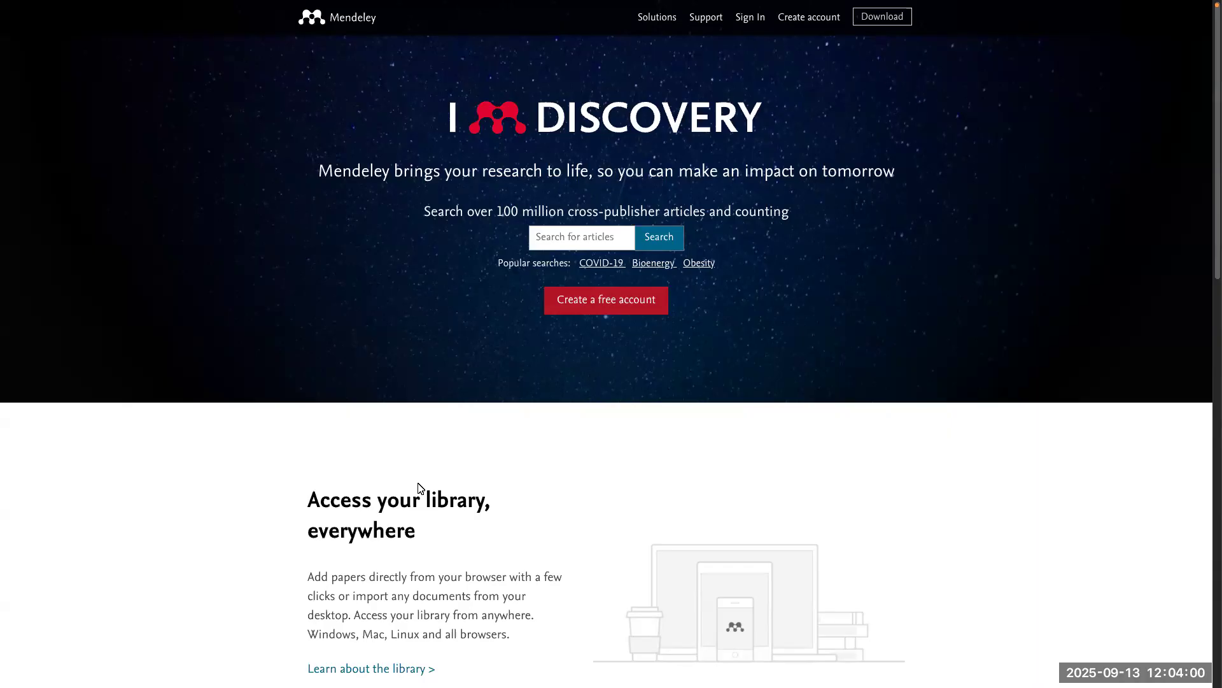
Step: Look through the Mendeley home page, including its library access, easy referencing and download sections
scroll(457, 449, "down", 2)
scroll(457, 448, "down", 1)
scroll(458, 448, "down", 3)
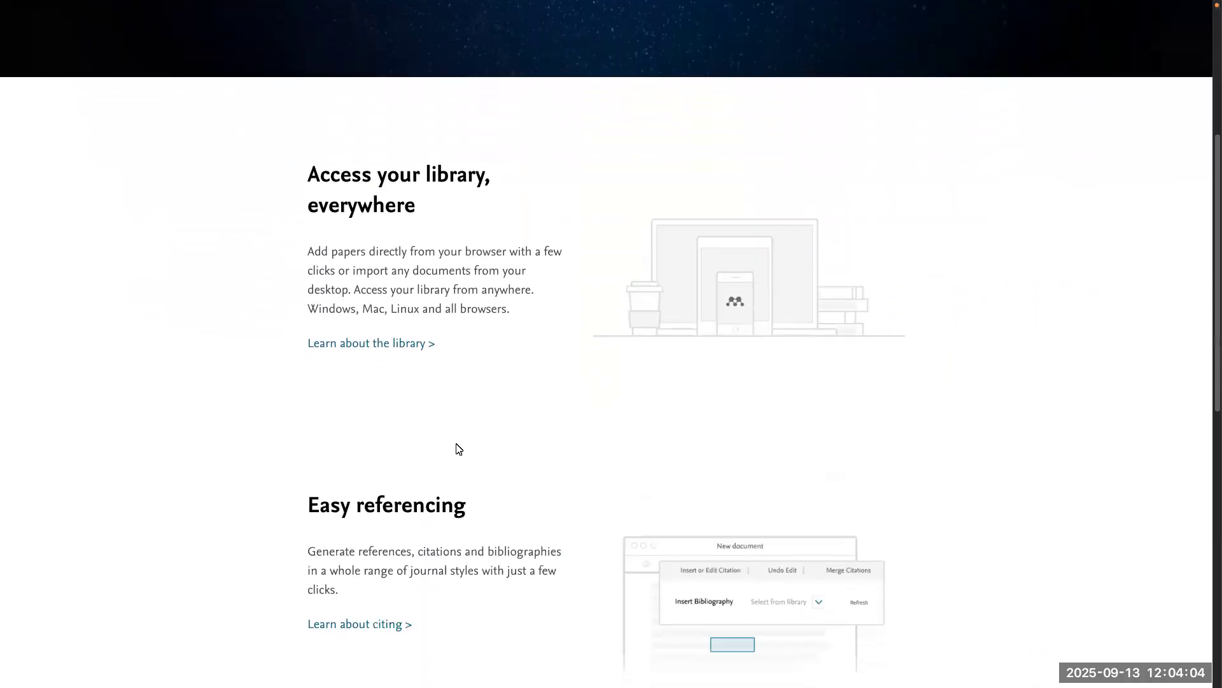
scroll(459, 449, "up", 5)
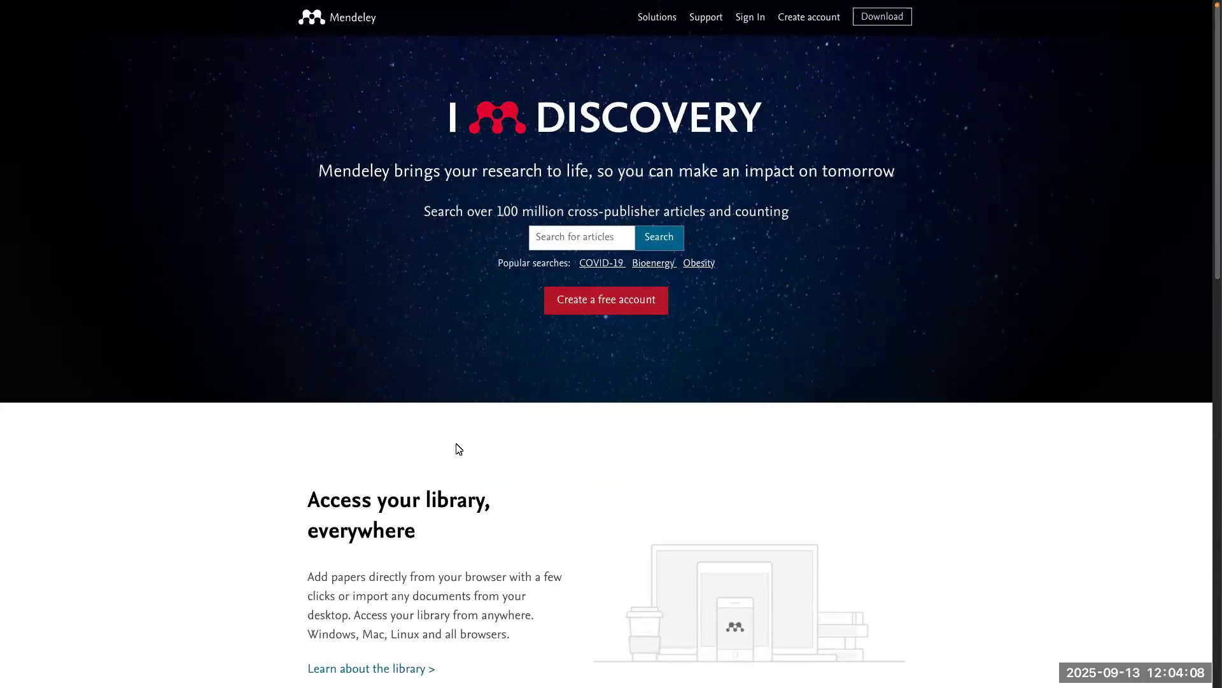
scroll(458, 448, "down", 4)
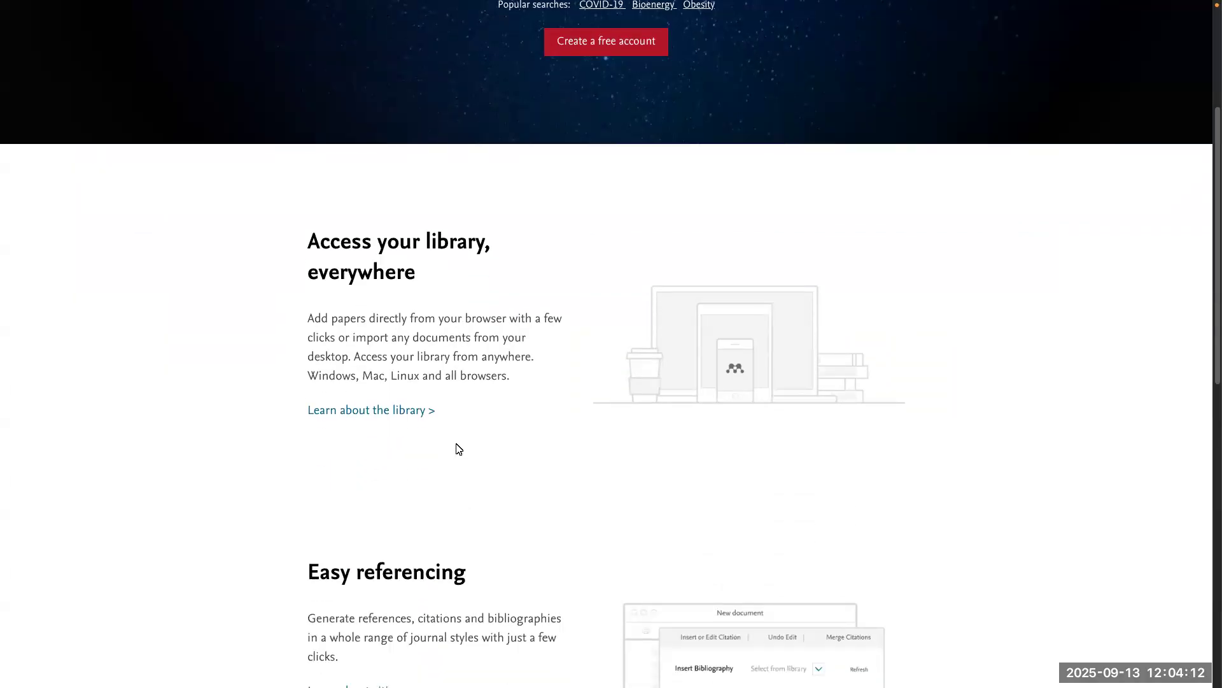
scroll(458, 449, "down", 4)
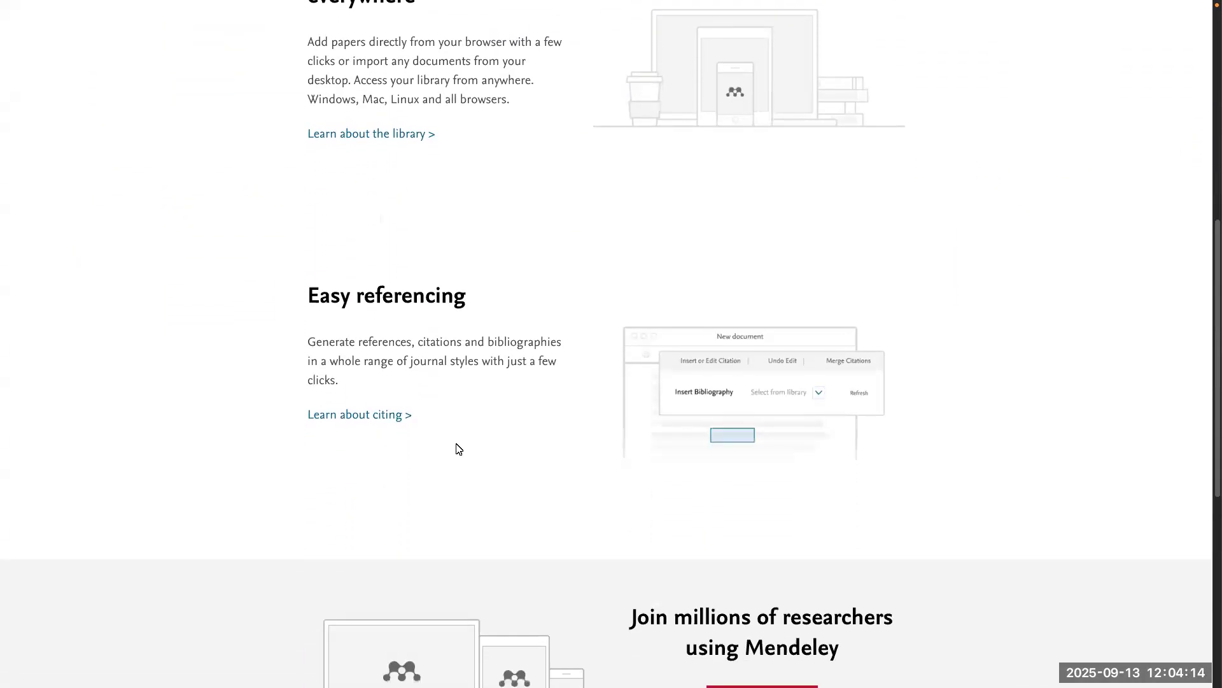
scroll(459, 449, "down", 3)
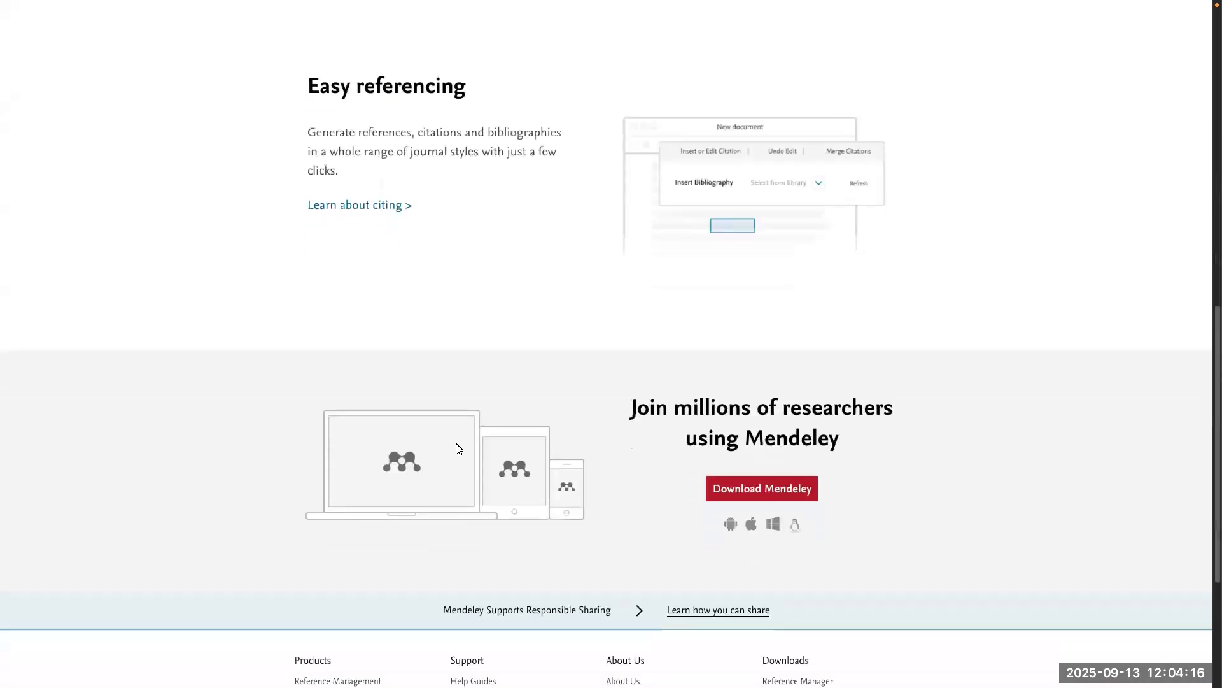
scroll(458, 449, "up", 10)
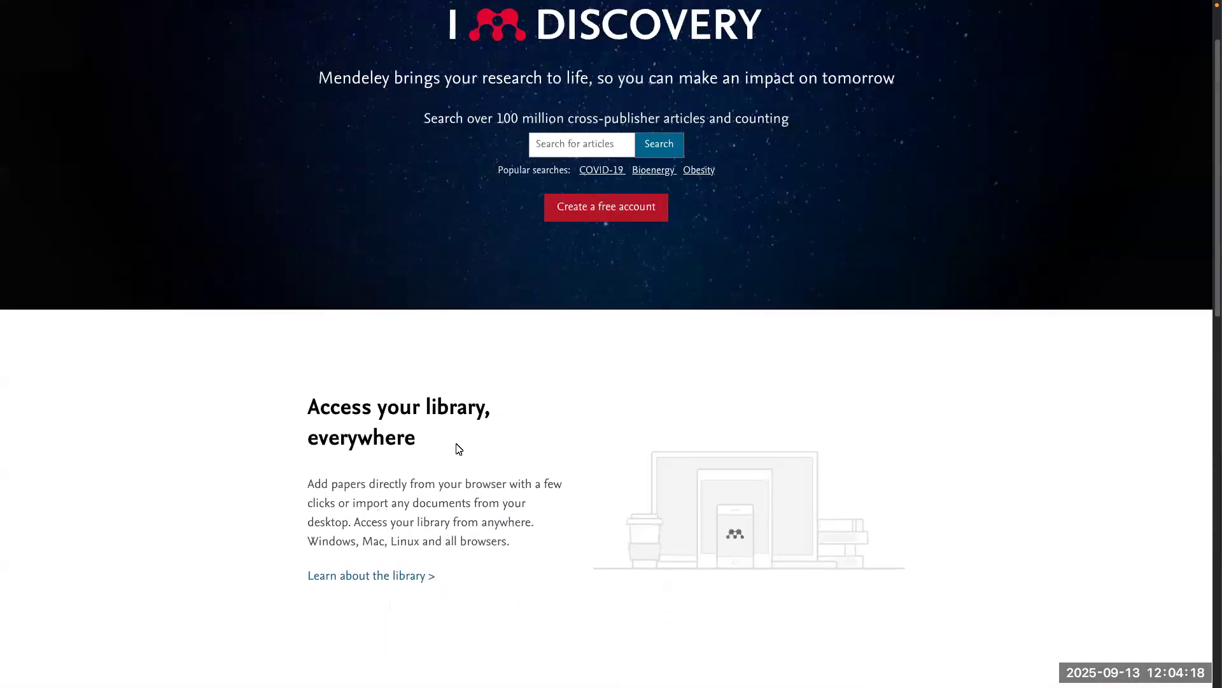
scroll(458, 449, "up", 2)
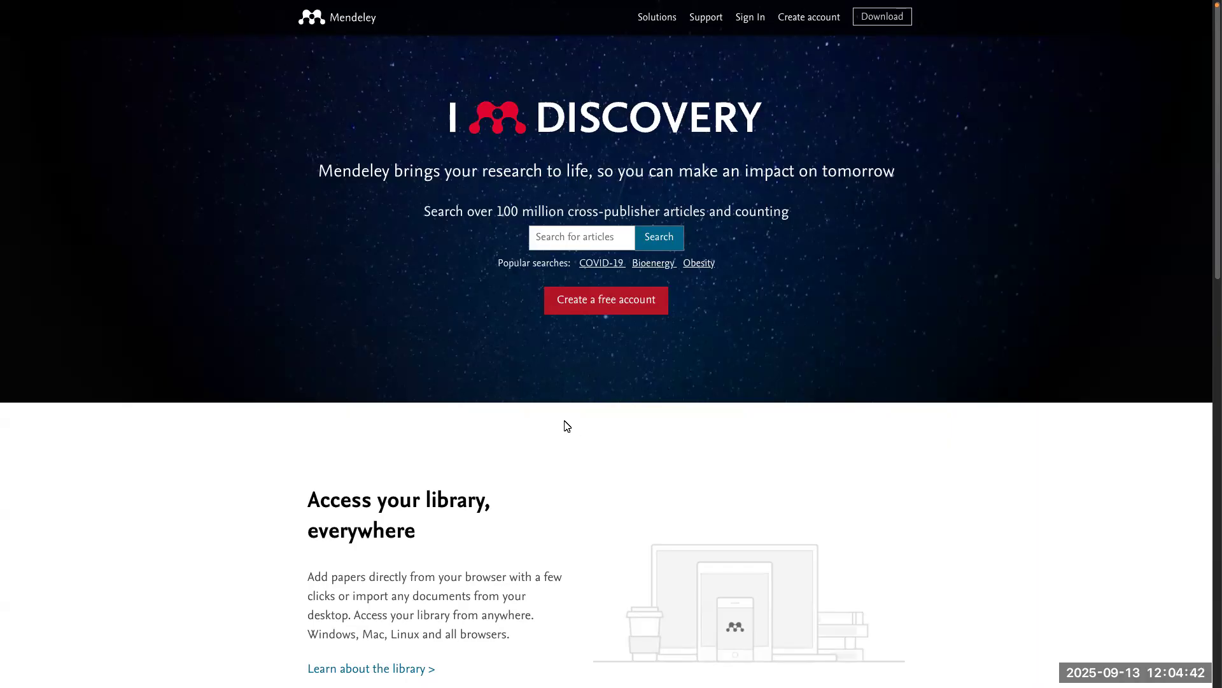
scroll(575, 413, "down", 2)
scroll(574, 413, "up", 2)
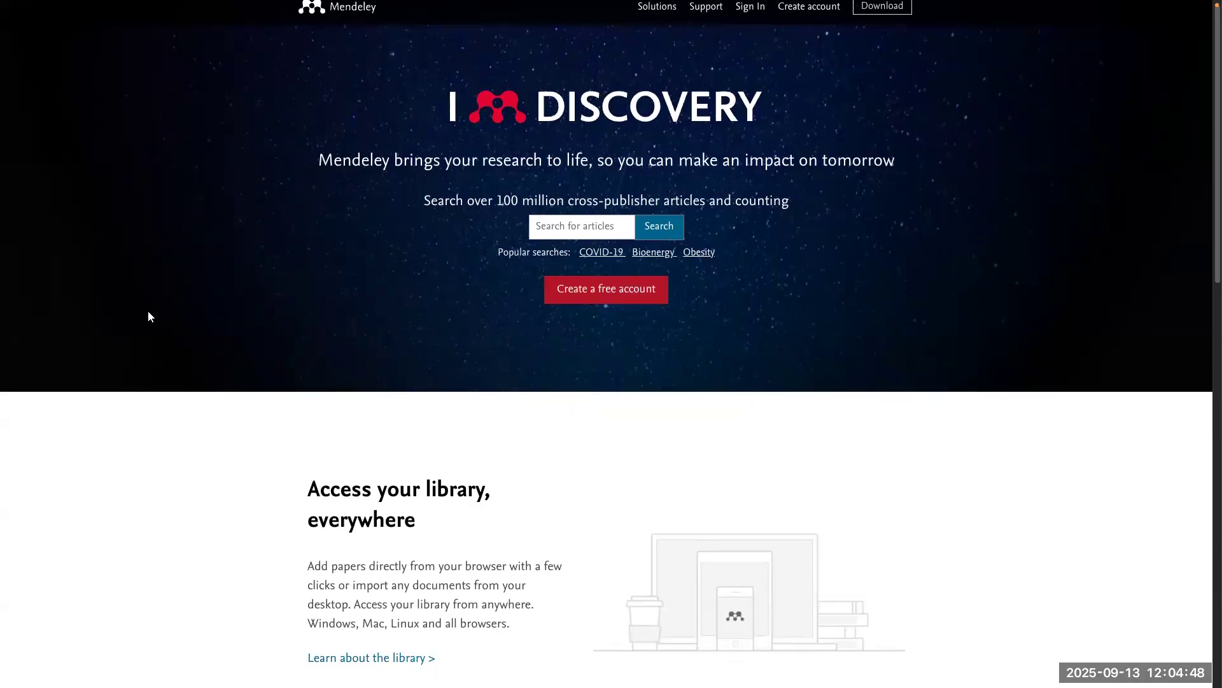
scroll(415, 353, "up", 1)
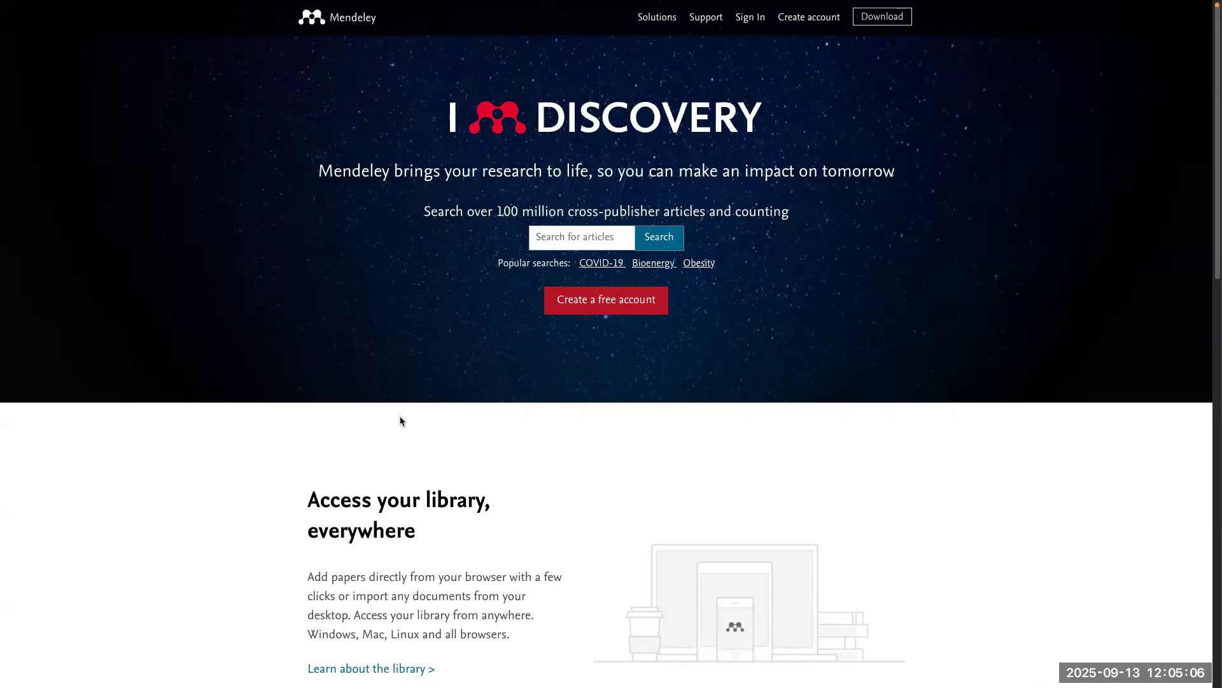
scroll(606, 554, "down", 1)
scroll(606, 553, "up", 2)
Step: Copy the web address of the Mendeley home page
mouse_move(3, 373)
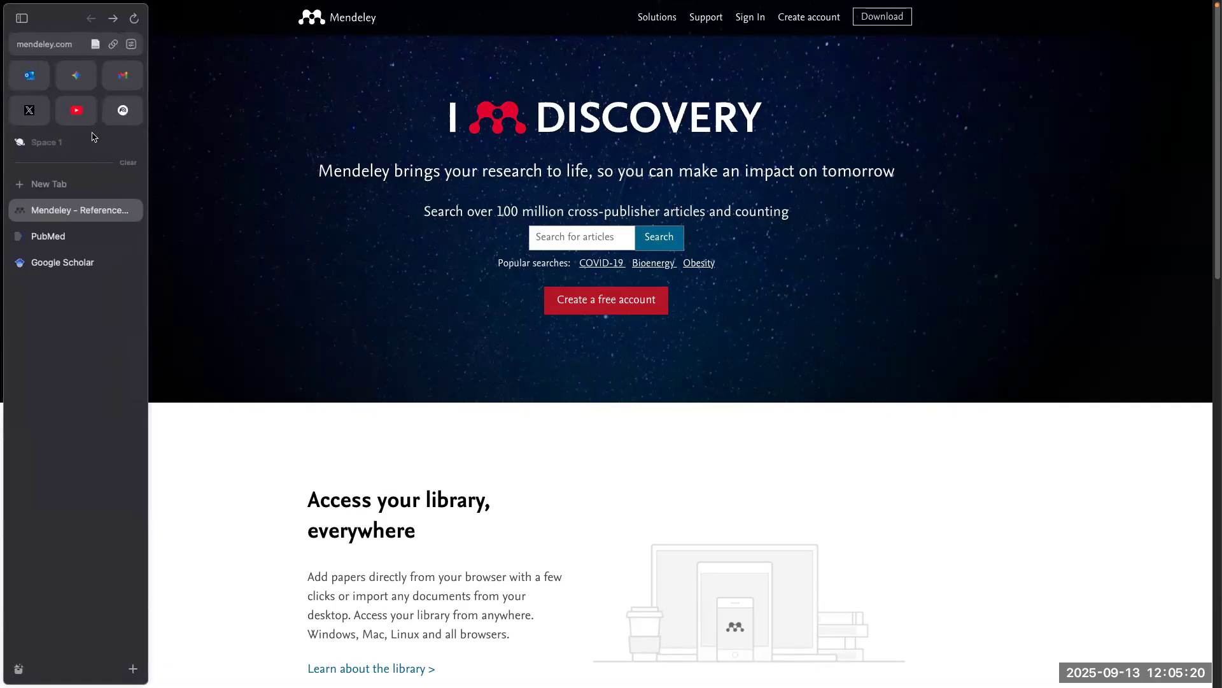
left_click(113, 46)
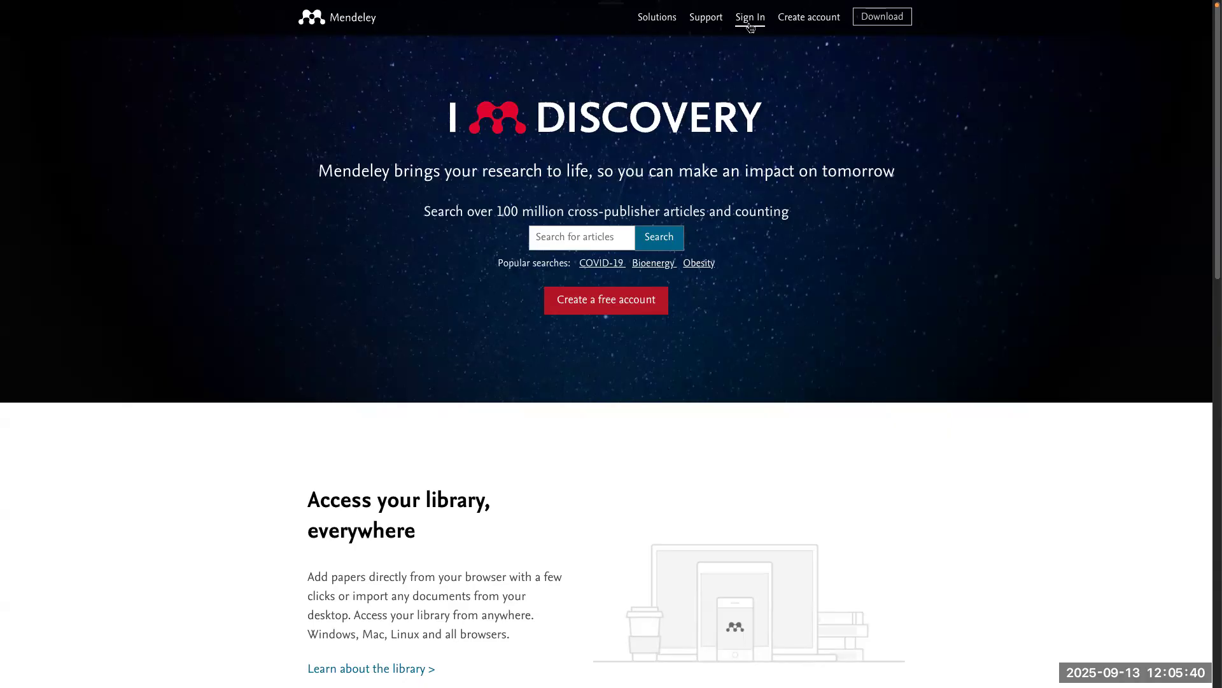
Step: Try to open the Mendeley account creation form from the home page, going back to the home page each time
left_click(784, 18)
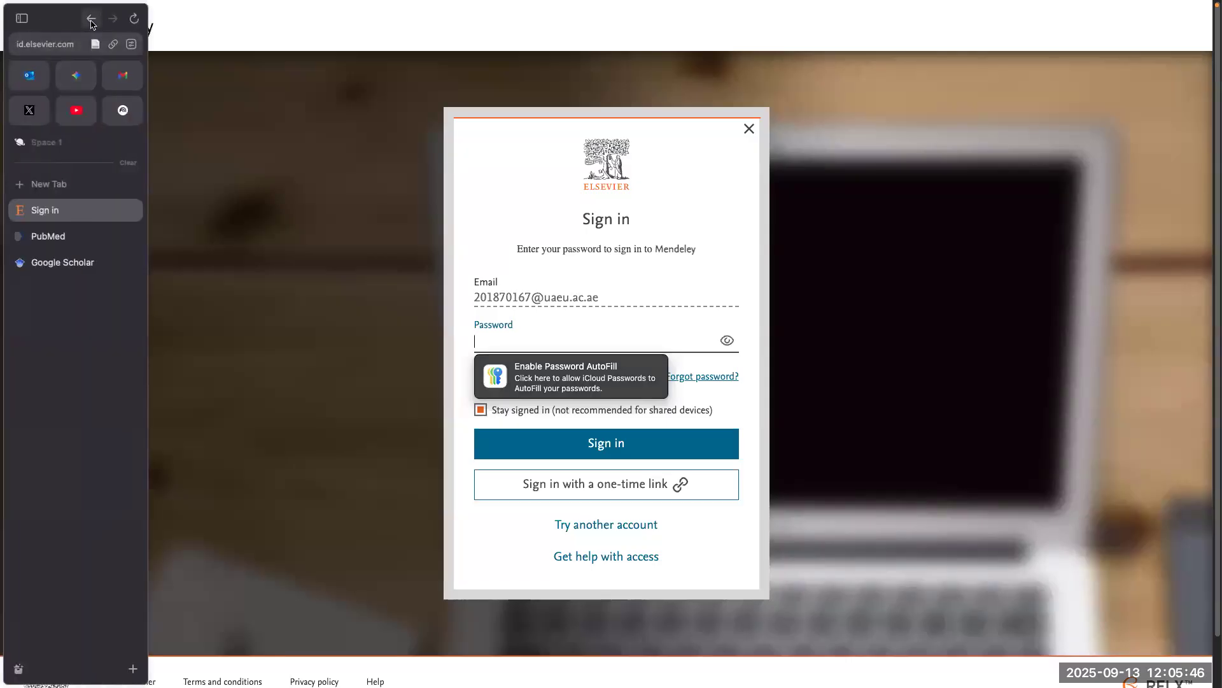
left_click(91, 17)
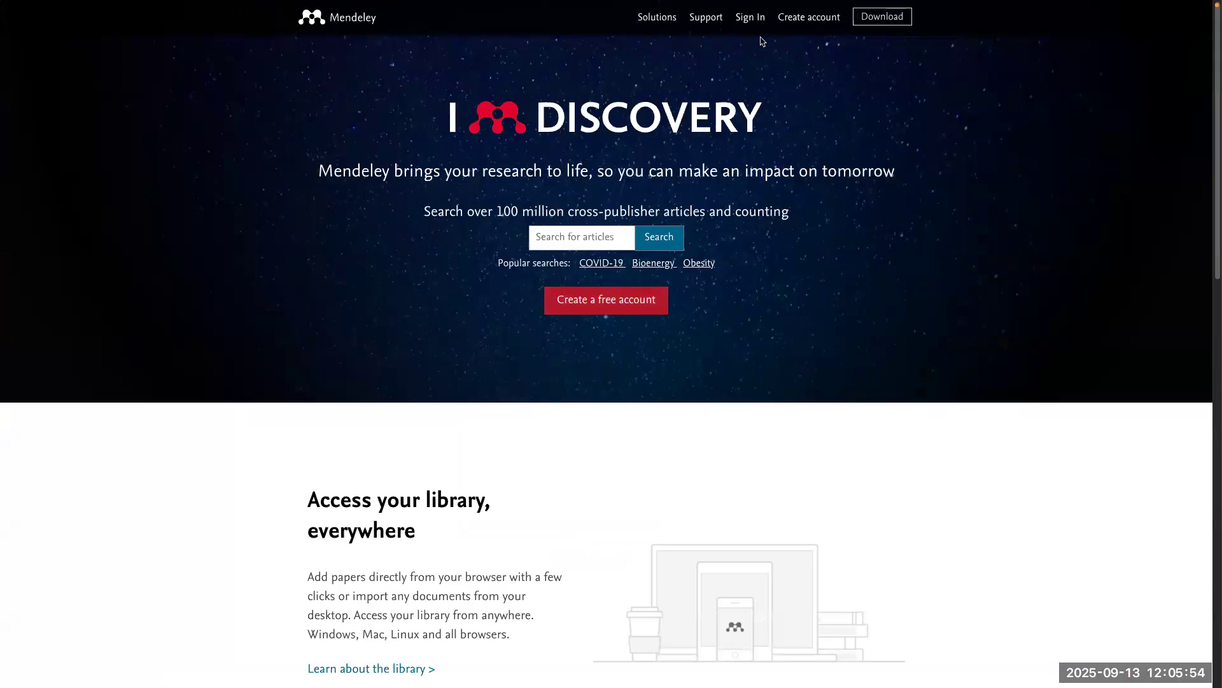
left_click(803, 23)
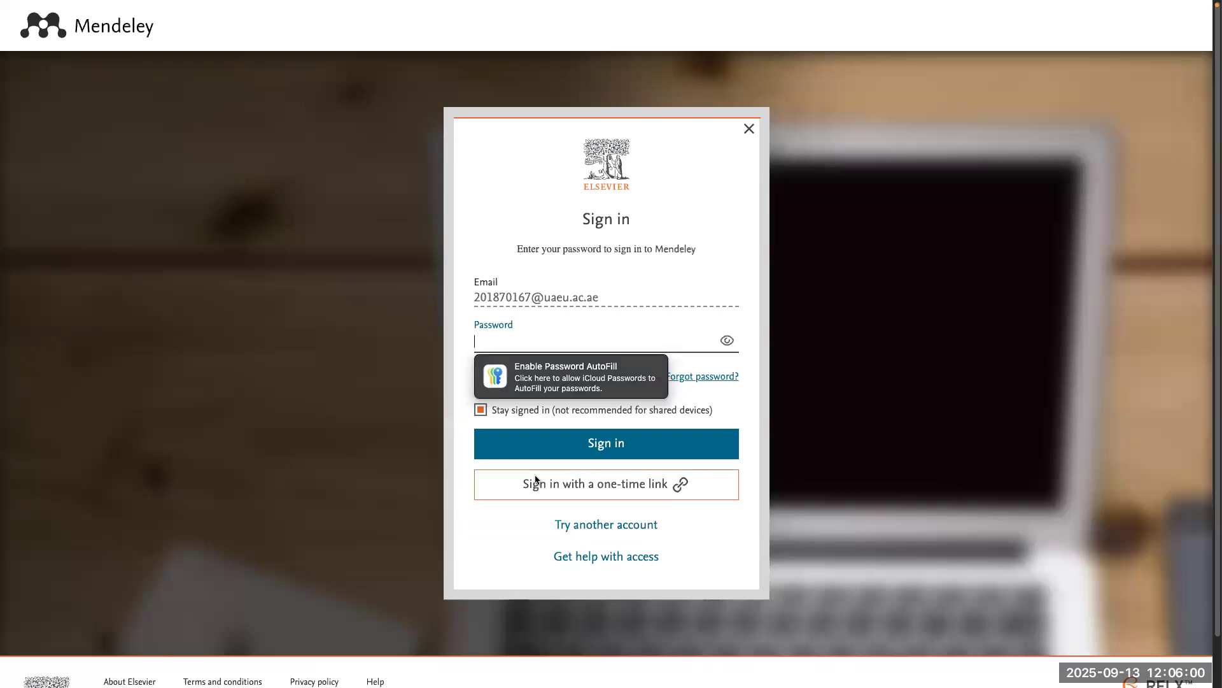
left_click(464, 478)
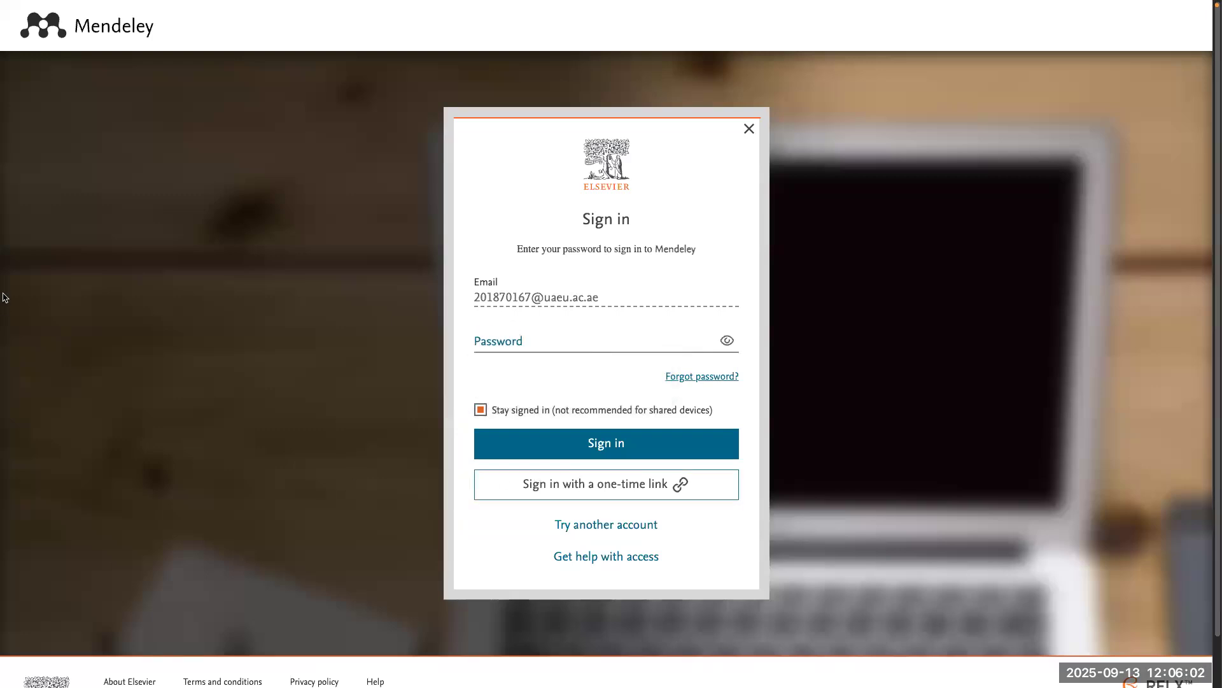
mouse_move(3, 297)
left_click(91, 18)
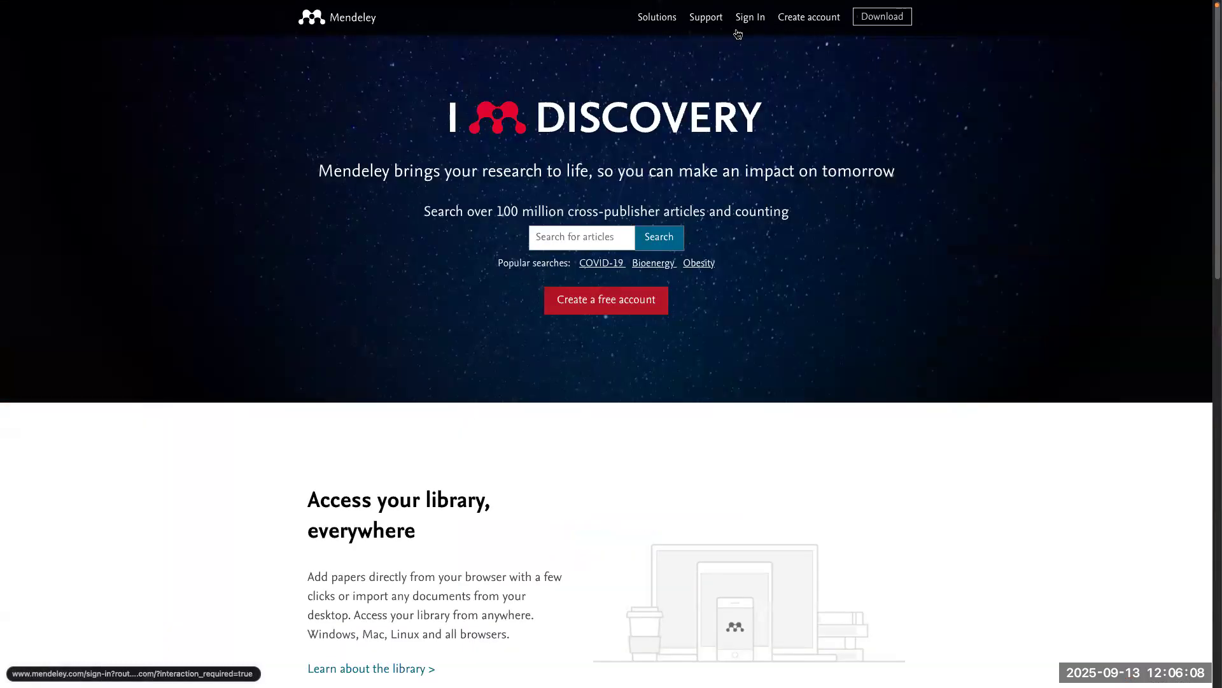
Step: Sign in to Mendeley from the home page by entering the account password
scroll(738, 33, "down", 10)
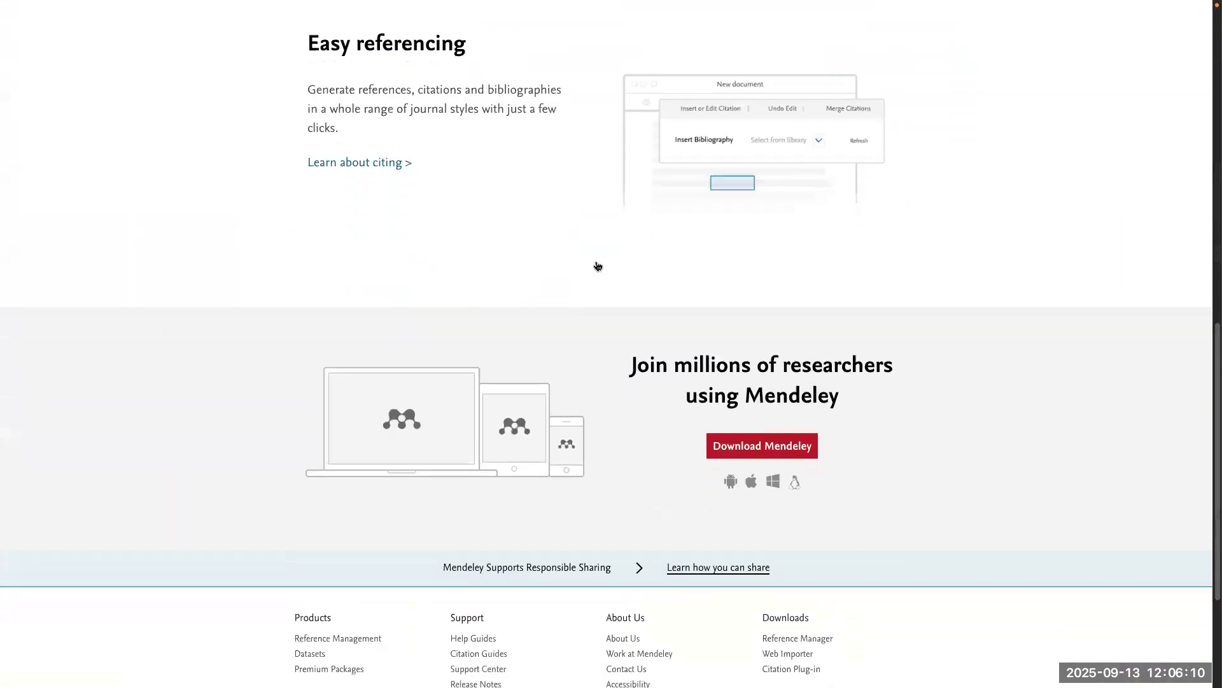
scroll(598, 266, "up", 10)
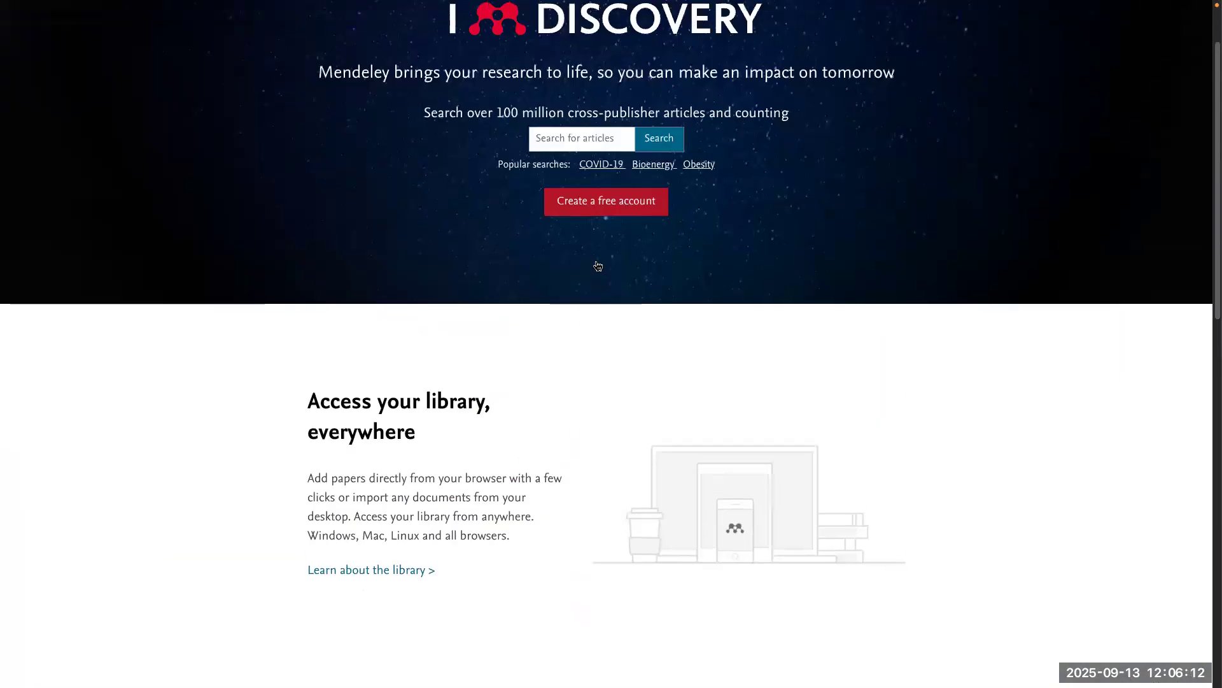
scroll(602, 475, "up", 2)
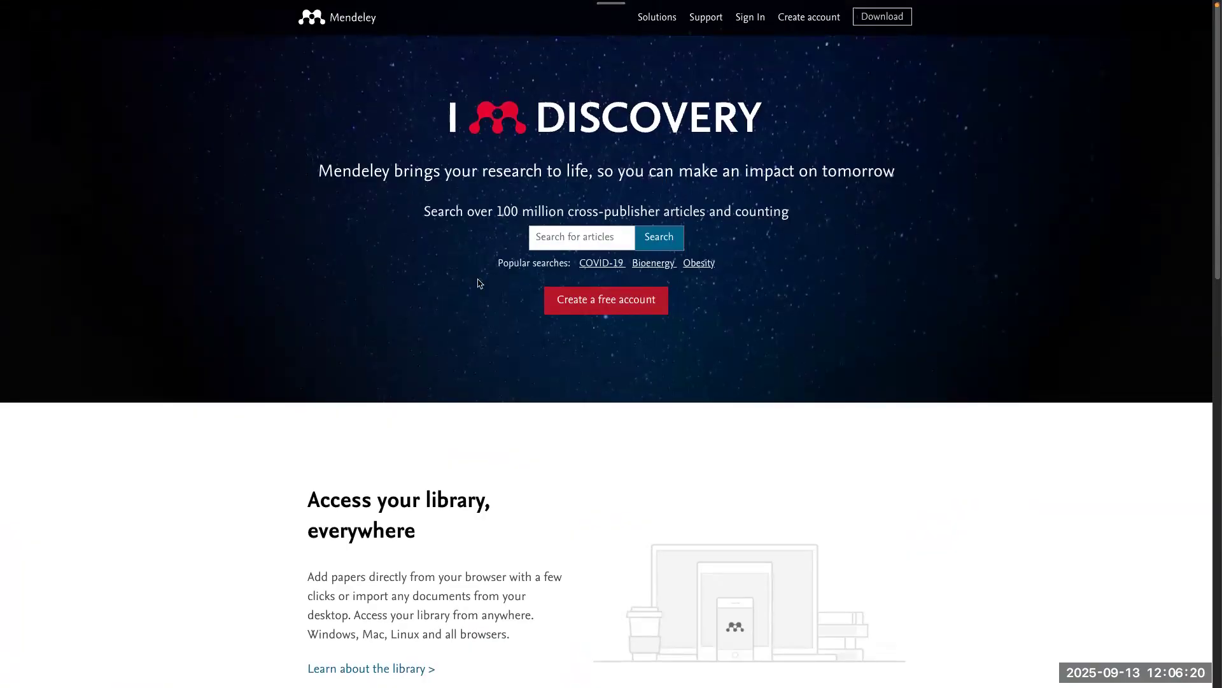
left_click(750, 17)
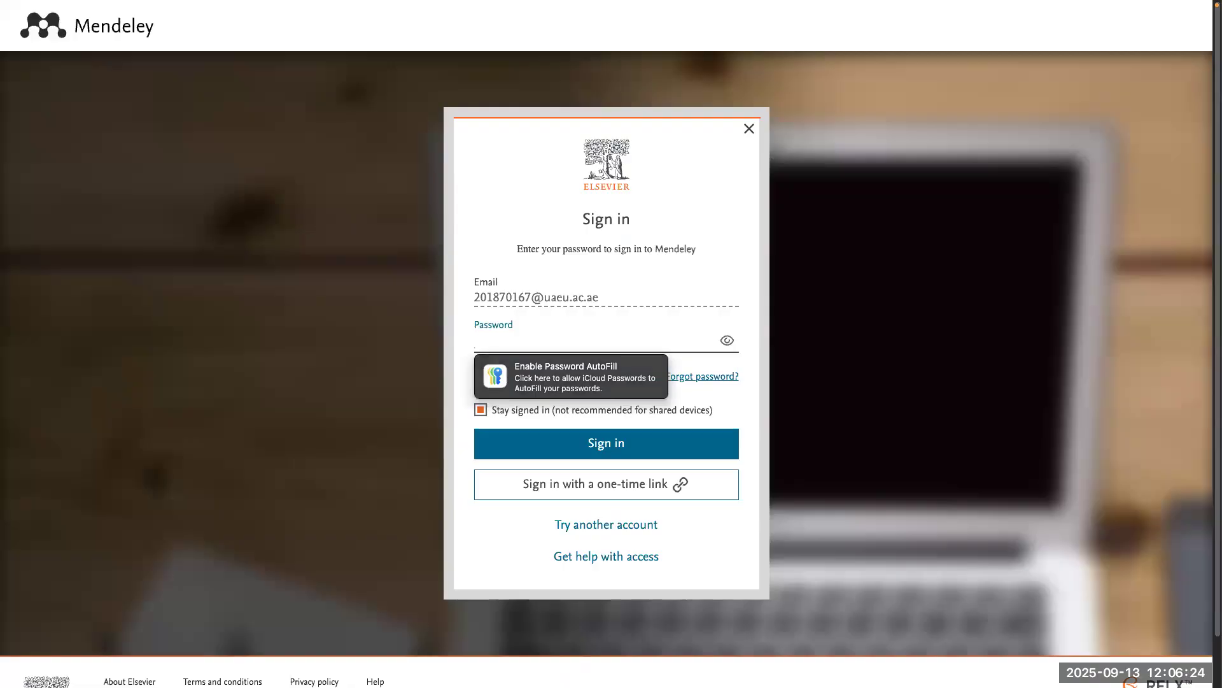
type("•")
key("BackSpace")
type("••••••")
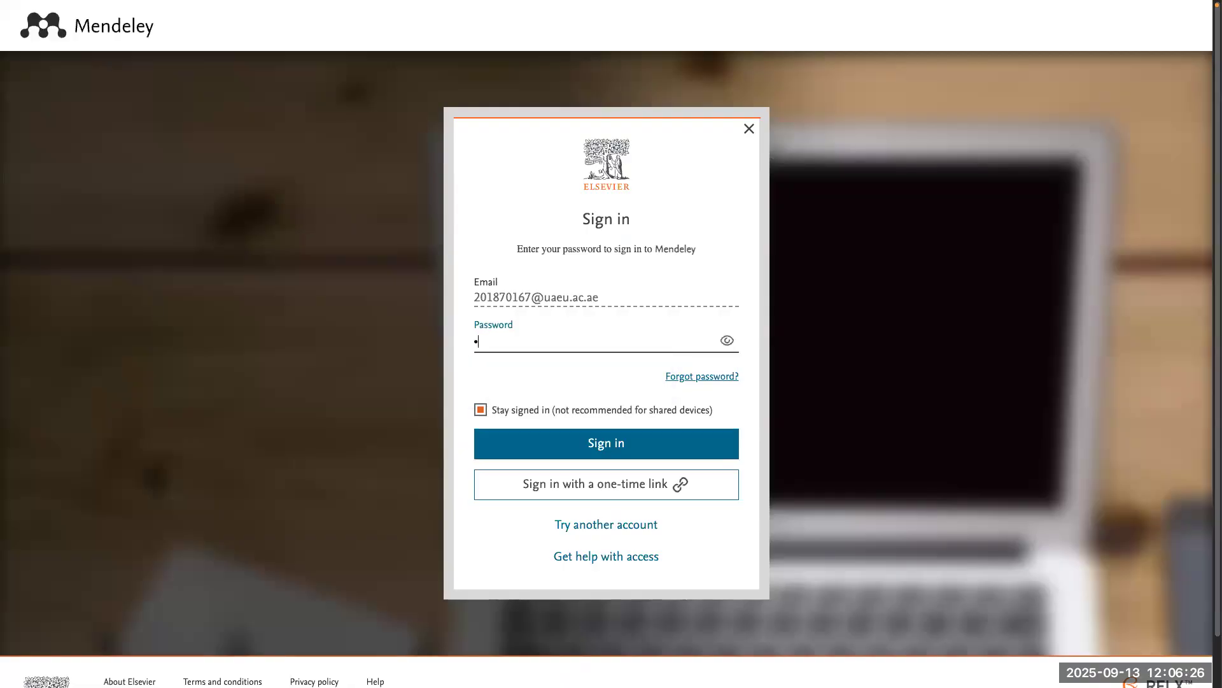
type("•••••")
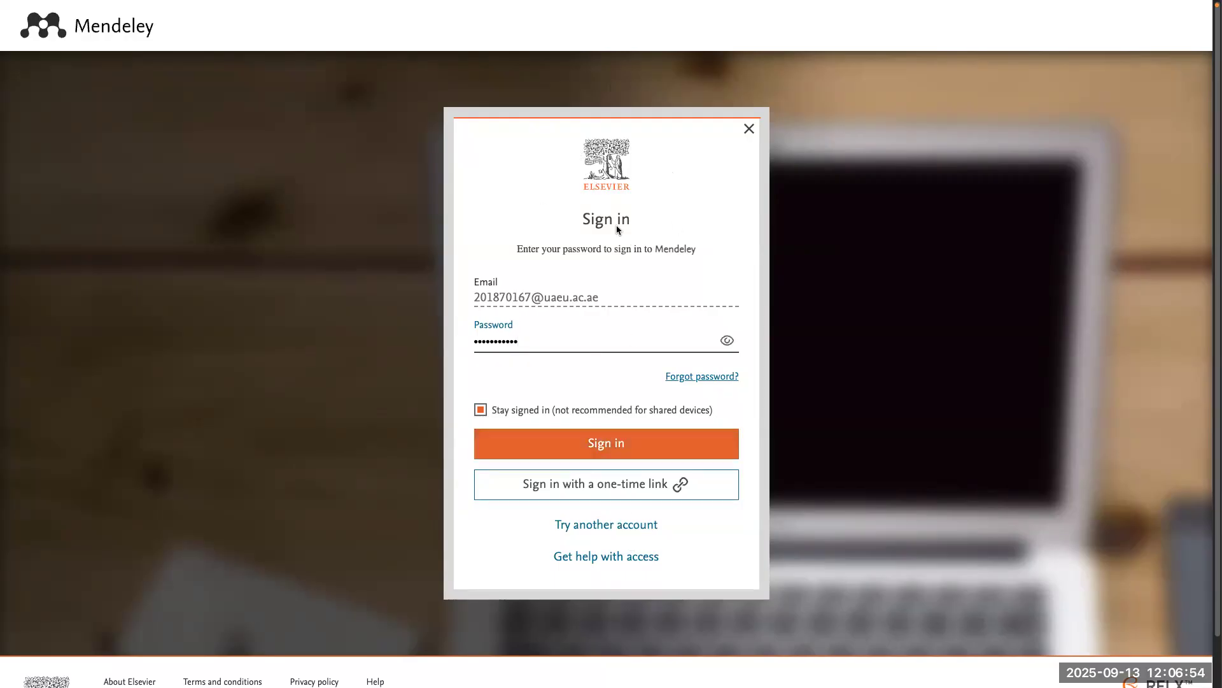
left_click(597, 453)
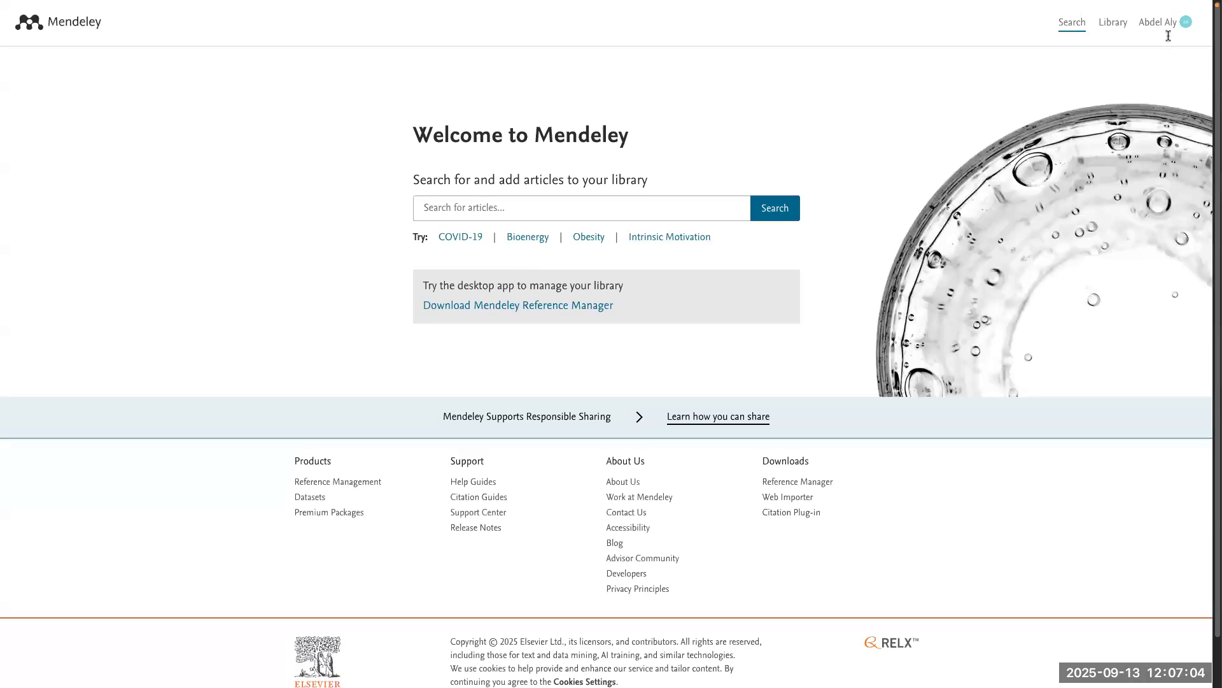
Step: Open the Mendeley reference library, and load mendeley.com in a new browser tab
left_click(1112, 27)
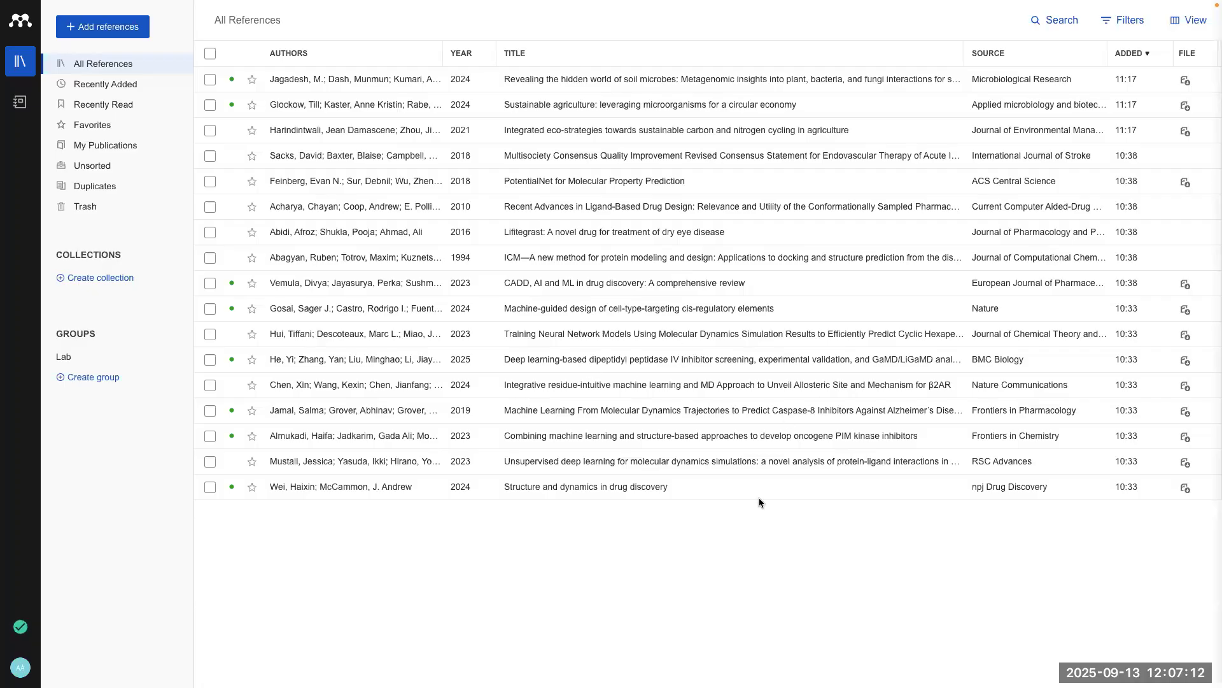
mouse_move(2, 265)
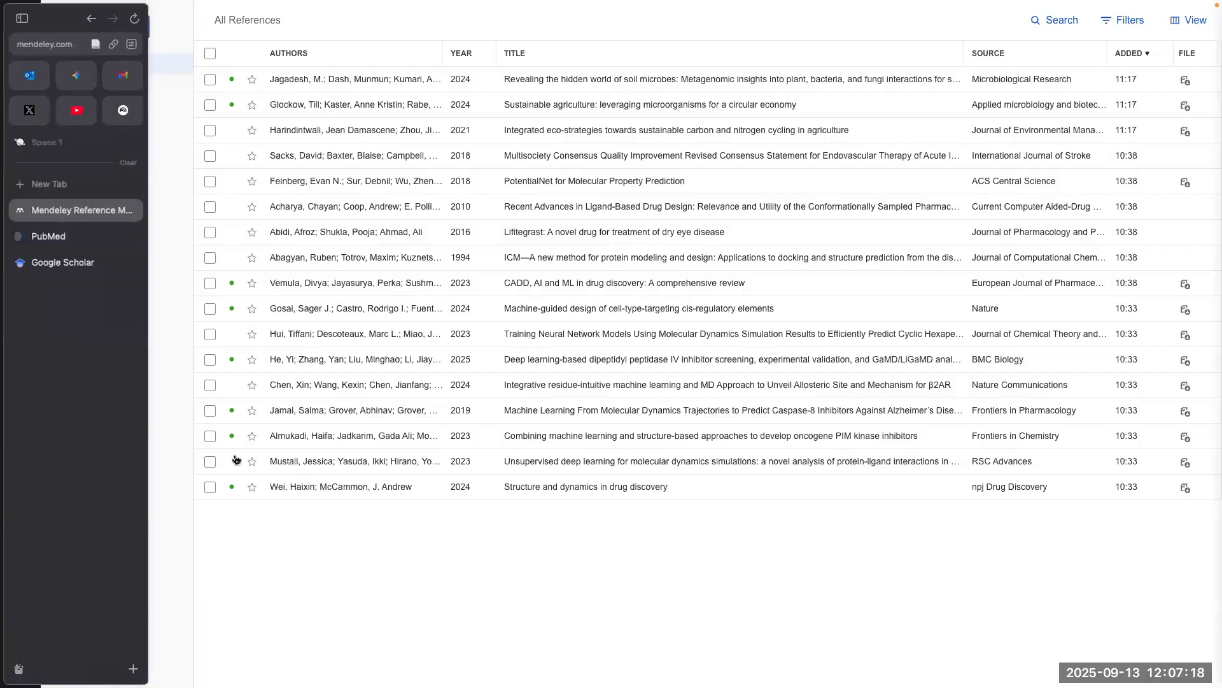
mouse_move(2, 330)
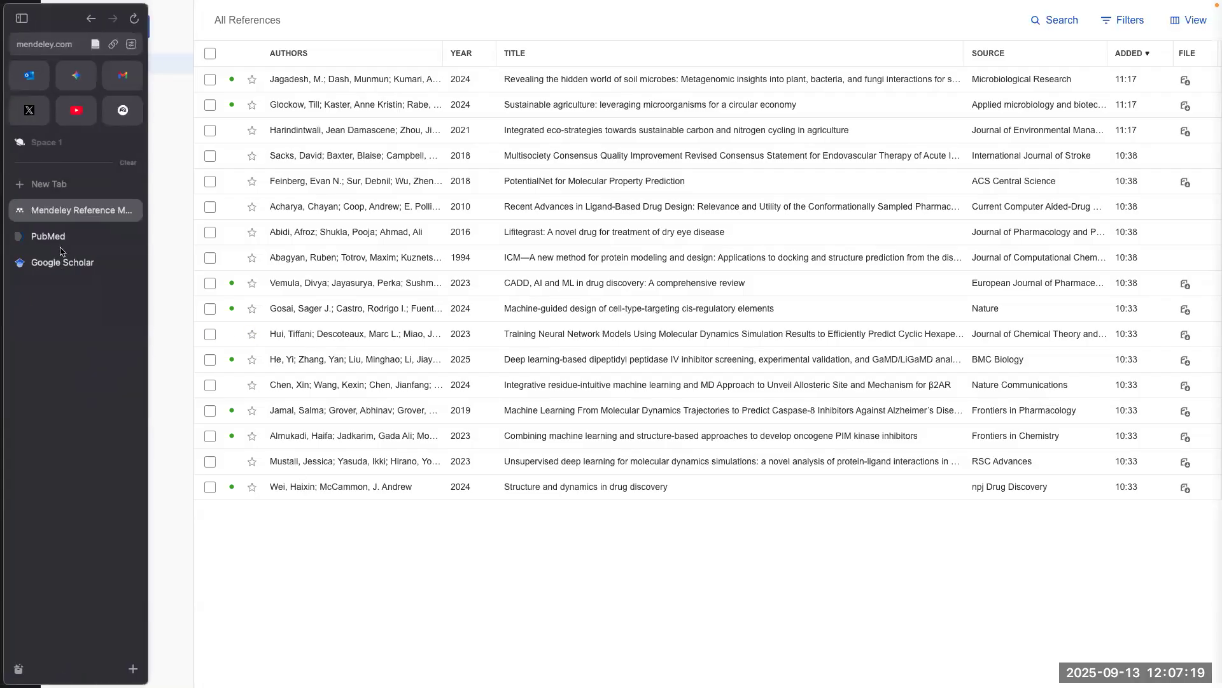
left_click(61, 187)
type("mendeley.com")
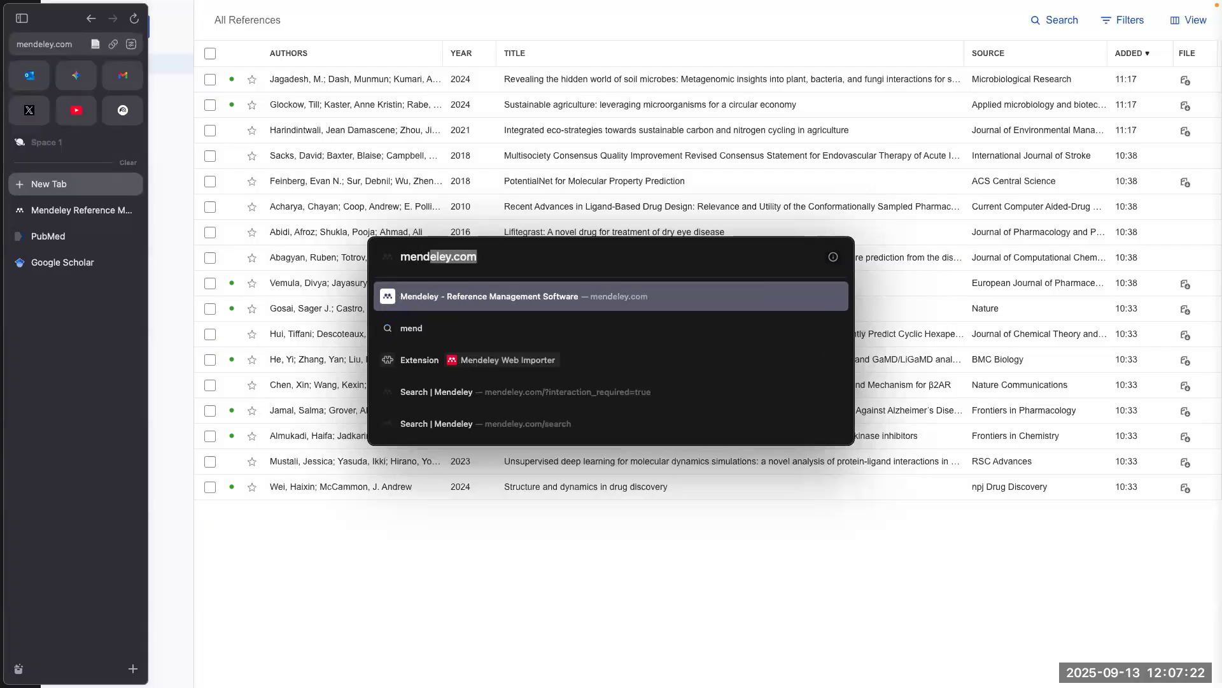
left_click(508, 302)
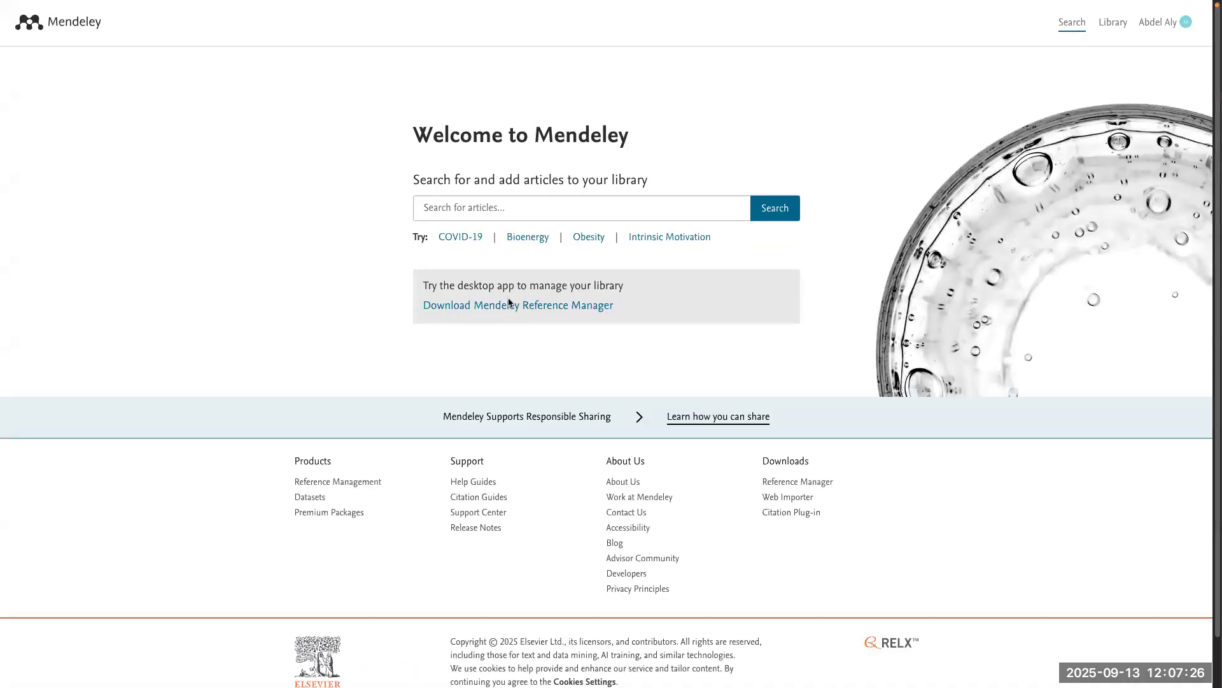
scroll(508, 301, "down", 1)
scroll(509, 302, "up", 2)
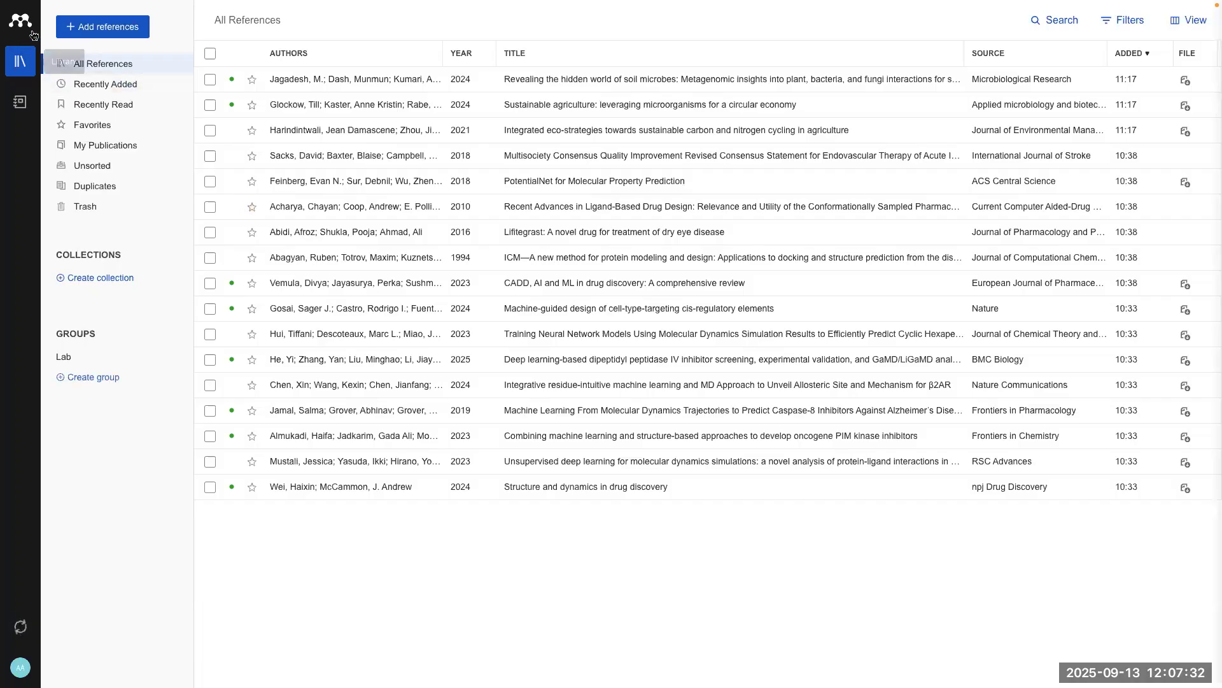
Step: Return from the library to the Mendeley welcome page and open the download page of Mendeley Reference Manager for Desktop
left_click(28, 29)
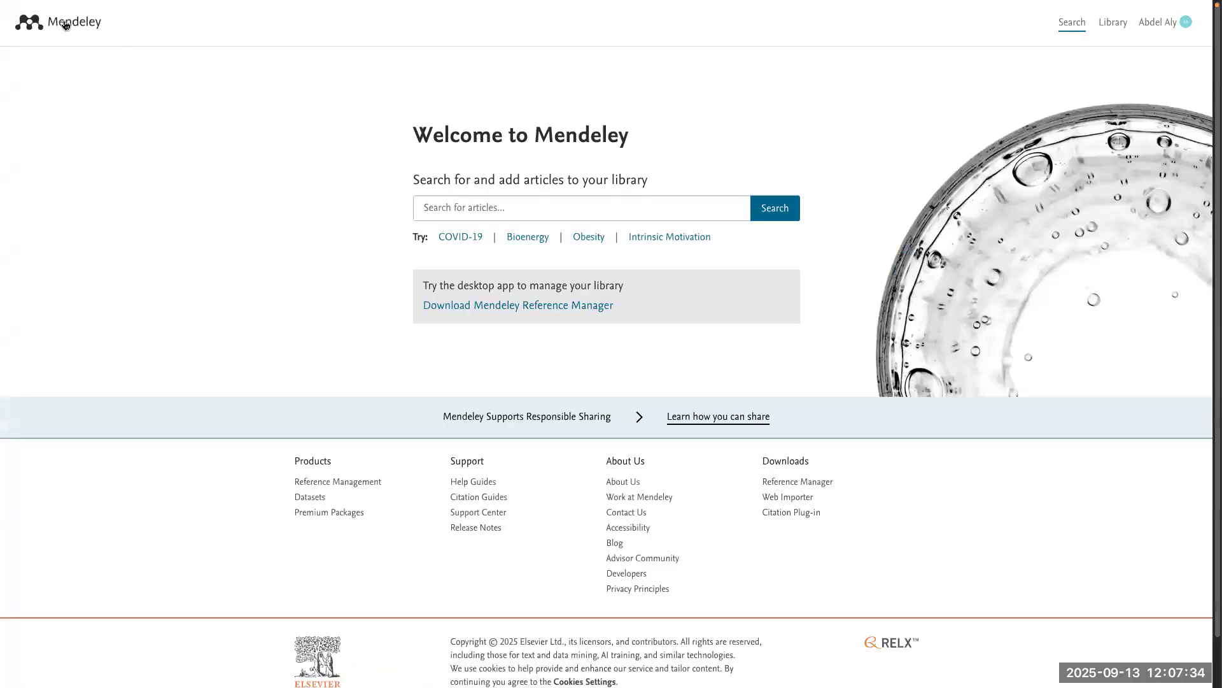
left_click(65, 26)
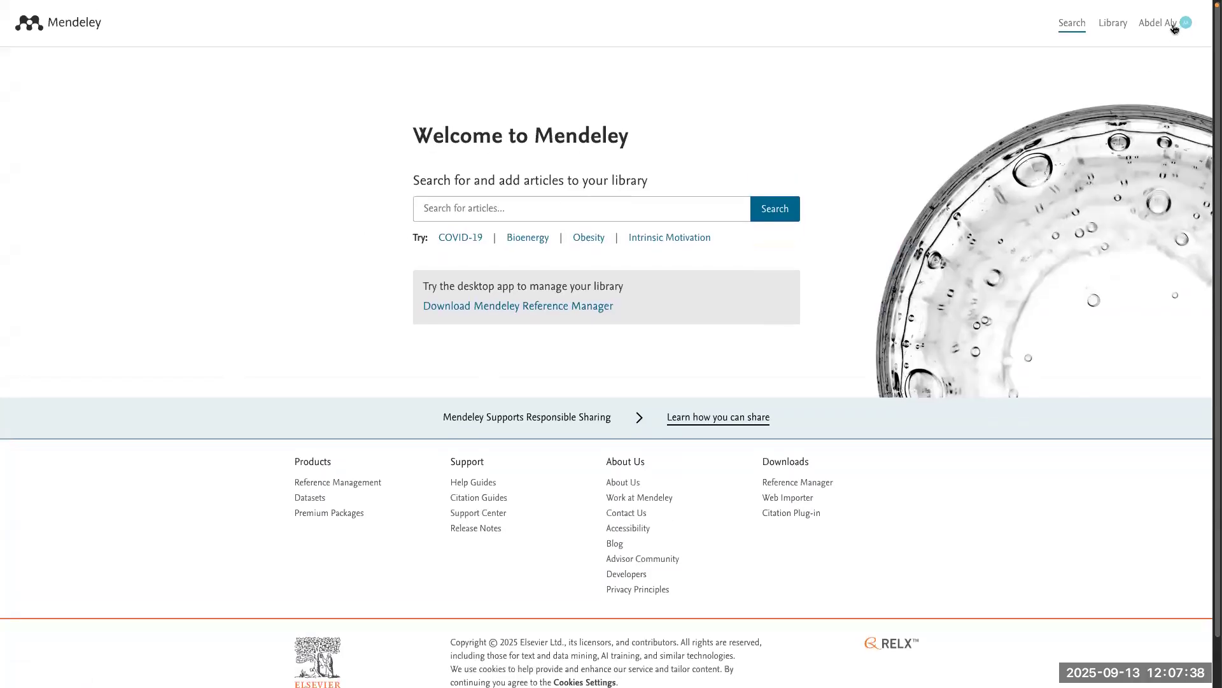
left_click(1174, 28)
left_click(1160, 91)
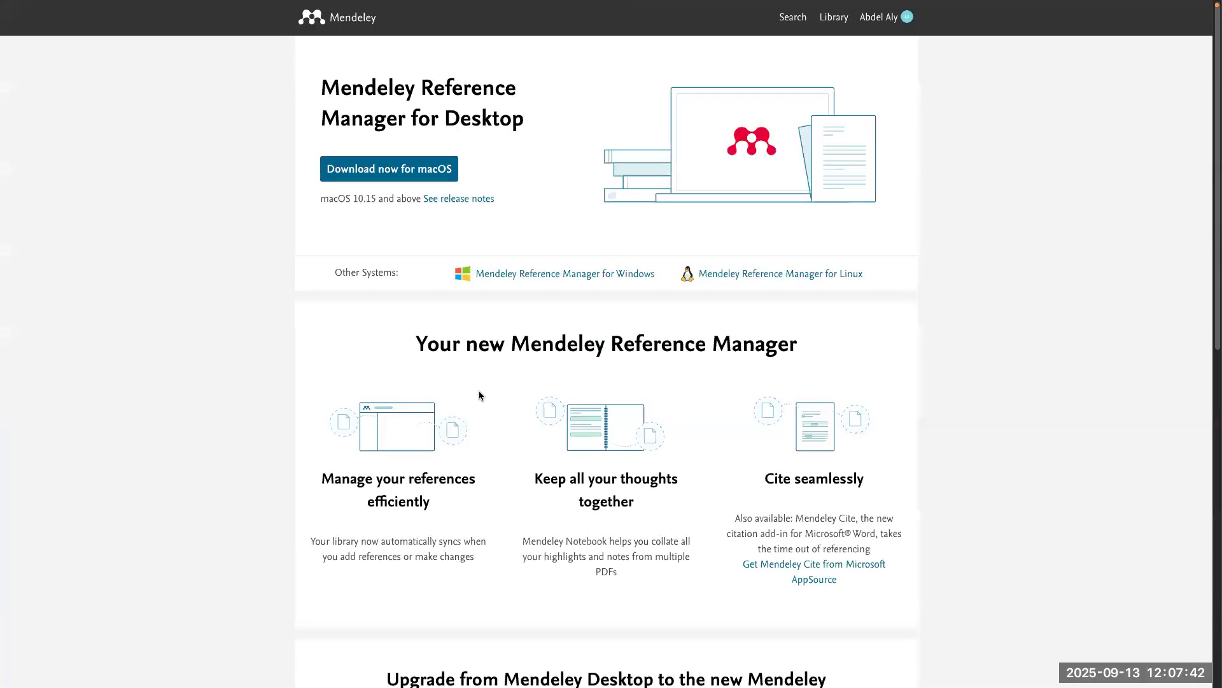
scroll(479, 396, "down", 3)
scroll(479, 395, "down", 5)
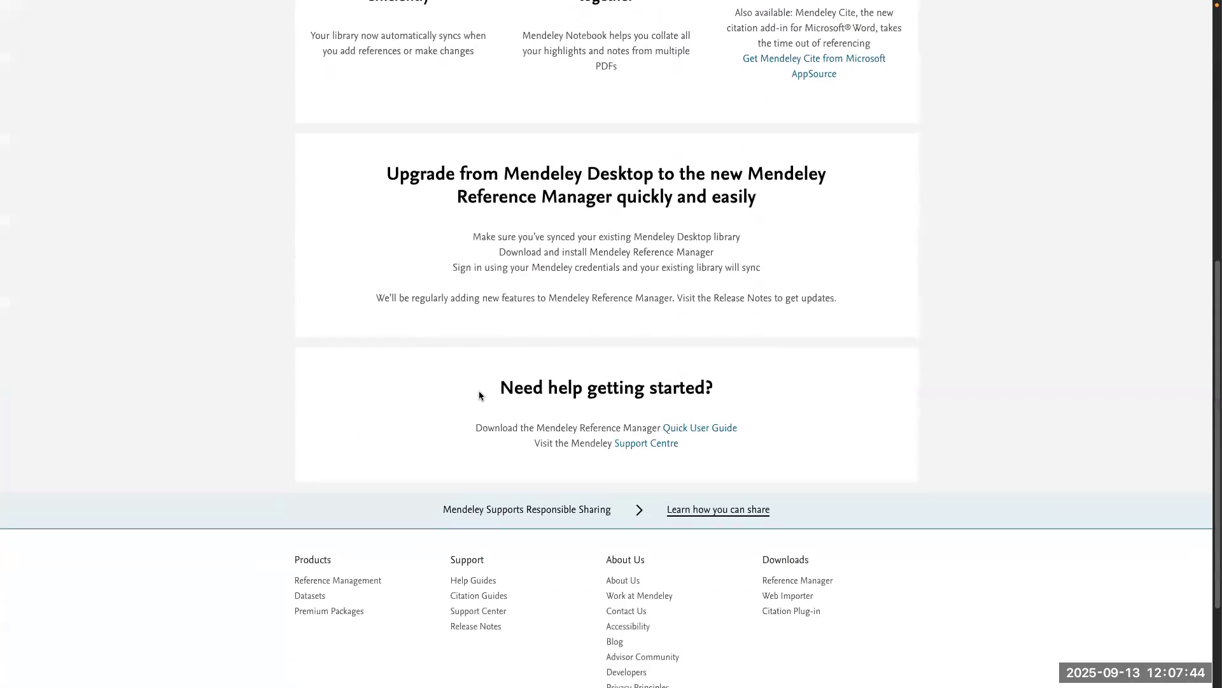
scroll(479, 396, "up", 7)
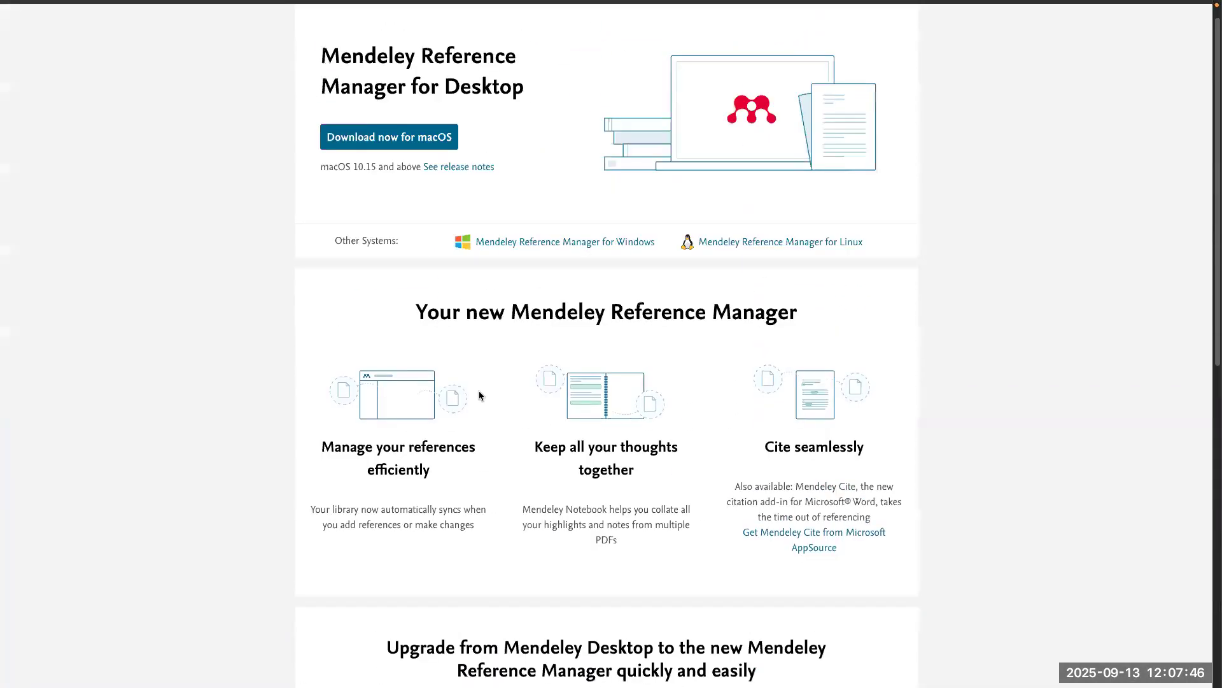
scroll(478, 394, "up", 1)
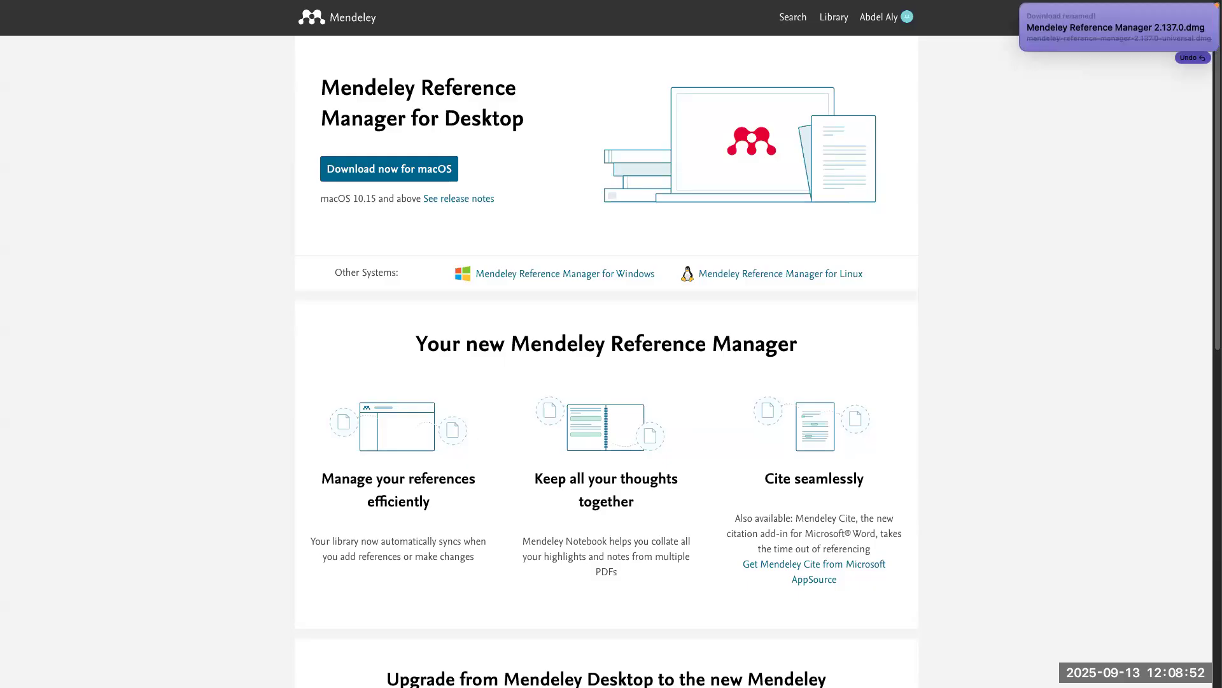
Step: Switch to Finder and open the Mendeley Reference Manager 2.137.0.dmg installer from the Downloads folder
key("ctrl+Up")
left_click_drag(801, 90, 866, 44)
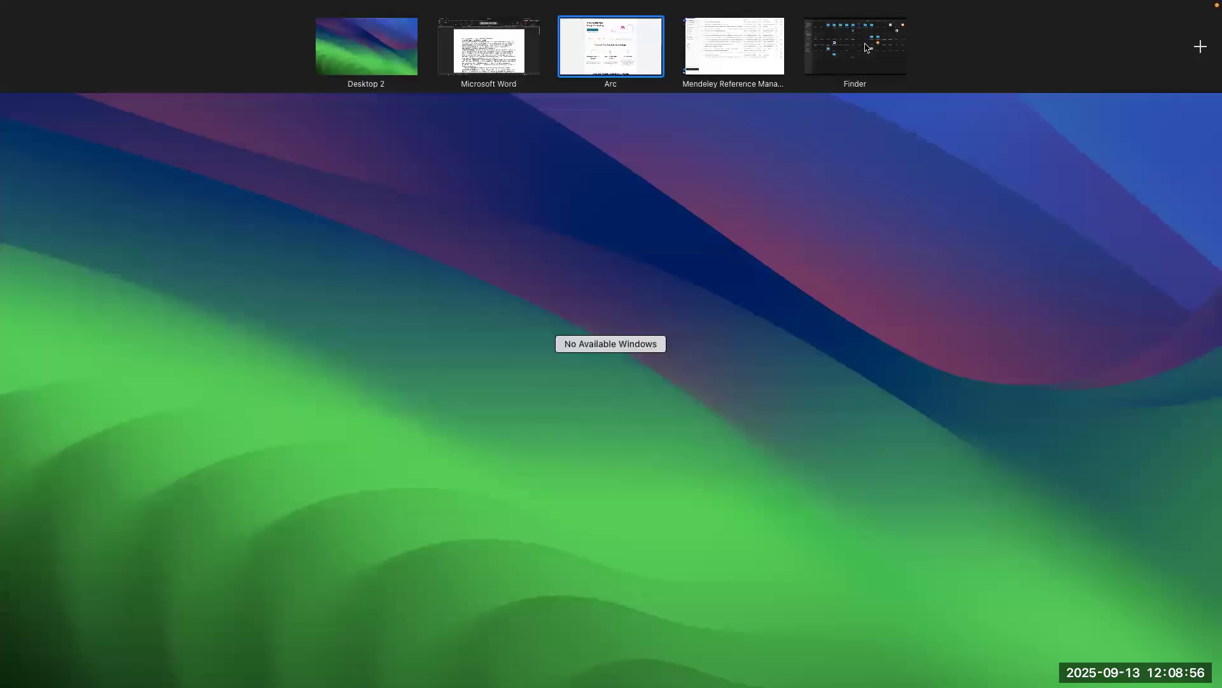
left_click(866, 46)
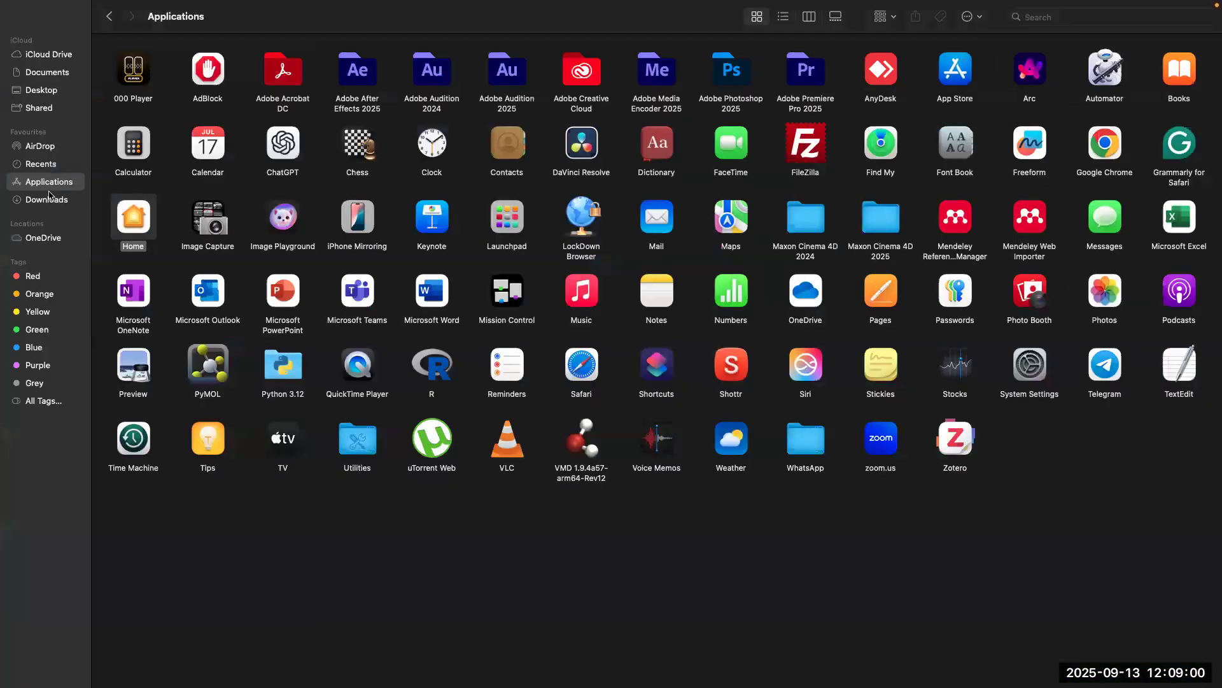
left_click(47, 200)
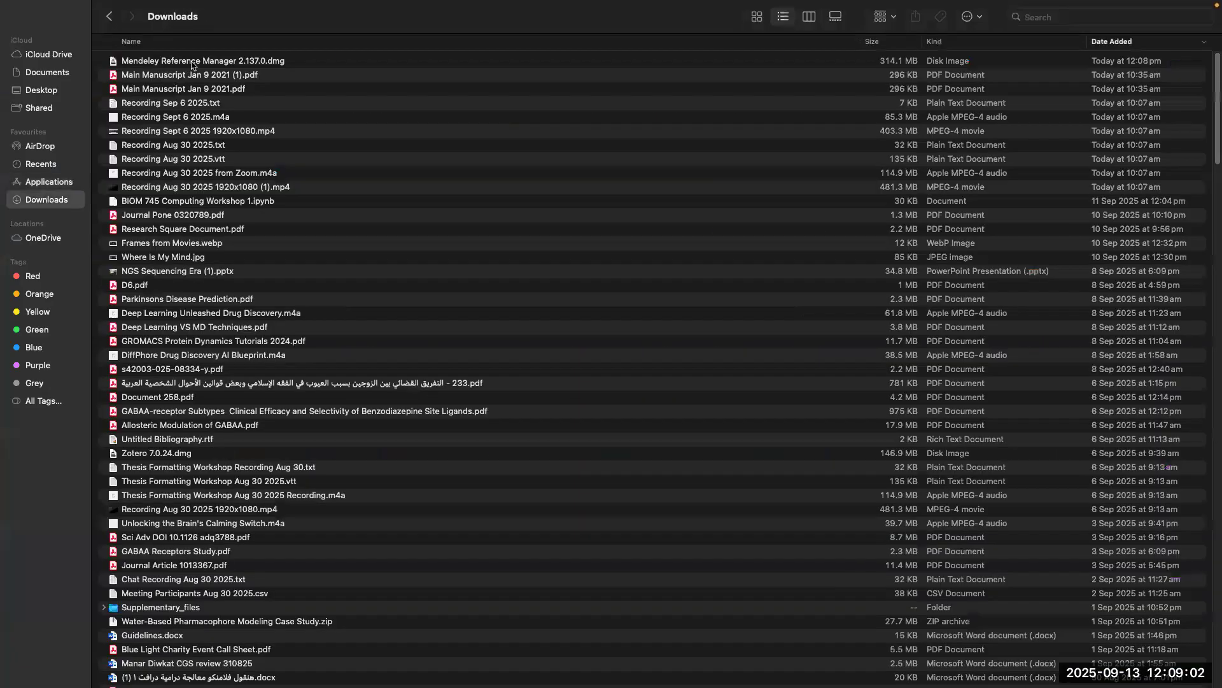
left_click(56, 183)
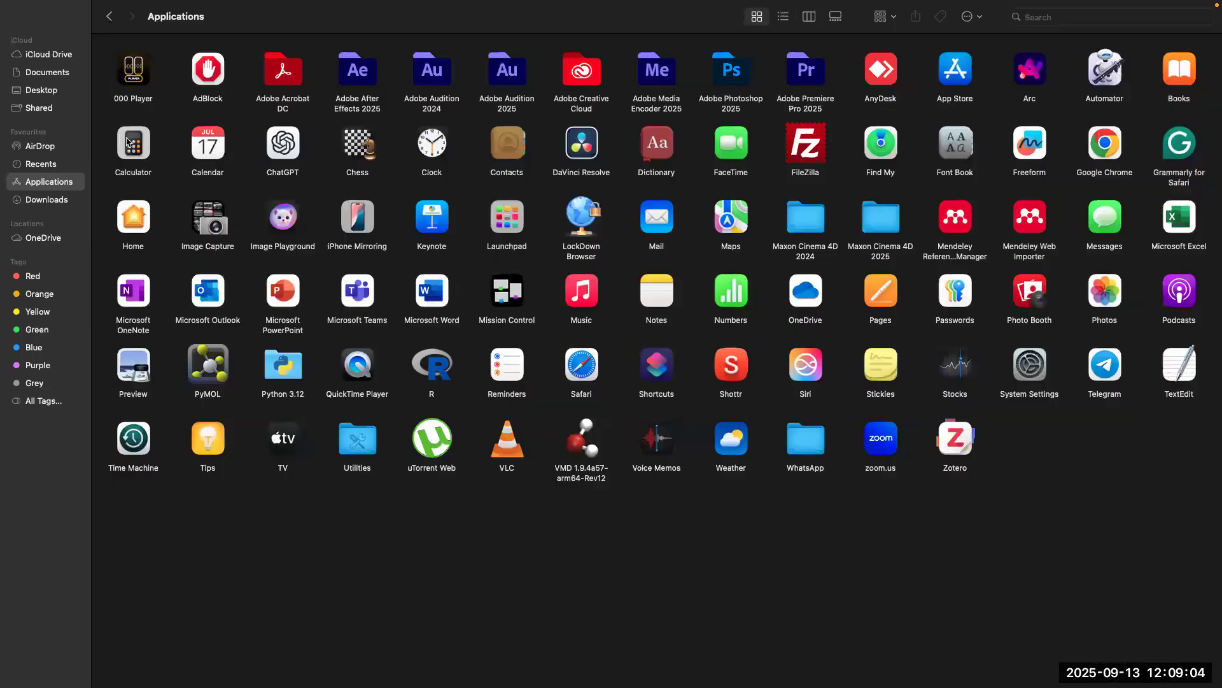
left_click(69, 200)
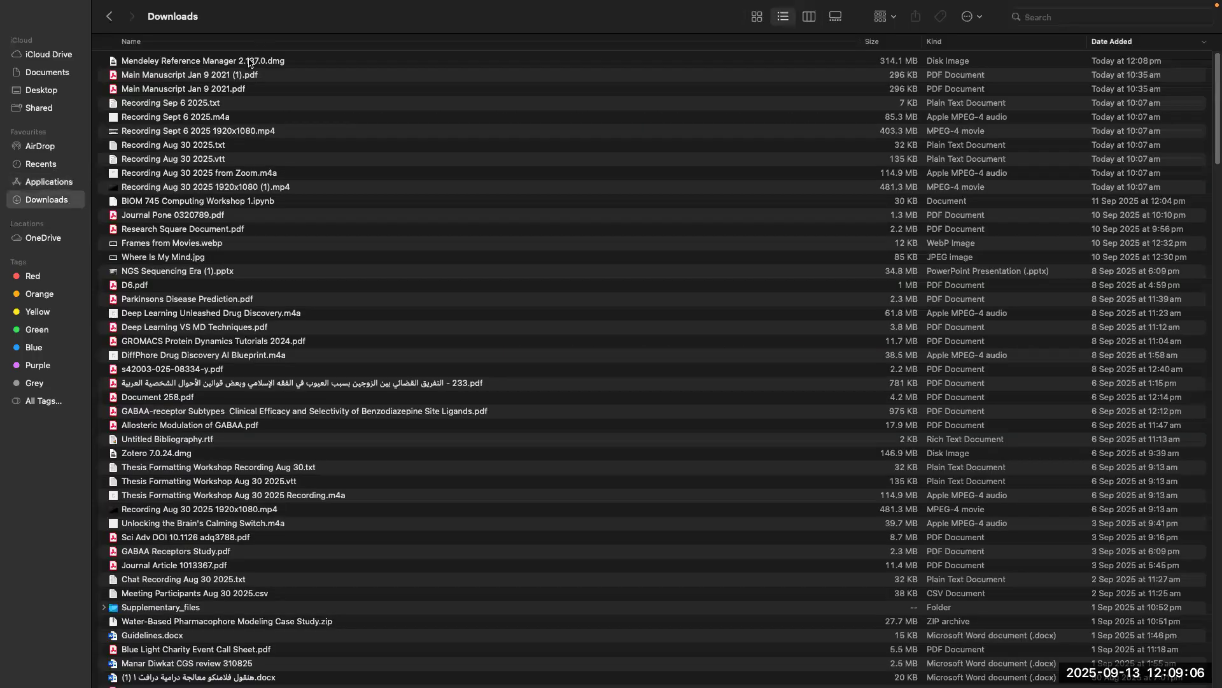
left_click(249, 63)
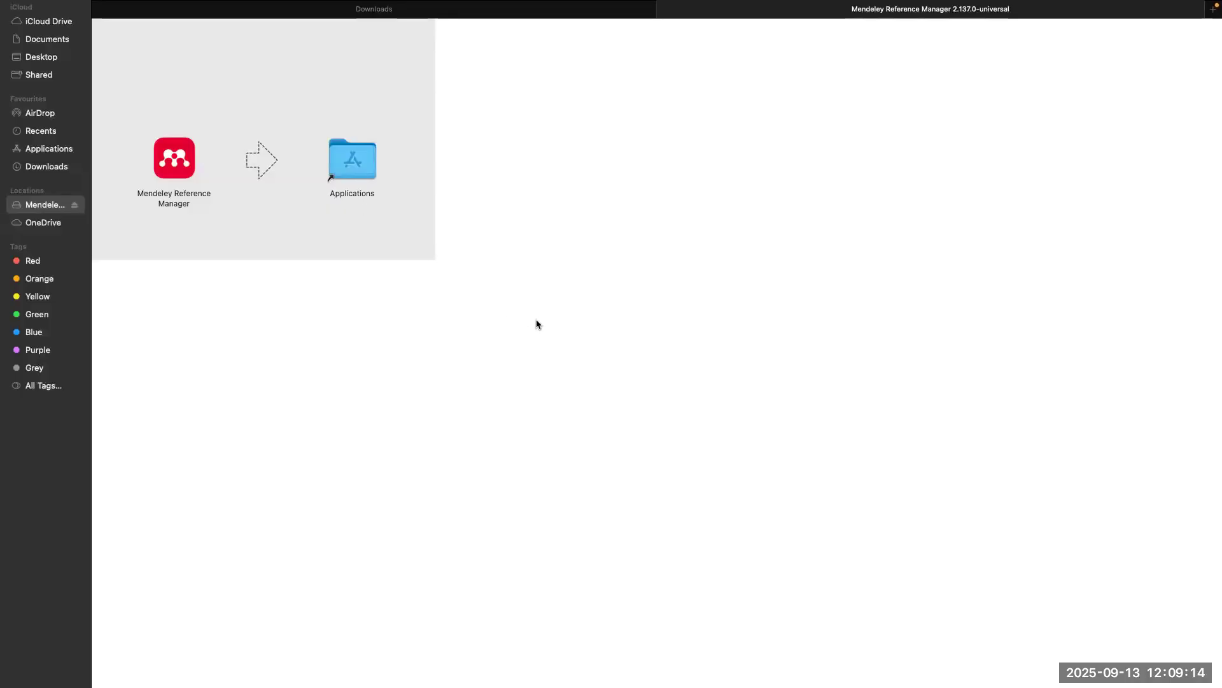
Step: Switch to the Mendeley Reference Manager desktop app and back to Arc, and look over the desktop download page
key("ctrl+Up")
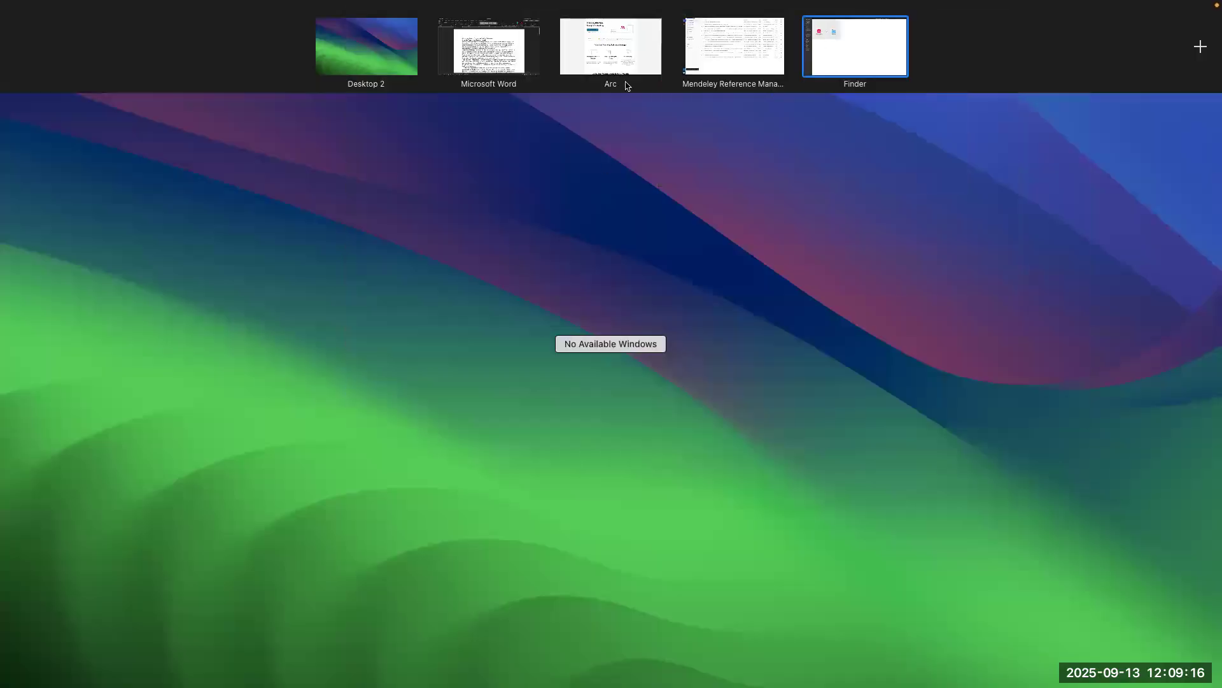
left_click(737, 69)
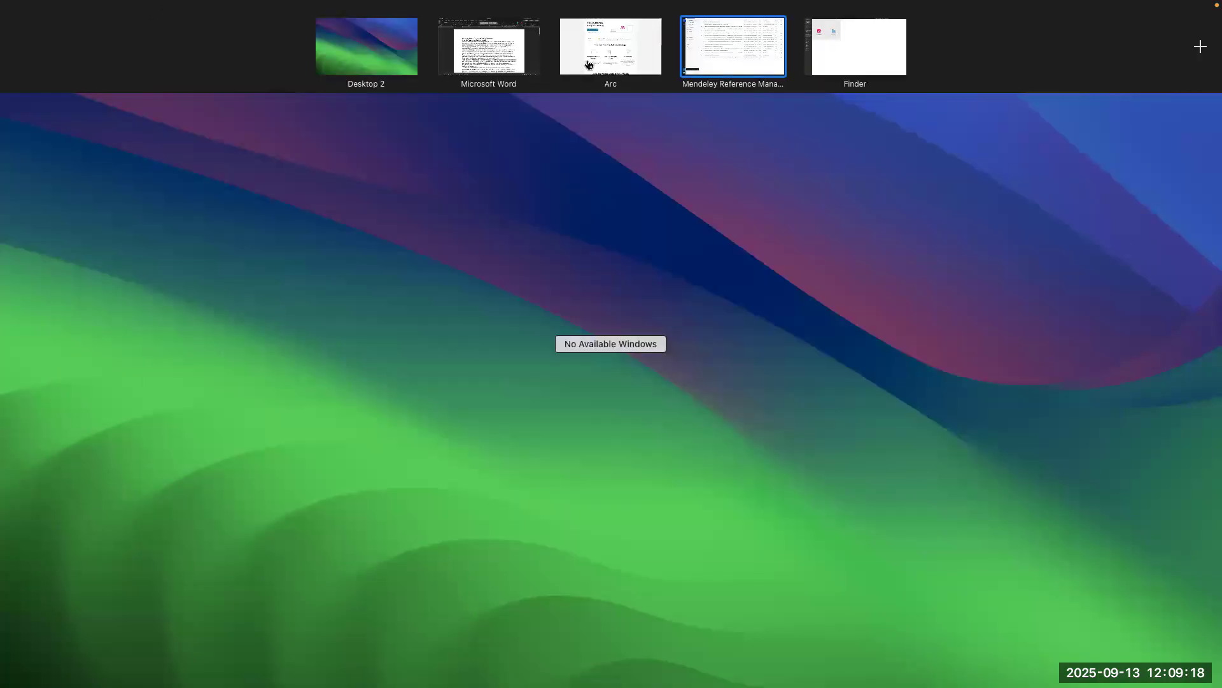
scroll(128, 402, "down", 7)
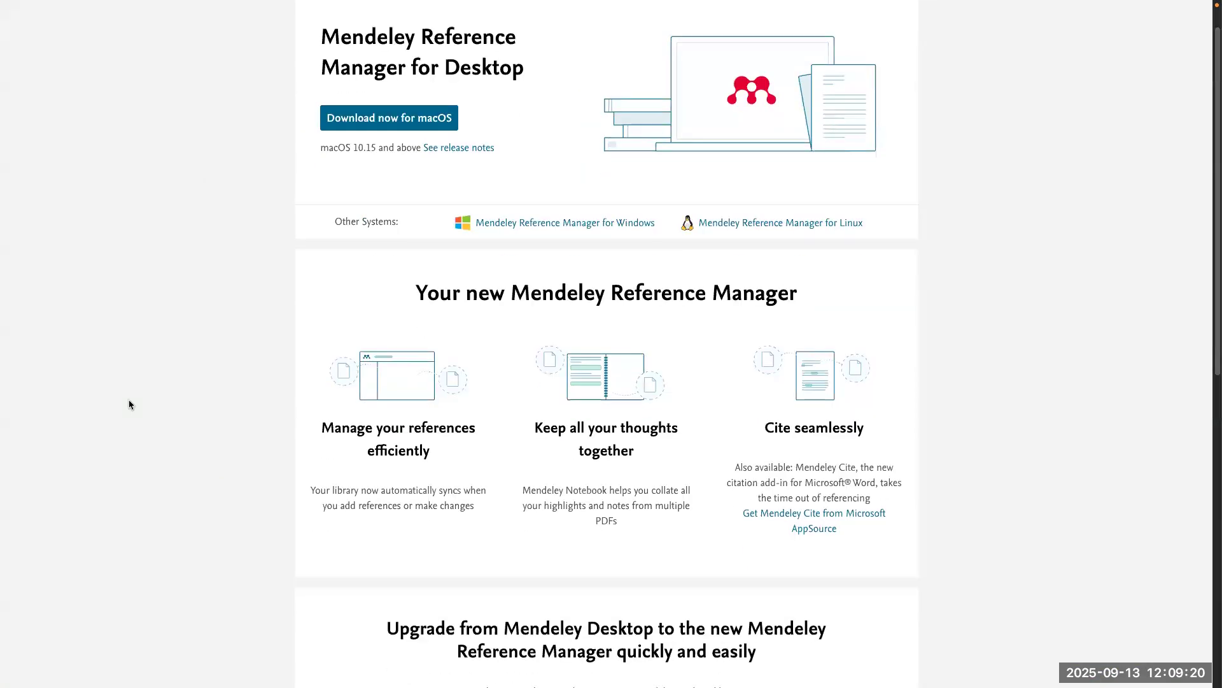
scroll(129, 402, "up", 8)
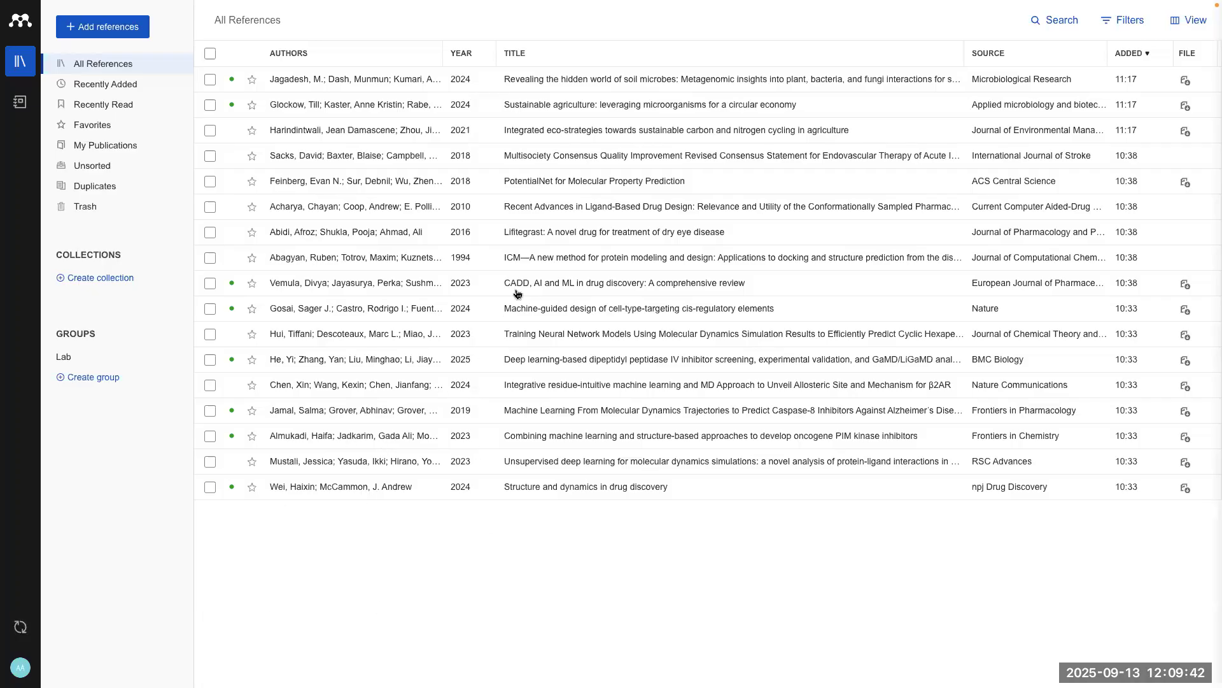
Step: Switch to Arc and view the Mendeley reference library among the open tabs
key("ctrl+Up")
left_click(617, 72)
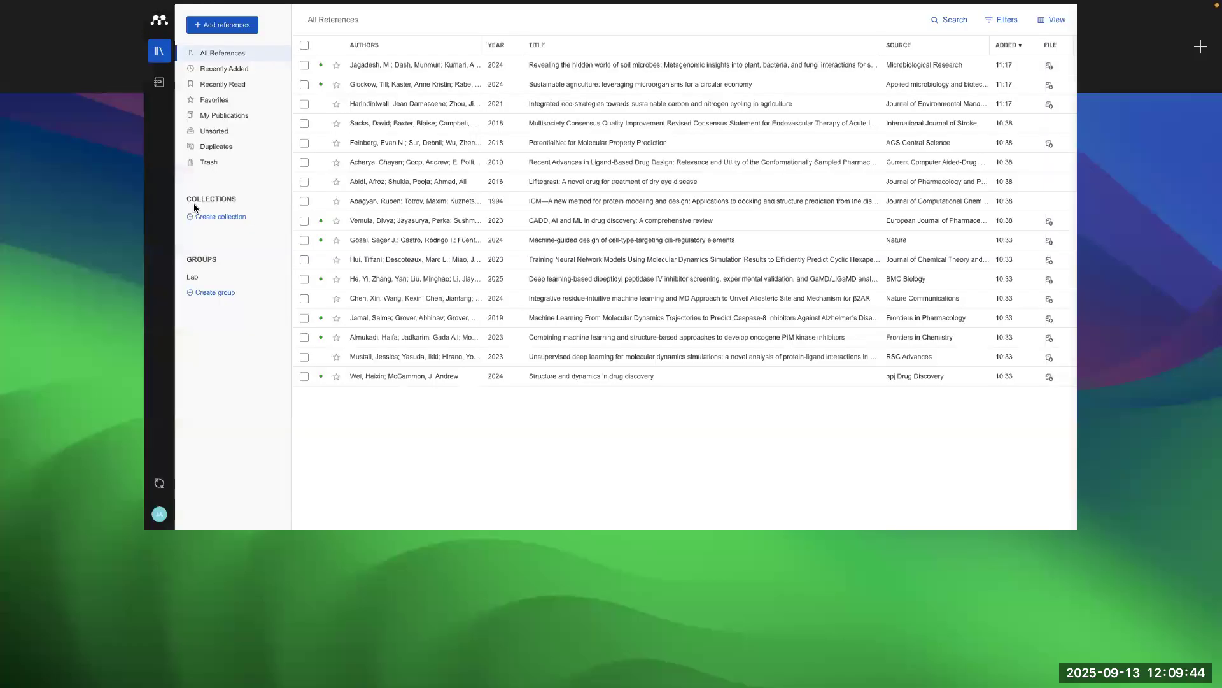
left_click(54, 211)
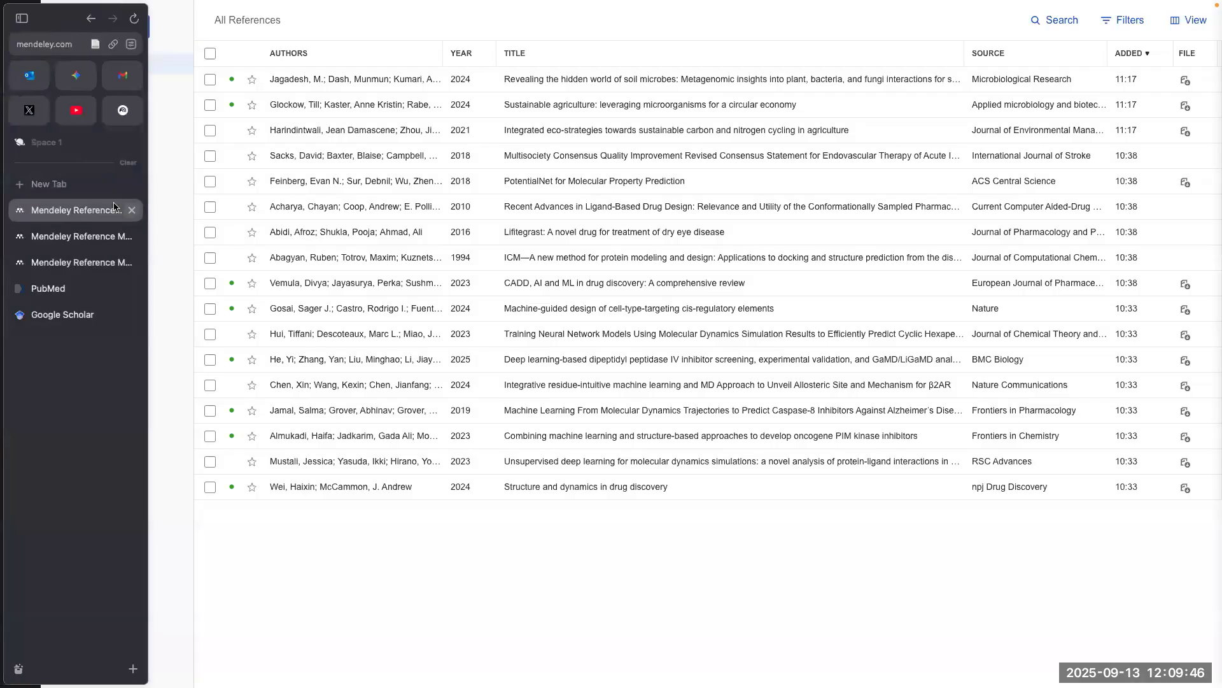
left_click(86, 238)
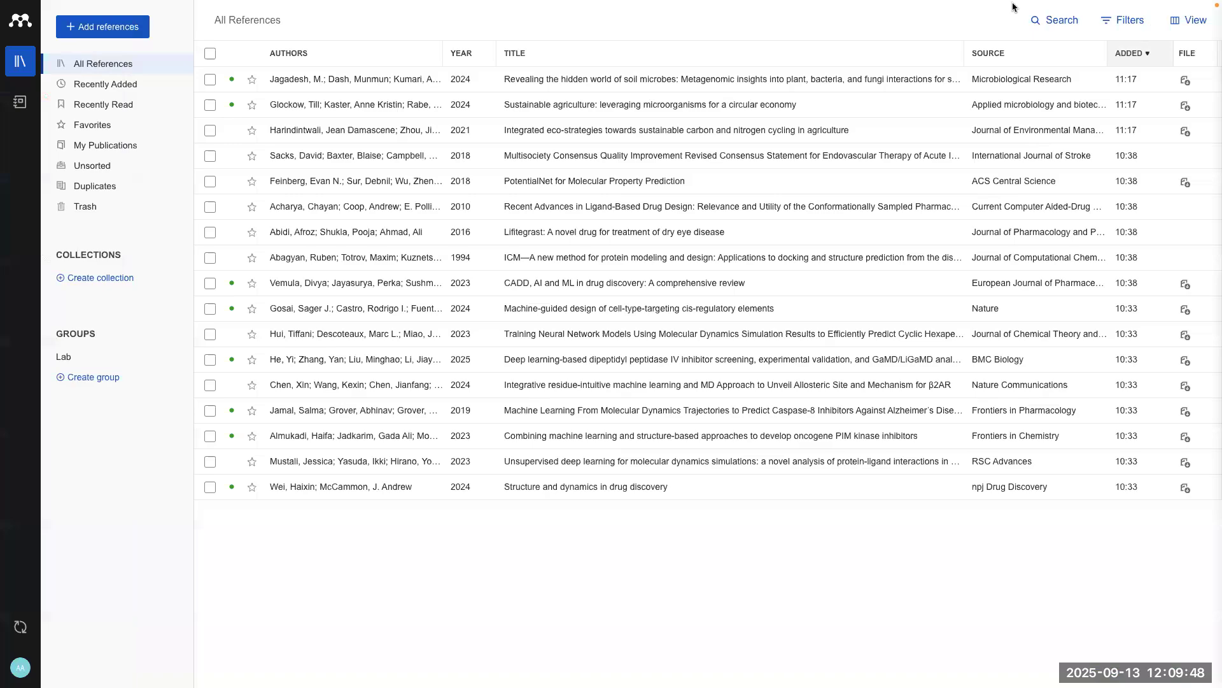
Step: Open the Mendeley desktop download page from the welcome page's account options and read through its sections
key("ctrl+Right")
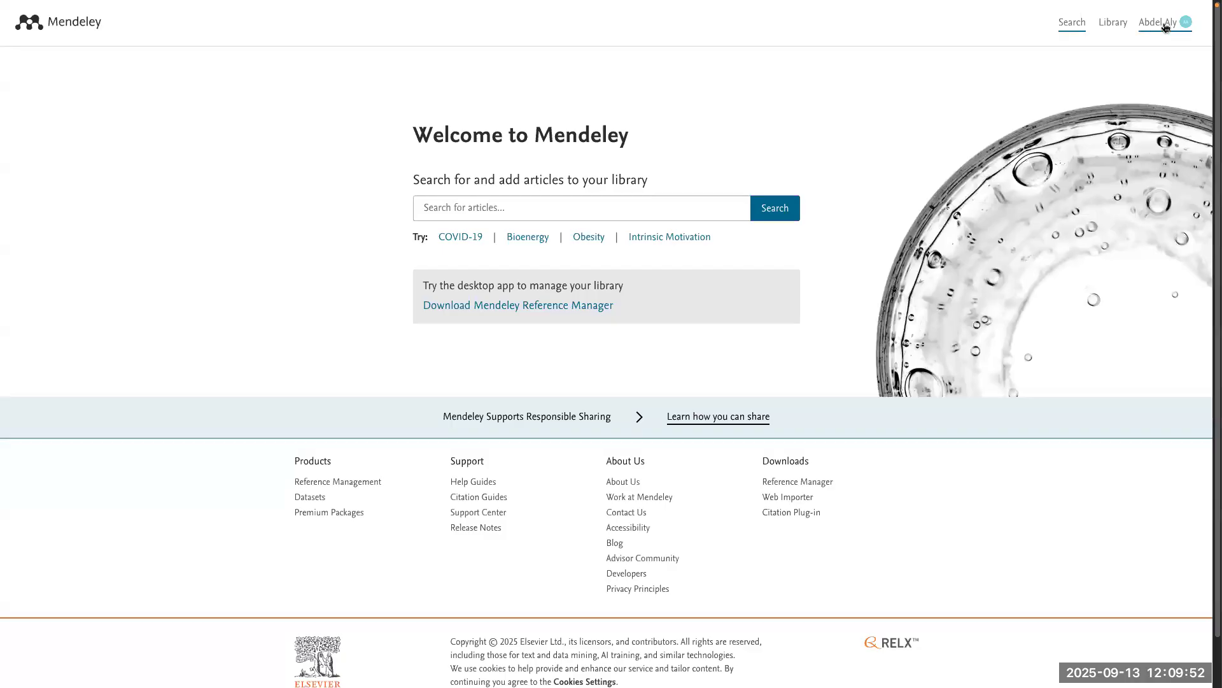
left_click(1166, 27)
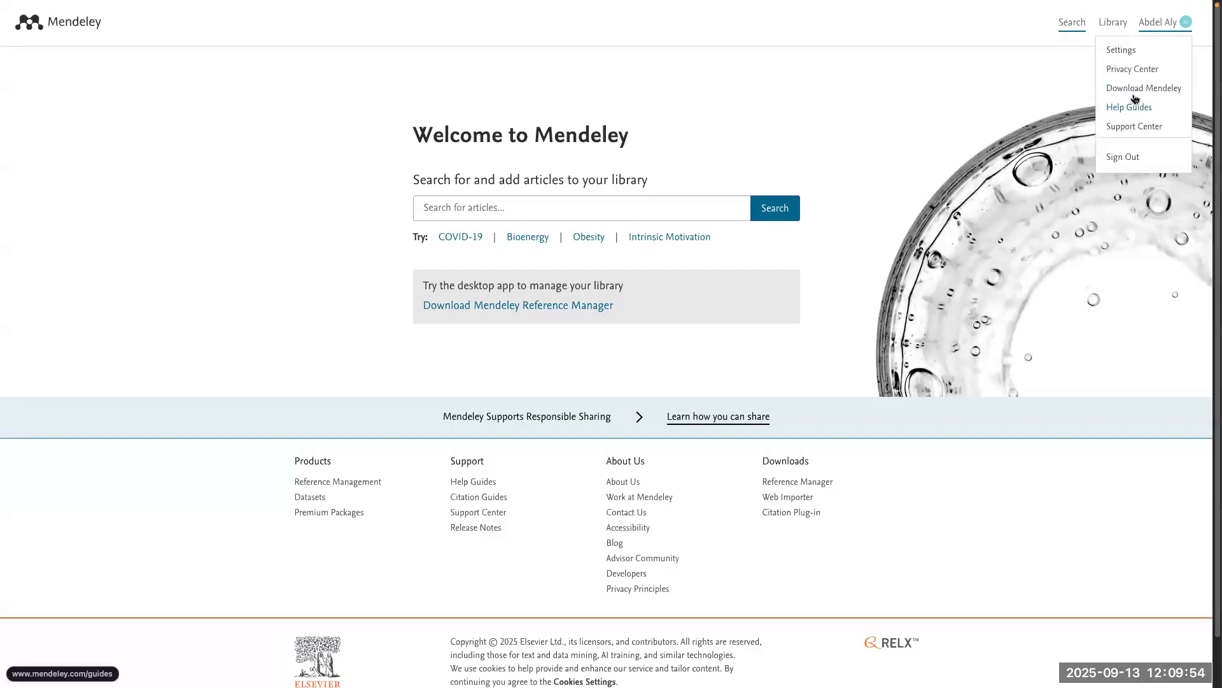
left_click(1134, 91)
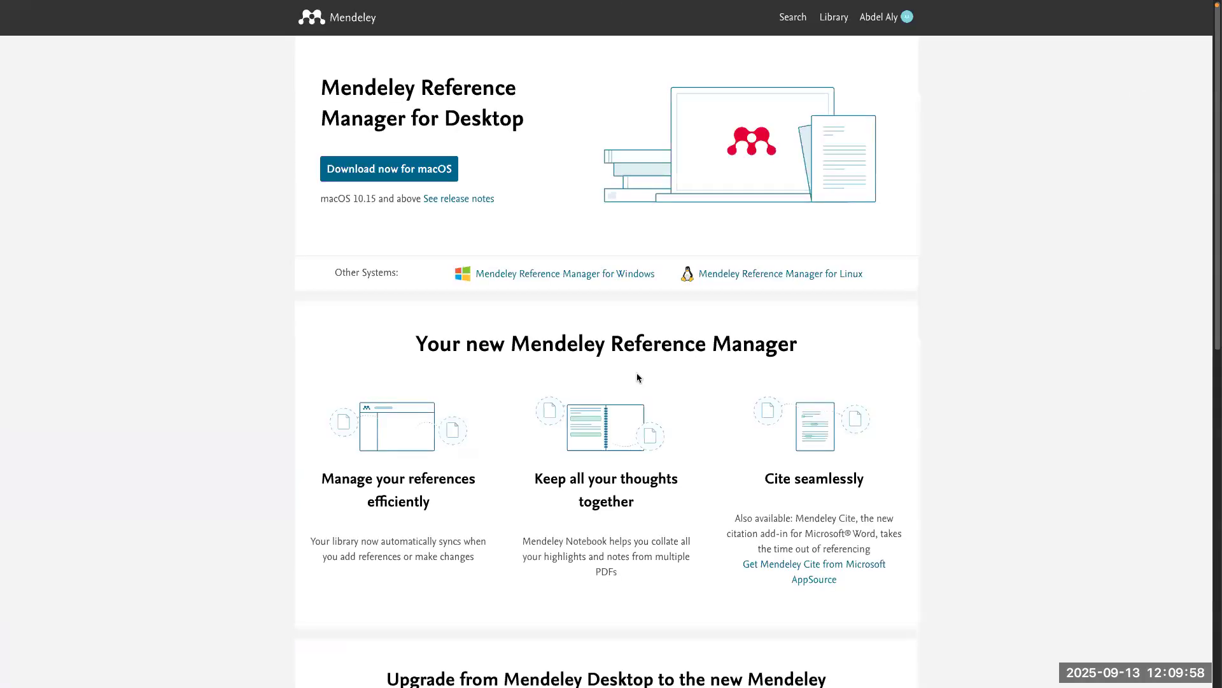
scroll(637, 378, "down", 5)
scroll(637, 377, "up", 5)
scroll(357, 339, "down", 4)
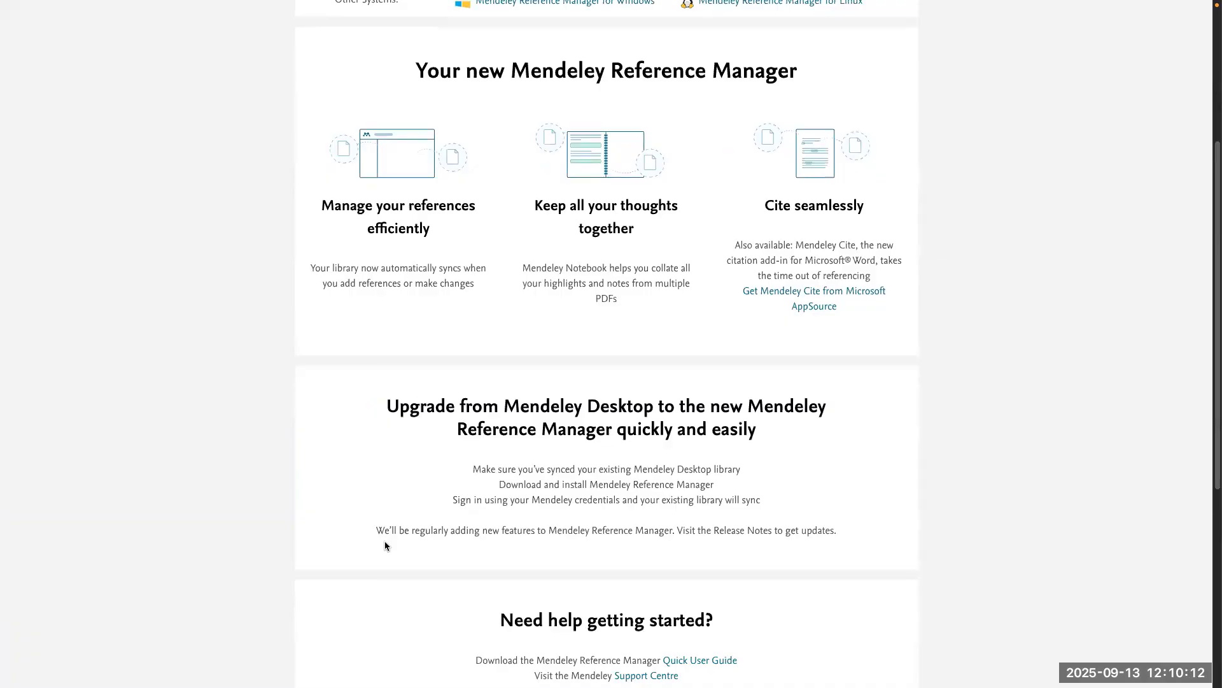
scroll(385, 540, "up", 4)
Step: Search the web for "download cite mendeley" in a new tab and open the Mendeley Cite page on mendeley.com
mouse_move(3, 454)
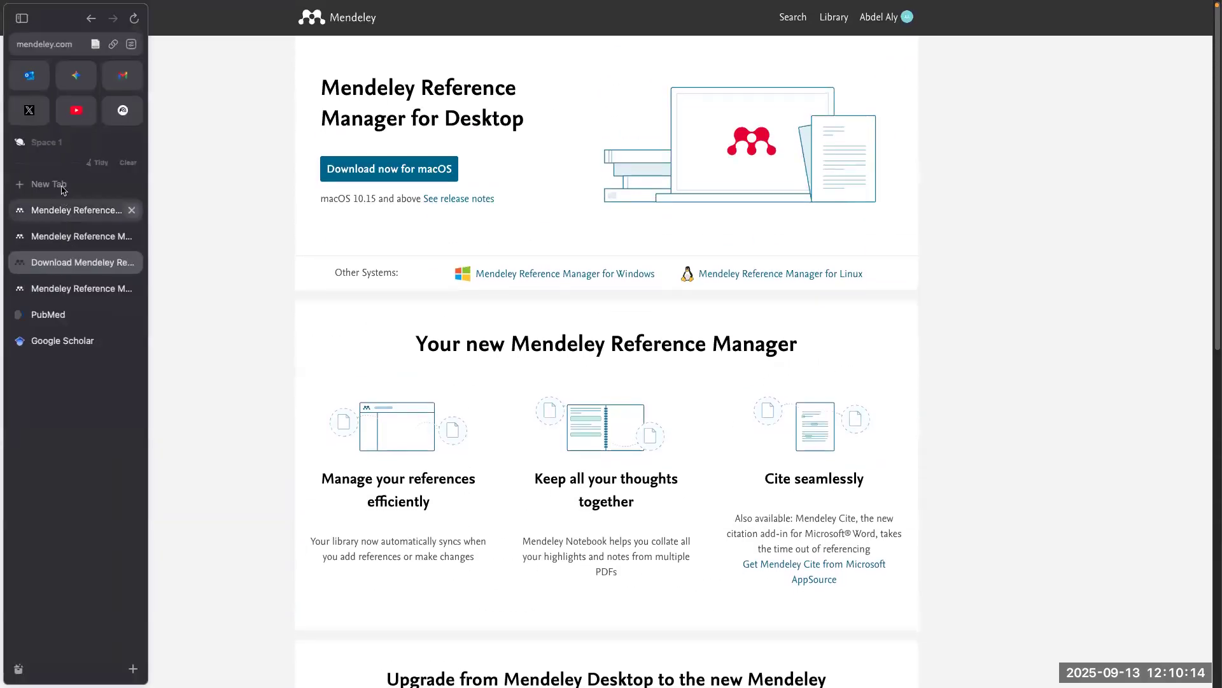
key("super+t")
type("down")
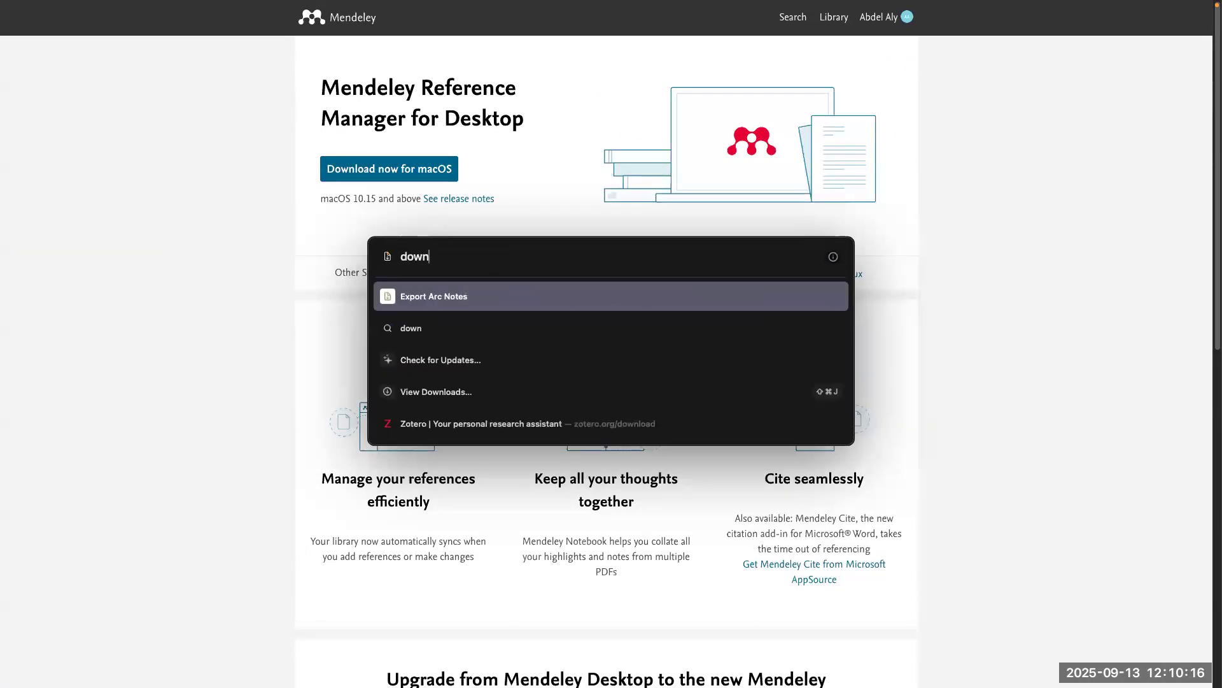
type("load cite mendeley")
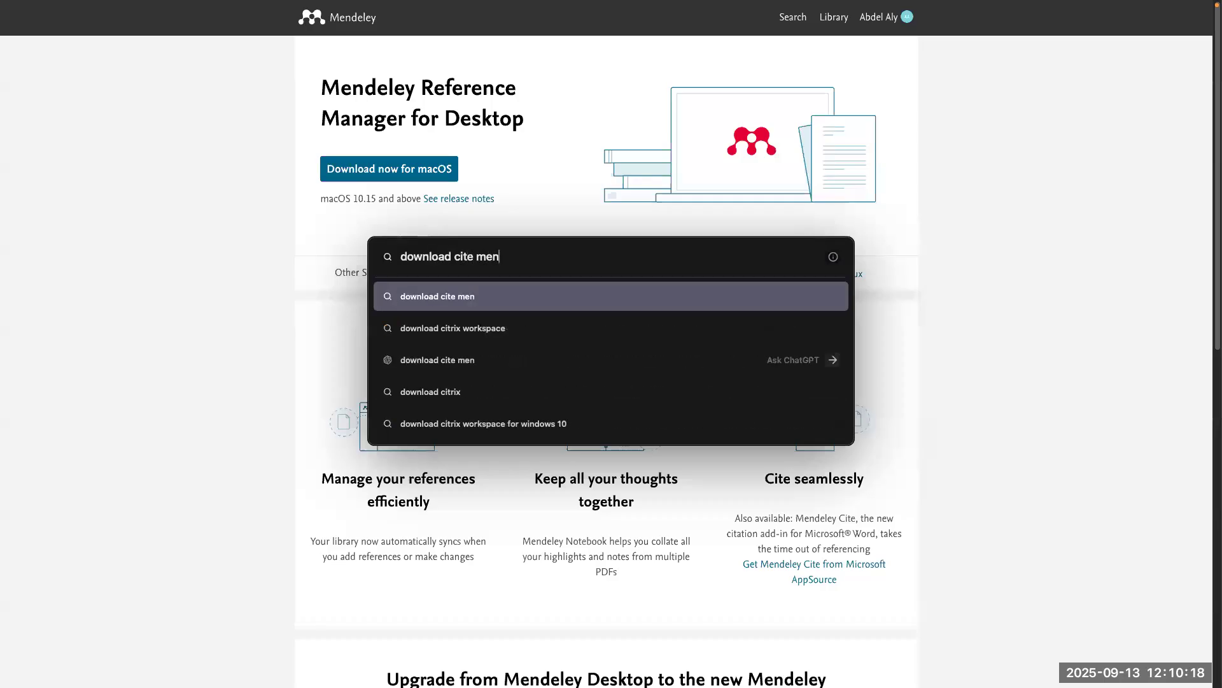
key("Return")
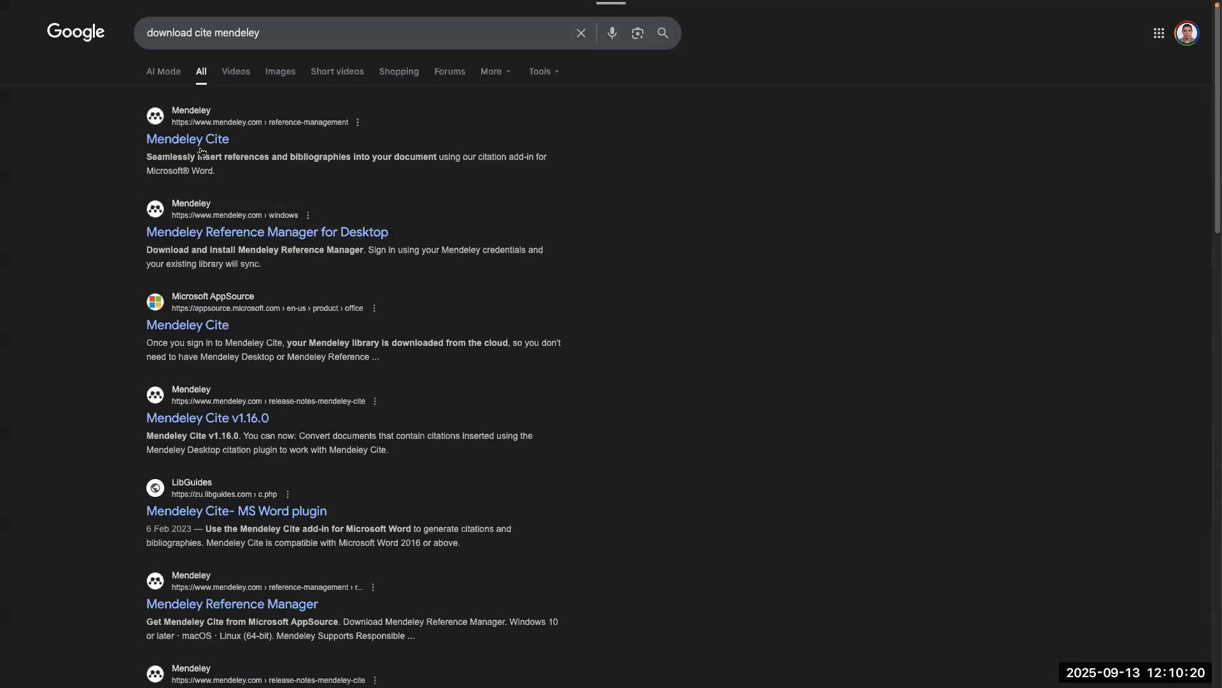
left_click(184, 141)
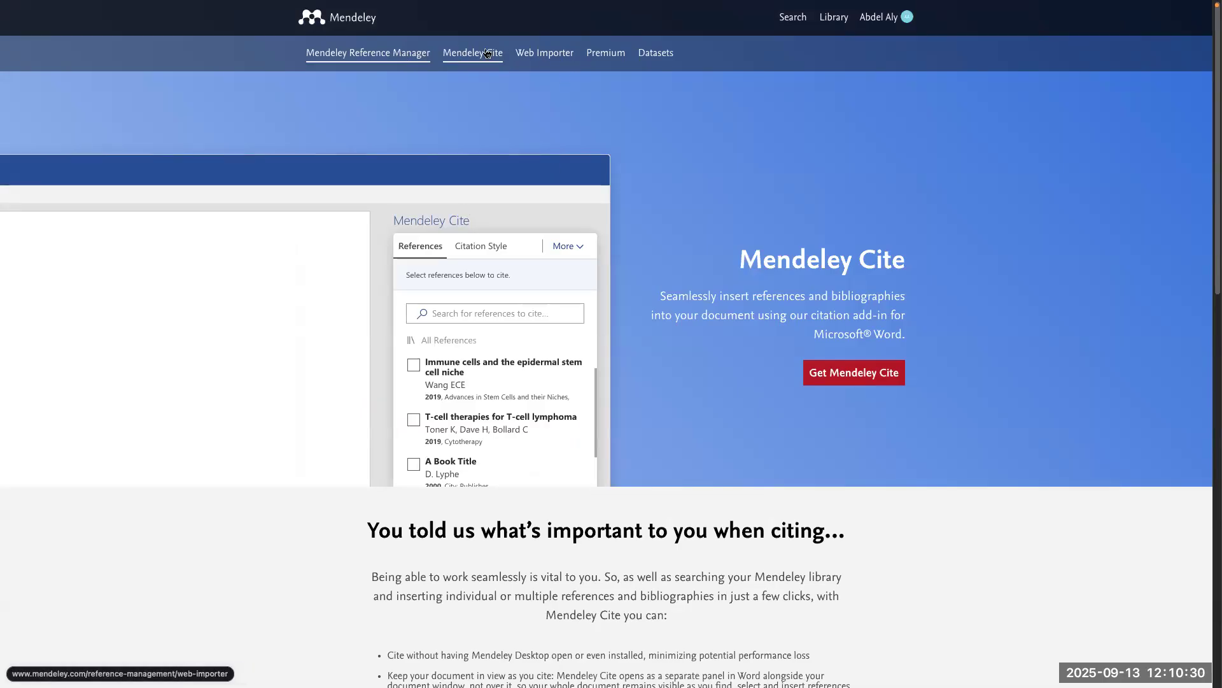
Step: Copy the URL of the Mendeley Cite page, and copy the URL of the Web Importer page
mouse_move(2, 58)
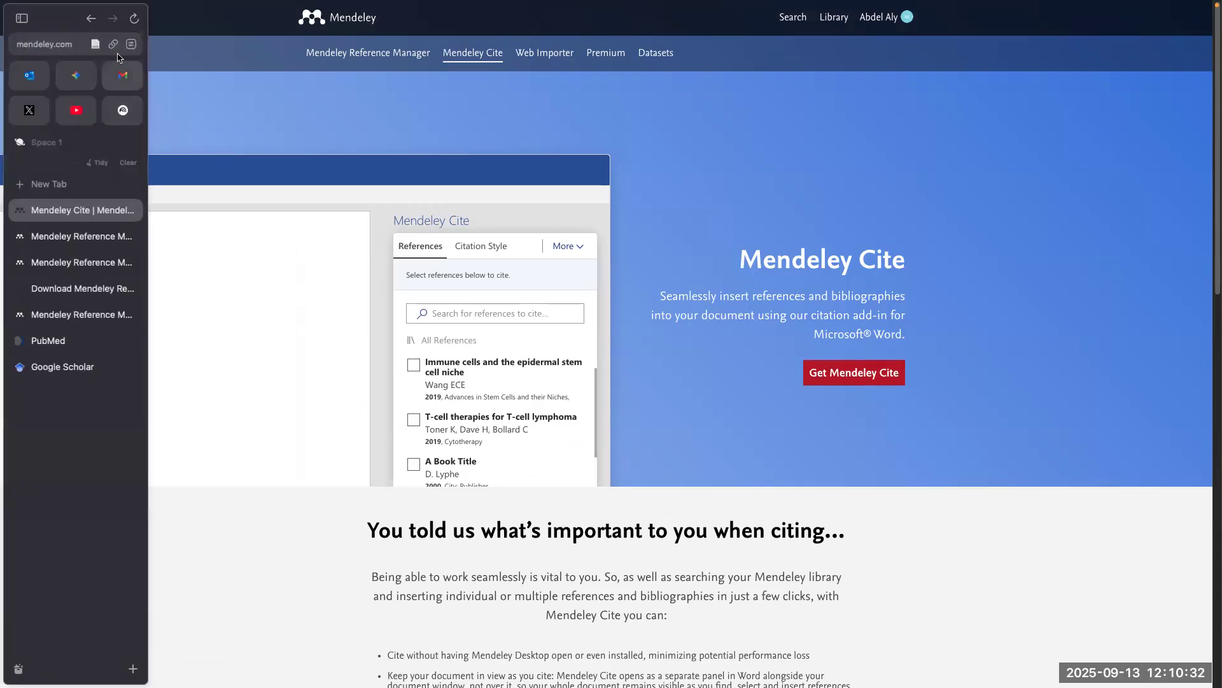
left_click(113, 44)
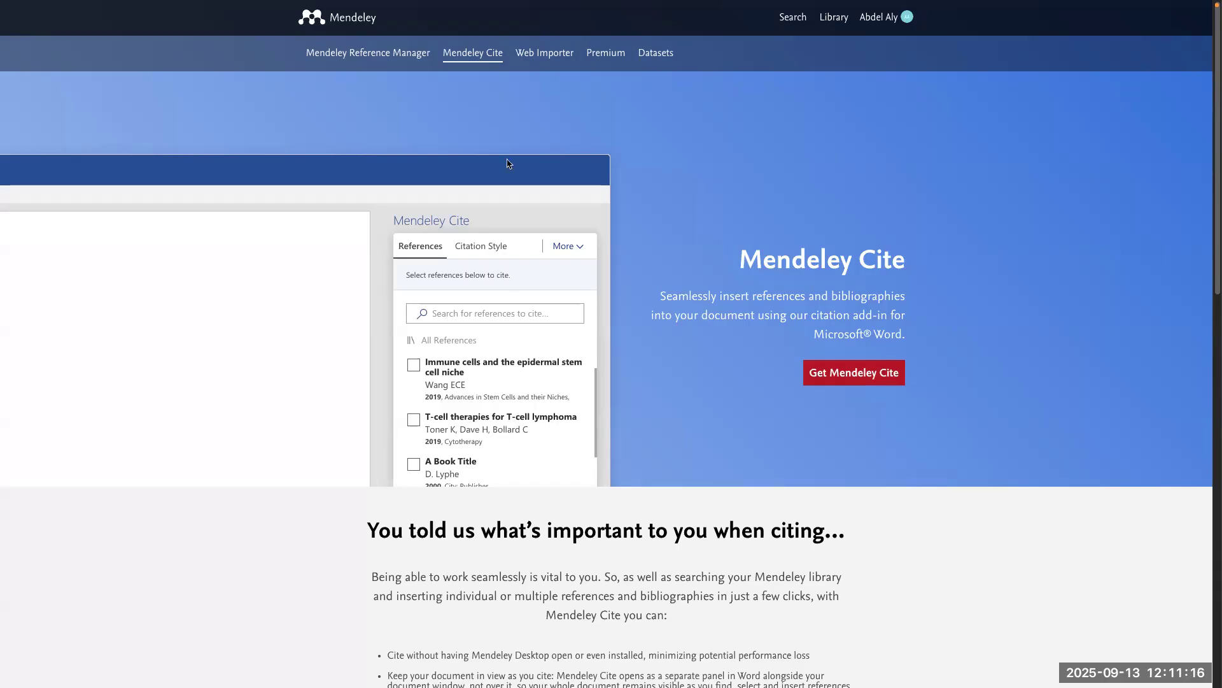
left_click(547, 60)
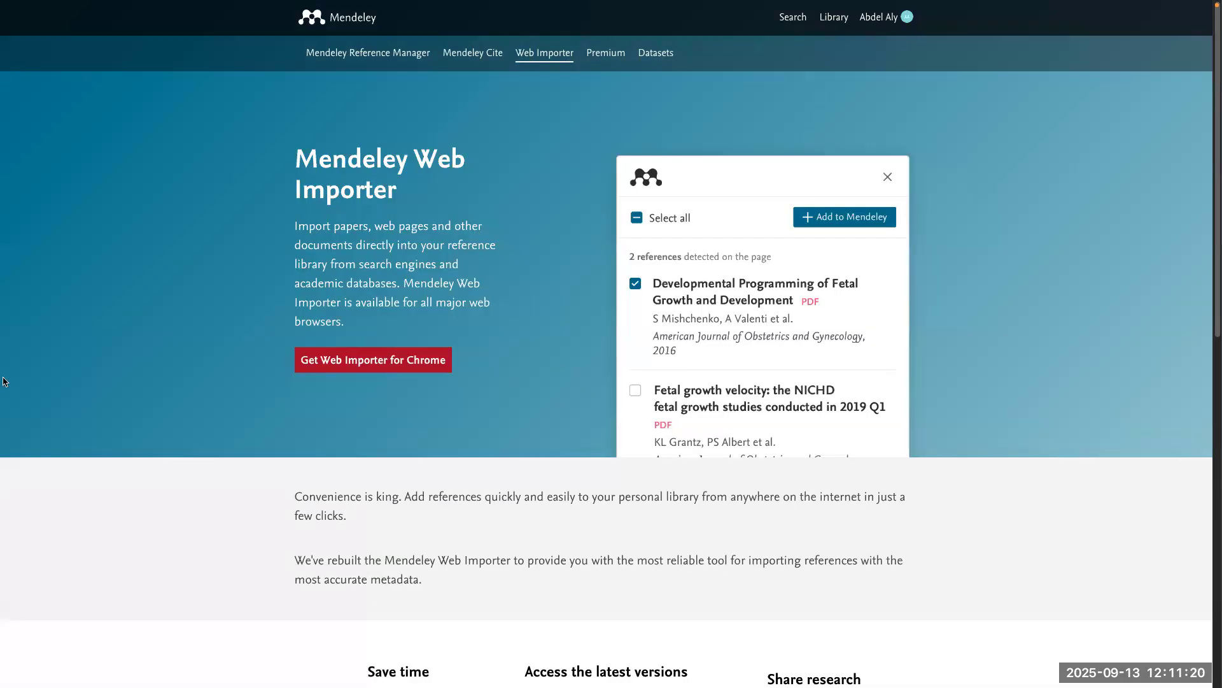
mouse_move(5, 382)
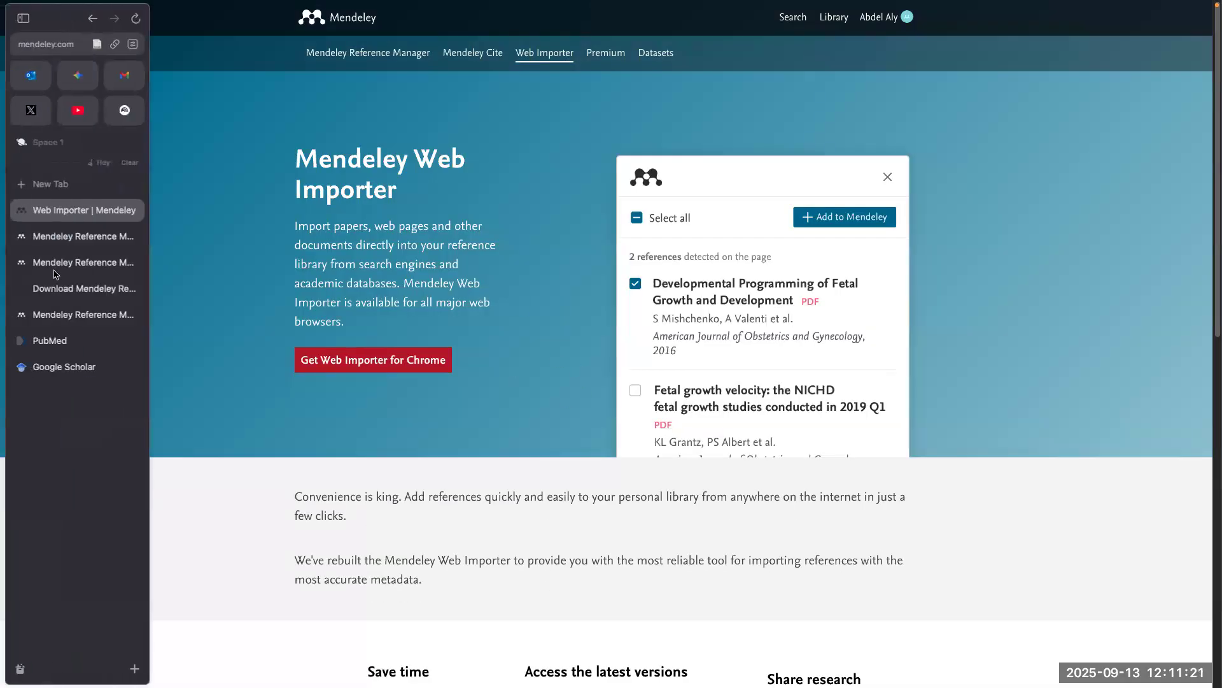
left_click(113, 44)
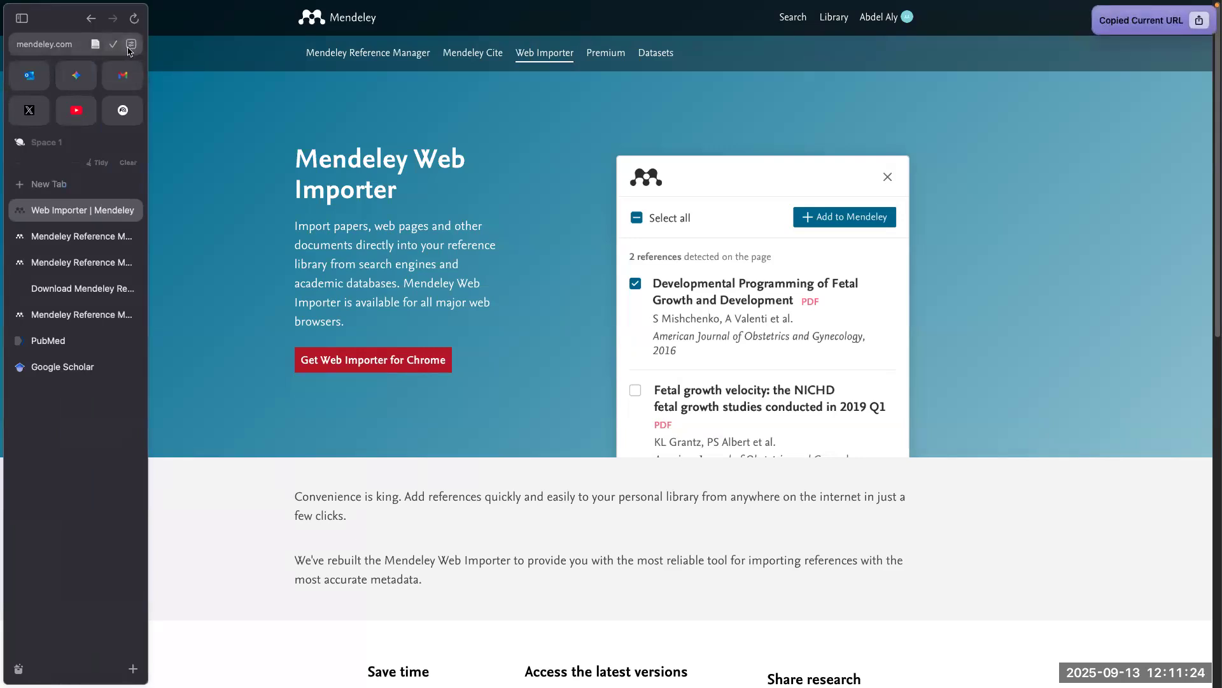
Step: View the browser's installed extensions from the Web Importer page and close the list
left_click(131, 44)
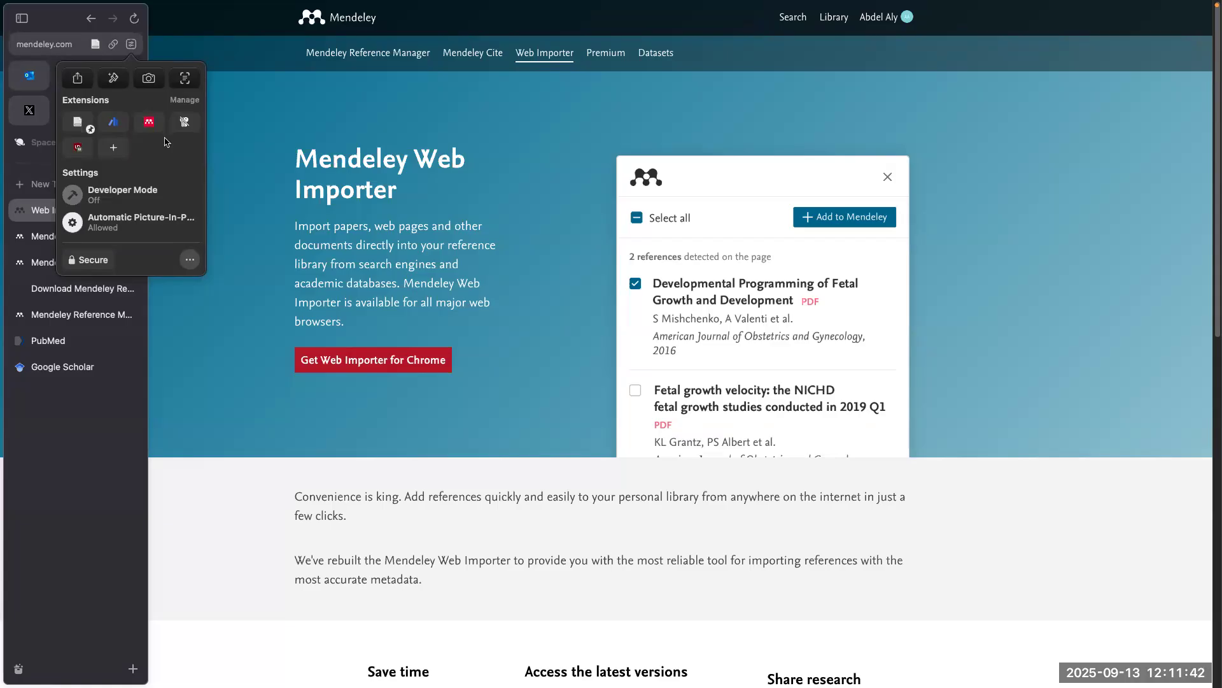
left_click(361, 436)
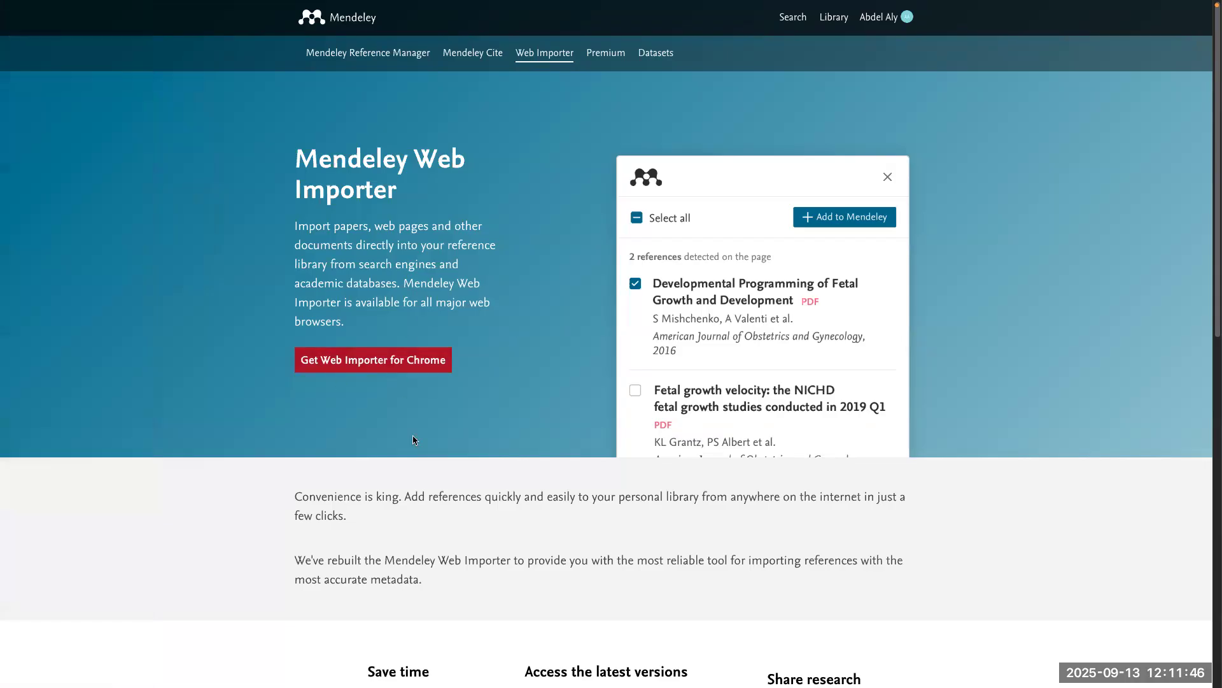
Step: Review the Mendeley Cite and Mendeley Reference Manager product pages, ending back on Mendeley Cite
left_click(472, 55)
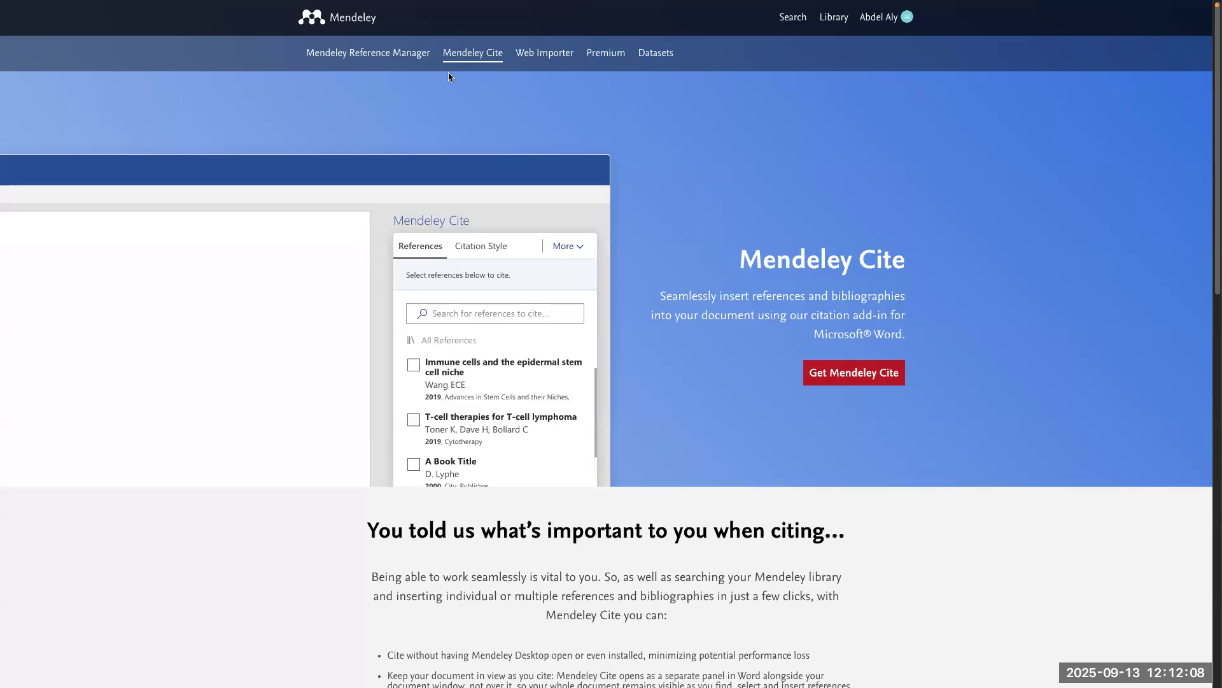
left_click(417, 58)
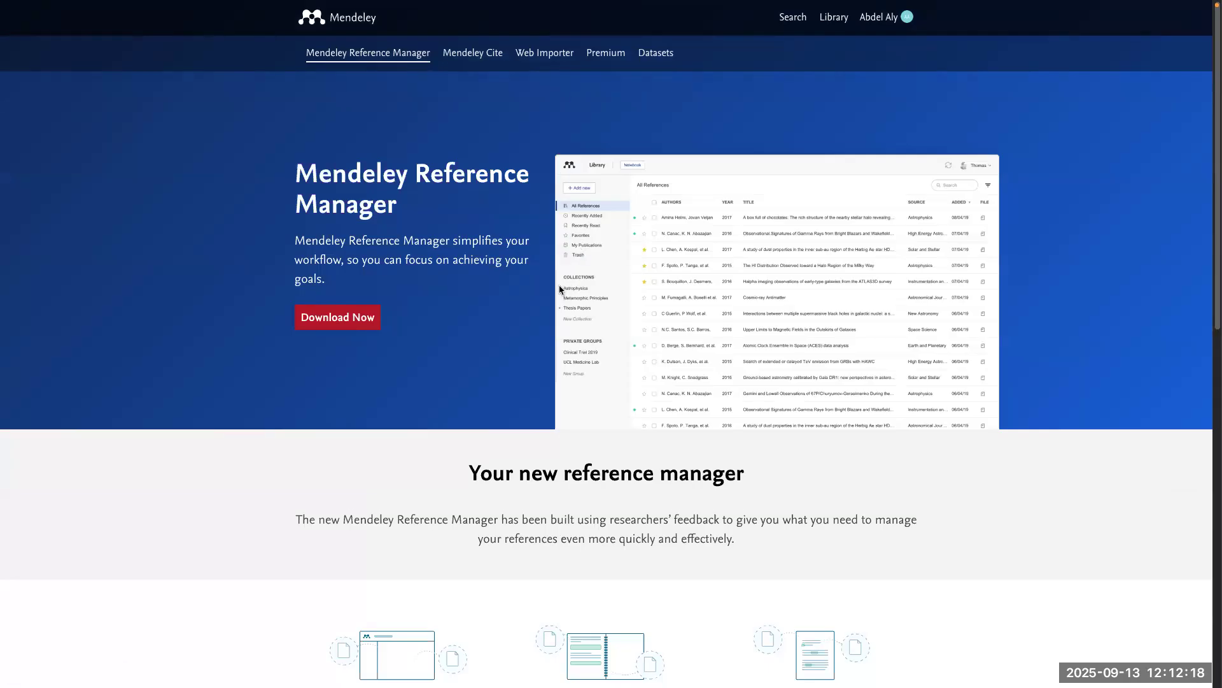
scroll(559, 290, "down", 1)
scroll(560, 290, "up", 1)
left_click(493, 60)
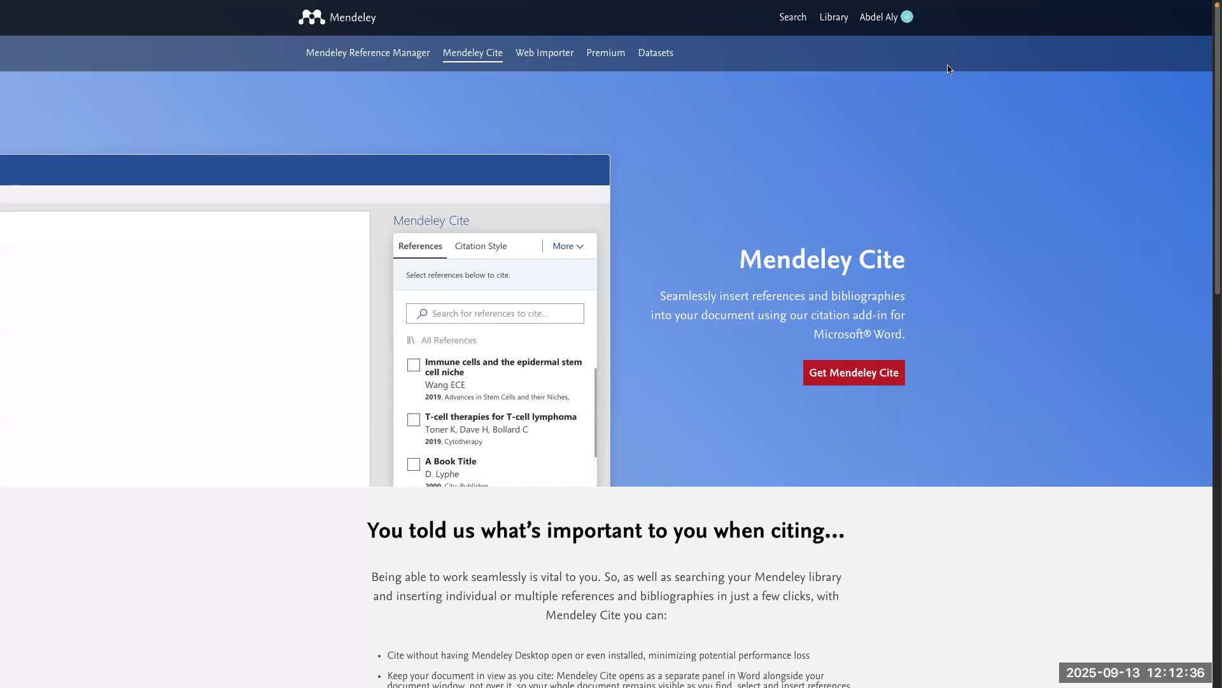
Step: Open the Mendeley download page from the account options
left_click(884, 18)
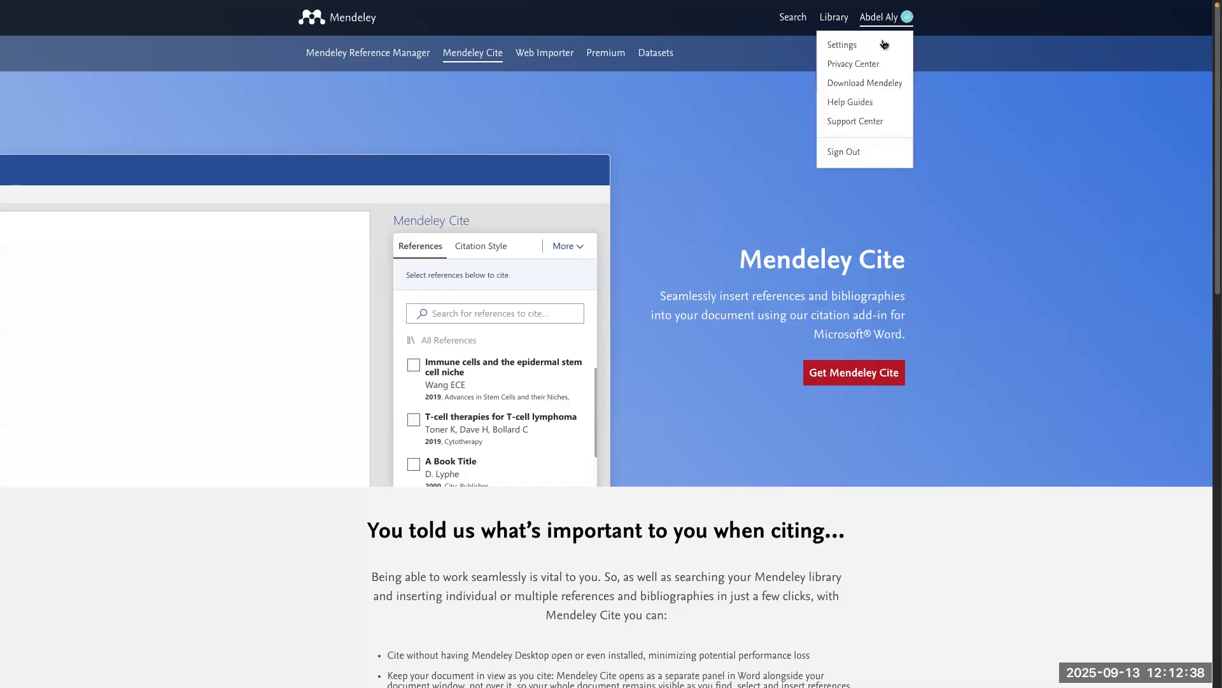
left_click(680, 203)
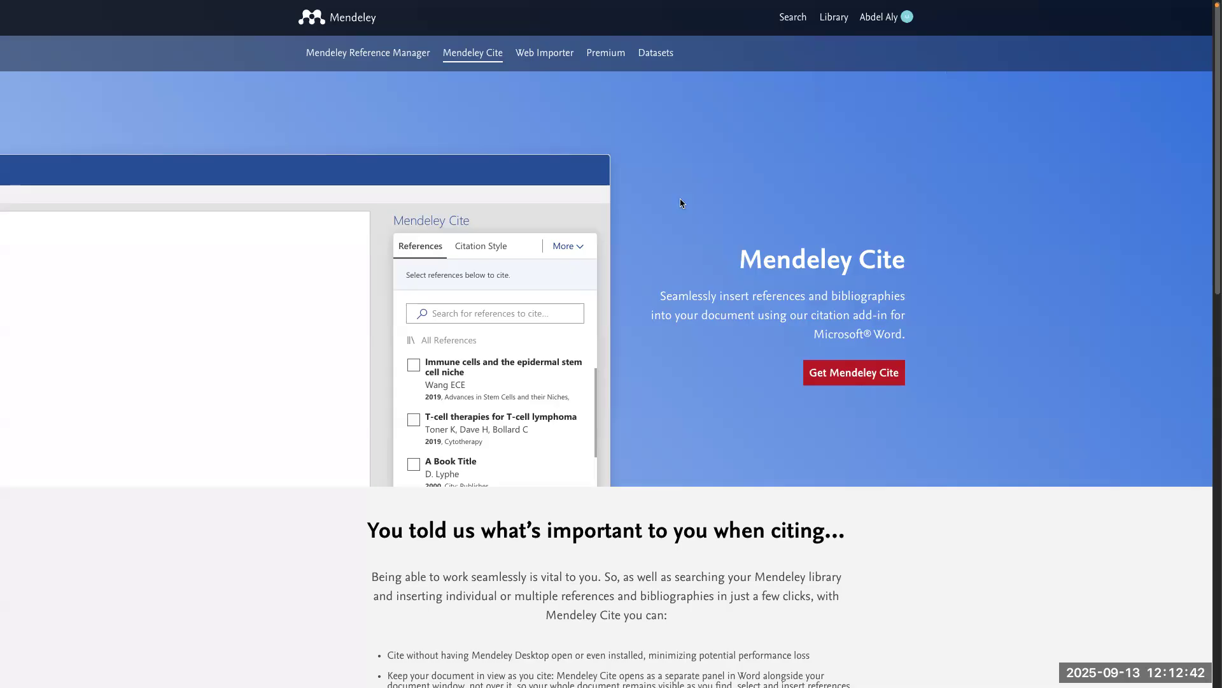
left_click(883, 19)
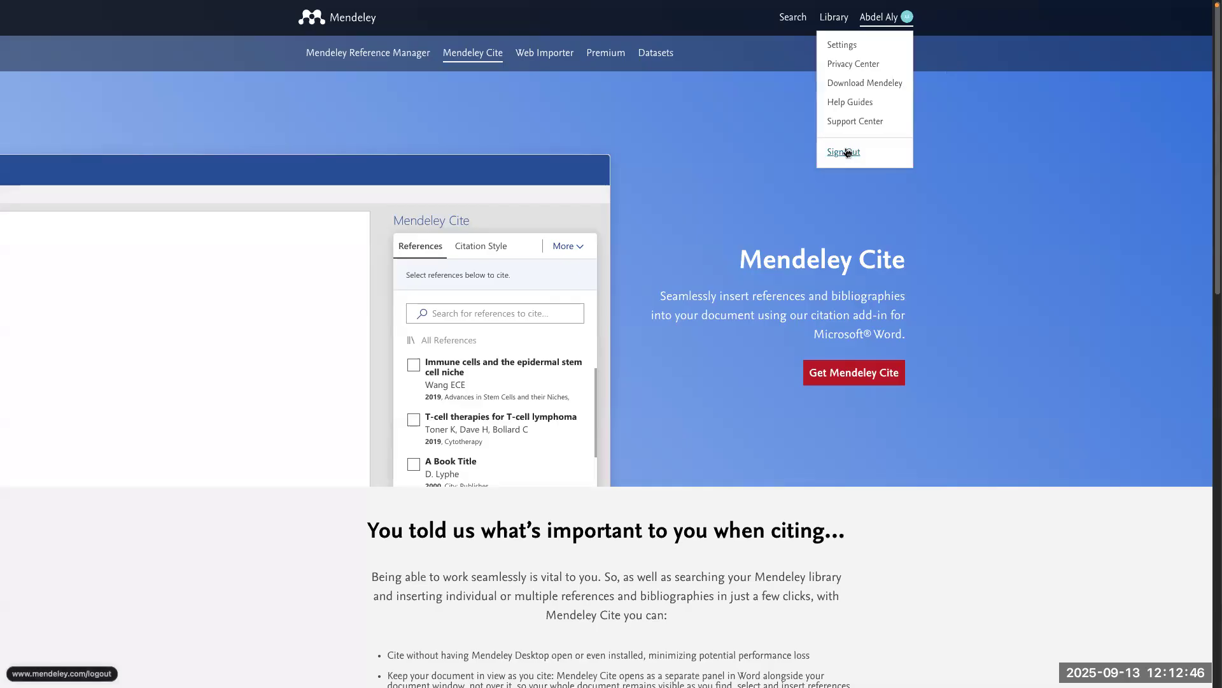
left_click(854, 83)
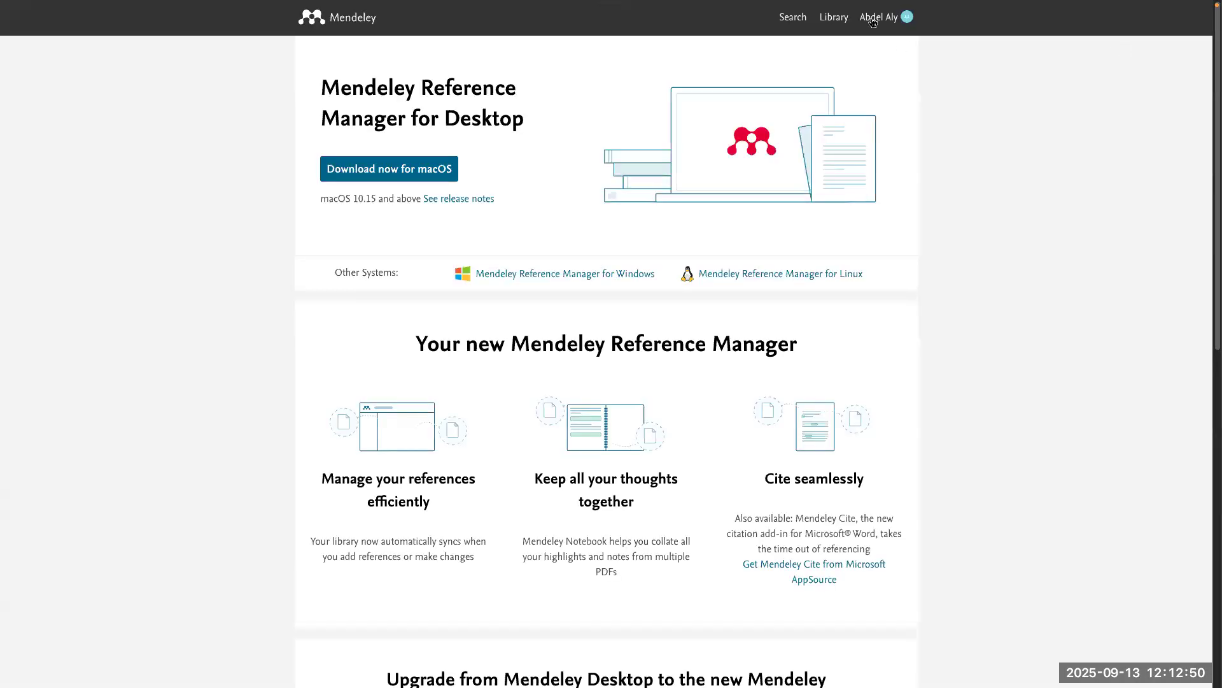
Step: Sign out of the Mendeley account and confirm the sign-out on the redirect page
left_click(880, 21)
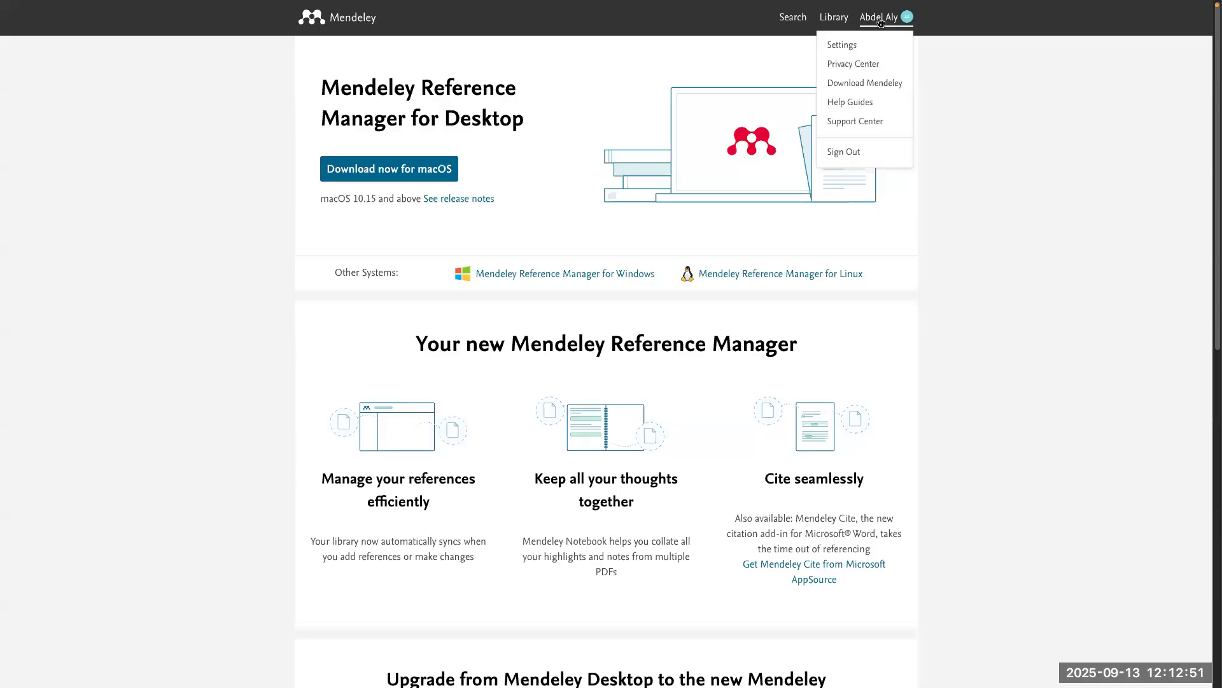
left_click(849, 153)
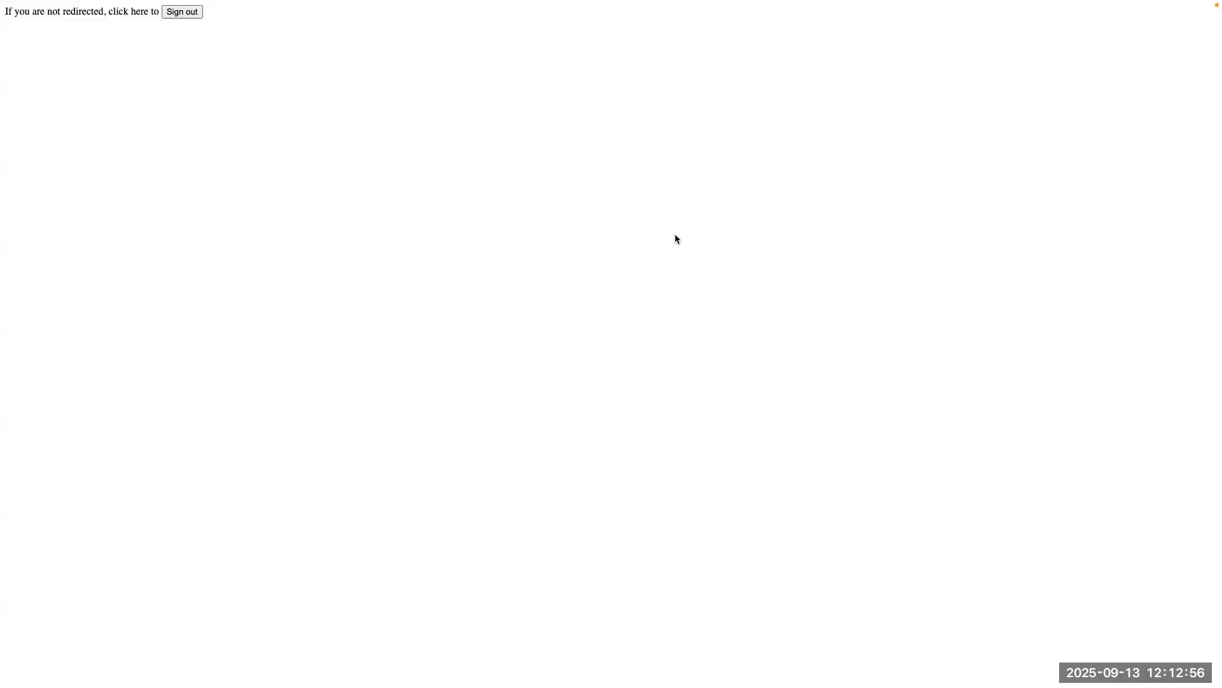
left_click(180, 12)
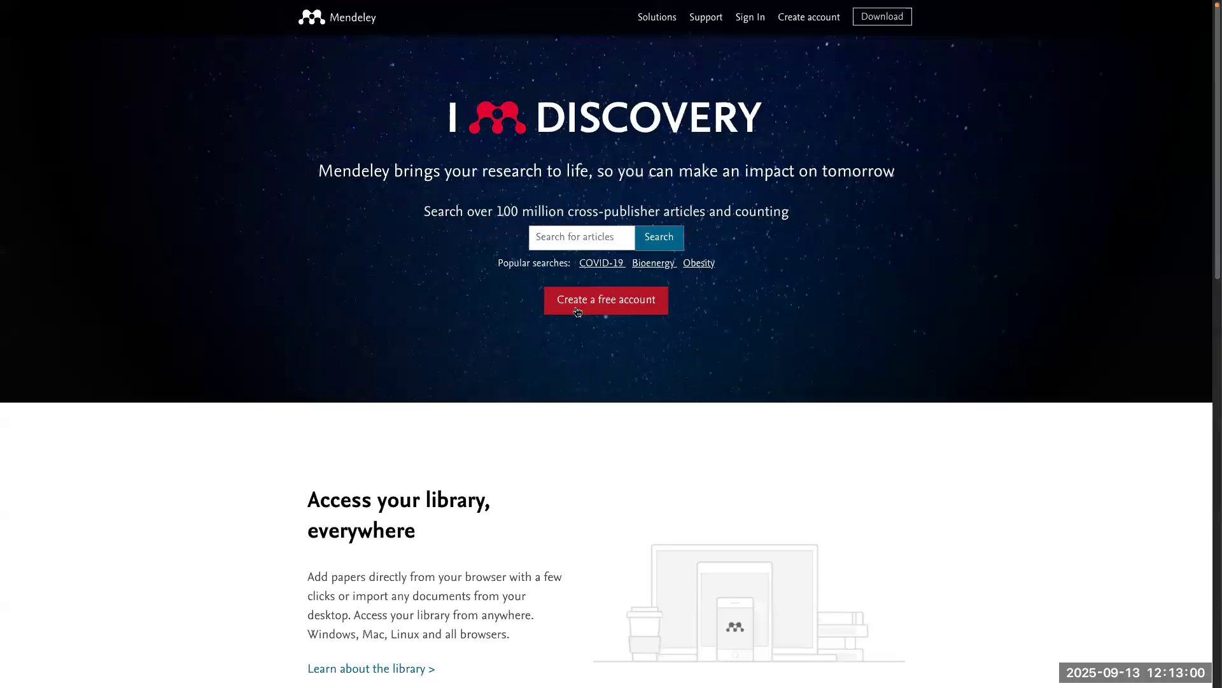
Step: Go to the free account sign-in from the Mendeley home page, enter the account password and sign in
left_click(582, 308)
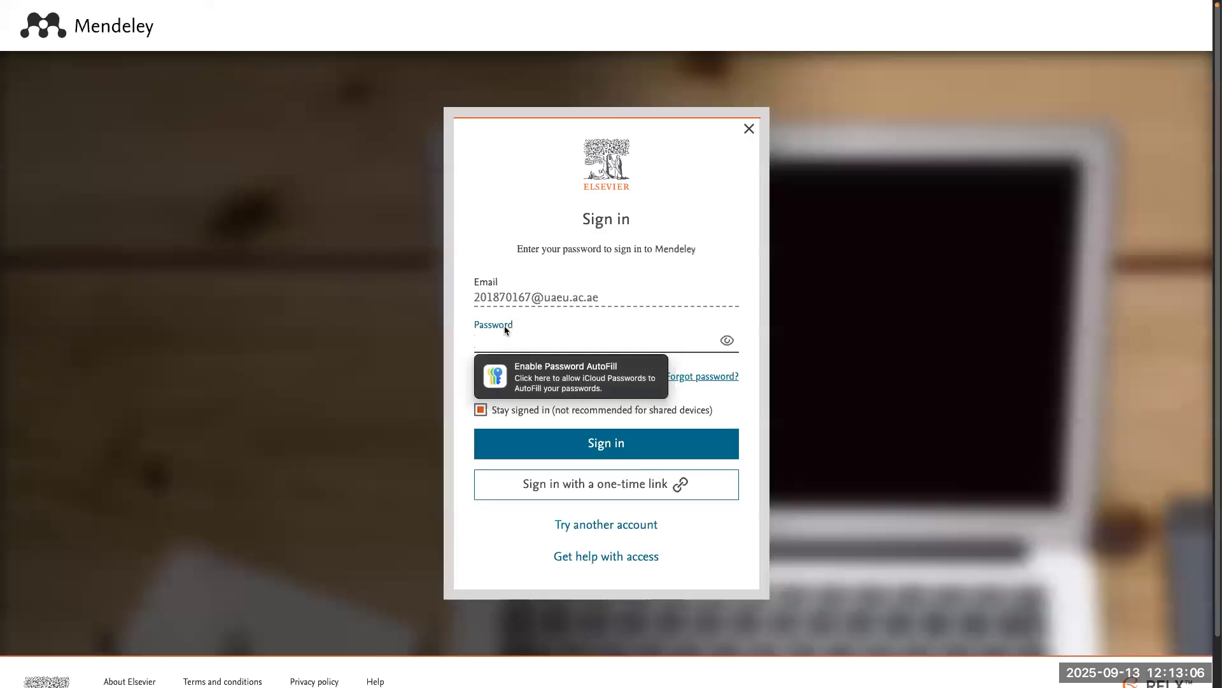
type("•")
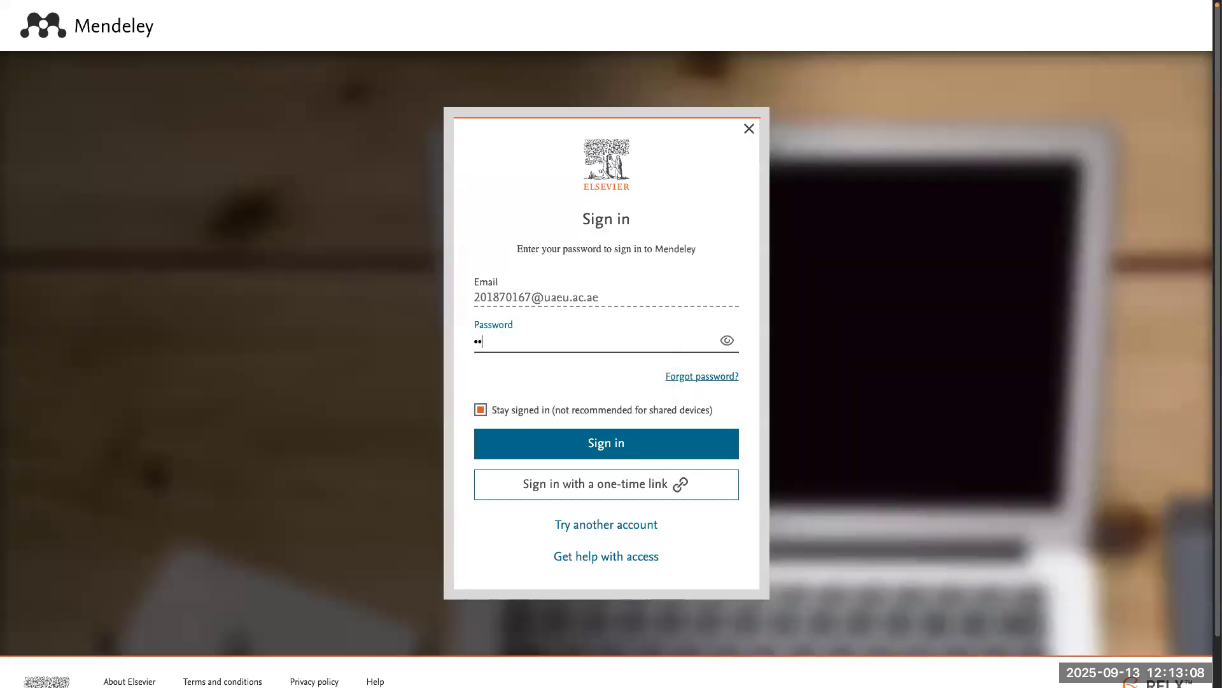
type("••••••••")
left_click(615, 447)
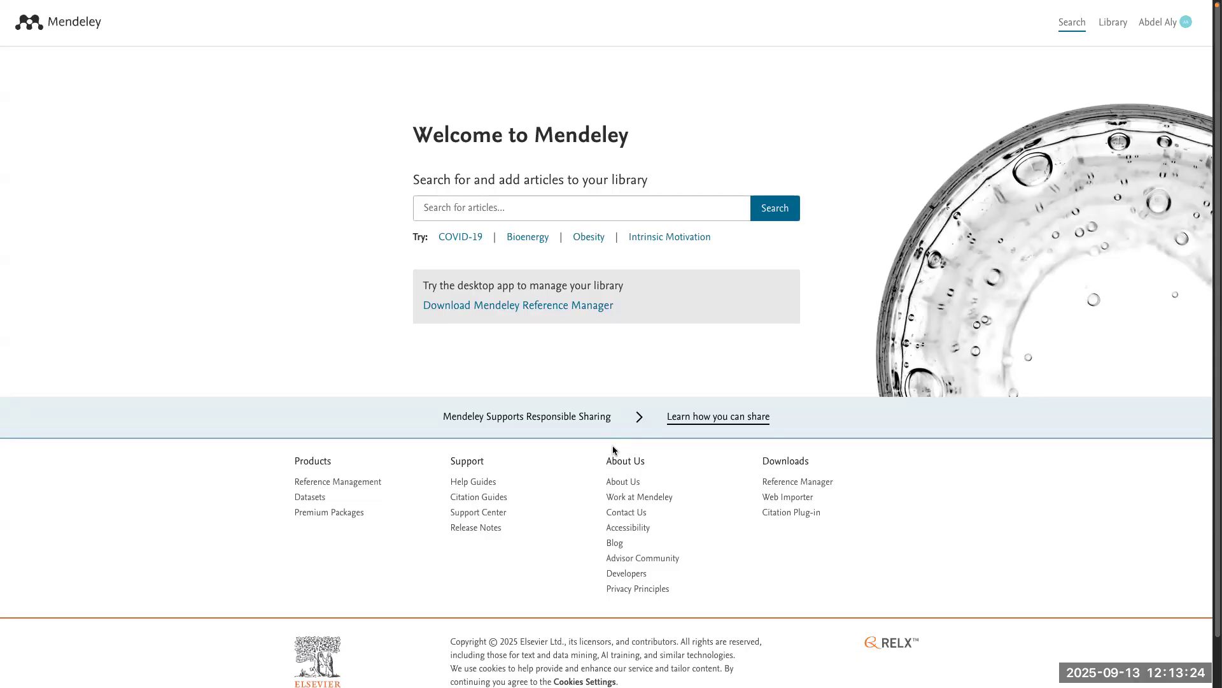
Step: Look through the open Mendeley library and download pages, and go back from the Mendeley search page
mouse_move(5, 410)
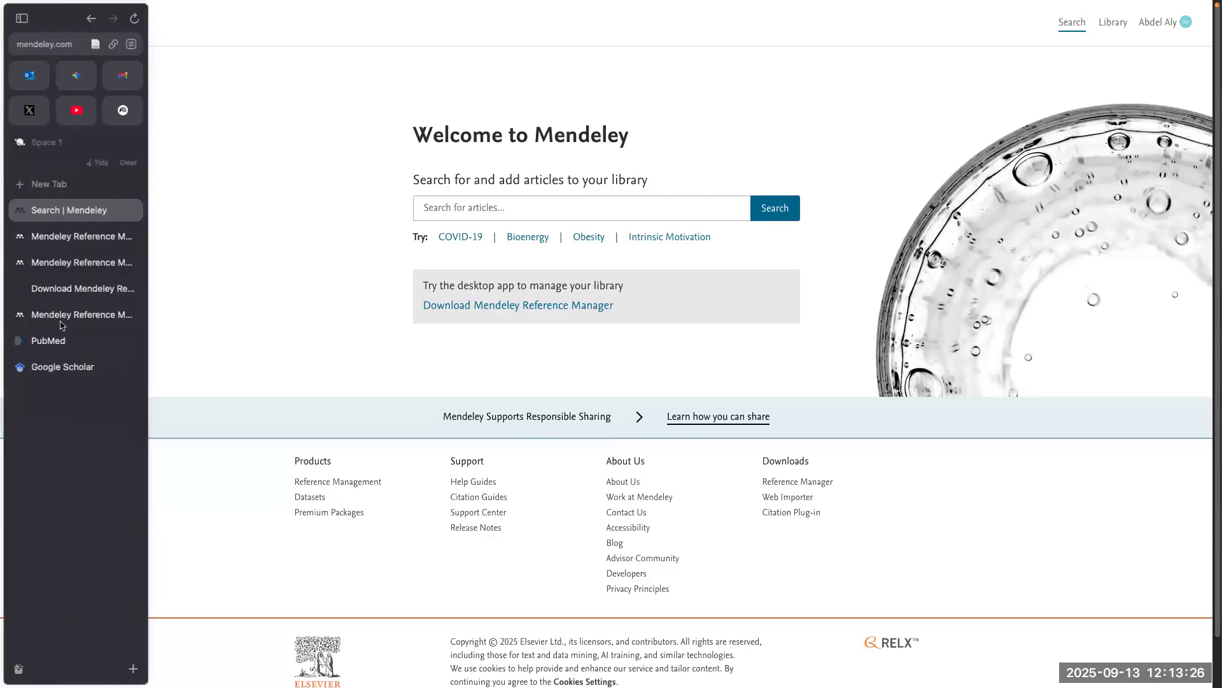
left_click(83, 240)
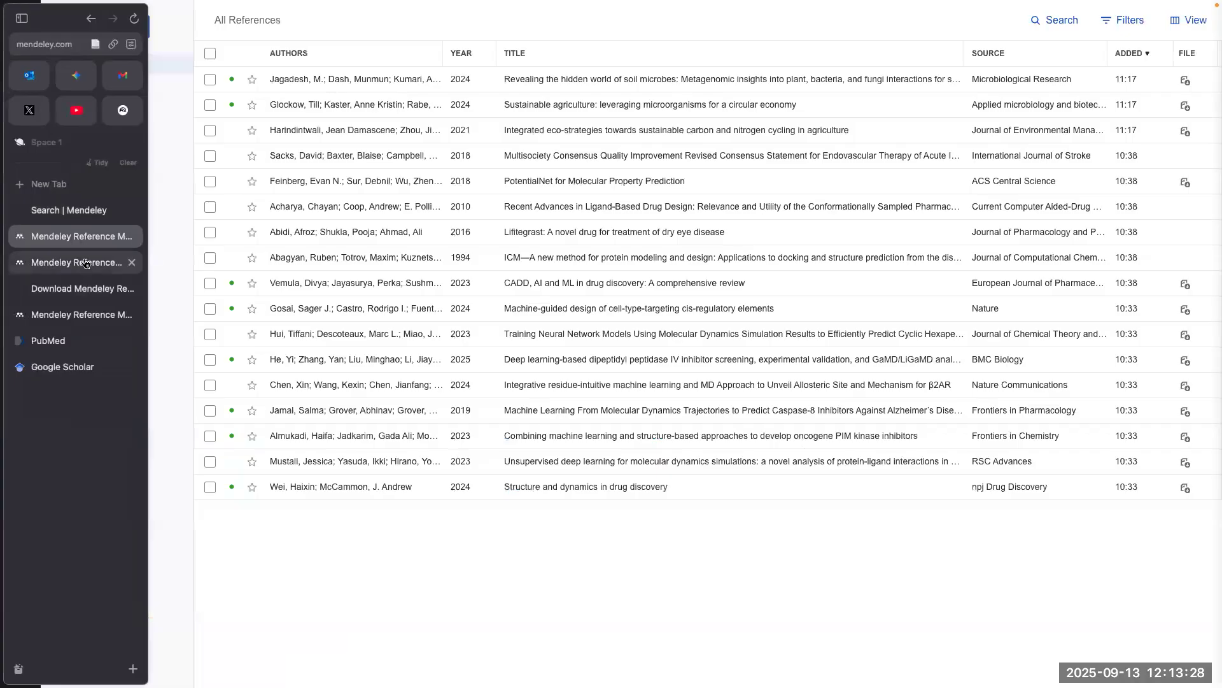
left_click(93, 289)
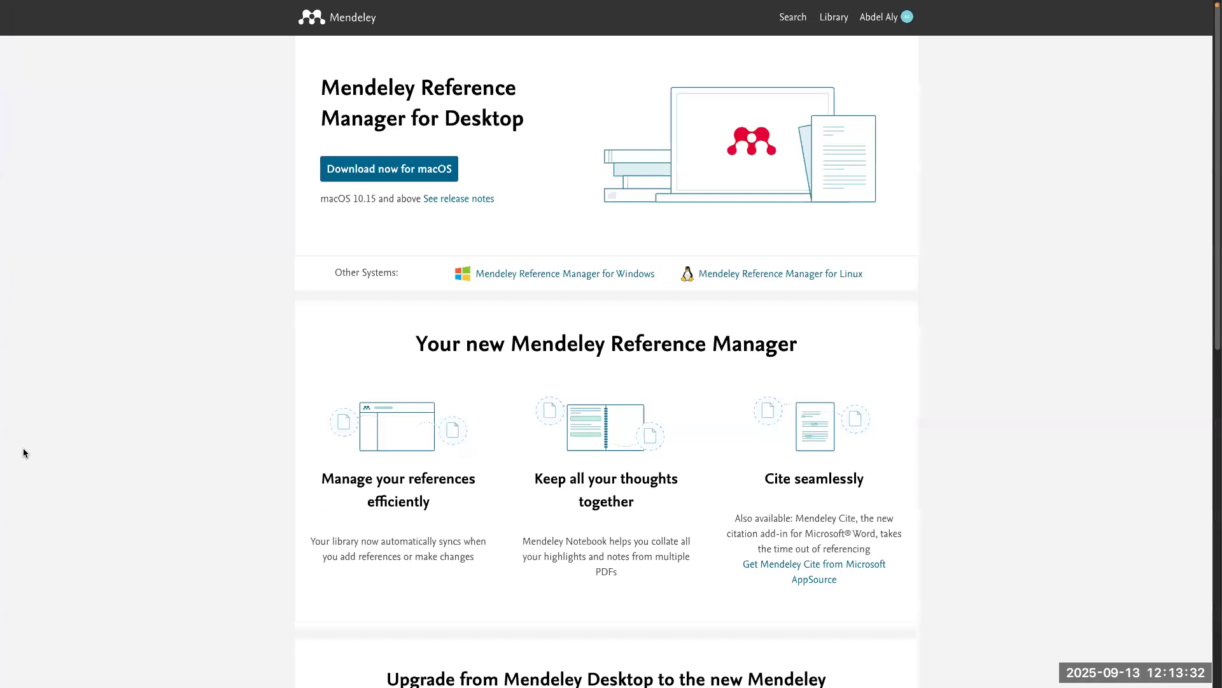
mouse_move(4, 357)
left_click(93, 316)
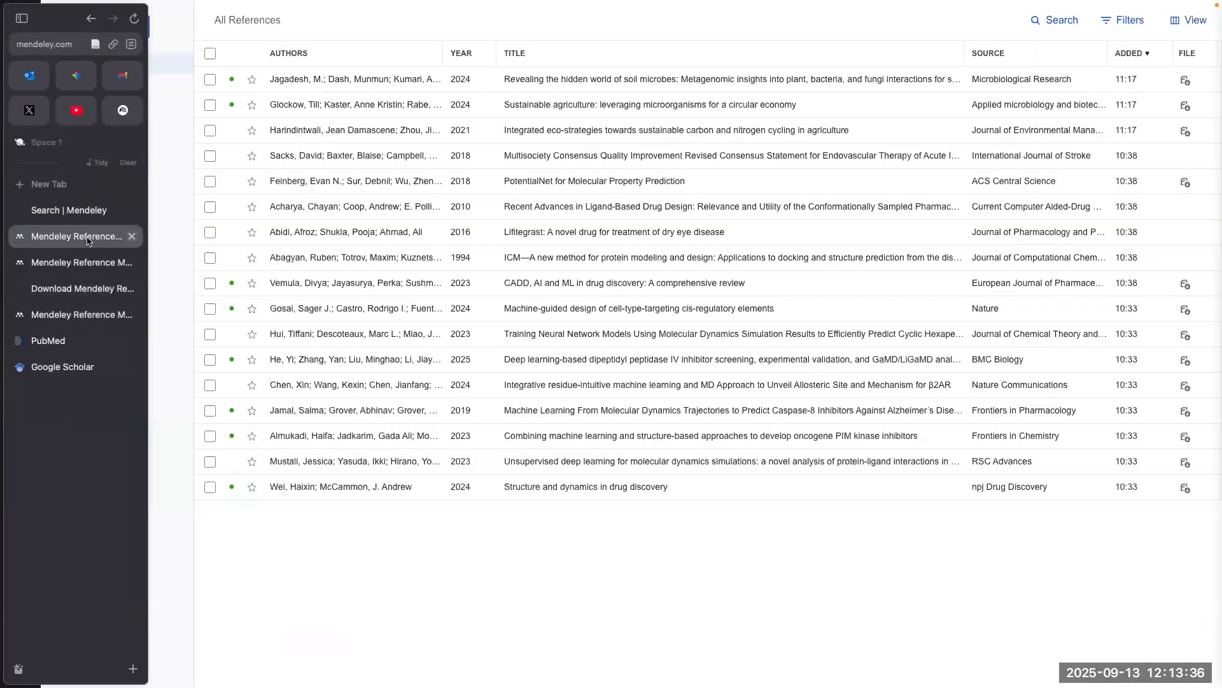
left_click(82, 210)
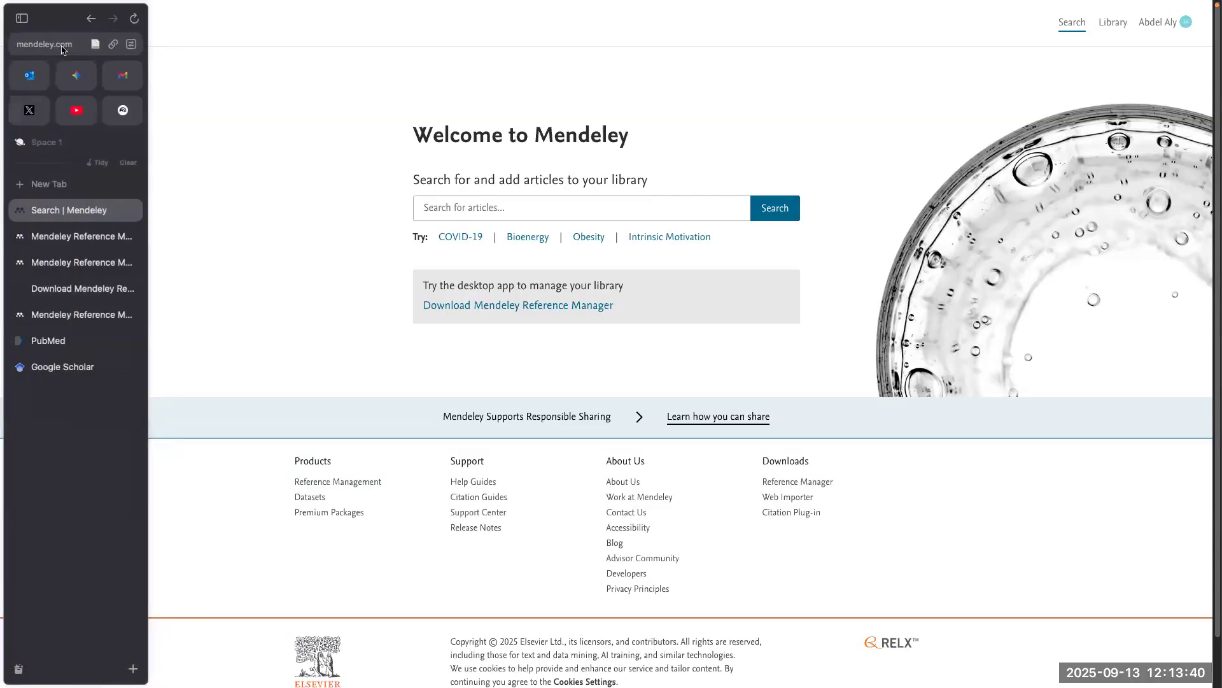
left_click(89, 22)
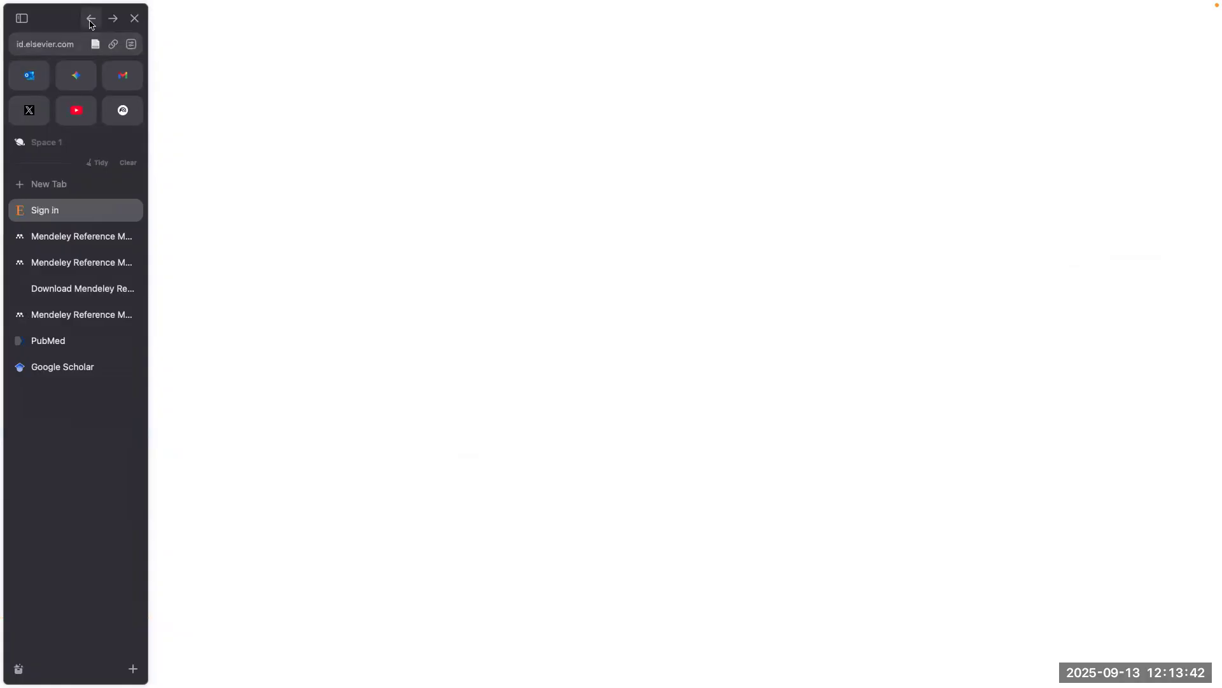
left_click(91, 24)
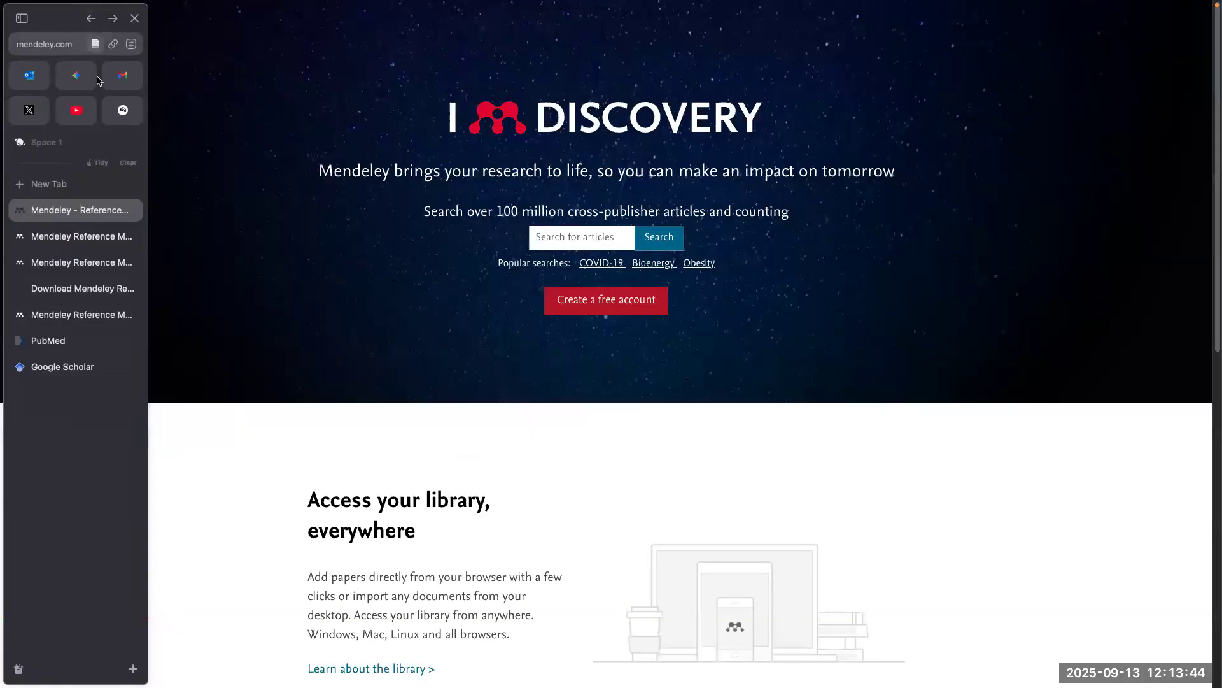
Step: Search the web for "mendeley cite" in a new tab and open the Mendeley Cite page on mendeley.com
left_click(70, 185)
type("me")
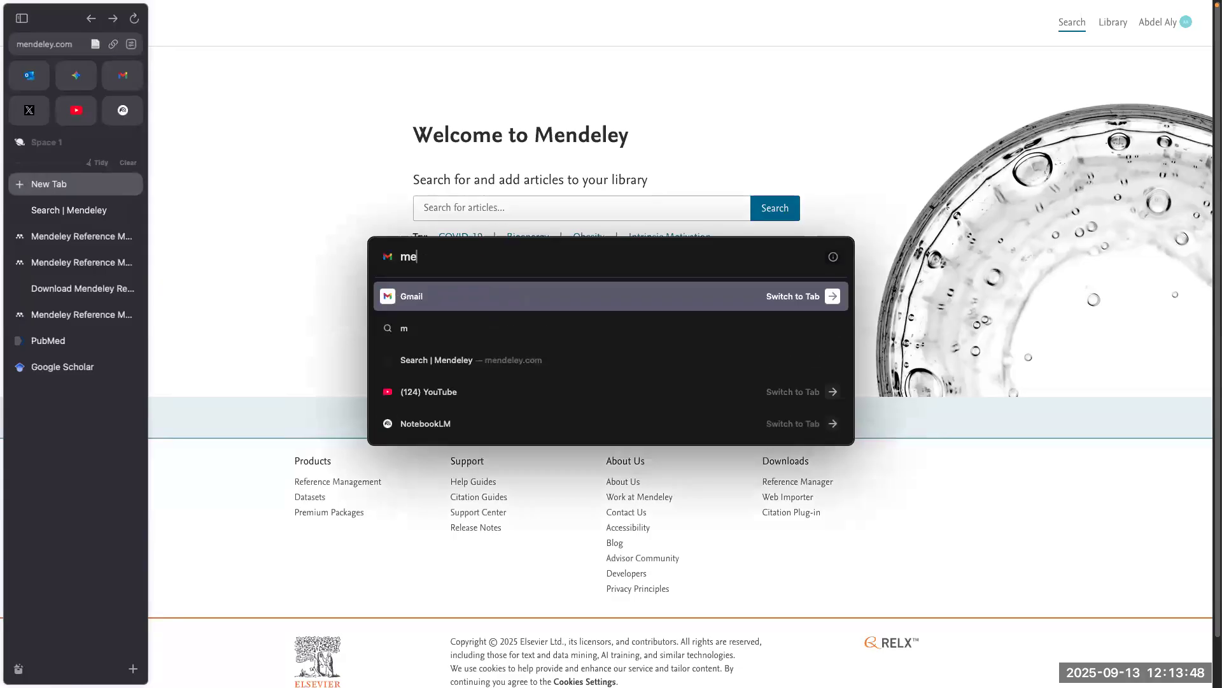
type("ndeley")
left_click(477, 364)
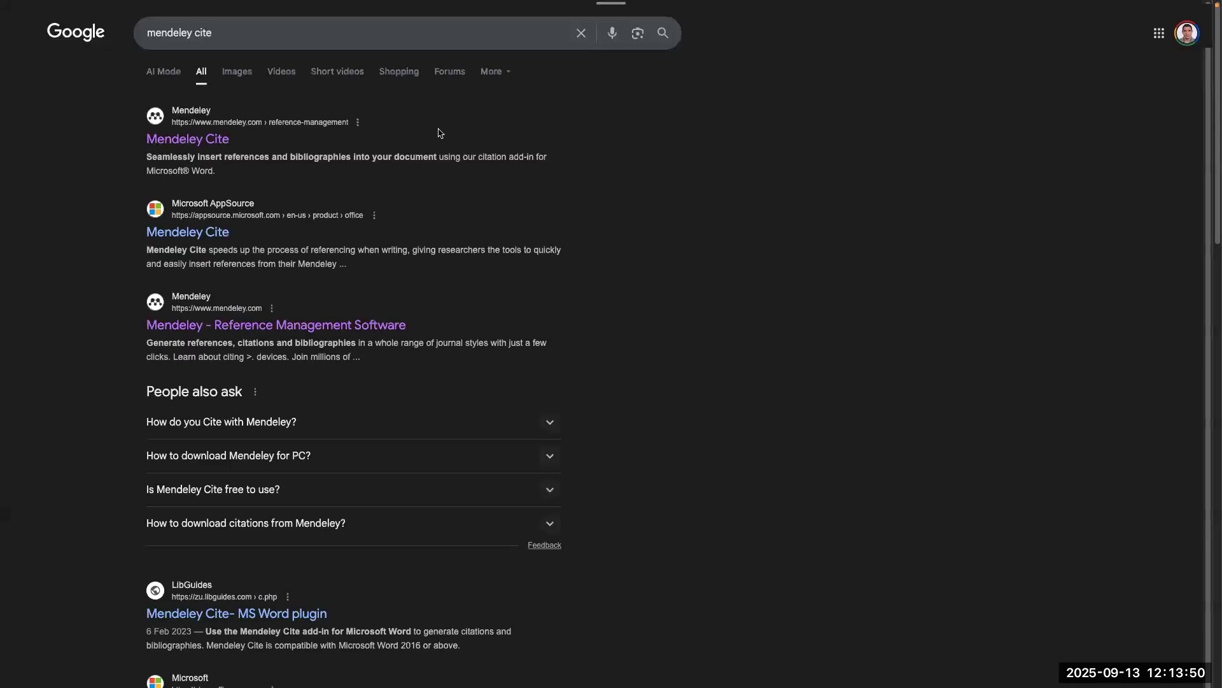
left_click(188, 138)
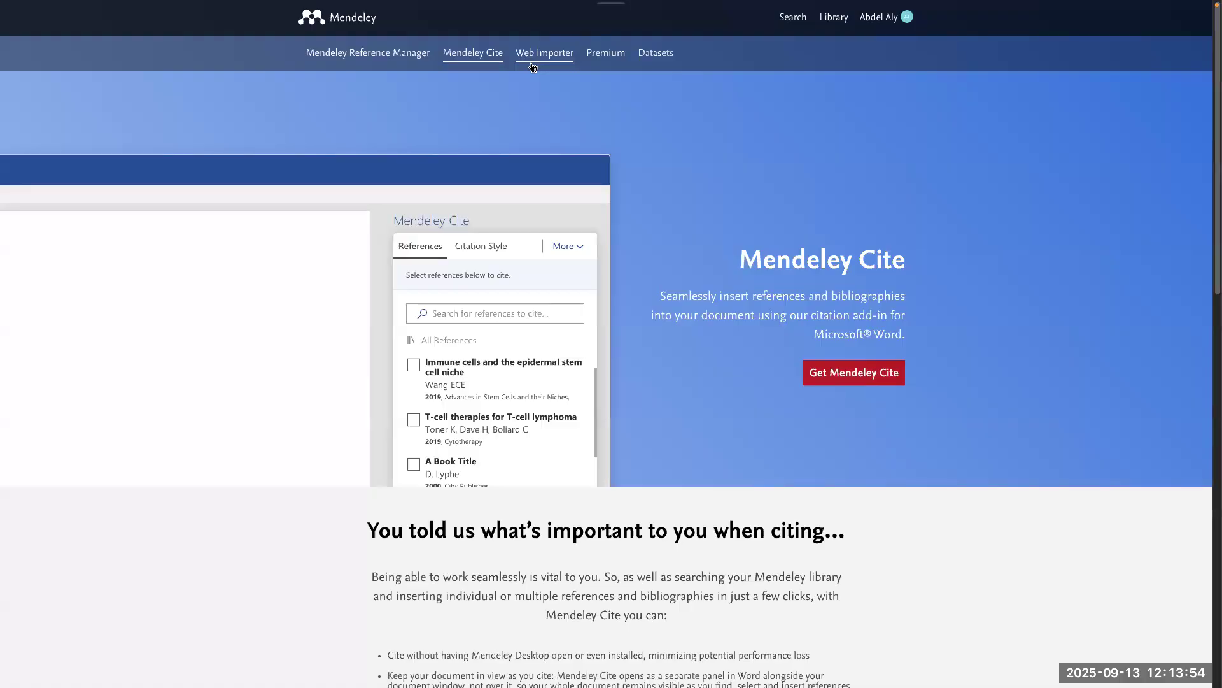
Step: Copy the URL of the Web Importer page, and copy the URL of the Mendeley Cite page
left_click(533, 64)
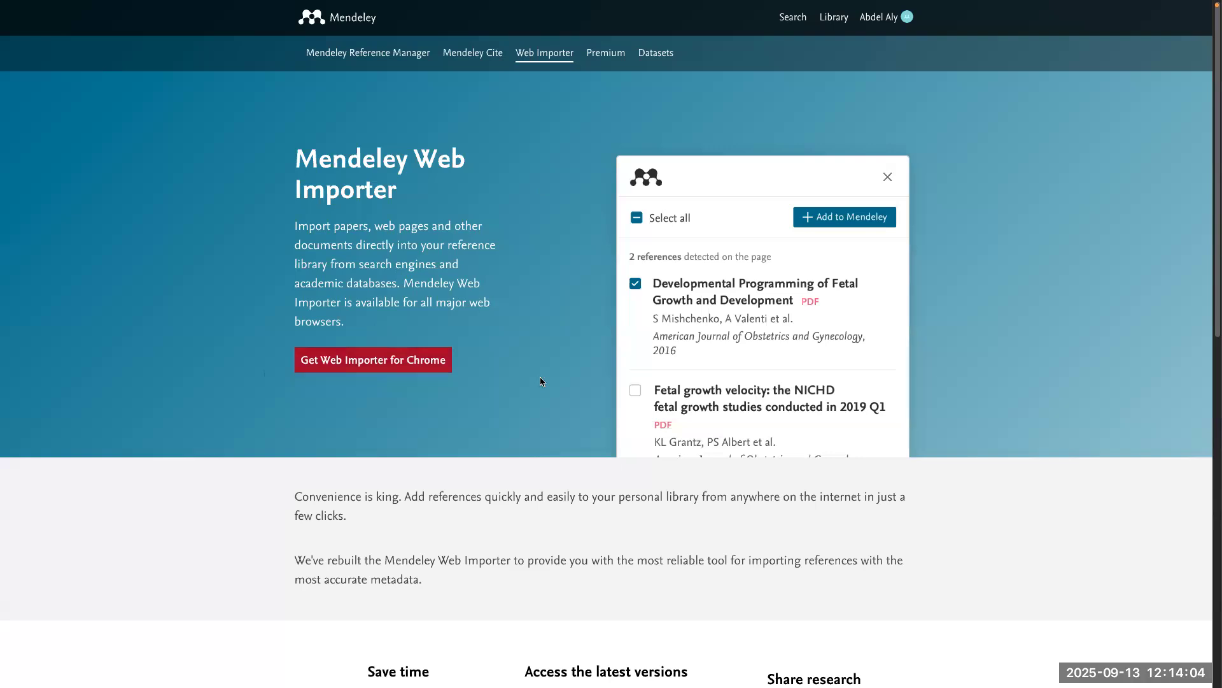
mouse_move(2, 276)
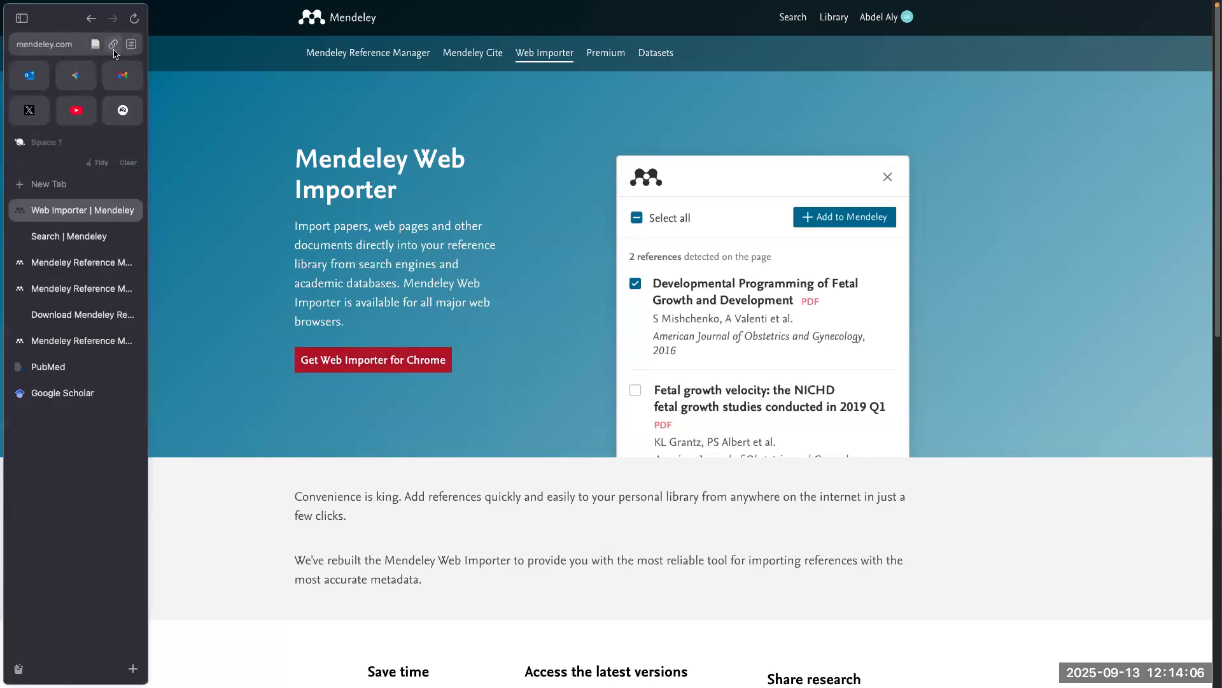
left_click(114, 49)
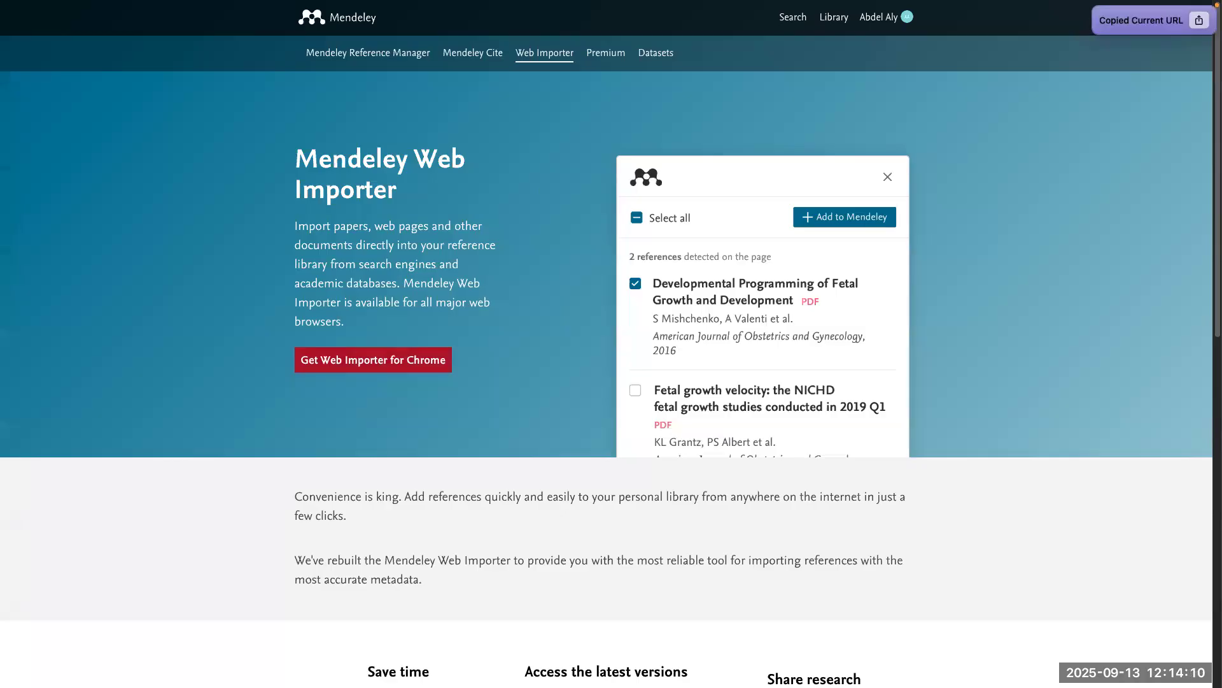
left_click(483, 62)
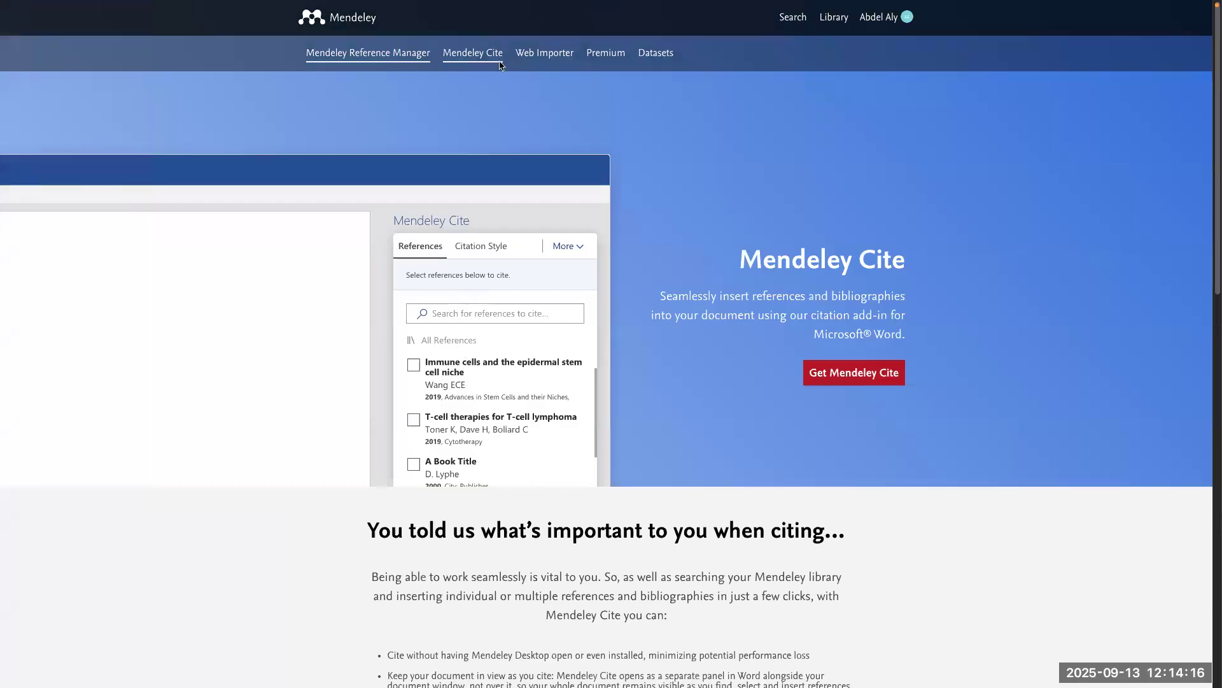
mouse_move(3, 308)
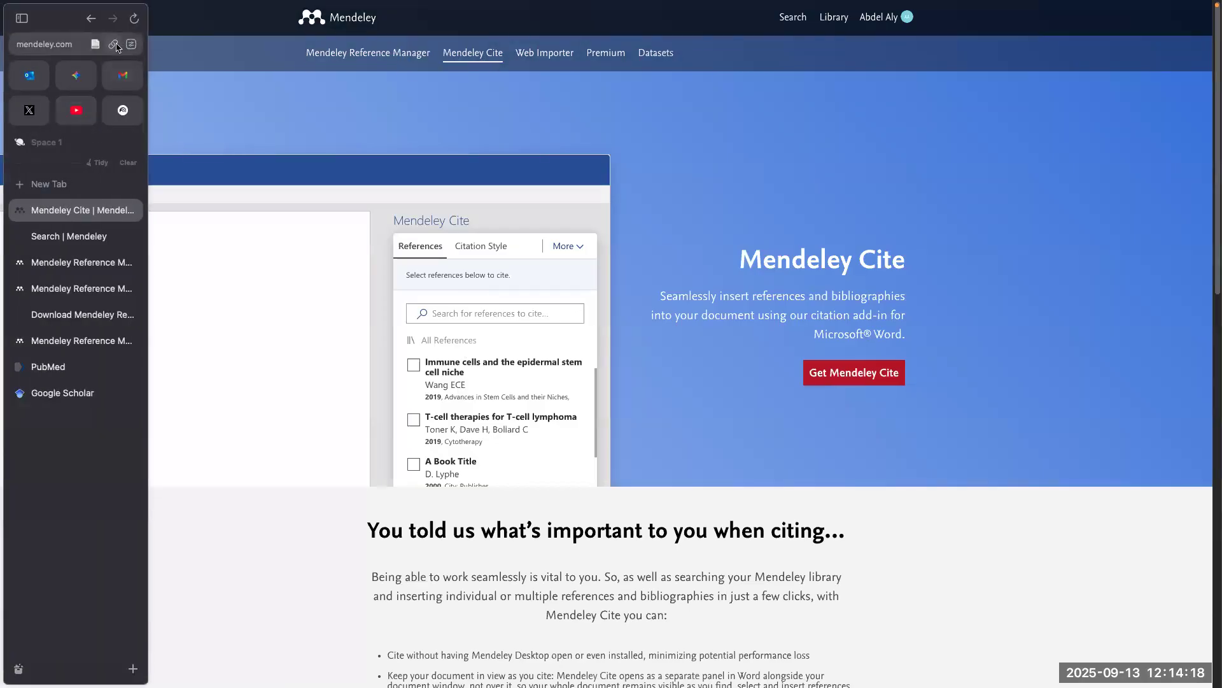
left_click(113, 45)
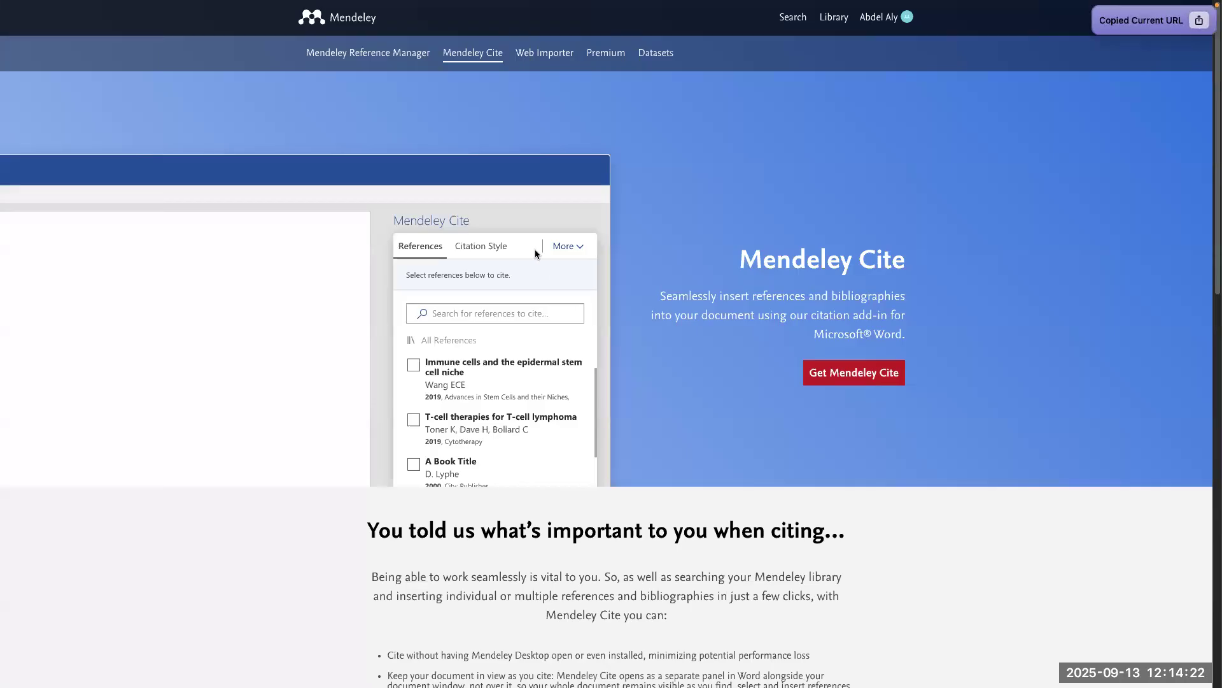
Step: Review the Mendeley Reference Manager product page, including its downloads for Windows, macOS and Linux
left_click(401, 59)
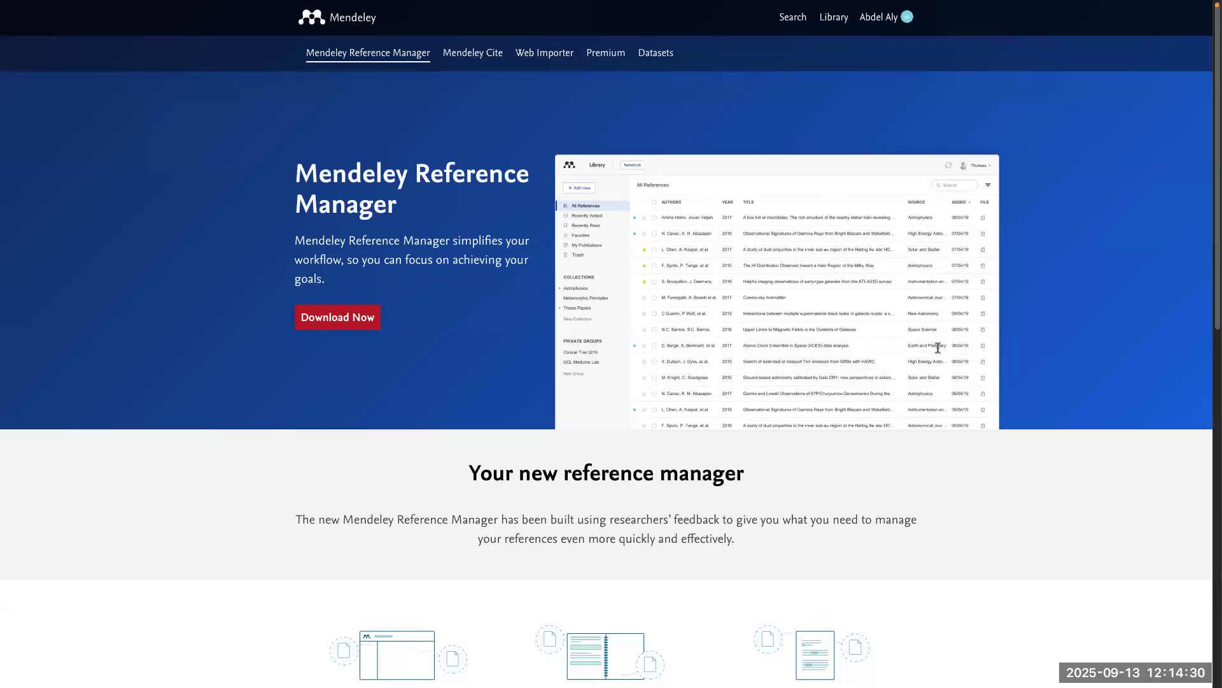
scroll(584, 347, "down", 3)
scroll(584, 346, "down", 6)
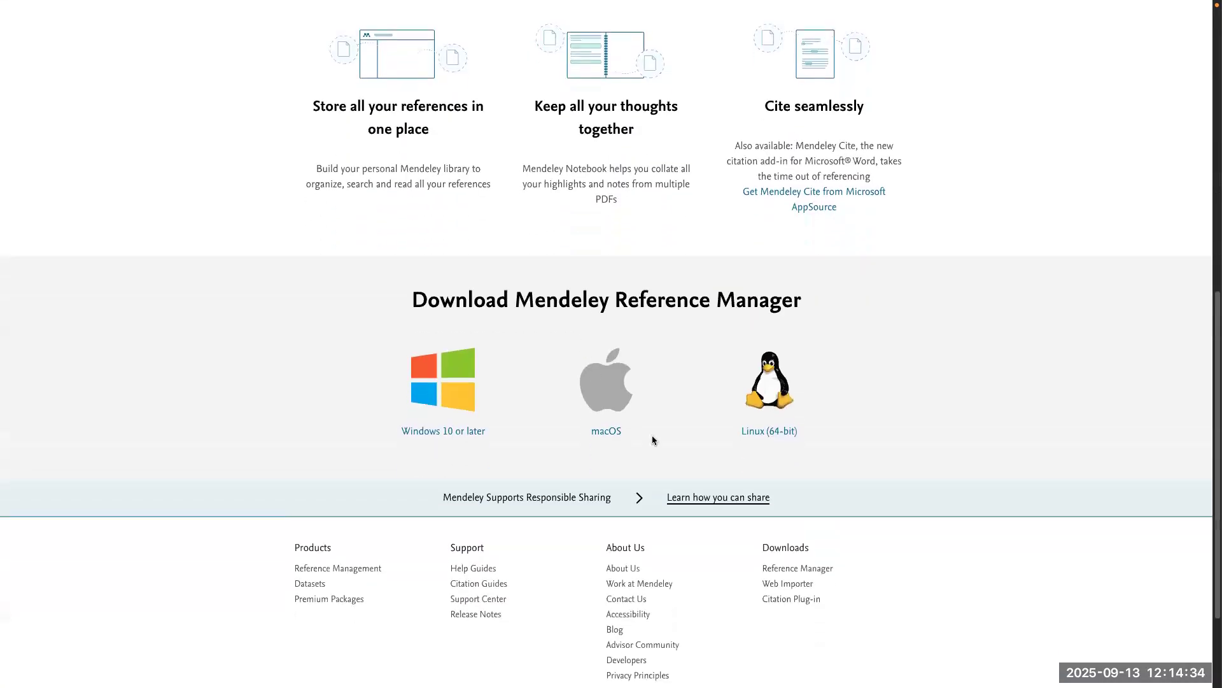
scroll(658, 425, "down", 2)
scroll(658, 426, "up", 7)
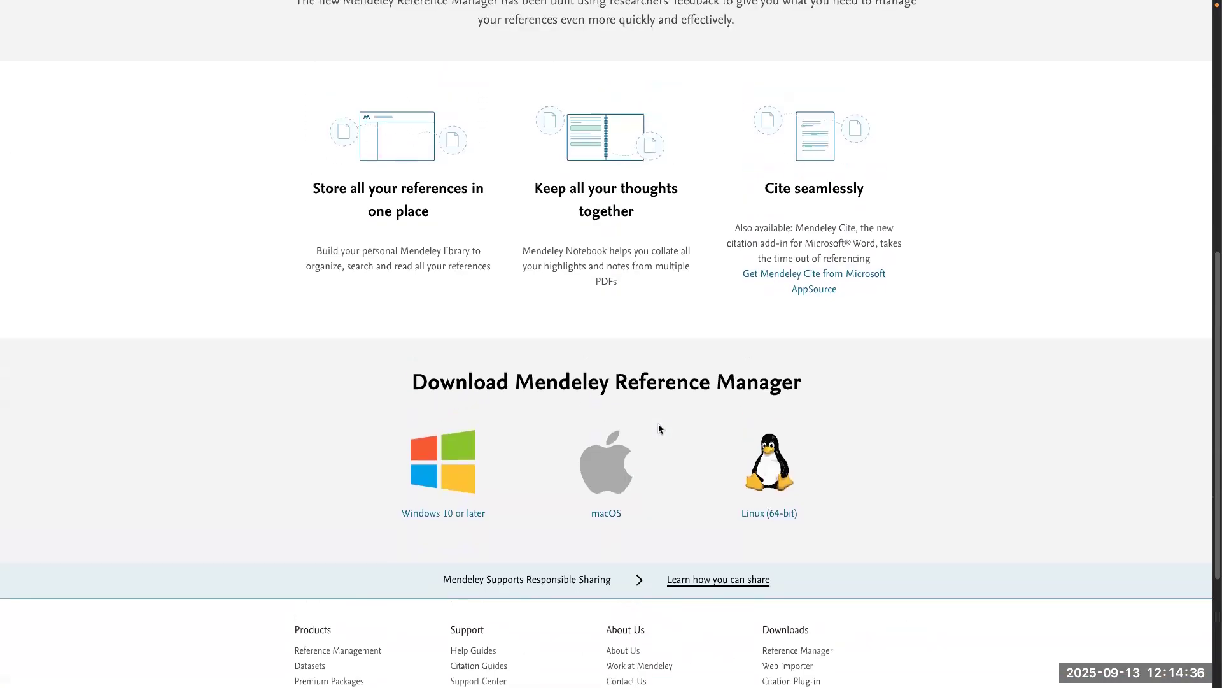
scroll(658, 425, "up", 4)
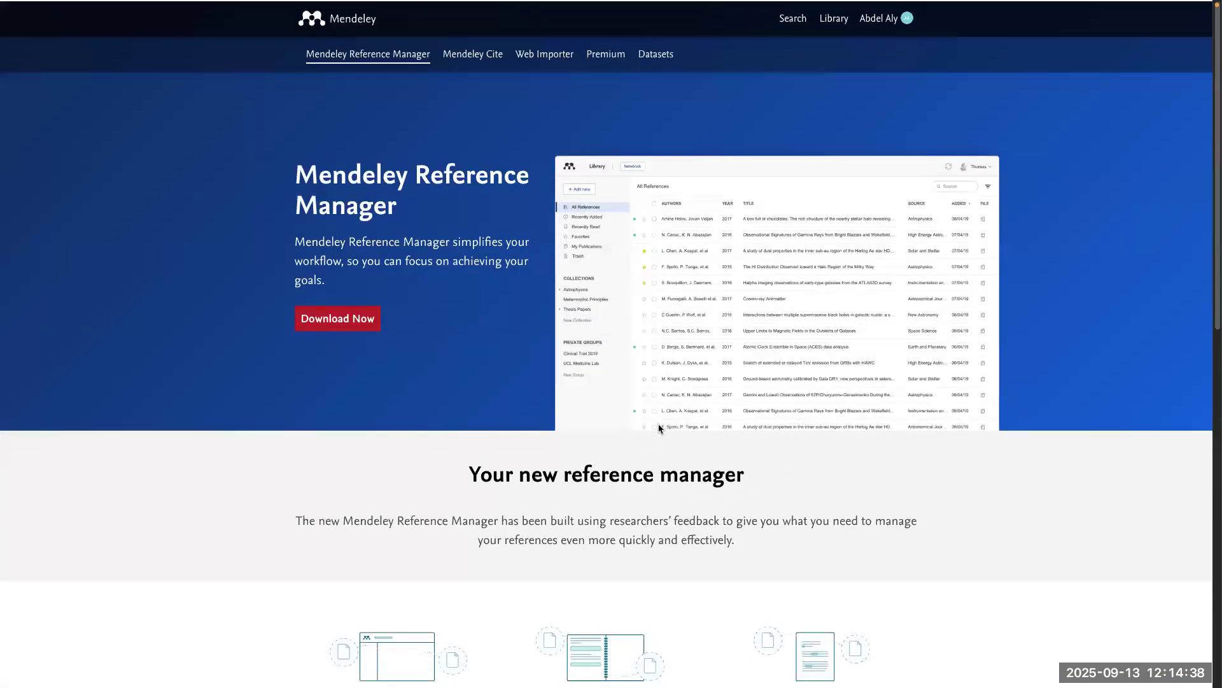
Step: Switch to the Mendeley Reference Manager desktop app and show the recently added references
key("ctrl+Up")
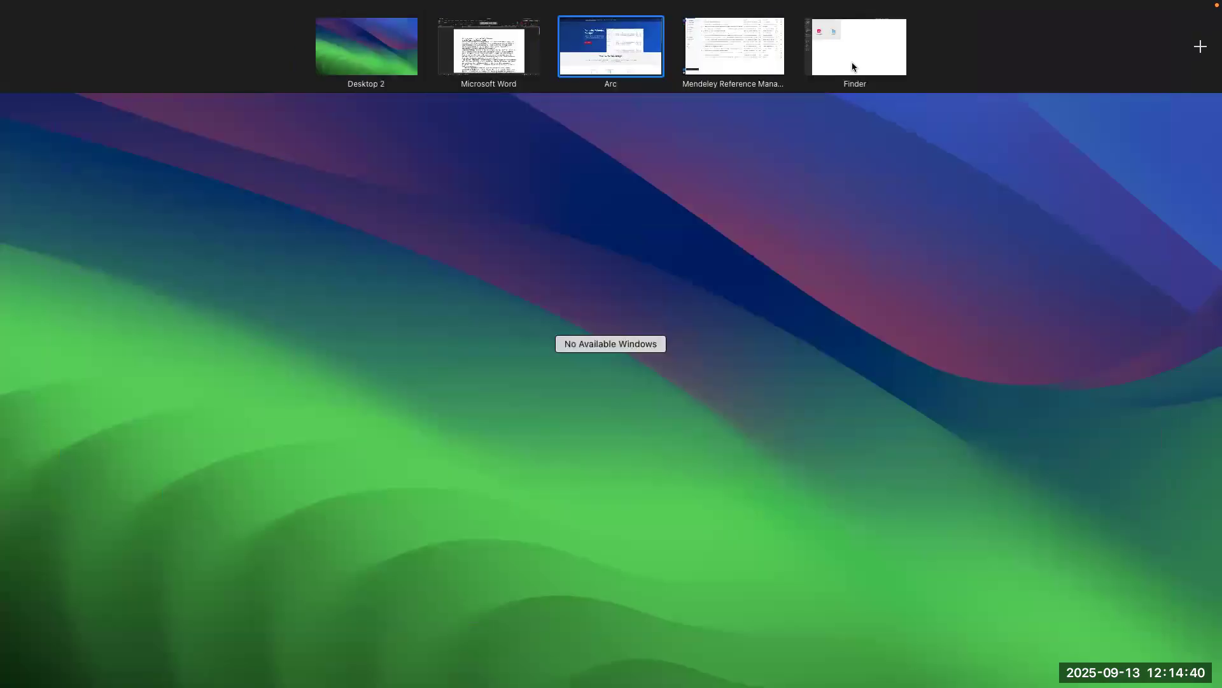
left_click(777, 66)
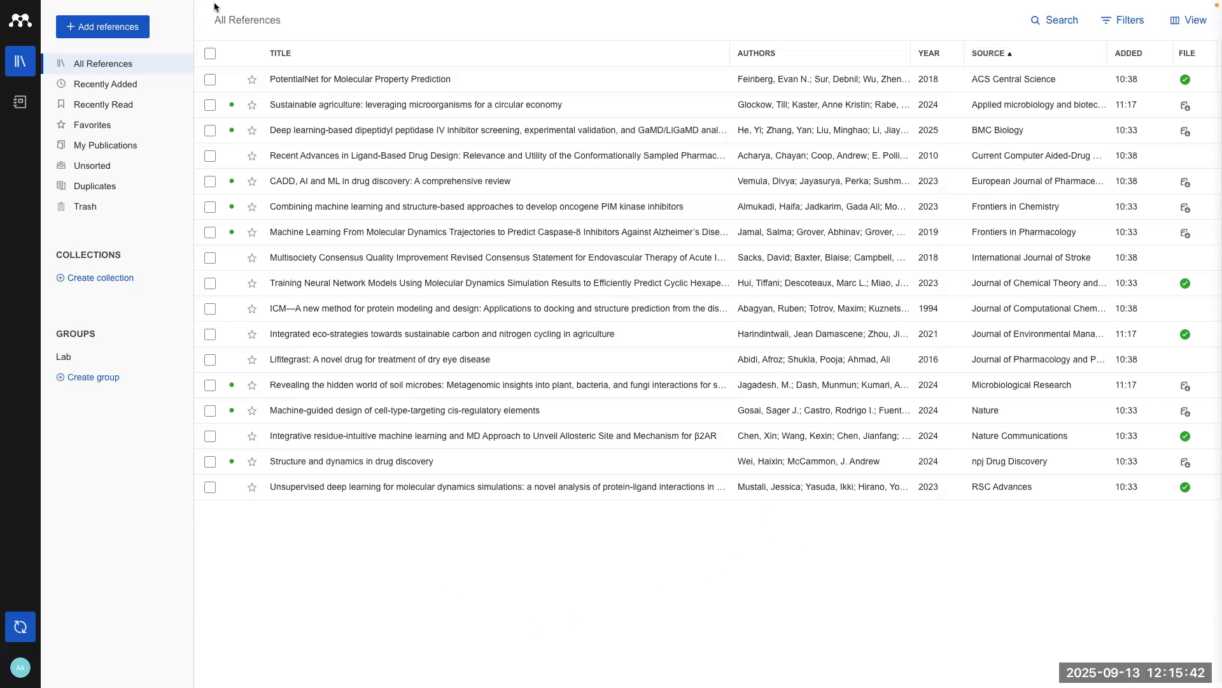
mouse_move(215, 7)
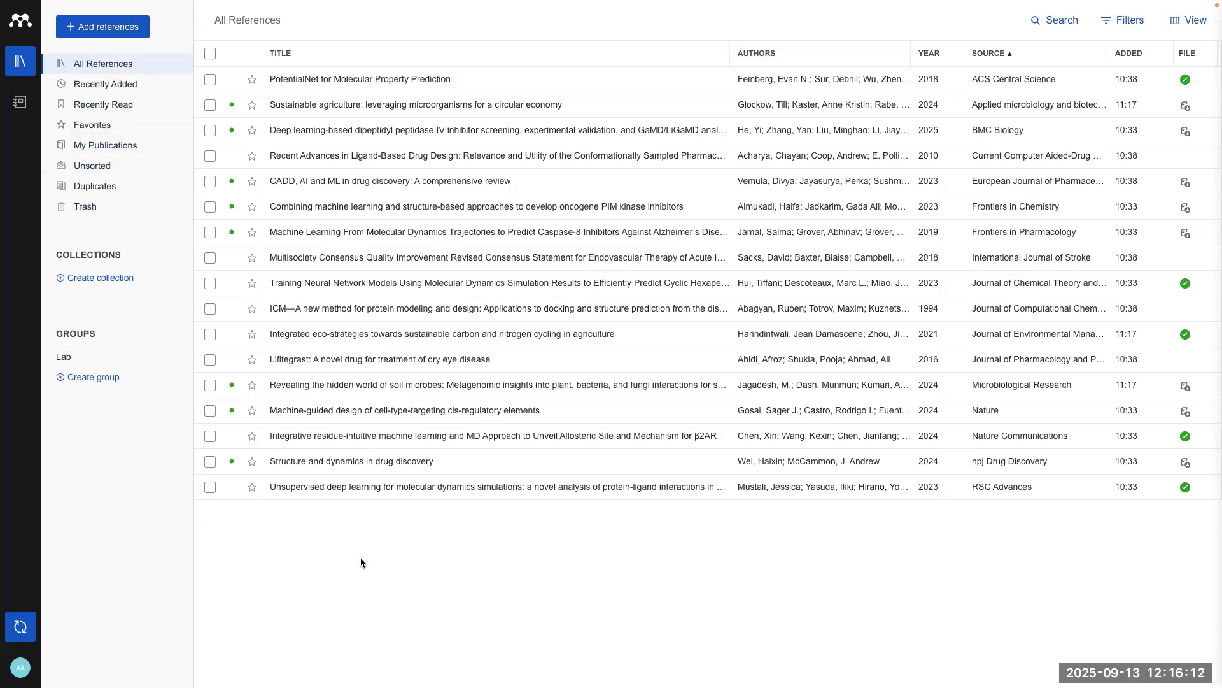
left_click(120, 89)
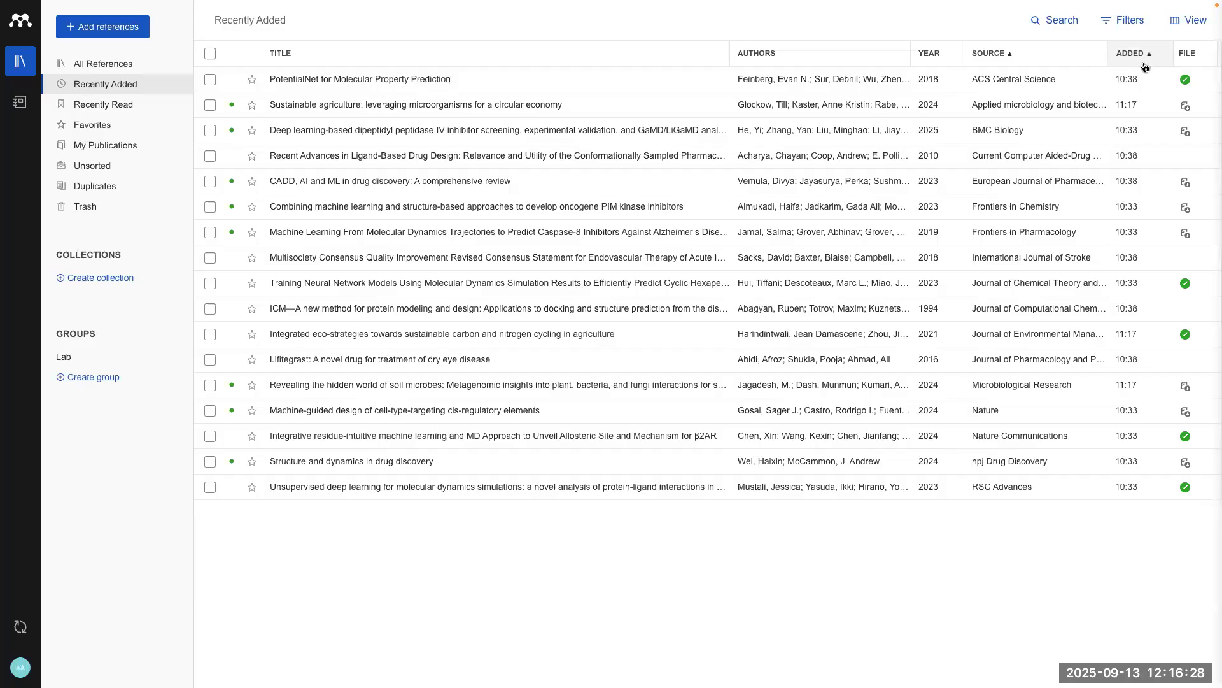
left_click(146, 93)
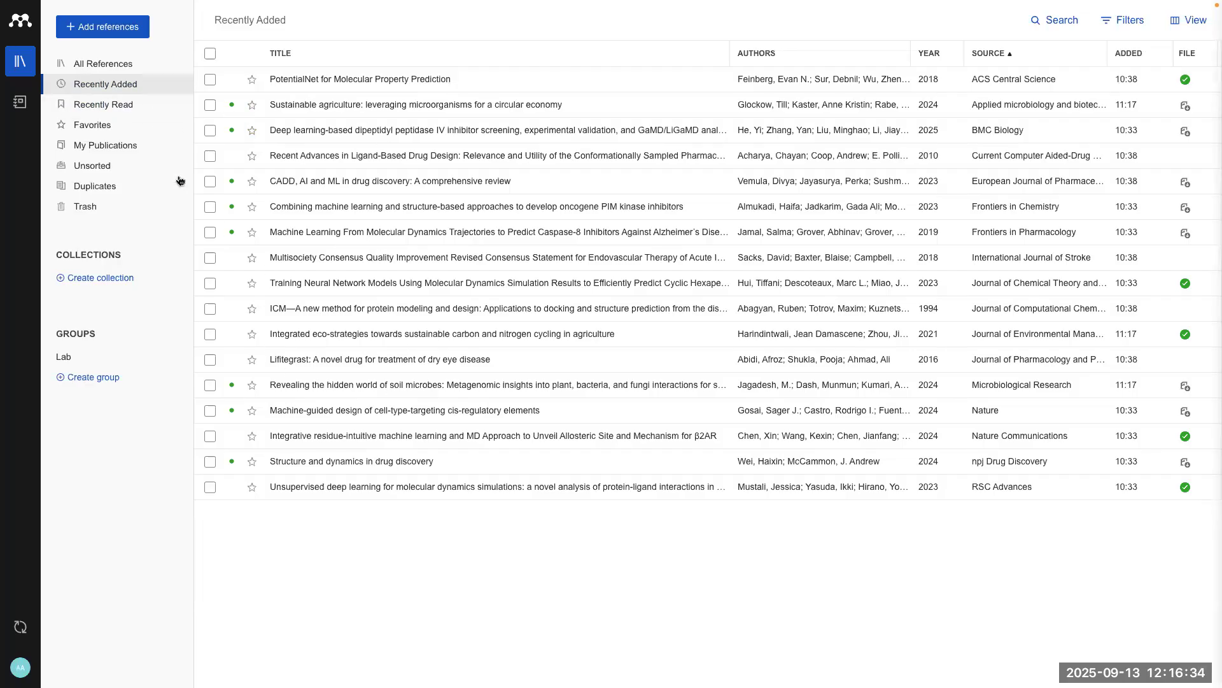
Step: View the recently read references, then return to all references and open the Caspase-8 inhibitors machine learning paper
left_click(122, 105)
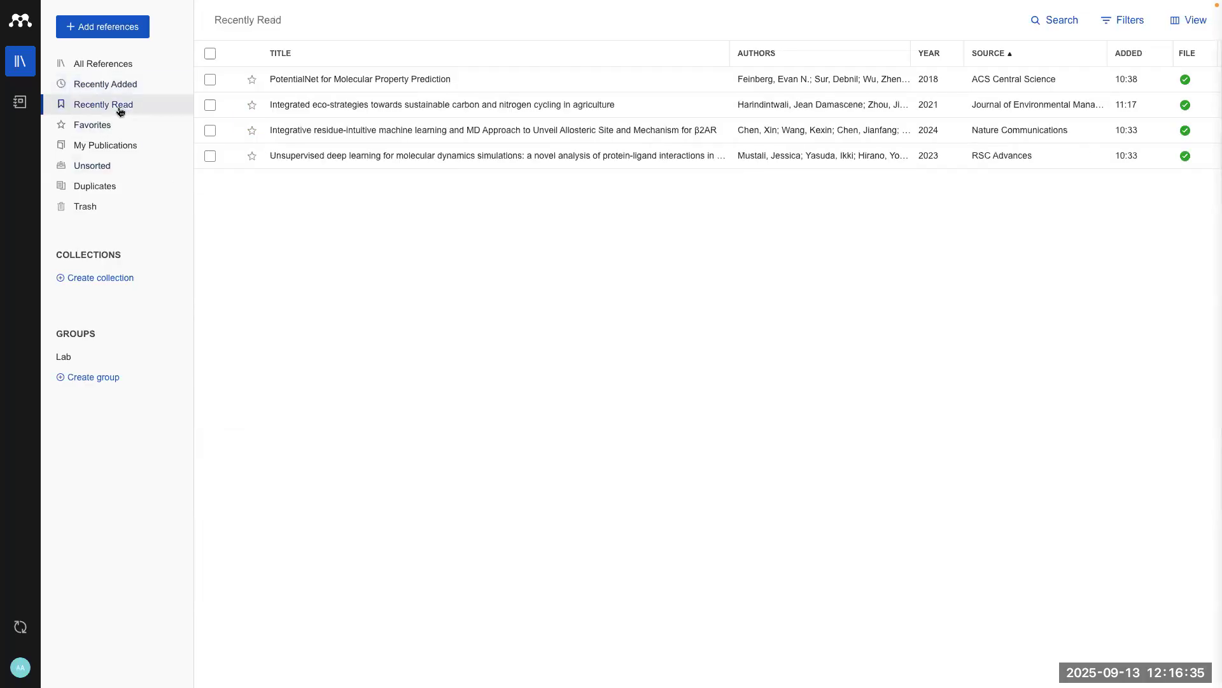
left_click(124, 70)
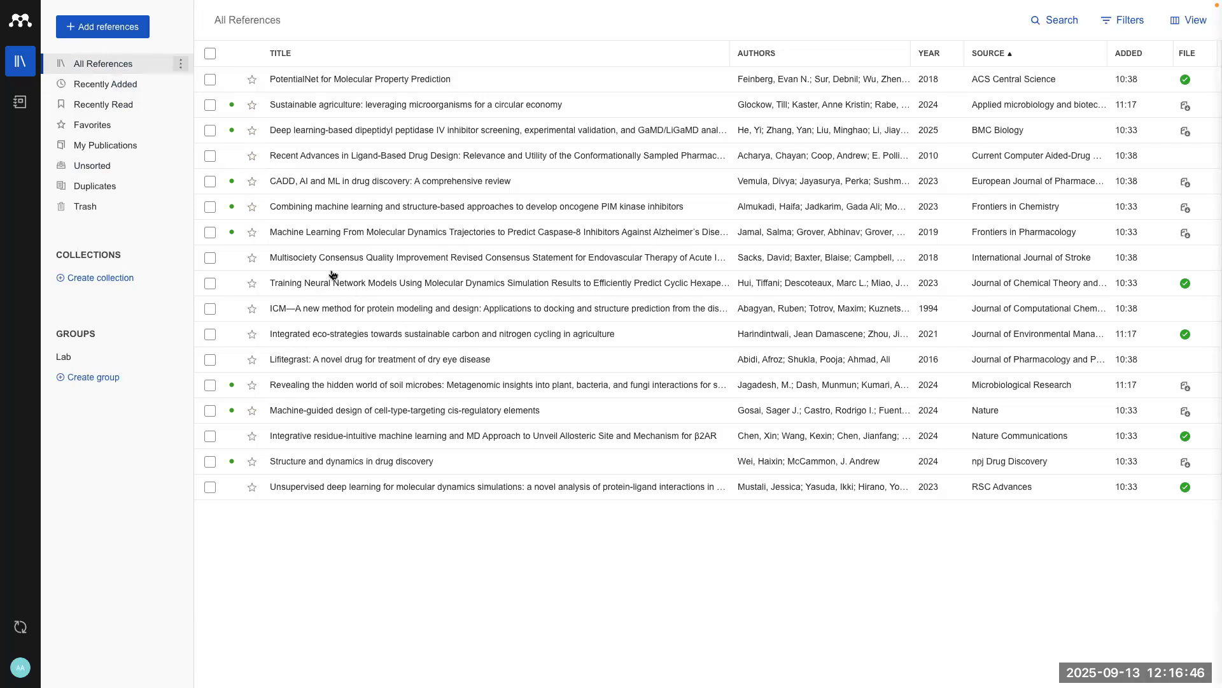
left_click(334, 241)
double_click(335, 240)
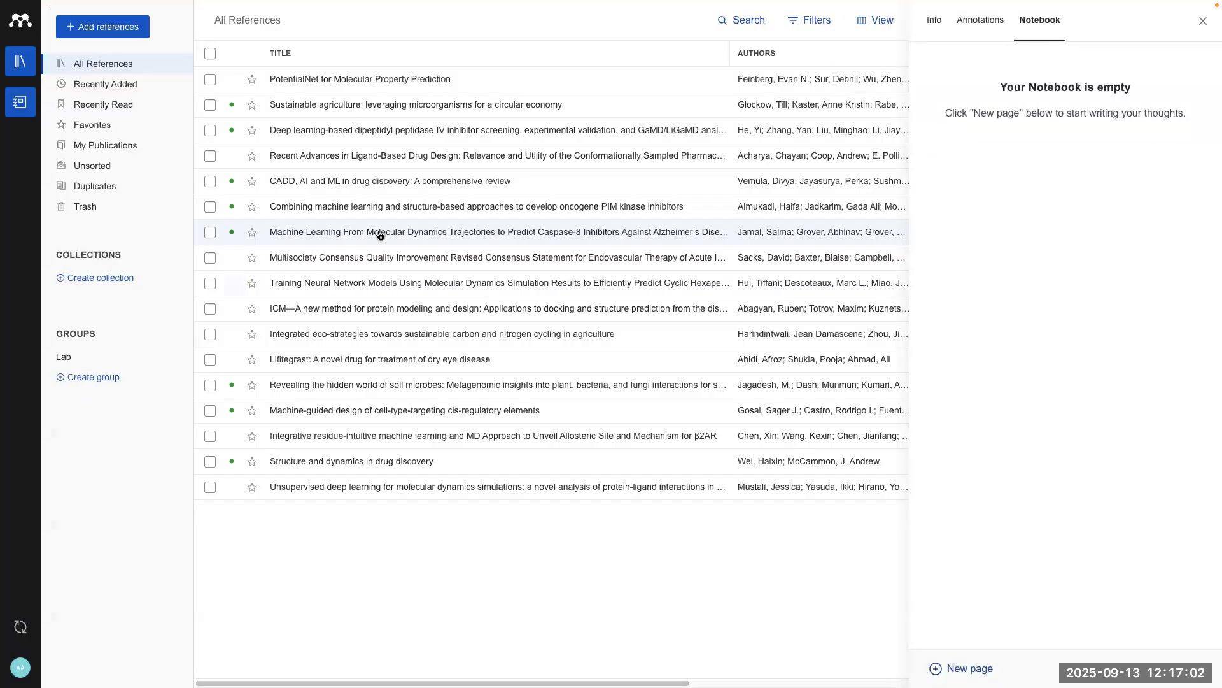
double_click(359, 236)
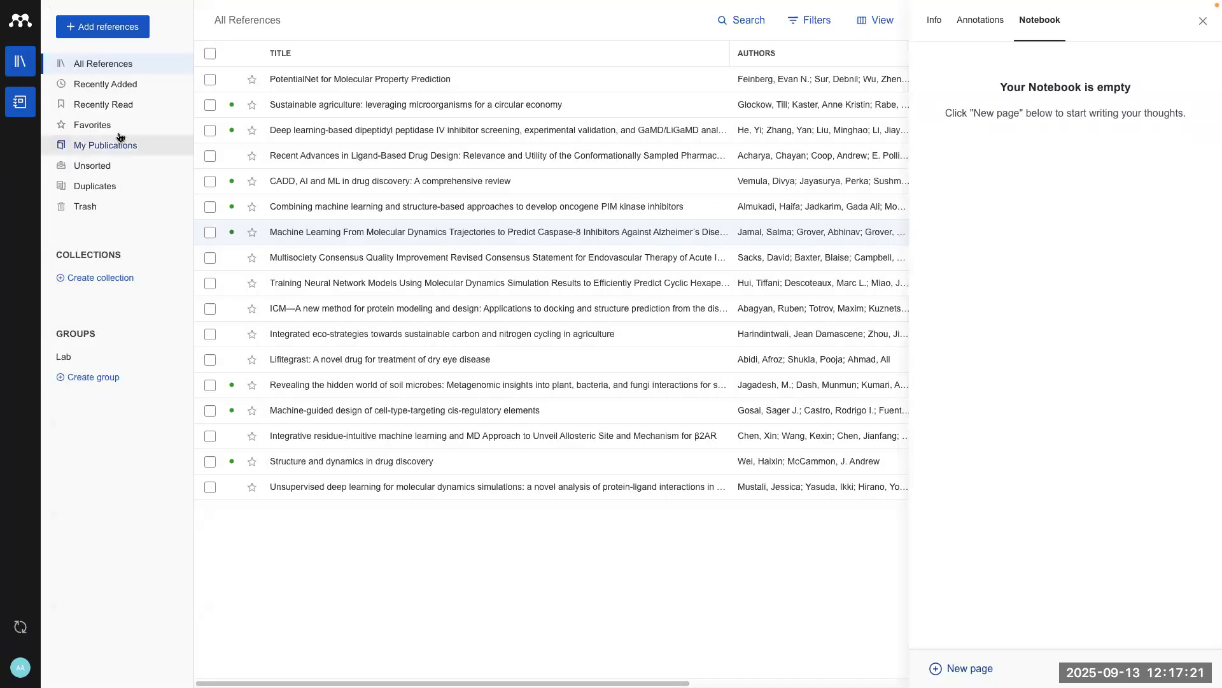
Step: Mark the first four references in the full library list as favorites and show the Favorites list
left_click(119, 129)
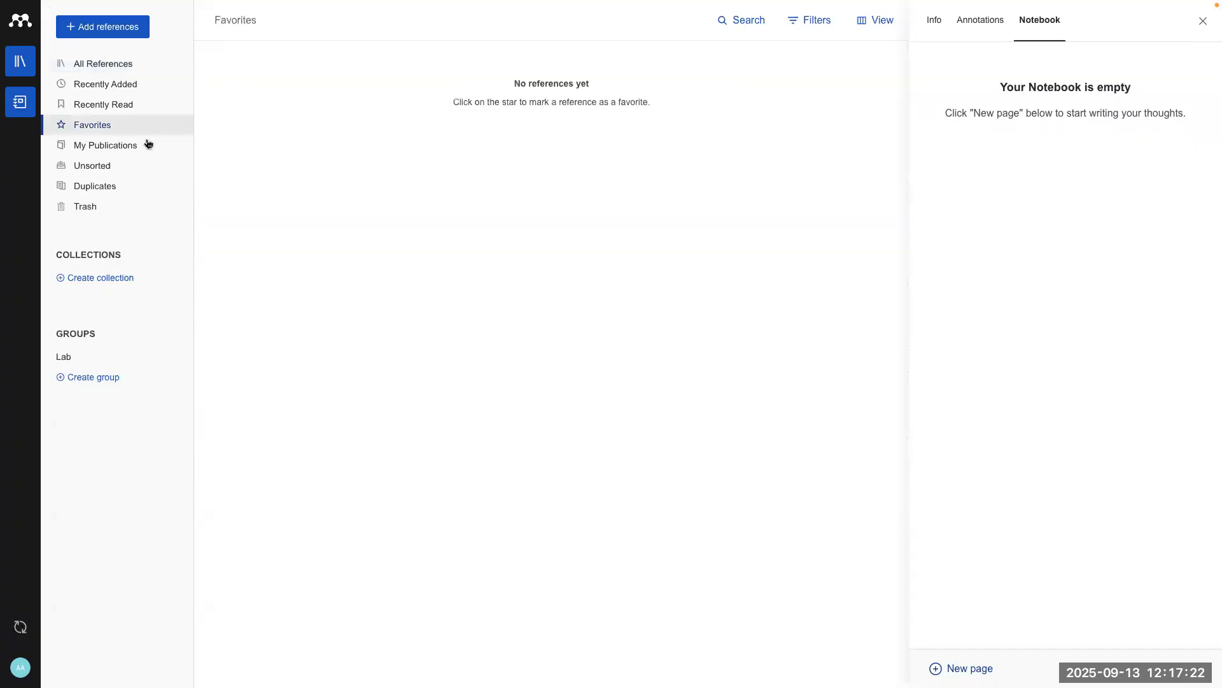
left_click(96, 67)
left_click(251, 79)
left_click(255, 107)
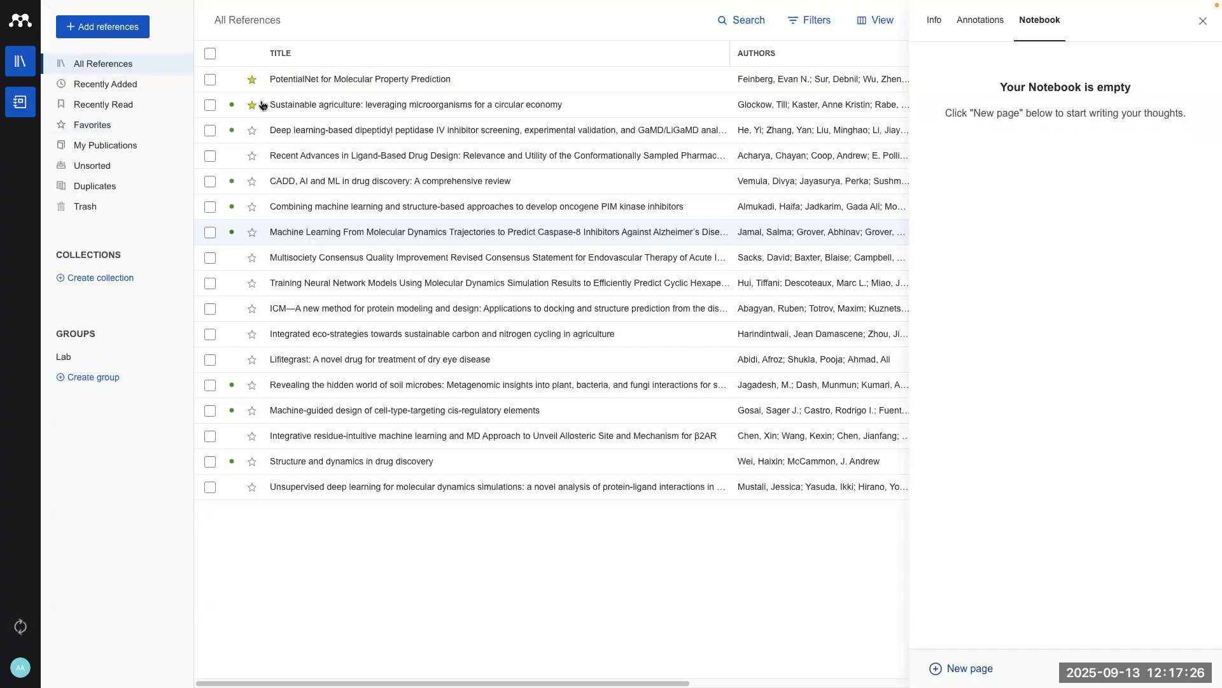
left_click(253, 131)
left_click(252, 156)
left_click(112, 121)
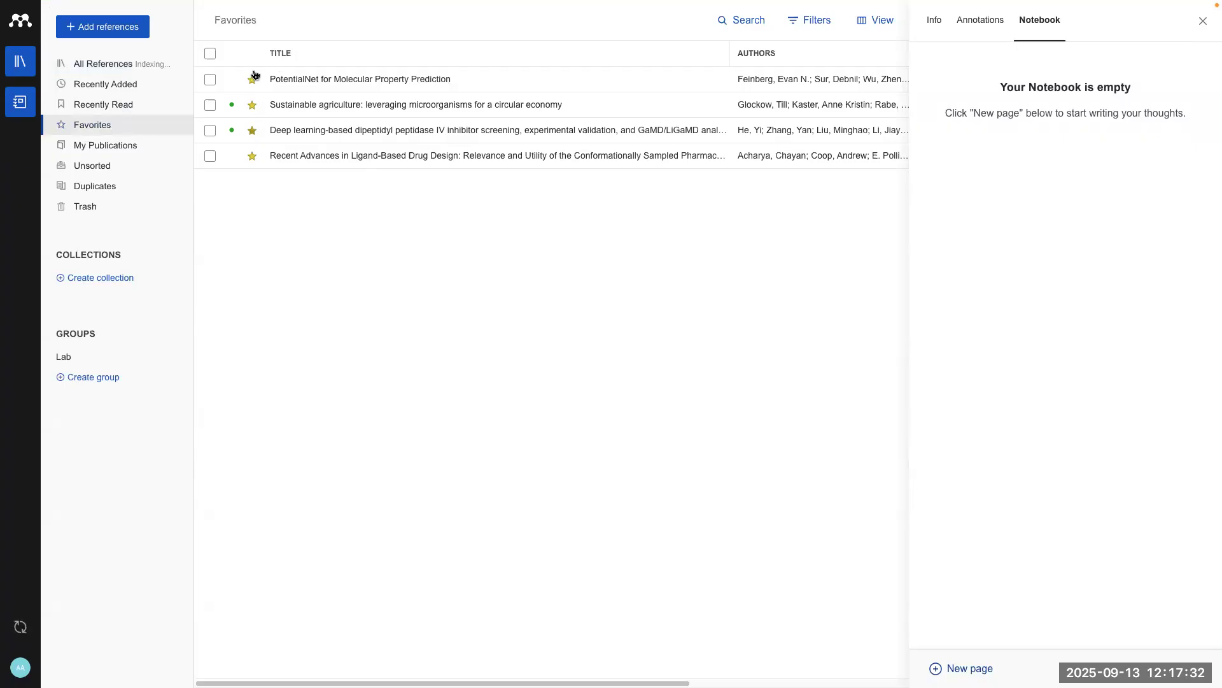
left_click(118, 70)
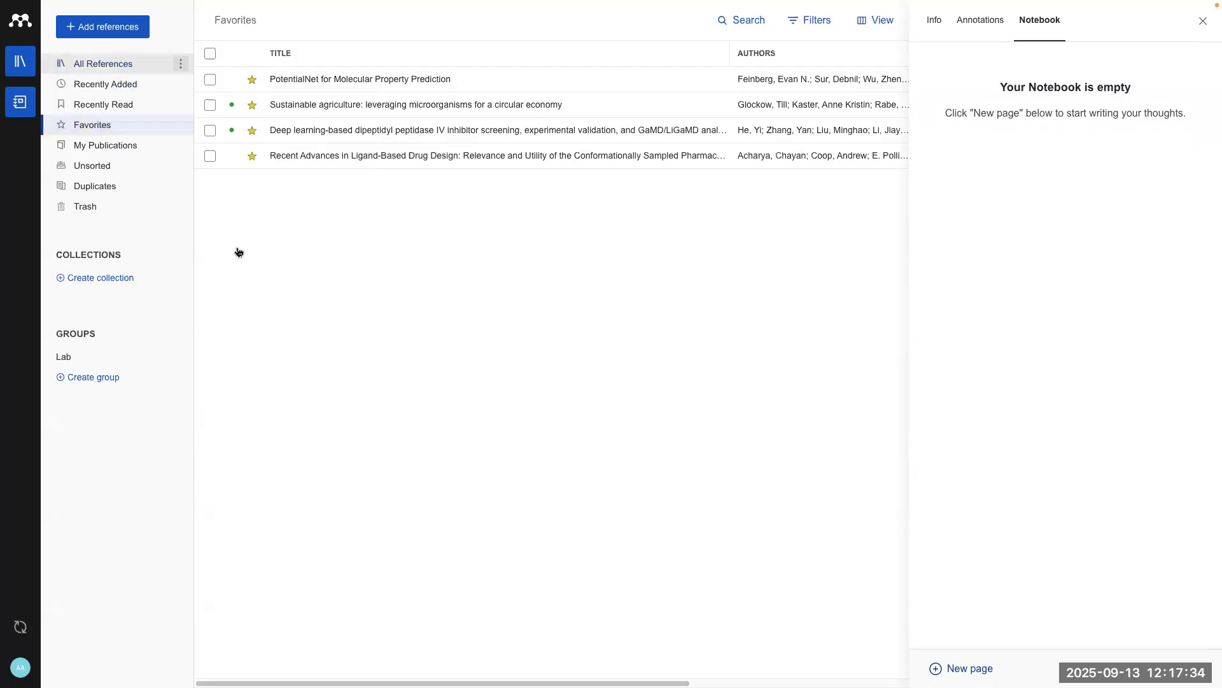
left_click(111, 127)
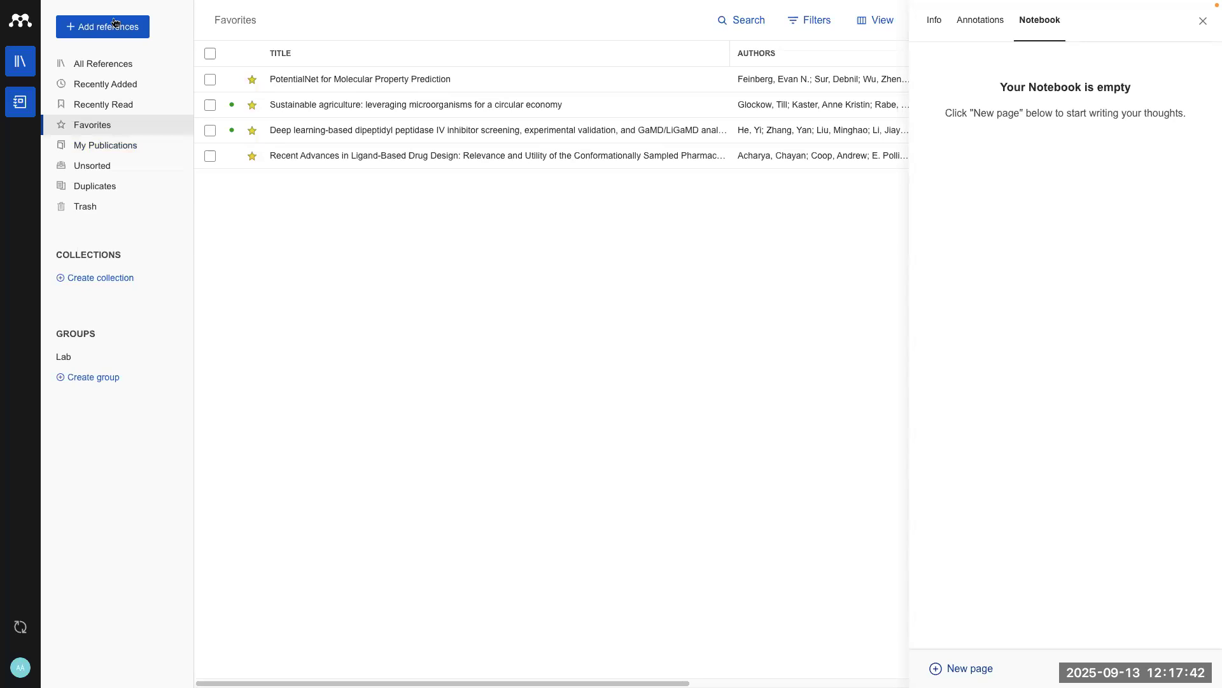
Step: Look through the My Publications, Unsorted and Duplicates lists, closing the Notebook pane, and return to all references
left_click(119, 148)
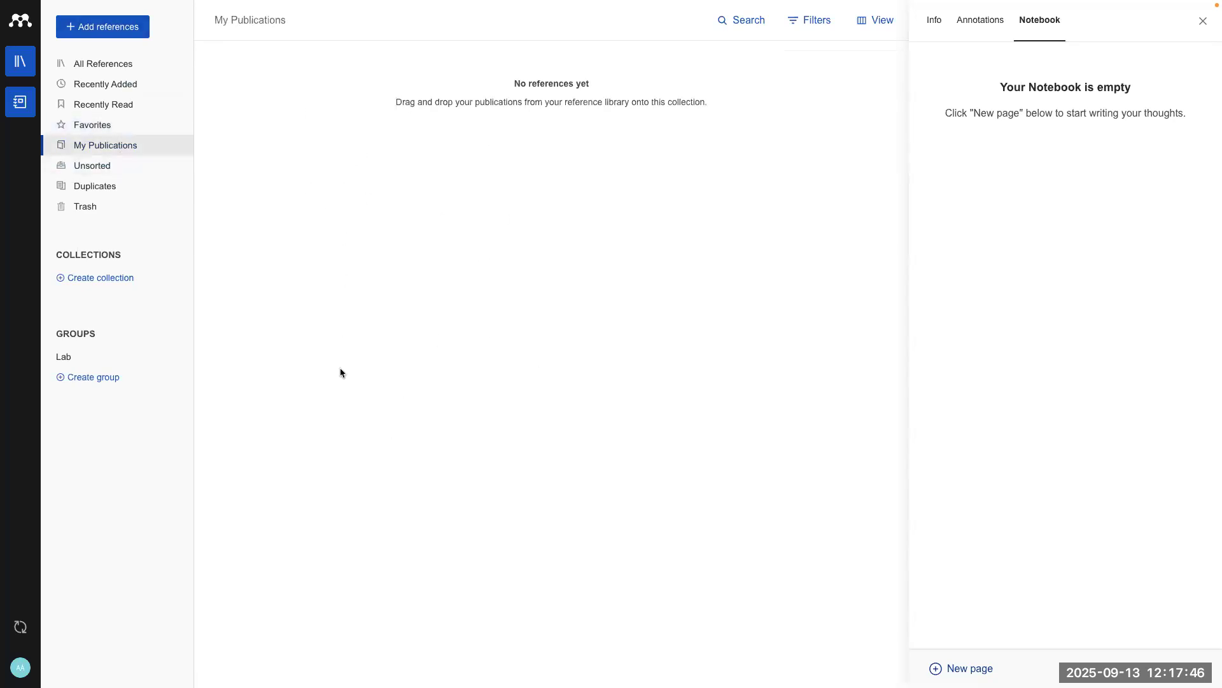
left_click(1202, 21)
key("Tab")
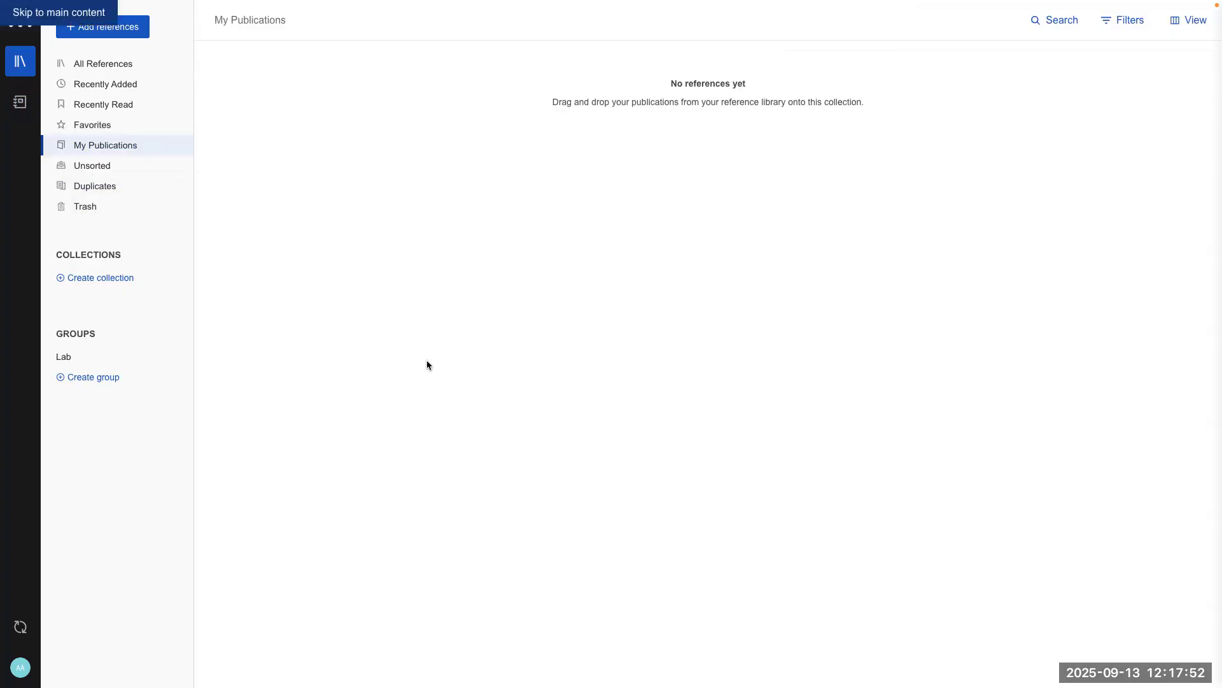
left_click(147, 170)
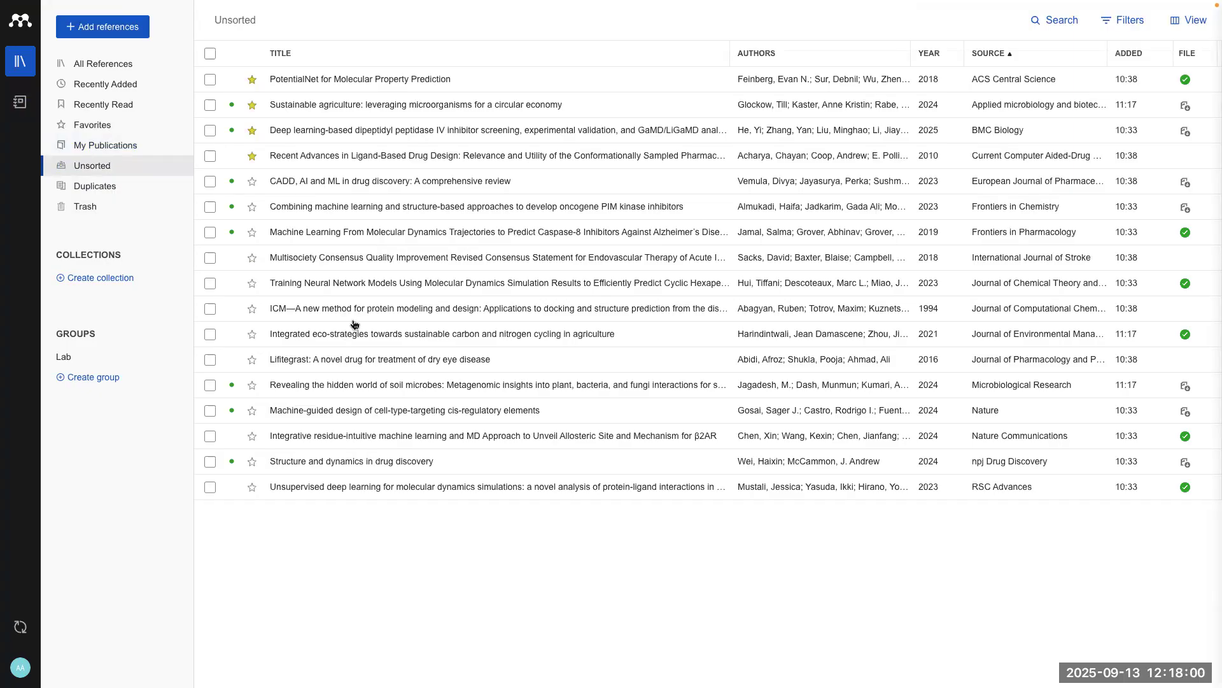
left_click(134, 196)
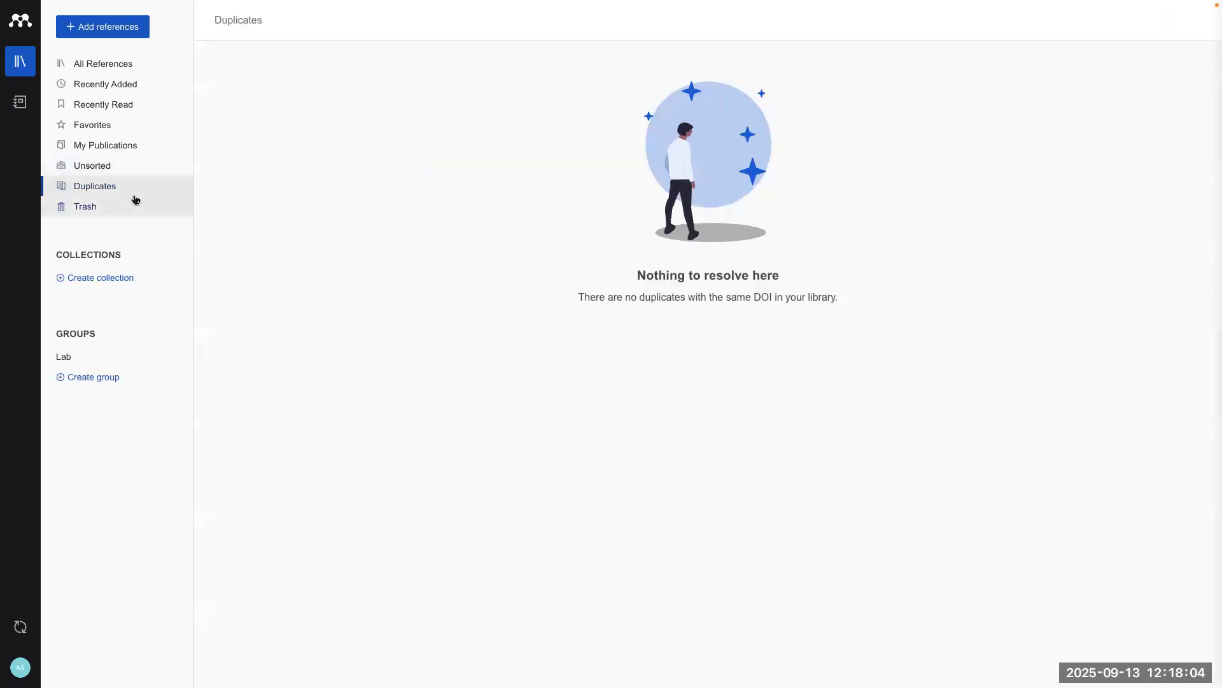
left_click(114, 71)
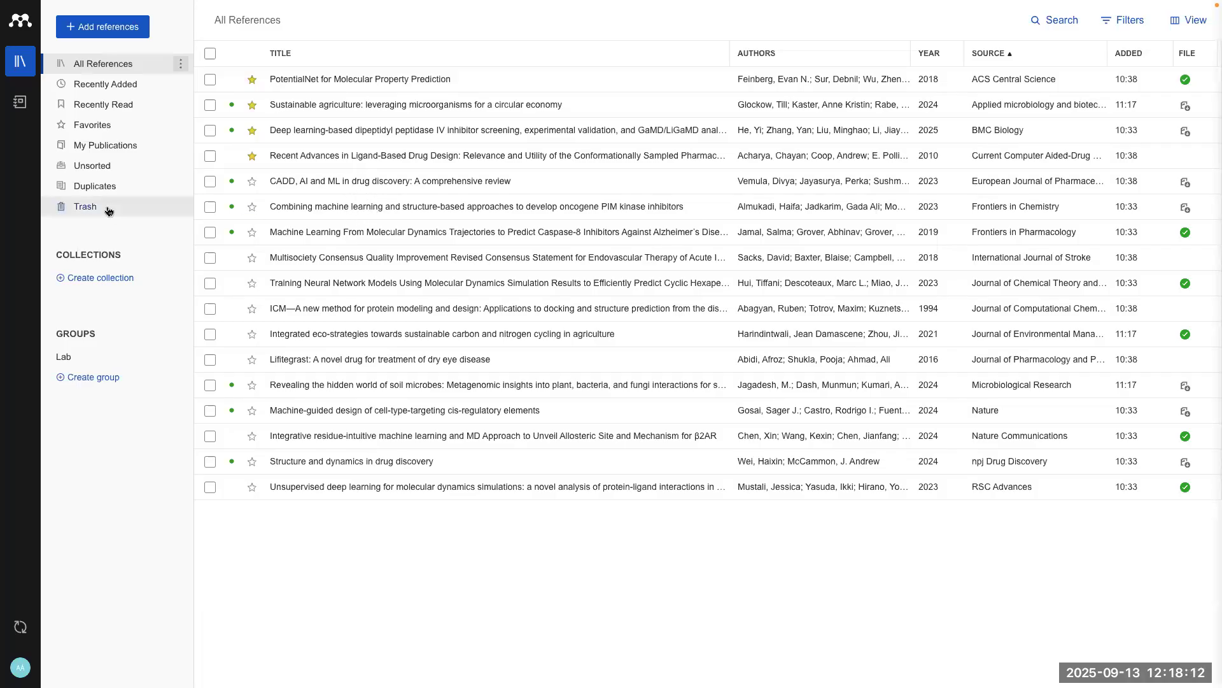
Step: Check which references are in Trash, then return to all references with the Notebook pane closed
left_click(327, 263)
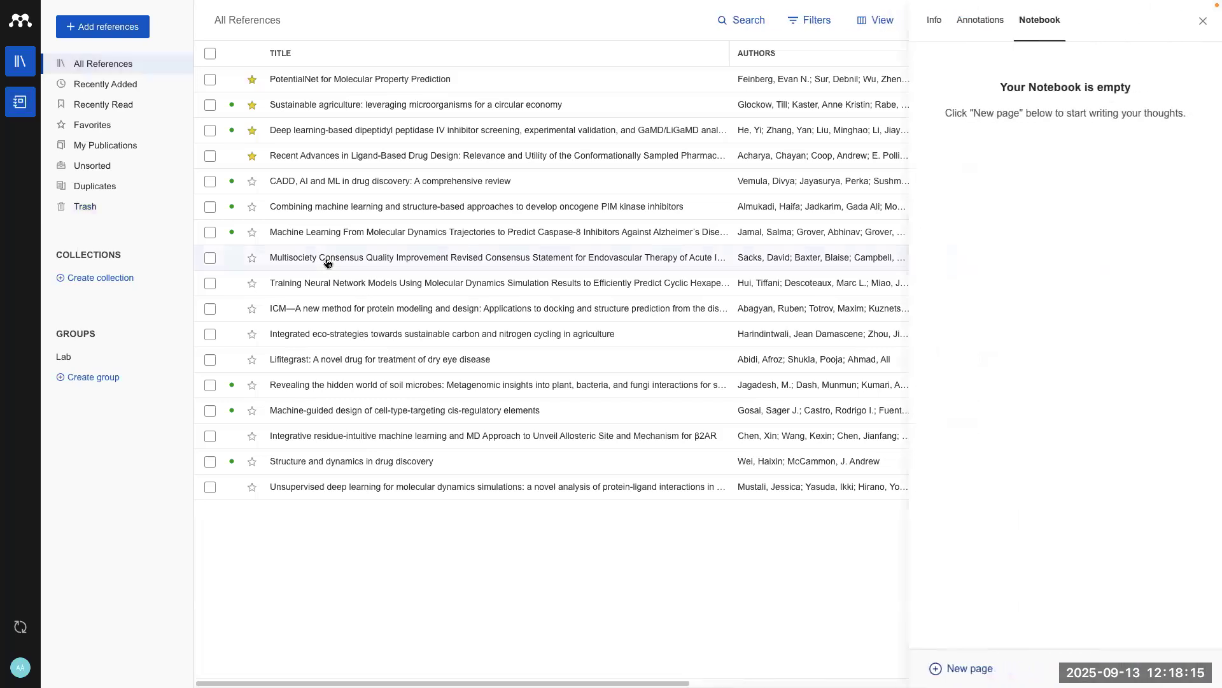
left_click(1204, 21)
left_click(80, 206)
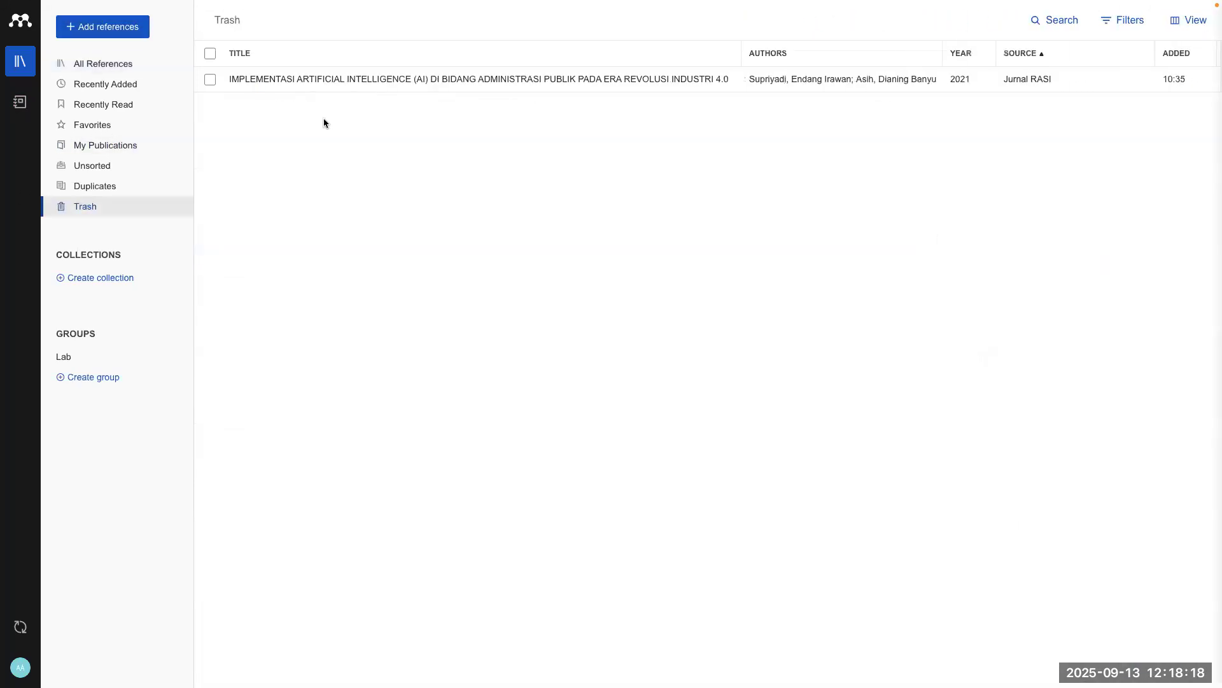
left_click(105, 66)
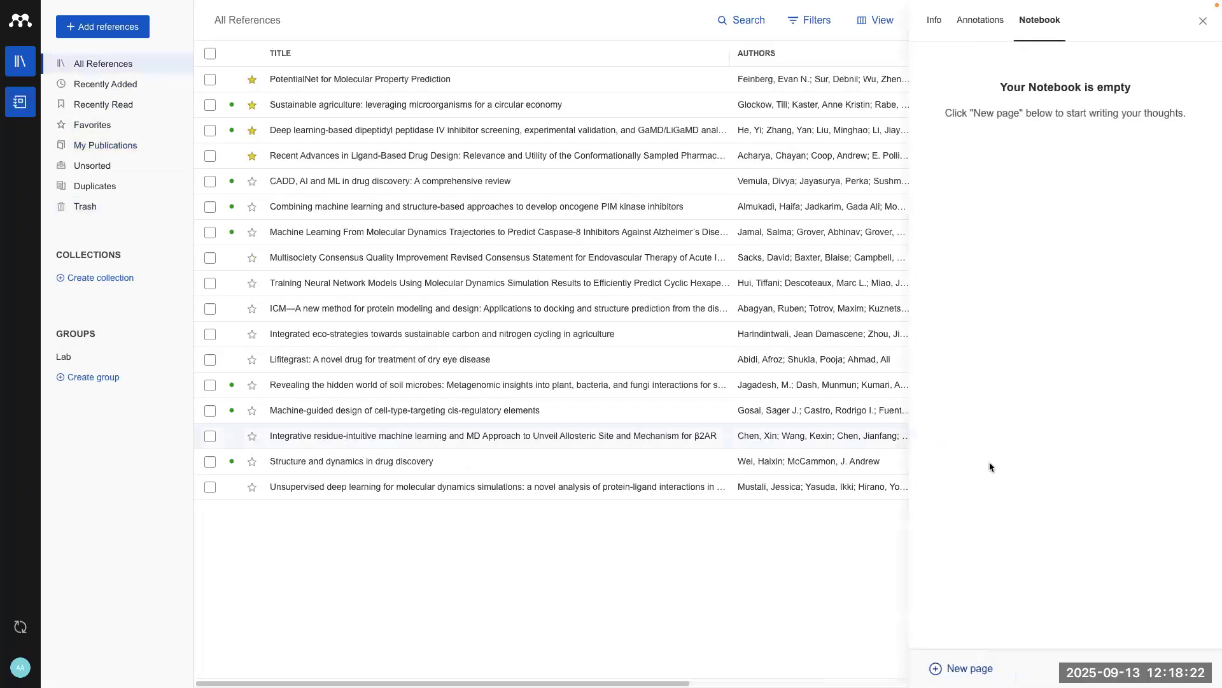
left_click(1205, 22)
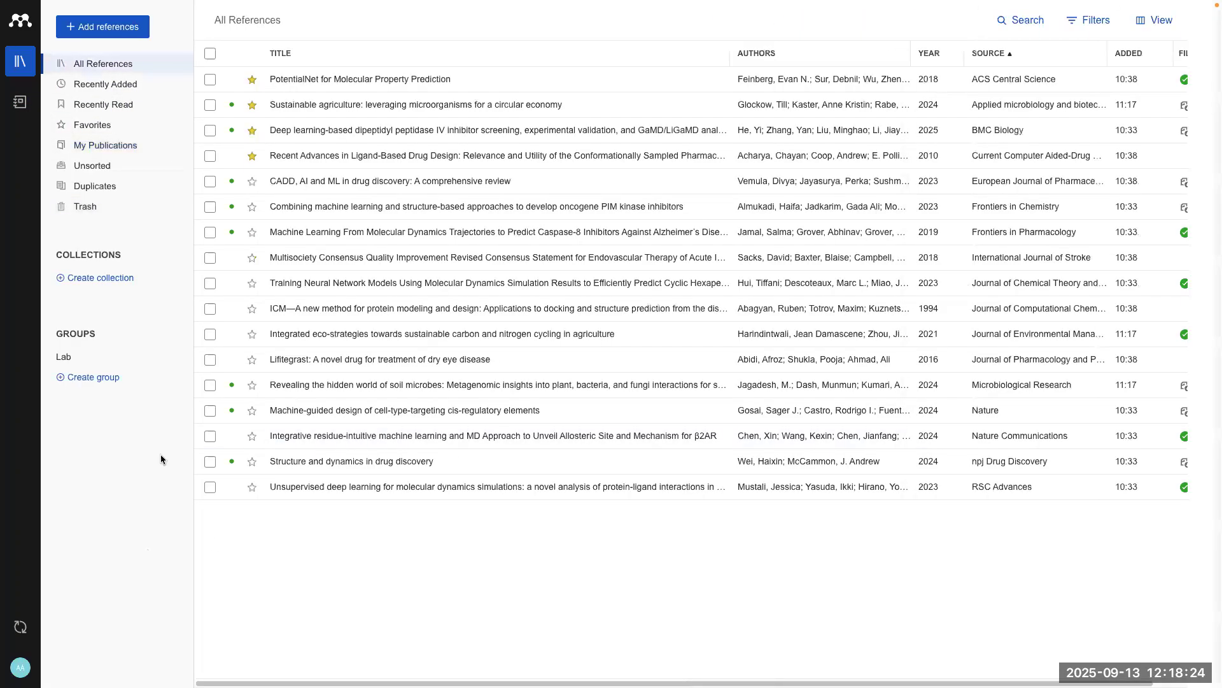
Step: Move the Integrative residue-intuitive machine learning paper to Trash, followed by the last four references remaining in the list
left_click(210, 436)
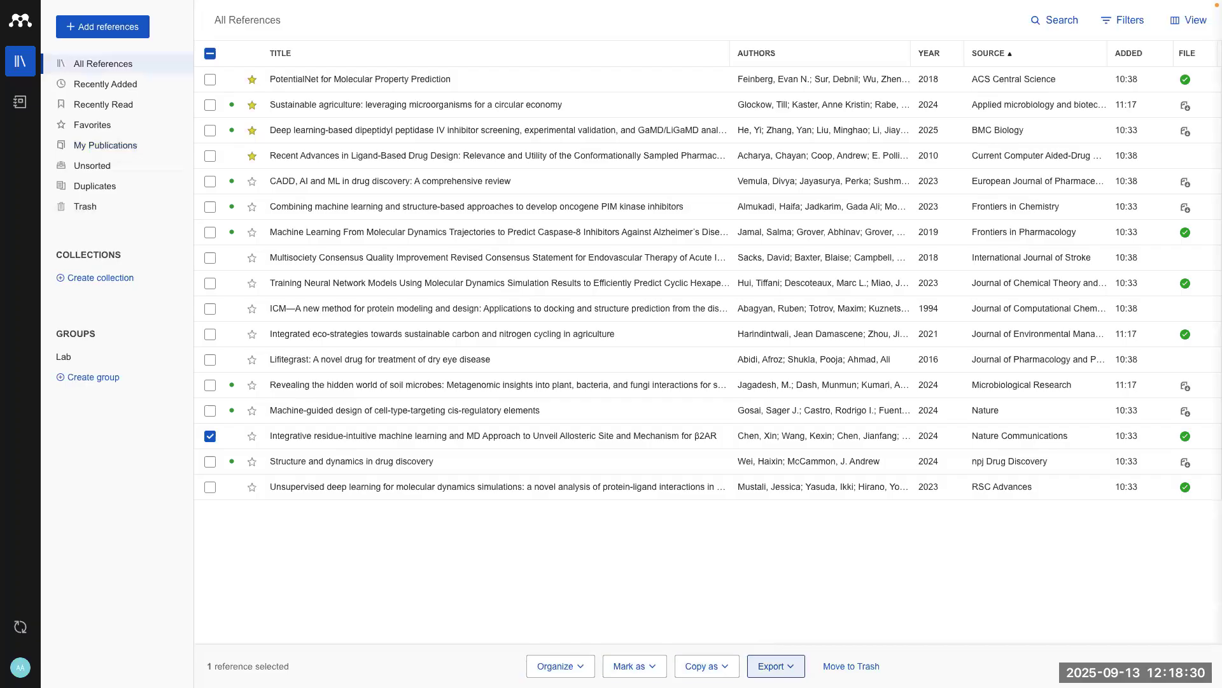
left_click(851, 665)
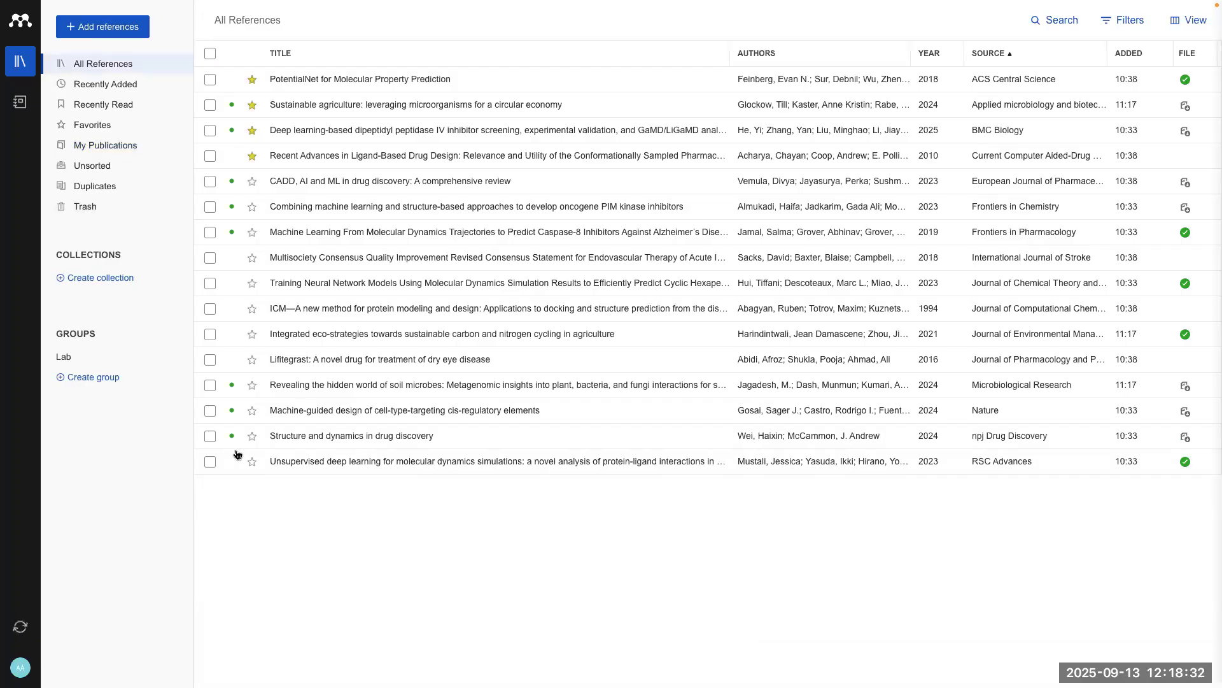
left_click(212, 461)
left_click(211, 436)
left_click(211, 410)
left_click(210, 385)
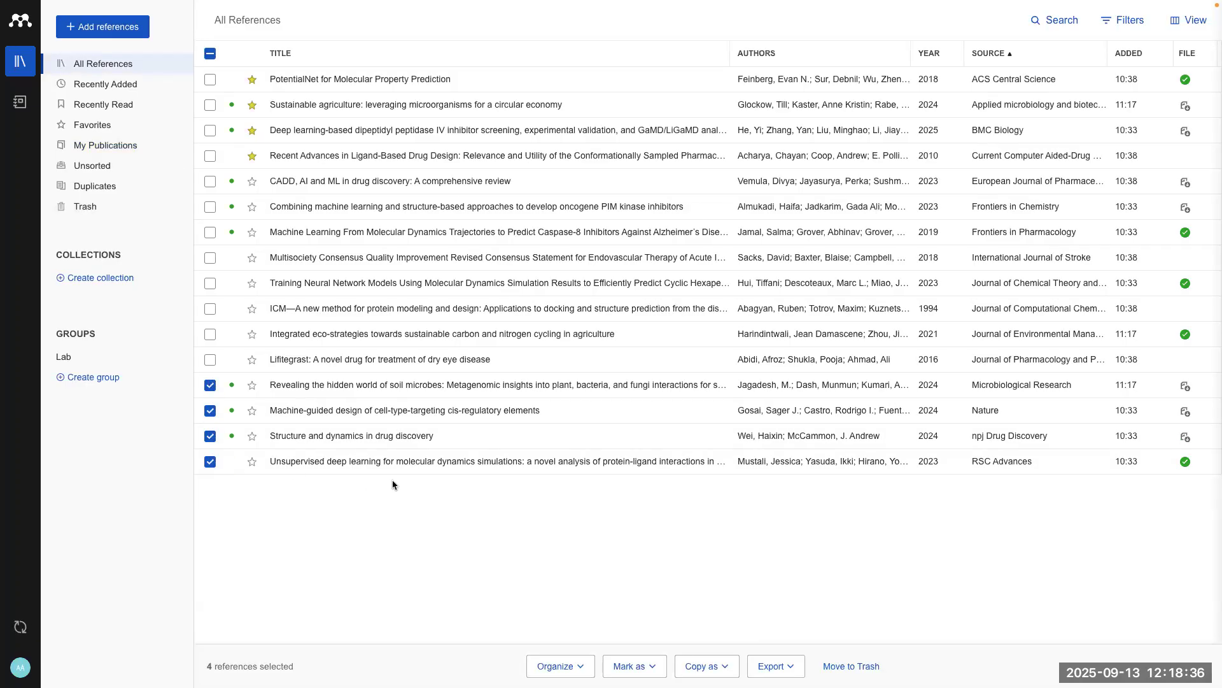
left_click(825, 664)
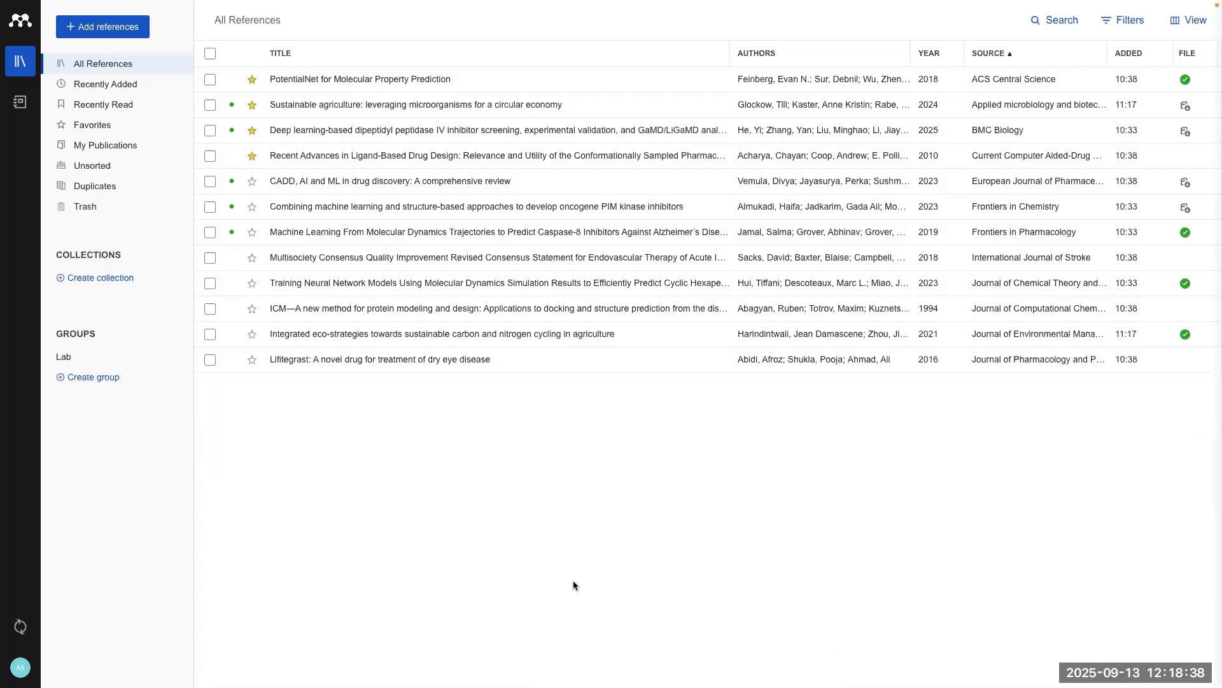
Step: Restore the last three references in Trash, from the Nature Communications, npj Drug Discovery and RSC Advances sources
left_click(99, 207)
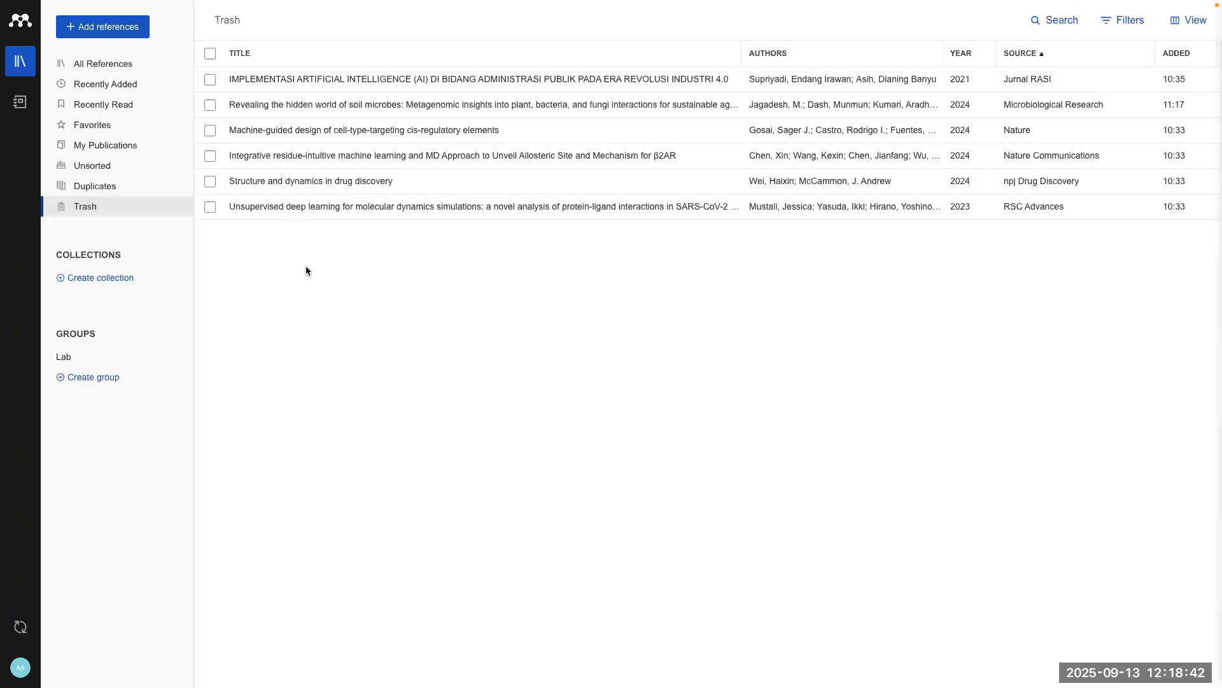
left_click(210, 207)
left_click(211, 183)
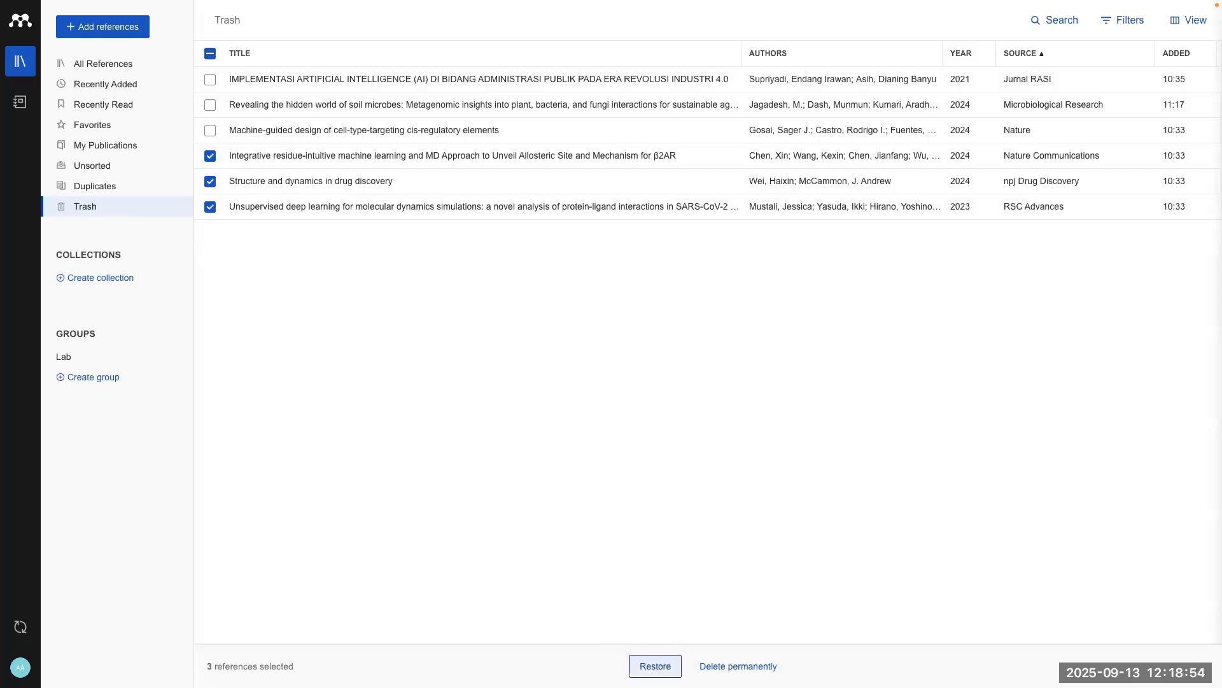
left_click(653, 665)
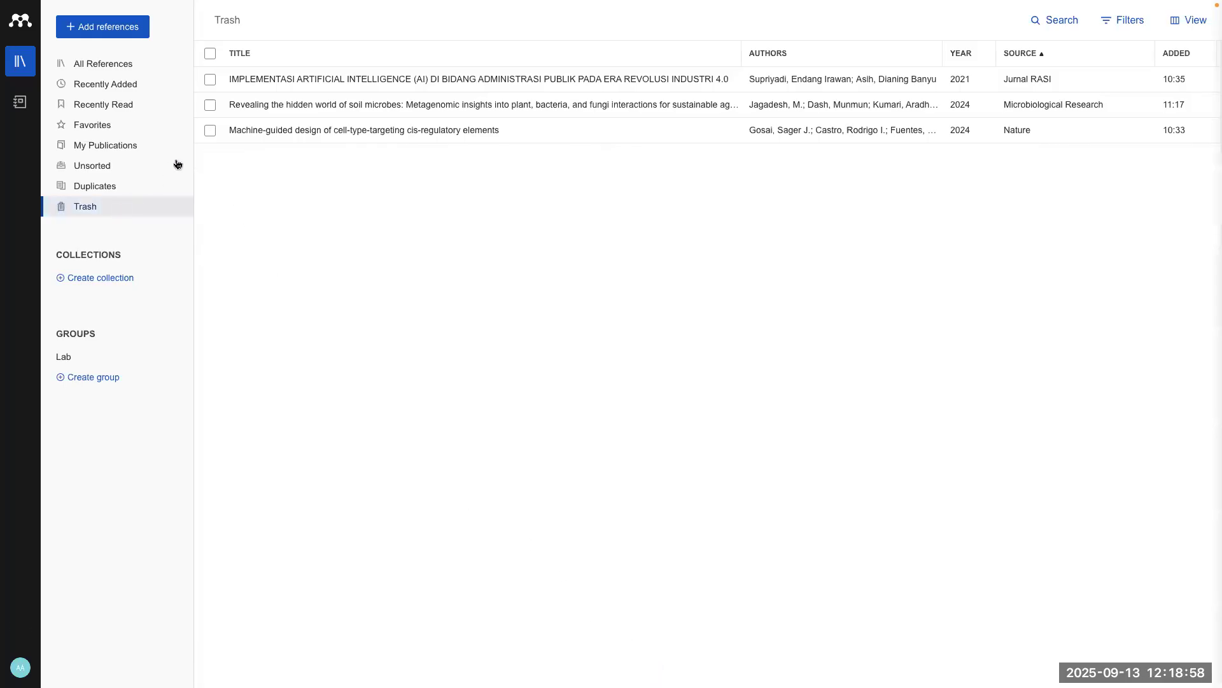
Step: Permanently delete "Machine-guided design of cell-type-targeting cis-regulatory elements" from Trash and return to all references
left_click(207, 133)
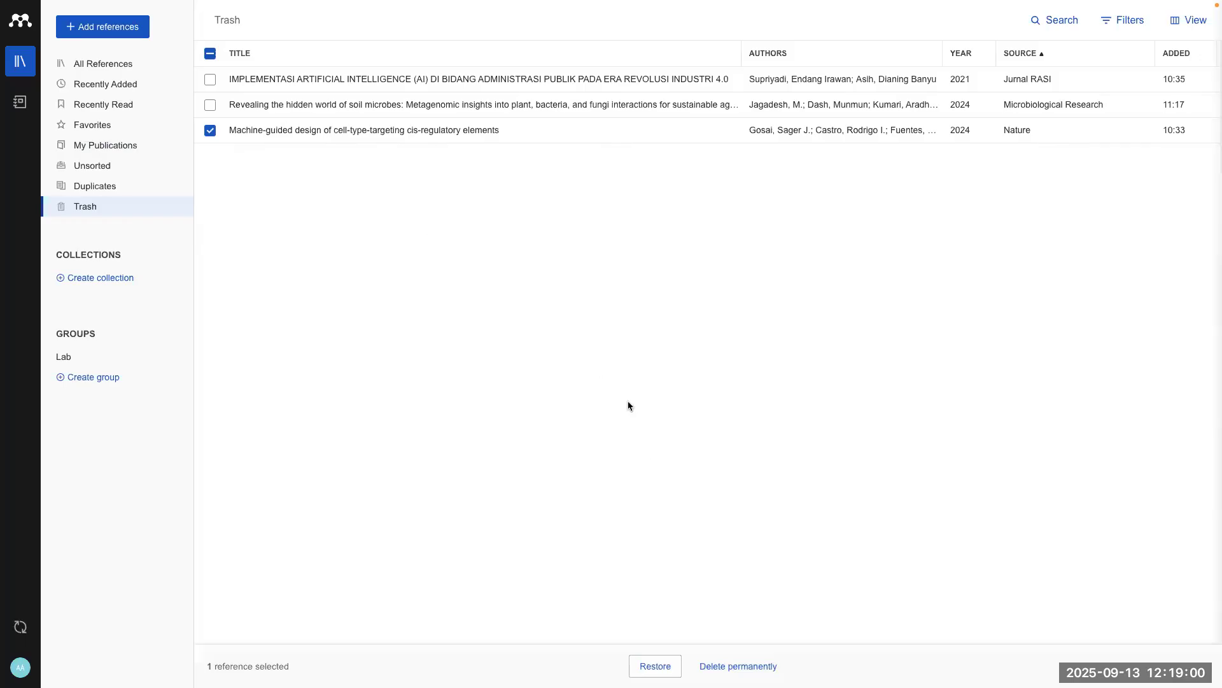
left_click(732, 665)
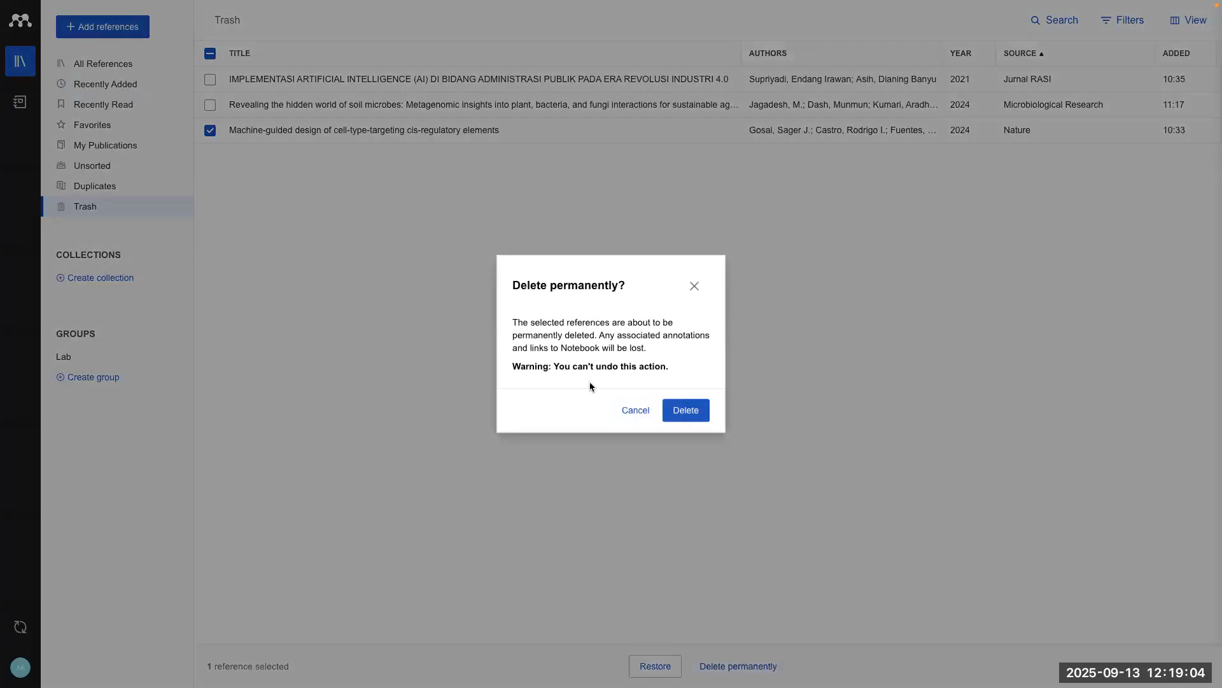
left_click_drag(536, 368, 649, 382)
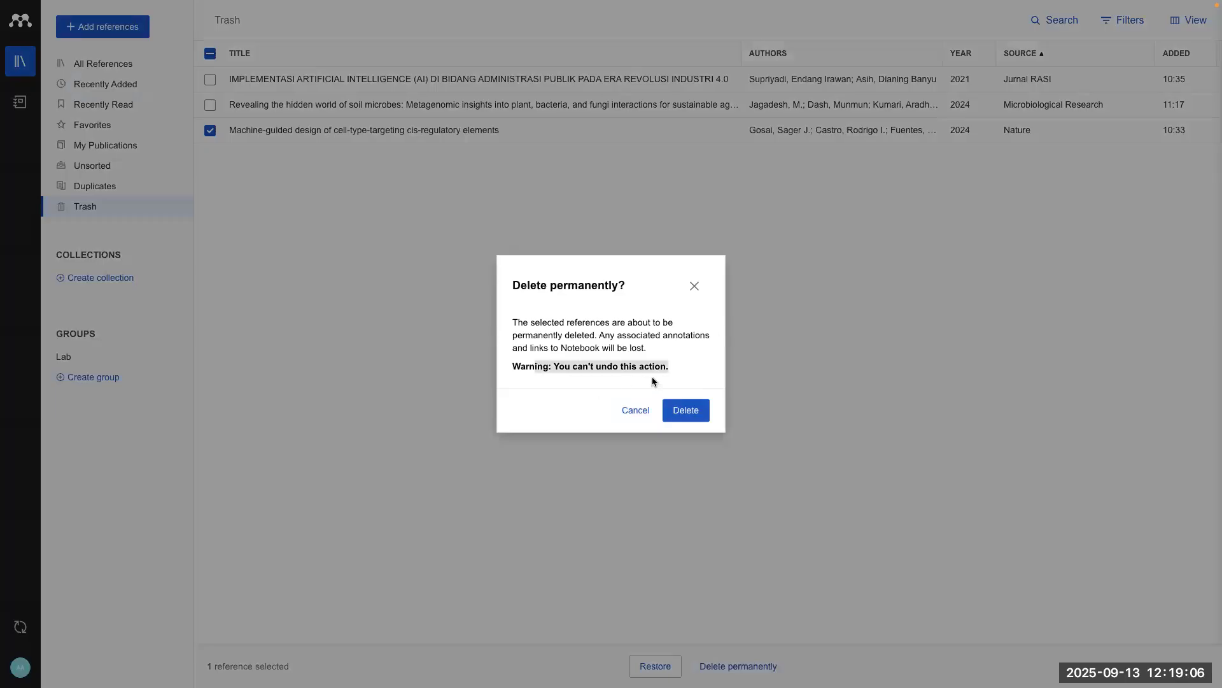
left_click(685, 409)
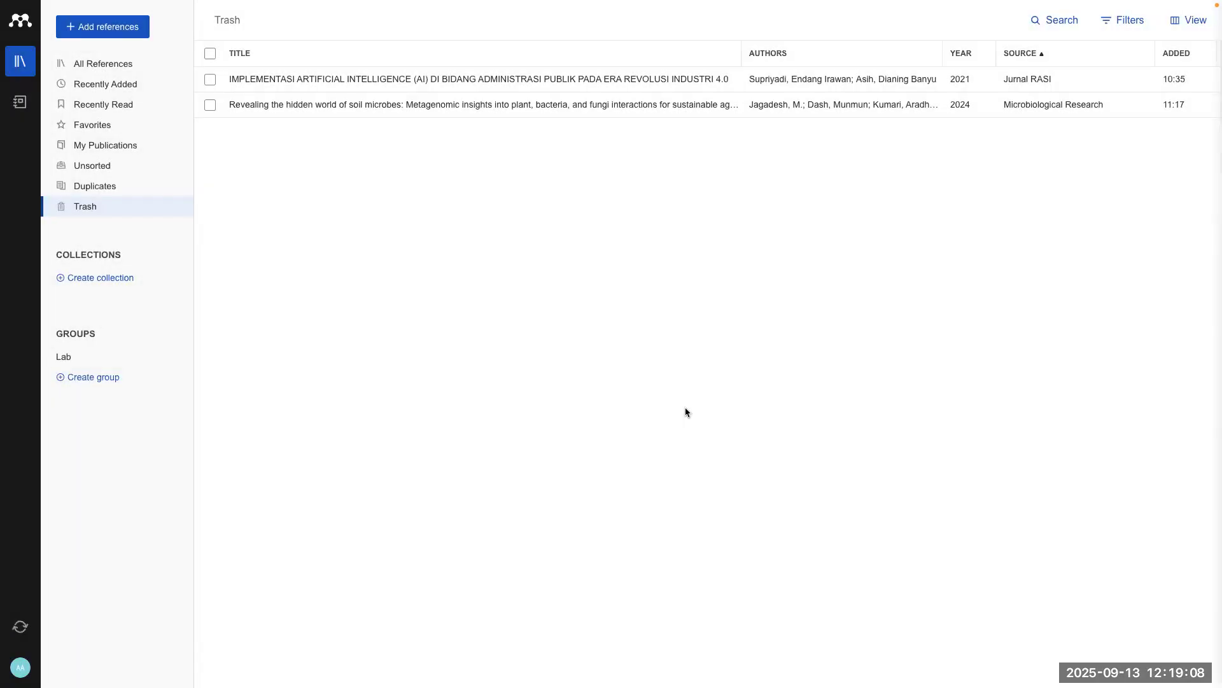
left_click(112, 72)
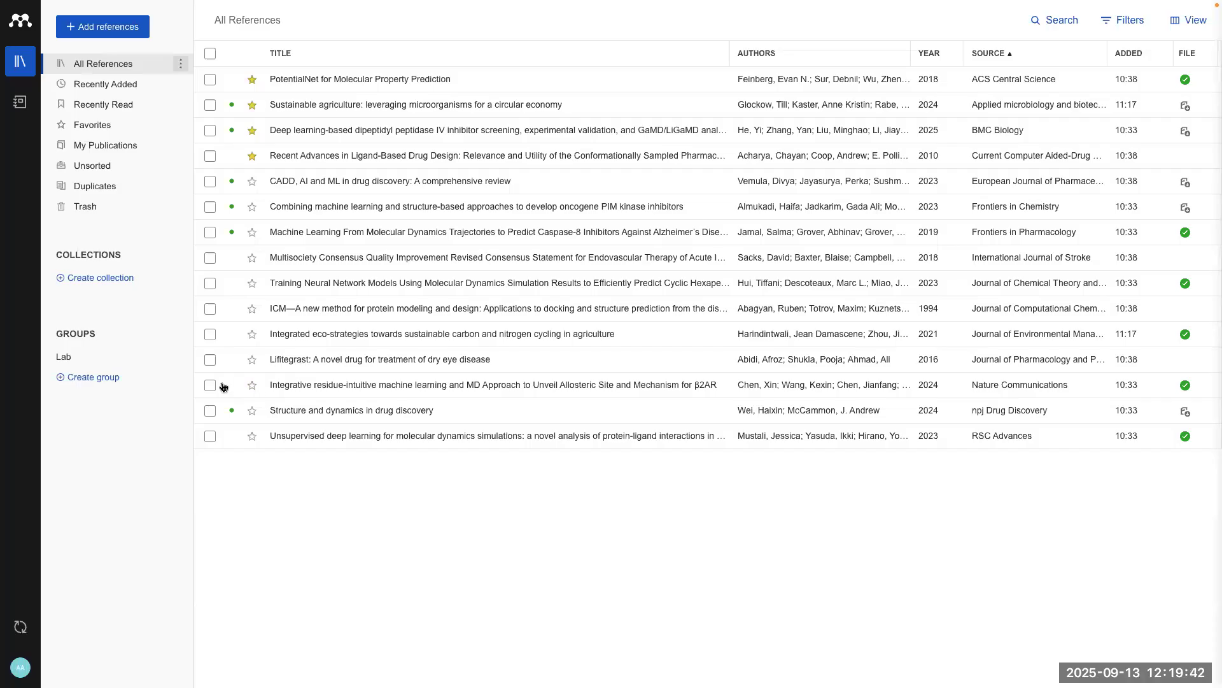
left_click(210, 363)
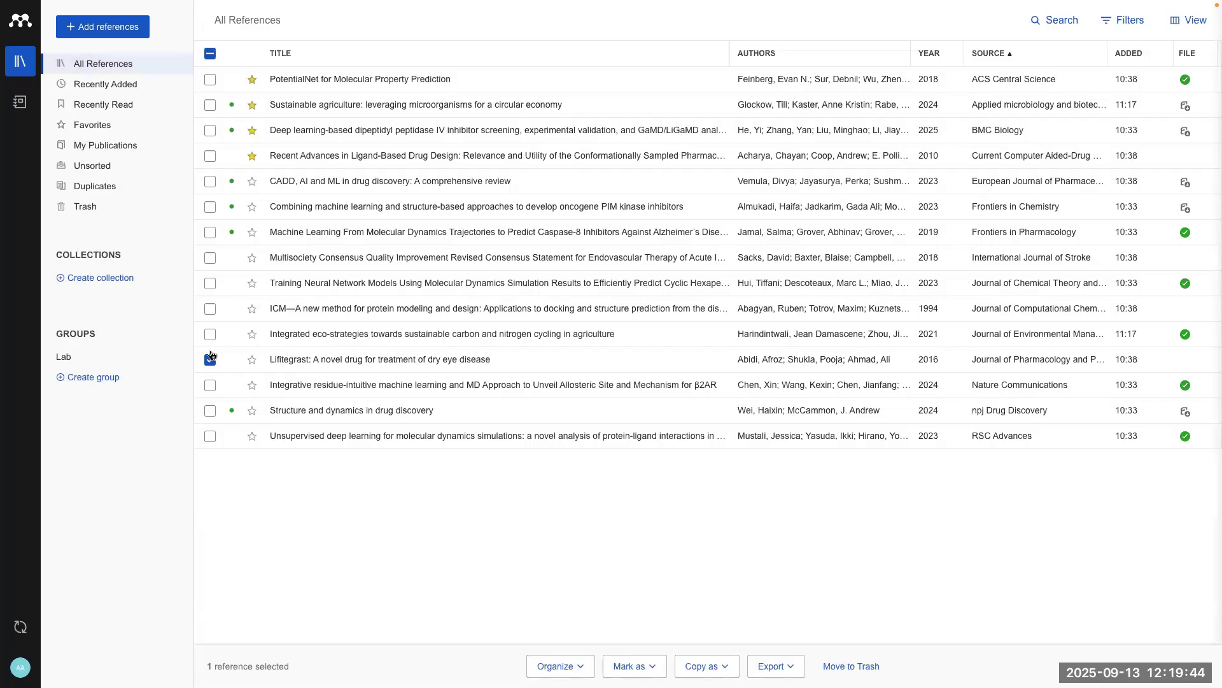
left_click(211, 340)
left_click(211, 312)
left_click(210, 361)
left_click(210, 335)
left_click(211, 310)
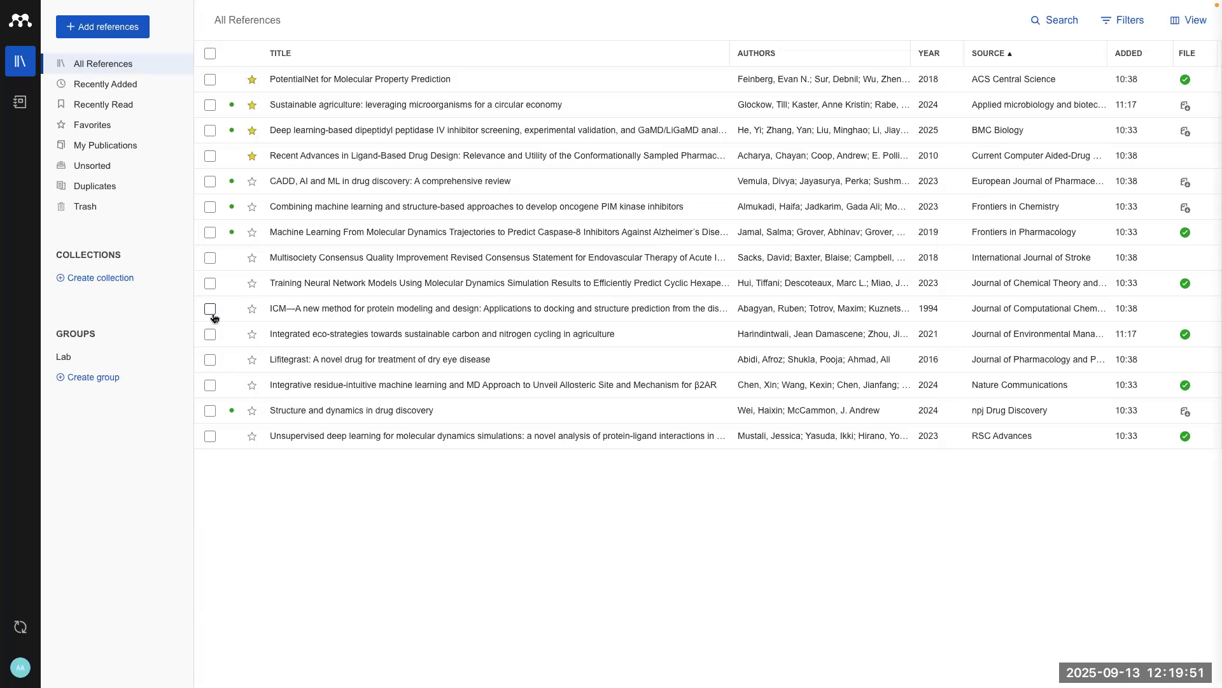
Step: Create a new collection named Review
left_click(111, 280)
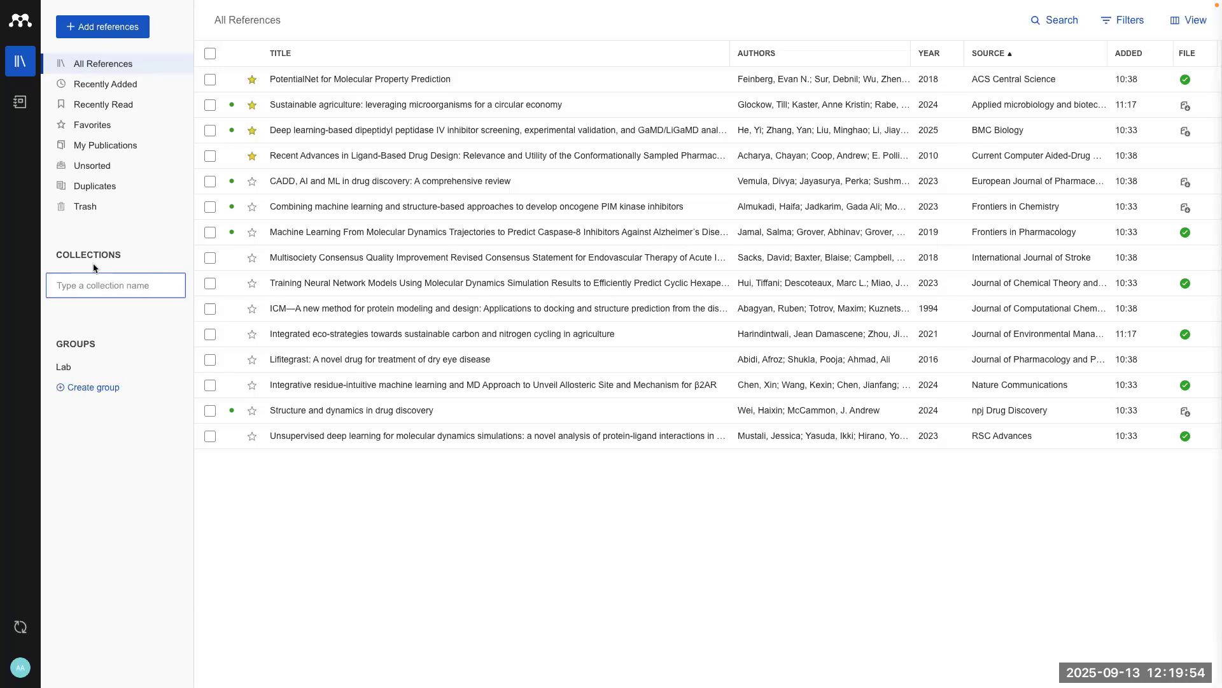
type("Review")
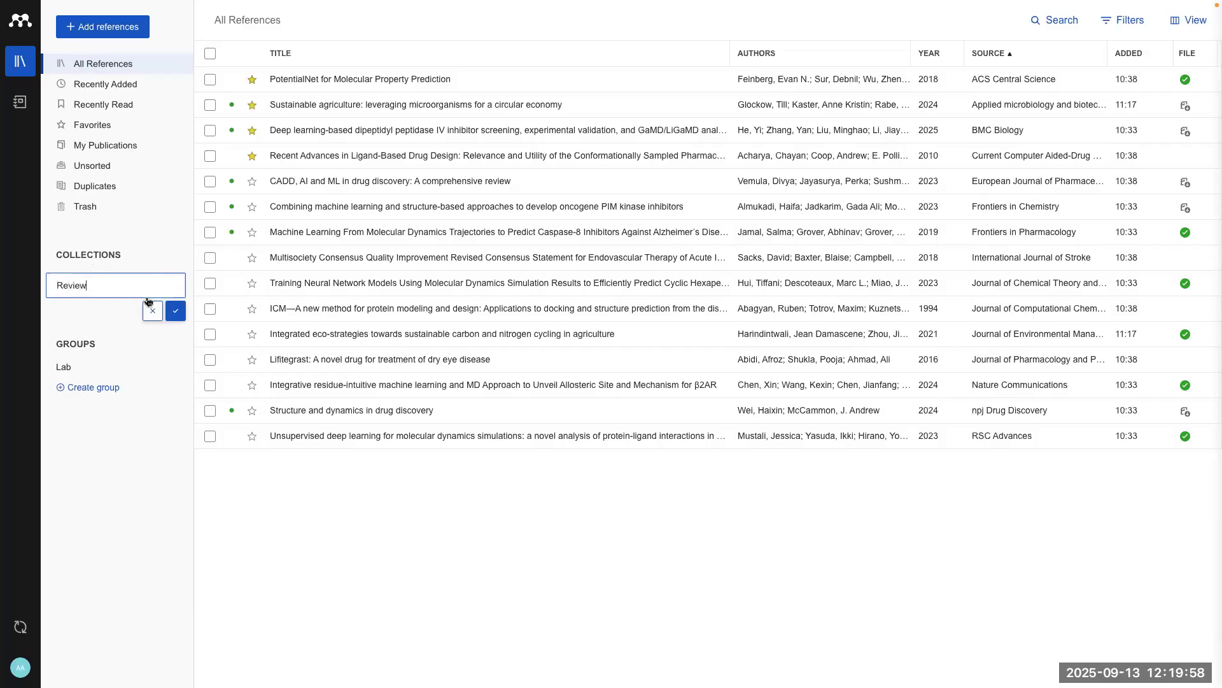
left_click(175, 310)
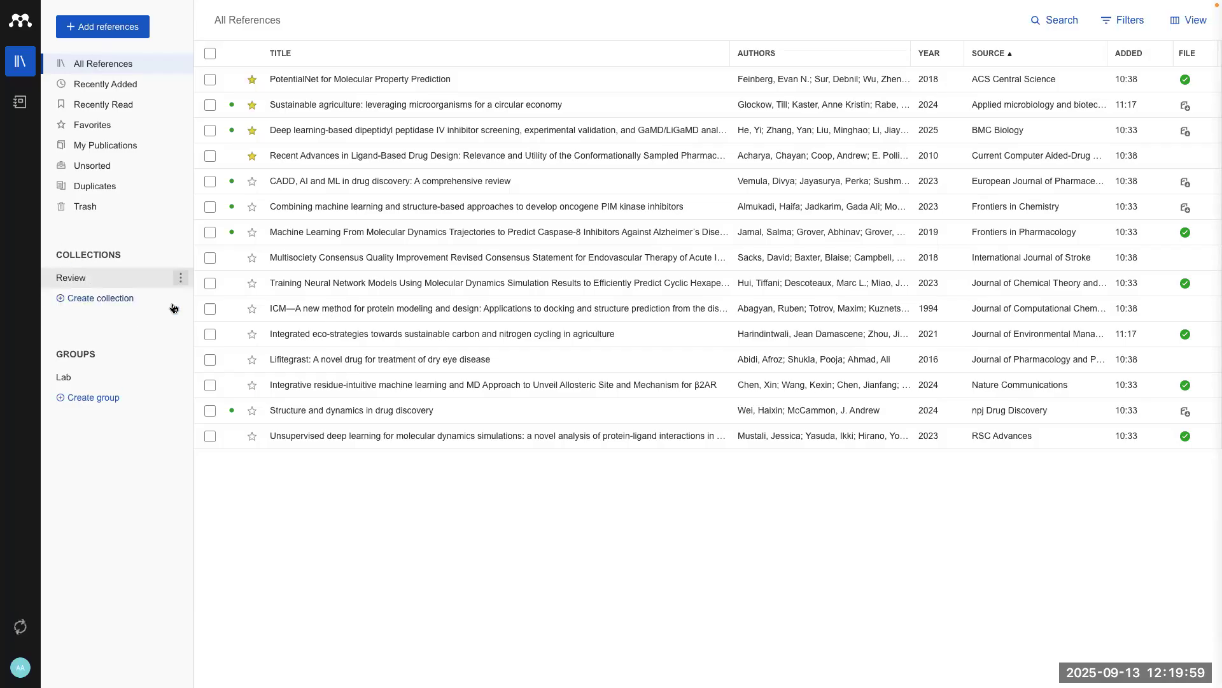
Step: Create two more collections named Thesis and Collab paper 2
left_click(95, 300)
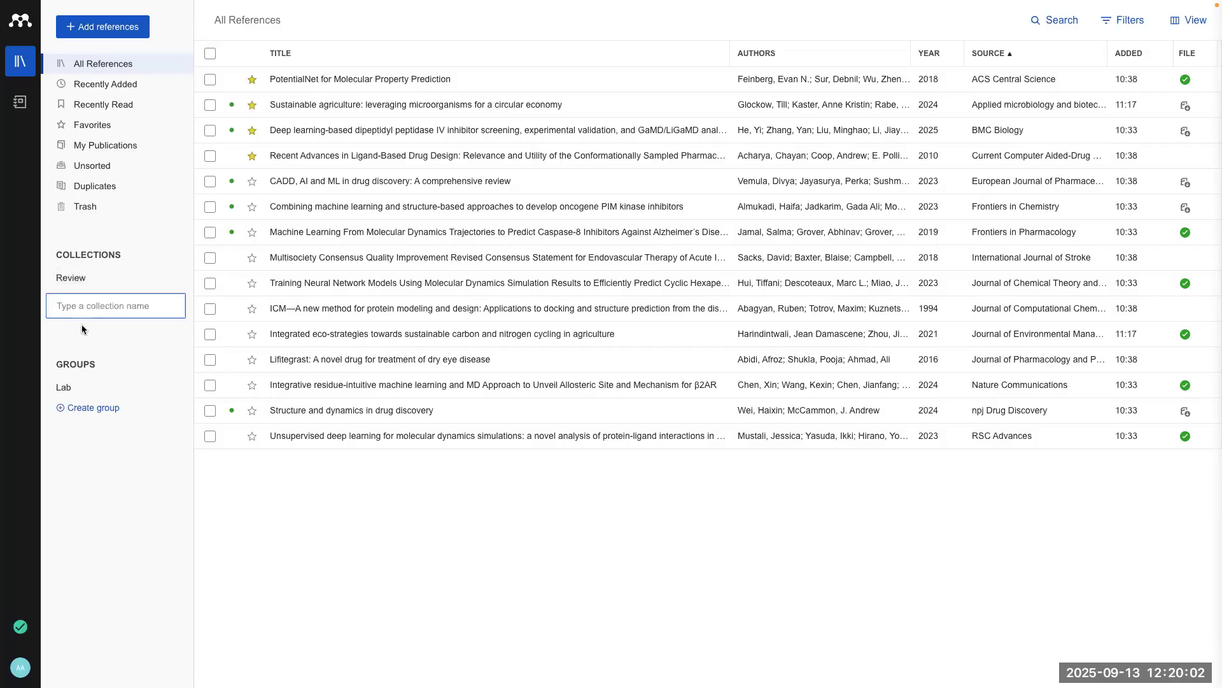
type("Thesis")
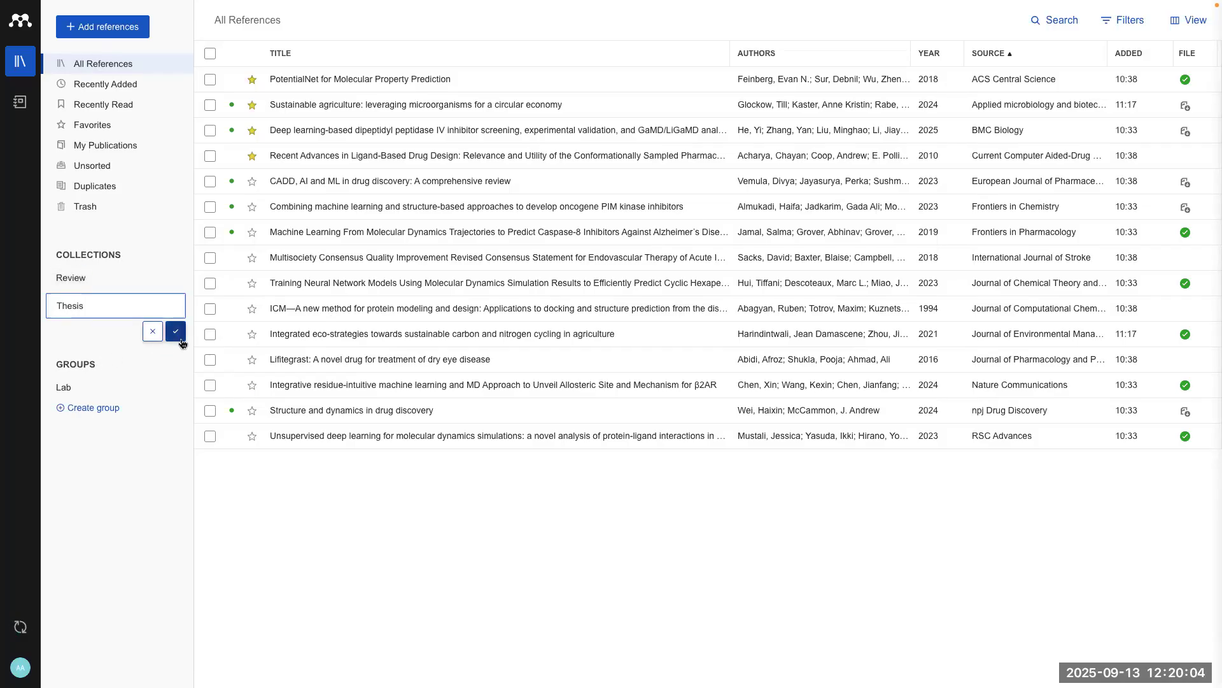
left_click(176, 331)
left_click(120, 318)
type("C")
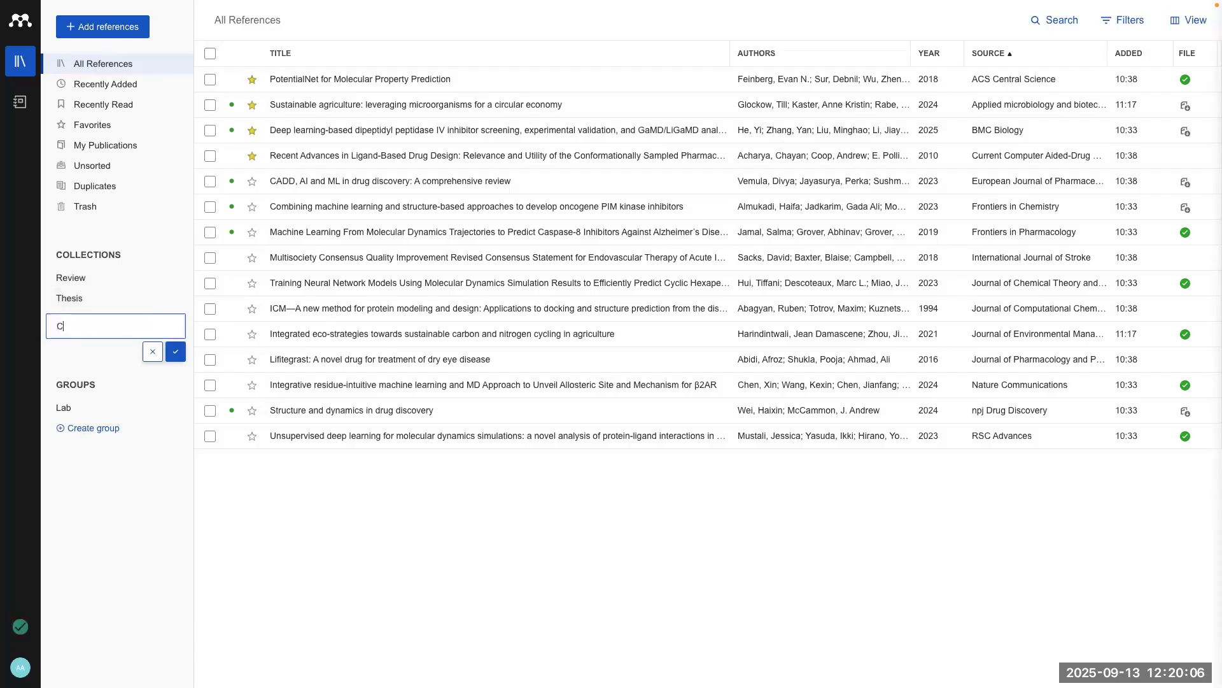
type("ollab paper 2")
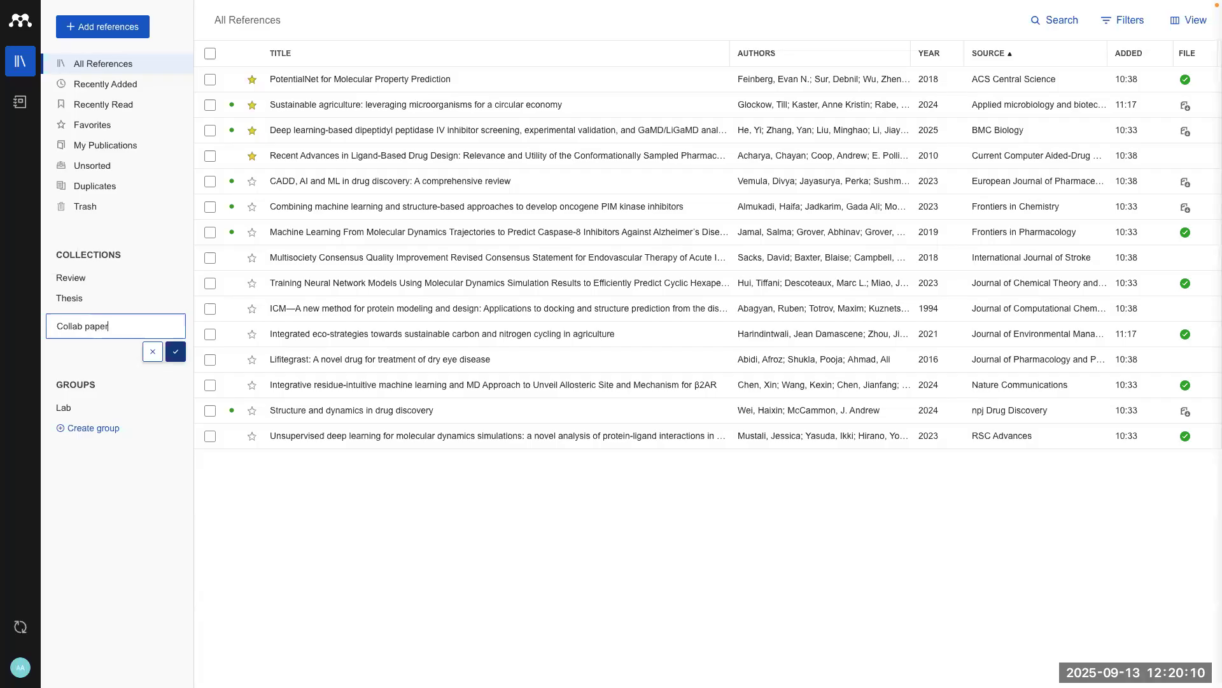
left_click(176, 350)
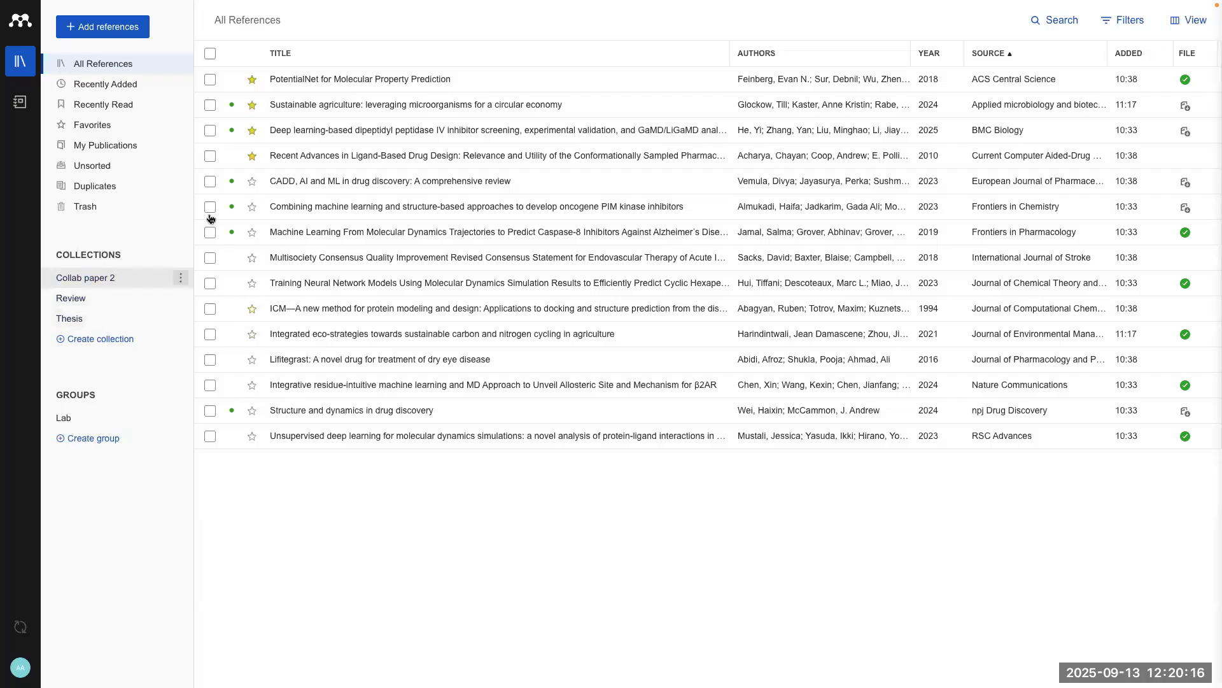
Step: Add "PotentialNet for Molecular Property Prediction" to the Thesis collection and view the contents of Thesis and Collab paper 2
left_click(211, 81)
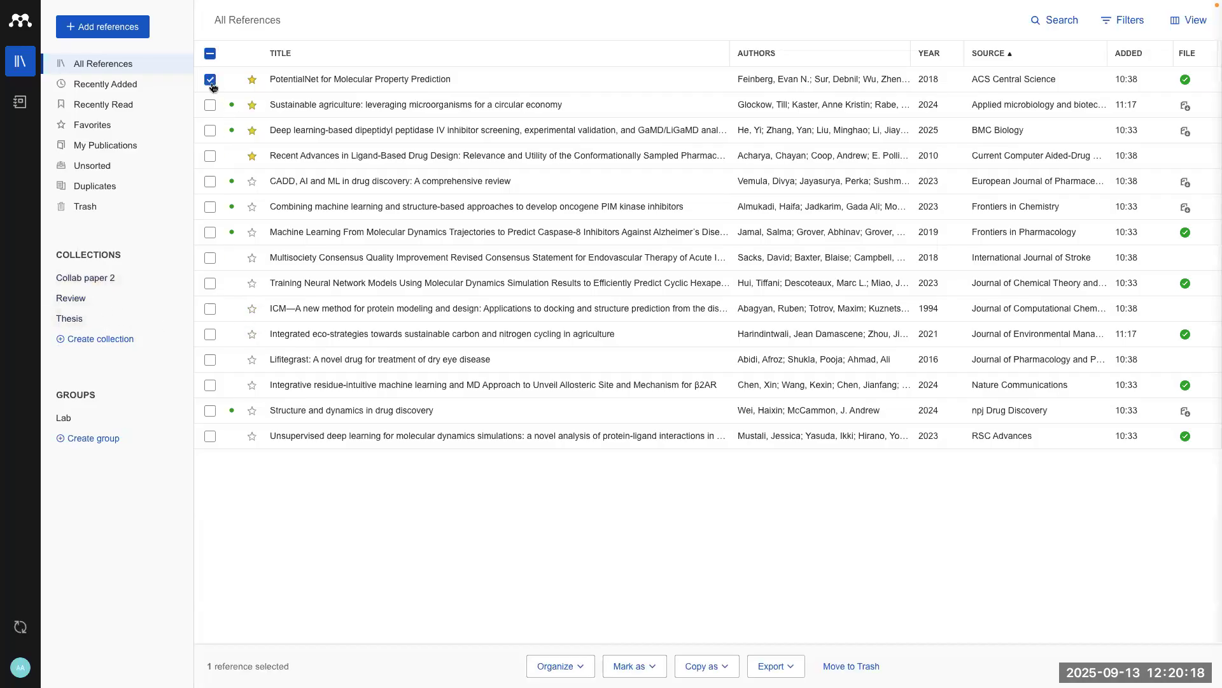
left_click(210, 80)
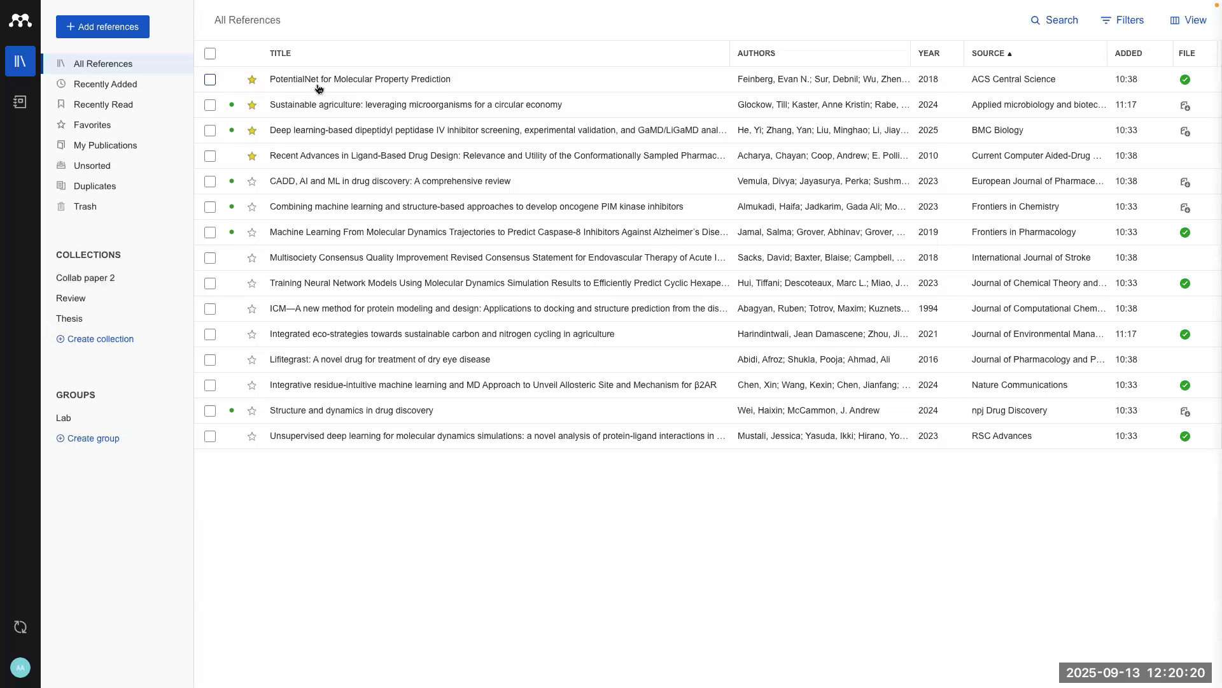
left_click_drag(310, 82, 99, 323)
left_click(115, 321)
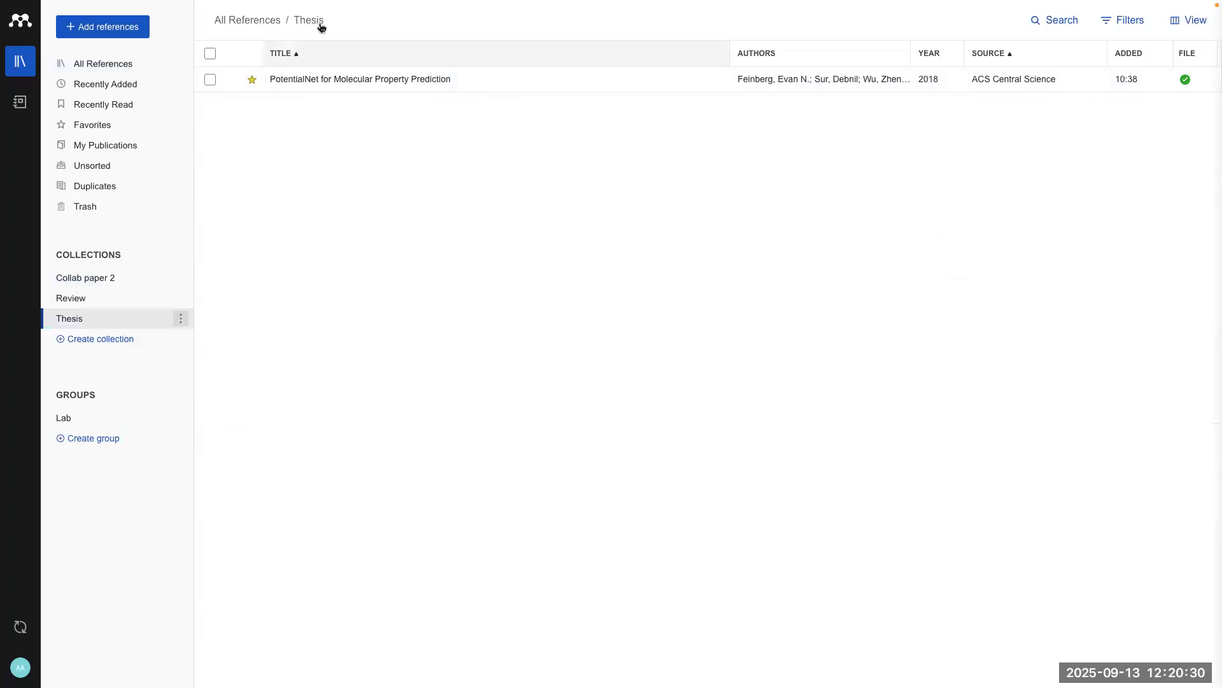
left_click(123, 280)
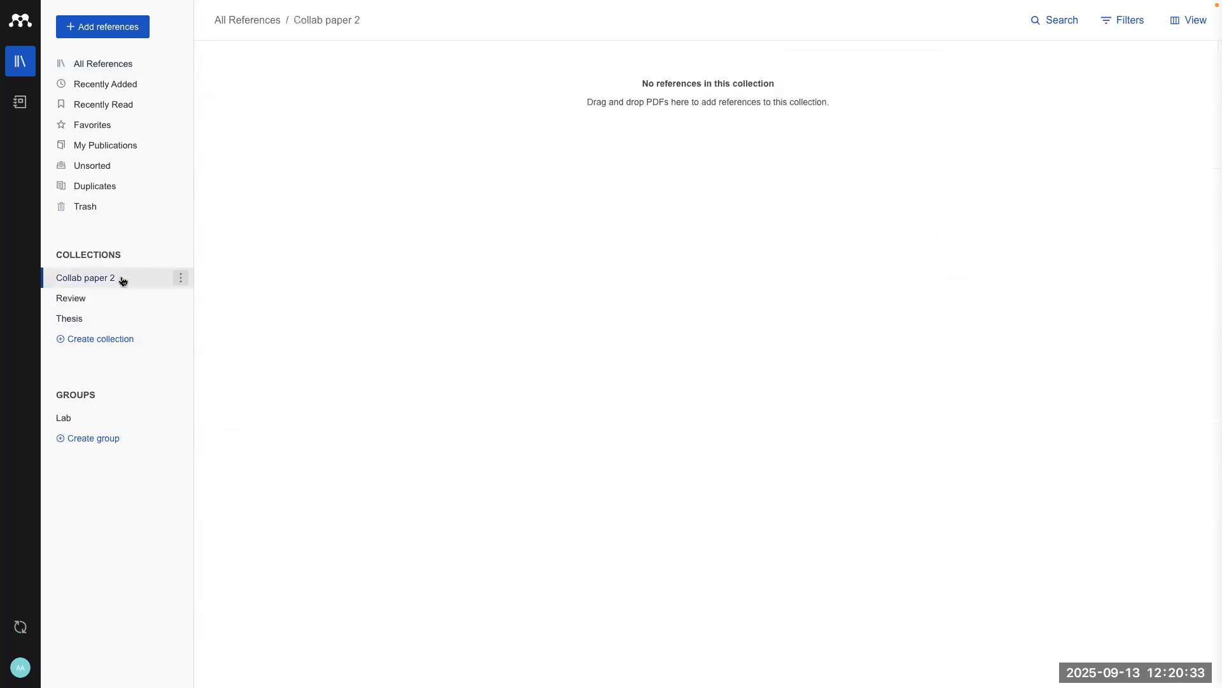
Step: Add the Integrative residue-intuitive machine learning paper from all references to the Review collection, and look through the three collections
left_click(108, 83)
left_click(109, 66)
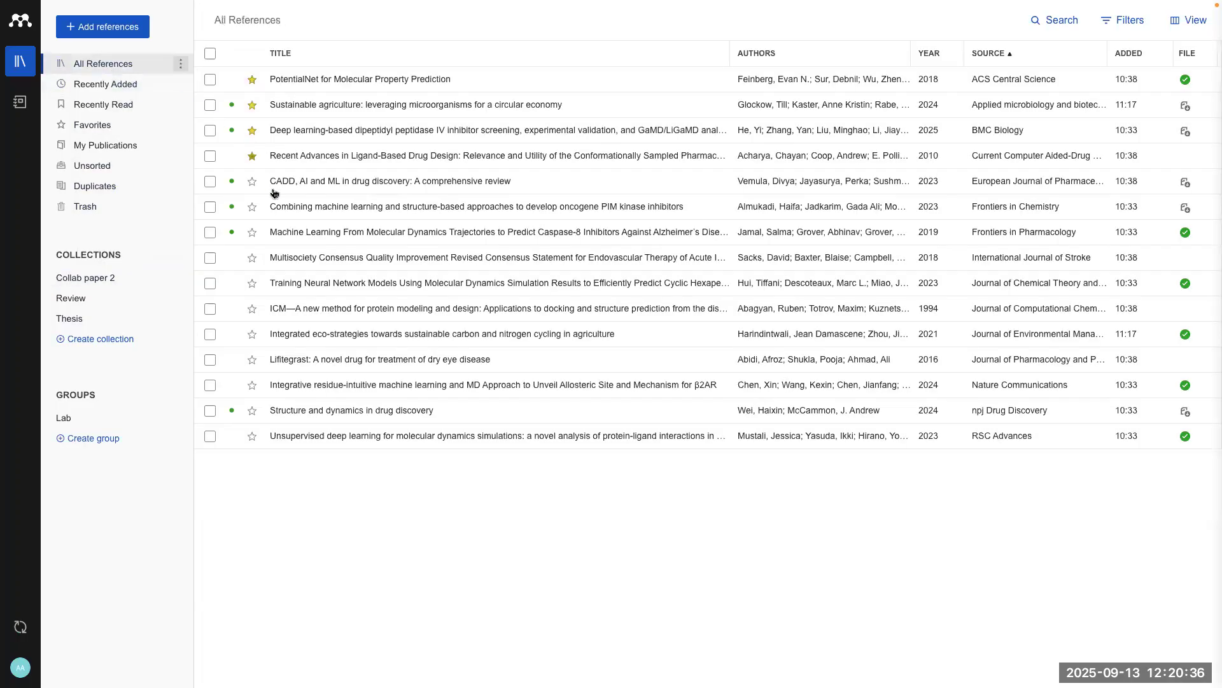
left_click(210, 385)
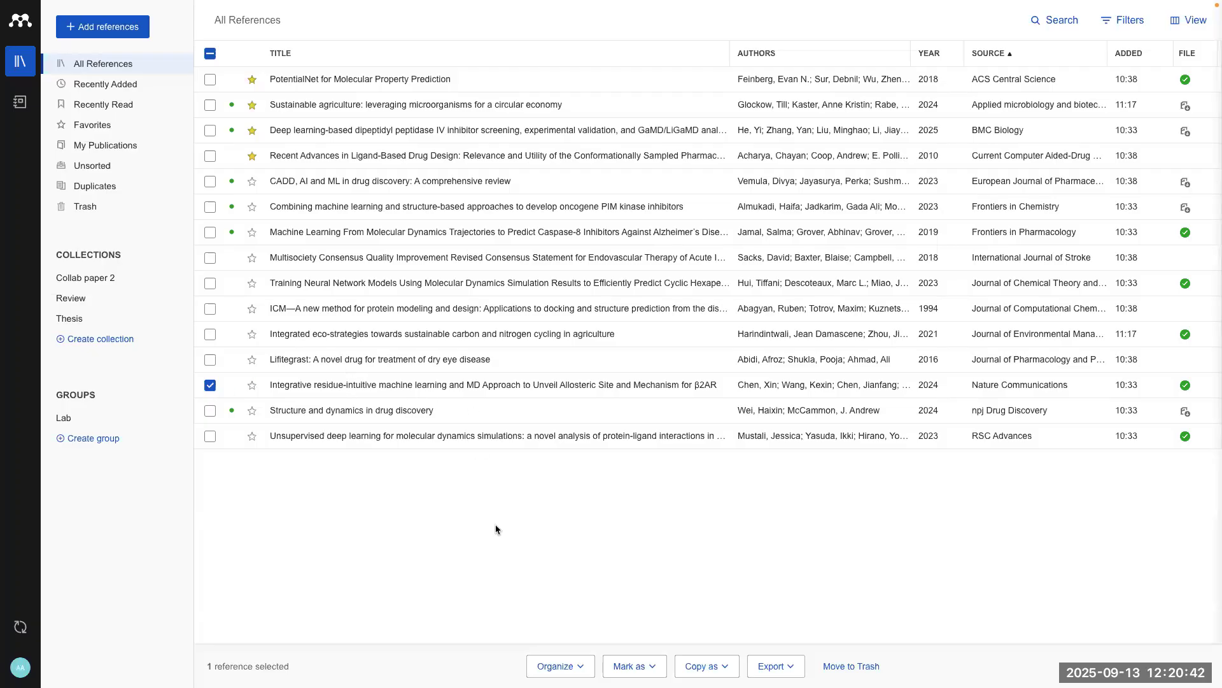
left_click(580, 668)
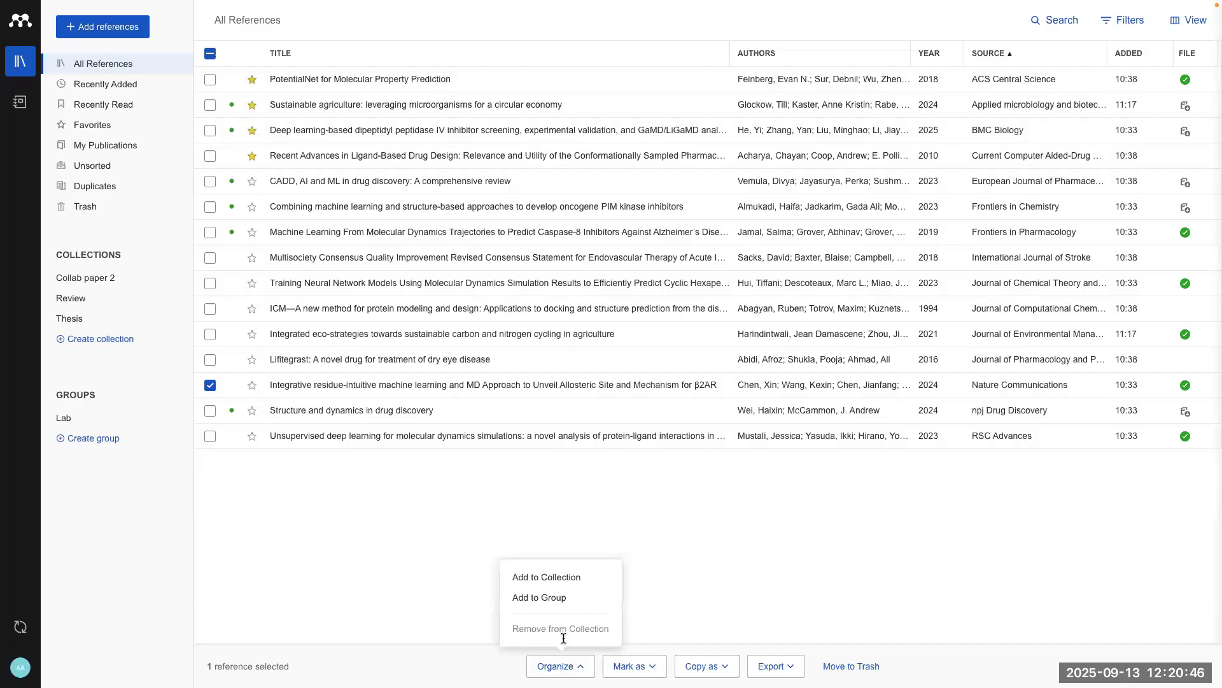
left_click(546, 578)
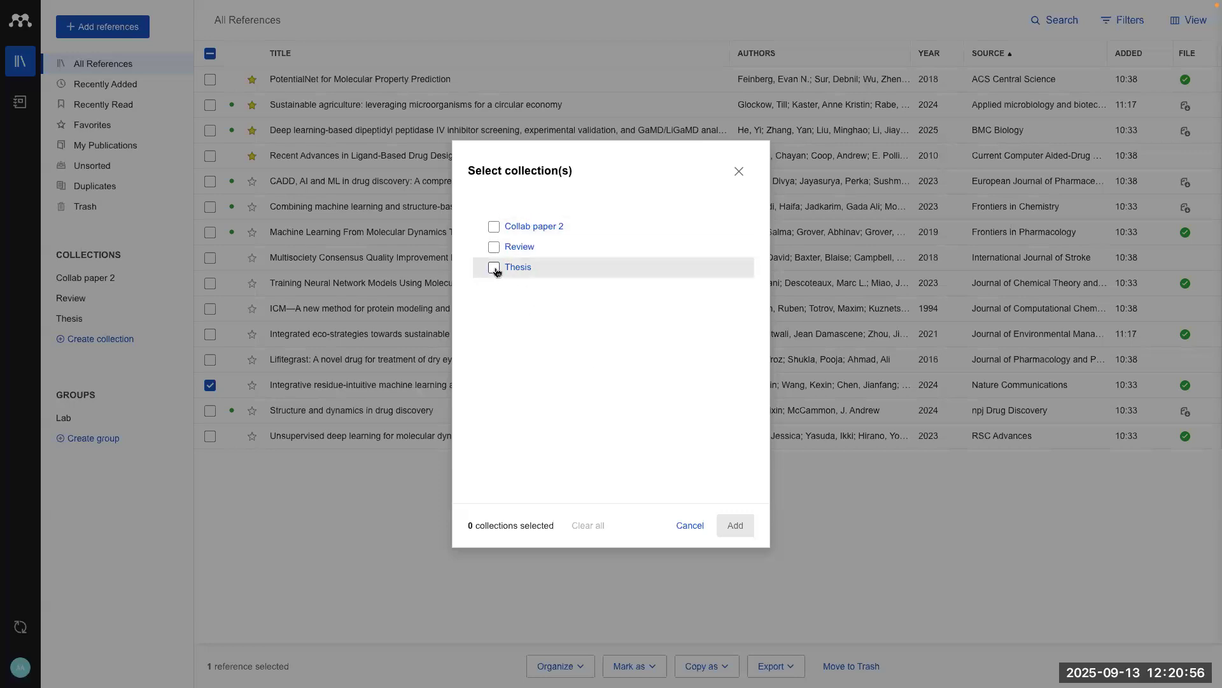
left_click(494, 247)
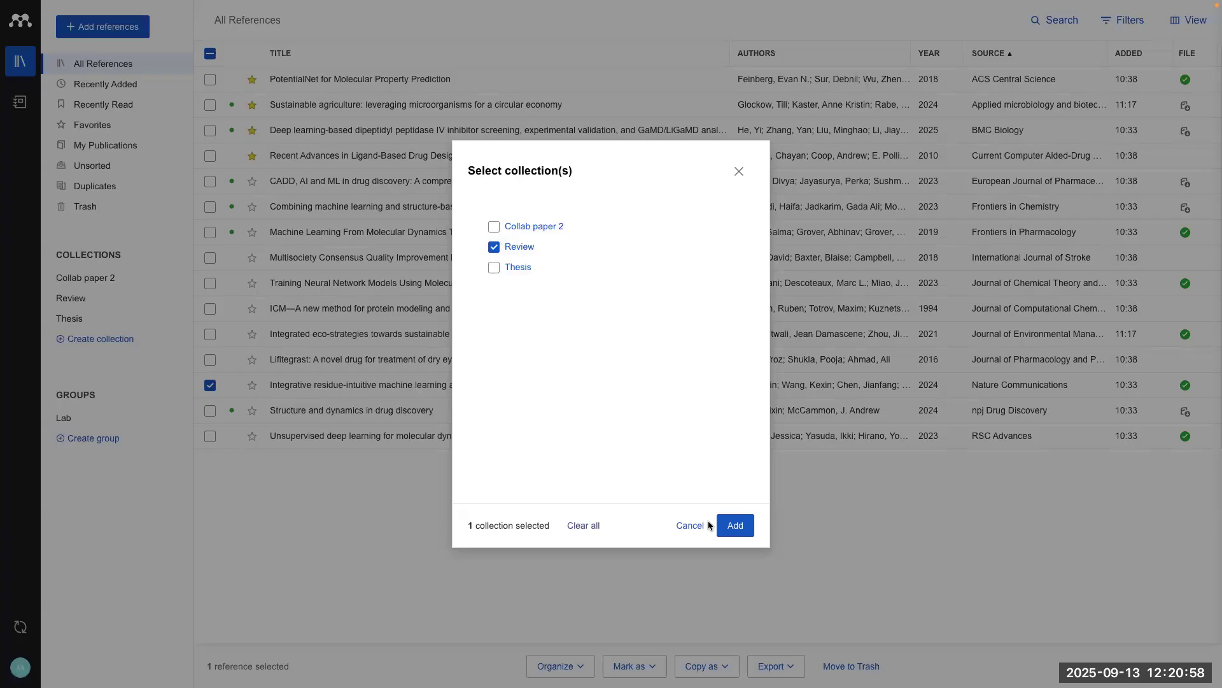
left_click(736, 526)
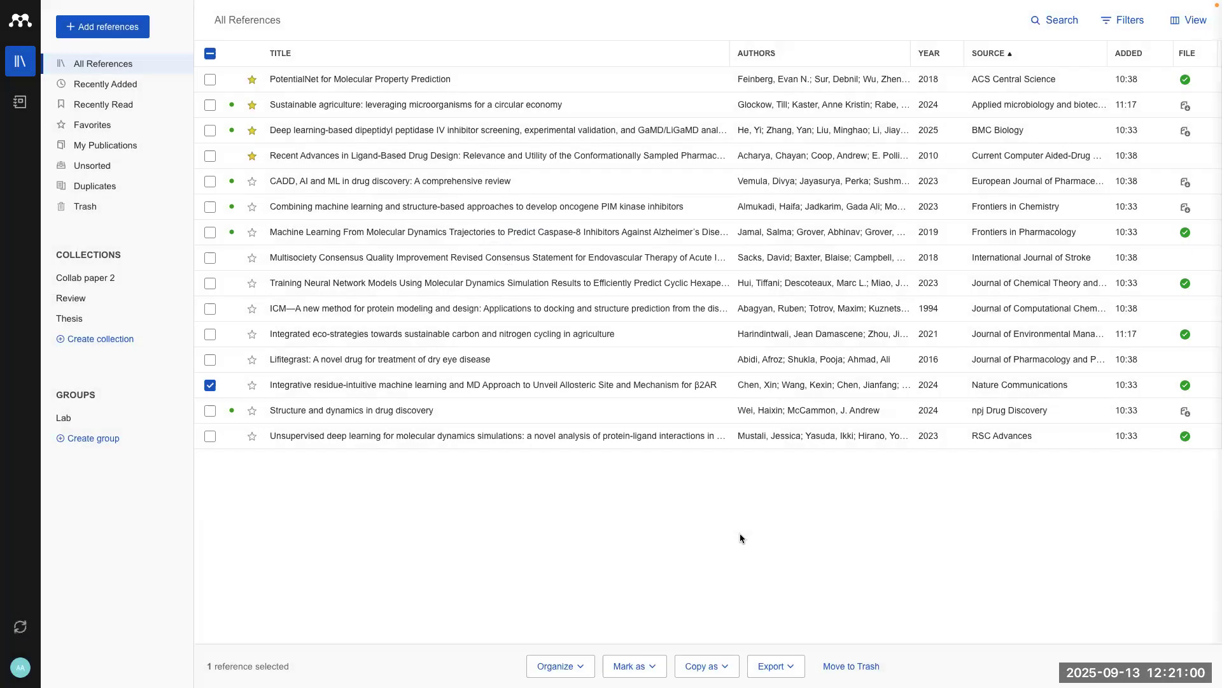
left_click(210, 387)
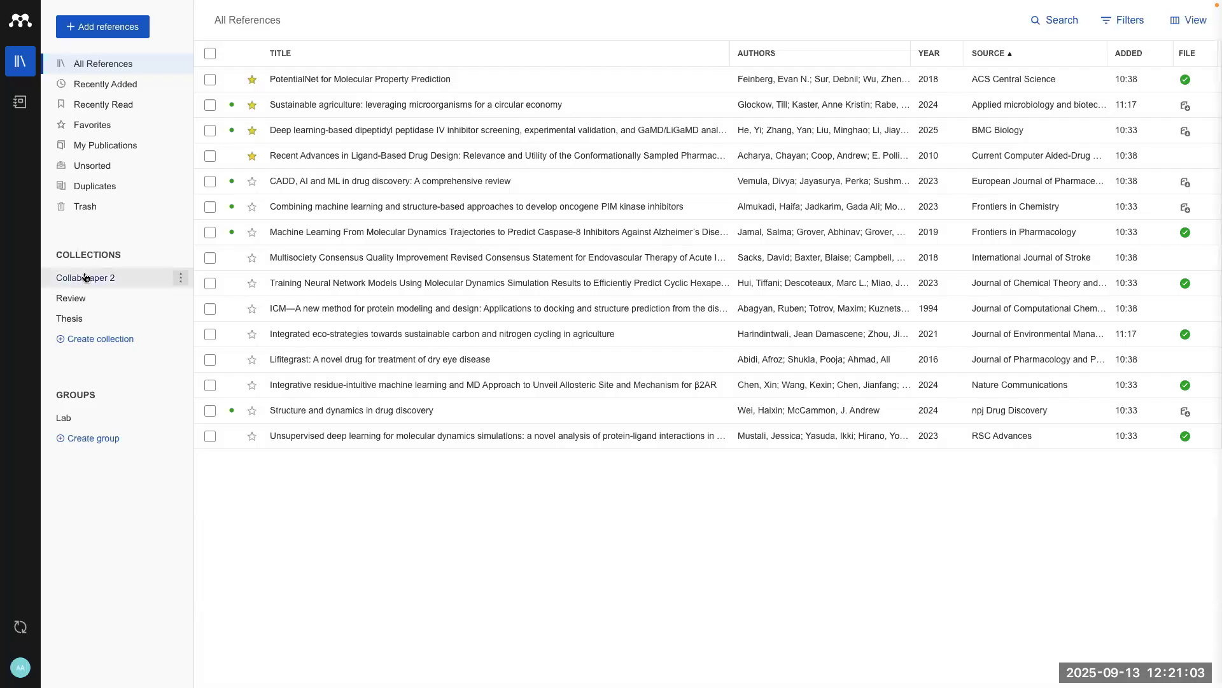
left_click(98, 319)
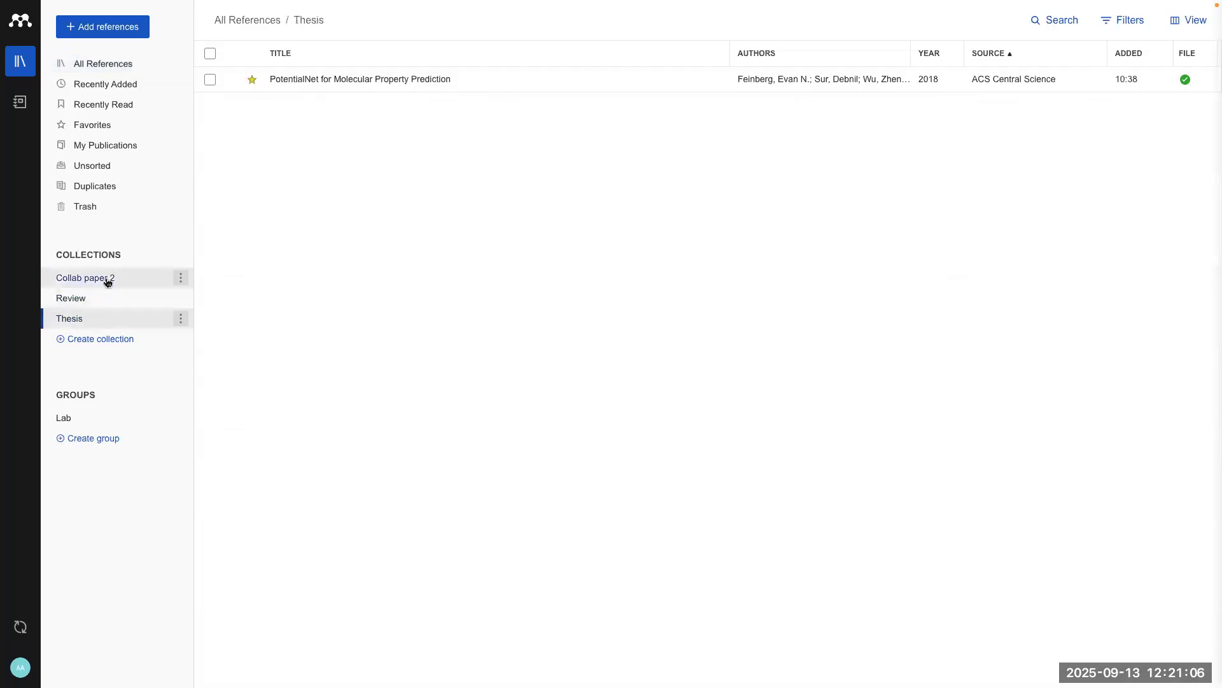
left_click(106, 300)
left_click(104, 317)
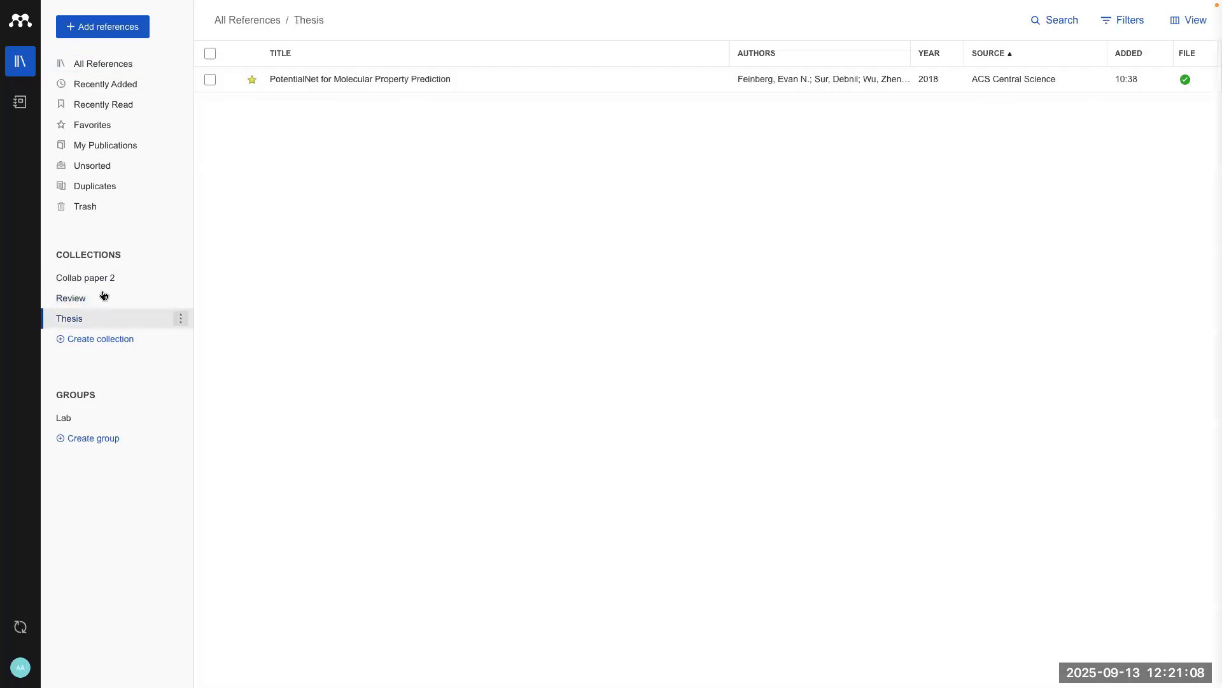
left_click(104, 280)
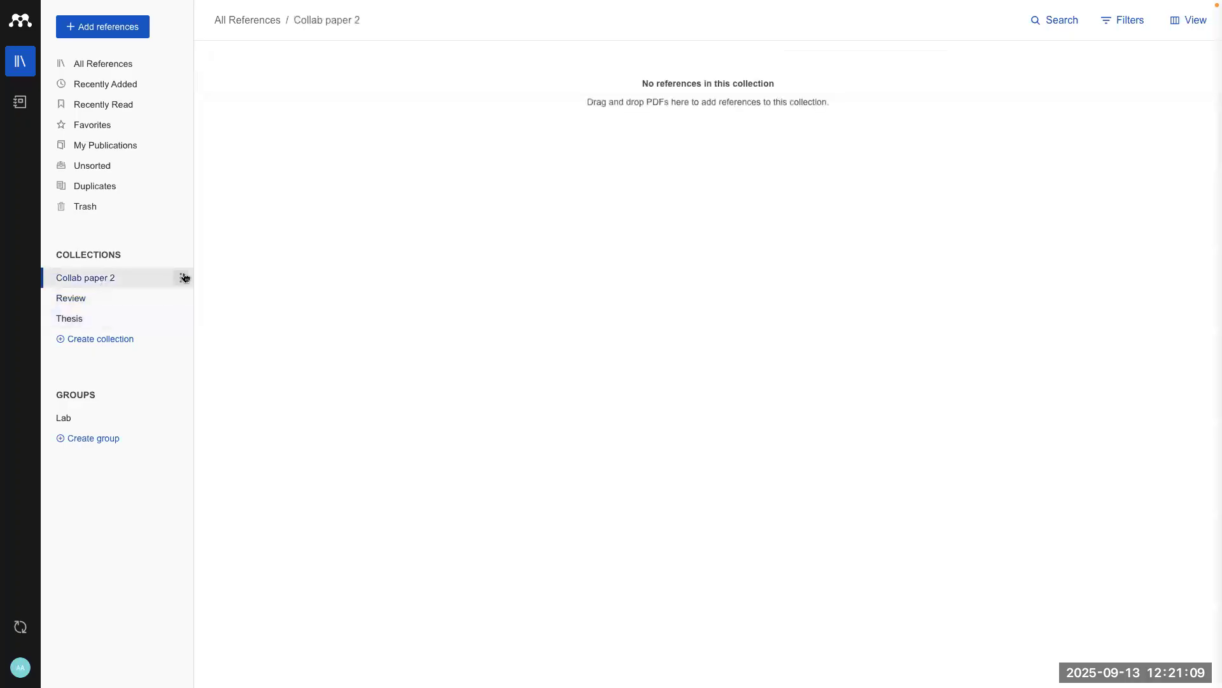
Step: Add the Ligand-Based Drug Design, CADD review and oncogene PIM kinase inhibitors references to the Collab paper 2 collection and open it
left_click(128, 65)
left_click(210, 156)
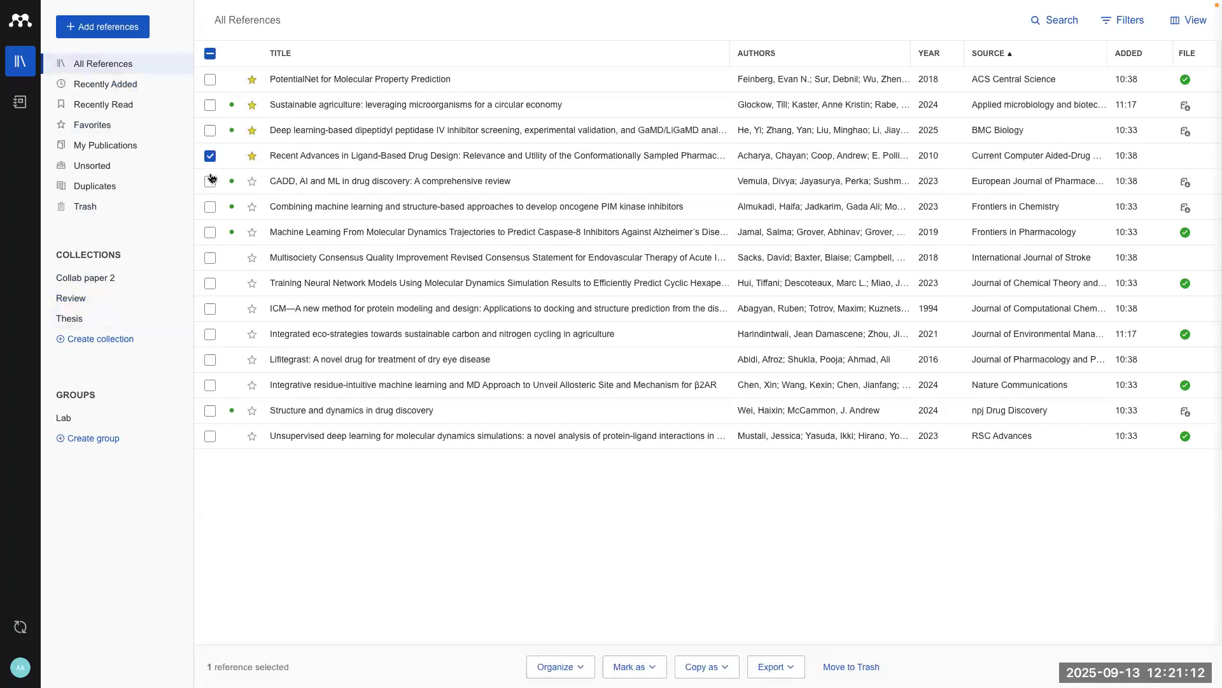
left_click(210, 181)
left_click(210, 207)
left_click_drag(341, 167, 131, 284)
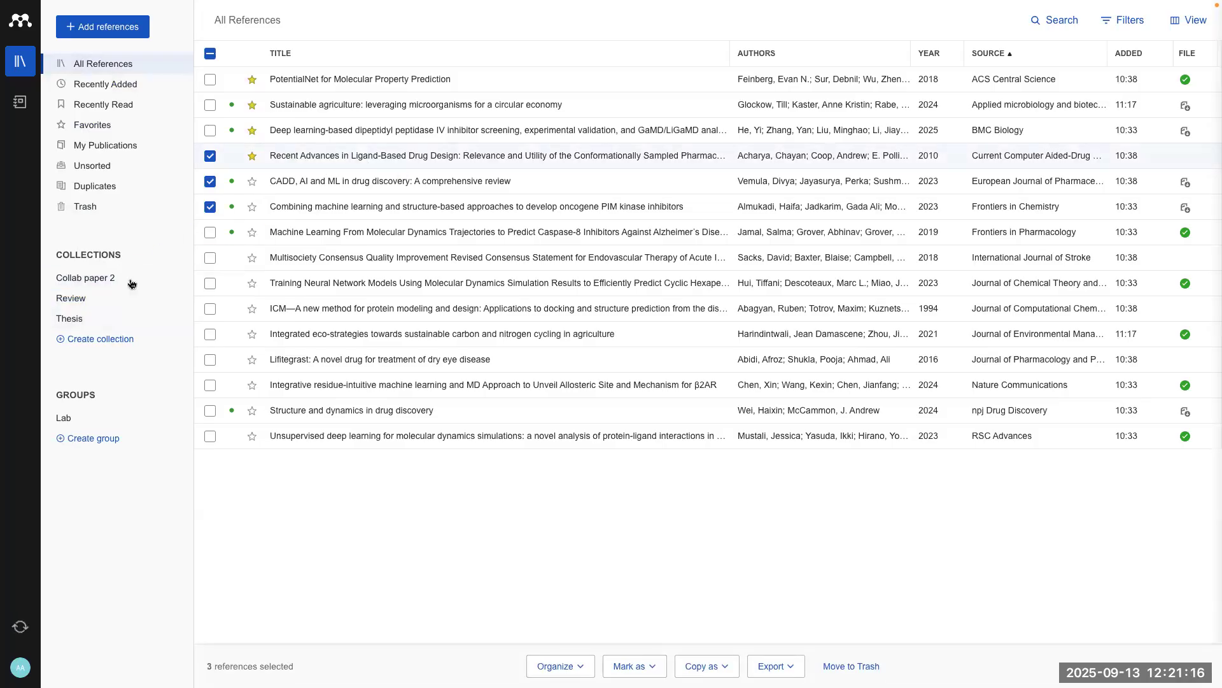
left_click(131, 284)
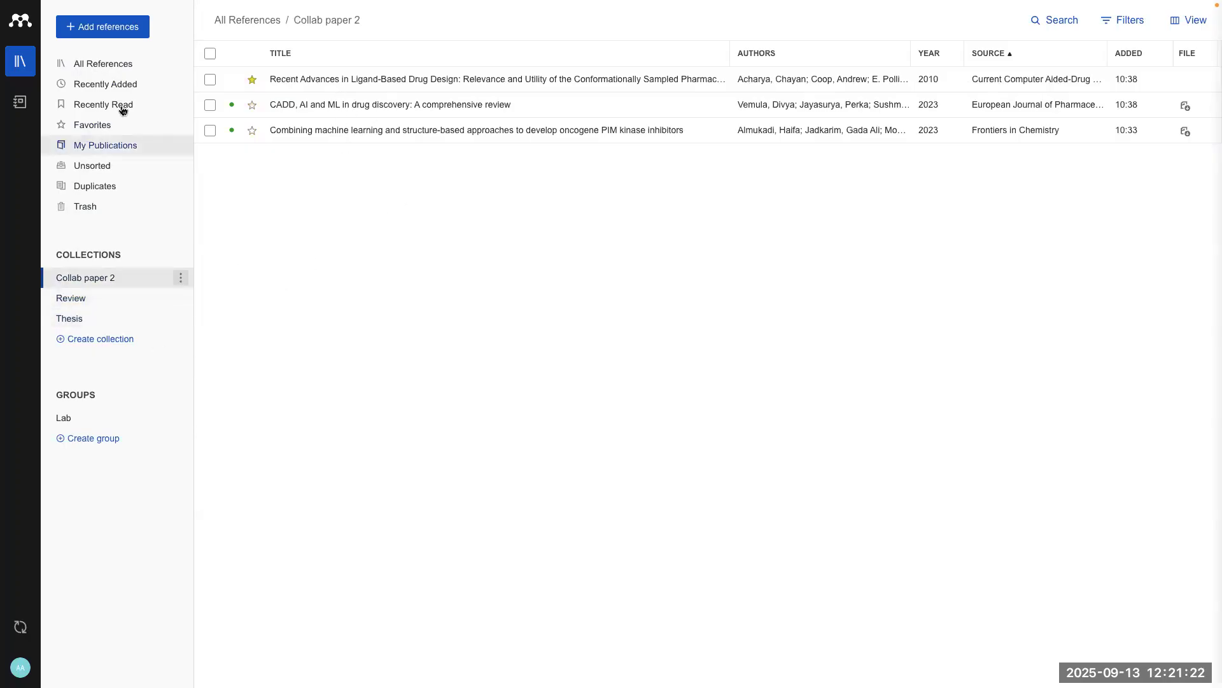
Step: Compare the full reference list with the contents of the Collab paper 2, Review and Thesis collections
left_click(113, 66)
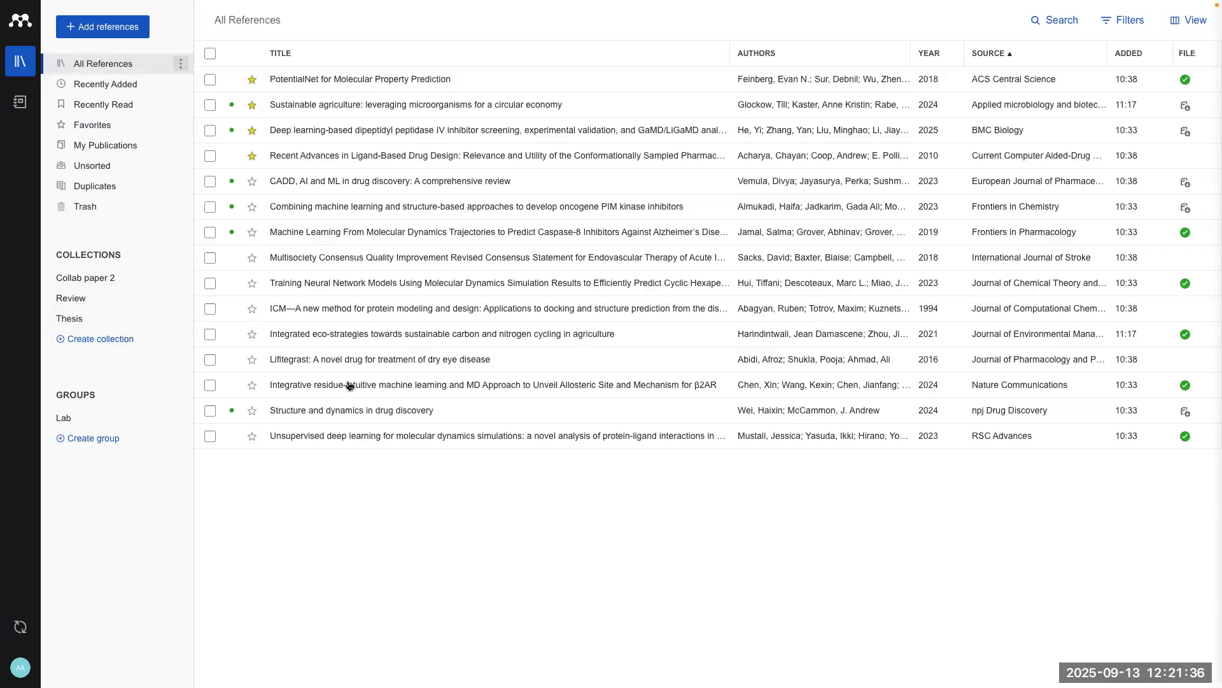
left_click(112, 281)
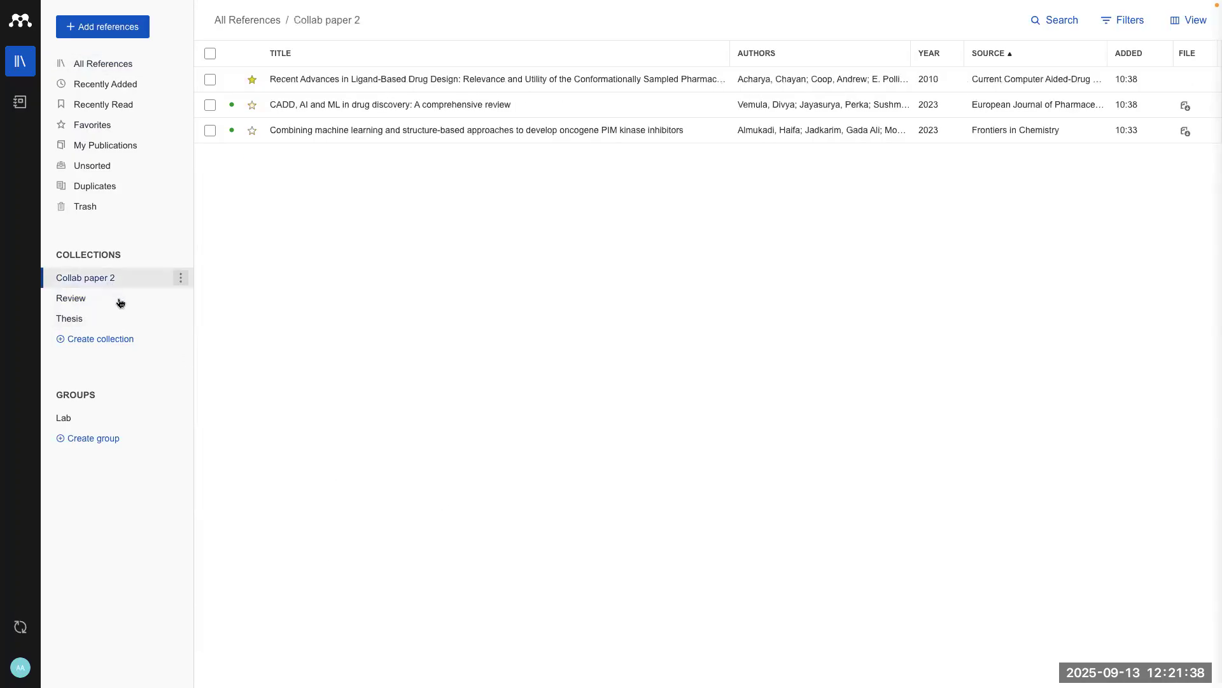
left_click(120, 302)
left_click(123, 316)
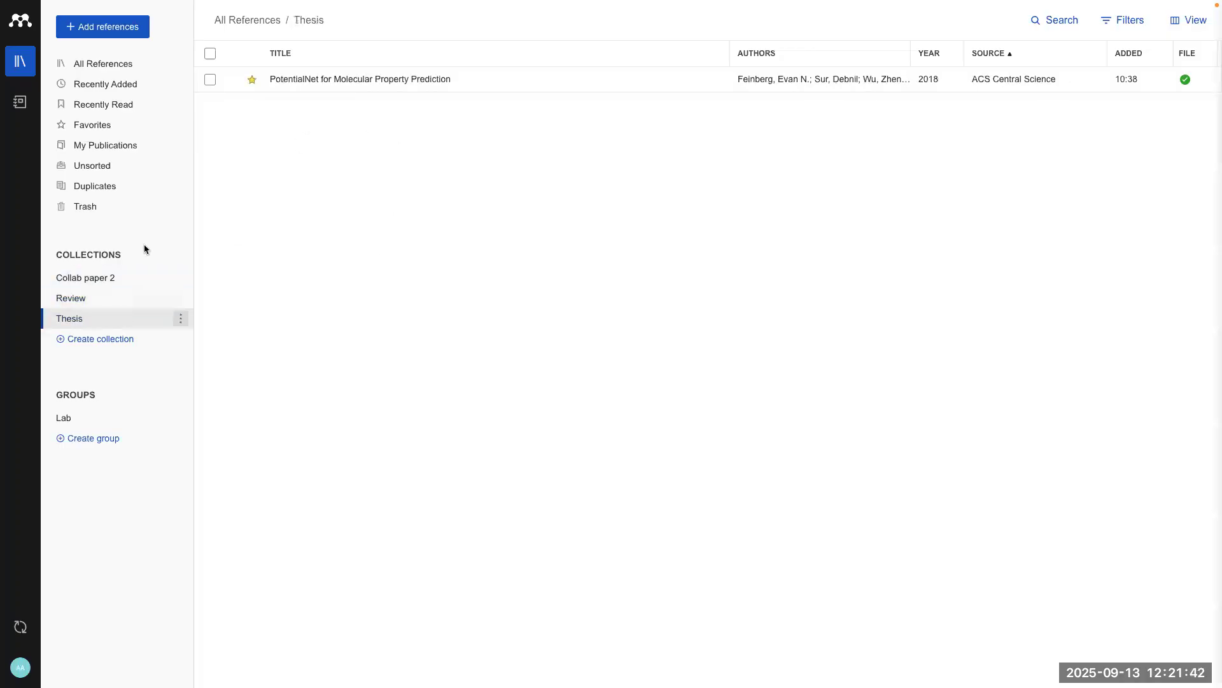
left_click(113, 275)
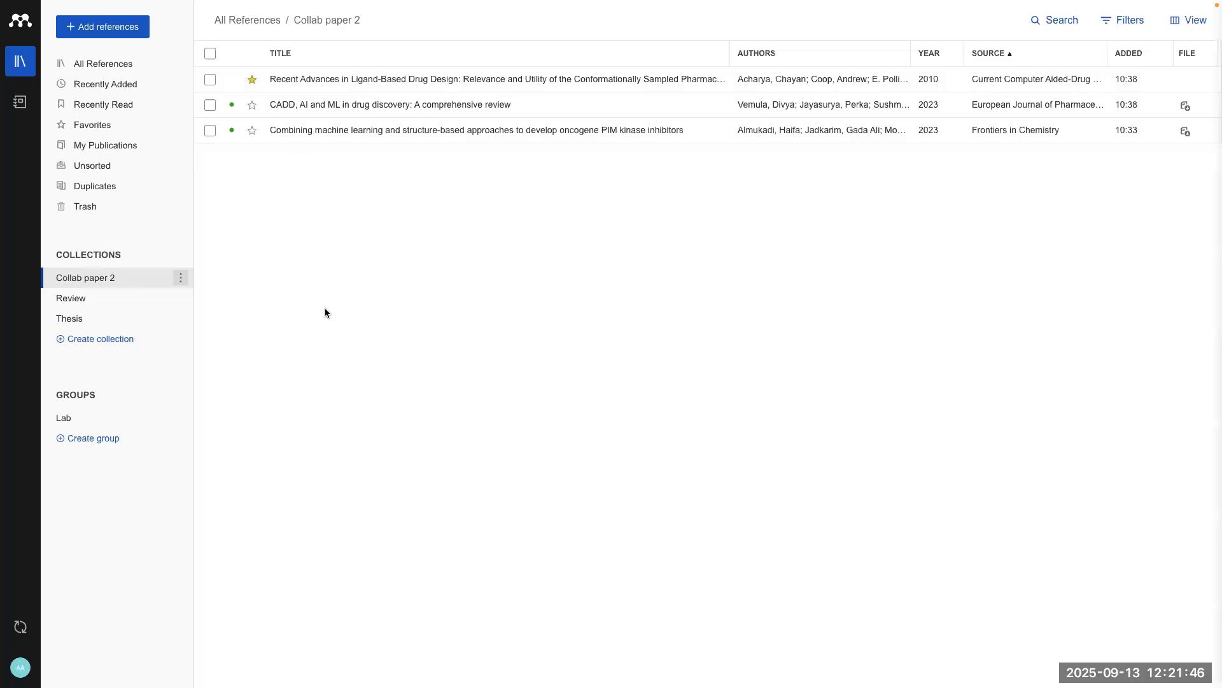
Step: View the Lab group's references and create a new group named Lab 2
left_click(107, 421)
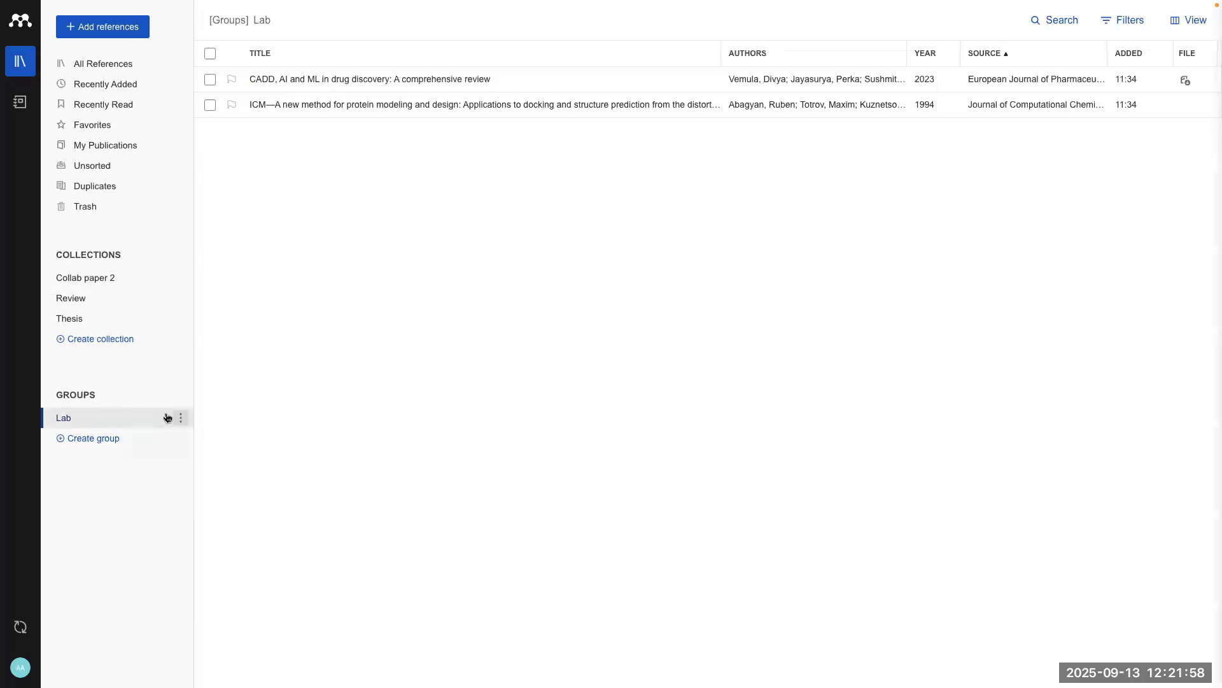
left_click(98, 440)
type("Lab 2")
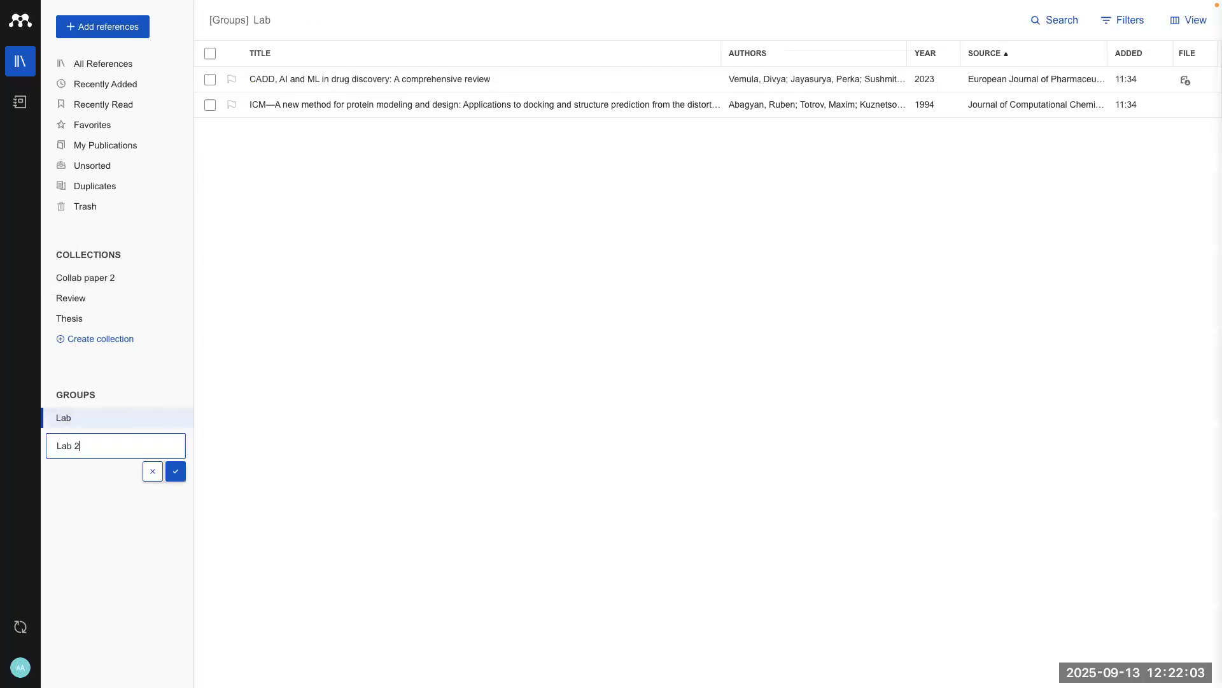
left_click(175, 471)
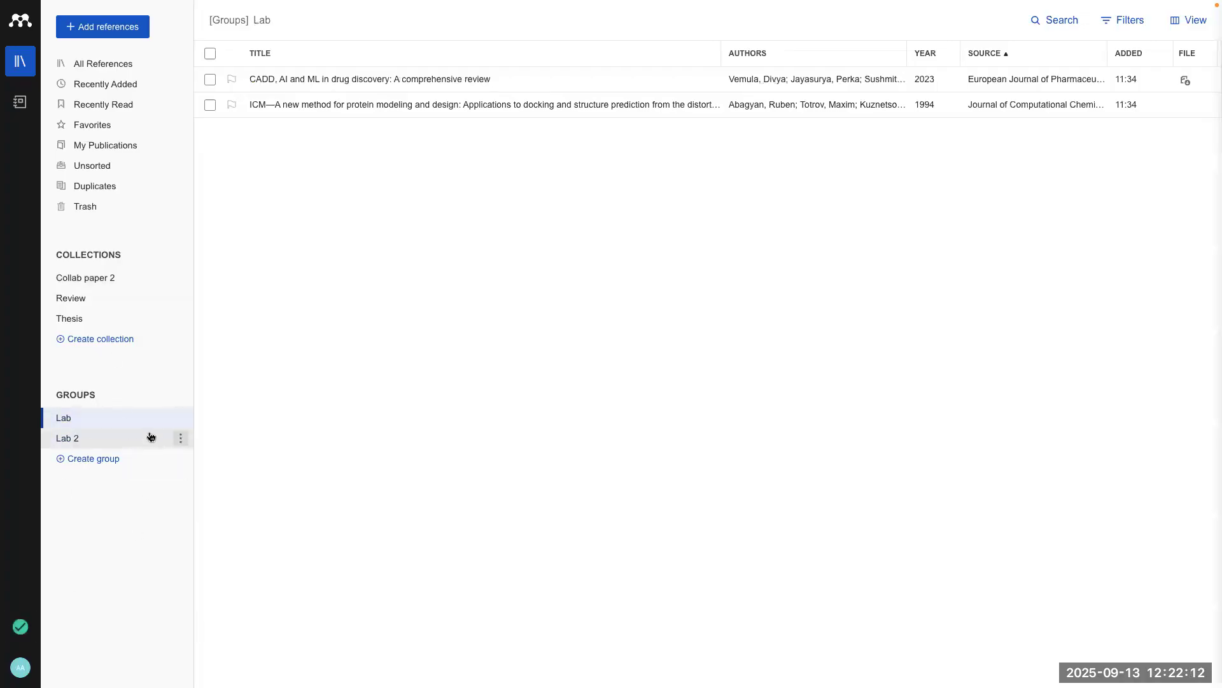
Step: Examine the actions available for the Lab group and the Review collection, and view the contents of the Lab 2 group
left_click(180, 418)
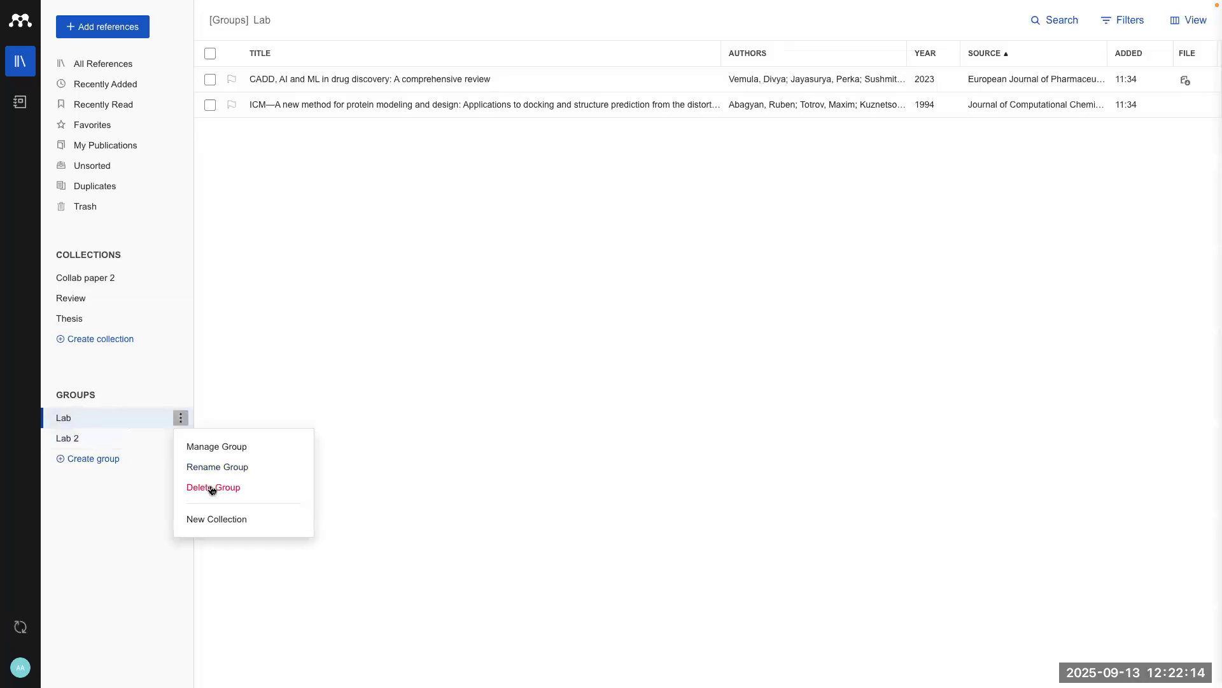
left_click(180, 298)
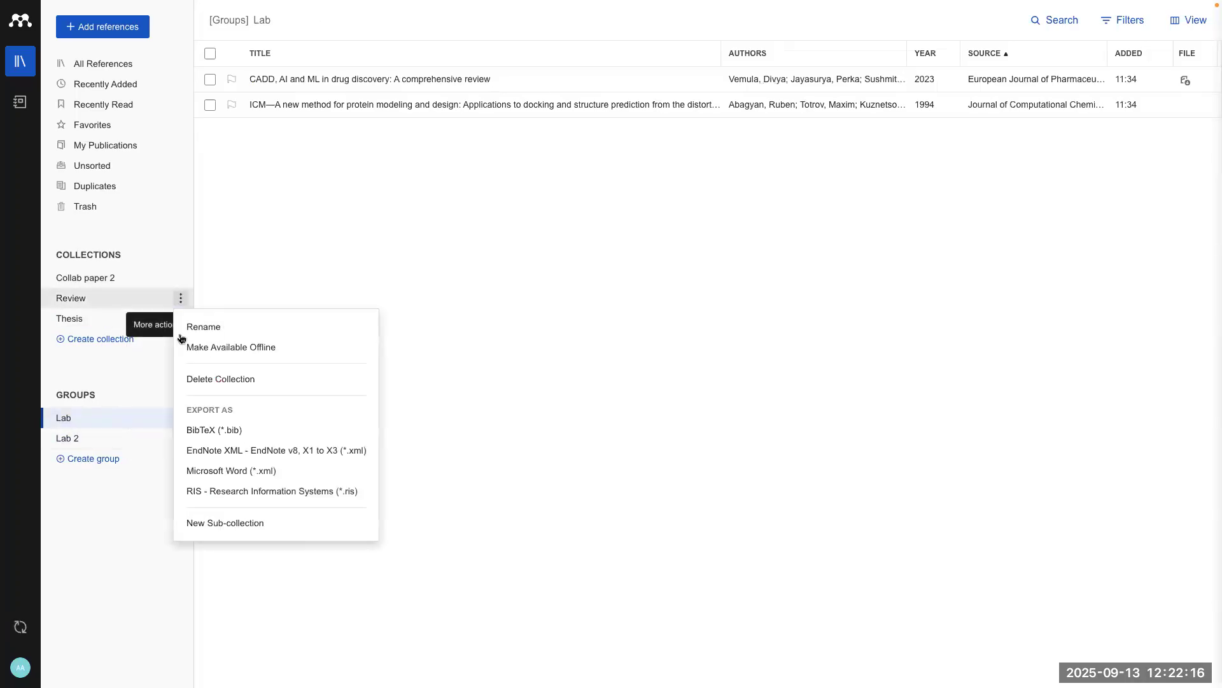
left_click(146, 522)
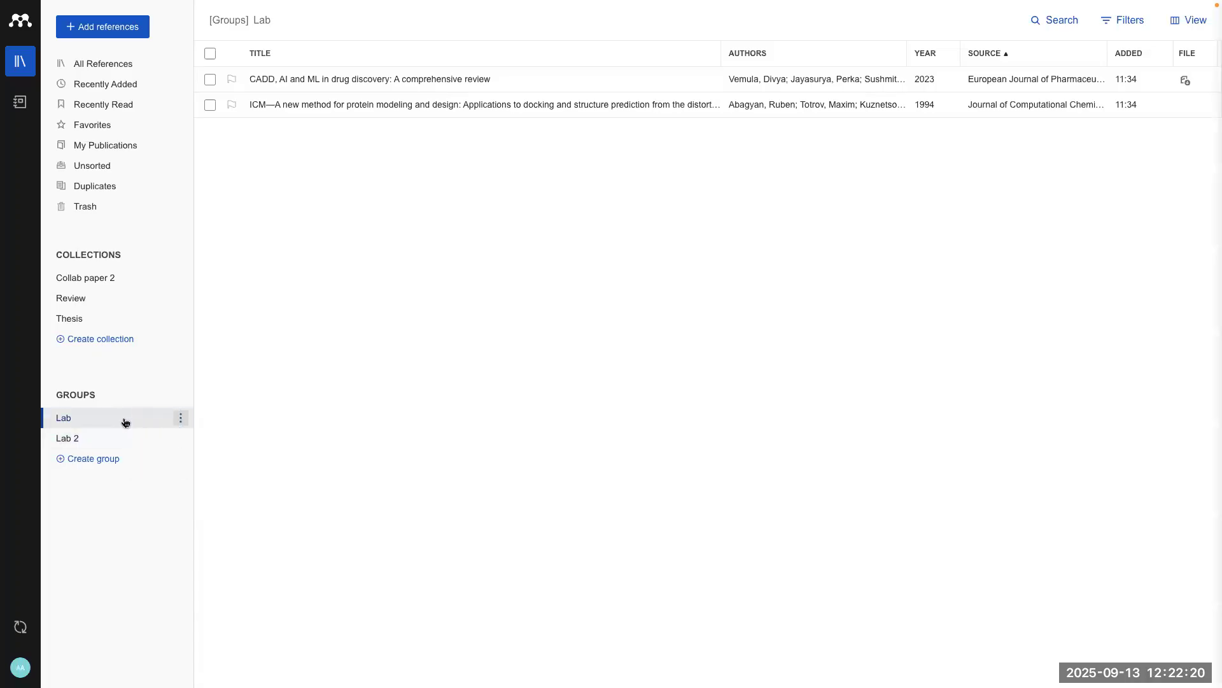
left_click(125, 438)
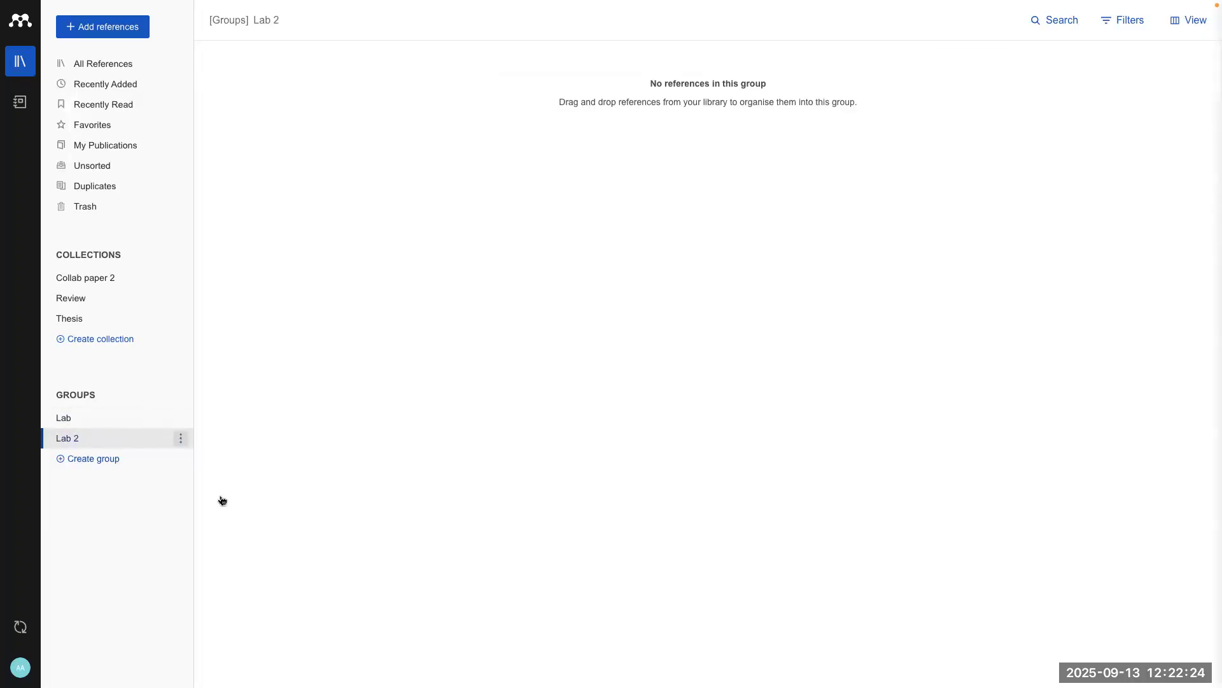
Step: Add the first ten references of the full list, from PotentialNet through ICM, to the Lab 2 group and open that group
left_click(139, 67)
left_click(210, 80)
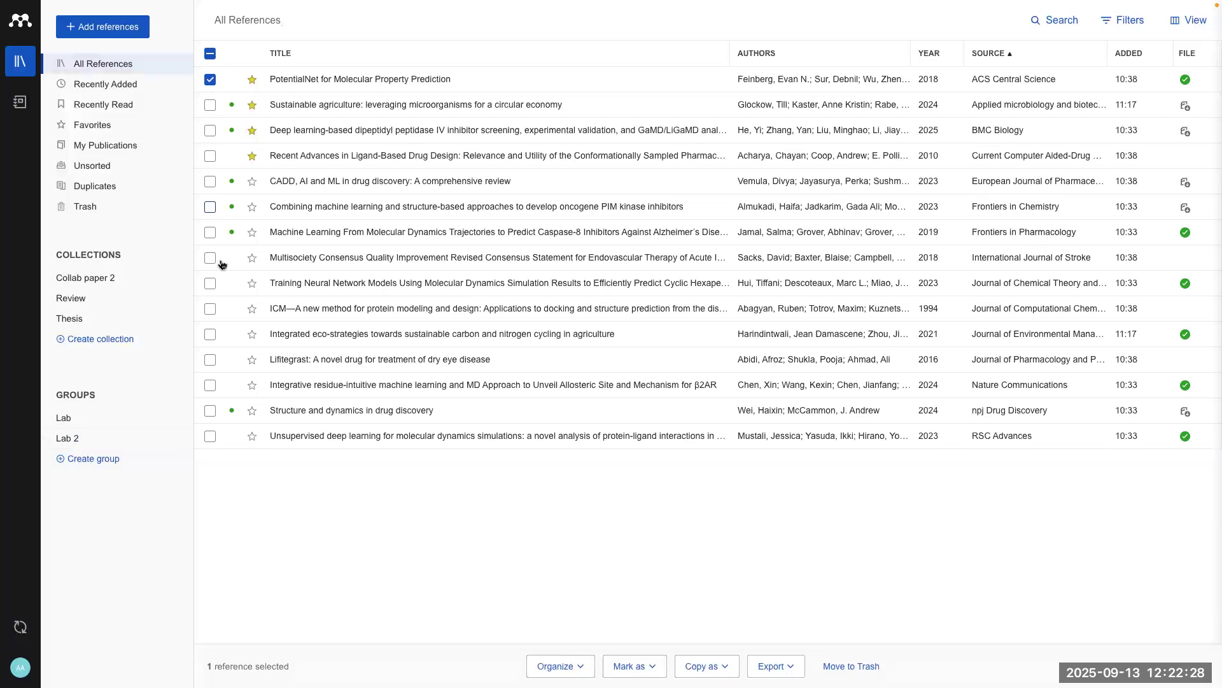
left_click(210, 309, "shift")
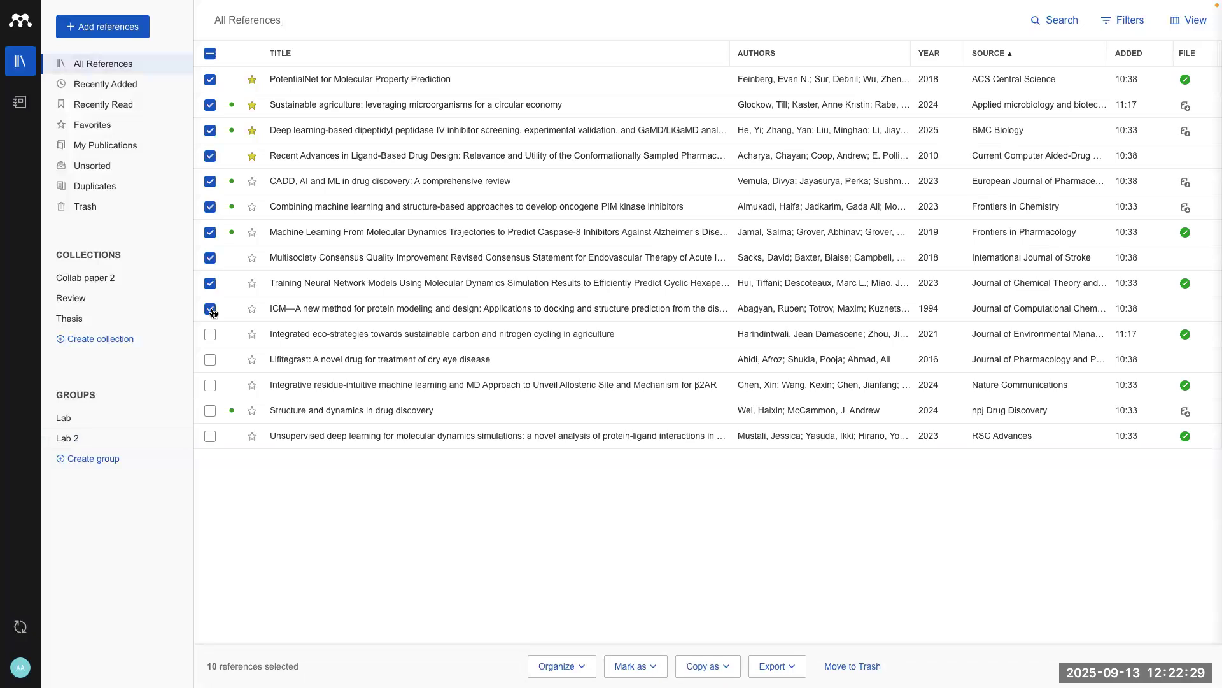
left_click(586, 666)
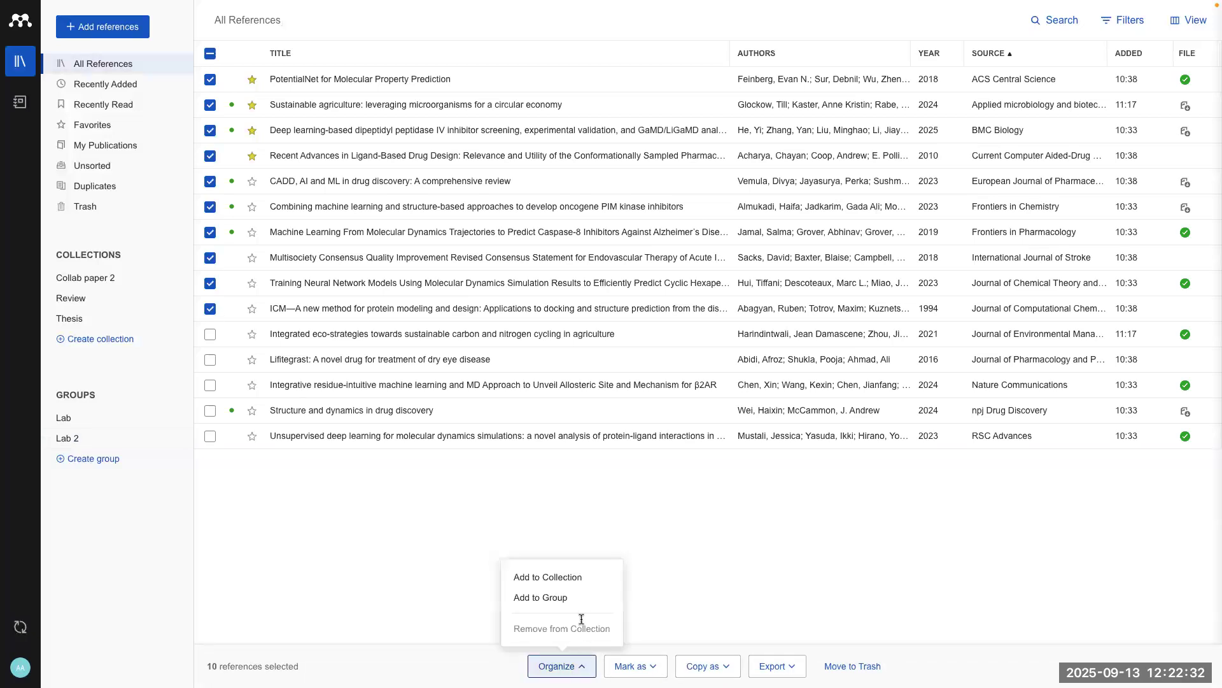
left_click(556, 598)
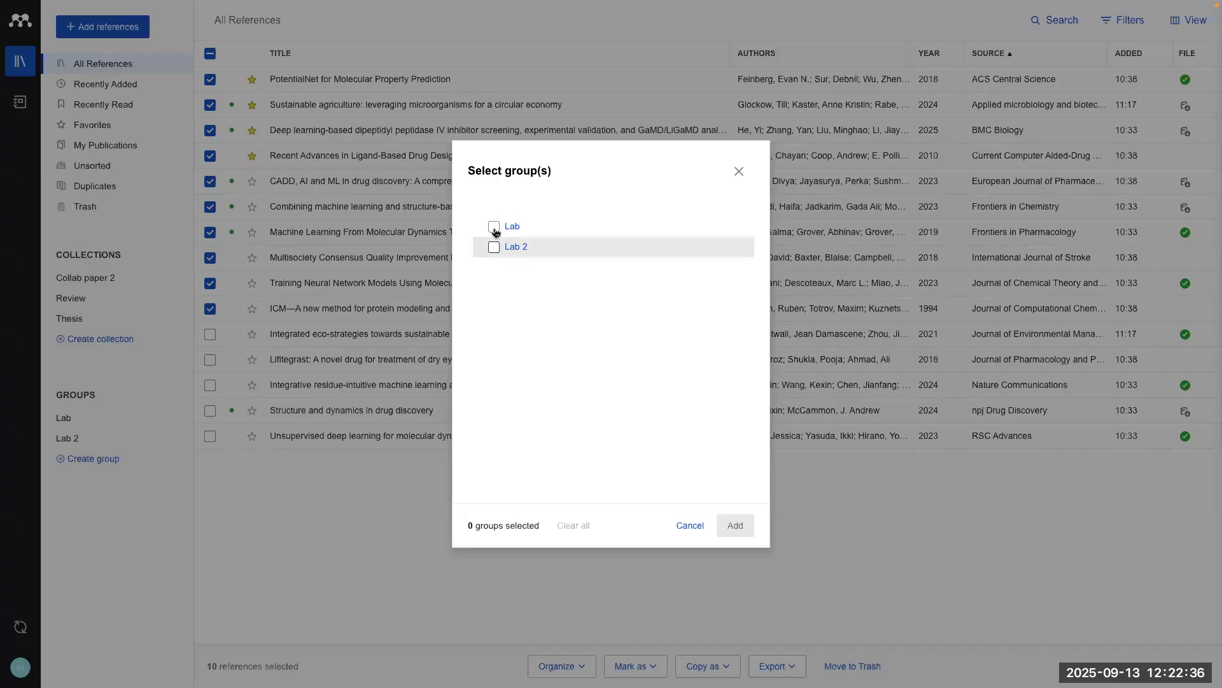
left_click(494, 228)
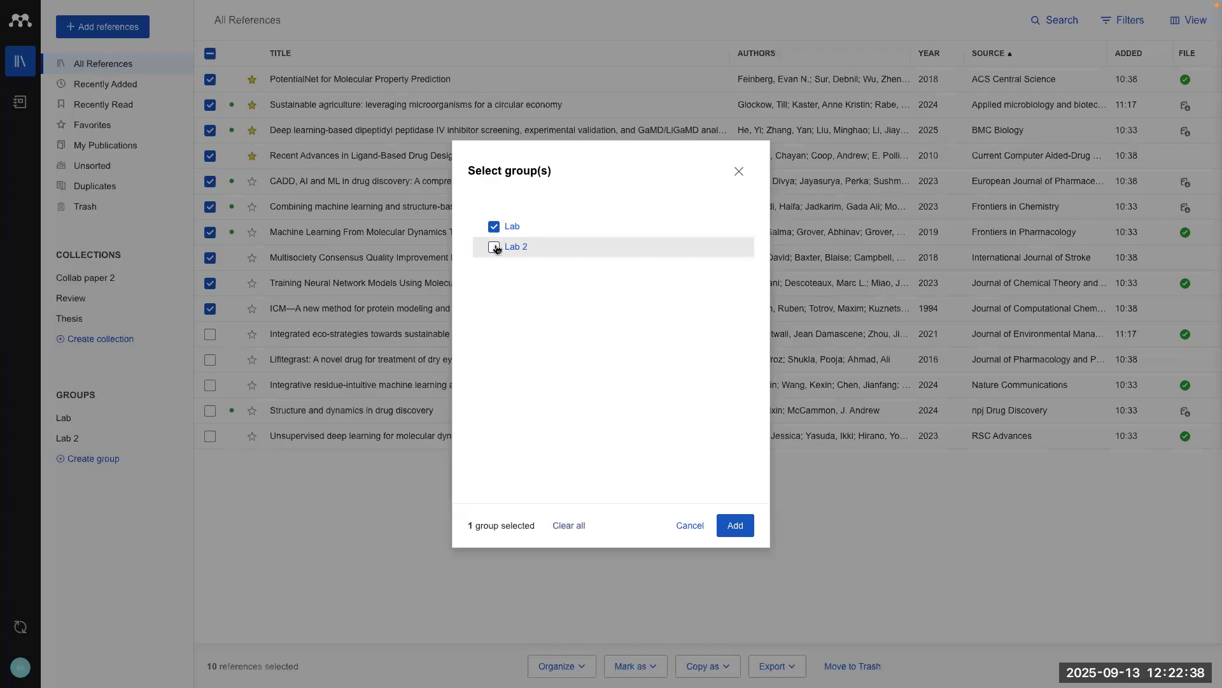
left_click(494, 247)
left_click(494, 228)
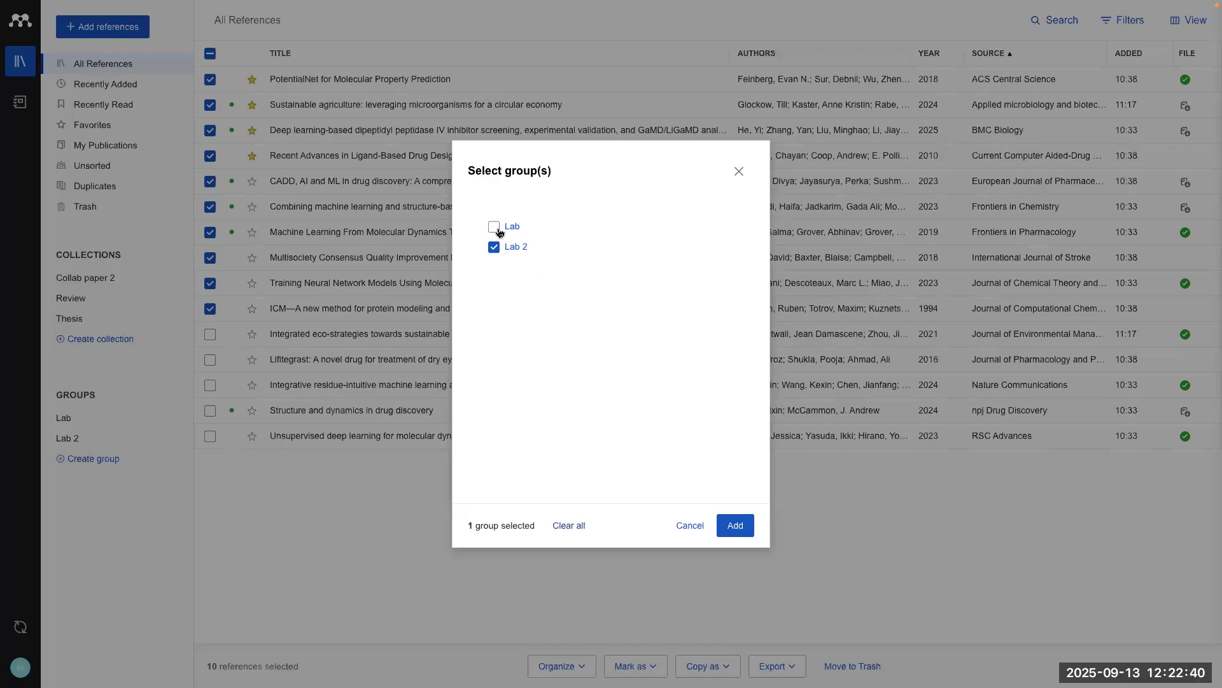
left_click(736, 525)
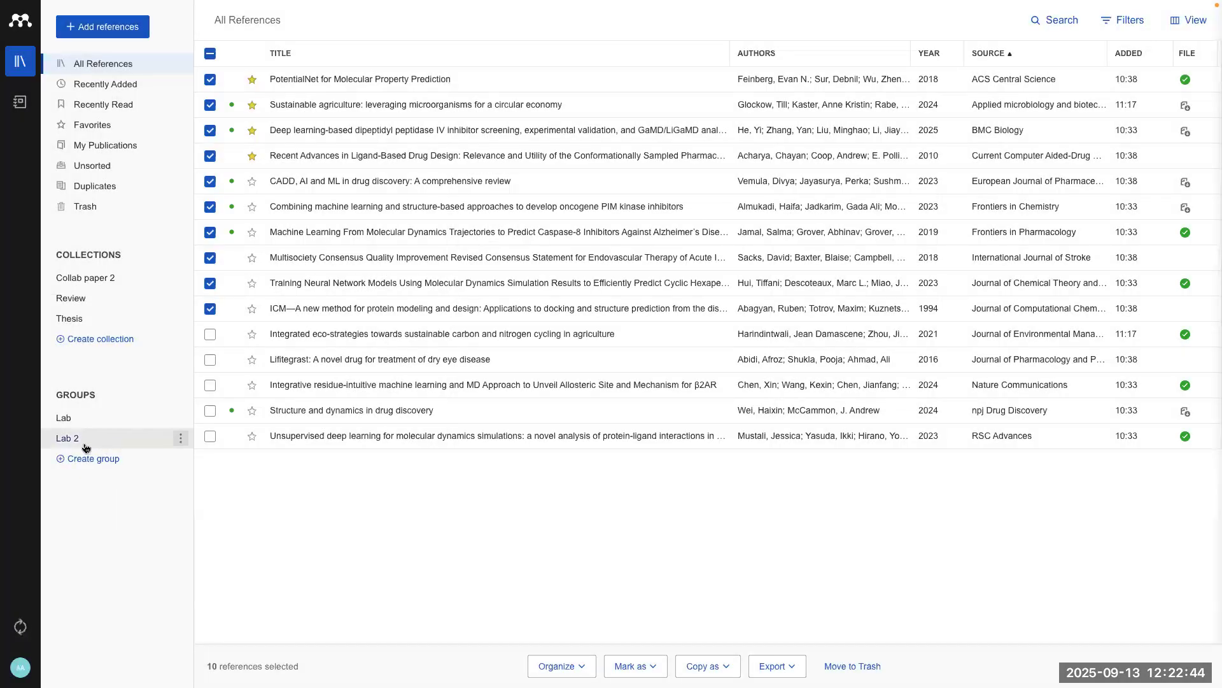
left_click(107, 440)
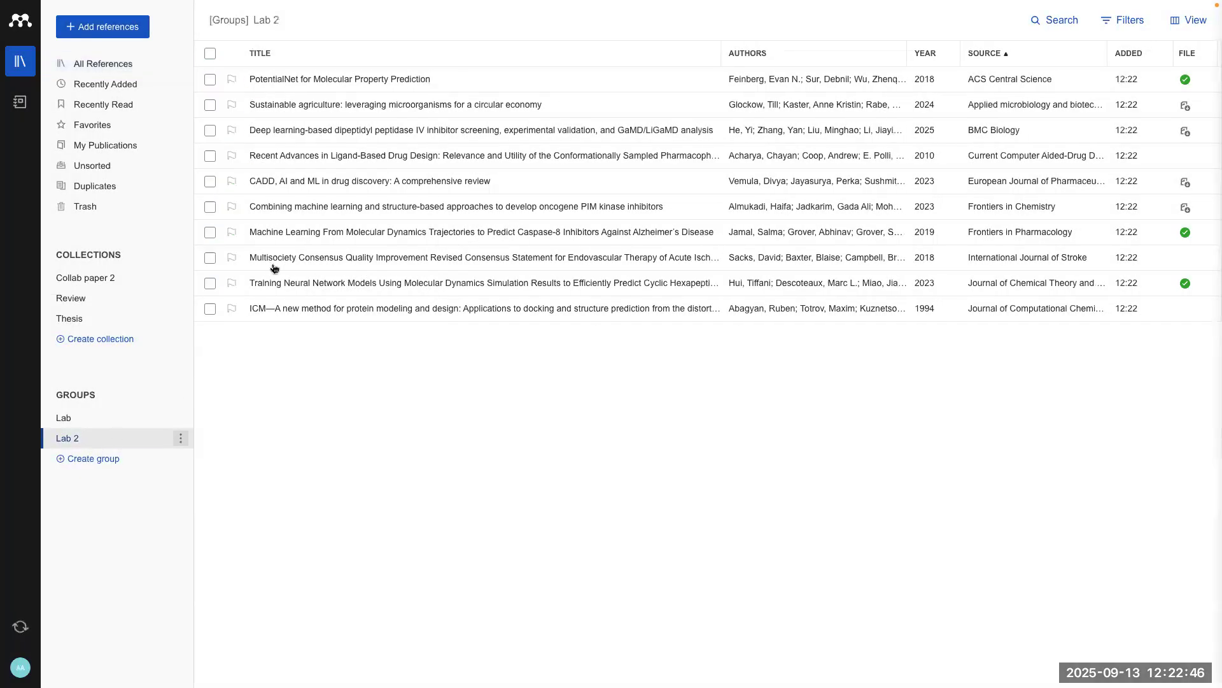
Step: Examine the Lab 2 group's management page and its member invitation form, leaving without inviting anyone
left_click(181, 438)
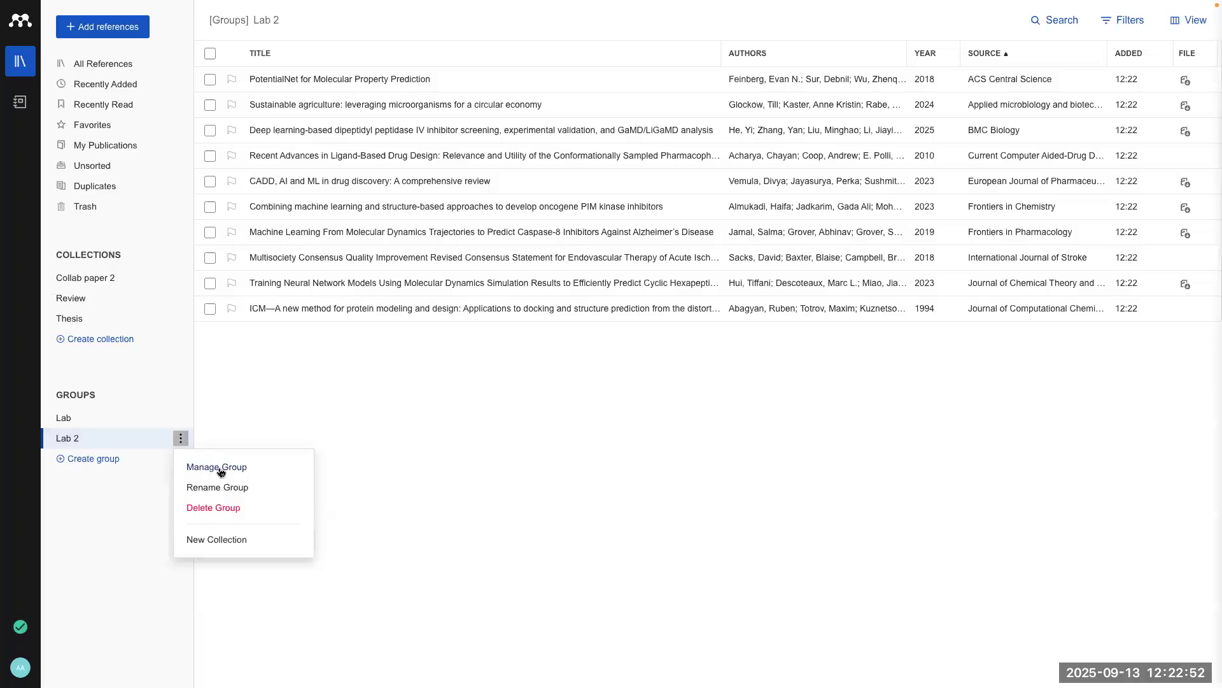
left_click(219, 469)
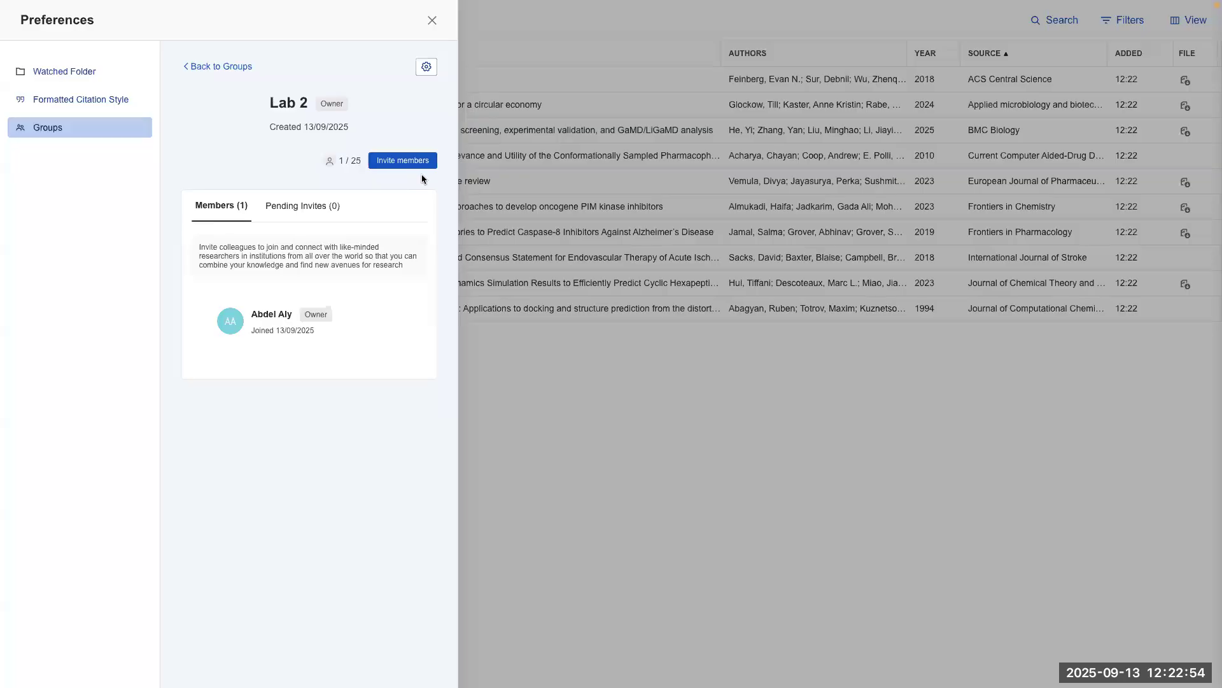
left_click(393, 164)
left_click(403, 163)
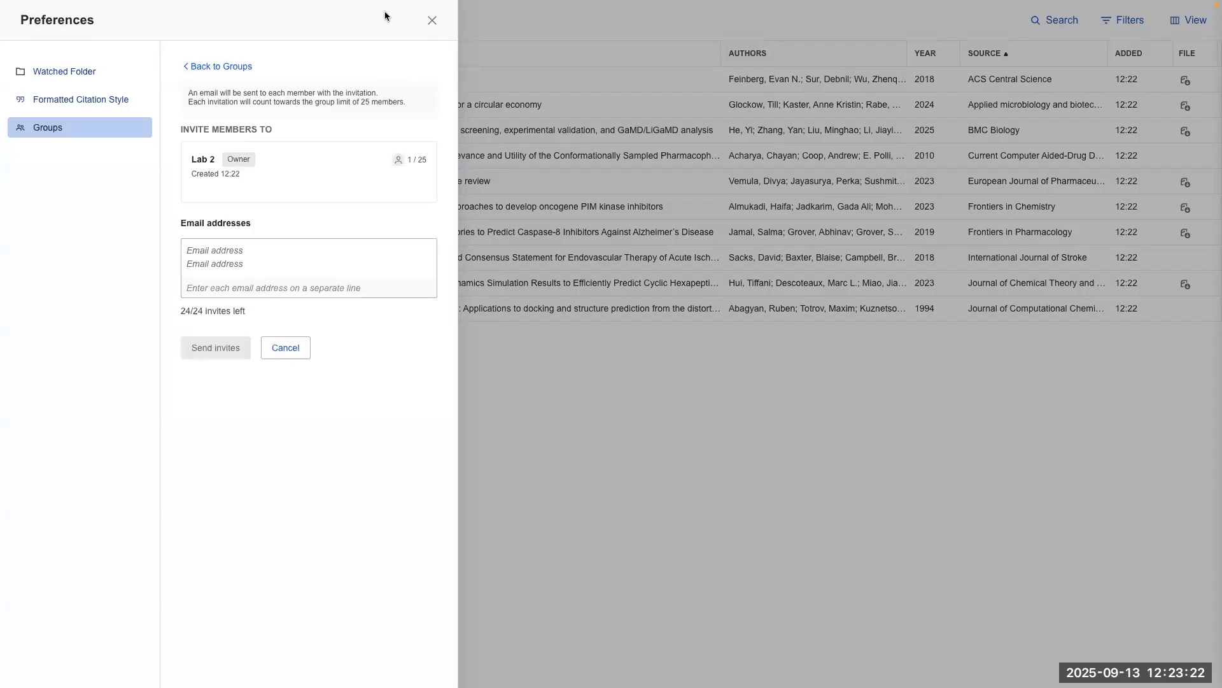
left_click(432, 21)
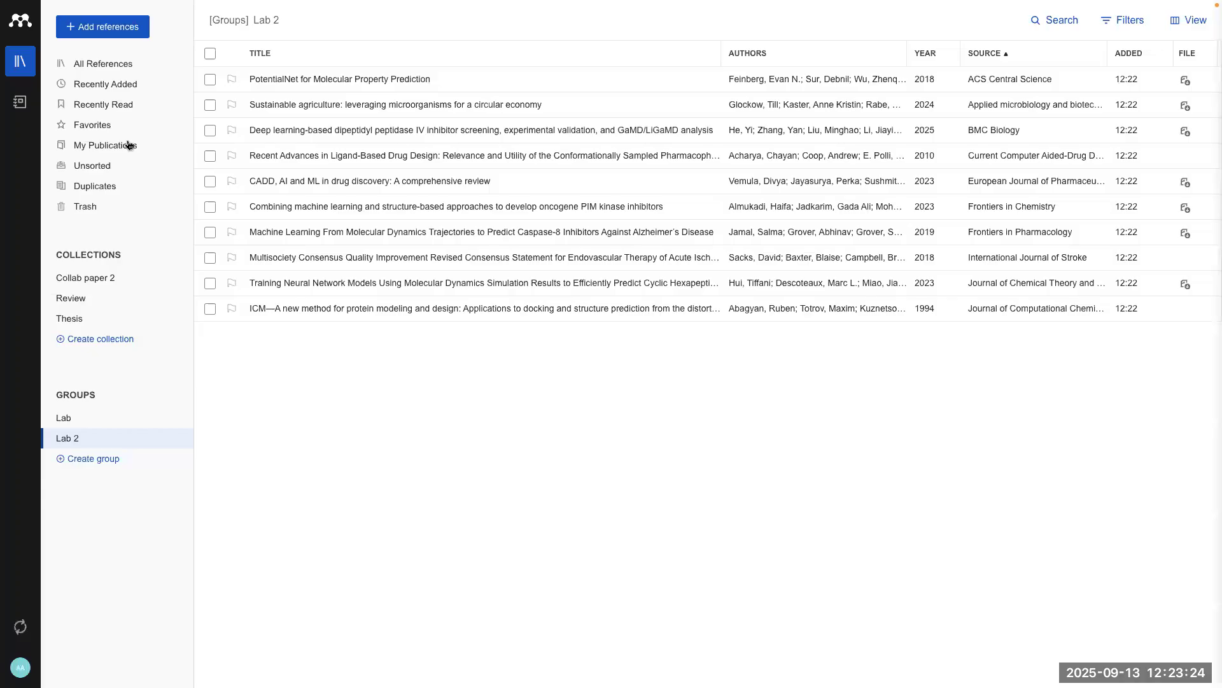
Step: Select the sustainable agriculture, dipeptidyl peptidase IV, Ligand-Based Drug Design and CADD references in the full list and examine their organize, mark, copy and export options
left_click(111, 70)
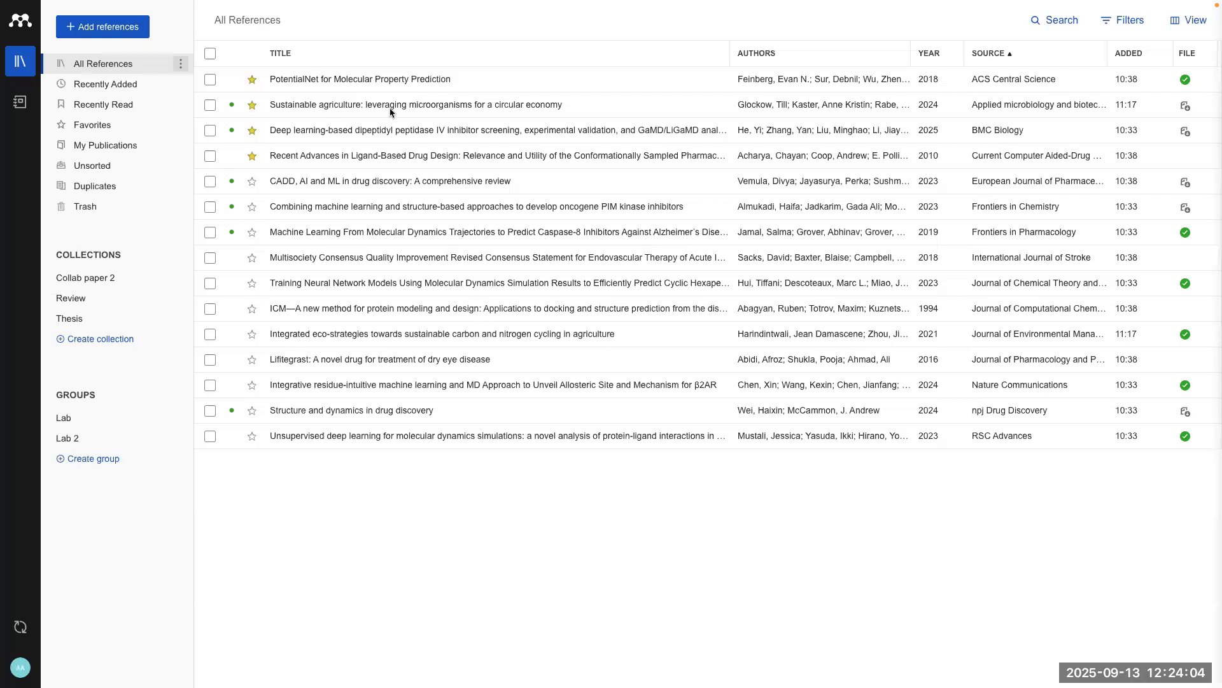
left_click(210, 107)
left_click(210, 131)
left_click(210, 159)
left_click(211, 183)
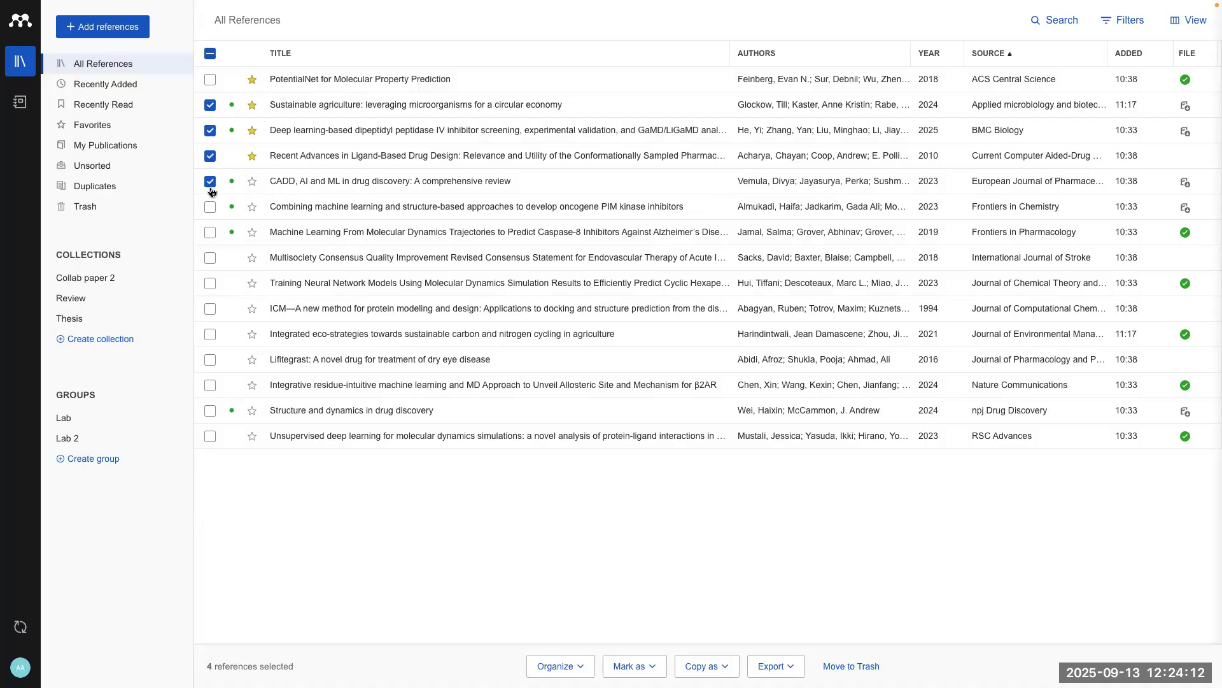
left_click(573, 666)
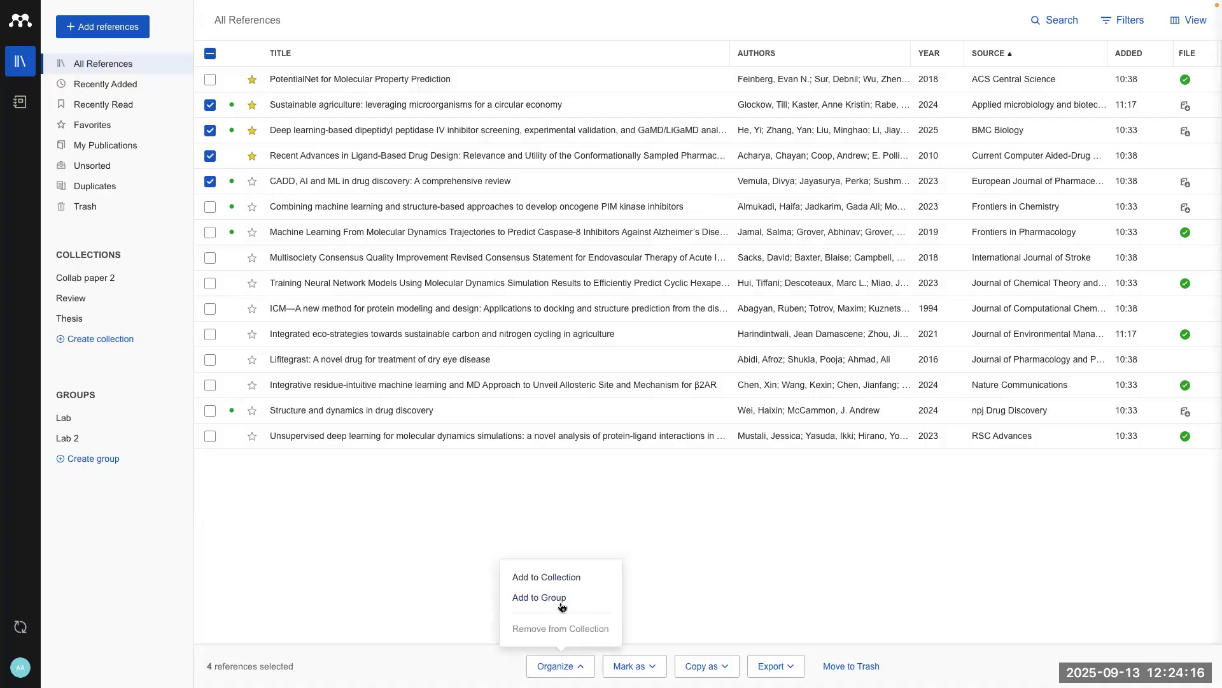
left_click(634, 666)
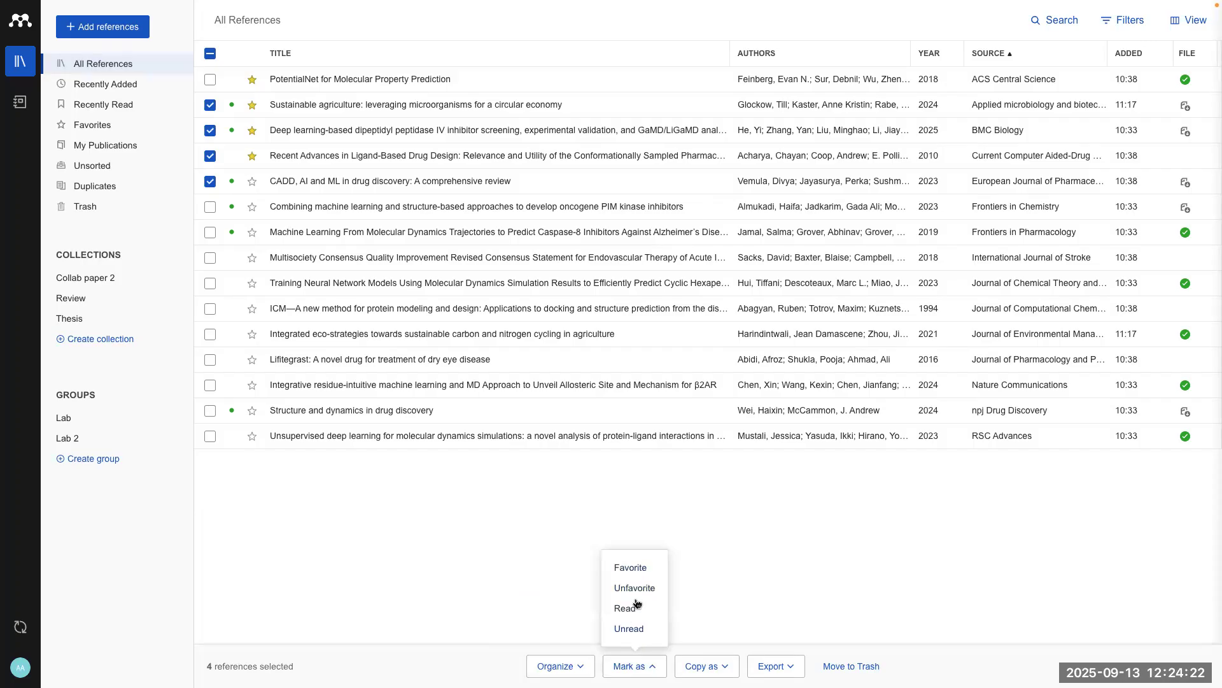
left_click(730, 665)
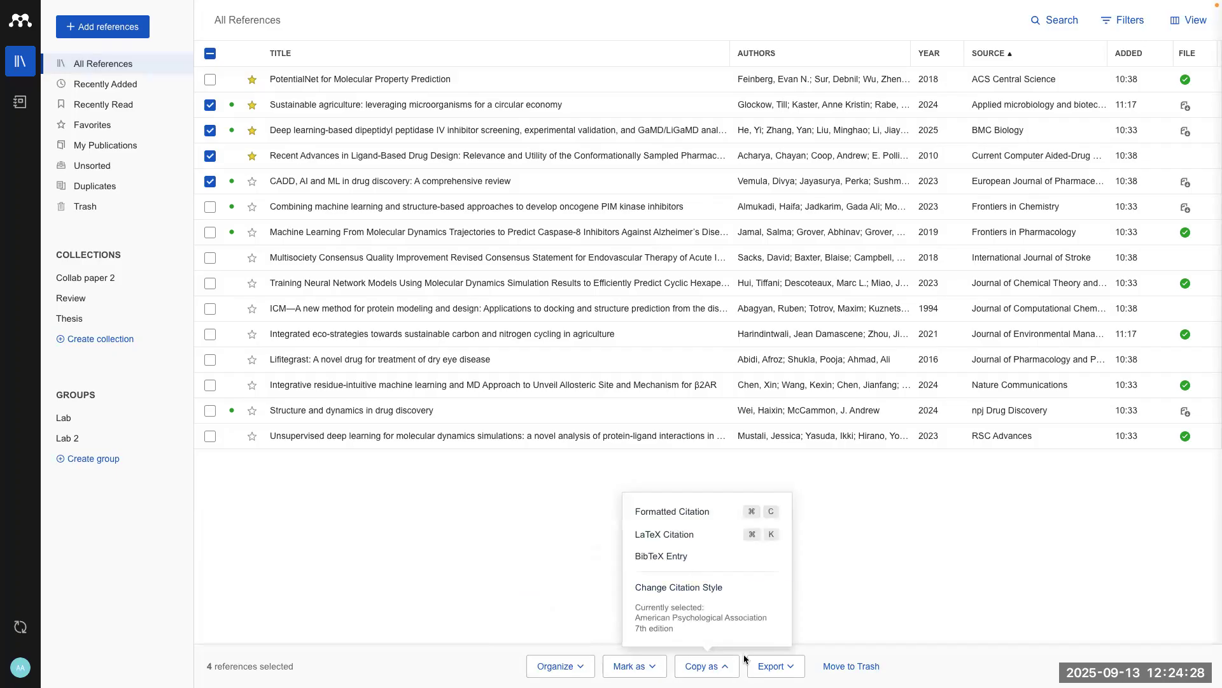
left_click(707, 666)
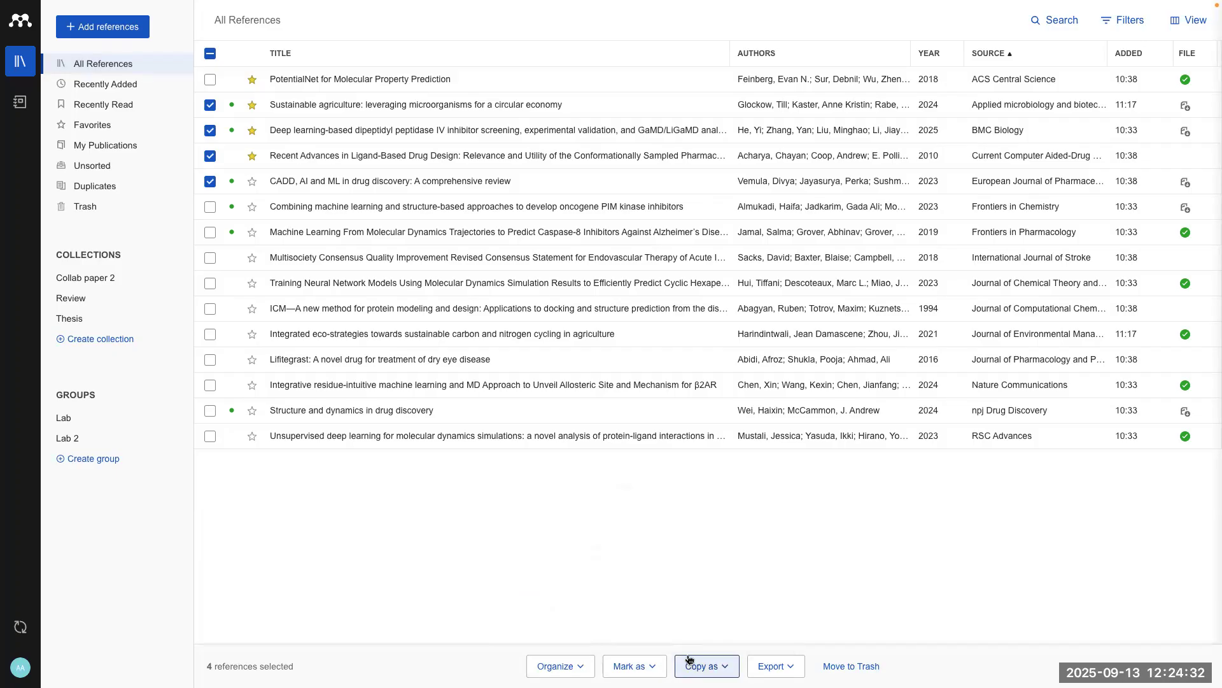
left_click(783, 670)
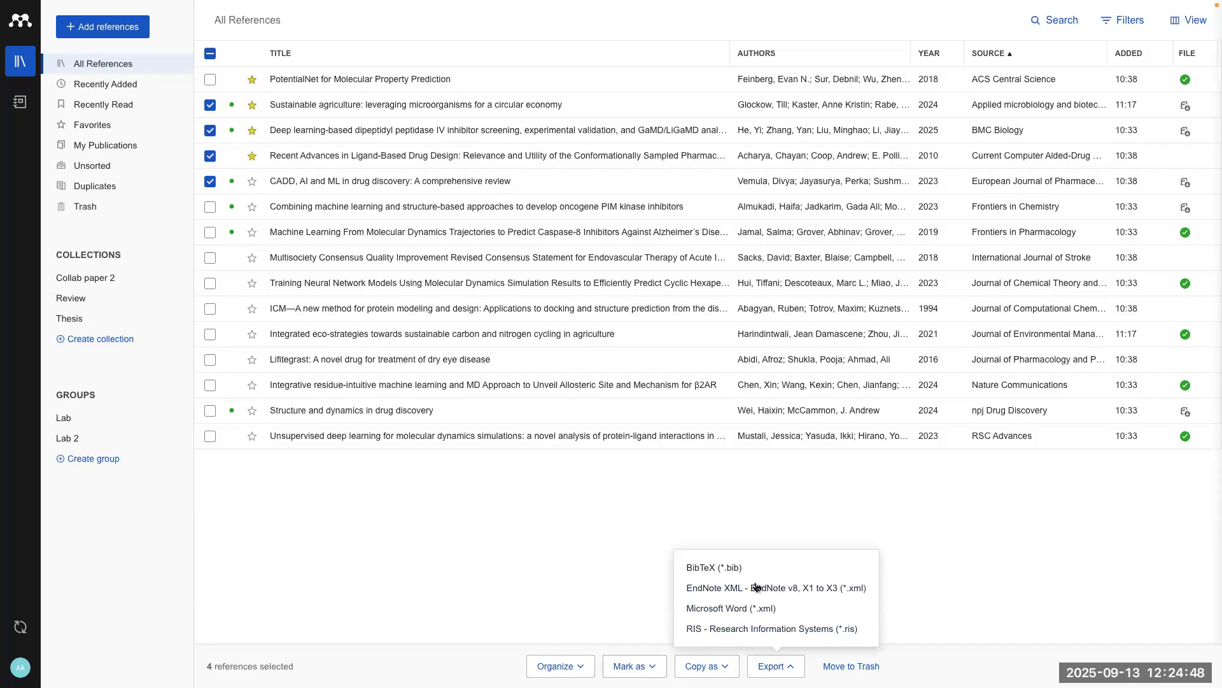
left_click(748, 493)
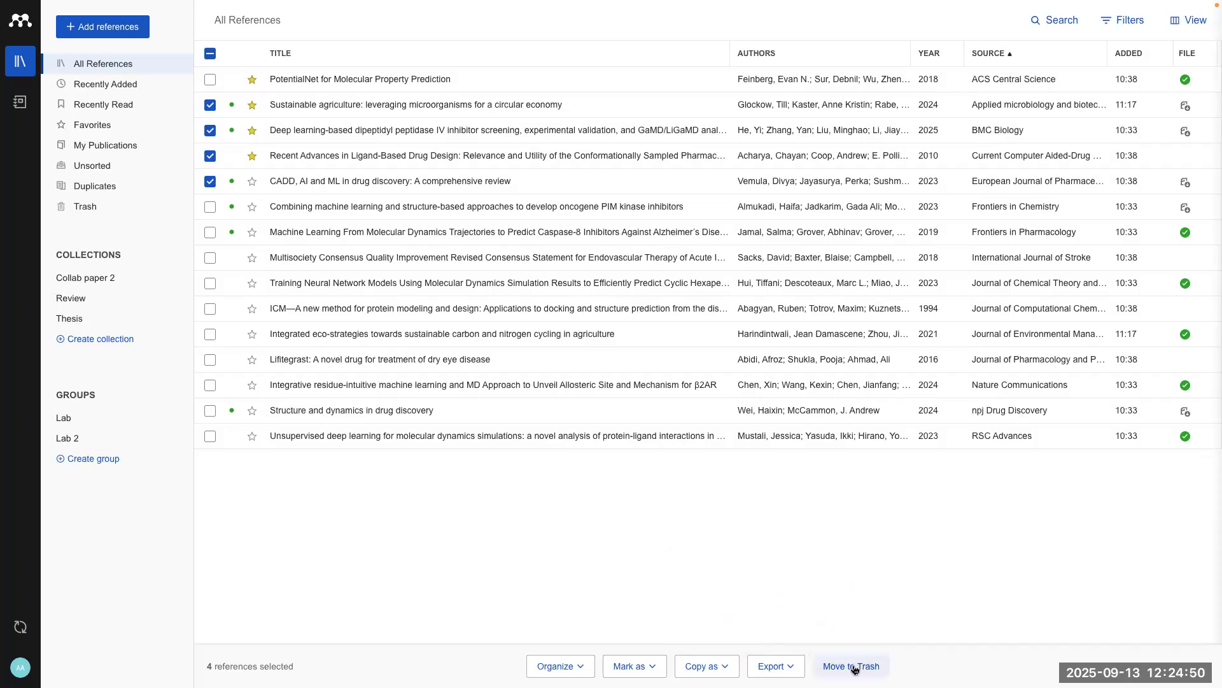
Step: Deselect the four selected references in the full list
left_click(211, 106)
left_click(210, 131)
left_click(211, 156)
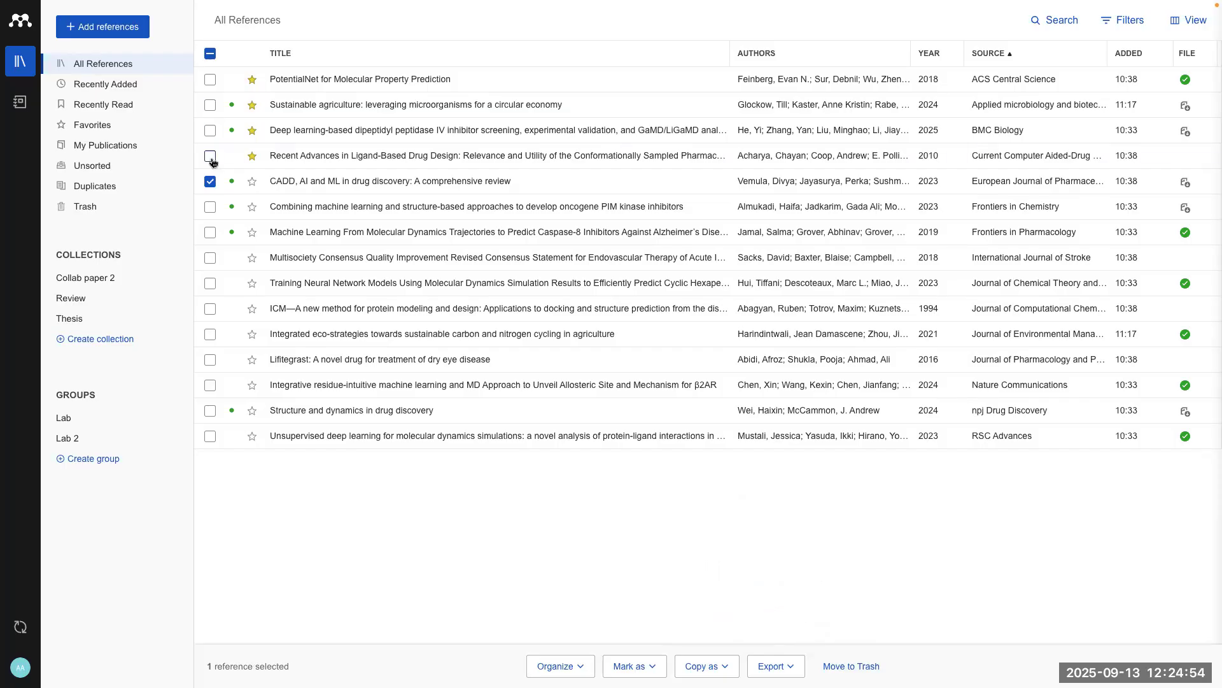
left_click(211, 183)
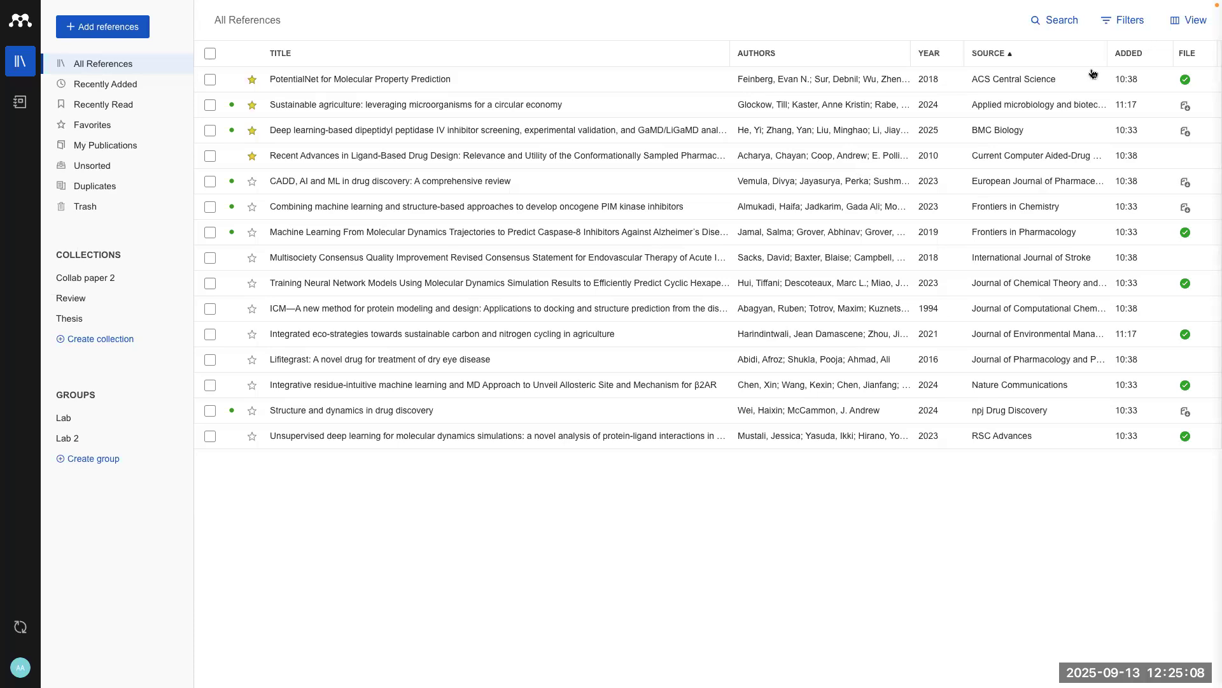
Step: Widen the Source column and narrow the Authors and Title columns of the reference list
left_click_drag(1107, 58, 1163, 55)
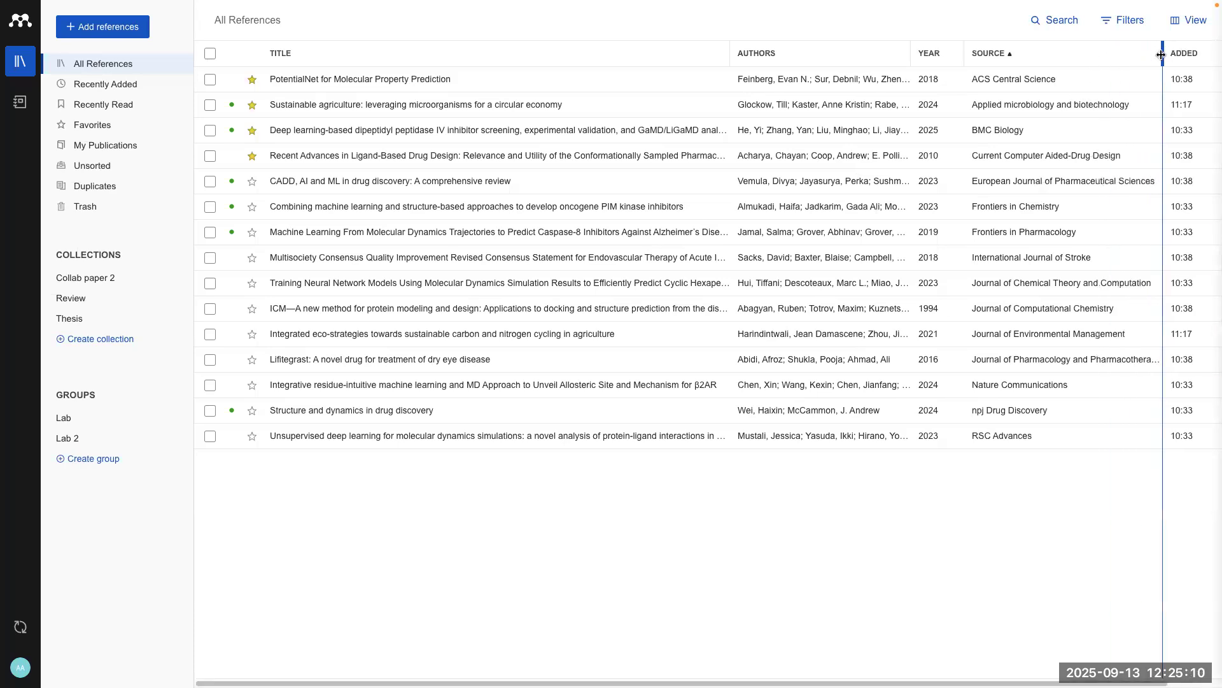
left_click_drag(911, 54, 448, 64)
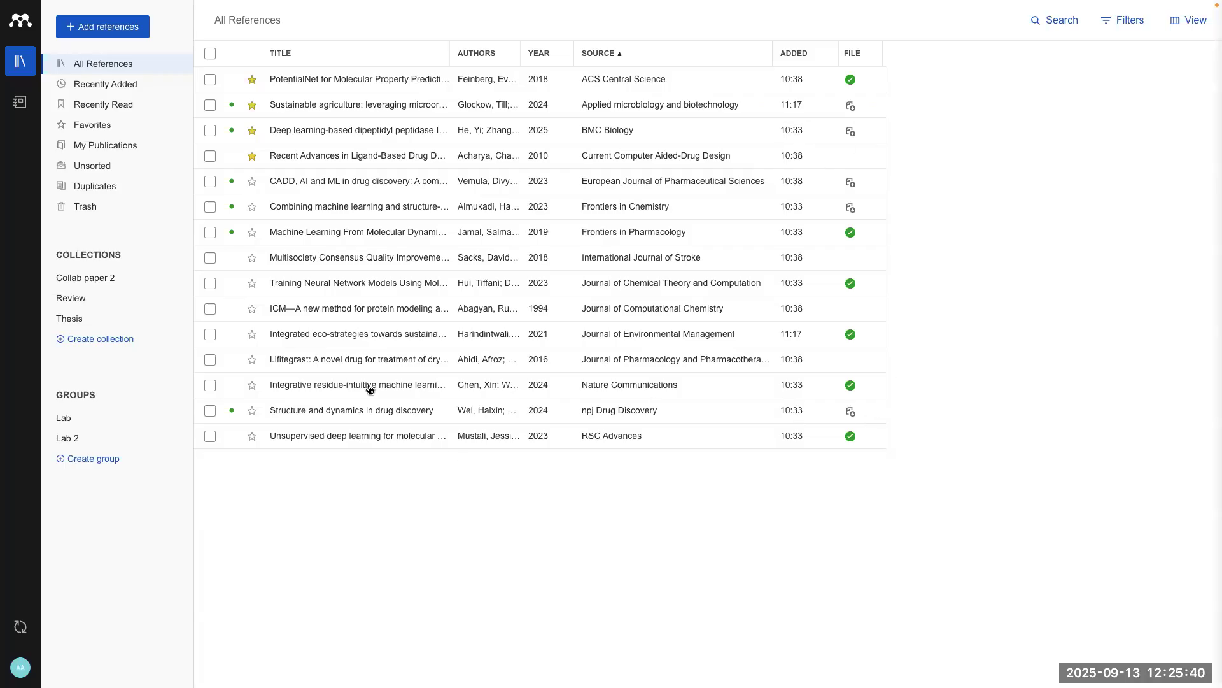
left_click(367, 363)
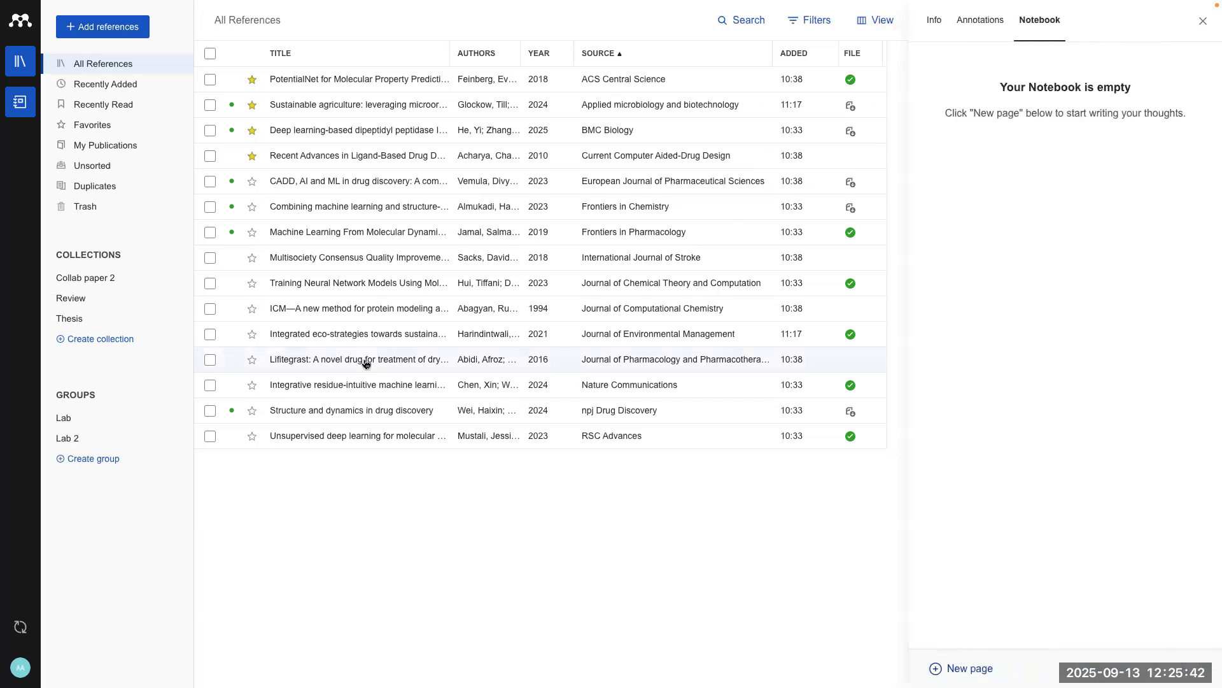
left_click(1202, 23)
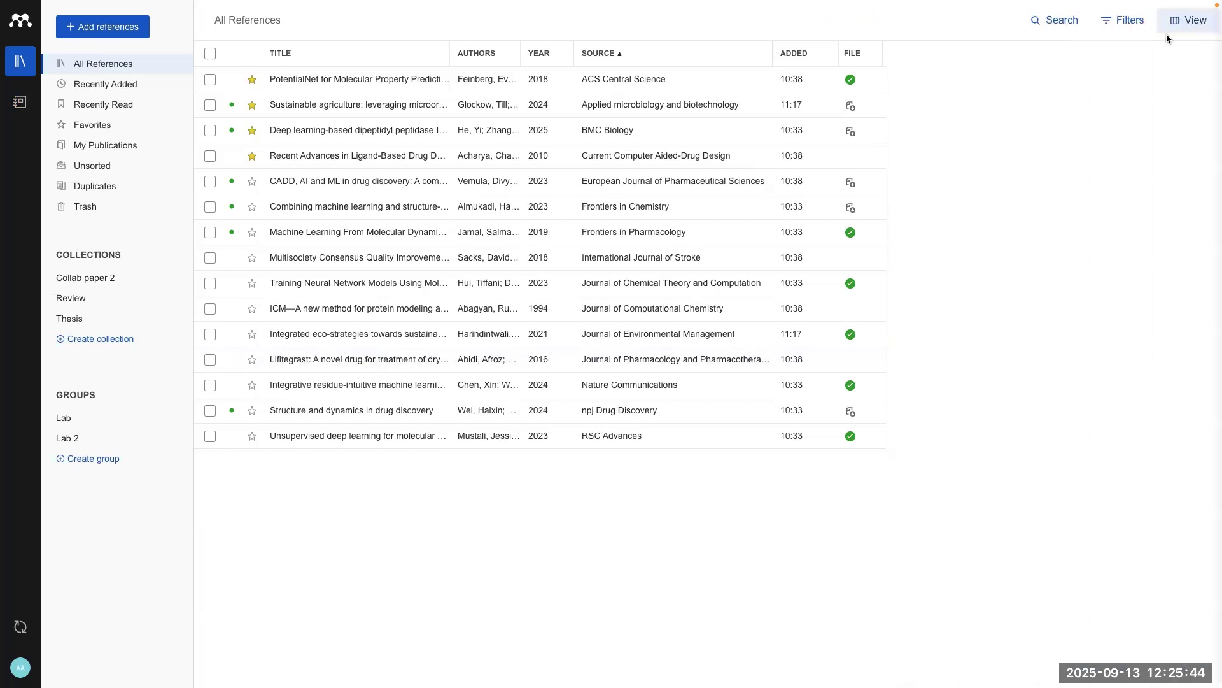
left_click_drag(889, 56, 849, 52)
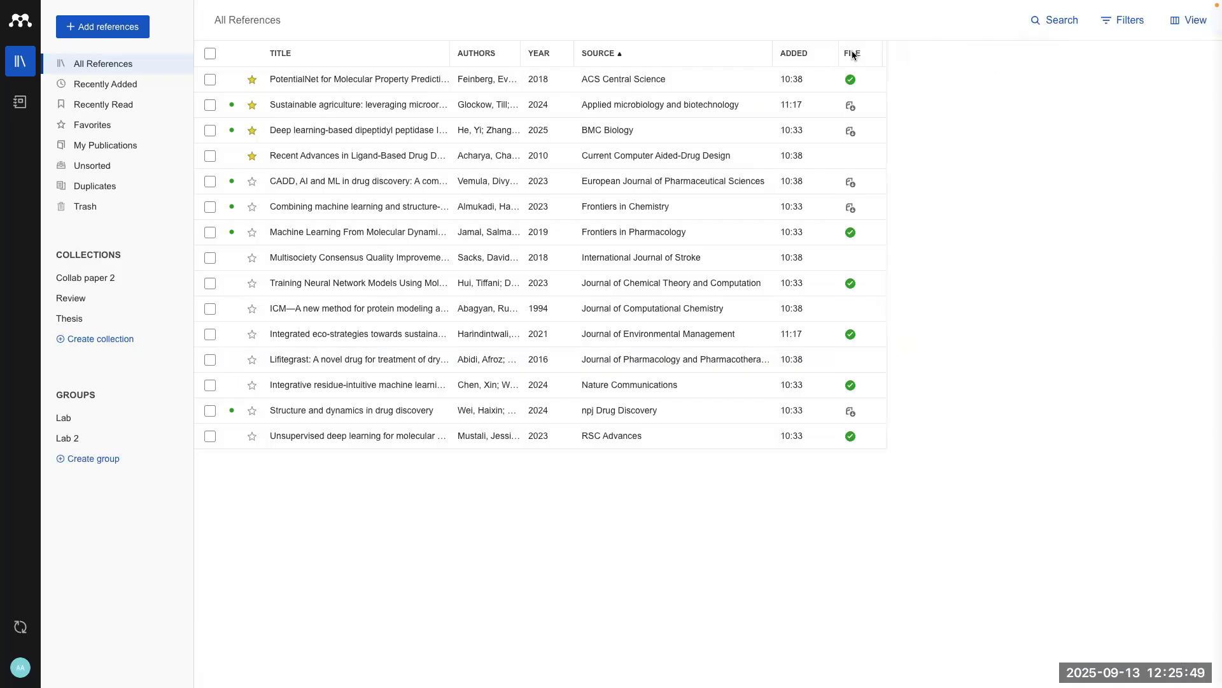
Step: Sort the references by source in descending order, and place the Source column before Year and Authors before Title
left_click(634, 56)
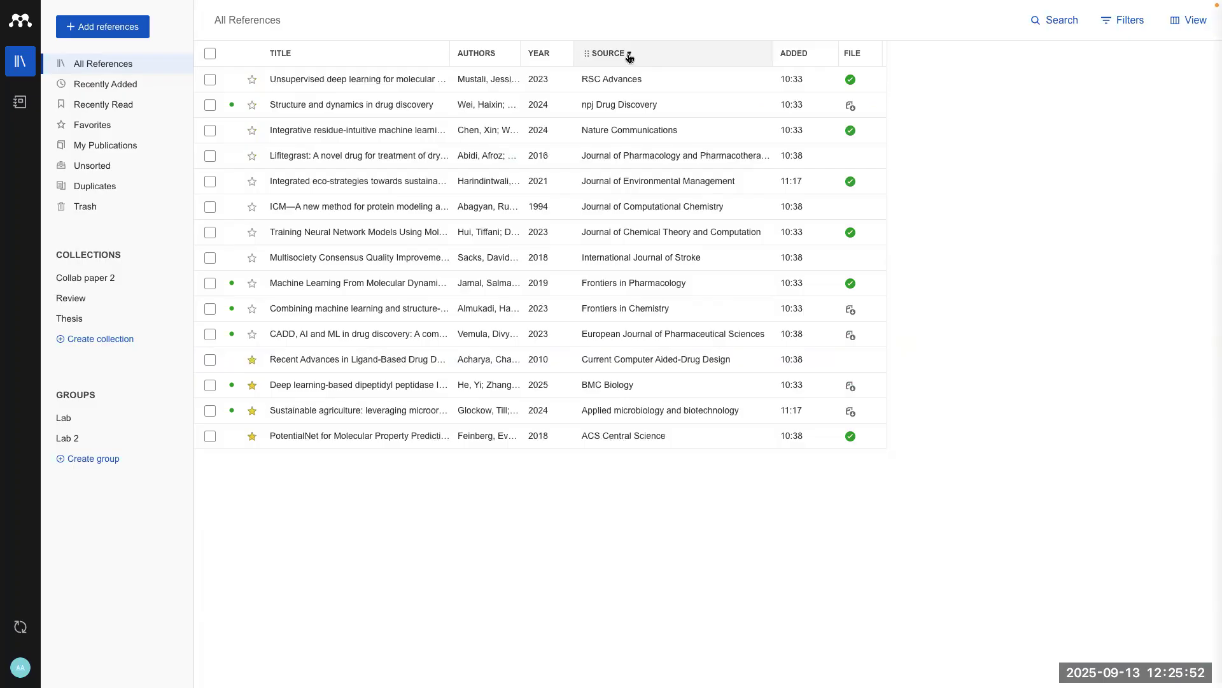
left_click_drag(647, 55, 559, 58)
left_click_drag(464, 53, 301, 54)
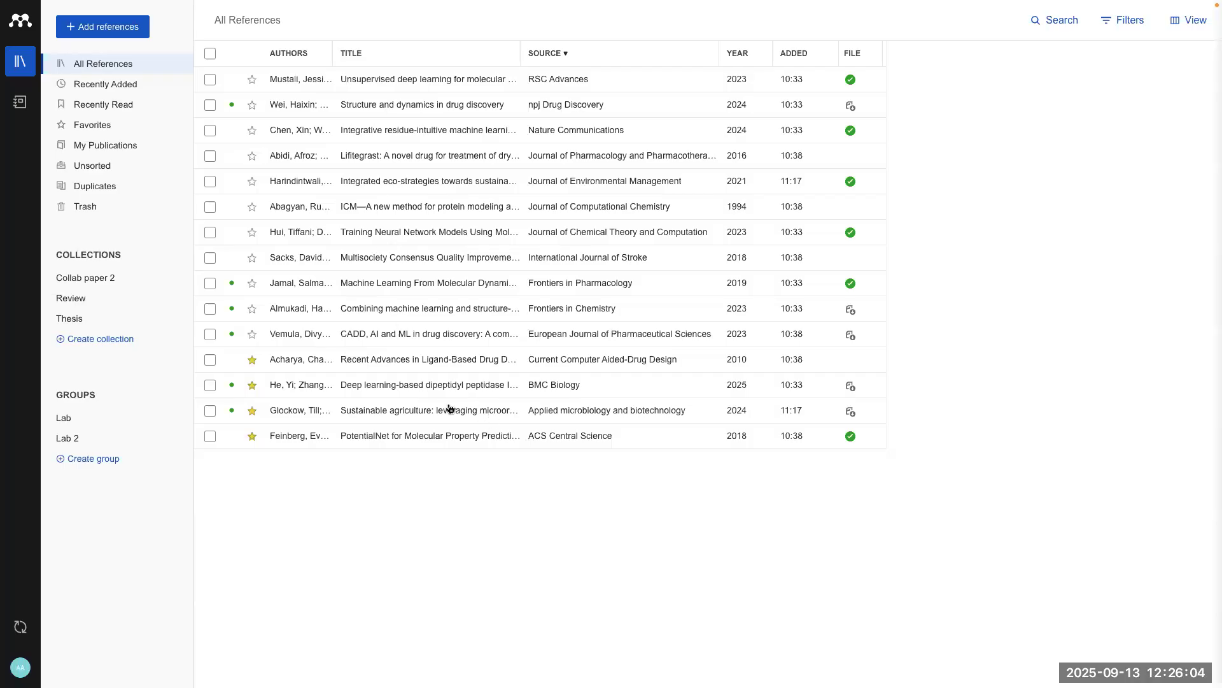
Step: Sort the references by authors in ascending order and widen the Source column to fit the full journal names
left_click(319, 54)
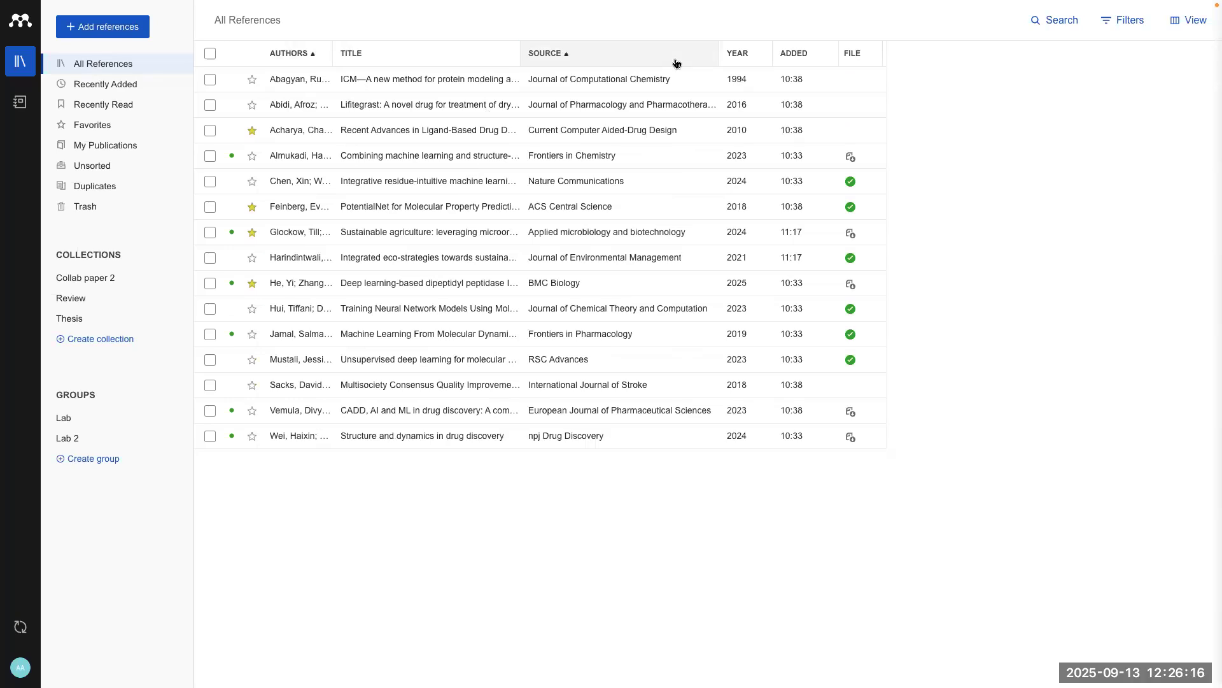
left_click_drag(720, 56, 794, 56)
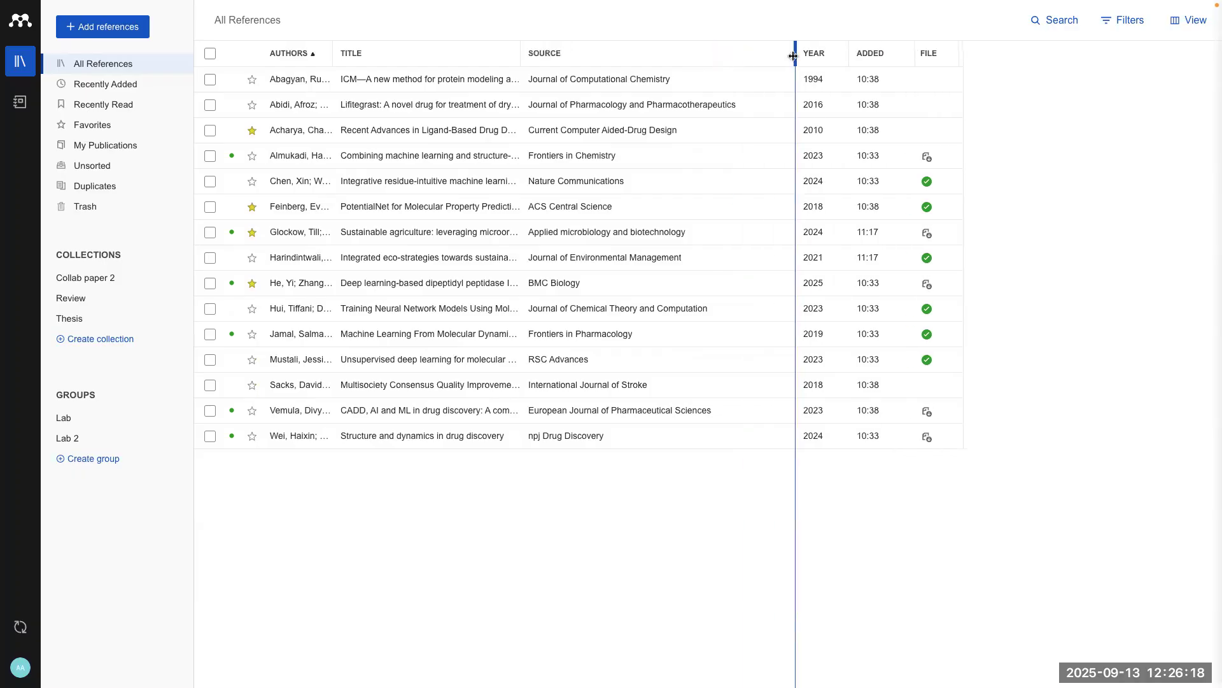
Step: Open the details of the ICM protein modeling reference, look through its annotations and notebook, and return to its information
left_click(424, 84)
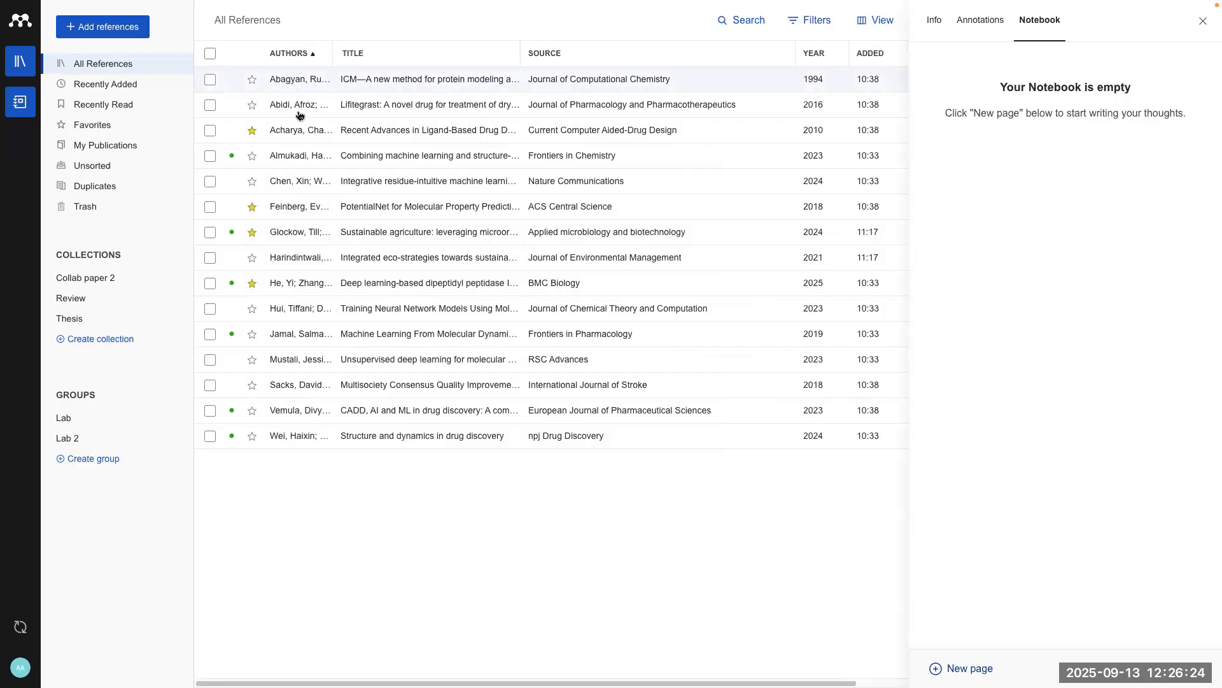
left_click(936, 20)
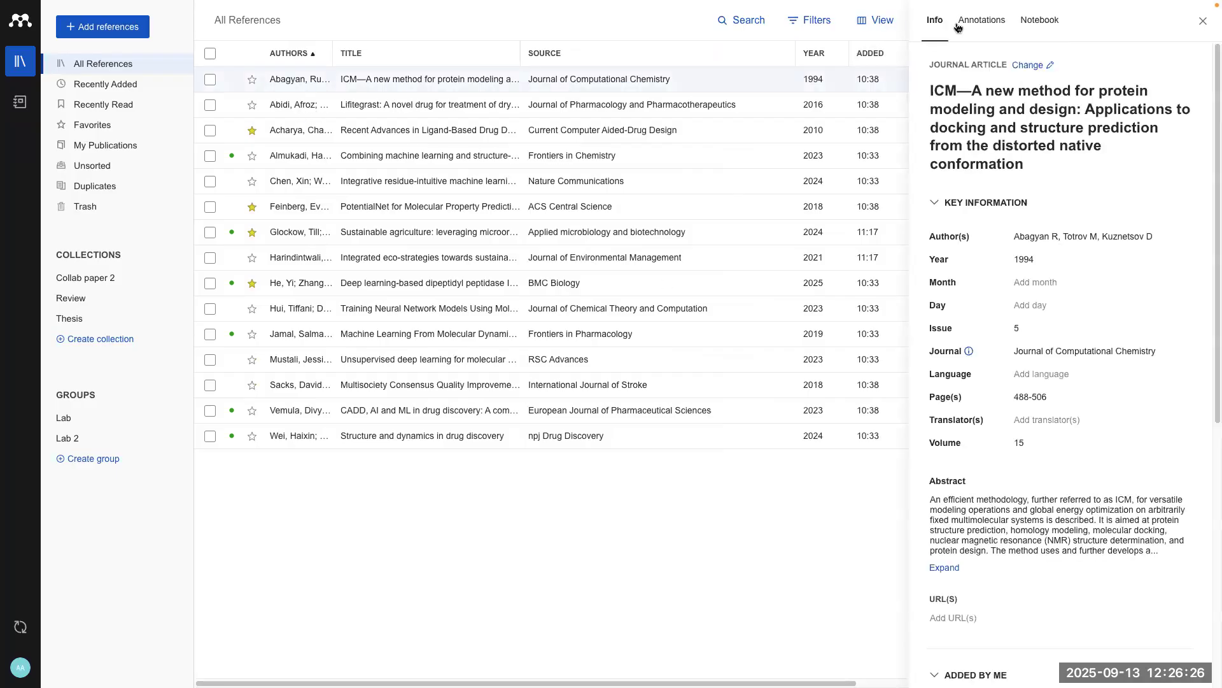
left_click(983, 25)
left_click(1037, 21)
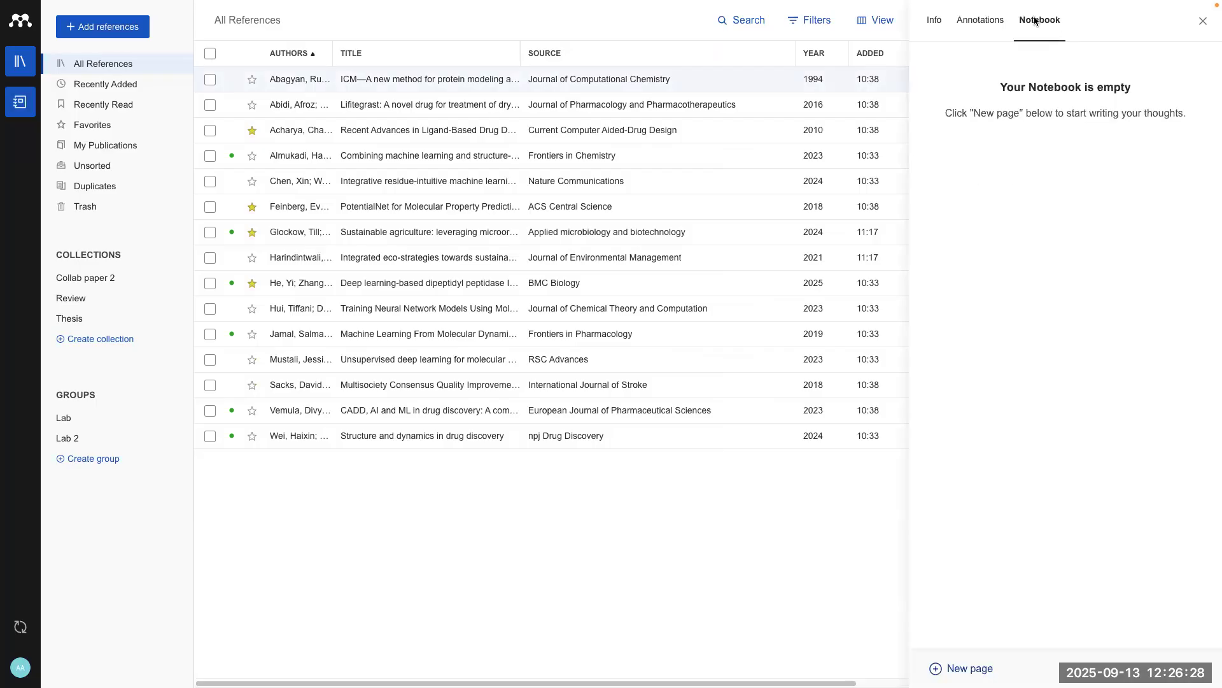
left_click(934, 20)
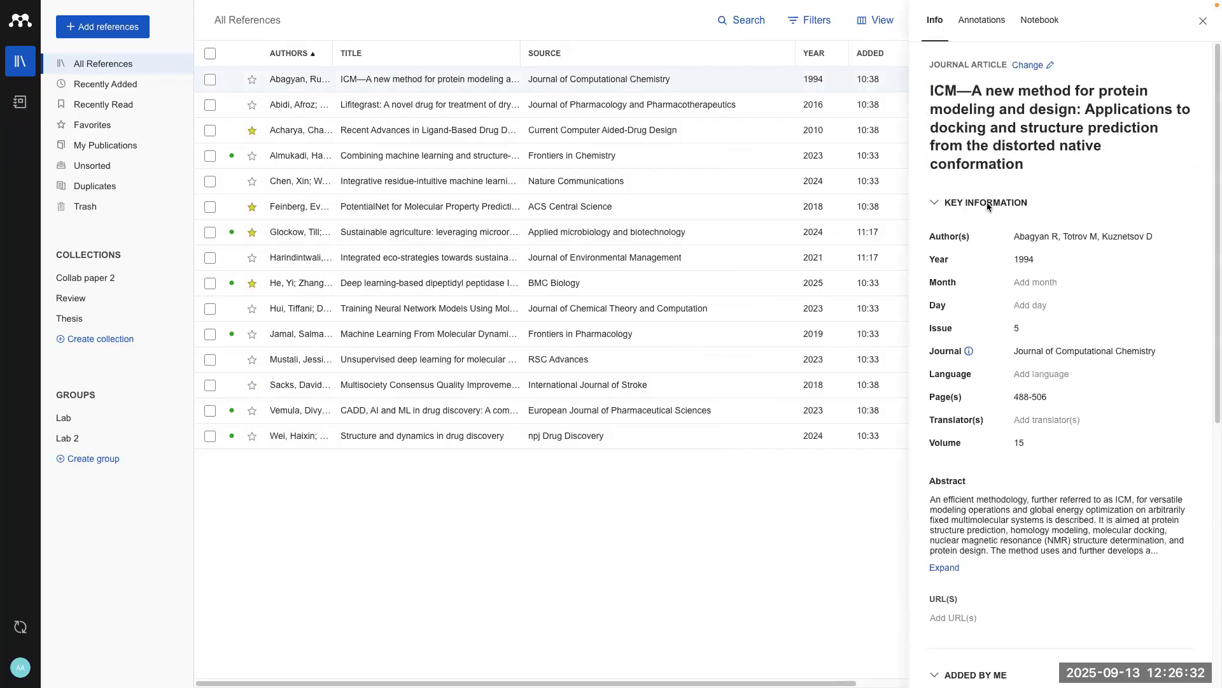
Step: Set the publication month of the ICM protein modeling reference to 12
scroll(987, 207, "down", 1)
scroll(987, 201, "down", 5)
scroll(986, 201, "up", 5)
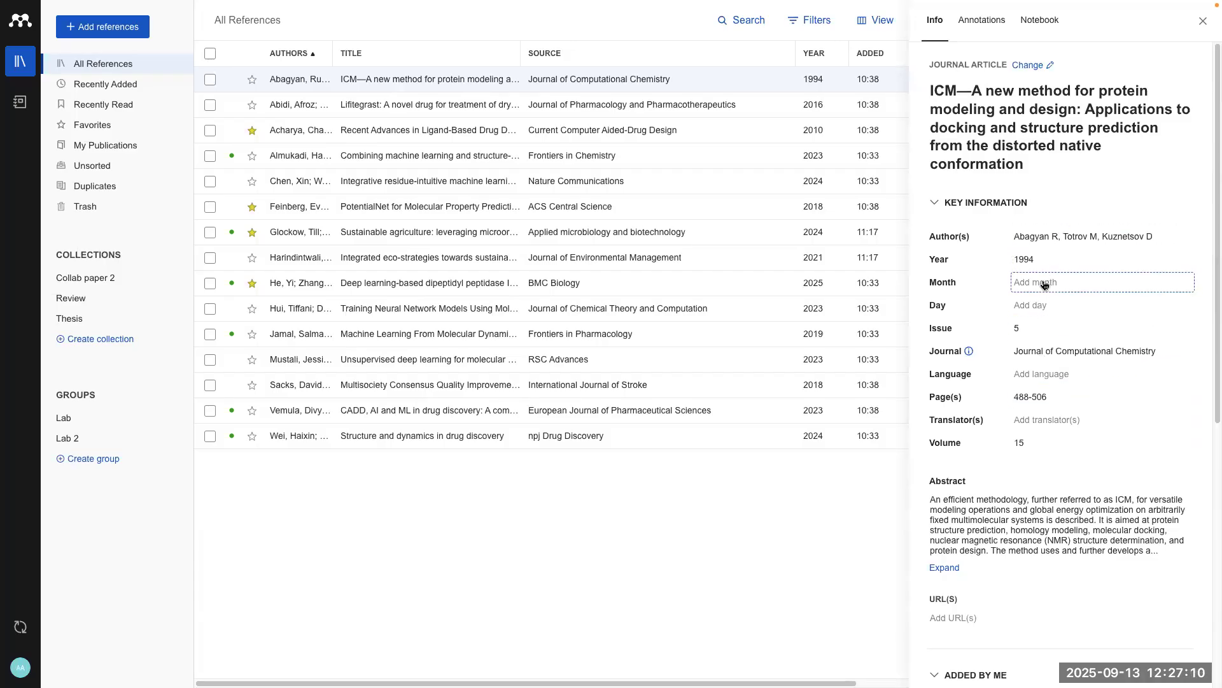
left_click(1038, 134)
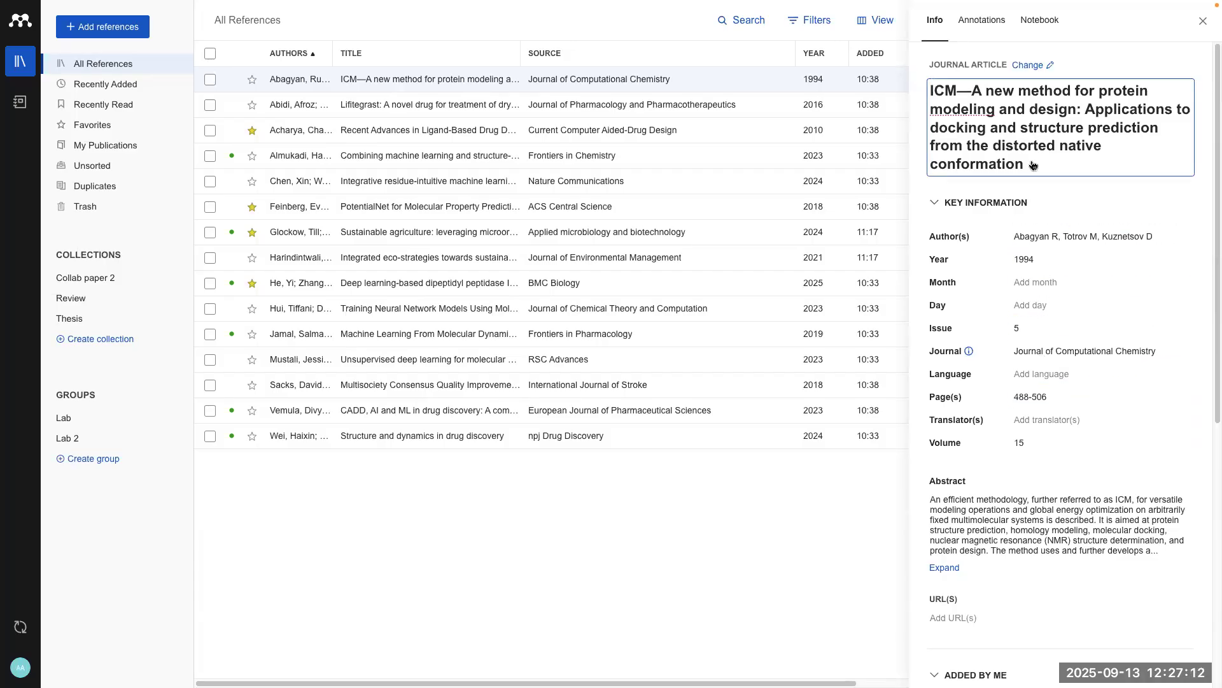
left_click(1038, 282)
type("12")
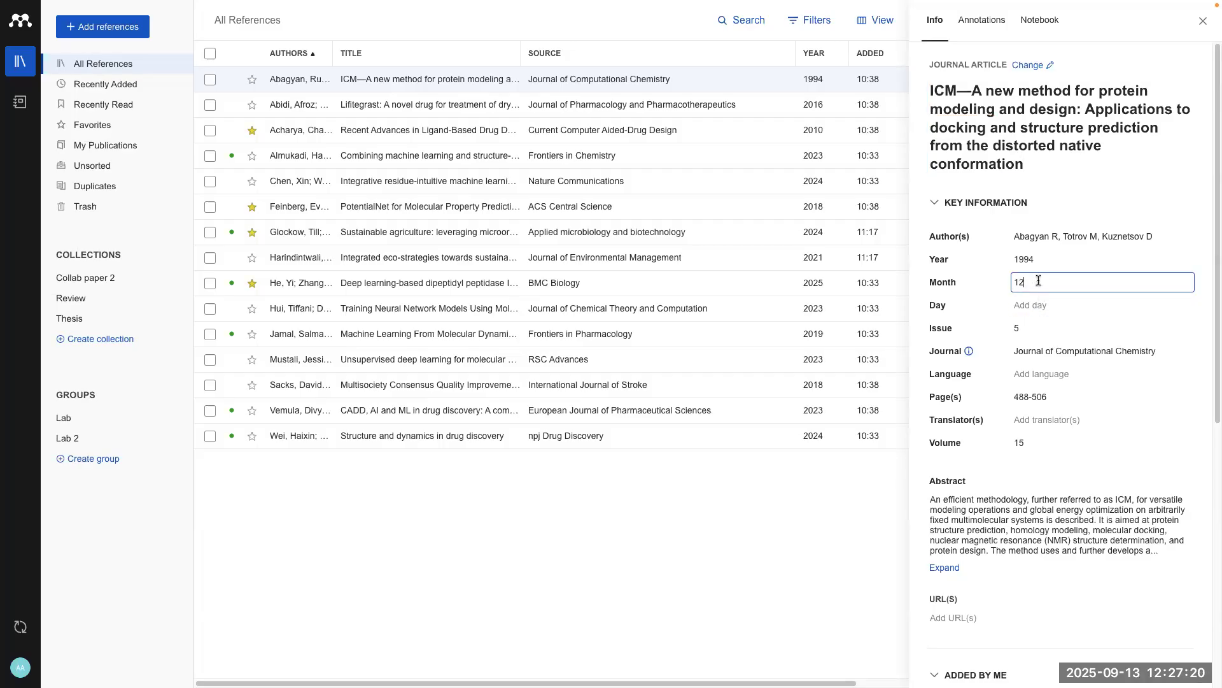
left_click(1048, 309)
type("2")
key("BackSpace")
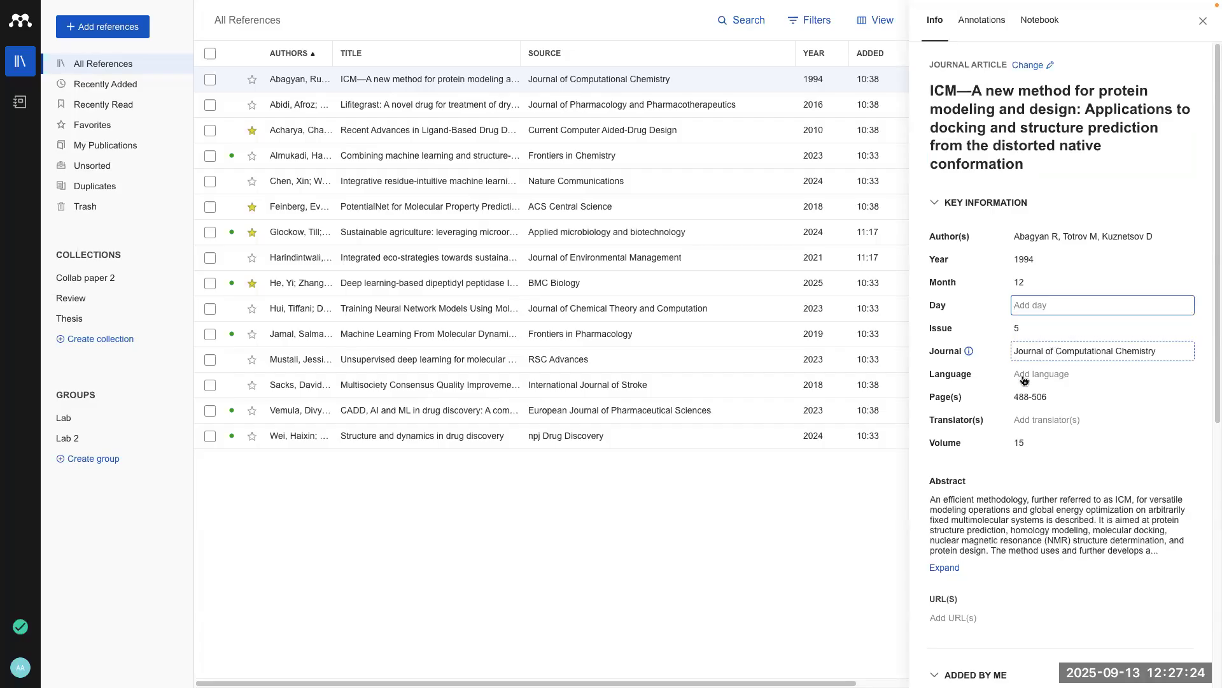
Step: Open the page range and URL fields of the ICM protein modeling reference to examine them, and close both
scroll(1024, 380, "down", 7)
scroll(1025, 380, "up", 7)
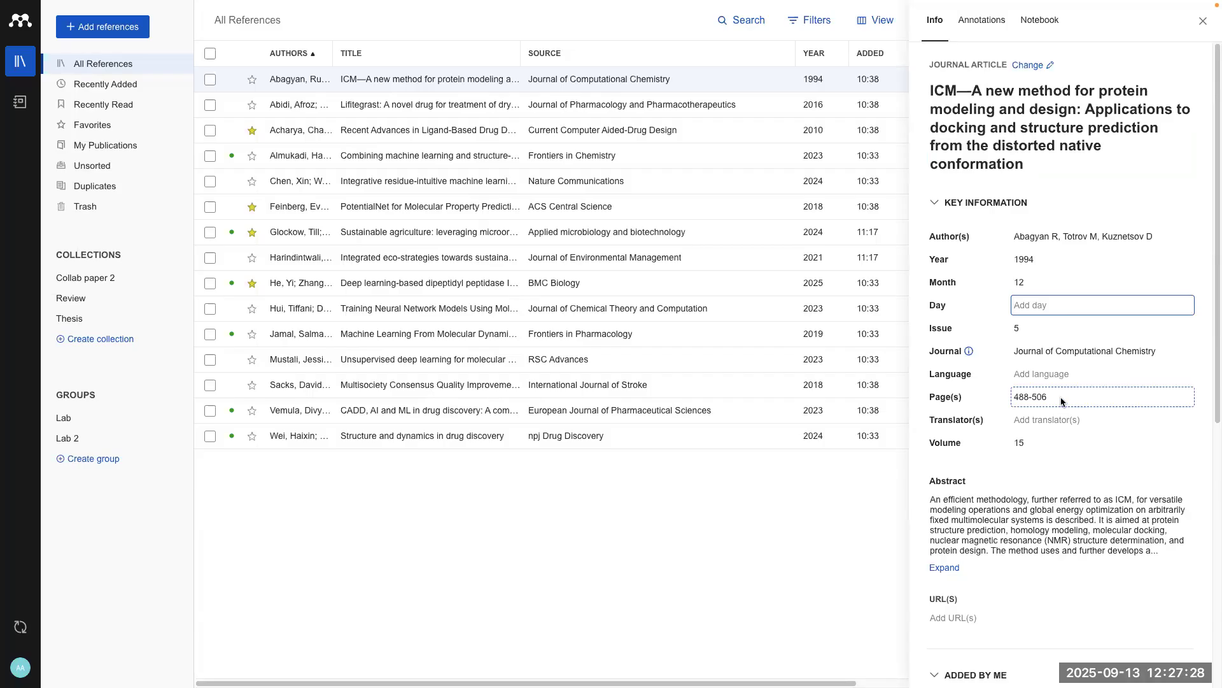
left_click(1060, 396)
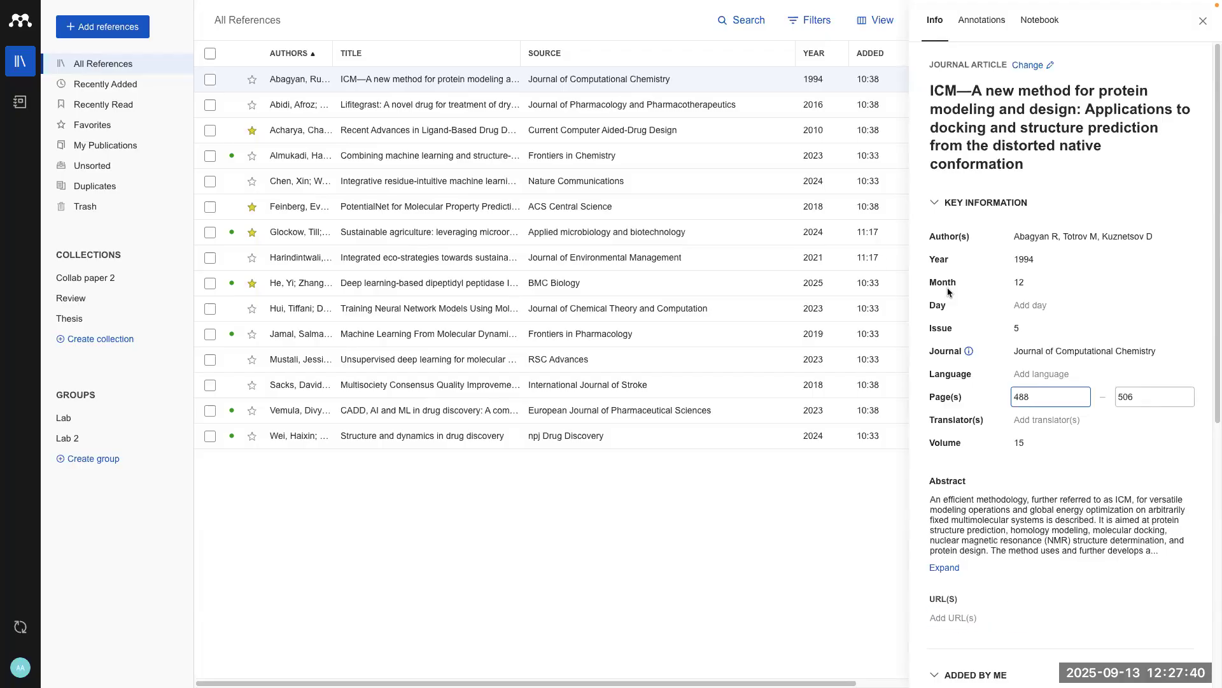
scroll(1003, 534, "down", 3)
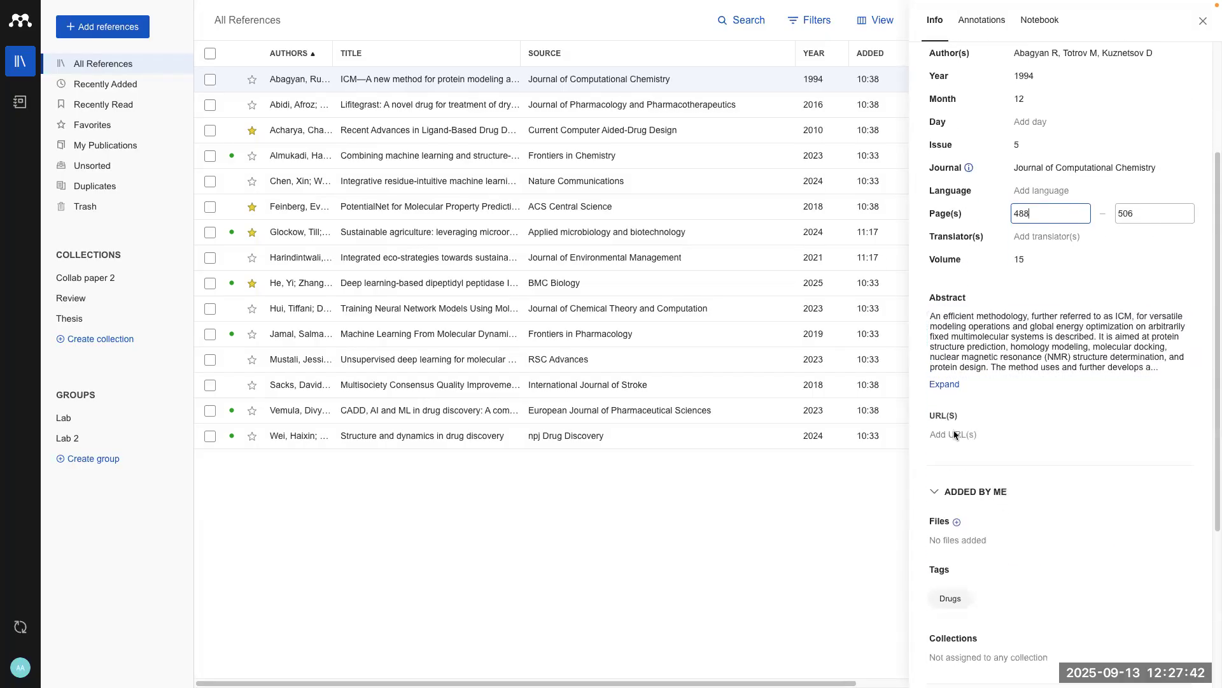
left_click(960, 433)
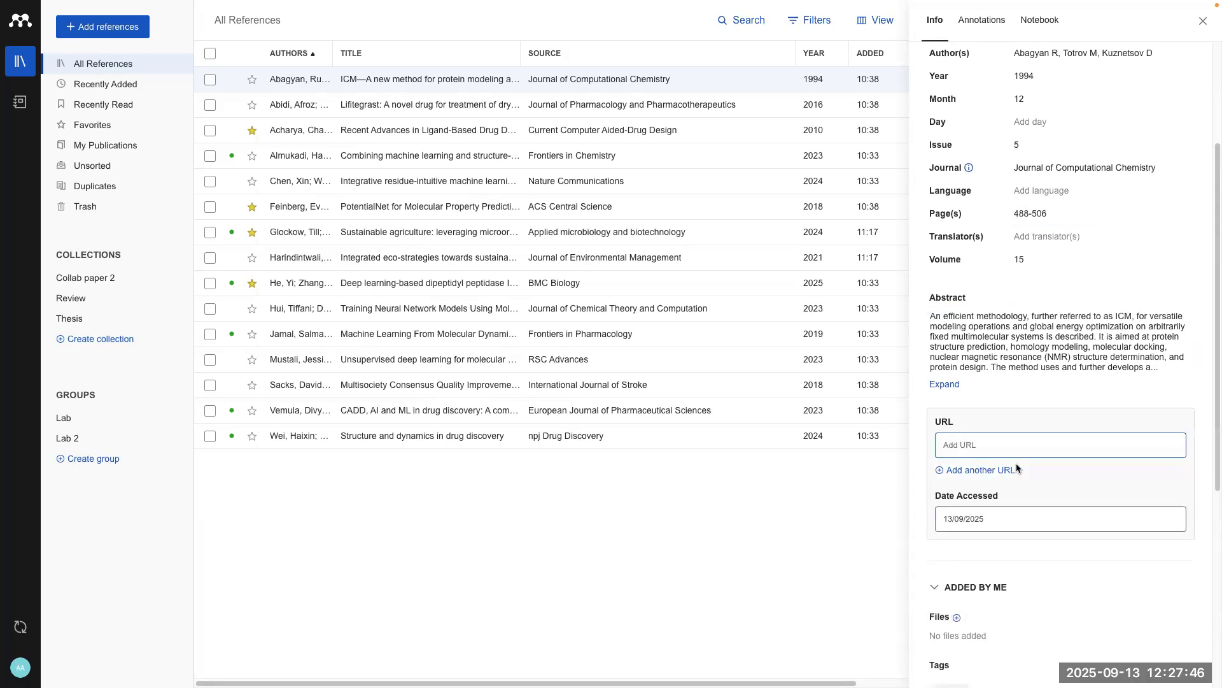
left_click(1008, 545)
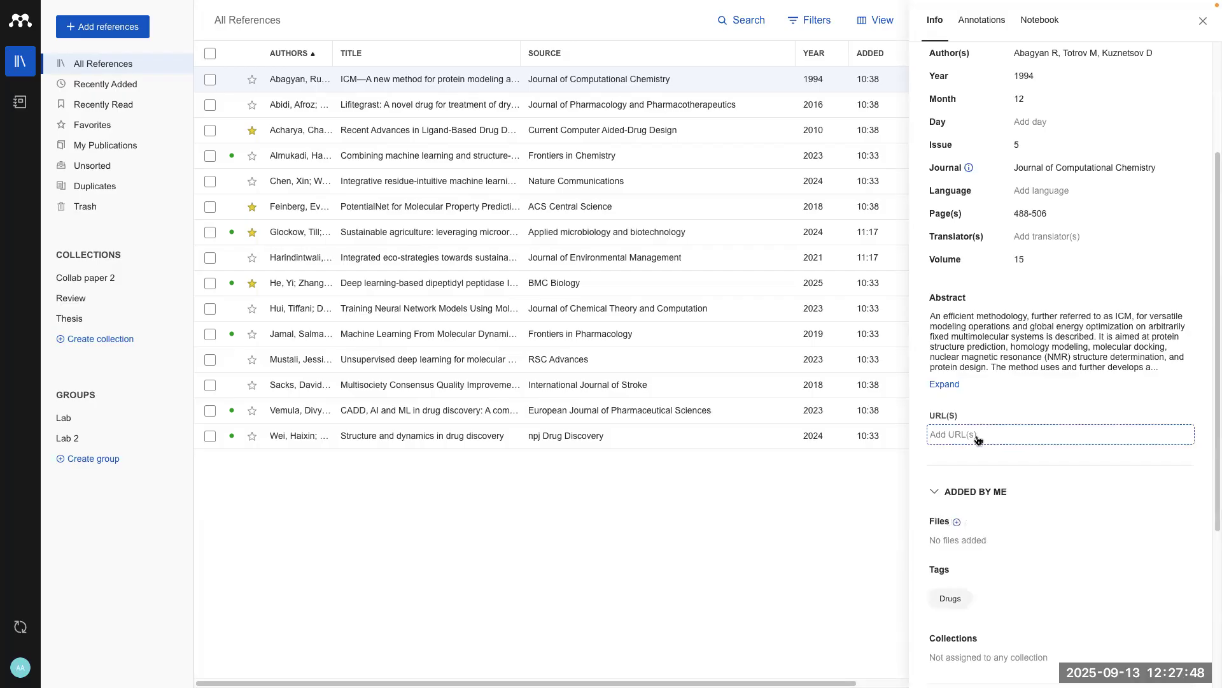
scroll(1020, 480, "down", 3)
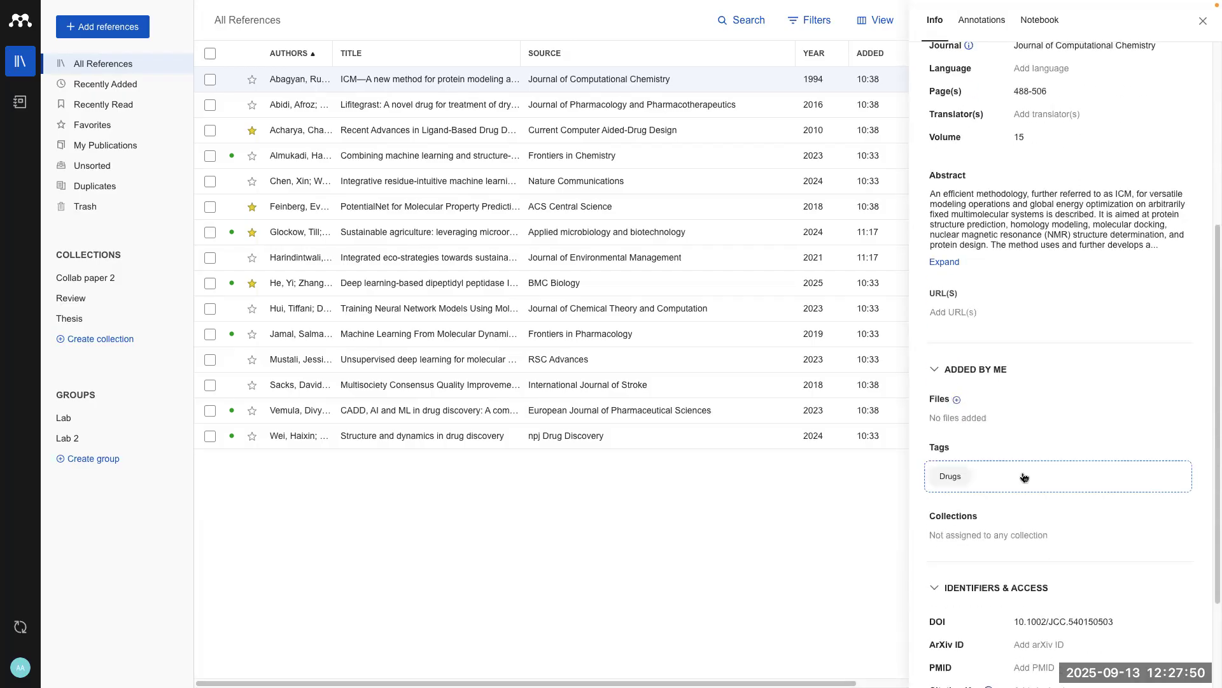
Step: Browse the Litertaure Review folder for a PDF to attach to the ICM reference, and cancel the file selection
left_click(957, 401)
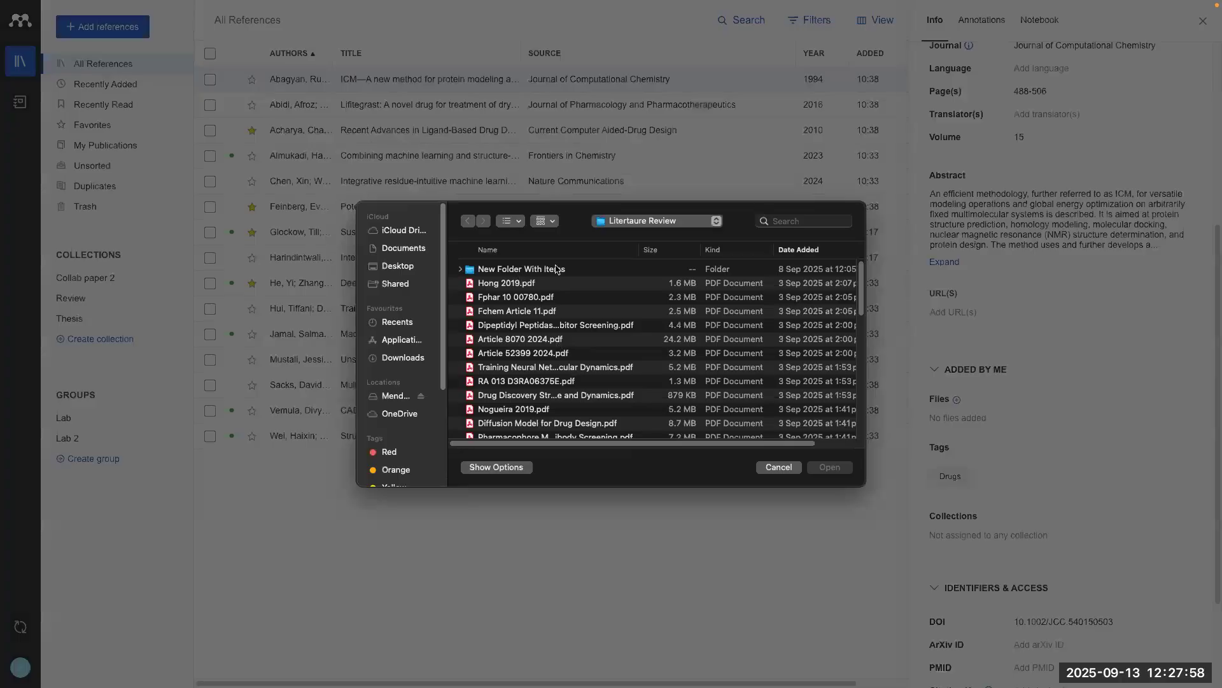
scroll(545, 383, "down", 15)
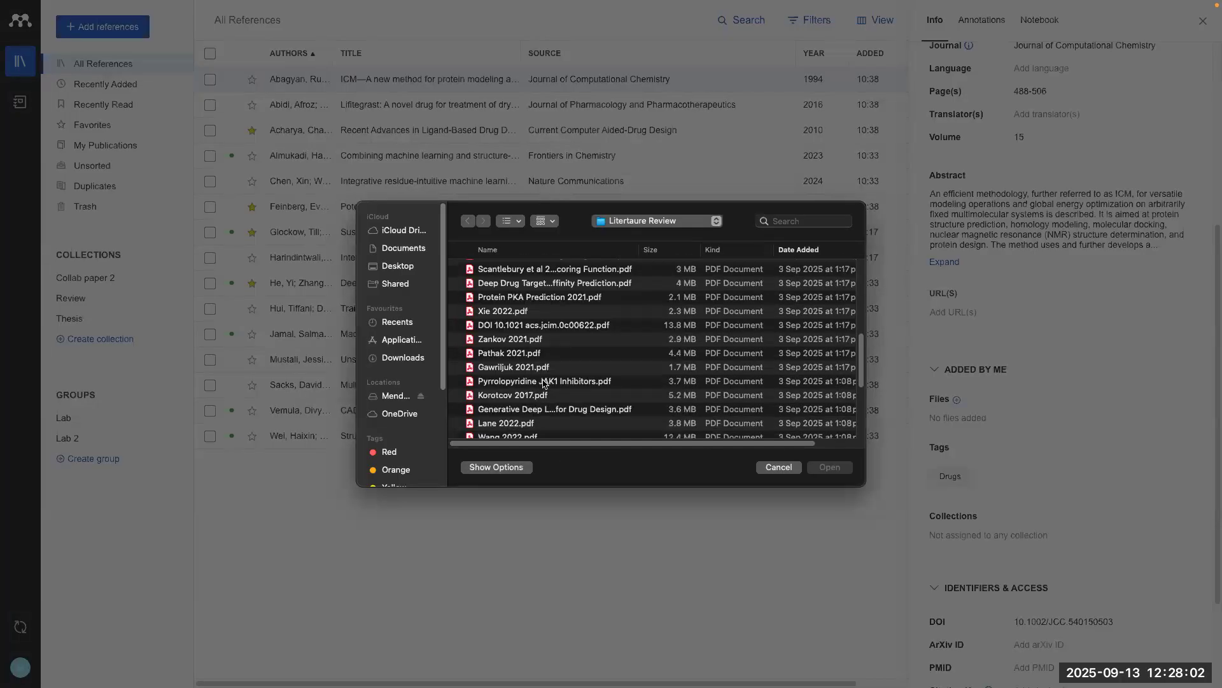
scroll(544, 383, "down", 5)
scroll(545, 385, "down", 3)
scroll(545, 385, "up", 15)
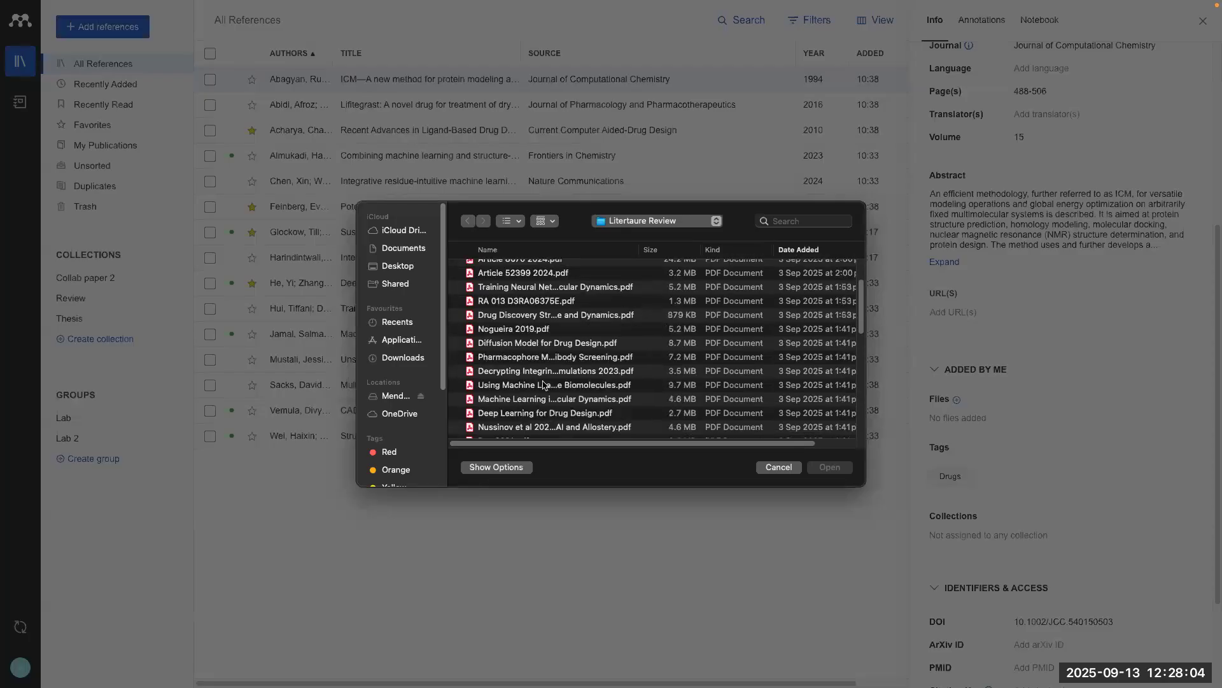
scroll(545, 385, "down", 13)
scroll(544, 384, "down", 1)
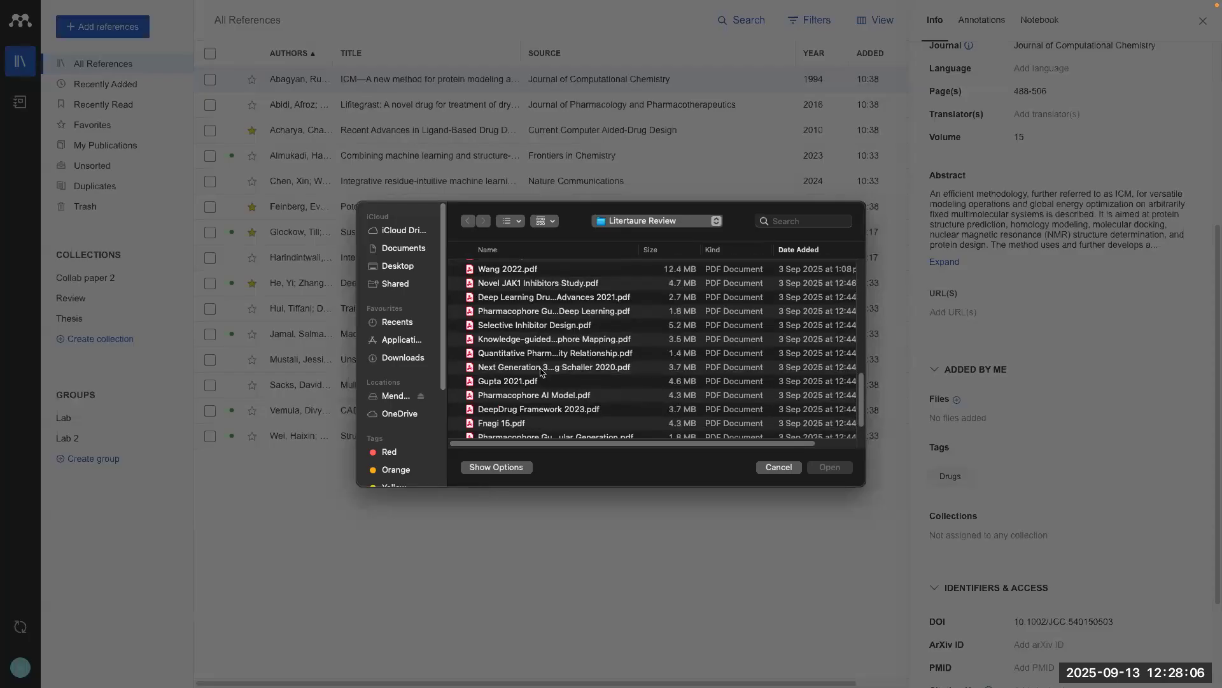
left_click(542, 369)
left_click(789, 472)
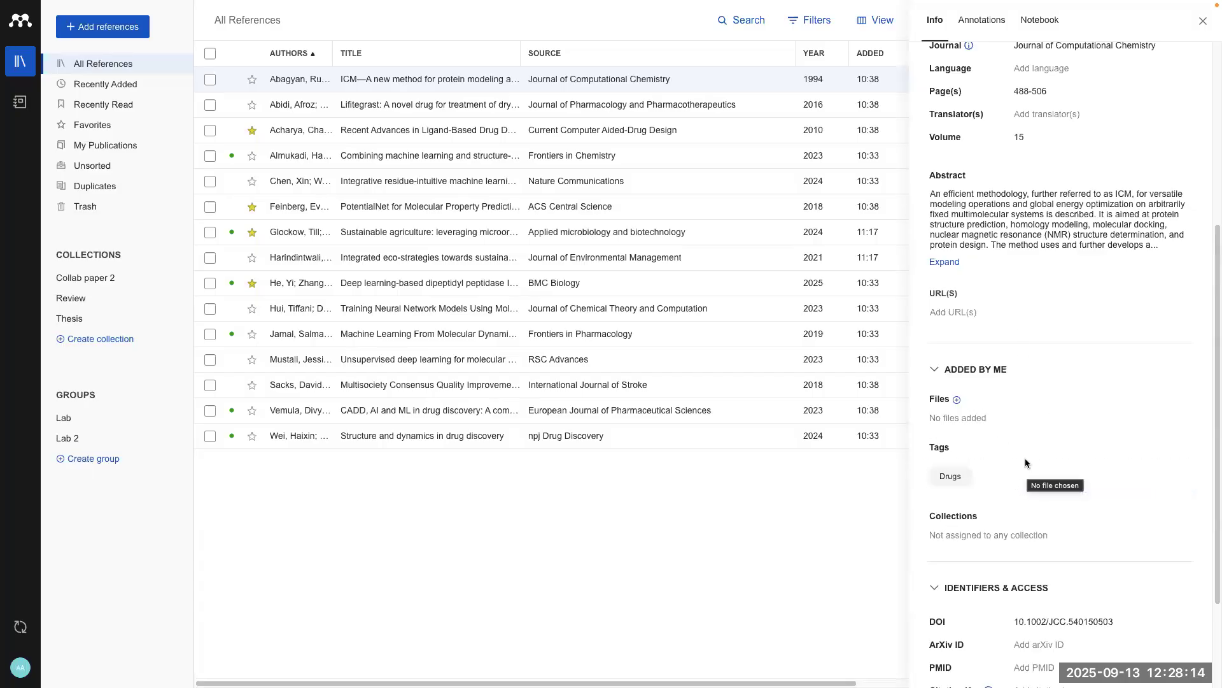
Step: Replace the Drugs tag of the ICM protein modeling reference with a new tag named "Drug discovery"
left_click(984, 479)
left_click(982, 477)
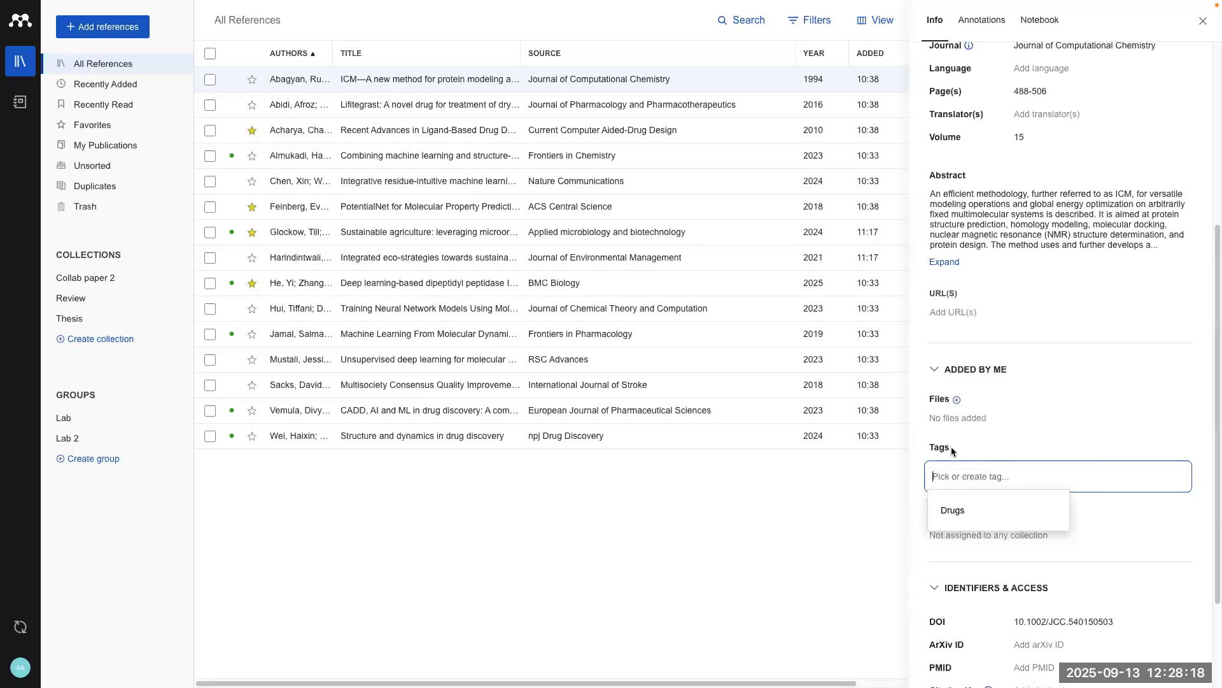
type("Th")
key("BackSpace")
key("BackSpace")
type("D")
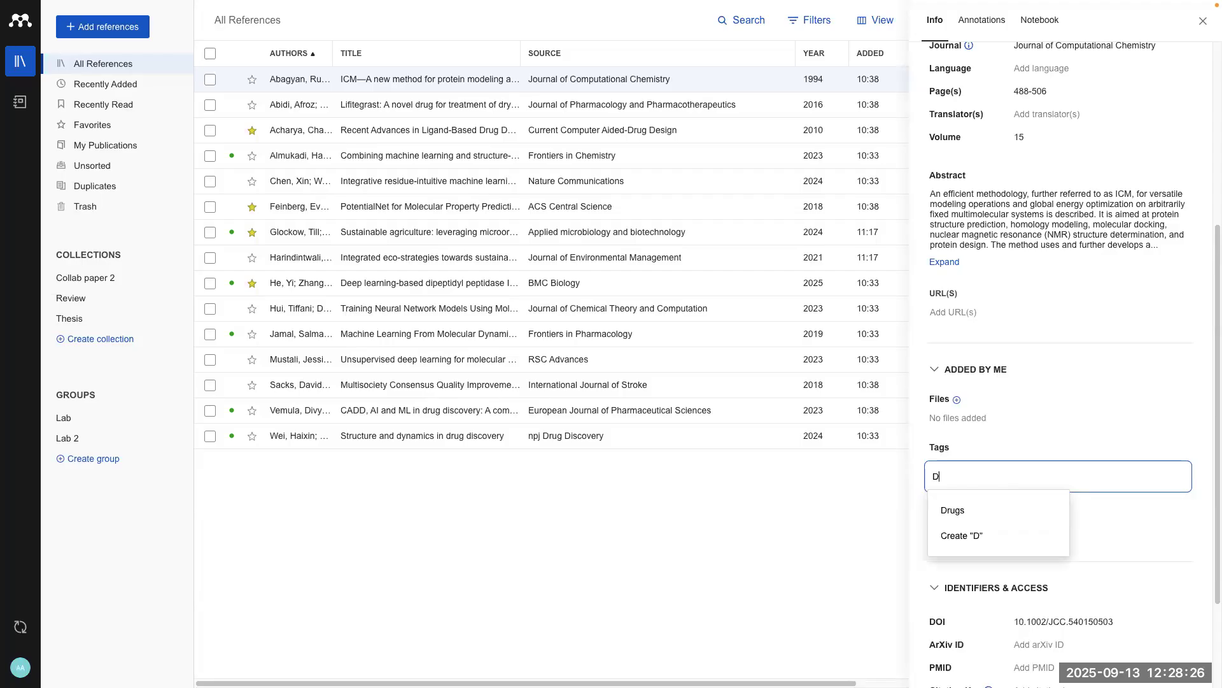
type("rug discovery")
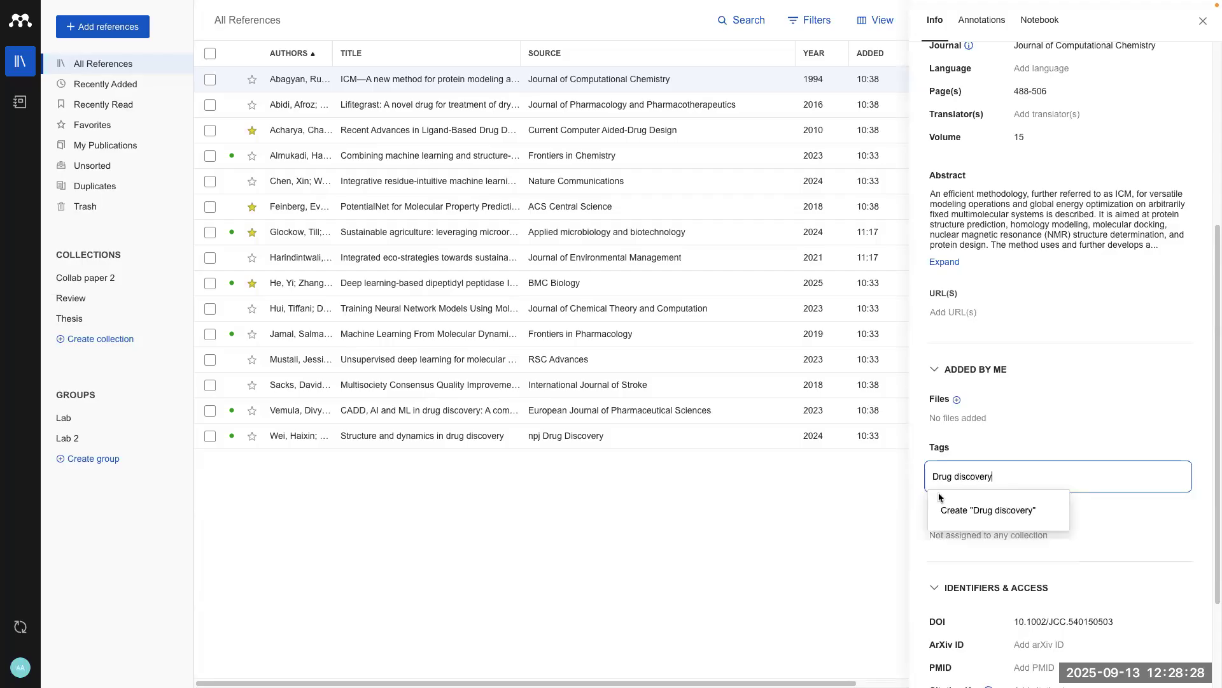
left_click(997, 517)
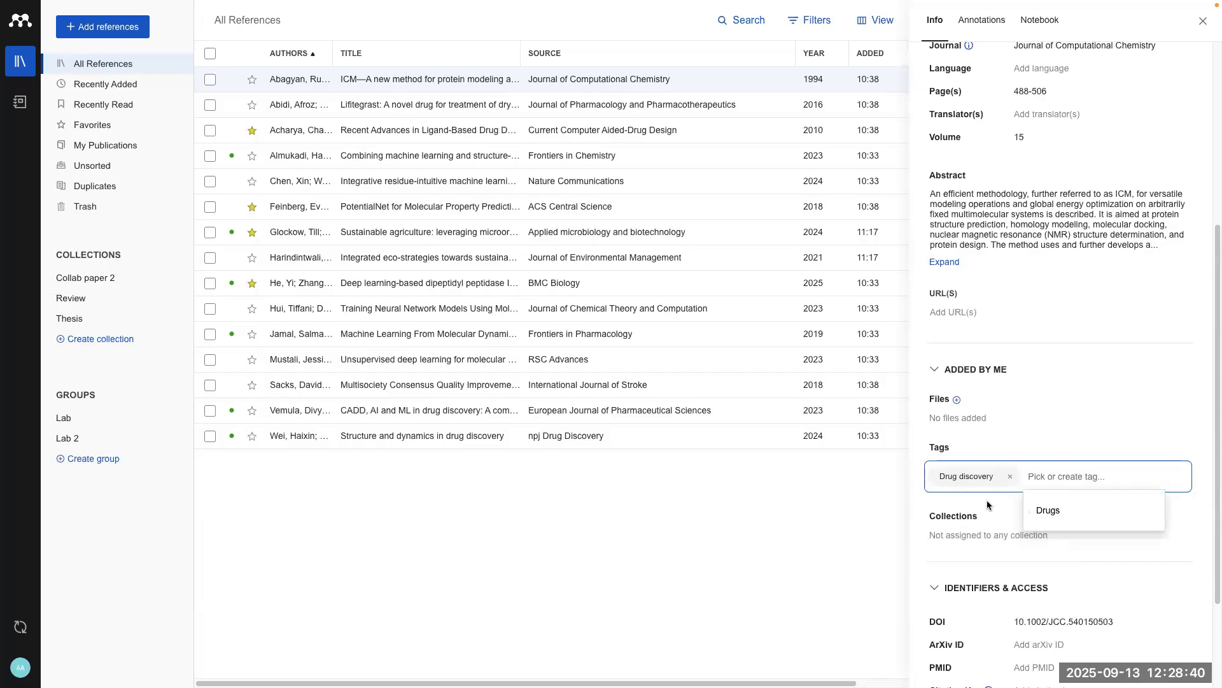
Step: Create a second tag named "cancer" for the ICM protein modeling reference
type("r")
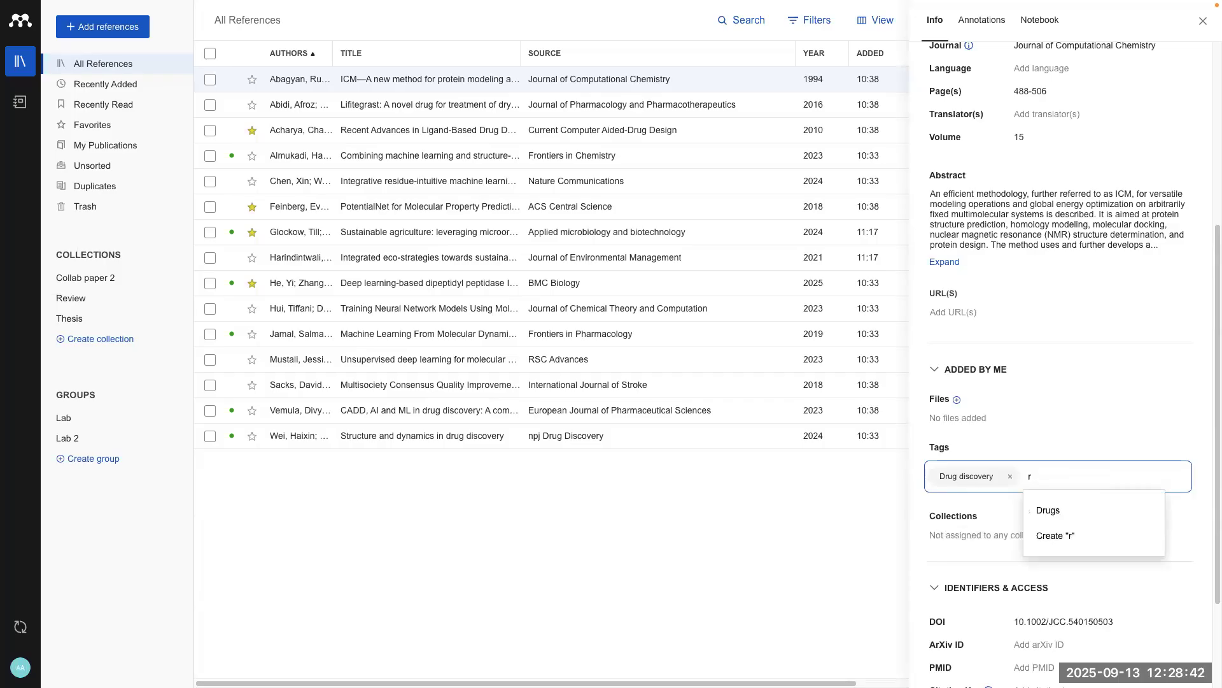
key("BackSpace")
type("cancer")
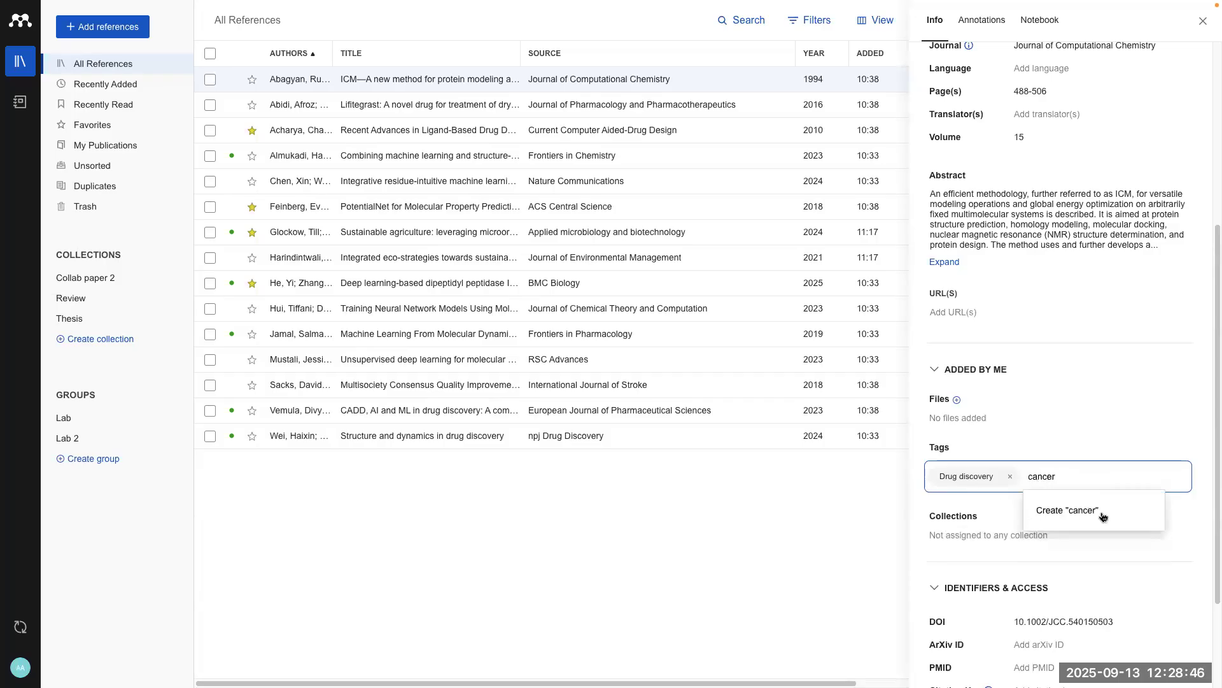
left_click(1082, 512)
left_click(953, 533)
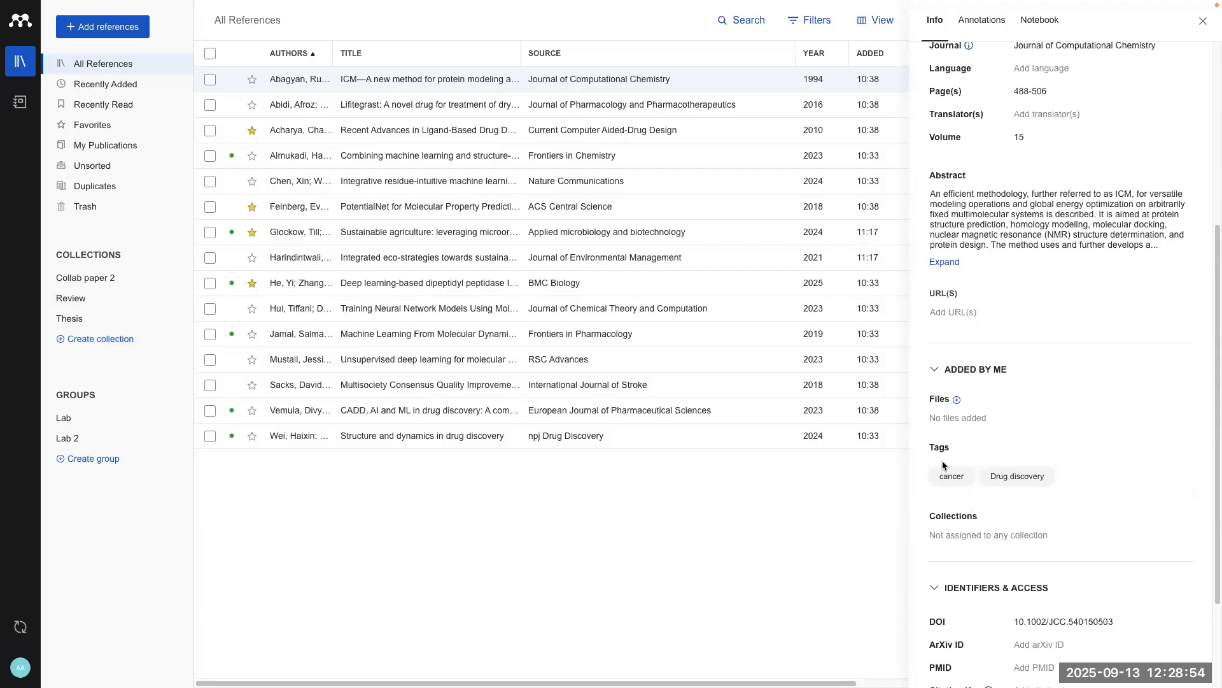
scroll(1021, 535, "down", 2)
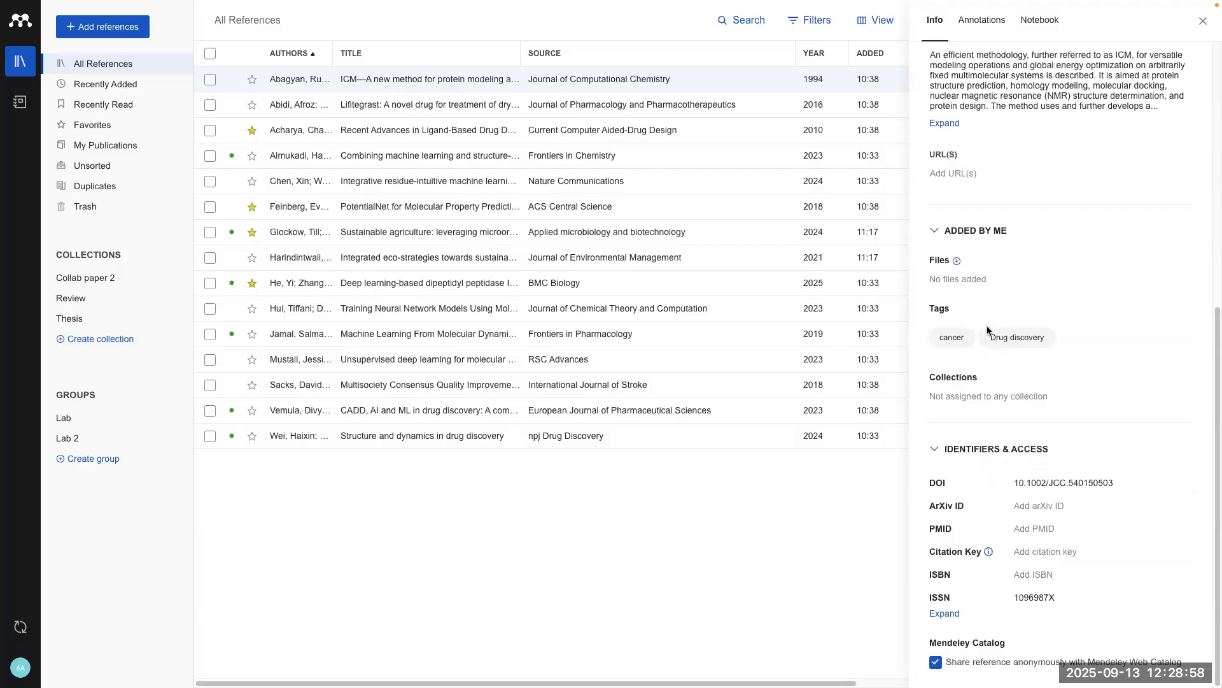
Step: Examine the authors and tags available for filtering the reference list, and close the filter options
left_click(828, 20)
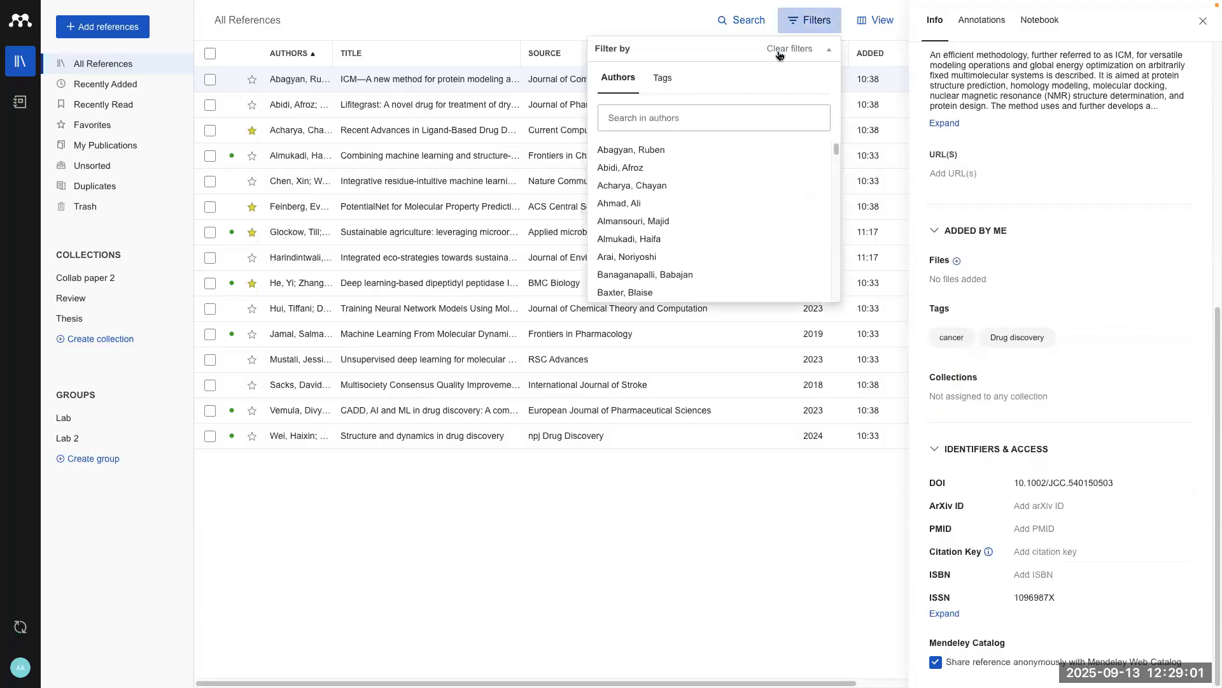
left_click(662, 81)
left_click(626, 80)
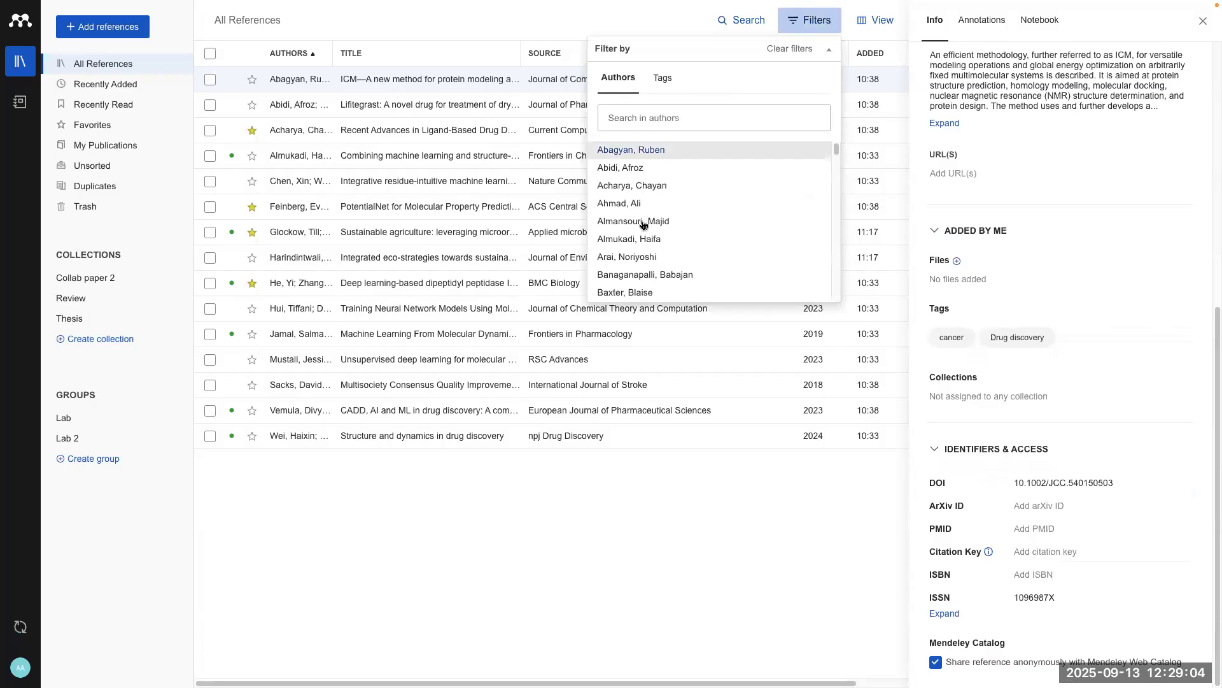
left_click(666, 81)
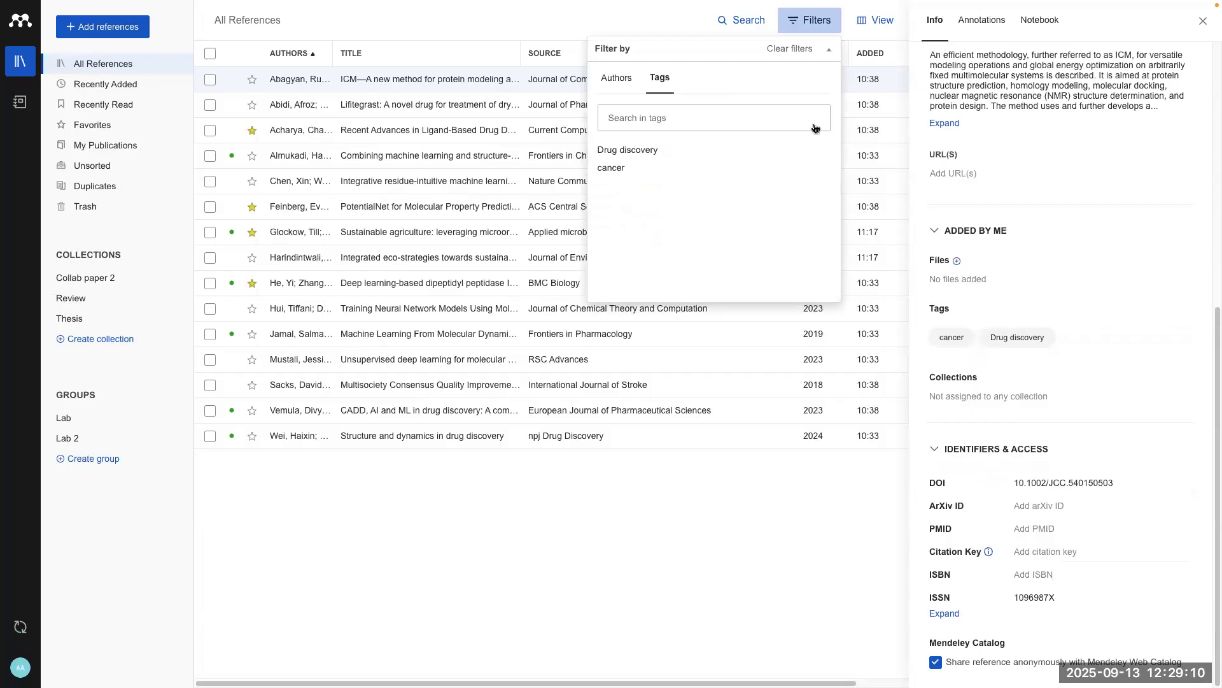
left_click(808, 24)
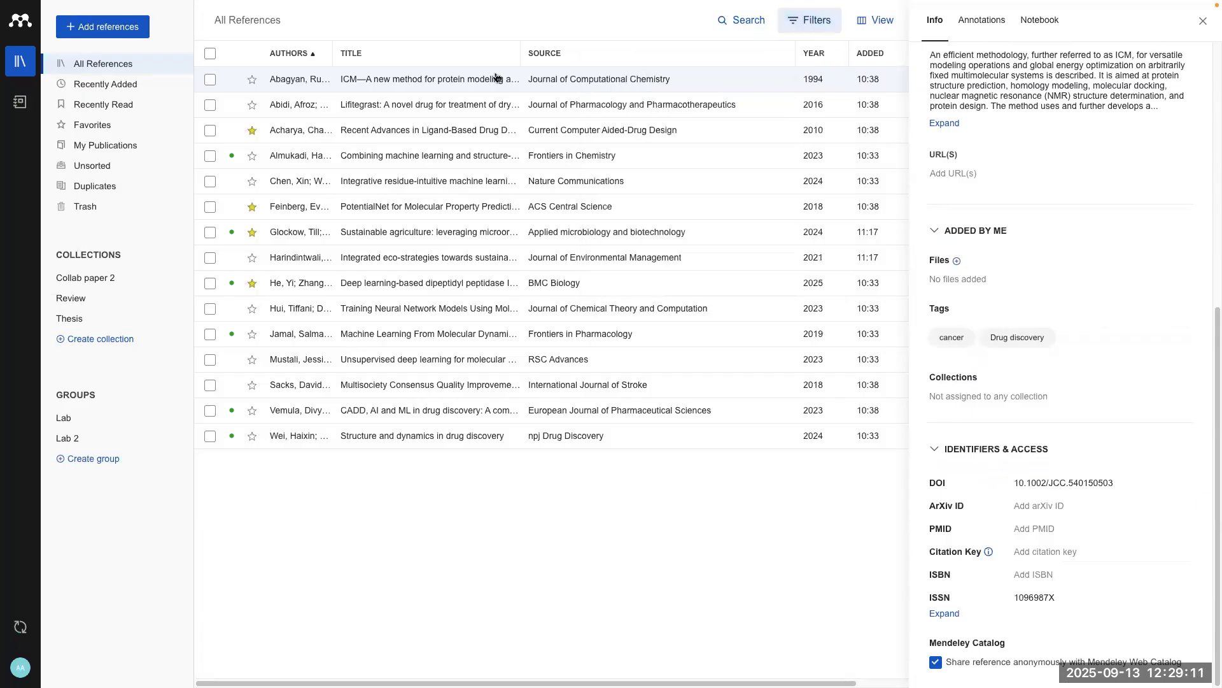
Step: Add the existing Drug discovery tag to the reference on integrated eco-strategies for carbon and nitrogen cycling in agriculture
left_click(304, 261)
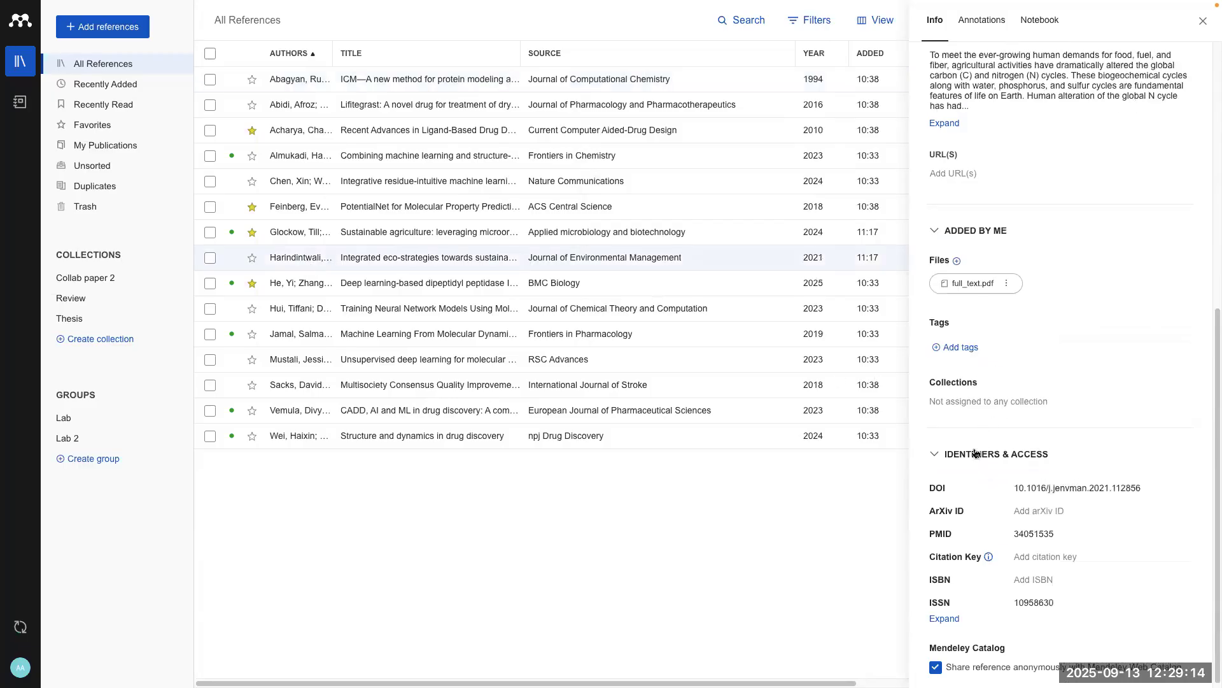
scroll(970, 571, "up", 7)
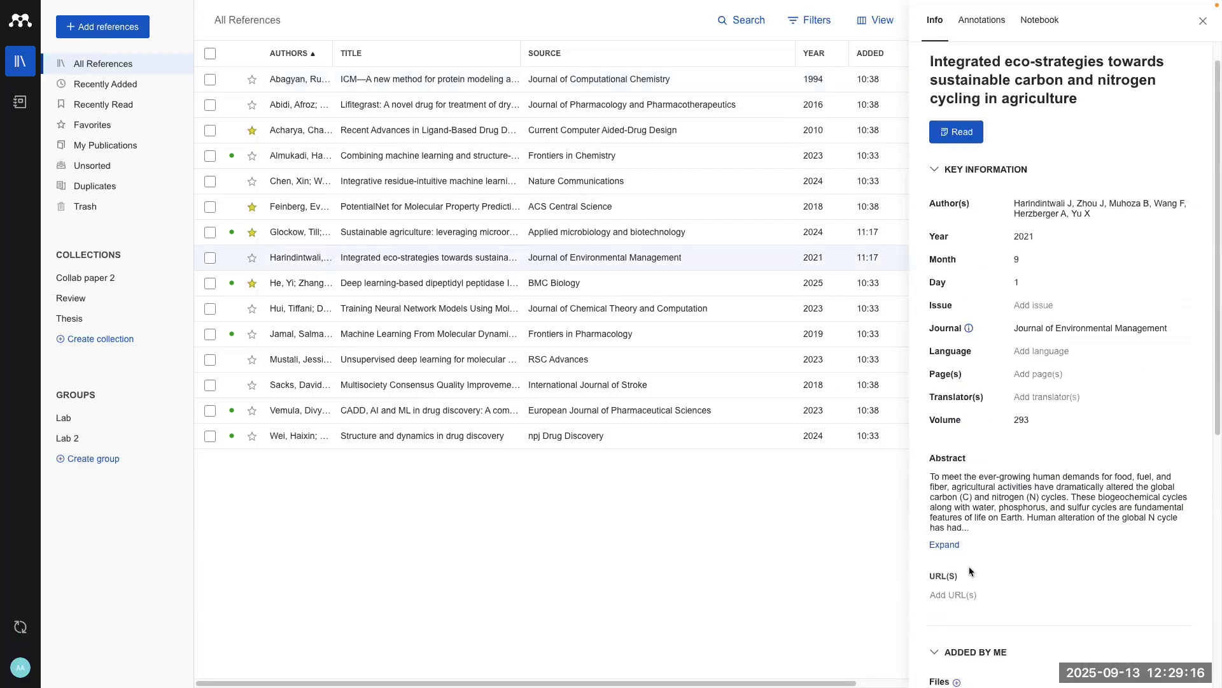
scroll(958, 560, "down", 5)
left_click(958, 410)
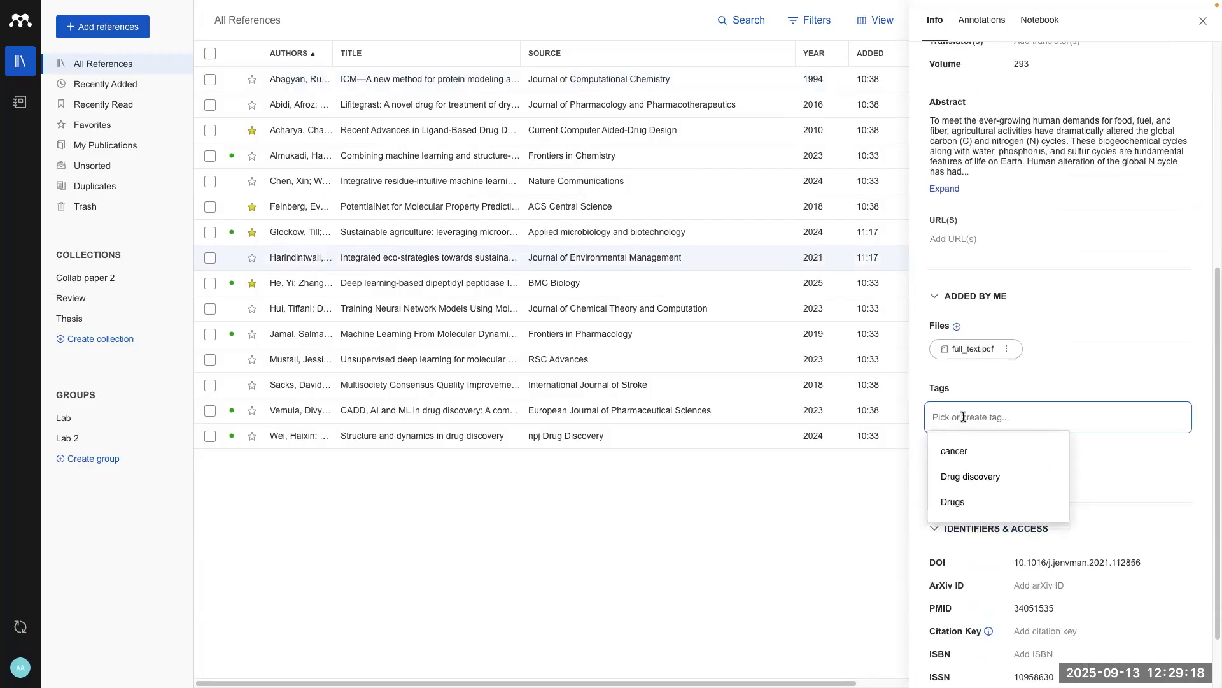
left_click(970, 478)
left_click(859, 549)
Step: Filter the reference list by the Drug discovery tag
left_click(818, 30)
left_click(667, 93)
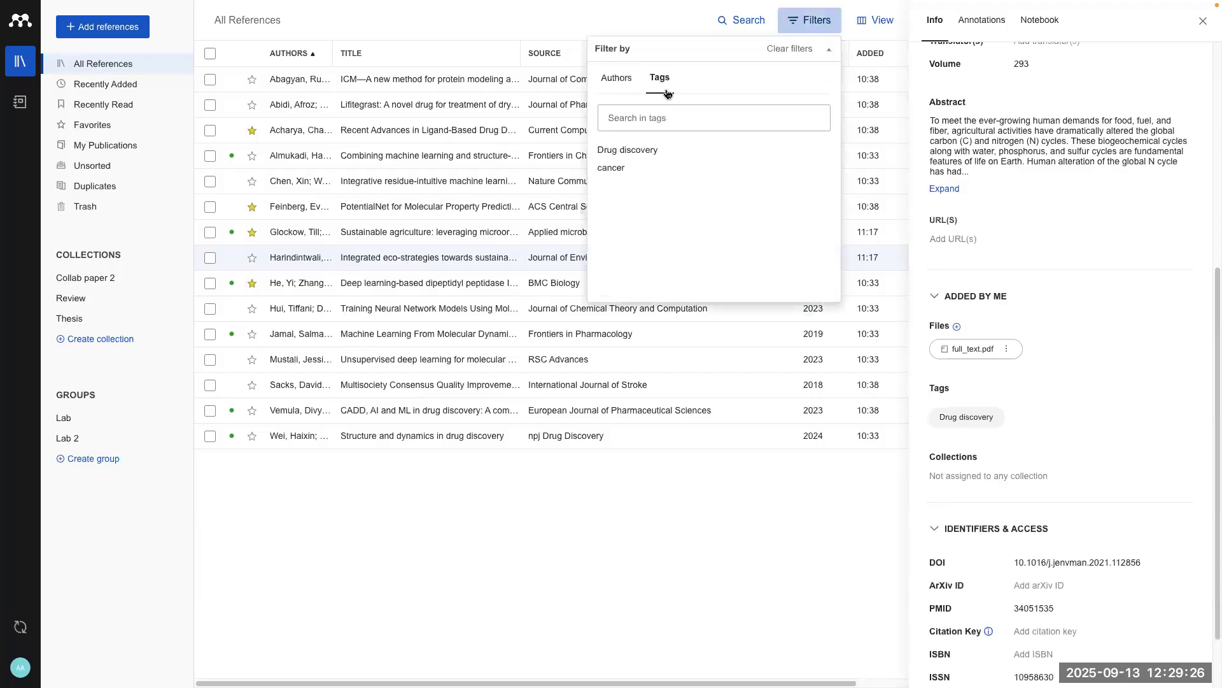
left_click(649, 151)
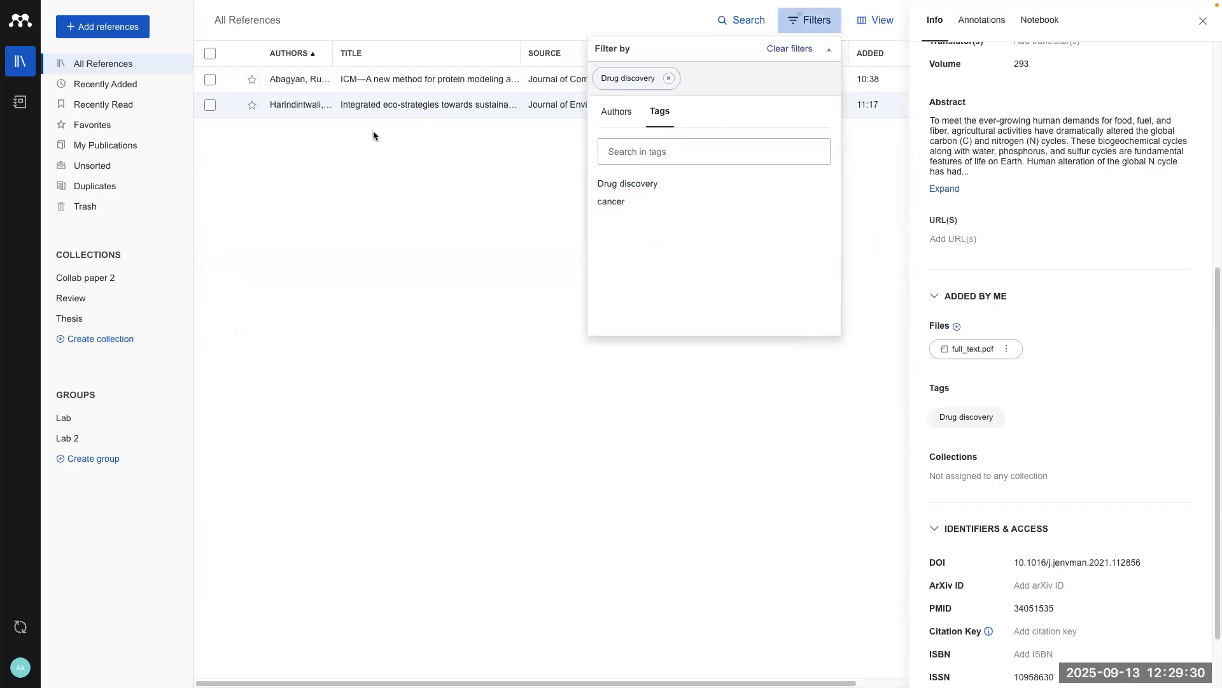
left_click(825, 21)
left_click(821, 21)
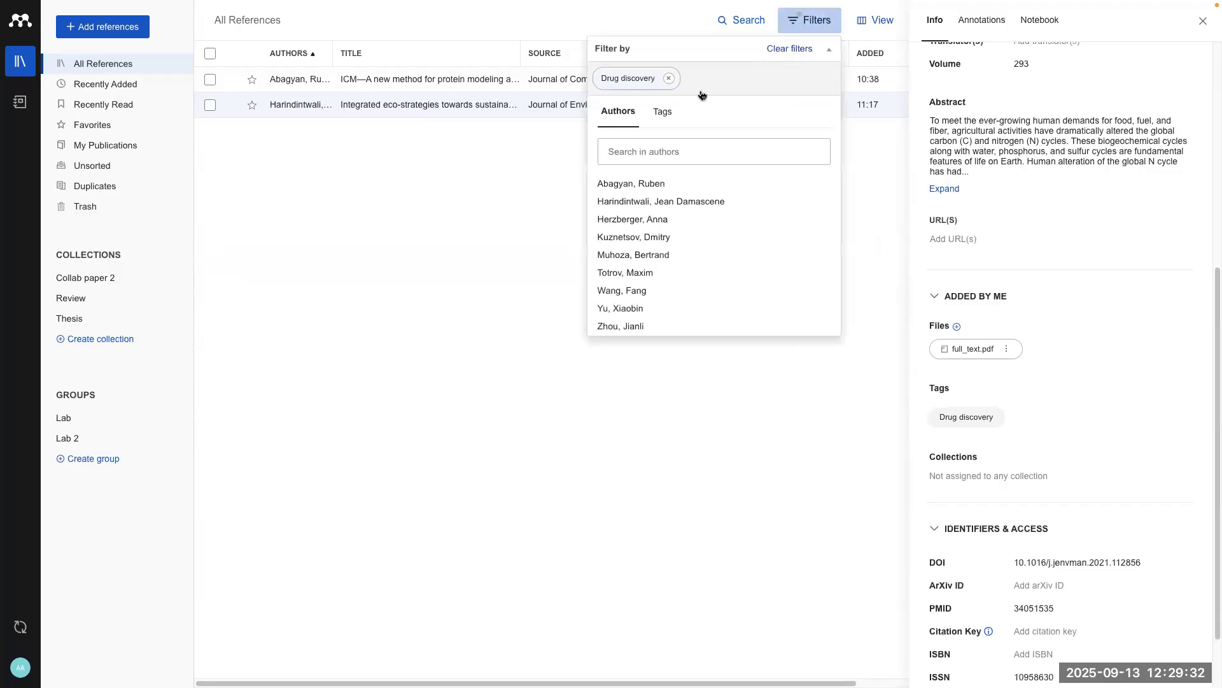
Step: Remove the Drug discovery filter from the reference list and close the filter options
left_click(669, 79)
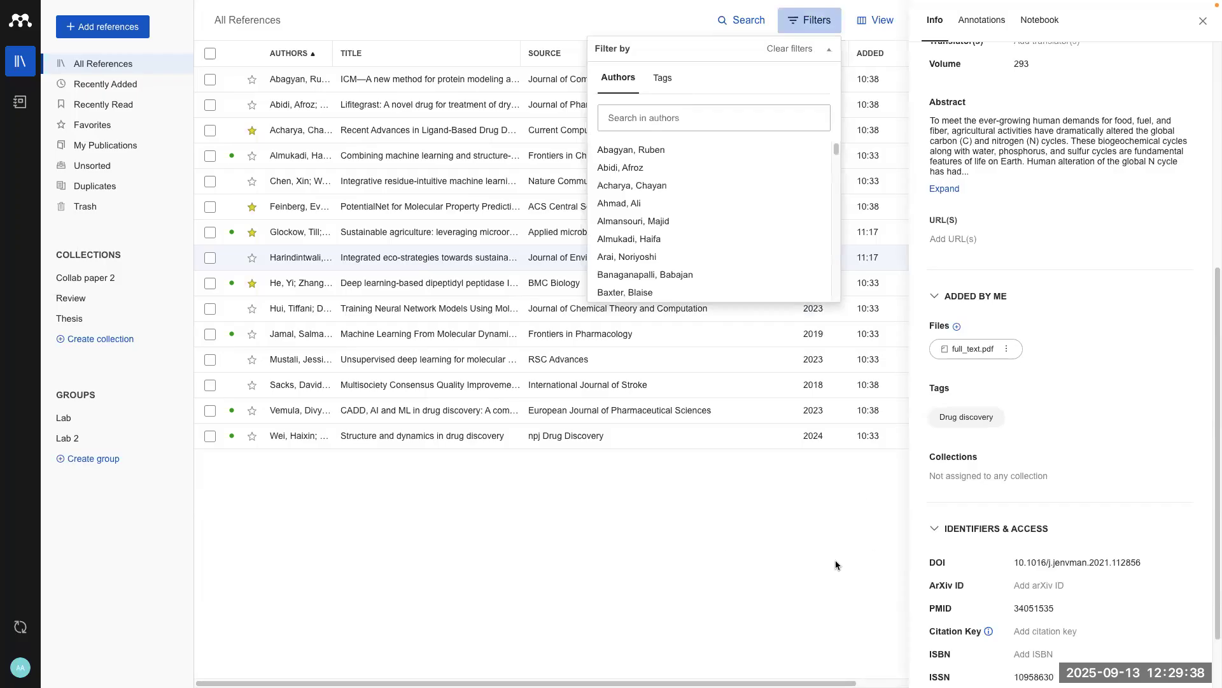
left_click(818, 25)
scroll(1037, 419, "down", 1)
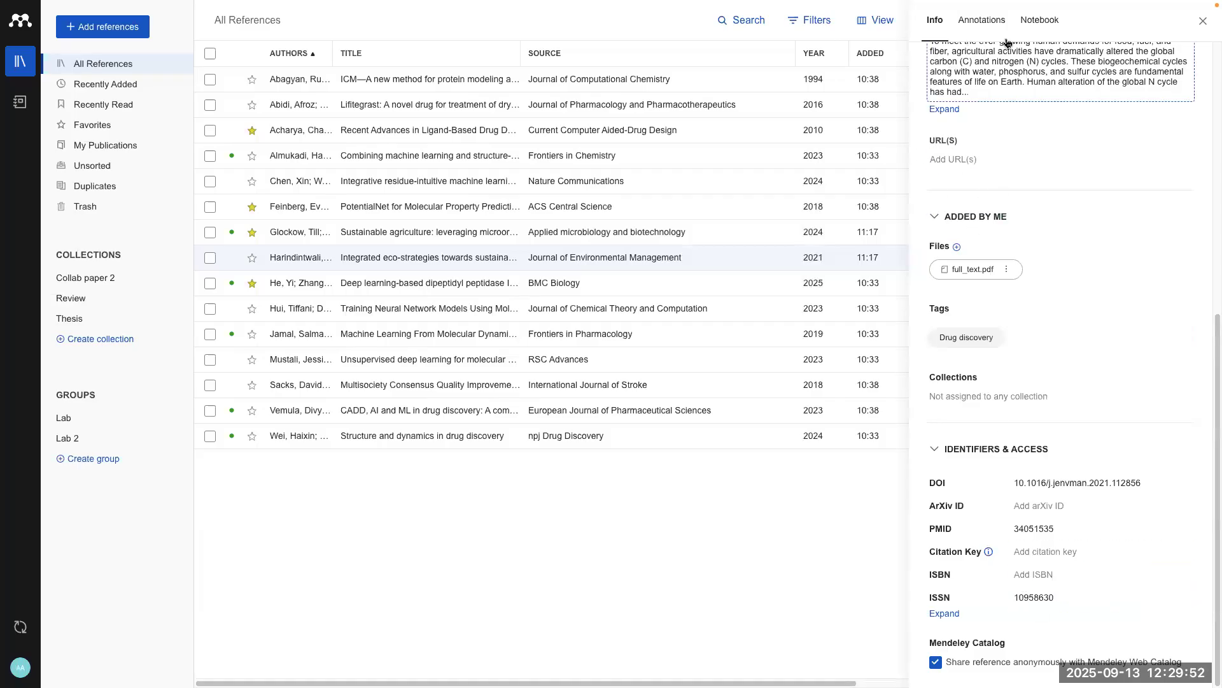
Step: View the annotations of the reference on integrated eco-strategies for carbon and nitrogen cycling, and close its details
left_click(1019, 529)
left_click(1011, 384)
scroll(996, 303, "up", 2)
left_click(978, 30)
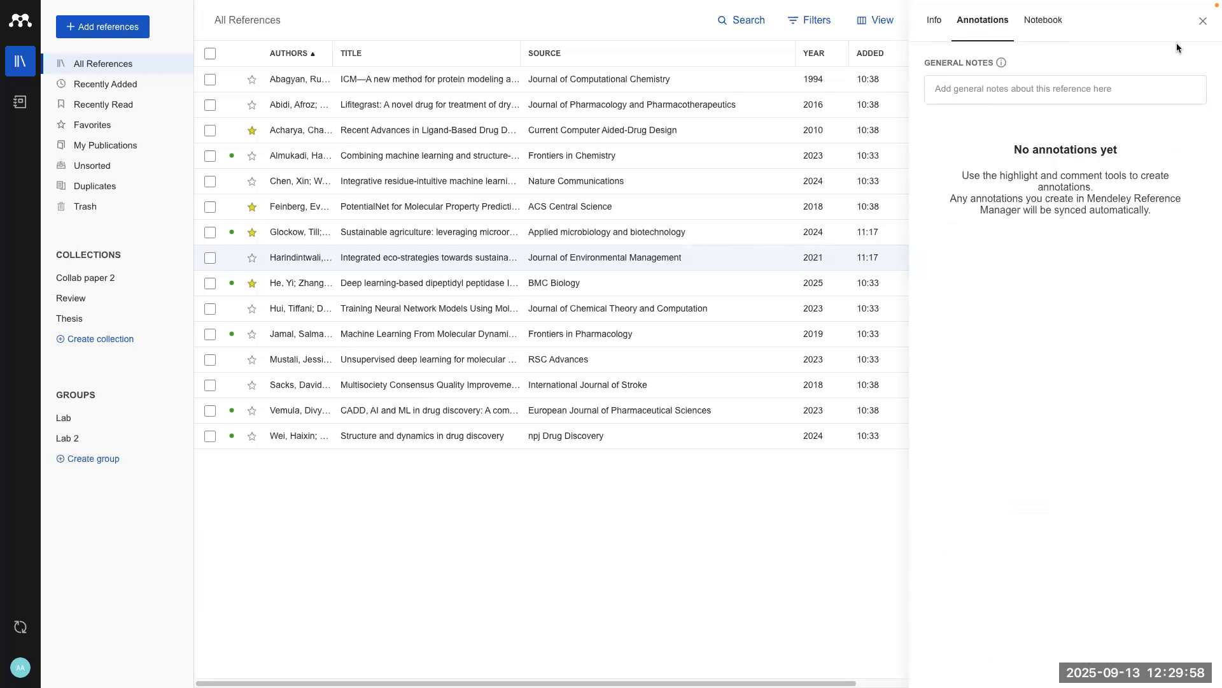
left_click(1202, 21)
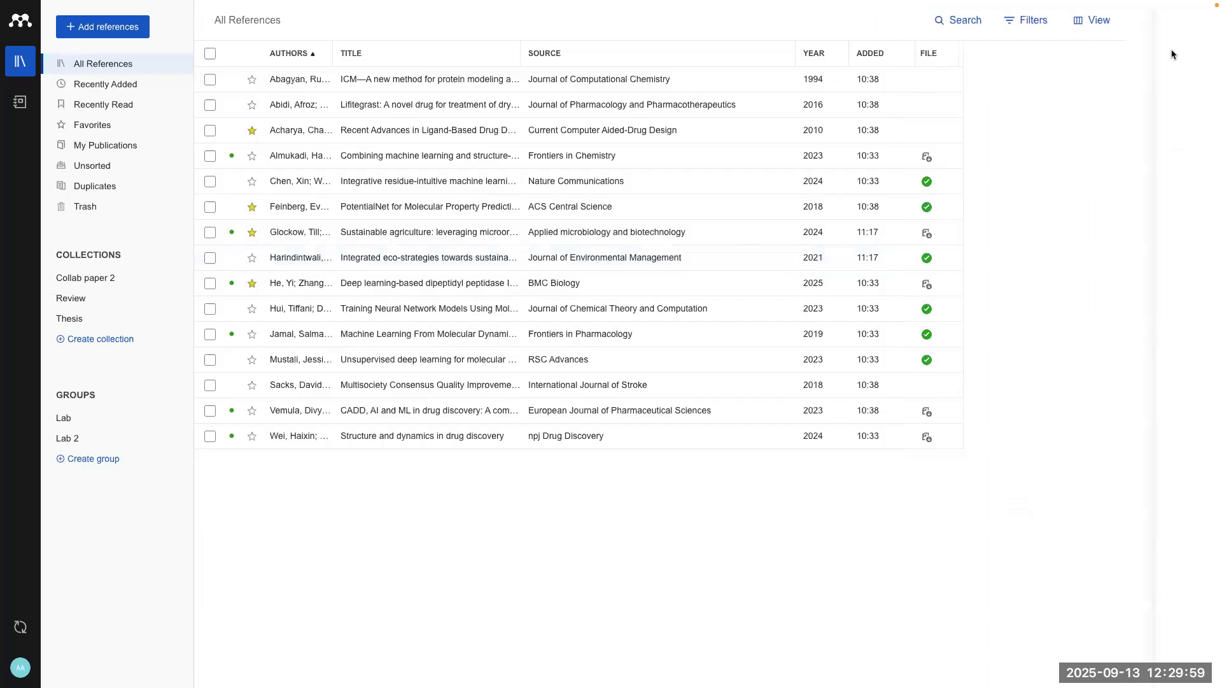
Step: Try to open the PDFs of the PIM kinase inhibitors and CADD, AI and ML in drug discovery references, and close the reader
double_click(414, 164)
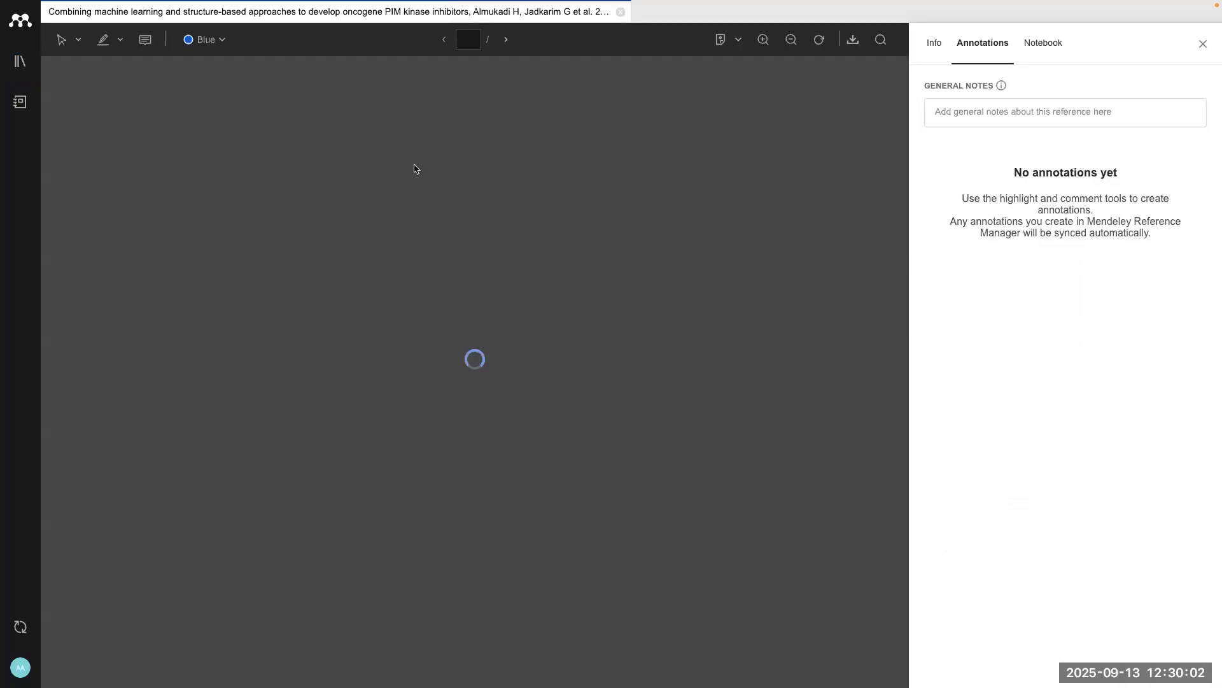
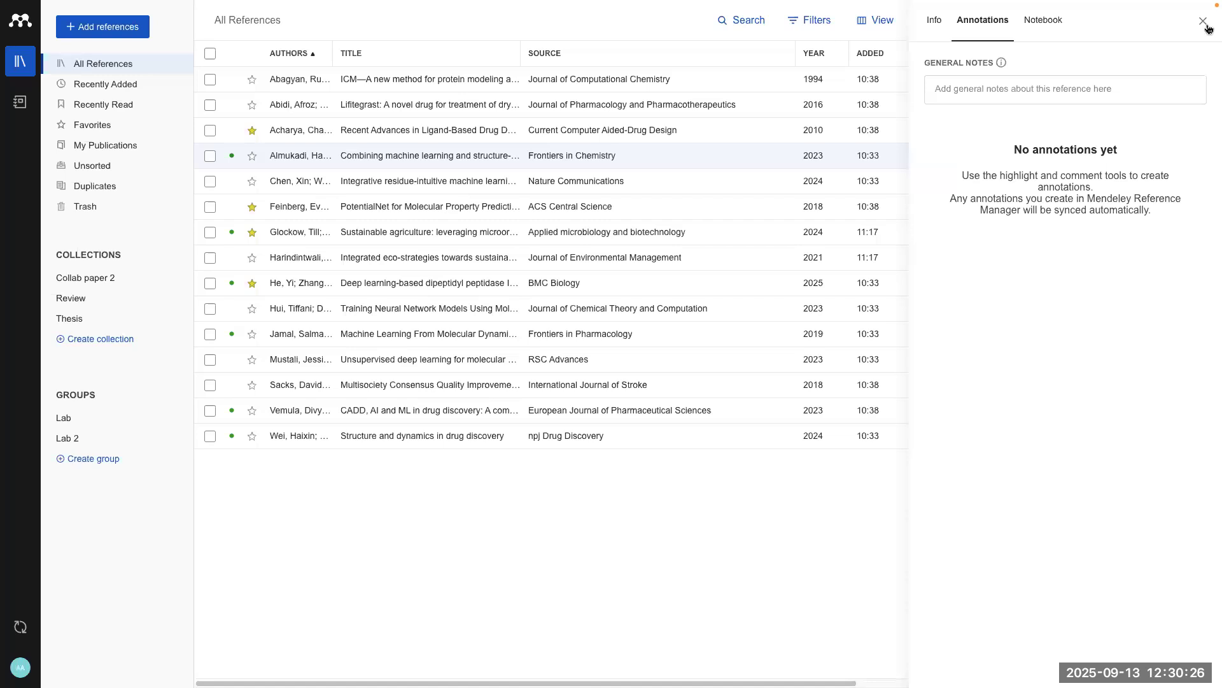
left_click(1207, 24)
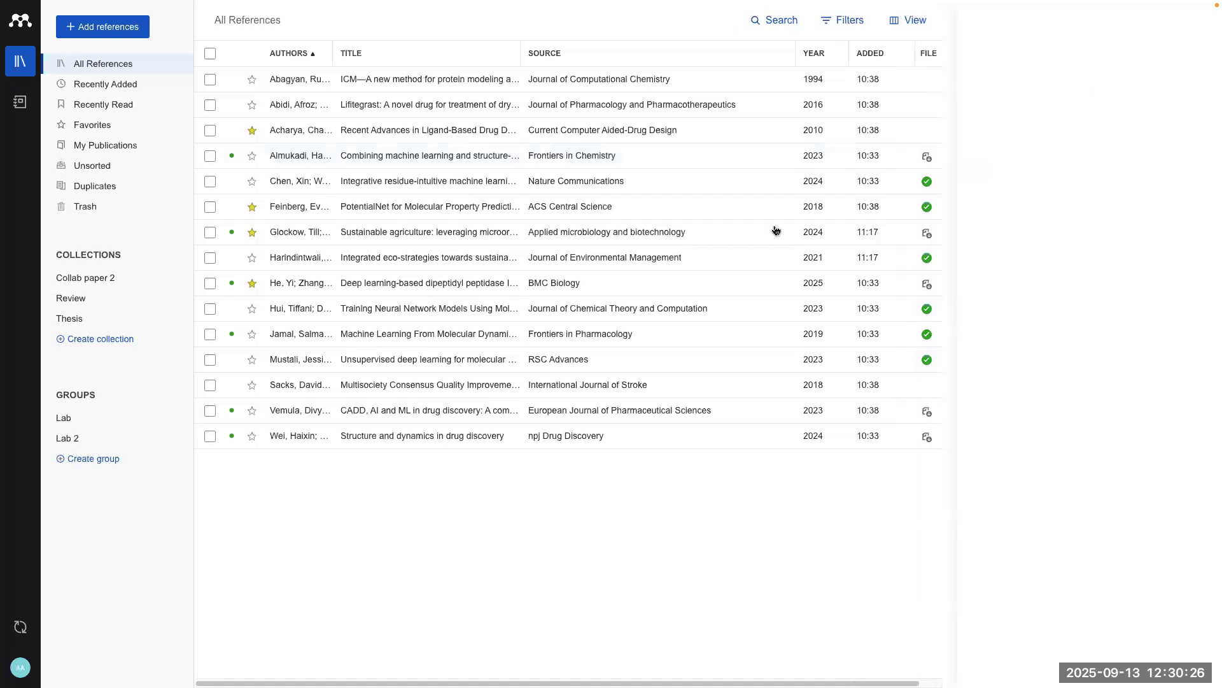
left_click(361, 414)
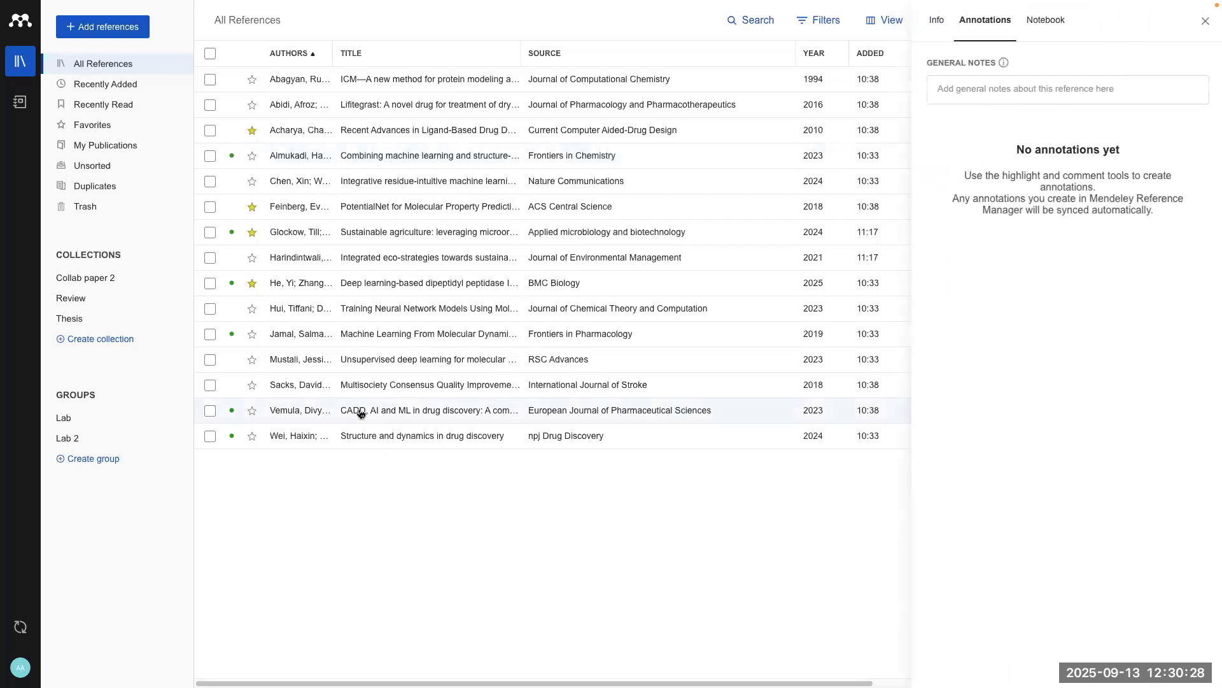
double_click(361, 414)
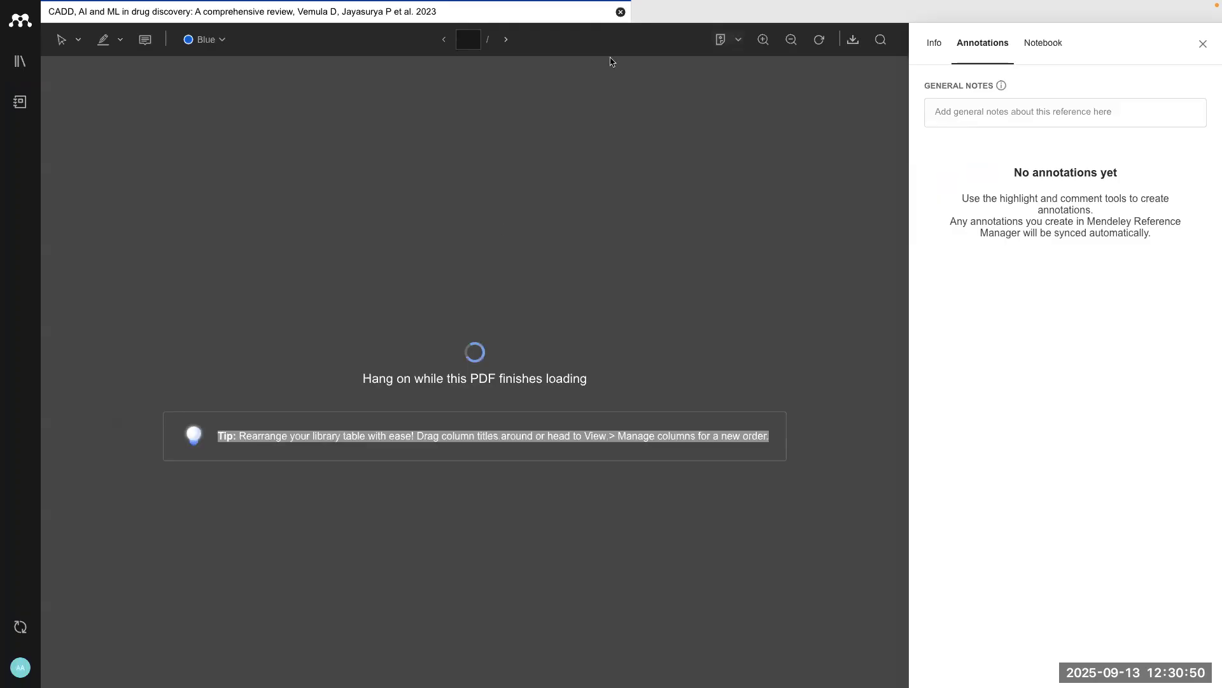
left_click(621, 12)
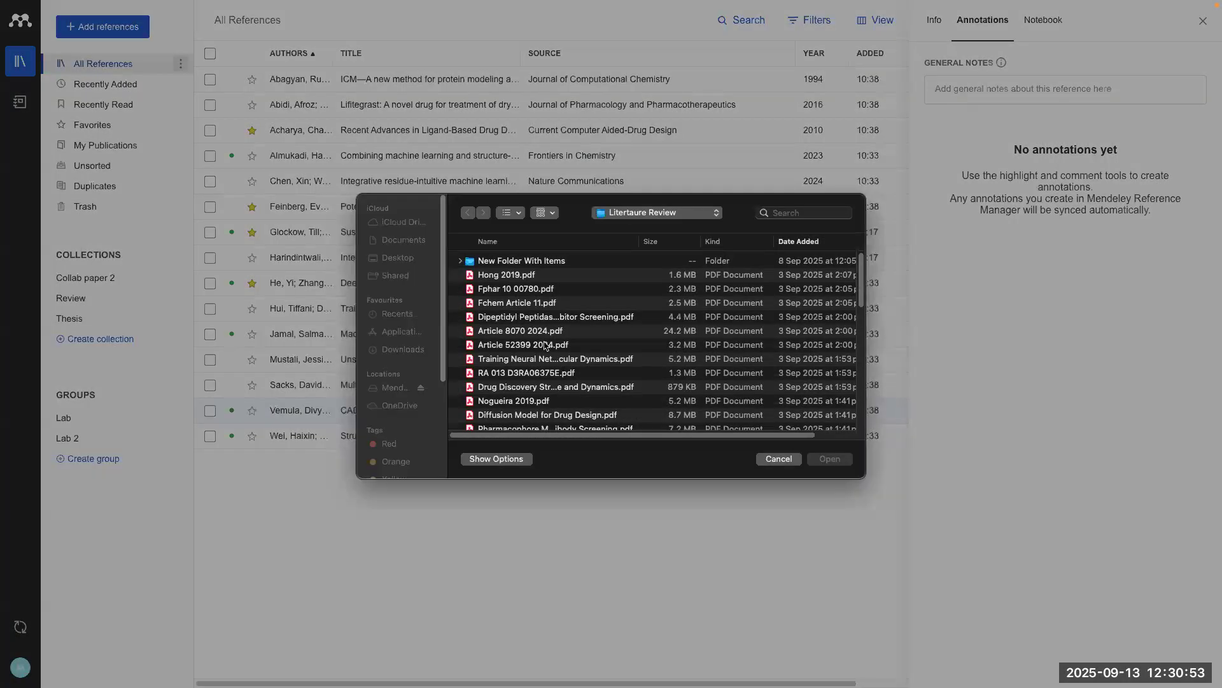
Step: Import Article 8070 2024.pdf from the Litertaure Review folder into the library, and close the reference details
double_click(545, 342)
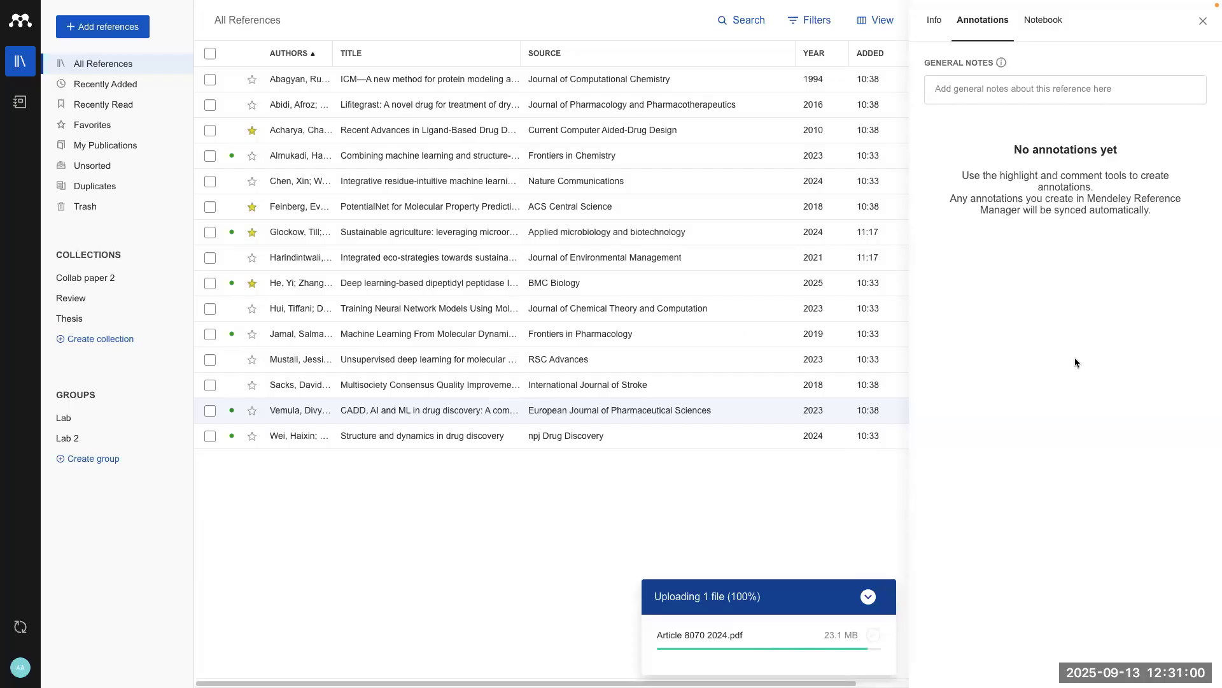
left_click(1203, 21)
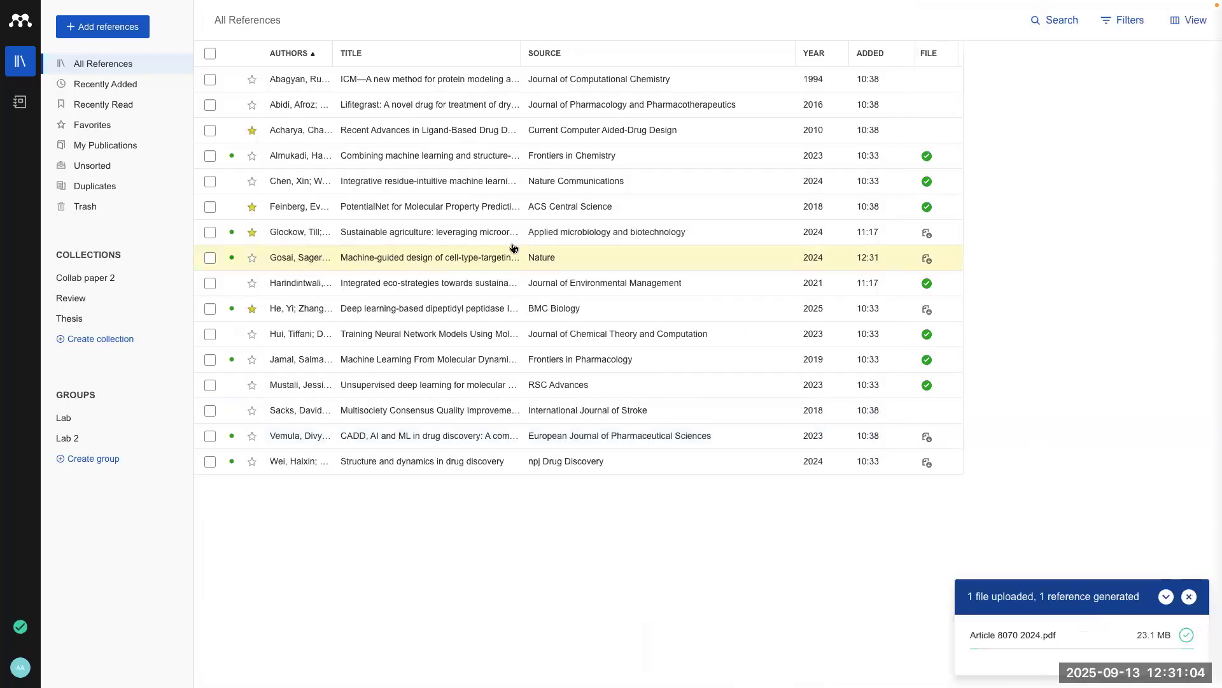
Step: Try to open the PDF of the cell-type-targeting cis-regulatory elements reference, activate the comment tool and hide the details
double_click(304, 266)
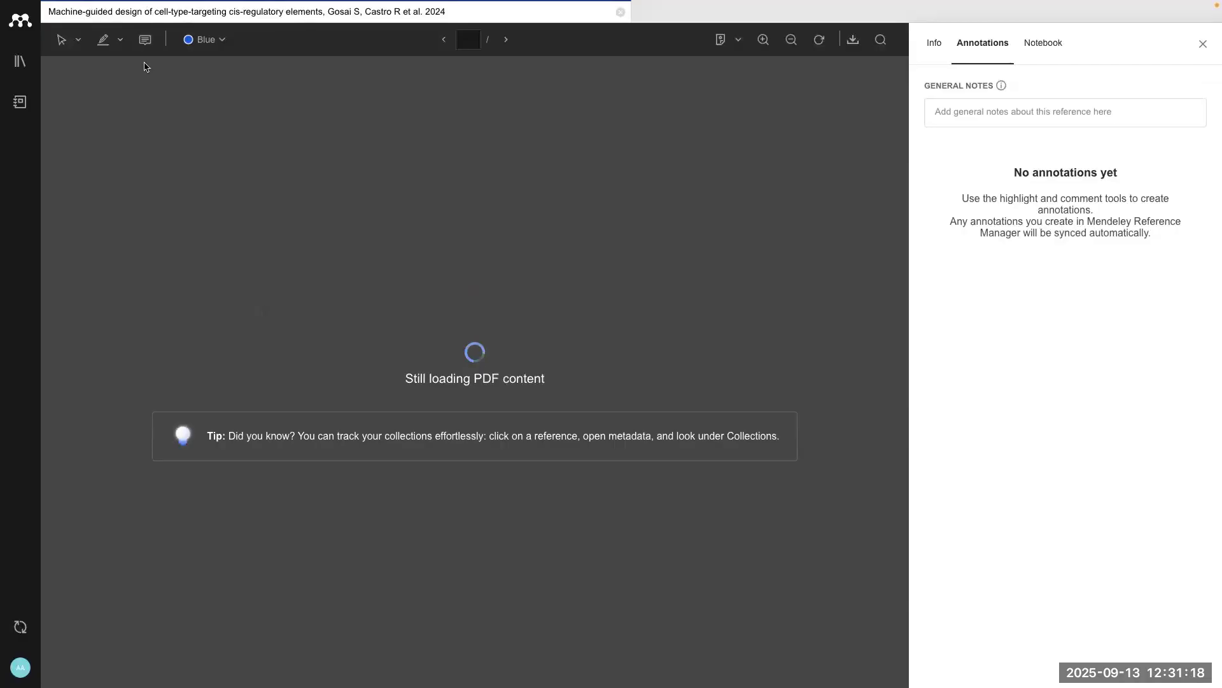
left_click(146, 41)
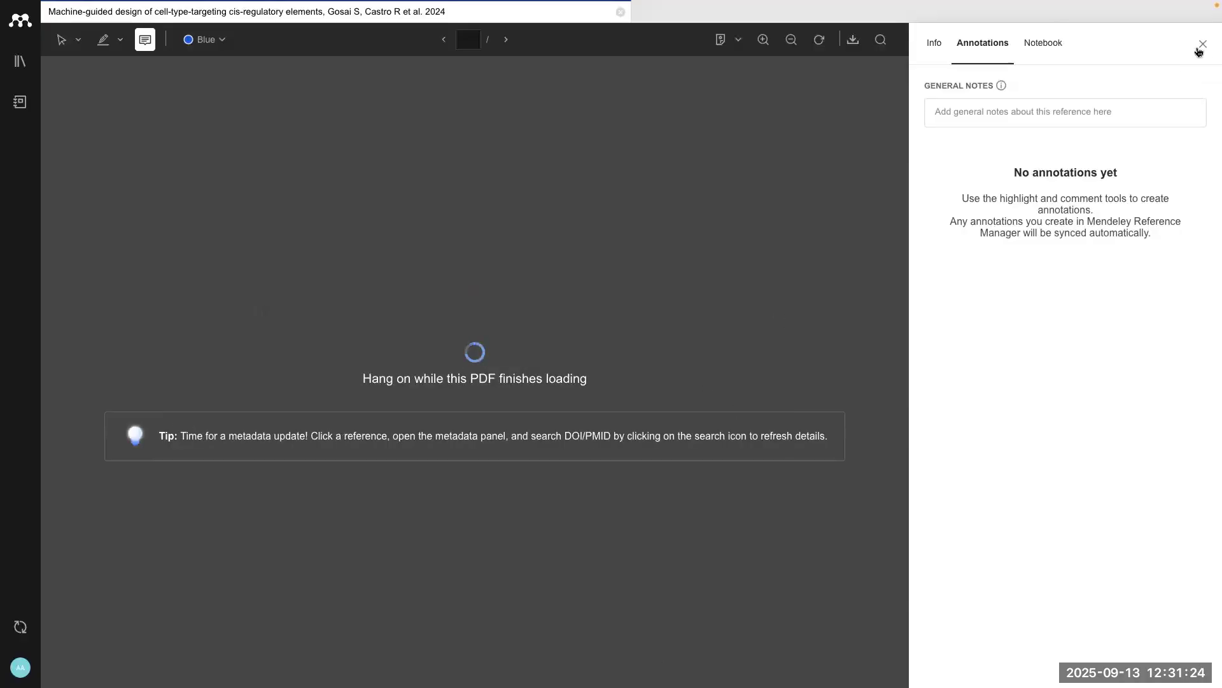
left_click(1205, 48)
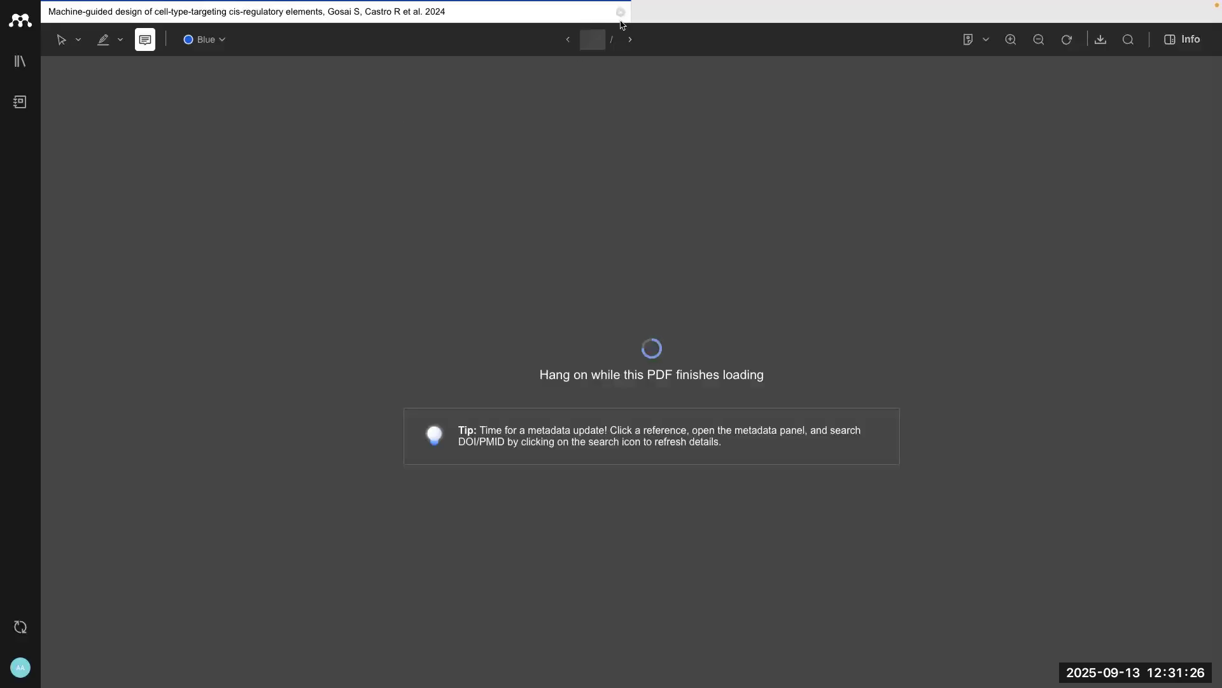
Step: Switch to Arc, open the Mendeley web library, and try reading the CADD, AI and ML review's PDF with its annotations displayed
key("ctrl+Up")
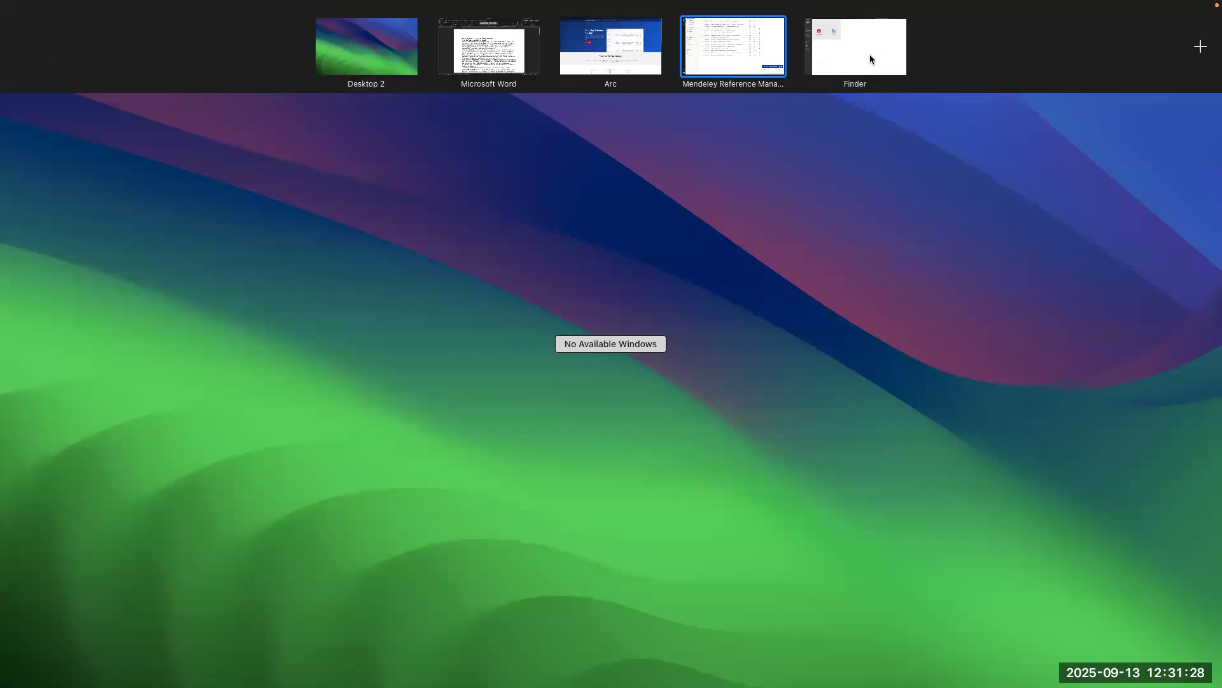
left_click(617, 56)
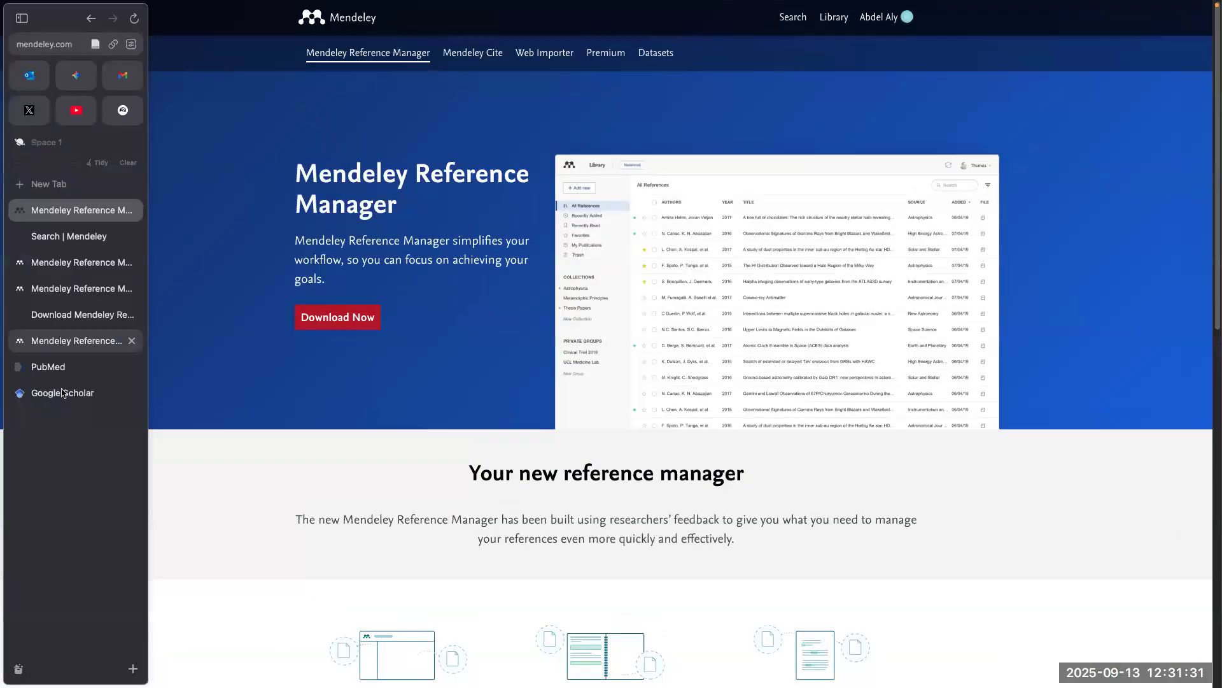
left_click(63, 393)
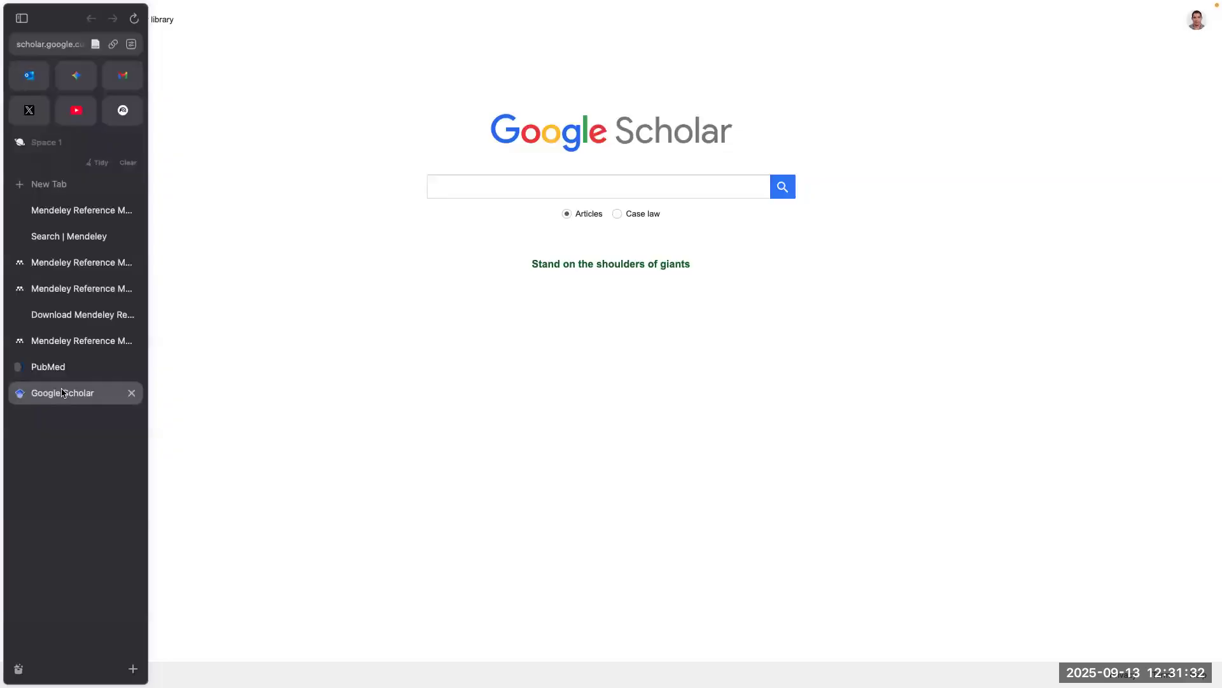
left_click(70, 340)
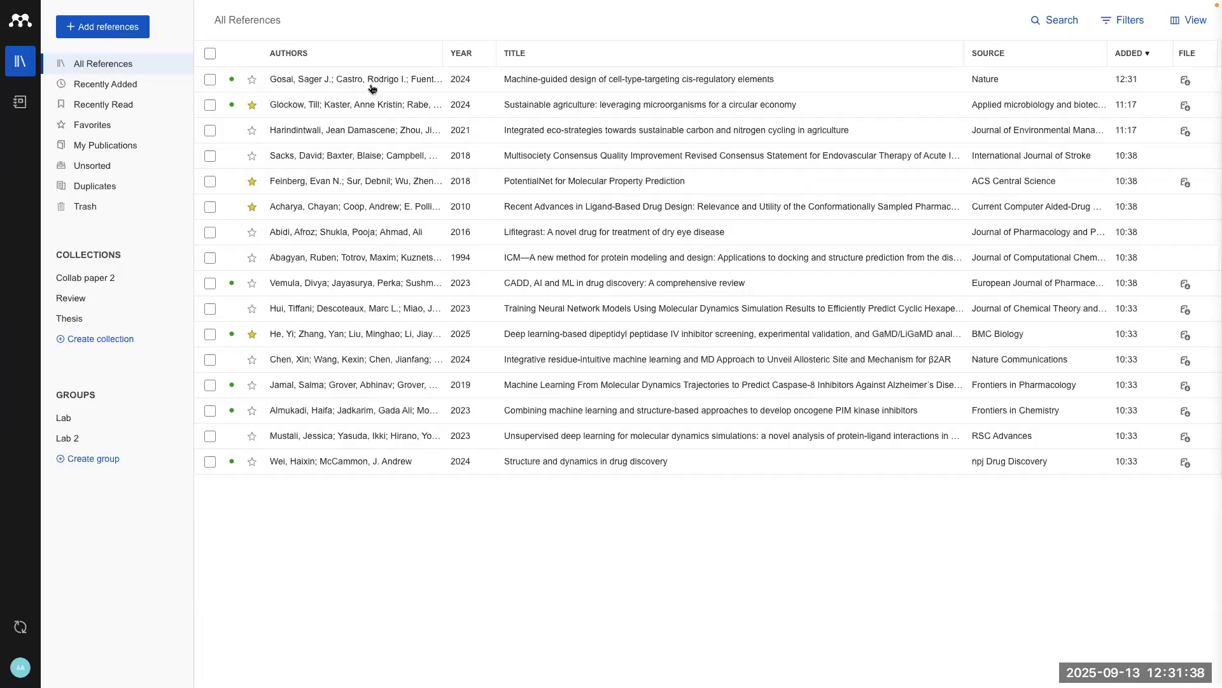
double_click(336, 288)
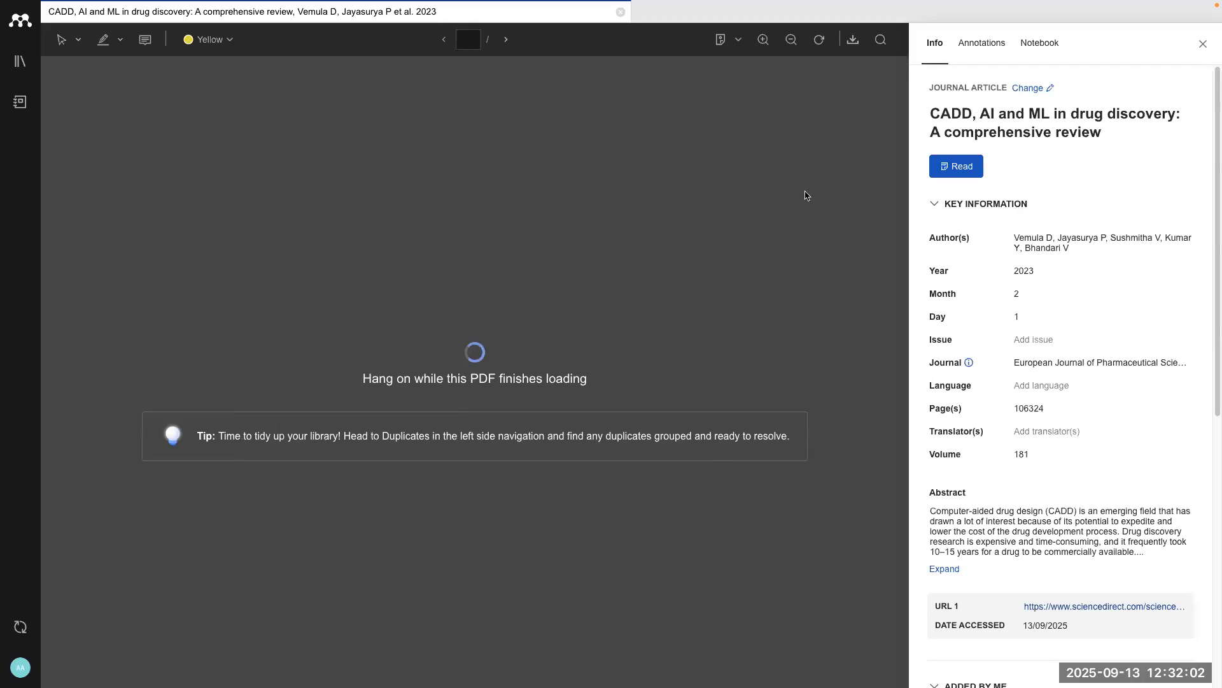
left_click(998, 47)
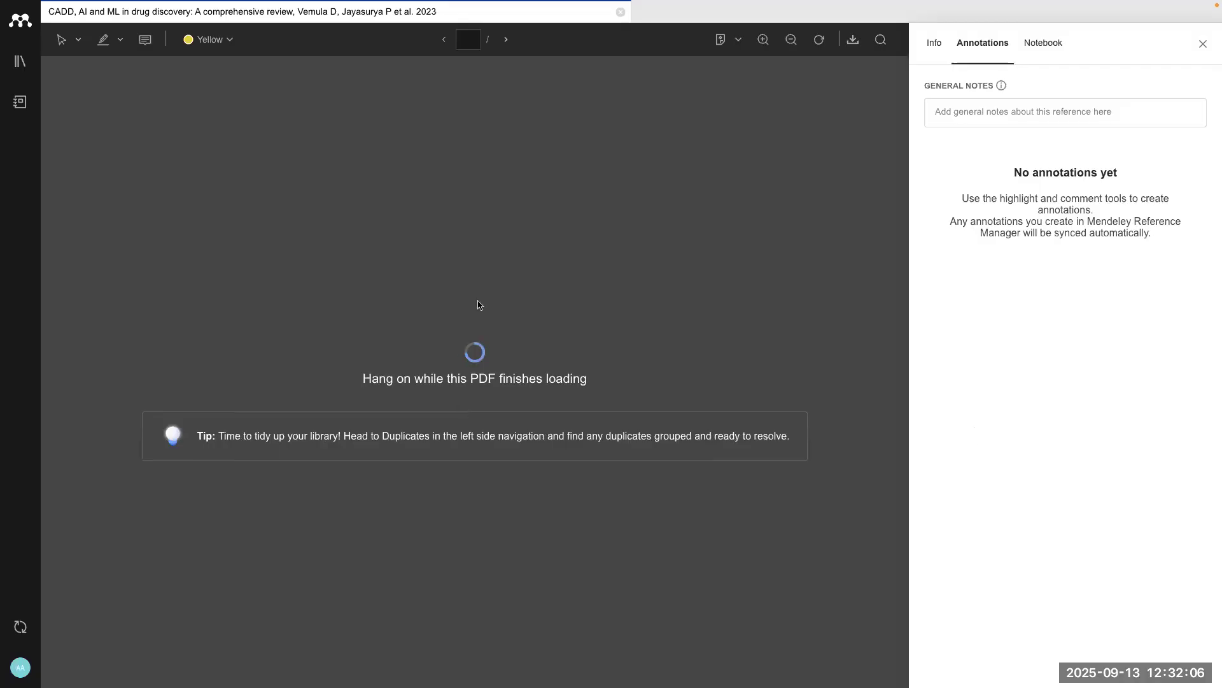
Step: Switch back to Mendeley Reference Manager and create a notebook page titled "Notes" containing "This paper is about ...."
key("ctrl+Up")
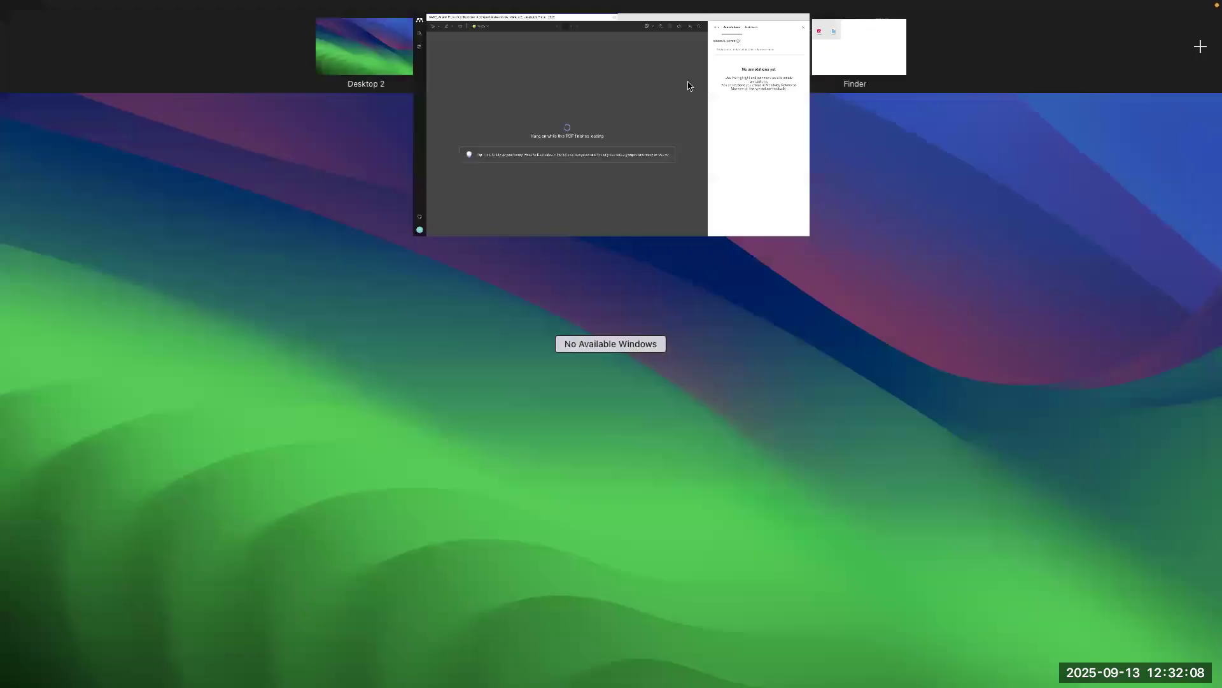
left_click(732, 63)
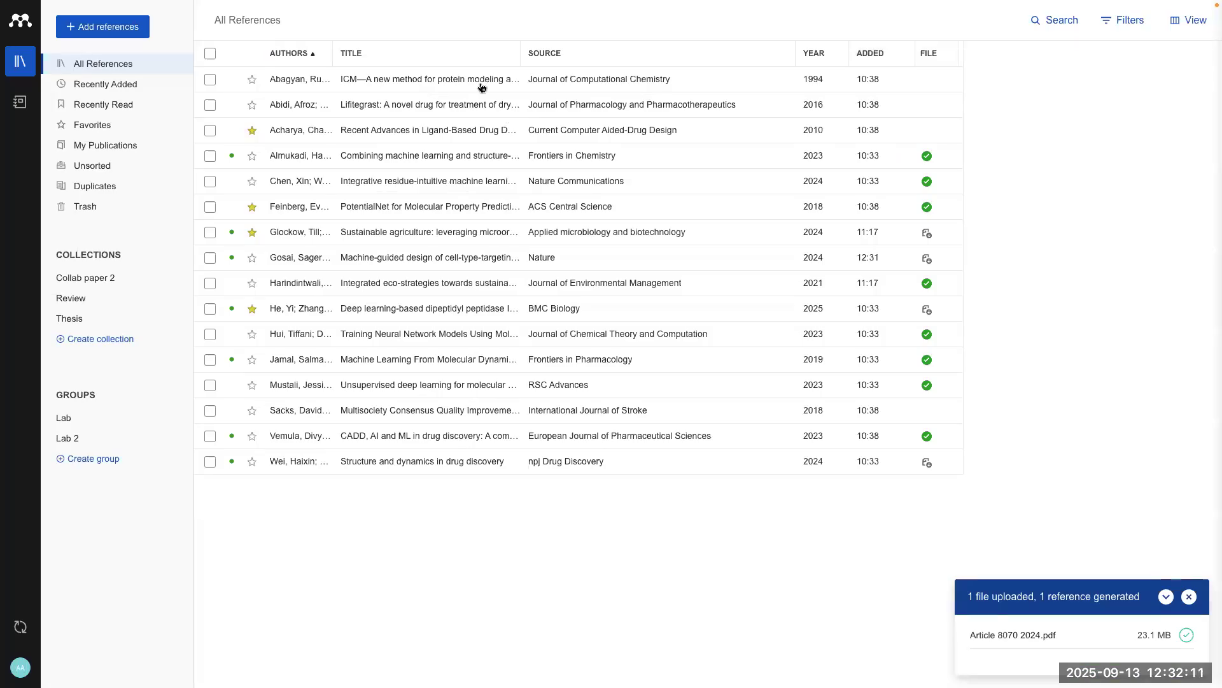
left_click(486, 85)
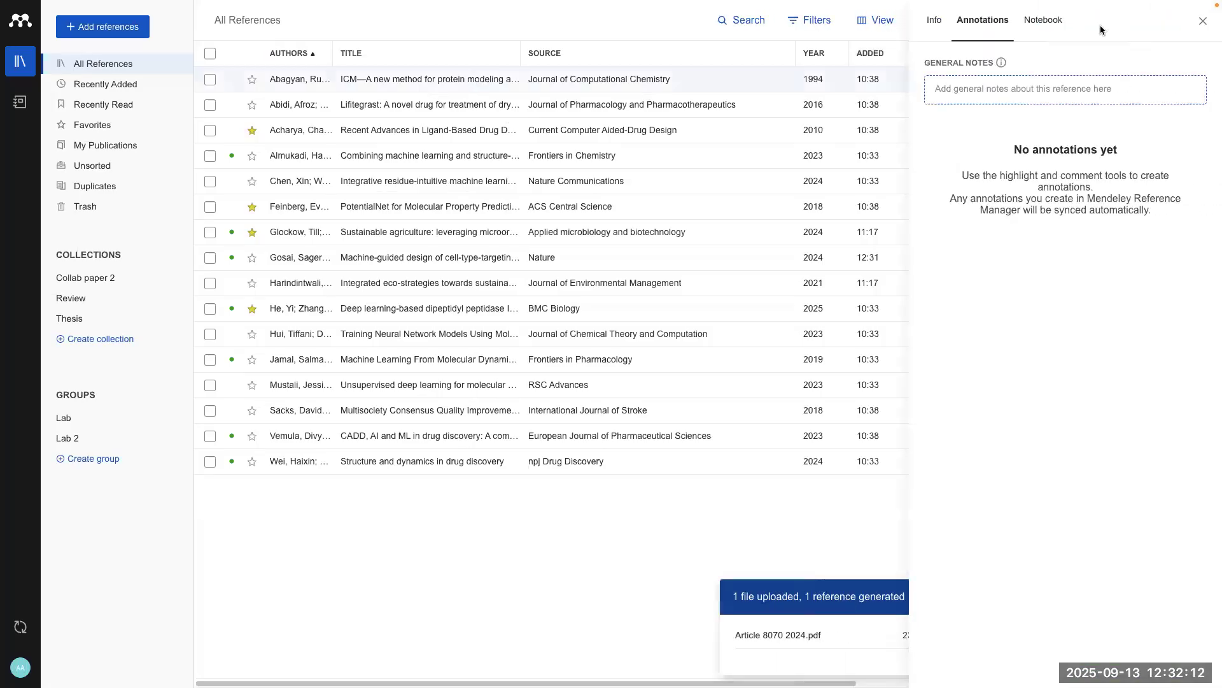
left_click(1037, 26)
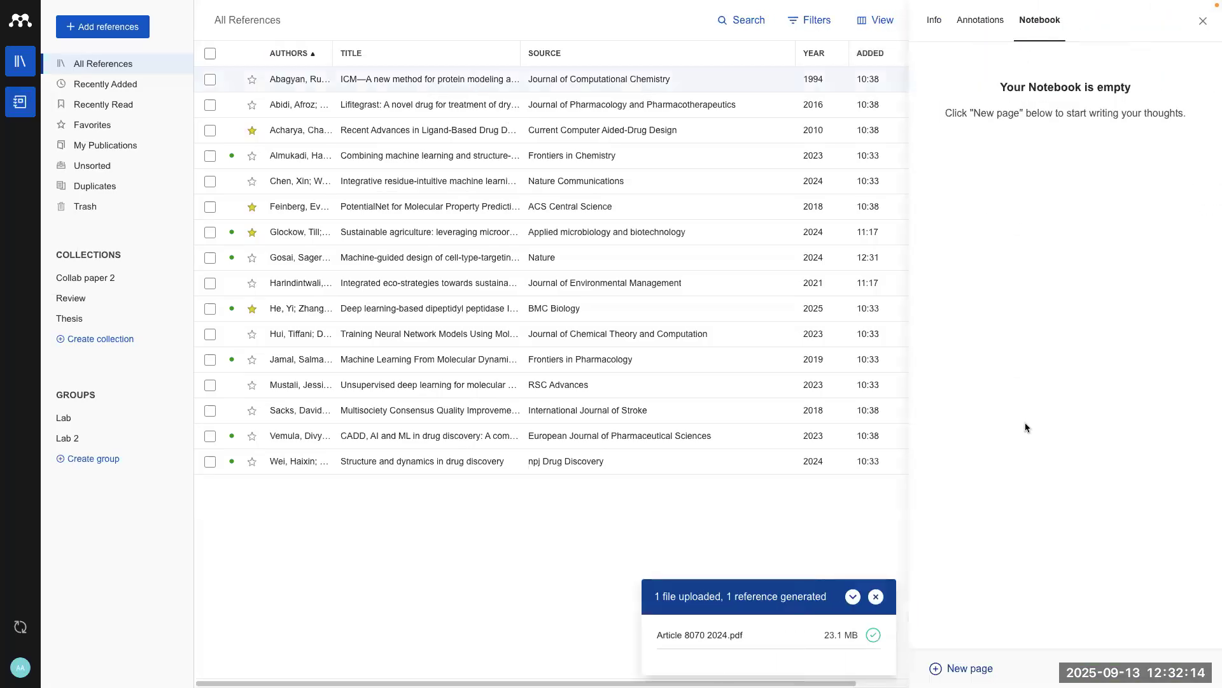
left_click(876, 597)
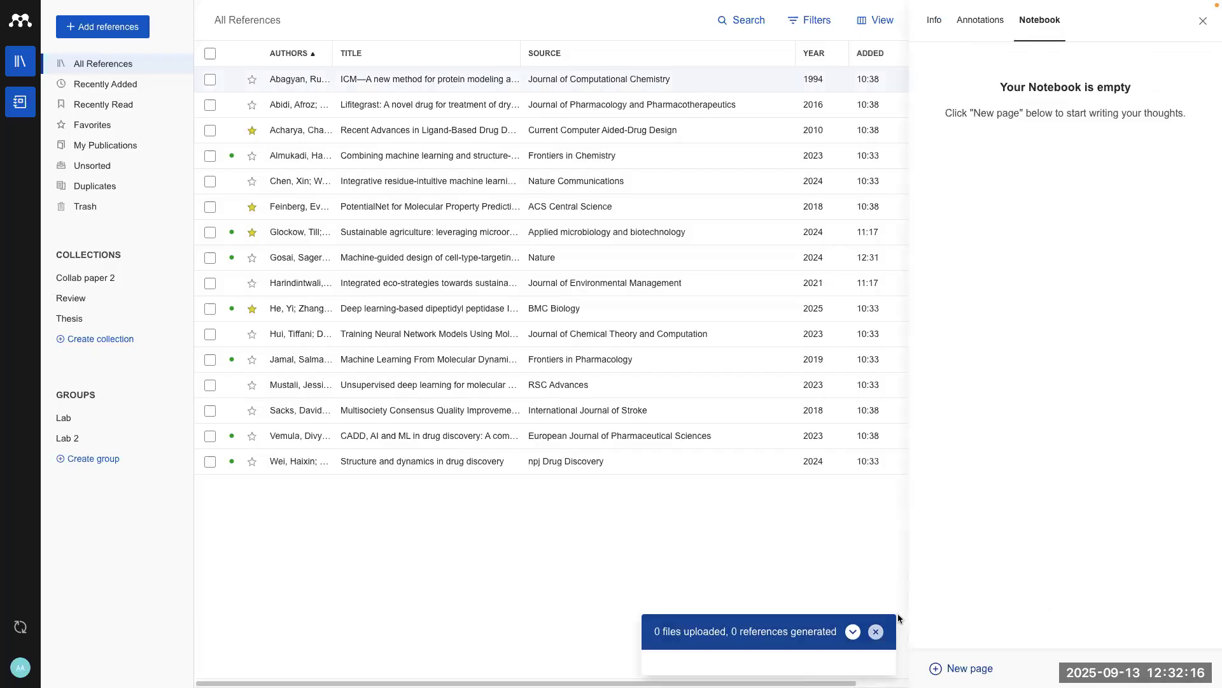
left_click(964, 669)
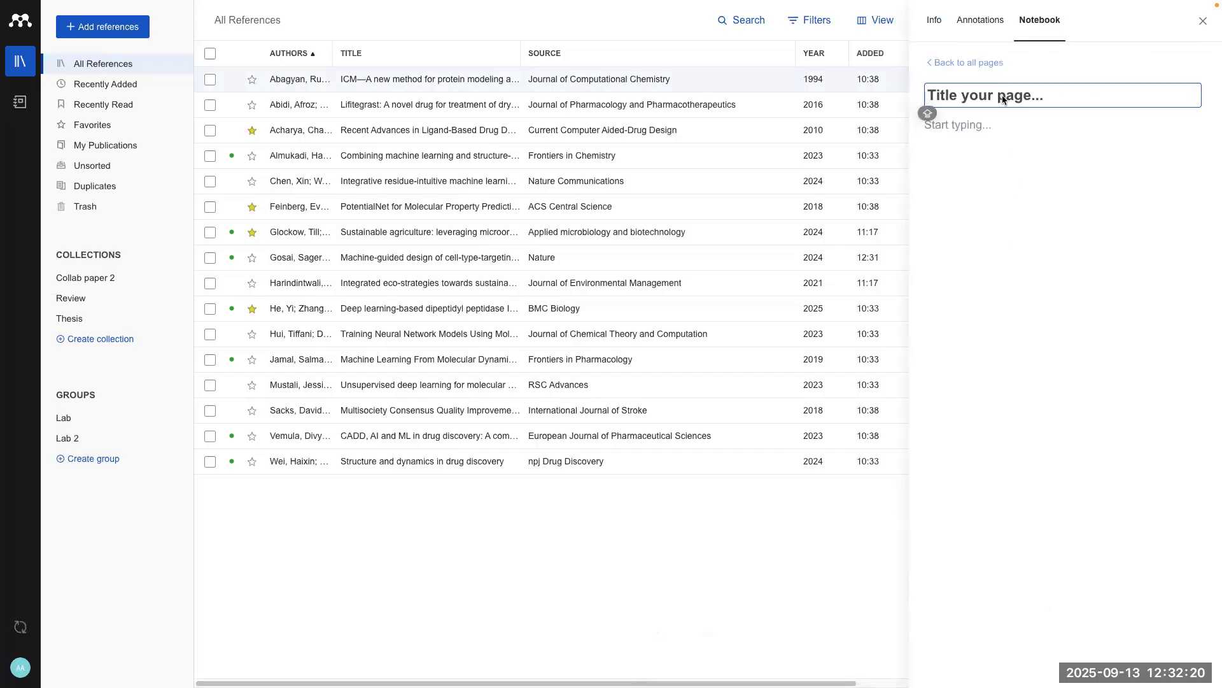
type("Notes")
left_click(996, 121)
type("This ")
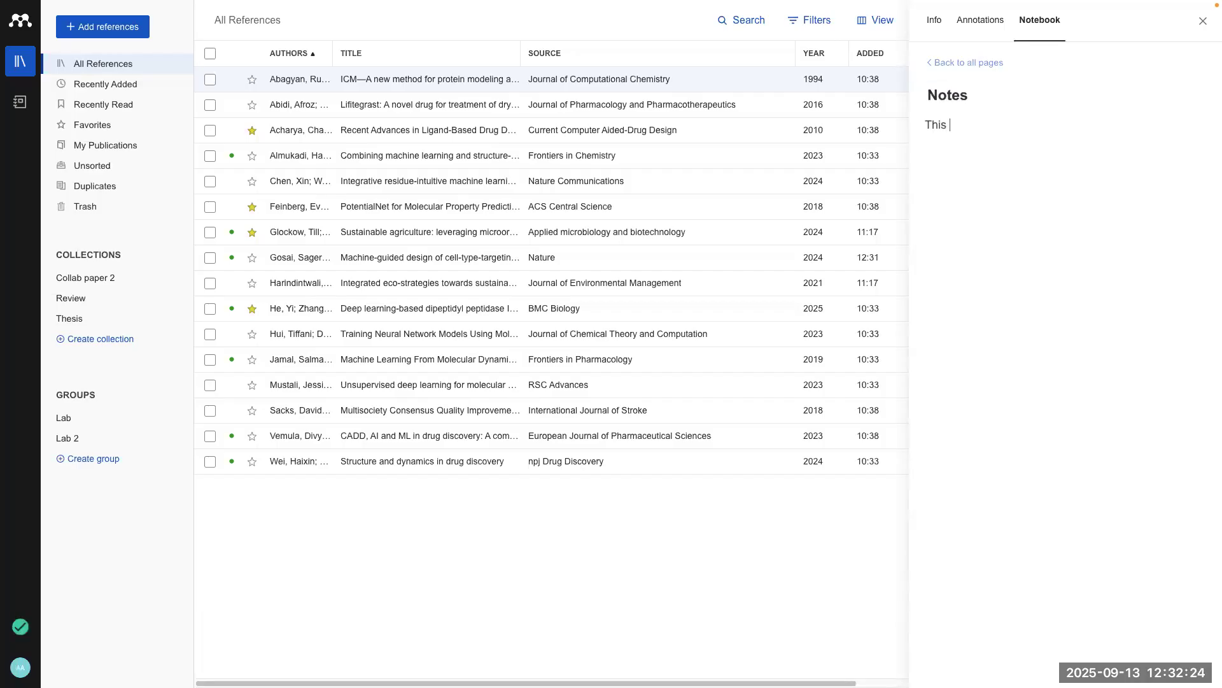
type("iaper is about ....")
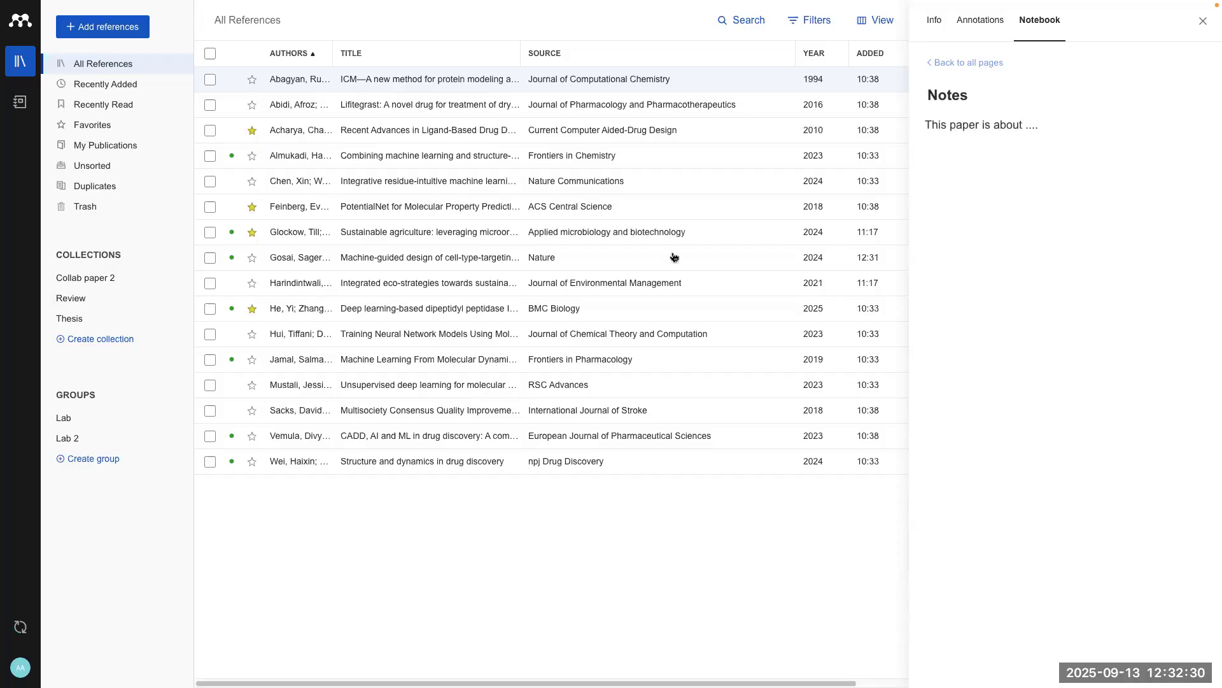
Step: Select the ligand-based drug design reference, close and reopen the notebook, view the Notes page, and return to all pages
left_click(405, 130)
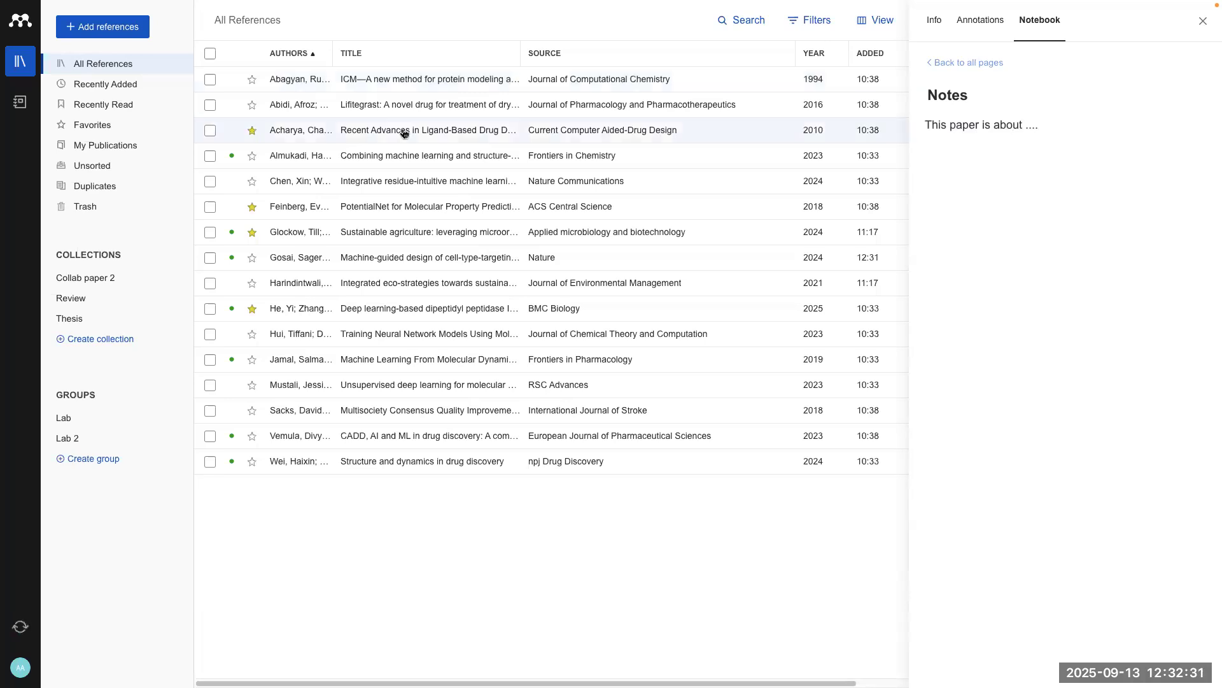
left_click(1203, 21)
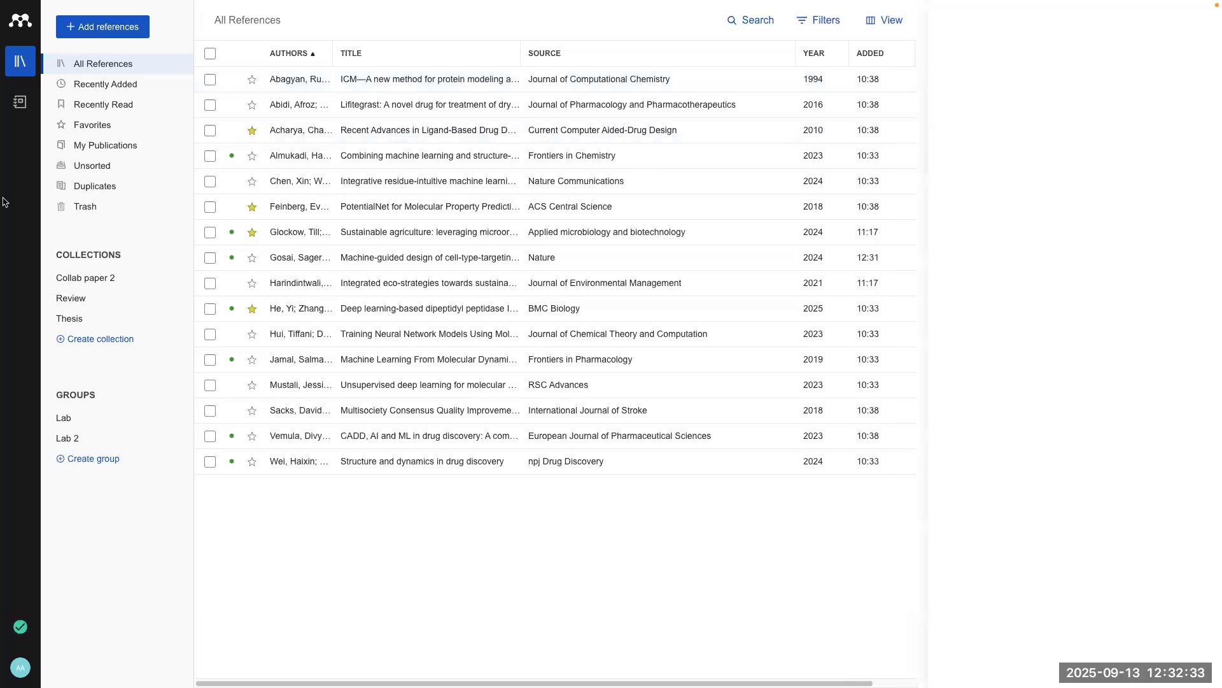
left_click(21, 103)
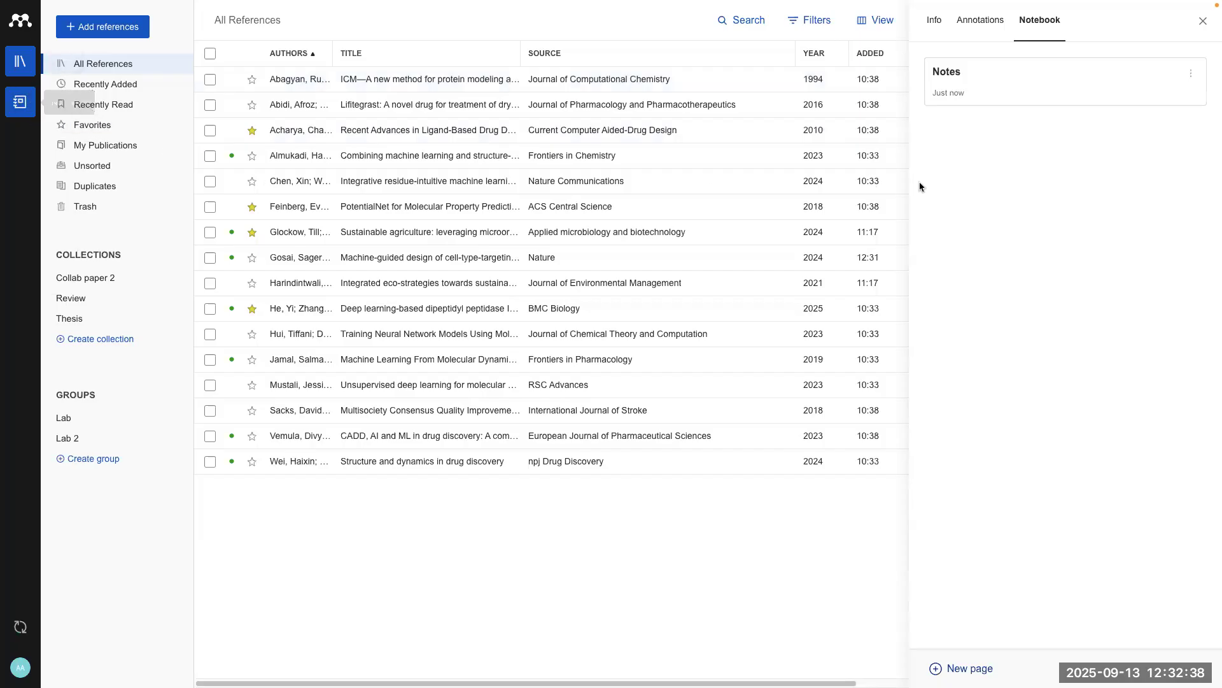
left_click(987, 84)
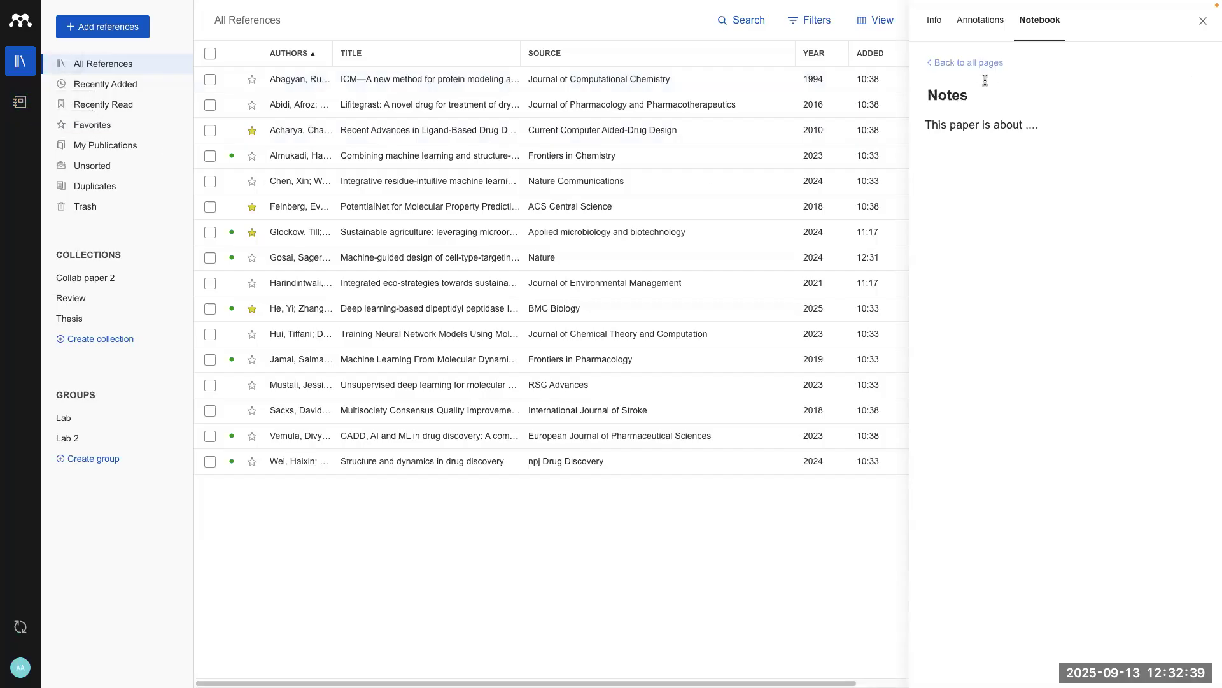
left_click(938, 64)
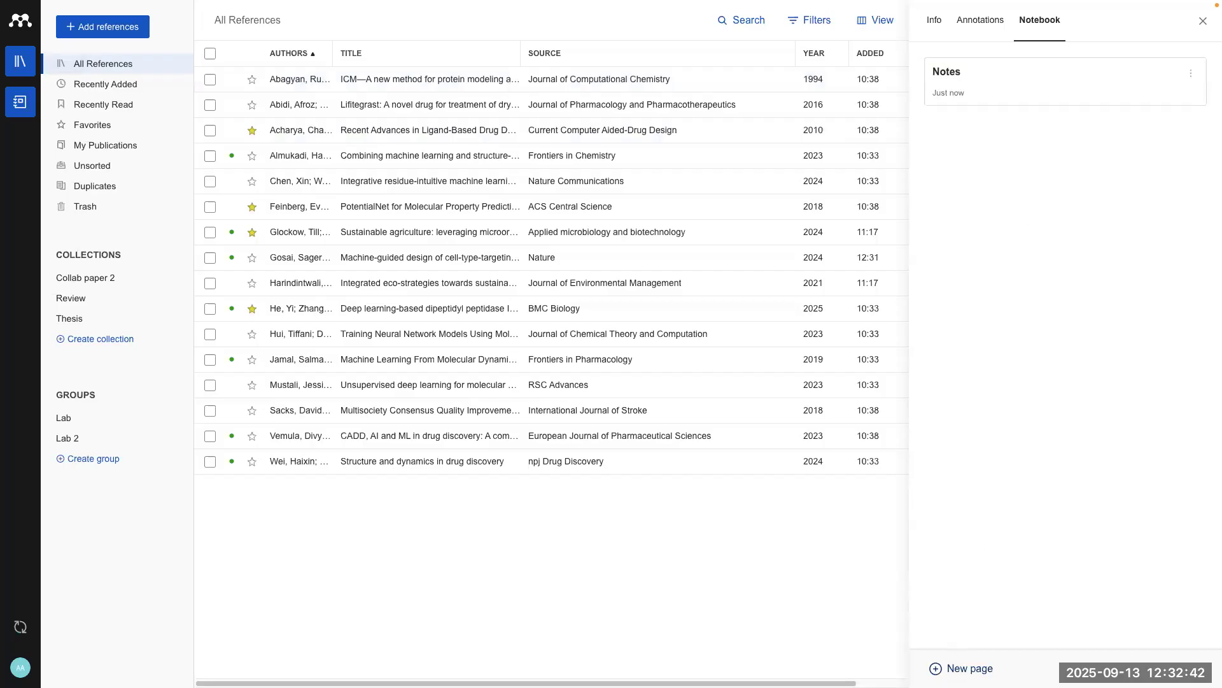
Step: Create a second notebook page titled "Note 2" containing "This is a new ntoe", and return to all pages
left_click(962, 668)
left_click(963, 102)
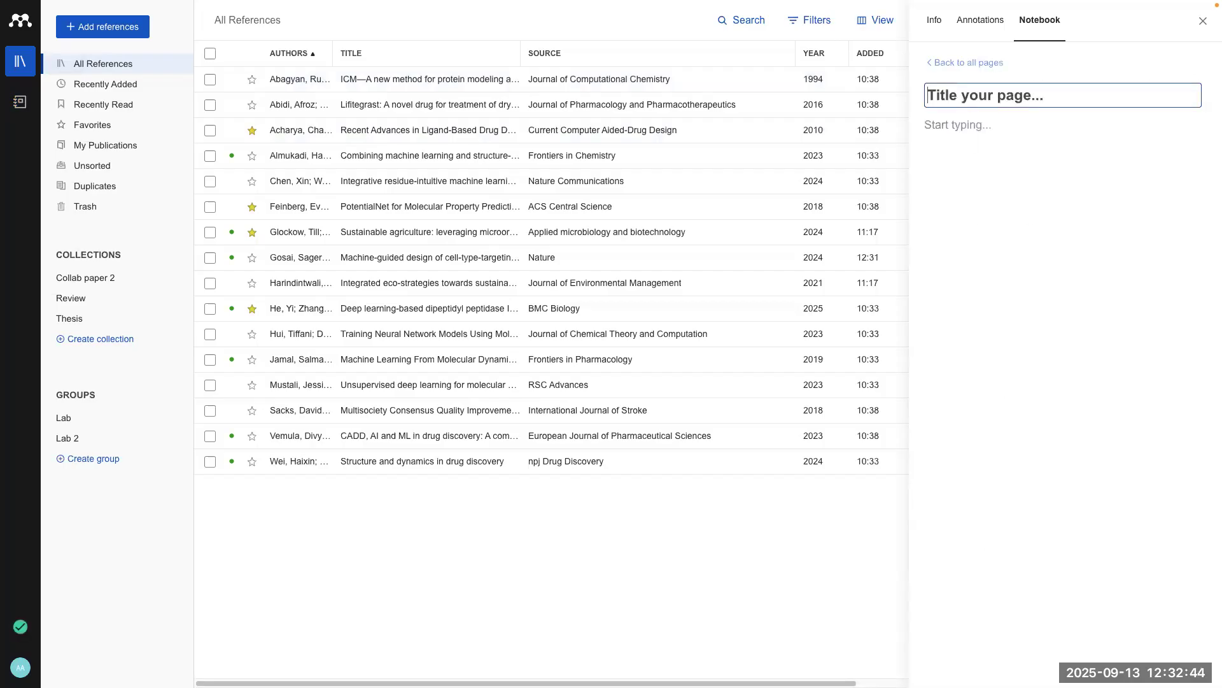
type("Note 2")
left_click(971, 121)
type("The")
key("BackSpace")
type("is is a new ntoe")
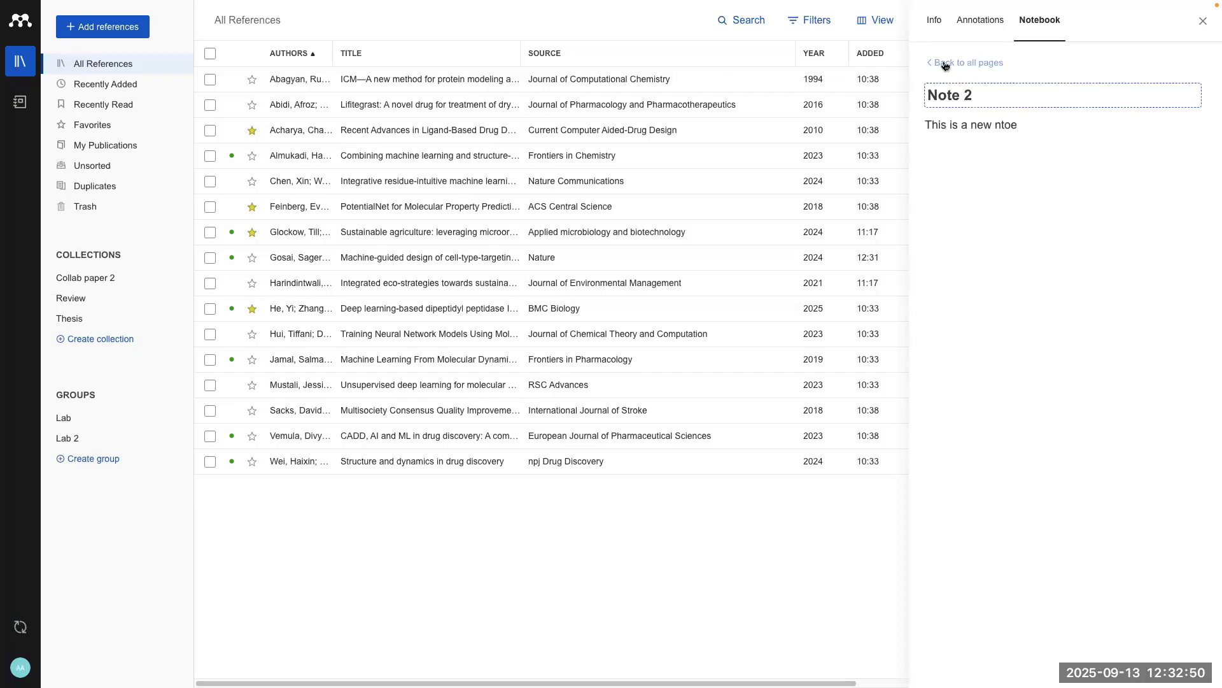
left_click(946, 63)
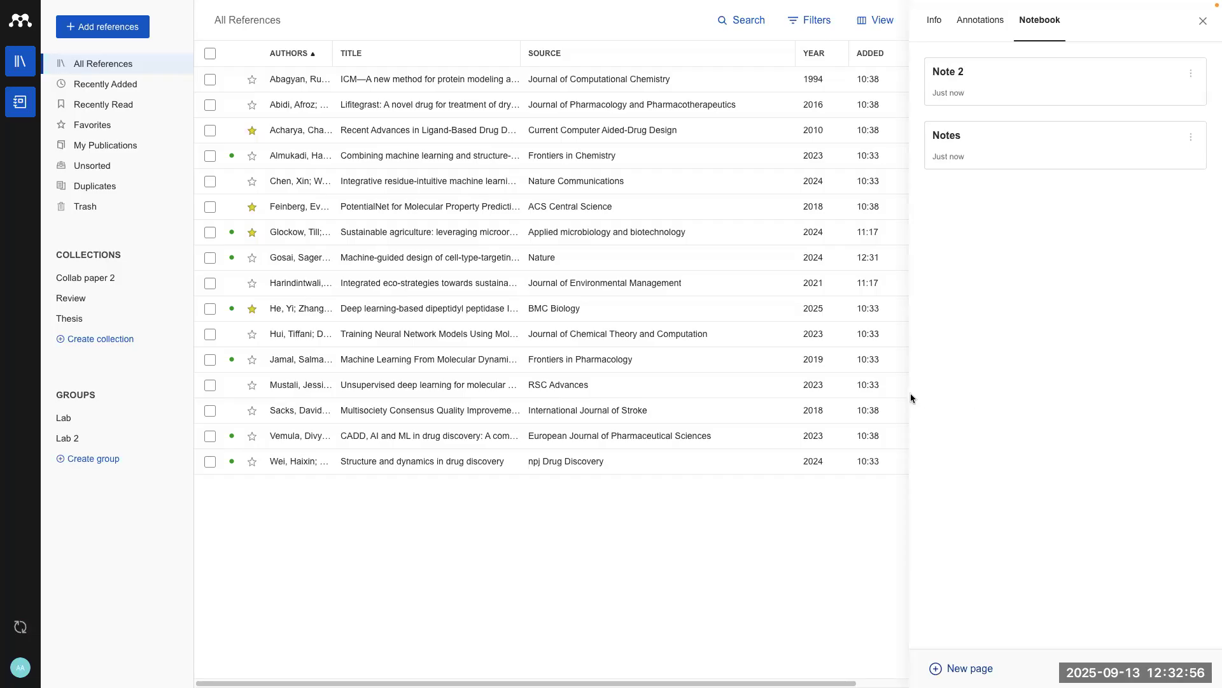
Step: Close the notebook, move all references in the library to the trash, and view All References
left_click(1202, 24)
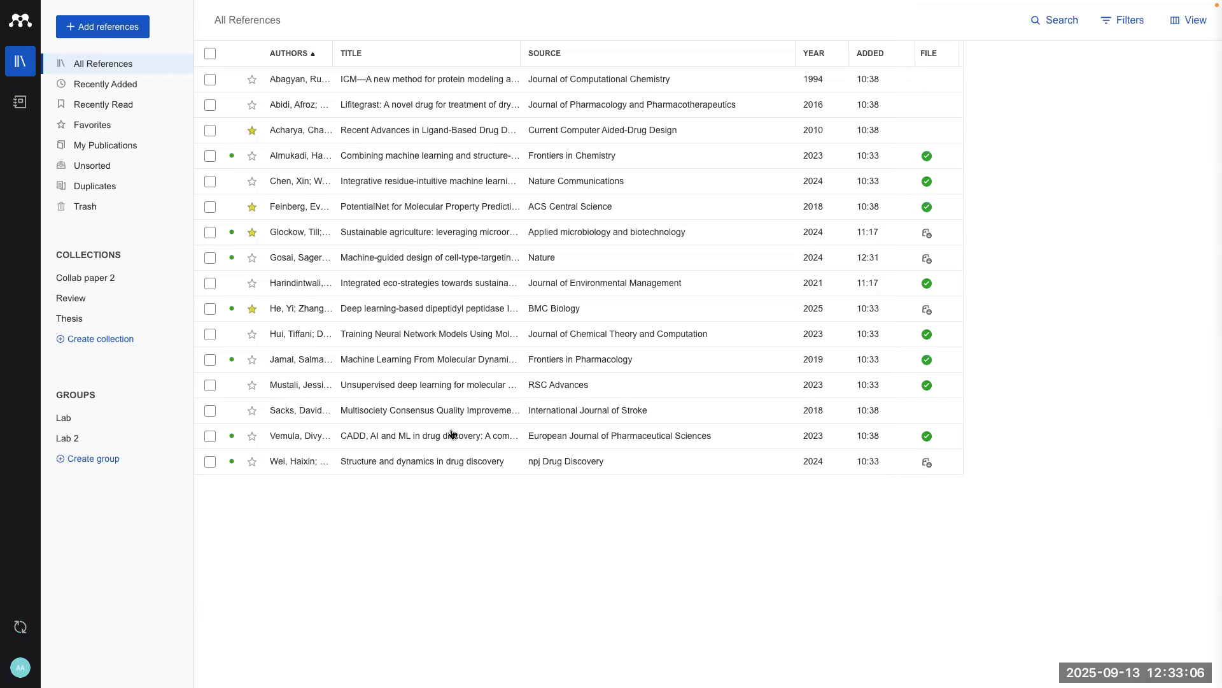
left_click(211, 54)
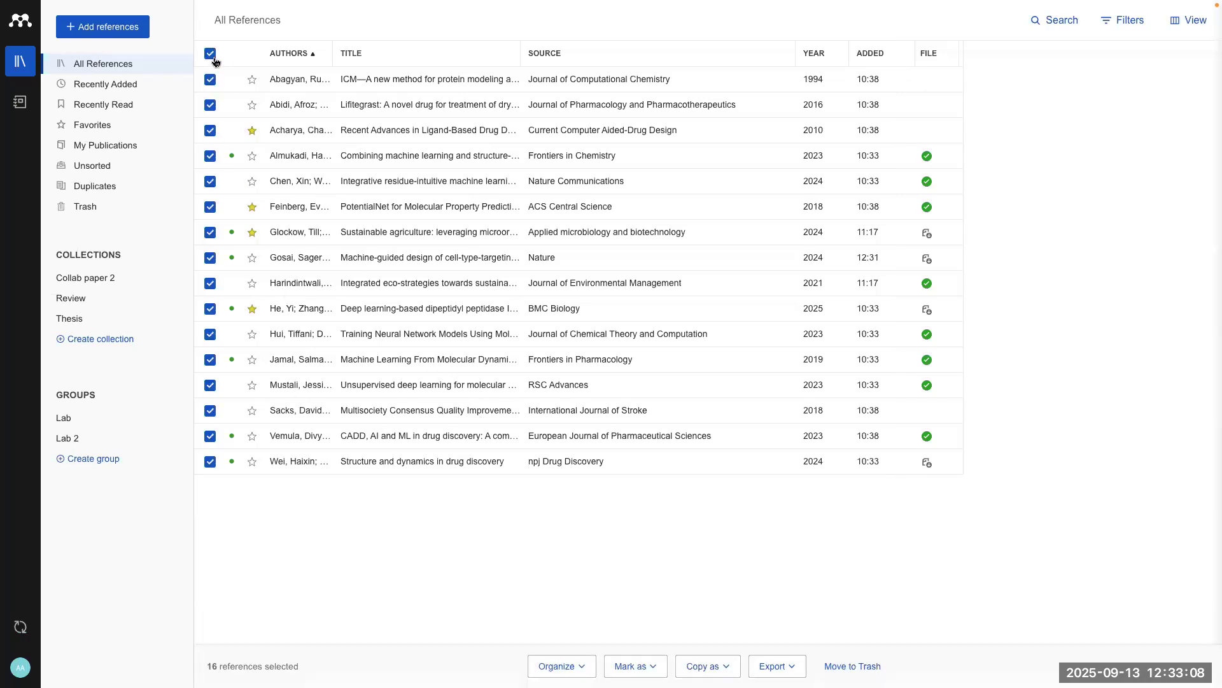
left_click(838, 666)
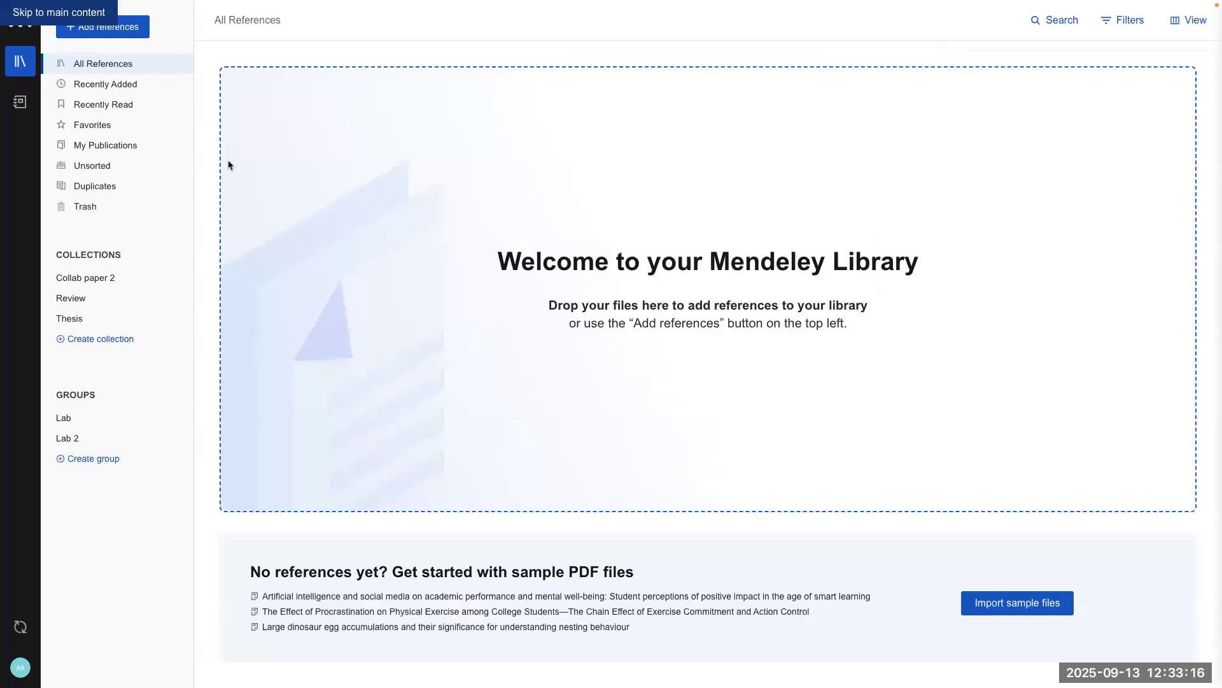
left_click(164, 65)
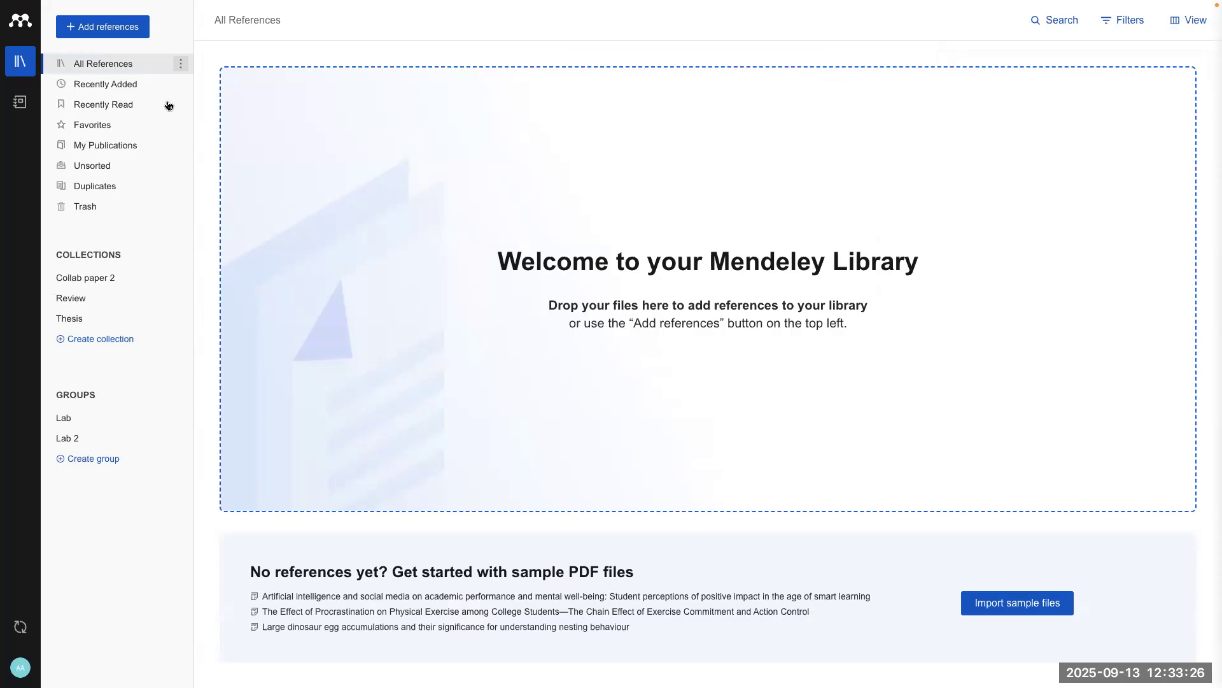
Step: Start adding a reference manually and look through the form's fields
left_click(118, 31)
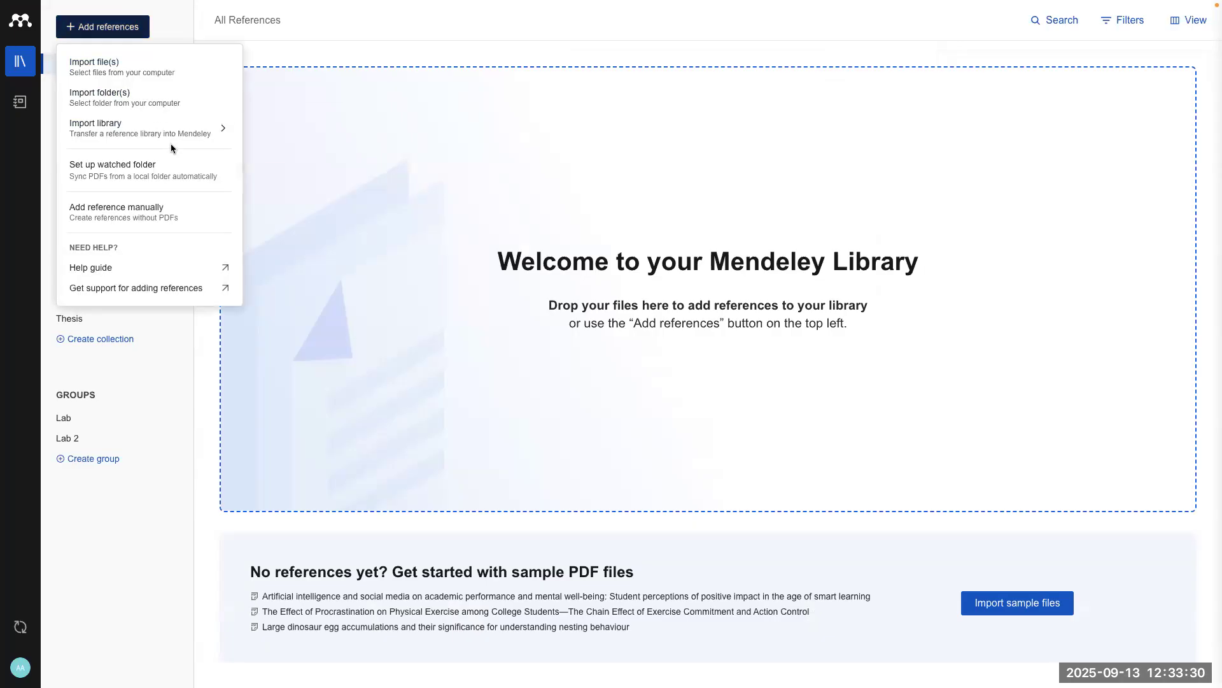
left_click(115, 26)
left_click(128, 218)
scroll(327, 421, "down", 2)
scroll(327, 421, "up", 2)
scroll(327, 421, "down", 2)
scroll(327, 421, "up", 2)
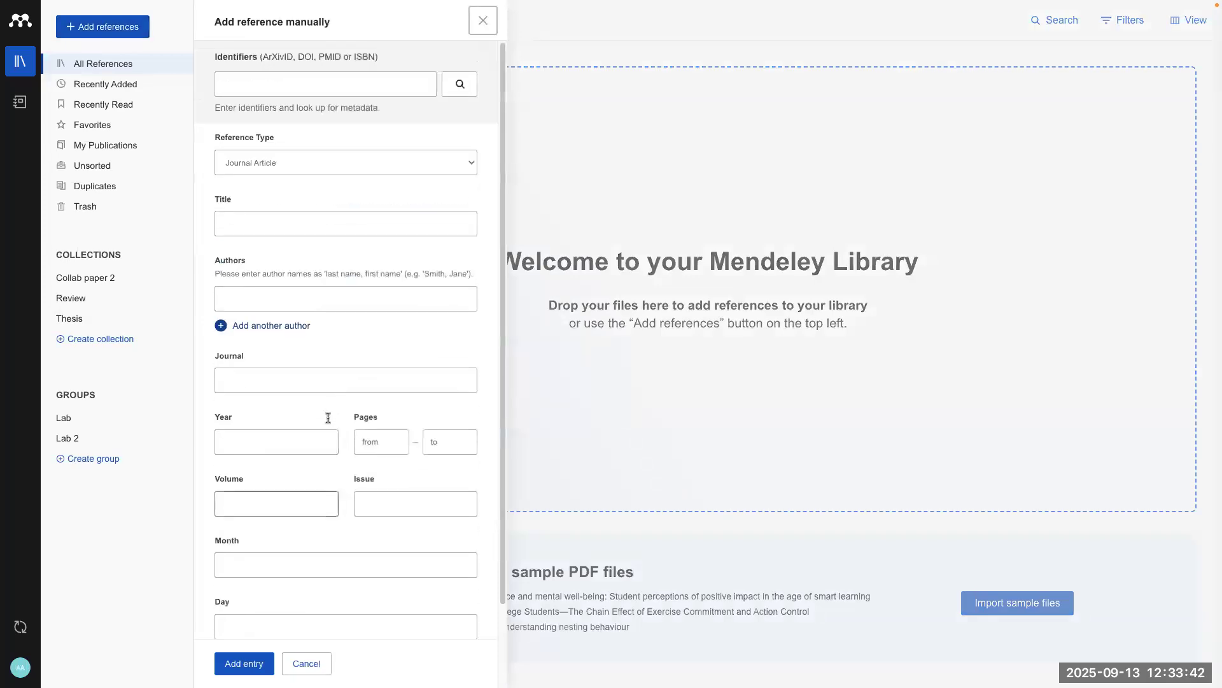
Step: Set the manual reference's type to Book and look through the fields for that type
left_click(266, 164)
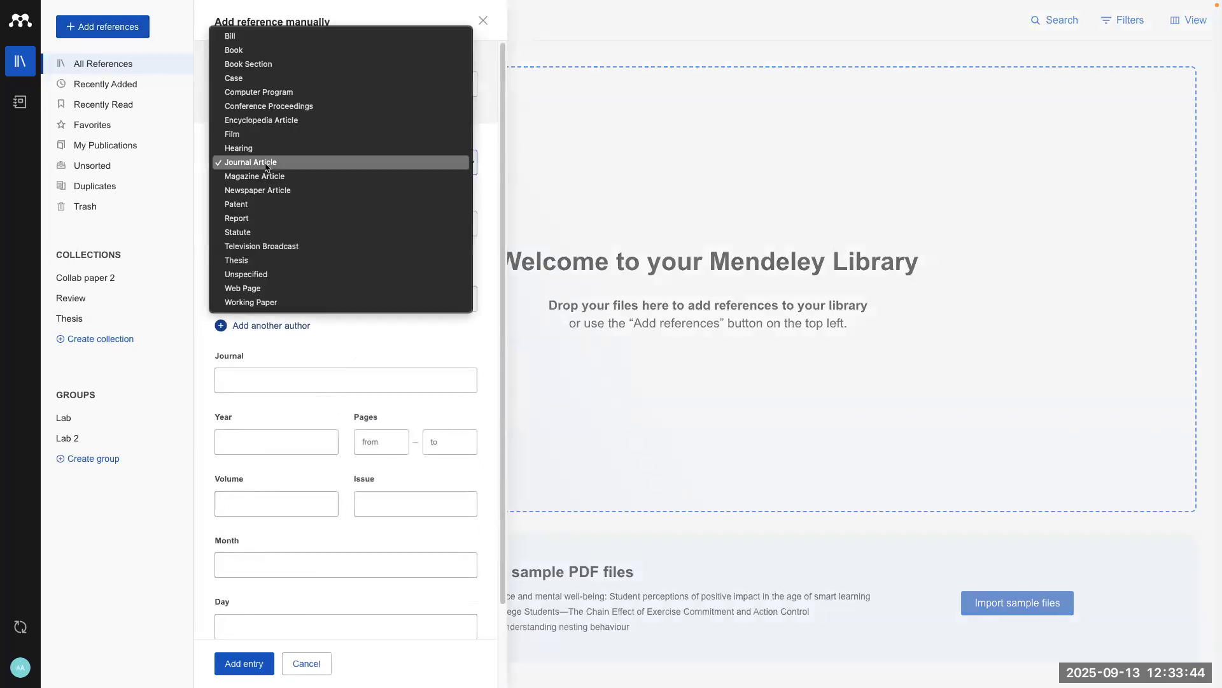
left_click(274, 168)
left_click(266, 169)
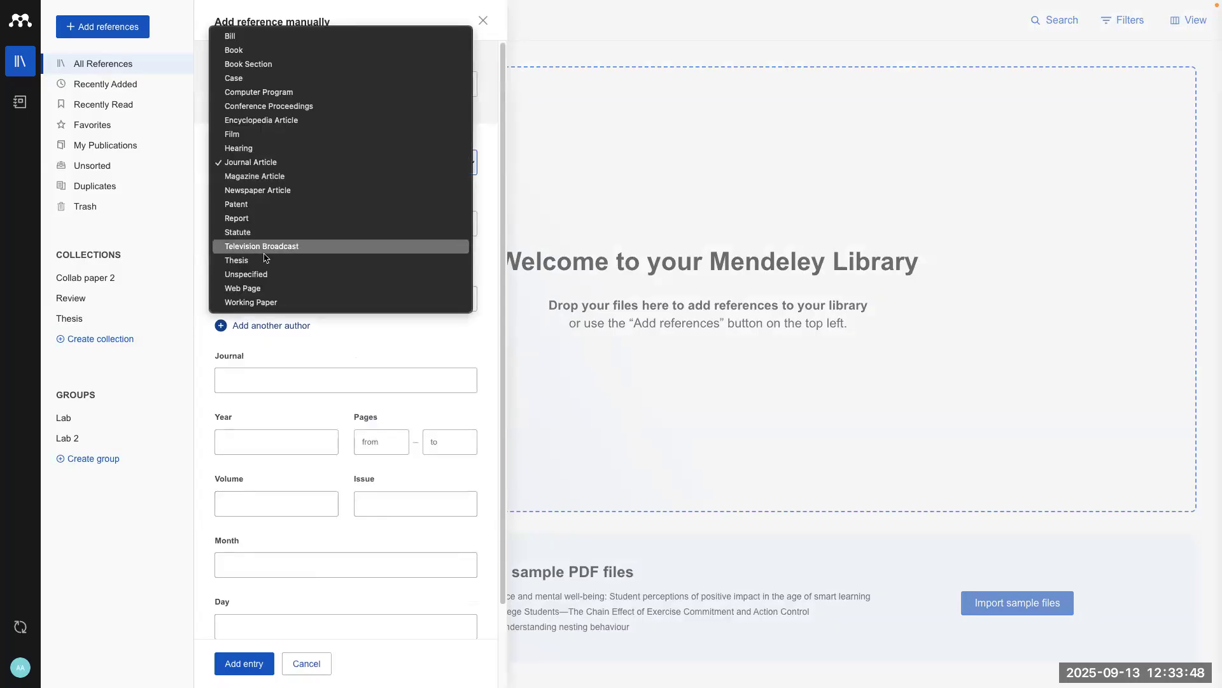
left_click(267, 50)
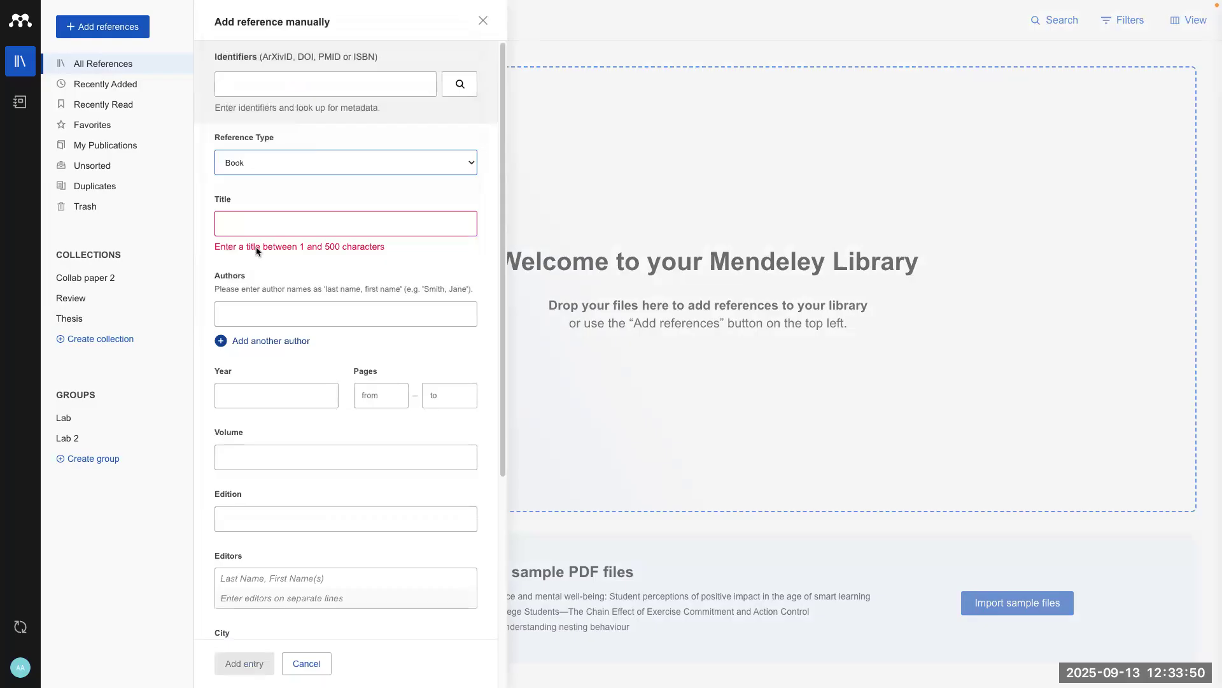
scroll(290, 358, "down", 4)
scroll(341, 318, "up", 4)
scroll(278, 465, "down", 3)
scroll(278, 465, "down", 3)
scroll(276, 464, "up", 6)
Step: Set the reference type back to Journal Article and review its fields
left_click(348, 167)
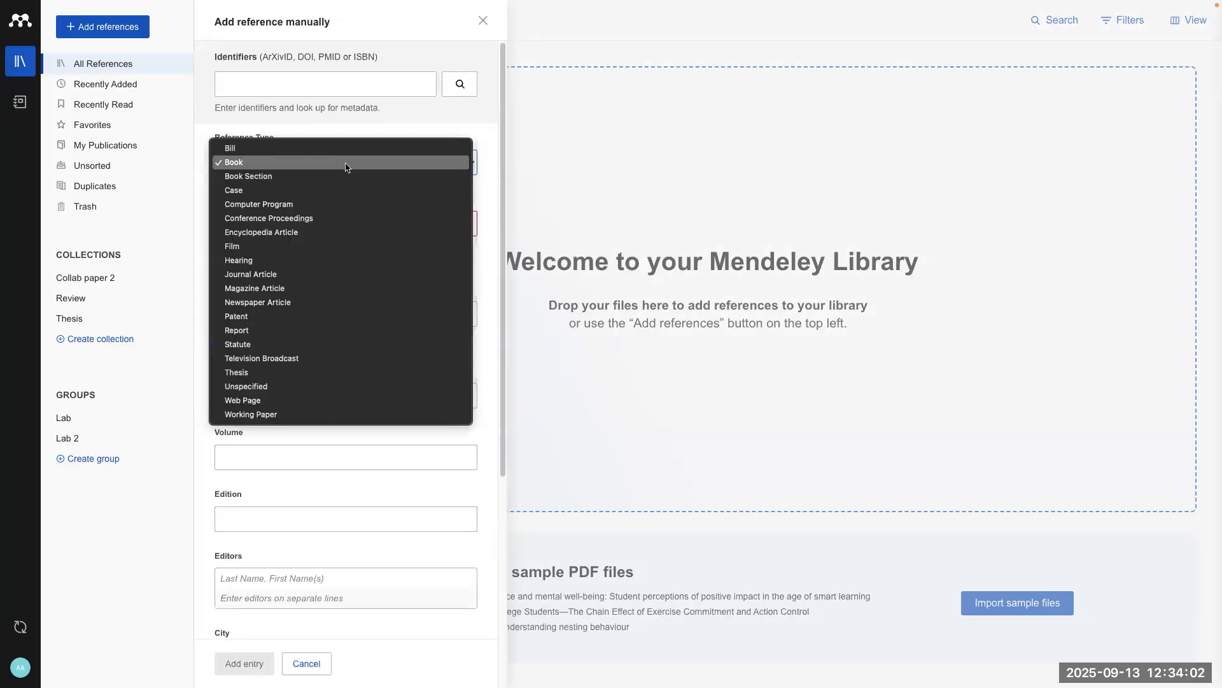
left_click(292, 274)
scroll(312, 382, "down", 2)
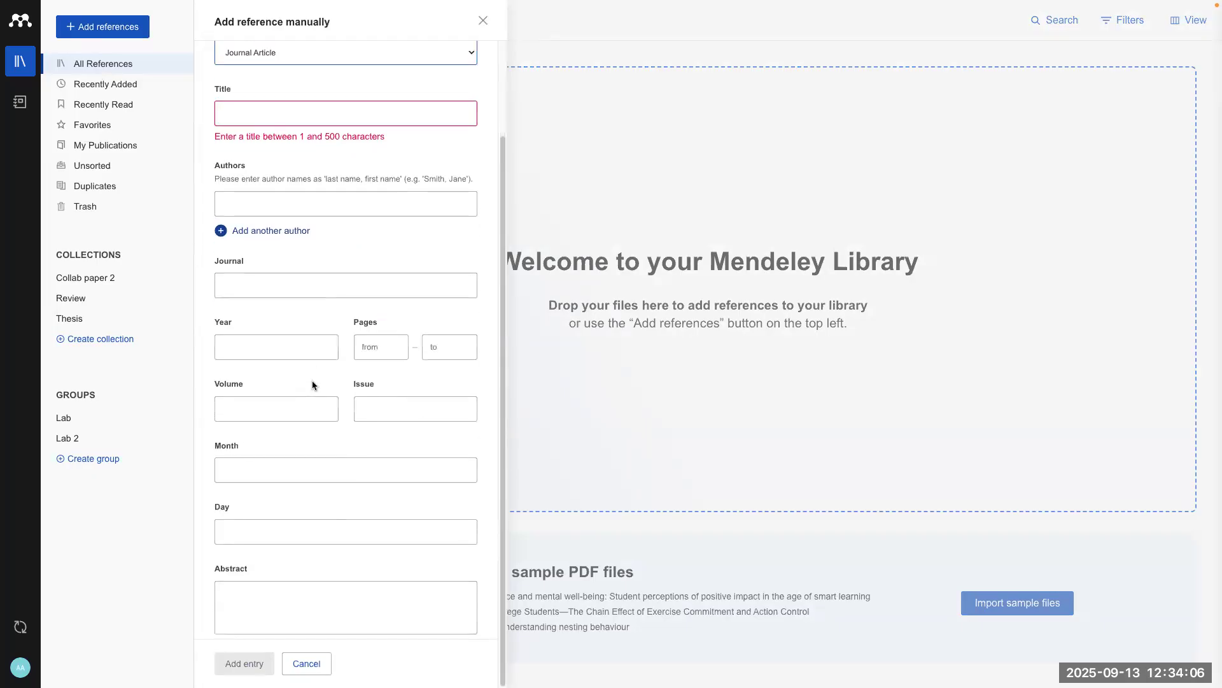
scroll(312, 384, "up", 2)
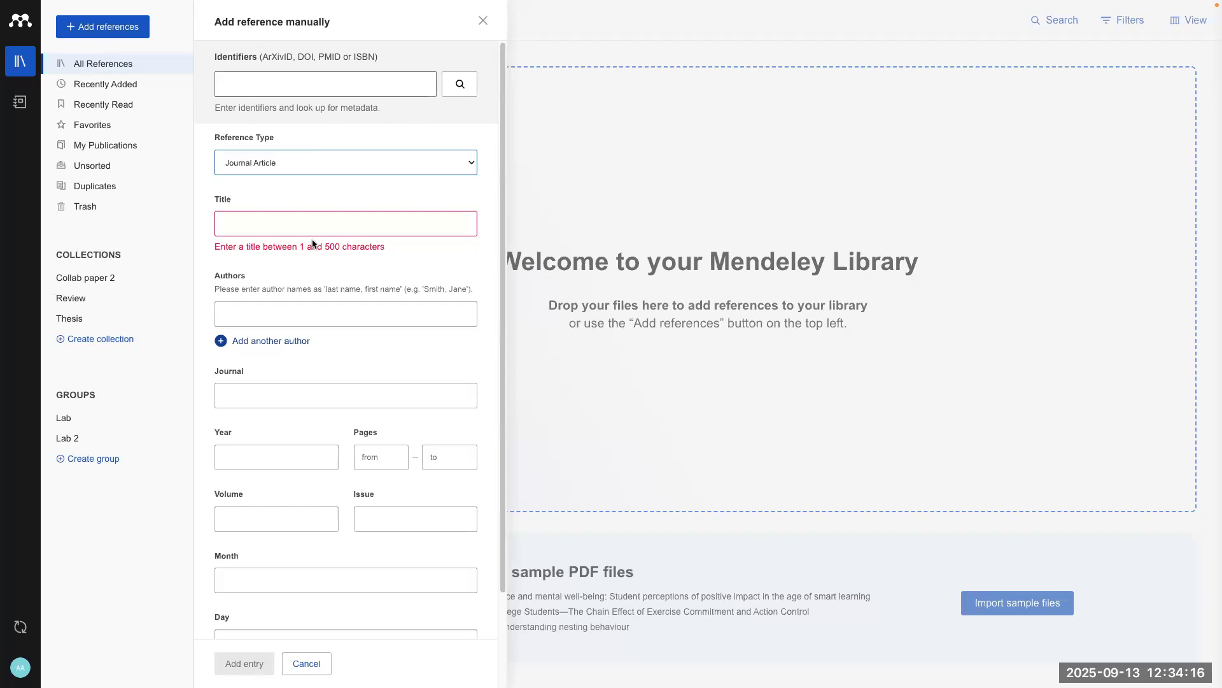
scroll(330, 438, "down", 1)
scroll(331, 438, "up", 1)
Step: Switch to Arc, open PubMed, and search for "cancer"
key("ctrl+Up")
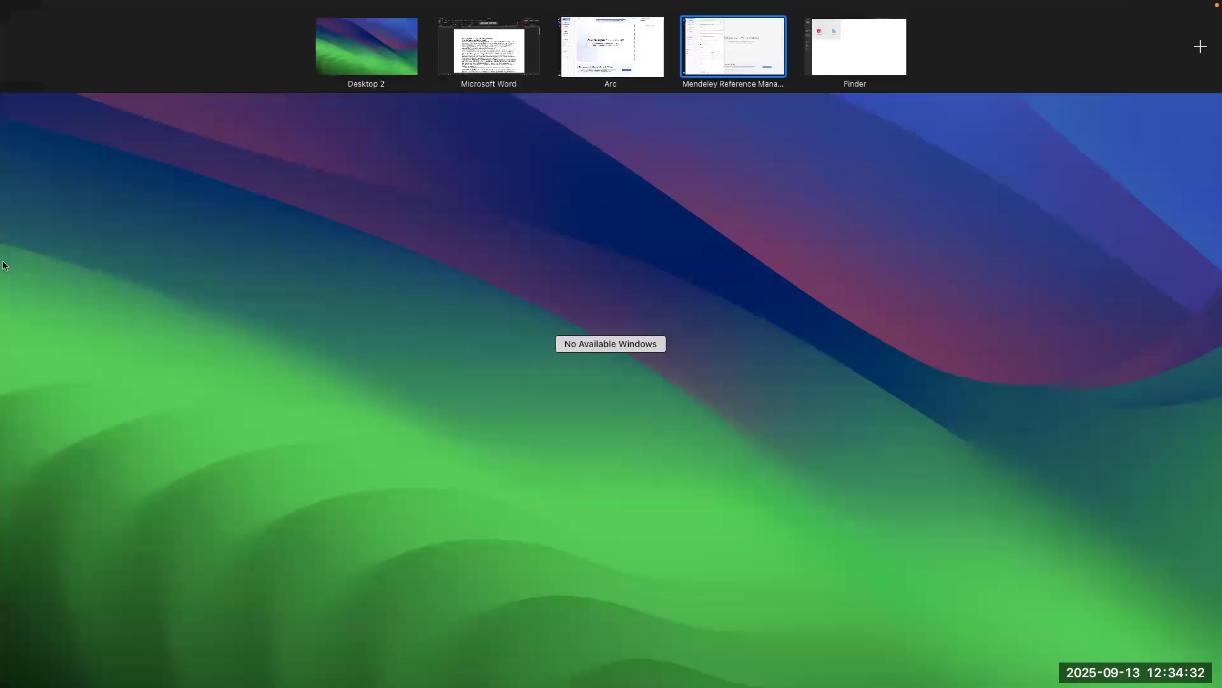
left_click(3, 265)
left_click(62, 368)
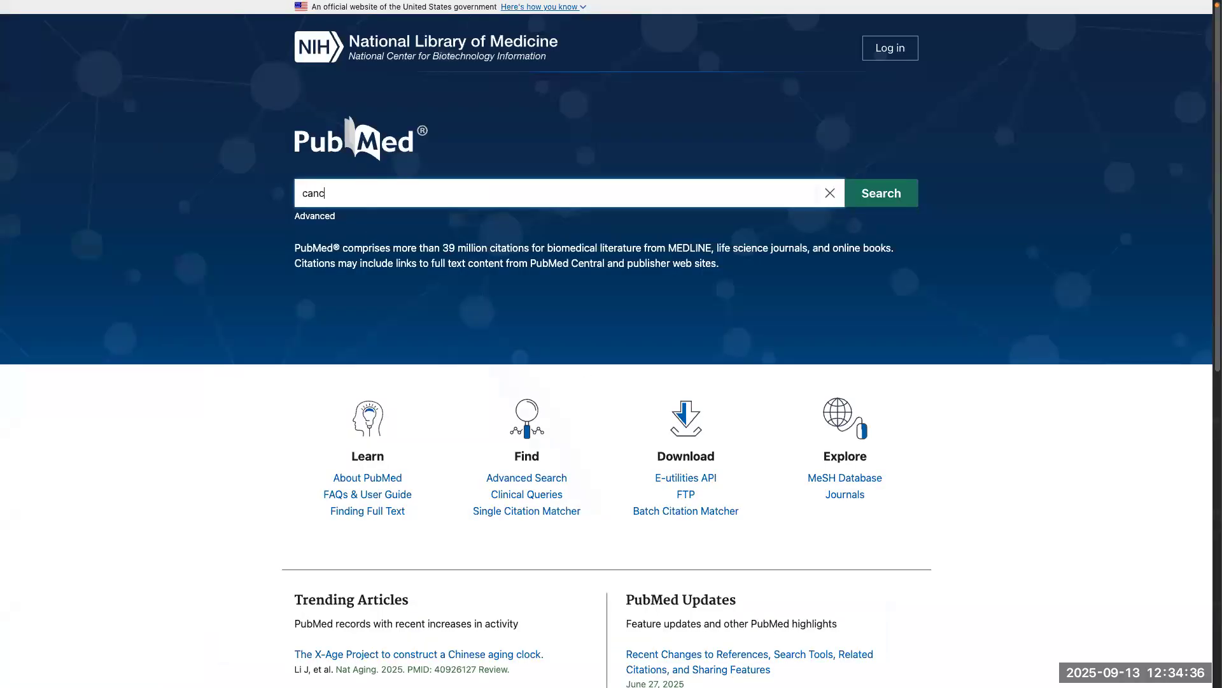
type("cancer")
key("Return")
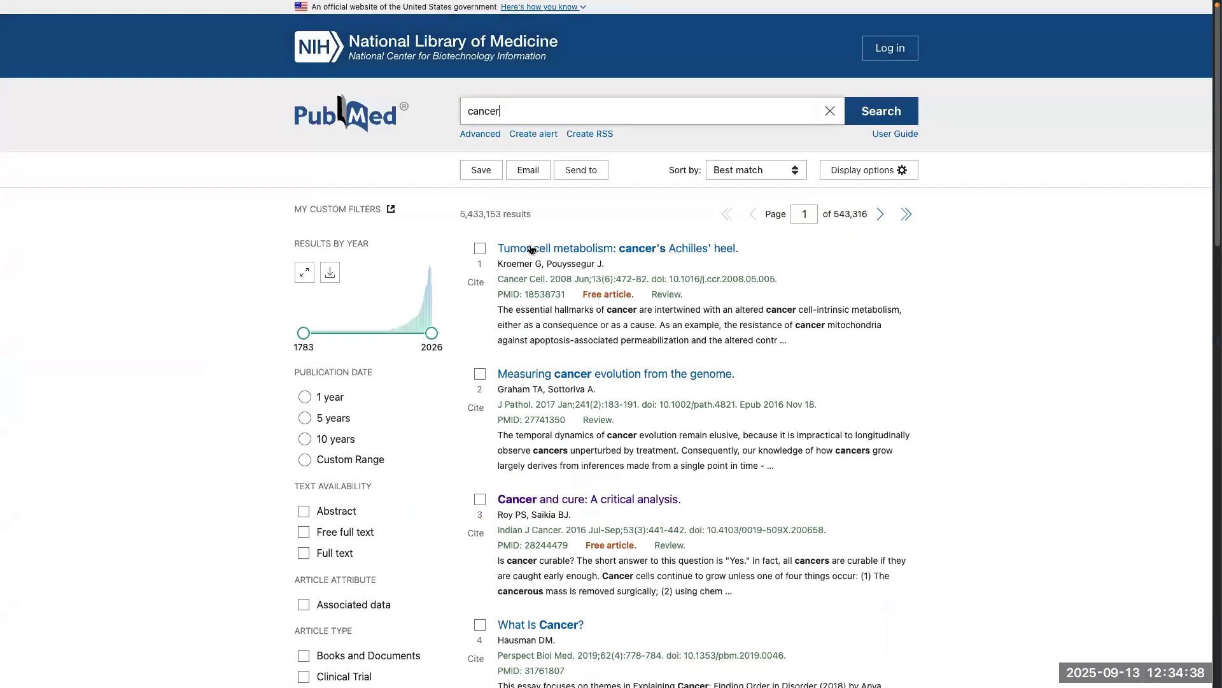
Step: Open the PubMed article "Tumor cell metabolism: cancer's Achilles' heel" and copy its DOI
scroll(603, 259, "down", 8)
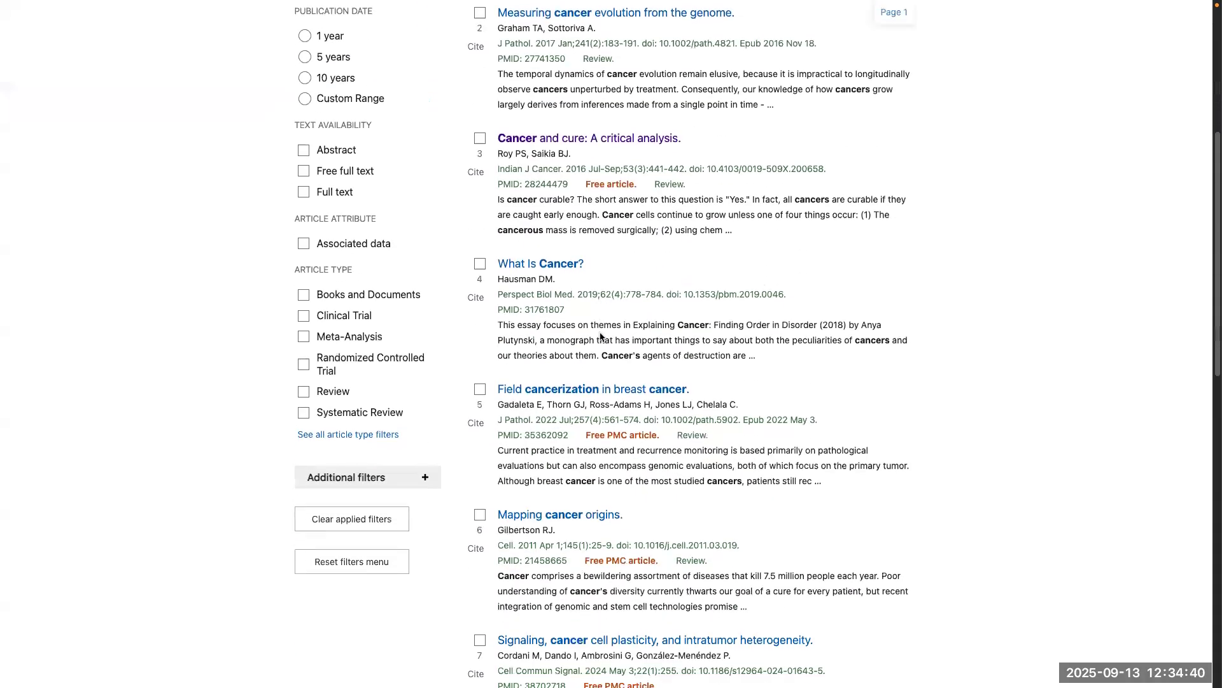
scroll(601, 310, "up", 4)
scroll(601, 310, "up", 4)
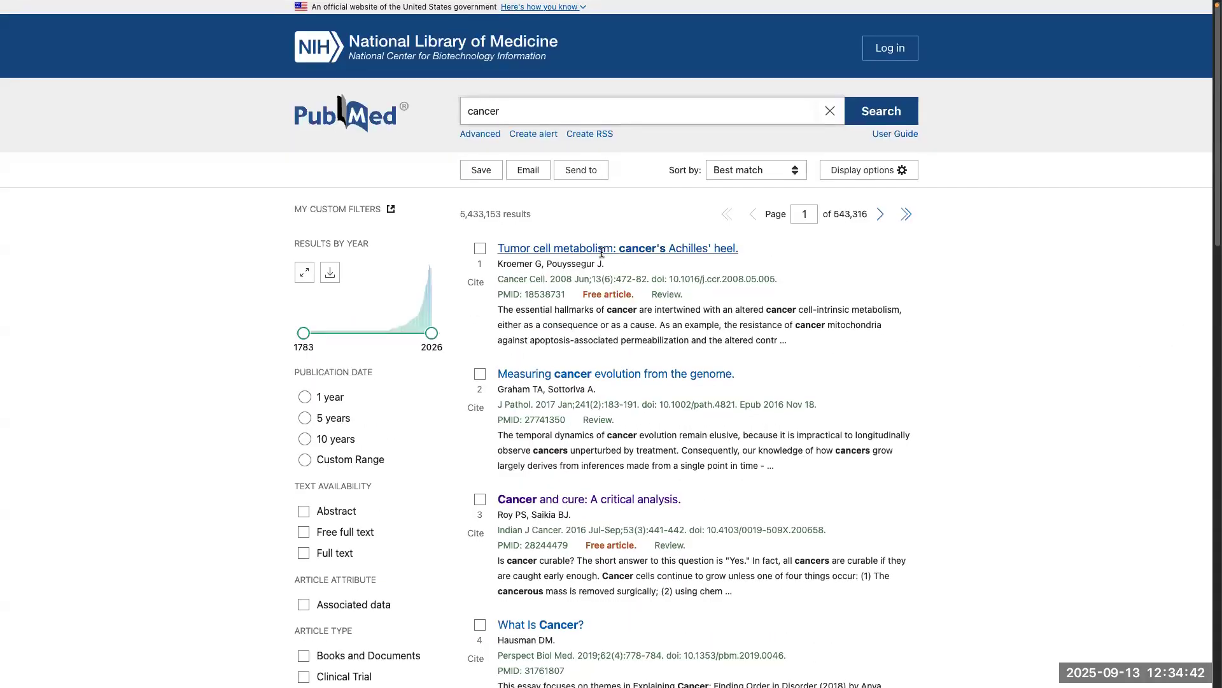
left_click(602, 248)
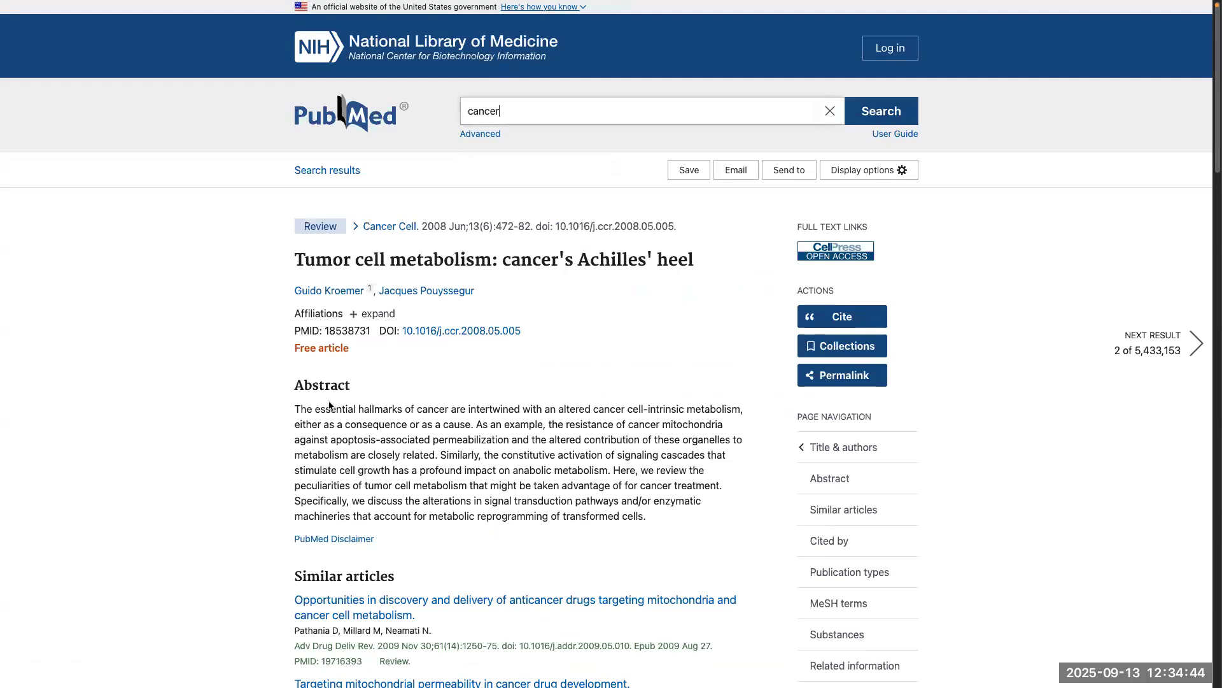
right_click(483, 334)
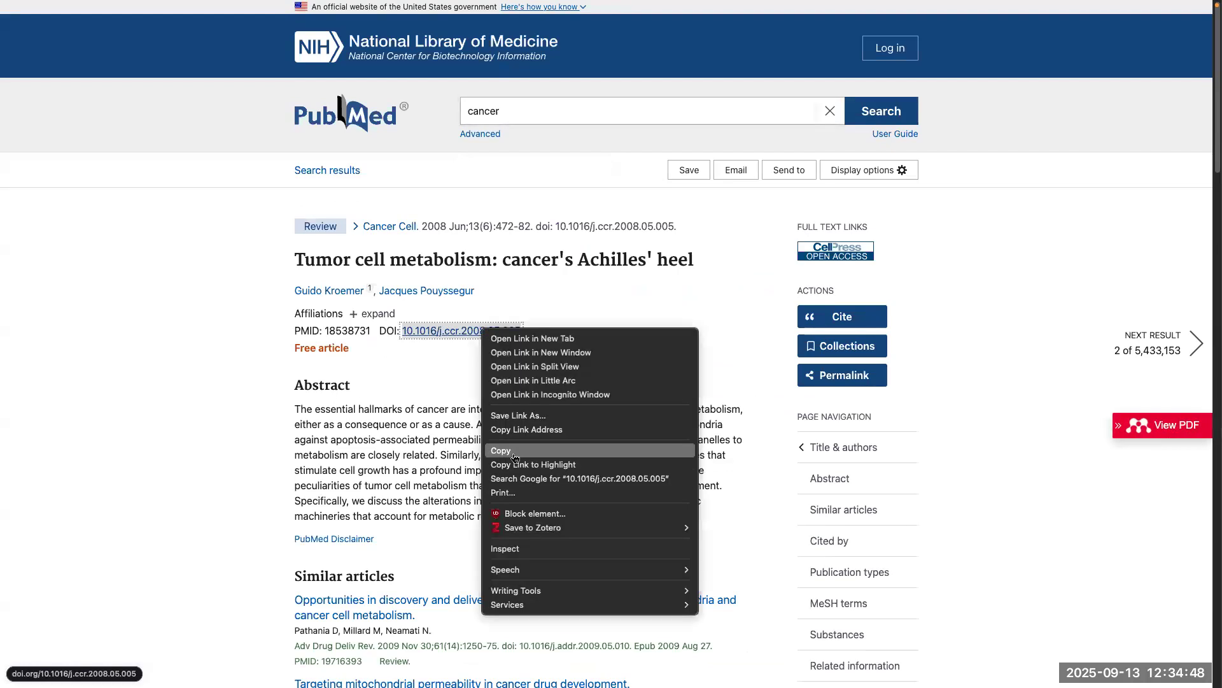
left_click(515, 456)
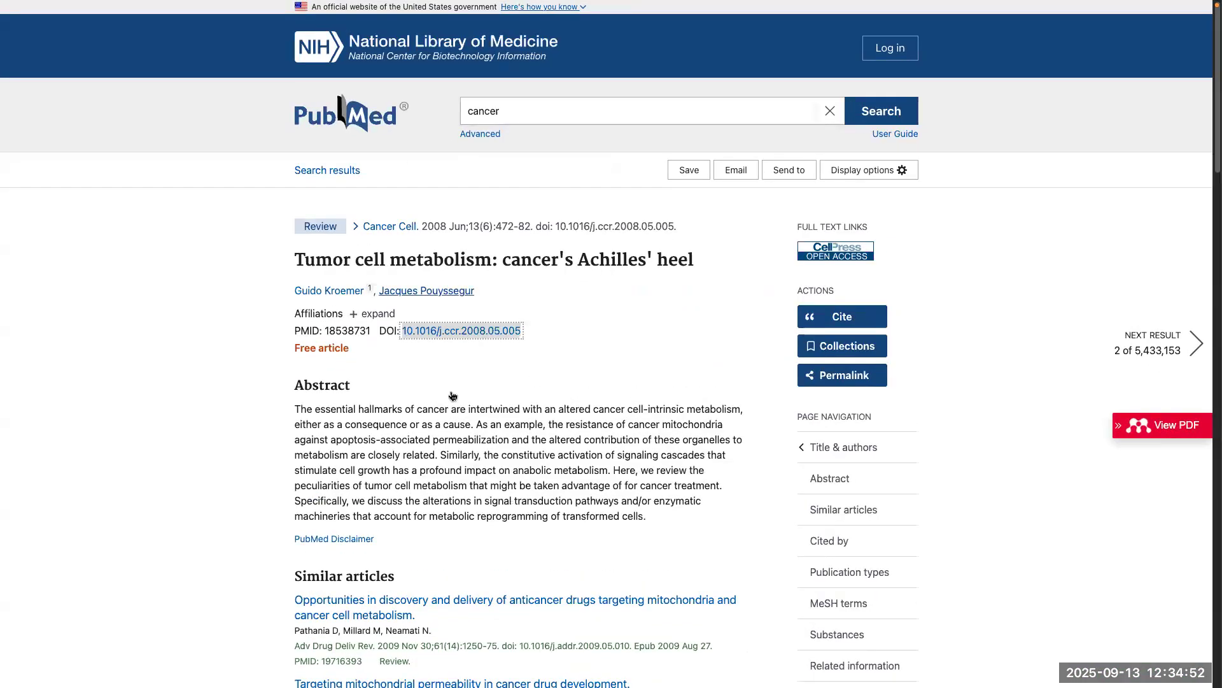
Step: Switch back to Mendeley Reference Manager and look up the metadata for DOI 10.1016/j.ccr.2008.05.005 in the manual reference form
key("ctrl+Up")
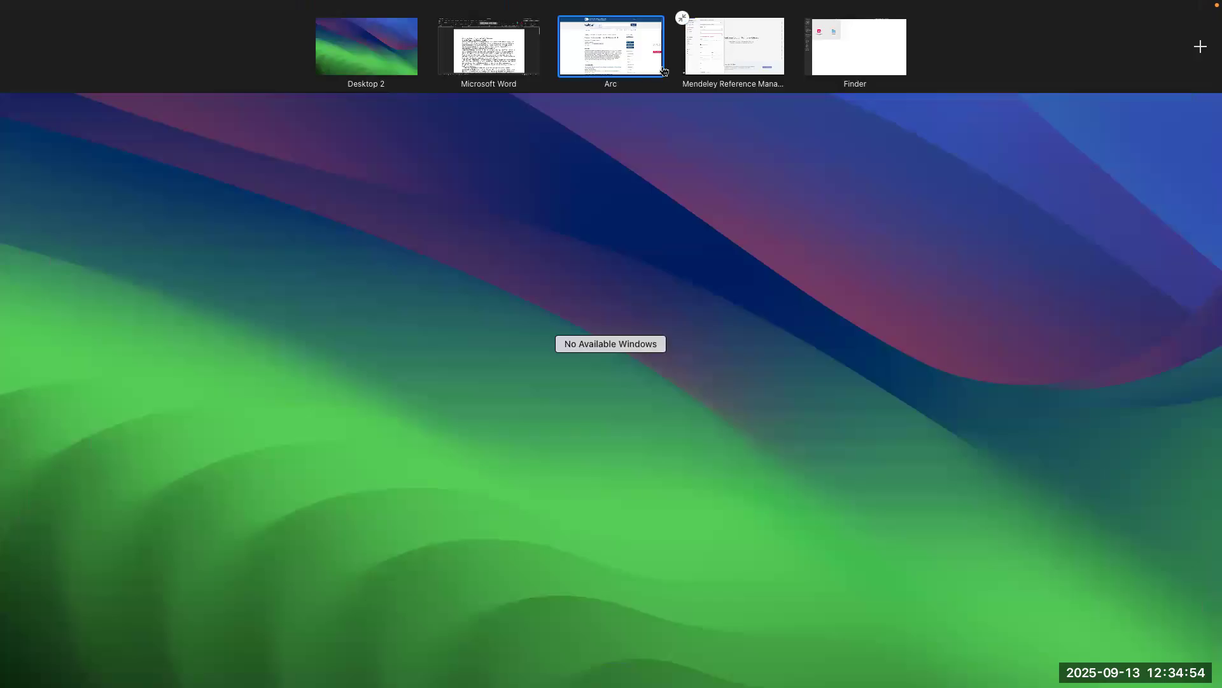
left_click(736, 57)
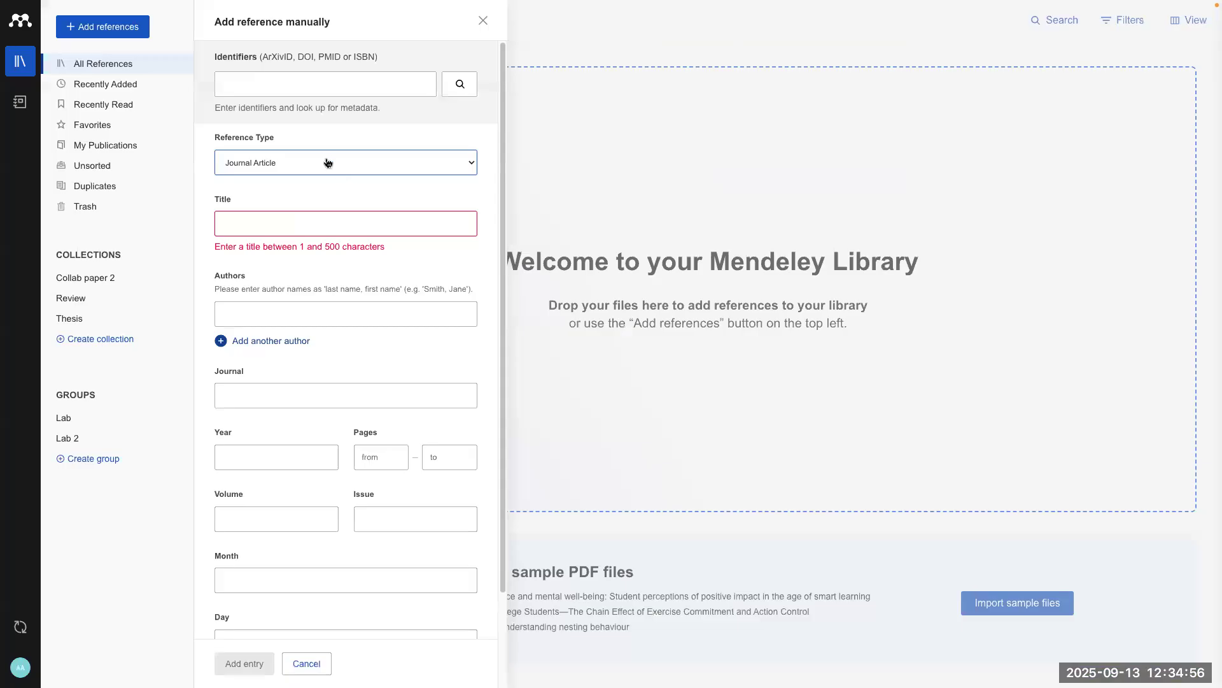
left_click(286, 72)
key("super+v")
left_click(459, 85)
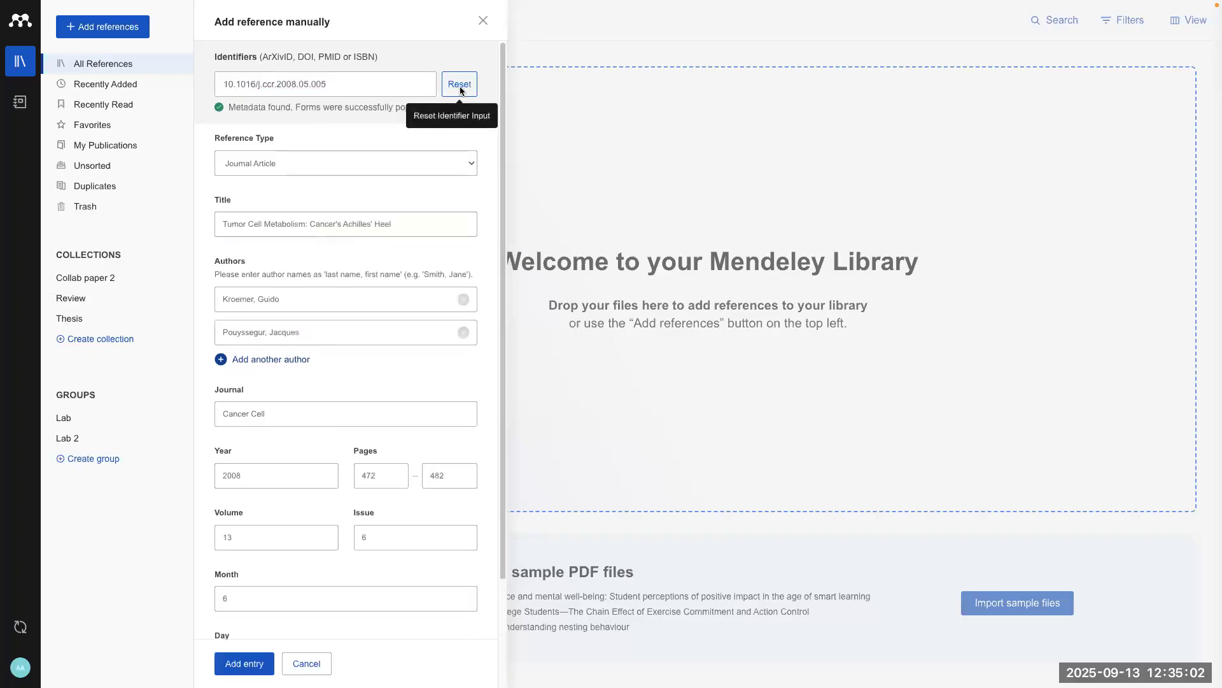
Step: Review the populated journal article details and add the entry to the library
scroll(366, 396, "down", 3)
left_click(367, 396)
scroll(366, 396, "up", 3)
scroll(366, 396, "down", 3)
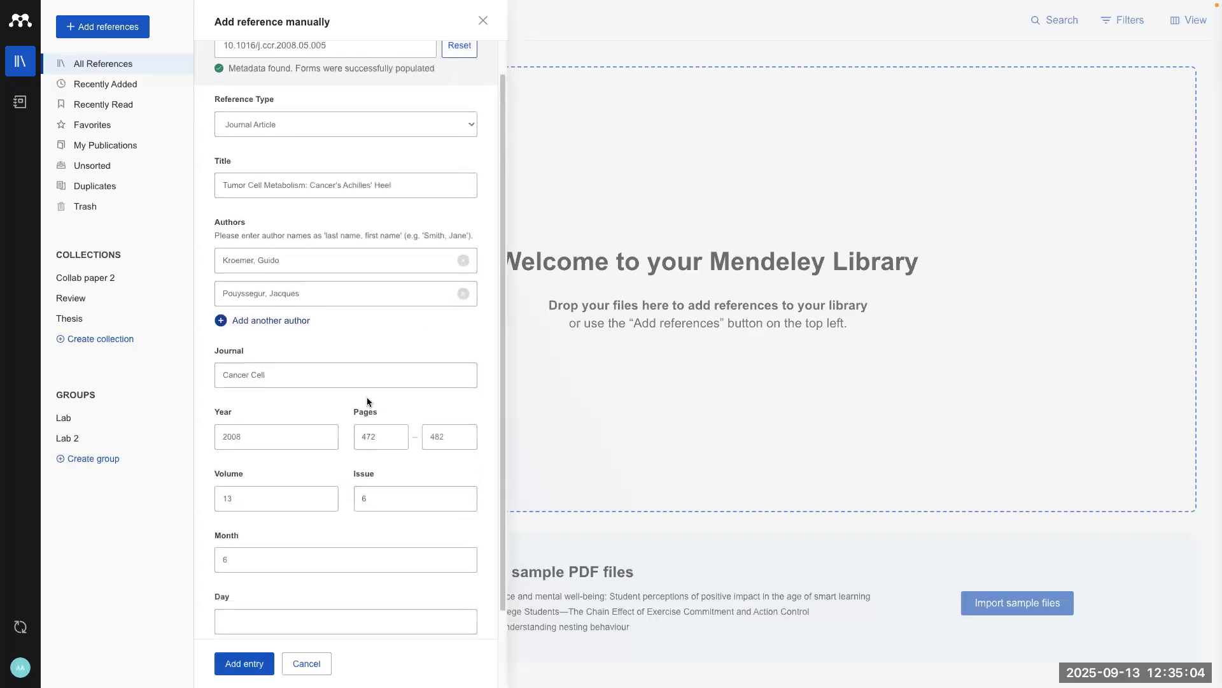
left_click(276, 287)
left_click(253, 351)
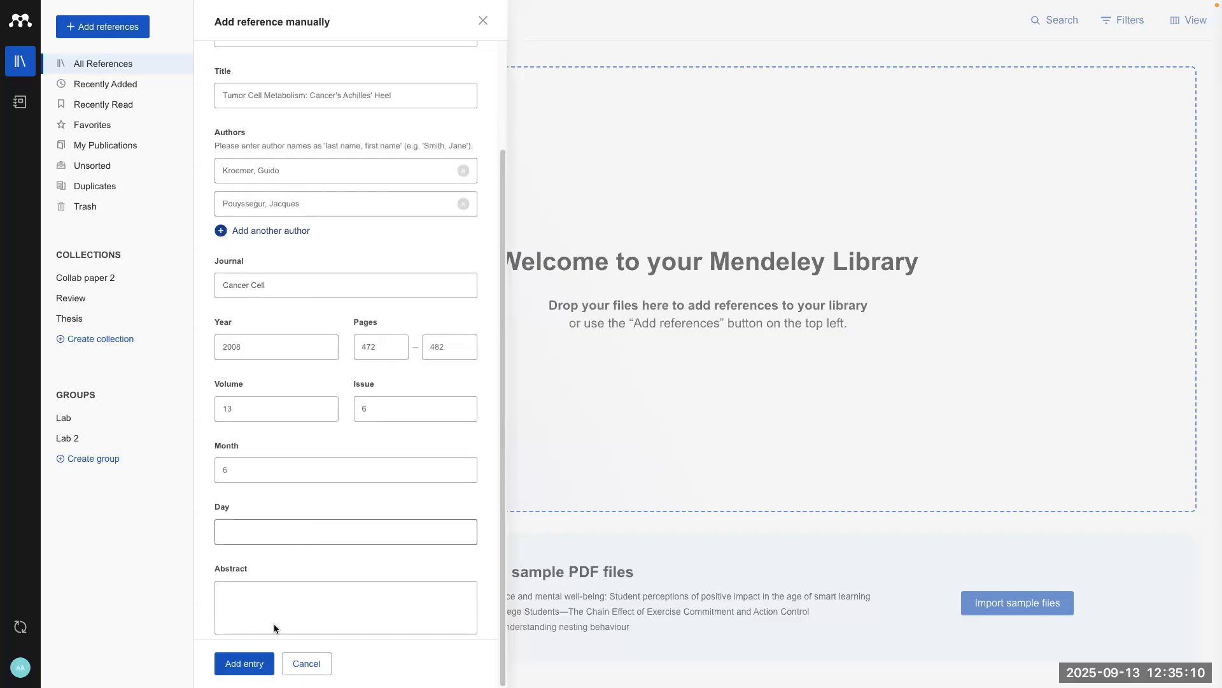
left_click(240, 668)
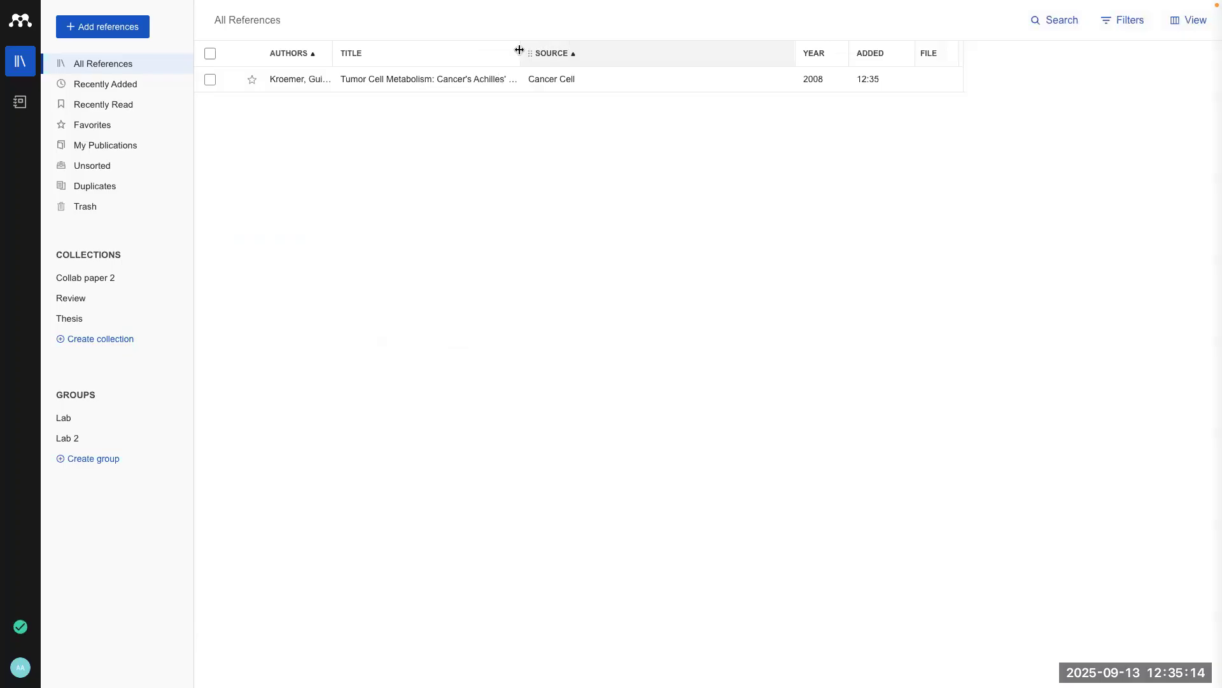
Step: Widen the Title and Authors columns to fit their full text, and try to resize the File column
left_click_drag(521, 53, 567, 56)
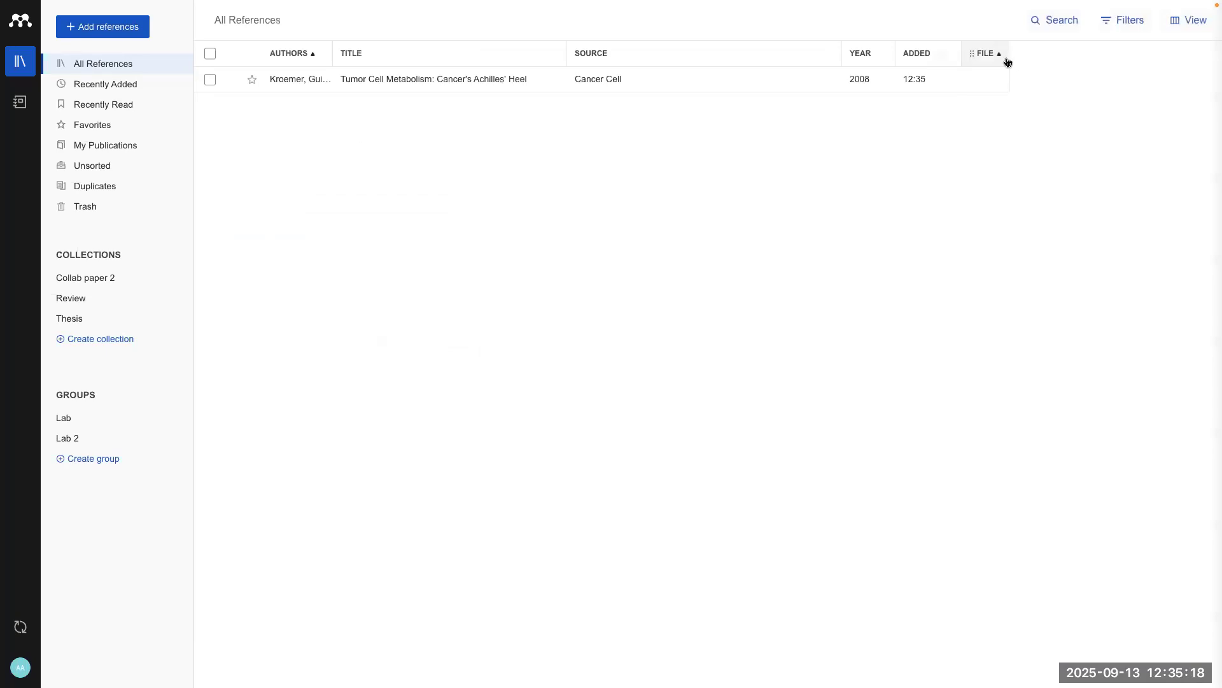
left_click_drag(1009, 60, 978, 56)
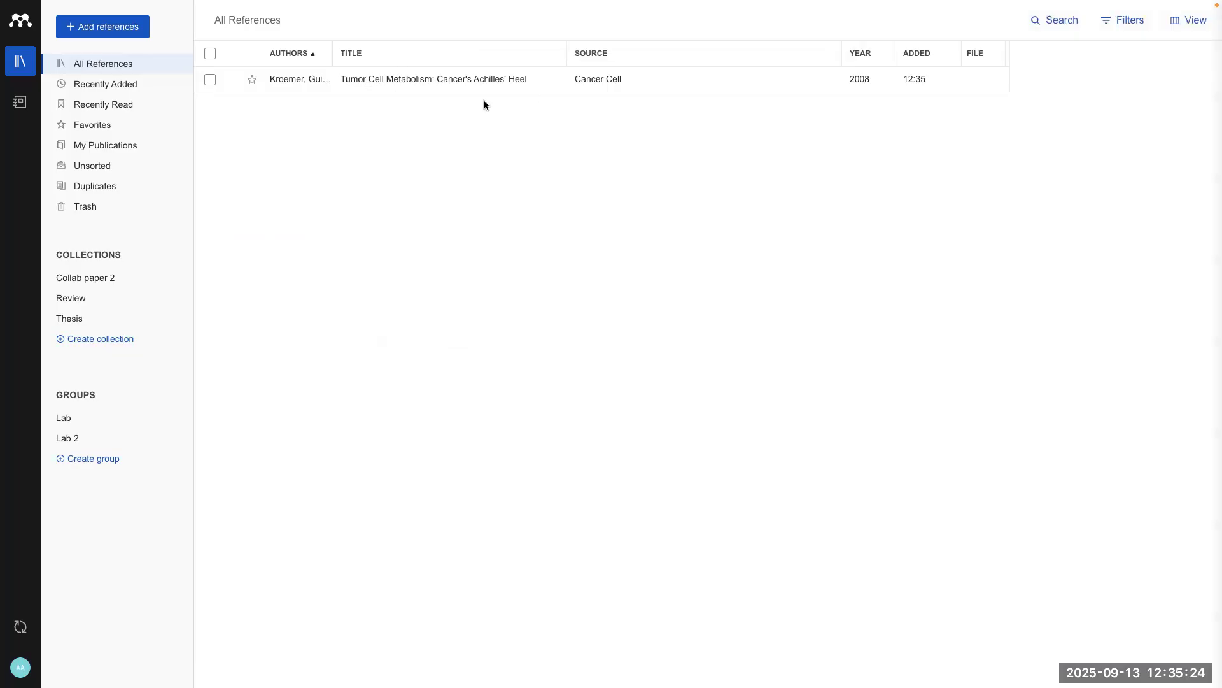
left_click_drag(364, 55, 495, 96)
Step: Open the Tumor Cell Metabolism reference's info and examine its publication details, files, tags and identifiers
left_click(376, 88)
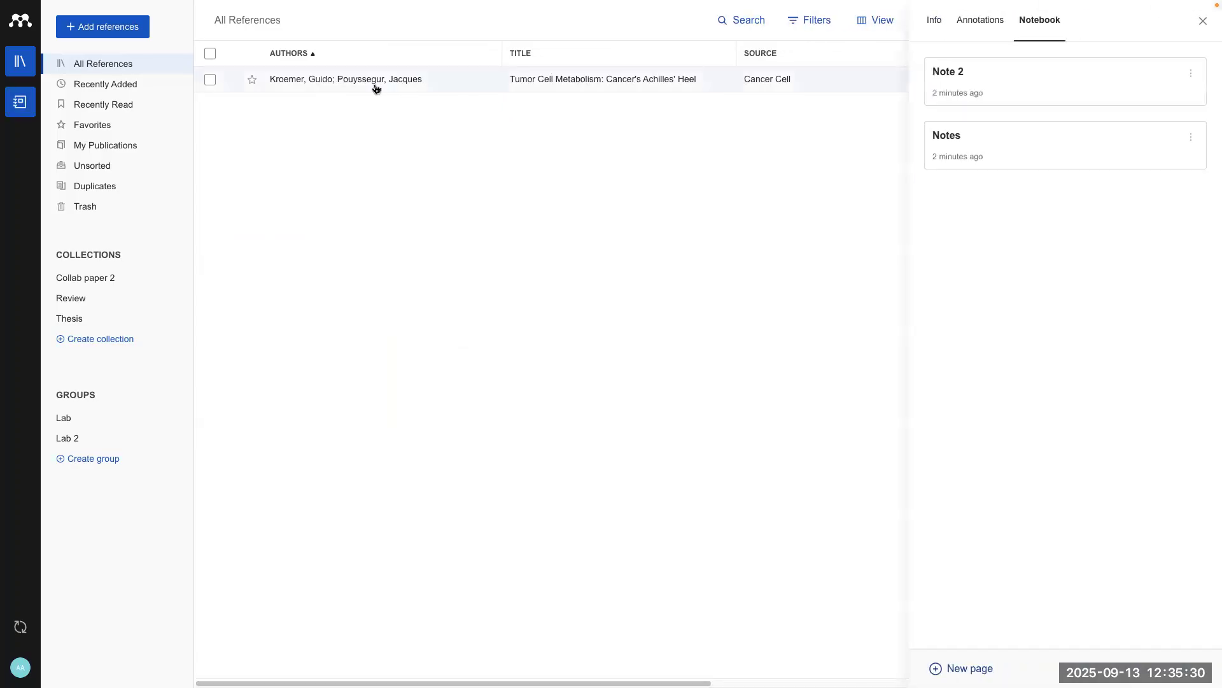
left_click(926, 22)
scroll(1083, 350, "down", 3)
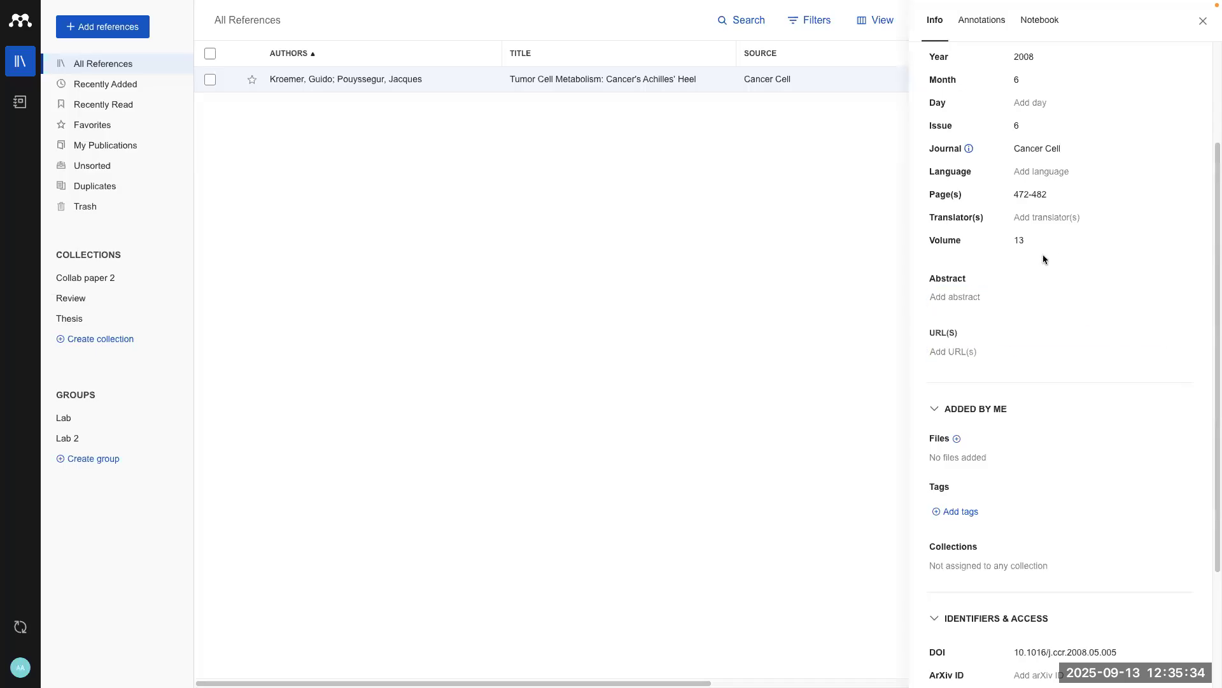
scroll(1044, 232, "up", 1)
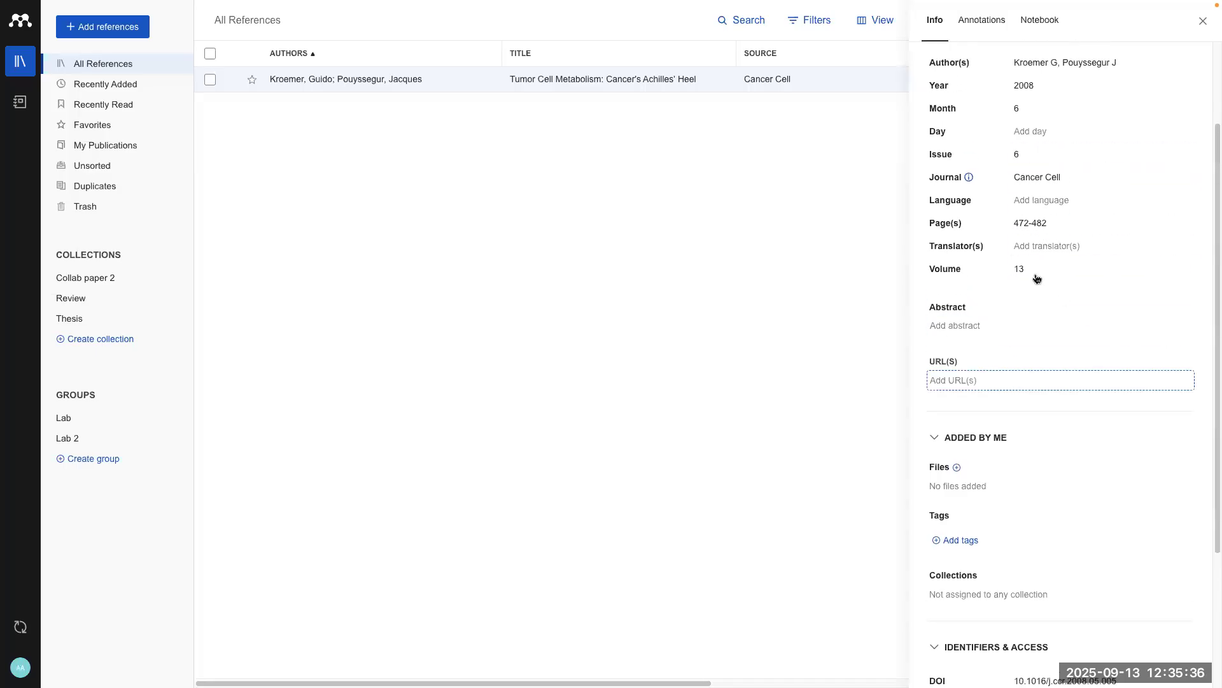
Step: Set the end page of the "Tumor Cell Metabolism: Cancer's Achilles' Heel" reference to 475 and reopen its details to check the range
left_click(1061, 228)
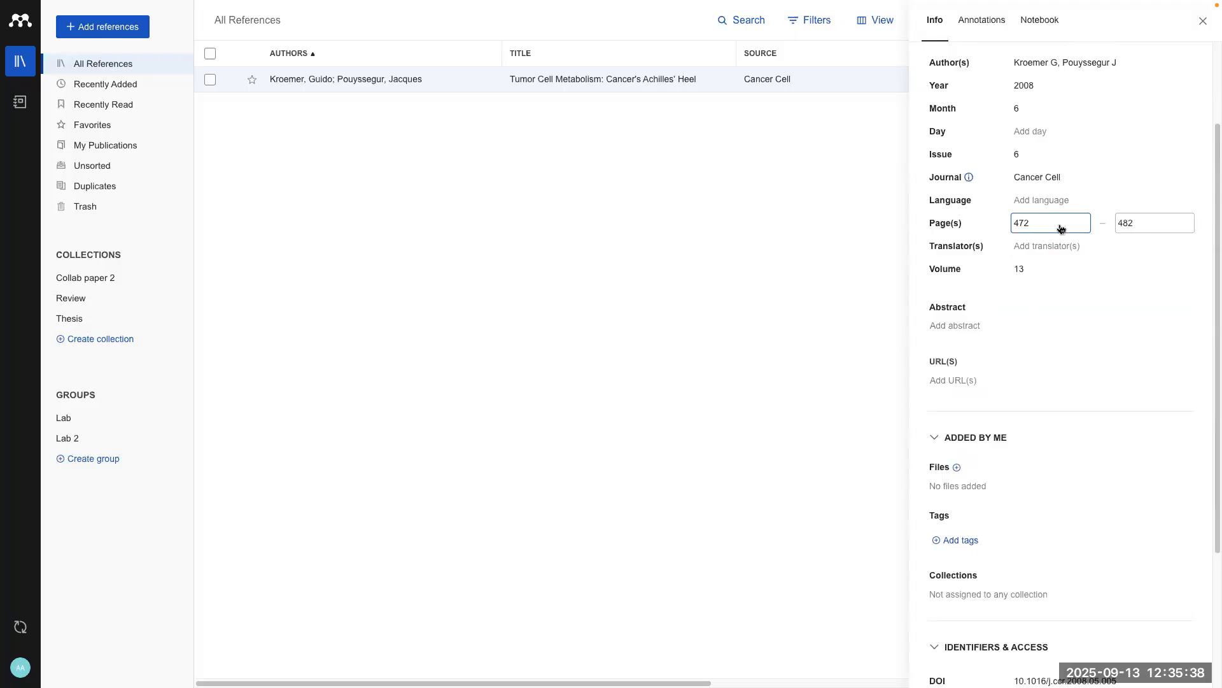
left_click(1136, 226)
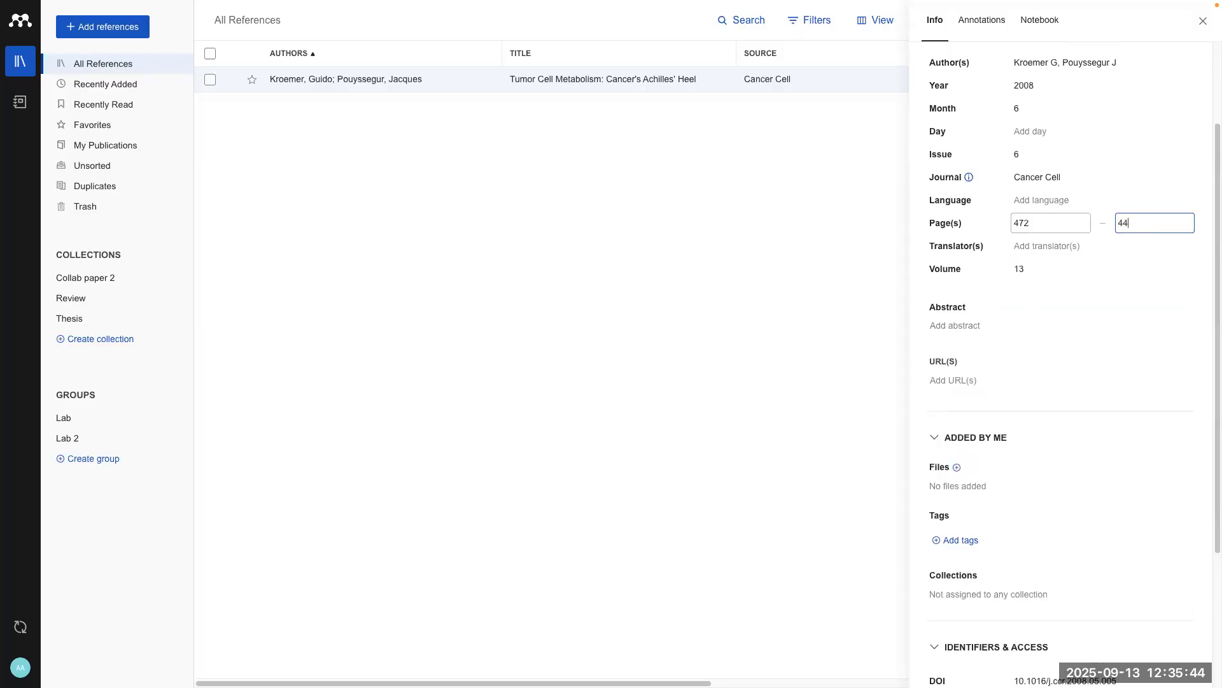
type("8")
left_click(1203, 21)
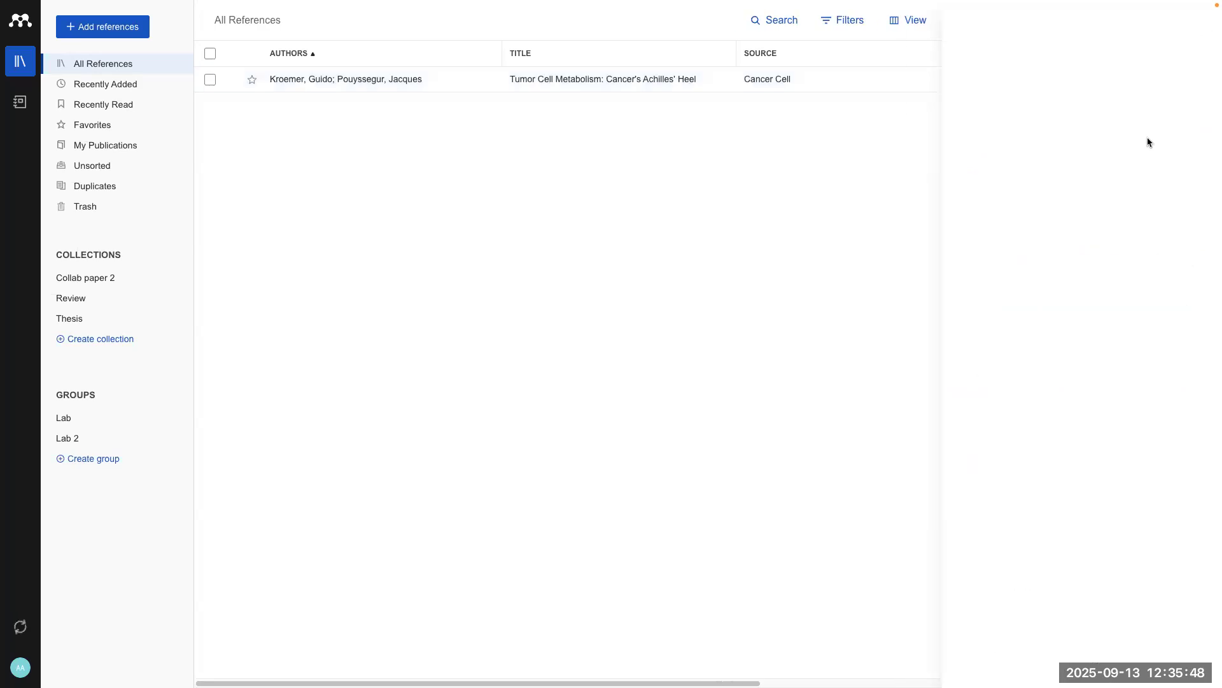
left_click(390, 83)
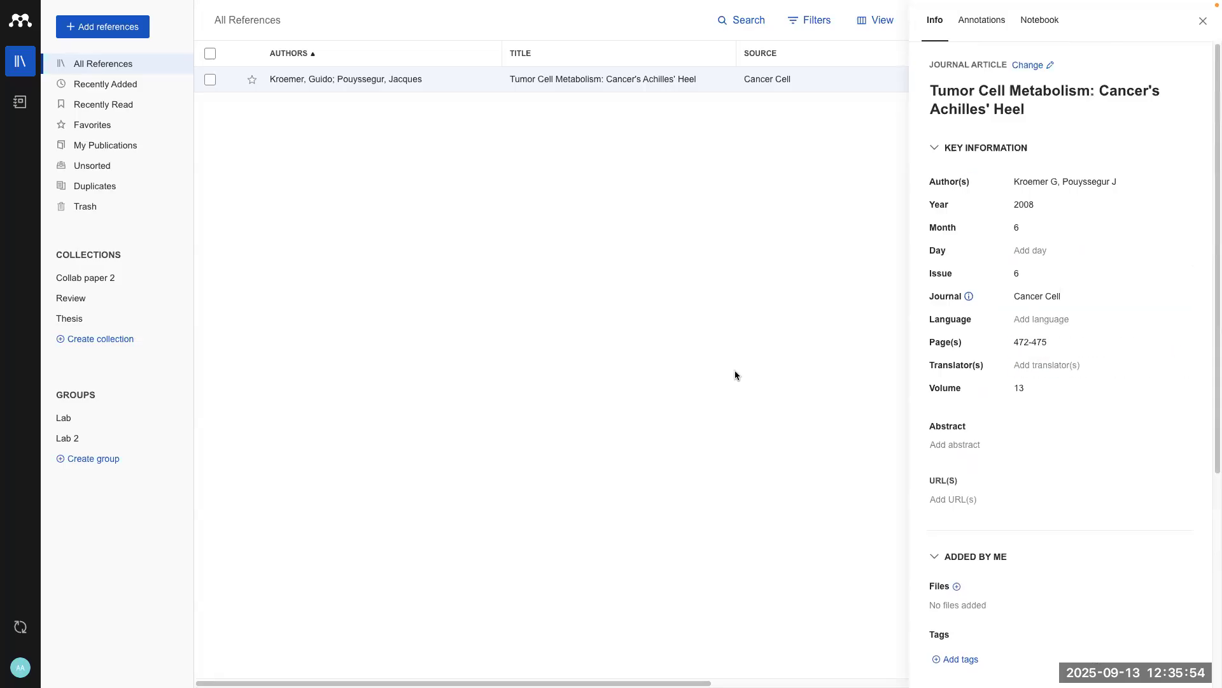
left_click(1203, 21)
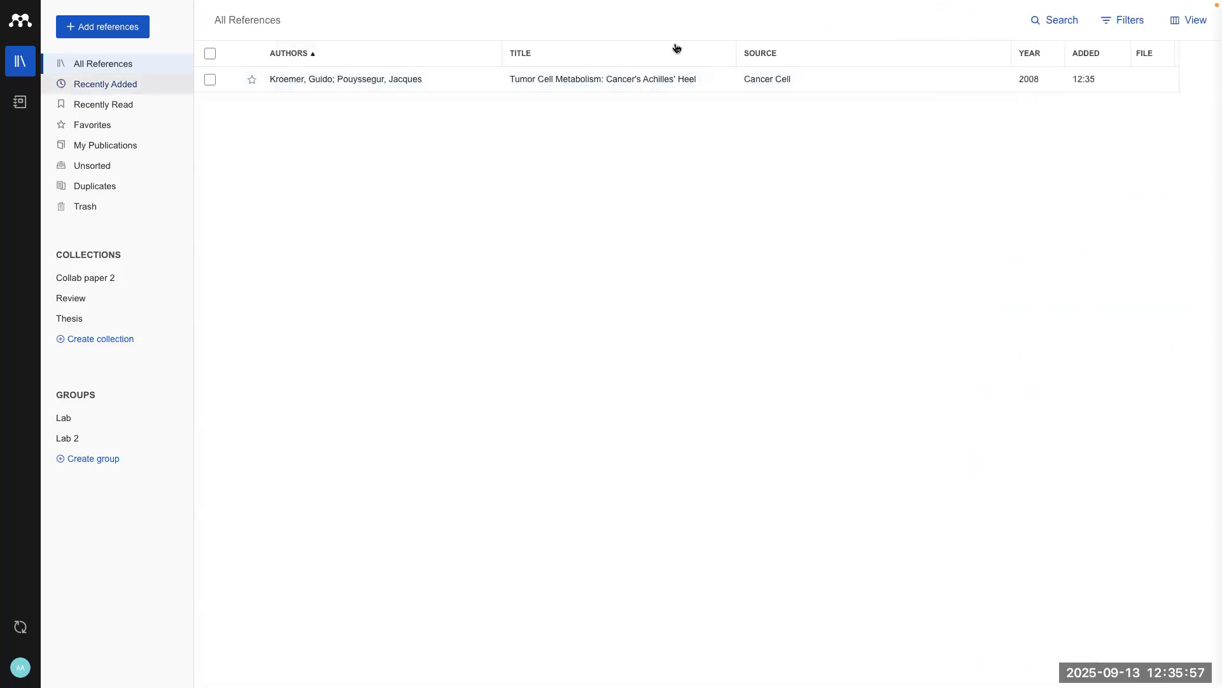
Step: Import the 13 consecutive PDFs from "Machine Learning i...cular Dynamics.pdf" through "Zankov 2021.pdf" in the Litertaure Review folder
left_click(102, 26)
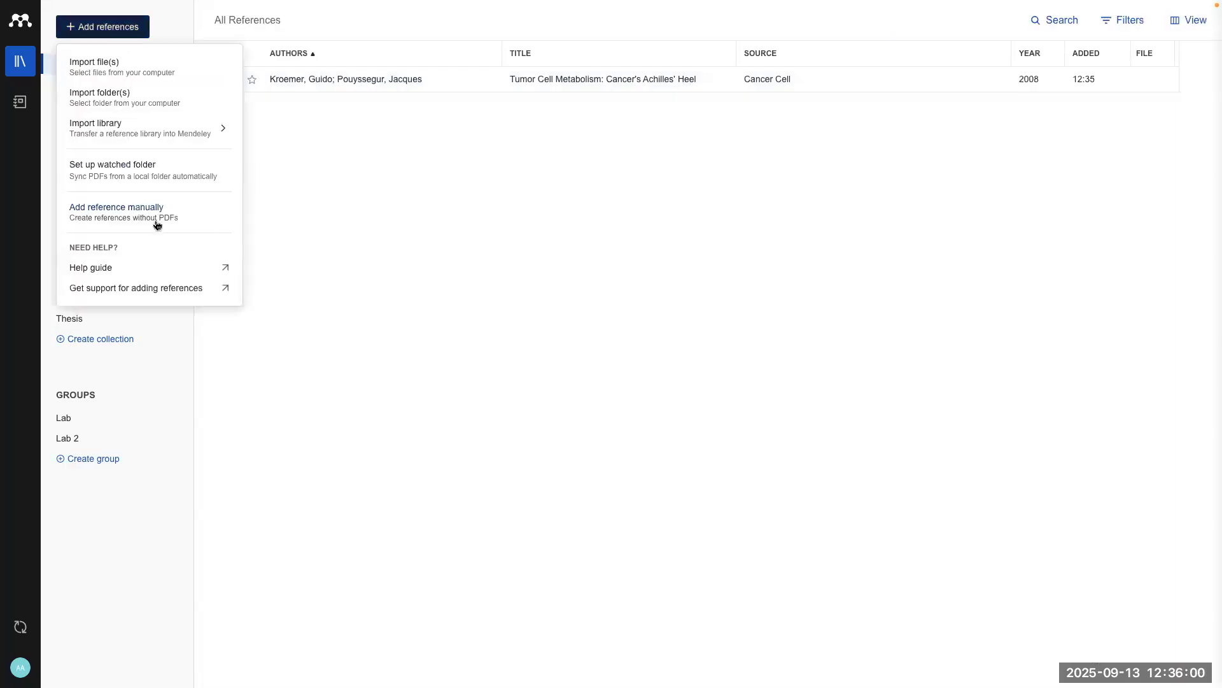
left_click(120, 67)
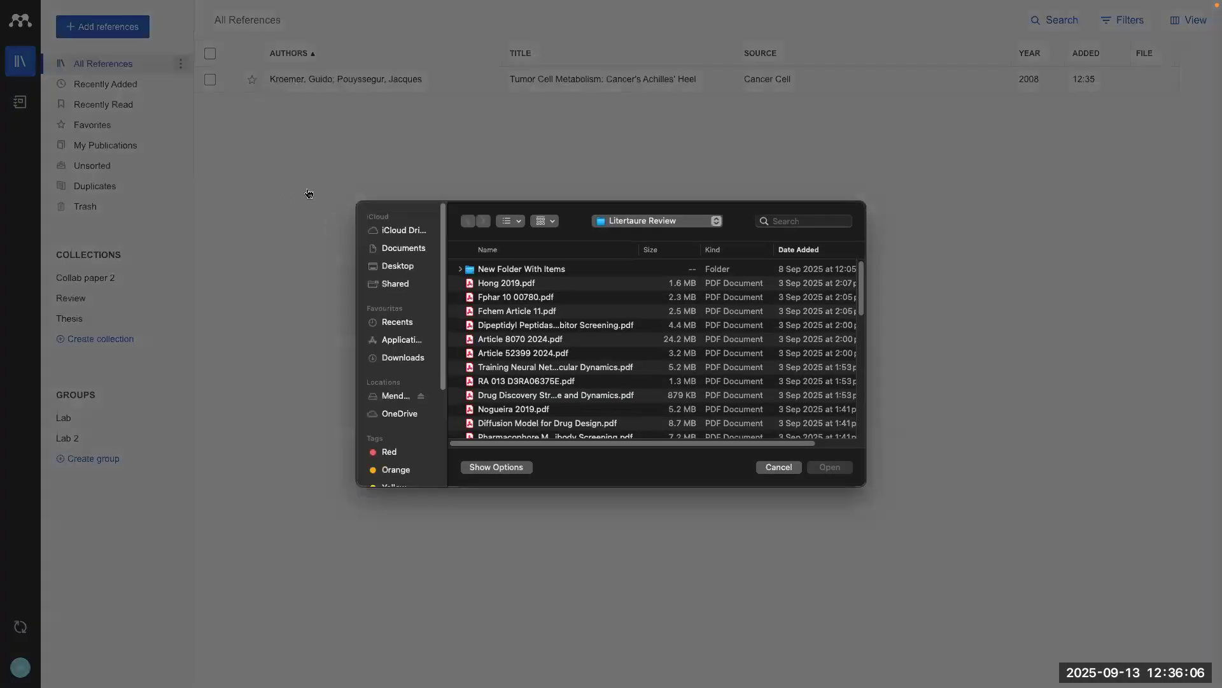
scroll(551, 377, "down", 10)
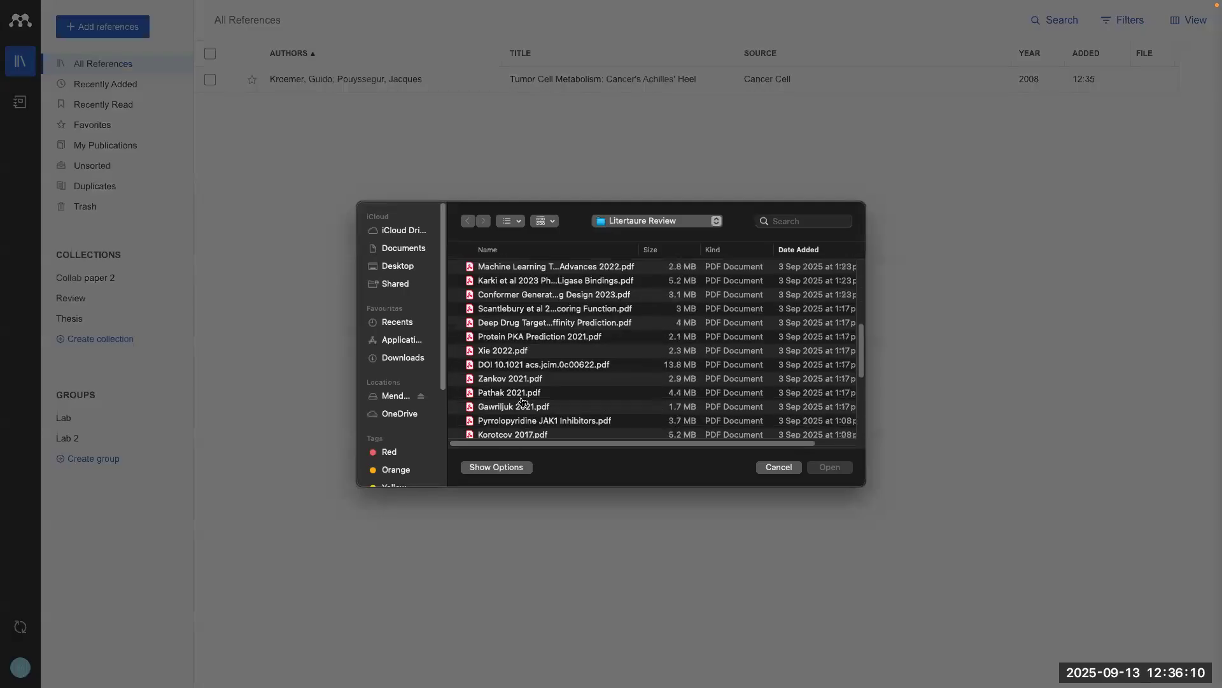
left_click_drag(523, 335, 523, 392)
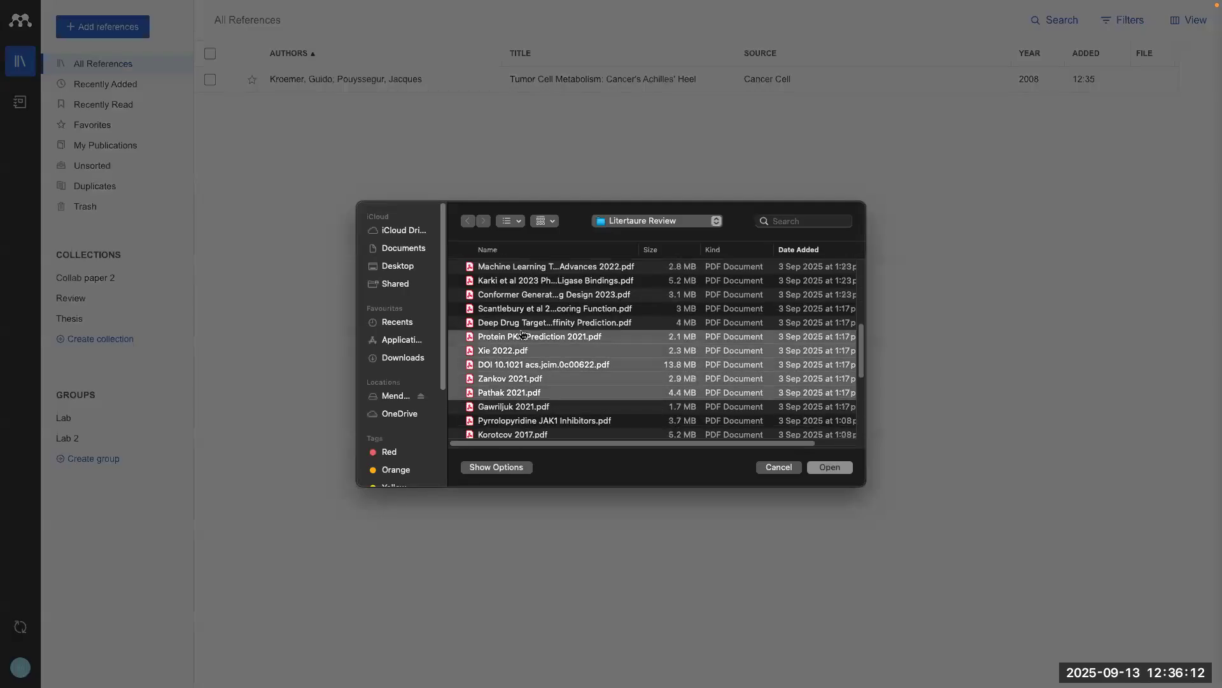
scroll(523, 333, "up", 5)
left_click(522, 331)
scroll(523, 334, "down", 4)
scroll(523, 335, "down", 1)
left_click(527, 380, "shift")
scroll(533, 354, "up", 2)
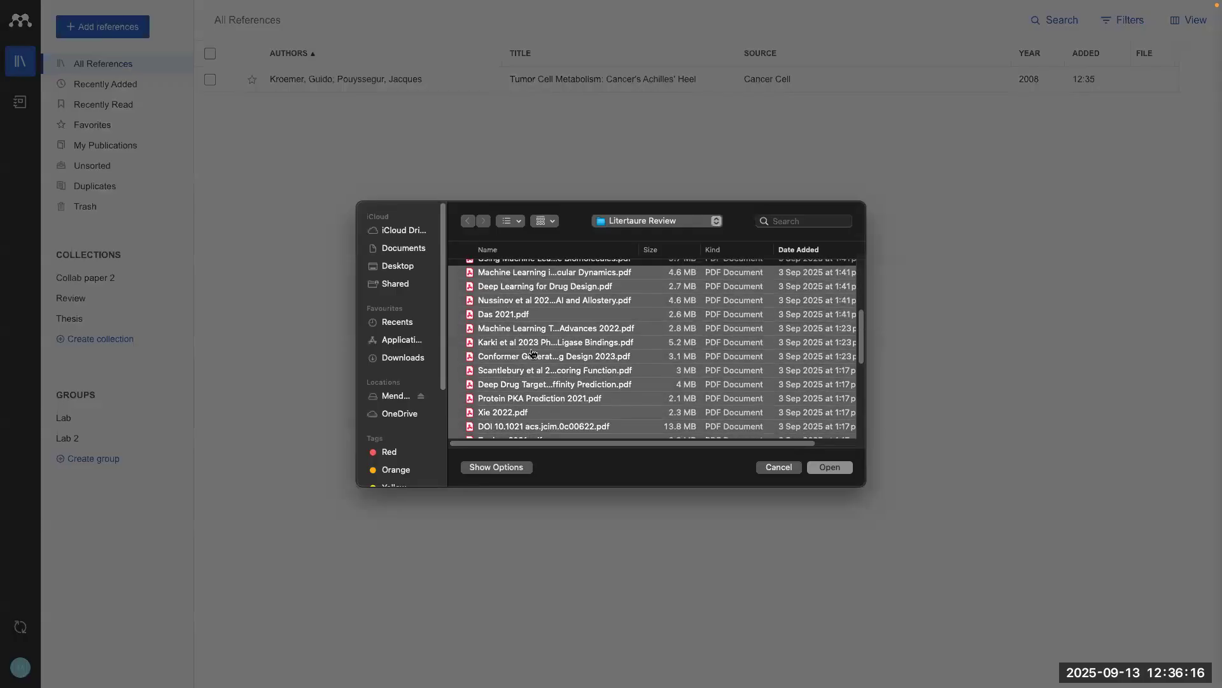
left_click(830, 468)
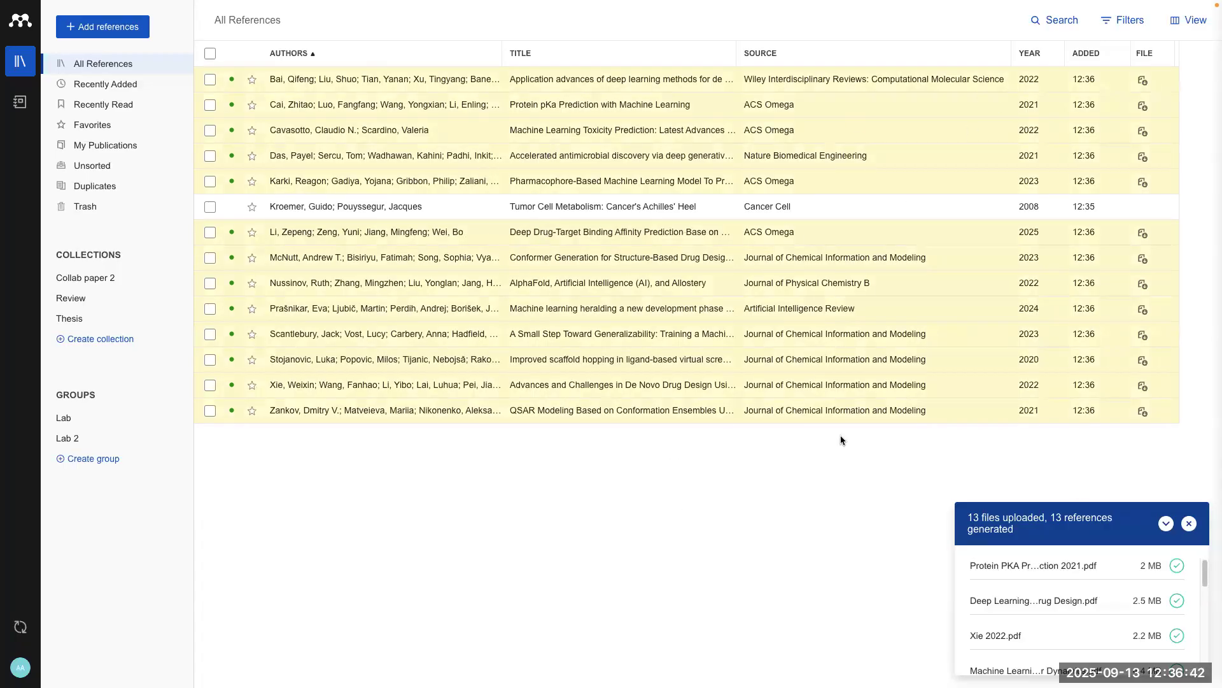
Step: Dismiss the upload report and briefly view the details of the "A Small Step Toward Generalizability" reference
left_click(1188, 524)
left_click(560, 327)
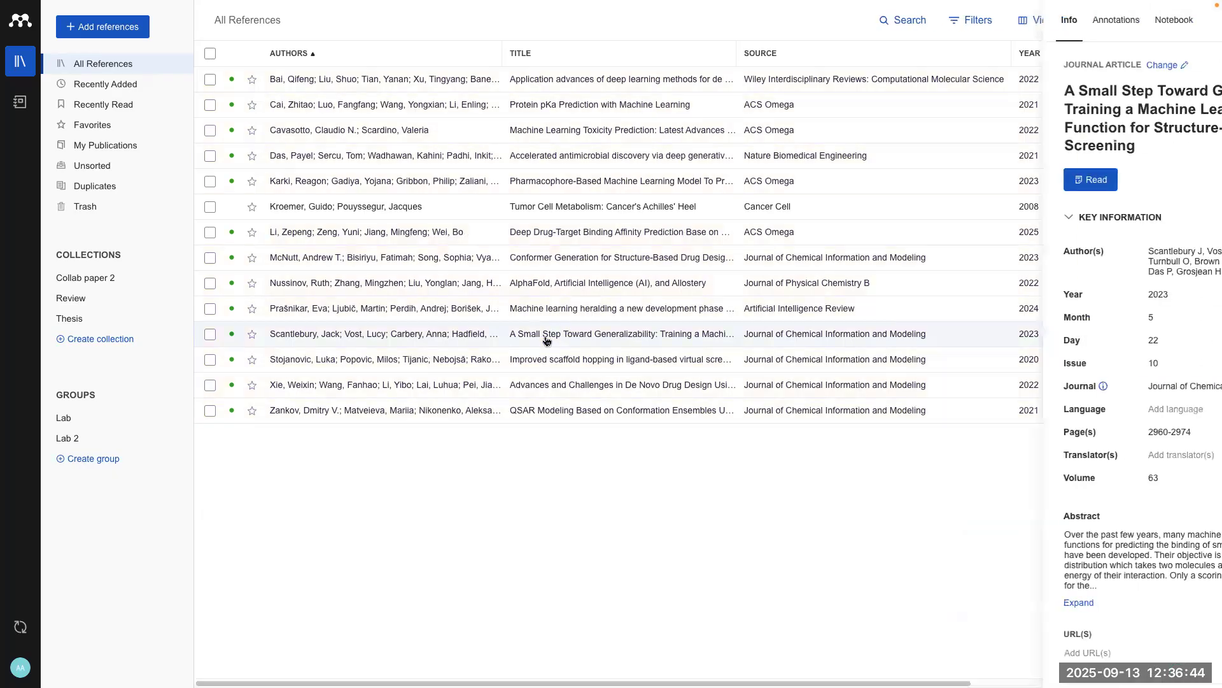
left_click(1203, 22)
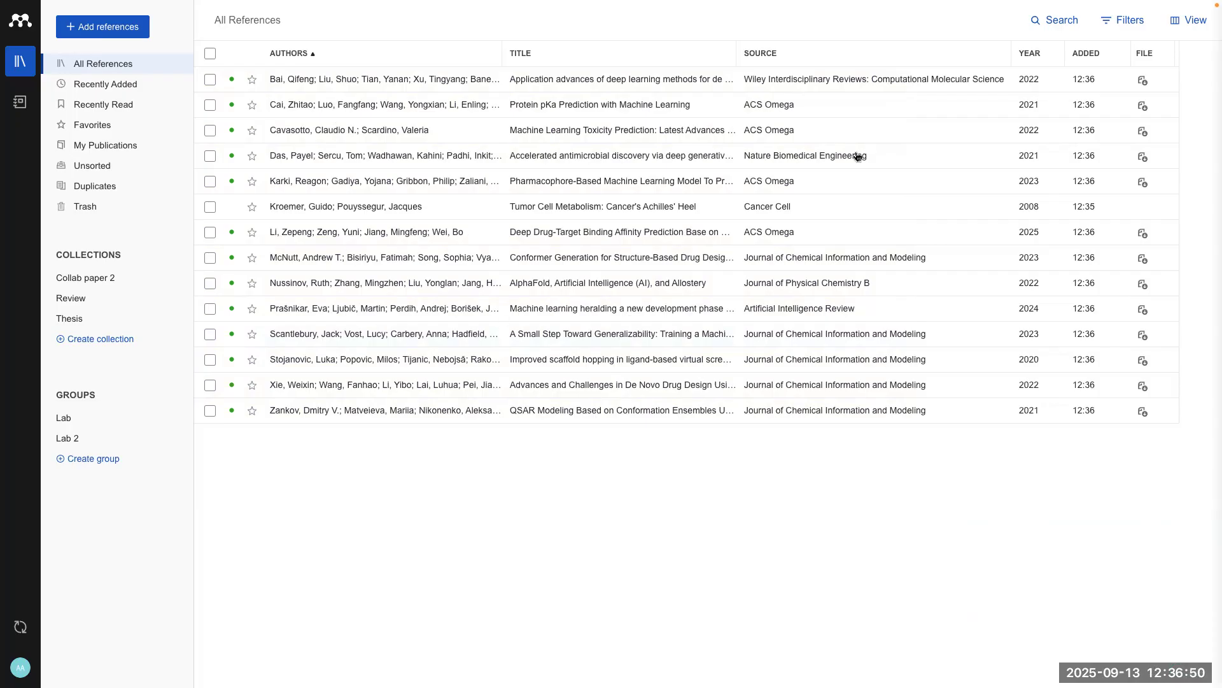
Step: Change the reference type of "Machine Learning Toxicity Prediction: Latest Advances by Toxicity End Point" to Journal Article and review its metadata
left_click(342, 136)
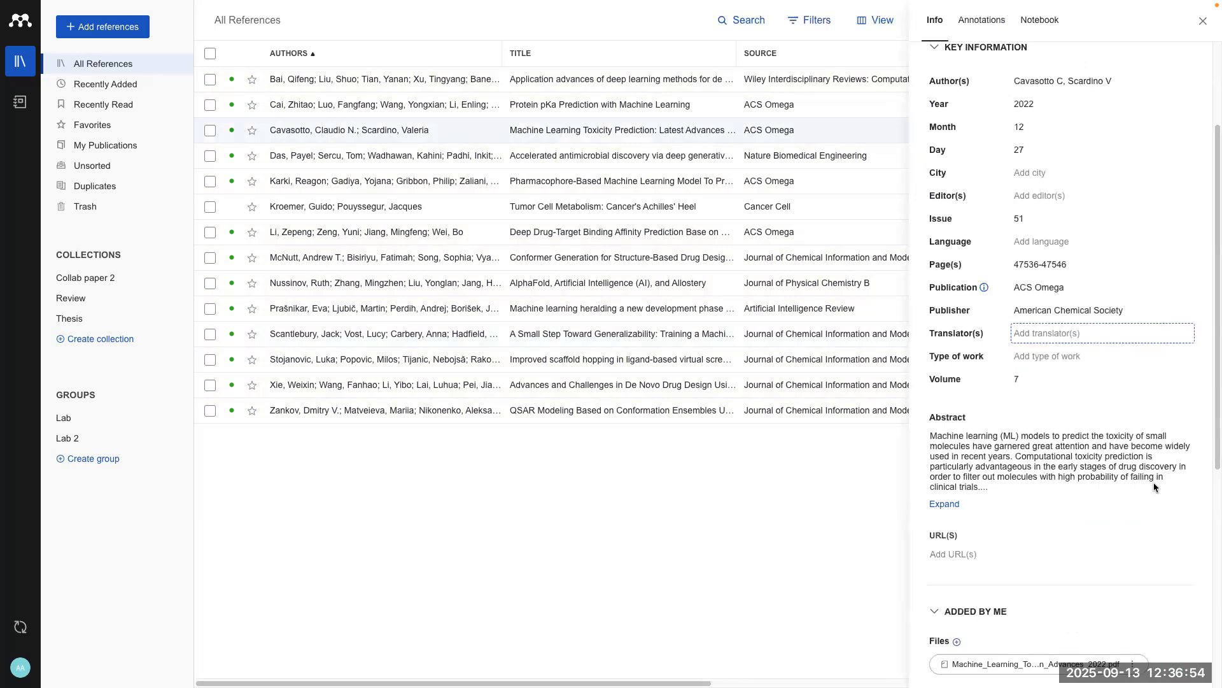
scroll(1153, 482, "down", 1)
scroll(1070, 344, "up", 4)
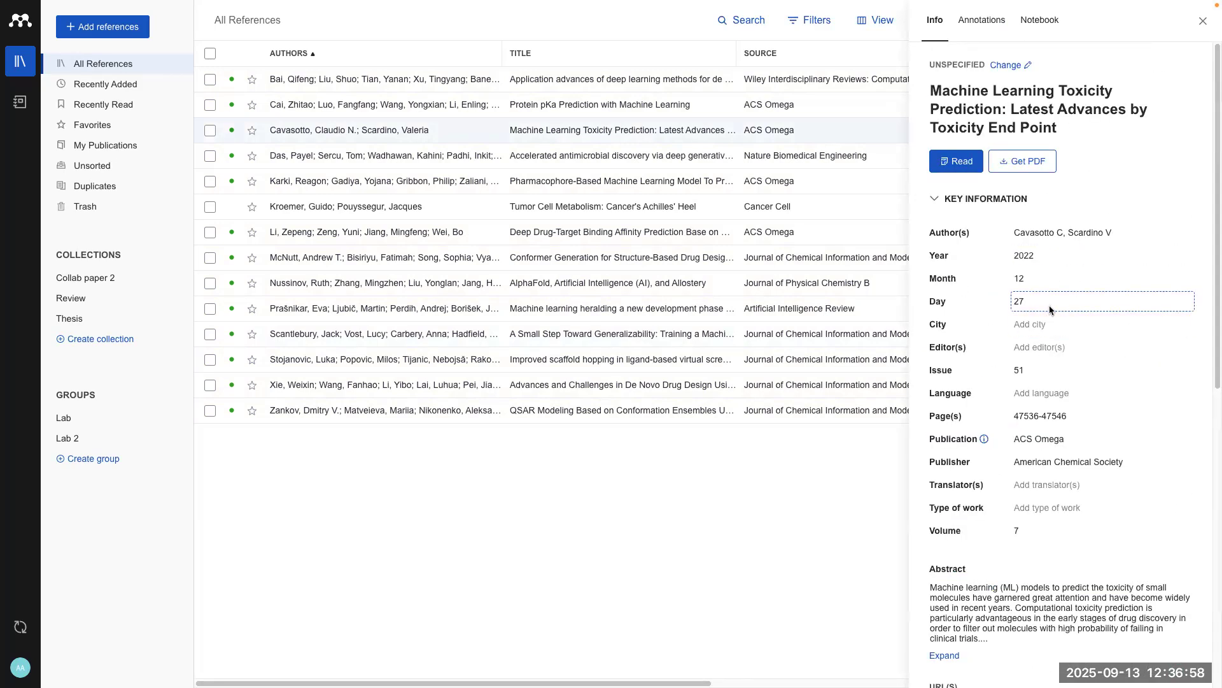
scroll(1068, 391, "down", 6)
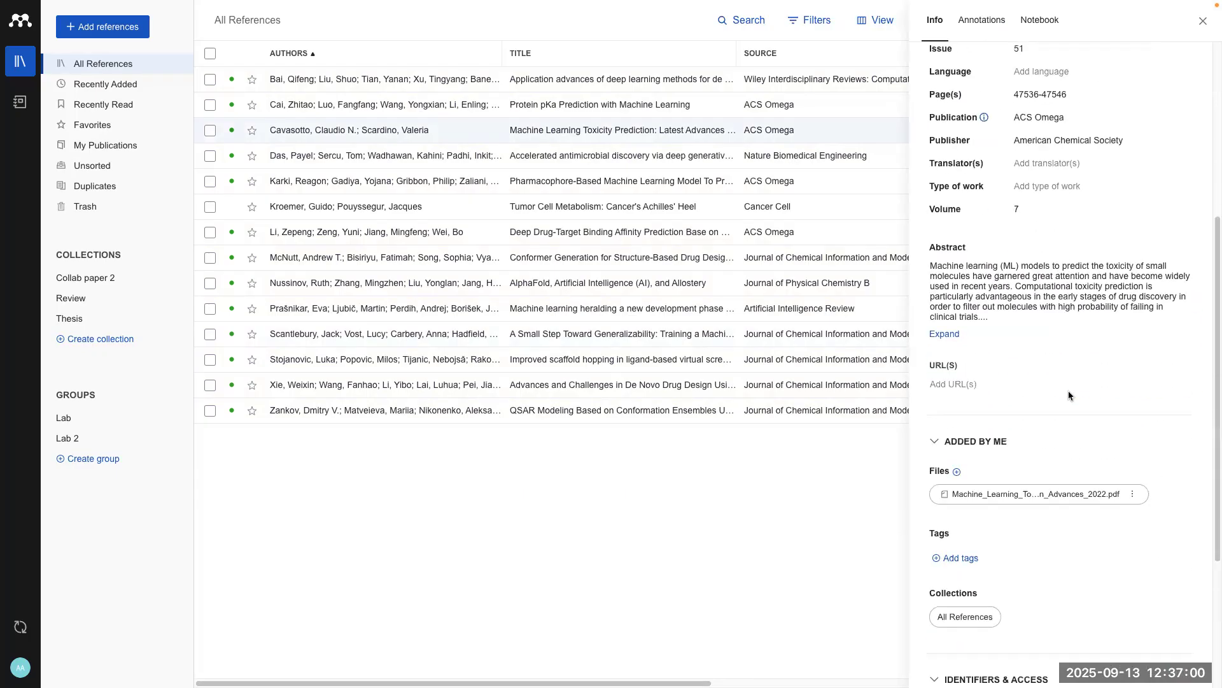
scroll(1066, 453, "up", 6)
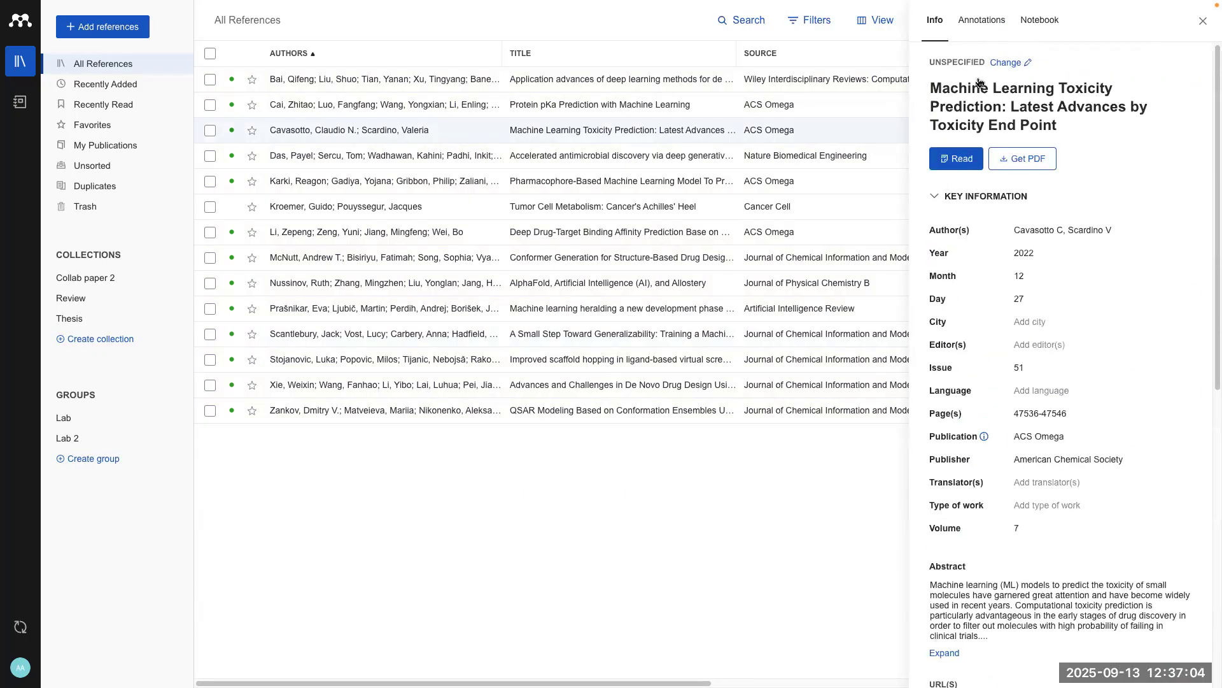
left_click(1004, 63)
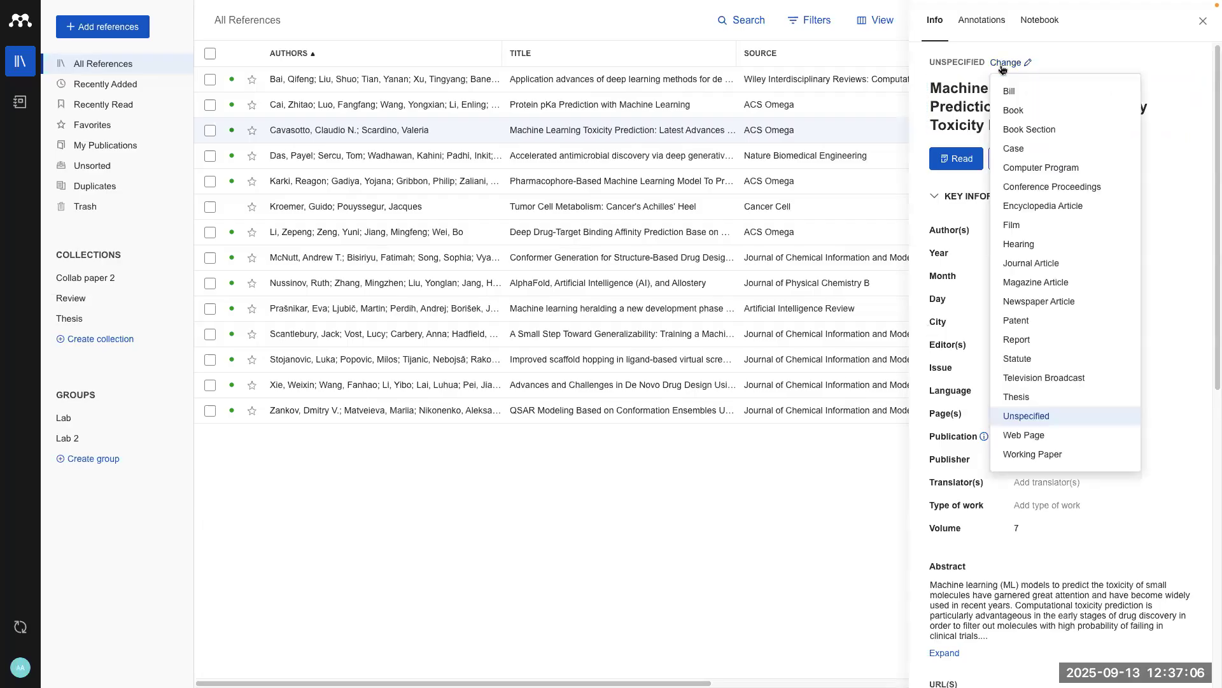
left_click(1042, 268)
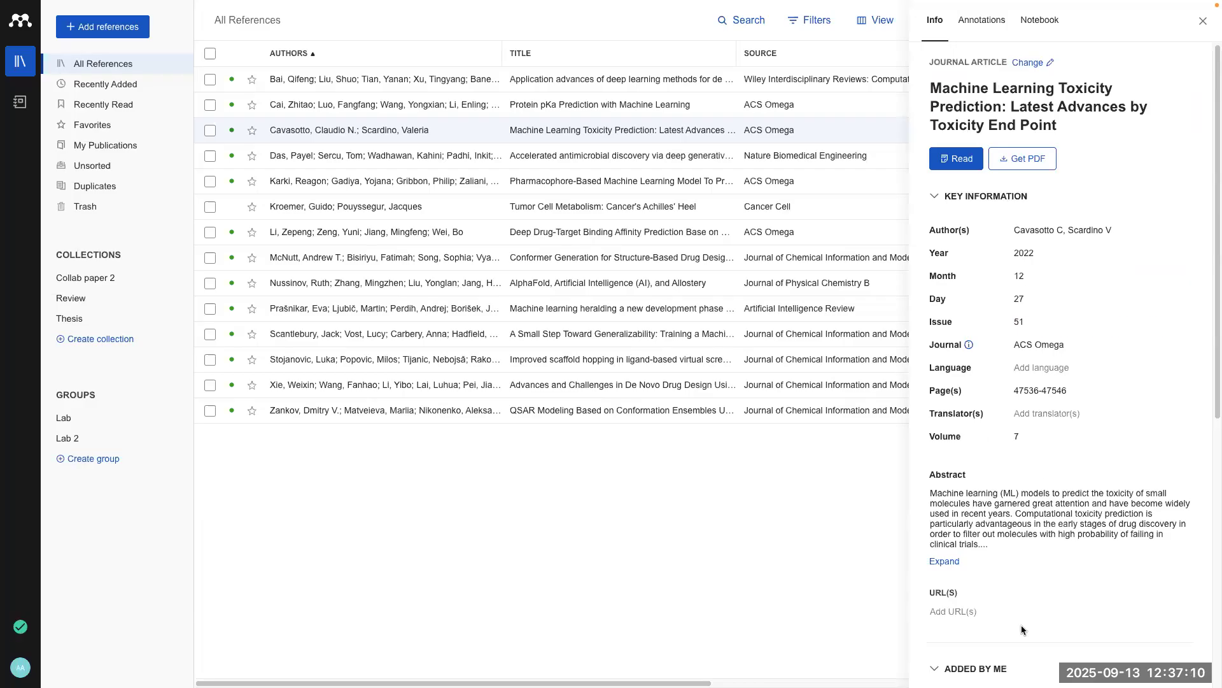
scroll(1196, 422, "down", 5)
scroll(999, 213, "up", 5)
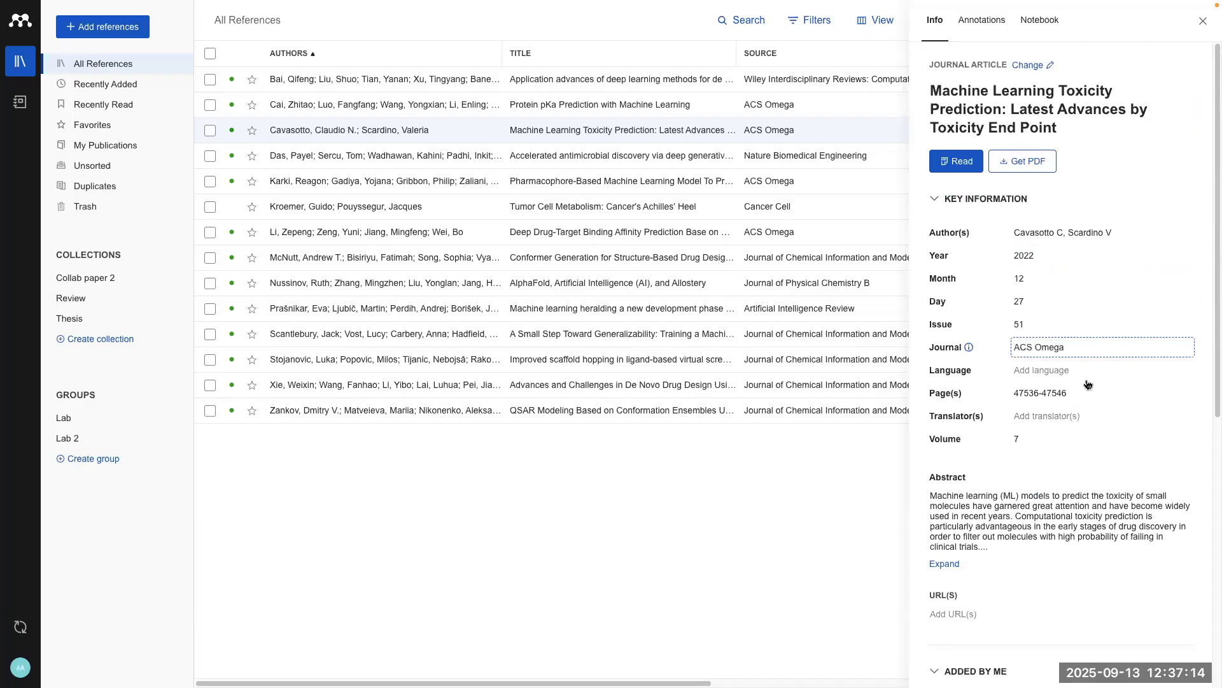
scroll(1058, 437, "down", 6)
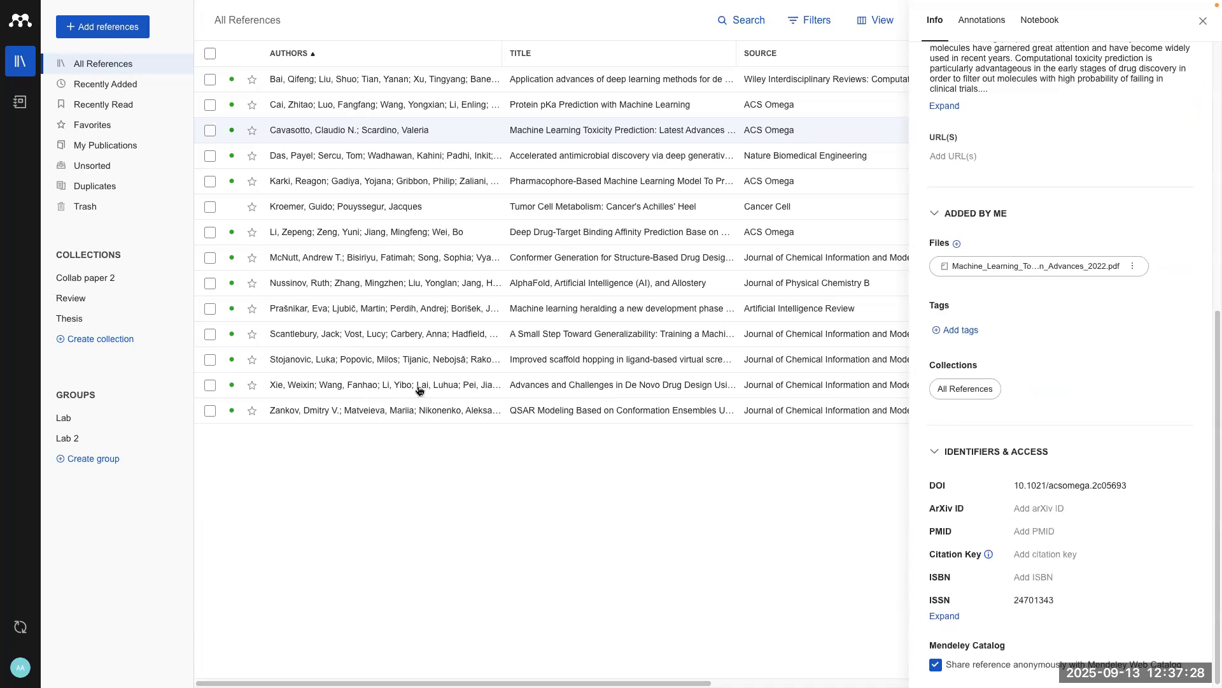
Step: Examine the full details of the "AlphaFold, Artificial Intelligence (AI), and Allostery" reference, including its identifiers, and close them
left_click(388, 289)
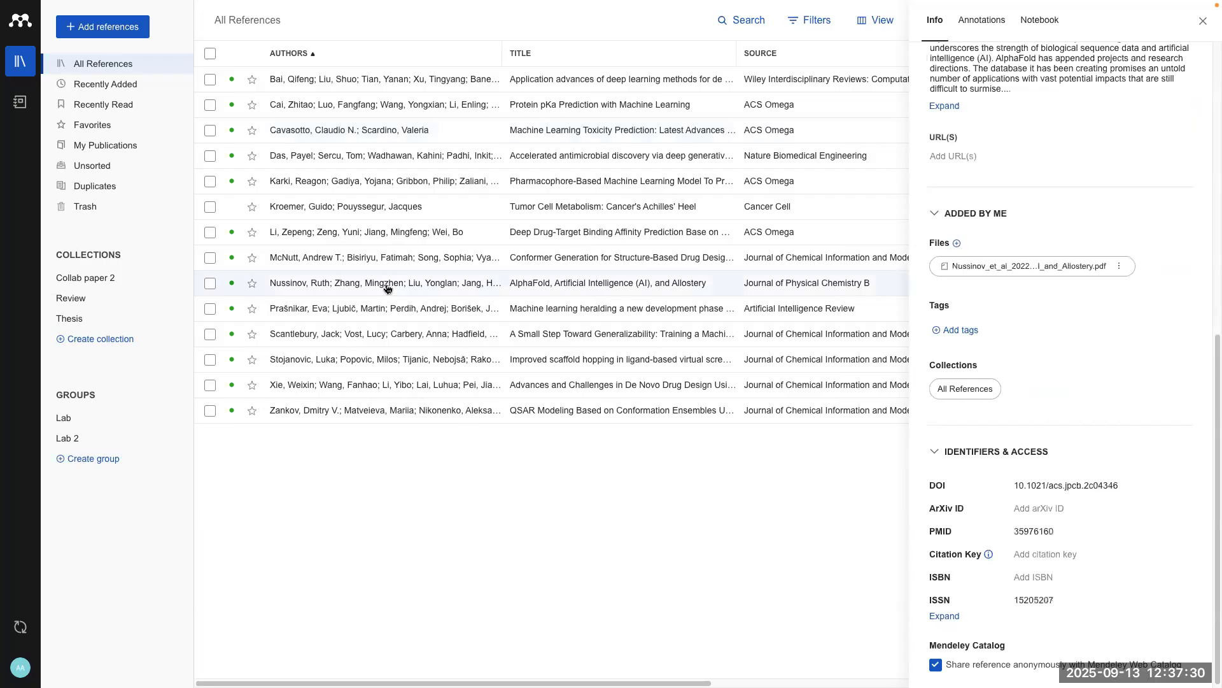
left_click(1202, 21)
left_click(399, 285)
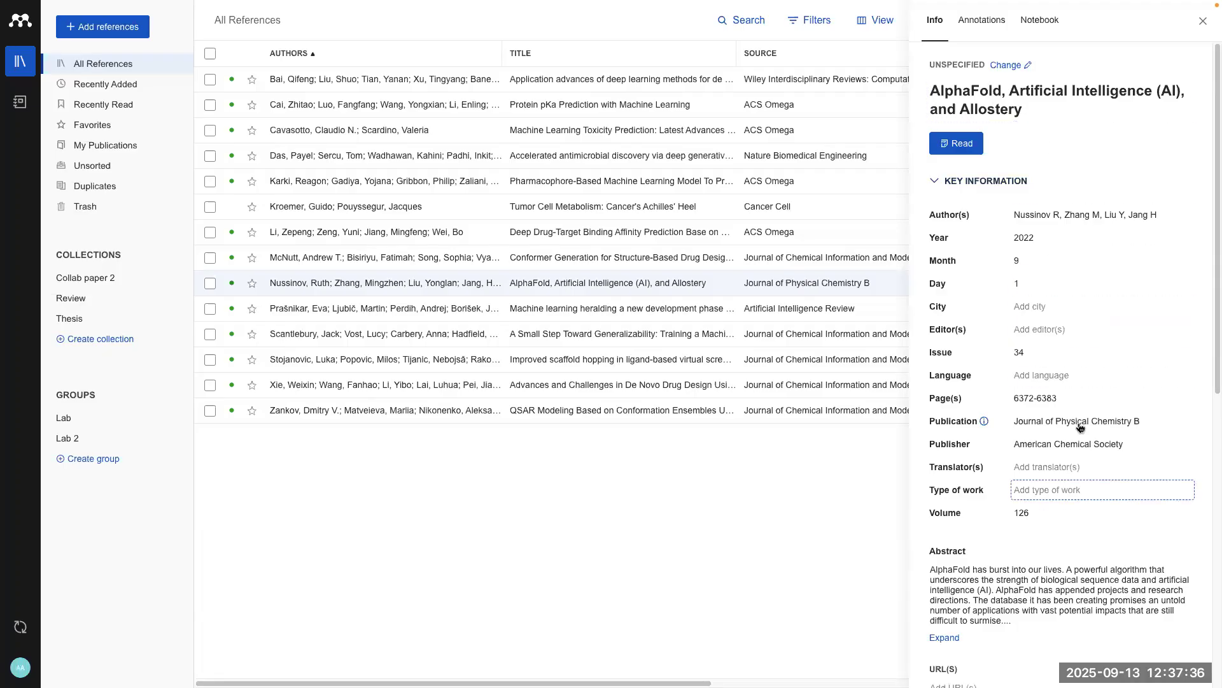
scroll(1066, 486, "down", 8)
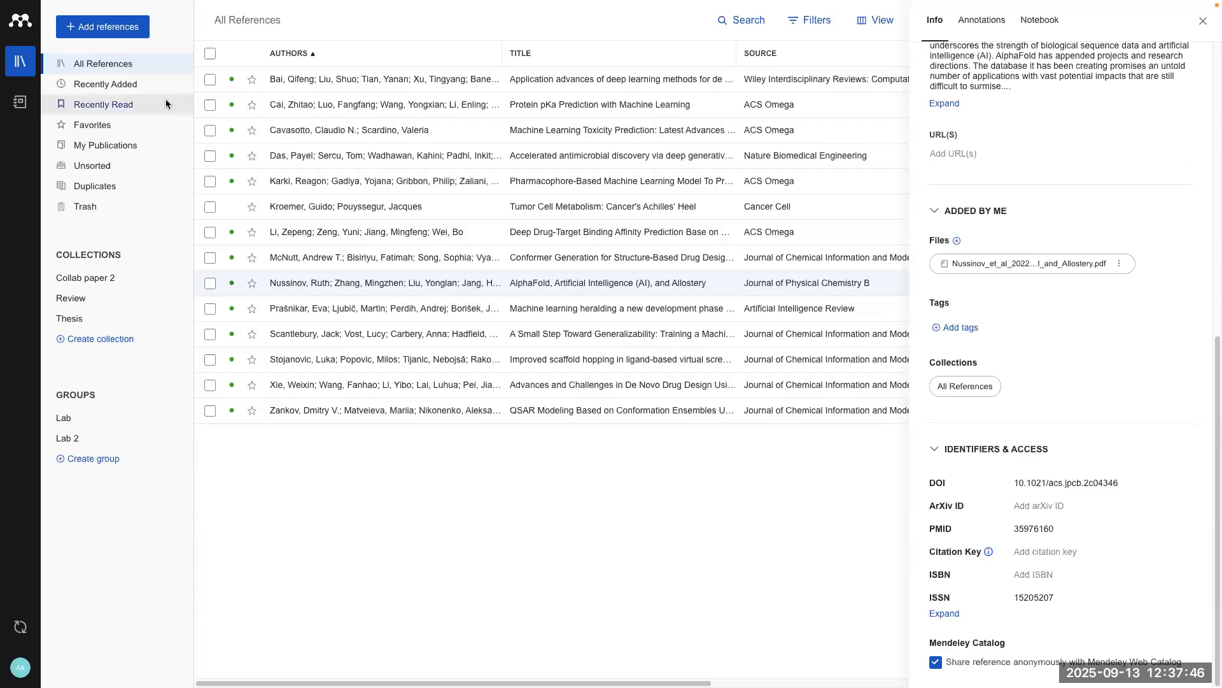
left_click(137, 26)
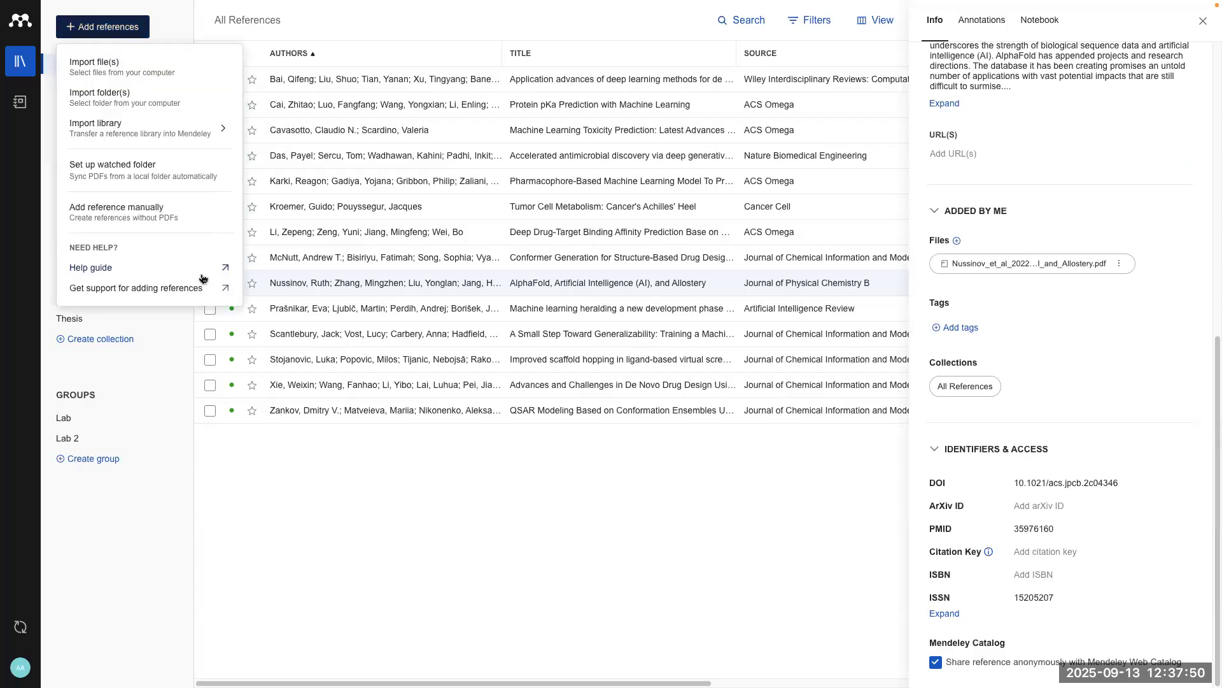
left_click(405, 468)
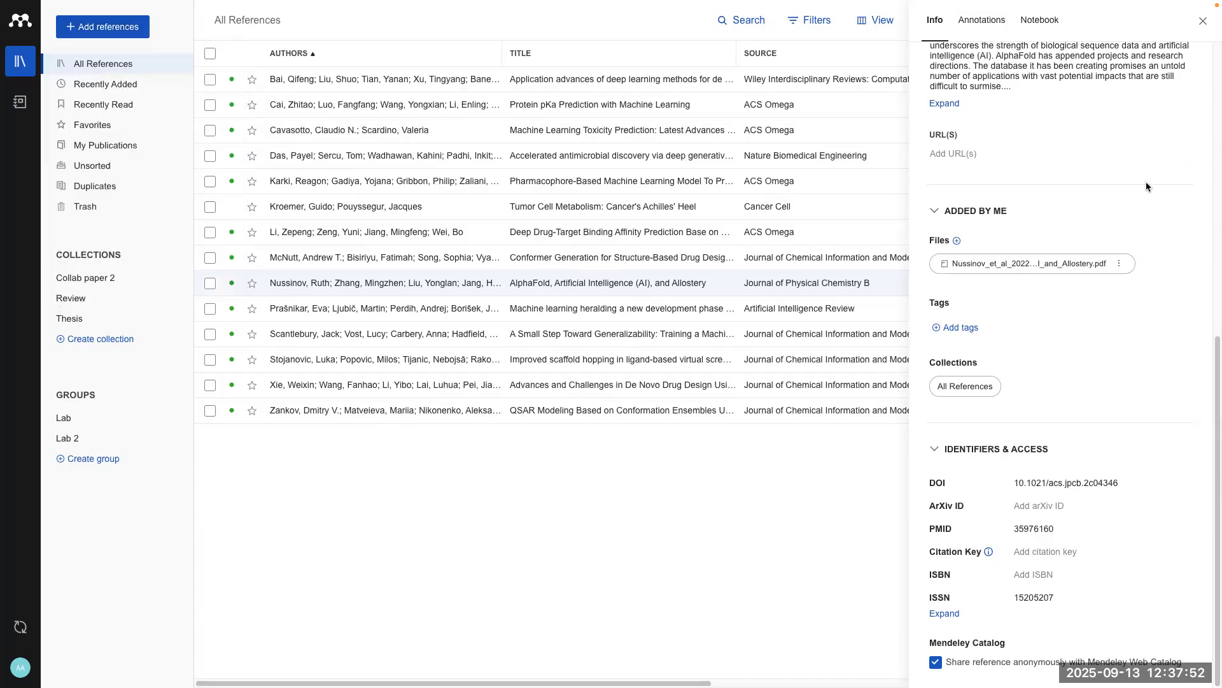
left_click(1203, 21)
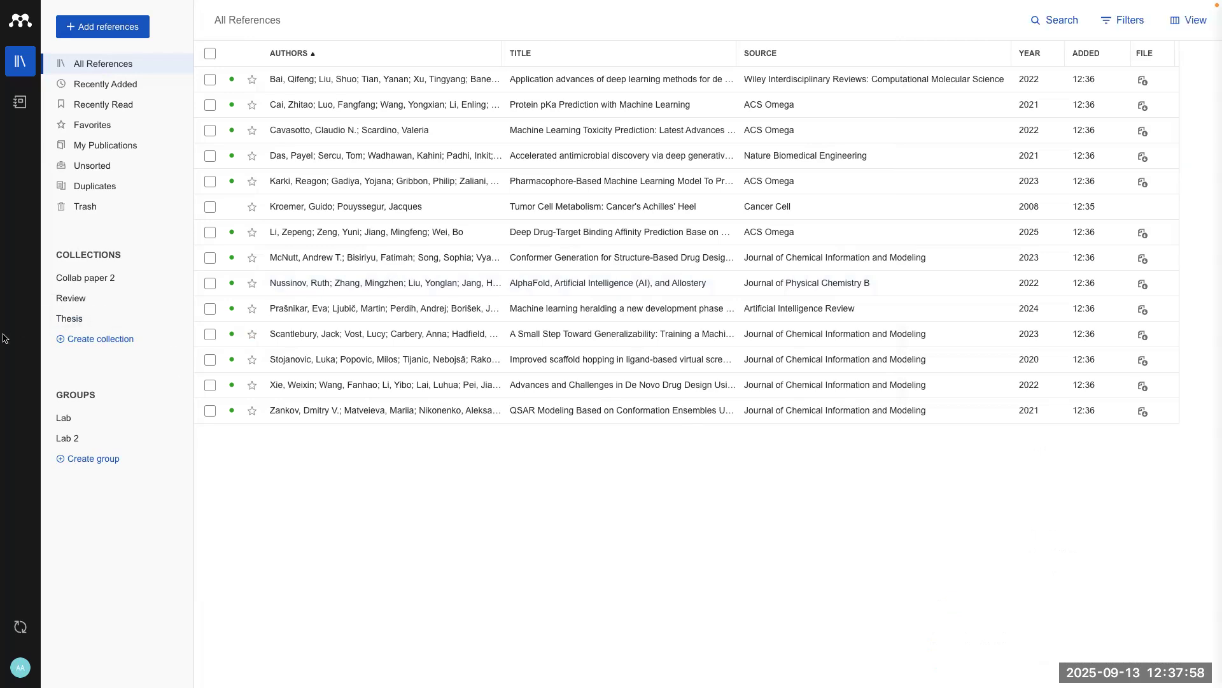
Step: Switch to the Arc browser, return to the PubMed results for cancer and open the article "Esophageal Cancer: Overview, Risk Factors, and Reasons for the Rise"
key("ctrl+Up")
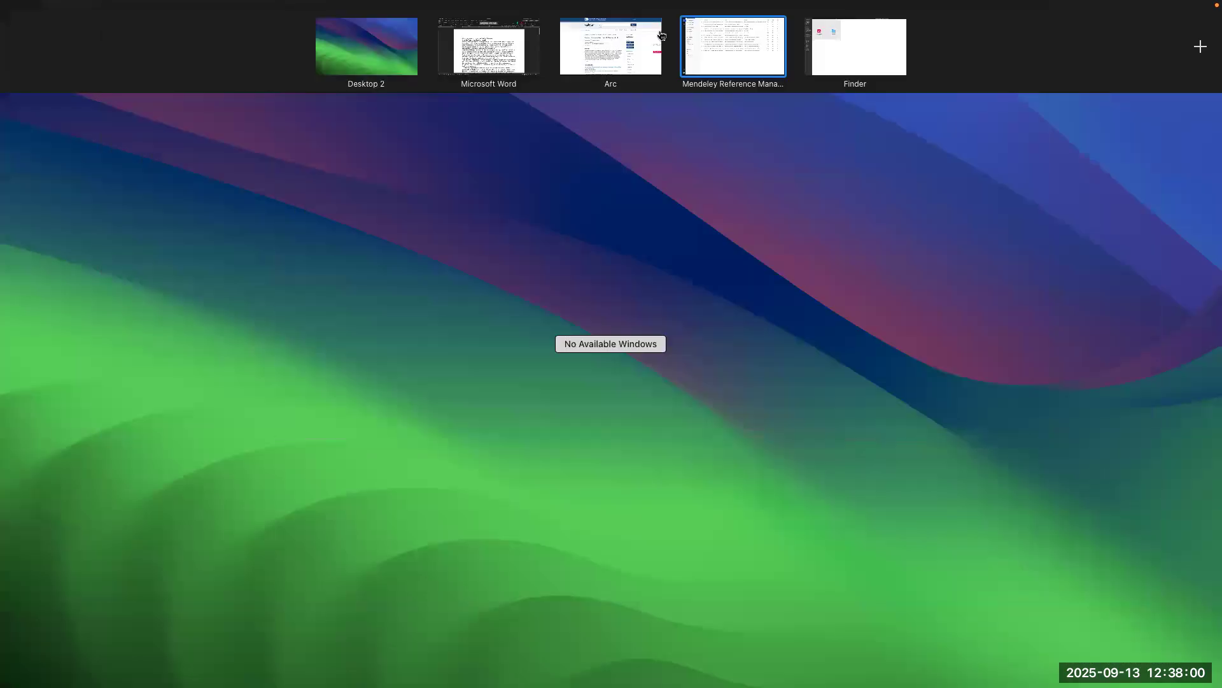
left_click(639, 61)
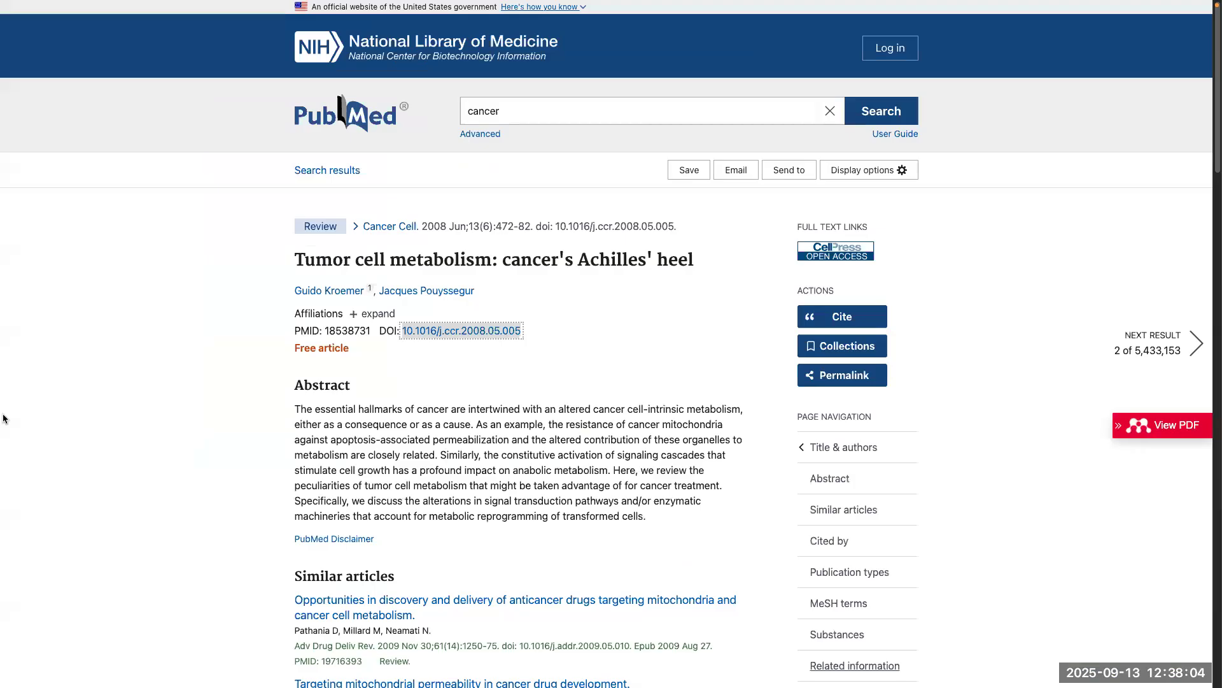
mouse_move(4, 420)
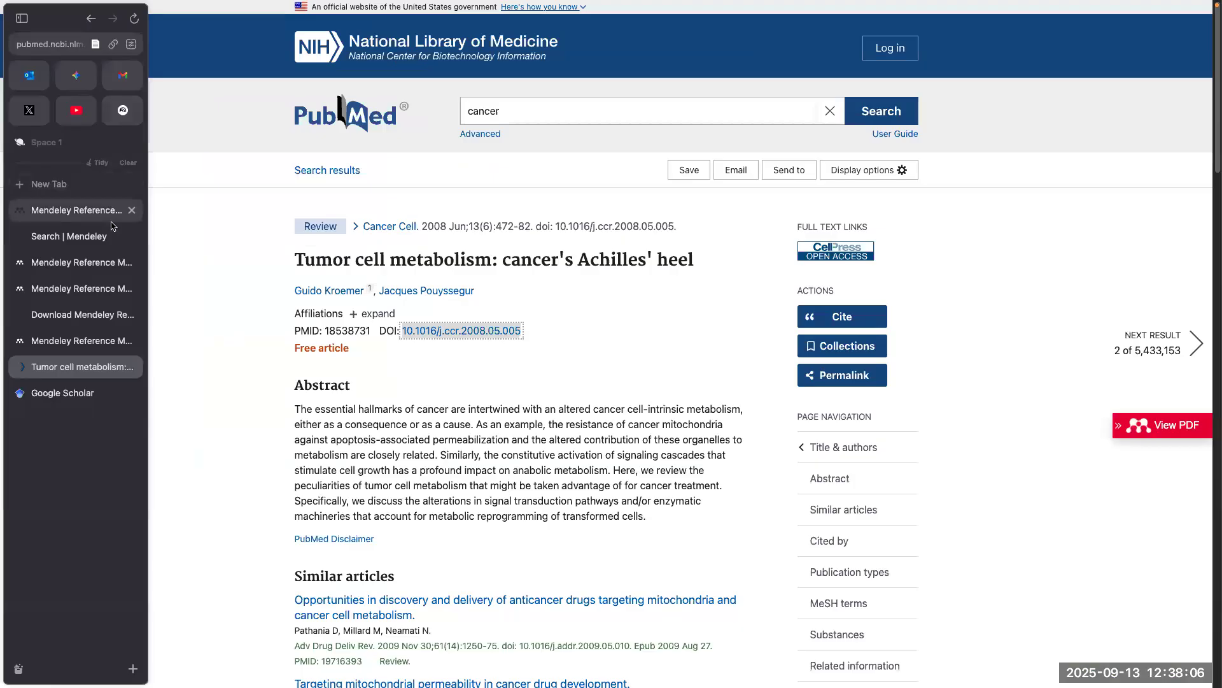
left_click(91, 19)
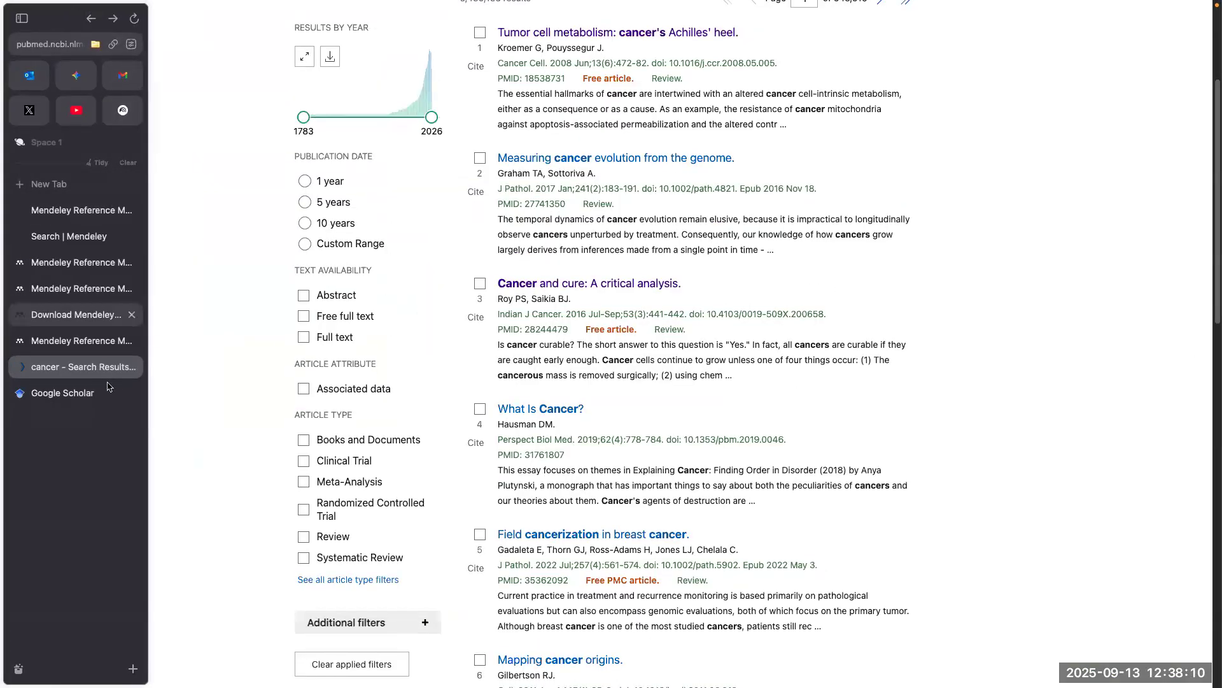
scroll(623, 418, "down", 2)
scroll(623, 418, "down", 10)
left_click(617, 407)
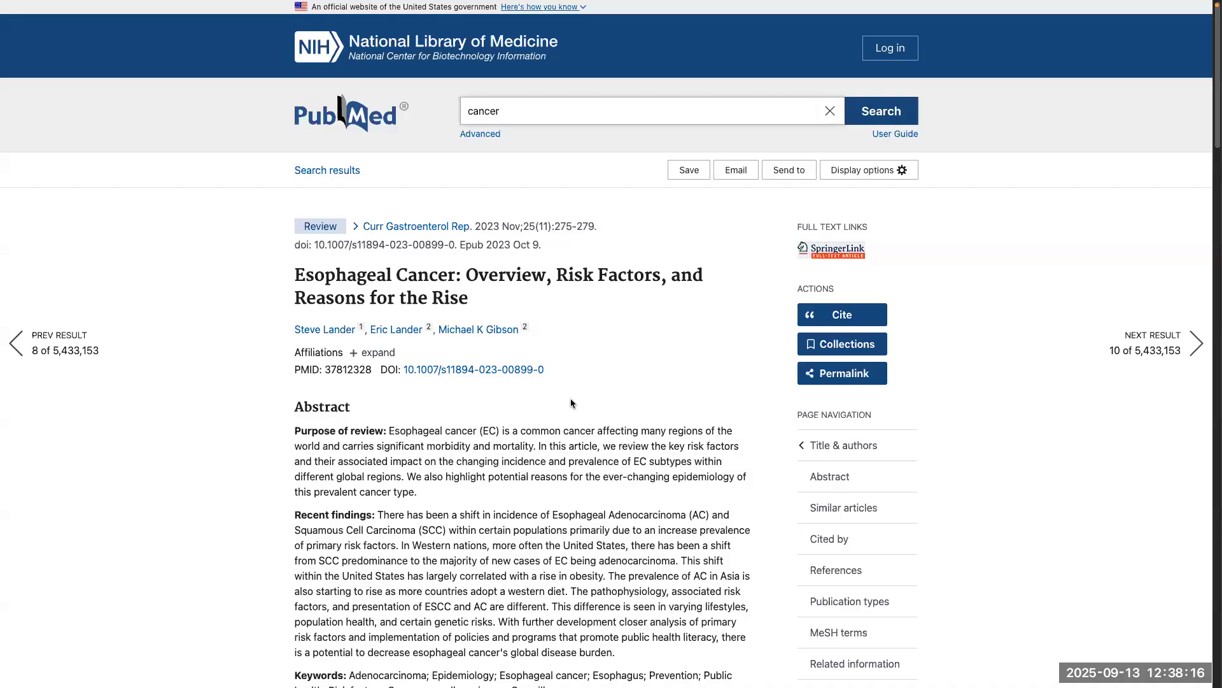
scroll(570, 398, "down", 3)
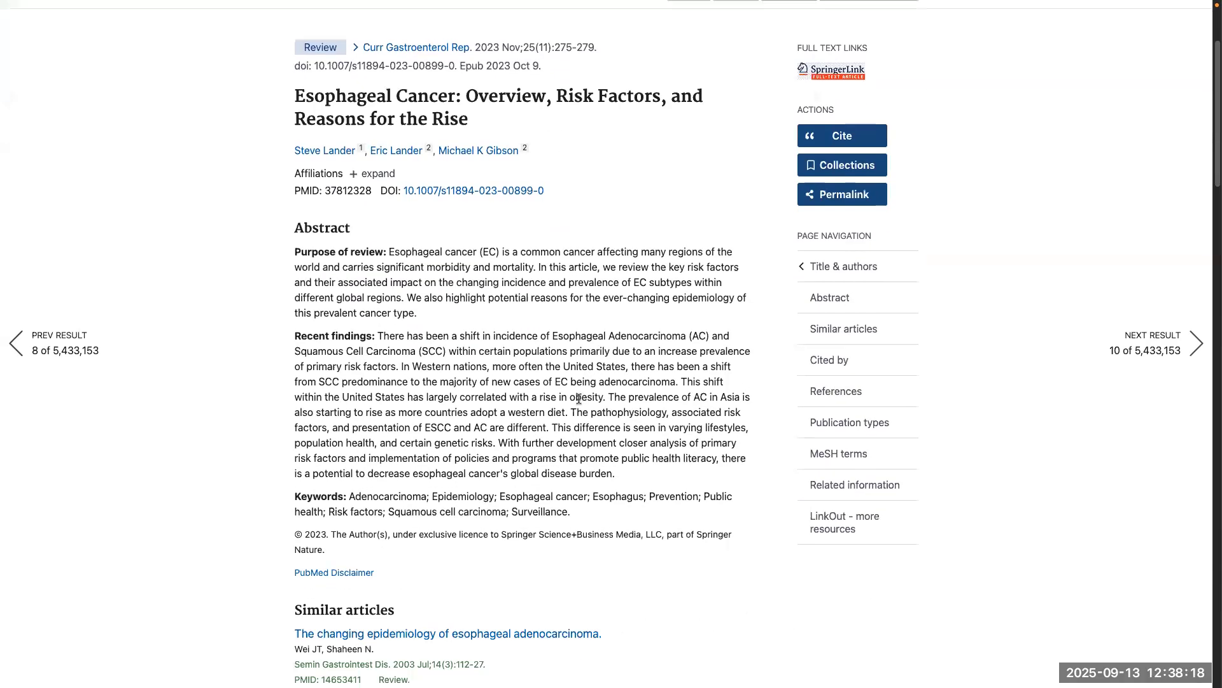
scroll(580, 406, "up", 3)
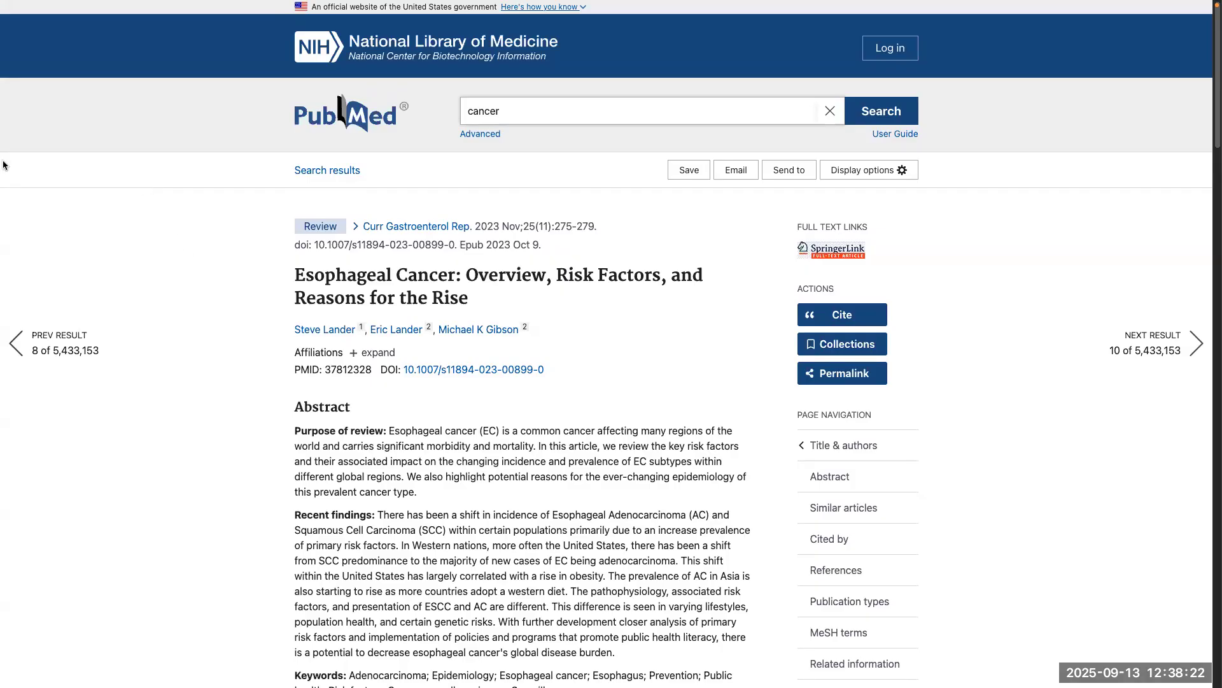
scroll(344, 328, "down", 2)
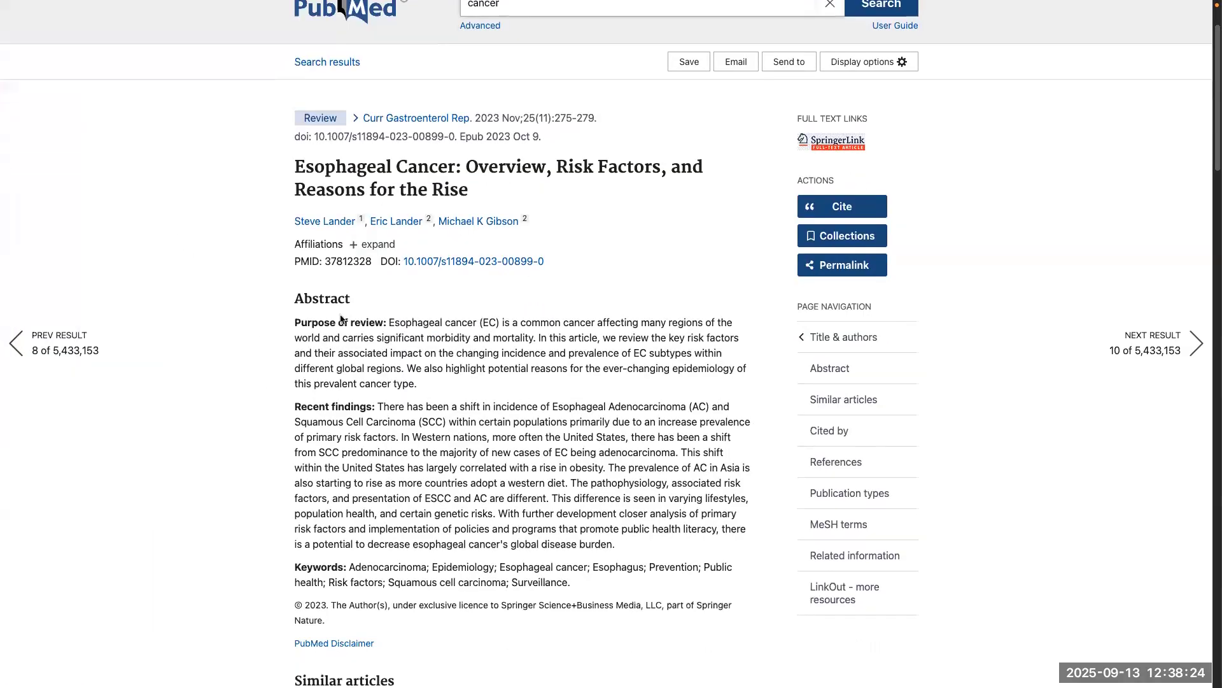
Step: Sign in to the Mendeley Web Importer on the esophageal cancer article page and look through the references it detects
mouse_move(2, 146)
left_click(114, 45)
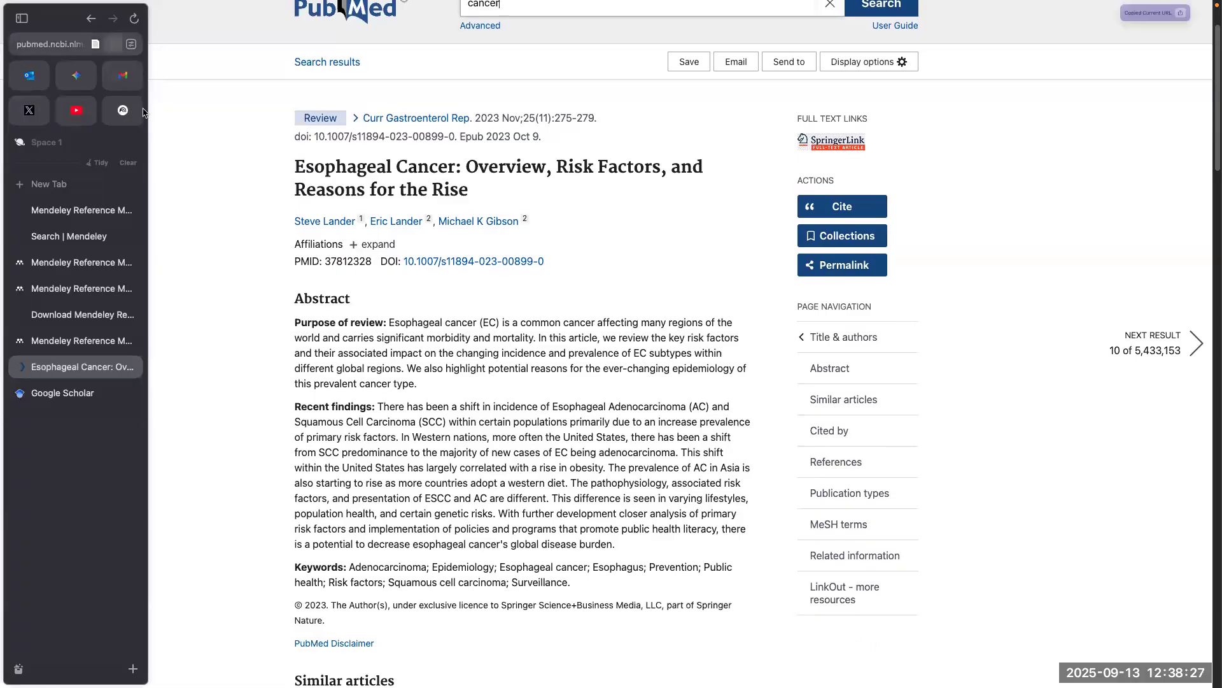
left_click(132, 45)
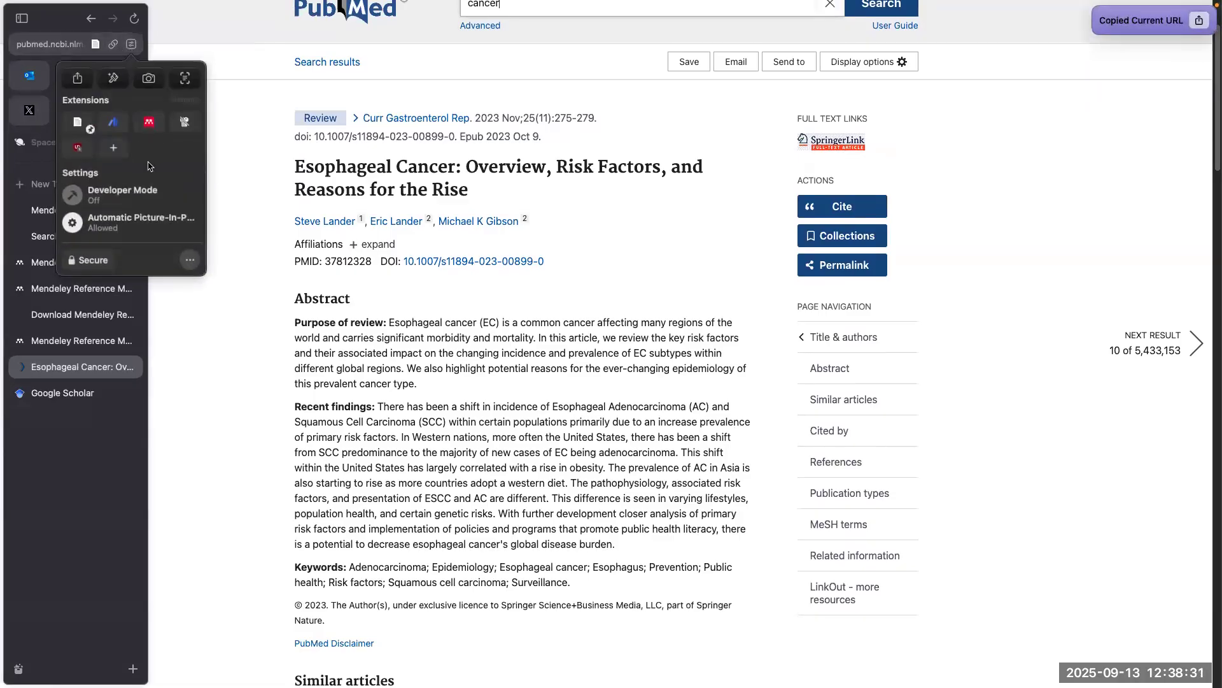
left_click(151, 125)
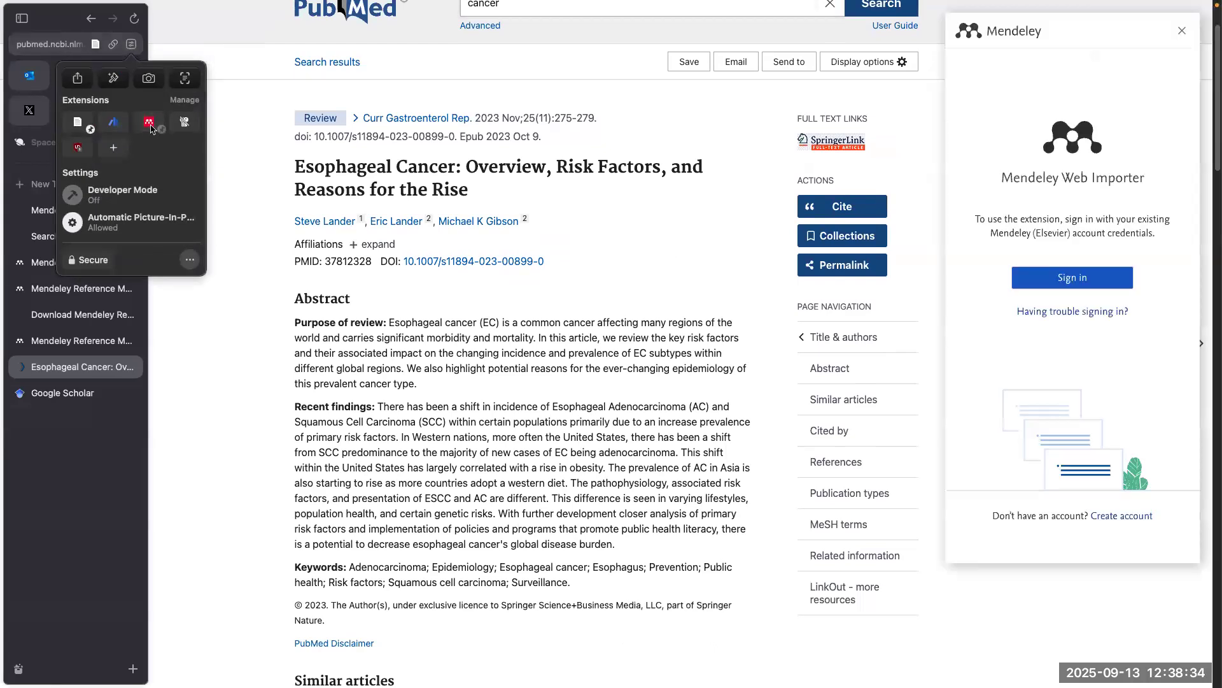
left_click(1082, 279)
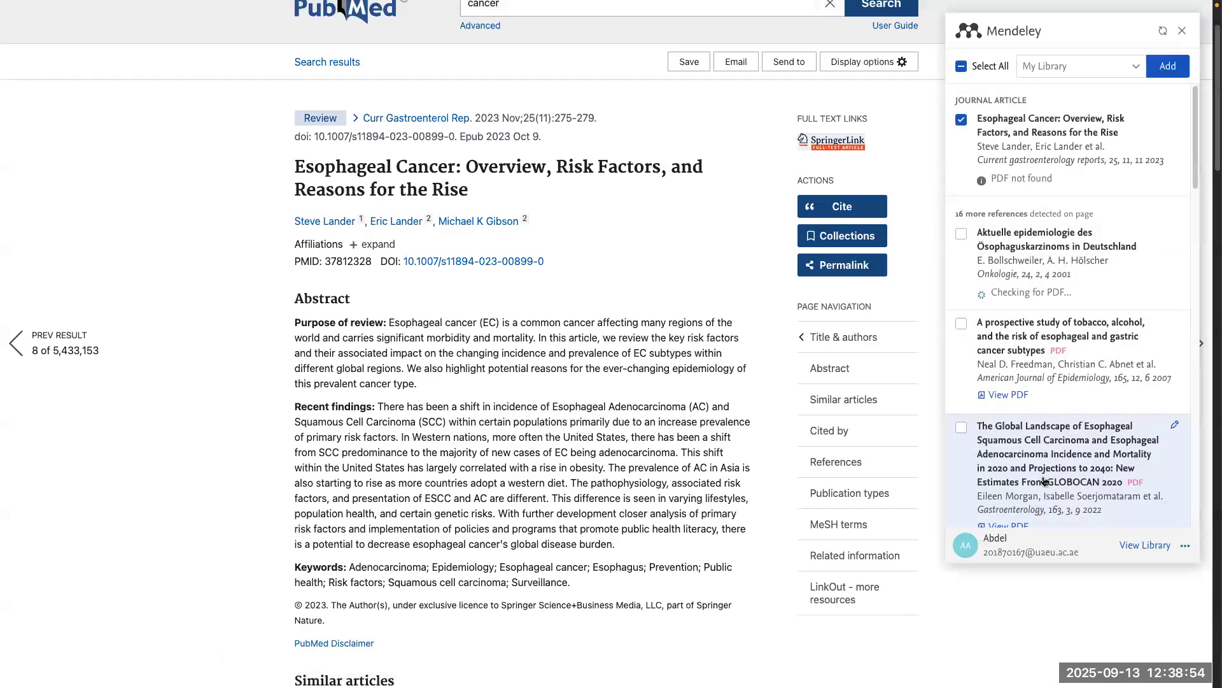
scroll(1044, 318, "down", 3)
scroll(1044, 318, "down", 15)
scroll(1031, 255, "up", 15)
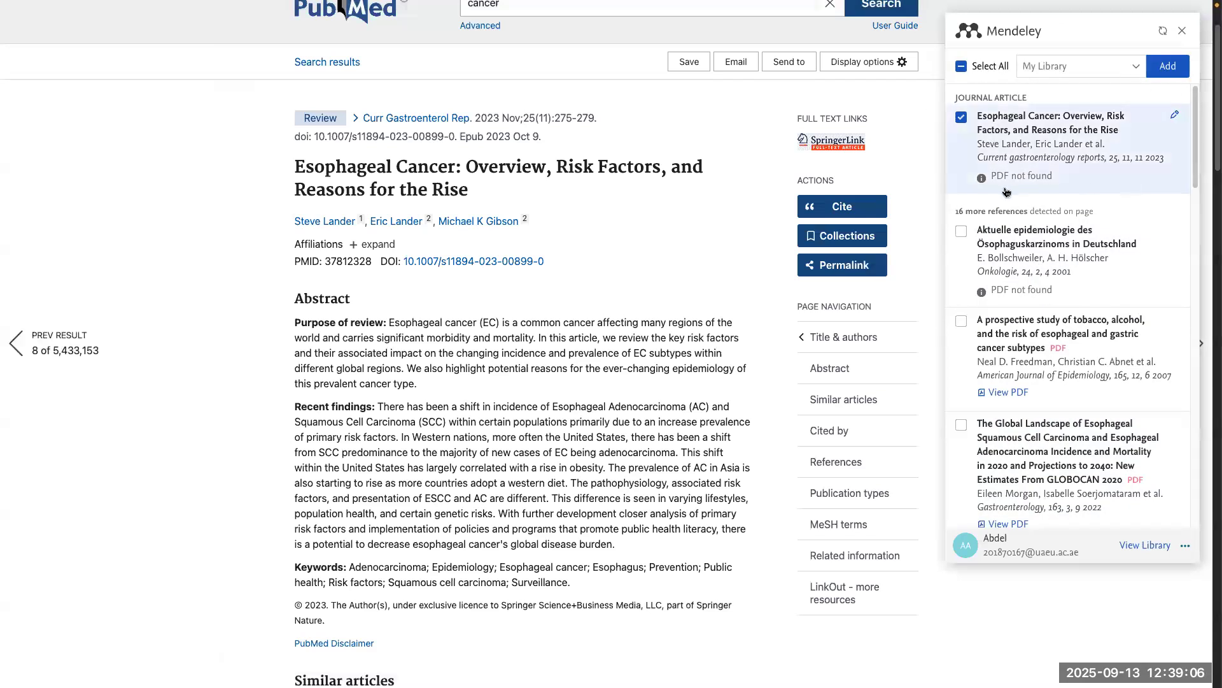
Step: Set the Review collection as the destination for the references in the web importer
left_click(1081, 72)
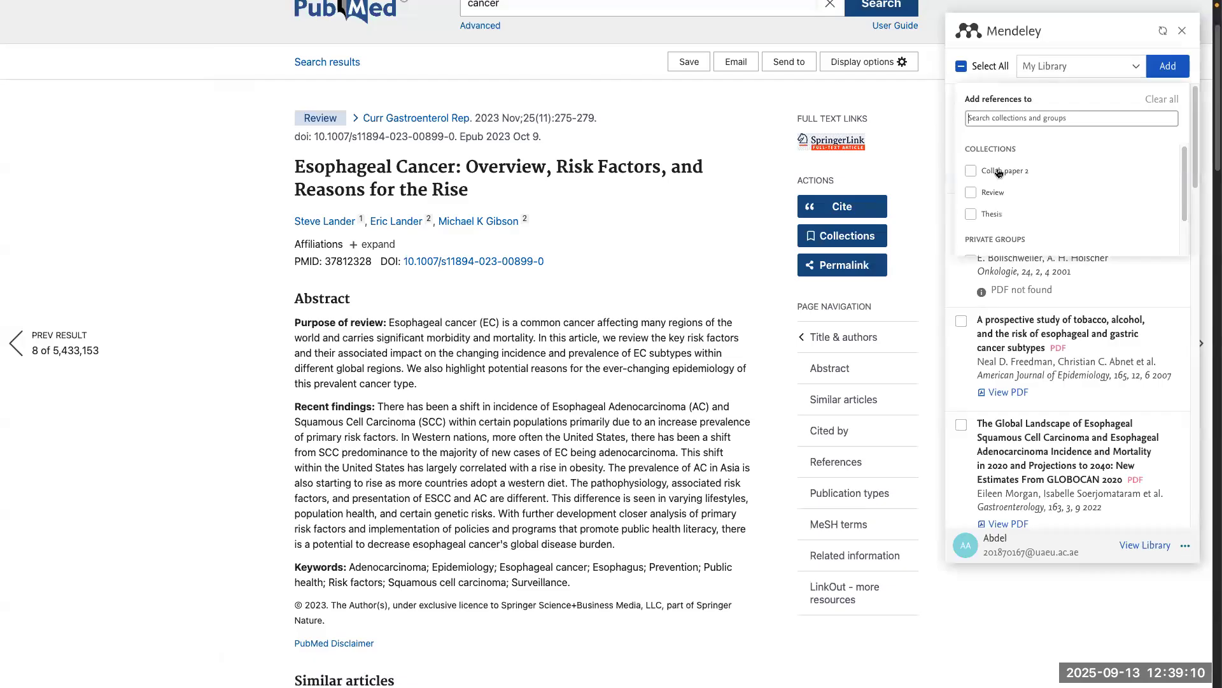
scroll(1016, 204, "down", 1)
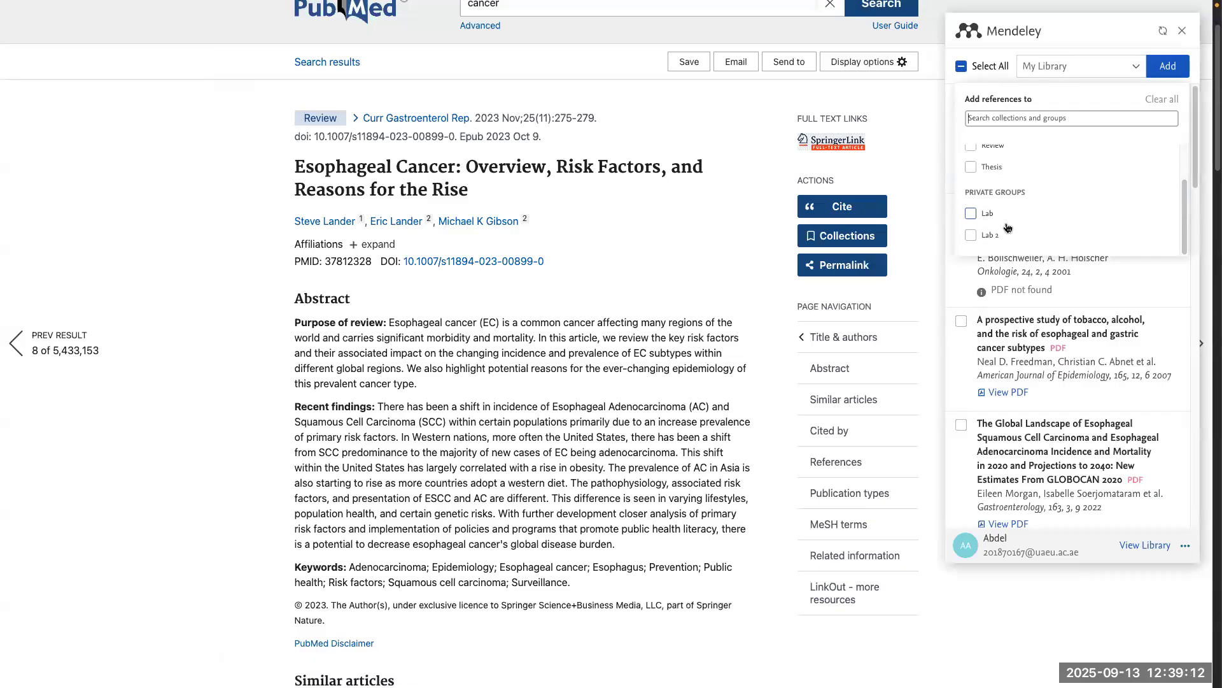
scroll(1006, 219, "up", 1)
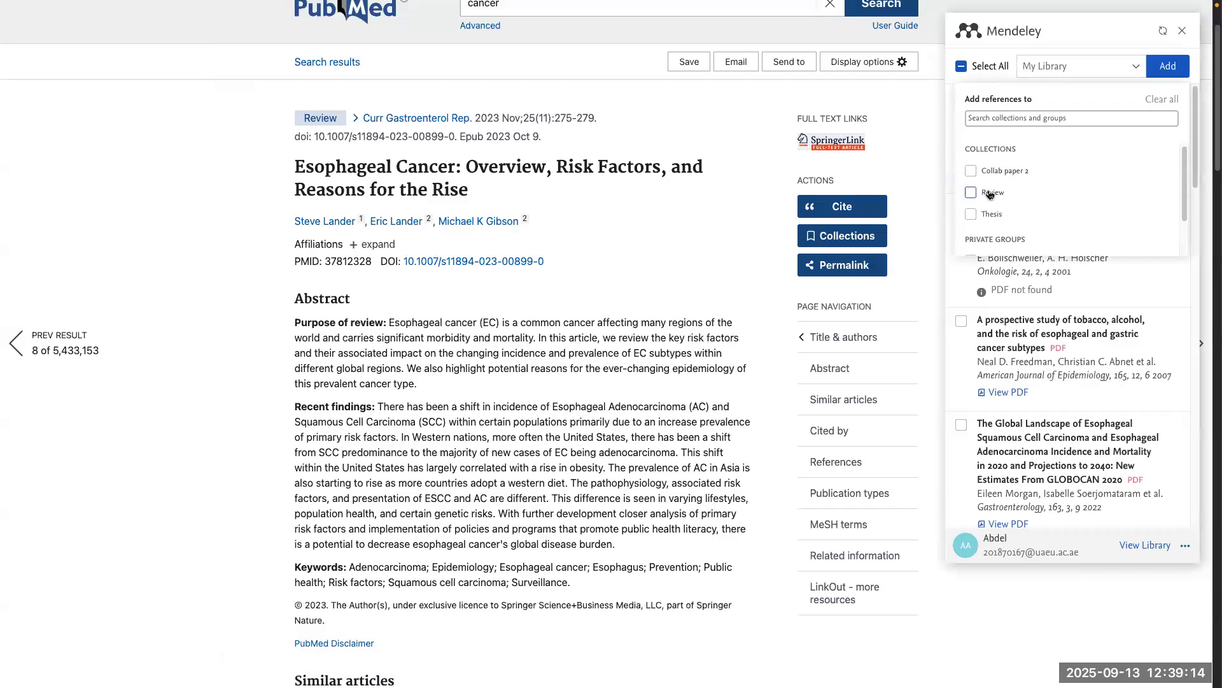
left_click(994, 191)
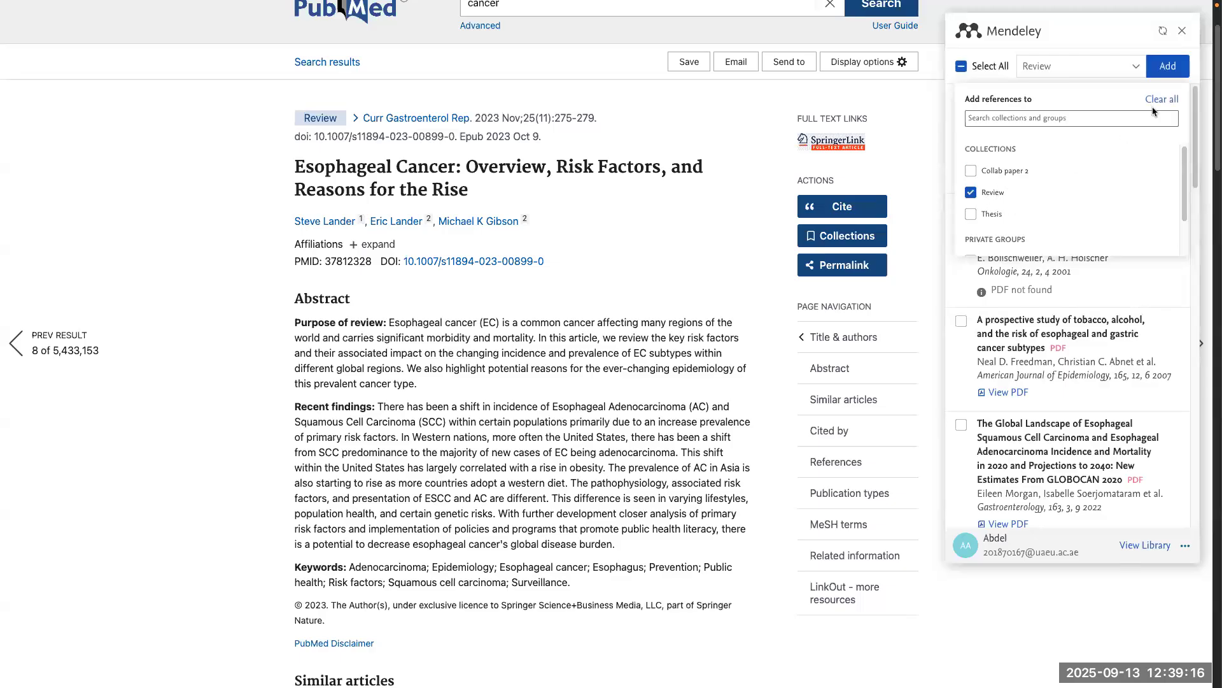
left_click(1108, 73)
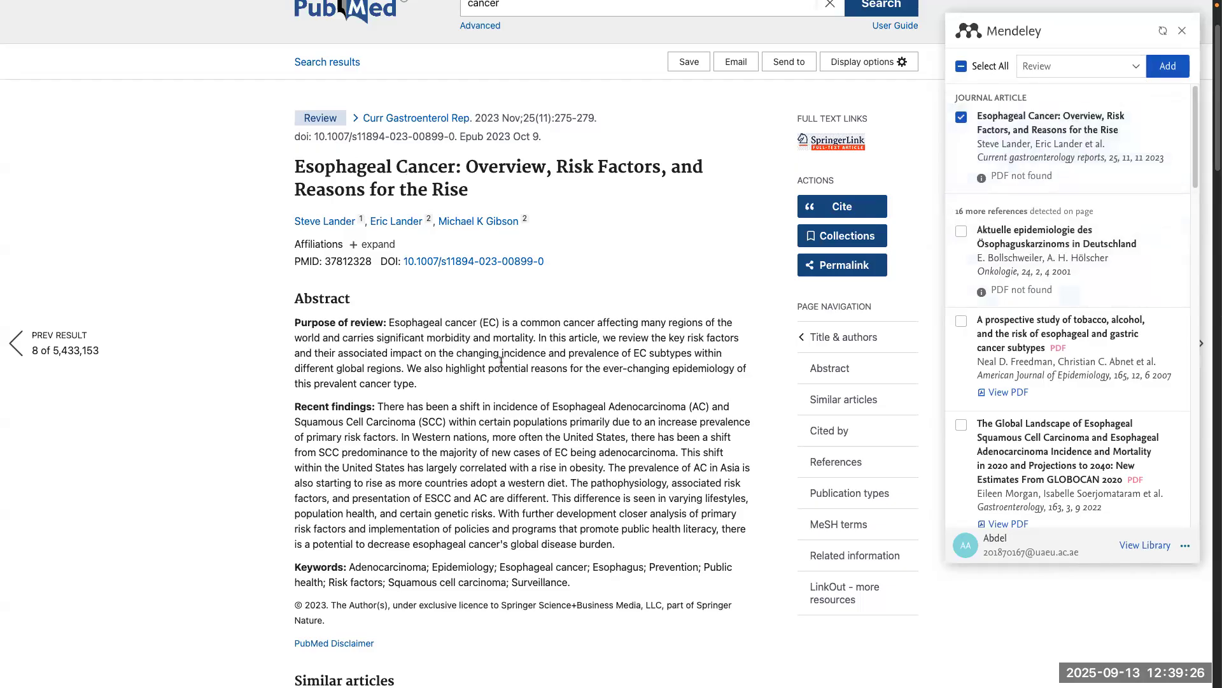
Step: Also select "A prospective study of tobacco, alcohol" and "The Global Landscape of Esophageal Squamous Cell Carcinoma" and add all selected references to the Review collection
scroll(1050, 302, "down", 3)
scroll(1049, 301, "down", 15)
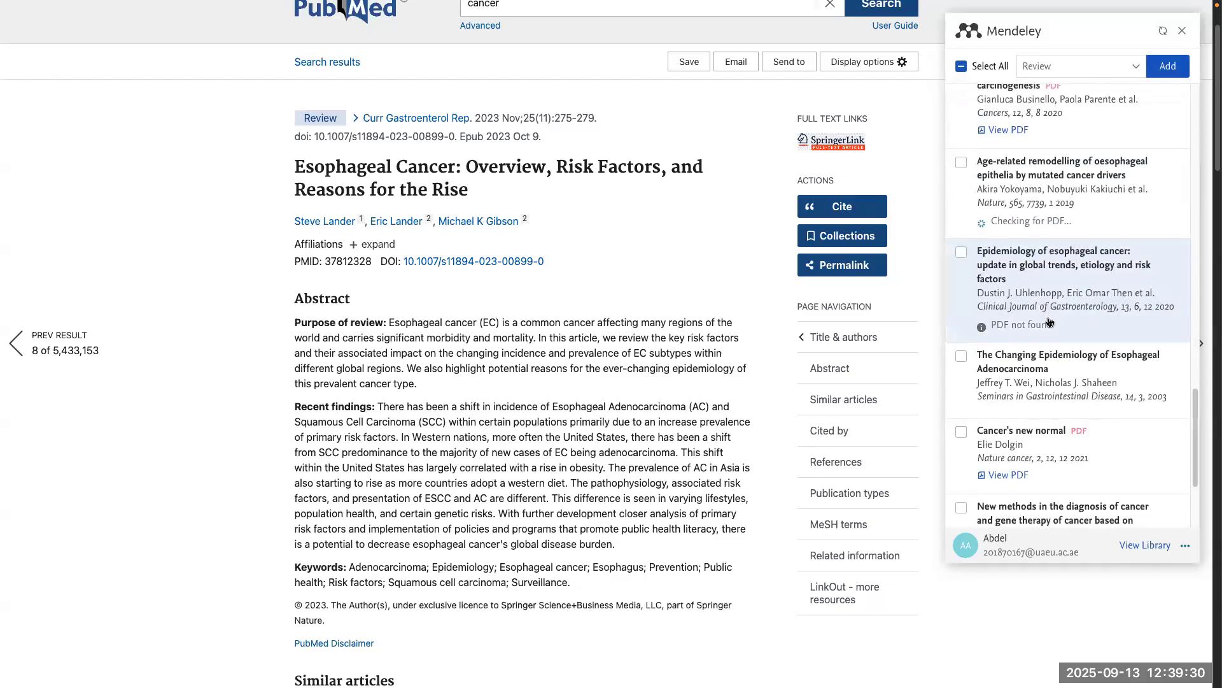
scroll(1049, 322, "down", 3)
scroll(1050, 322, "down", 1)
scroll(1047, 326, "up", 8)
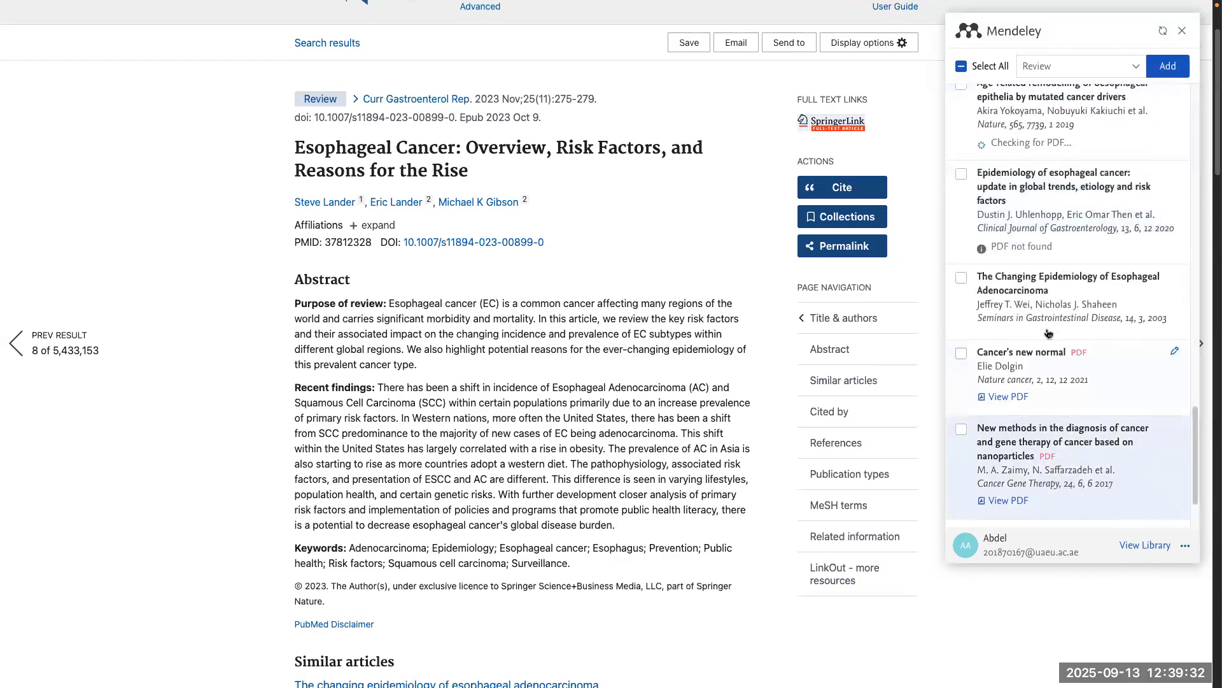
scroll(1046, 331, "up", 5)
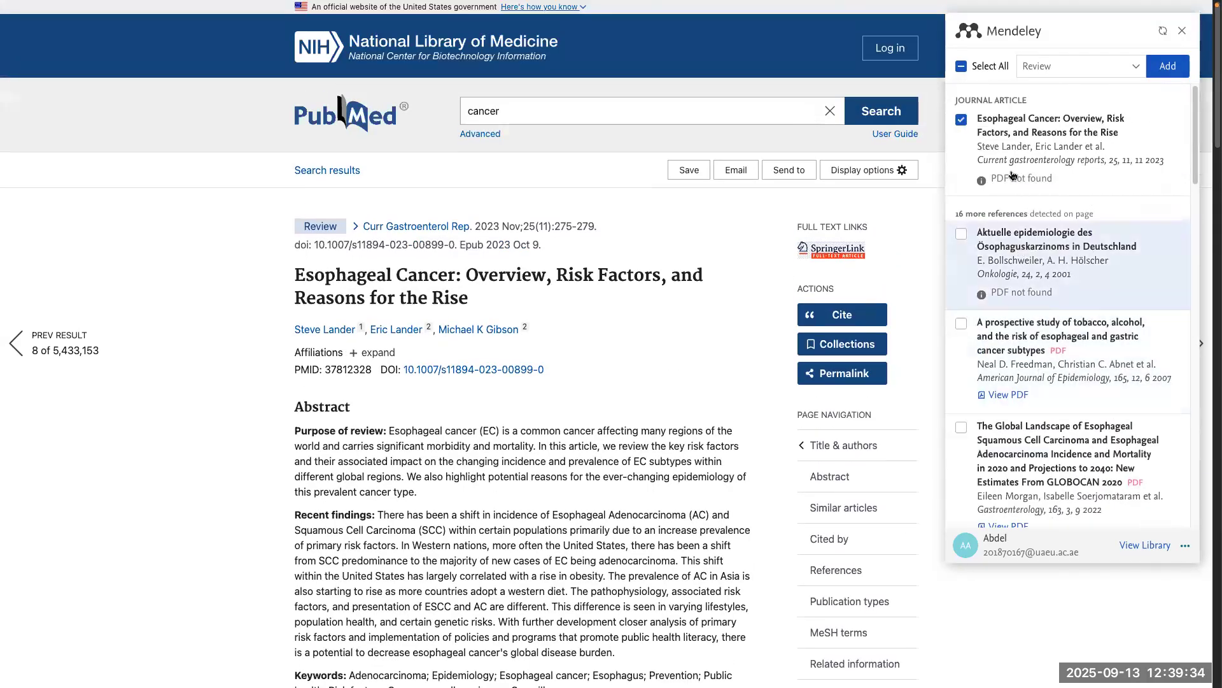
scroll(1006, 245, "down", 1)
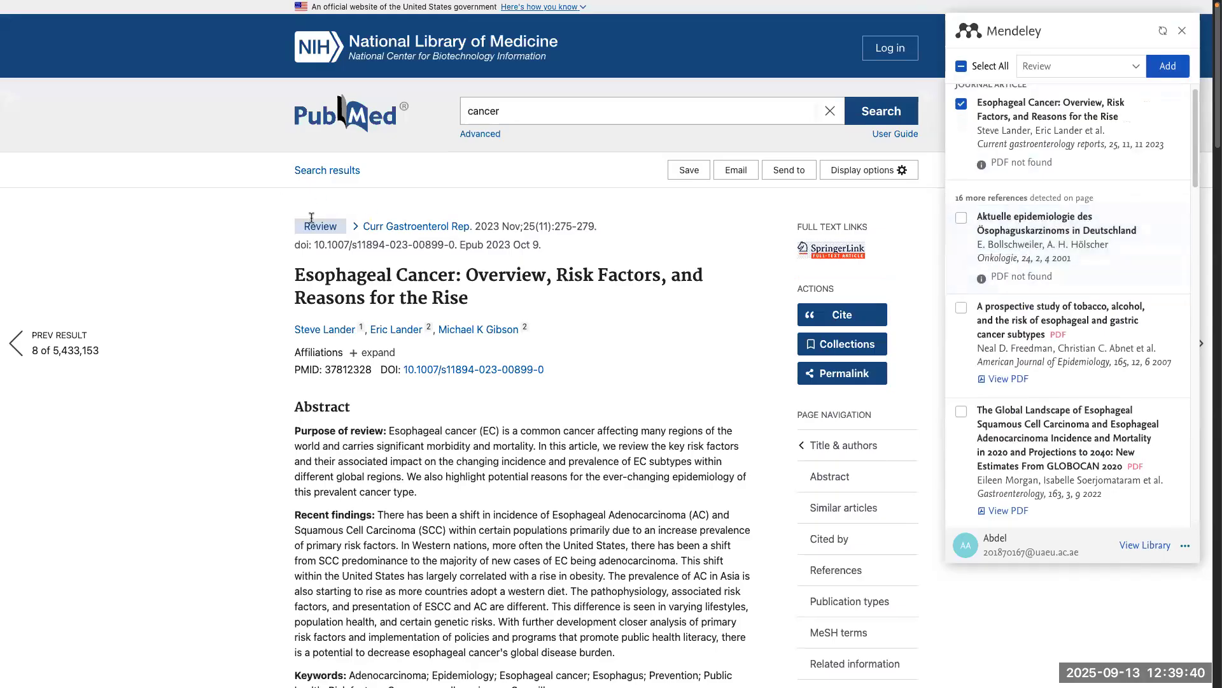
left_click(961, 309)
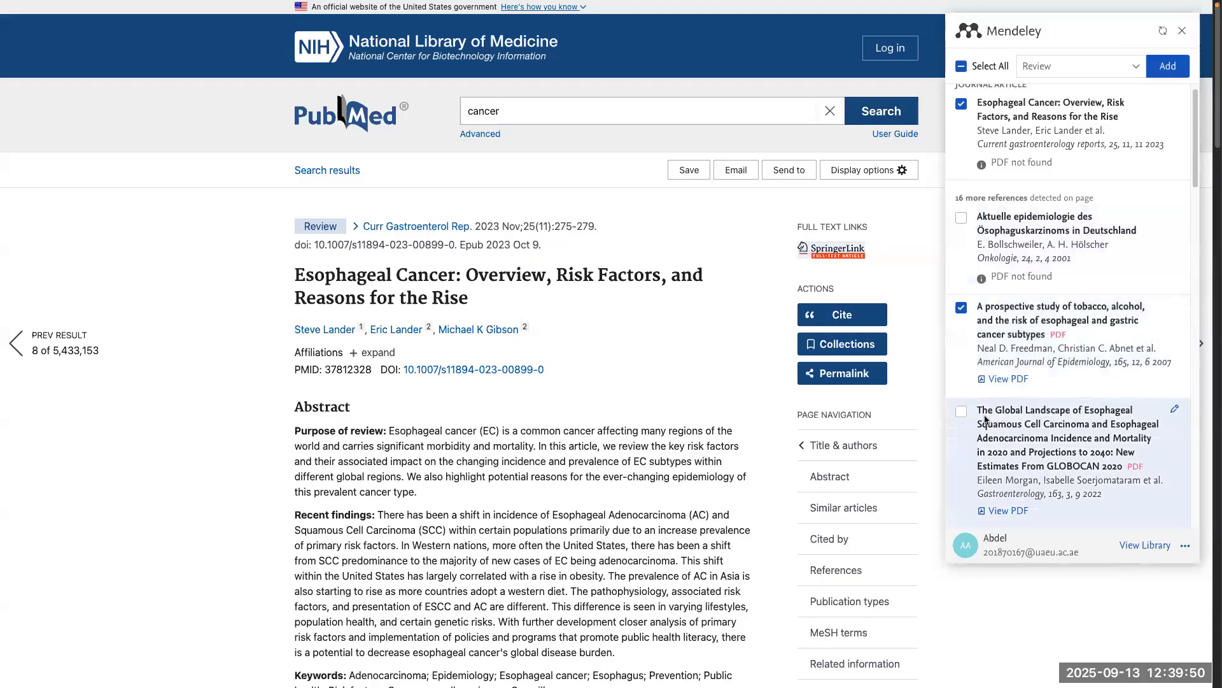
left_click(960, 411)
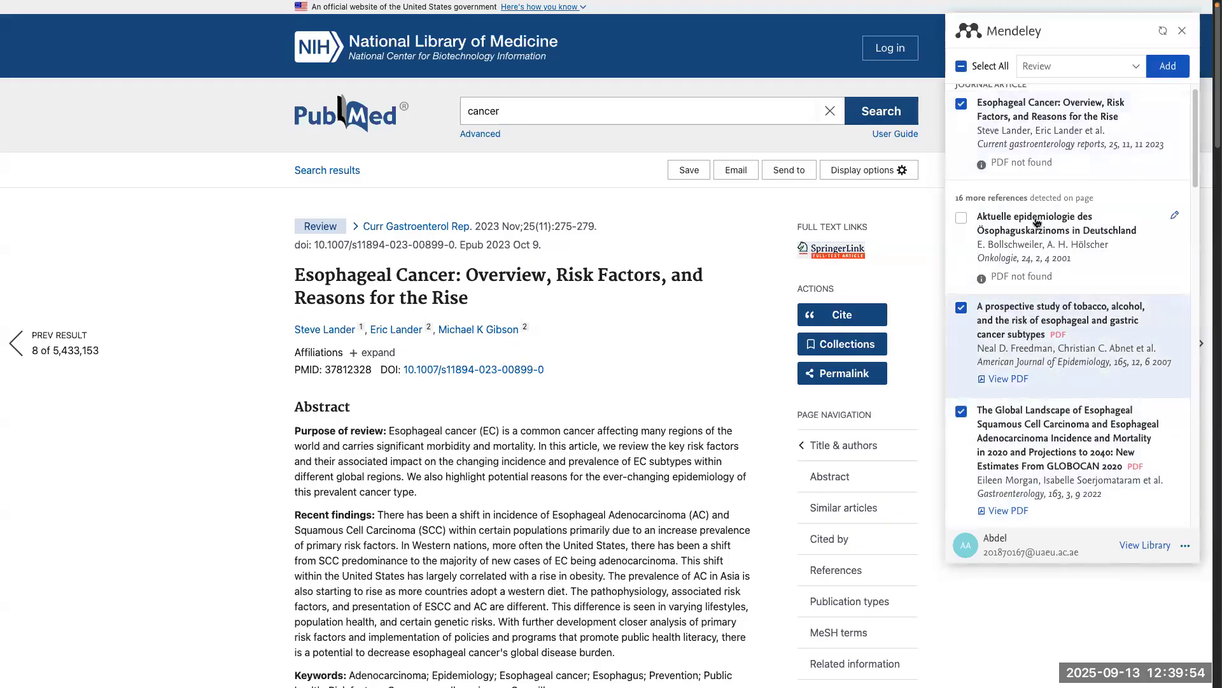
scroll(1071, 176, "up", 1)
left_click(1167, 66)
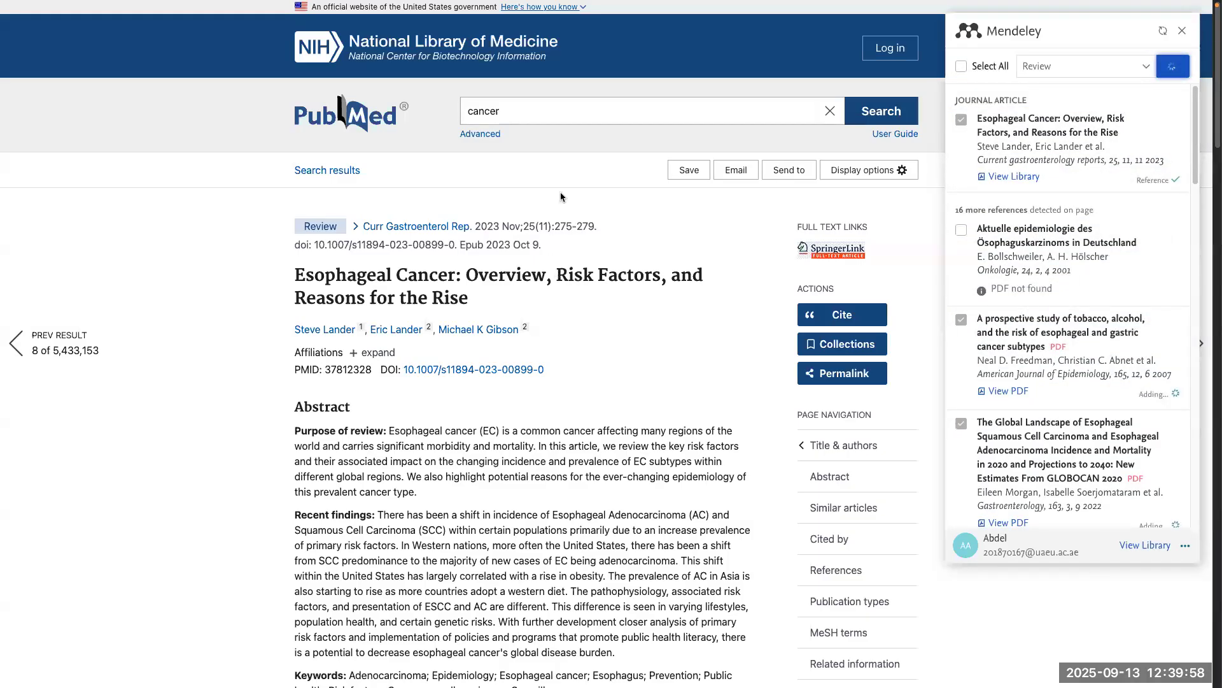
Step: Switch to Mendeley Reference Manager, sync the library and sort all references by date added, oldest first
key("ctrl+Up")
left_click(751, 36)
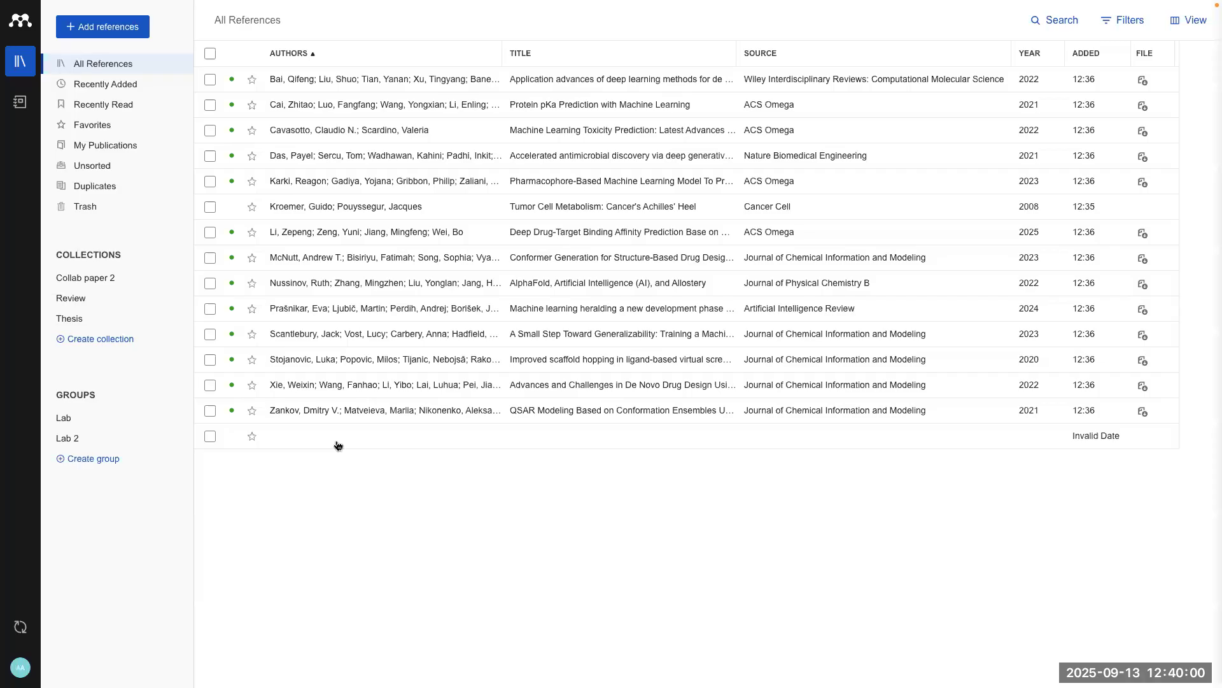
left_click(20, 627)
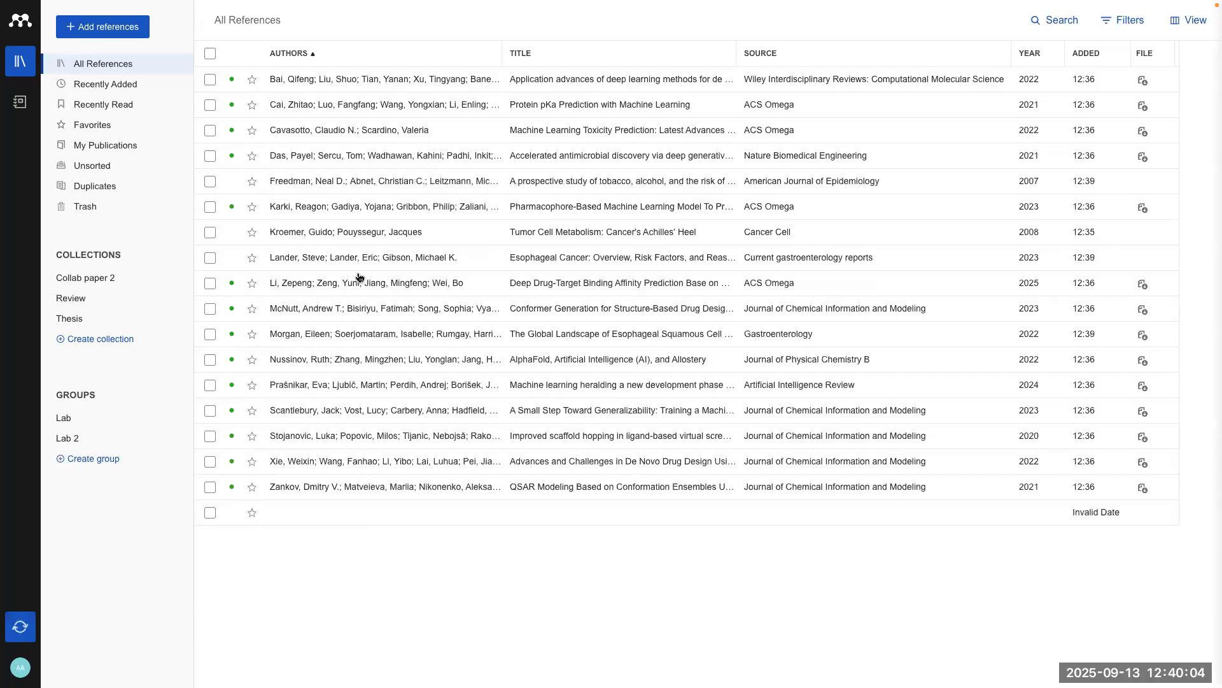
left_click(551, 262)
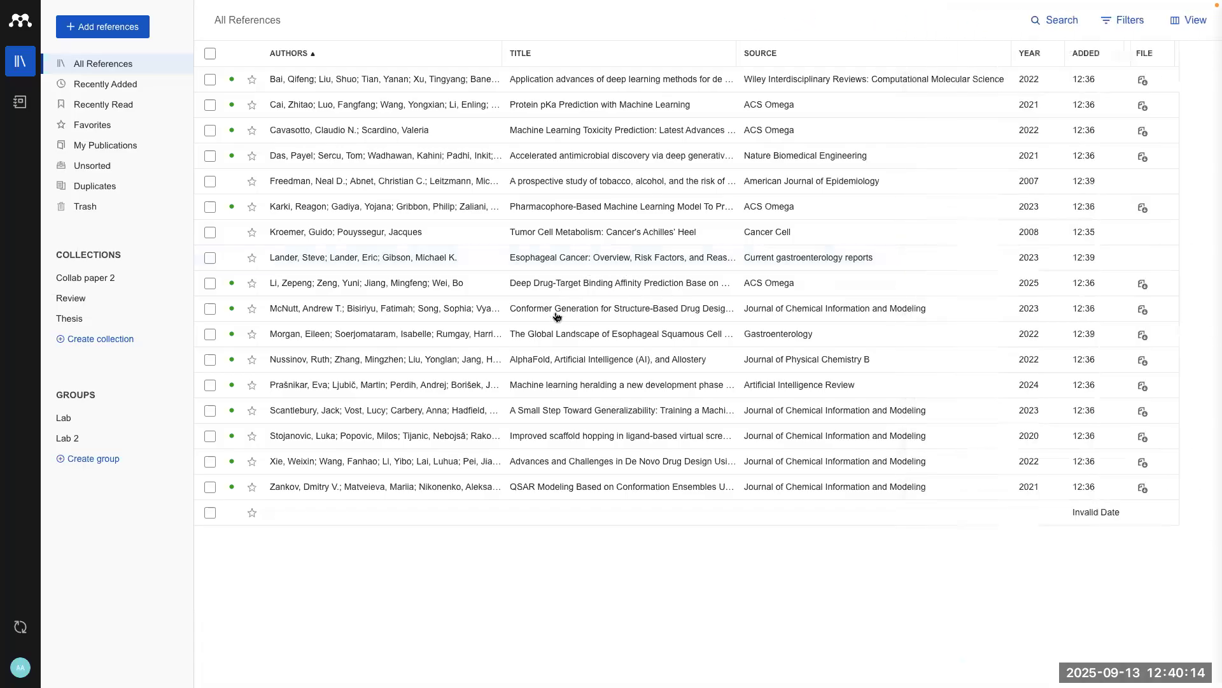
left_click(1084, 53)
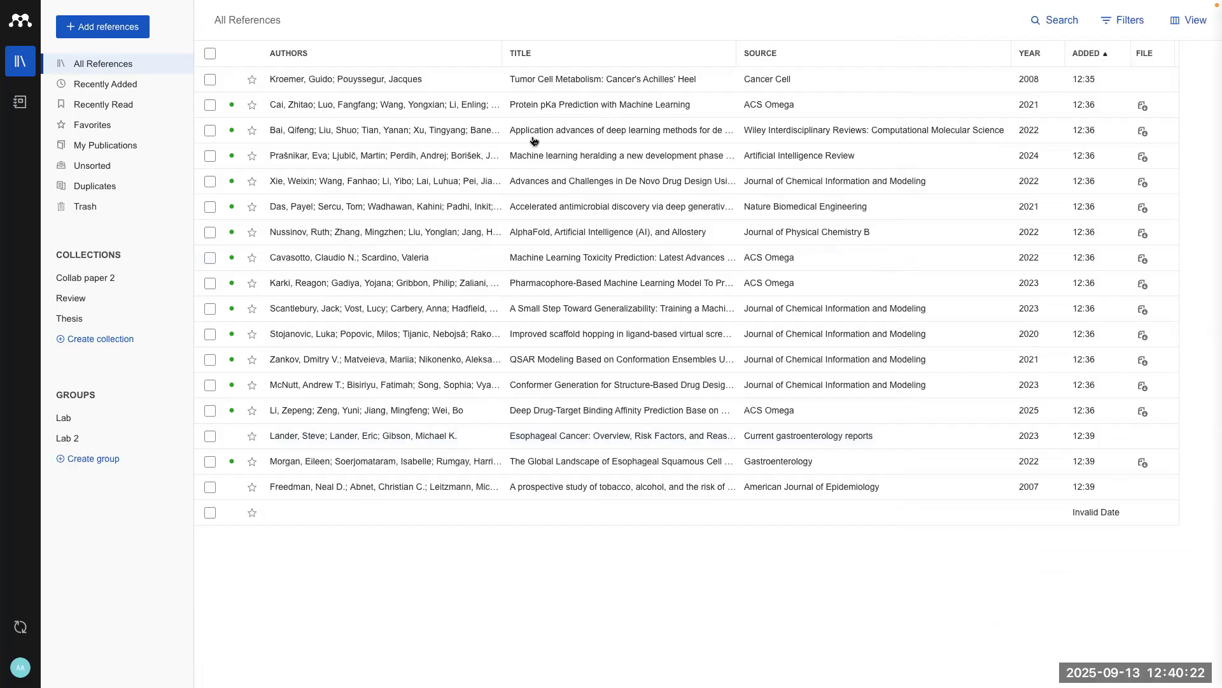
Step: Return to the Arc browser, check the import status of the references in the web importer and close it
key("ctrl+Up")
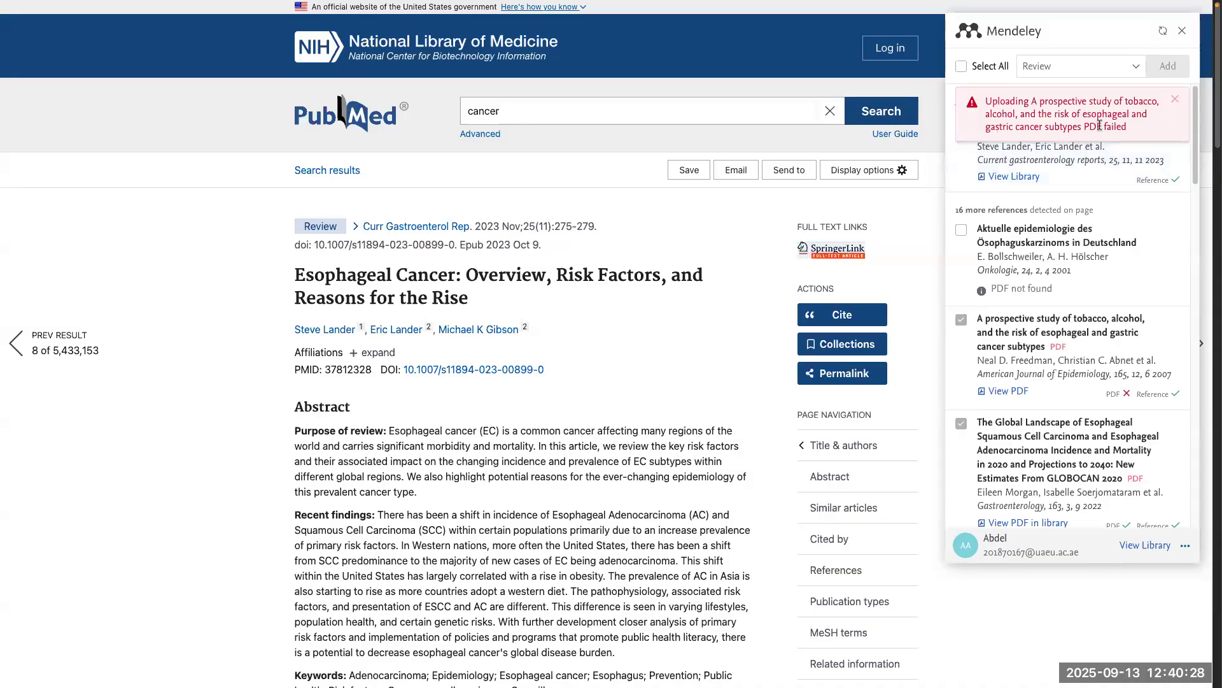
left_click(1177, 101)
scroll(1044, 321, "down", 2)
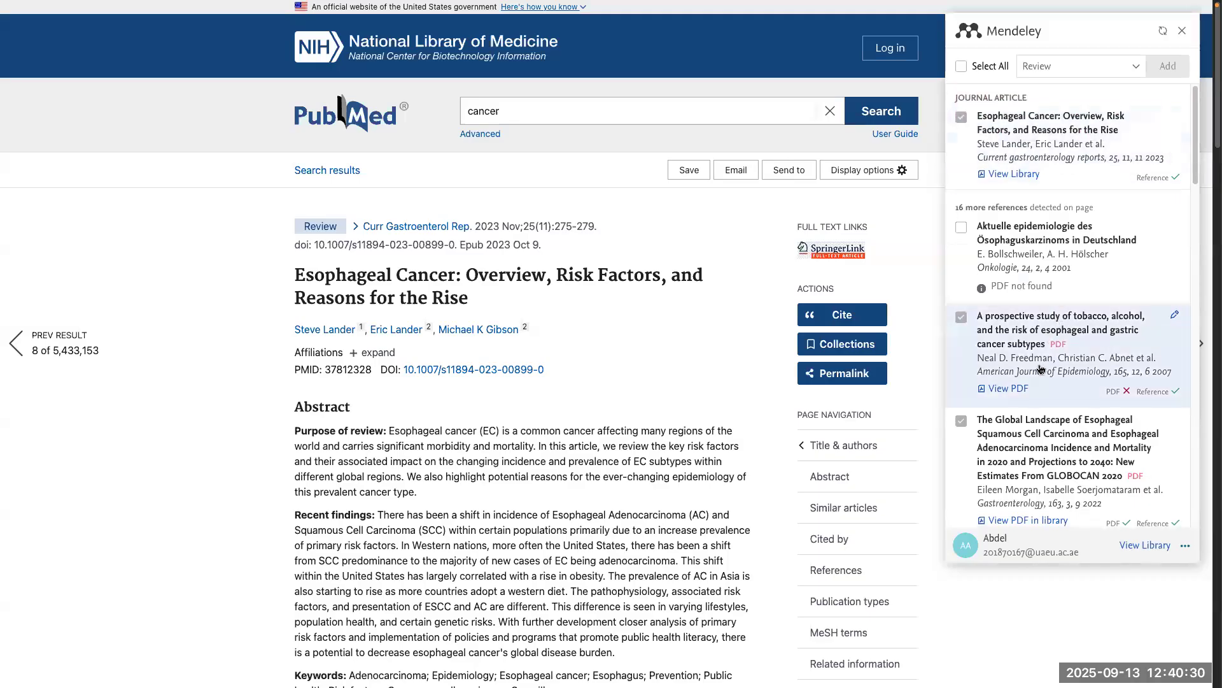
scroll(1024, 318, "down", 1)
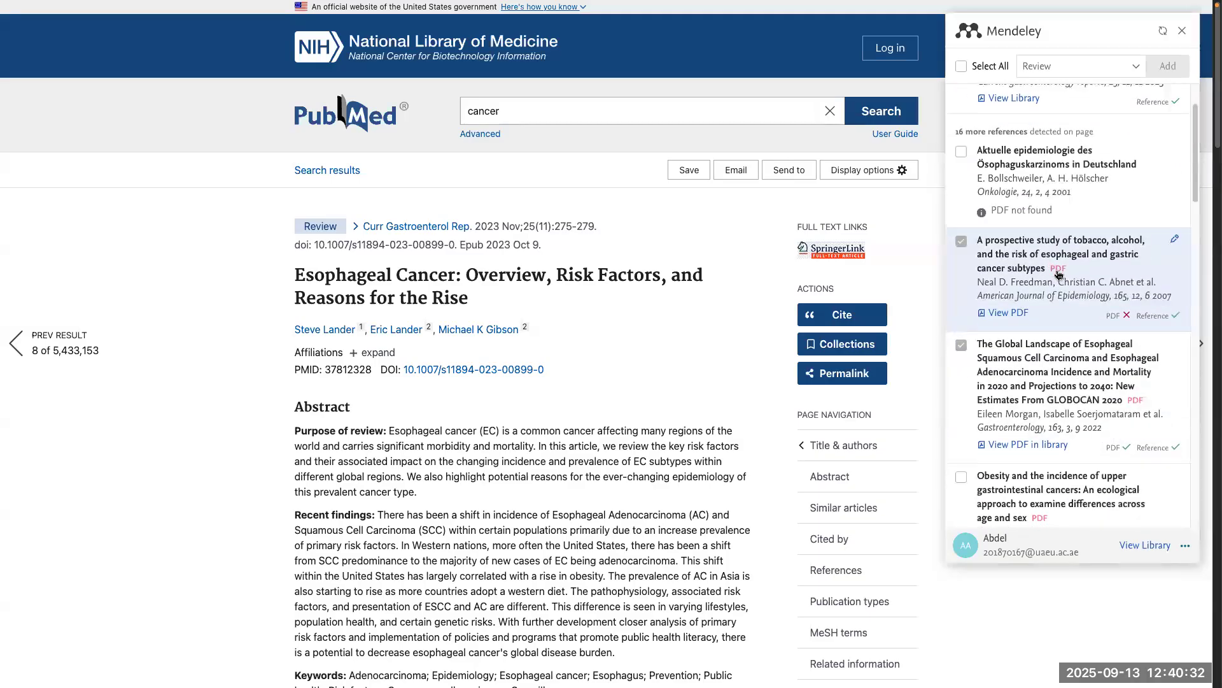
scroll(1089, 382, "down", 4)
scroll(1089, 378, "down", 2)
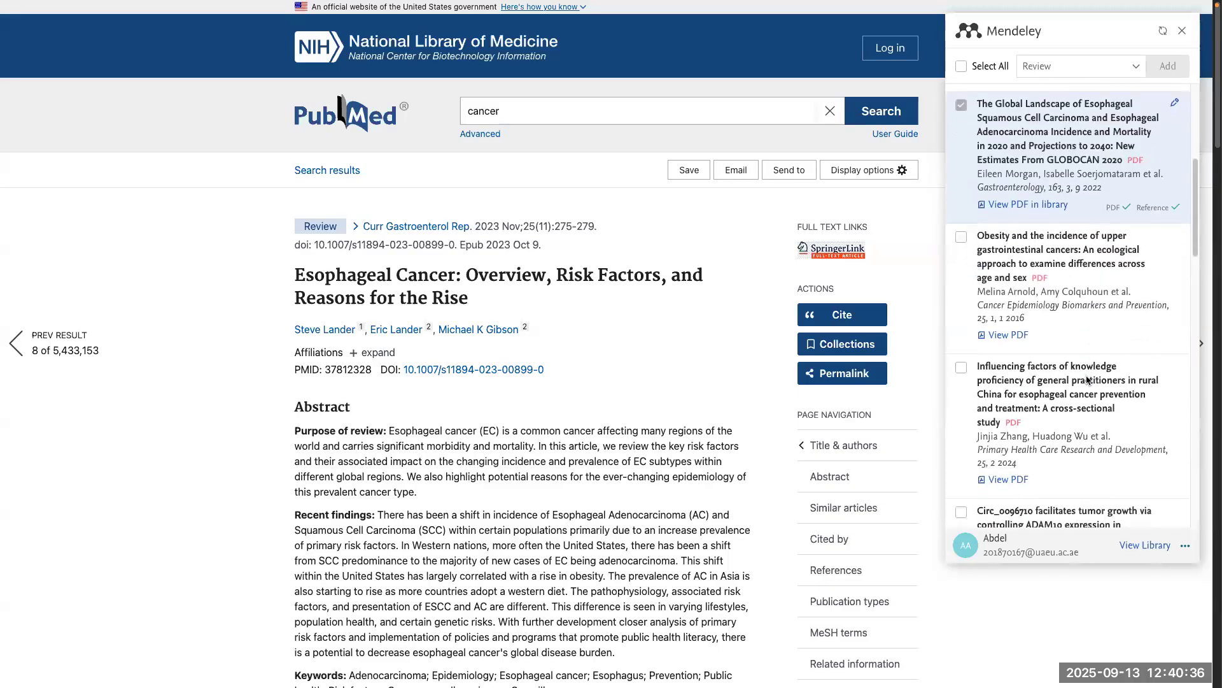
scroll(998, 343, "up", 8)
scroll(1000, 344, "down", 5)
scroll(1000, 345, "up", 5)
left_click(328, 368)
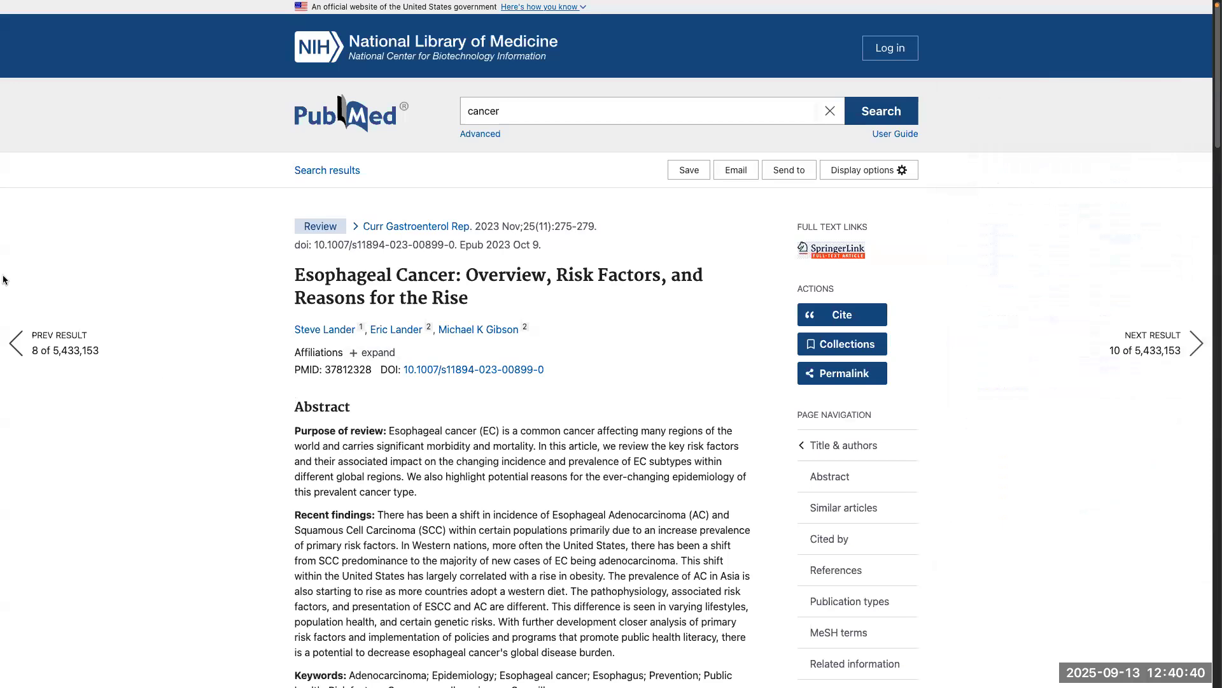
Step: Switch to Google Scholar and search for "MD simulation polymorphisms GABAA" from the earlier searches
mouse_move(3, 266)
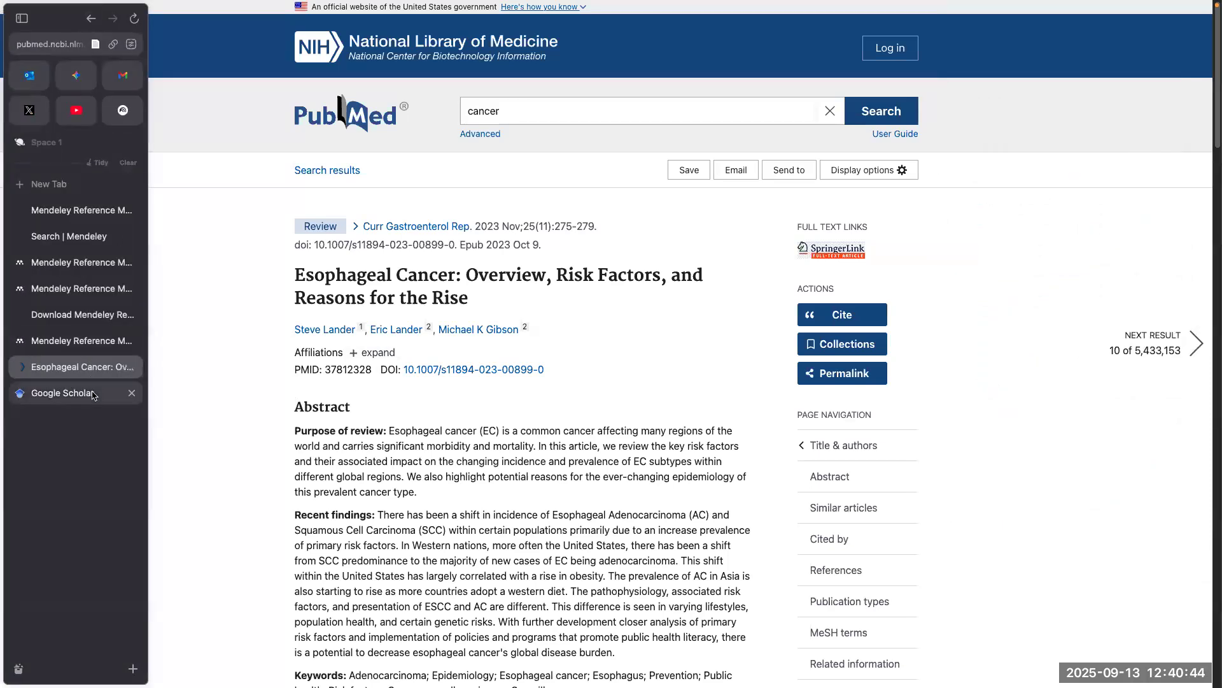
left_click(64, 393)
left_click(466, 189)
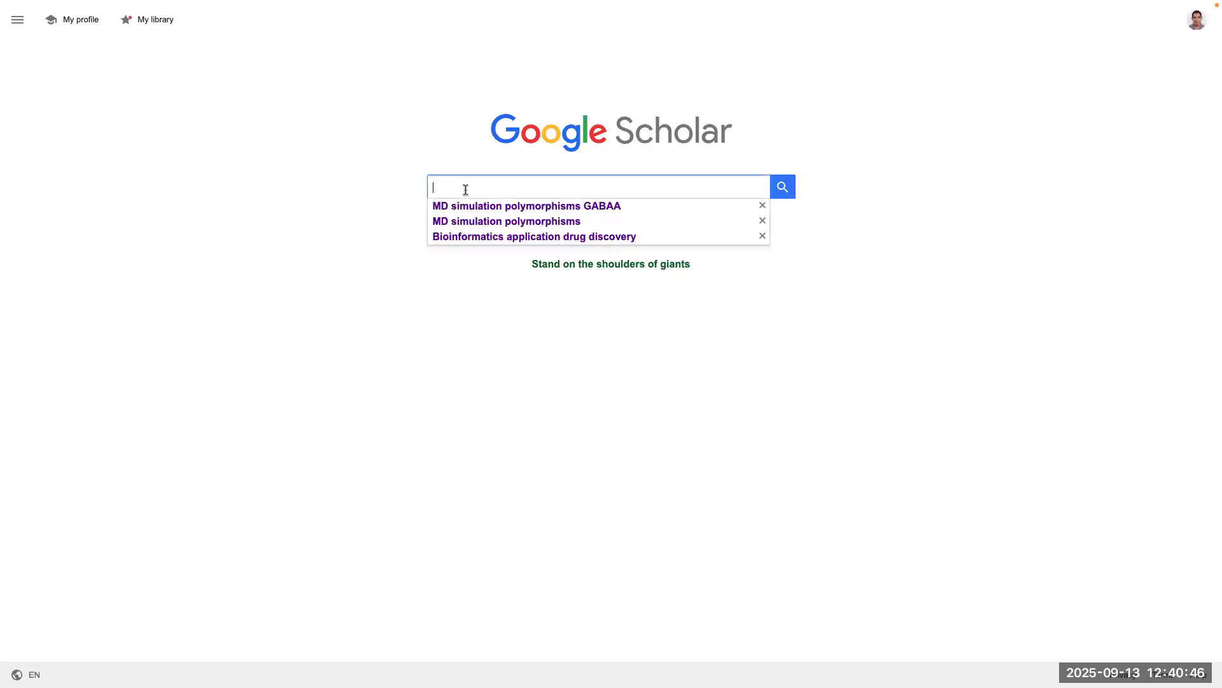
left_click(493, 208)
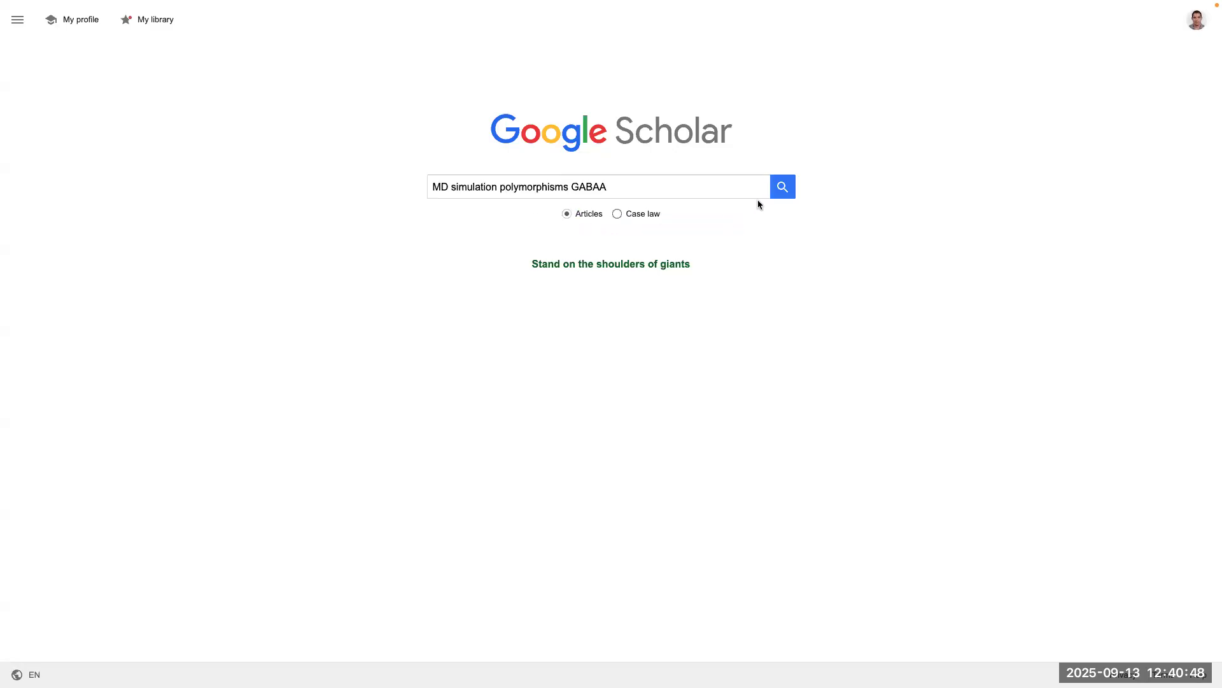
key("Return")
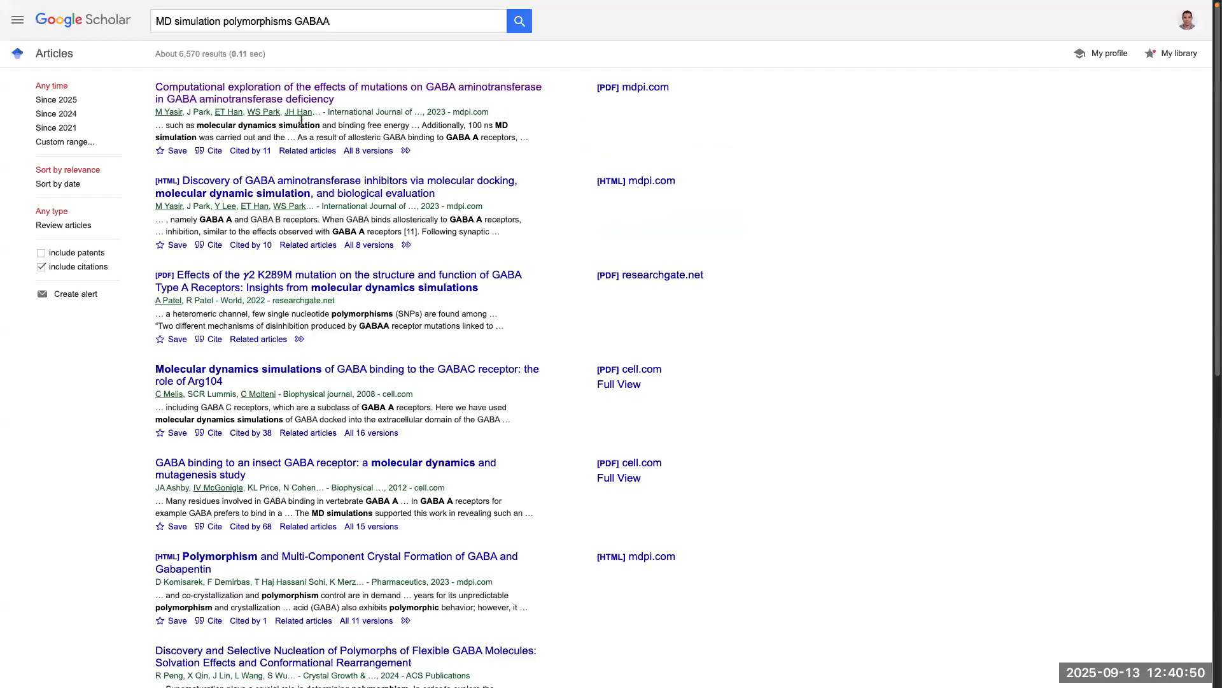
Step: Search Google Scholar for "gaba chapter" and open the Springer chapter "The GABA receptors"
left_click(345, 21)
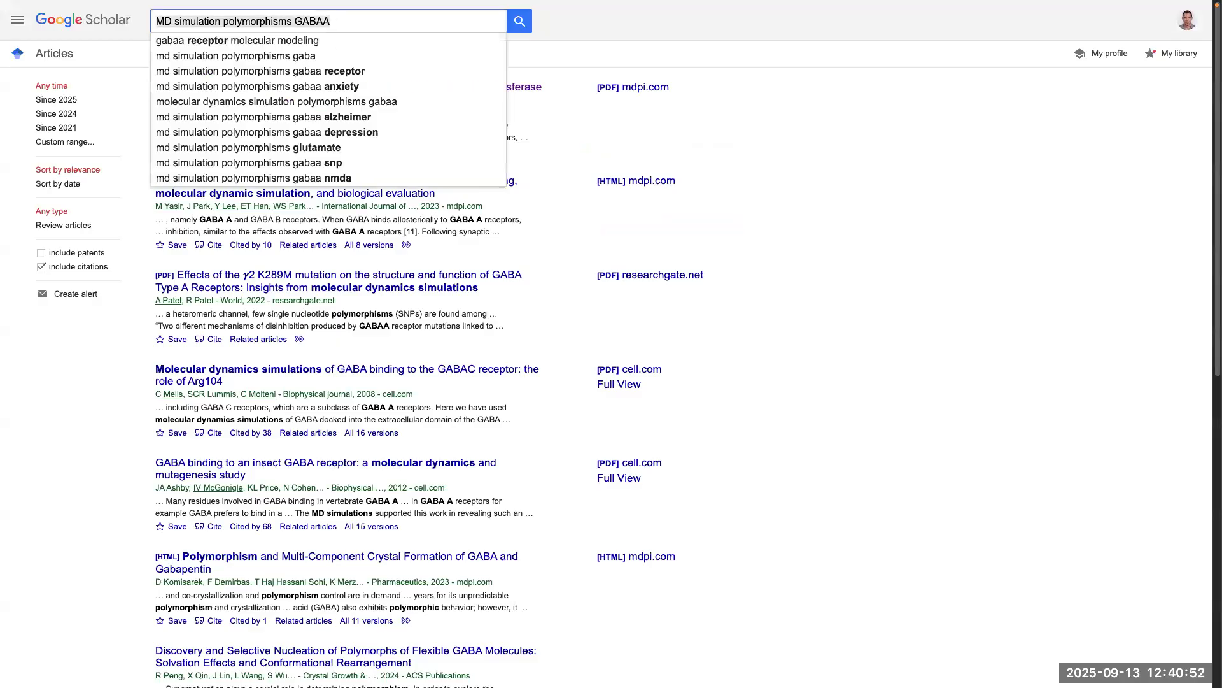
key("ctrl+a")
type("gaba ch")
type("ao")
key("BackSpace")
type("pter")
key("Return")
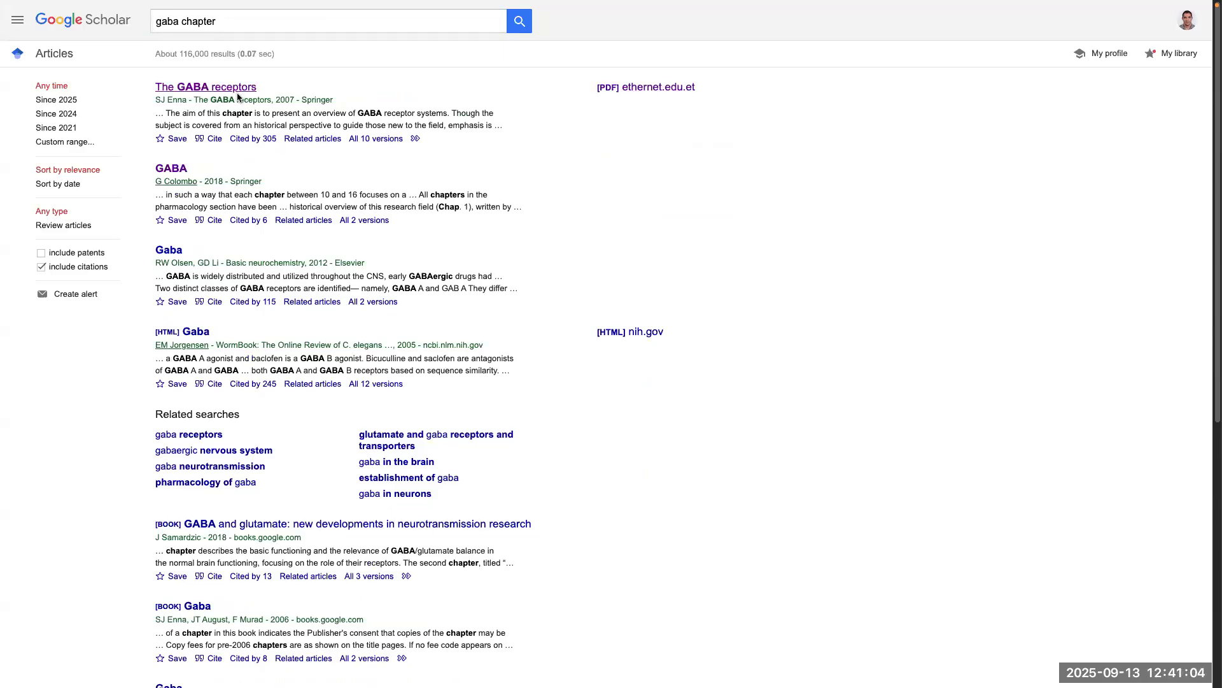
left_click(236, 88)
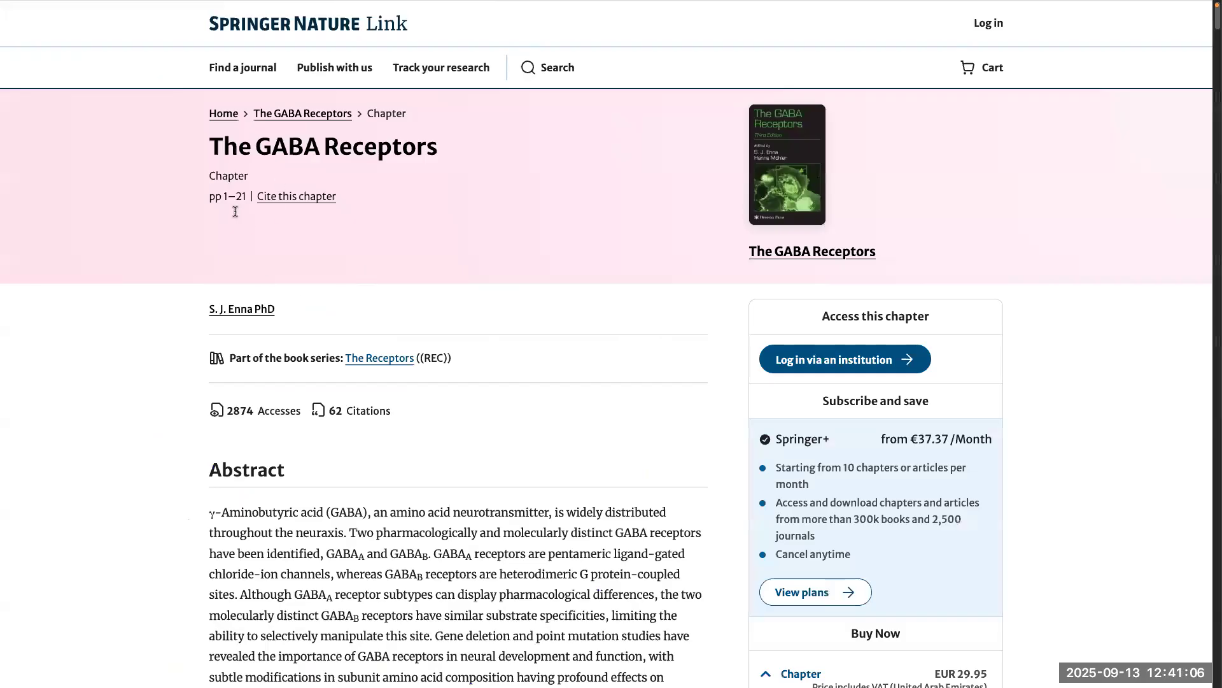
Step: Open the Mendeley Web Importer on the chapter page and add the main "The GABA Receptors" reference to the Review collection
mouse_move(2, 344)
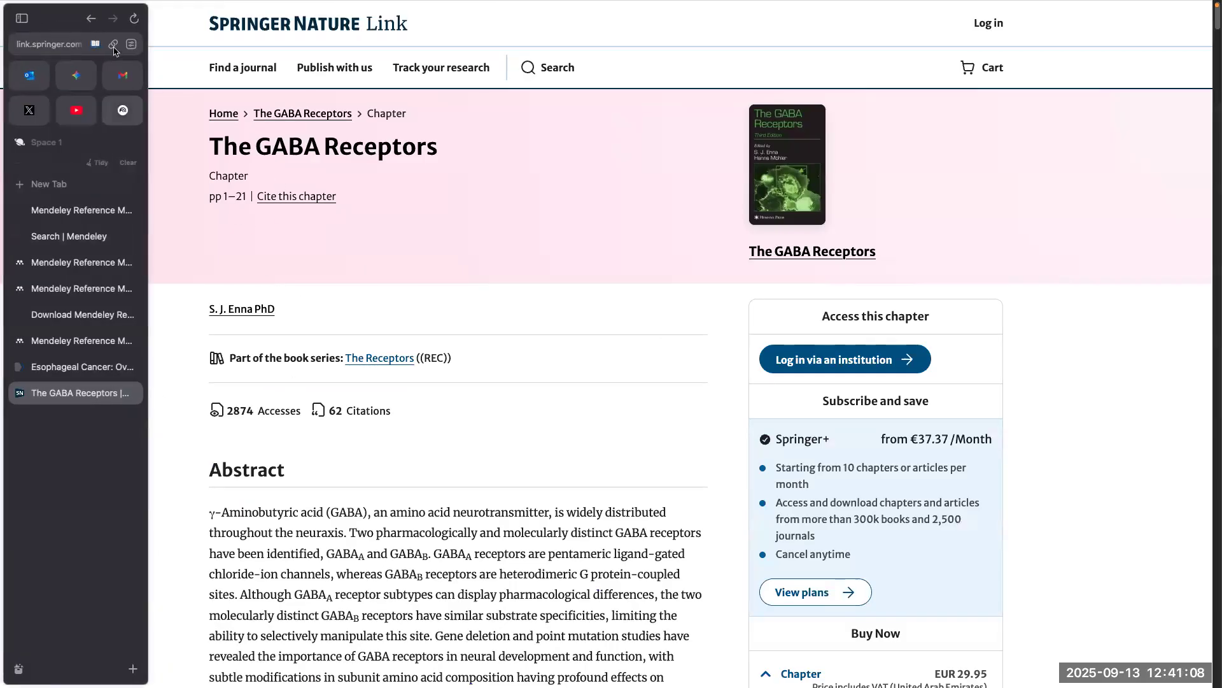
left_click(115, 45)
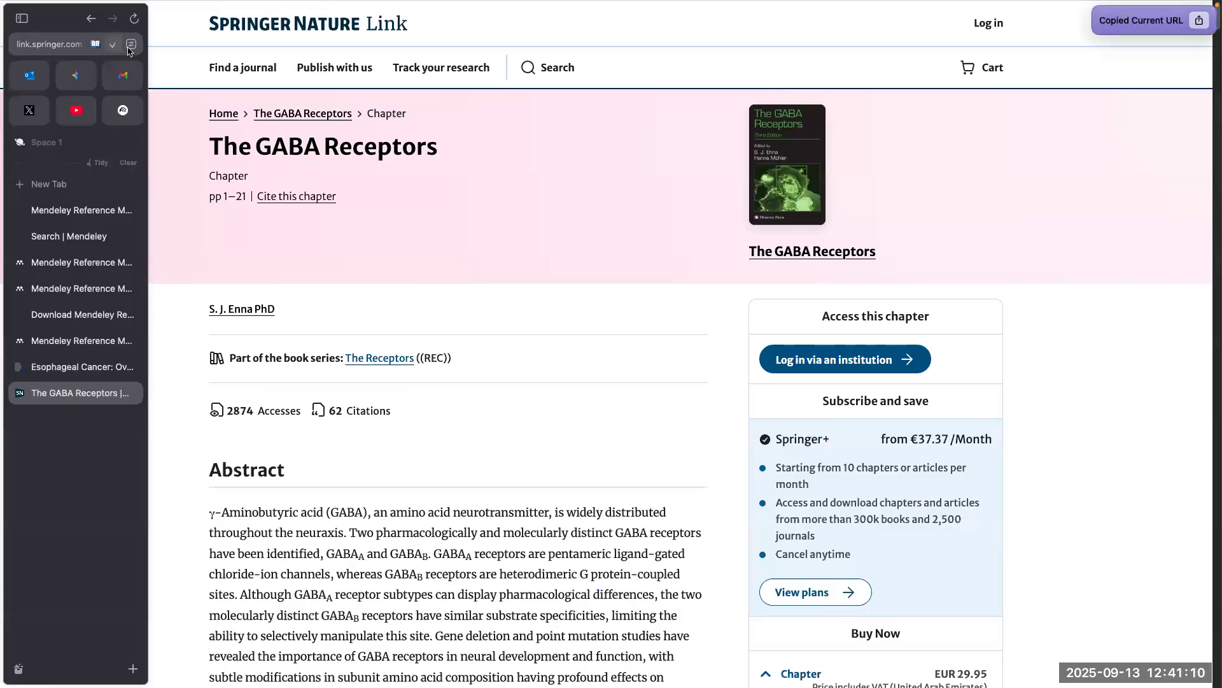
left_click(131, 44)
left_click(143, 125)
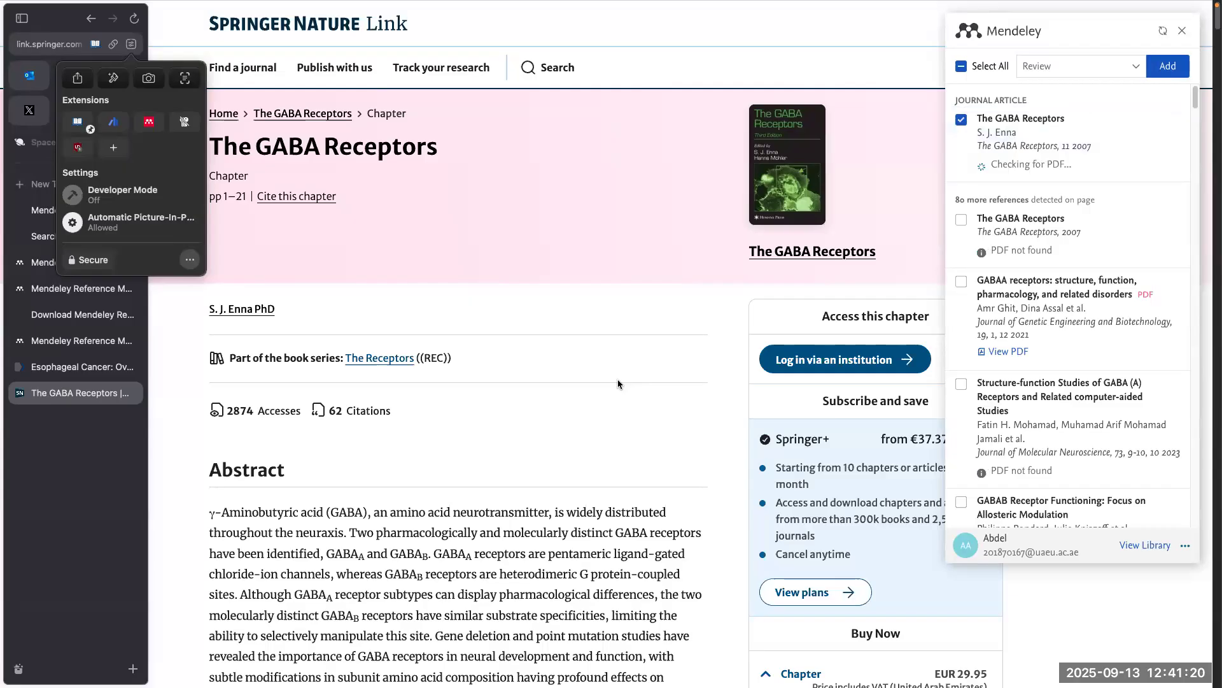
scroll(499, 308, "down", 4)
scroll(499, 319, "up", 4)
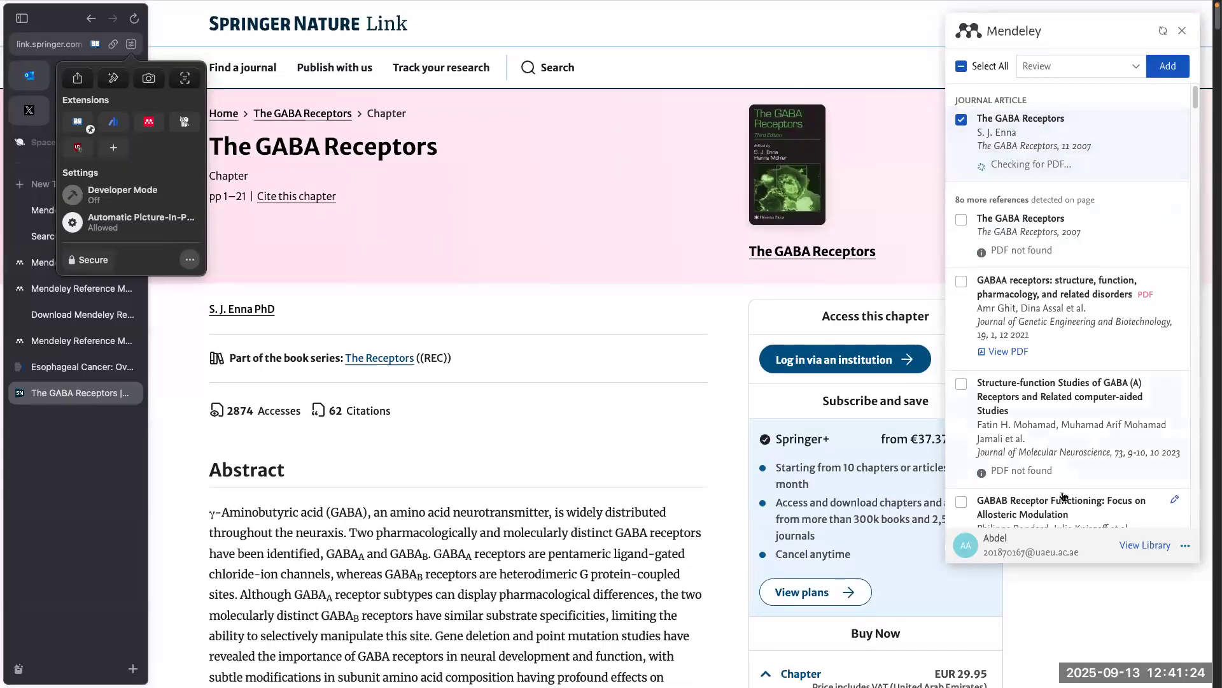
left_click(1170, 72)
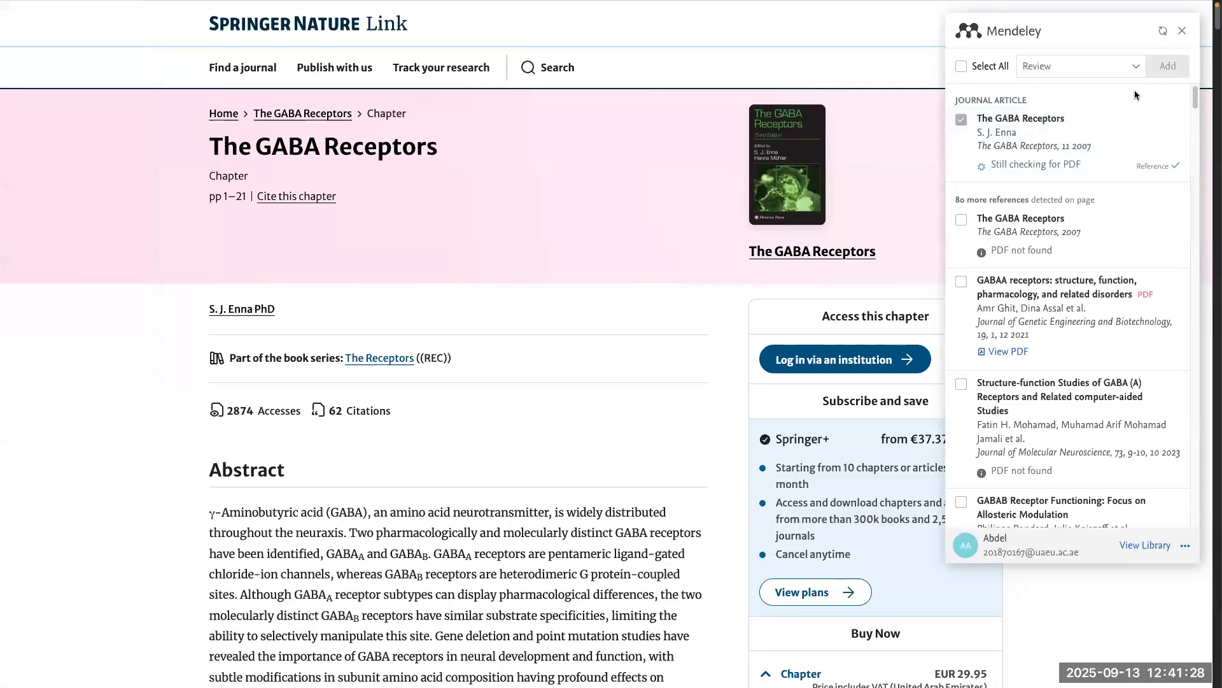
Step: Set the import destination to My Library, then add the second "The GABA Receptors" and "GABAB Receptor Functioning: Focus on Allosteric Modulation"
left_click(1120, 78)
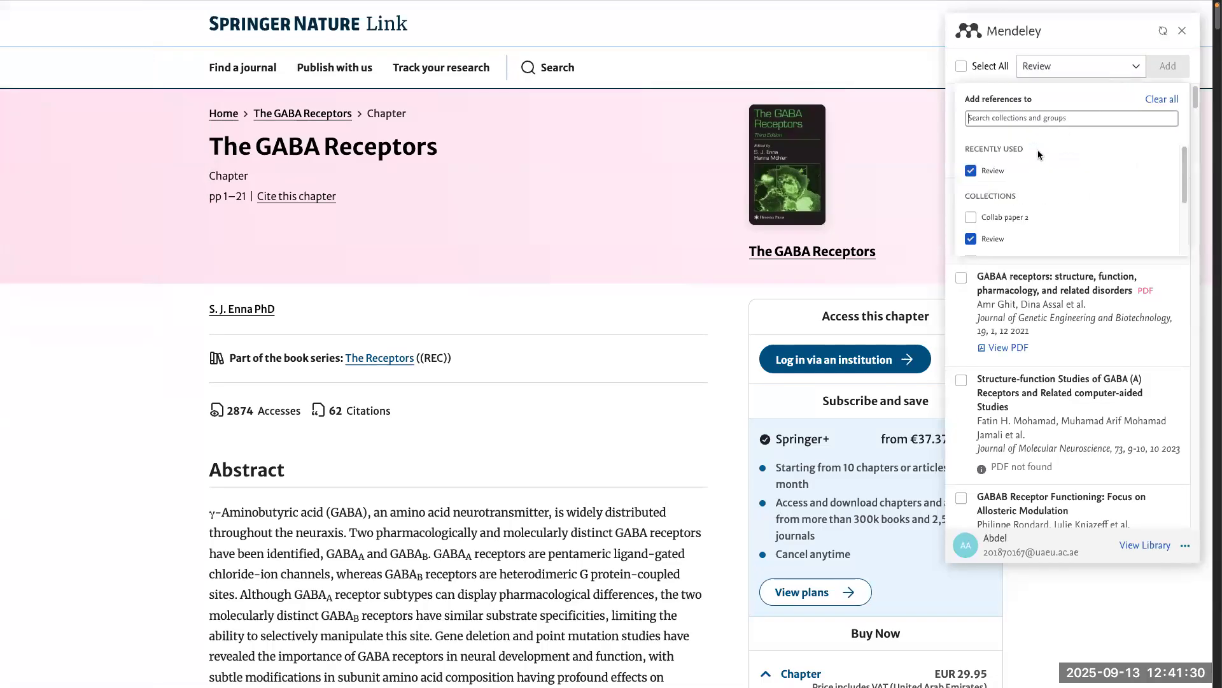
left_click(1004, 181)
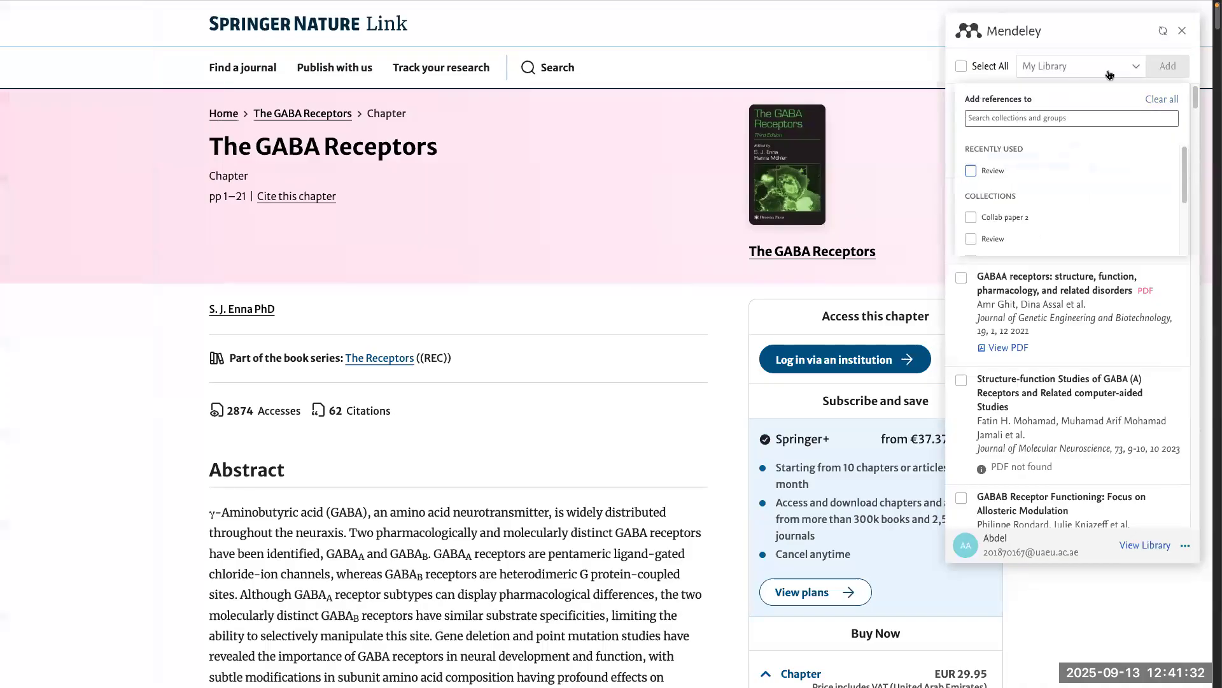
left_click(1106, 45)
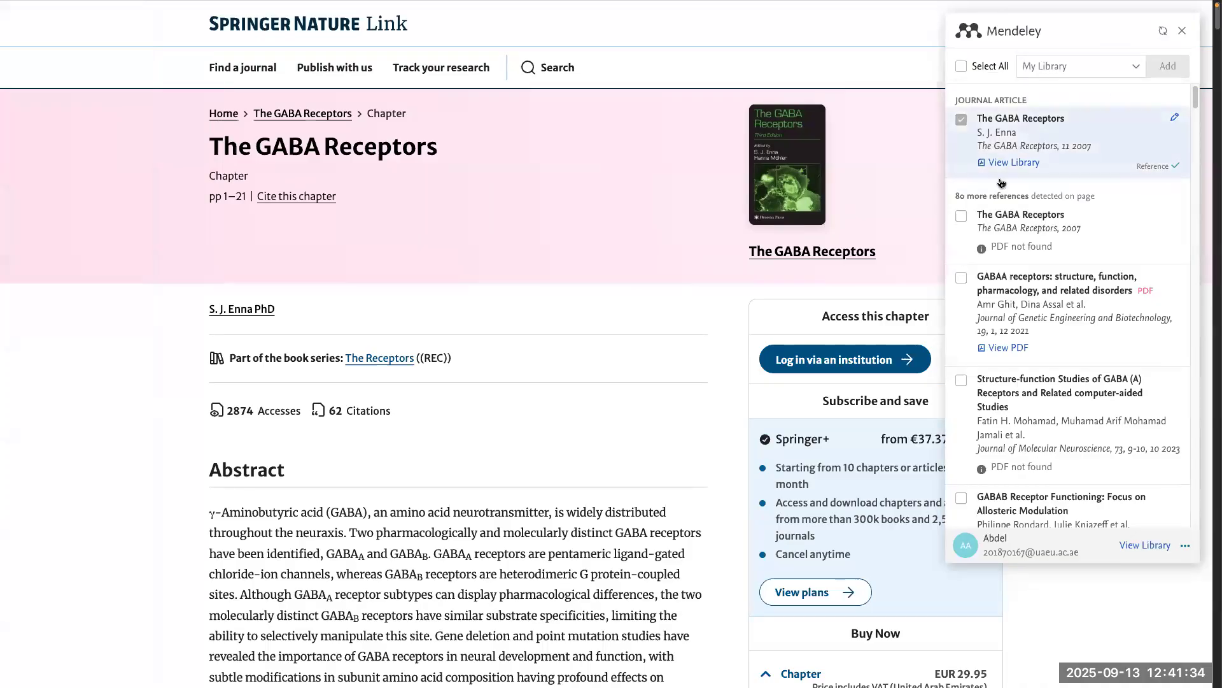
left_click(964, 215)
left_click(964, 290)
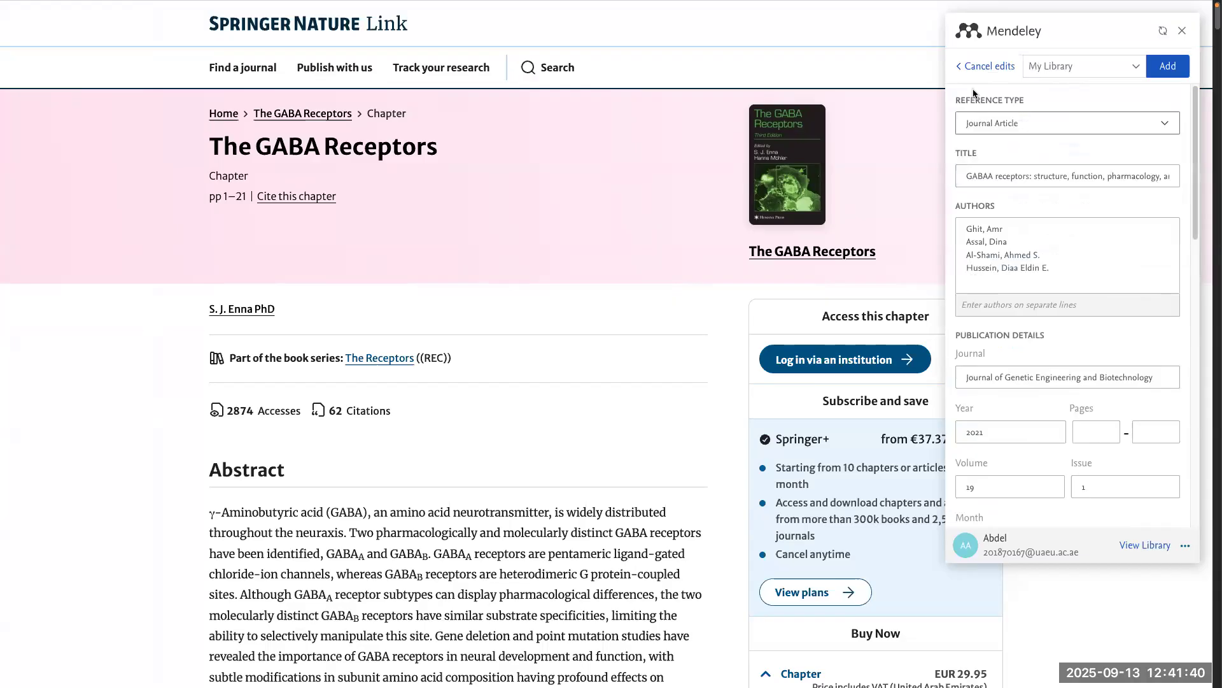
left_click(962, 76)
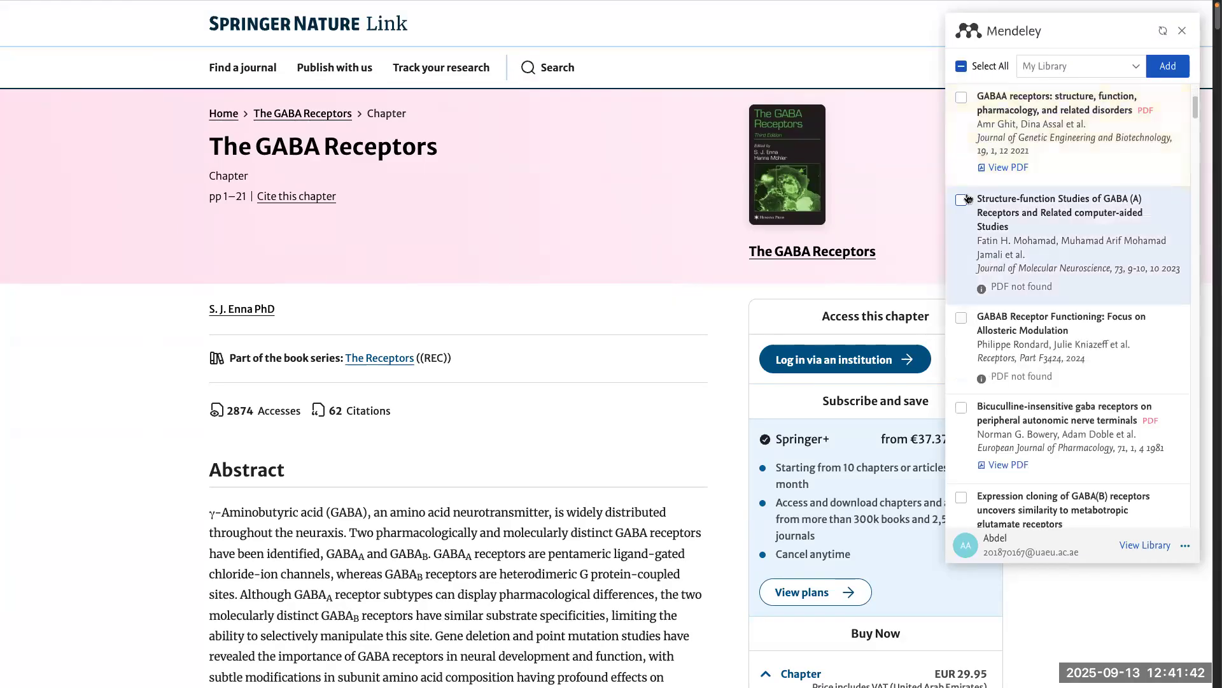
scroll(965, 278, "down", 1)
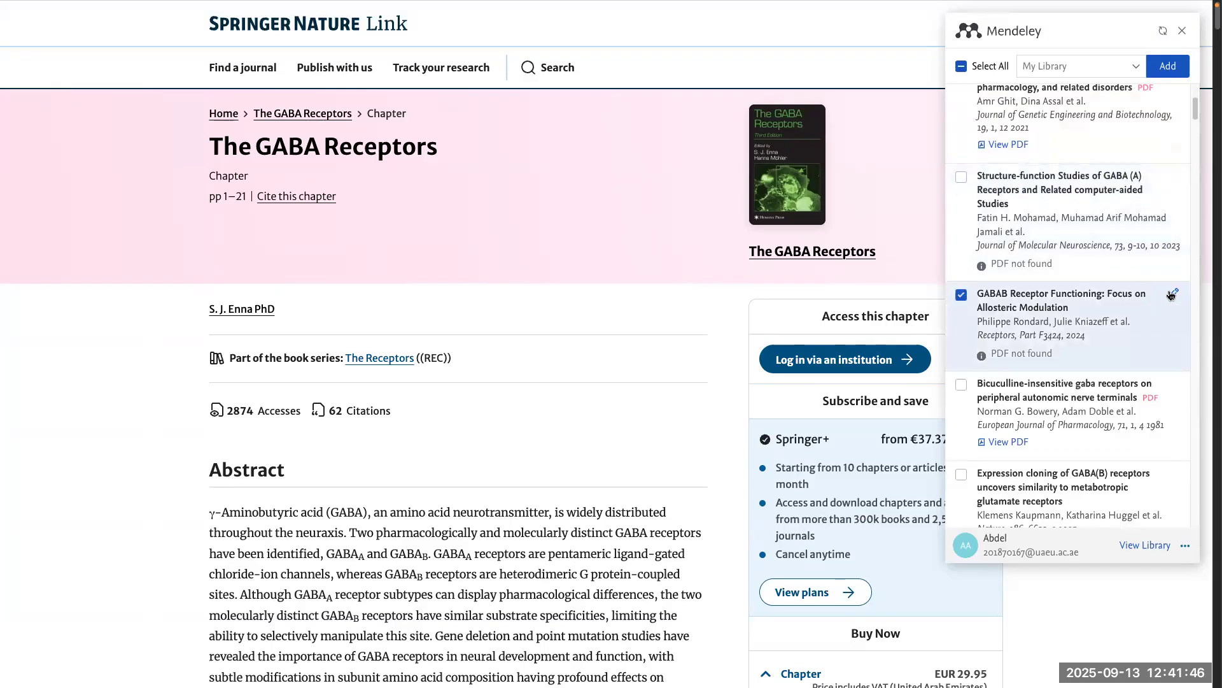
scroll(1024, 301, "up", 3)
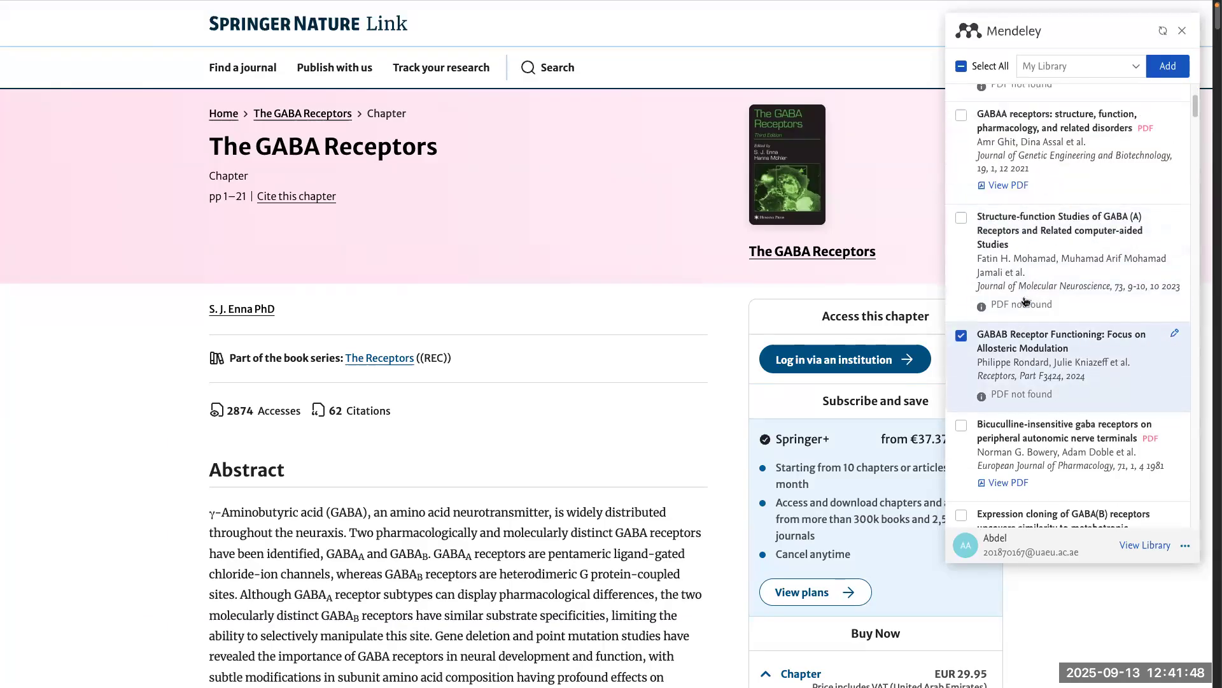
left_click(1169, 68)
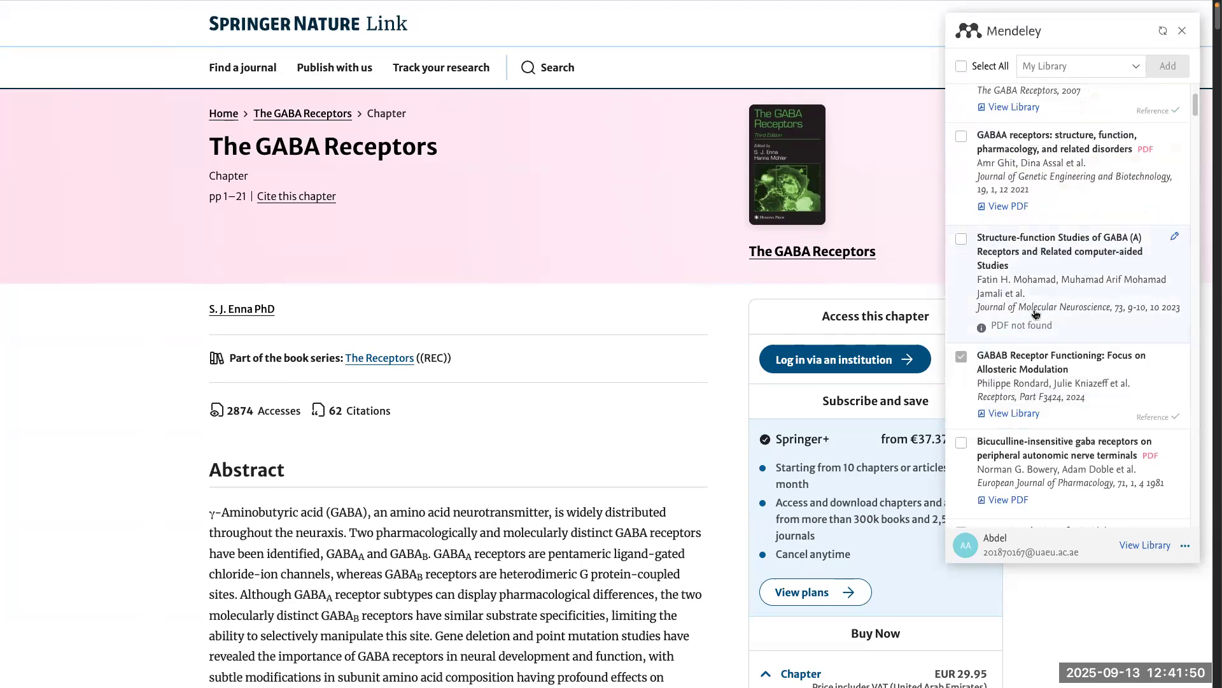
Step: Check the imported references in the web importer, then switch to Mendeley Reference Manager and sync the library
scroll(981, 324, "down", 4)
scroll(988, 337, "up", 5)
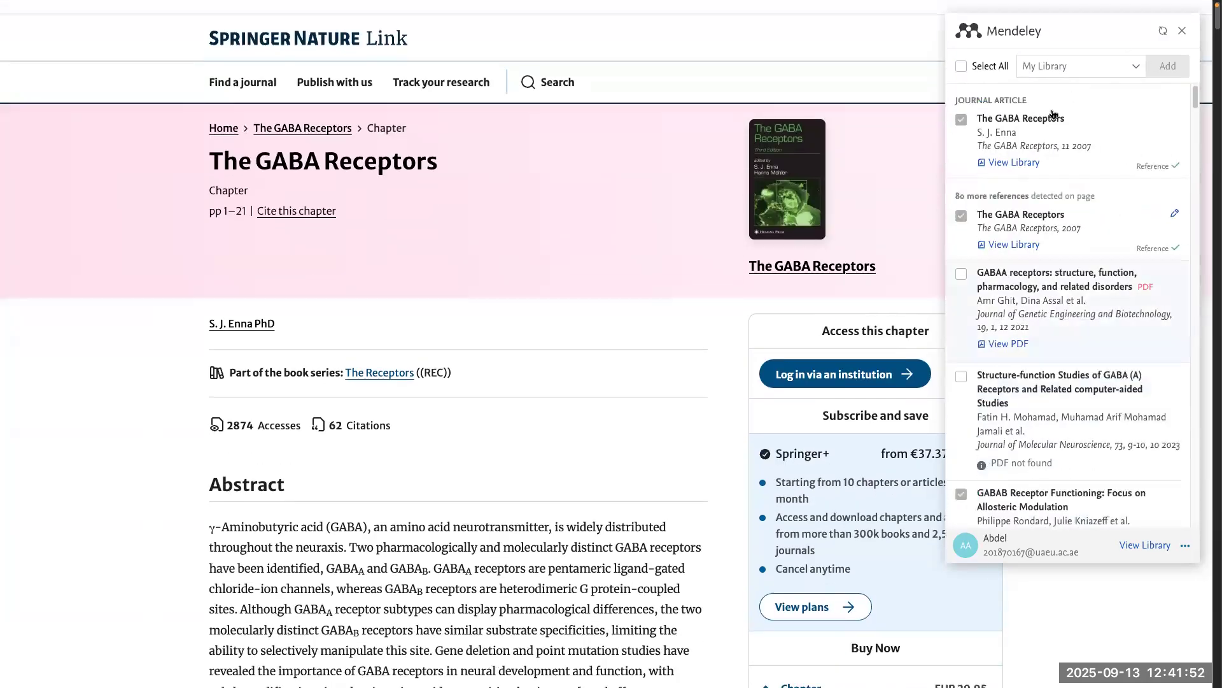
scroll(617, 336, "down", 2)
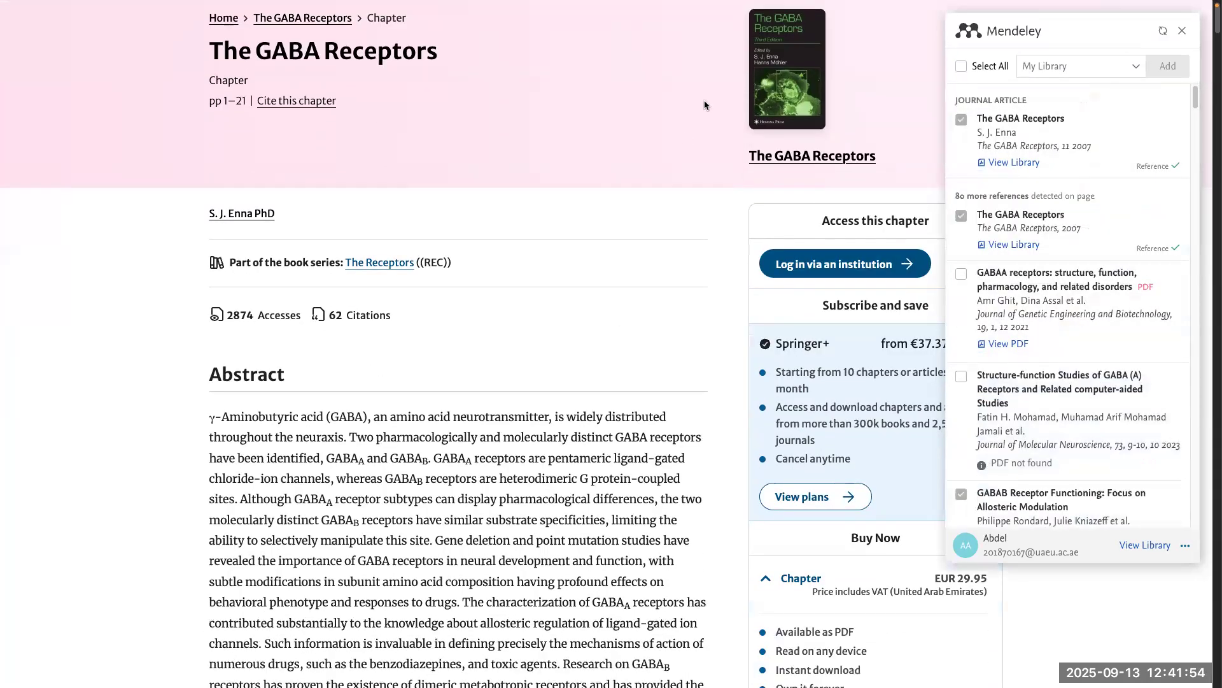
key("ctrl+Up")
left_click(717, 70)
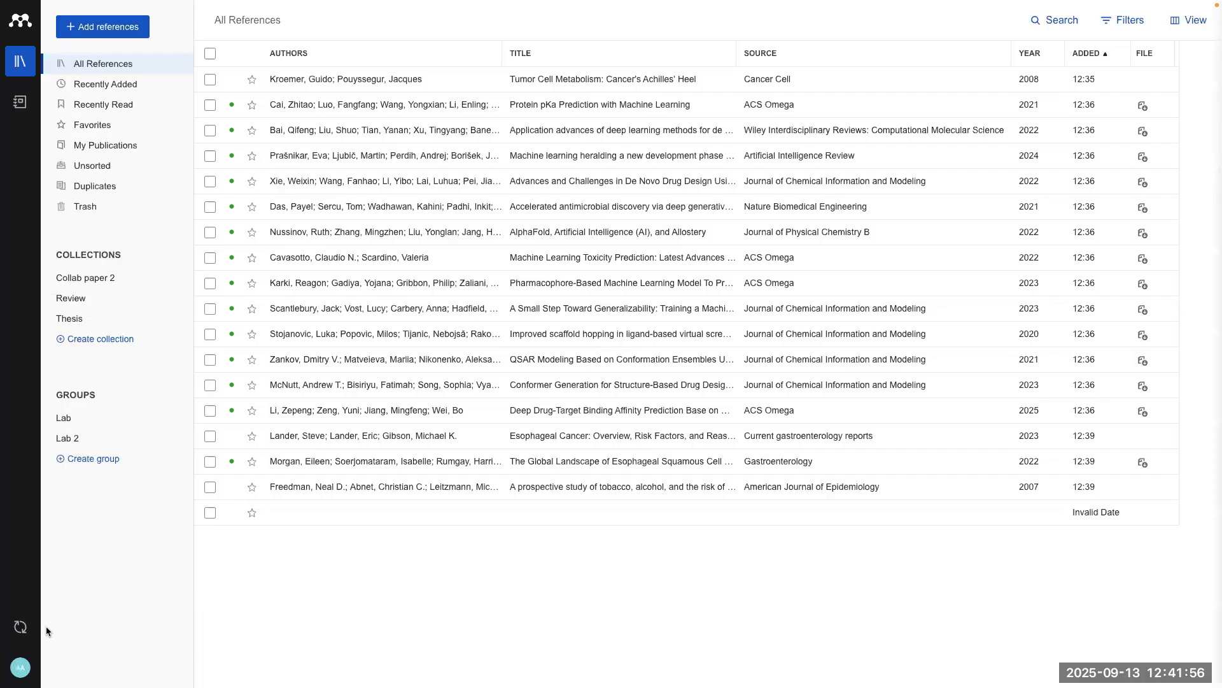
left_click(21, 626)
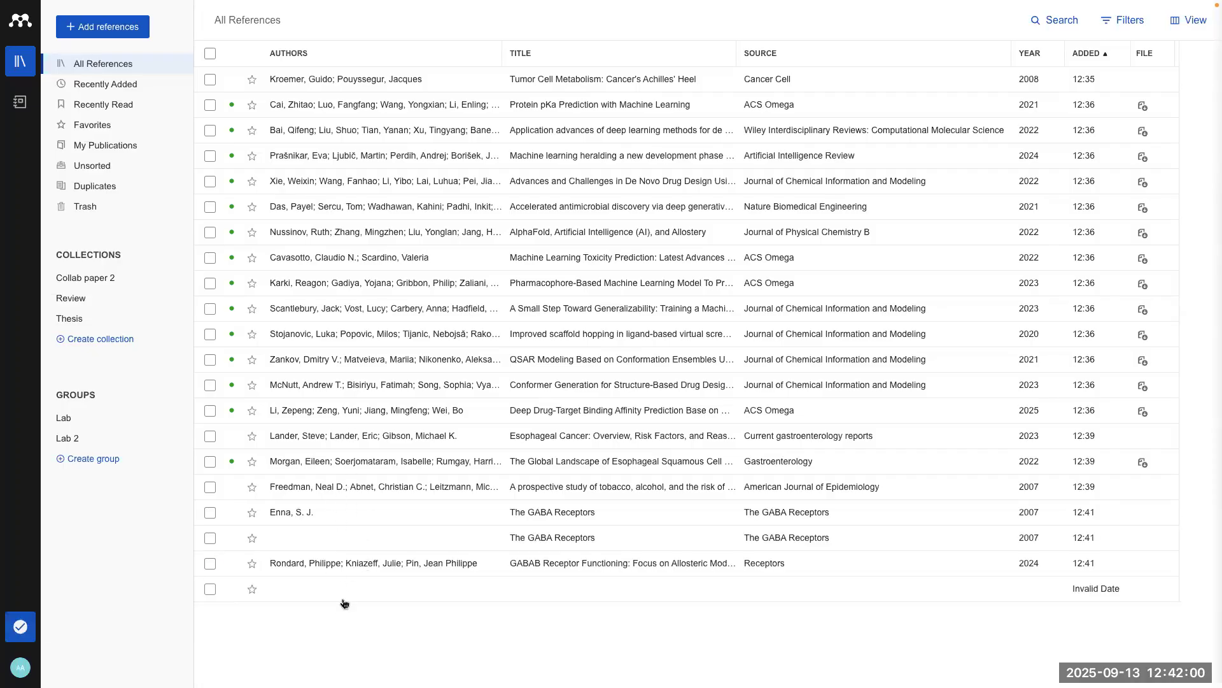
Step: View the details of the first "The GABA Receptors" reference and of the blank reference, closing each one
left_click(299, 514)
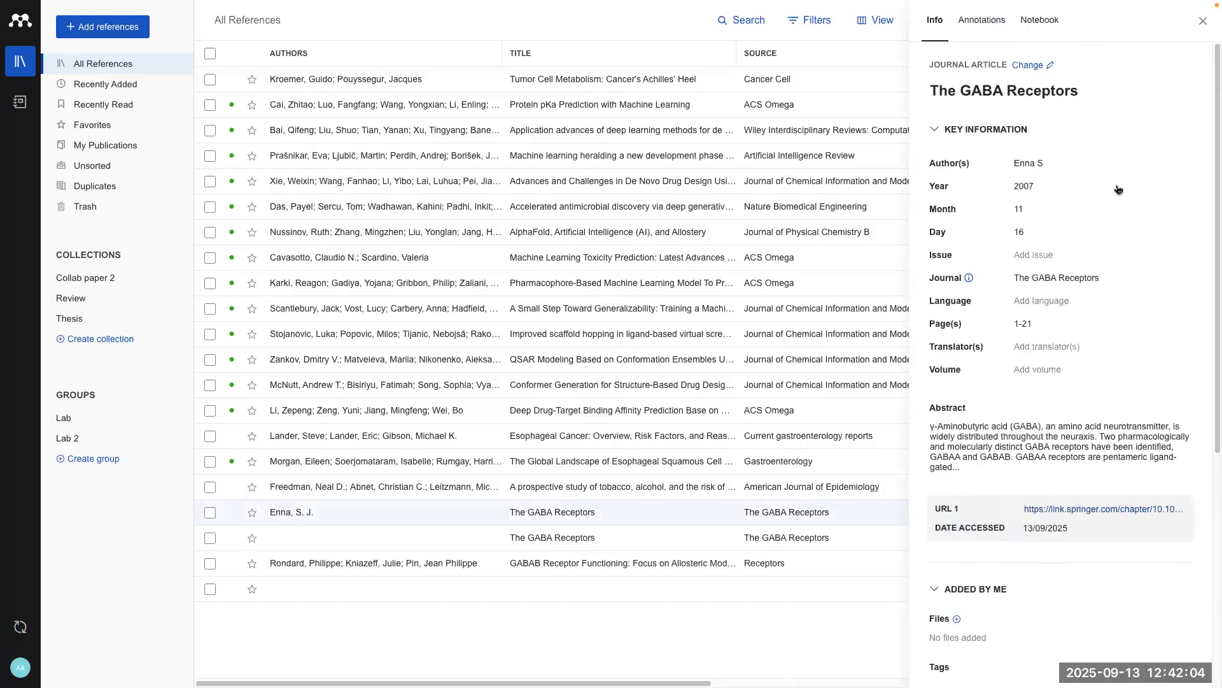
left_click(1203, 23)
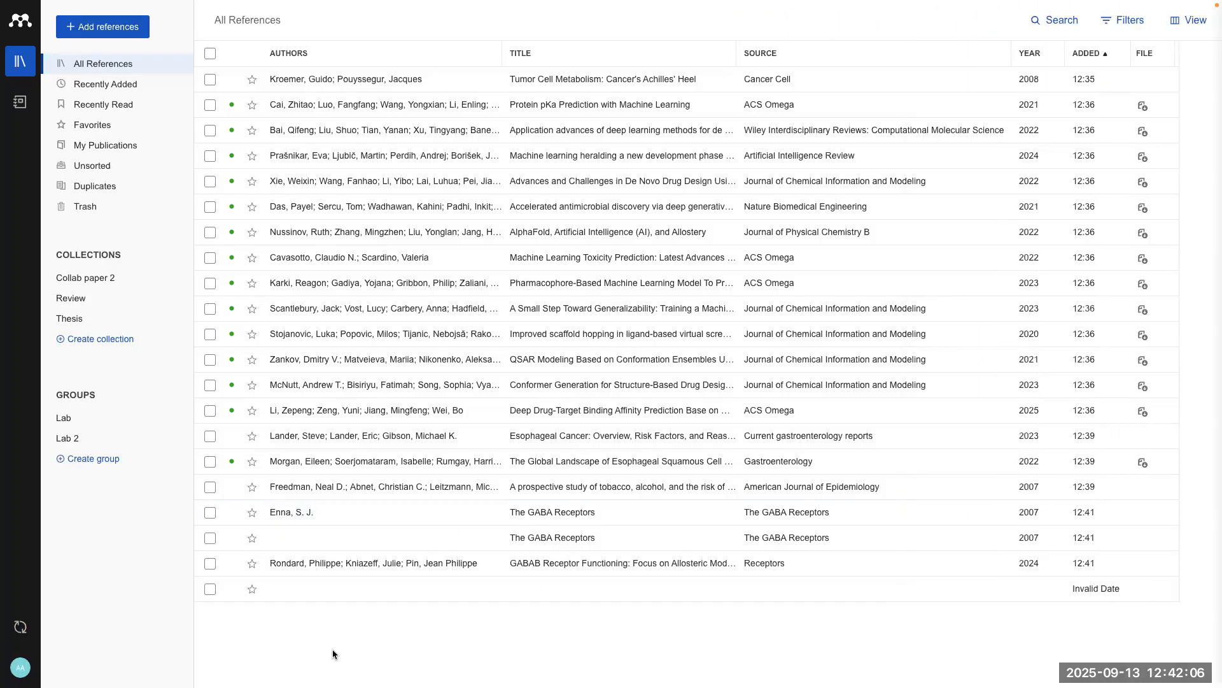
left_click(304, 594)
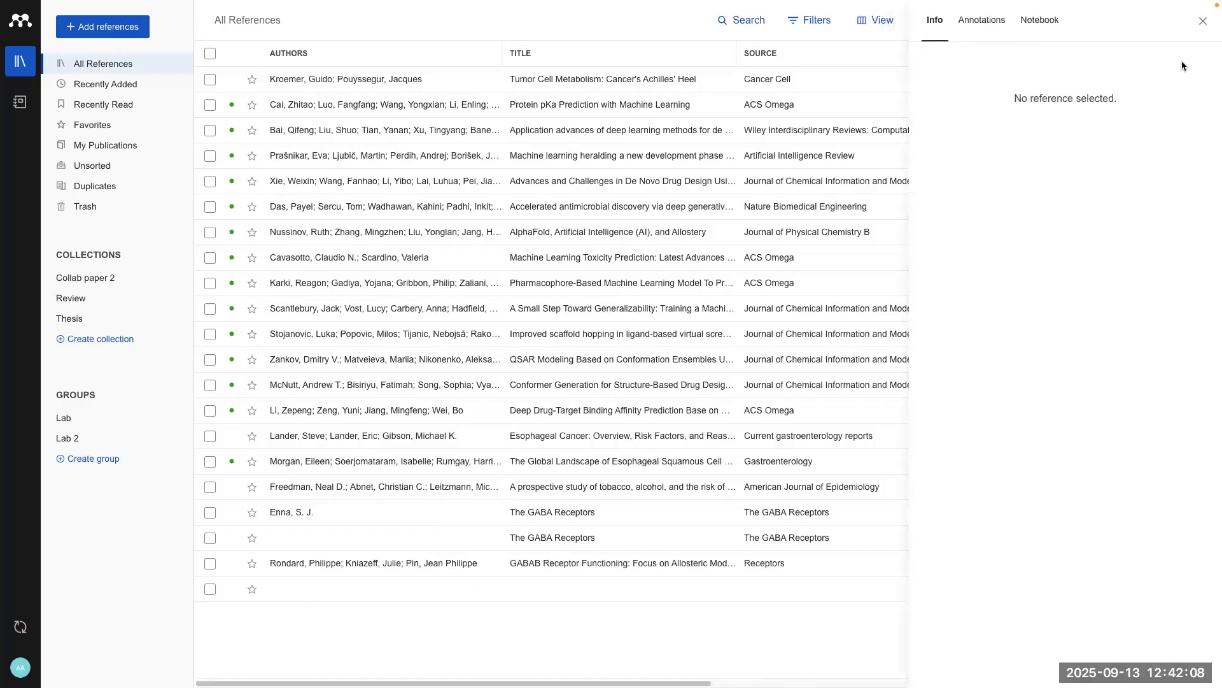
left_click(1203, 21)
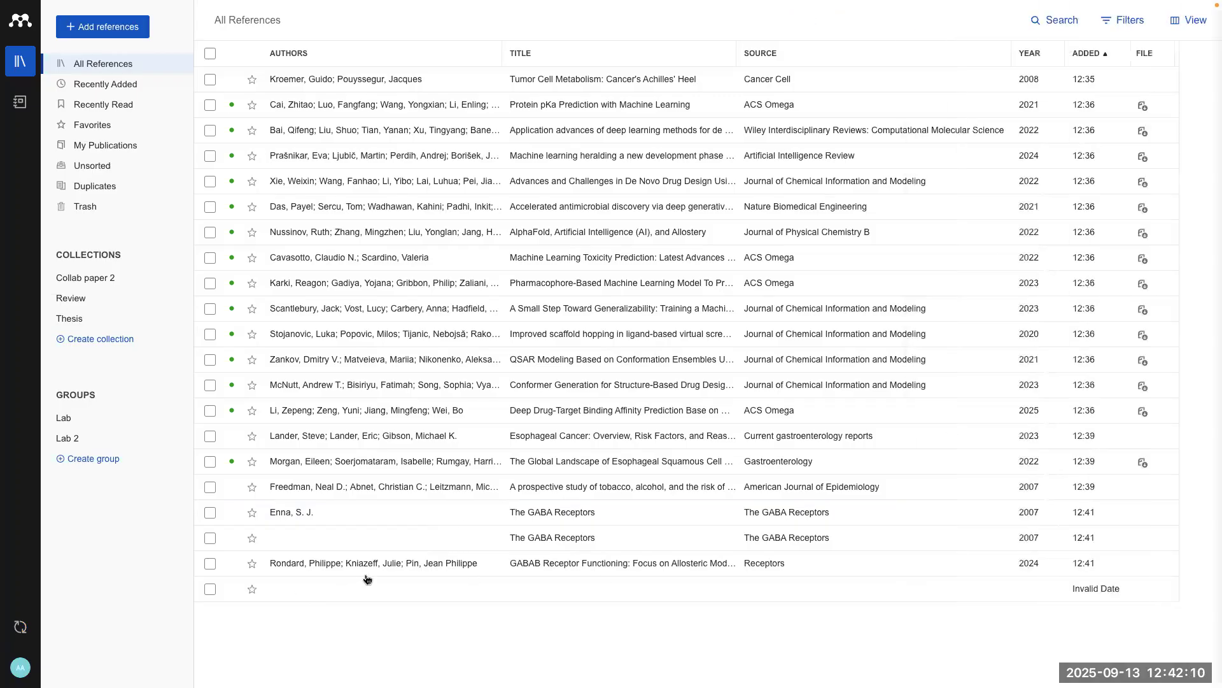
Step: Change the reference type of the first "The GABA Receptors" entry to Book Section
left_click(299, 515)
scroll(1028, 246, "down", 5)
scroll(1011, 102, "up", 5)
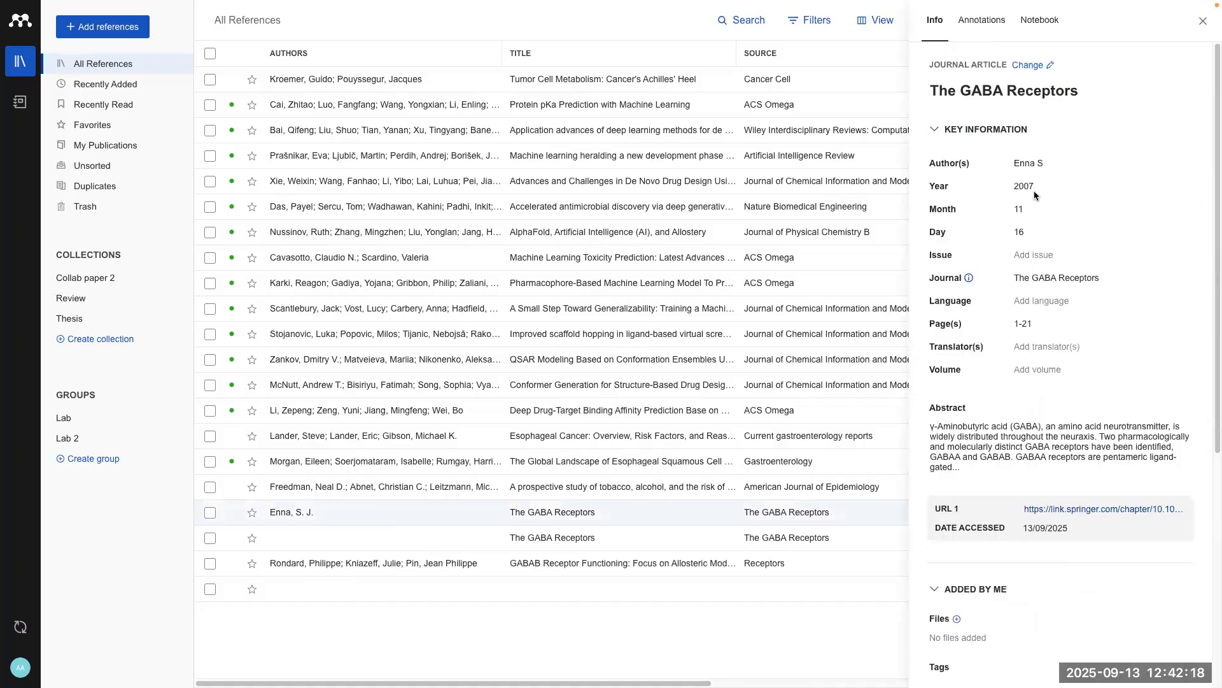
scroll(1030, 446, "down", 3)
scroll(1029, 450, "down", 3)
scroll(1006, 286, "up", 4)
scroll(1000, 253, "up", 2)
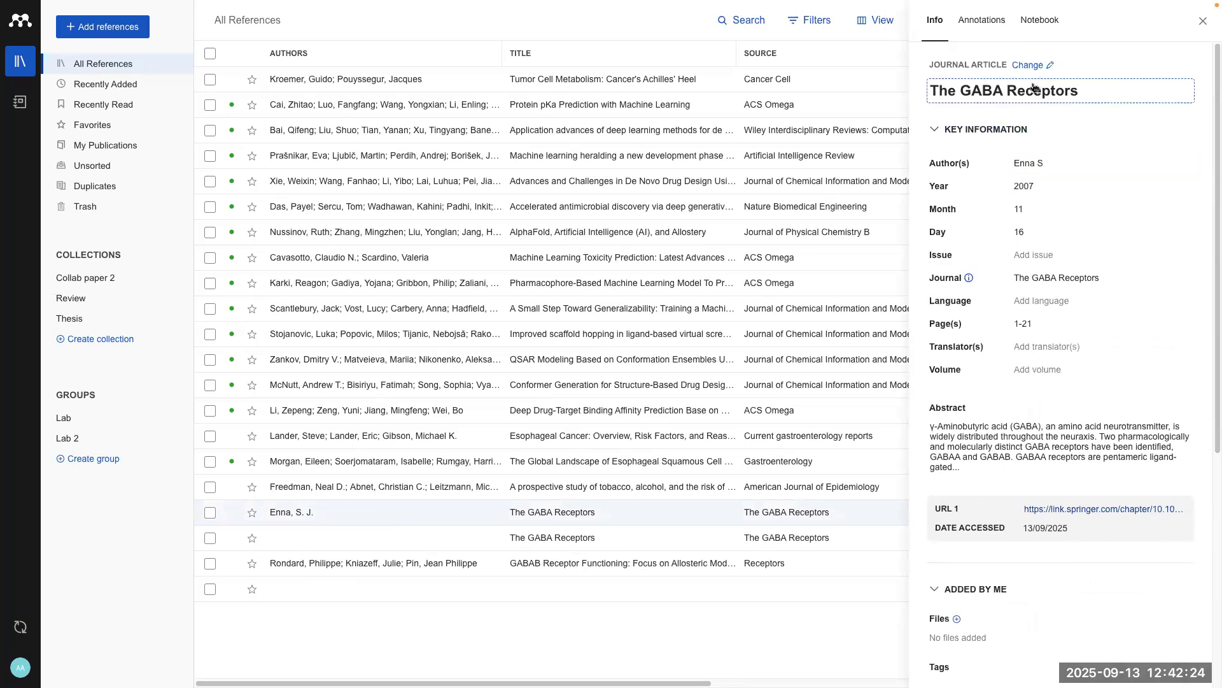
left_click(1023, 66)
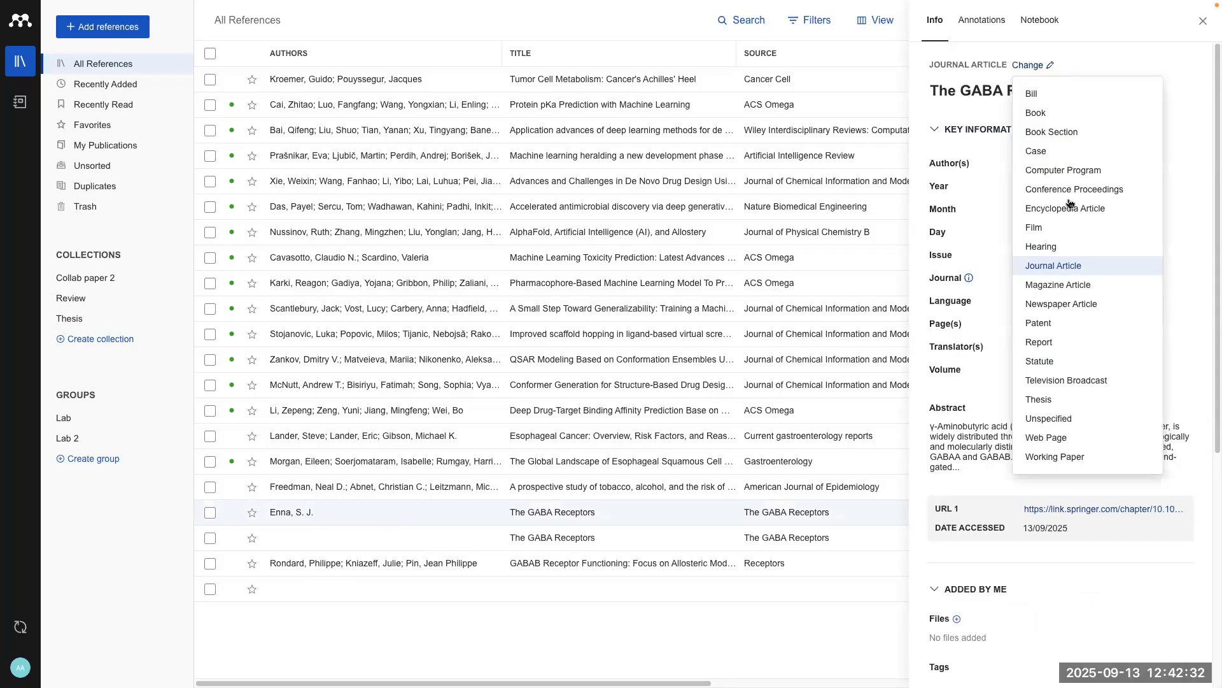
left_click(1065, 133)
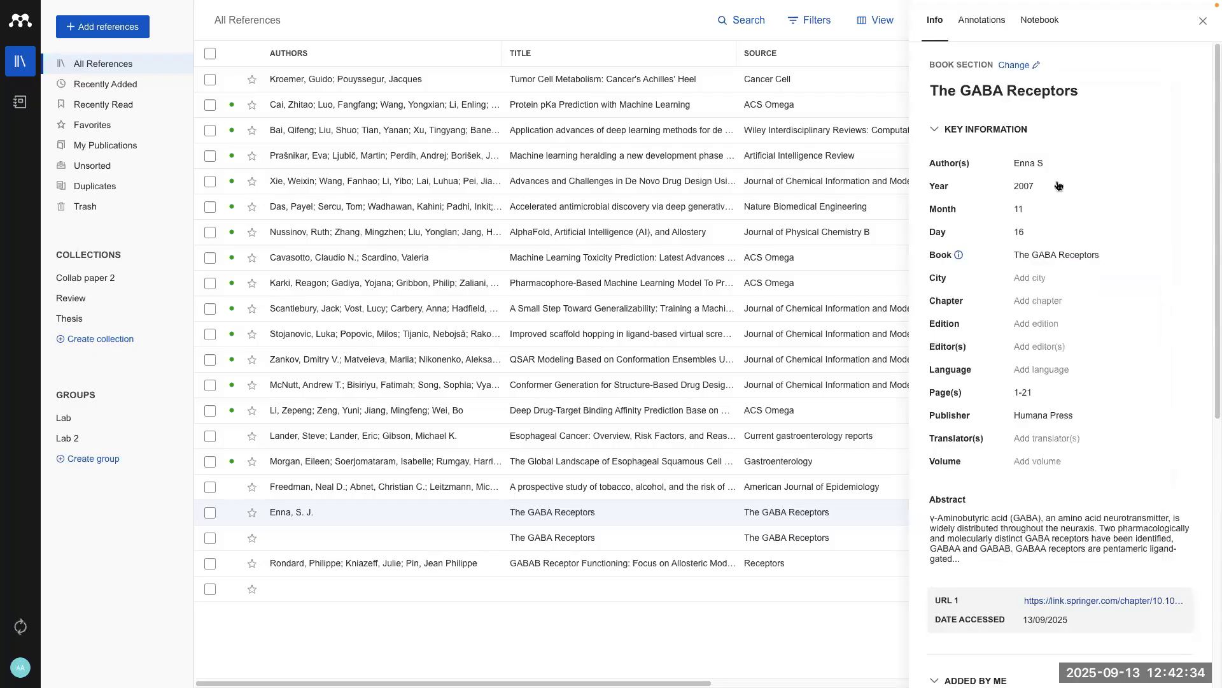
Step: Review the book section's details, including its publisher, URL and collections, and close them
scroll(1026, 446, "down", 3)
scroll(1028, 356, "up", 3)
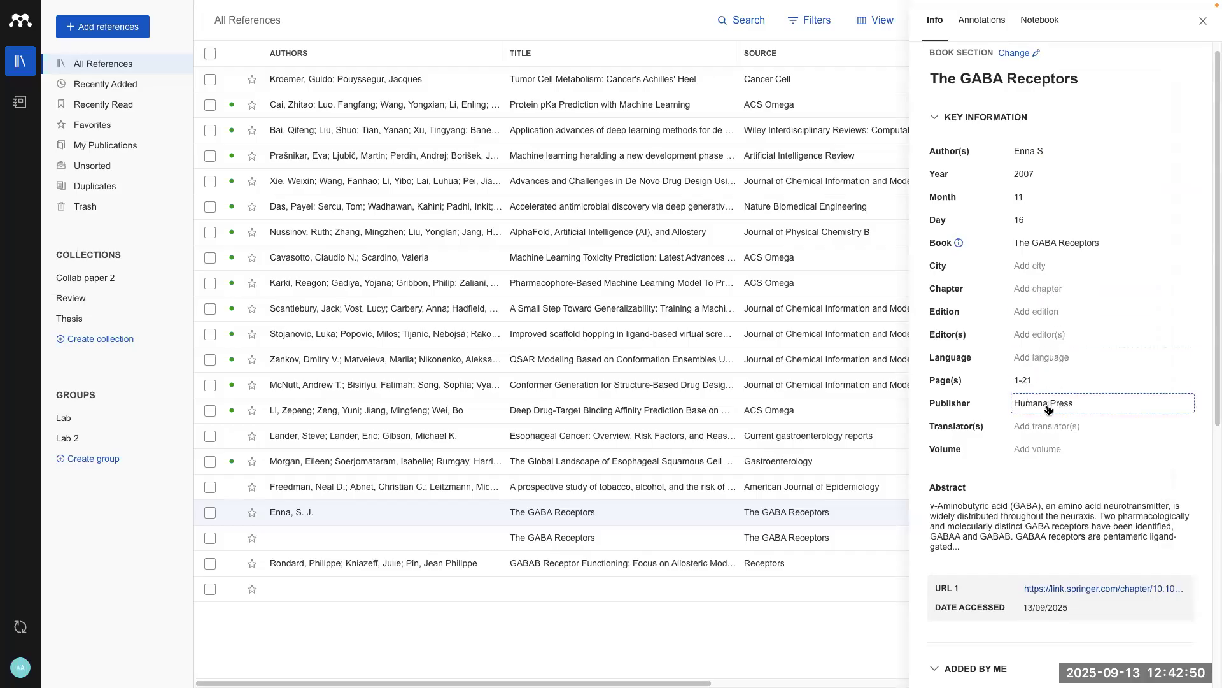
scroll(1037, 410, "down", 3)
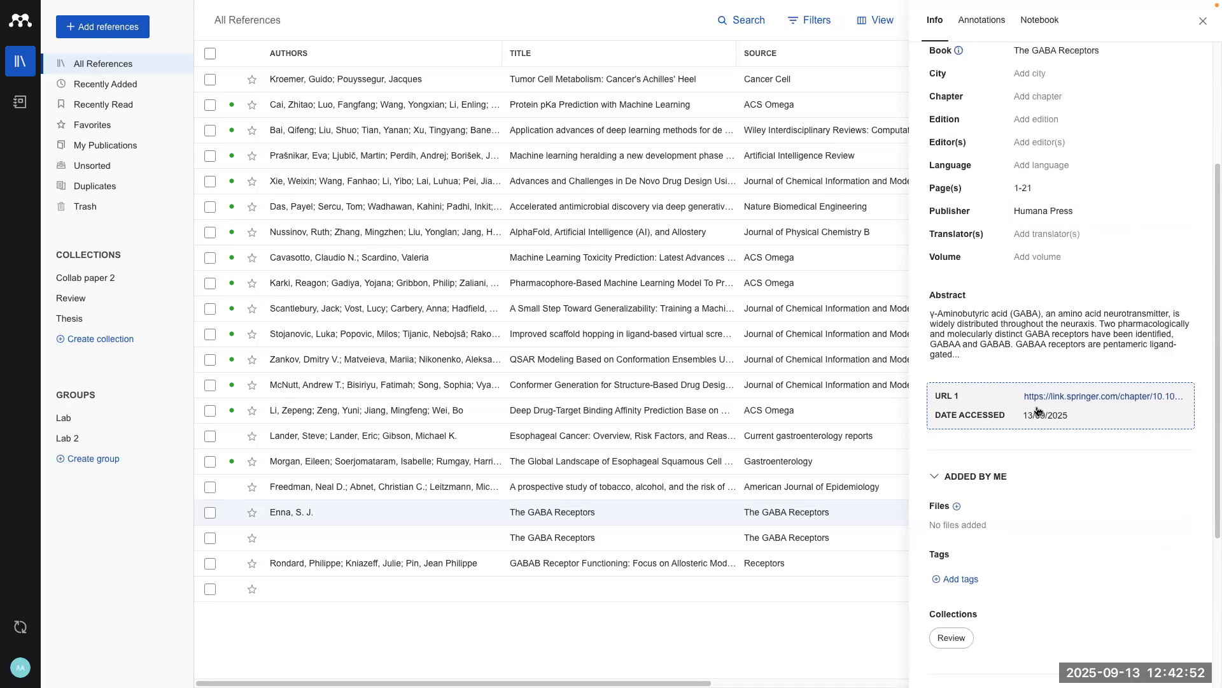
scroll(1038, 410, "up", 3)
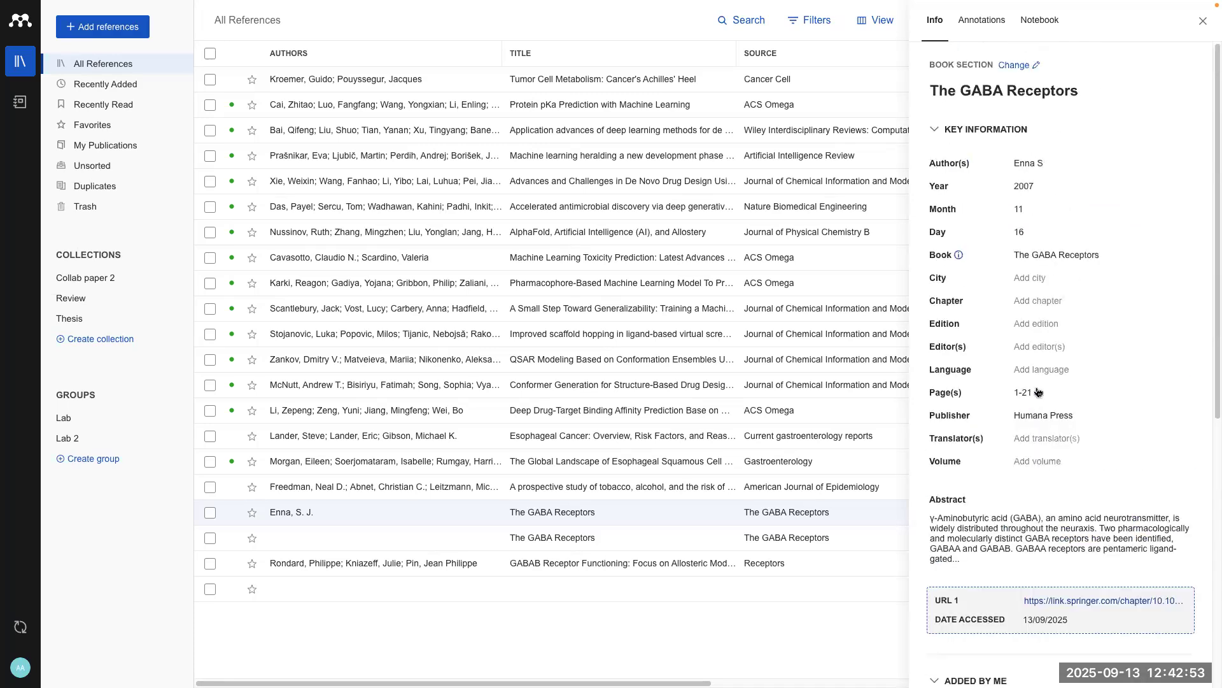
left_click(1204, 22)
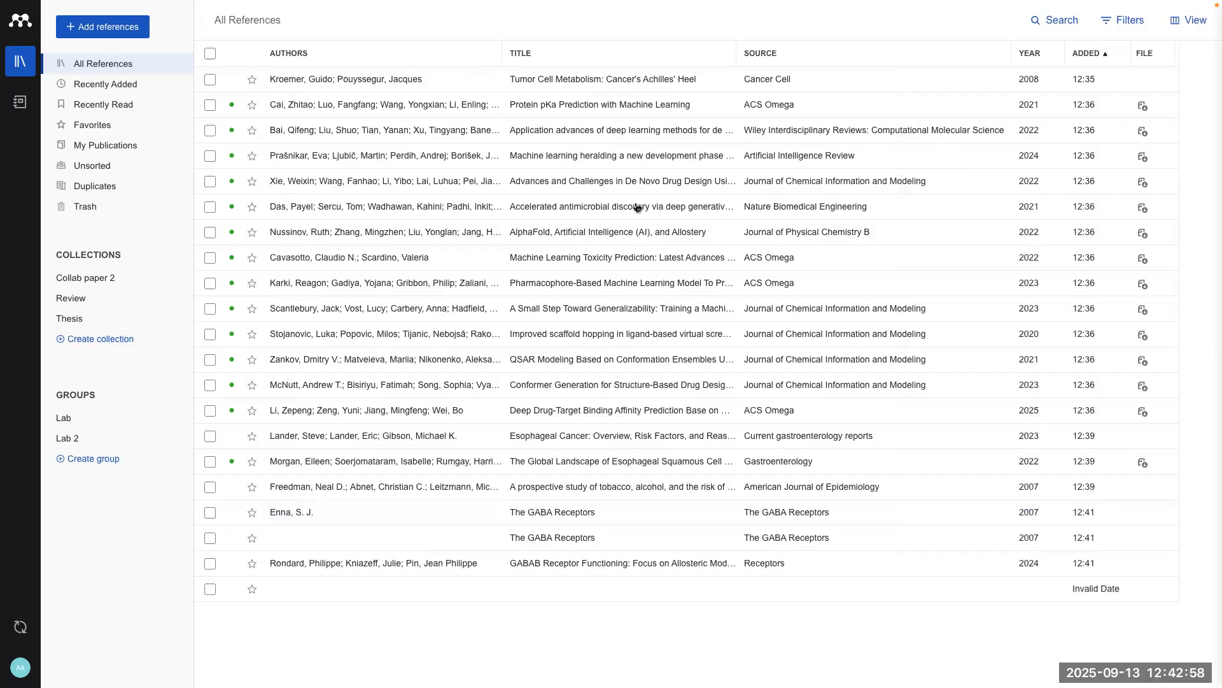
Step: Return to the Arc browser, look through the chapter's detected references in the web importer and close it
key("ctrl+Up")
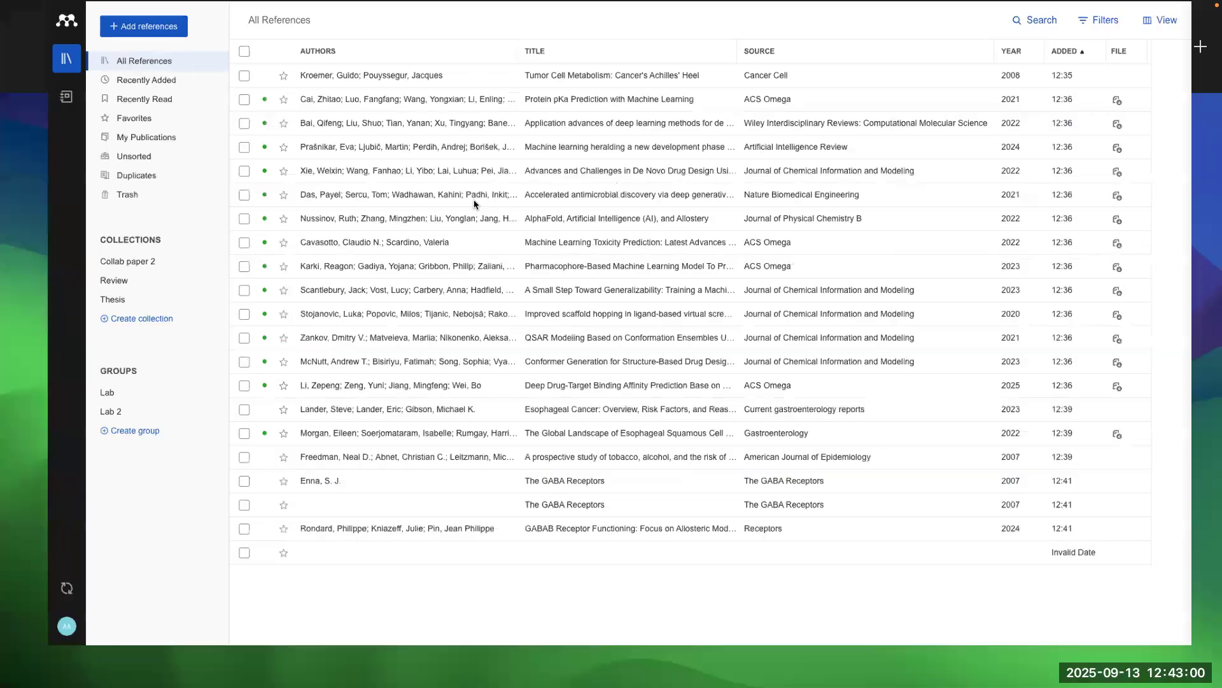
key("ctrl+Up")
key("ctrl+Up")
left_click(638, 63)
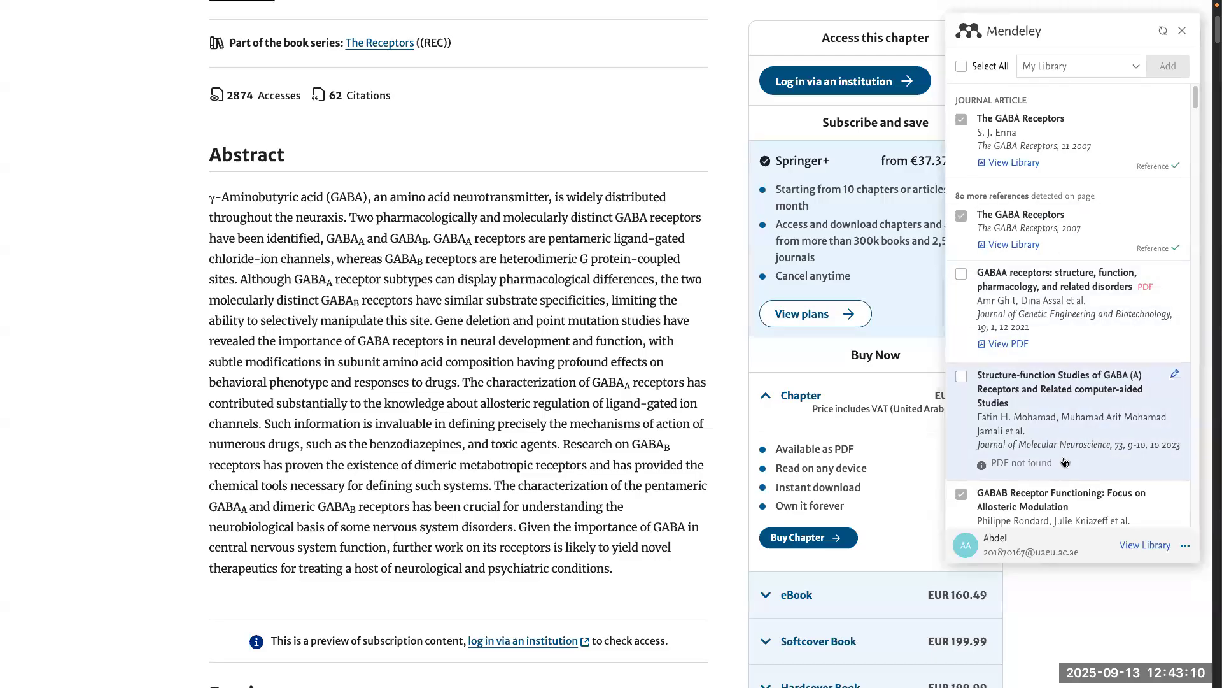
scroll(1087, 273, "up", 5)
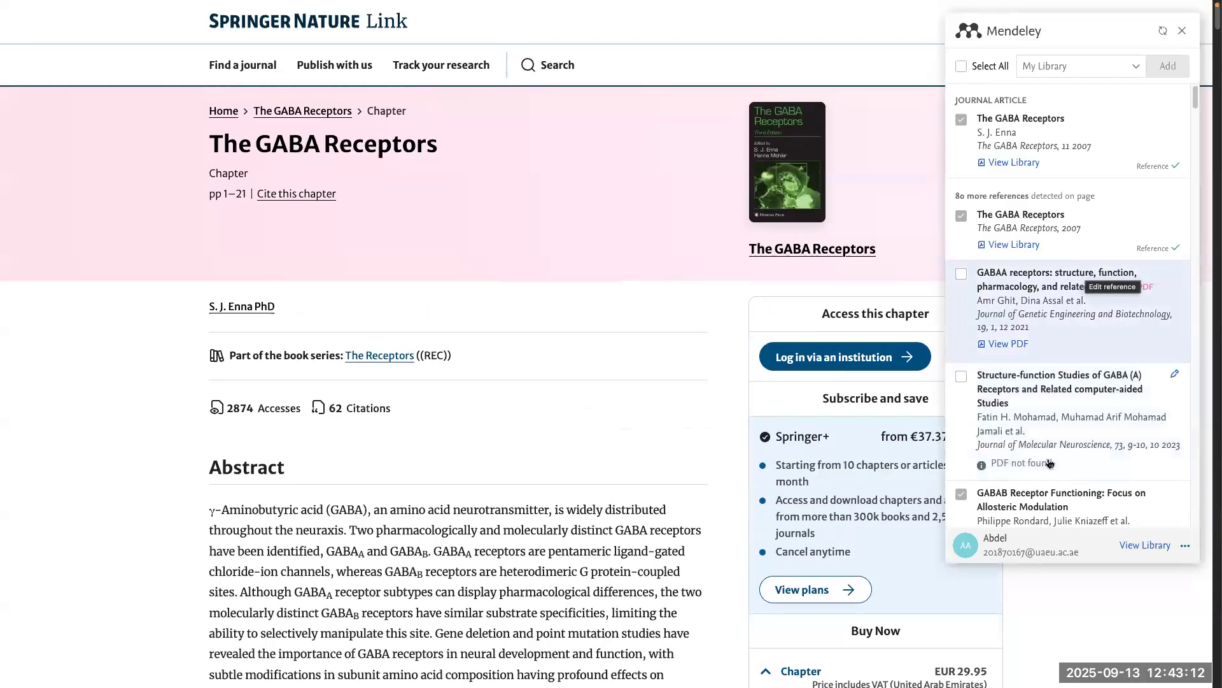
scroll(1046, 423, "down", 5)
scroll(1048, 421, "down", 4)
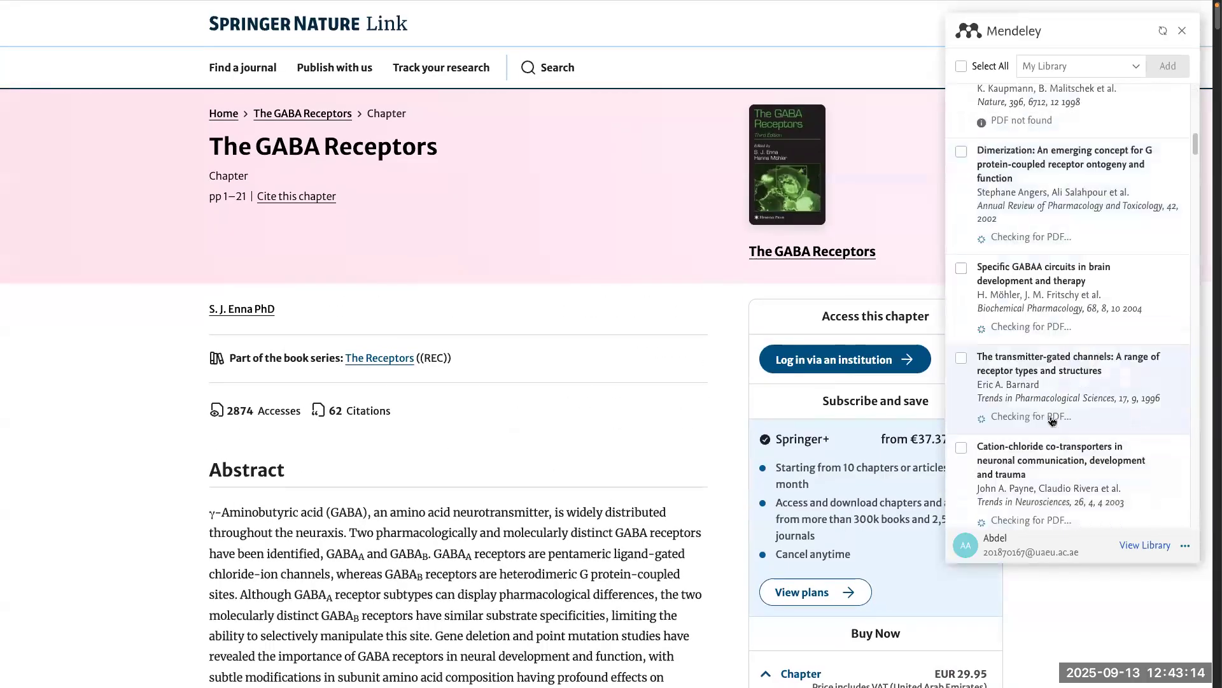
scroll(1053, 417, "up", 12)
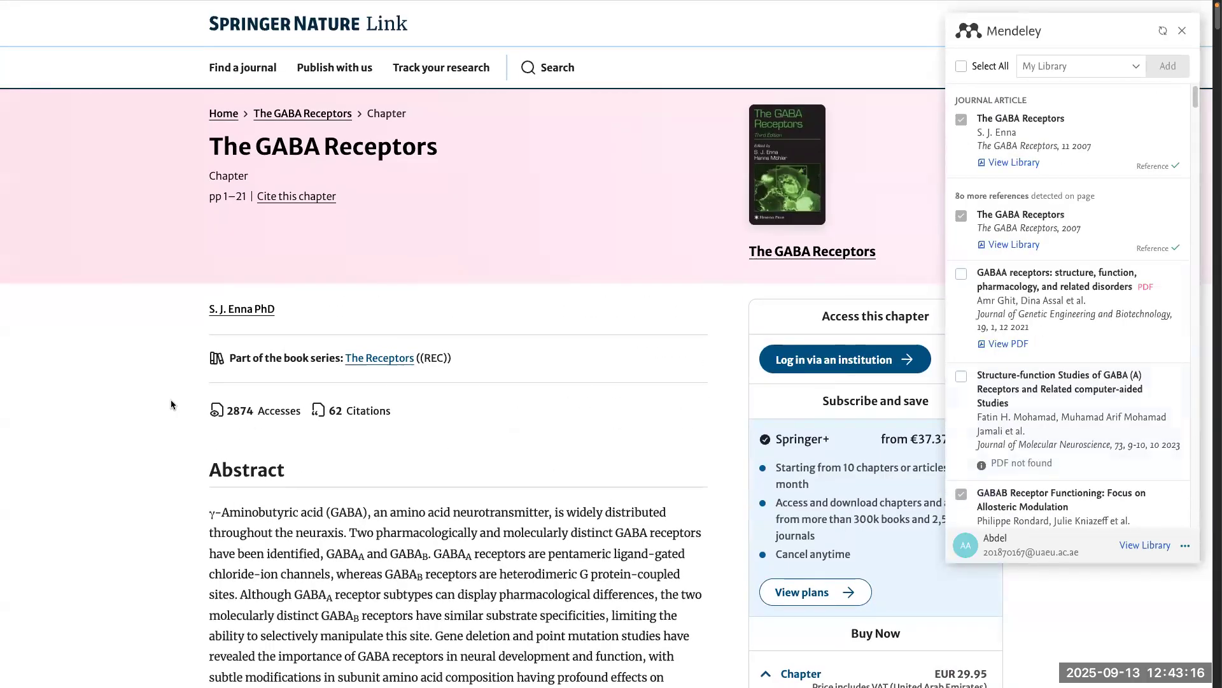
left_click(1183, 32)
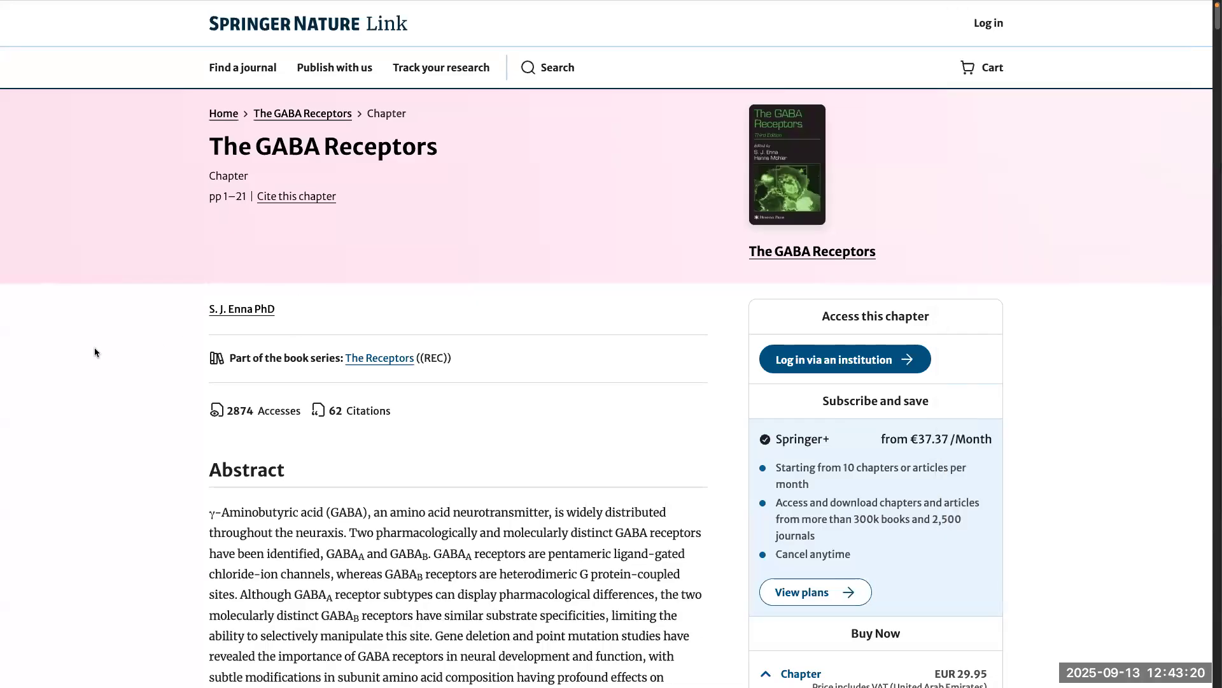
Step: Show the browser extensions available on the Springer book chapter page
scroll(92, 347, "down", 8)
scroll(91, 342, "up", 7)
mouse_move(5, 300)
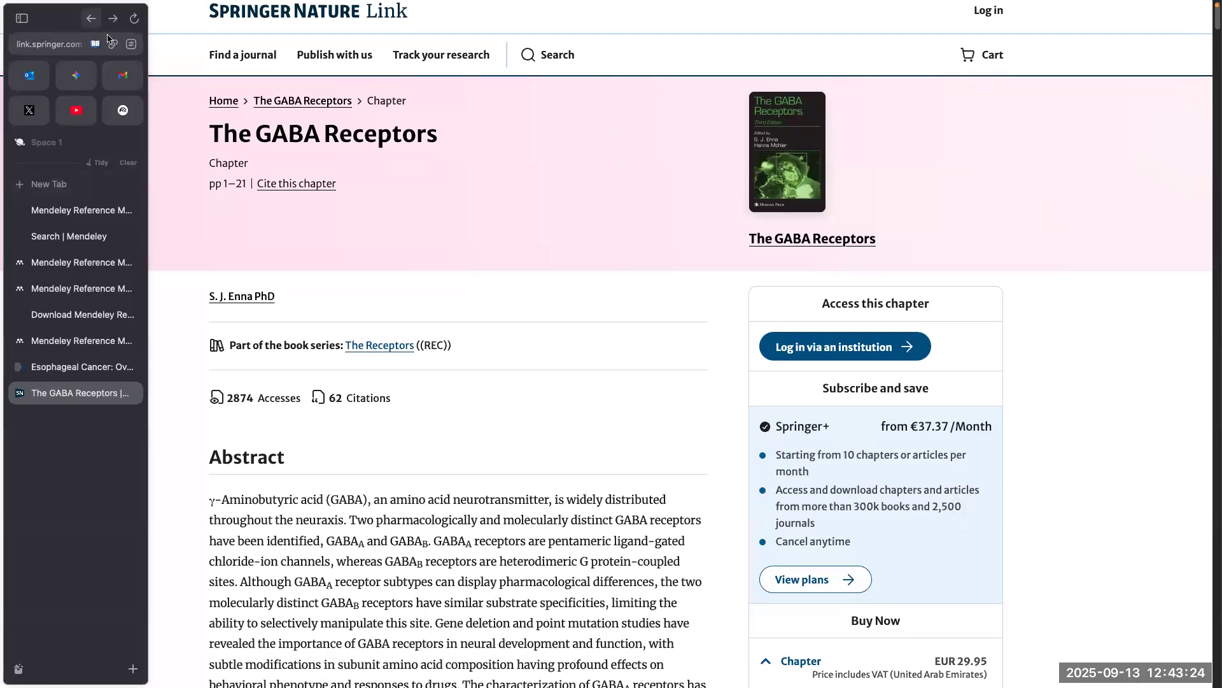
left_click(131, 44)
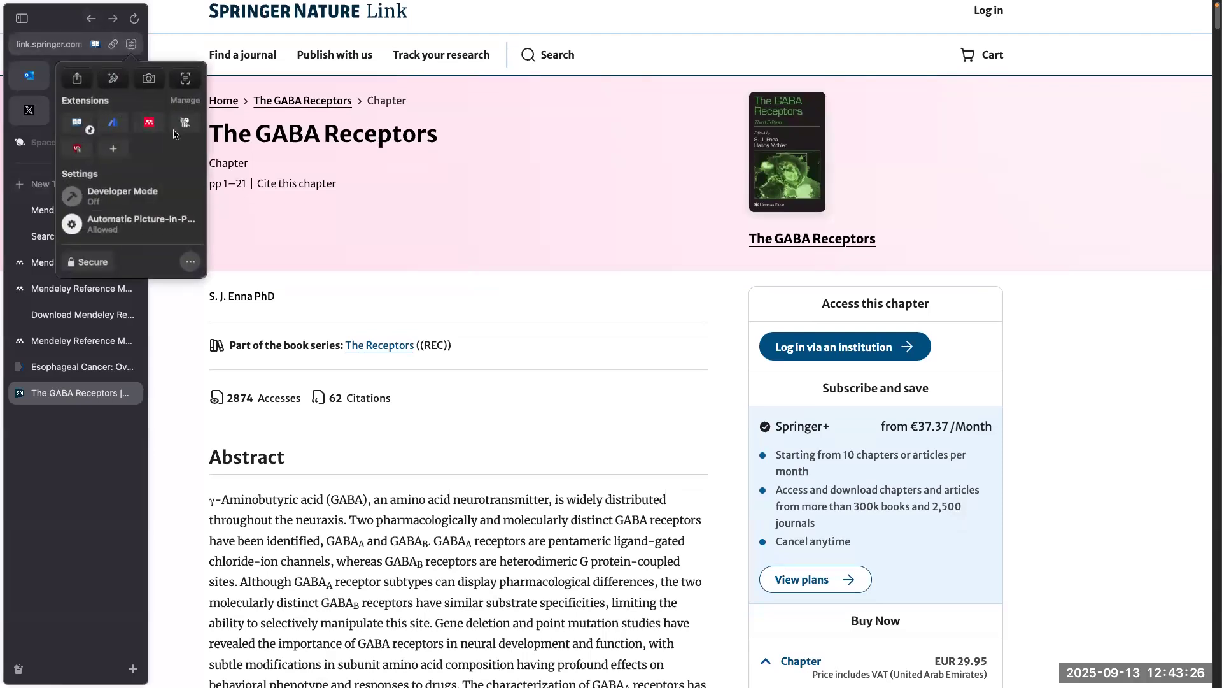
Step: Switch to the Mendeley search page and run its suggested COVID-19 search
left_click(81, 364)
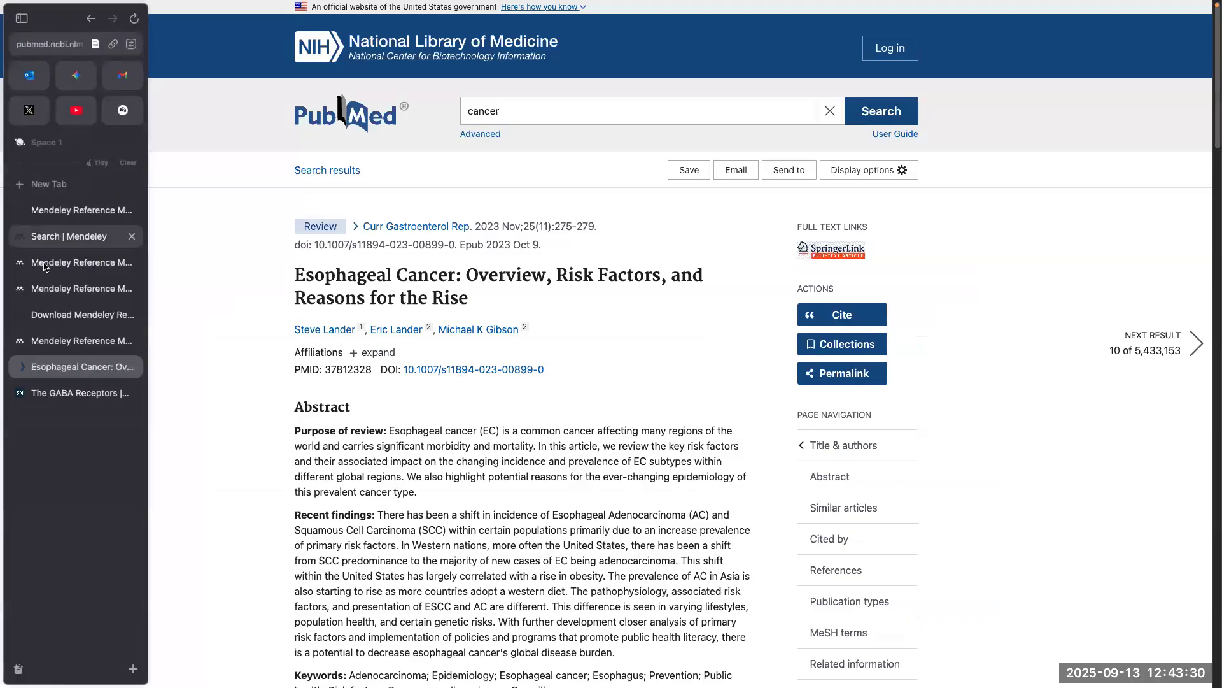
left_click(55, 266)
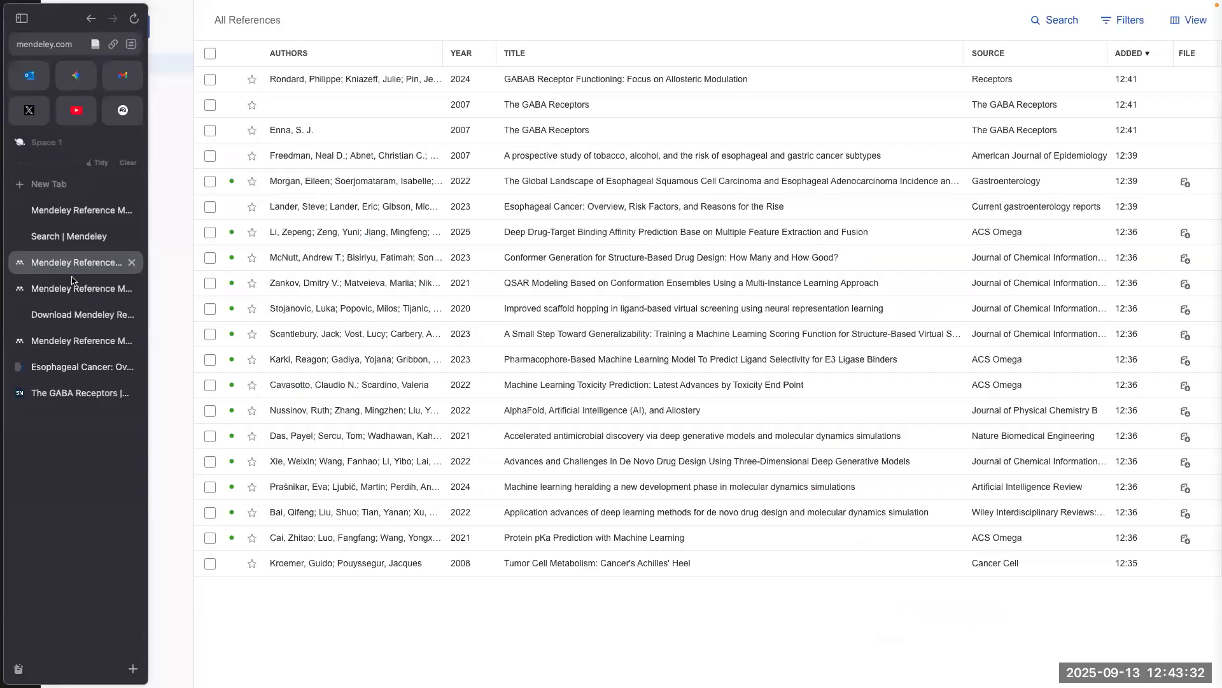
left_click(73, 289)
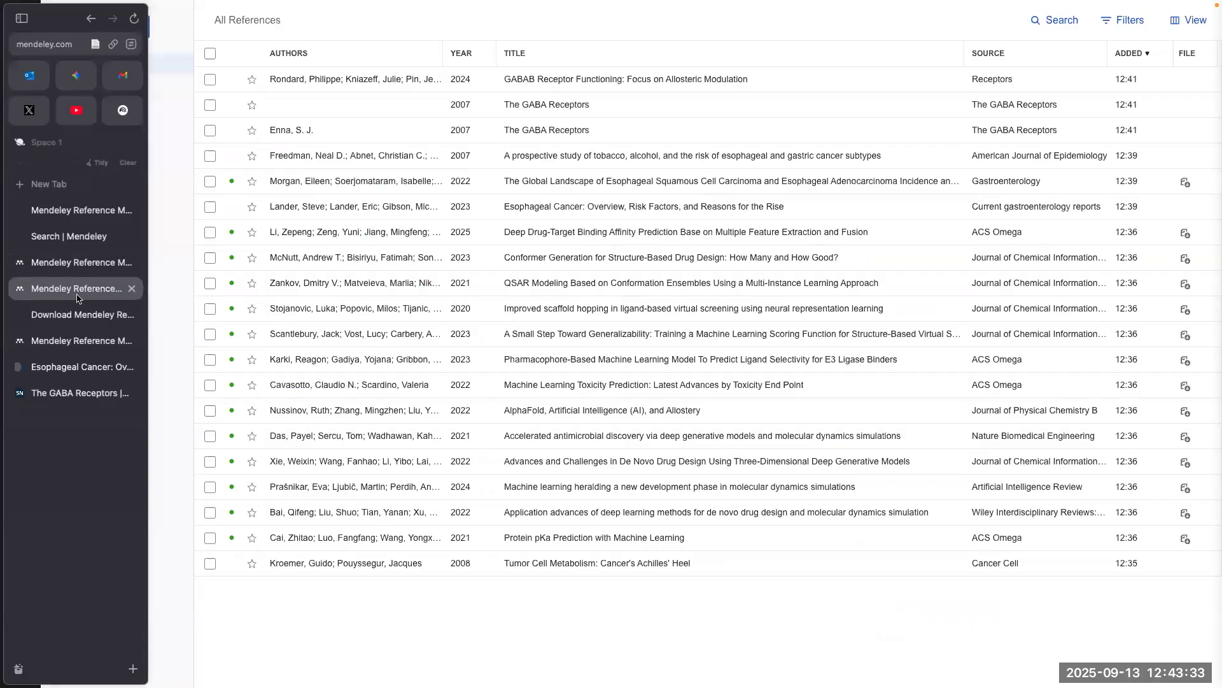
left_click(72, 226)
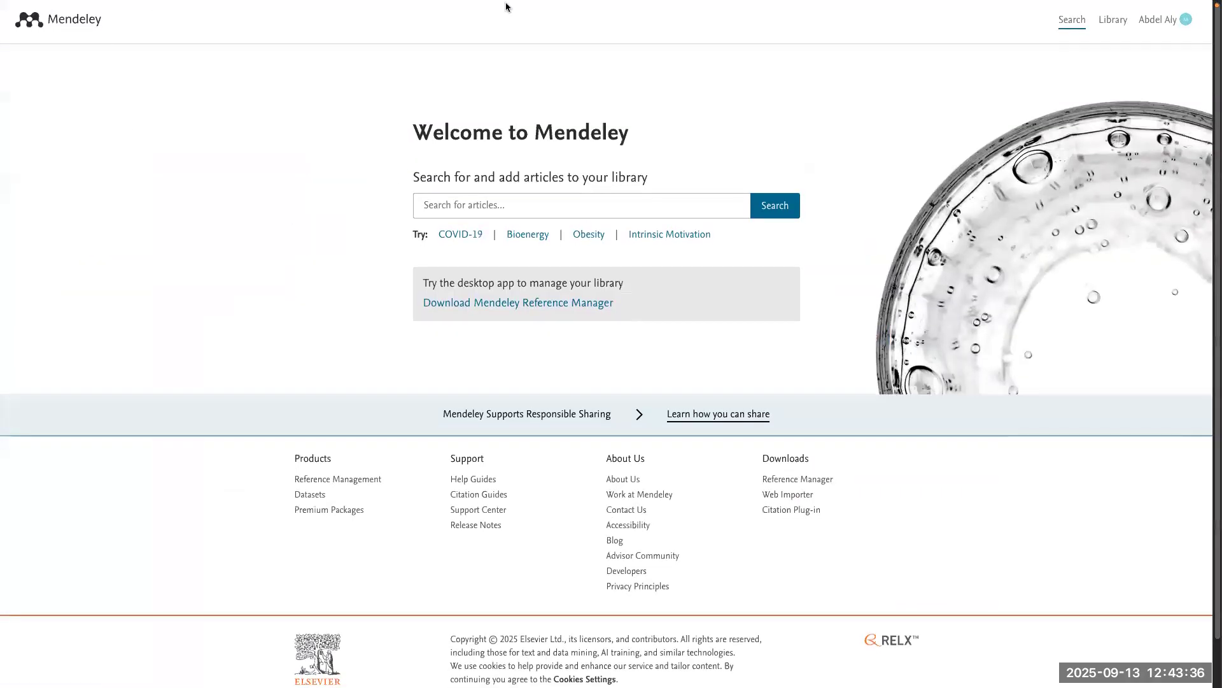
scroll(886, 432, "down", 1)
scroll(887, 429, "up", 1)
left_click(452, 236)
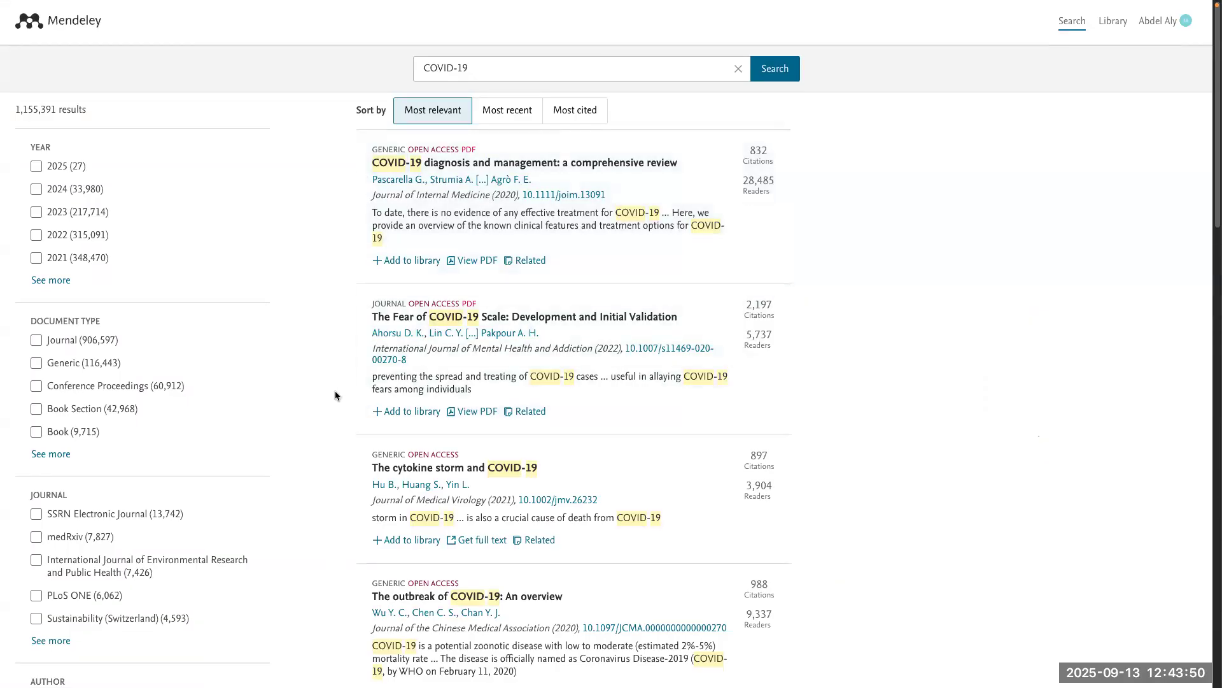
Step: Sort the COVID-19 results by most cited and add "Clinical Characteristics of Coronavirus Disease 2019 in China" to the library
scroll(337, 393, "down", 10)
scroll(337, 393, "up", 4)
scroll(337, 390, "up", 6)
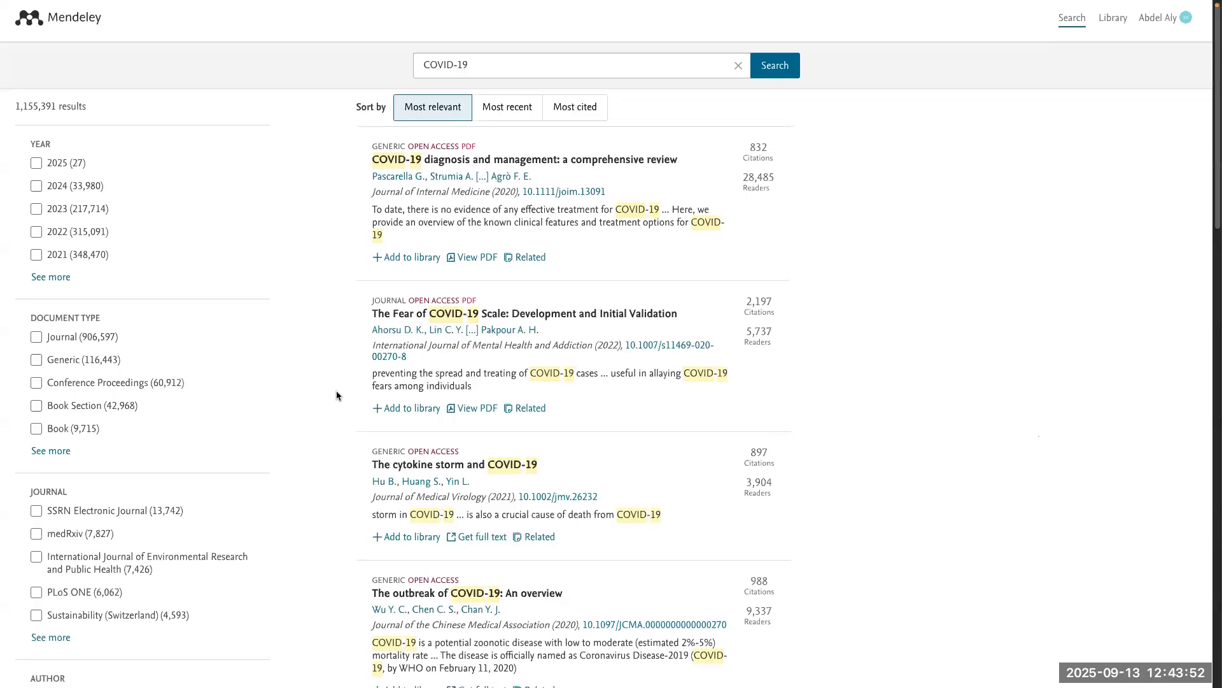
scroll(336, 390, "down", 3)
scroll(842, 338, "down", 15)
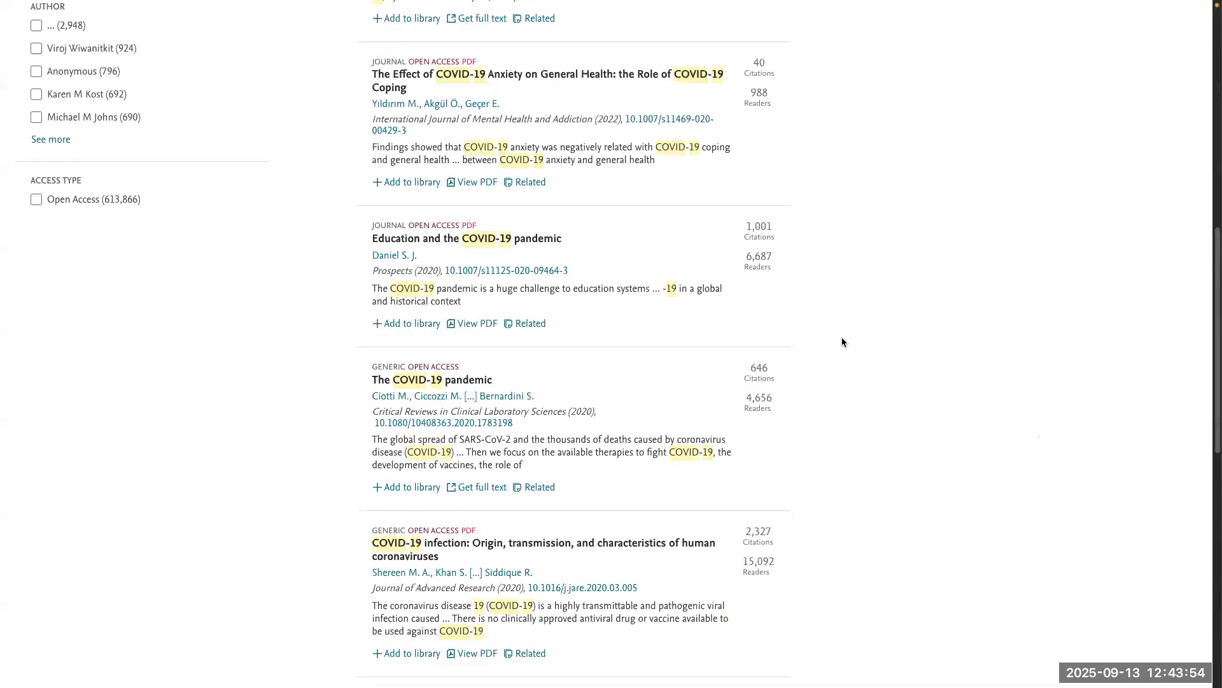
scroll(839, 342, "up", 10)
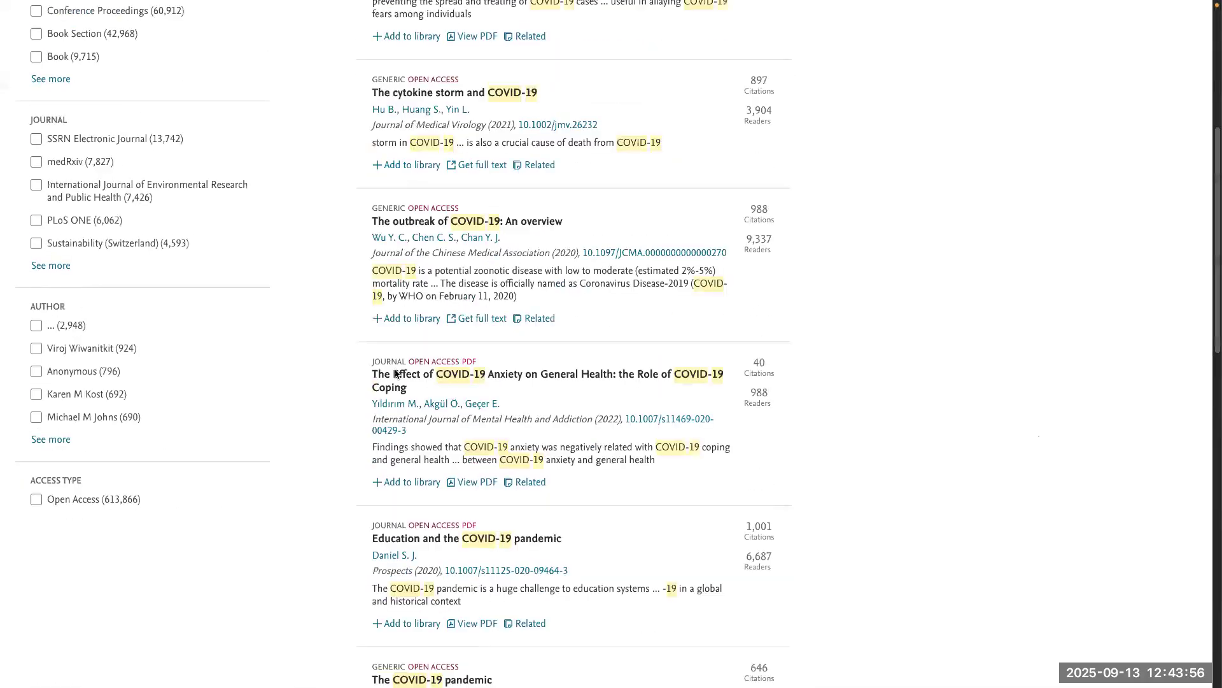
scroll(103, 248, "up", 5)
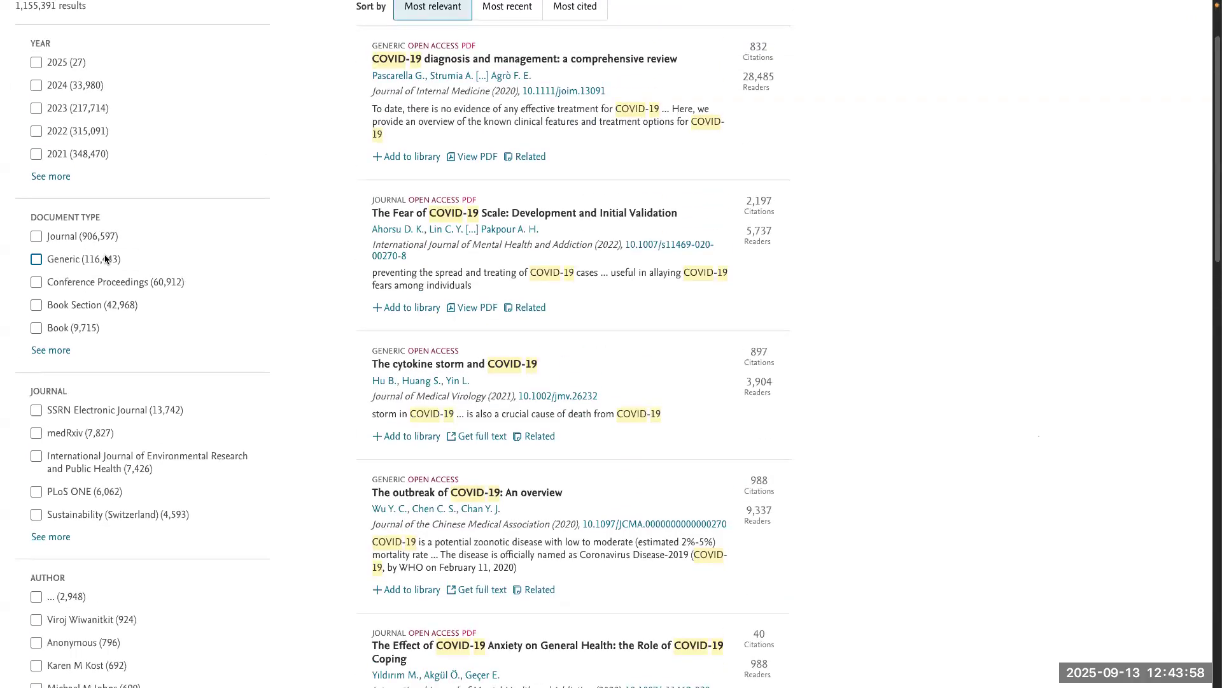
left_click(522, 117)
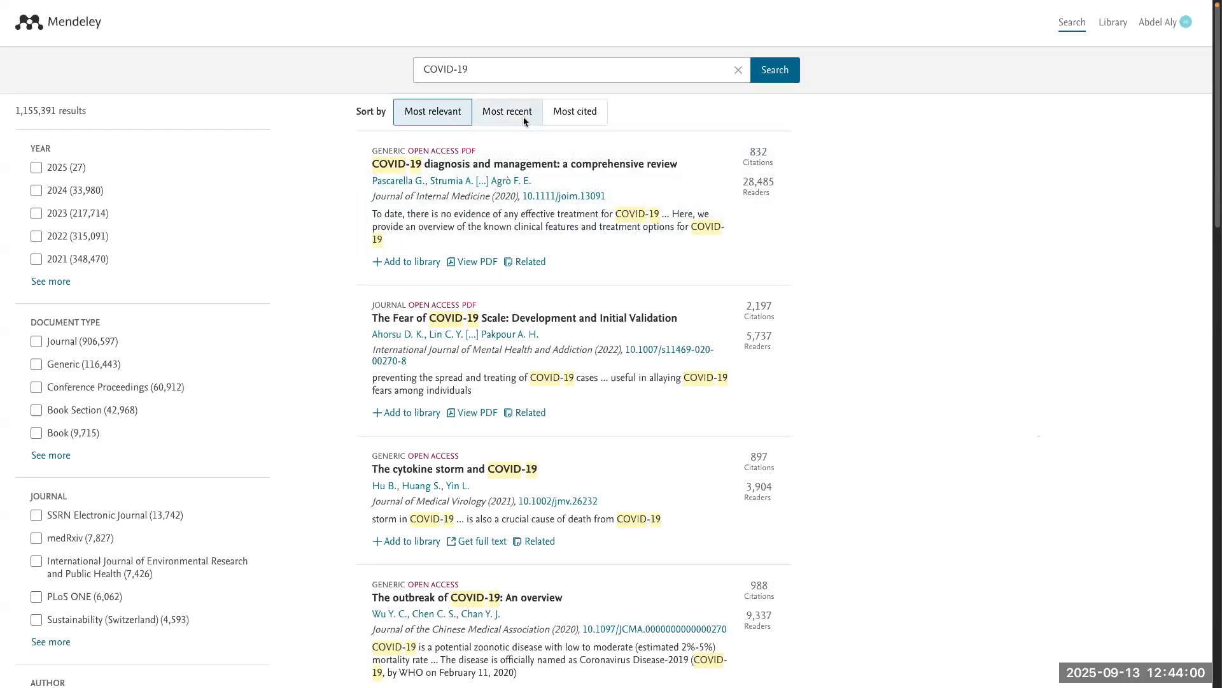
left_click(559, 118)
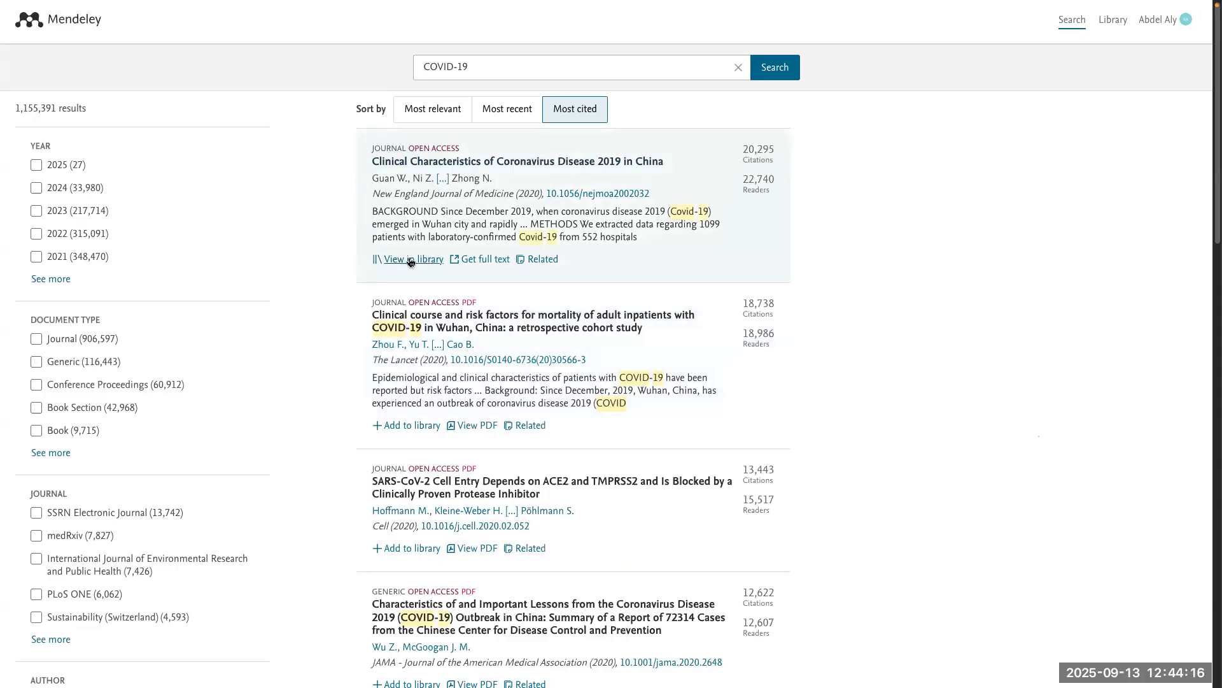
Step: Switch to Mendeley Reference Manager and sync the library
key("ctrl+Up")
left_click(719, 73)
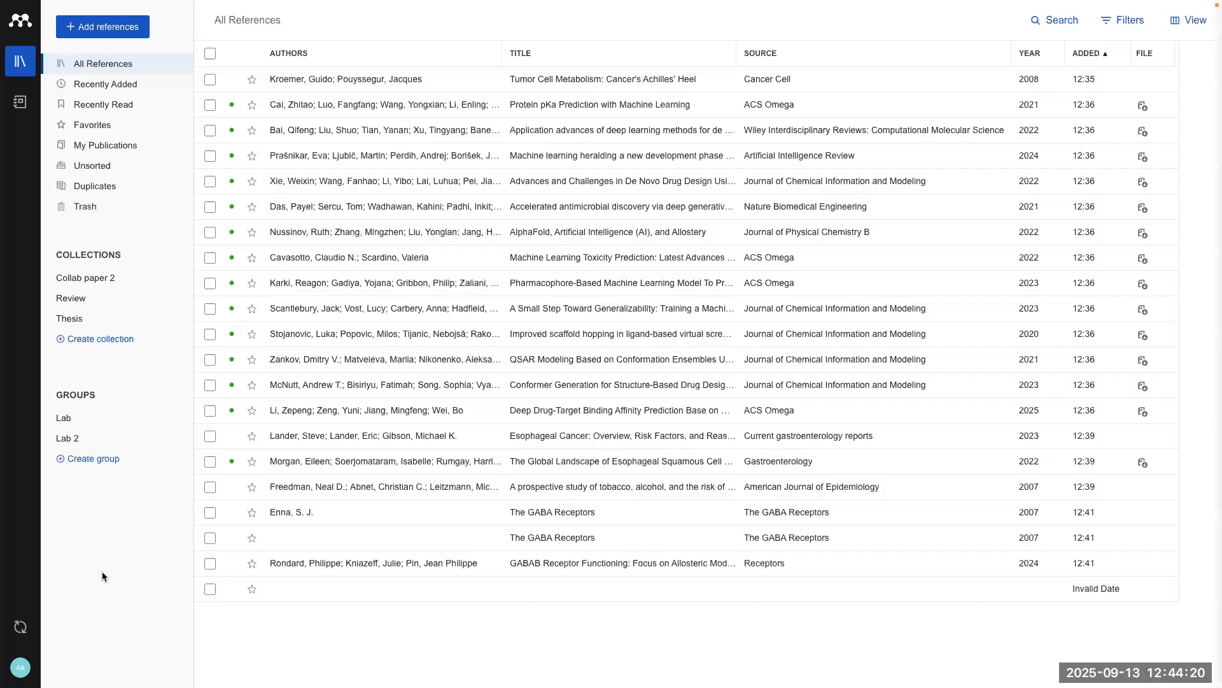
left_click(21, 626)
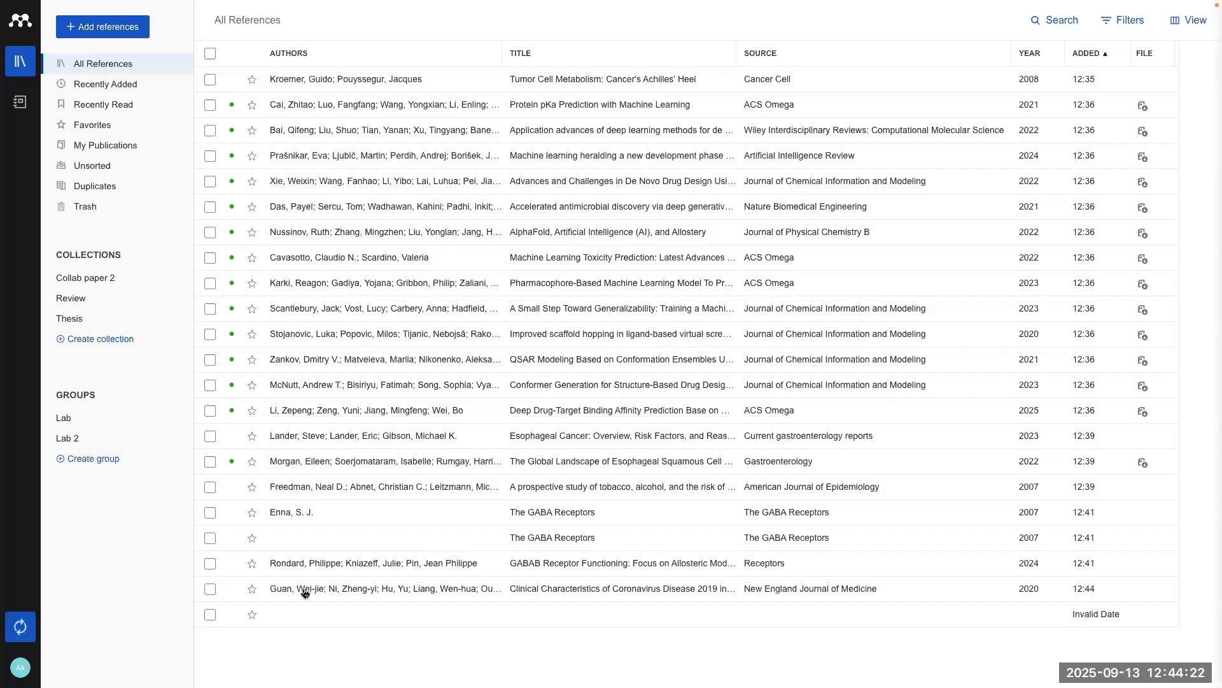
Step: Review the details of the "Clinical Characteristics of Coronavirus Disease 2019 in China" reference, including abstract, files and identifiers, and close them
left_click(346, 592)
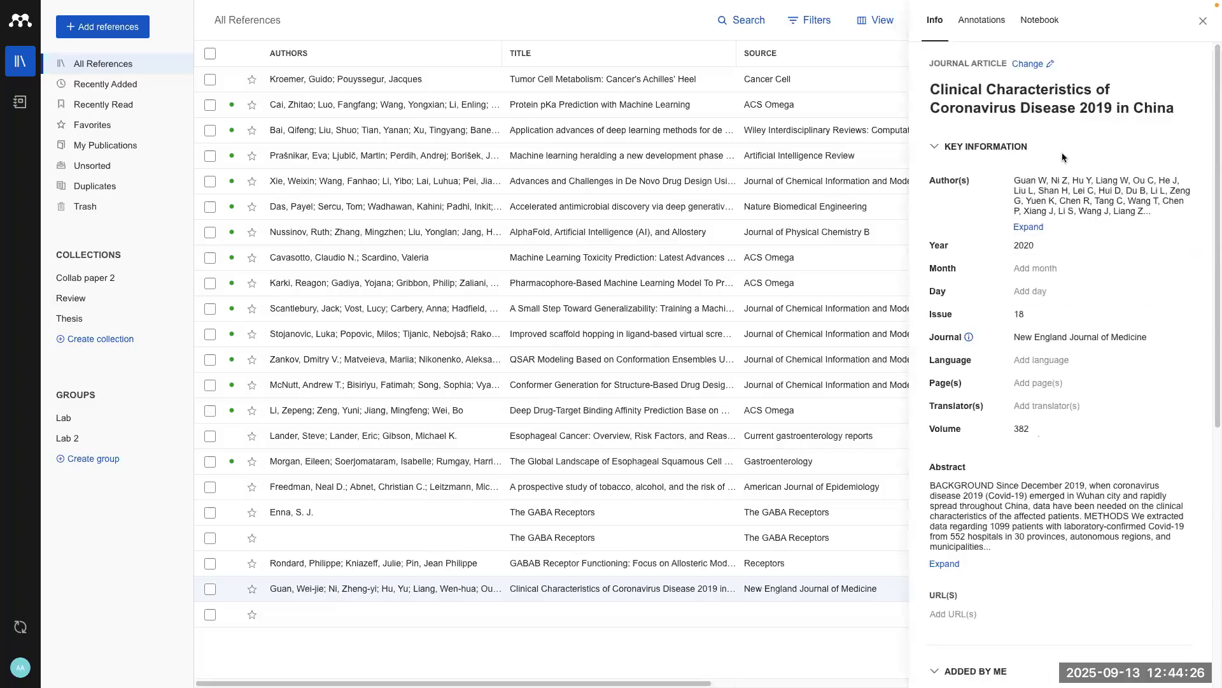
scroll(1046, 302, "down", 3)
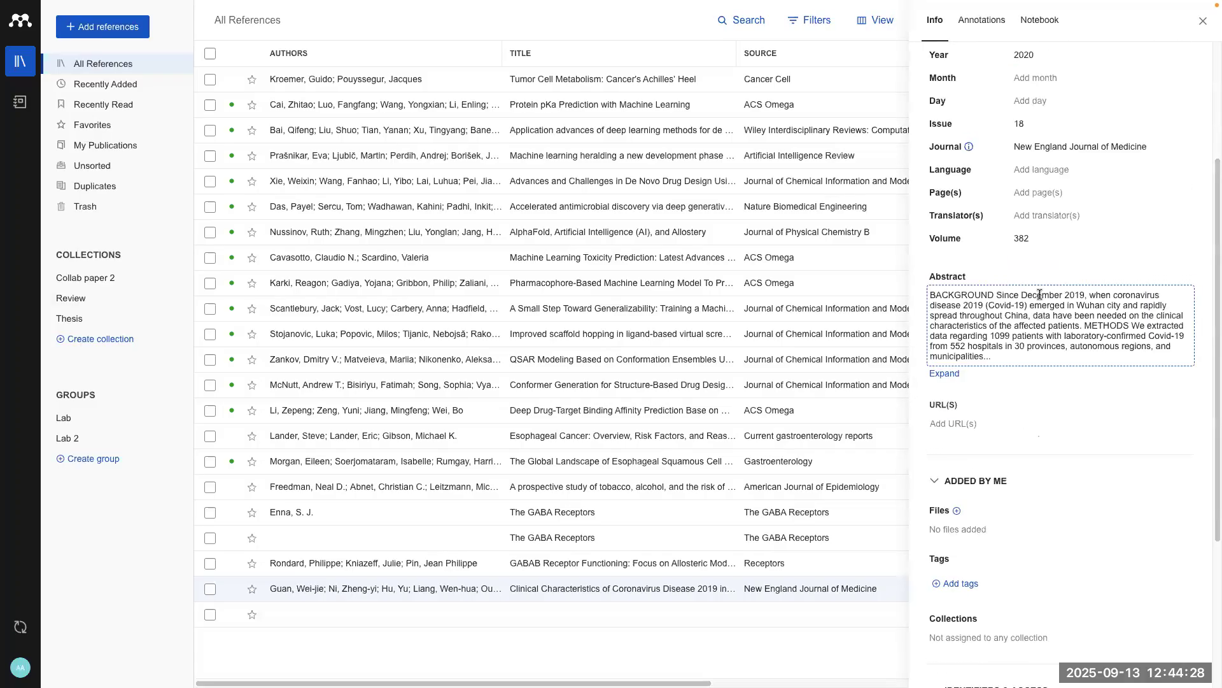
scroll(1046, 302, "up", 3)
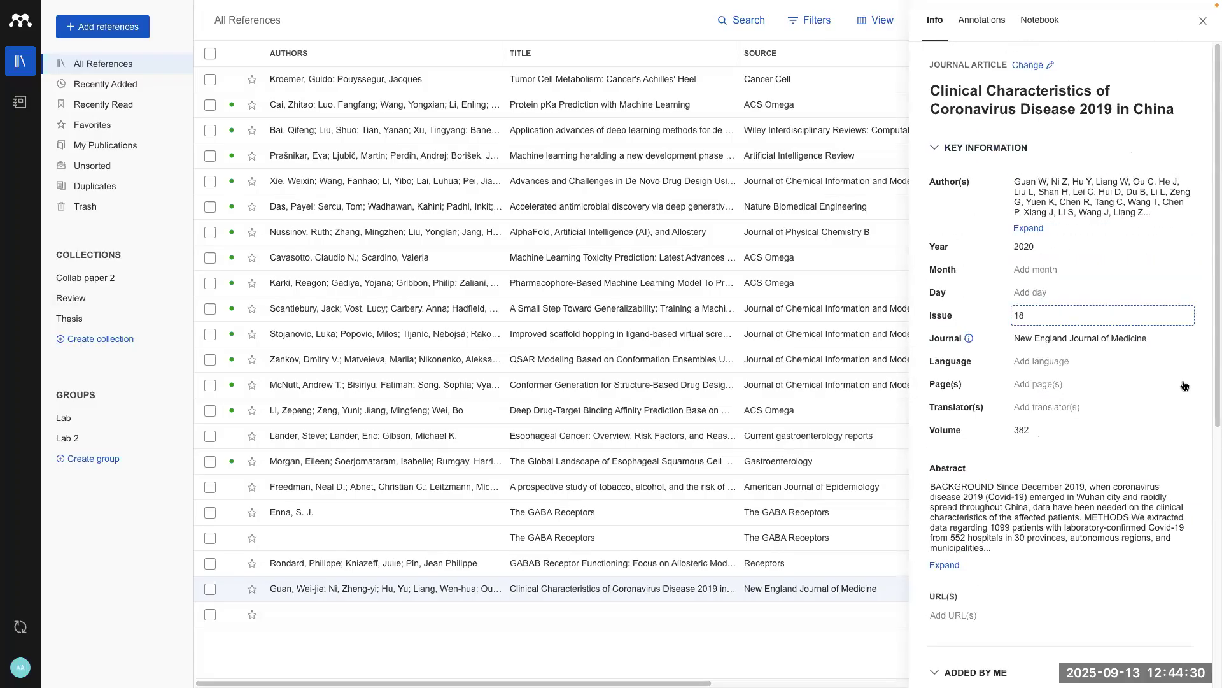
scroll(1130, 296, "down", 7)
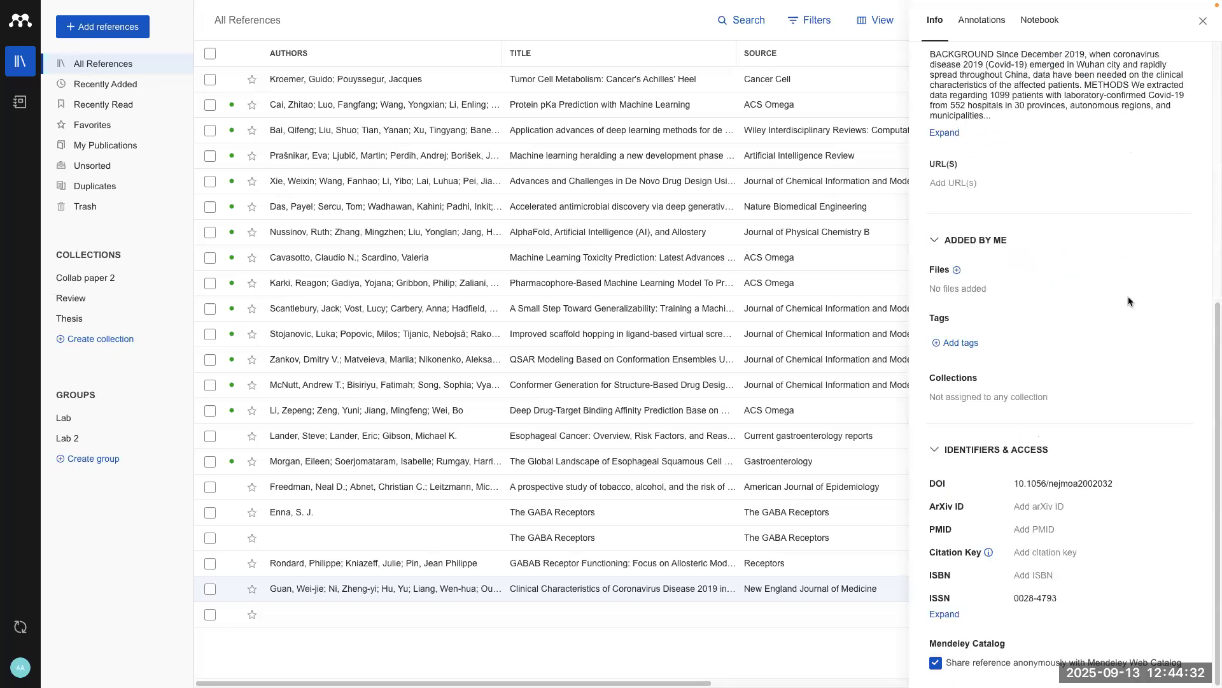
scroll(1131, 297, "up", 7)
scroll(1131, 297, "down", 7)
scroll(1131, 296, "up", 7)
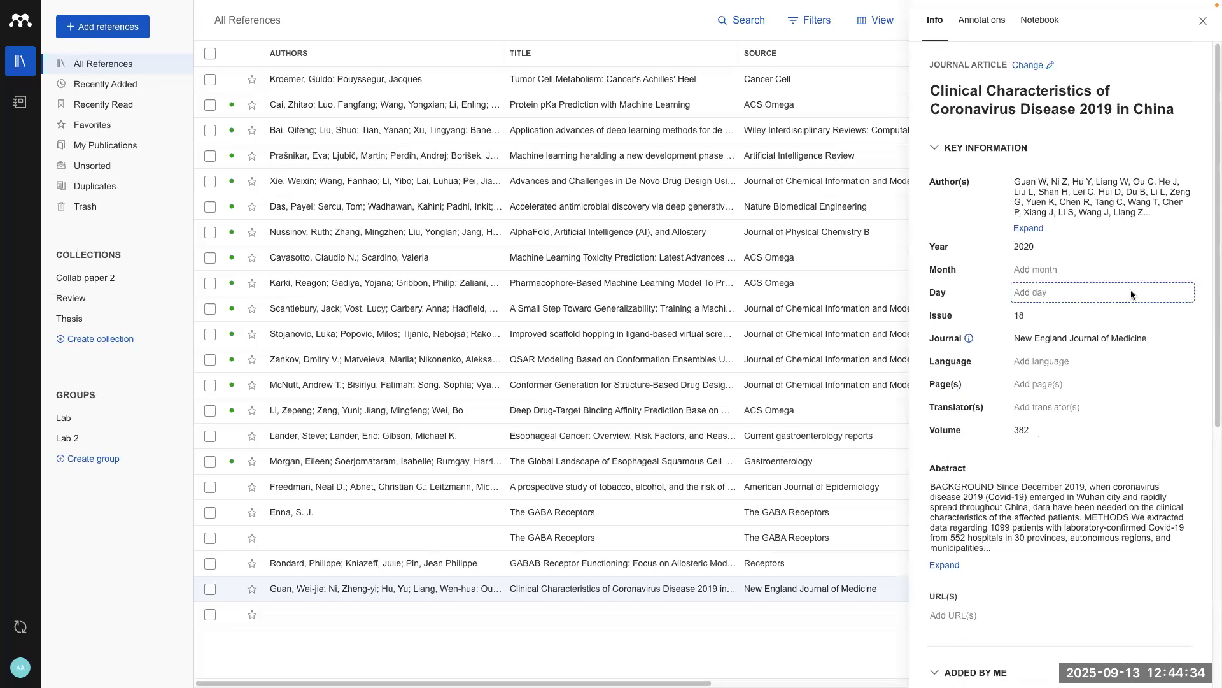
scroll(912, 356, "down", 6)
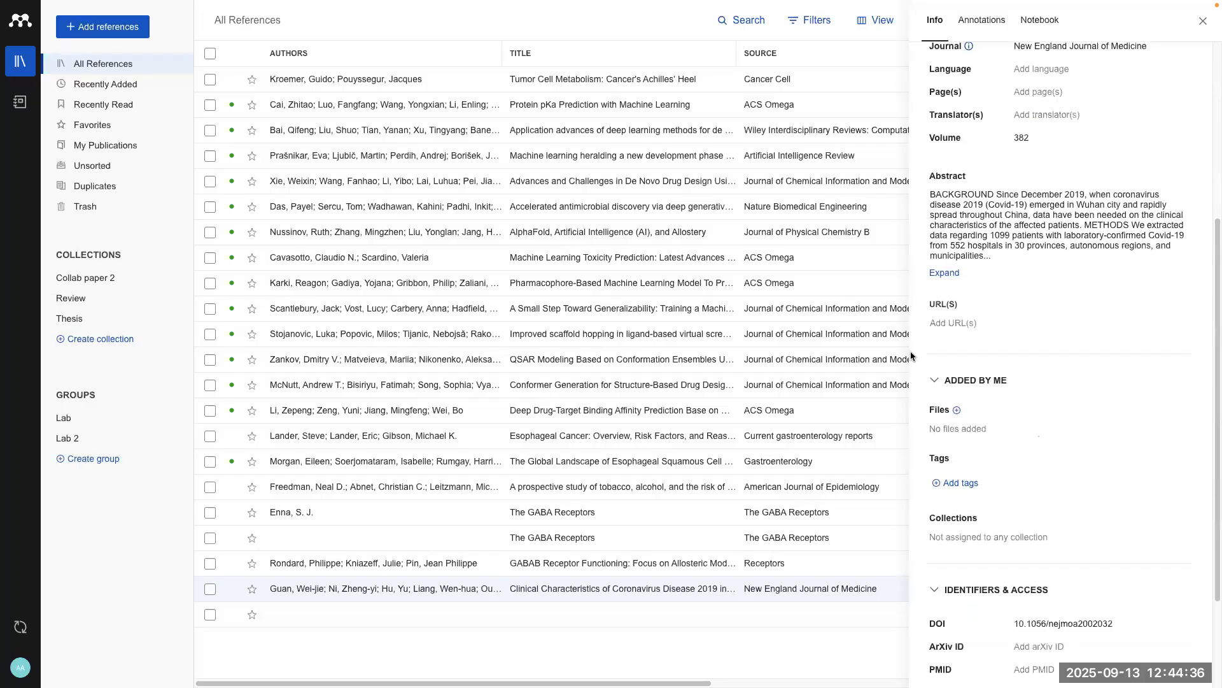
scroll(912, 356, "down", 1)
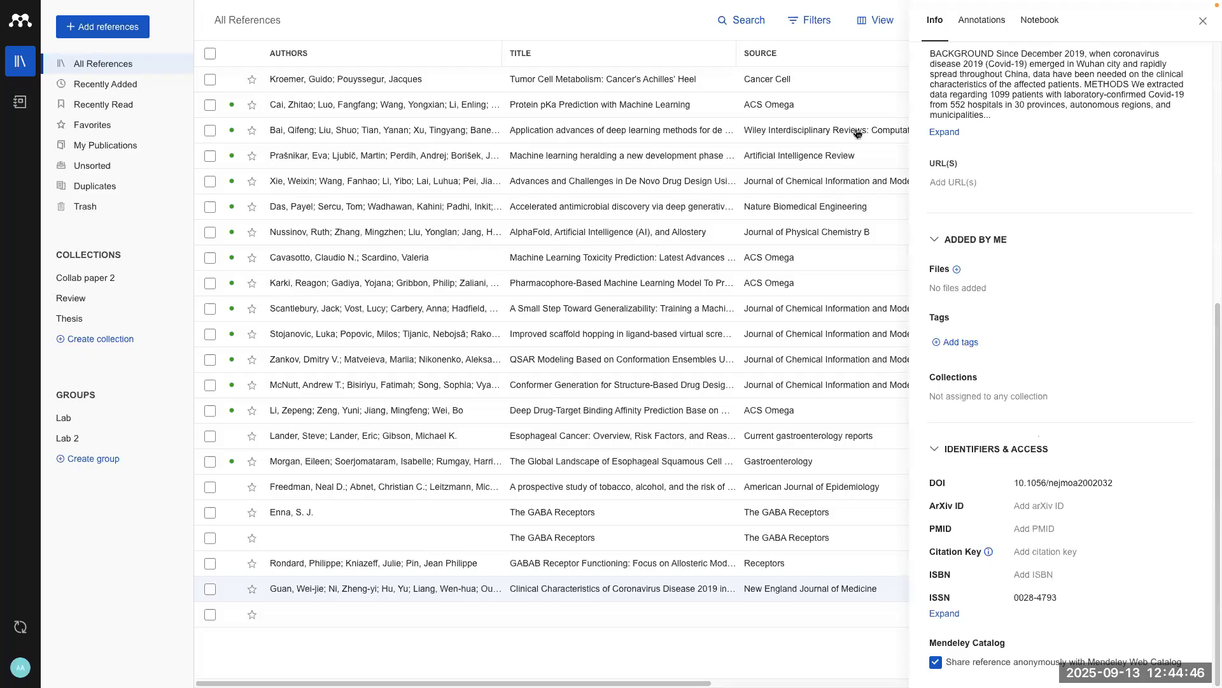
left_click(1203, 21)
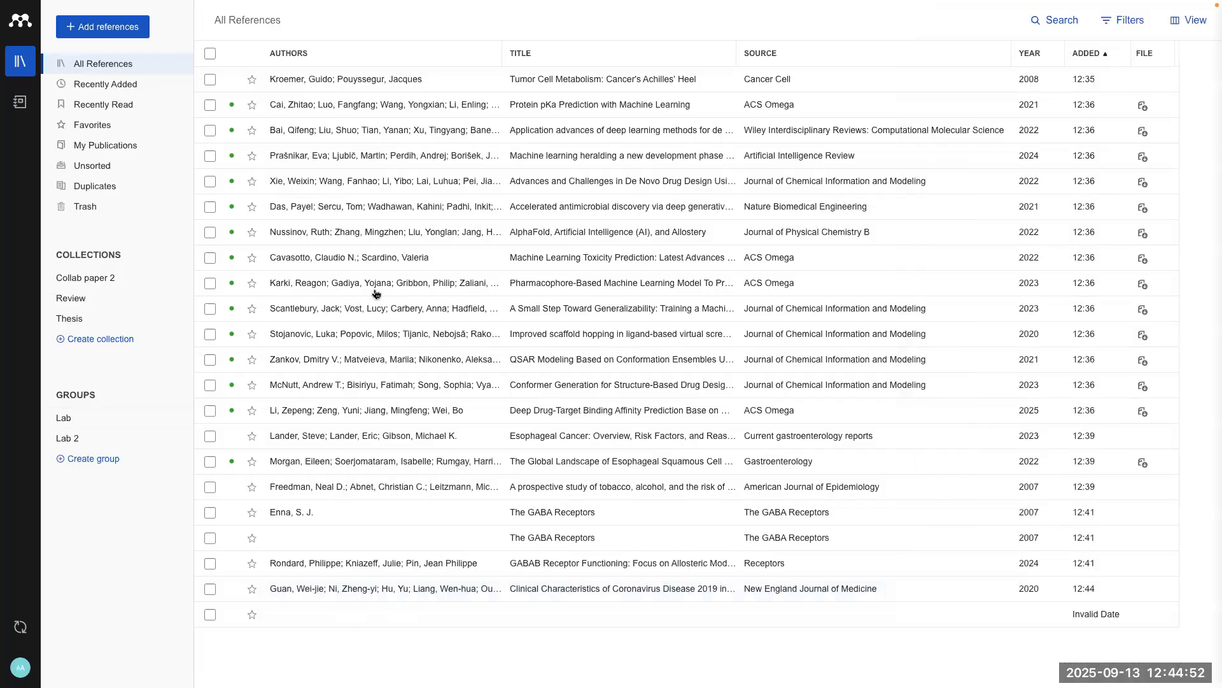
Step: Return to the Arc browser and add the second, third and fourth most cited COVID-19 articles to the library
key("ctrl+Up")
left_click(611, 49)
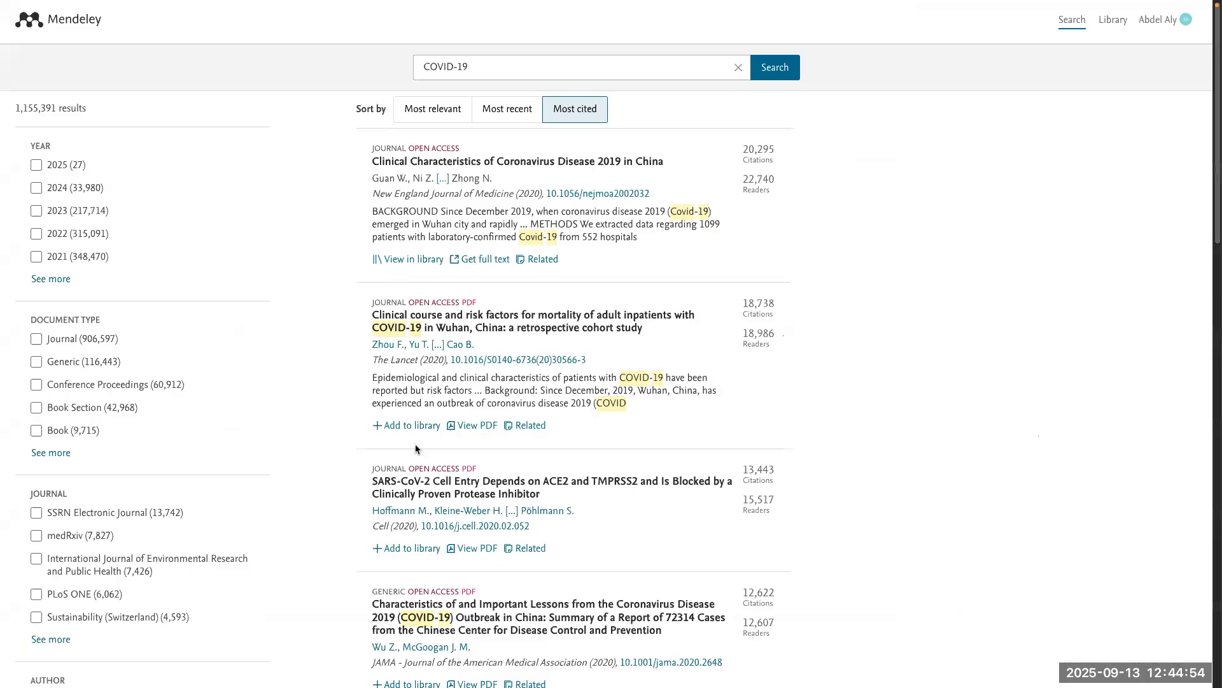
scroll(420, 502, "down", 1)
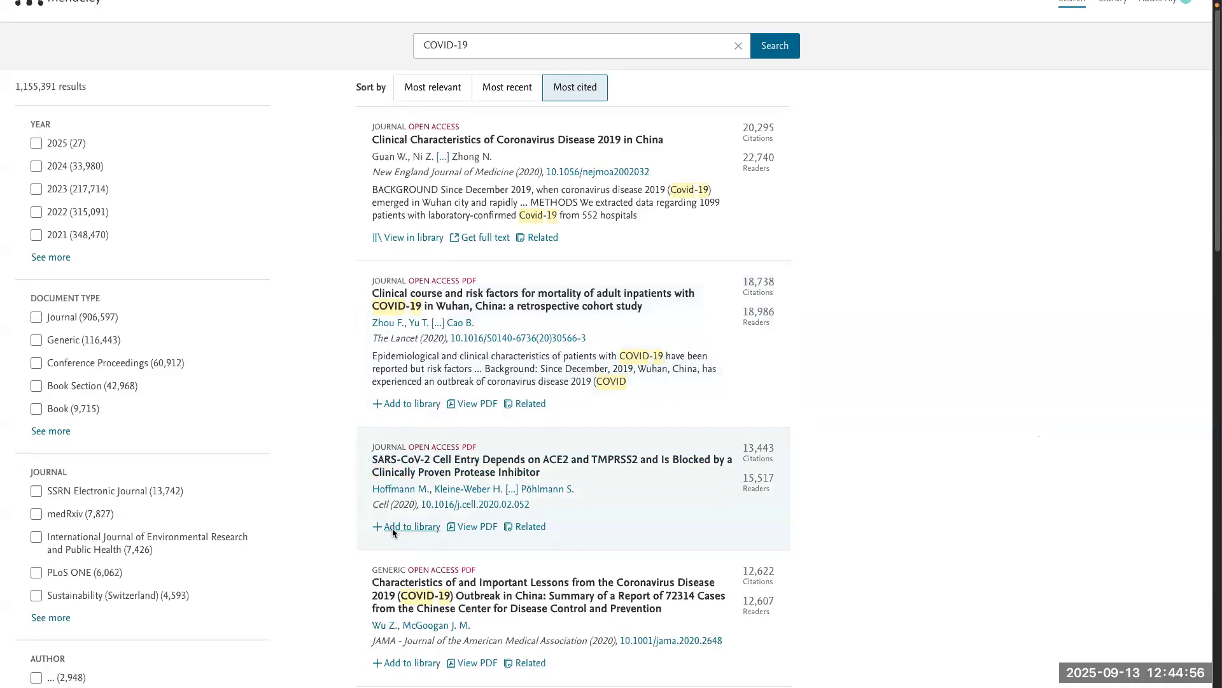
scroll(406, 510, "down", 5)
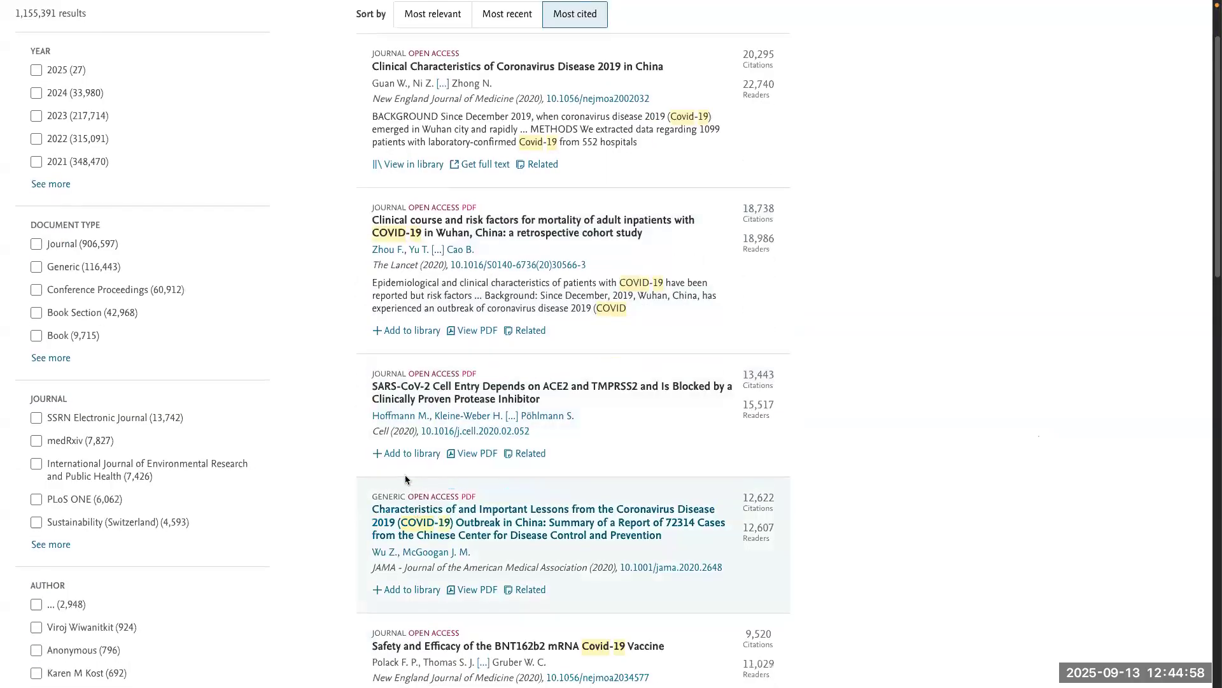
left_click(412, 566)
left_click(410, 432)
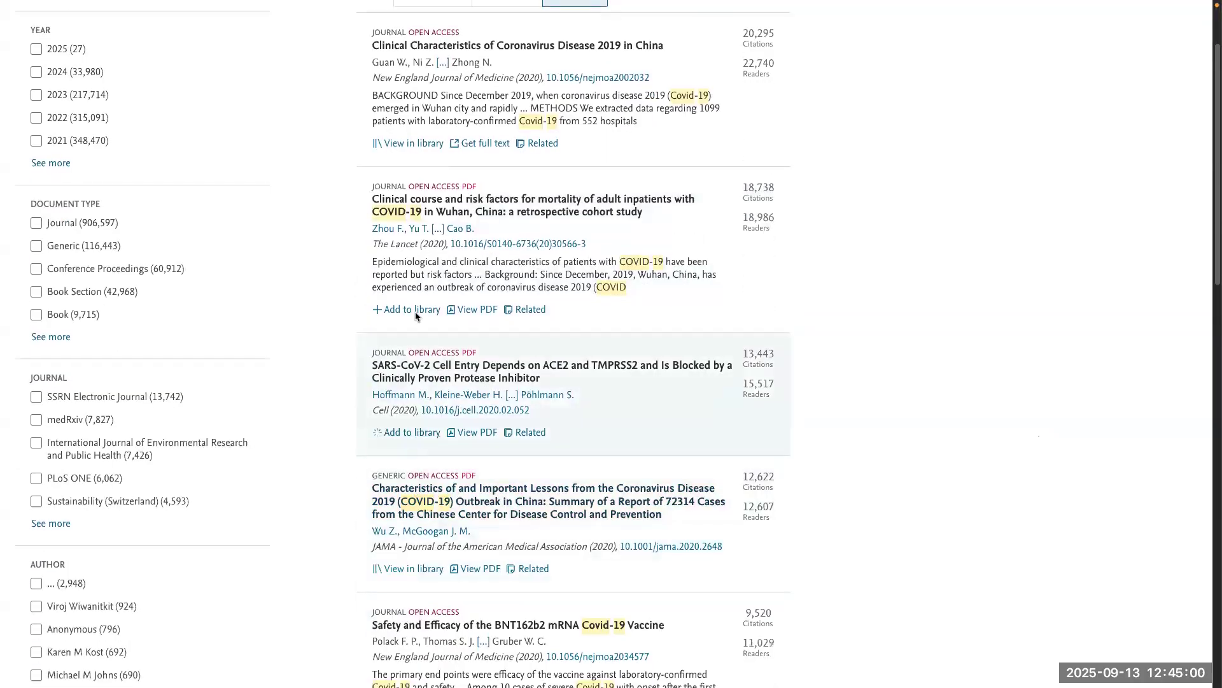
Step: Look further down the COVID-19 results and show the browser extensions available on the Mendeley search page
scroll(439, 337, "down", 5)
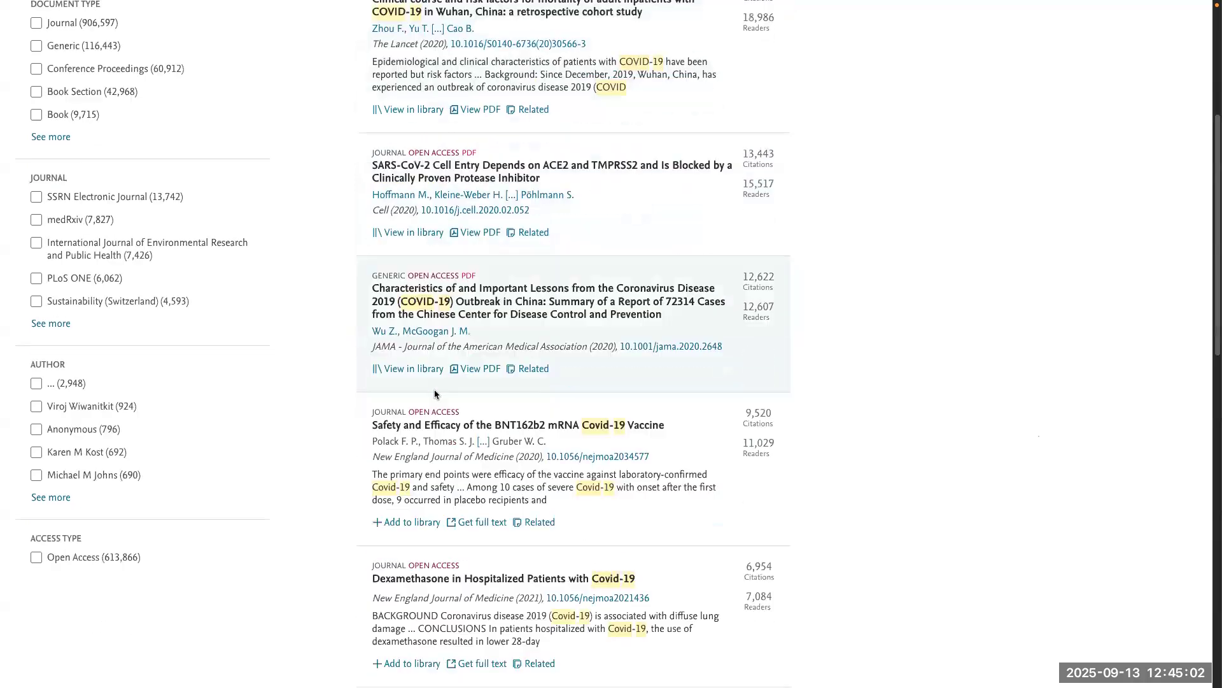
scroll(424, 378, "down", 2)
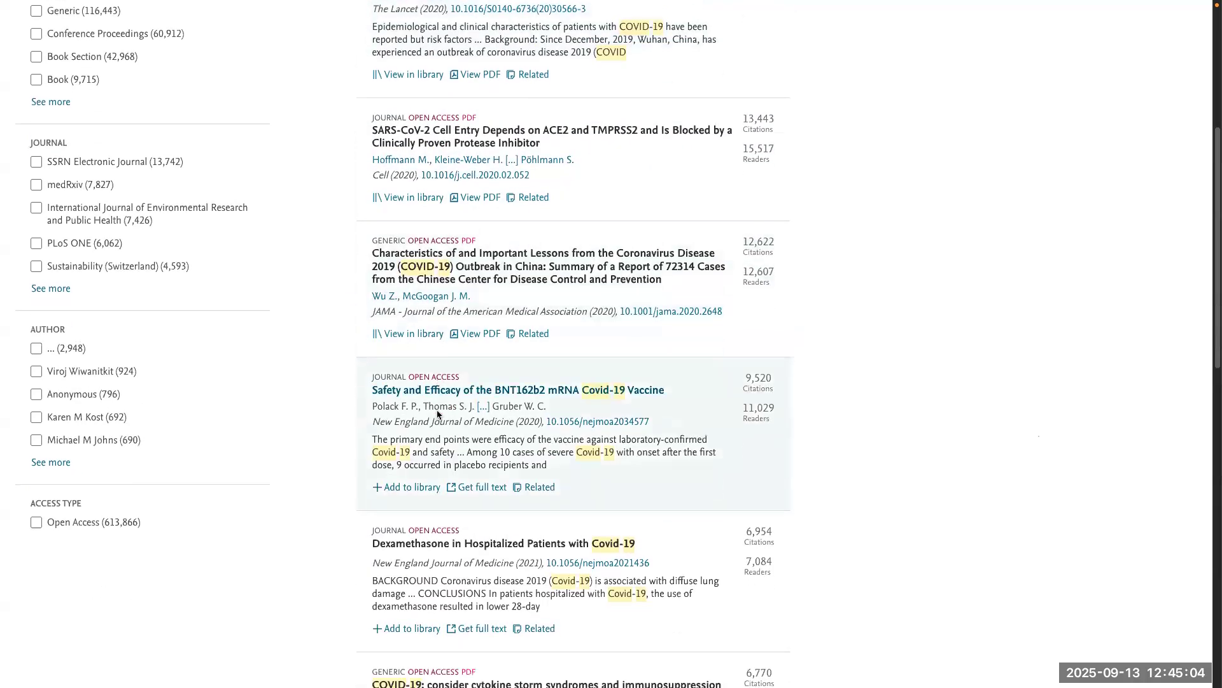
mouse_move(35, 179)
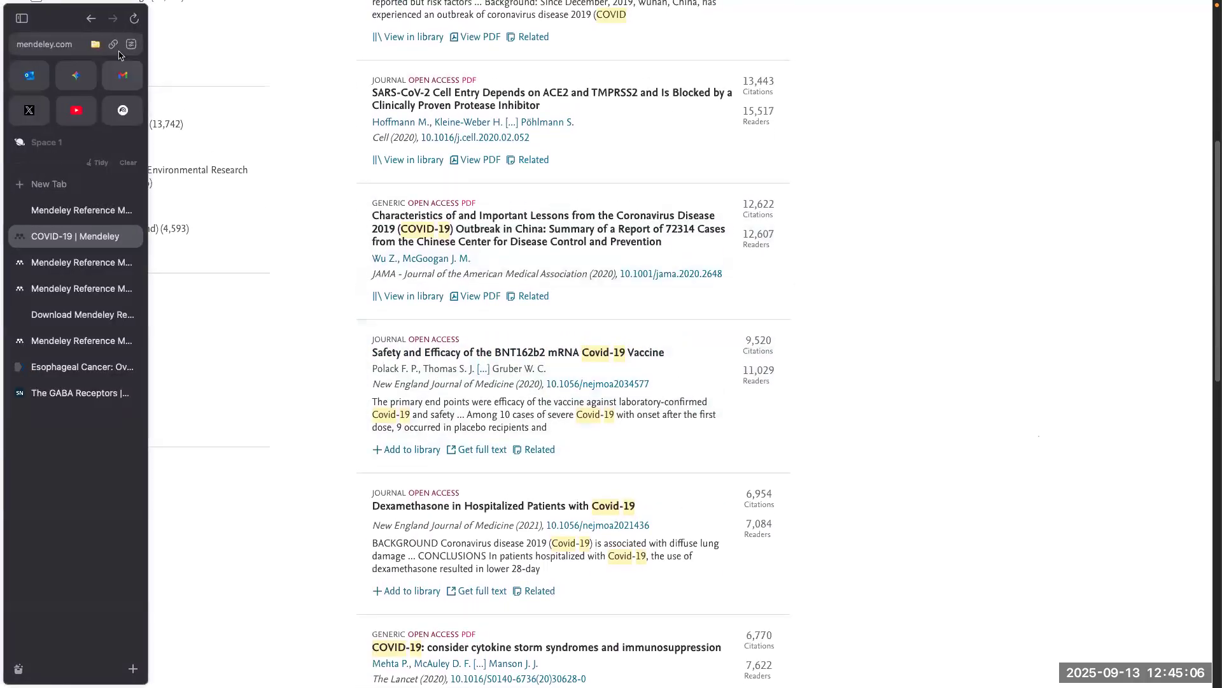
left_click(112, 44)
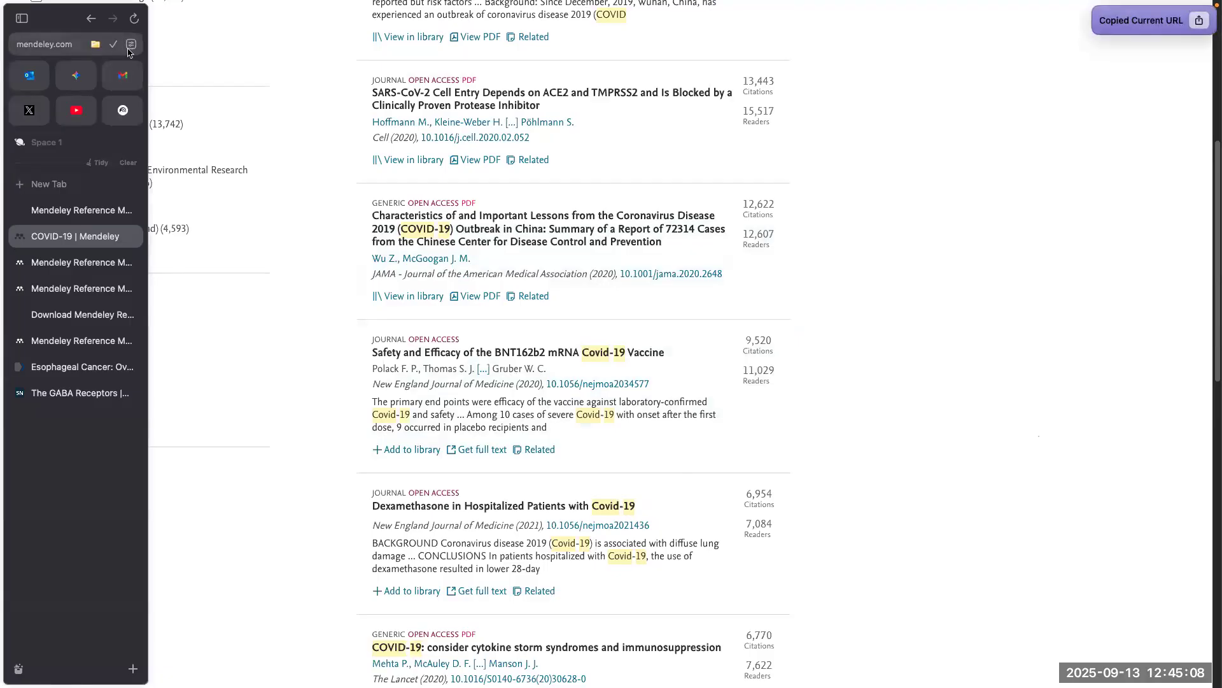
left_click(131, 44)
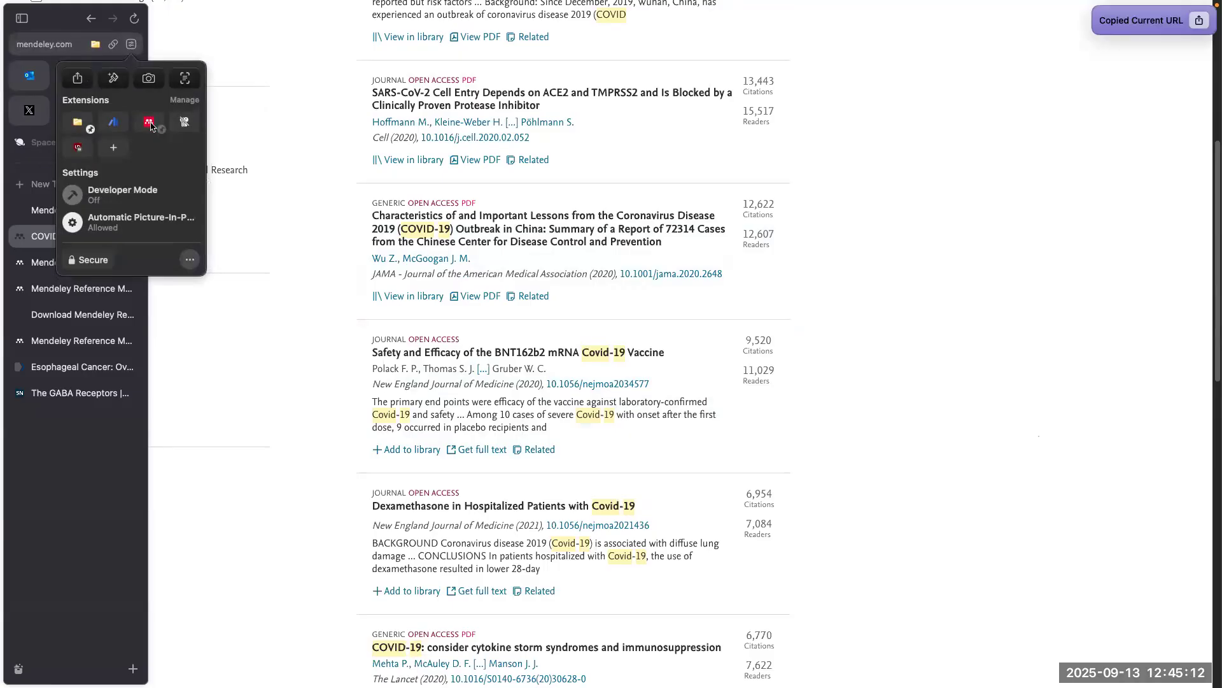
Step: View the details of the "Efficacy and Safety of the mRNA-1273 SARS-CoV-2 Vaccine" article among the search results
scroll(284, 414, "down", 4)
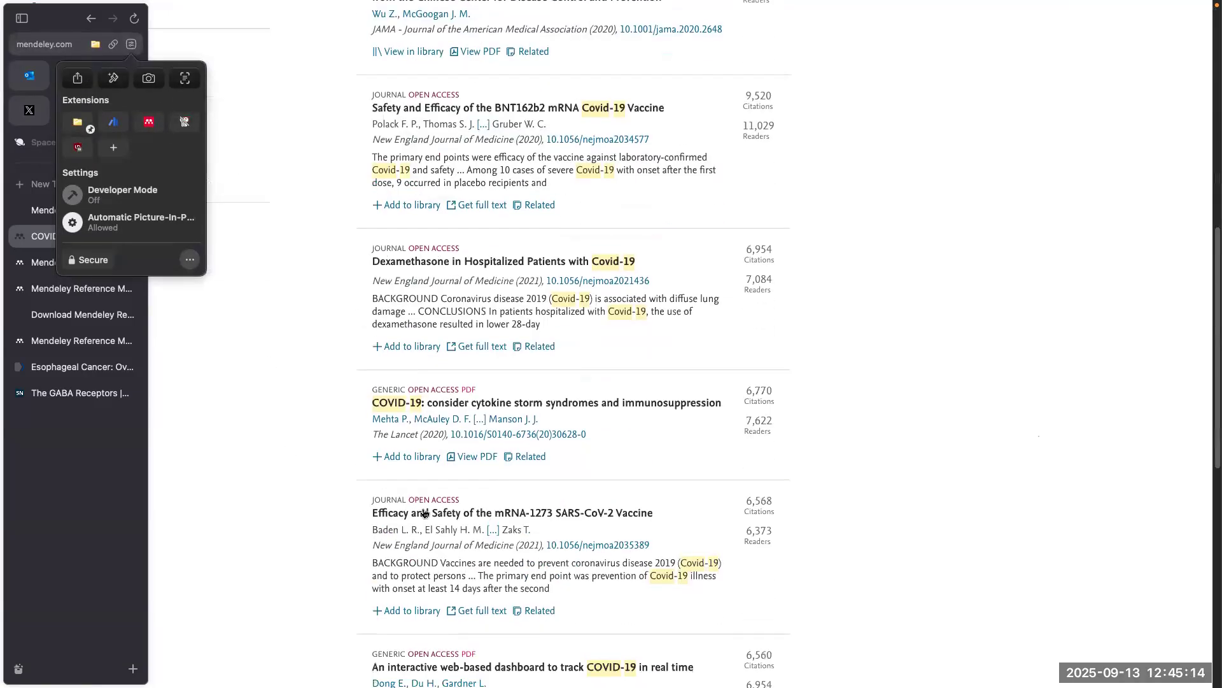
left_click(491, 516)
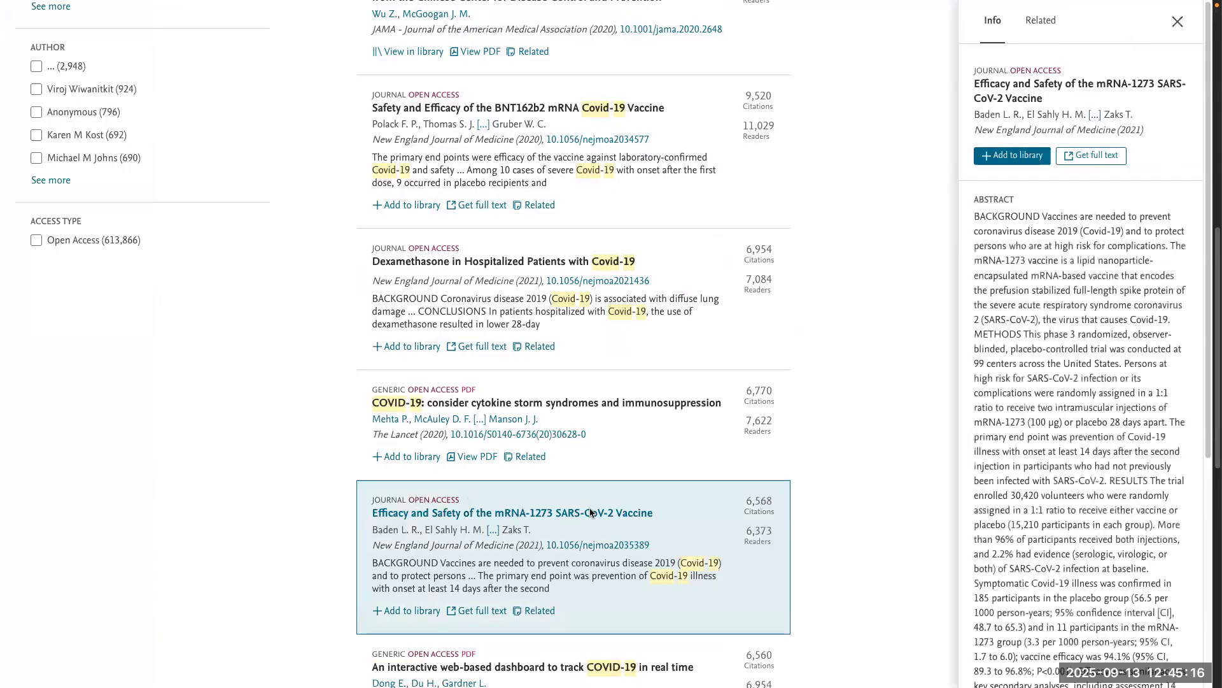
scroll(1115, 256, "down", 5)
scroll(1114, 268, "up", 5)
scroll(544, 528, "up", 10)
scroll(546, 503, "down", 4)
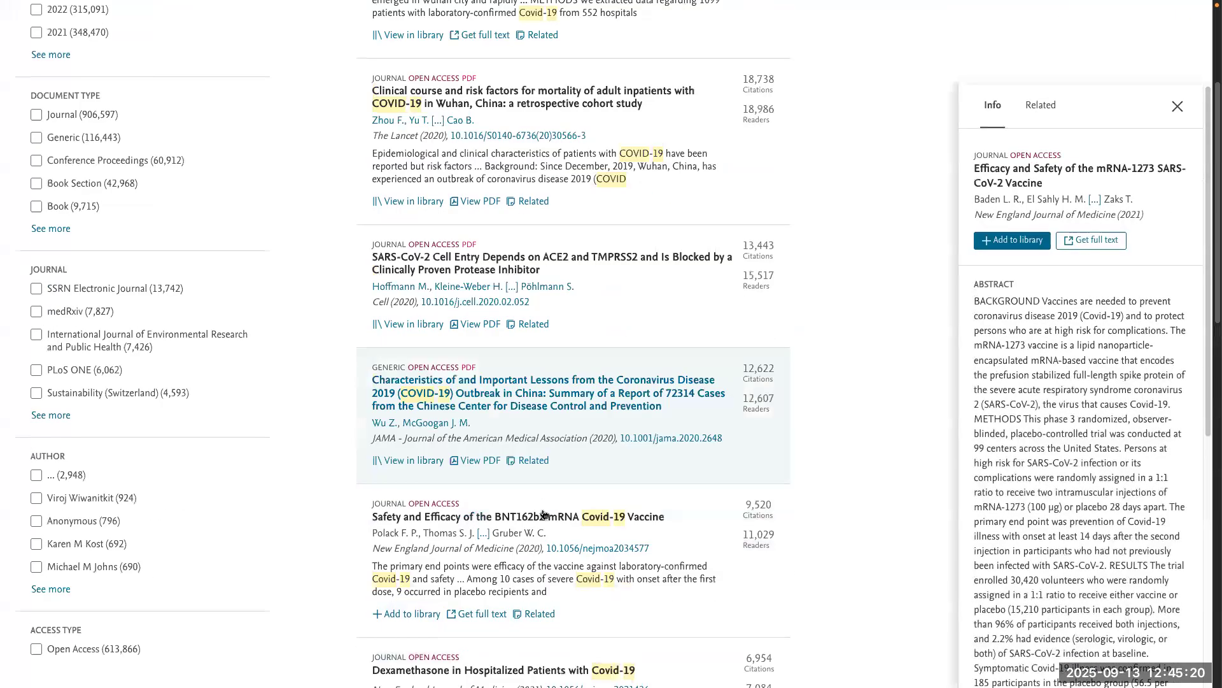
Step: Switch to Mendeley Reference Manager and look through the PDFs available for import in the Litertaure Review folder without adding any
scroll(544, 514, "down", 13)
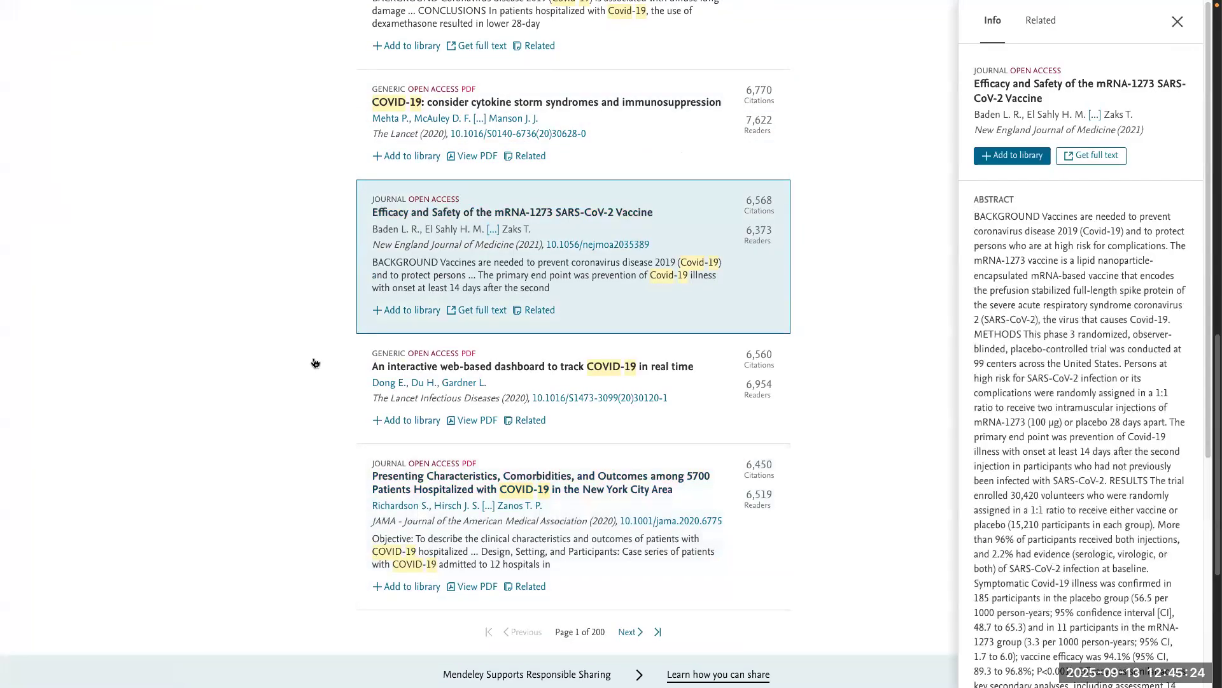
key("ctrl+Up")
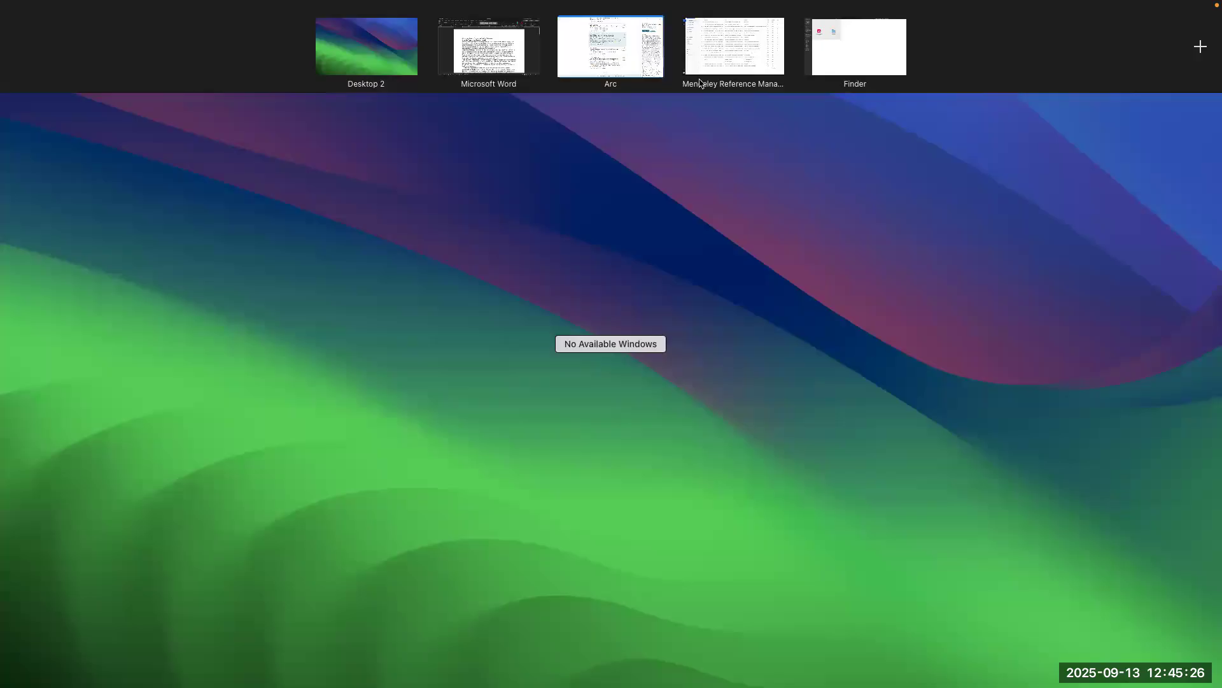
left_click(764, 52)
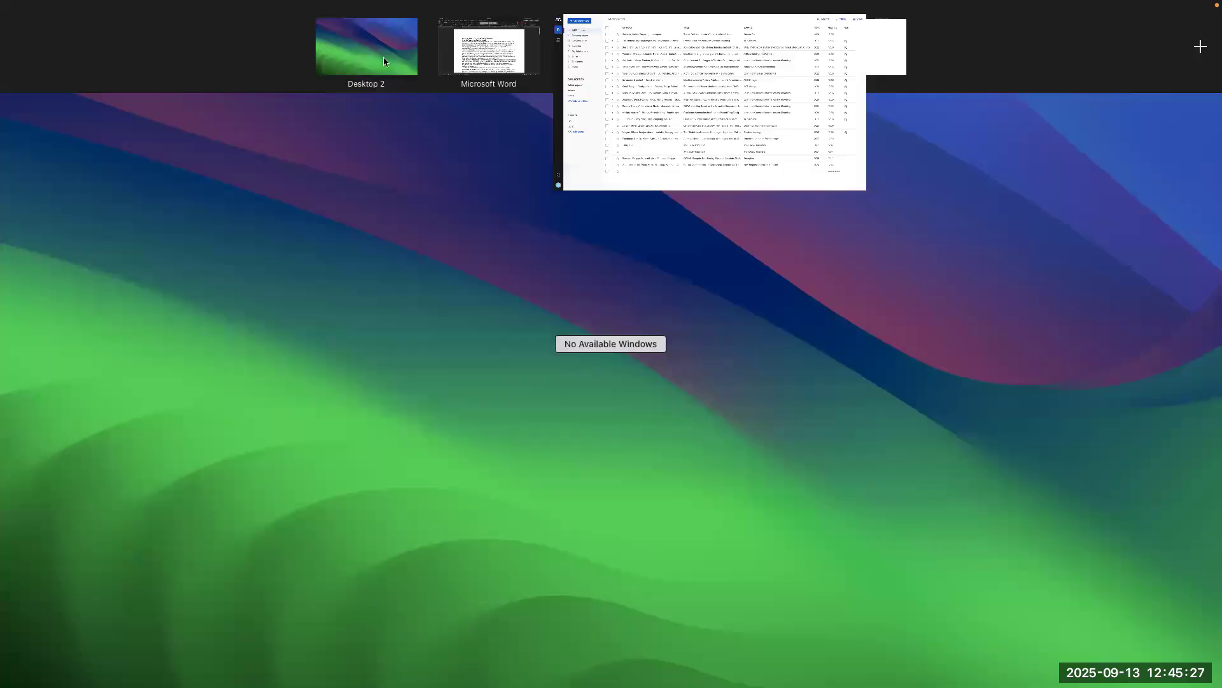
left_click(112, 26)
left_click(134, 76)
scroll(553, 379, "down", 10)
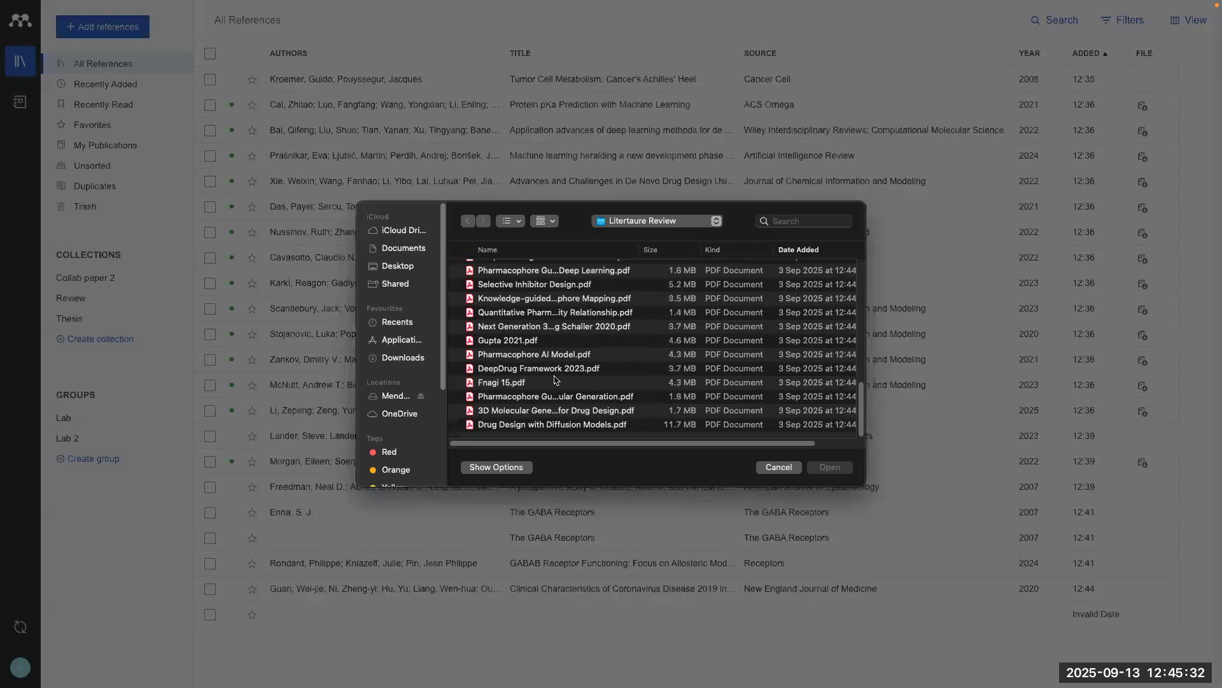
scroll(550, 383, "down", 10)
scroll(535, 371, "up", 3)
scroll(539, 376, "down", 4)
left_click(777, 467)
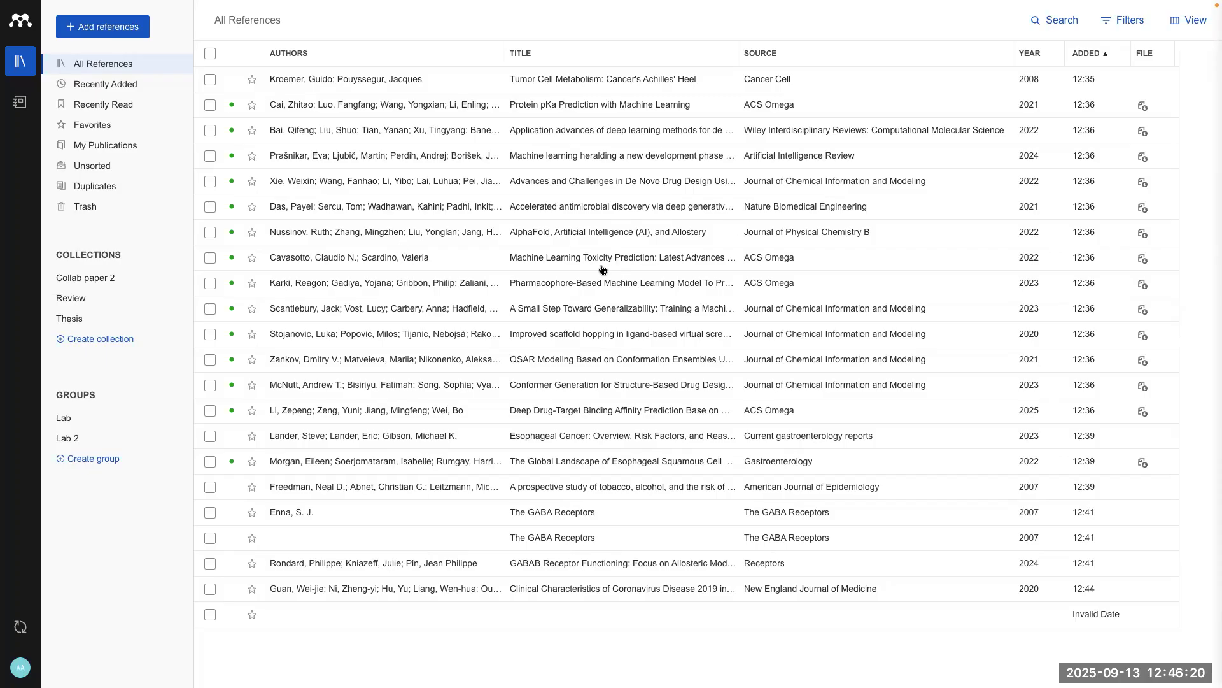
Step: Switch to Arc and revisit the open Mendeley pages and "The GABA Receptors" page
key("ctrl+Up")
left_click(619, 59)
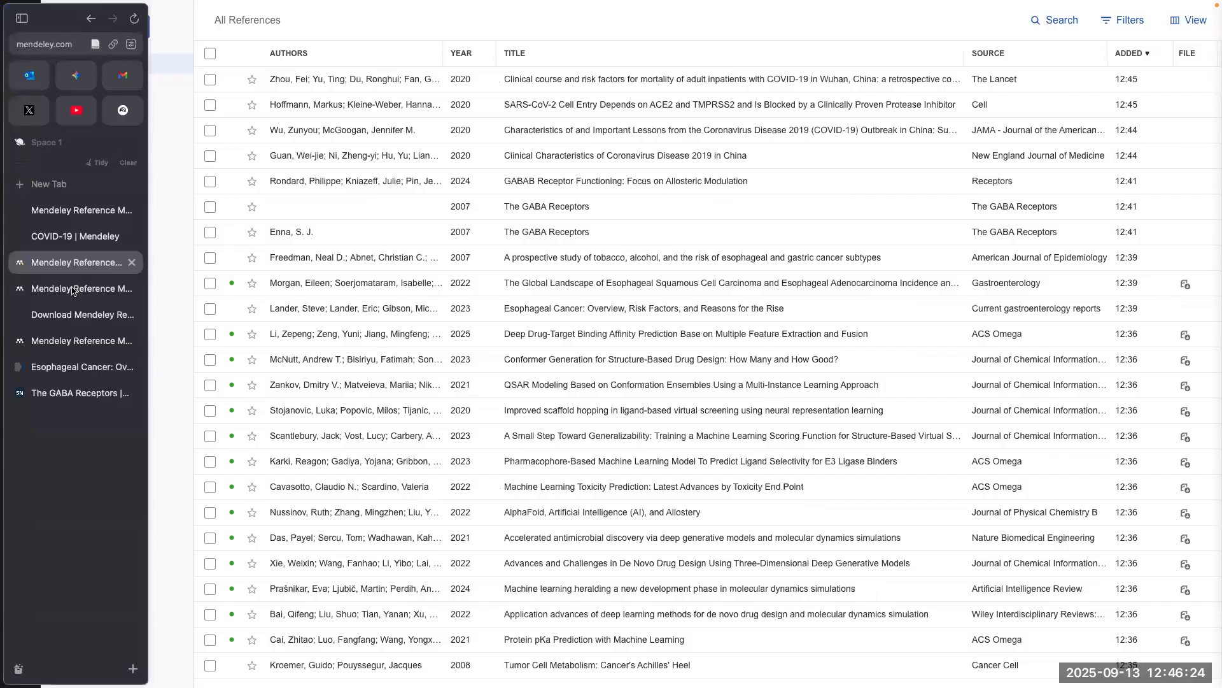
left_click(72, 320)
left_click(77, 342)
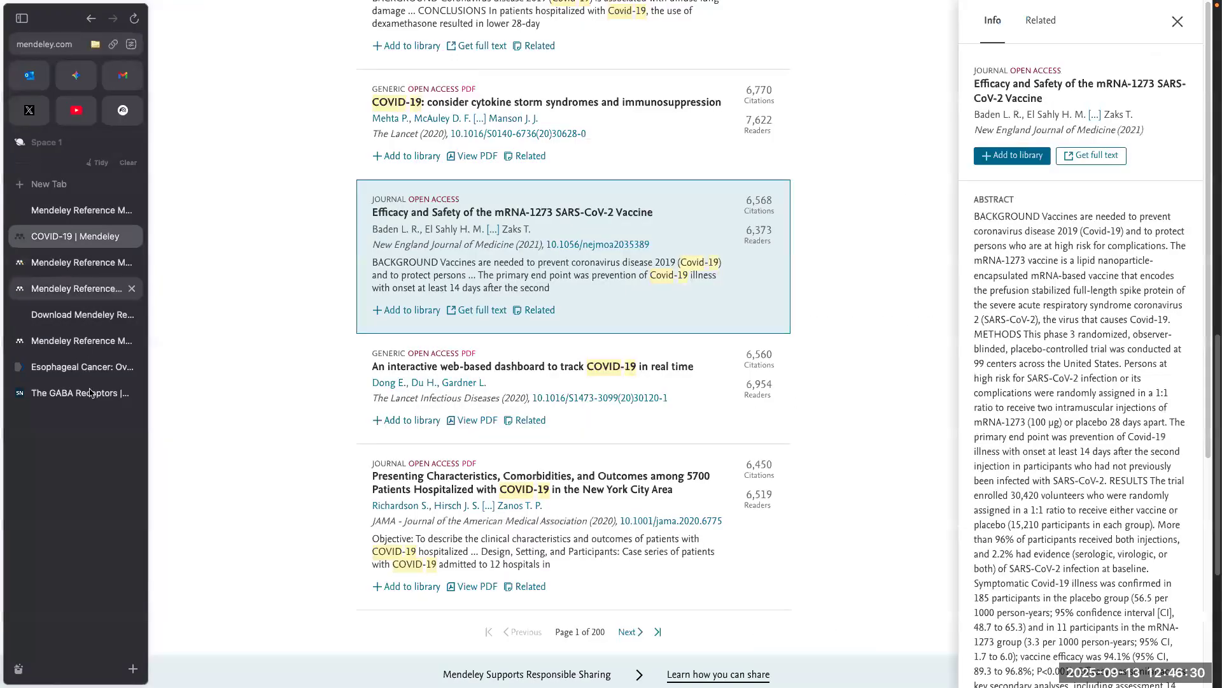
left_click(90, 392)
Step: Switch to Mendeley Reference Manager and open the PDF of "Advances and Challenges in De Novo Drug Design Using Three-Dimensional Deep Generative Models"
key("ctrl+Up")
left_click(758, 44)
double_click(382, 184)
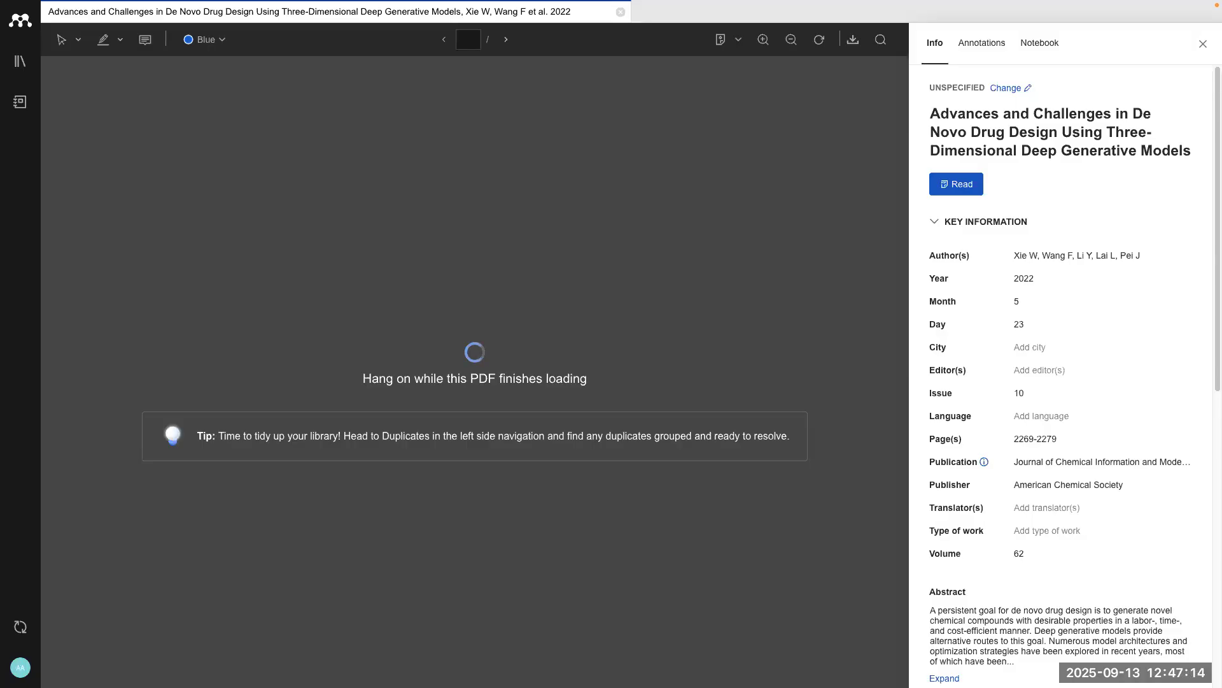
scroll(429, 422, "down", 1)
scroll(417, 433, "down", 5)
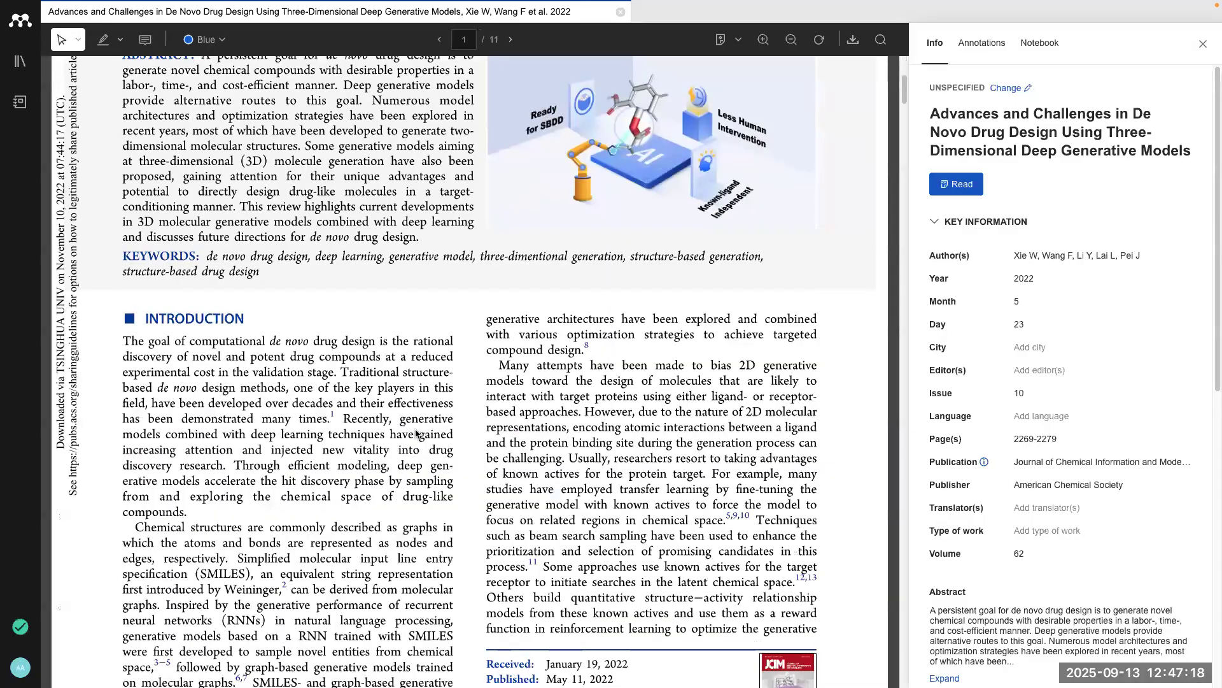
scroll(531, 120, "up", 6)
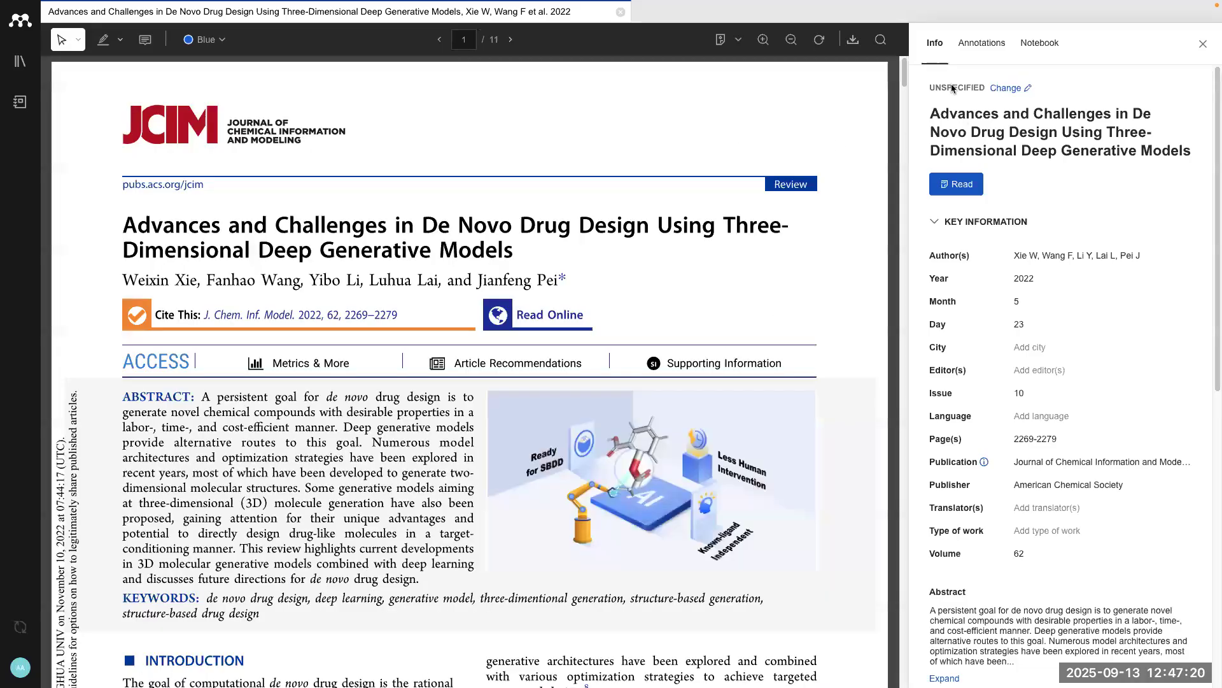
Step: Show the PDF's annotations and highlight the page 2 text from "These methods are known as ligand-based approaches" to "protein-related" in blue
left_click(981, 45)
scroll(266, 355, "down", 7)
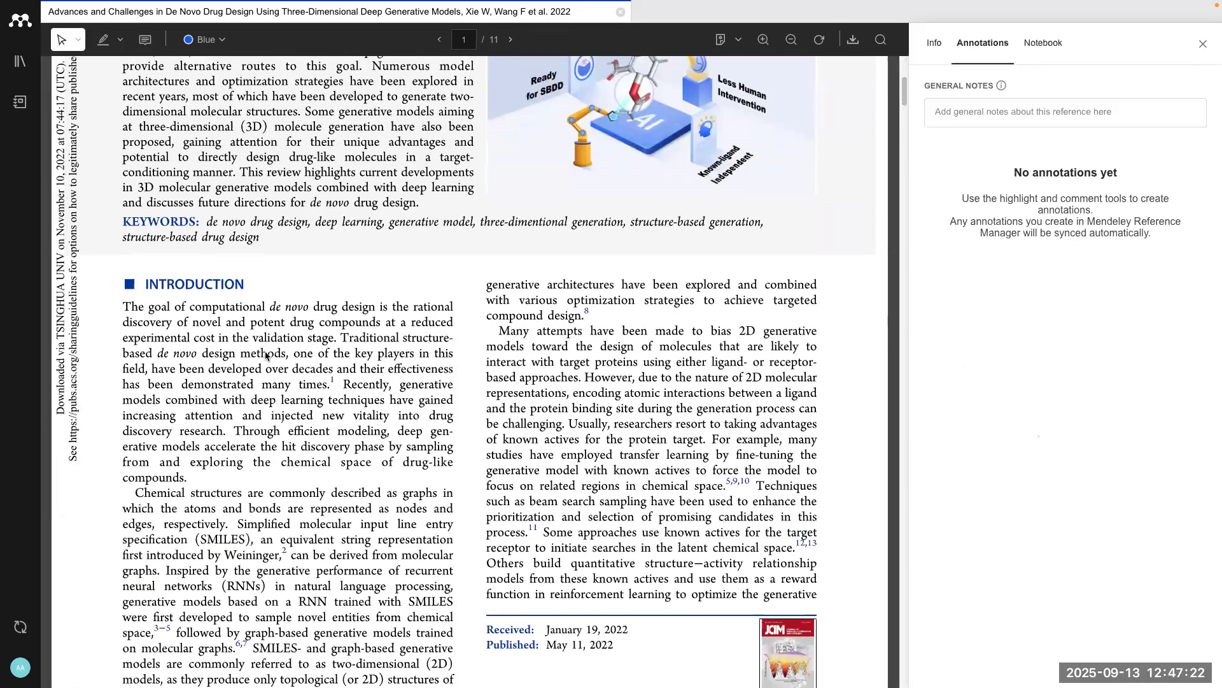
scroll(275, 367, "down", 5)
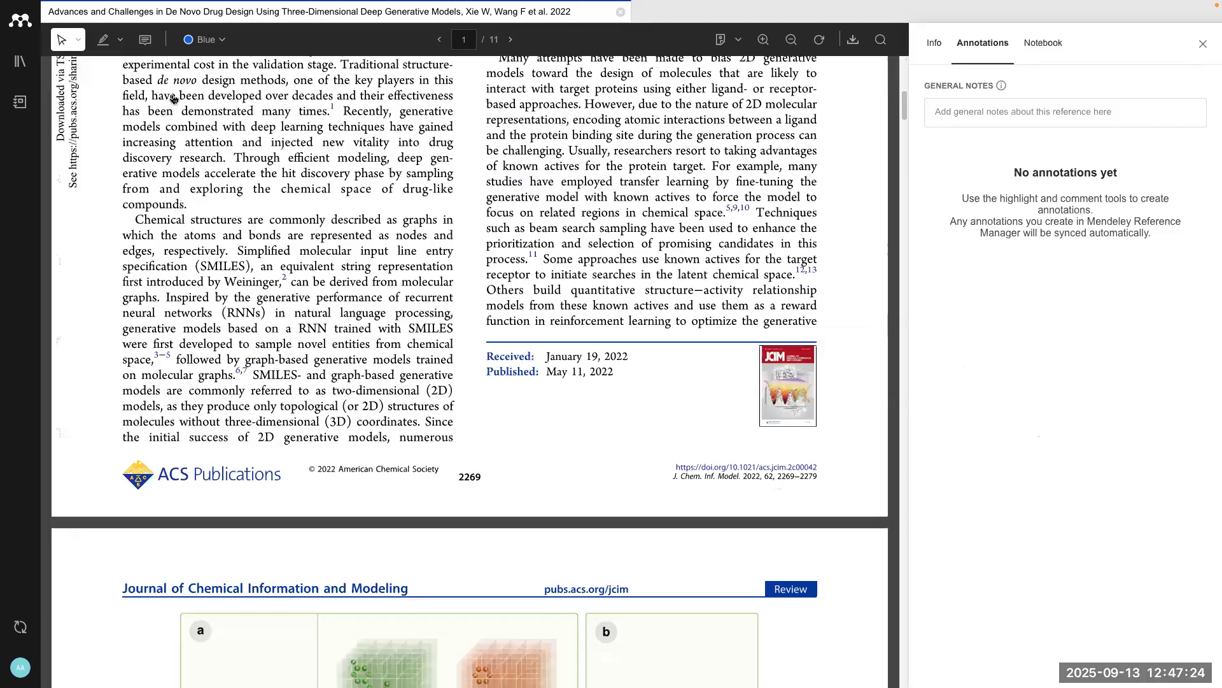
scroll(173, 98, "down", 11)
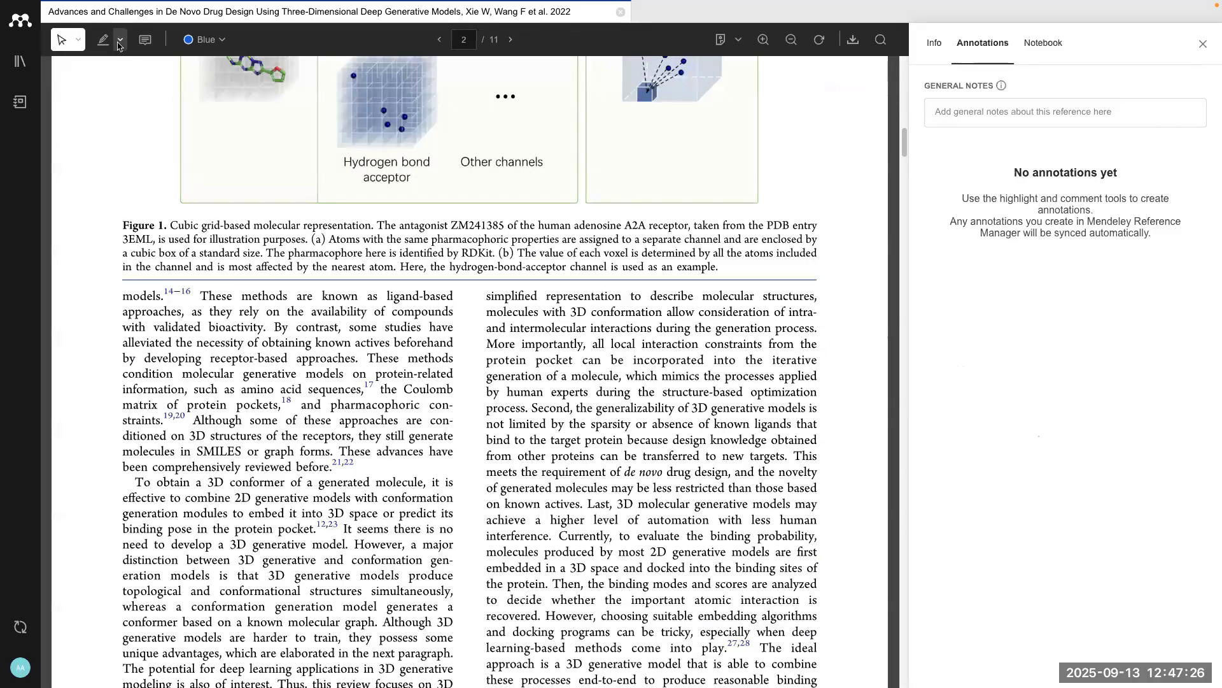
left_click(120, 43)
left_click(125, 80)
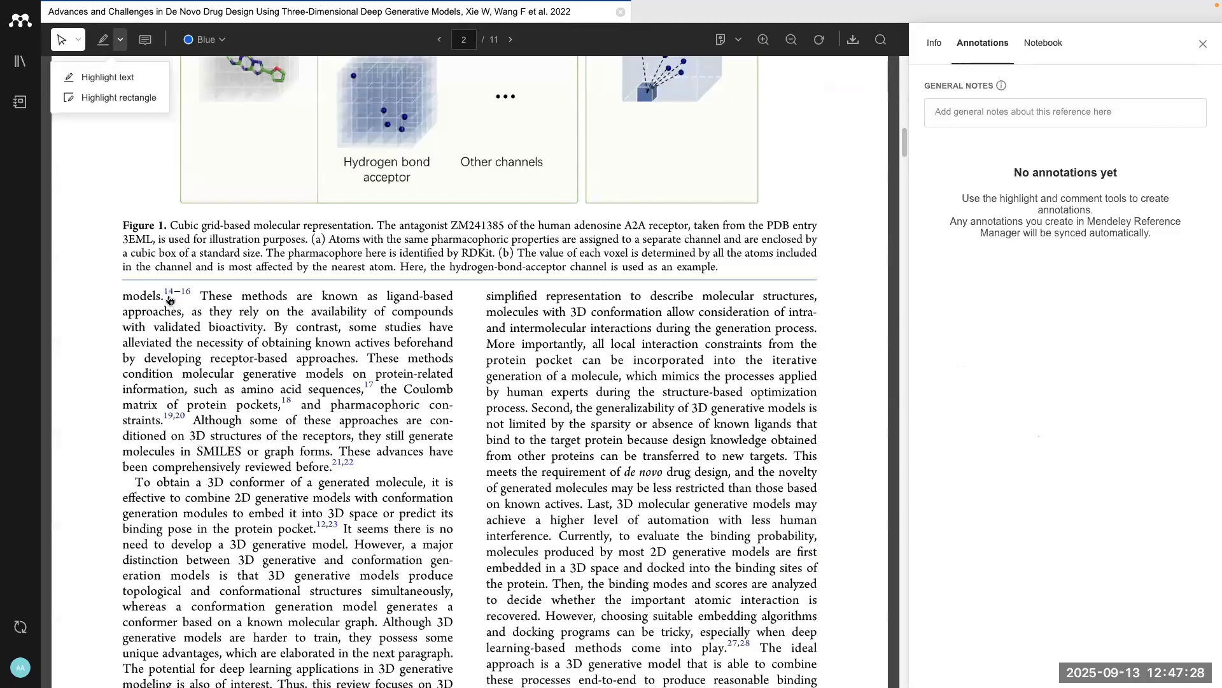
left_click_drag(202, 295, 449, 376)
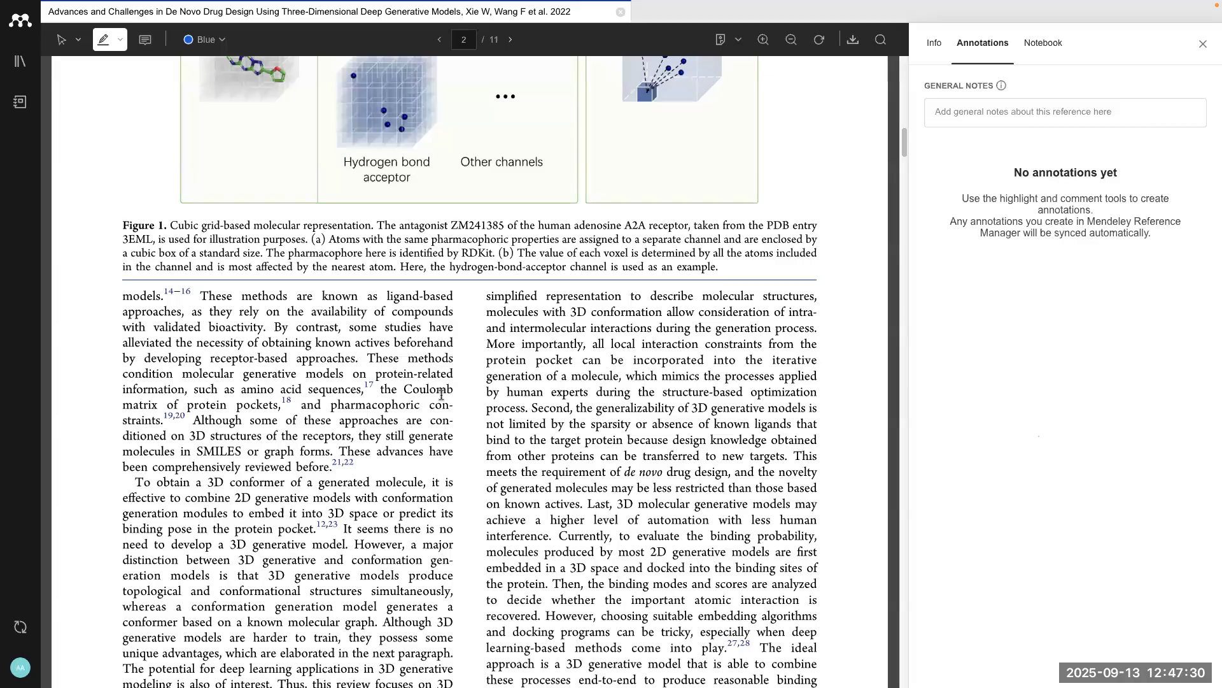
Step: Change the highlight colour to red and highlight the page 2 text from "human experts during the structure-based optimization" to "target protein because"
left_click(213, 40)
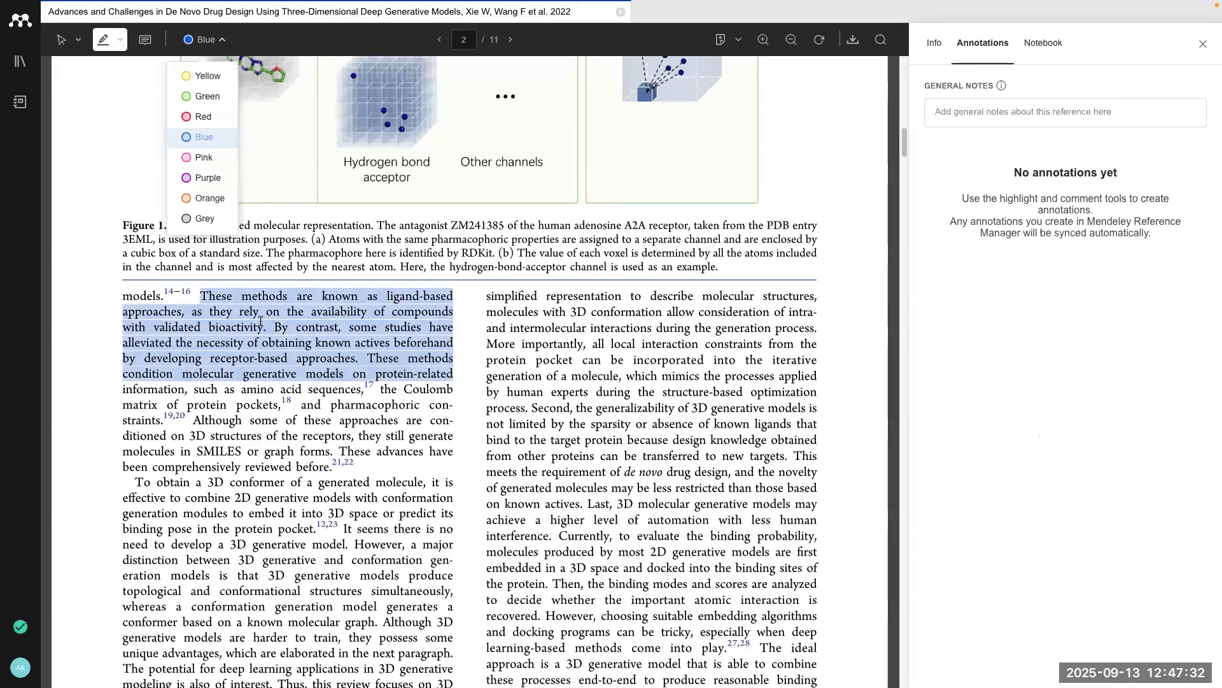
left_click(336, 378)
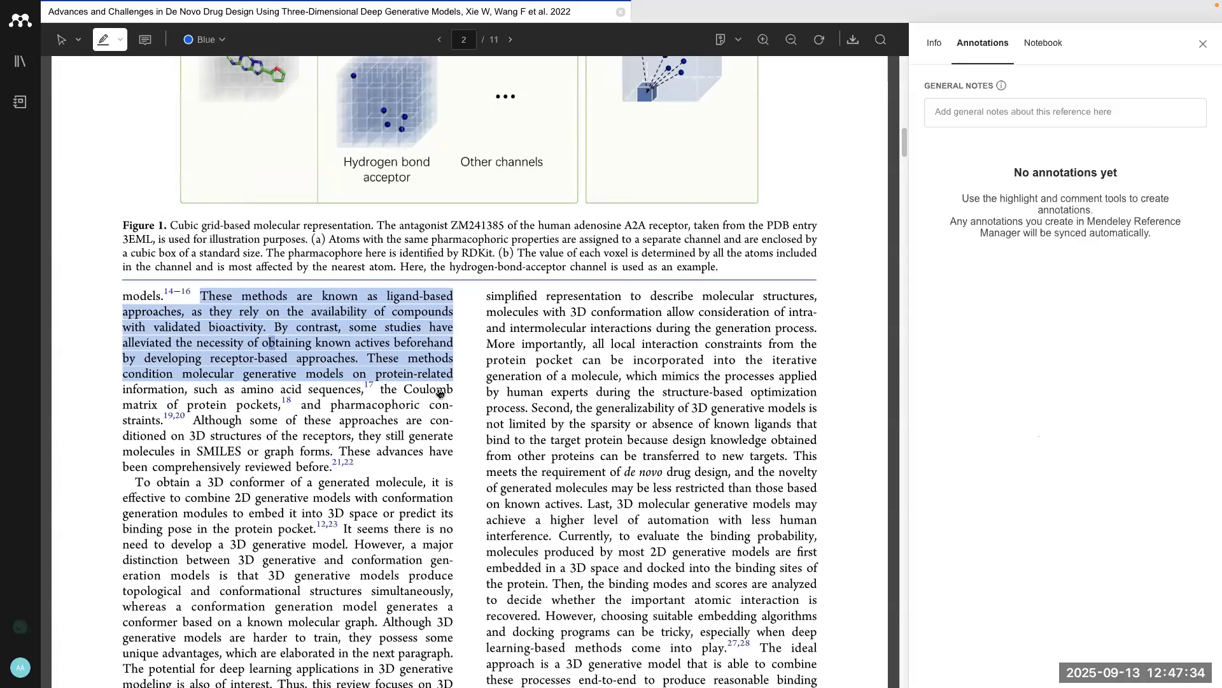
left_click(210, 42)
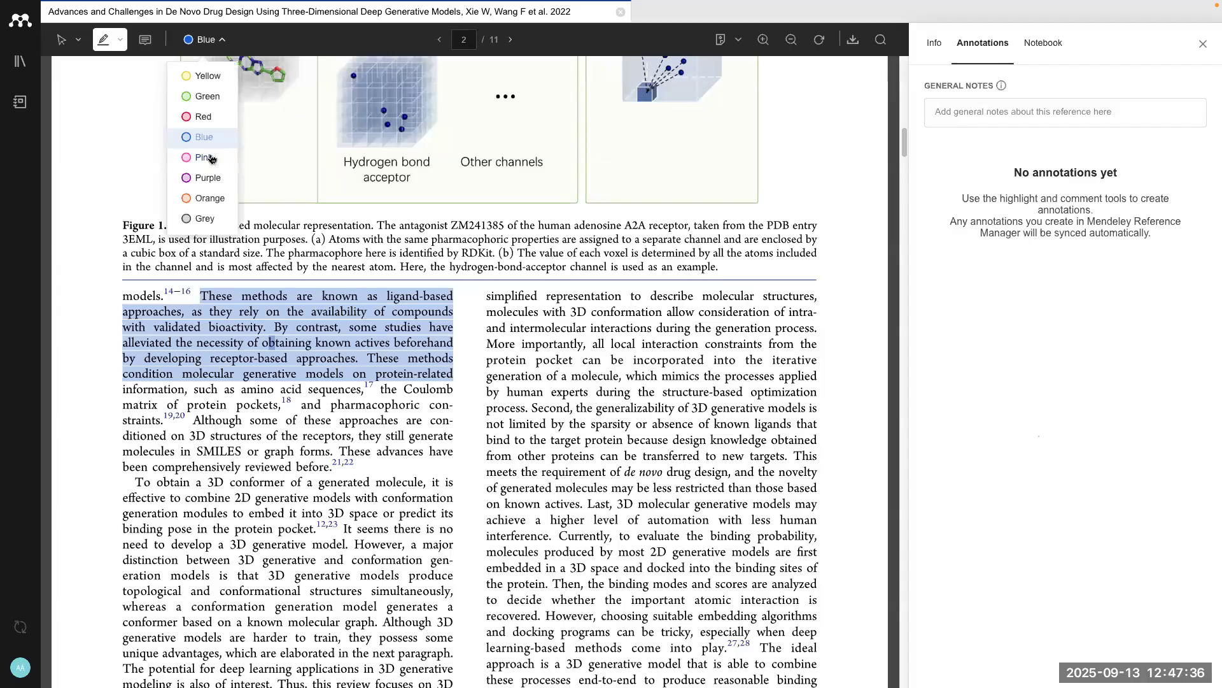
left_click_drag(507, 392, 662, 439)
Step: Place a red comment between the two text columns on page 2 reading "This is a new annotation"
scroll(512, 432, "down", 1)
scroll(295, 255, "down", 3)
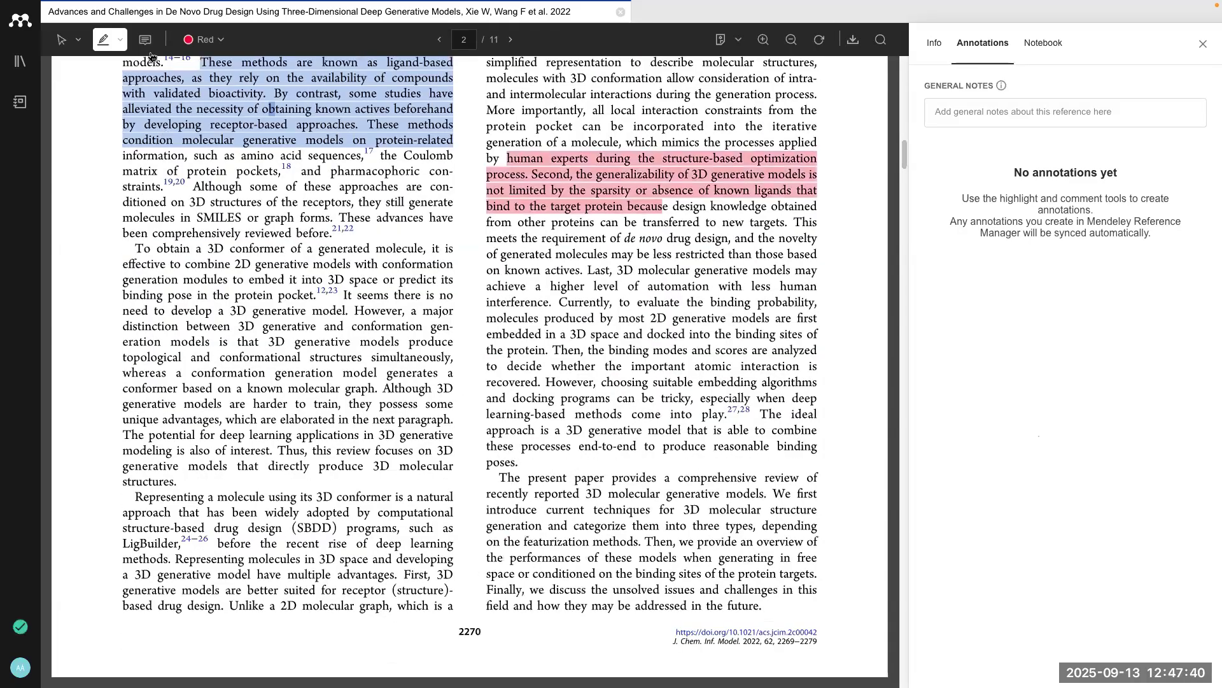
key("n")
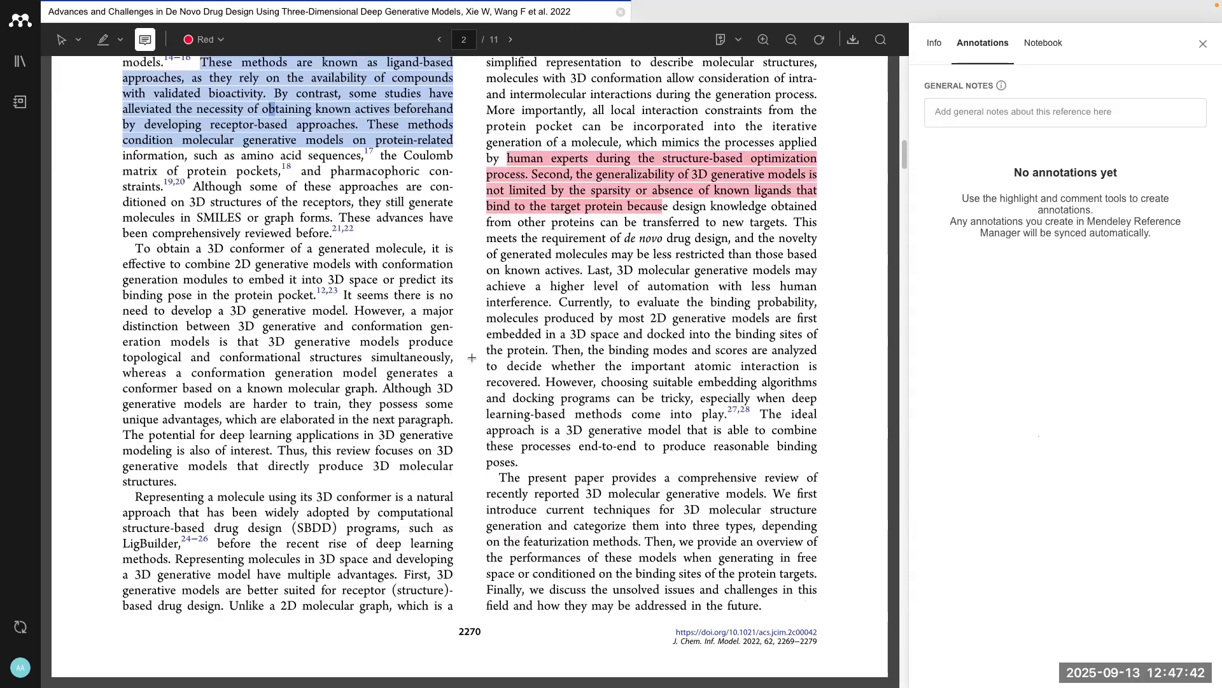
left_click(474, 364)
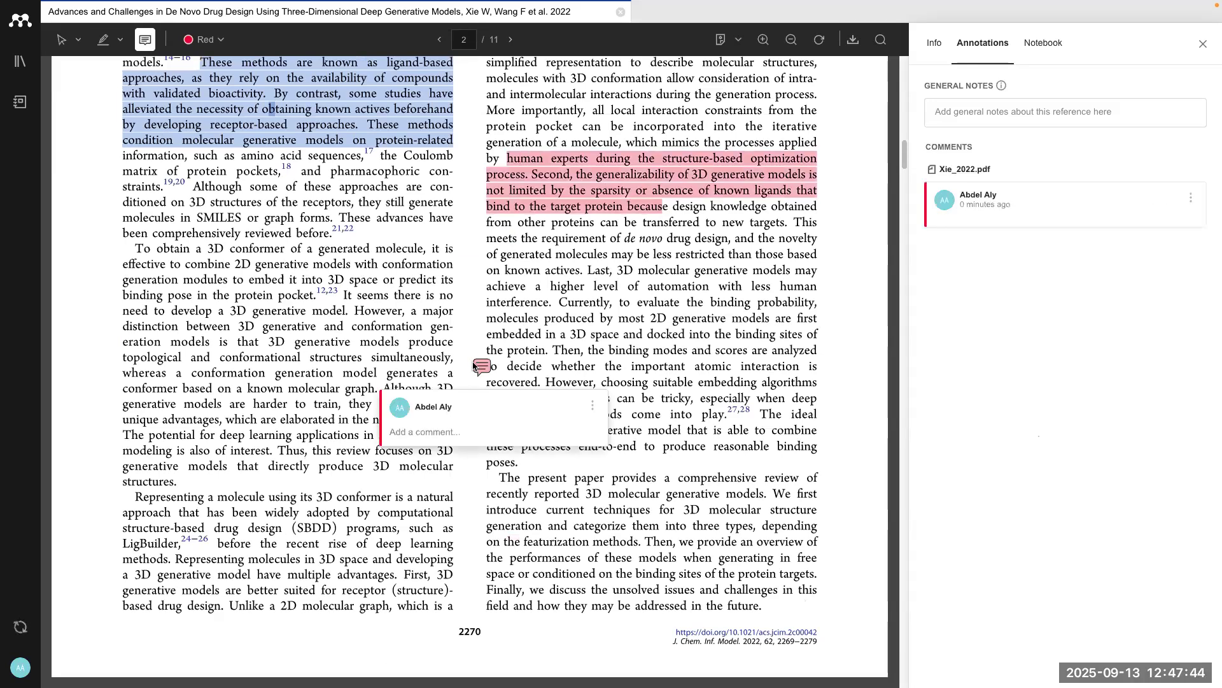
type("This is a new annotation")
key("Return")
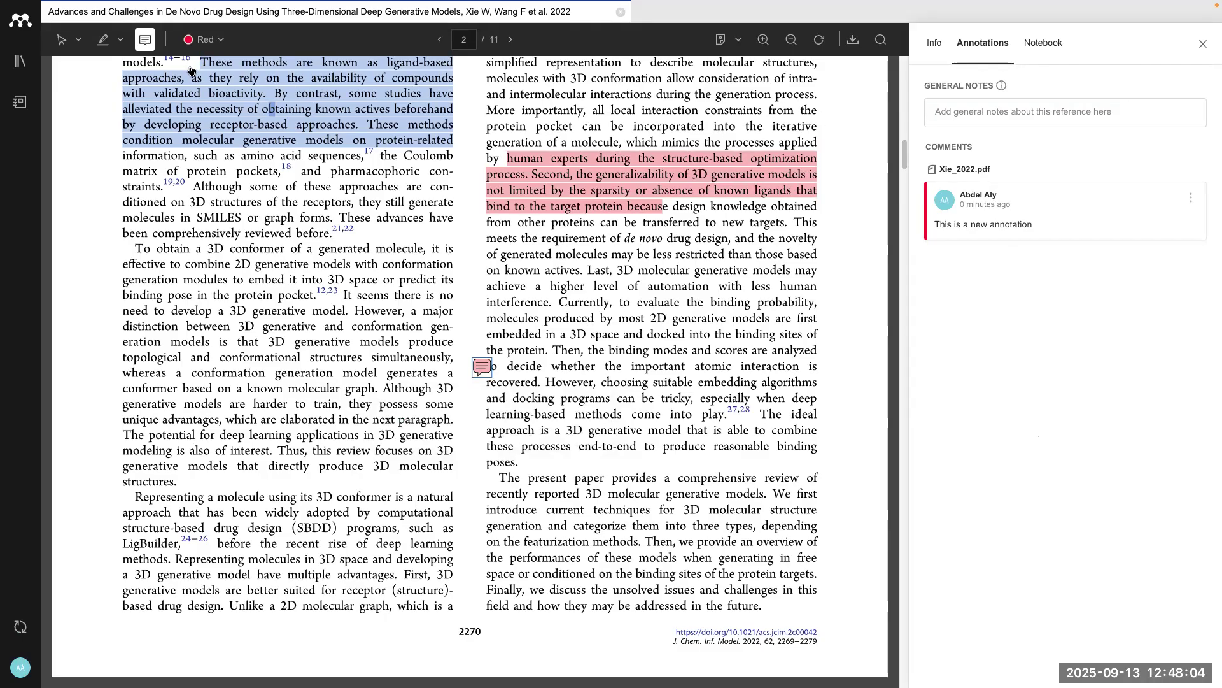
Step: Add red rectangle highlights on page 2 over part of the "To obtain a 3D conformer" paragraph and the lower part of the second column
left_click(104, 40)
left_click(119, 40)
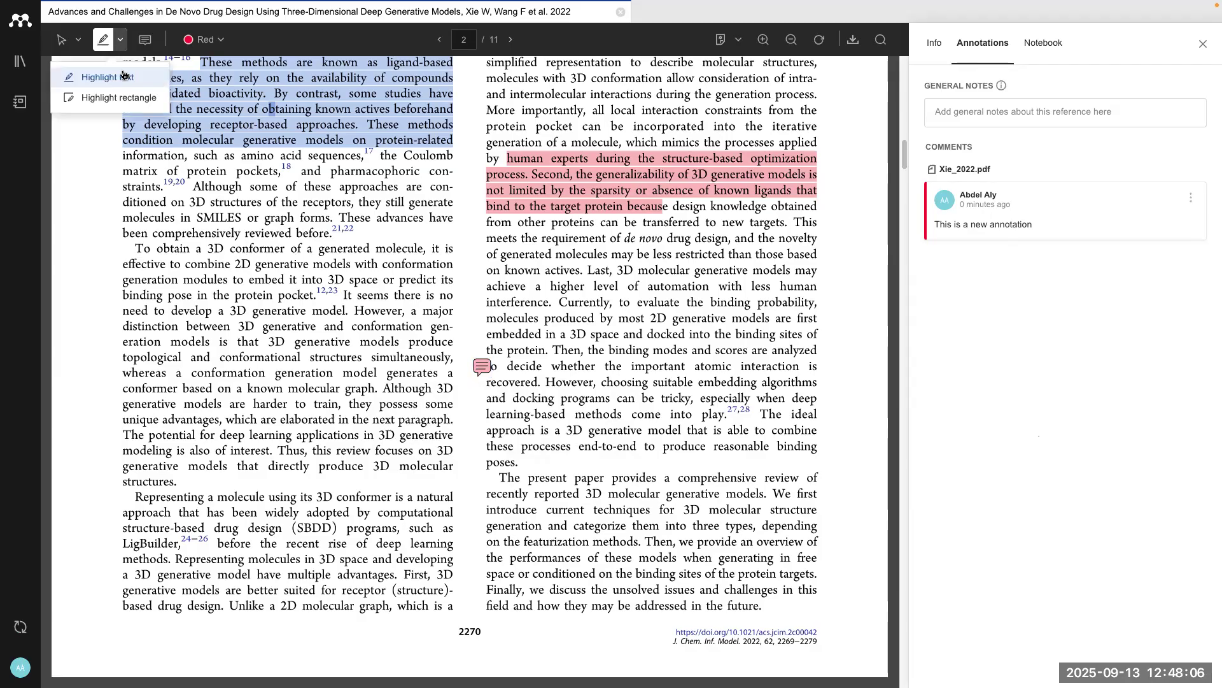
left_click(127, 96)
left_click_drag(163, 254, 340, 368)
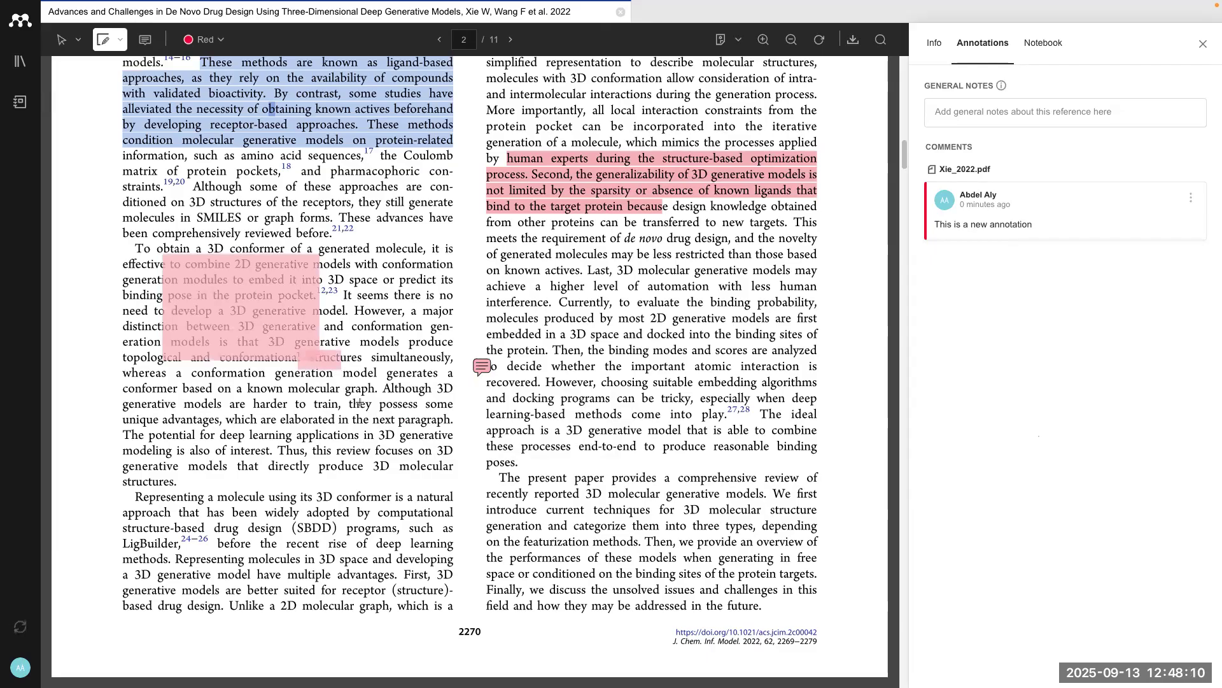
left_click_drag(487, 199, 739, 533)
left_click_drag(808, 622, 812, 628)
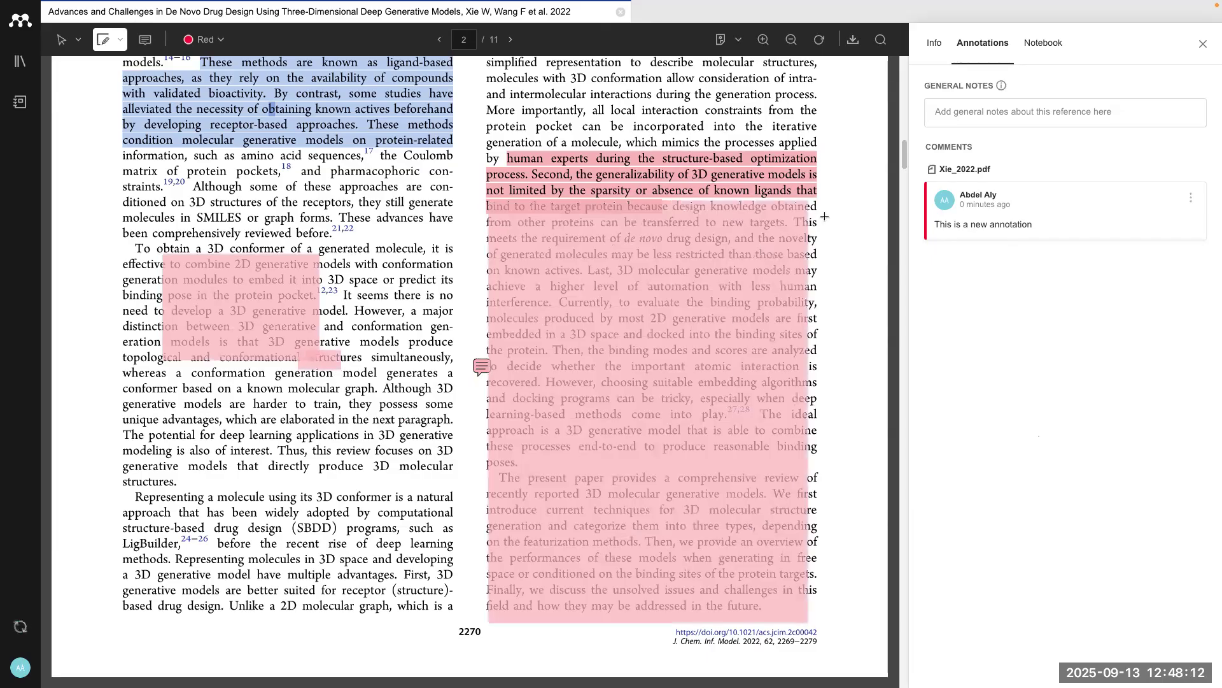
Step: Close the PDF and compare the annotations of its reference with those of "Machine learning heralding a new development phase" in the library
scroll(772, 205, "up", 1)
left_click(620, 13)
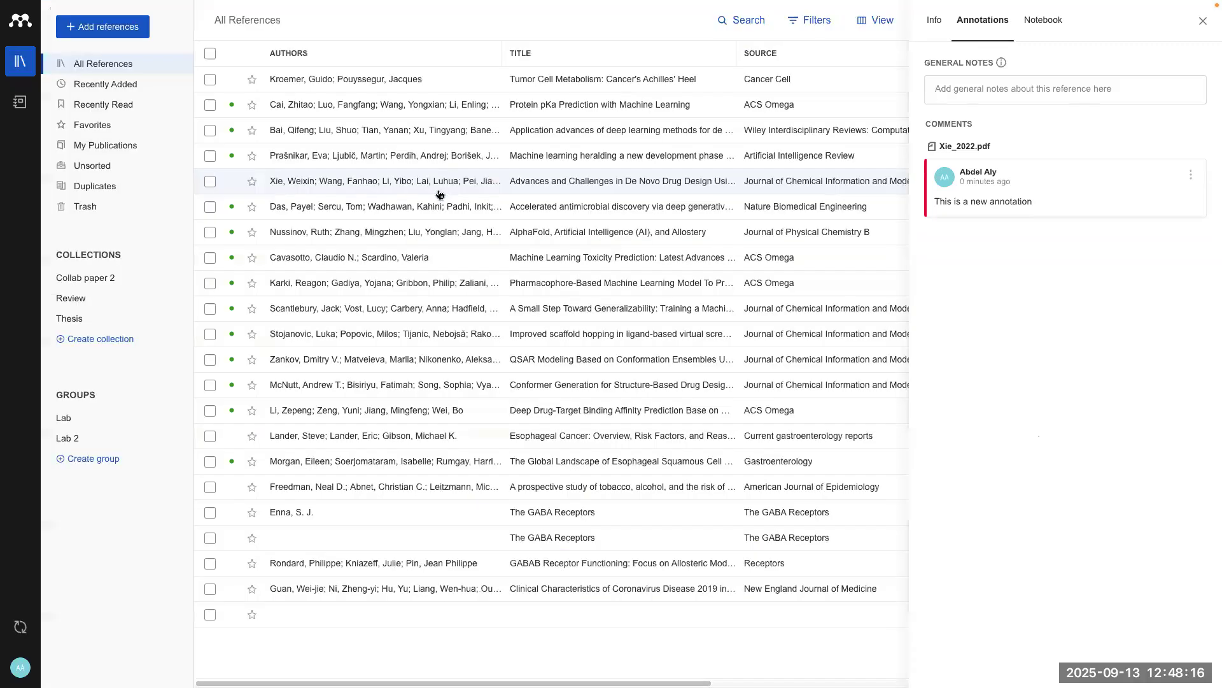
left_click(1203, 21)
left_click(428, 180)
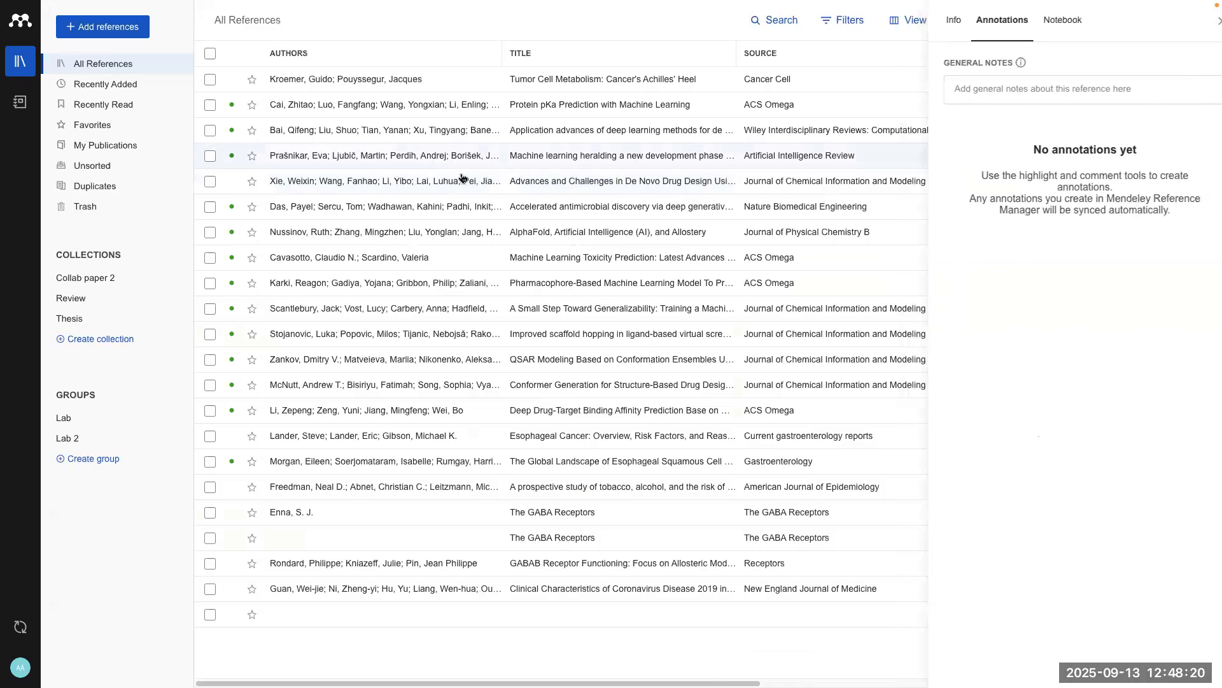
left_click(436, 159)
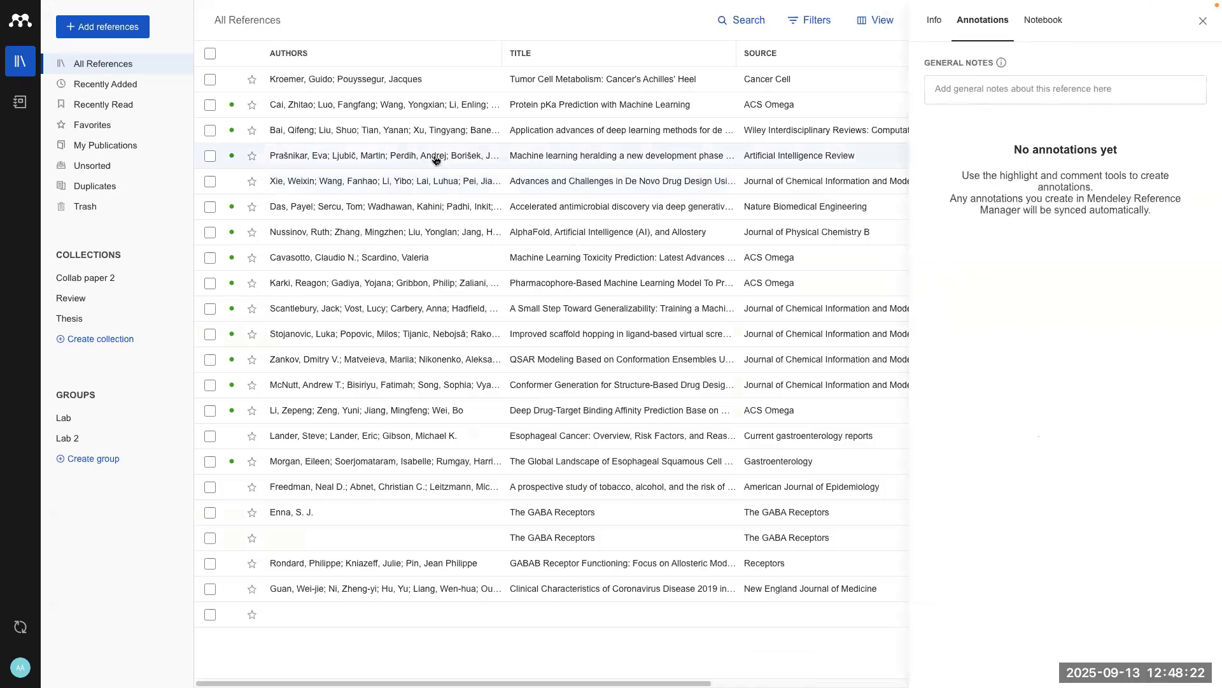
left_click(399, 188)
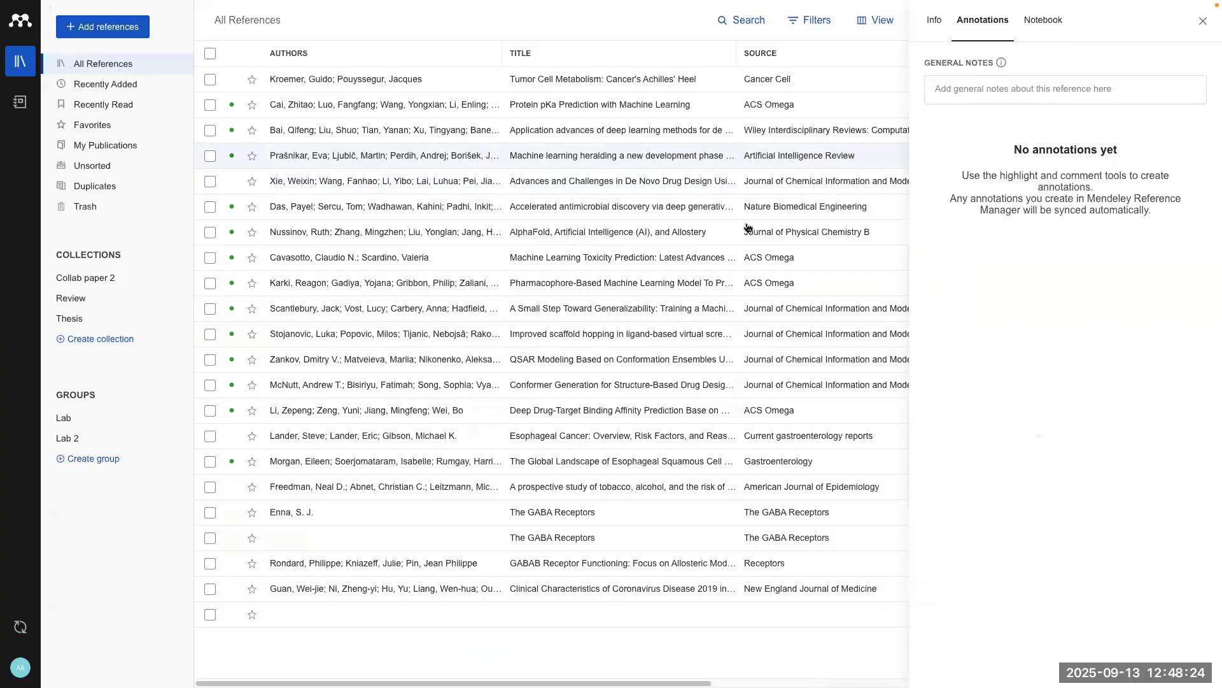
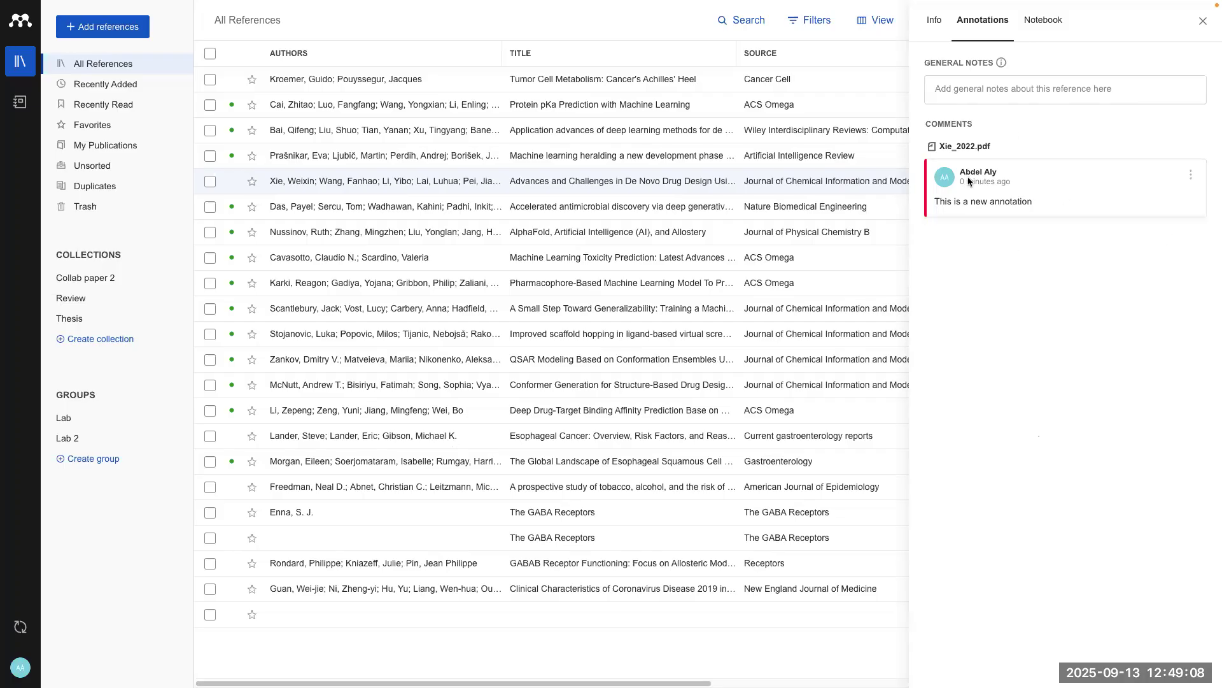
left_click(1203, 22)
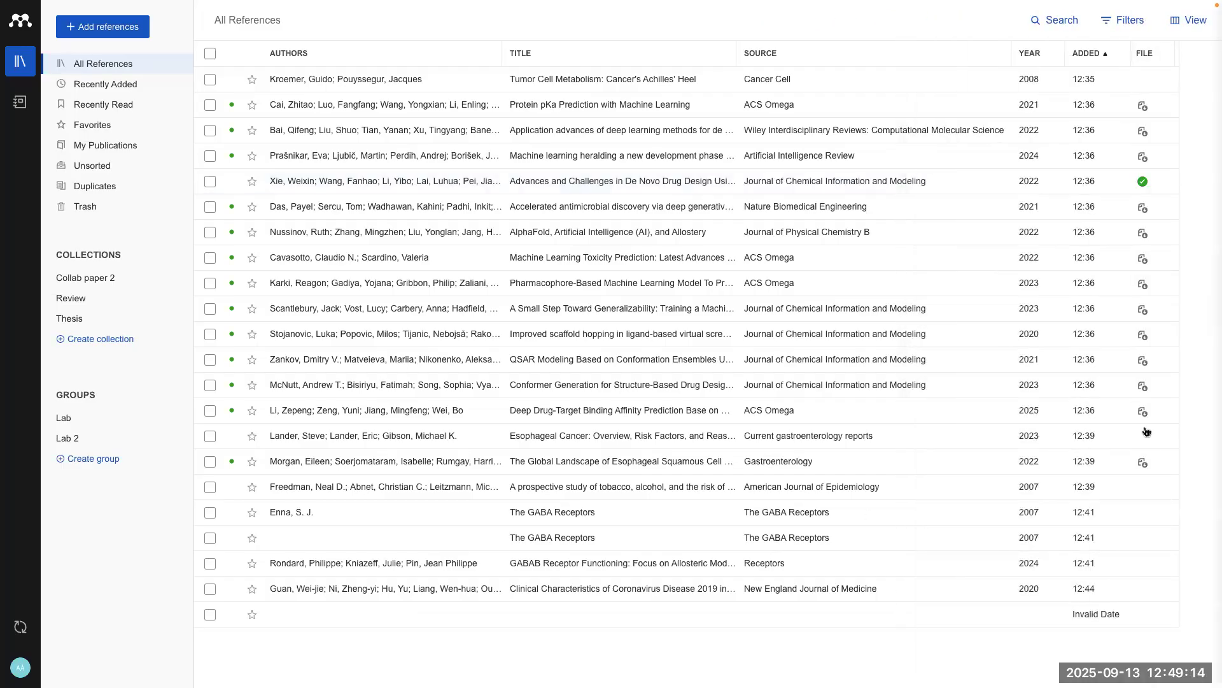
Step: View the notebook page "Notes" and the annotations of the "Accelerated antimicrobial discovery via deep generative models" reference
left_click(21, 108)
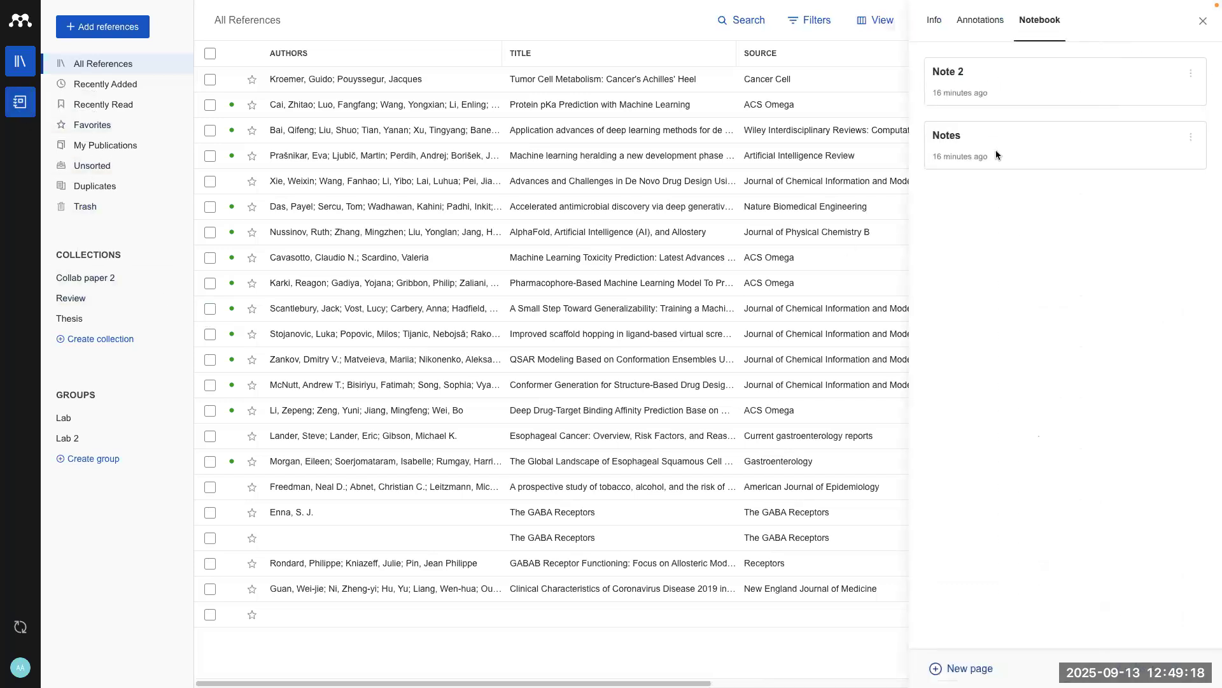
left_click(971, 131)
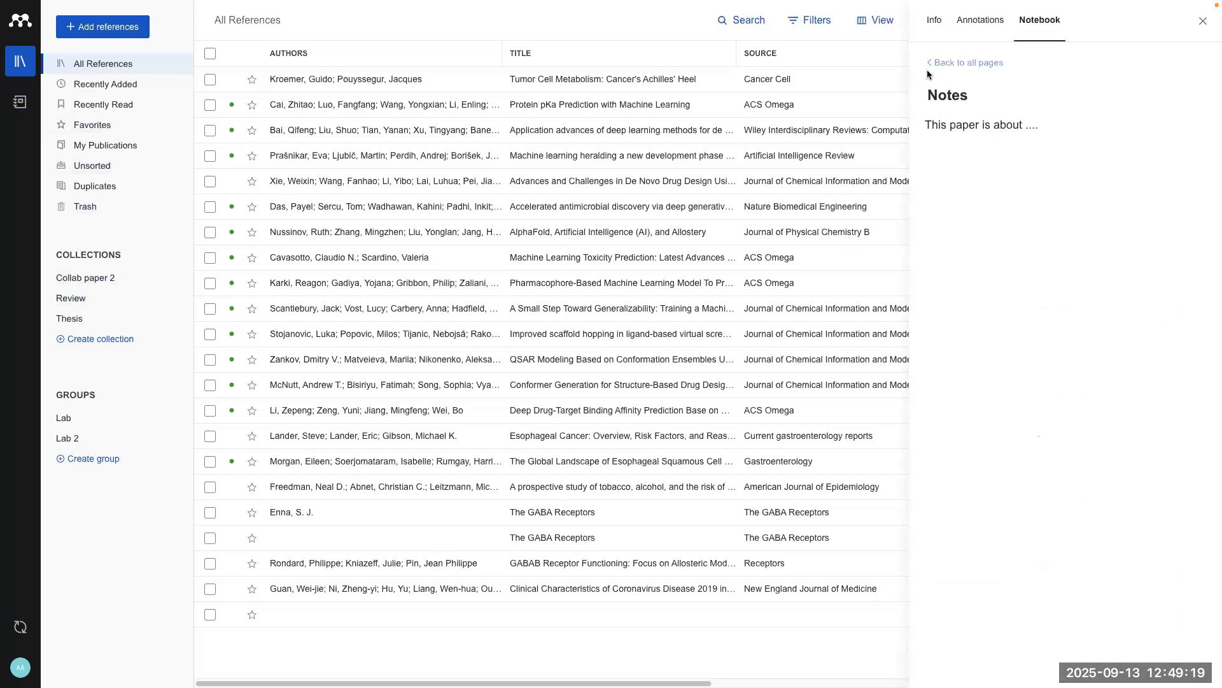
left_click(974, 30)
left_click(1042, 32)
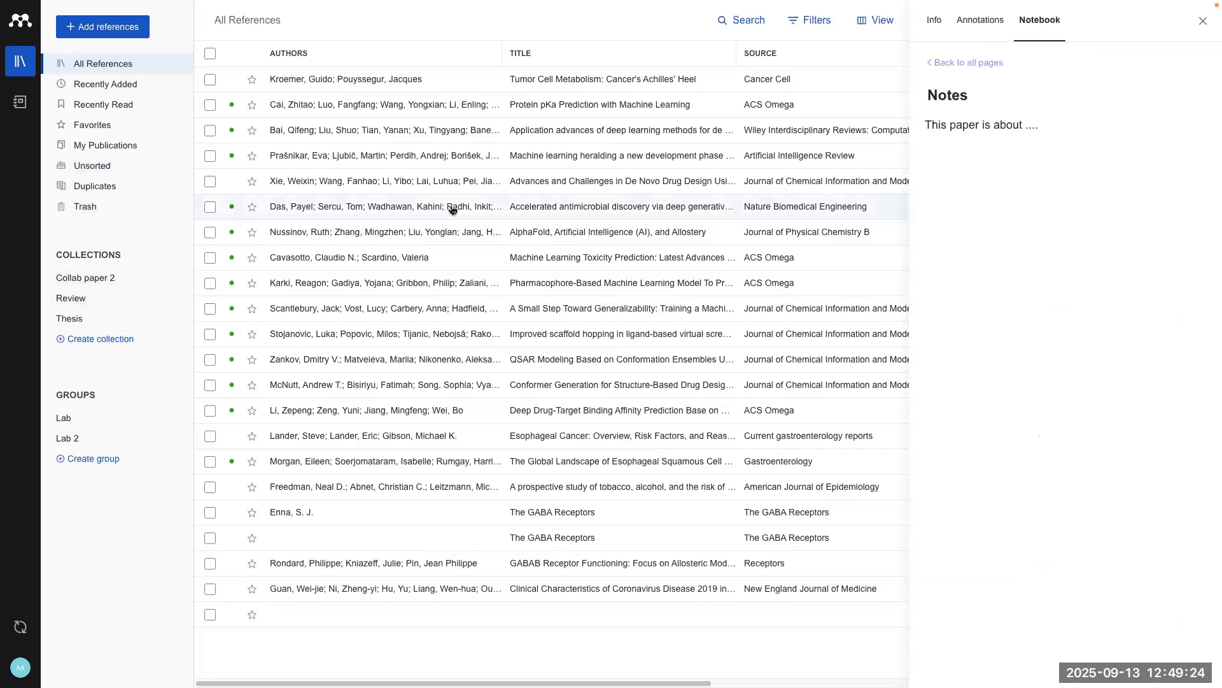
left_click(970, 27)
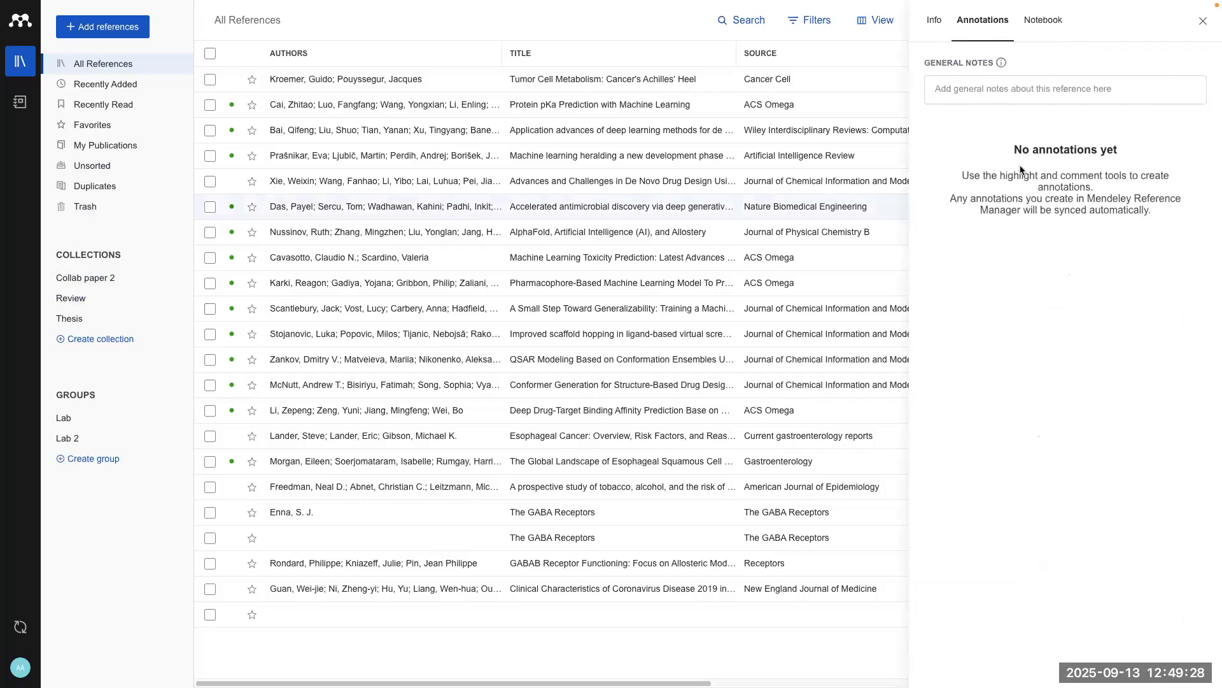
Step: View the notebook page "Notes" and check which page options "Note 2" offers in the list of all pages
left_click(1041, 21)
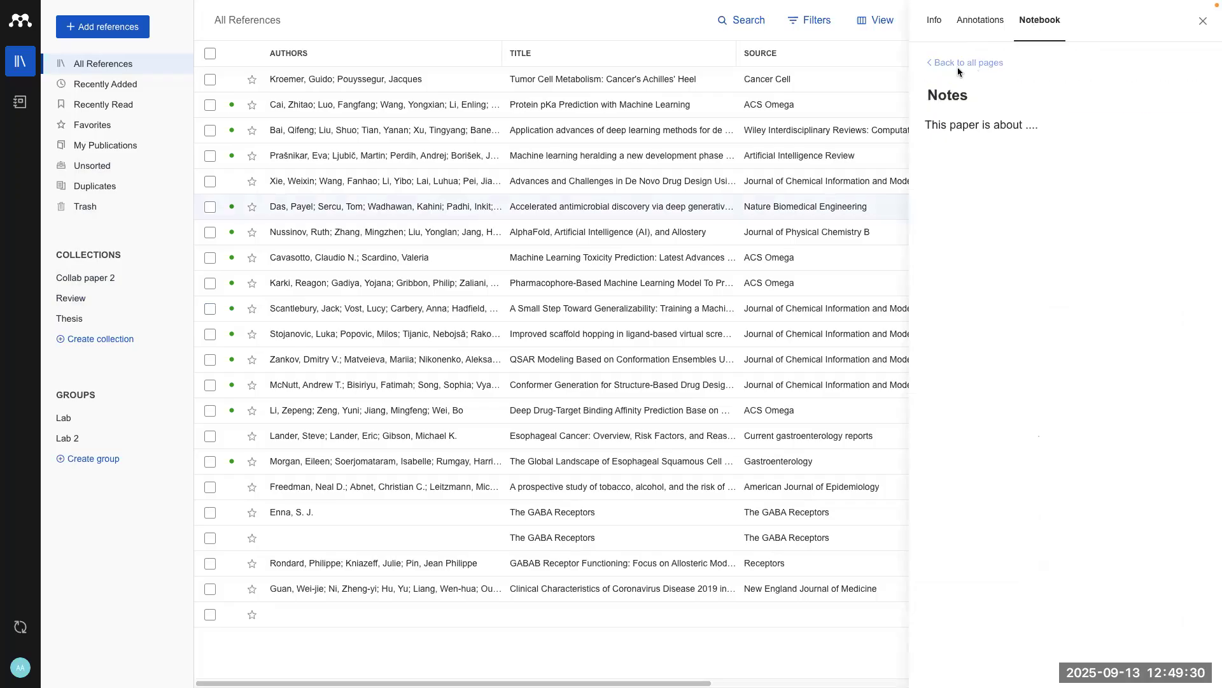
left_click(958, 66)
left_click(988, 146)
left_click(962, 63)
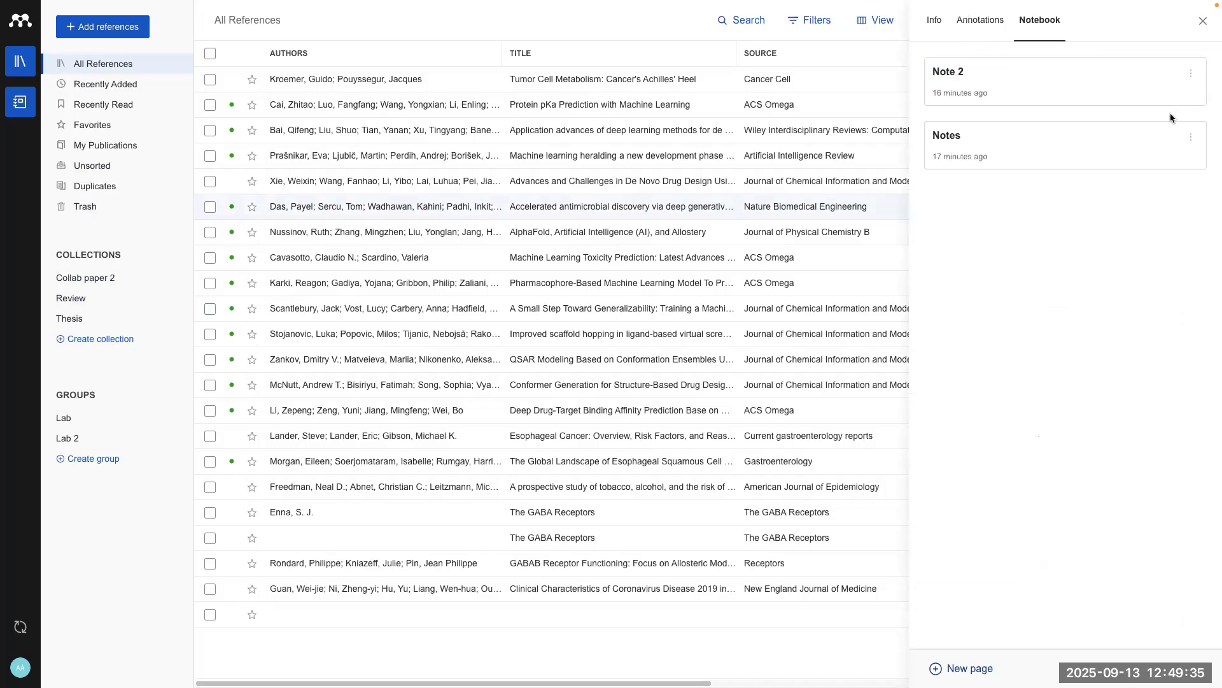
left_click(1191, 75)
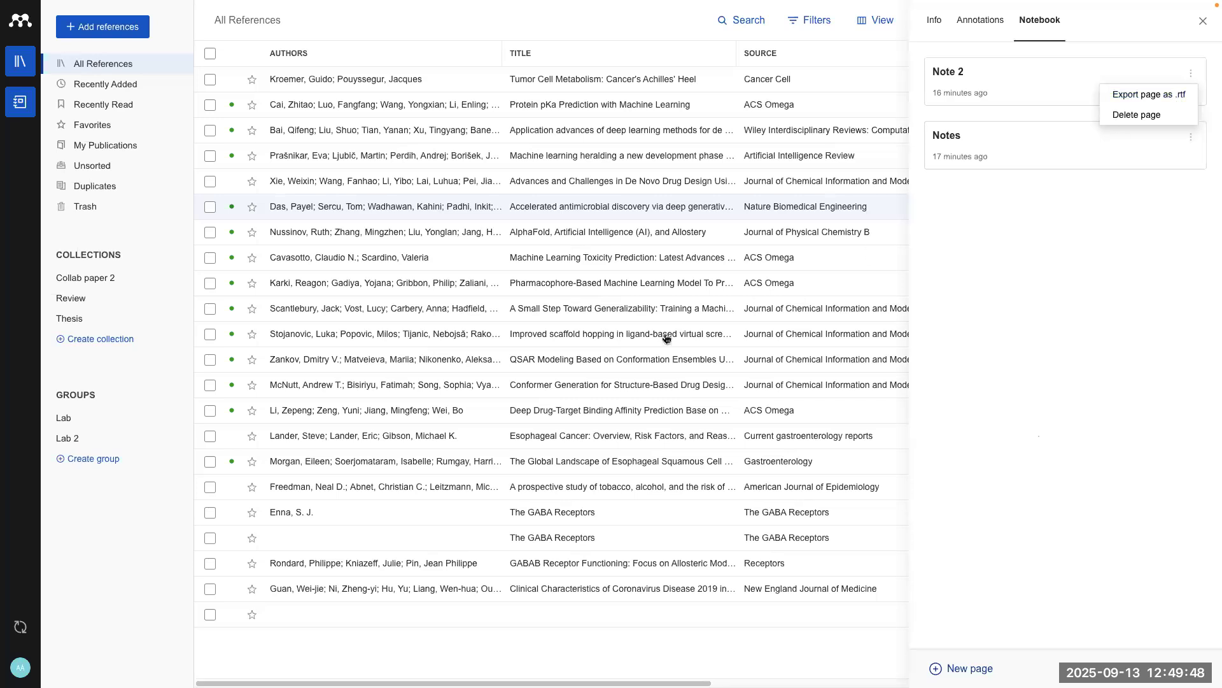
left_click(470, 636)
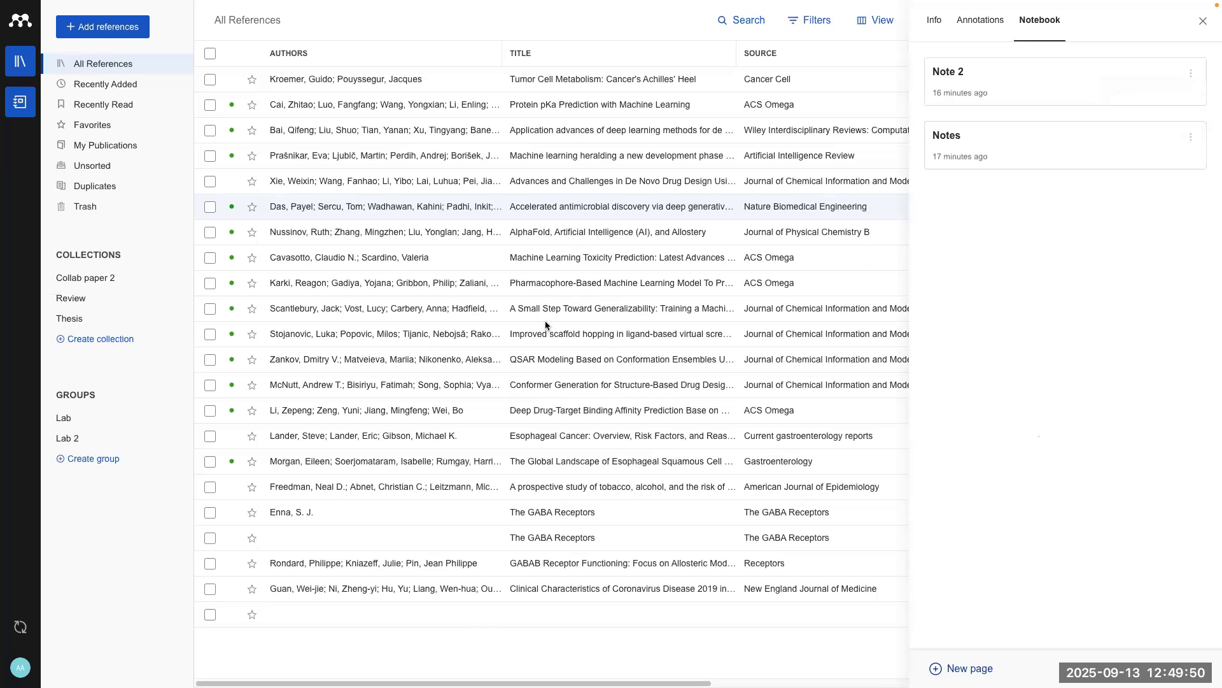
Step: Switch to the Mendeley web library in Arc and view the details and annotations of "Conformer Generation for Structure-Based Drug Design" and "Accelerated antimicrobial discovery"
key("ctrl+Up")
left_click(573, 72)
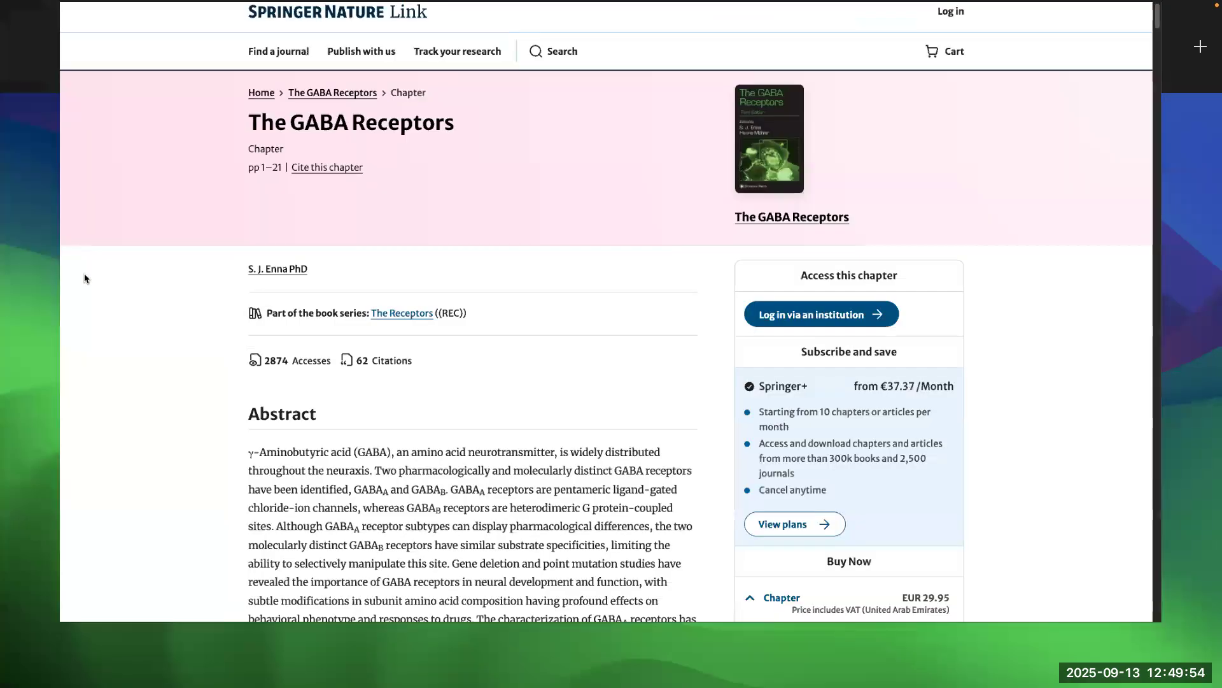
left_click(84, 274)
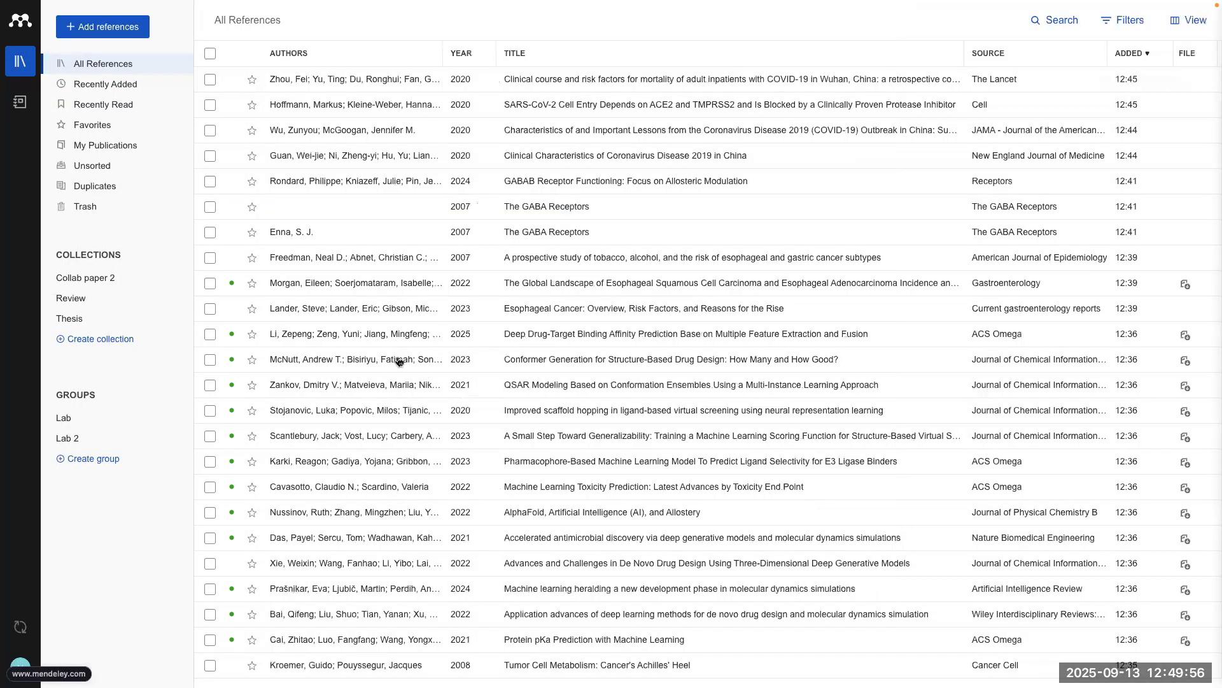
left_click(608, 370)
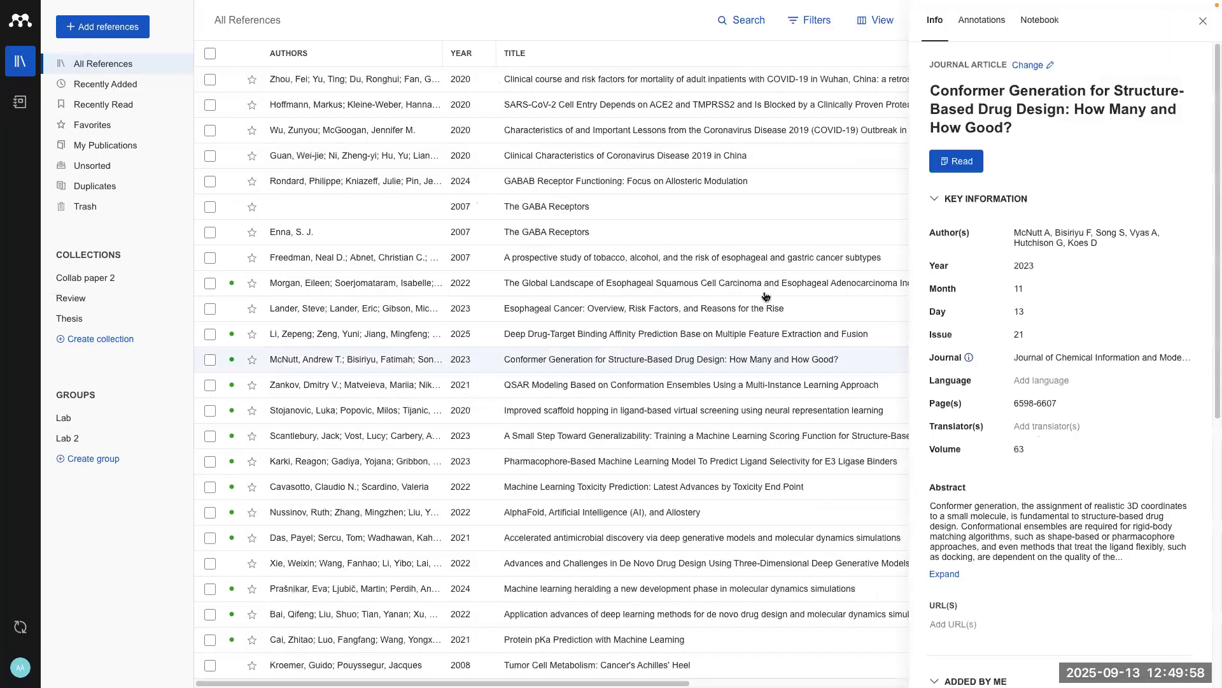
left_click(981, 27)
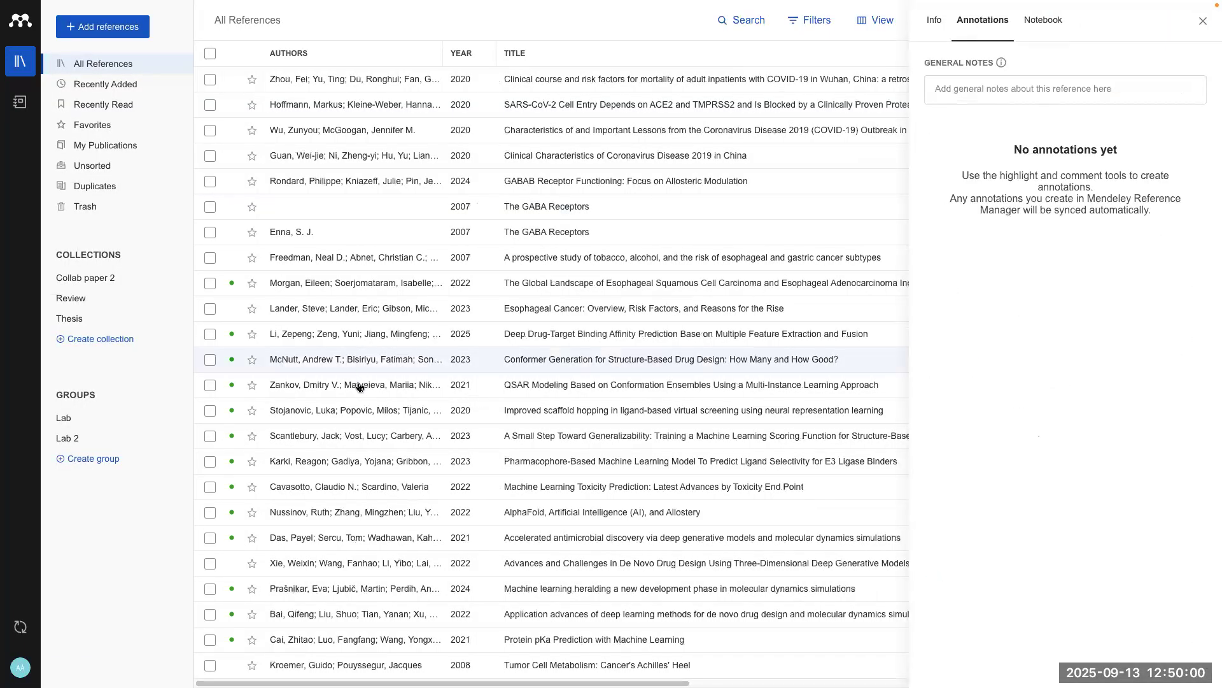
key("Down")
left_click(335, 308)
left_click(331, 459)
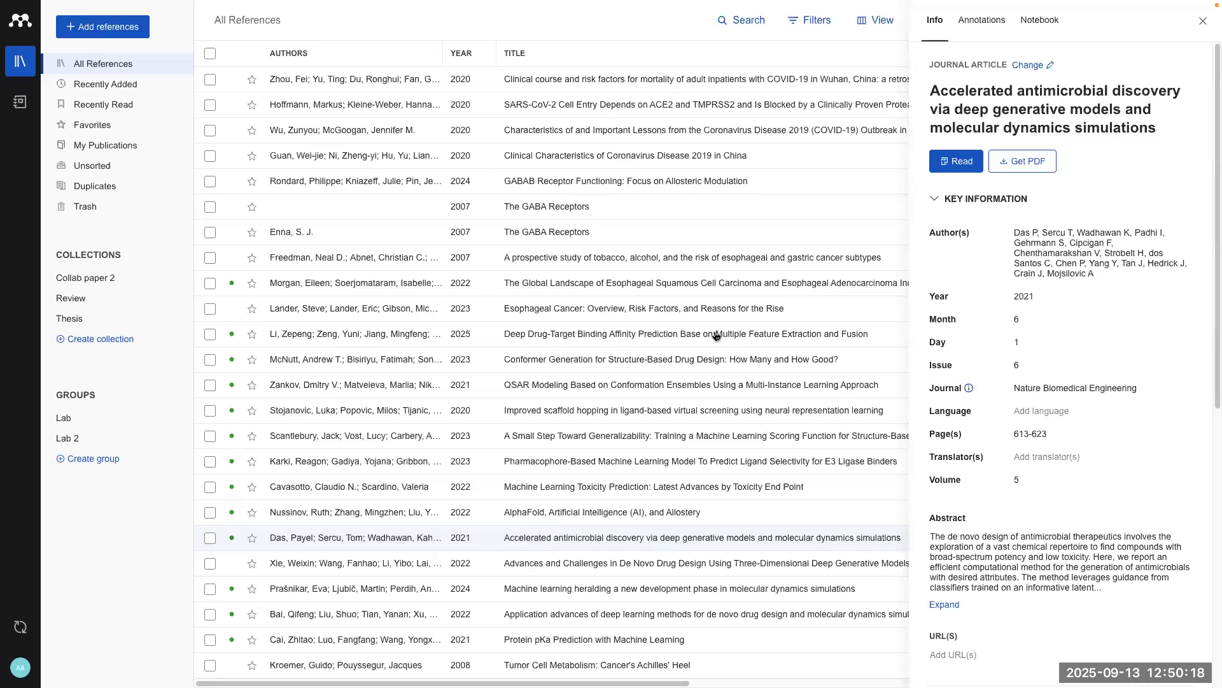
left_click(1203, 21)
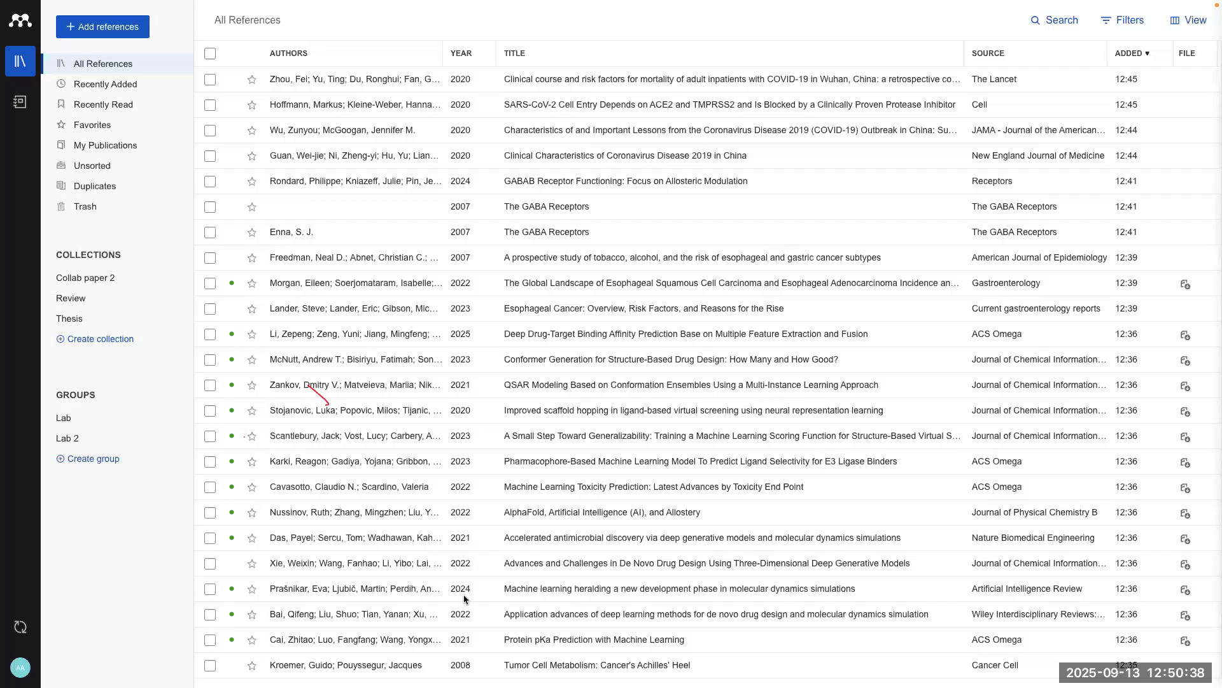
Step: Switch to Microsoft Word and look through the document "Connecting Brooks' Theories to Classical Philosophers"
left_click_drag(473, 595, 503, 625)
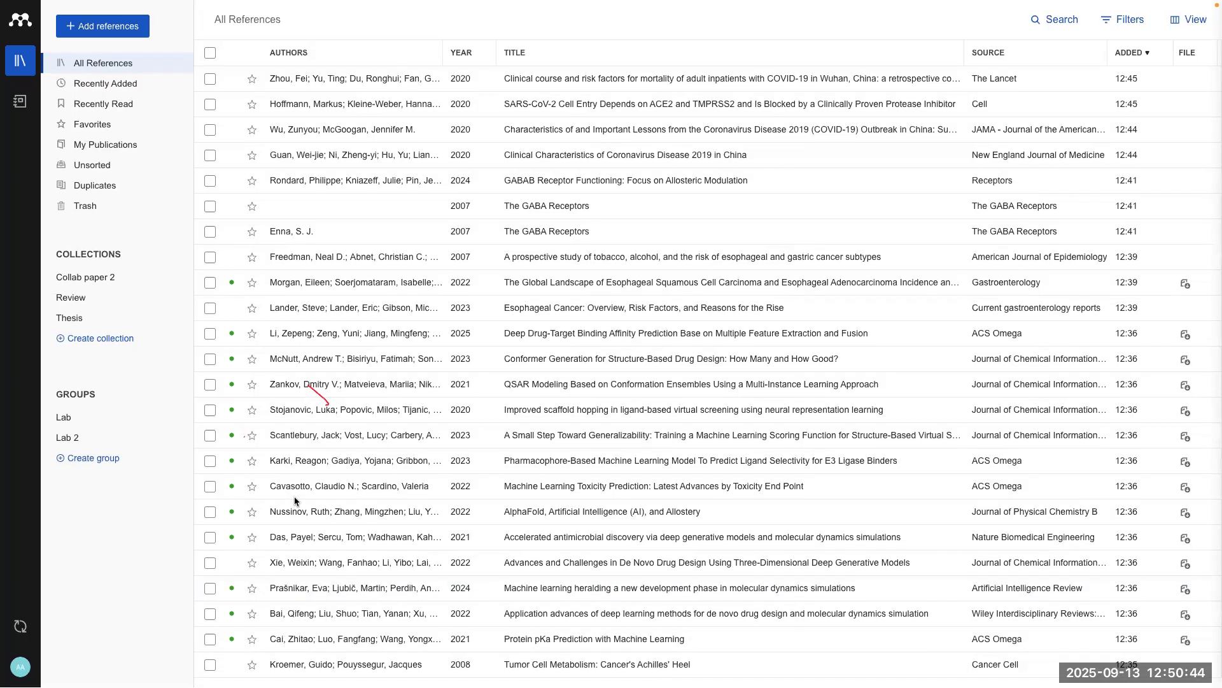
key("ctrl+Up")
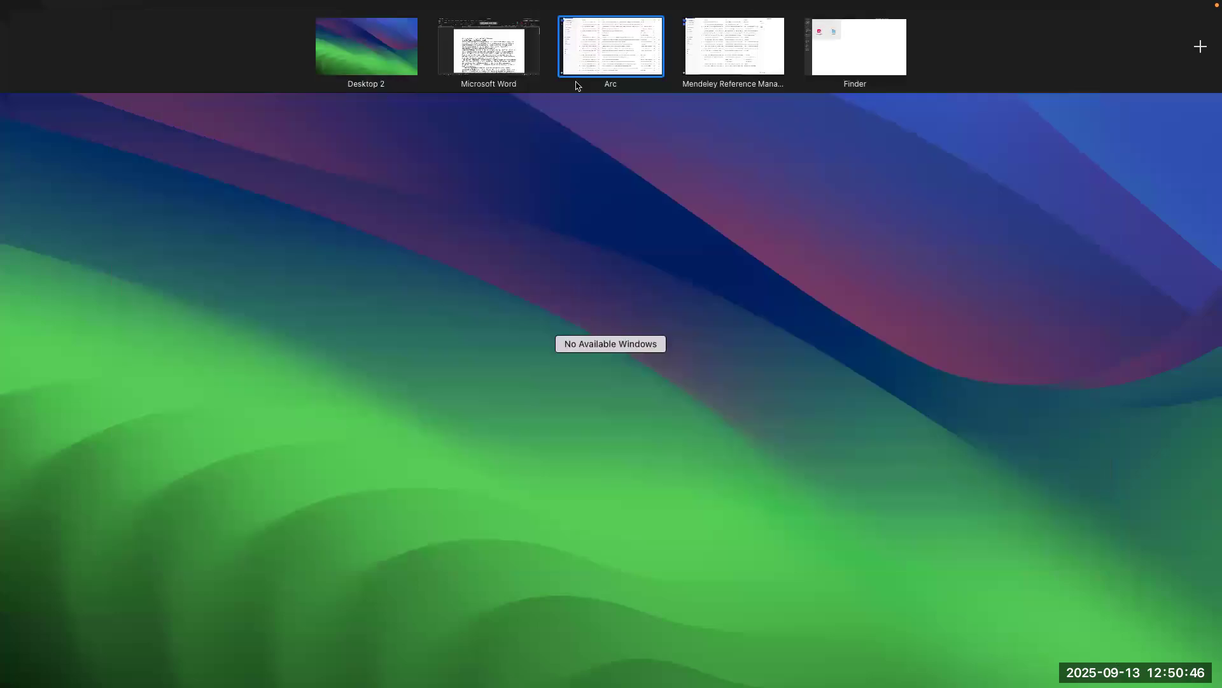
left_click(506, 65)
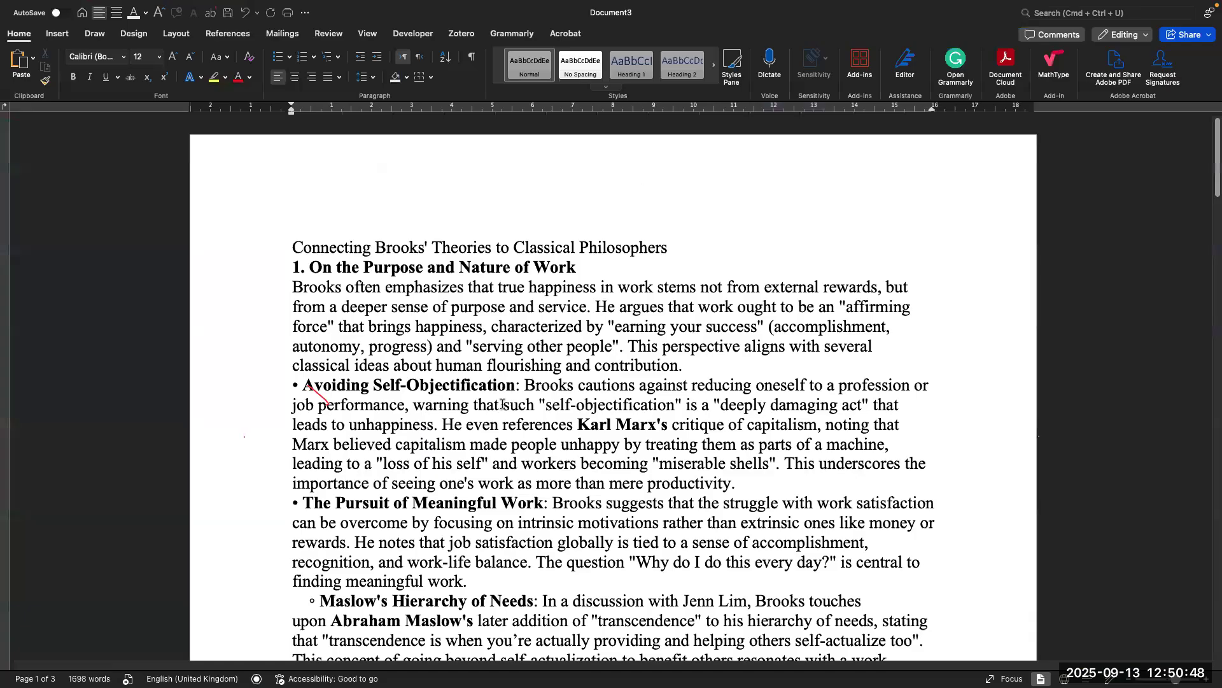
scroll(502, 404, "down", 10)
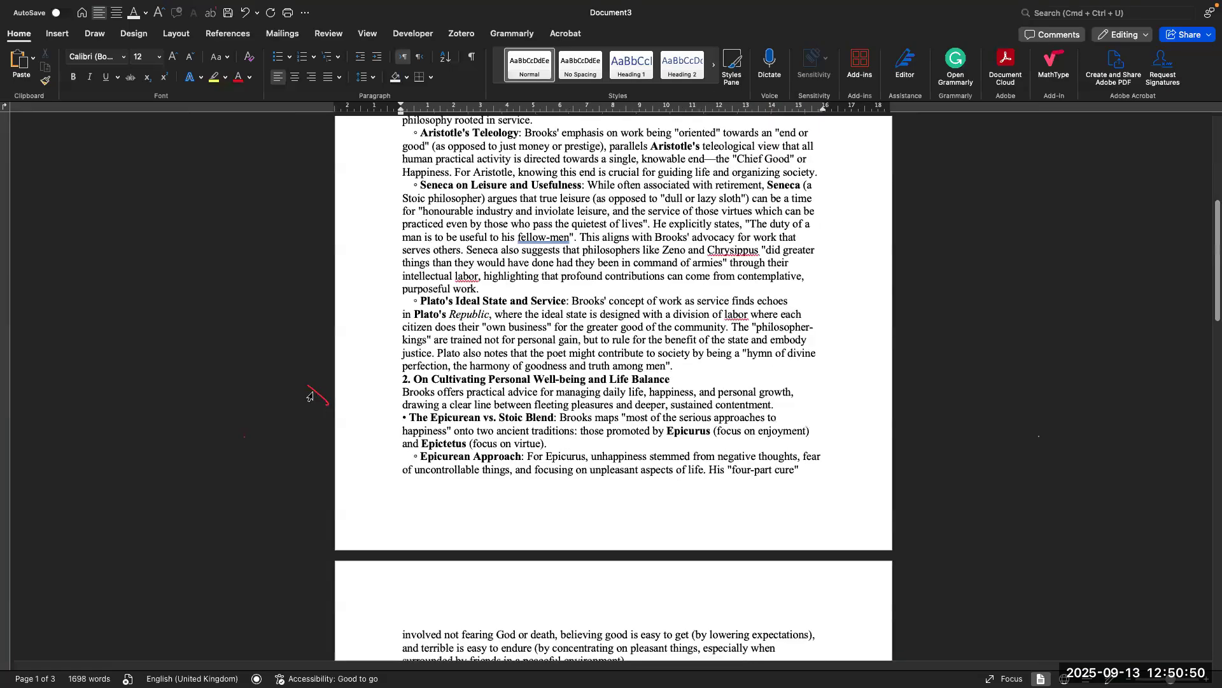
scroll(541, 422, "down", 4)
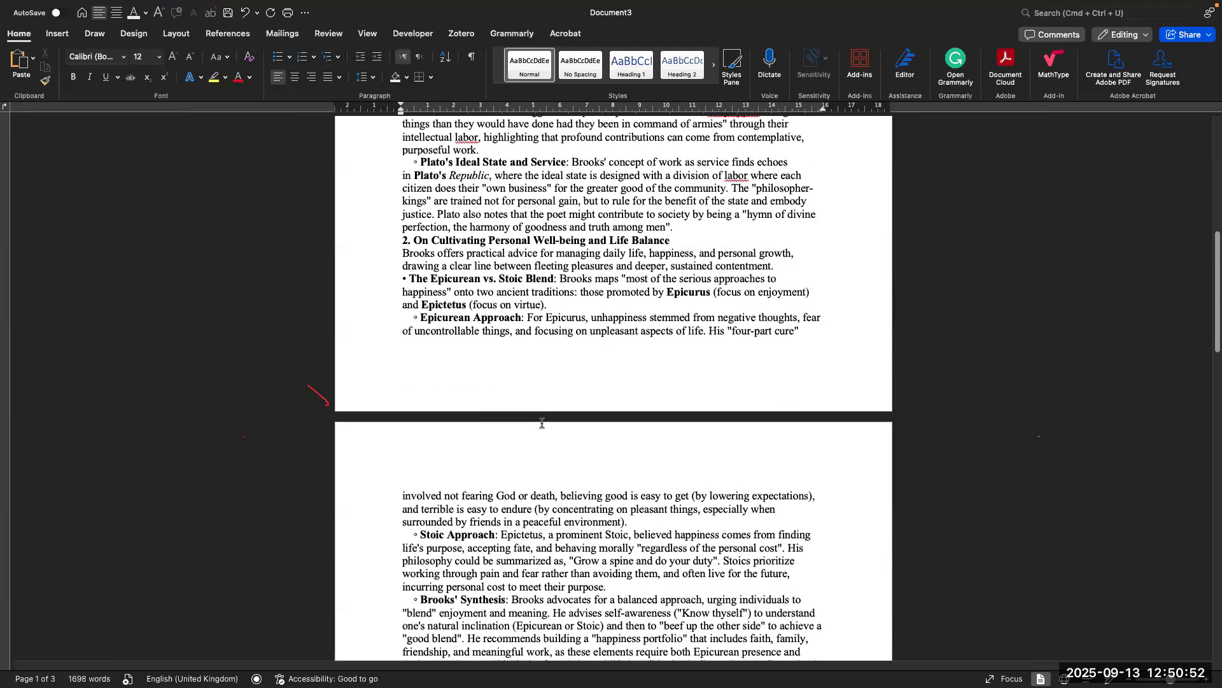
scroll(542, 423, "up", 15)
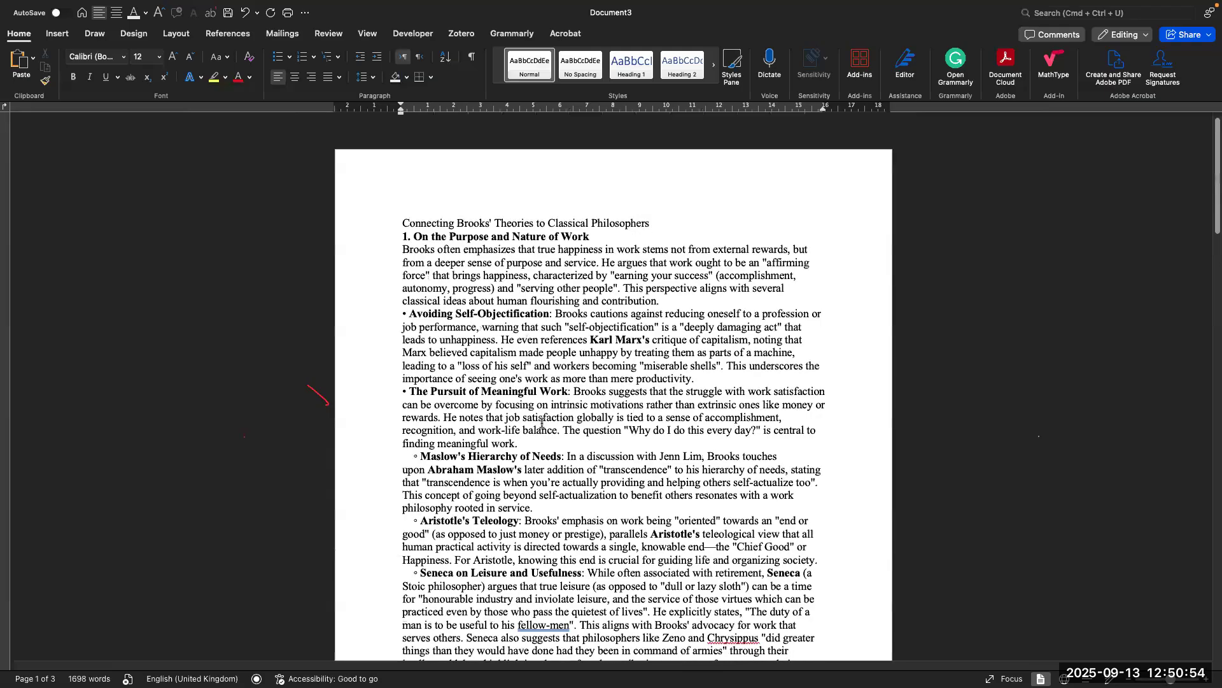
scroll(471, 422, "down", 15)
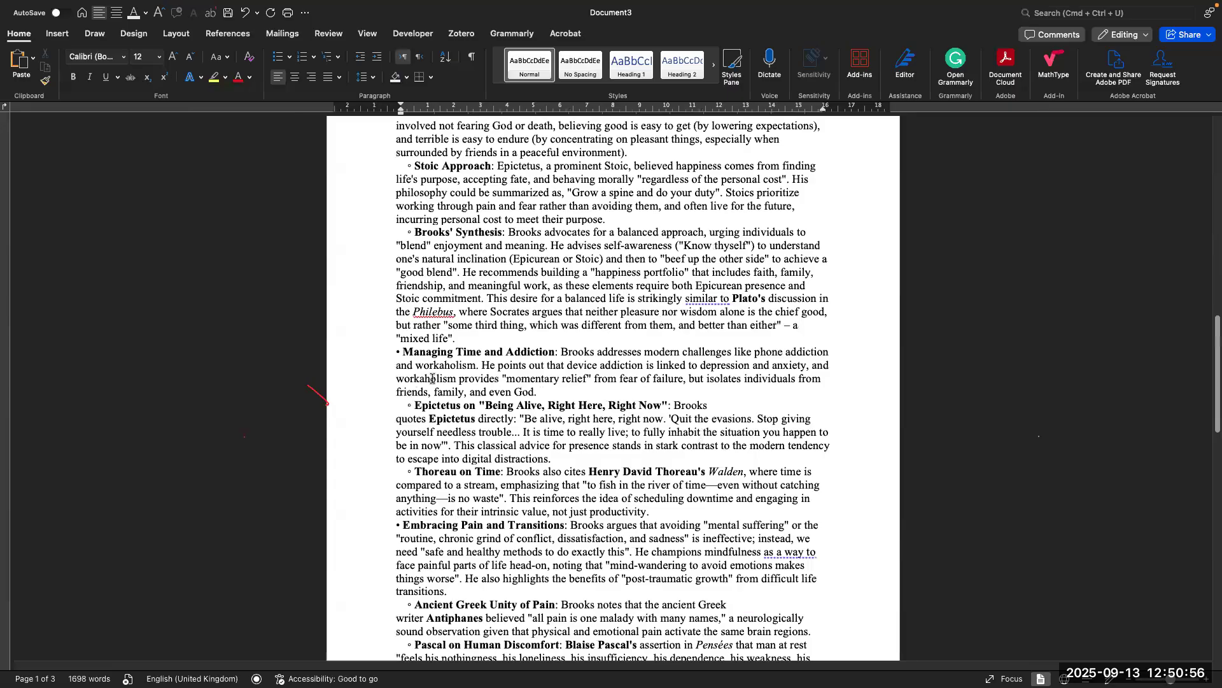
scroll(432, 378, "up", 12)
scroll(418, 313, "up", 13)
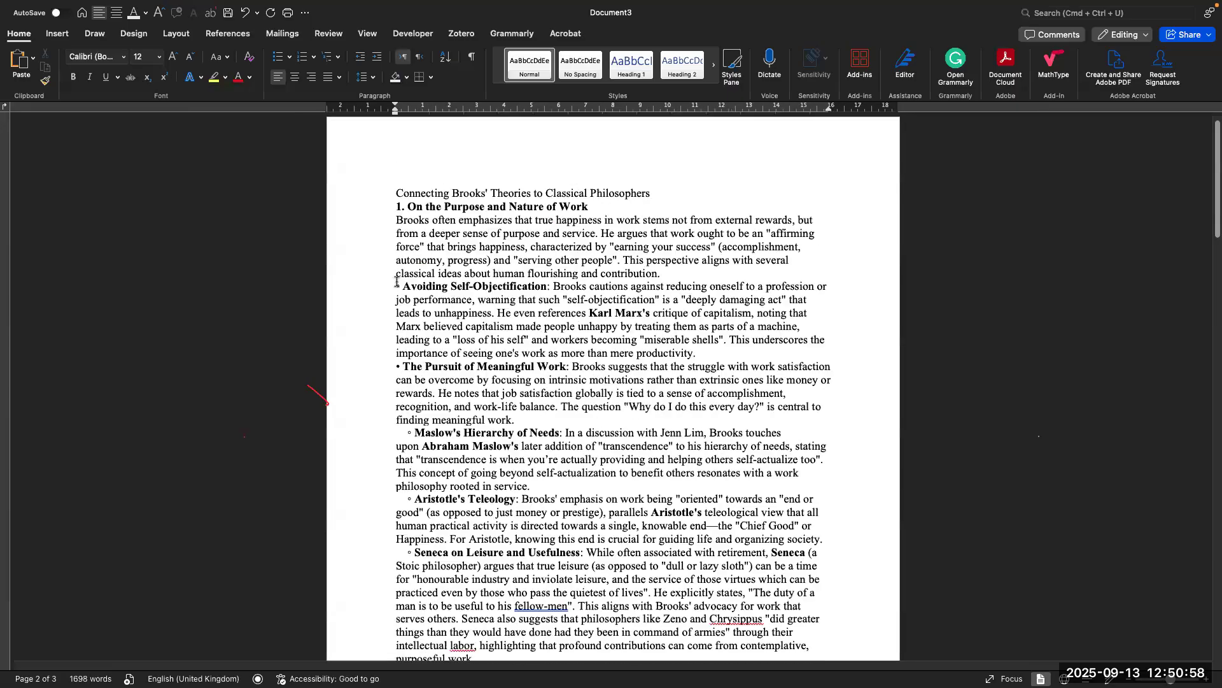
scroll(690, 485, "down", 20)
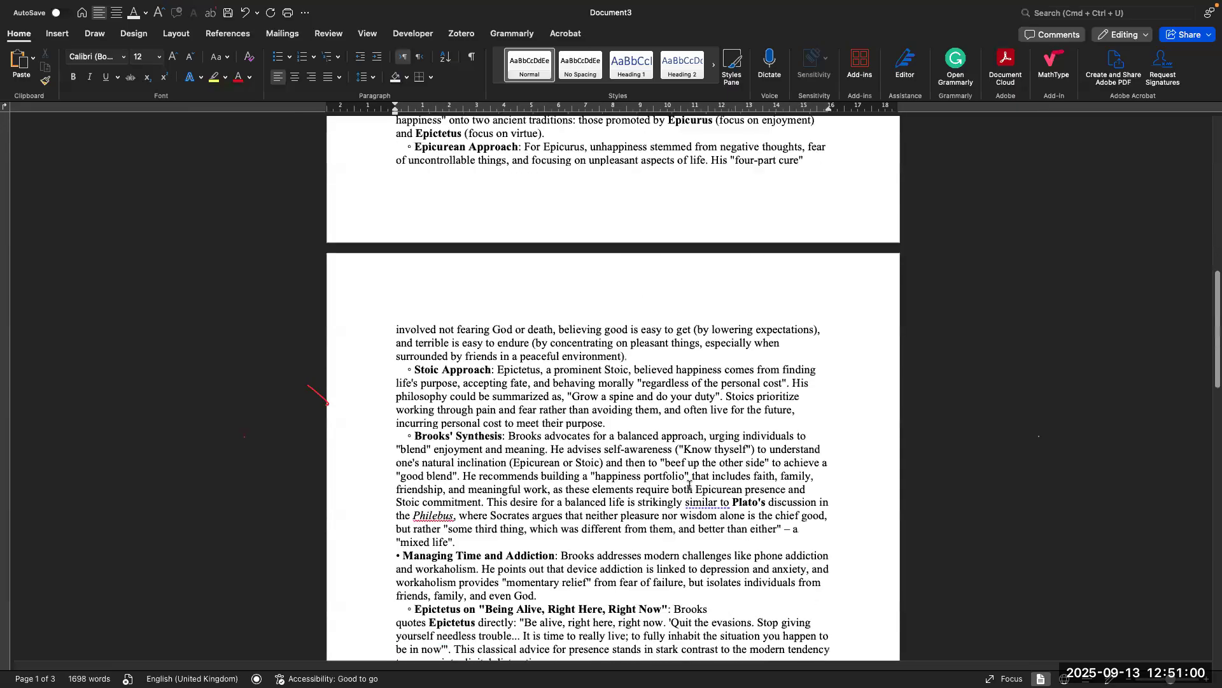
Step: Try deleting the text from "Avoiding Self-Objectification" up to "The Importance of Humility and Changing One's Mind", and undo the deletion
scroll(579, 491, "down", 1)
left_click_drag(578, 490, 385, 298)
key("BackSpace")
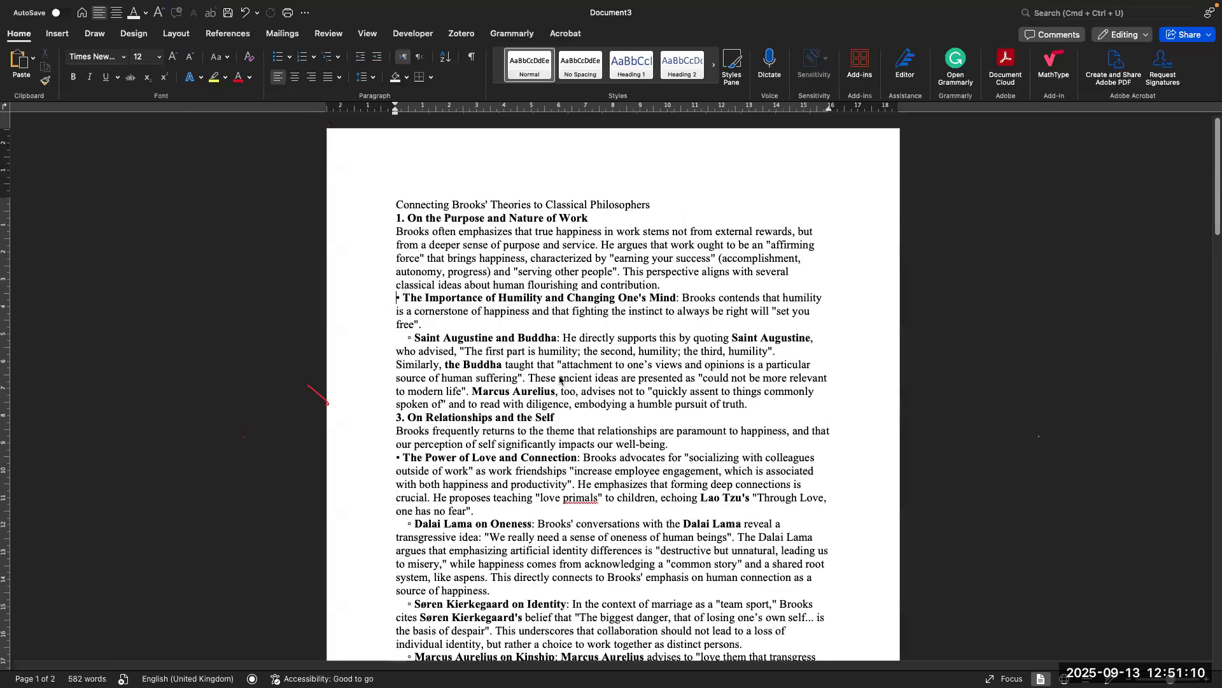
key("super+z")
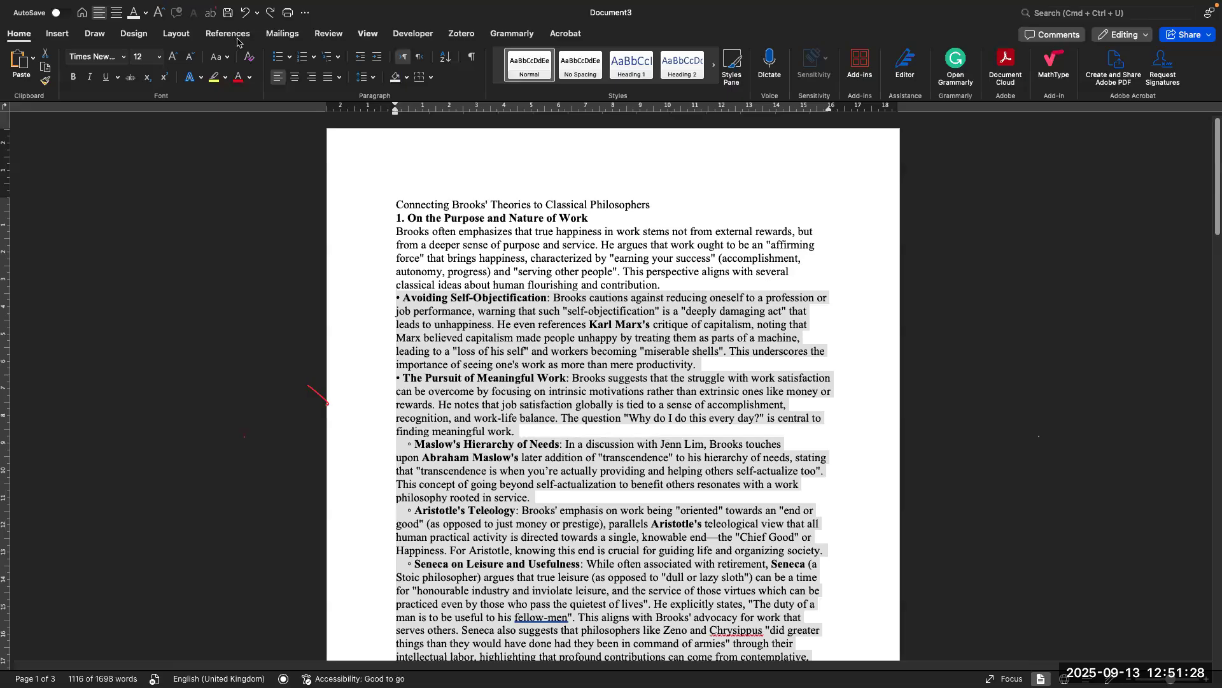
Step: Open Mendeley Cite beside the document and look through its list of all references
left_click(462, 33)
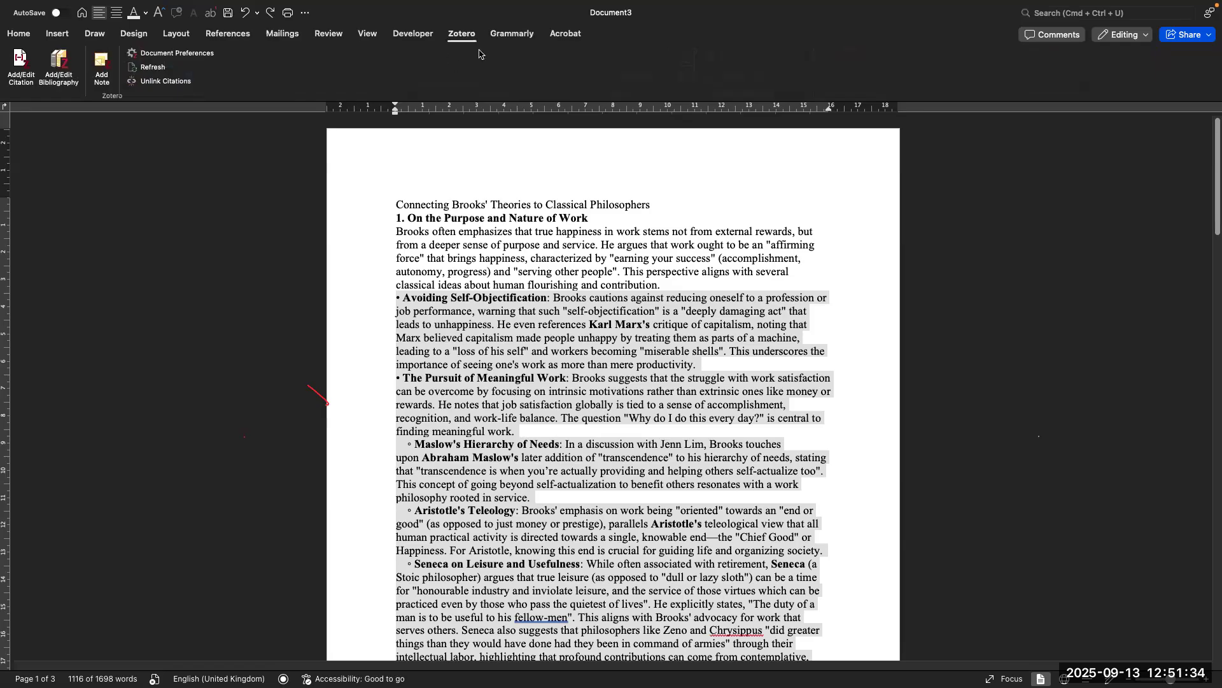
left_click(232, 38)
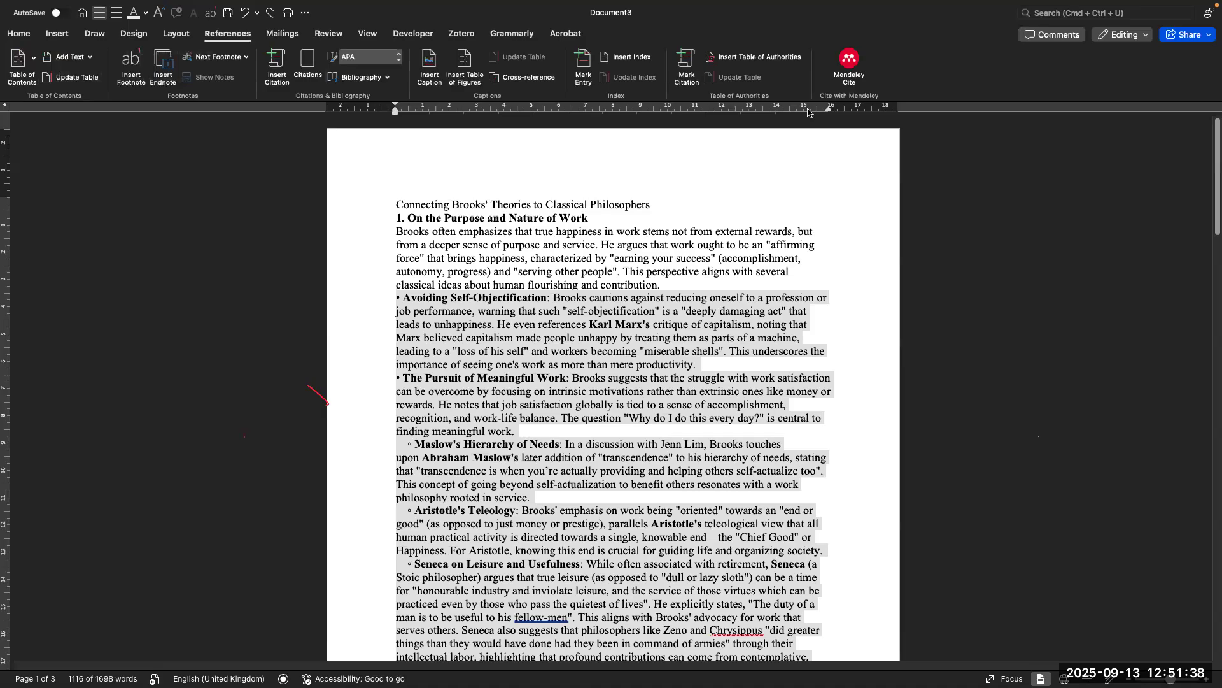
left_click(847, 59)
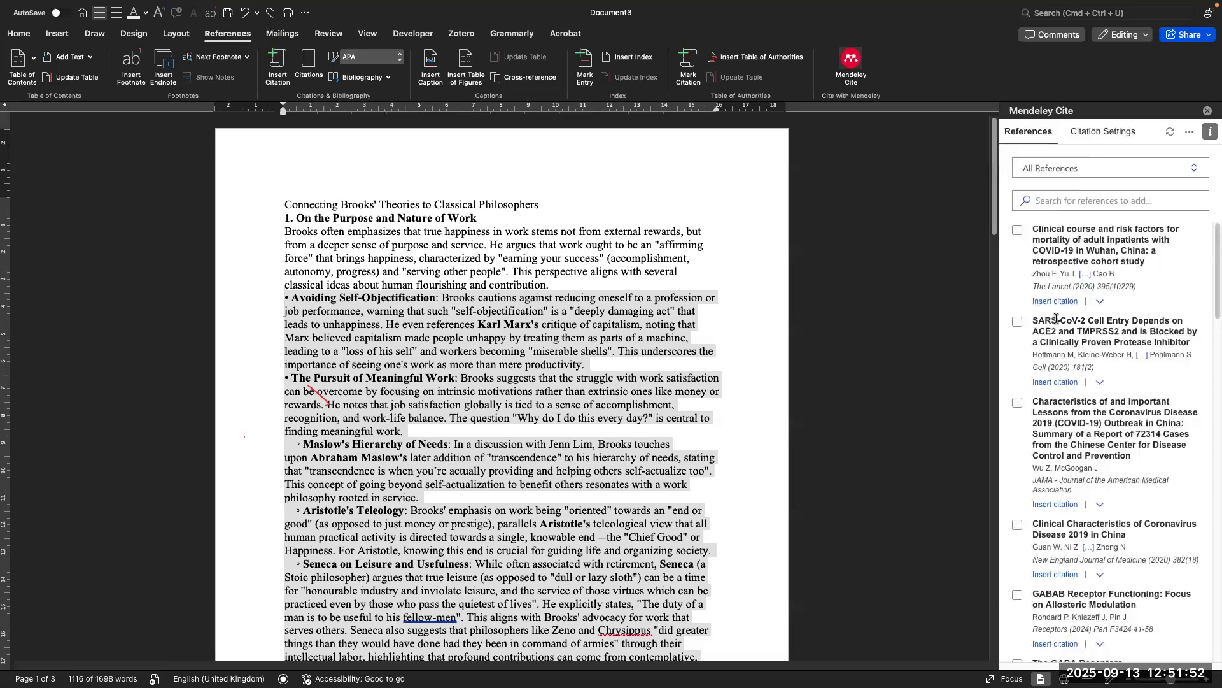
scroll(1056, 318, "down", 15)
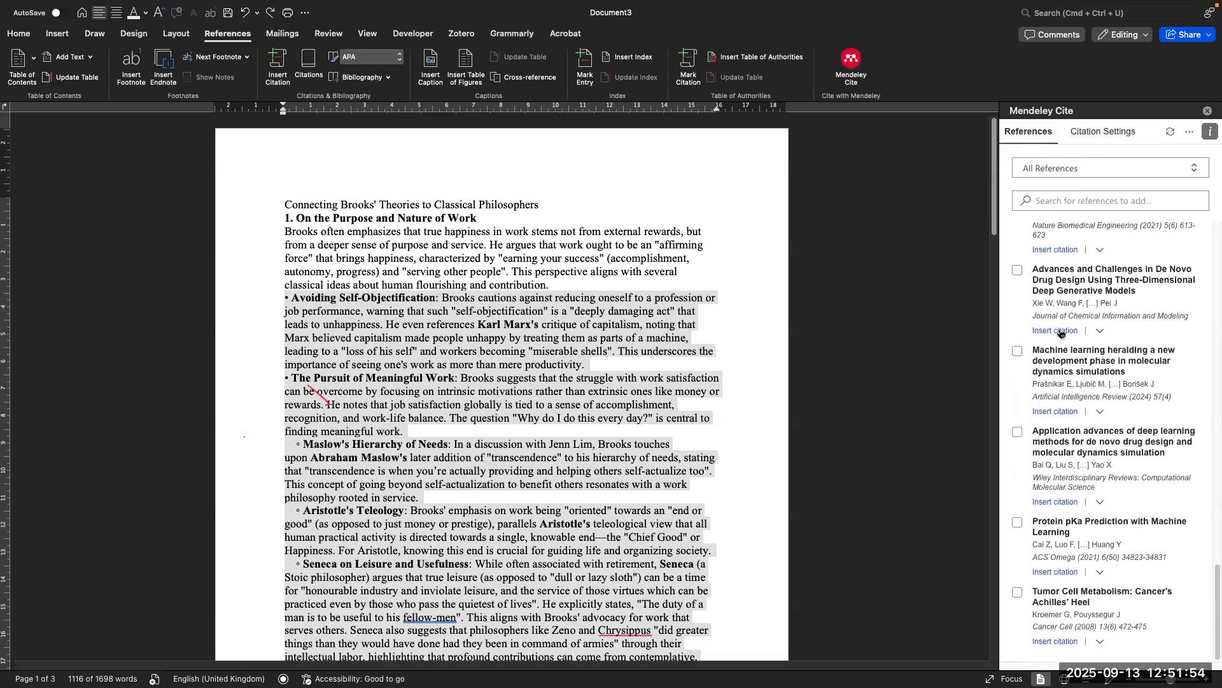
scroll(1059, 329, "up", 15)
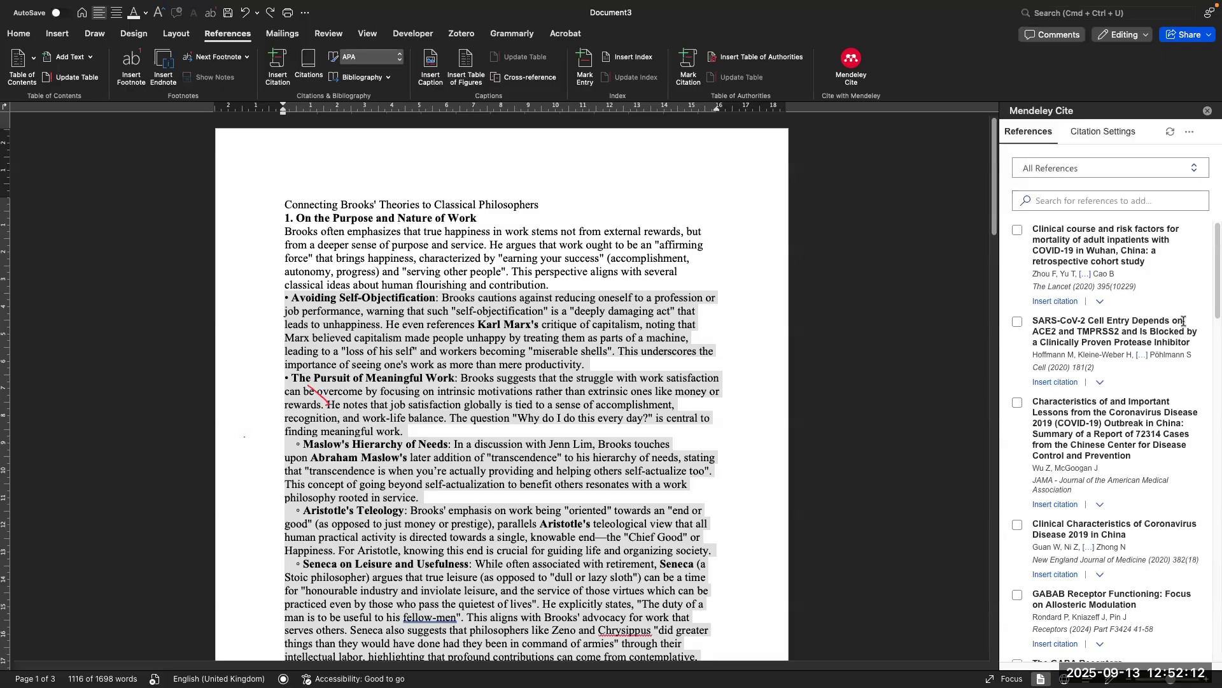
scroll(1082, 544, "down", 15)
scroll(1082, 544, "up", 20)
Step: Switch to Mendeley Reference Manager to compare its library with the Mendeley Cite list, and return to Microsoft Word
key("ctrl+Up")
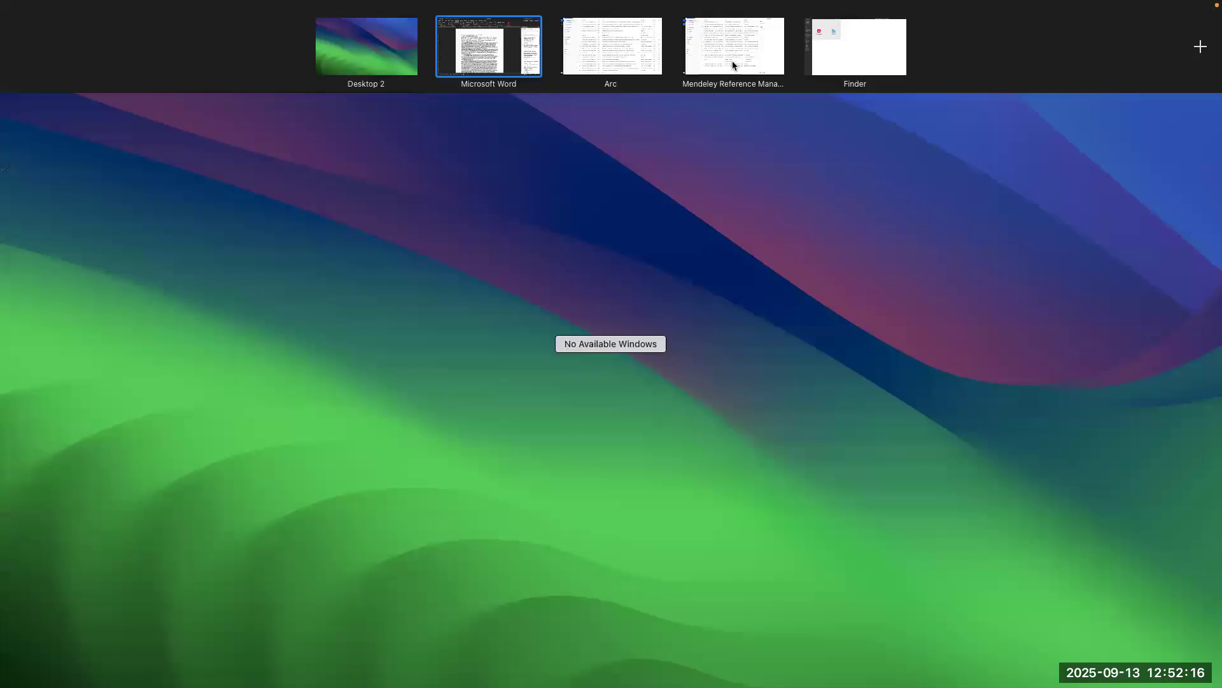
left_click(733, 65)
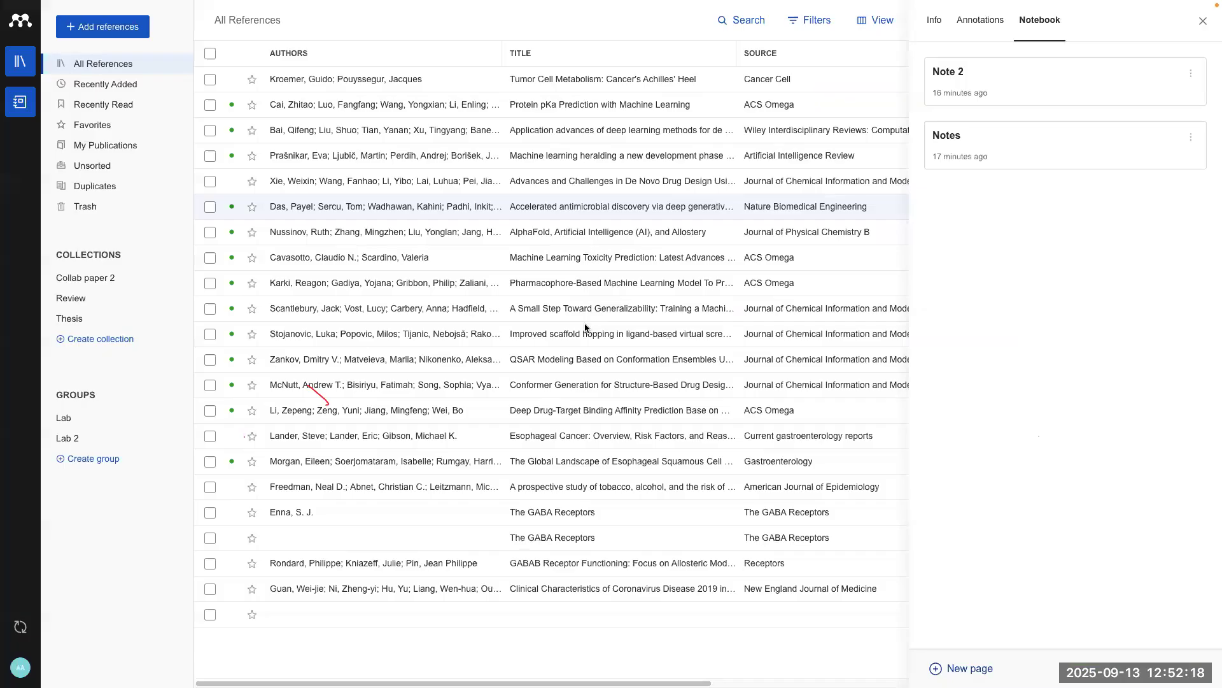
key("ctrl+Up")
left_click(512, 71)
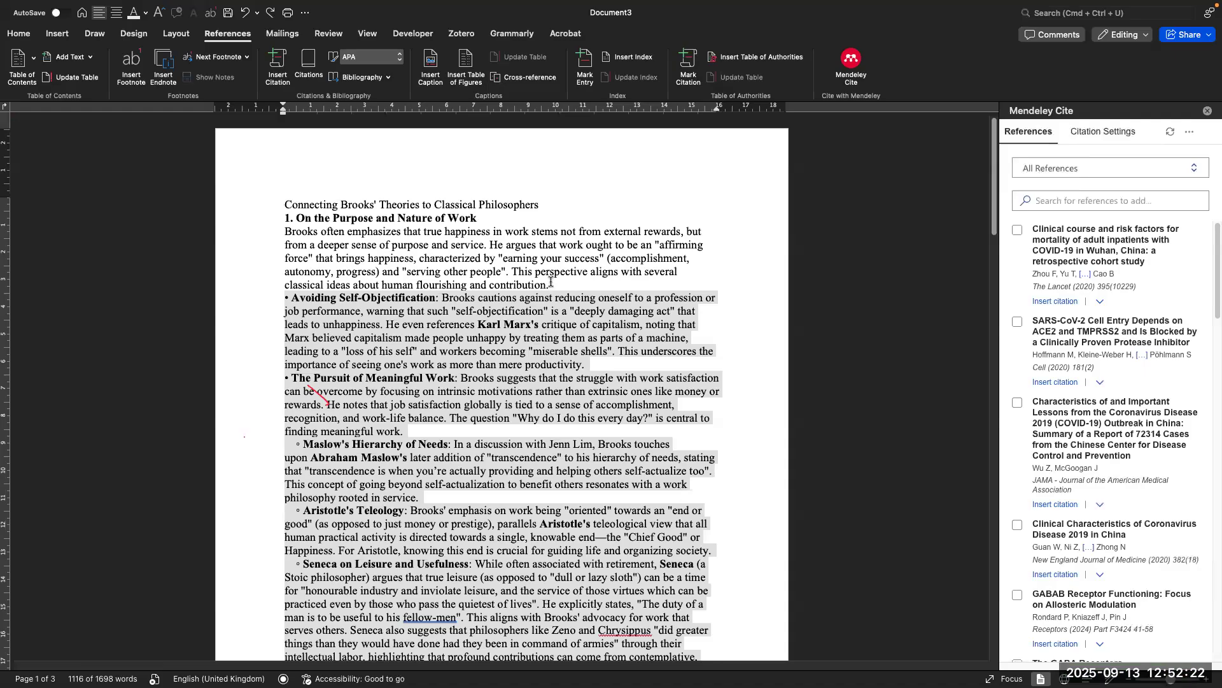
Step: Highlight in yellow the first sentence under "On the Purpose and Nature of Work", from "Brooks often emphasizes" to "purpose and service."
left_click(486, 246)
scroll(487, 245, "up", 5)
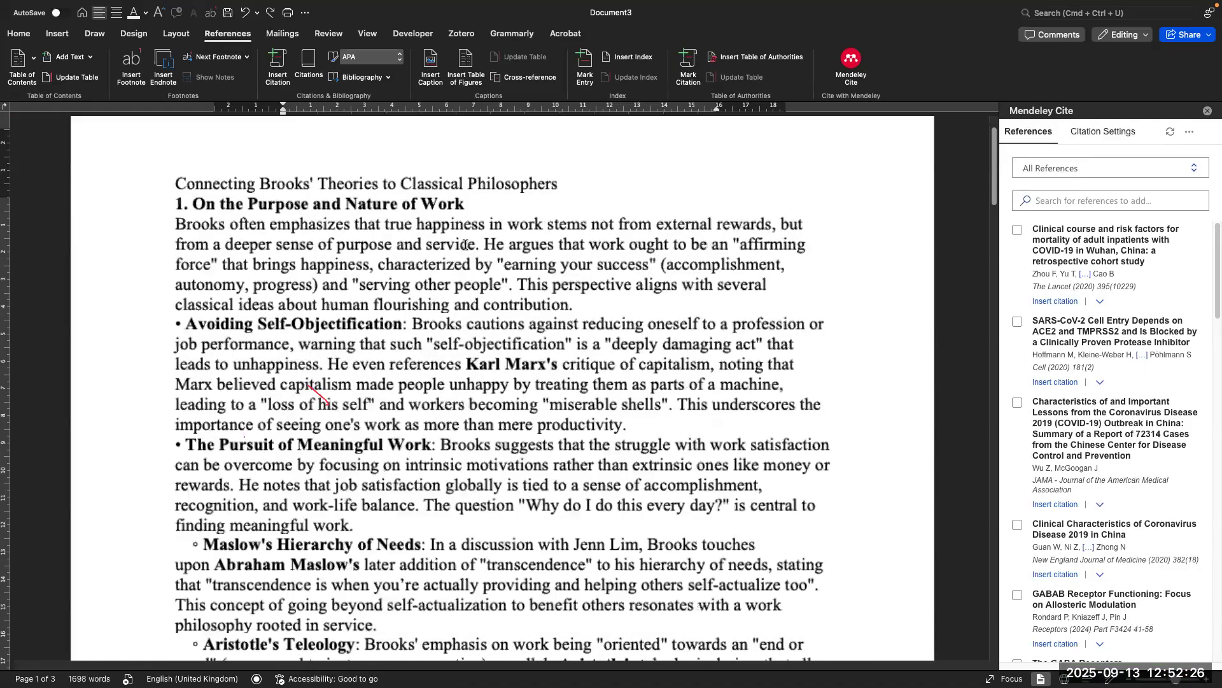
scroll(466, 245, "up", 3)
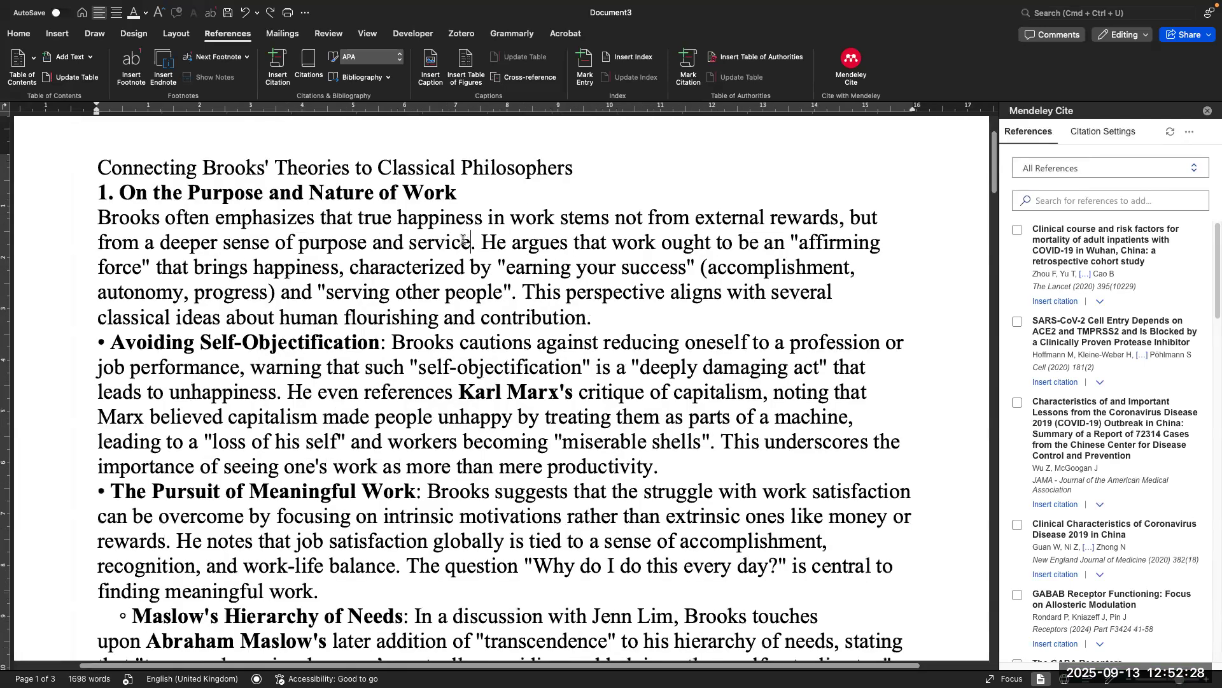
left_click_drag(245, 221, 117, 231)
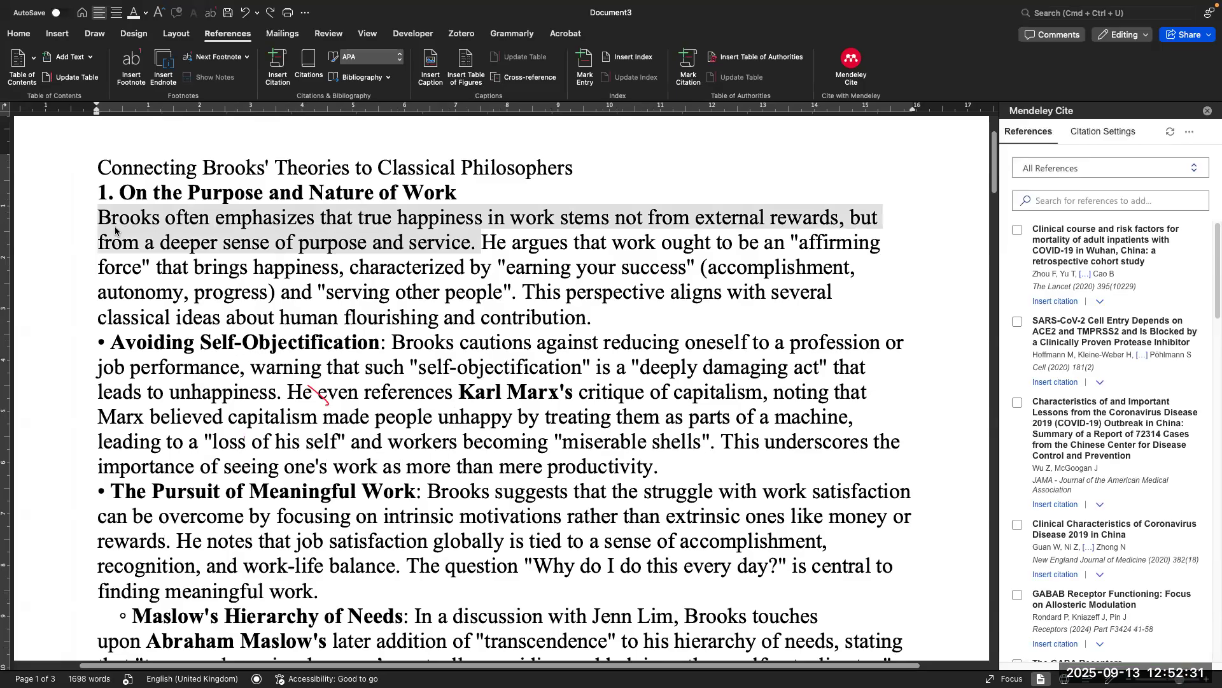
left_click(25, 36)
left_click(213, 79)
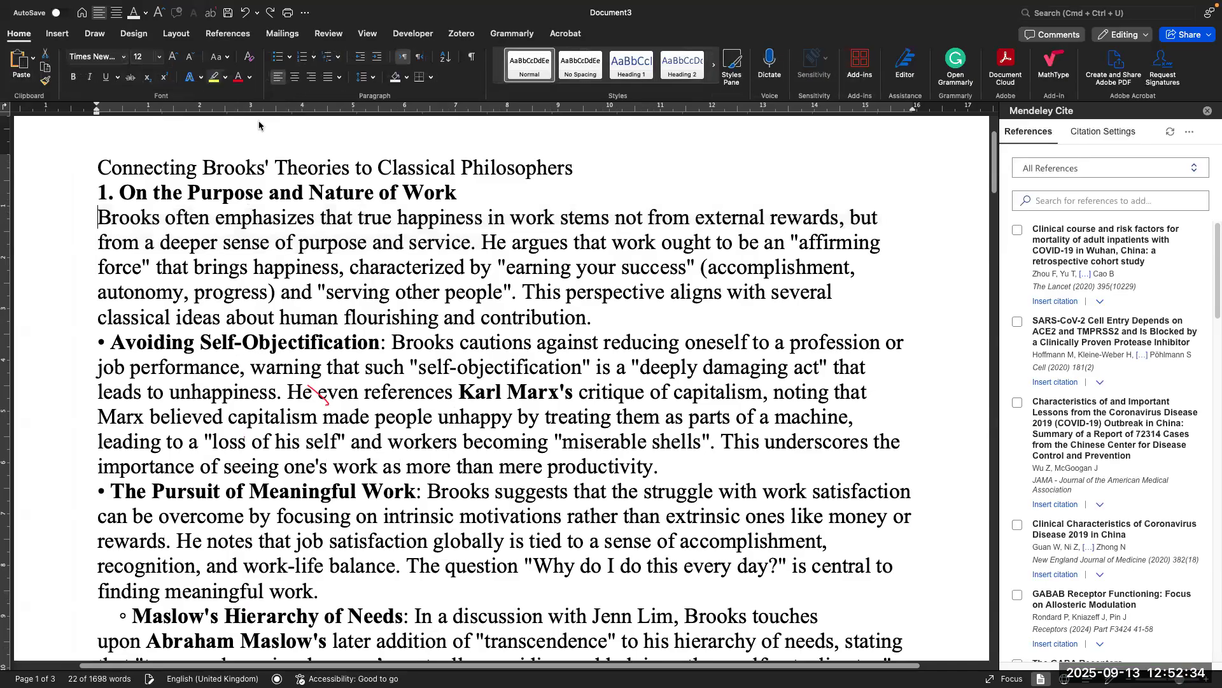
Step: Place the text cursor at the end of the first paragraph, after "human flourishing and contribution."
left_click(476, 250)
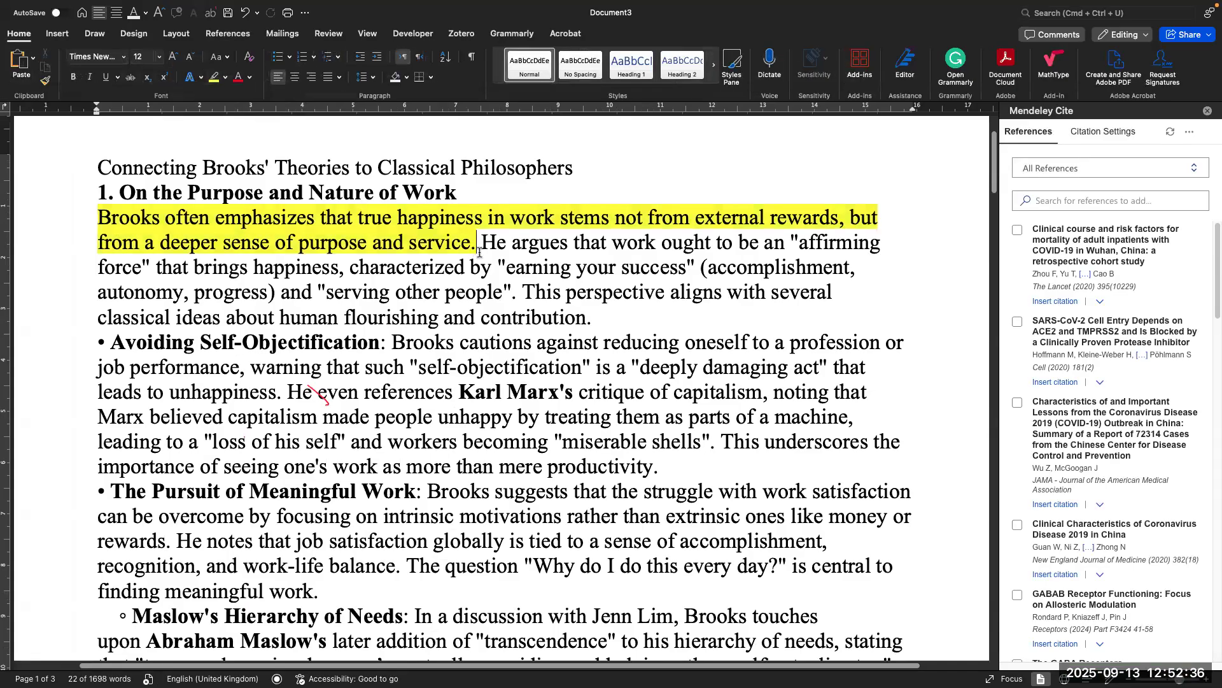
left_click_drag(602, 319, 88, 222)
left_click(592, 321)
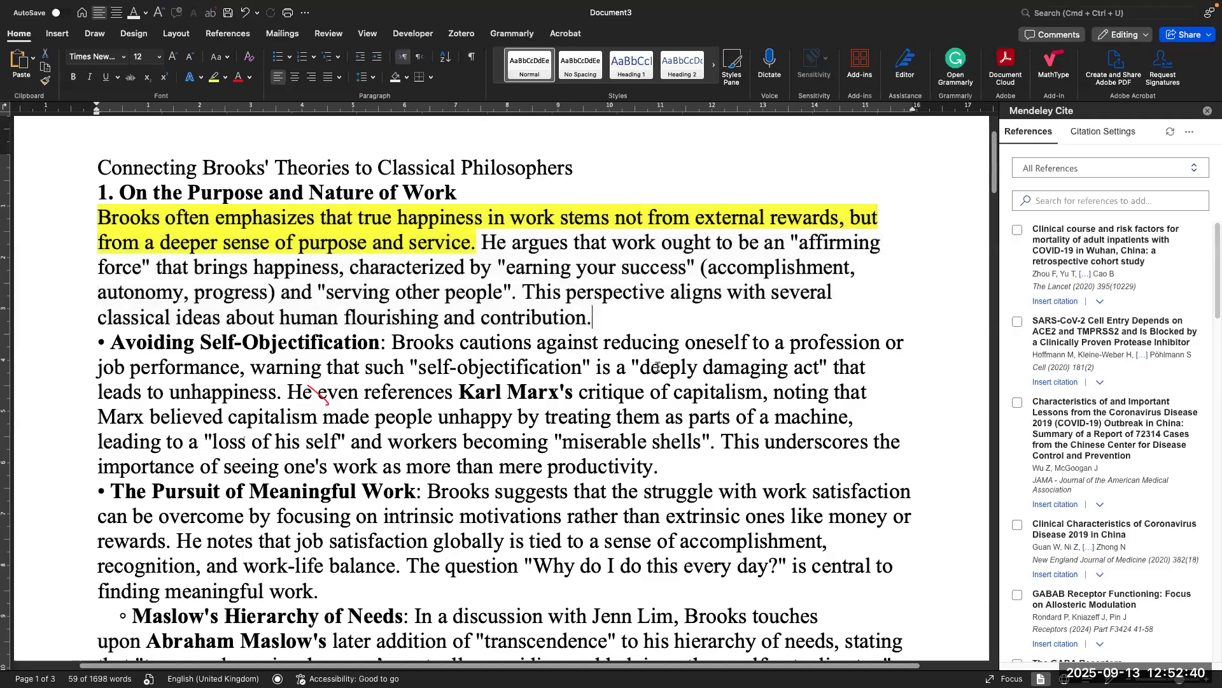
Step: Close Mendeley Cite, look over the document's first page, and reopen Mendeley Cite beside the document
scroll(659, 367, "down", 5)
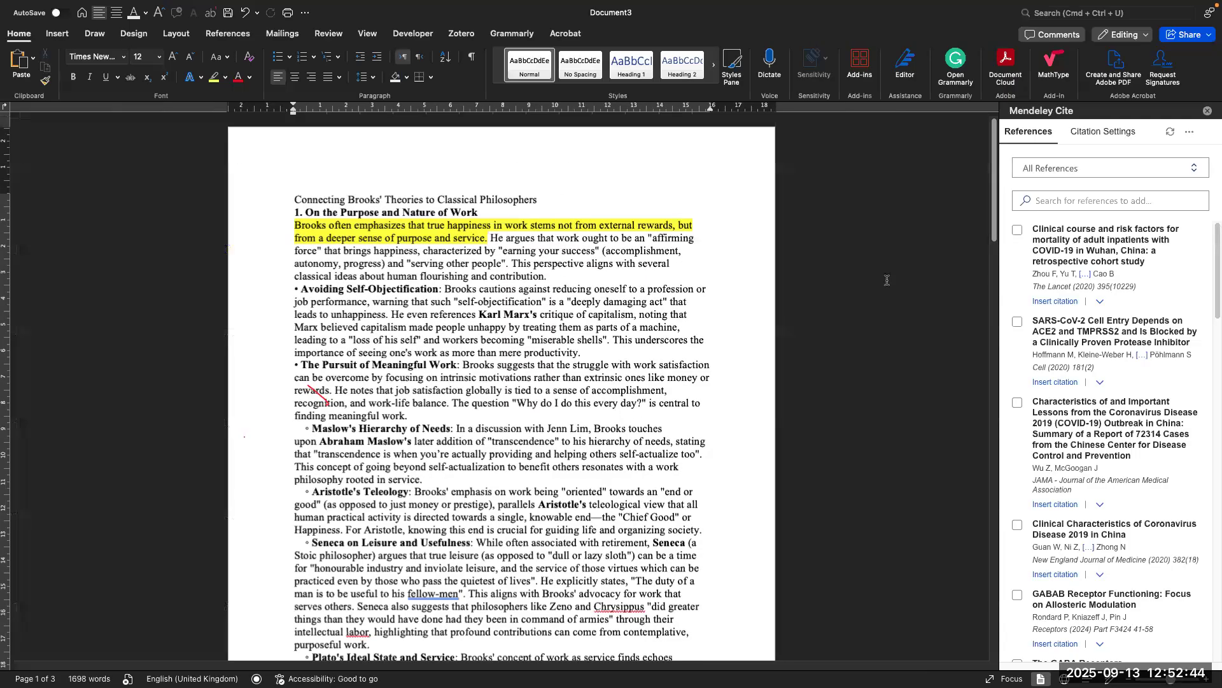
left_click(1208, 111)
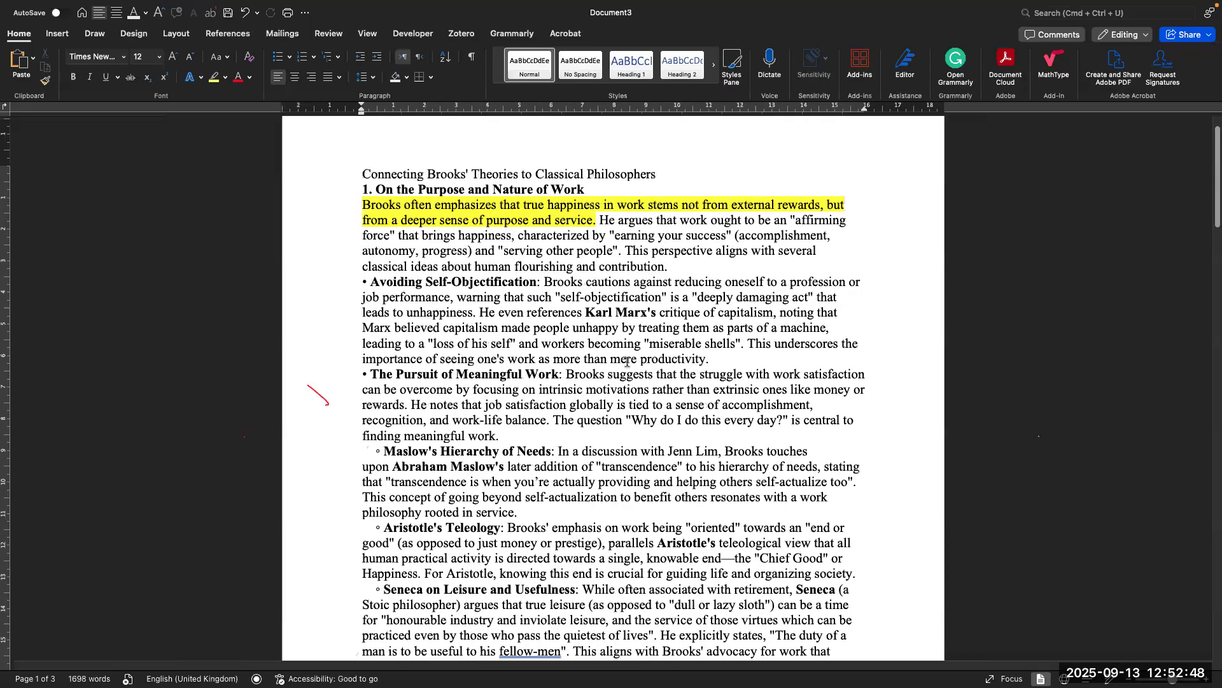
scroll(520, 341, "down", 2)
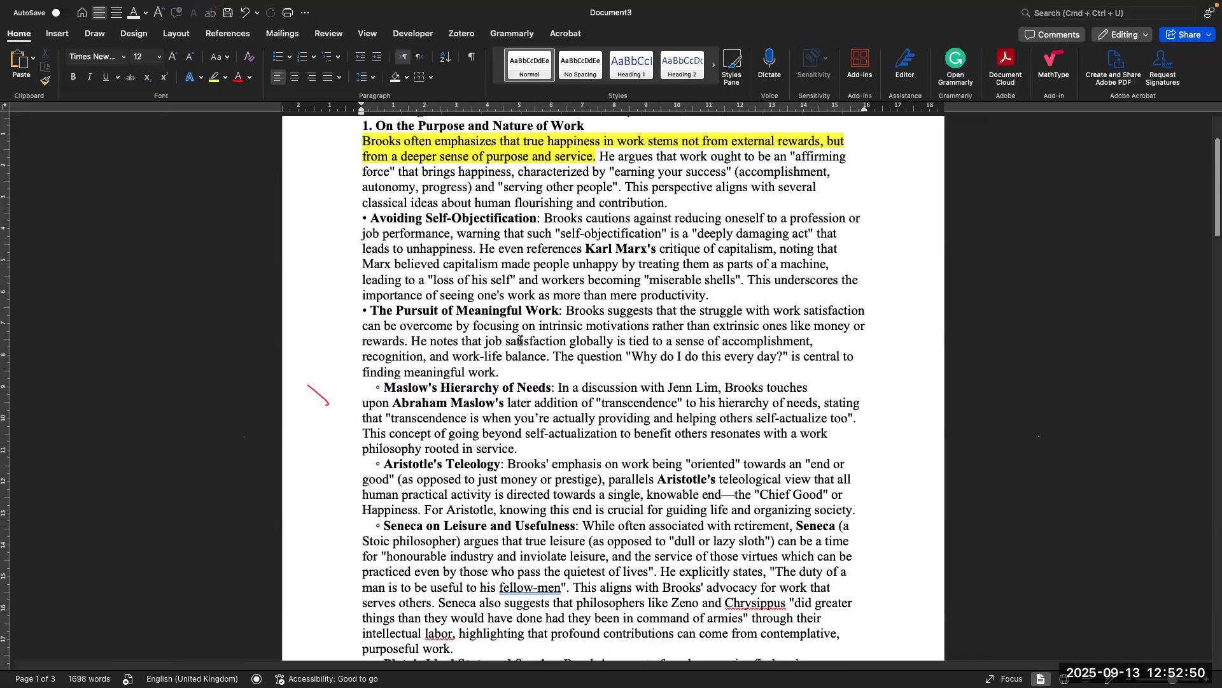
scroll(520, 335, "up", 3)
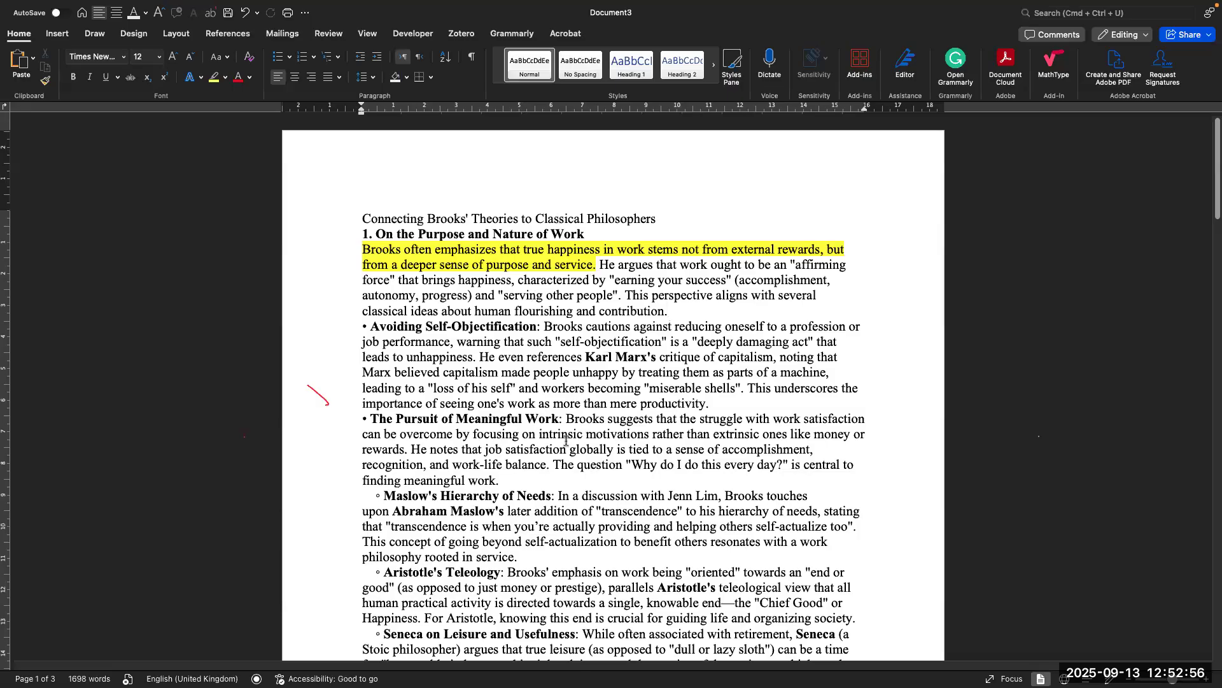
left_click(249, 38)
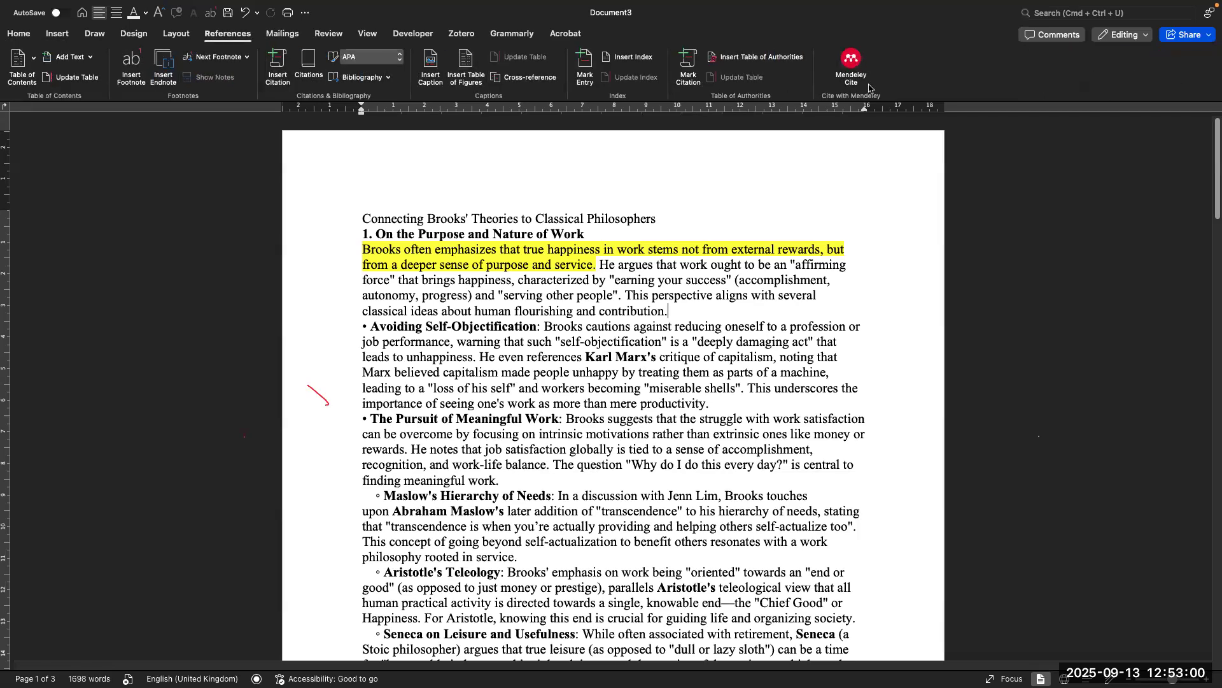
left_click(847, 77)
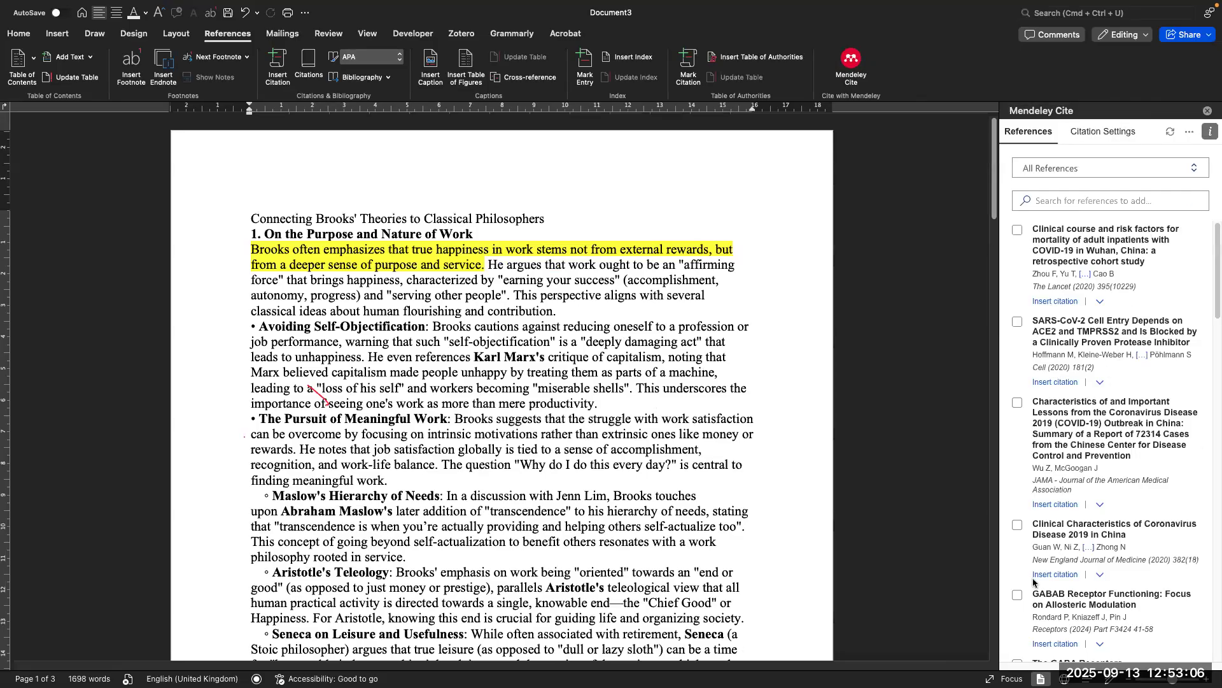
Step: Go through Mendeley Cite's bibliography and additional options, and sign out of the Mendeley account
left_click(1189, 132)
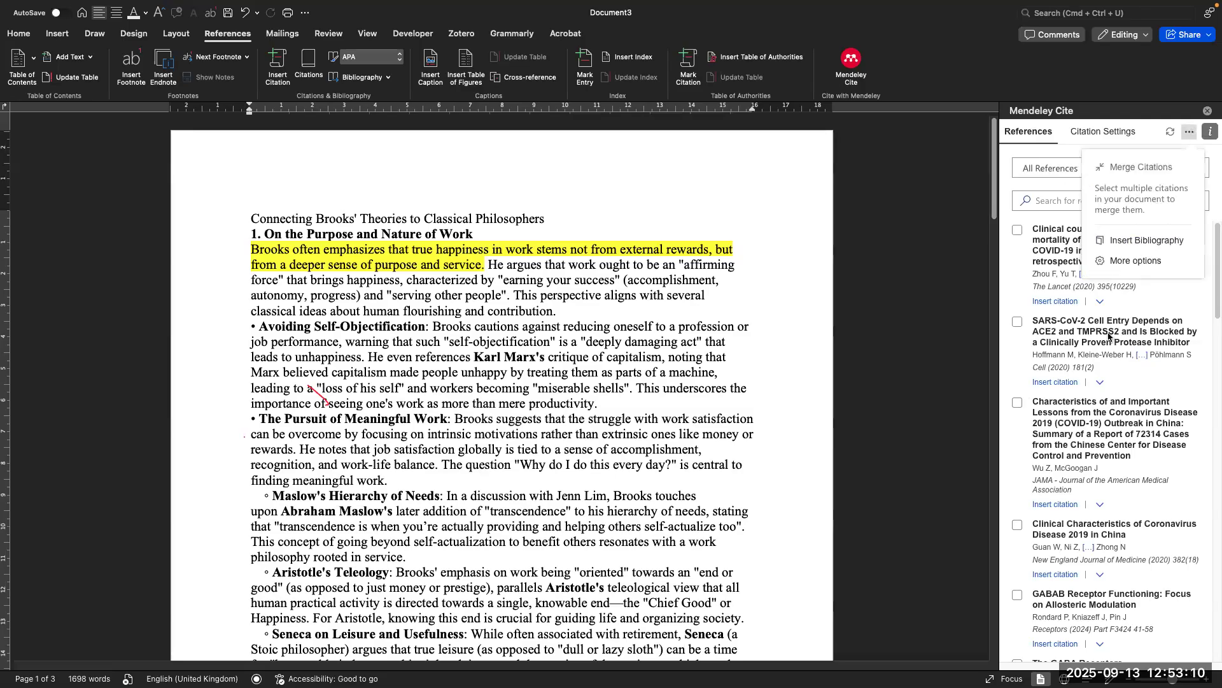
left_click(1134, 241)
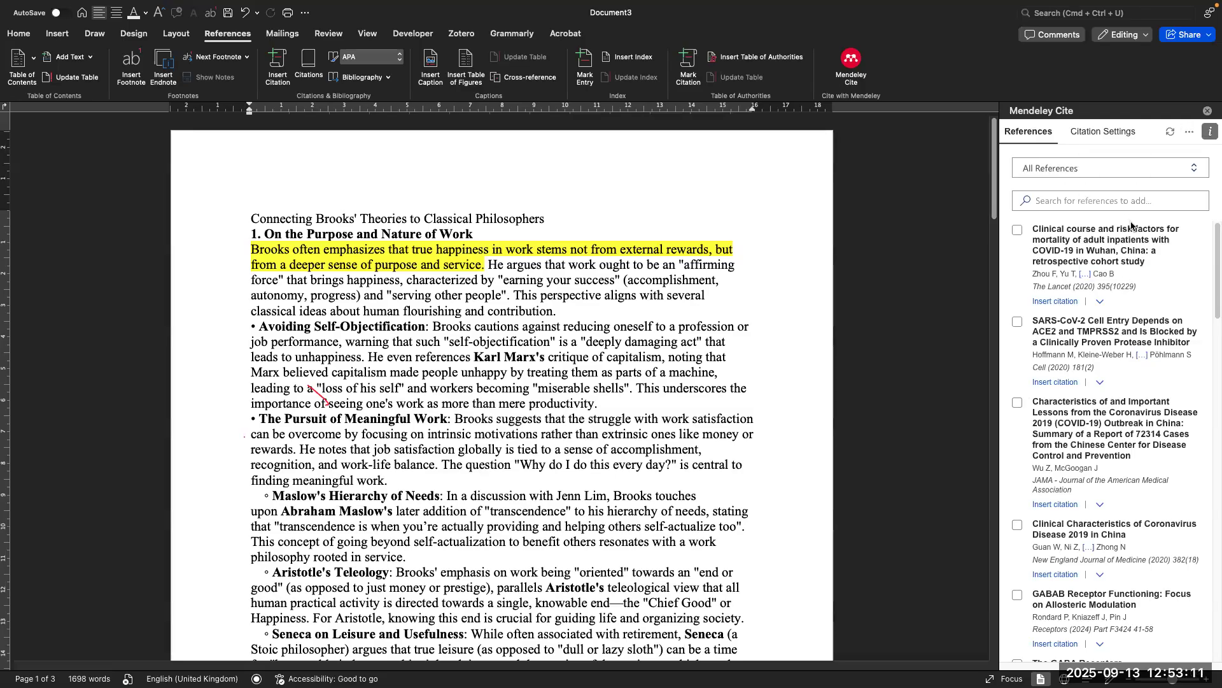
left_click(1189, 132)
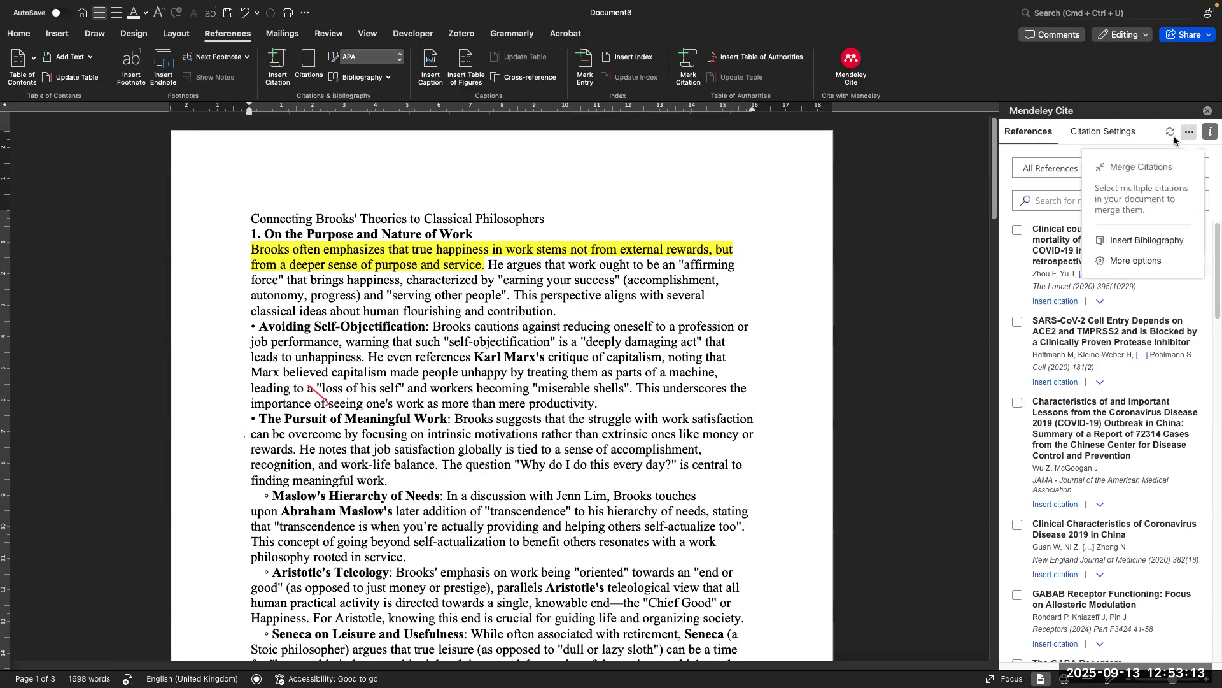
left_click(1128, 263)
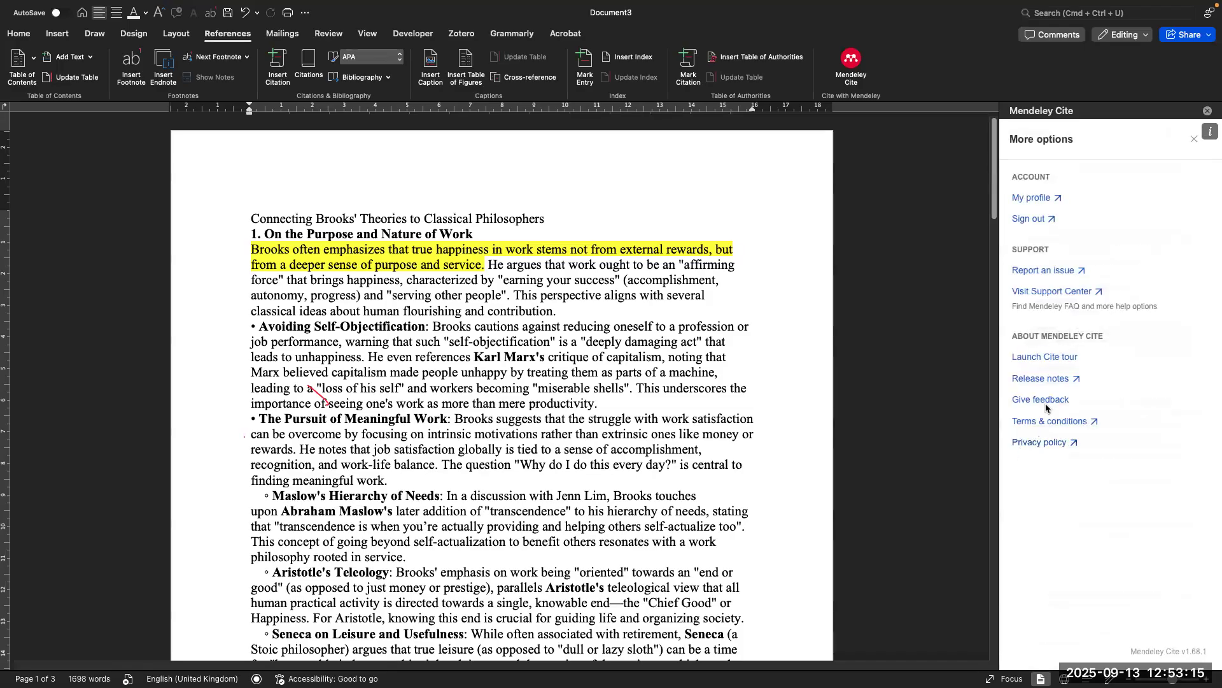
left_click(1030, 219)
left_click(1195, 139)
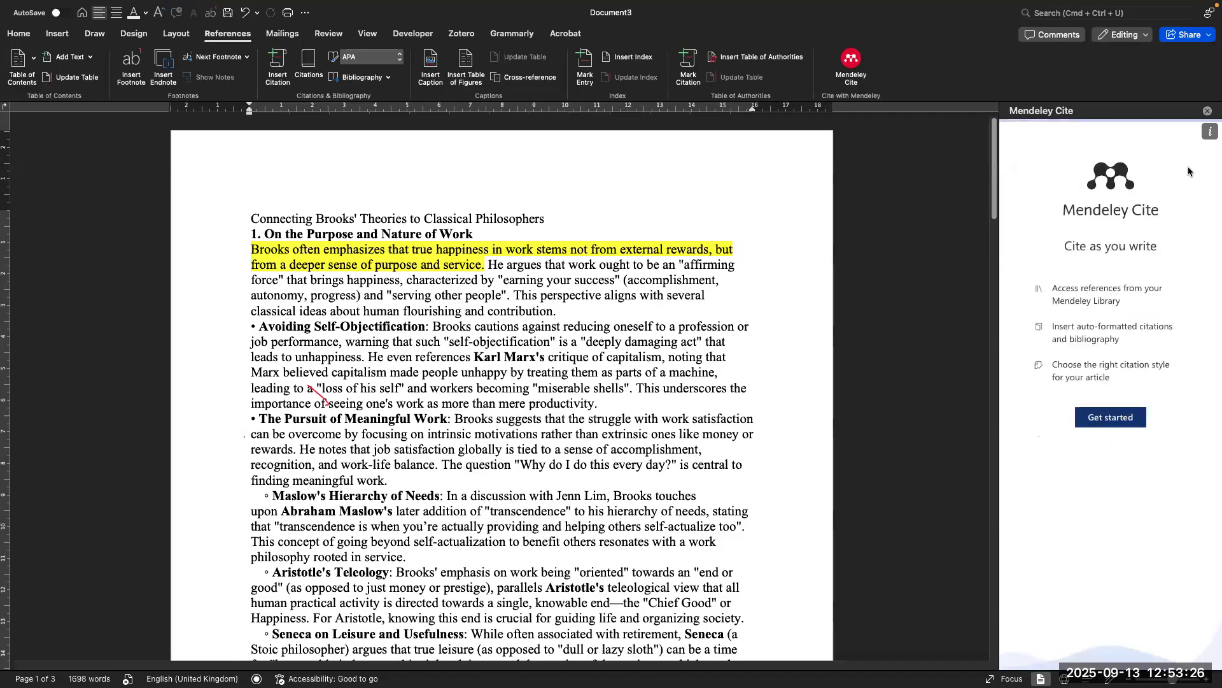
Step: Sign back in to Mendeley Cite by entering the account password
left_click(1110, 418)
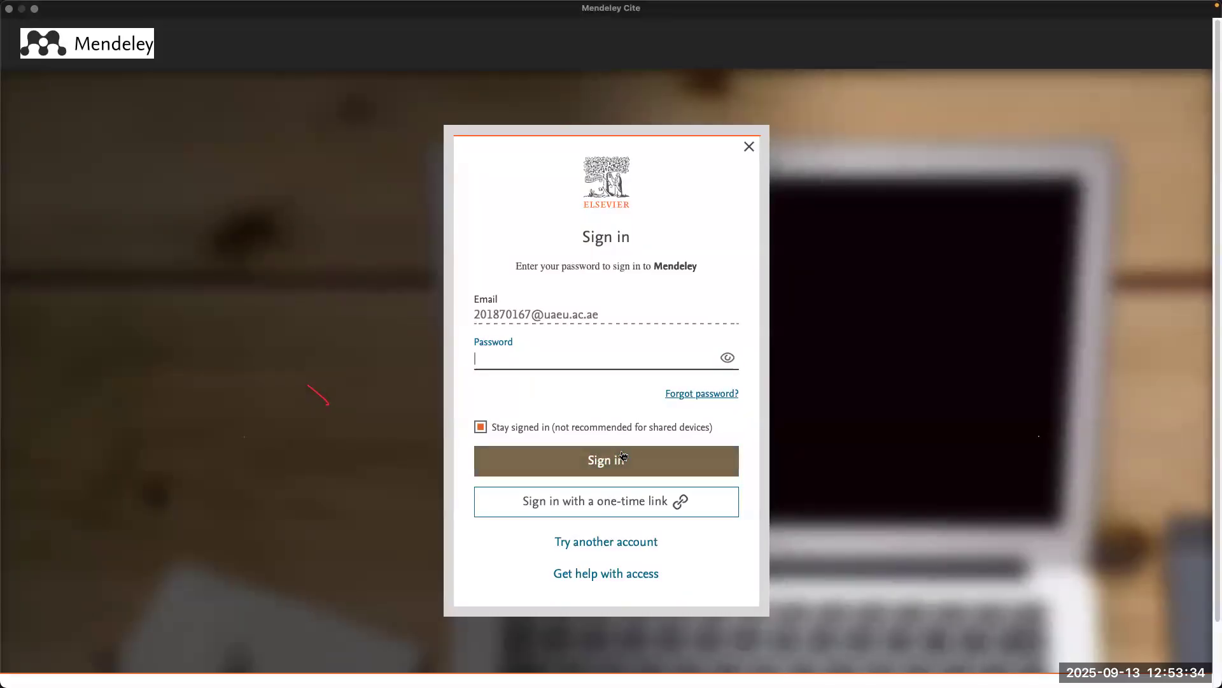
key("BackSpace")
key("BackSpace")
type("•")
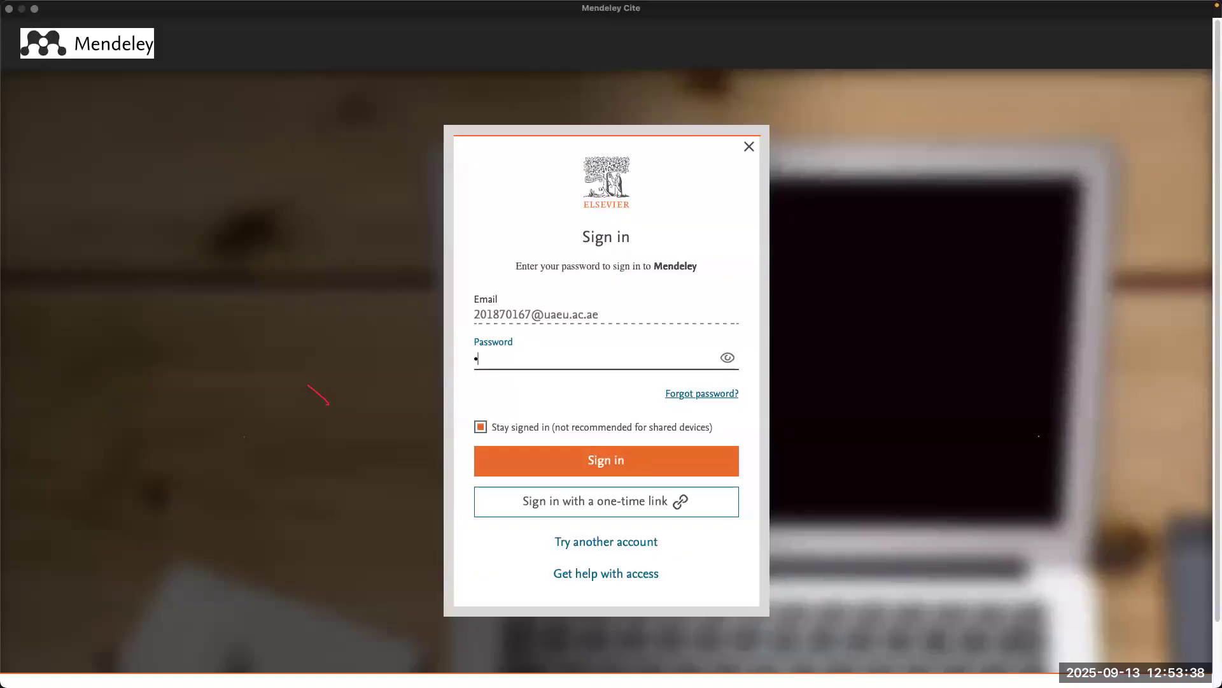
type("••••••••••")
left_click(730, 453)
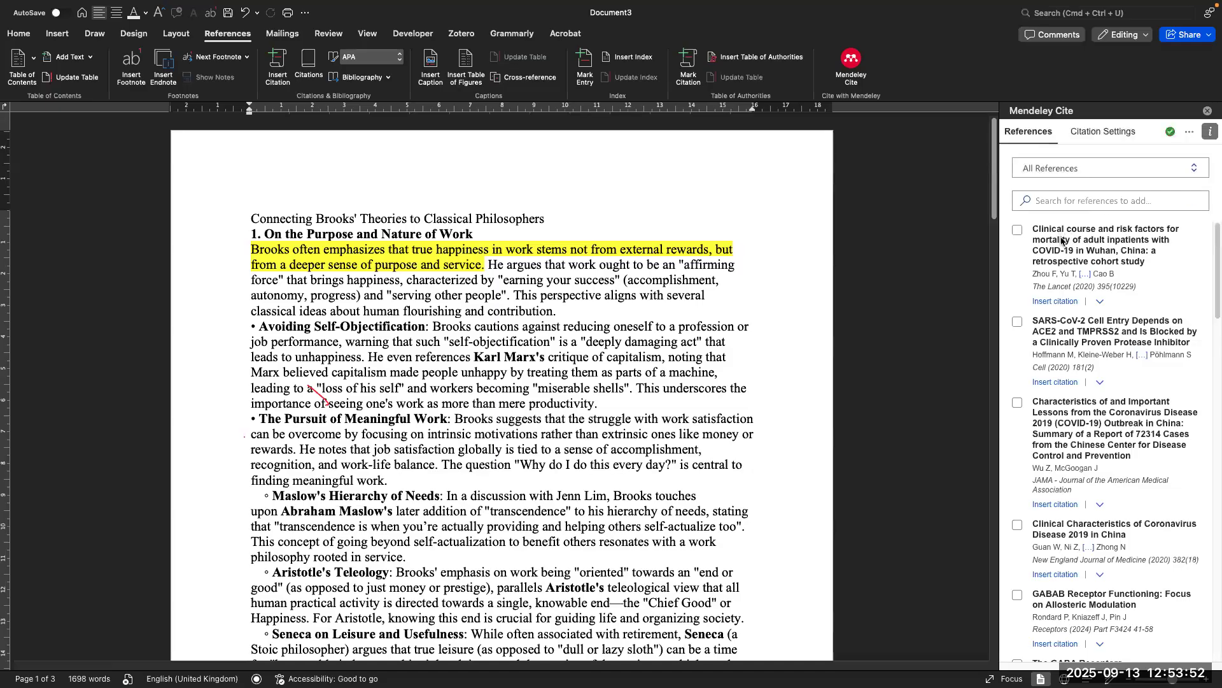
Step: Browse Mendeley Cite's full reference list and its Favorites, Review and Thesis collections, and return to All References
scroll(1105, 559, "down", 10)
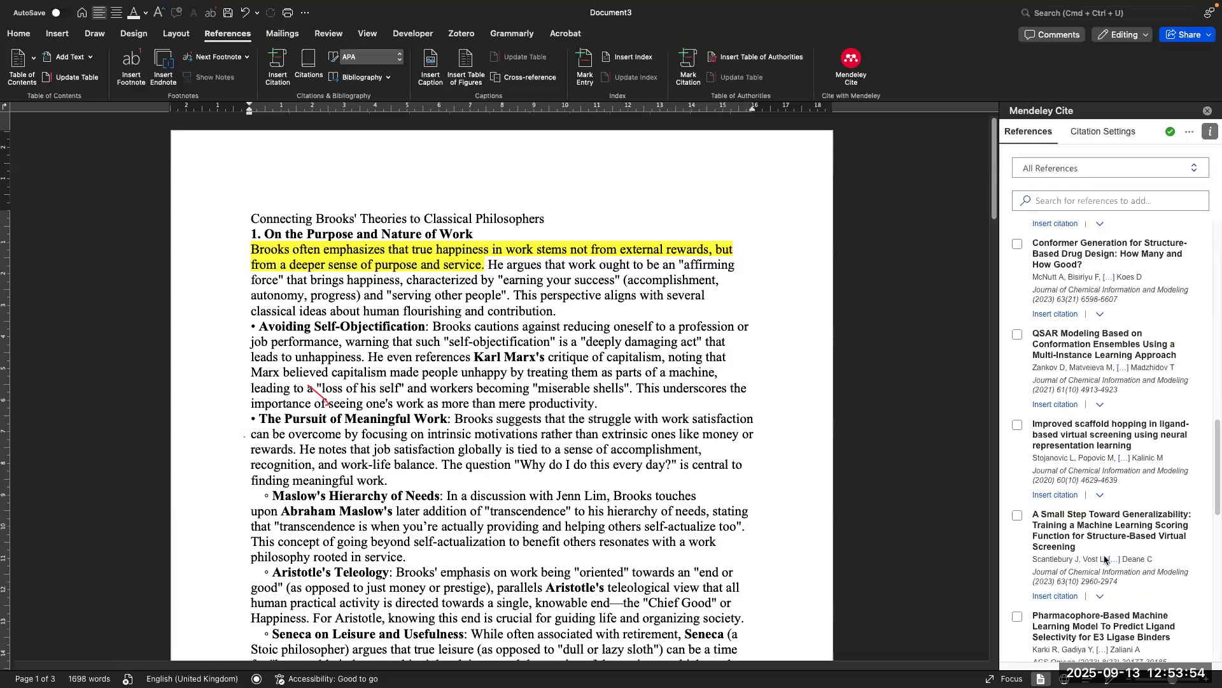
scroll(1104, 559, "down", 5)
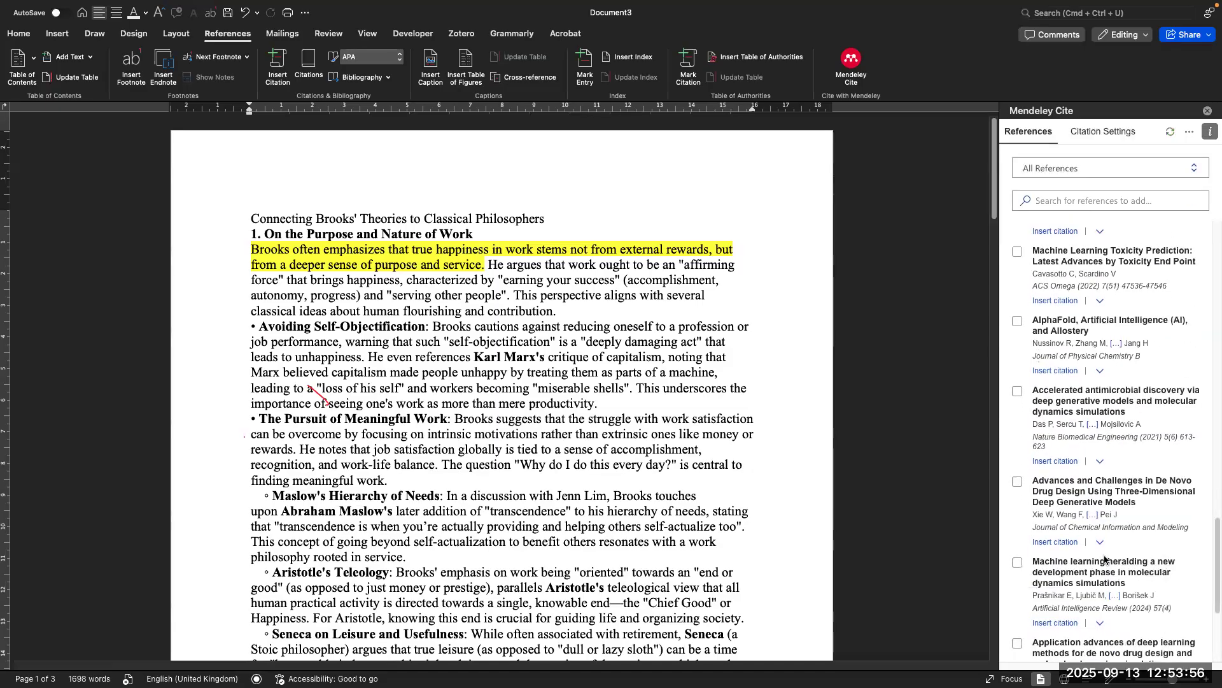
scroll(1104, 559, "up", 15)
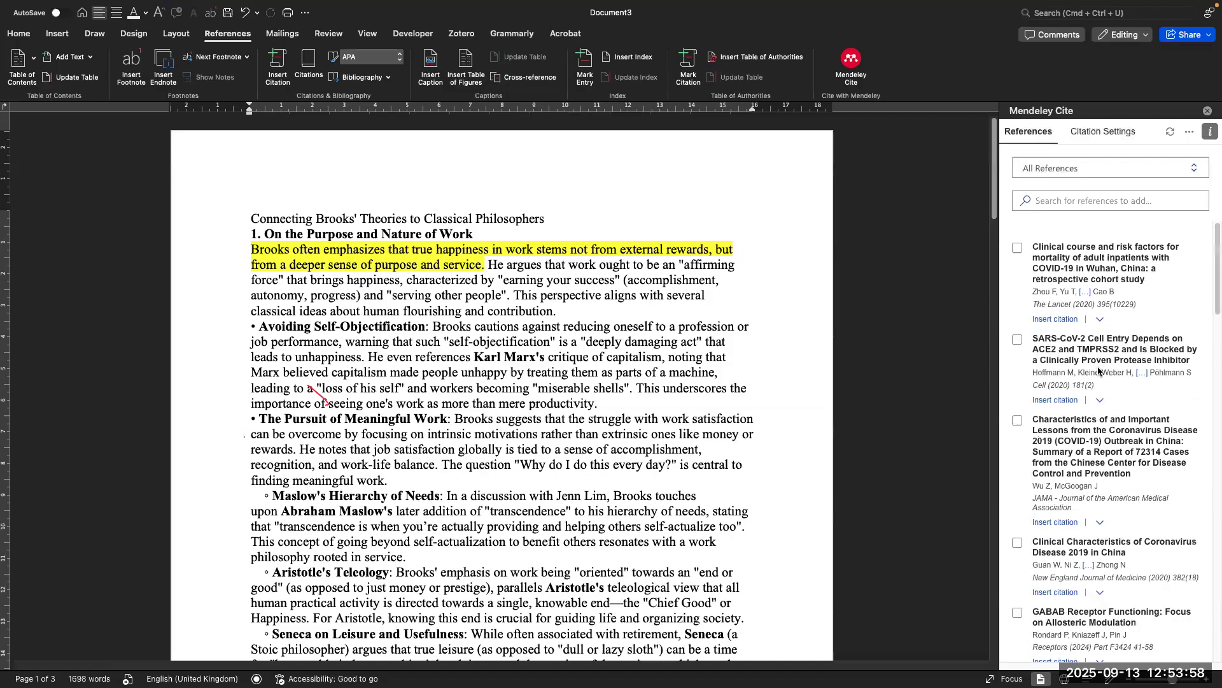
left_click(1082, 169)
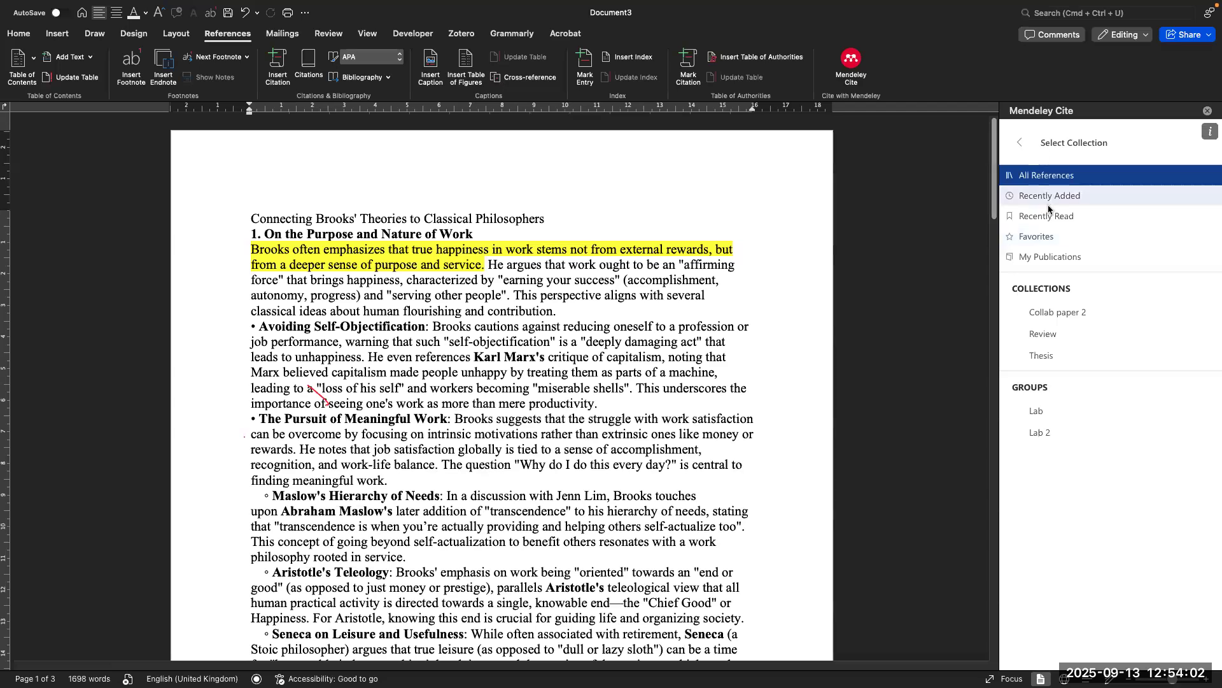
left_click(1050, 240)
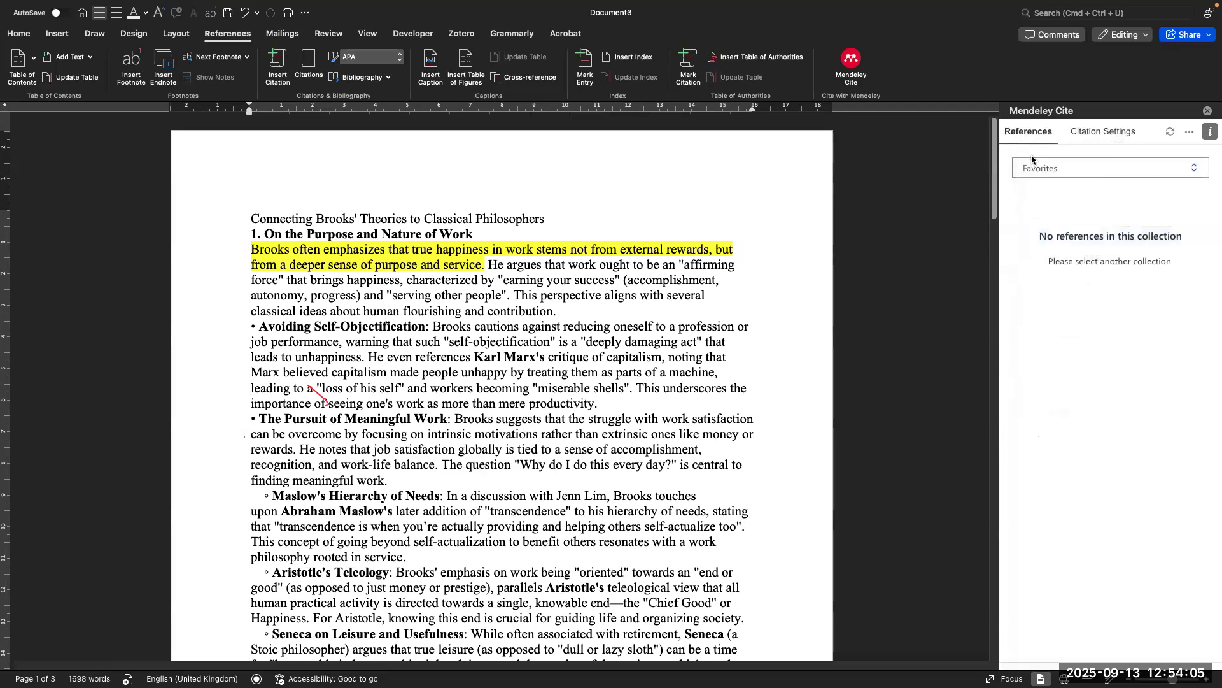
left_click(1080, 168)
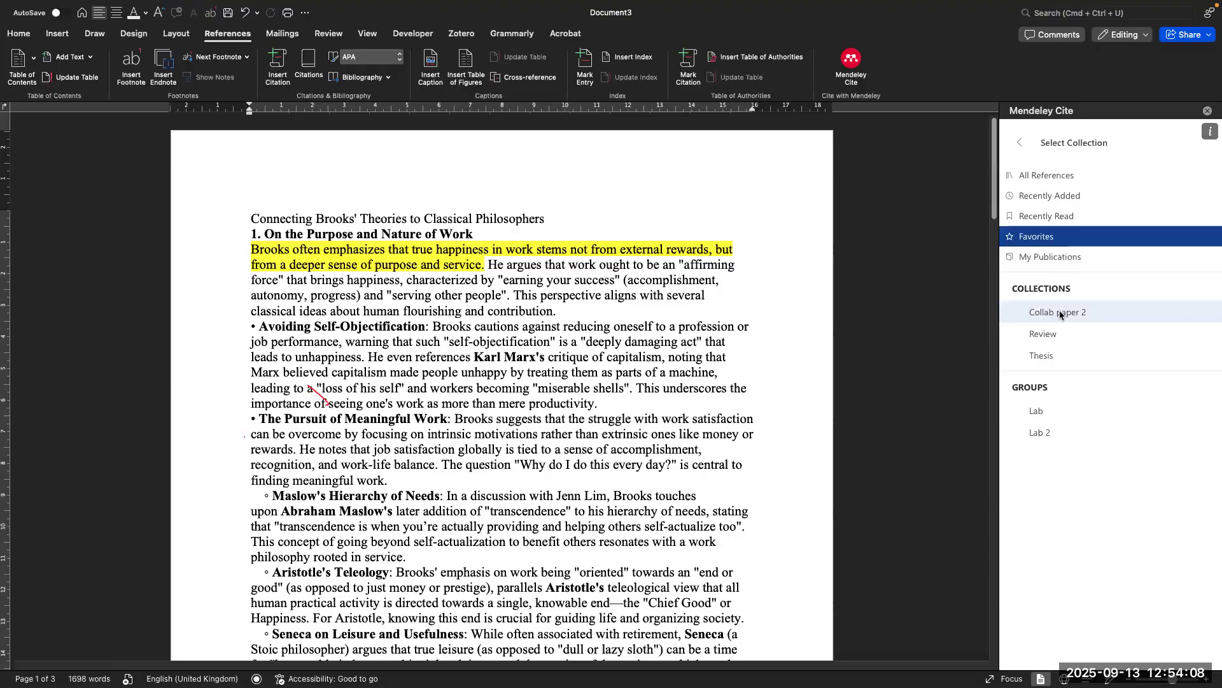
left_click(1048, 333)
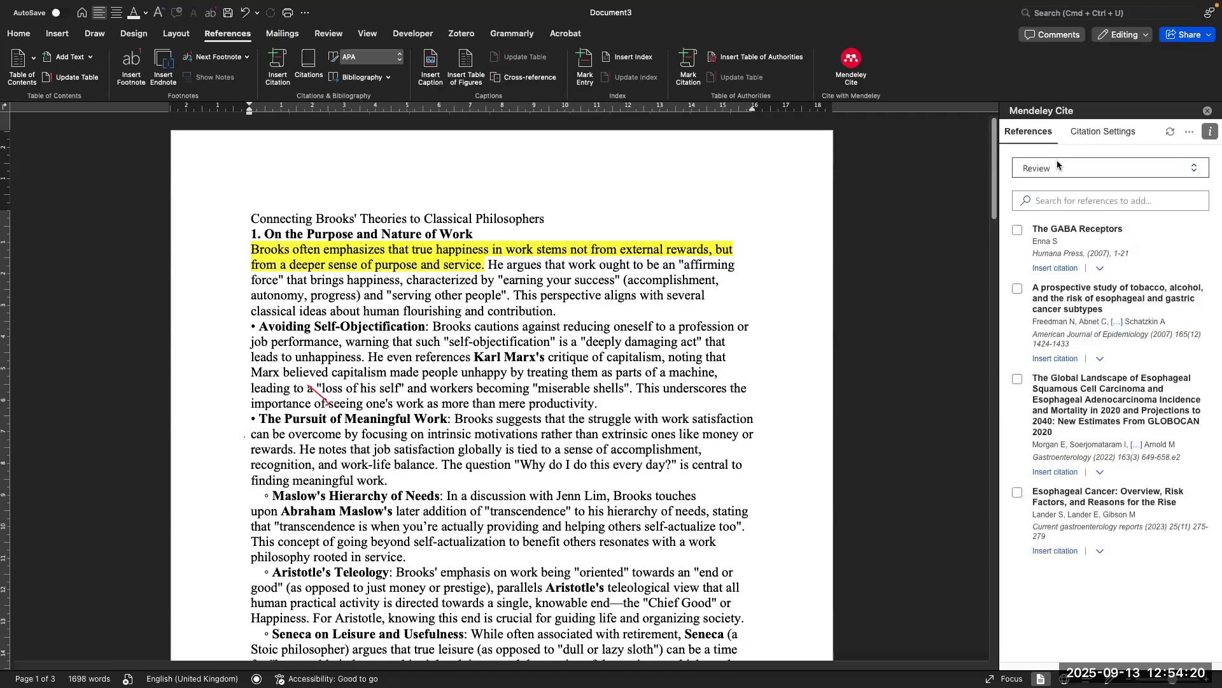
left_click(1111, 168)
left_click(1083, 361)
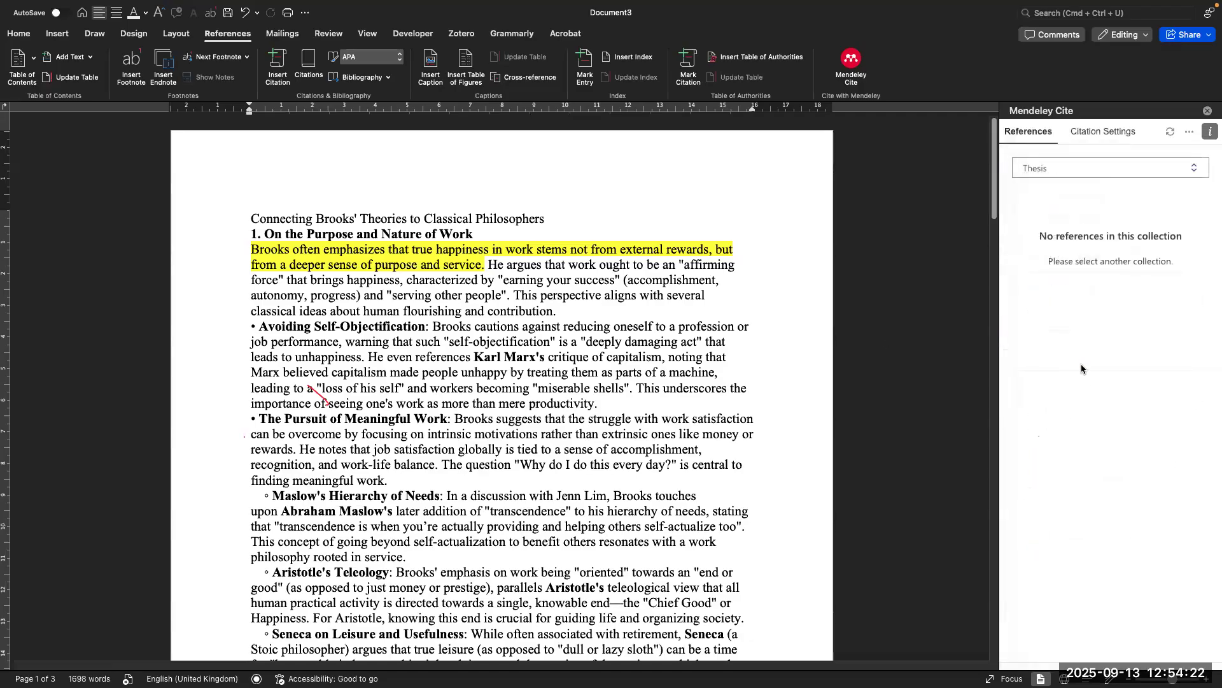
left_click(1067, 166)
left_click(1054, 188)
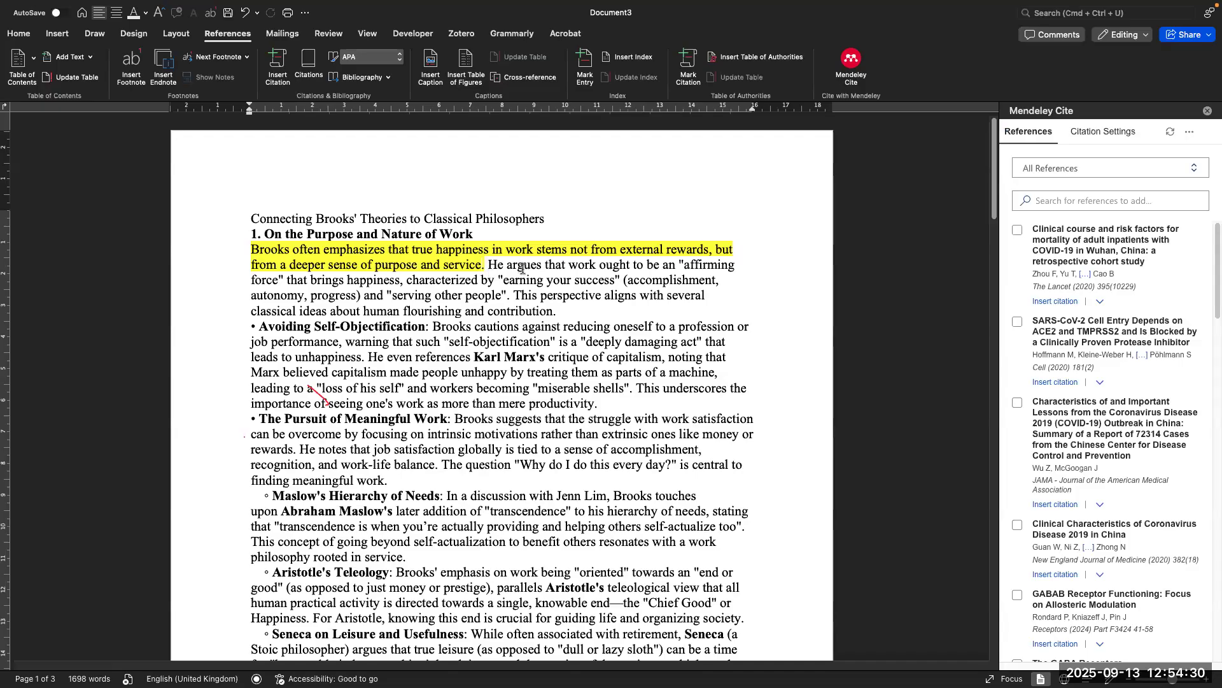
Step: Place the text cursor before the period ending the highlighted sentence, and open Mendeley Cite's citation settings
scroll(483, 268, "up", 5)
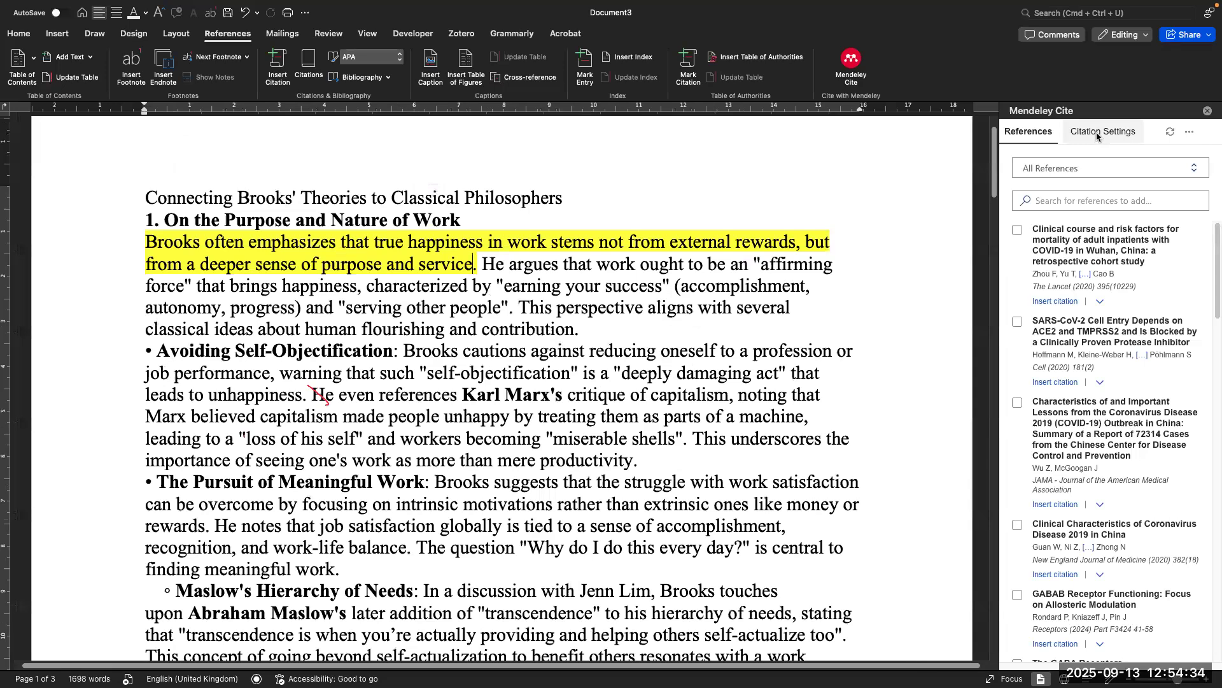
left_click(1099, 136)
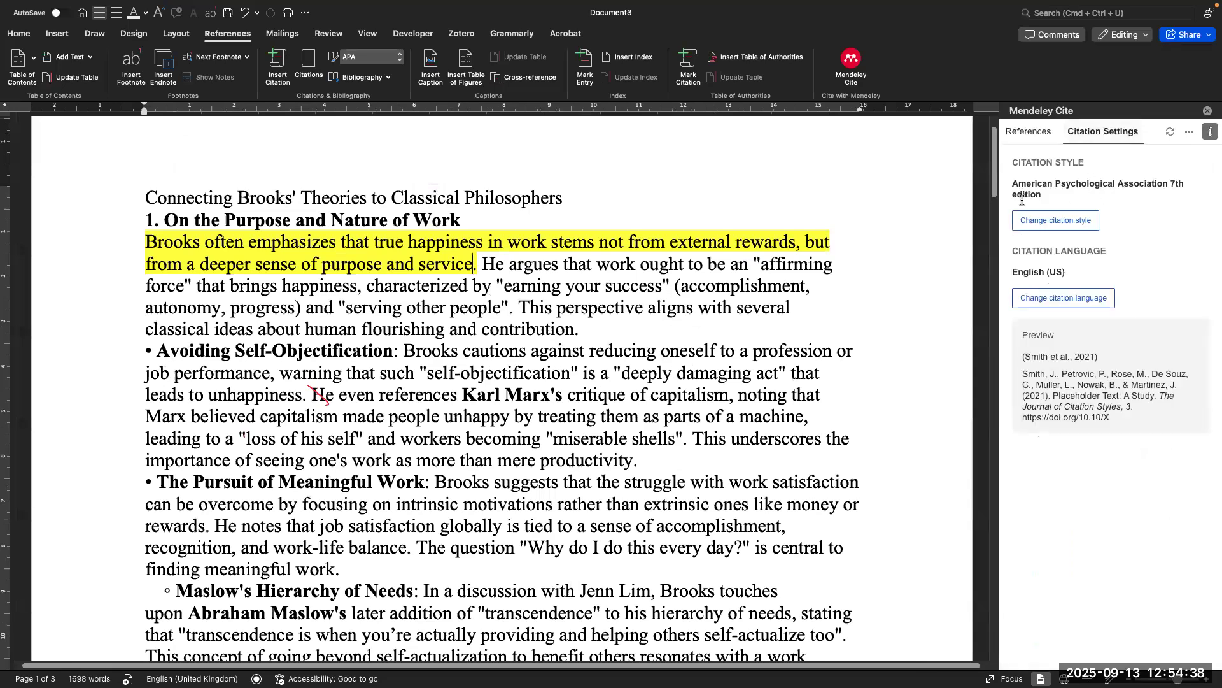
Step: Examine the options for changing the citation style, the selected style's name and its citation preview
left_click(1070, 221)
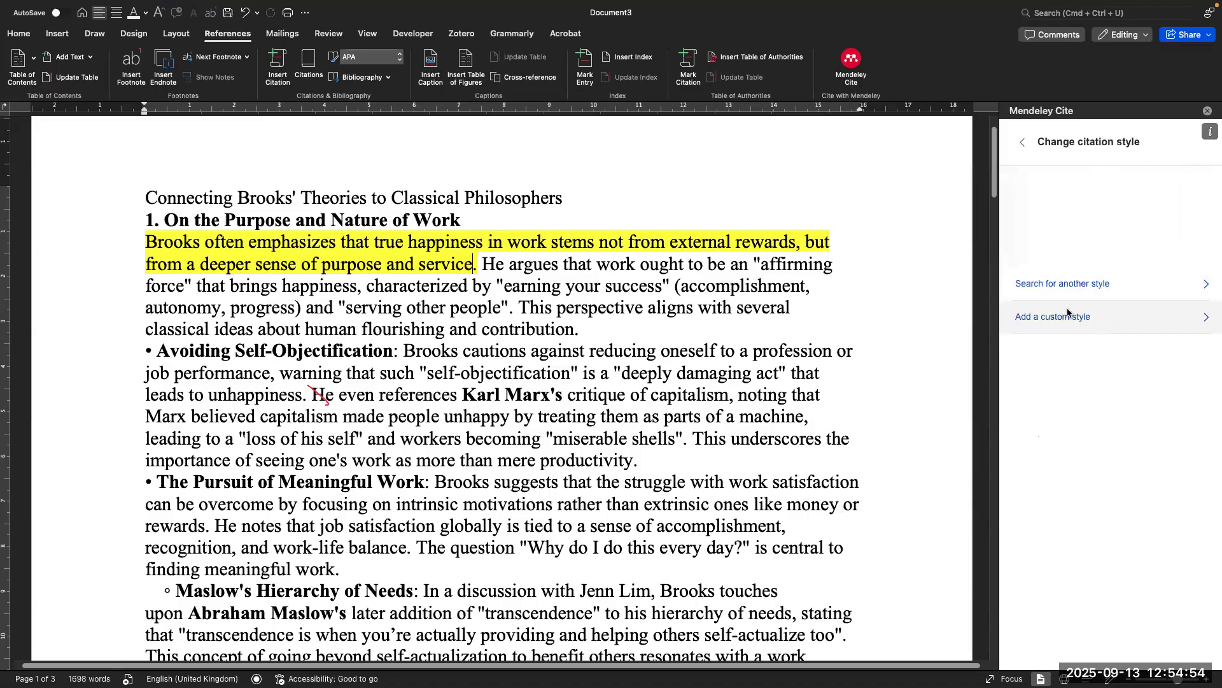
left_click(1024, 143)
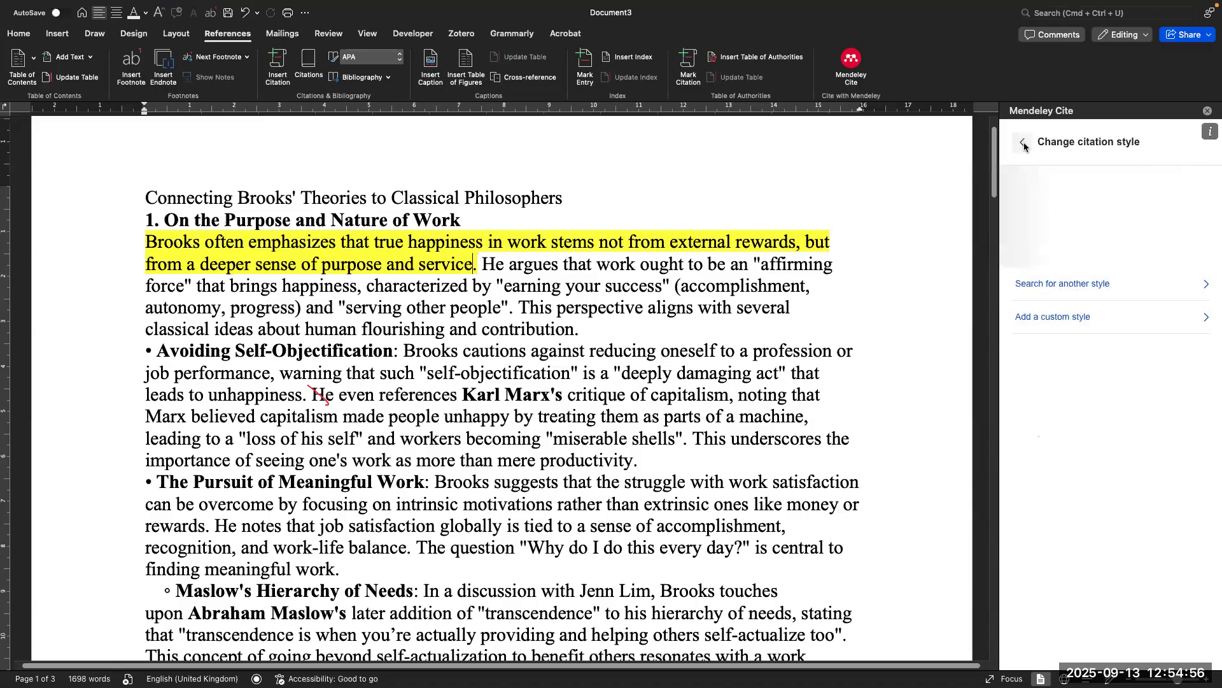
left_click(1056, 221)
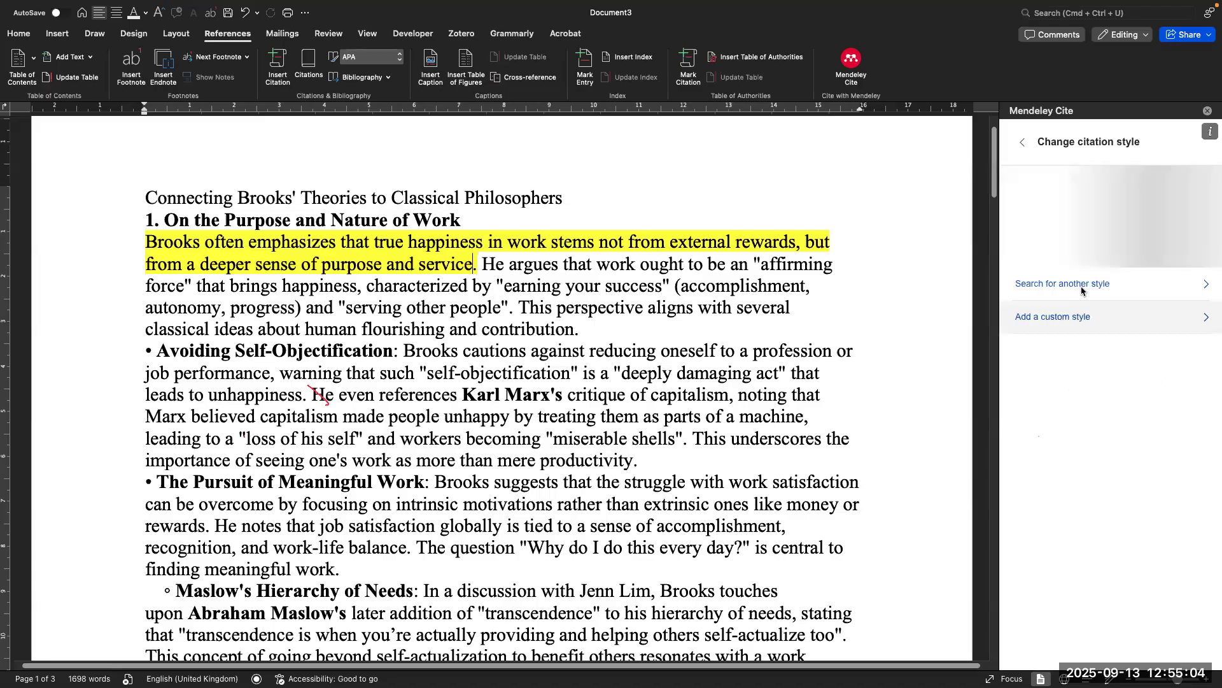
left_click(1023, 142)
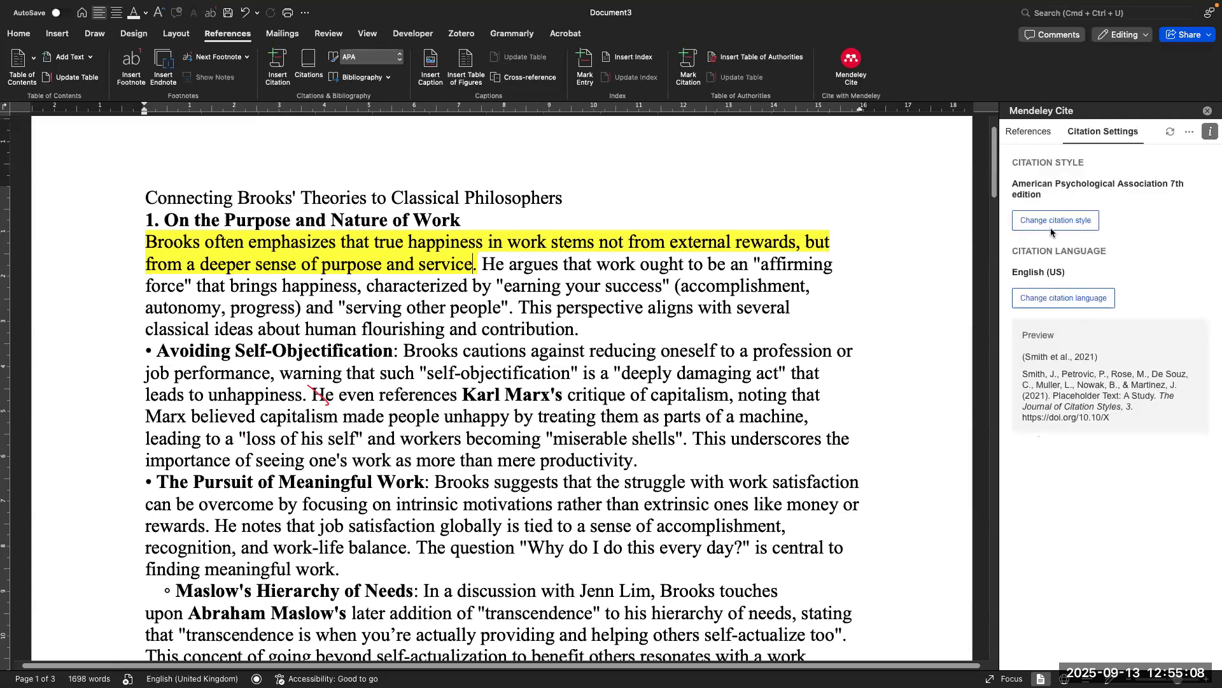
left_click(1050, 227)
left_click(1023, 142)
triple_click(1009, 190)
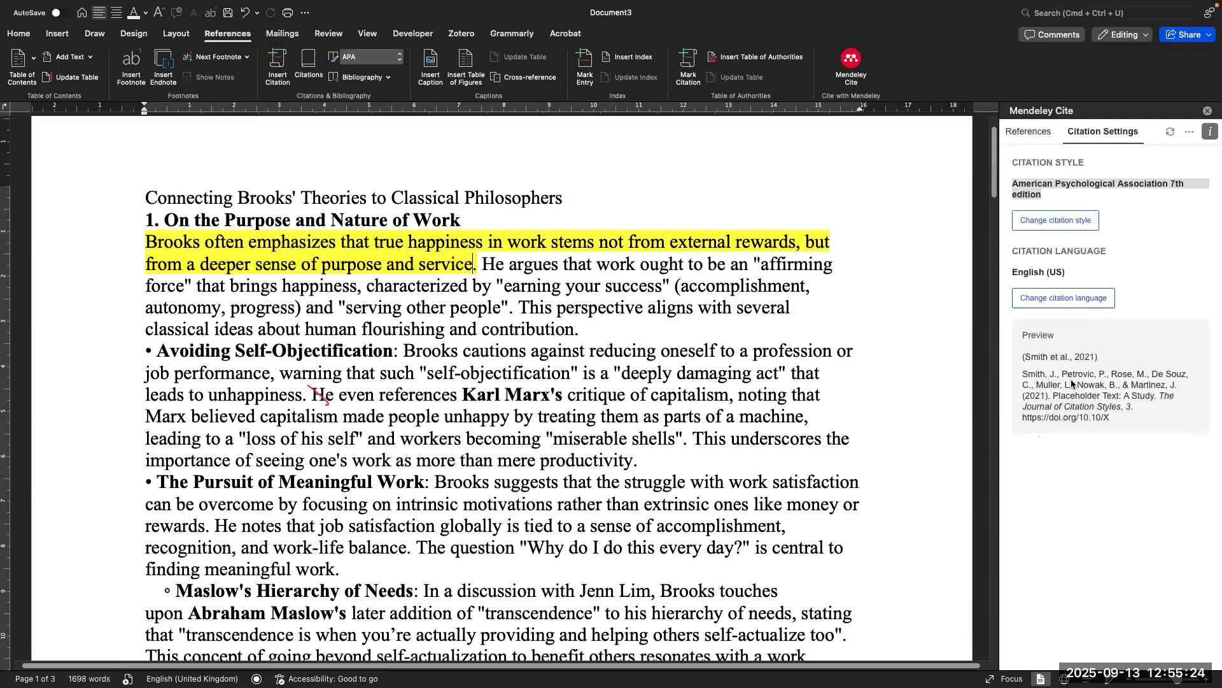
scroll(820, 528, "up", 3)
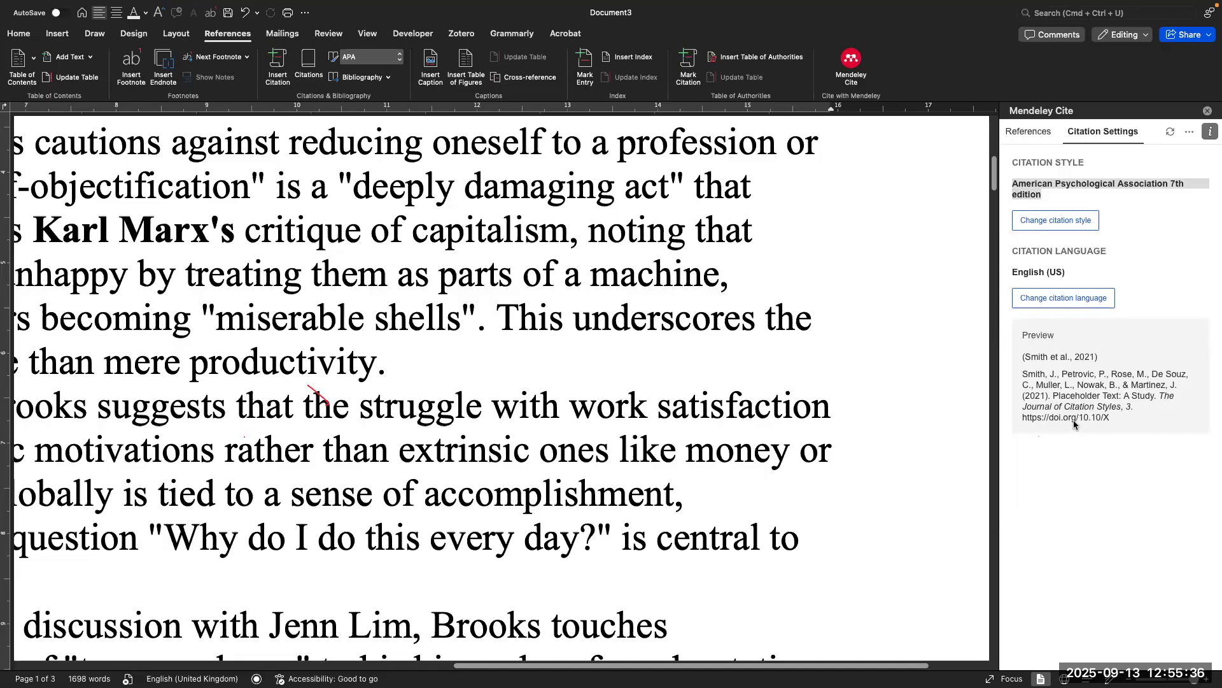
Step: Open the online search for another citation style, and go back to the citation style options
left_click(921, 455)
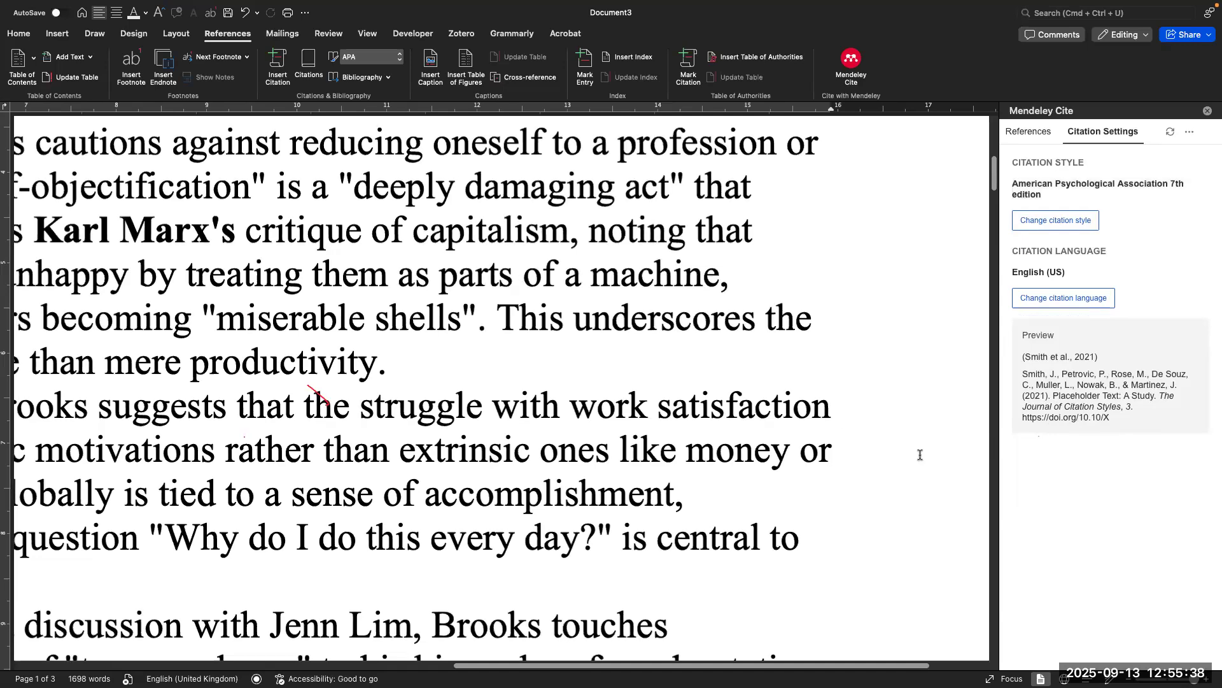
scroll(921, 456, "down", 2)
left_click(1067, 215)
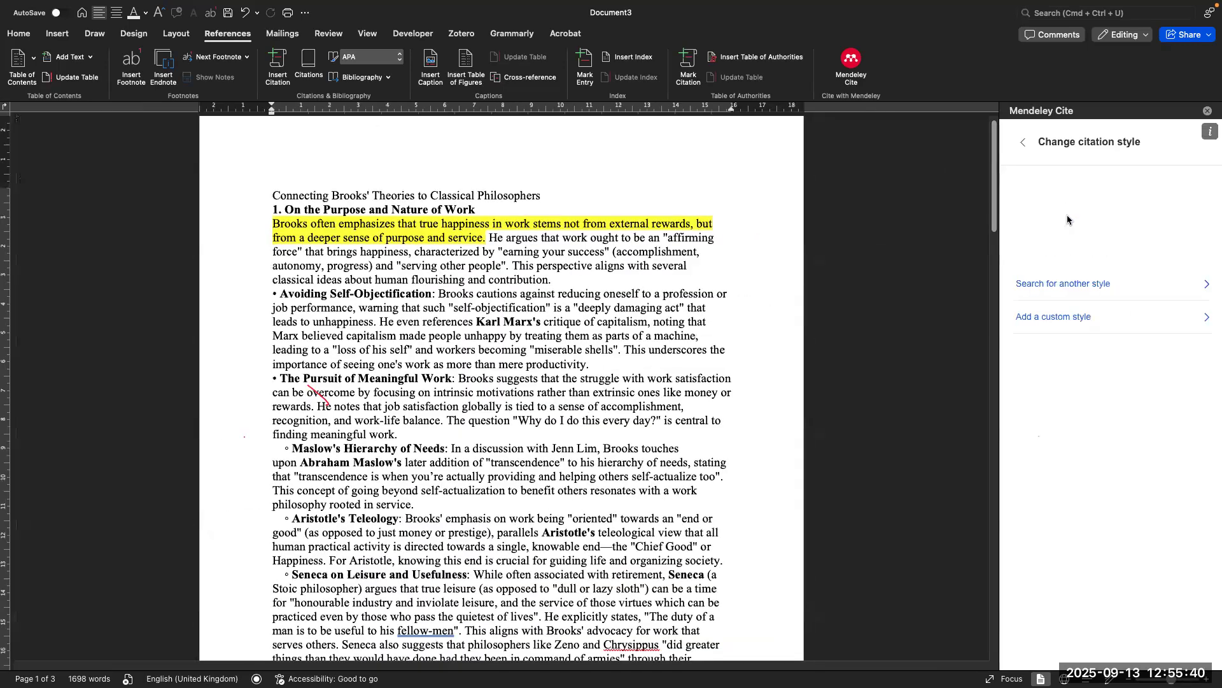
left_click(1081, 284)
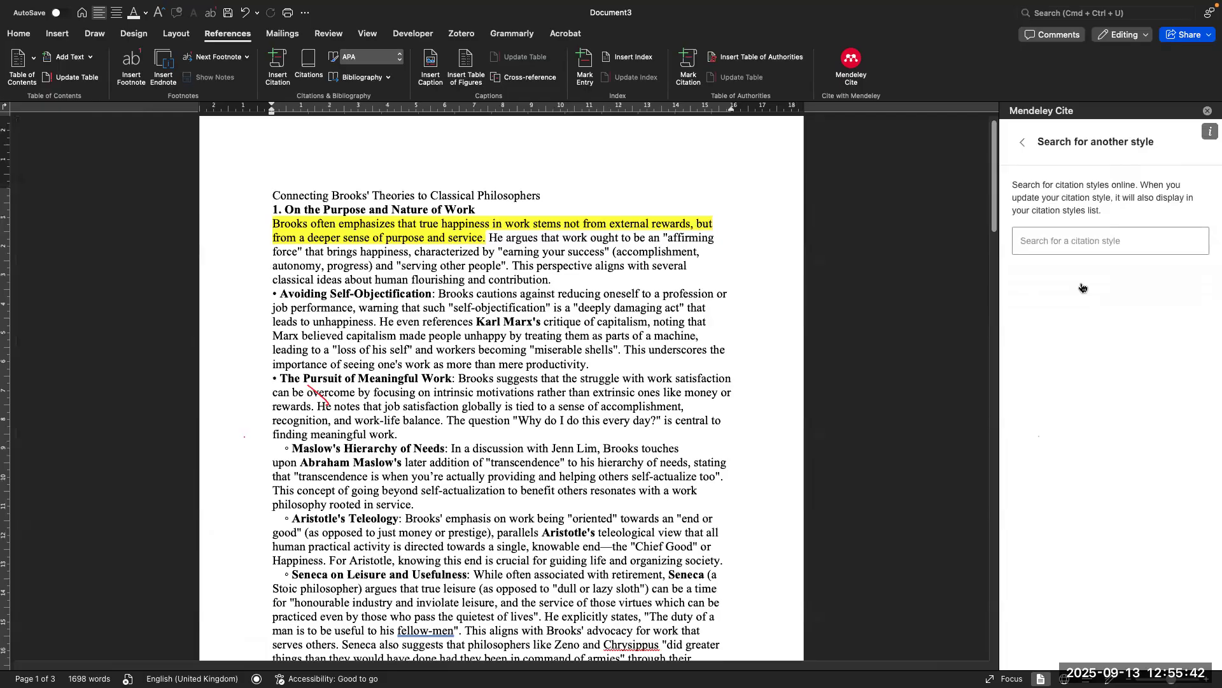
left_click(1022, 142)
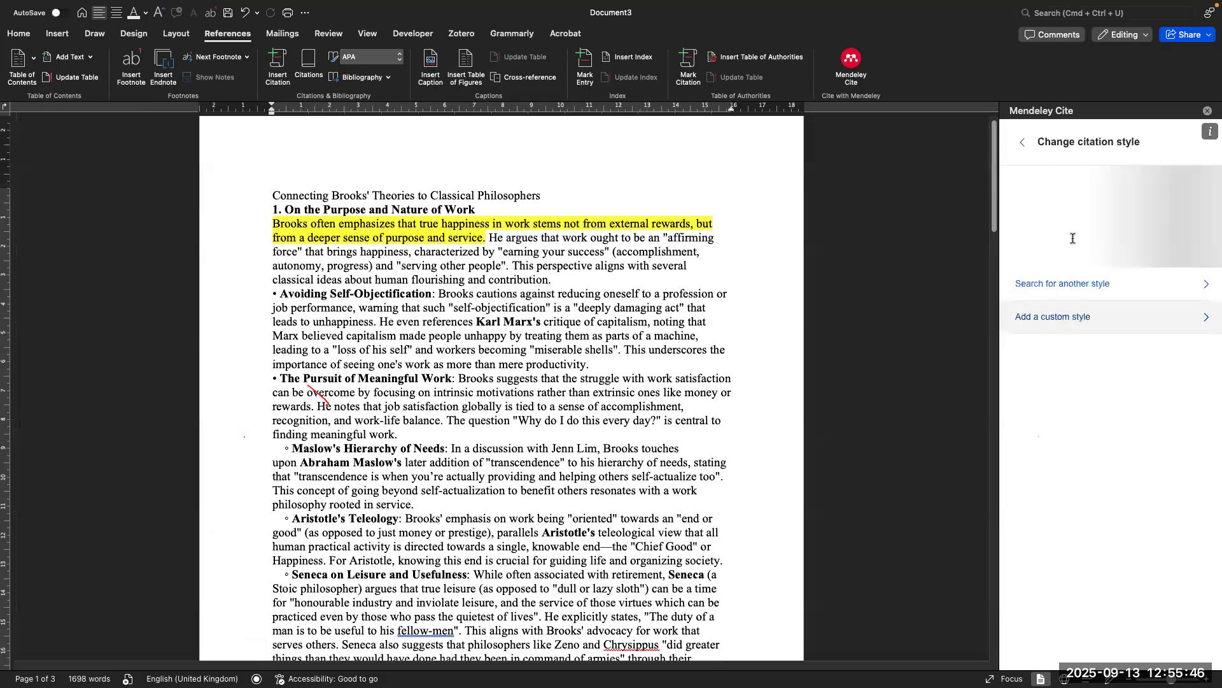
Step: Search online for the IEEE citation style, preview its format, and return to the reference list without updating the style
left_click(1066, 284)
type("IEEE")
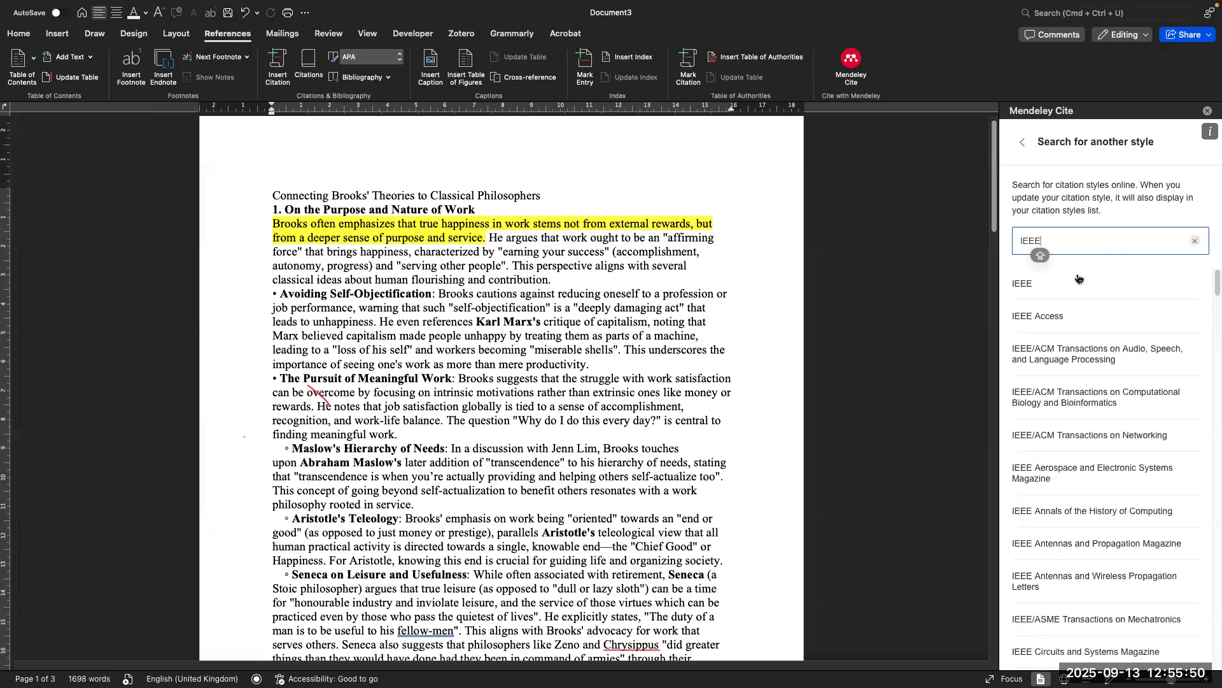
left_click(1072, 277)
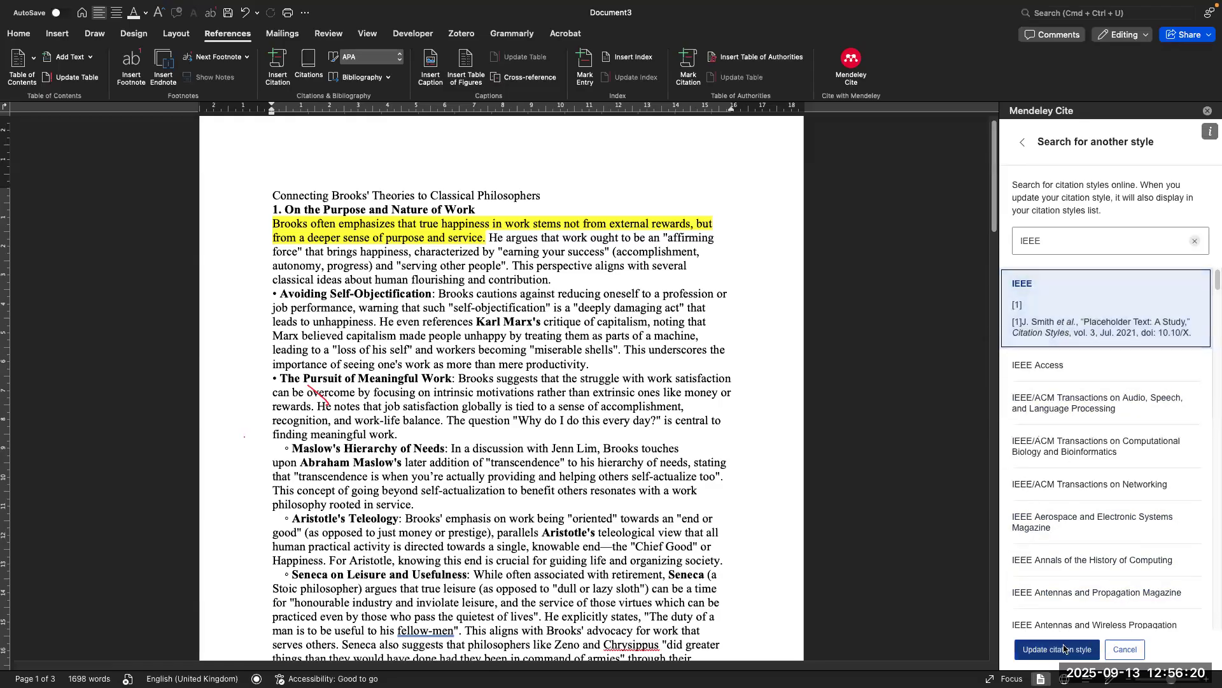
left_click(1023, 143)
left_click(1023, 143)
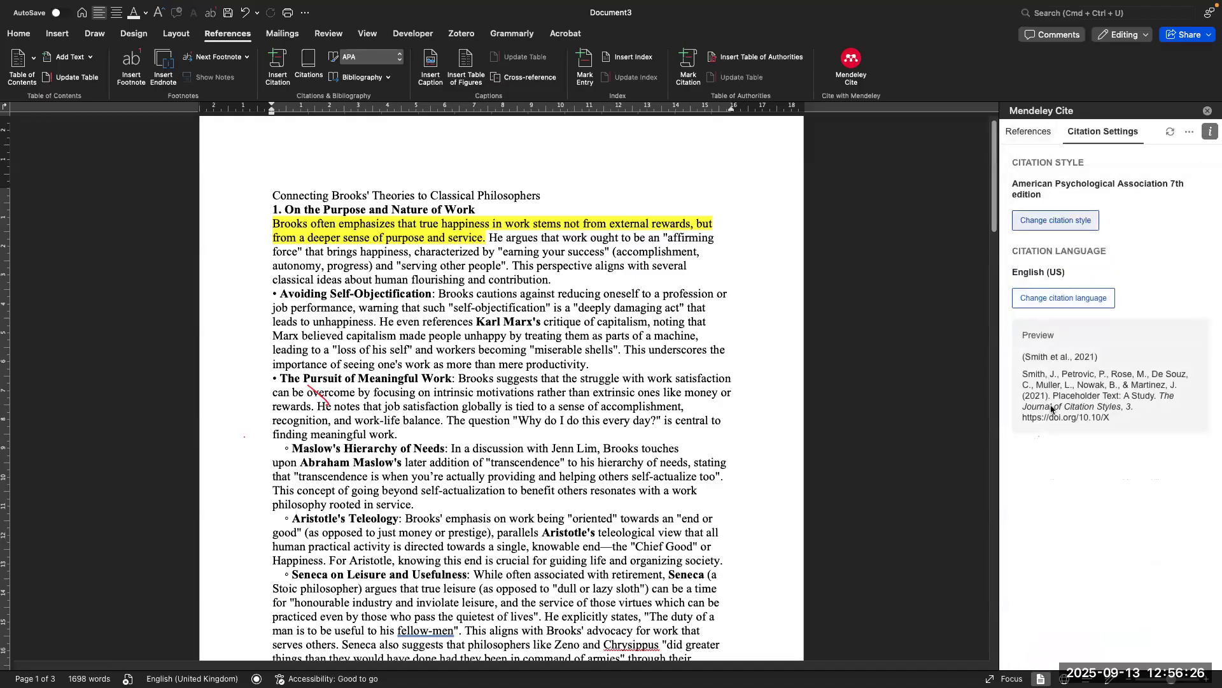
left_click(1032, 133)
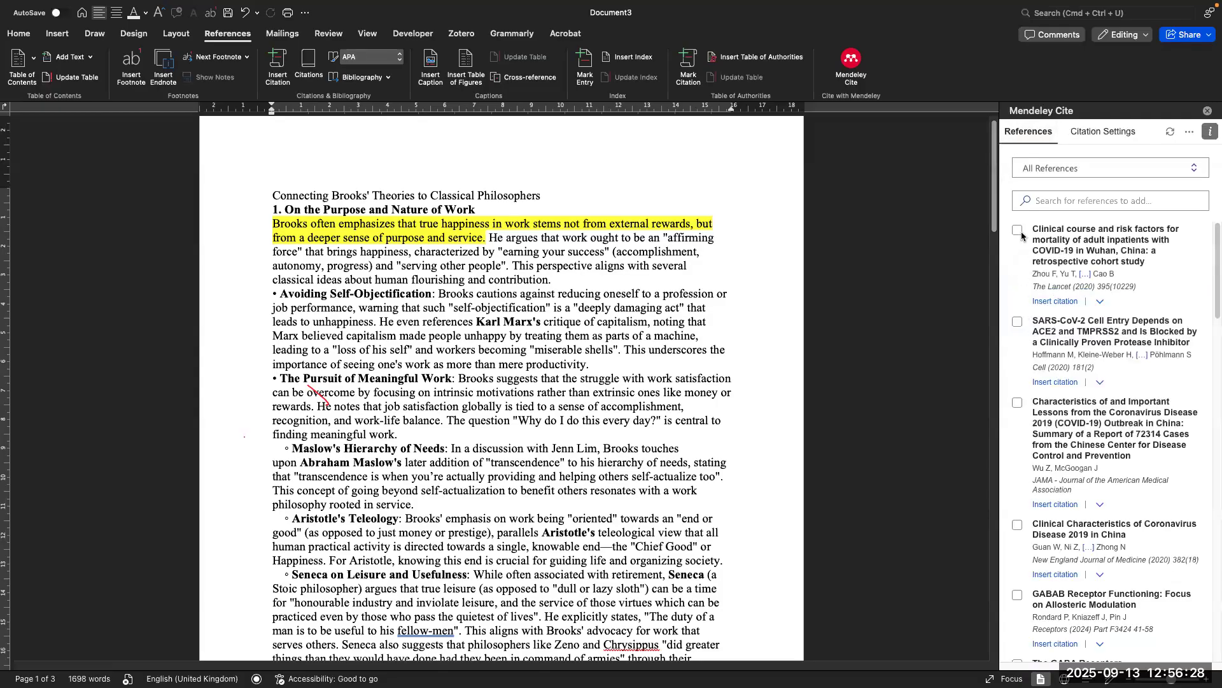
Step: Try to insert one combined citation for the "Clinical course and risk factors" and "SARS-CoV-2 Cell Entry" references
left_click(1020, 233)
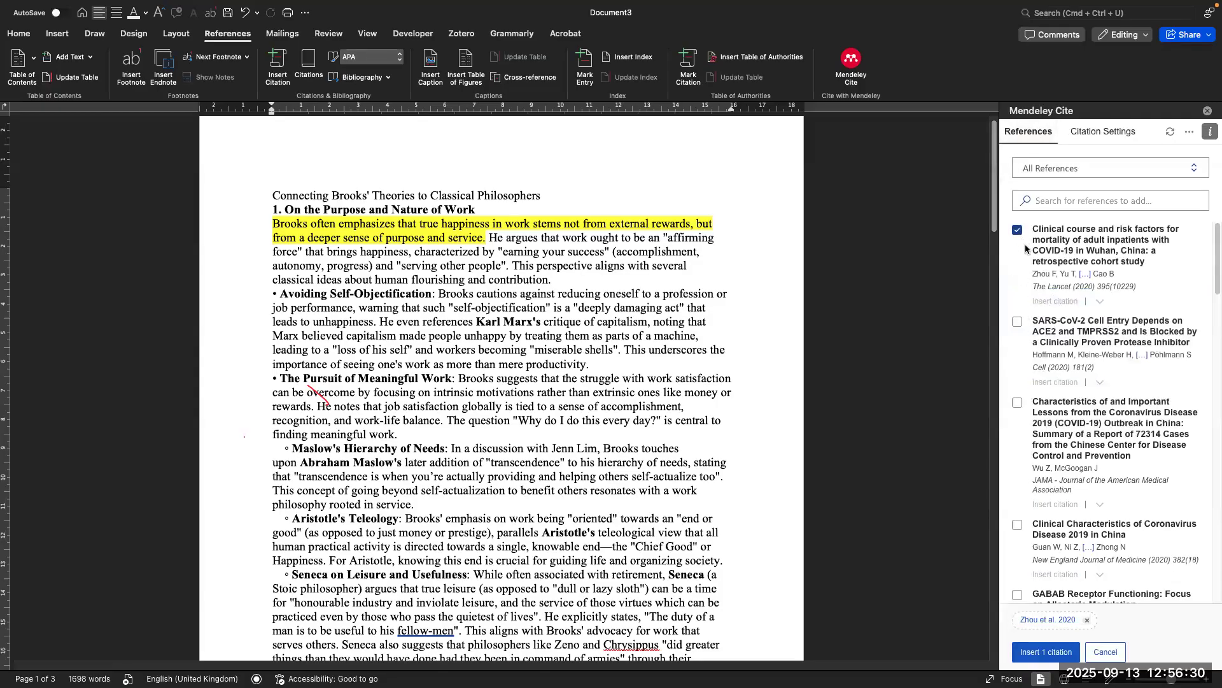
left_click(1017, 323)
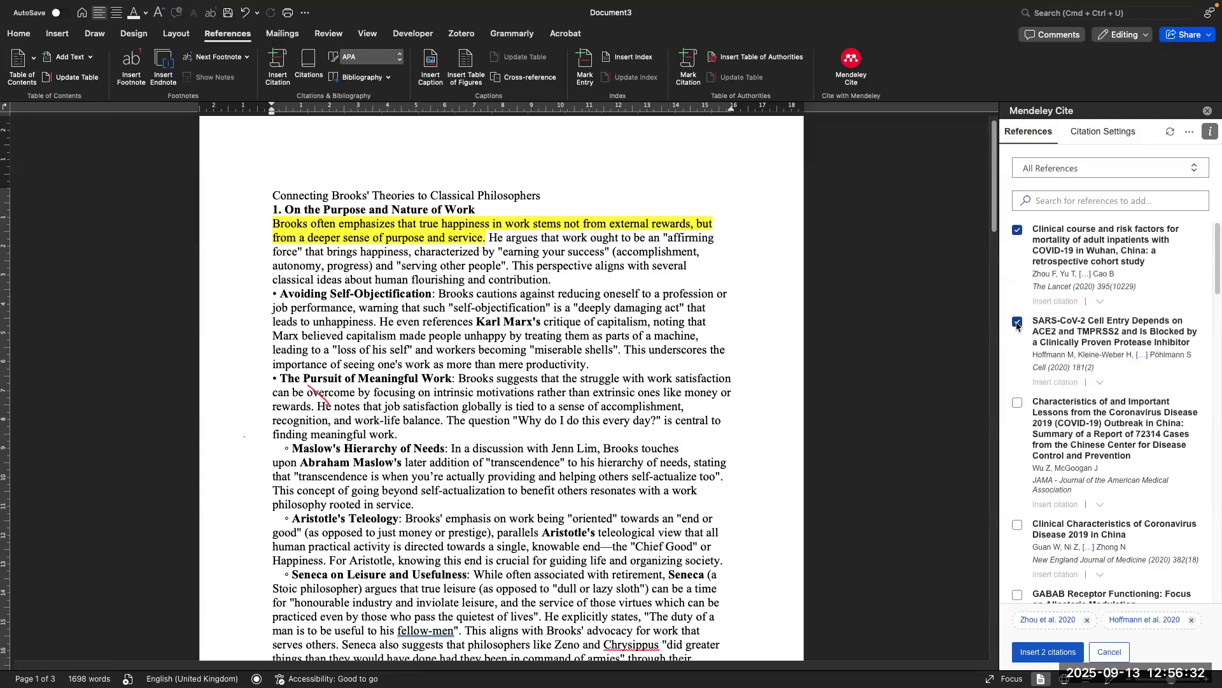
left_click(1043, 655)
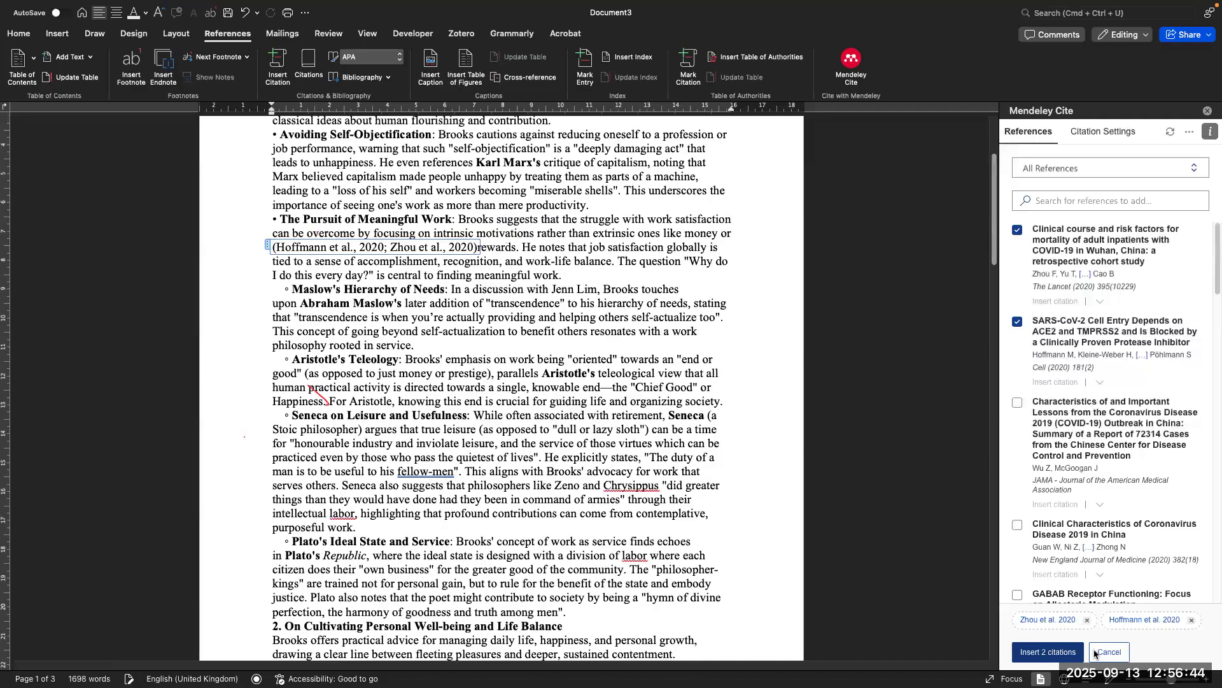
Step: Undo the citation inserted in the Pursuit of Meaningful Work paragraph
scroll(530, 348, "up", 4)
scroll(530, 347, "up", 2)
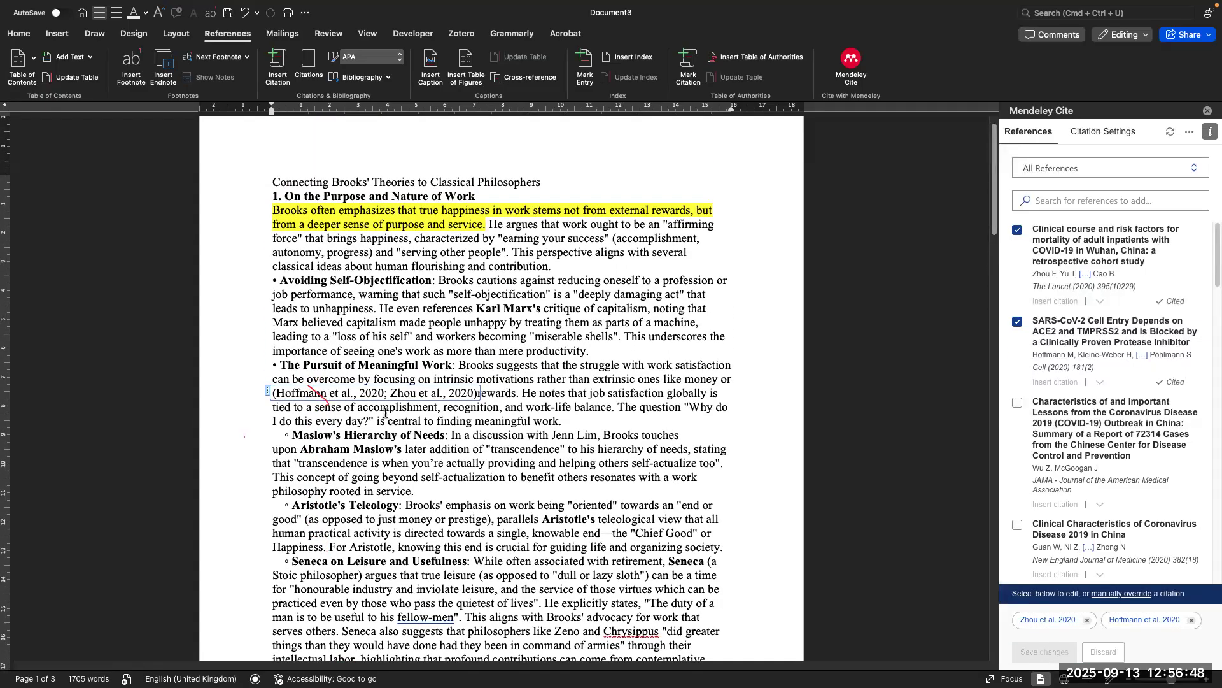
left_click(474, 420)
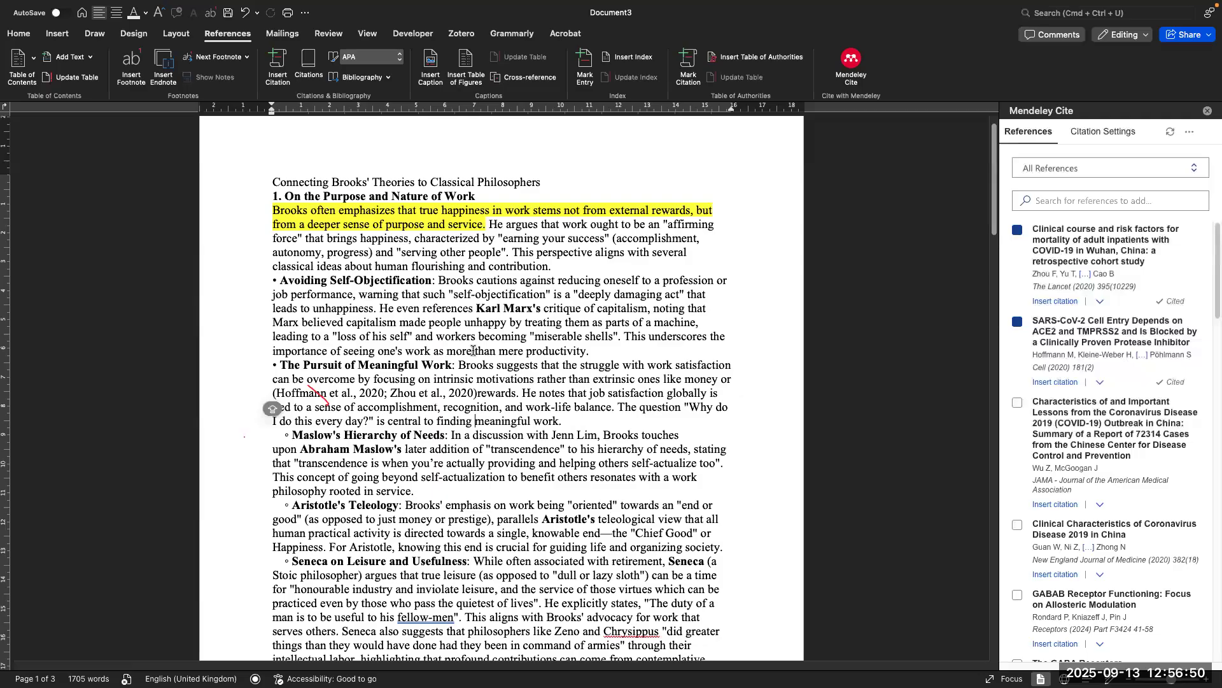
key("super+z")
Step: Insert a combined citation of the "Clinical course and risk factors" and "SARS-CoV-2 Cell Entry" references before the highlighted sentence's final period
left_click(482, 226)
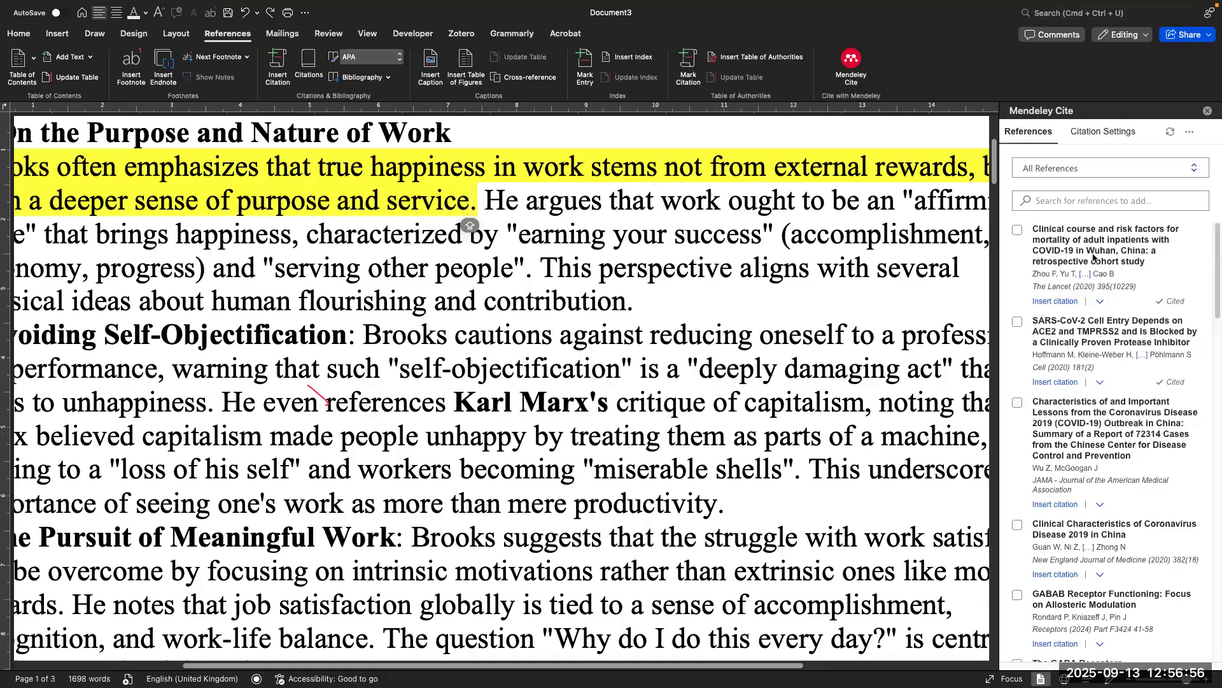
left_click(1017, 230)
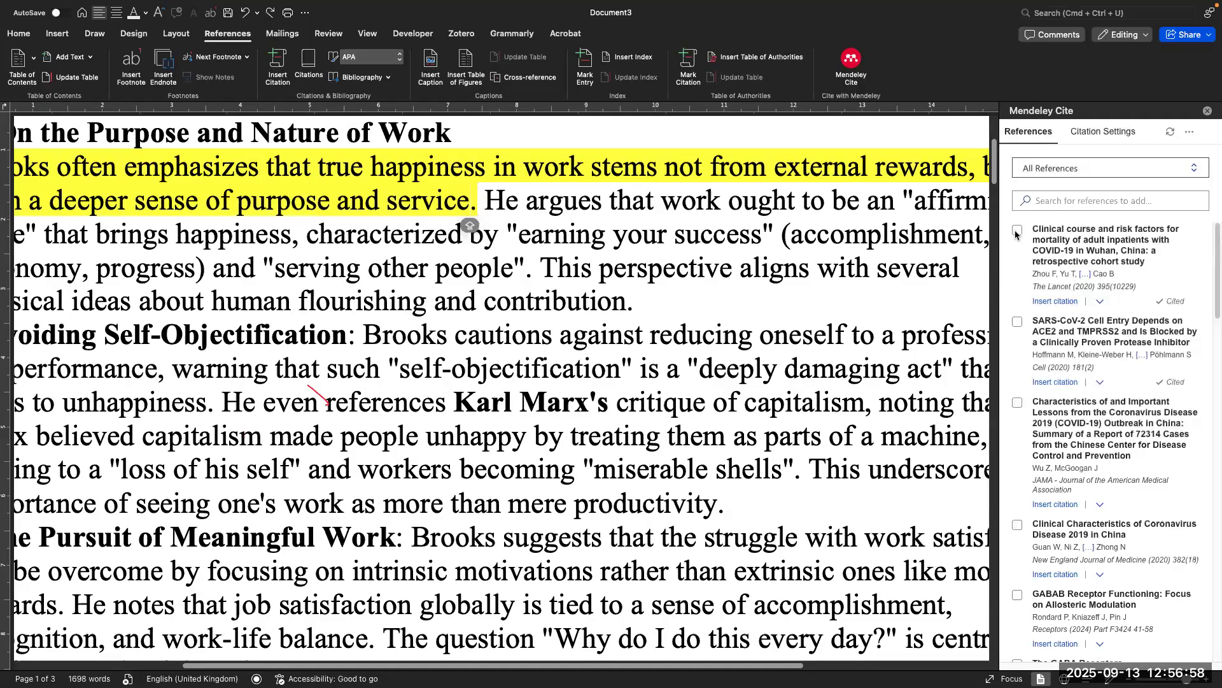
left_click(1018, 321)
left_click(1049, 653)
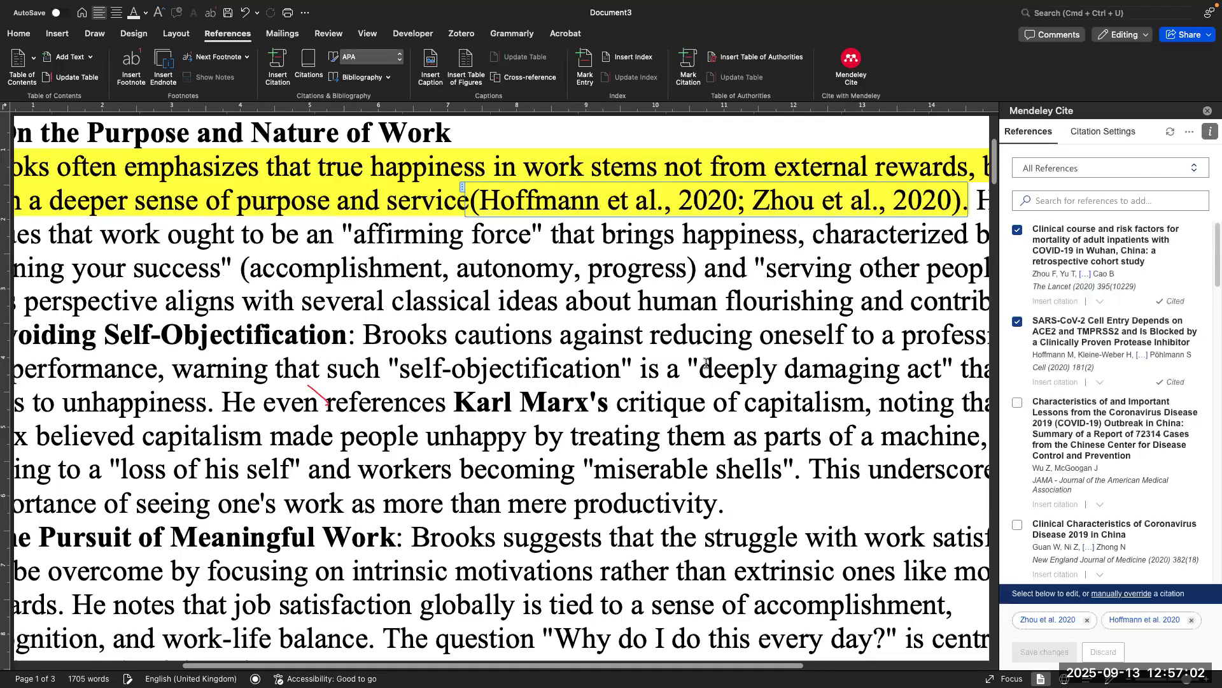
Step: Add a space between the word "service" and the combined citation
scroll(517, 303, "down", 3)
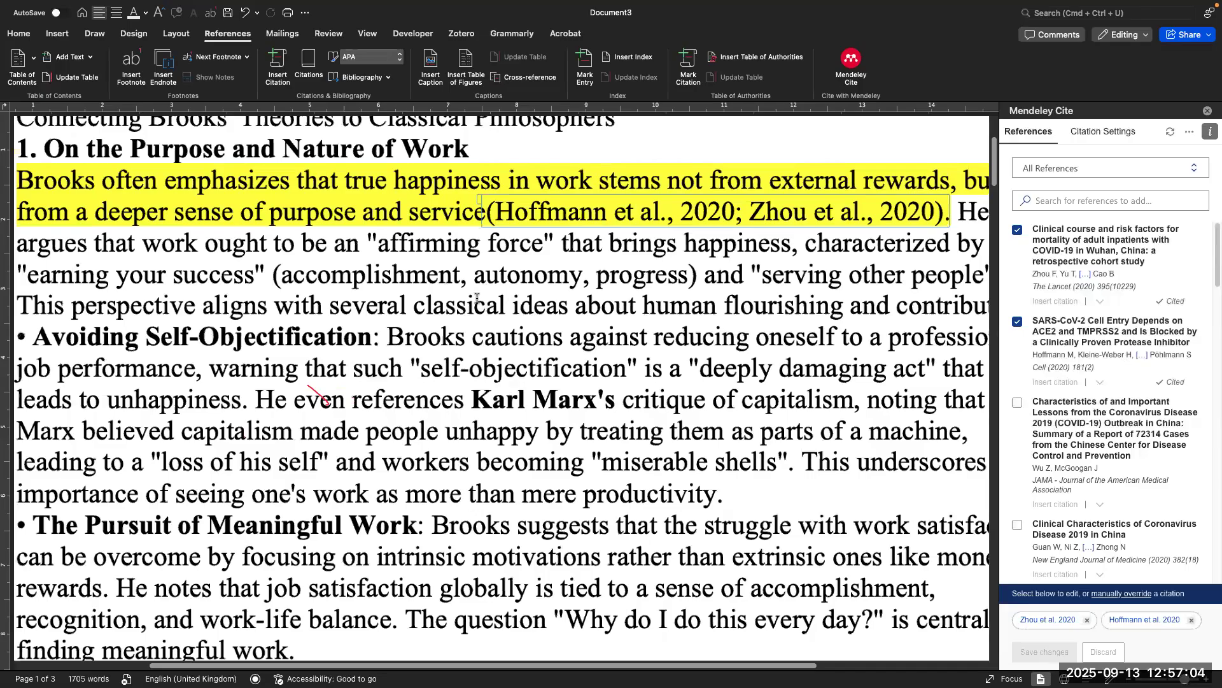
scroll(477, 298, "down", 3)
left_click(482, 260)
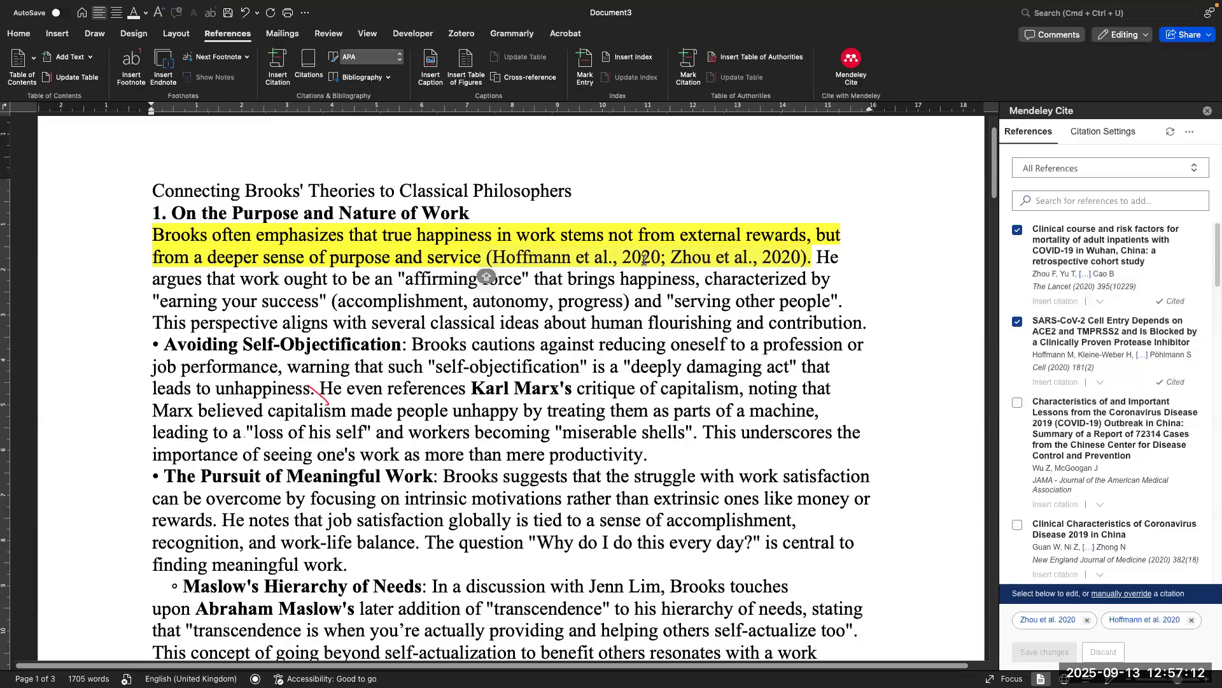
Step: Remove the yellow highlight from the cited opening sentence by setting its highlight to No Colour
left_click_drag(835, 256, 141, 232)
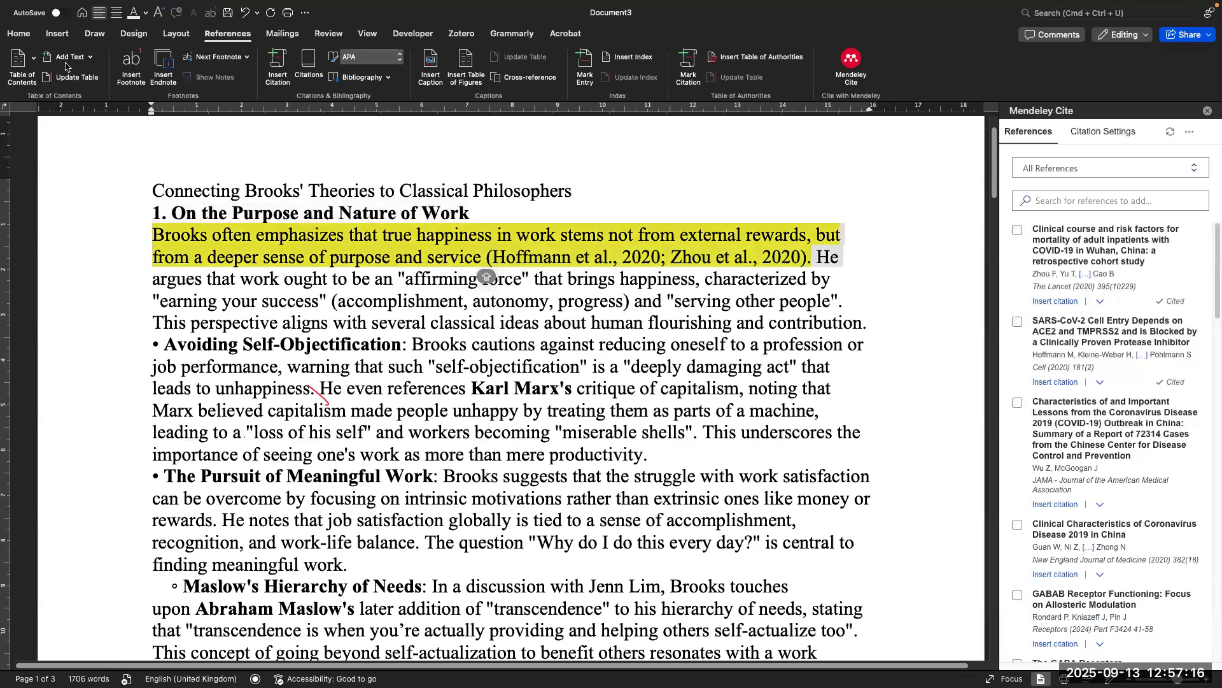
left_click(18, 33)
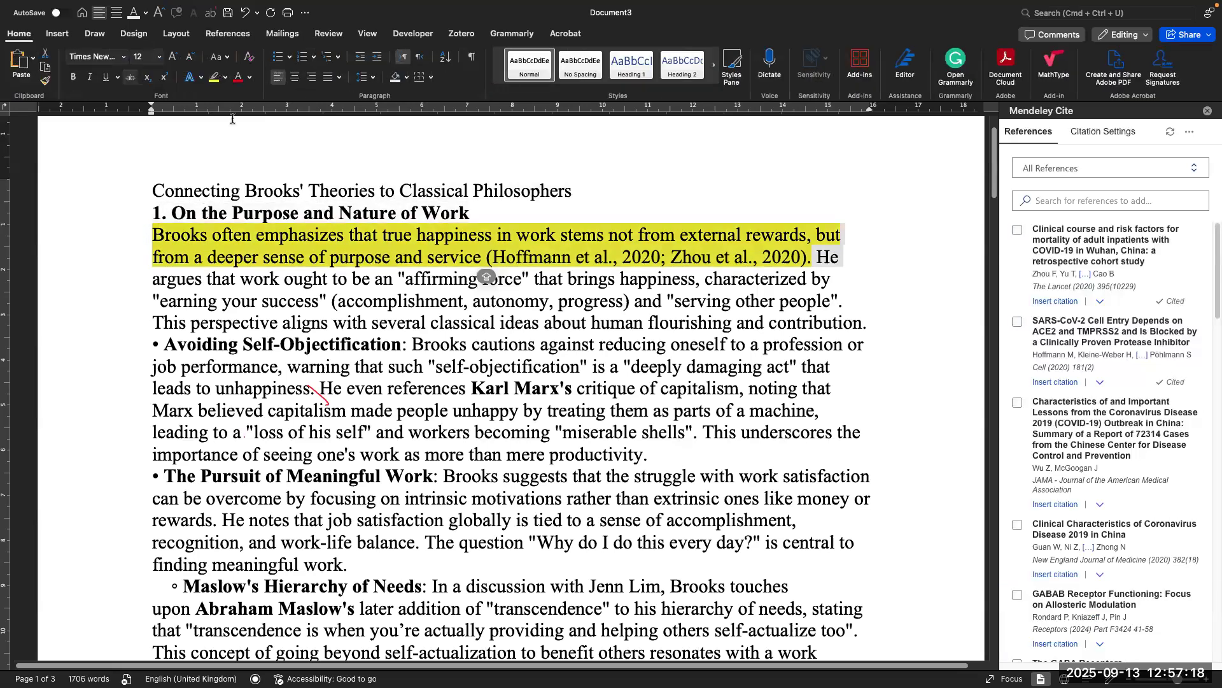
left_click(225, 77)
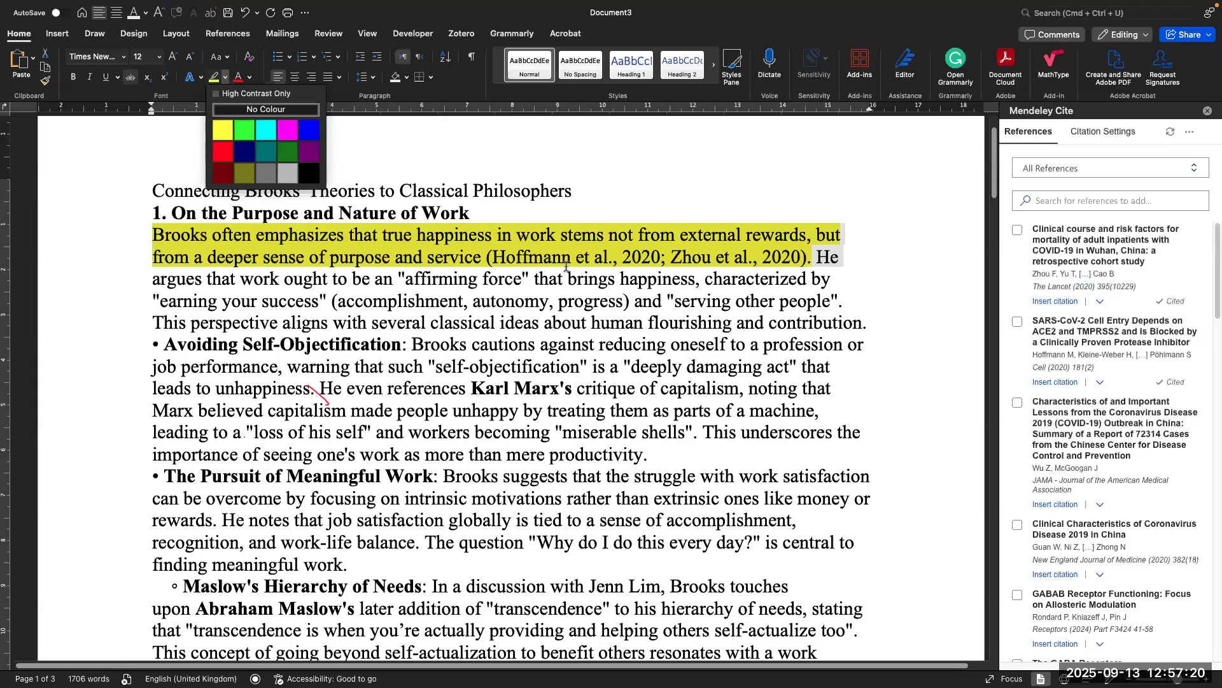
left_click(239, 109)
left_click_drag(831, 301, 329, 223)
left_click(453, 280)
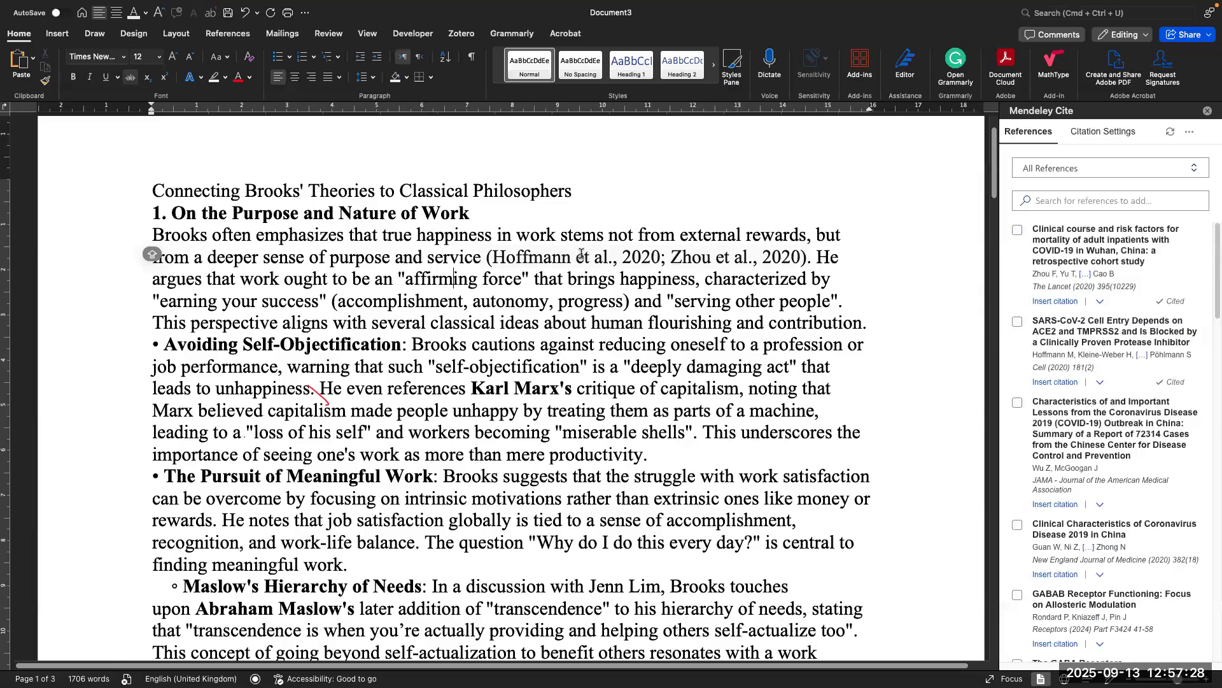
Step: Open the two-source citation for editing and remove the "SARS-CoV-2 Cell Entry" reference from it
scroll(581, 253, "up", 5)
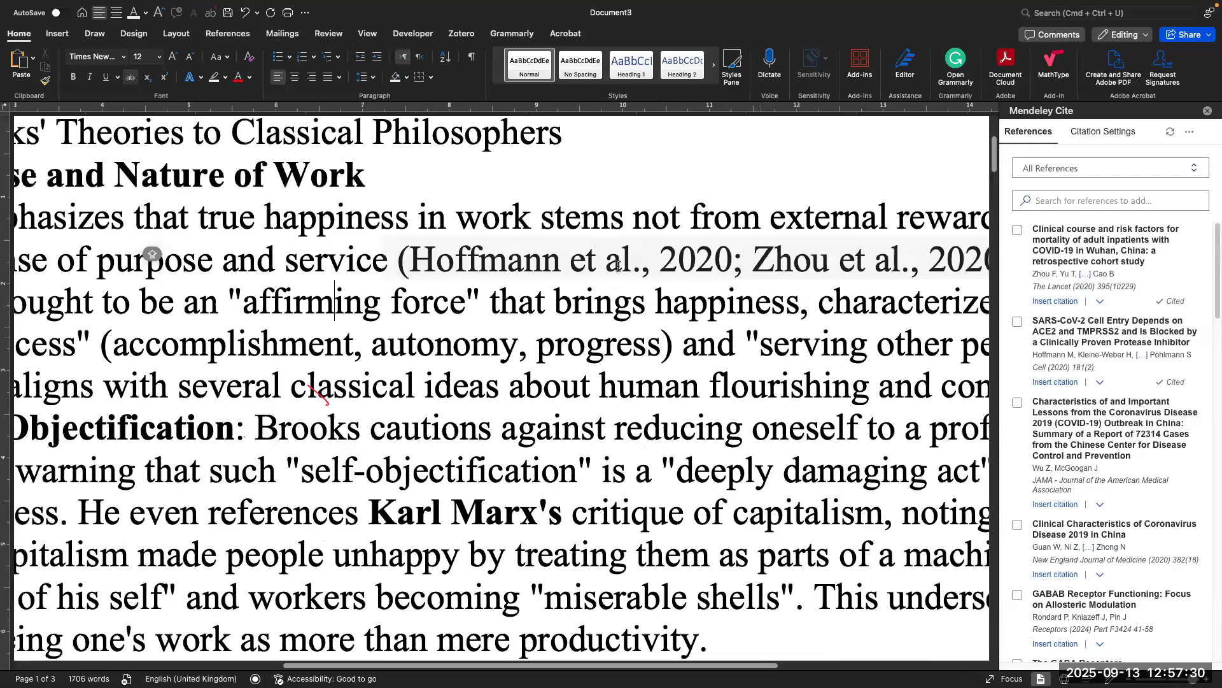
left_click(618, 266)
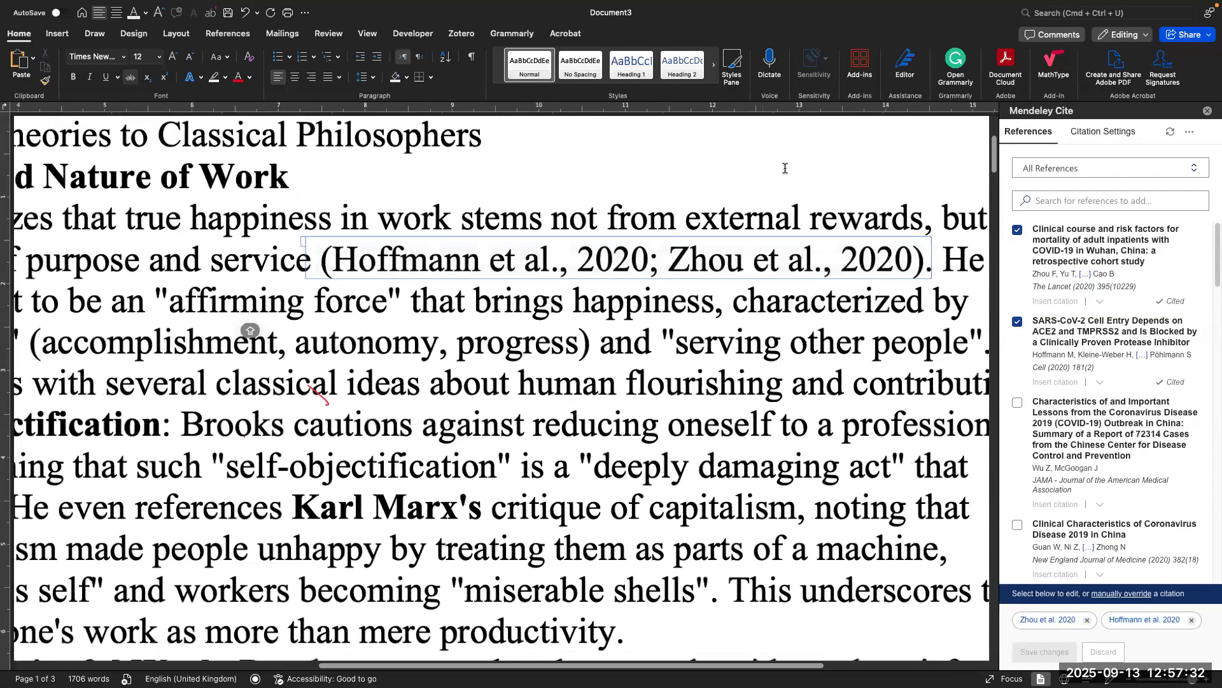
scroll(785, 168, "down", 3)
scroll(699, 239, "down", 1)
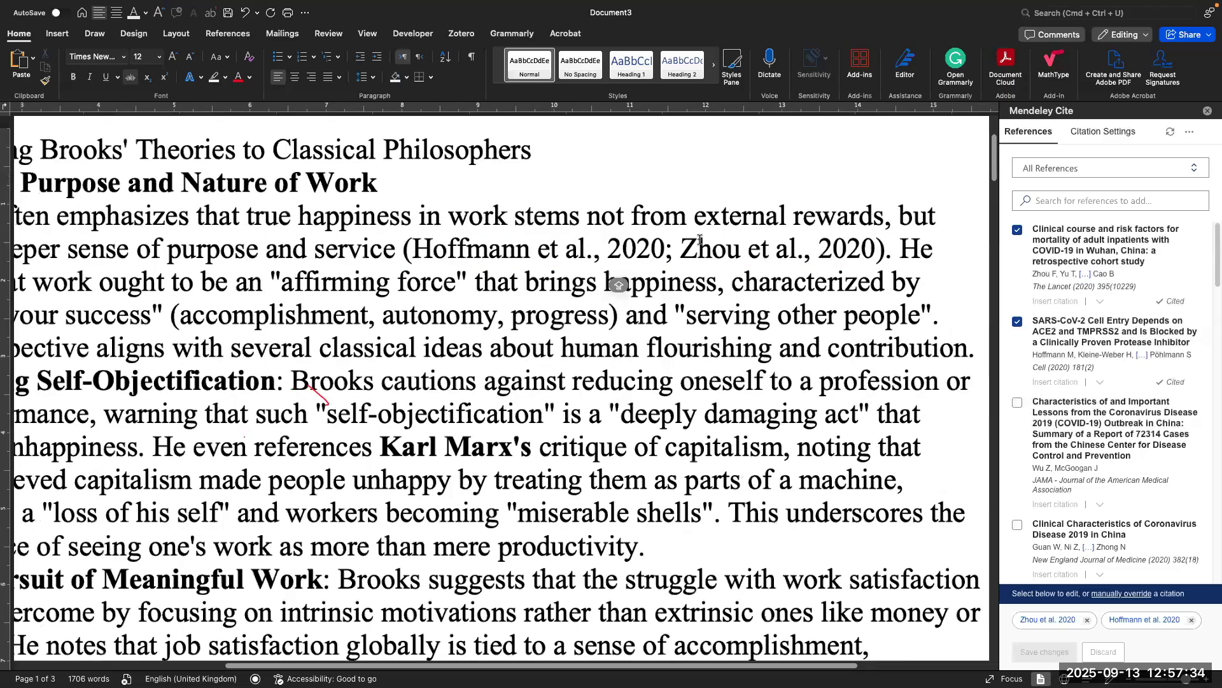
scroll(700, 240, "down", 2)
left_click(729, 324)
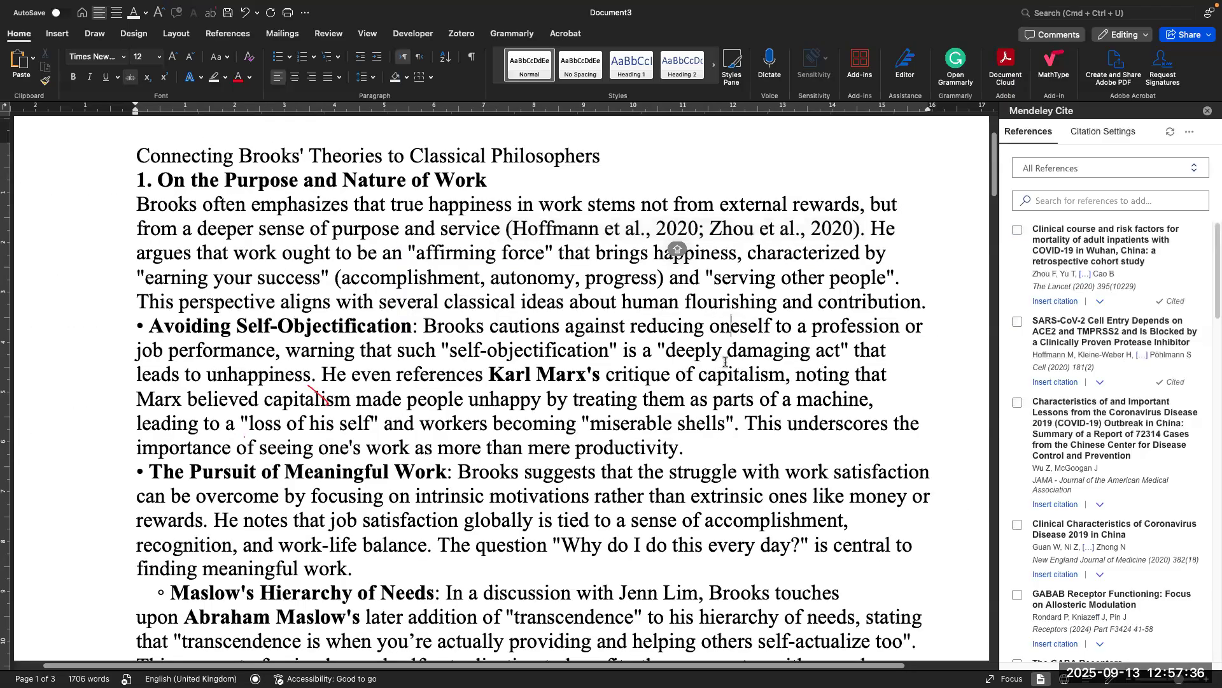
left_click(697, 236)
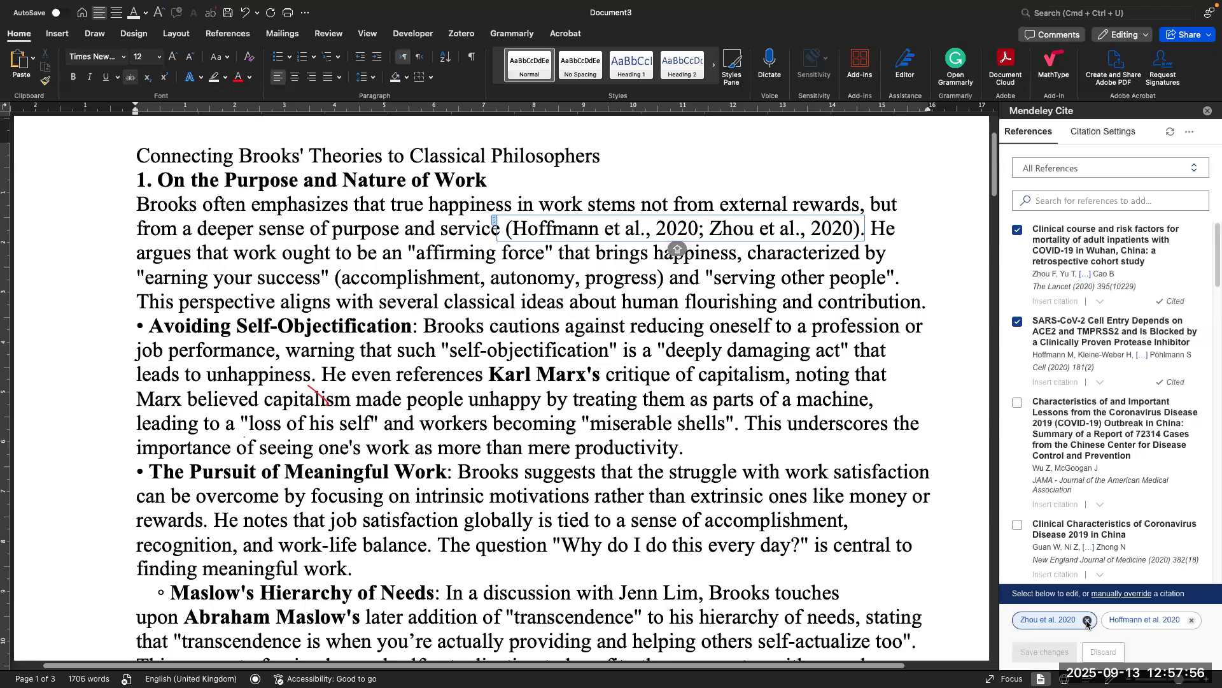
left_click(1191, 621)
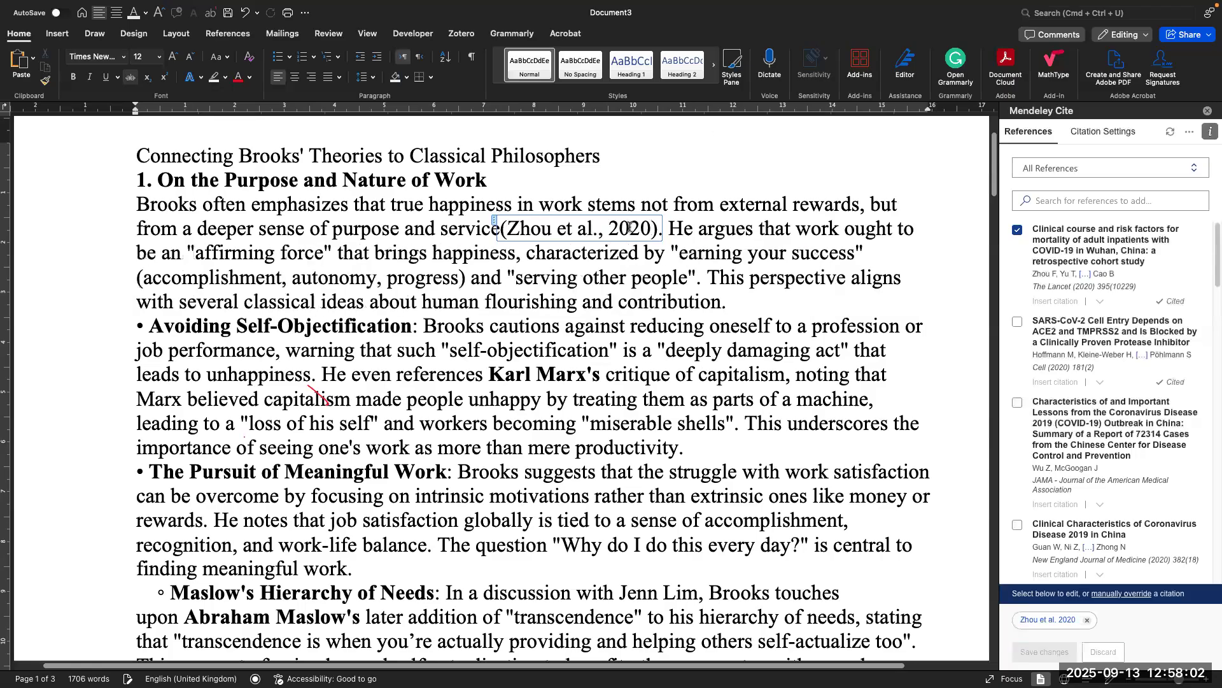
Step: Put a space between "service" and the edited single-source citation
left_click(508, 255)
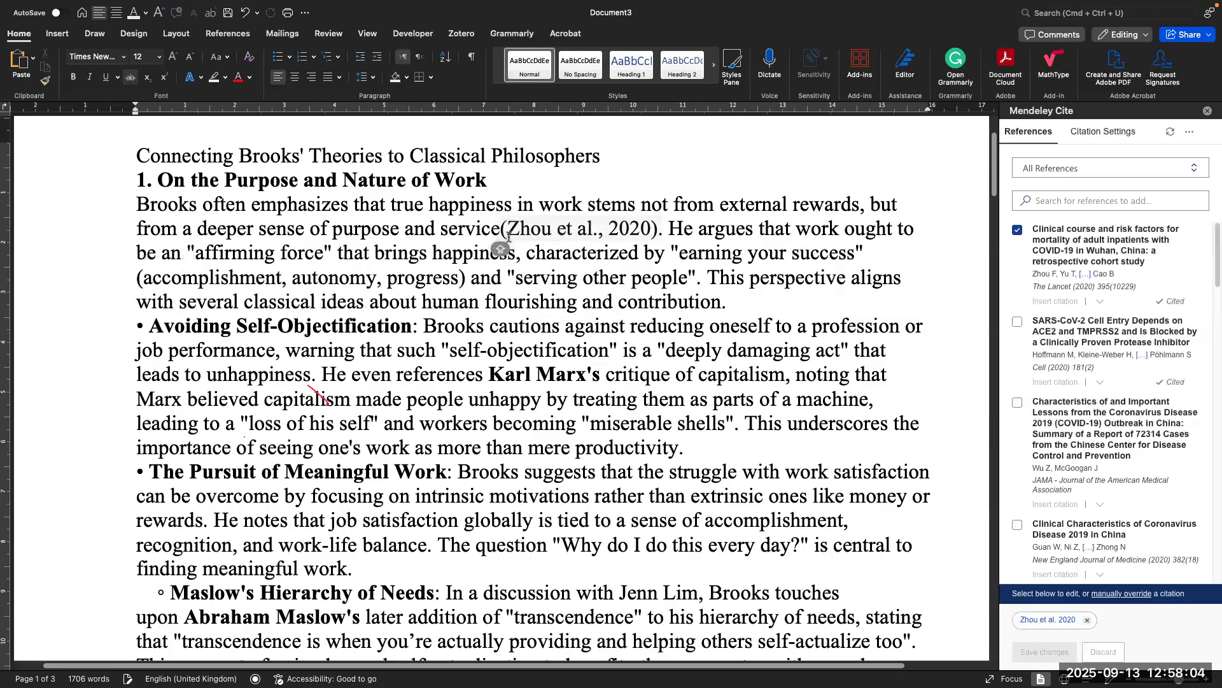
left_click(502, 233)
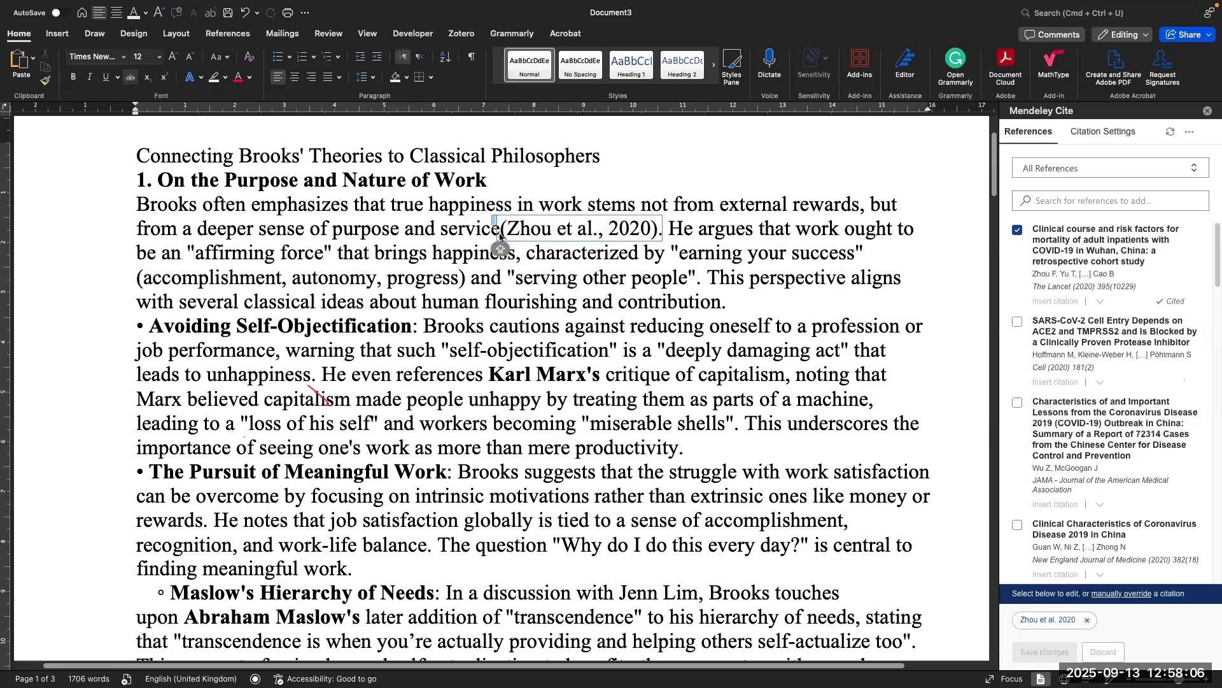
left_click(569, 238)
scroll(568, 238, "up", 2)
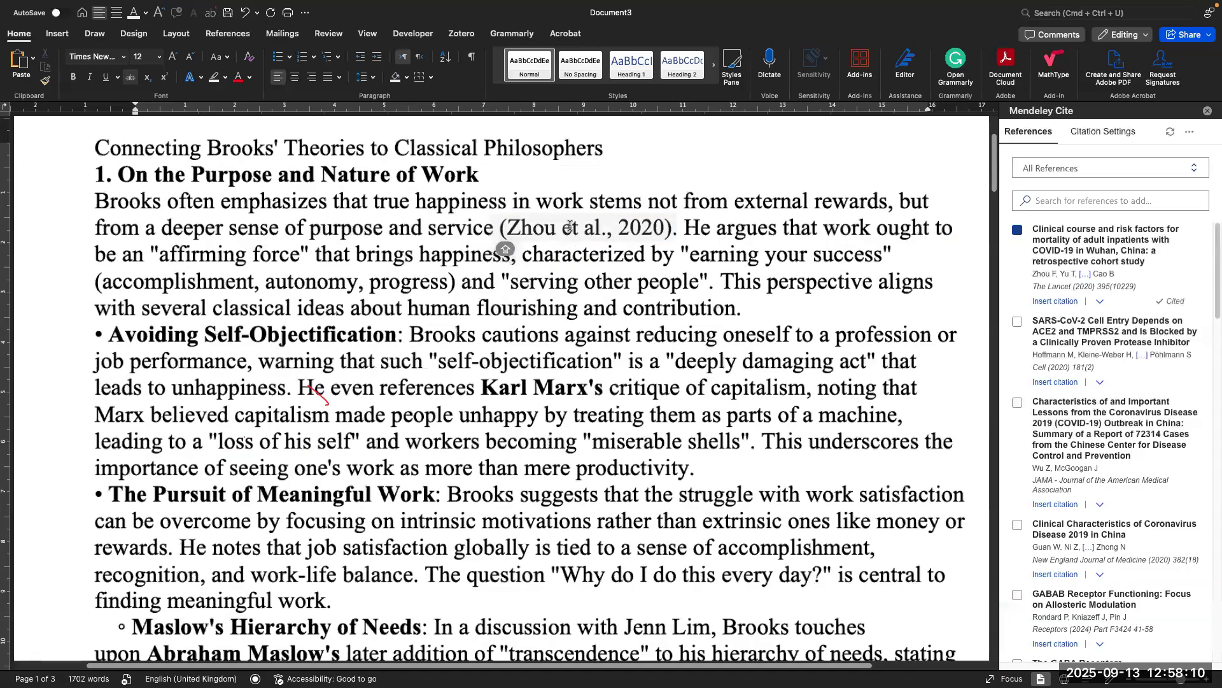
scroll(570, 226, "up", 2)
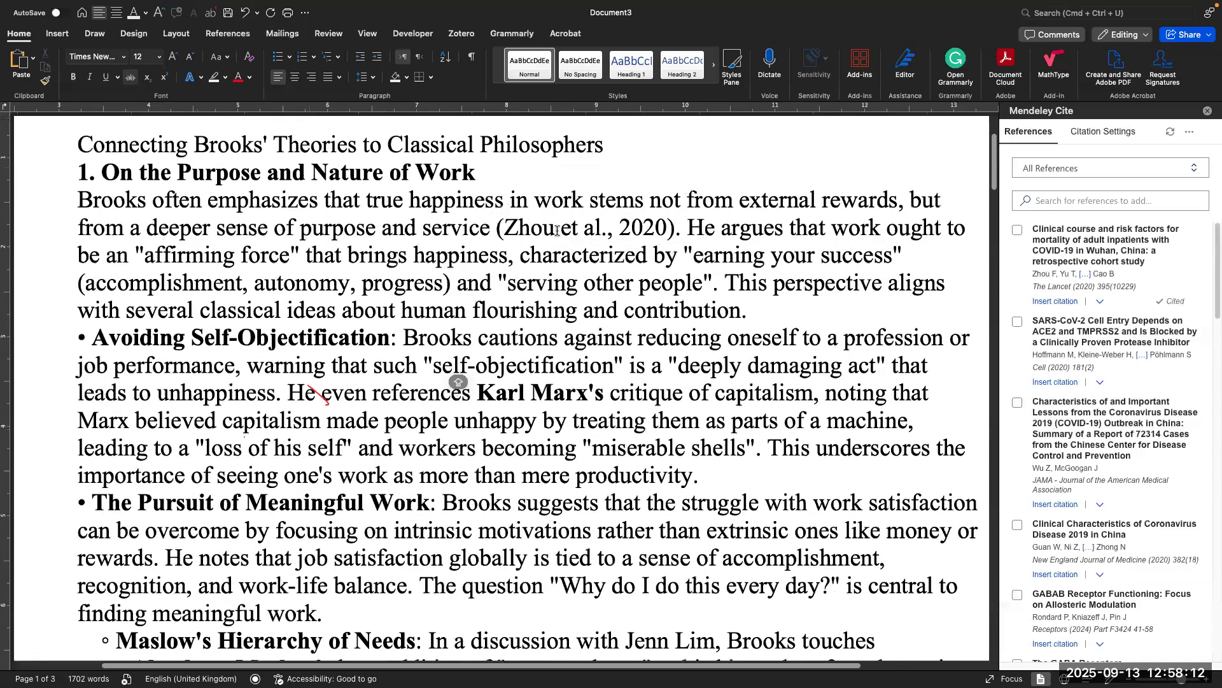
Step: Add the "SARS-CoV-2 Cell Entry" and "Characteristics of and Important Lessons" references to the existing citation and save the changes
left_click(519, 230)
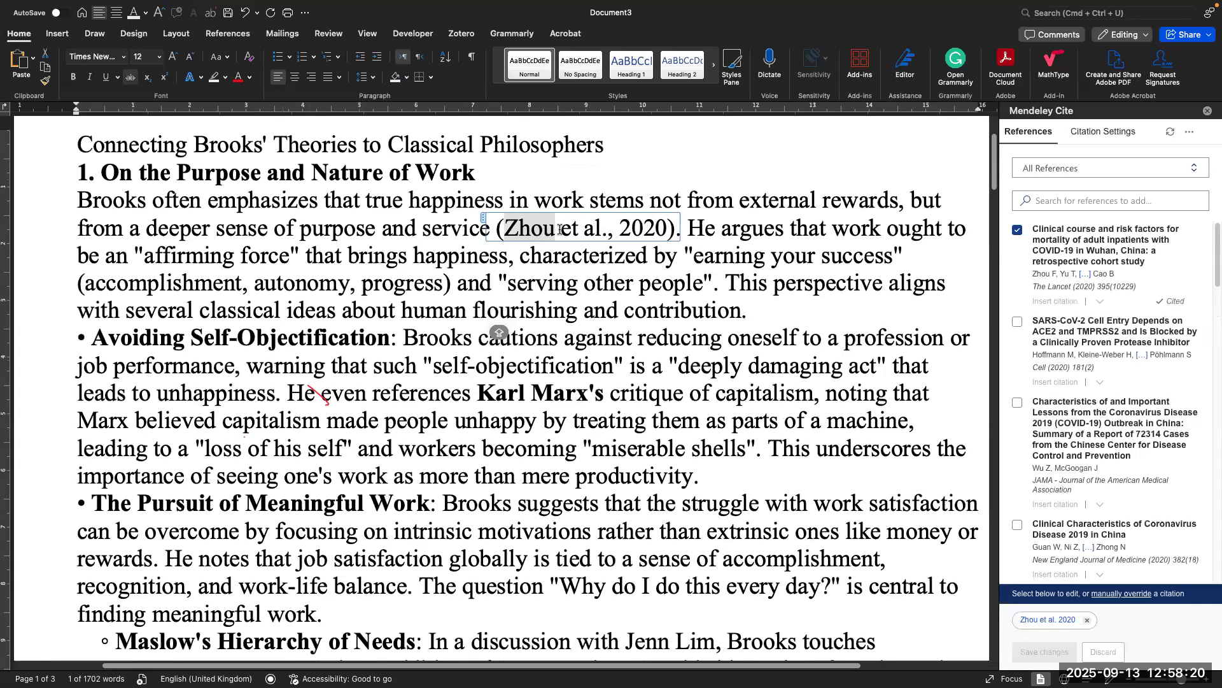
double_click(604, 240)
left_click_drag(606, 240, 661, 240)
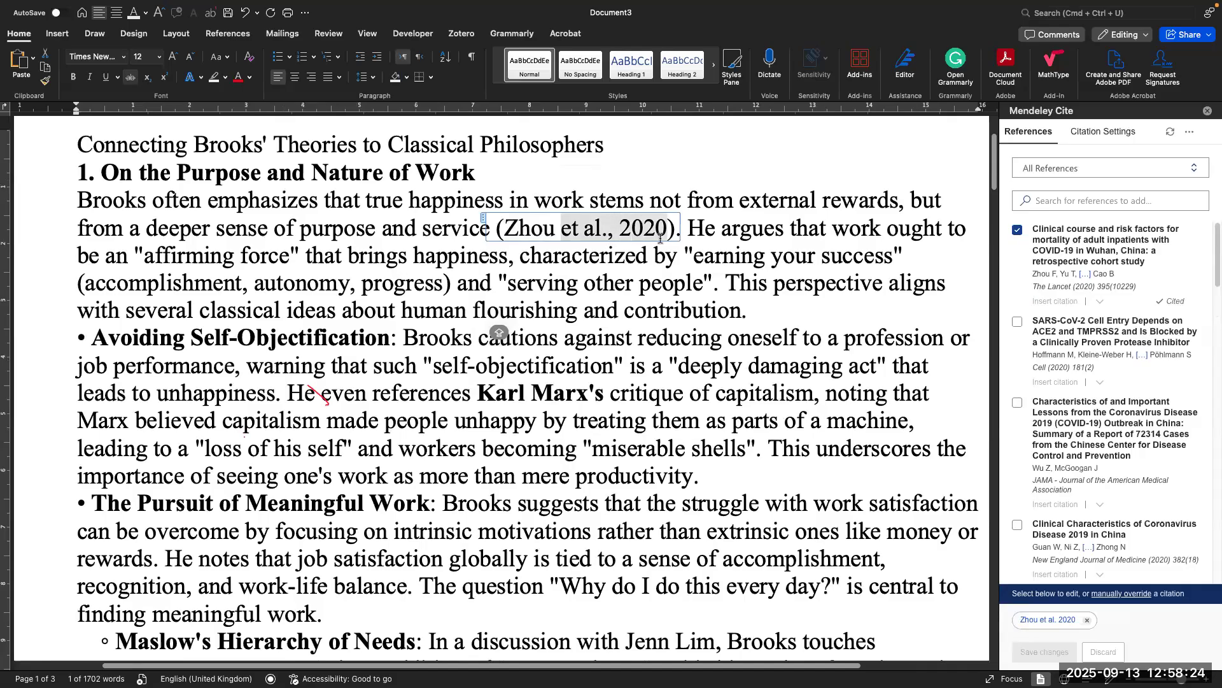
left_click(1017, 322)
left_click(1017, 408)
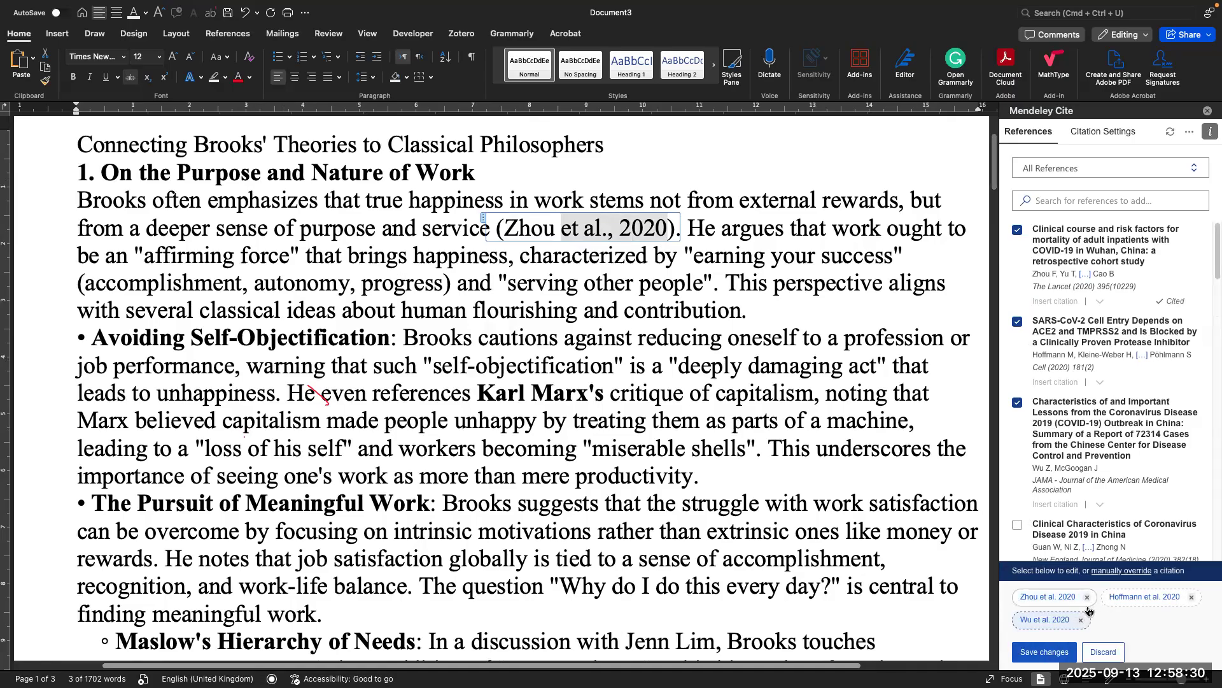
left_click(1040, 653)
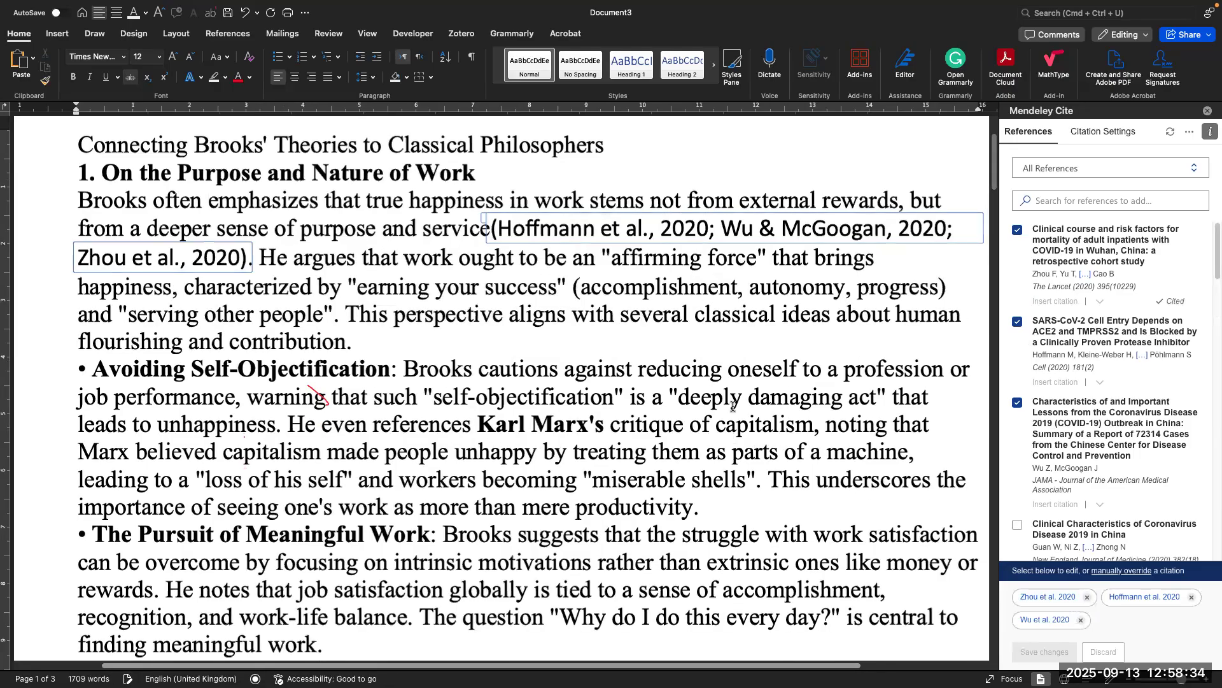
Step: Set the font of the three-source citation and its surrounding text to Times New Roman
scroll(733, 407, "down", 2)
scroll(440, 247, "down", 2)
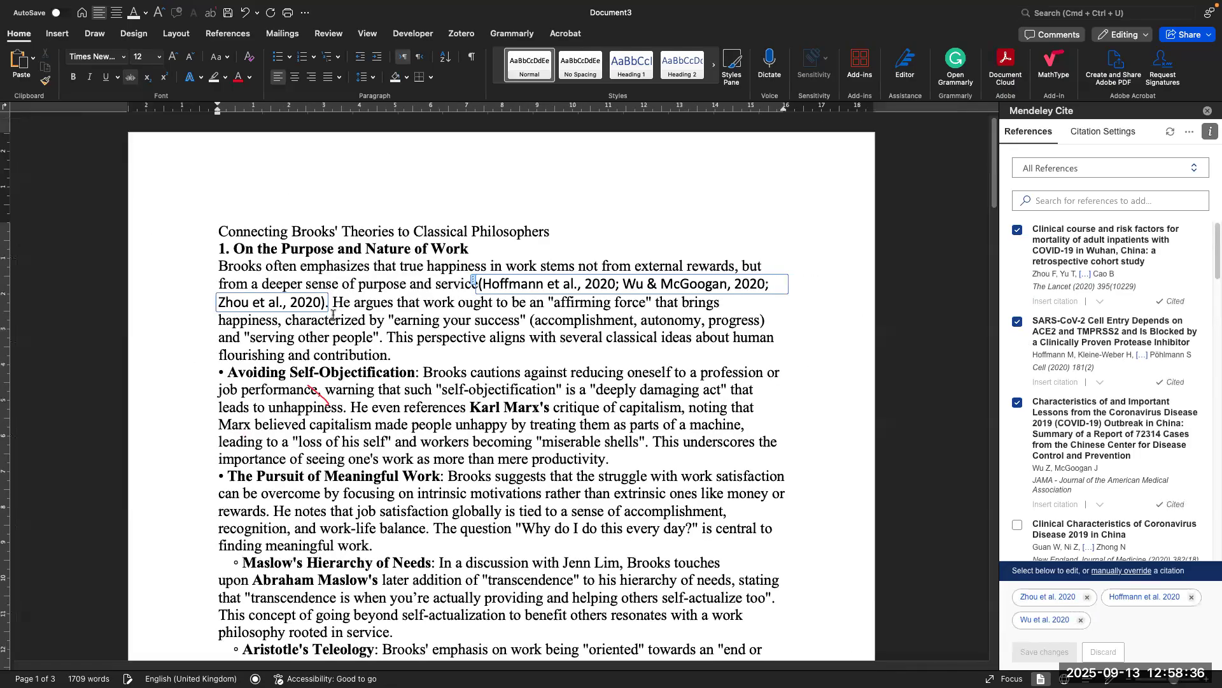
left_click_drag(333, 312, 247, 277)
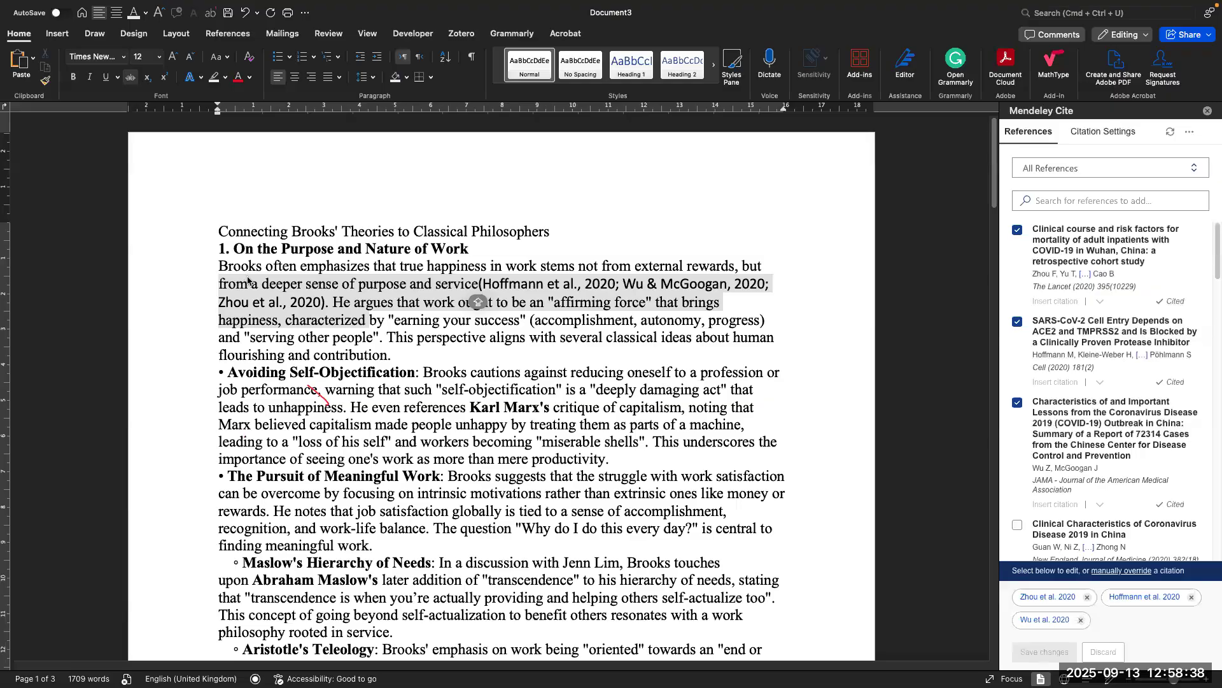
left_click(125, 58)
left_click(105, 84)
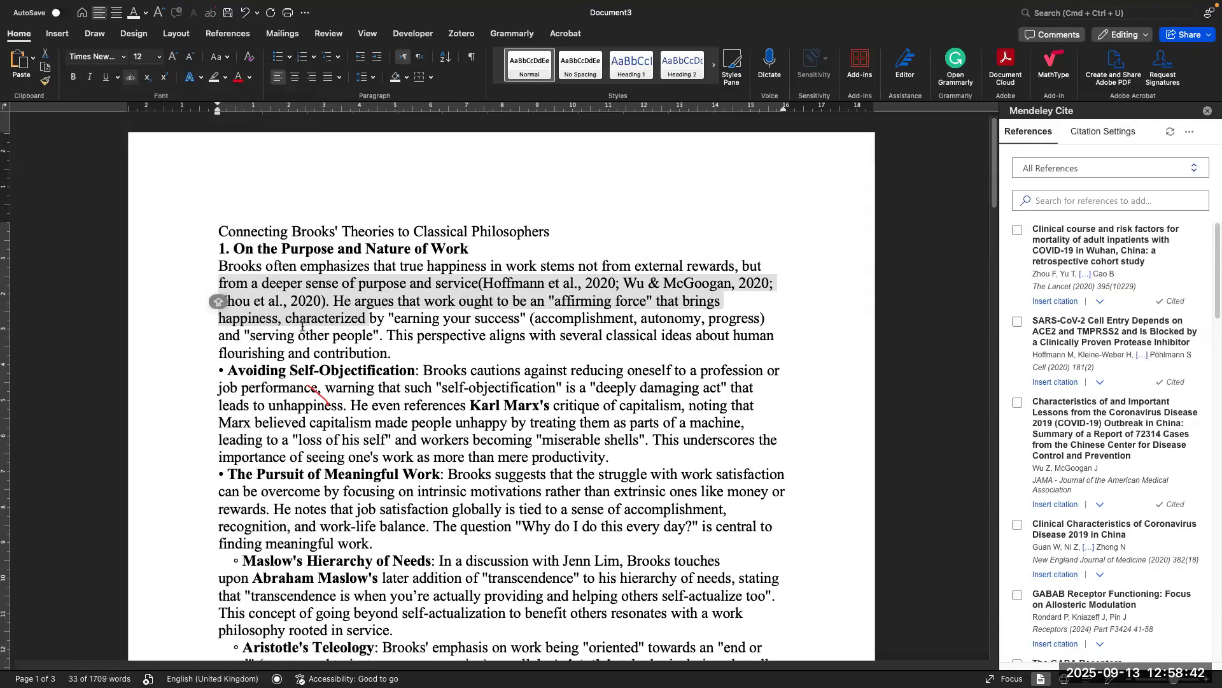
Step: Highlight the first source and its year in the three-source citation in yellow
left_click(305, 331)
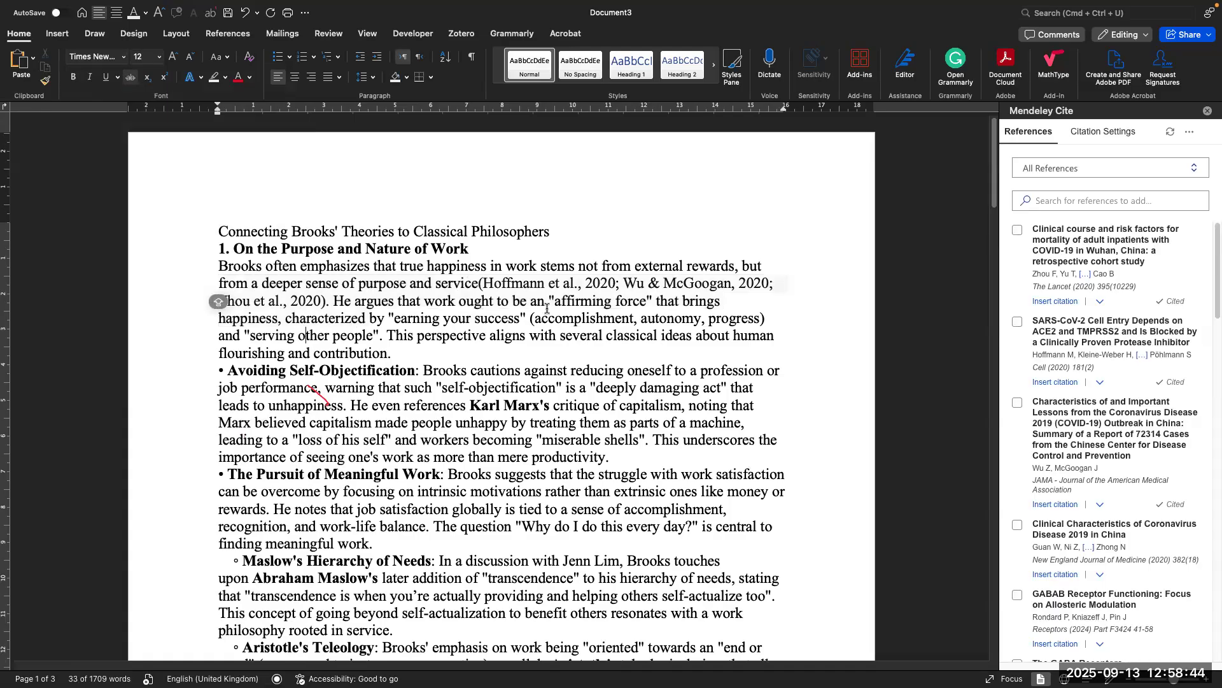
scroll(619, 288, "up", 5)
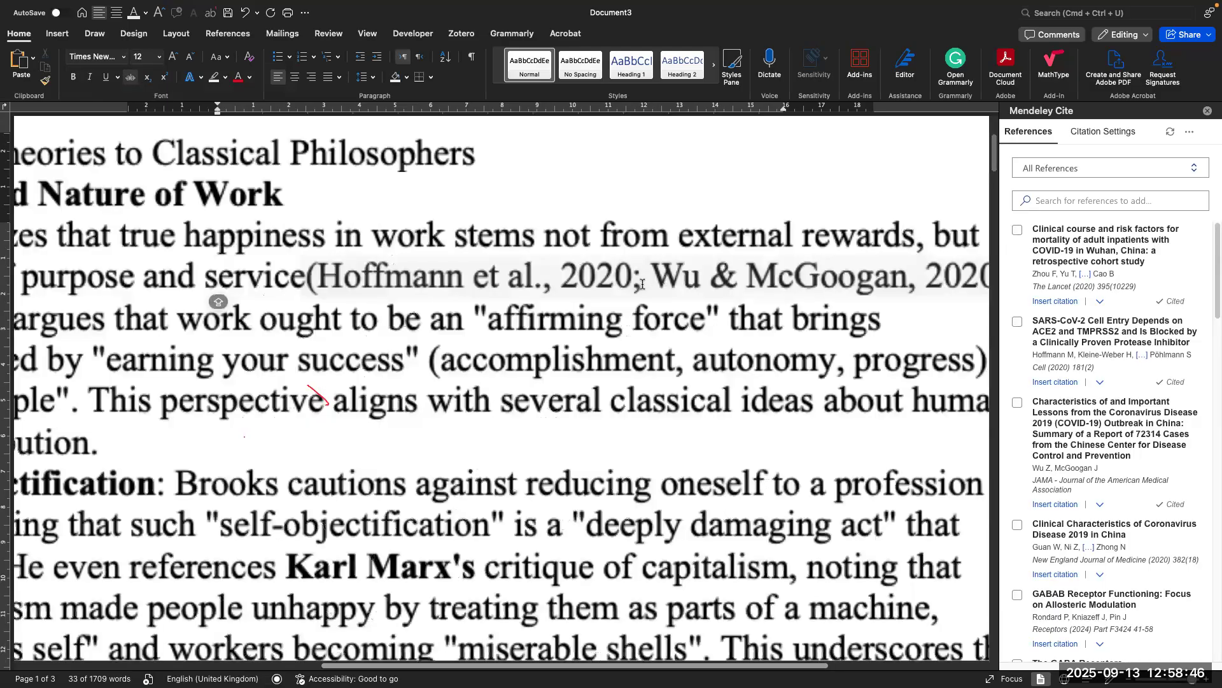
double_click(636, 286)
double_click(636, 286)
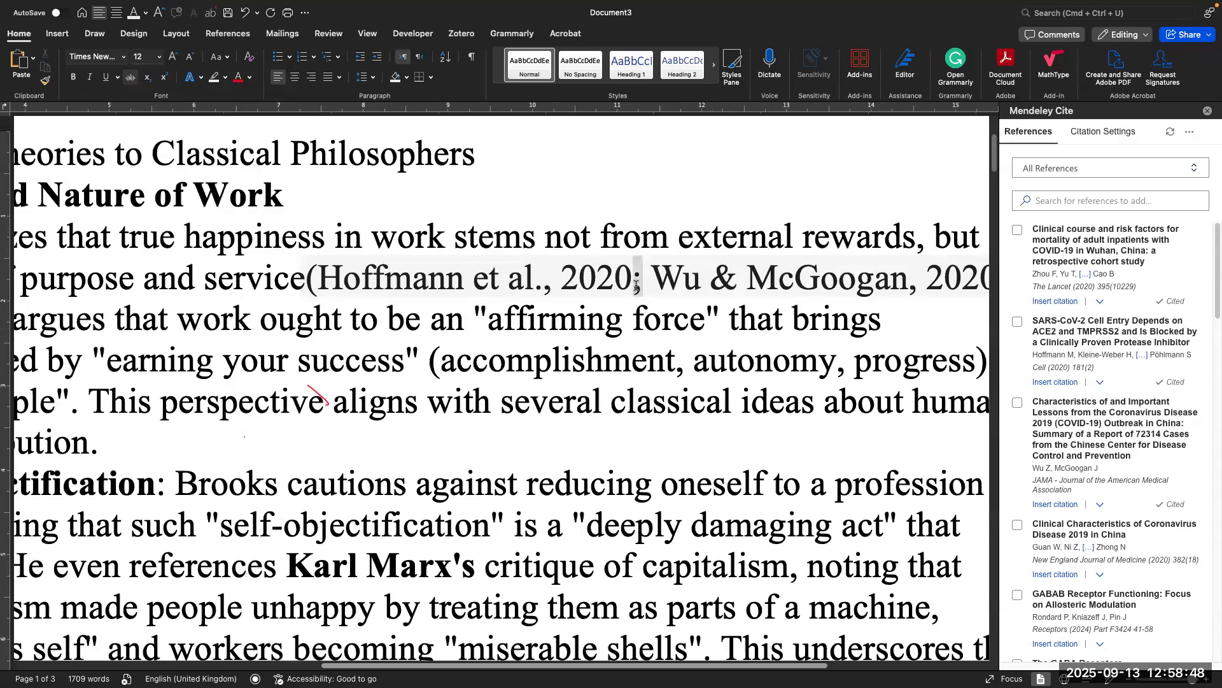
scroll(635, 289, "down", 5)
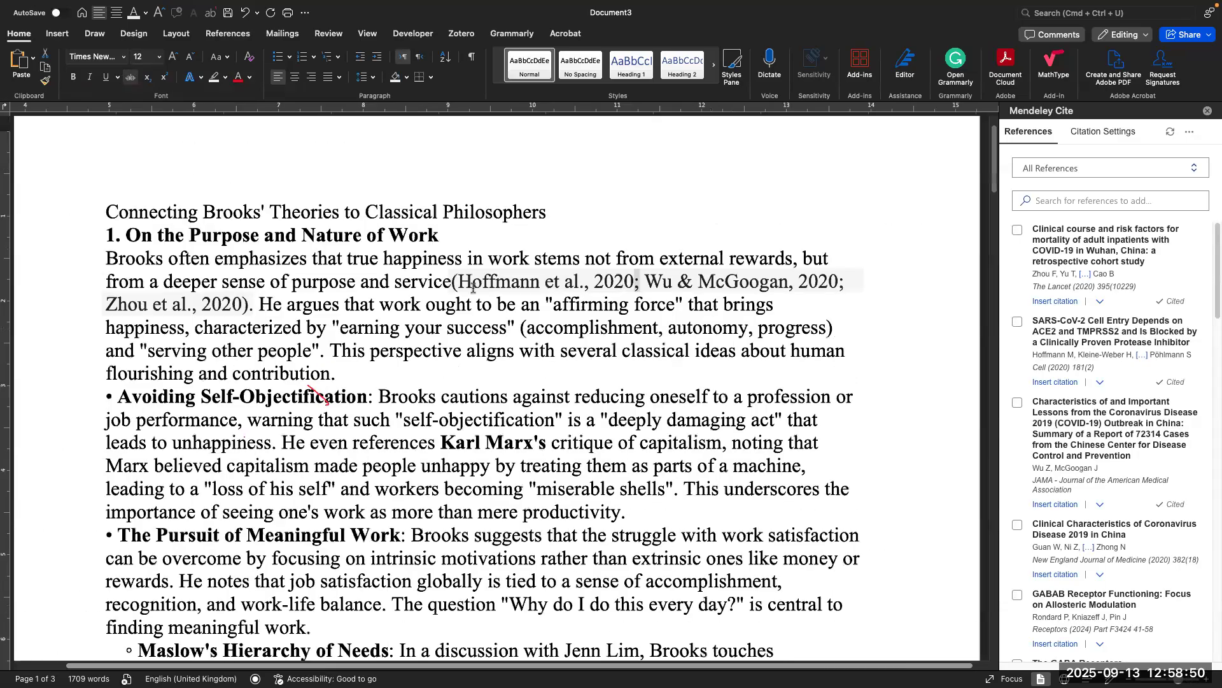
left_click(465, 279)
left_click_drag(462, 280, 617, 288)
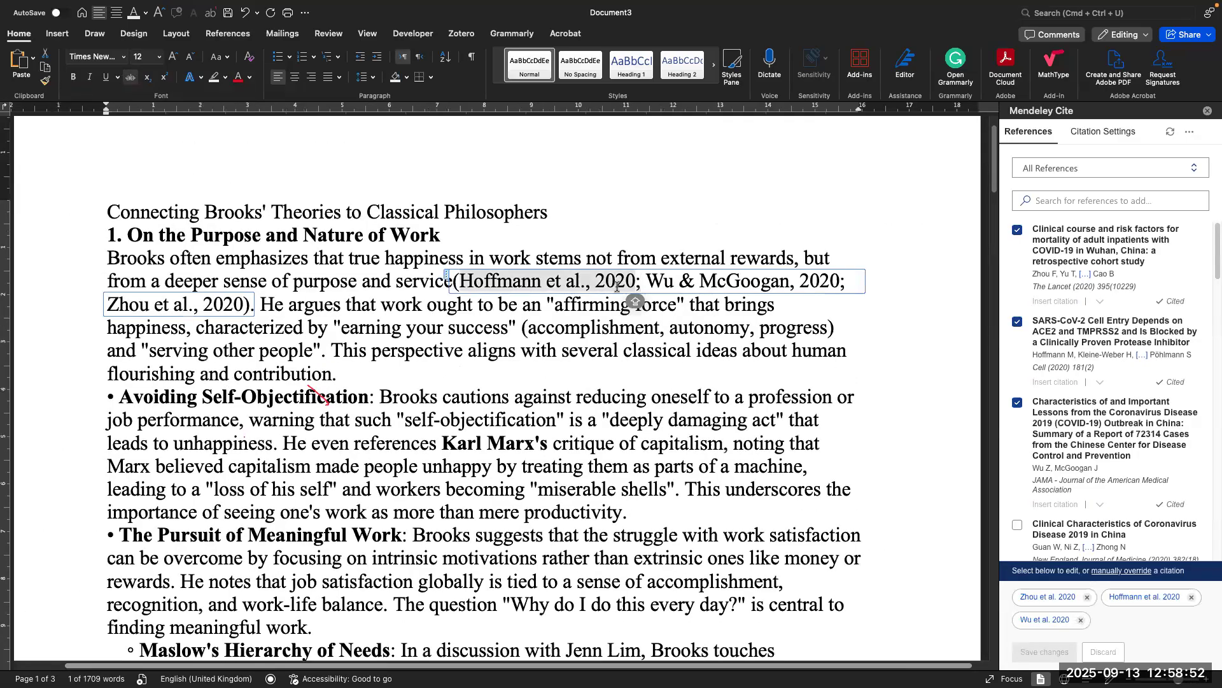
left_click(225, 77)
left_click(223, 130)
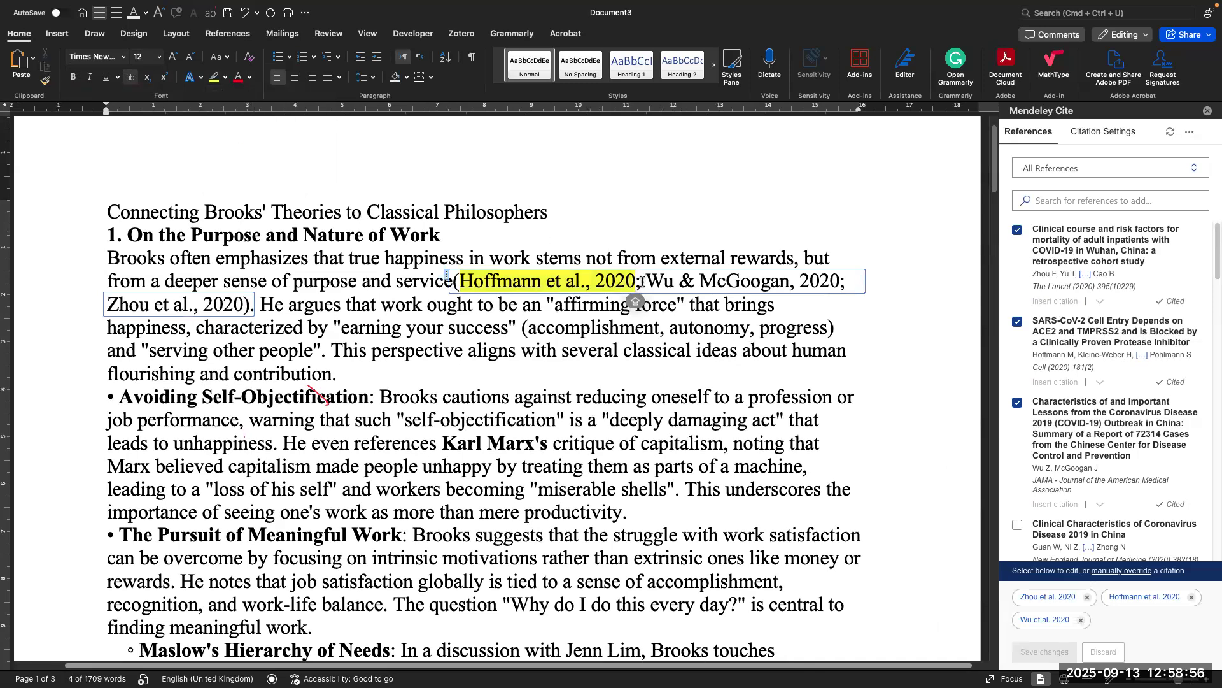
Step: Highlight the second source of the three-source citation, with its preceding semicolon, in bright green
left_click(784, 278)
left_click_drag(784, 278, 829, 276)
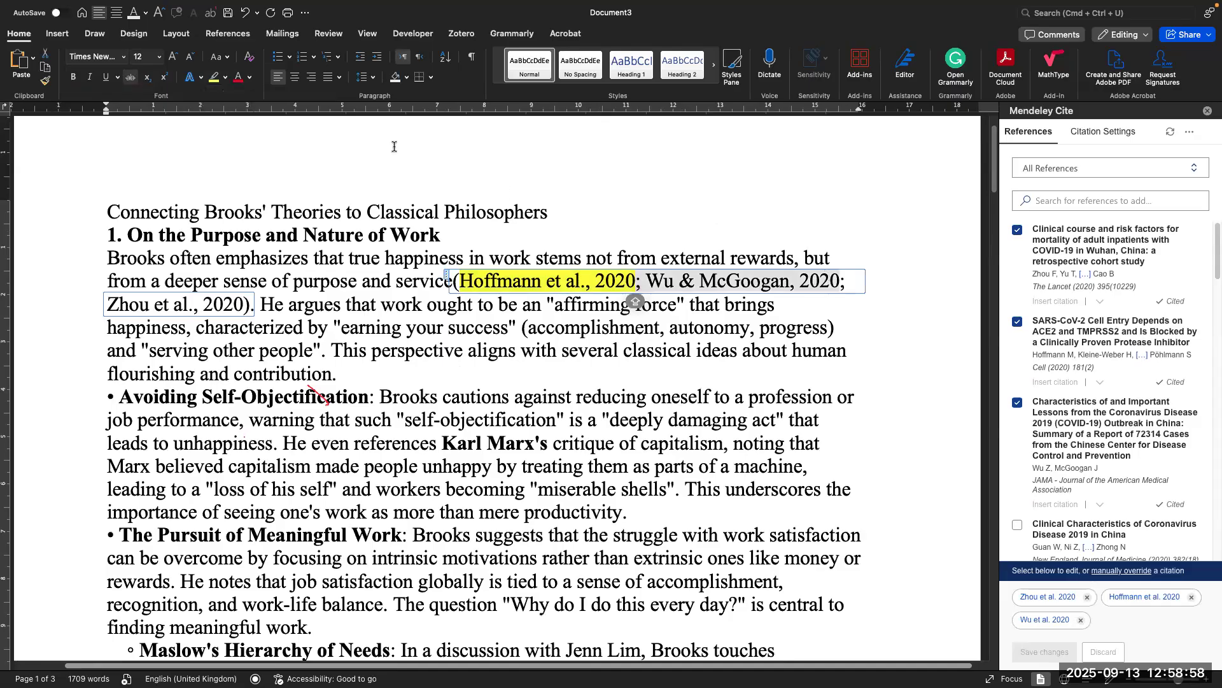
left_click(226, 77)
left_click(244, 130)
left_click(651, 329)
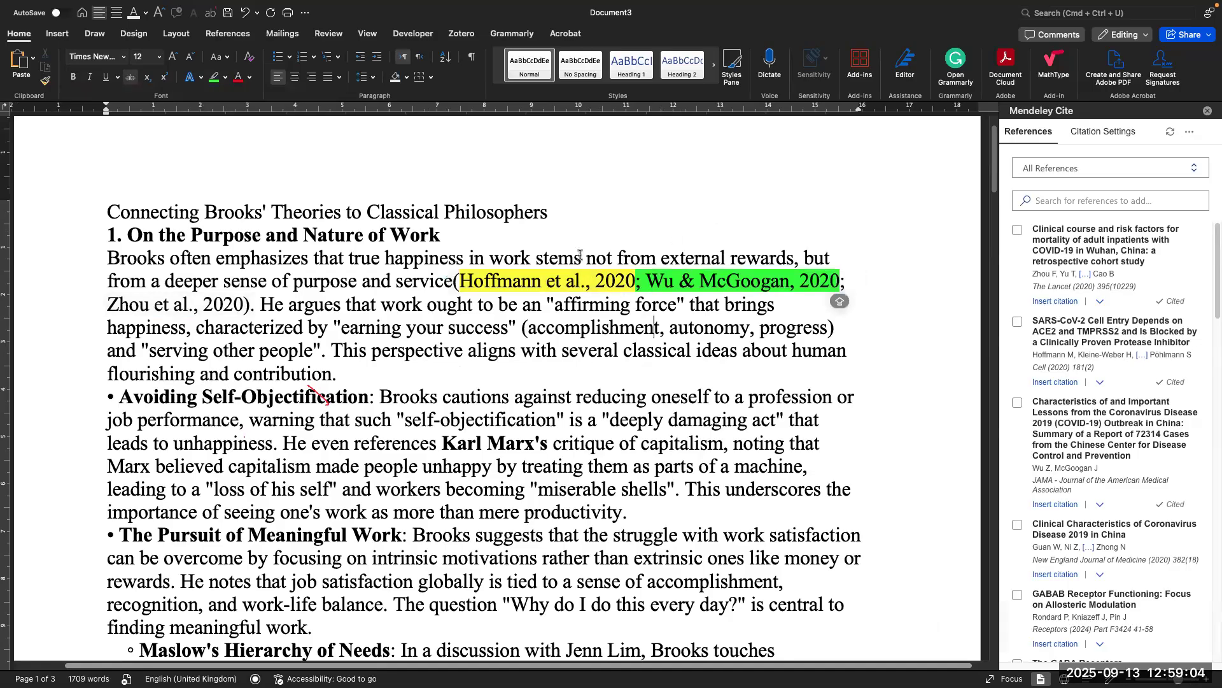
Step: Examine how the sources in the highlighted citation are separated and grouped within one pair of parentheses
scroll(578, 261, "up", 2)
scroll(597, 274, "up", 2)
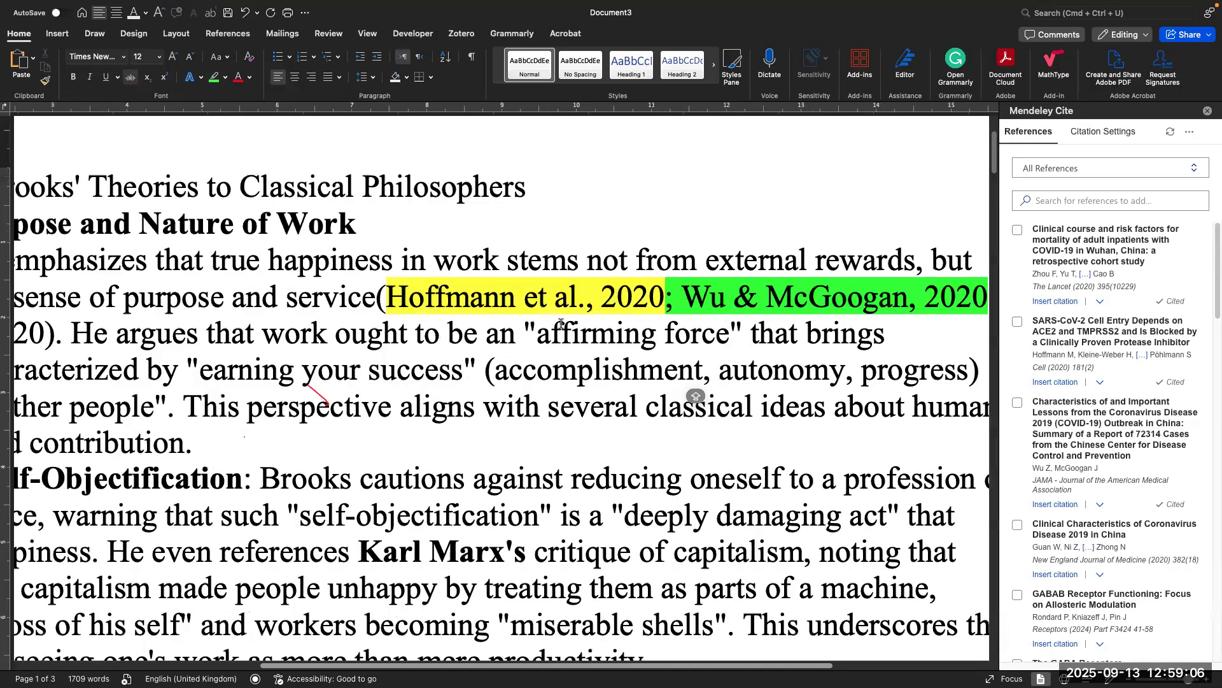
scroll(560, 324, "up", 2)
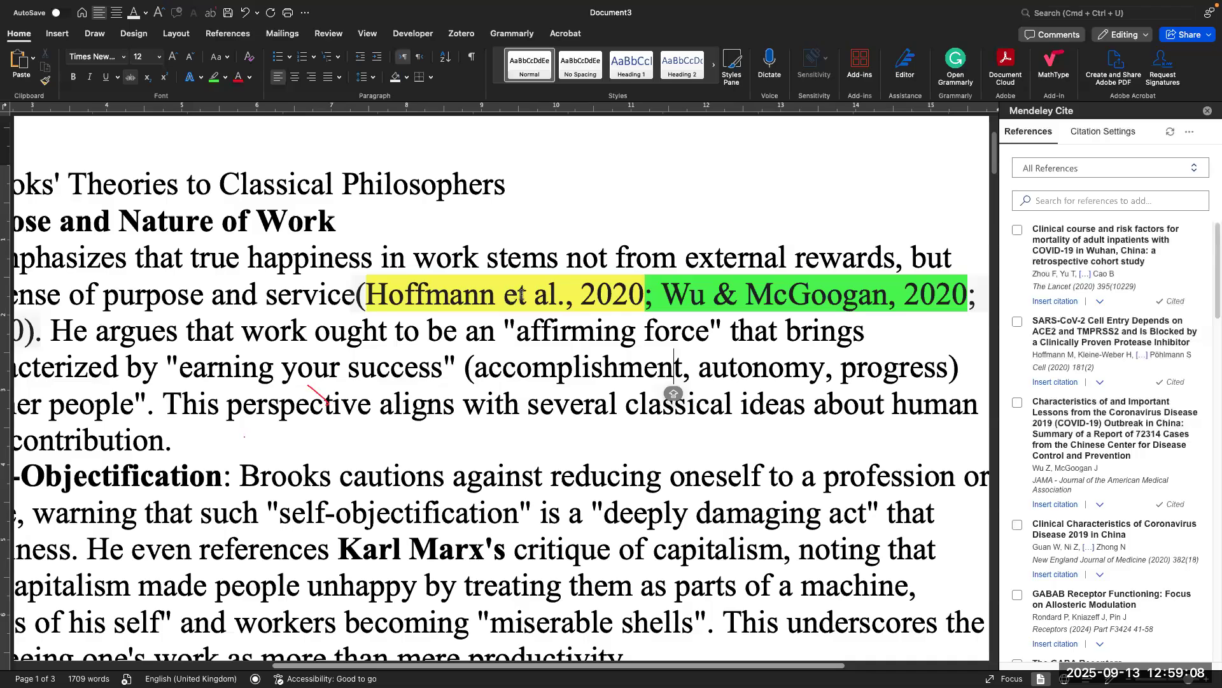
scroll(564, 306, "up", 2)
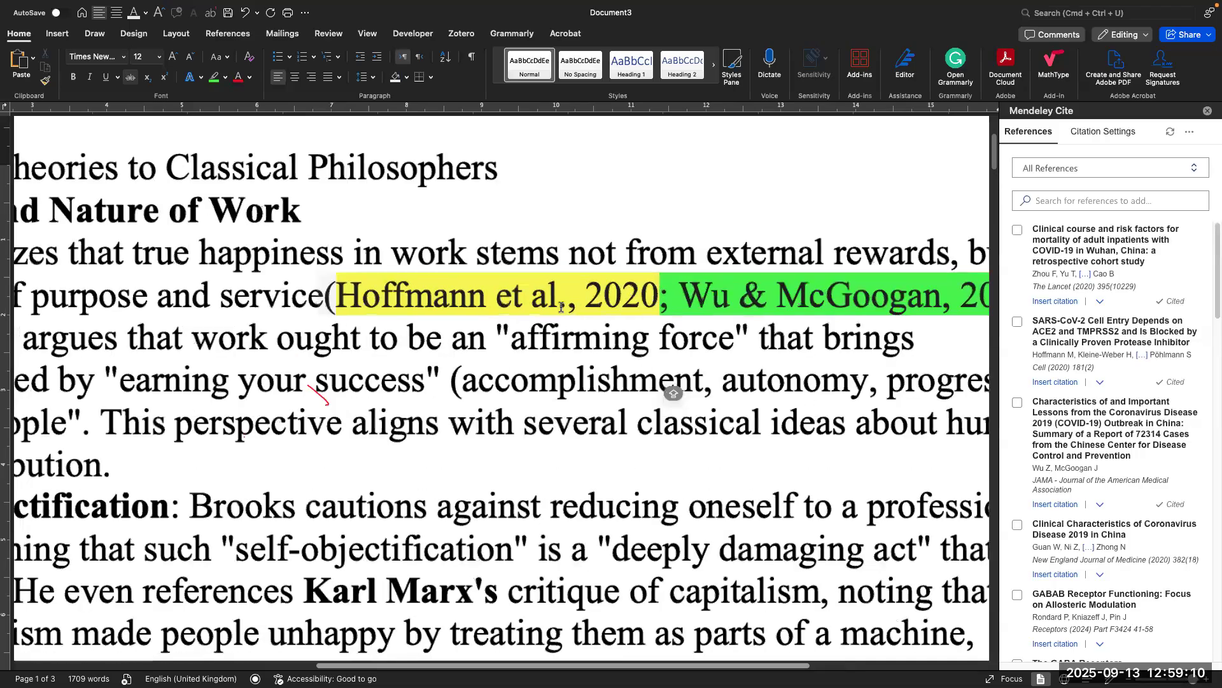
left_click_drag(560, 307, 573, 308)
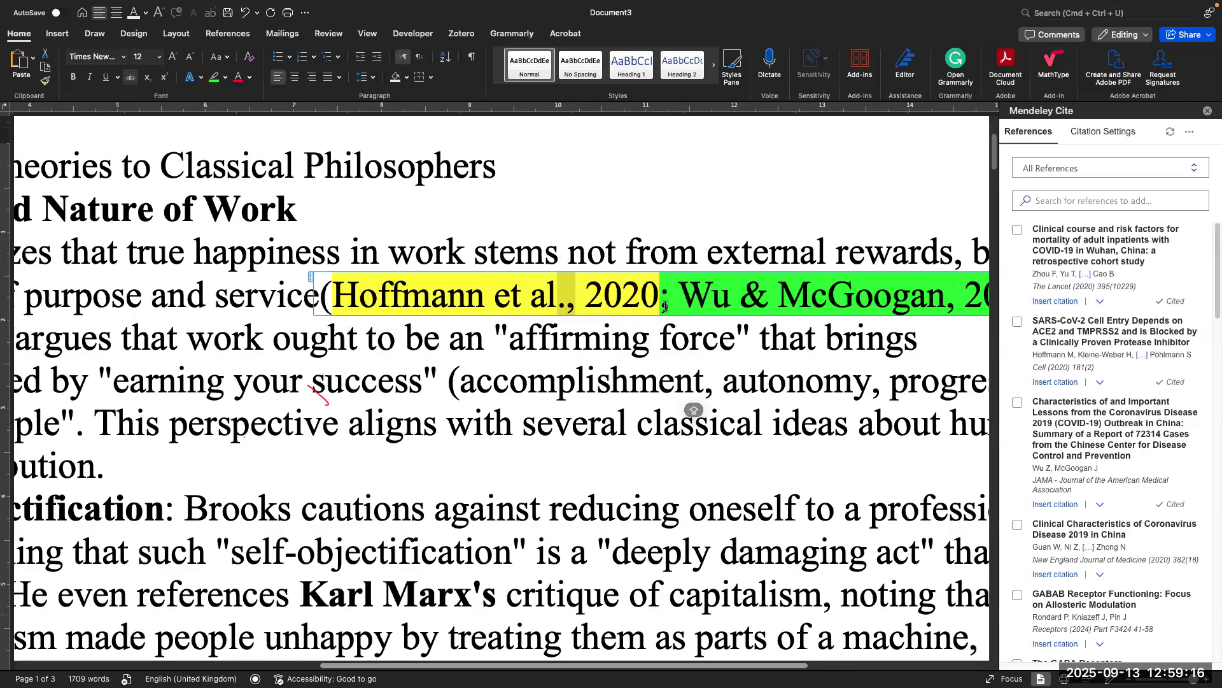
scroll(666, 306, "down", 5)
left_click(693, 313)
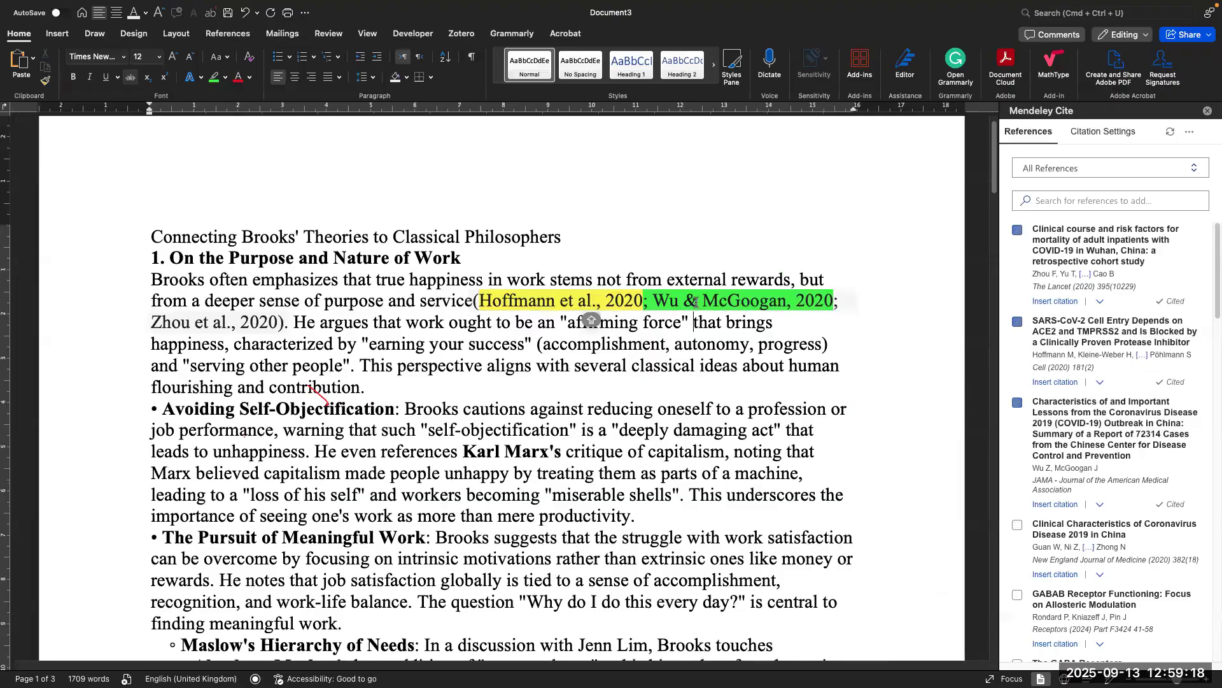
left_click(685, 309)
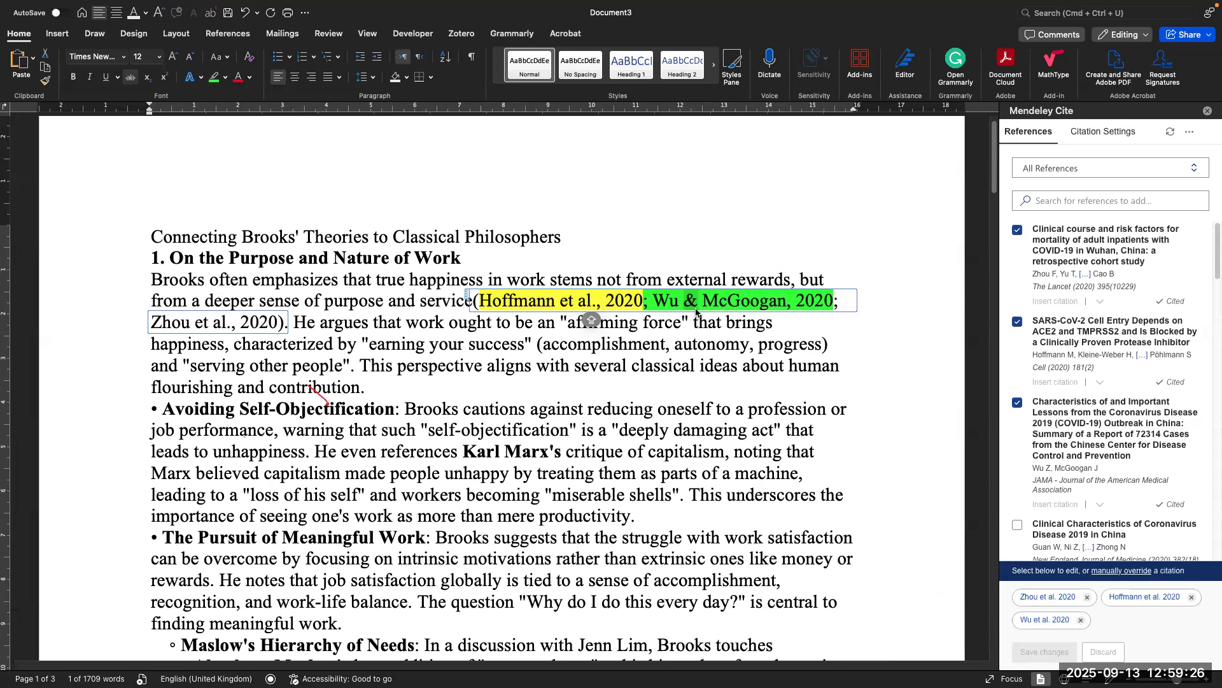
left_click(270, 321)
left_click_drag(284, 324, 475, 306)
scroll(534, 332, "down", 3)
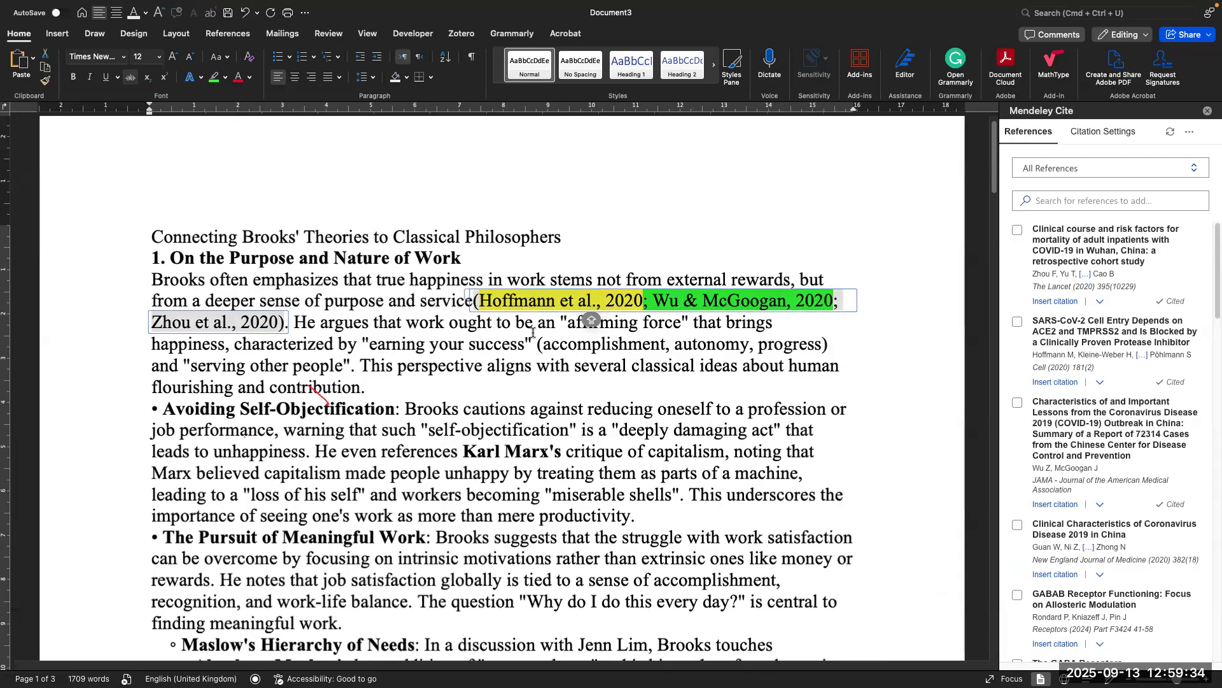
Step: Search the online citation styles for IEEE and update the document's citation style to IEEE
left_click(1086, 137)
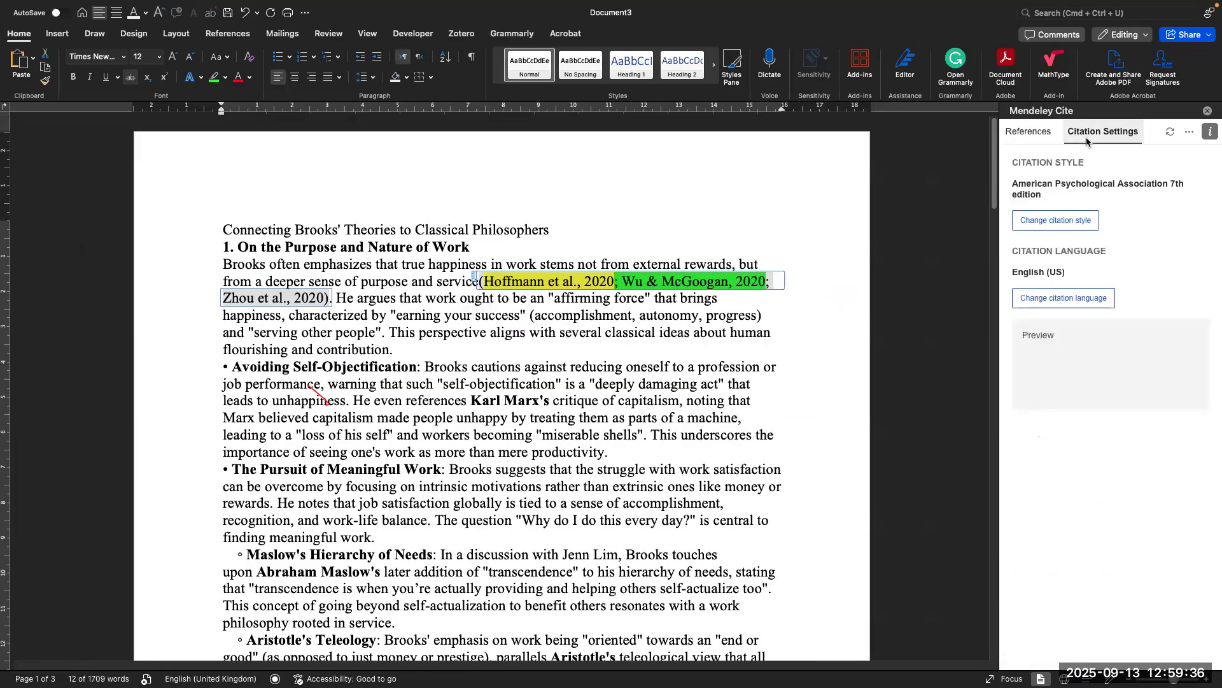
left_click(1063, 221)
left_click(1064, 246)
left_click(1064, 245)
type("ieee")
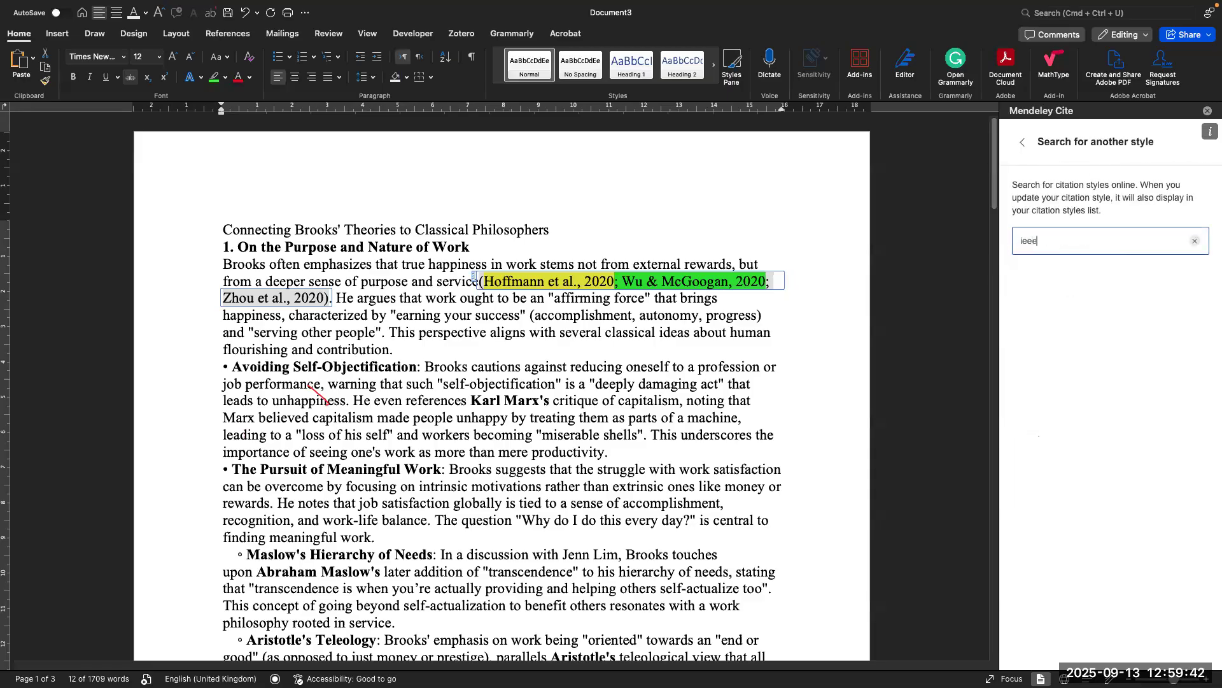
key("BackSpace")
key("BackSpace")
key("BackSpace")
key("BackSpace")
type("IEEE")
left_click(1089, 294)
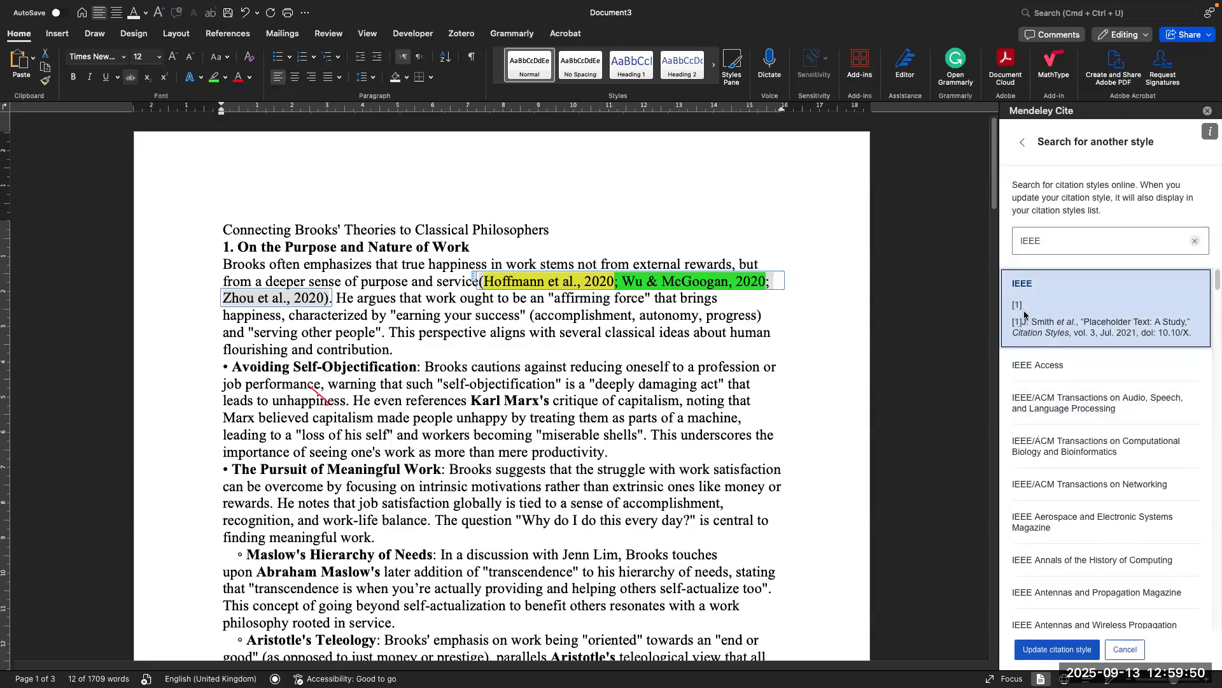
left_click(1058, 649)
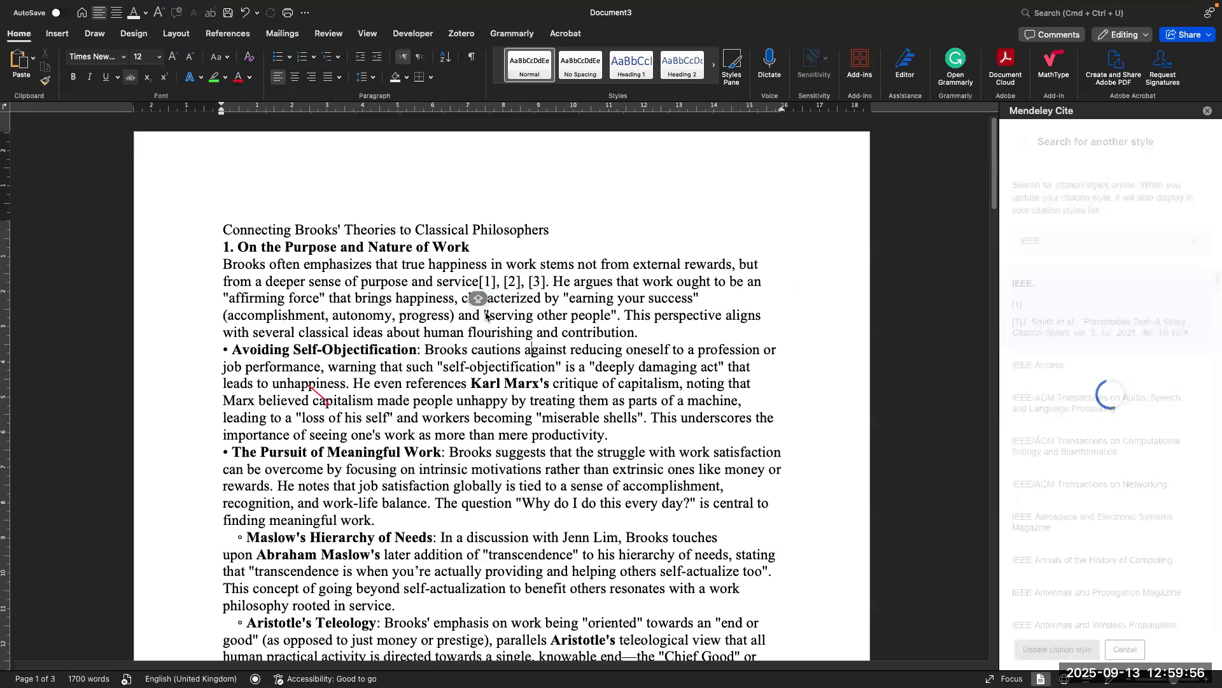
Step: Remove the "SARS-CoV-2 Cell Entry" reference from the three-source IEEE citation and save the changes
scroll(489, 269, "up", 5)
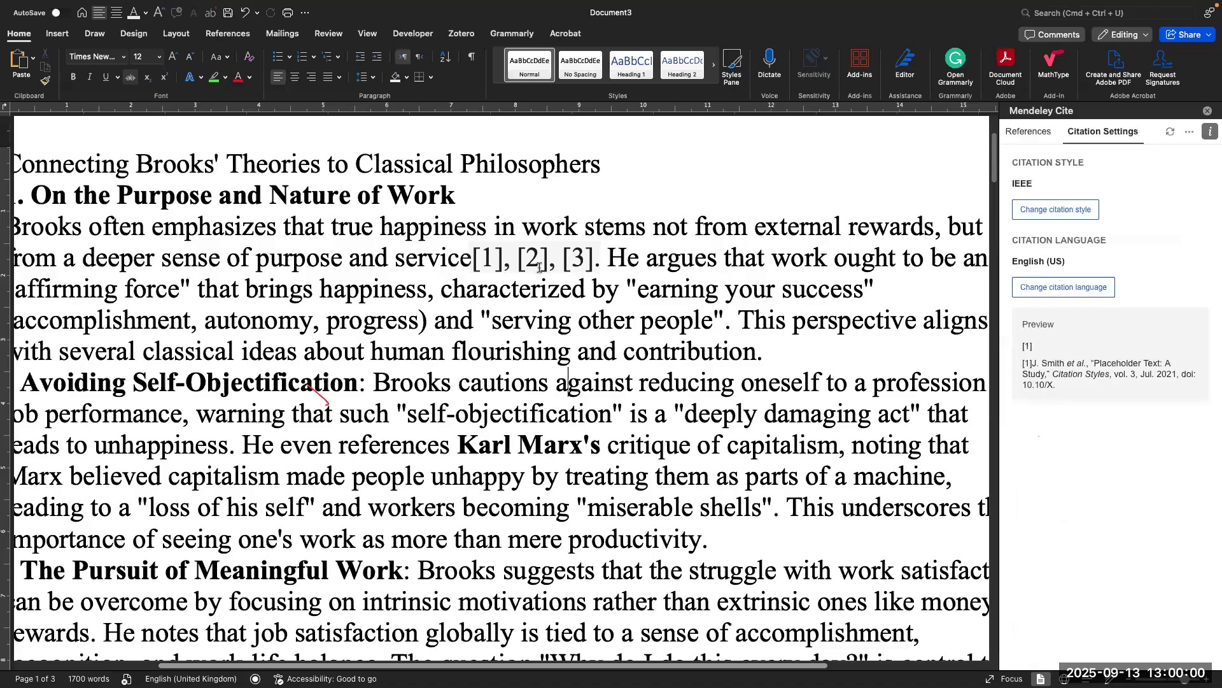
scroll(551, 264, "down", 3)
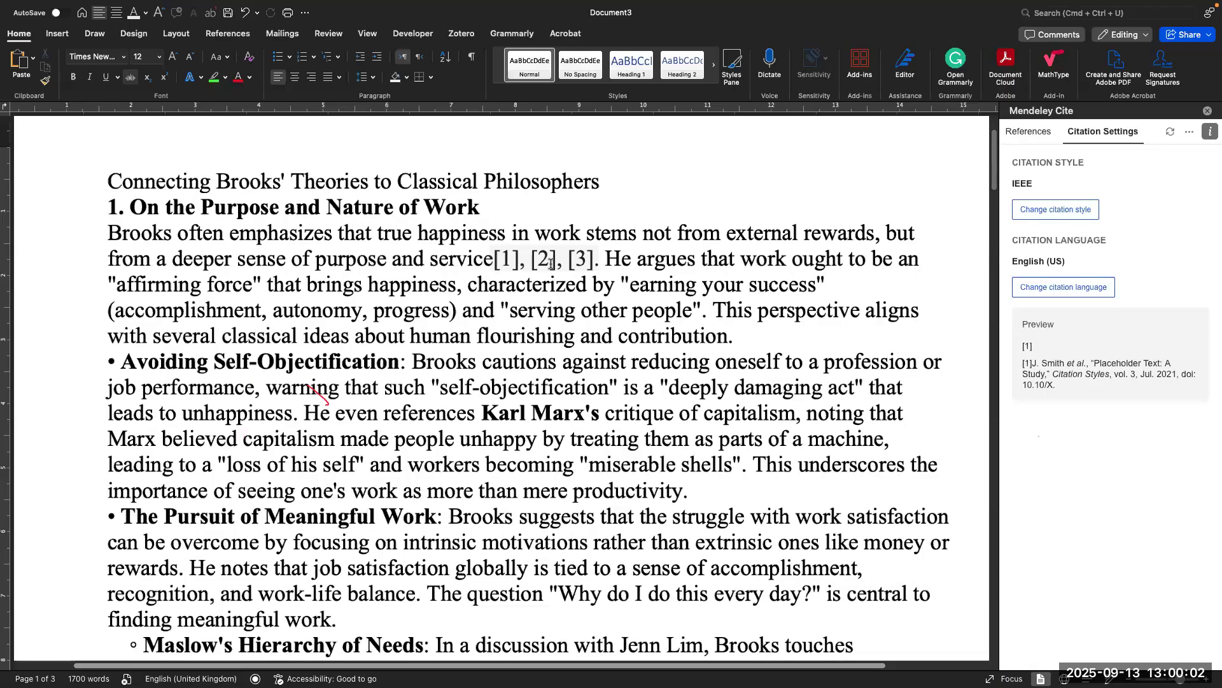
scroll(551, 264, "down", 3)
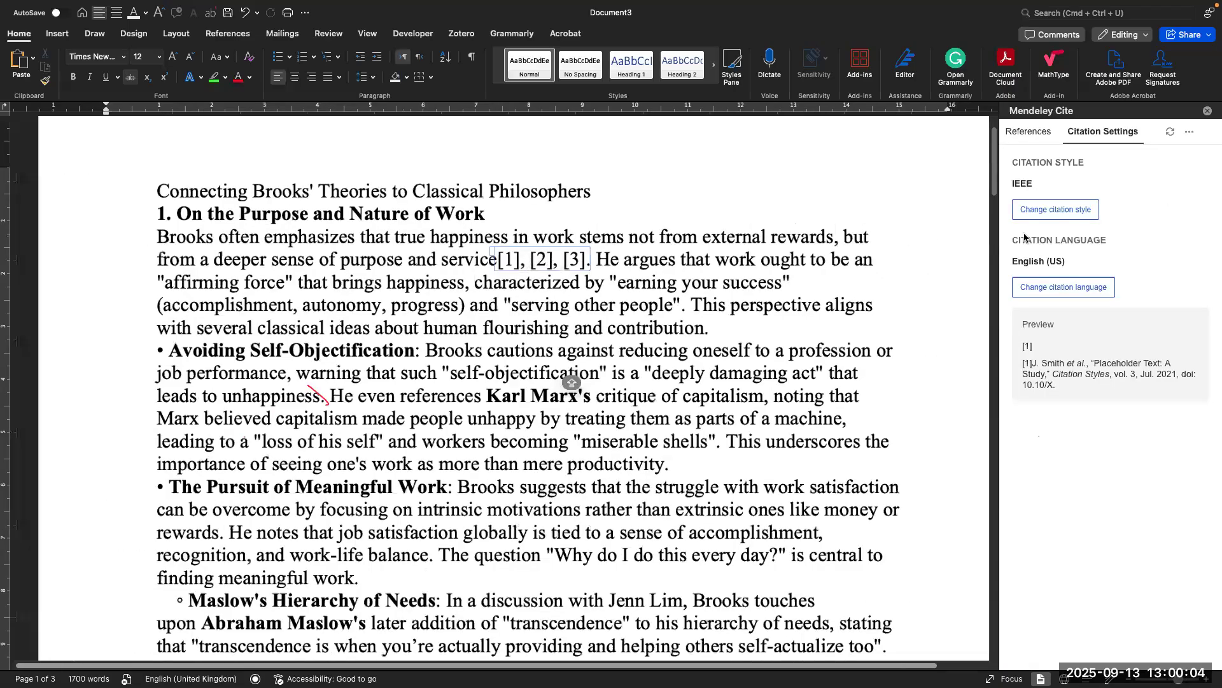
left_click(1029, 133)
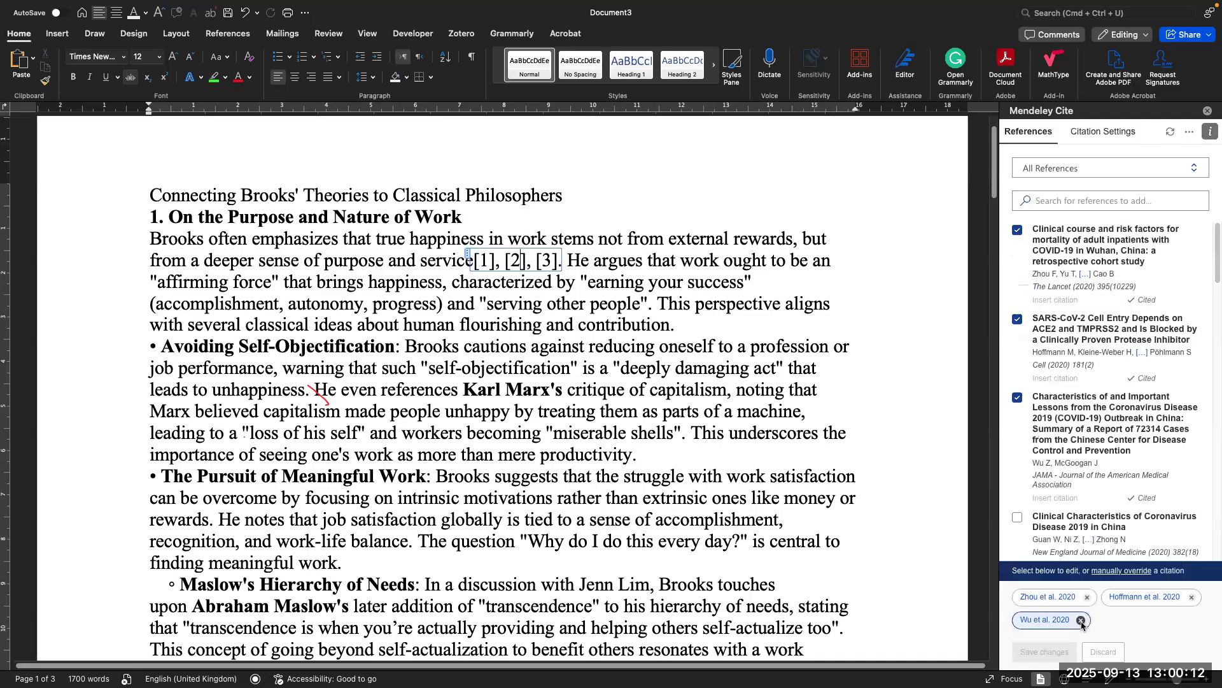
left_click(1192, 603)
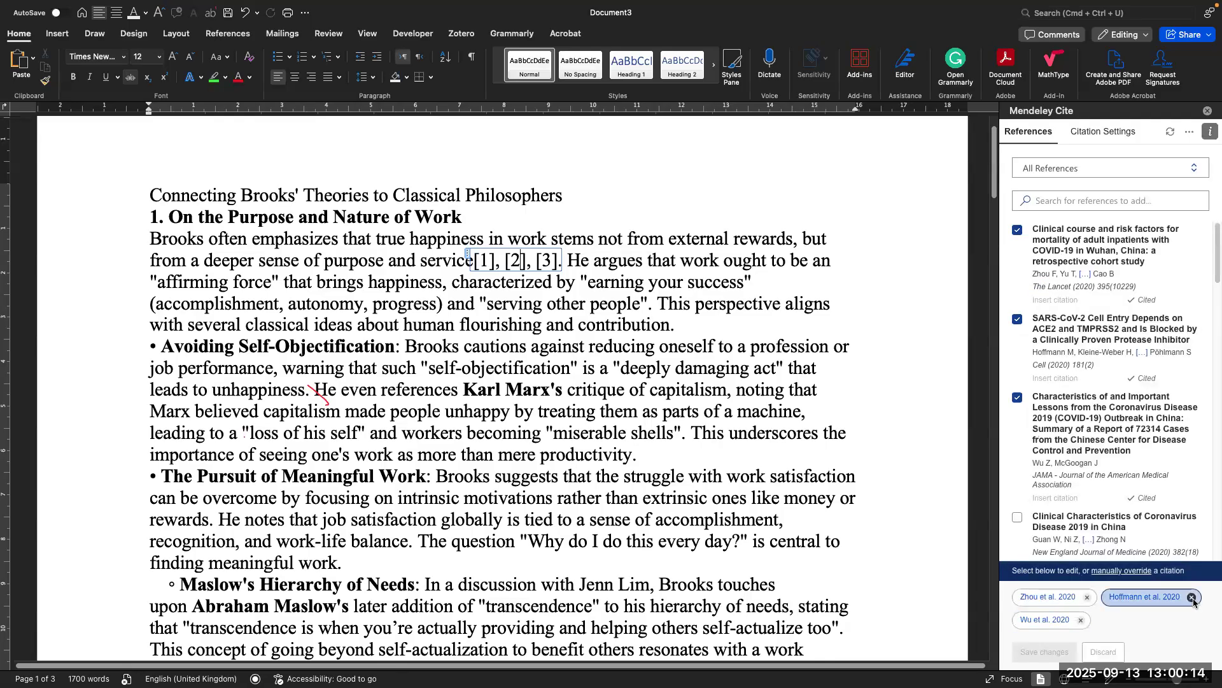
left_click(1041, 648)
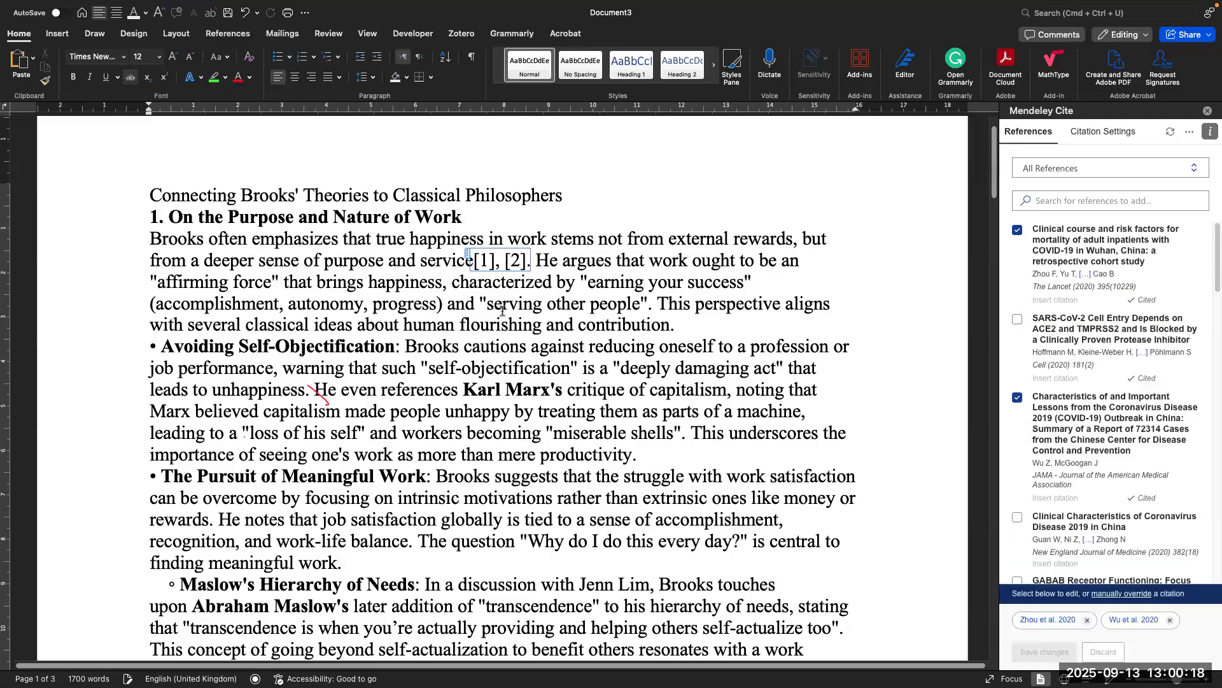
Step: Add a space between "work-life balance" and its period in the "The Pursuit of Meaningful Work" paragraph
scroll(503, 311, "down", 5)
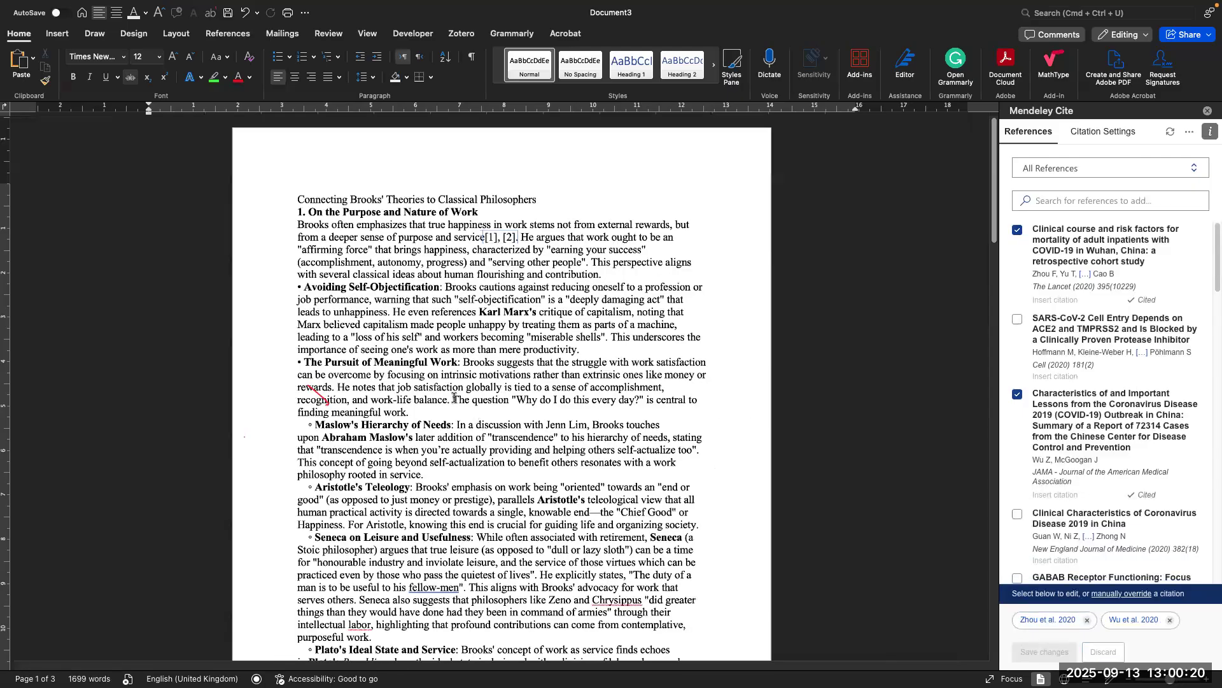
scroll(422, 401, "up", 3)
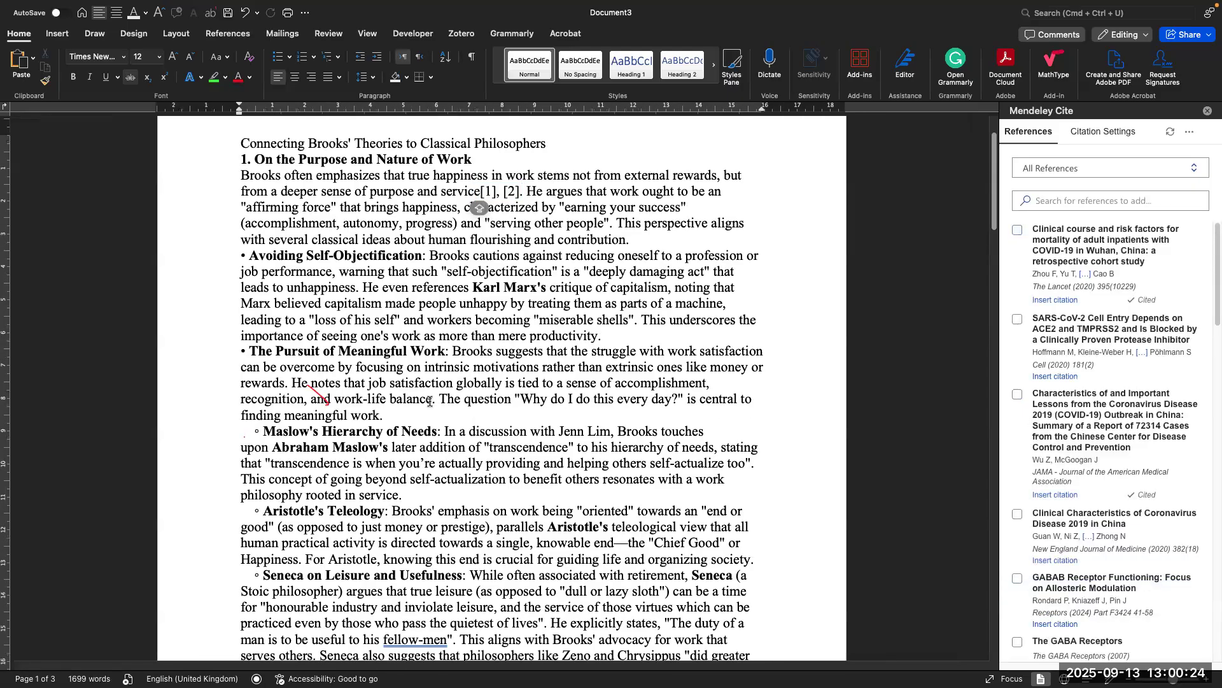
scroll(418, 401, "up", 5)
left_click(412, 402)
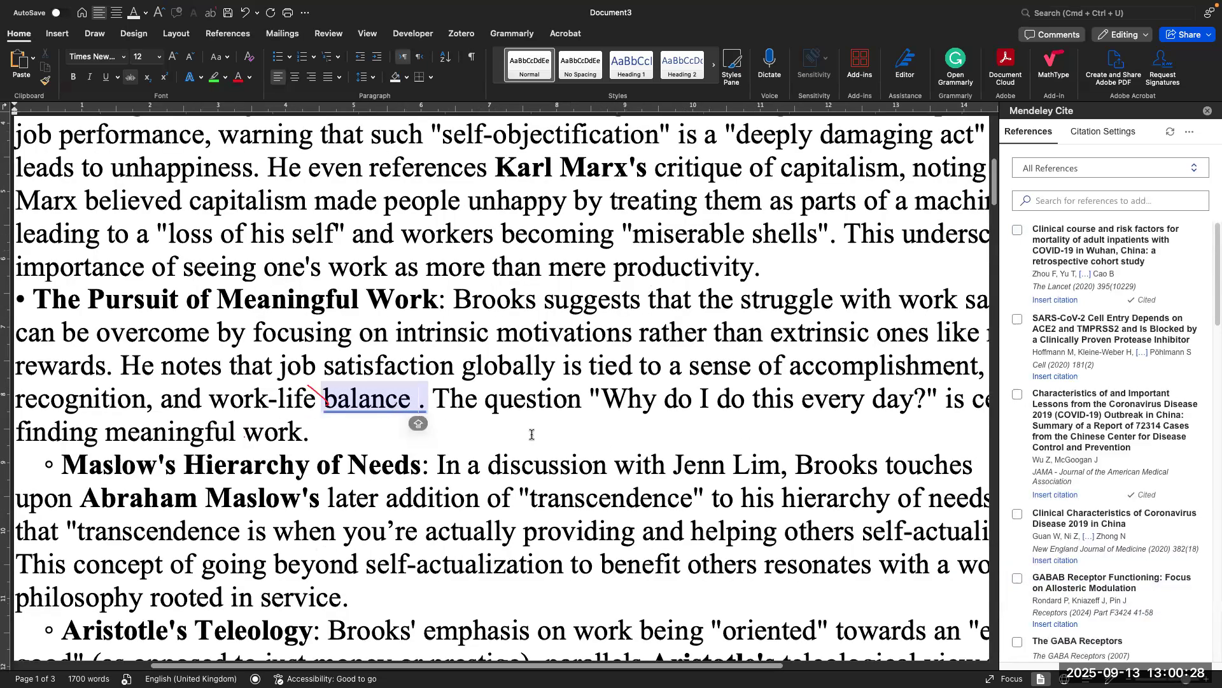
Step: Open the citation settings of Mendeley Cite for this document
scroll(528, 446, "up", 1)
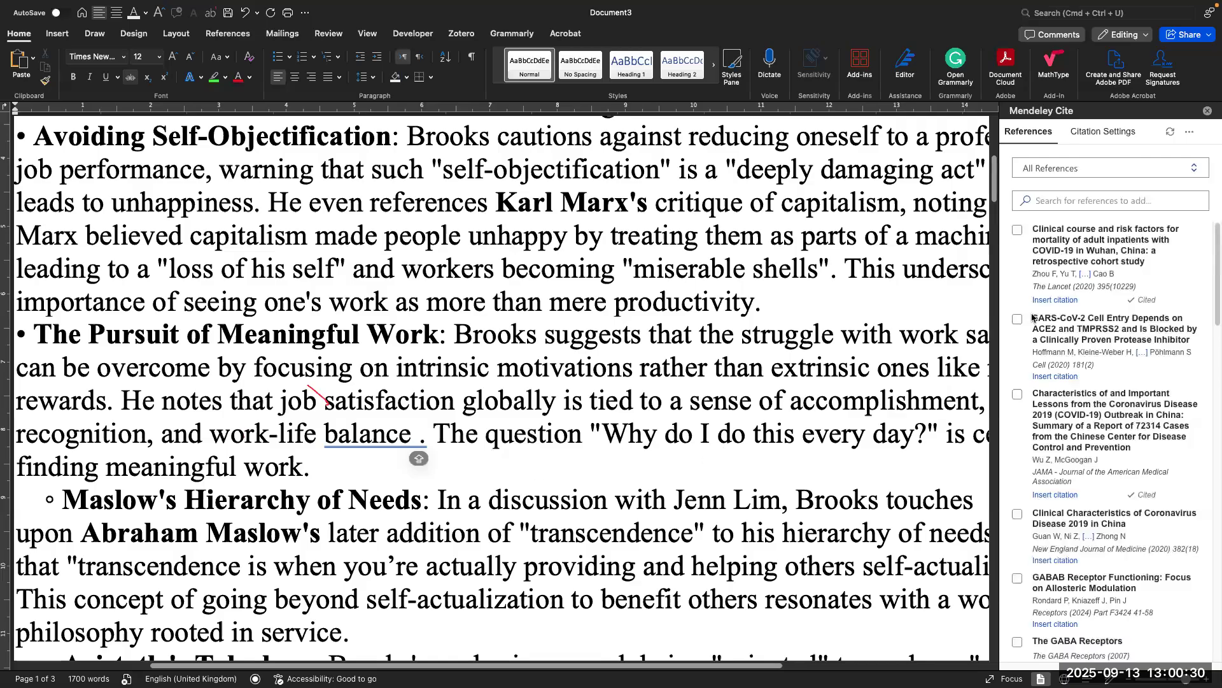
scroll(1033, 318, "down", 3)
left_click(1106, 132)
left_click(1056, 209)
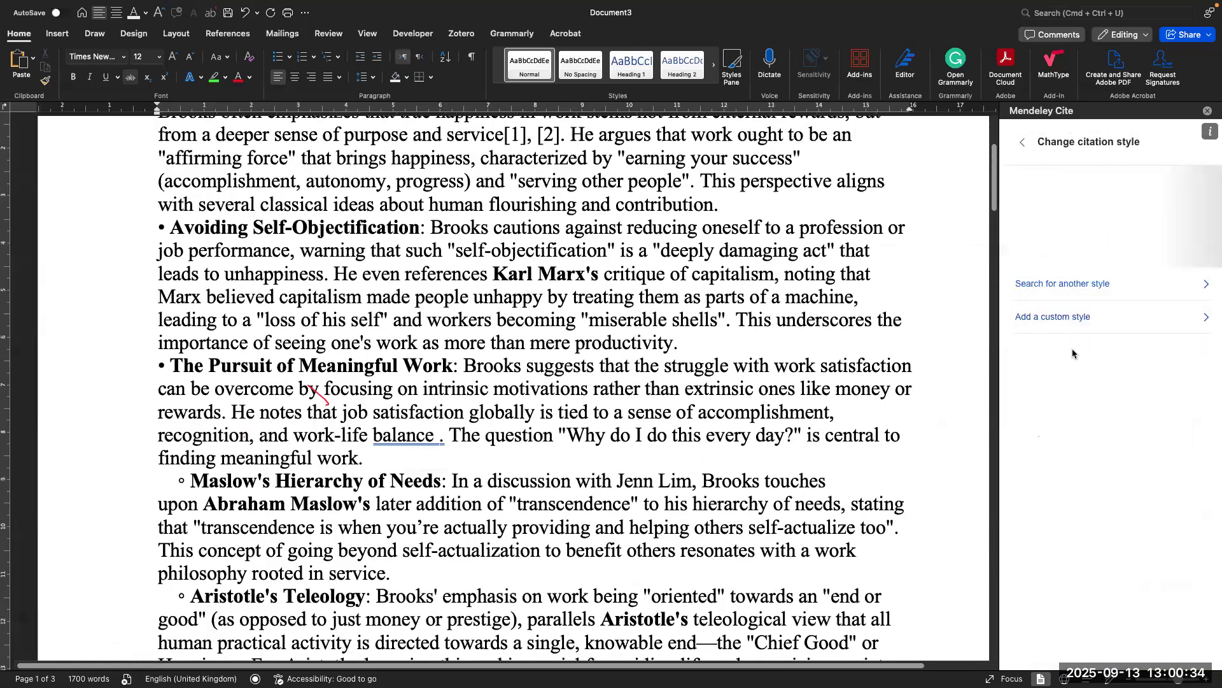
left_click(1062, 284)
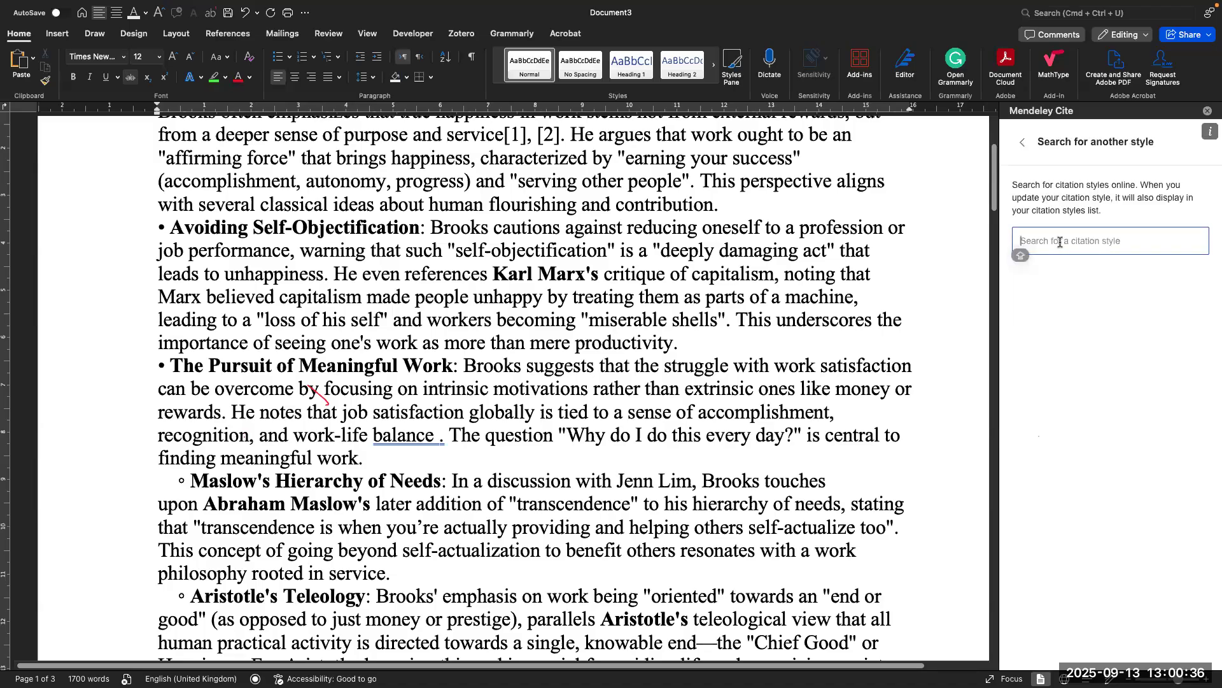
left_click(1024, 144)
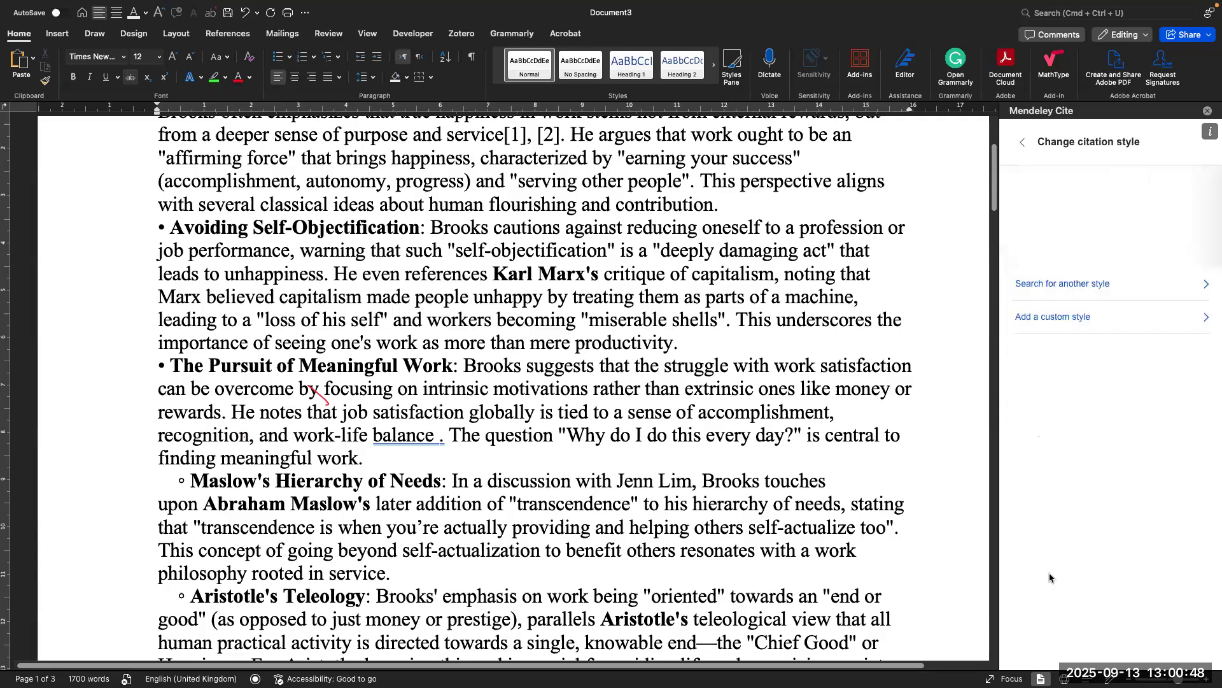
left_click(1023, 142)
Step: Find the Nature style among the online citation styles and apply it to the document
left_click(1044, 216)
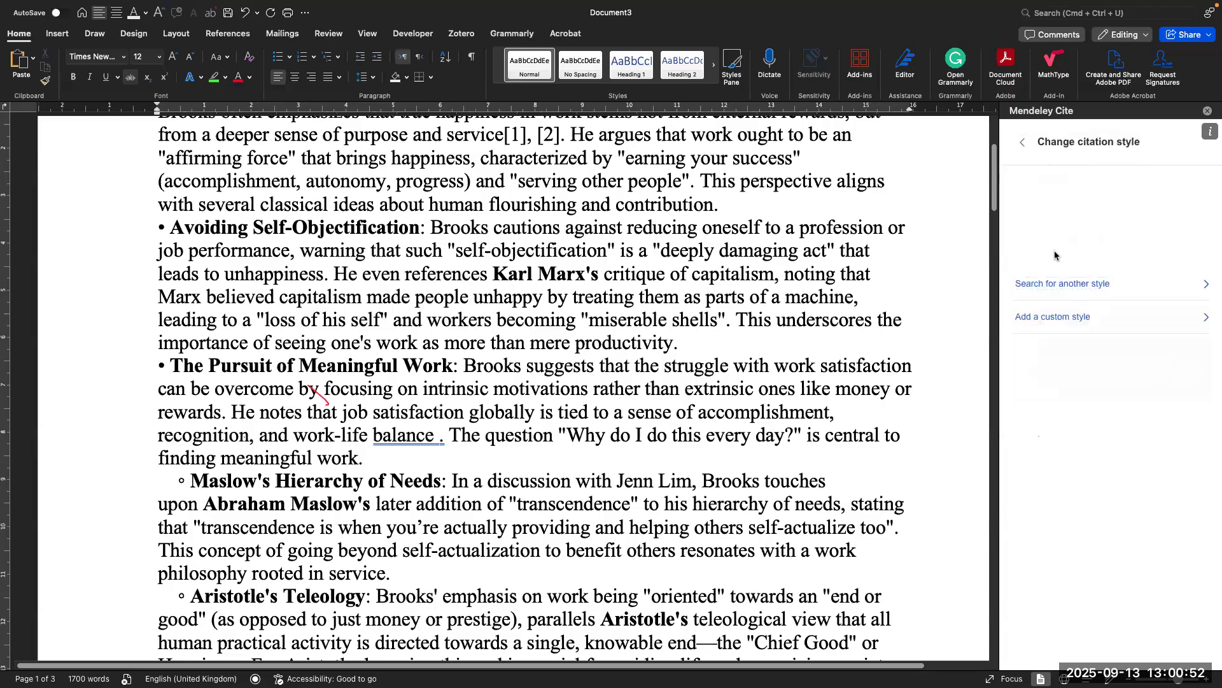
left_click(1062, 280)
left_click(1060, 248)
type("NATURE")
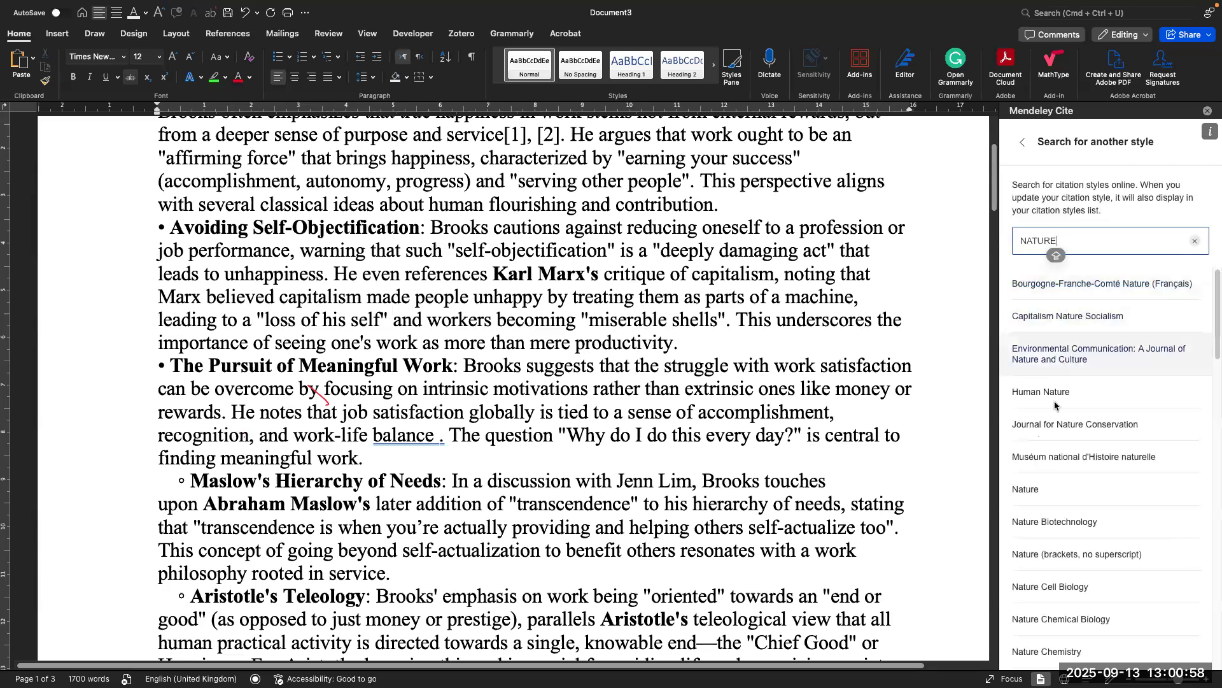
left_click(1026, 489)
left_click(1055, 651)
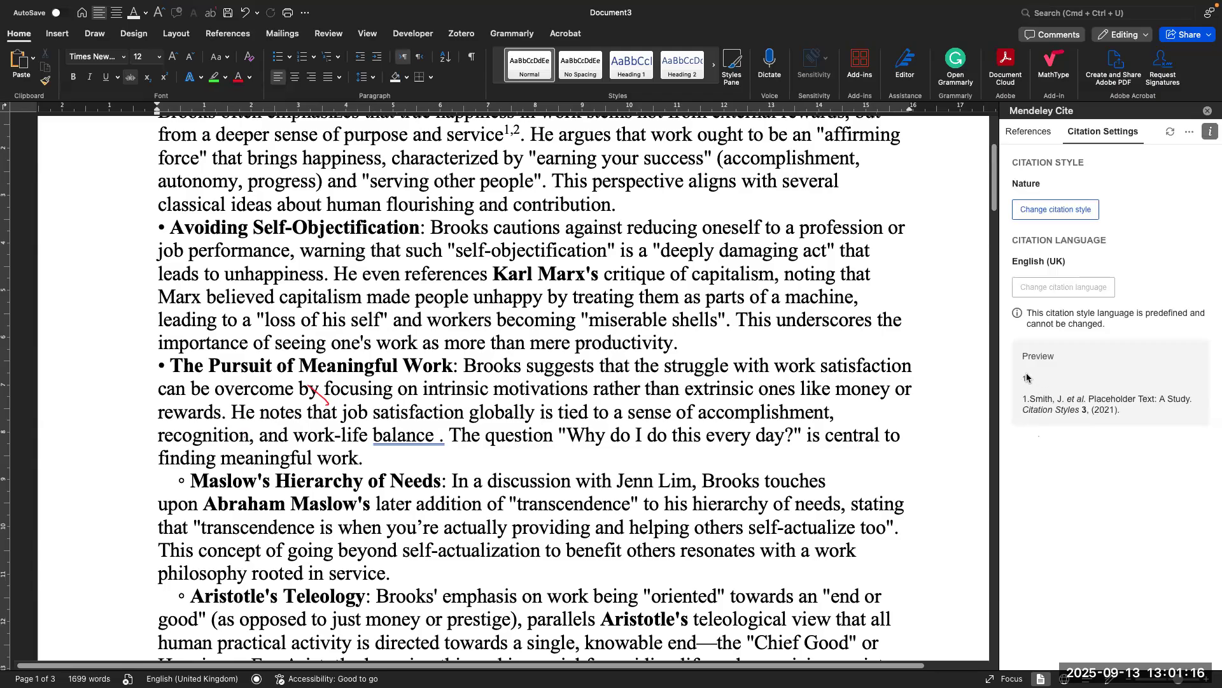
Step: Insert a combined citation of "Characteristics and Important Lessons from the Coronavirus Disease 2019" and "Clinical Characteristics of Coronavirus Disease 2019 in China" after "work-life balance"
left_click(1028, 131)
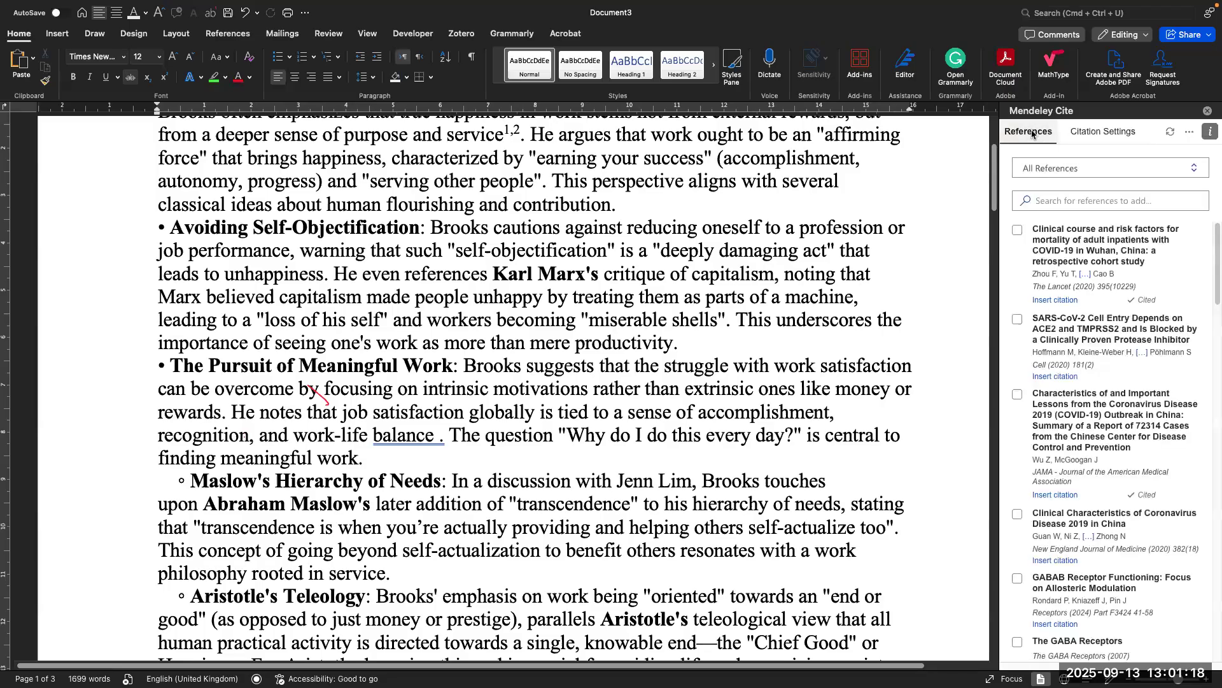
left_click(1018, 395)
left_click(1018, 515)
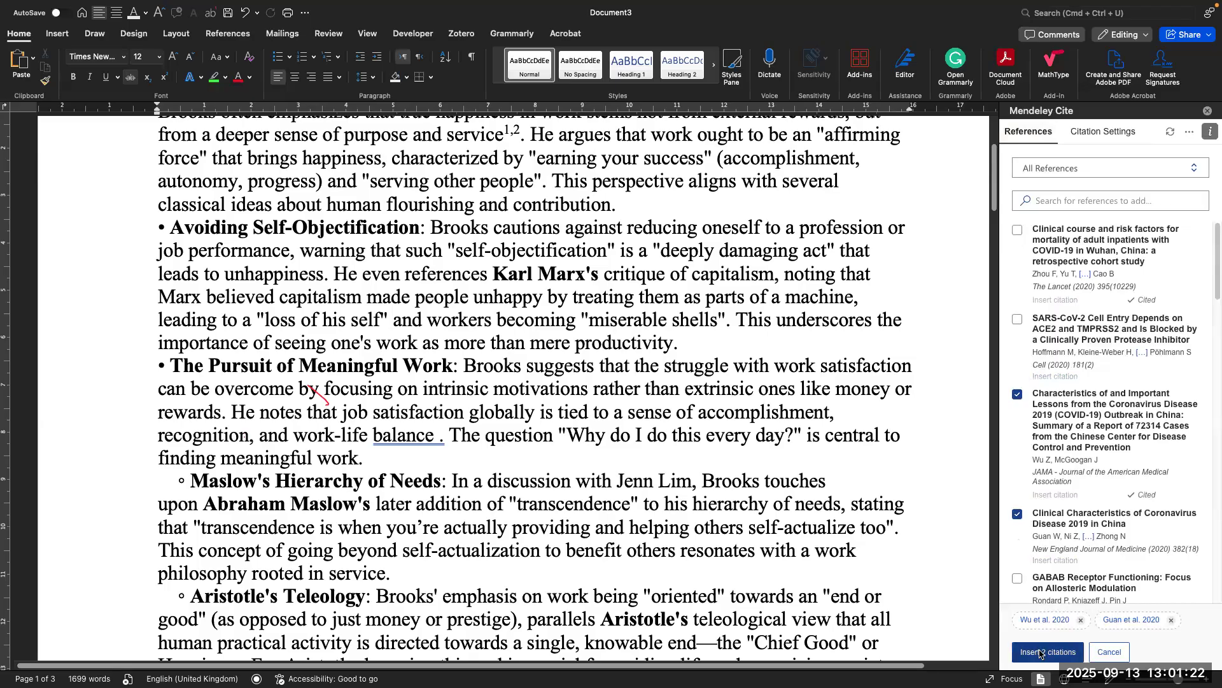
left_click(1040, 652)
Step: Examine the number format and placement of the inserted citation after "work-life balance" in the Pursuit of Meaningful Work paragraph
scroll(503, 330, "down", 5)
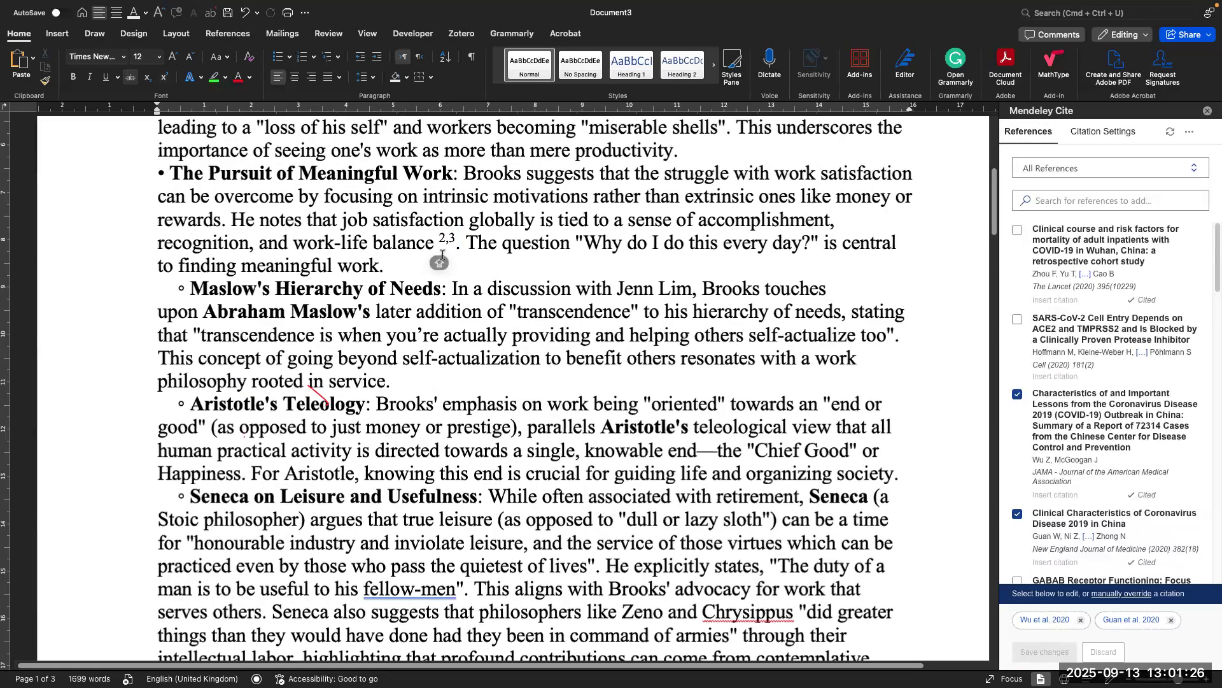
scroll(442, 261, "up", 5)
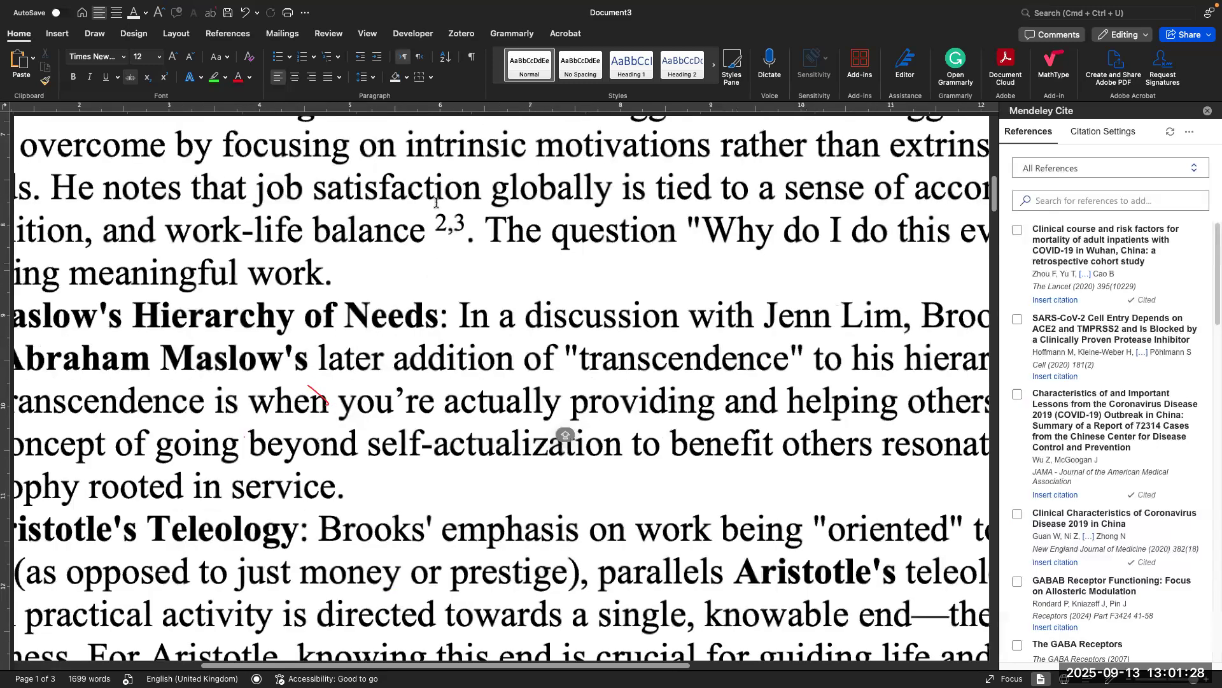
scroll(446, 241, "down", 5)
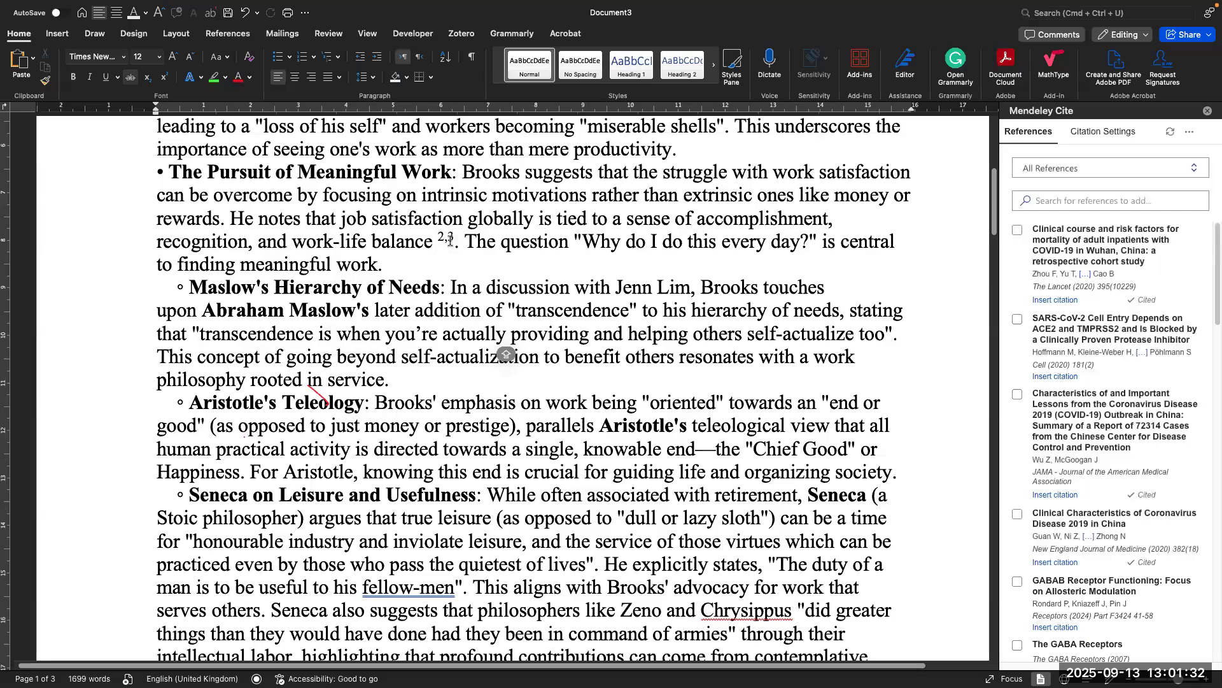
scroll(448, 239, "up", 5)
left_click(440, 234)
left_click(440, 225)
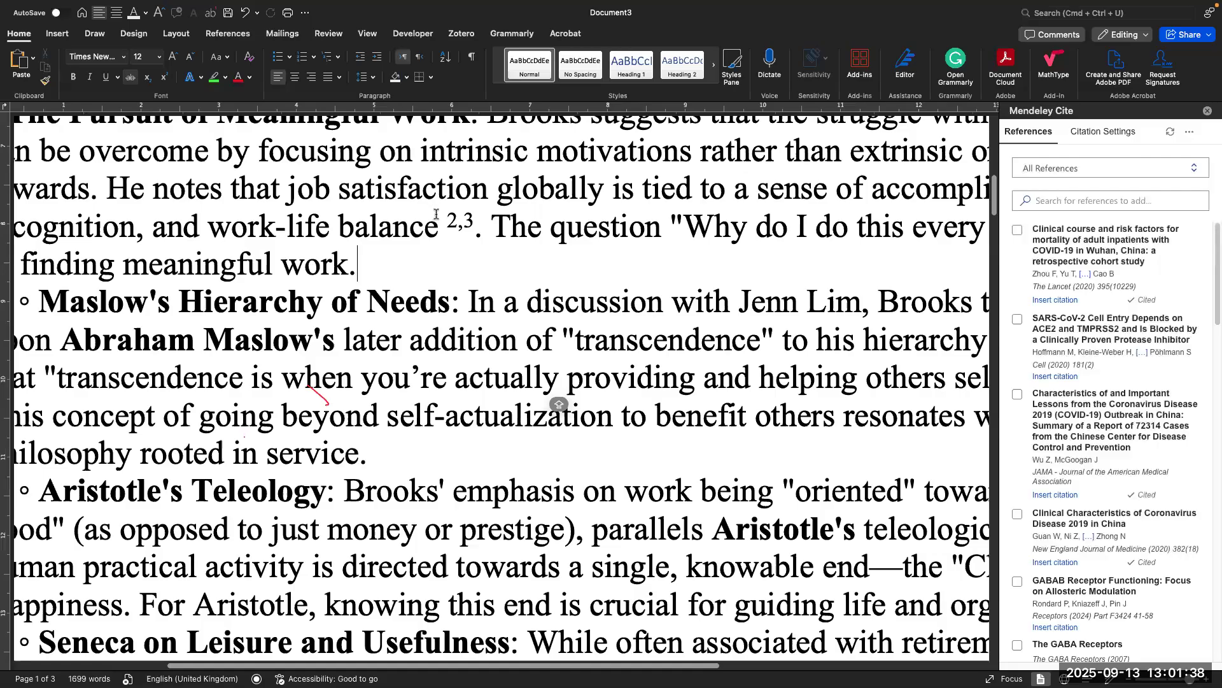
scroll(458, 327, "down", 4)
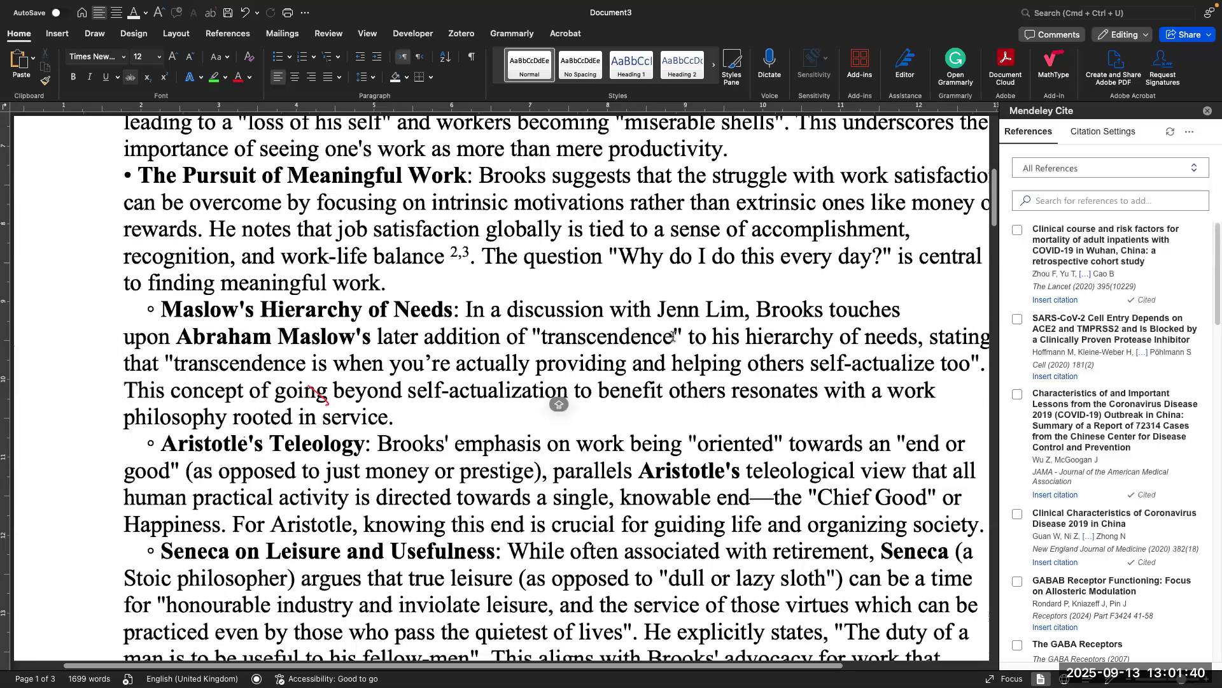
scroll(682, 326, "down", 2)
scroll(501, 276, "up", 5)
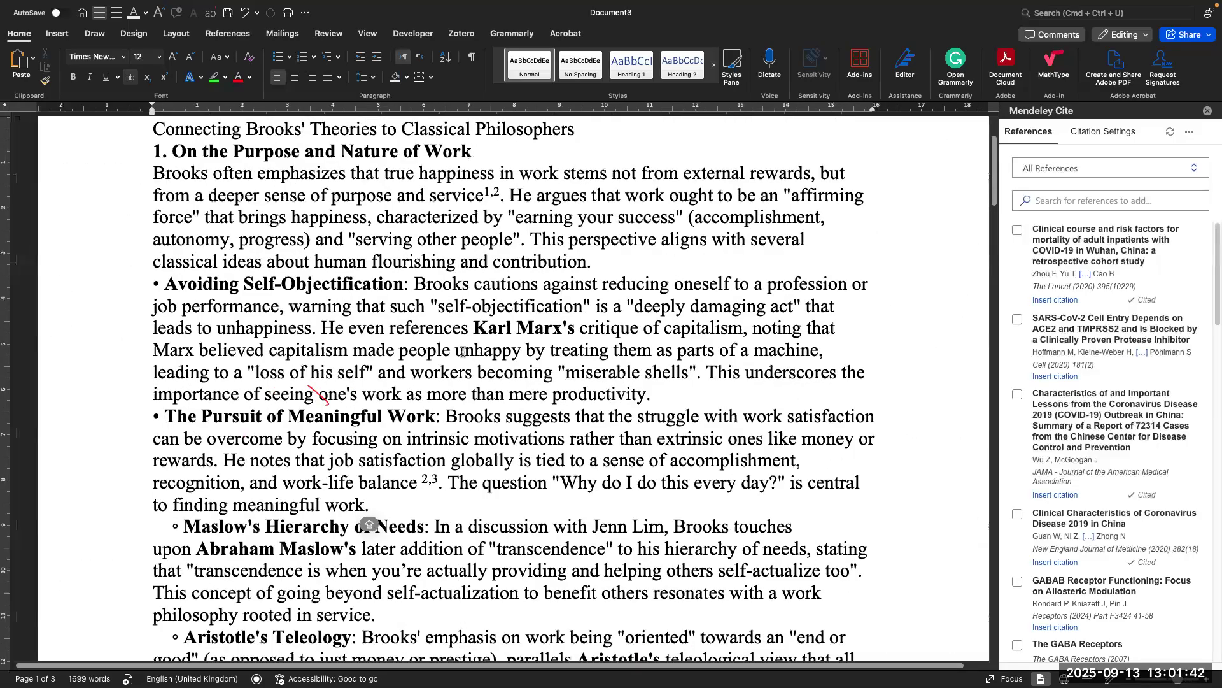
scroll(463, 352, "down", 2)
scroll(448, 501, "down", 1)
left_click(450, 489)
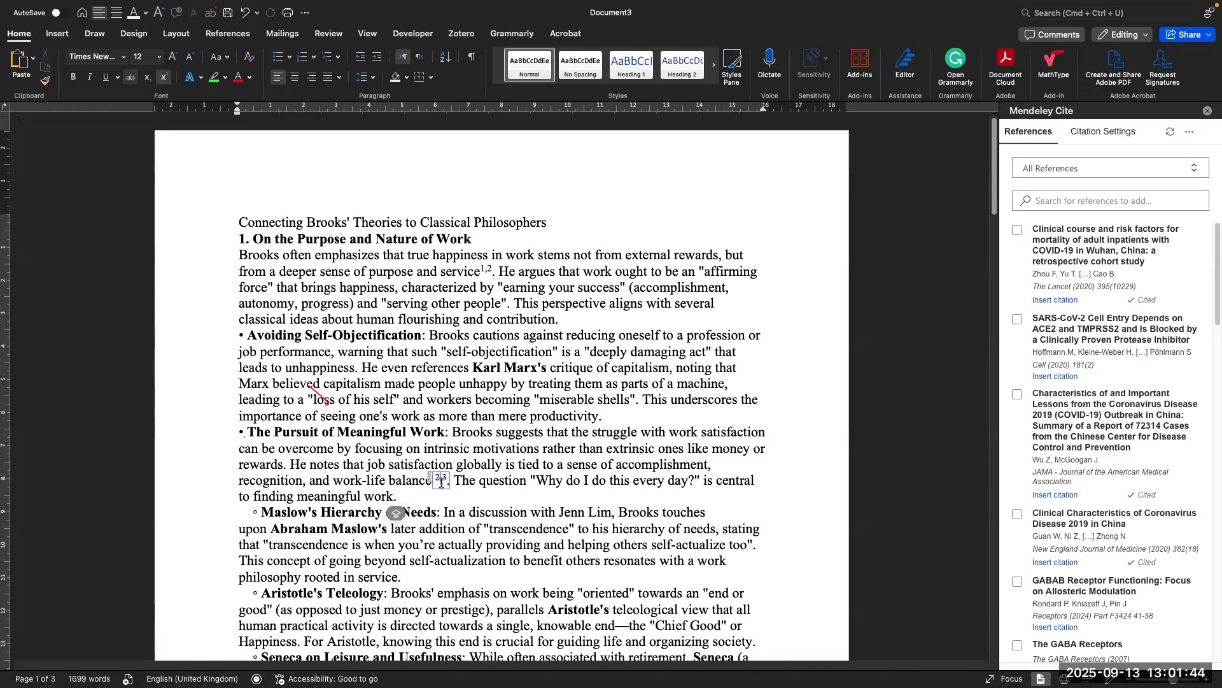
scroll(430, 507, "up", 1)
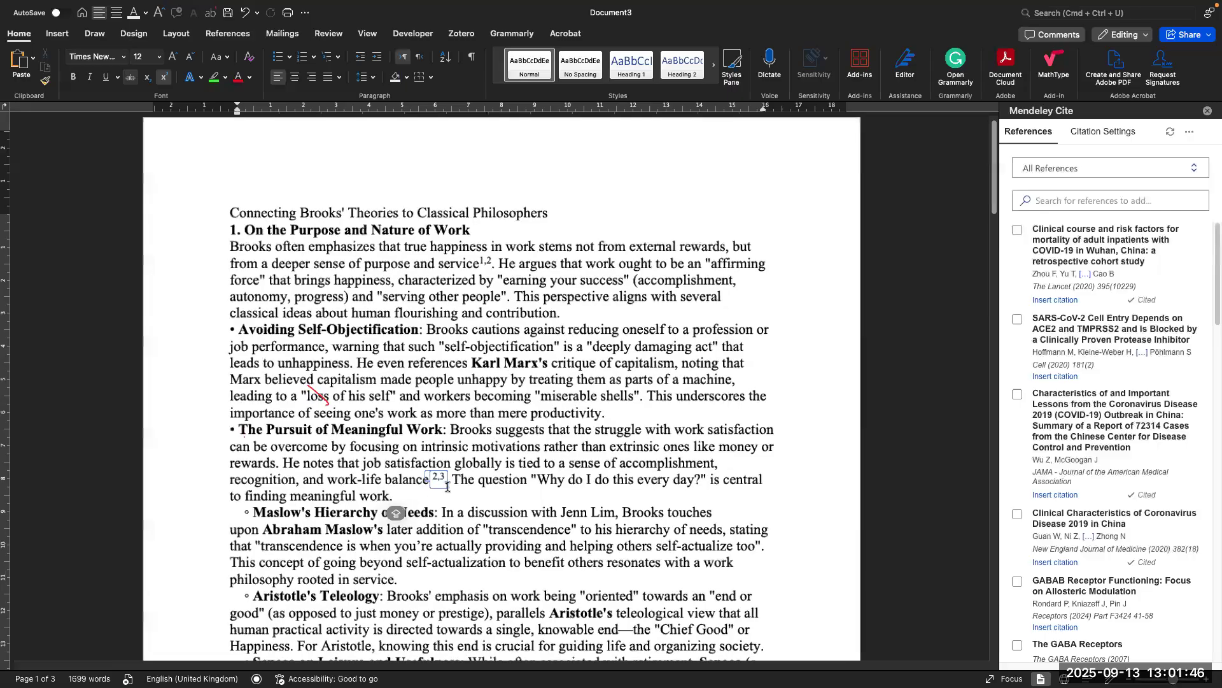
scroll(448, 487, "up", 2)
left_click(412, 472)
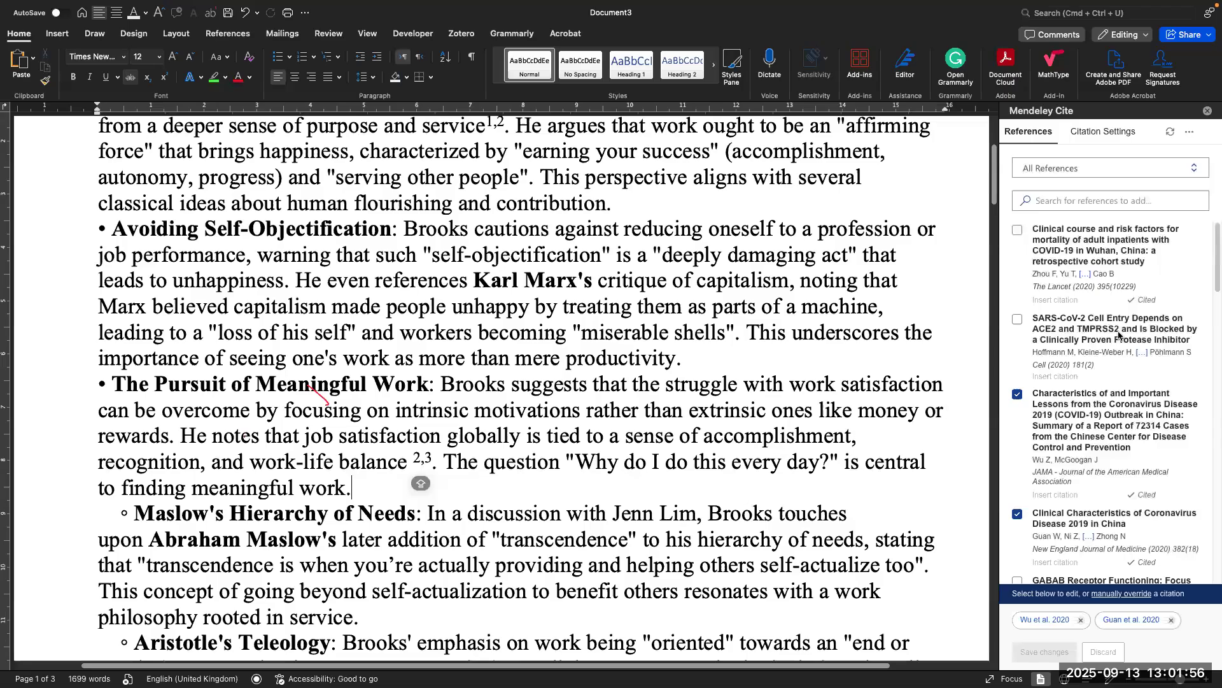
Step: Search the online citation styles for "VANCOU" to find the Vancouver variants
left_click(1103, 134)
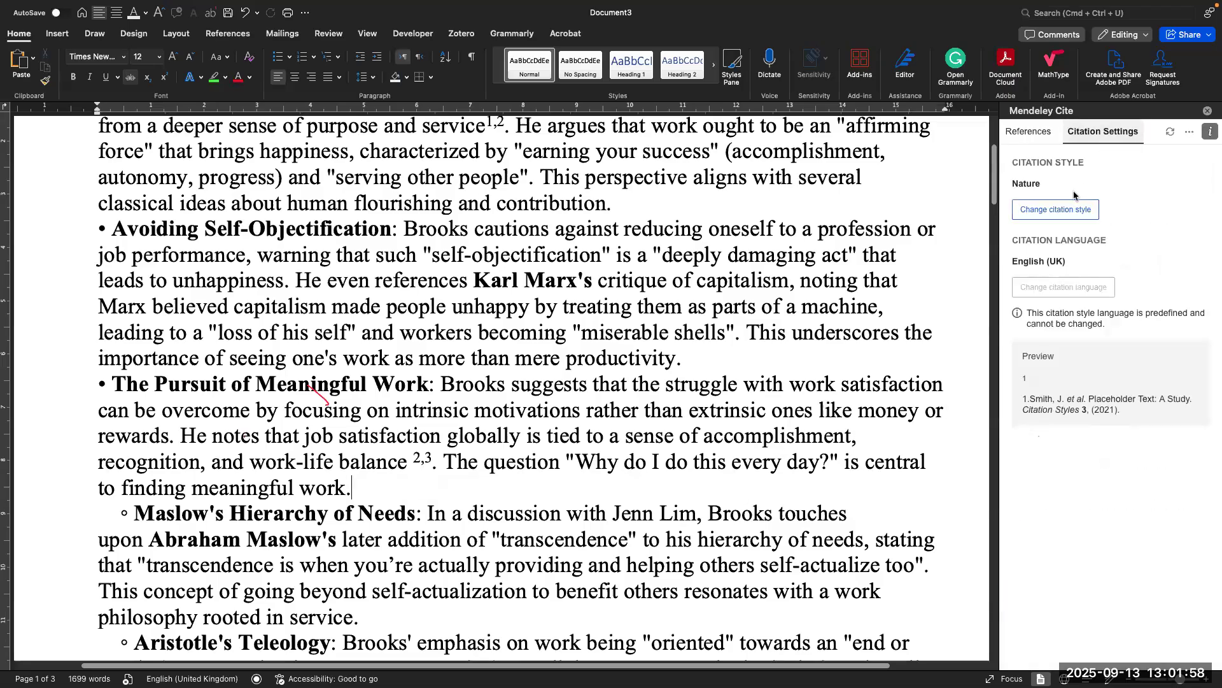
left_click(1058, 210)
left_click(1066, 287)
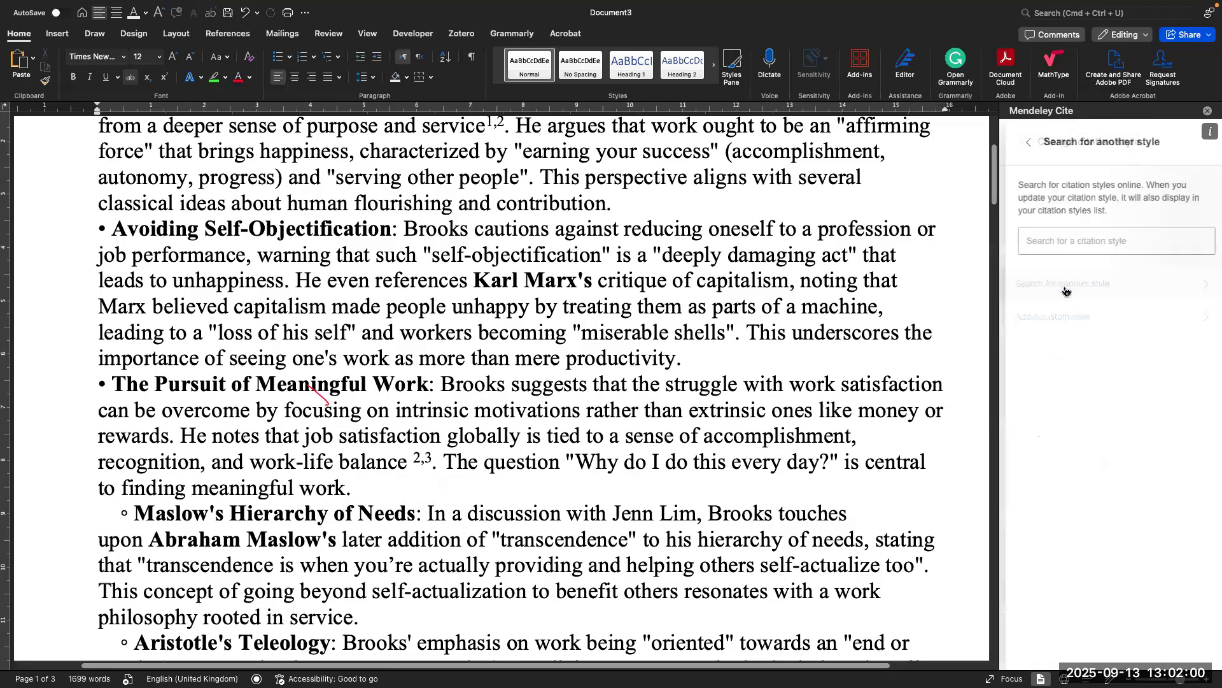
left_click(1067, 249)
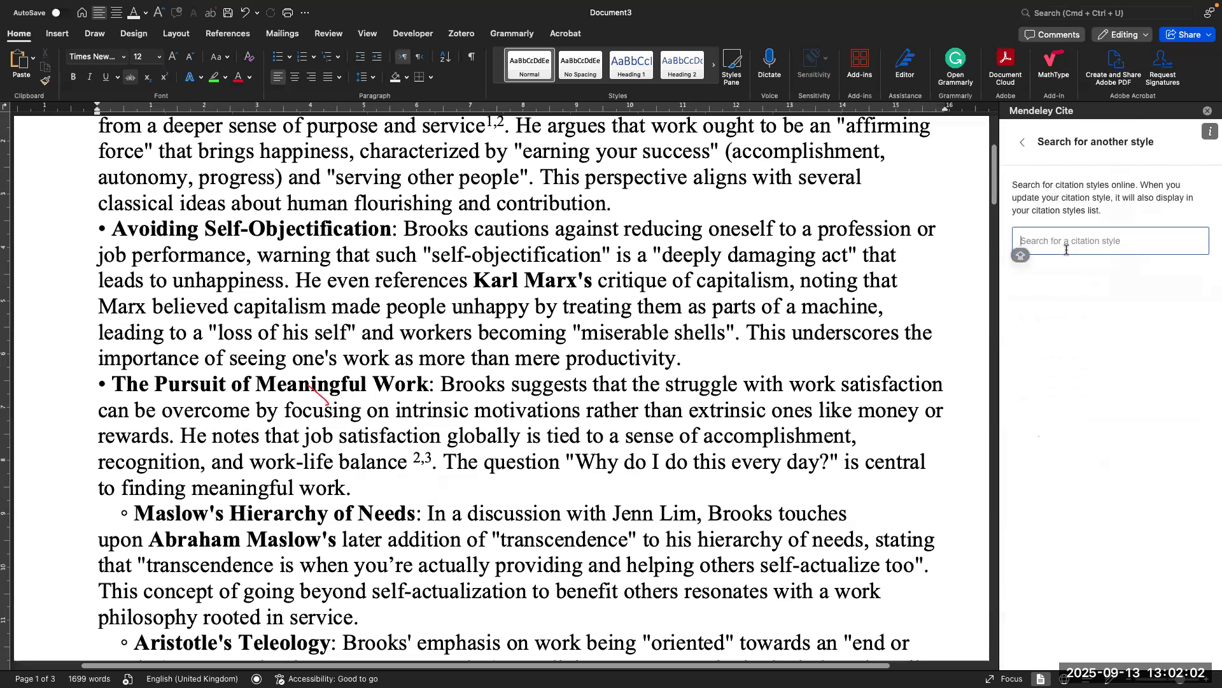
type("VAN")
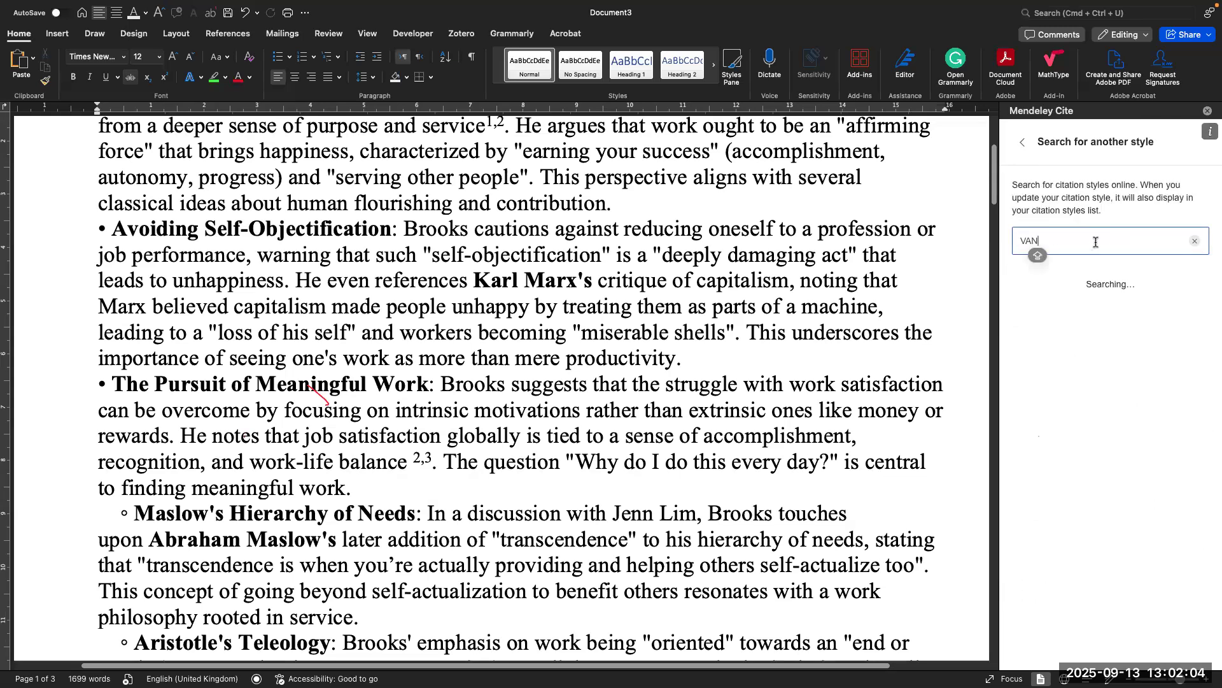
type("C")
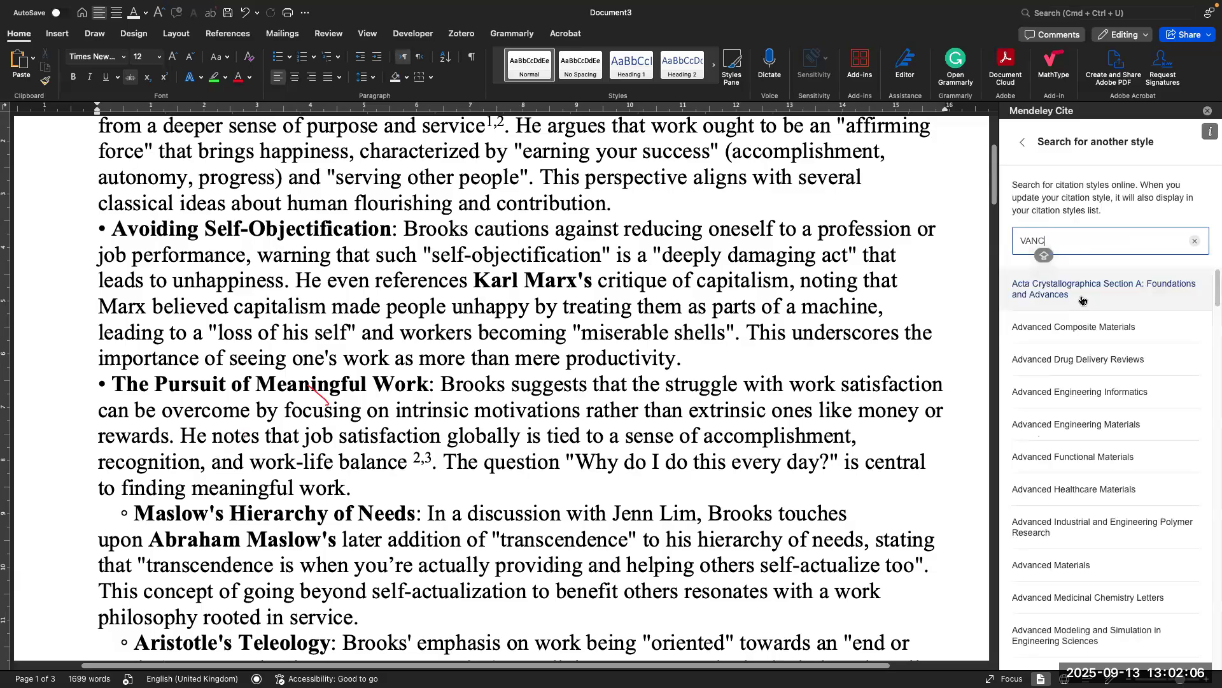
scroll(1057, 489, "down", 2)
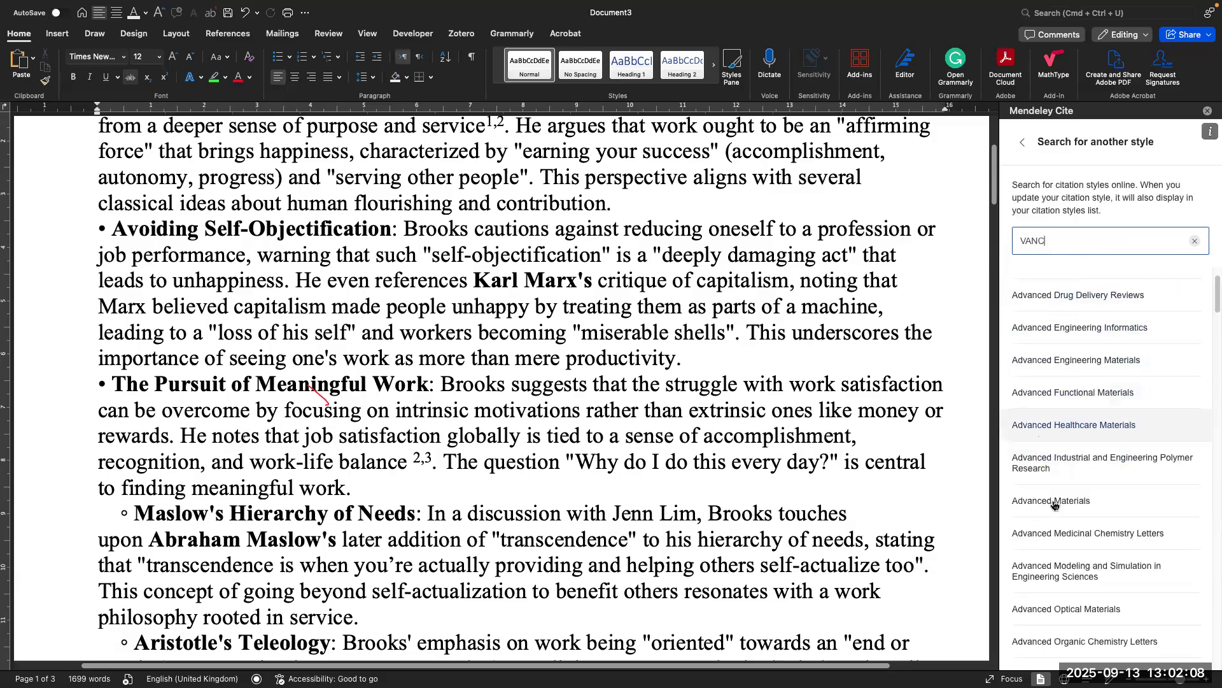
scroll(1055, 504, "down", 15)
type("O")
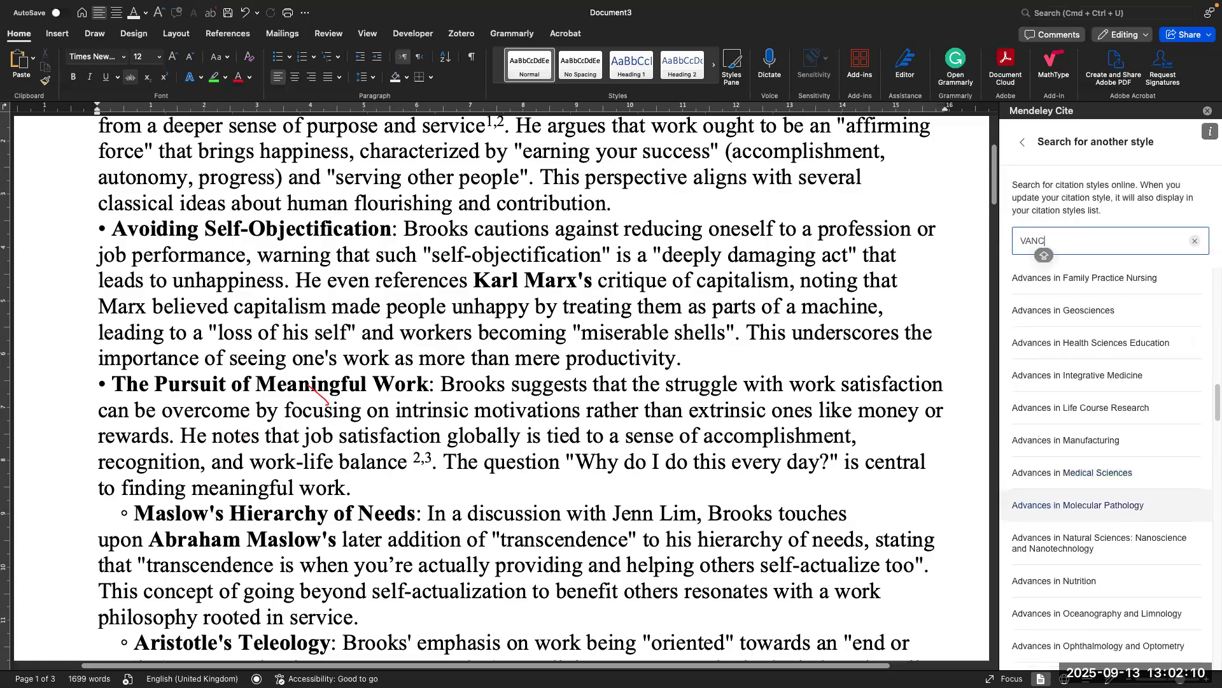
type("U")
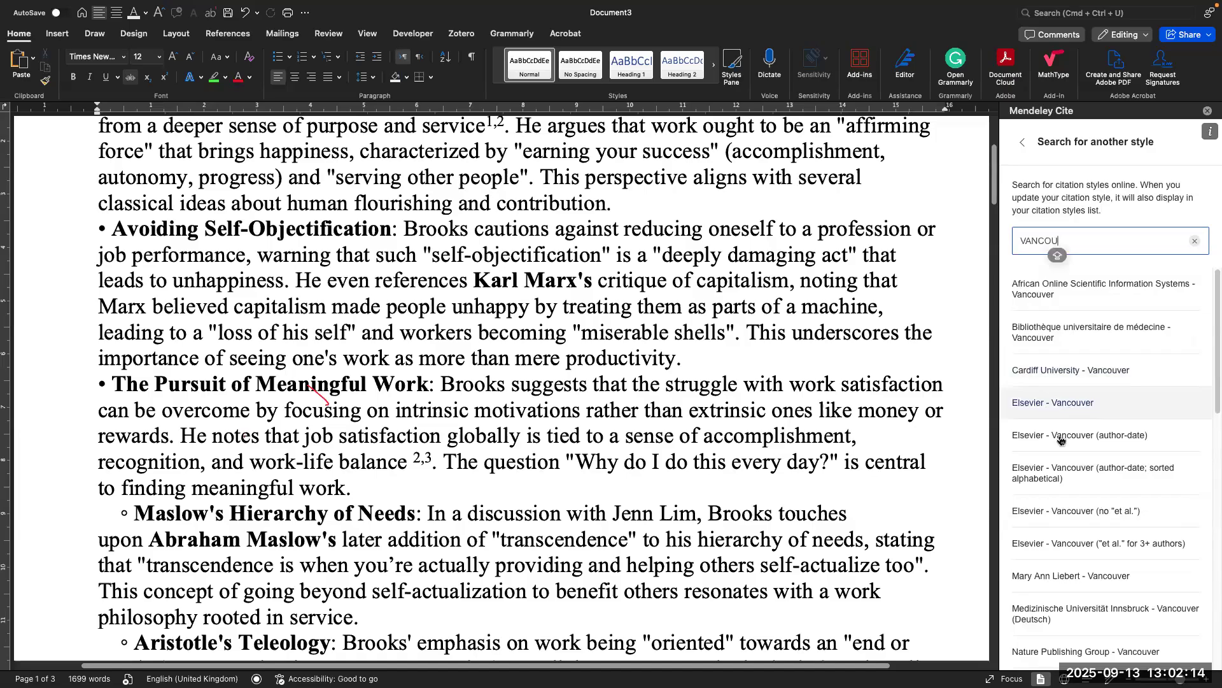
Step: Apply the Elsevier - Vancouver citation style to the document and check the citation after "work-life balance"
scroll(1070, 509, "down", 5)
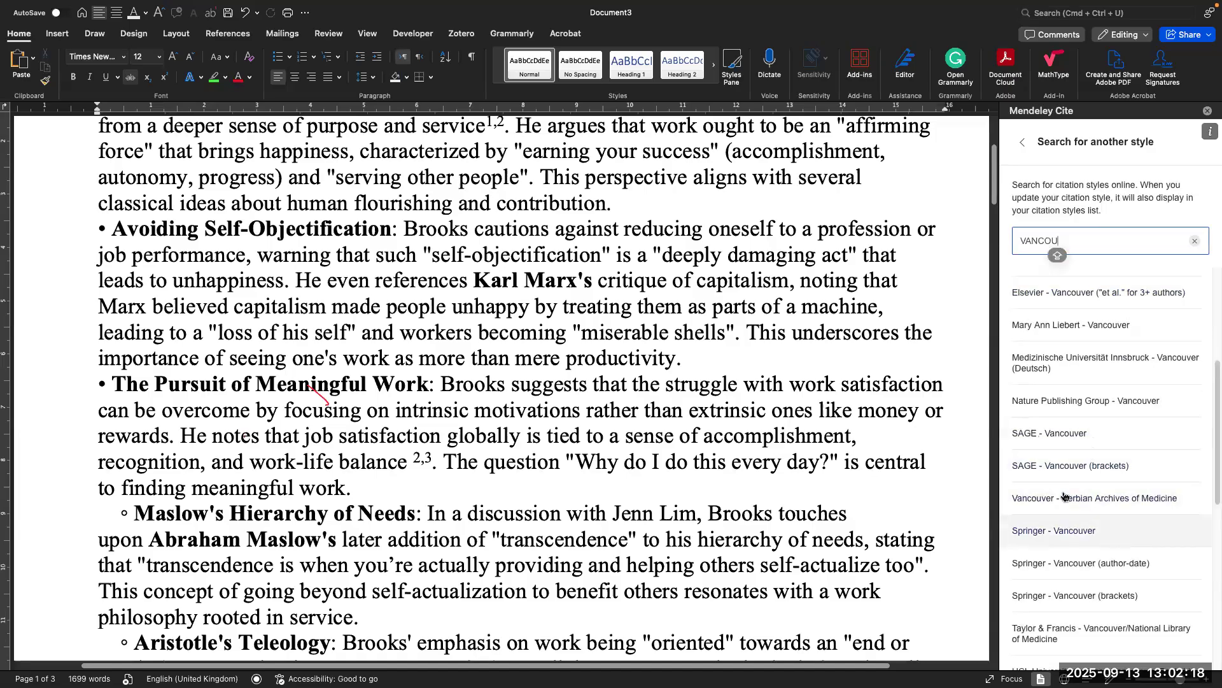
scroll(1070, 492, "up", 5)
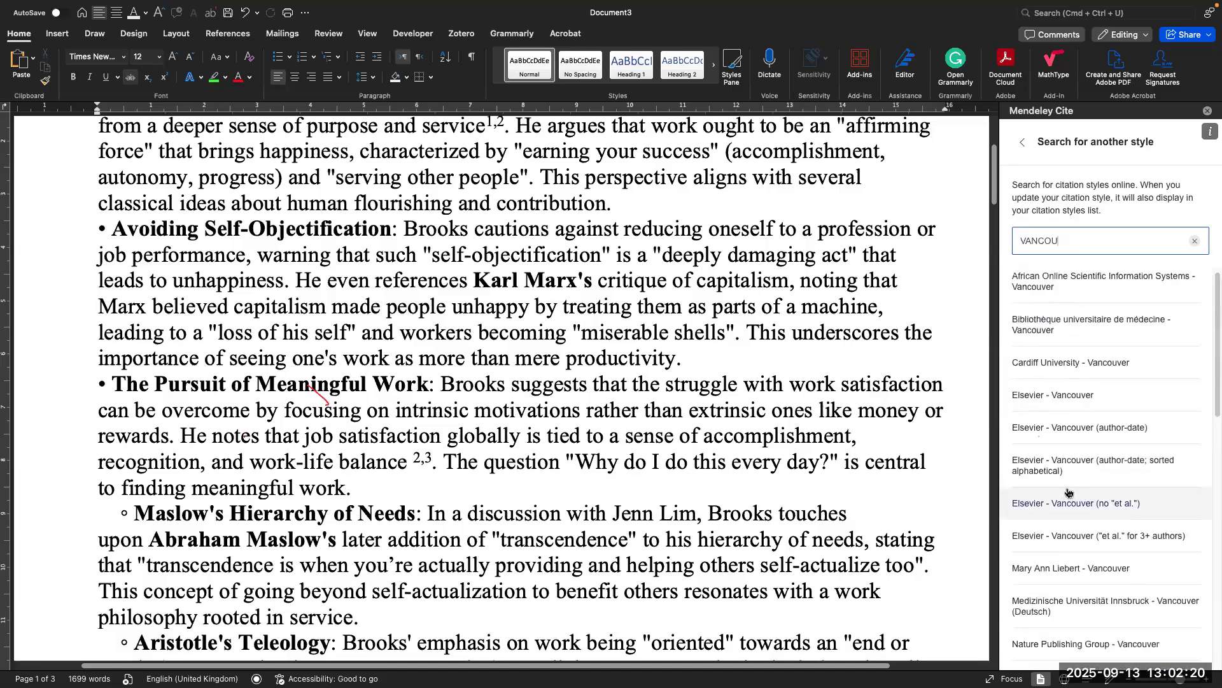
left_click(1069, 404)
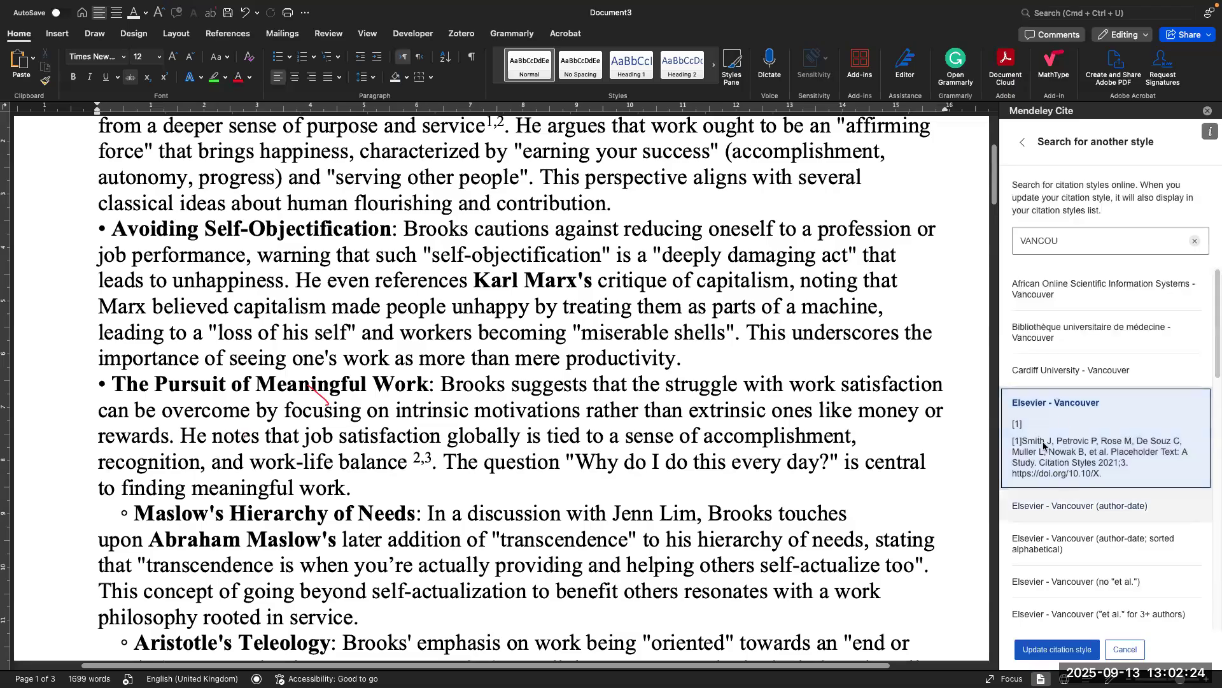
left_click(1053, 655)
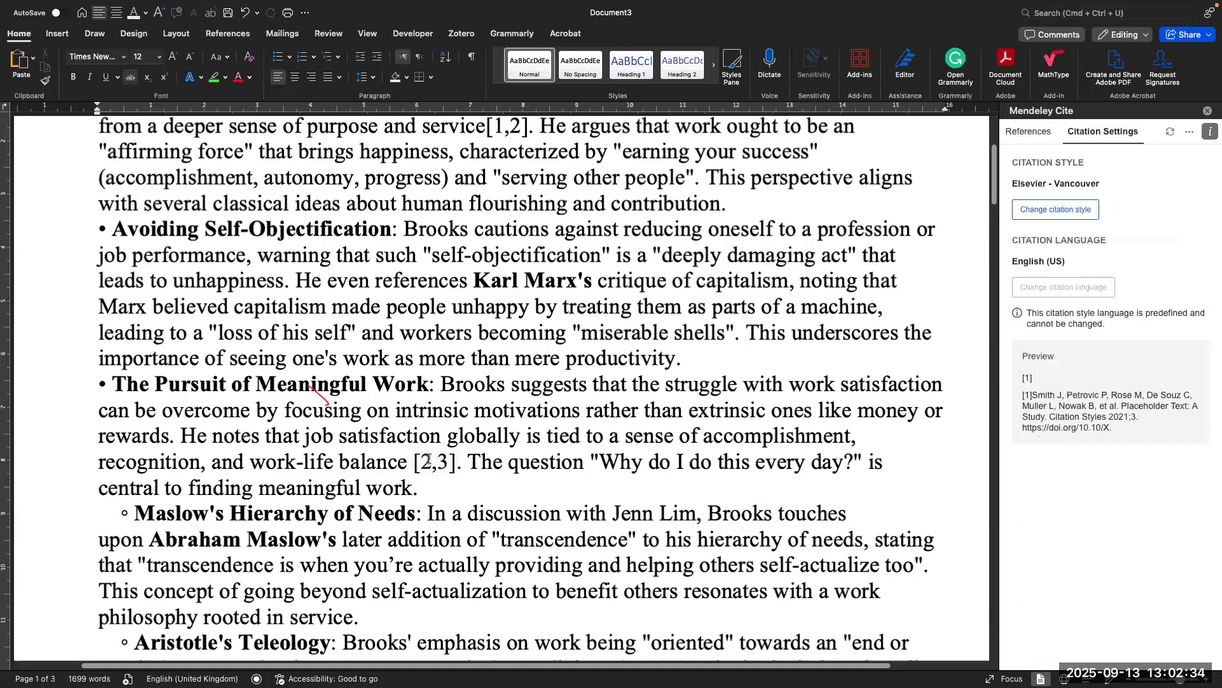
scroll(429, 459, "down", 5)
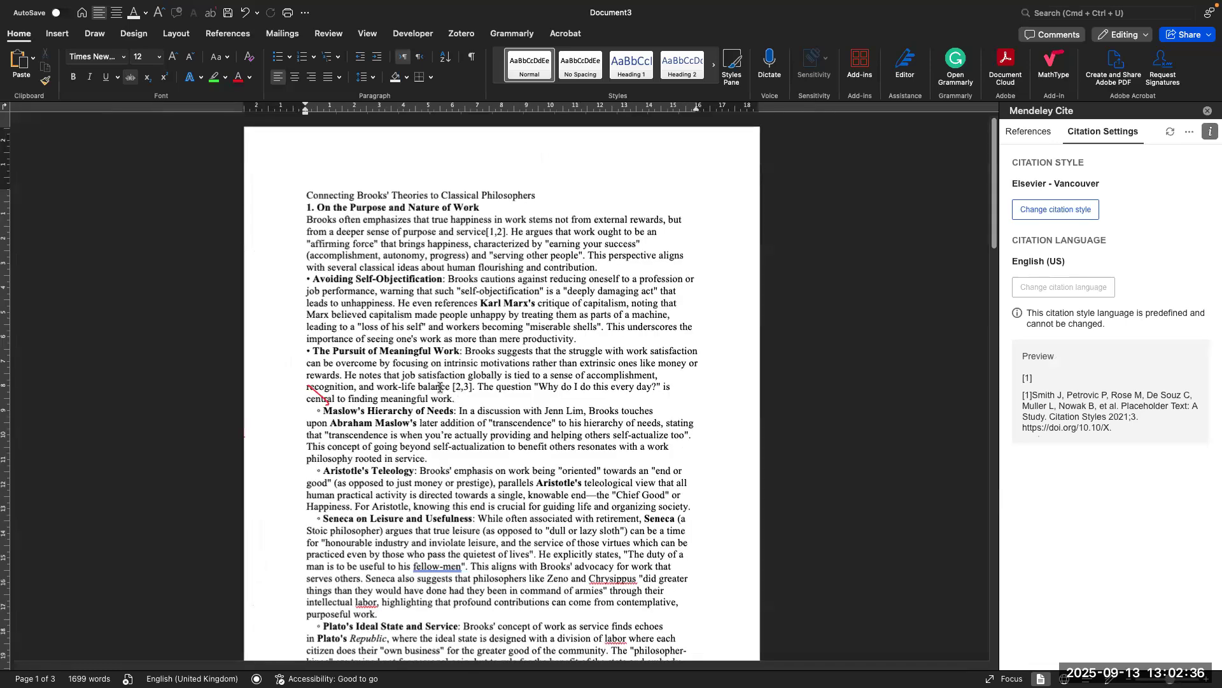
scroll(443, 387, "up", 5)
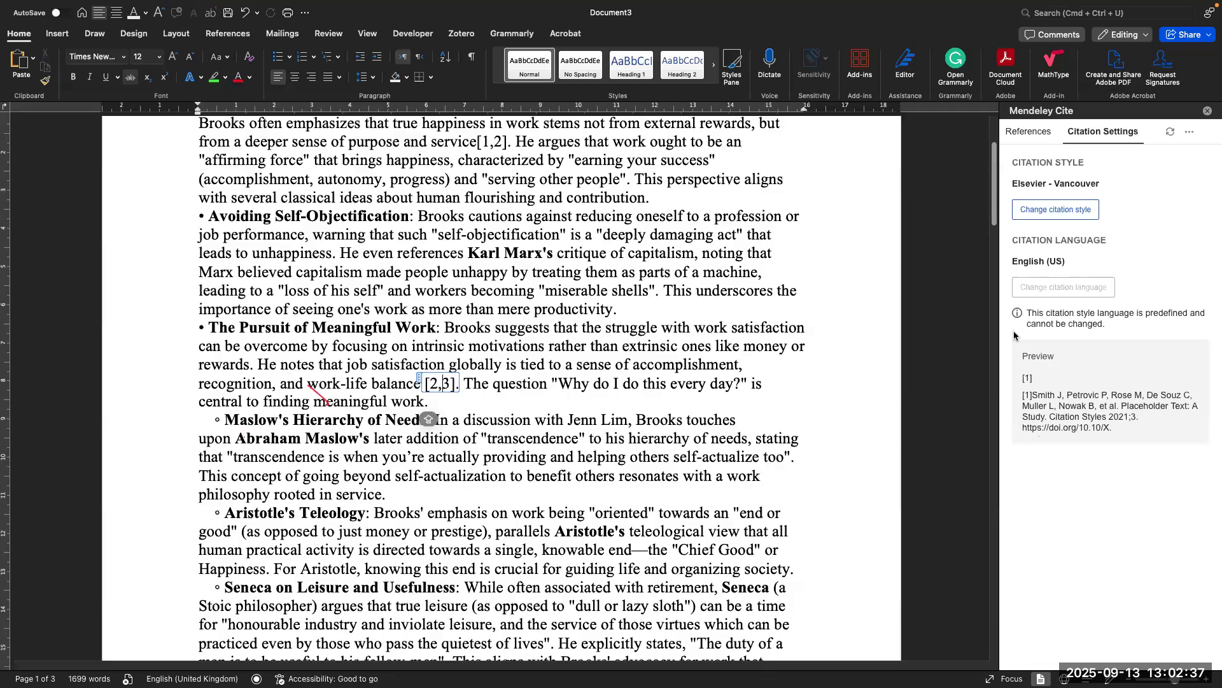
Step: Start another change of citation style and search the online styles for "APA"
left_click(1058, 209)
left_click(1044, 278)
type("A")
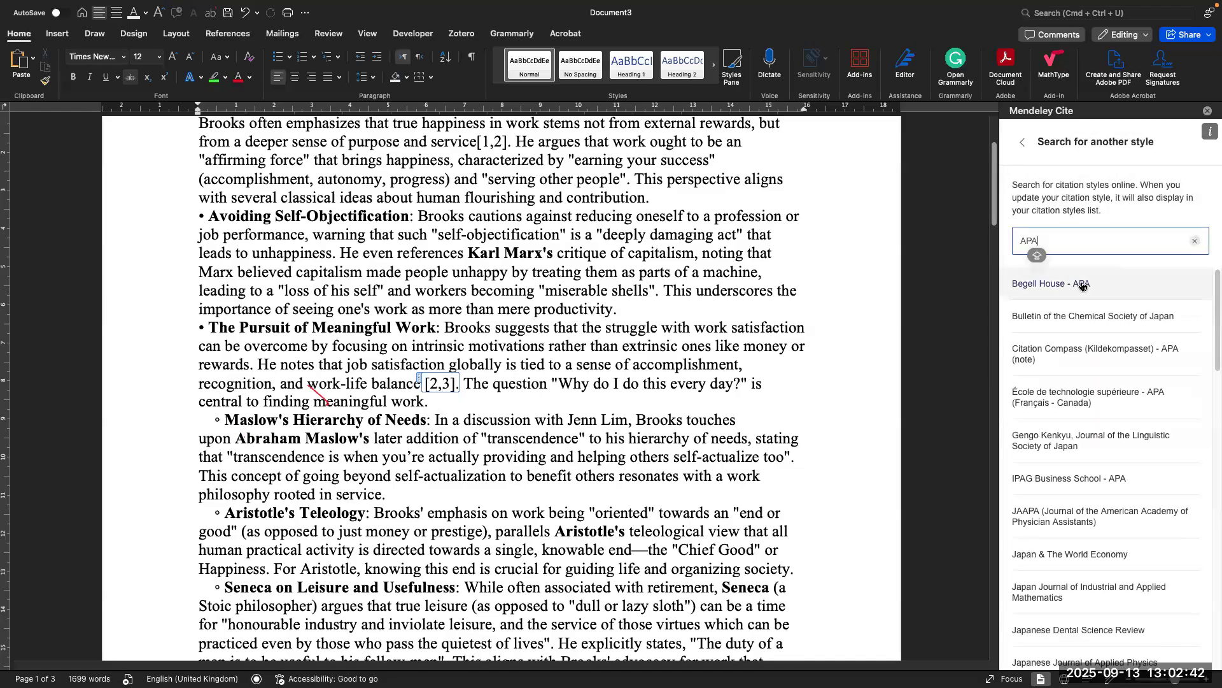
type("PA")
key("BackSpace")
key("BackSpace")
type("meric")
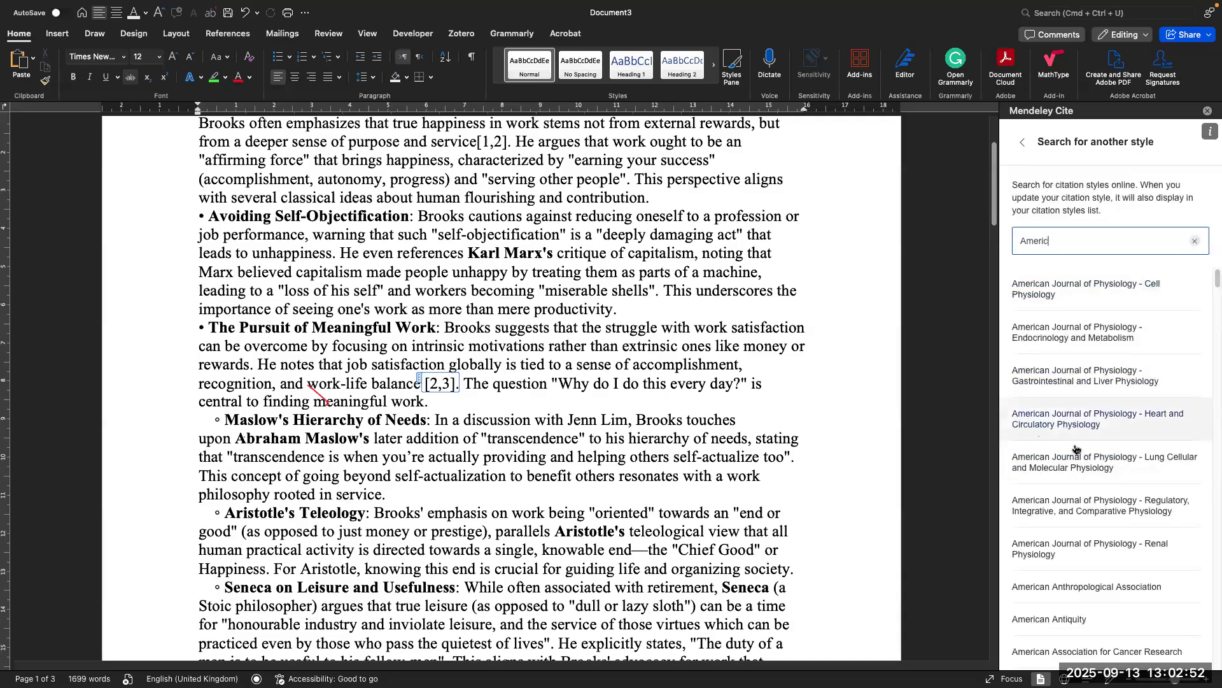
scroll(1090, 559, "down", 3)
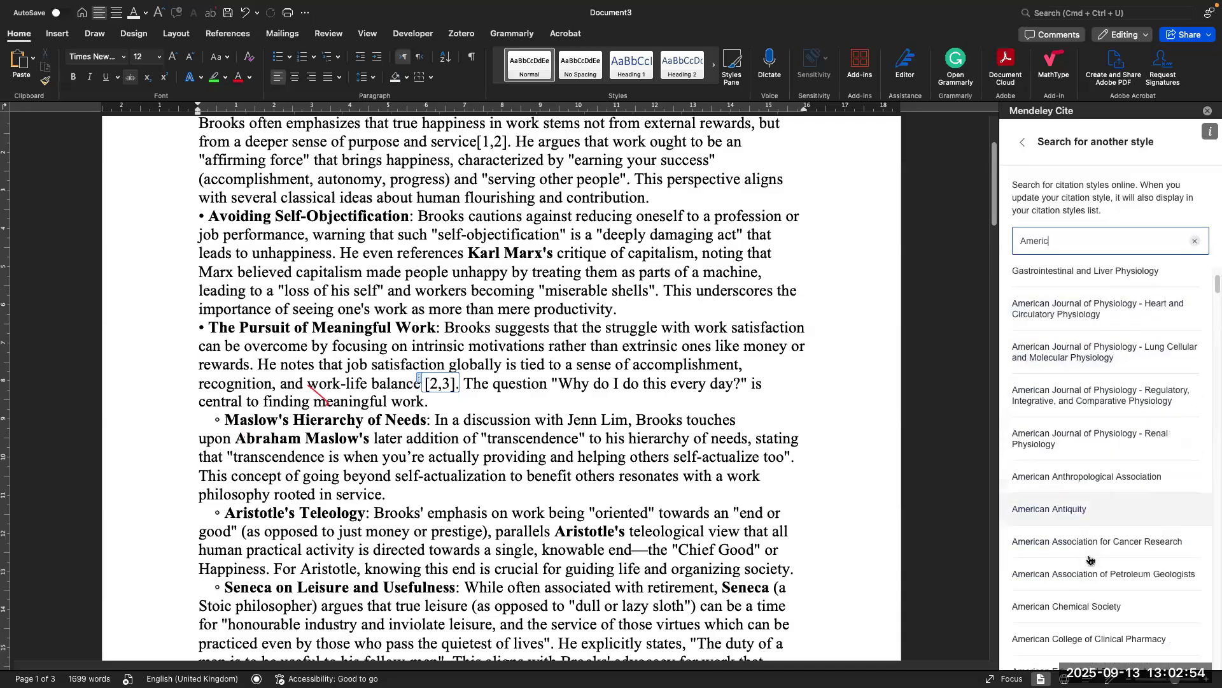
left_click(1026, 140)
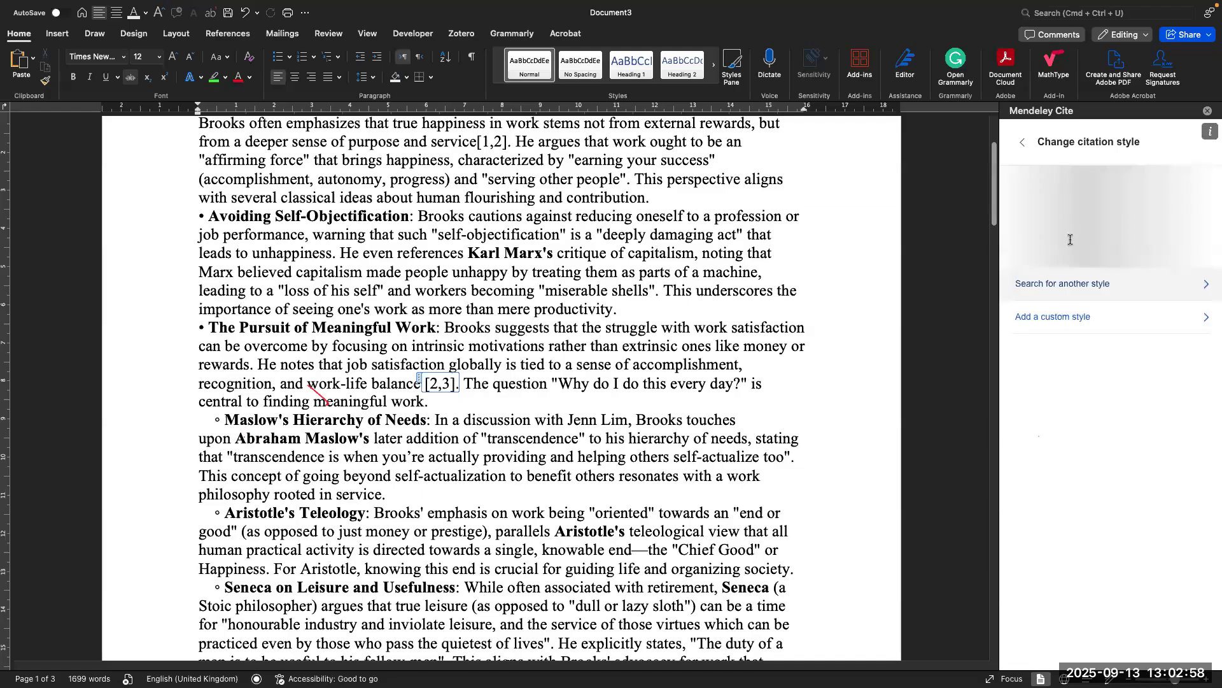
Step: Search the online styles for "apa 7th" and apply Vilnius Gediminas Technical University - APA 7th edition to the document
left_click(1073, 284)
type("apa 7th")
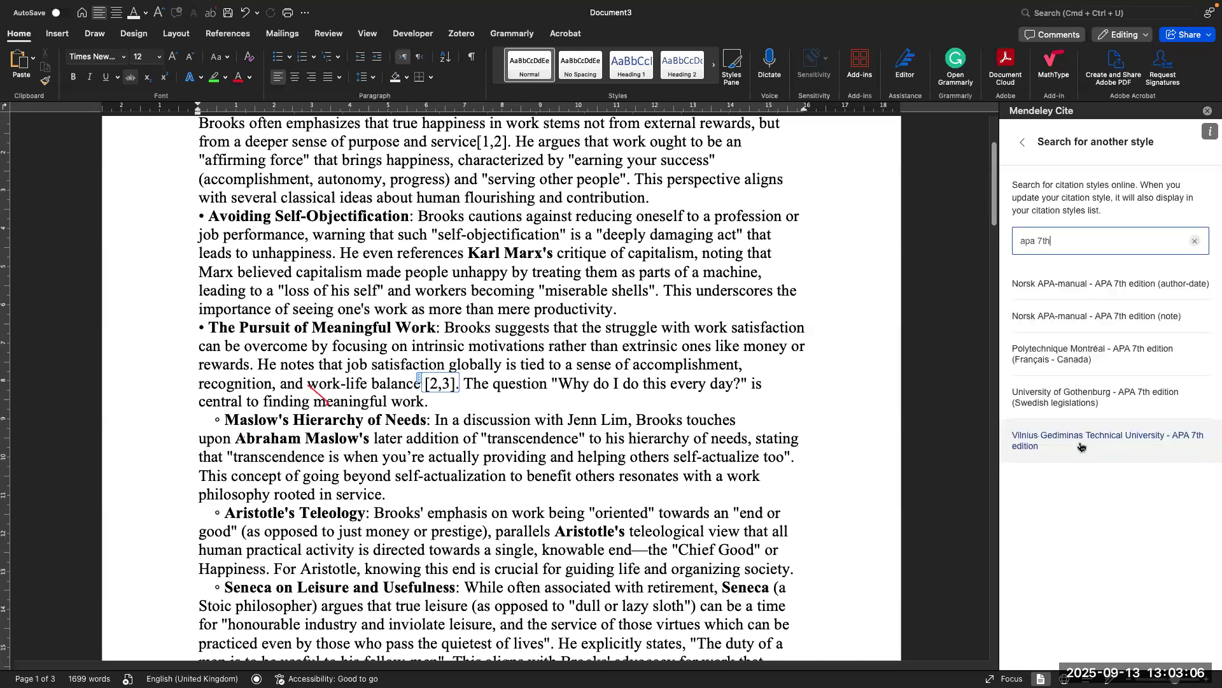
left_click(1051, 453)
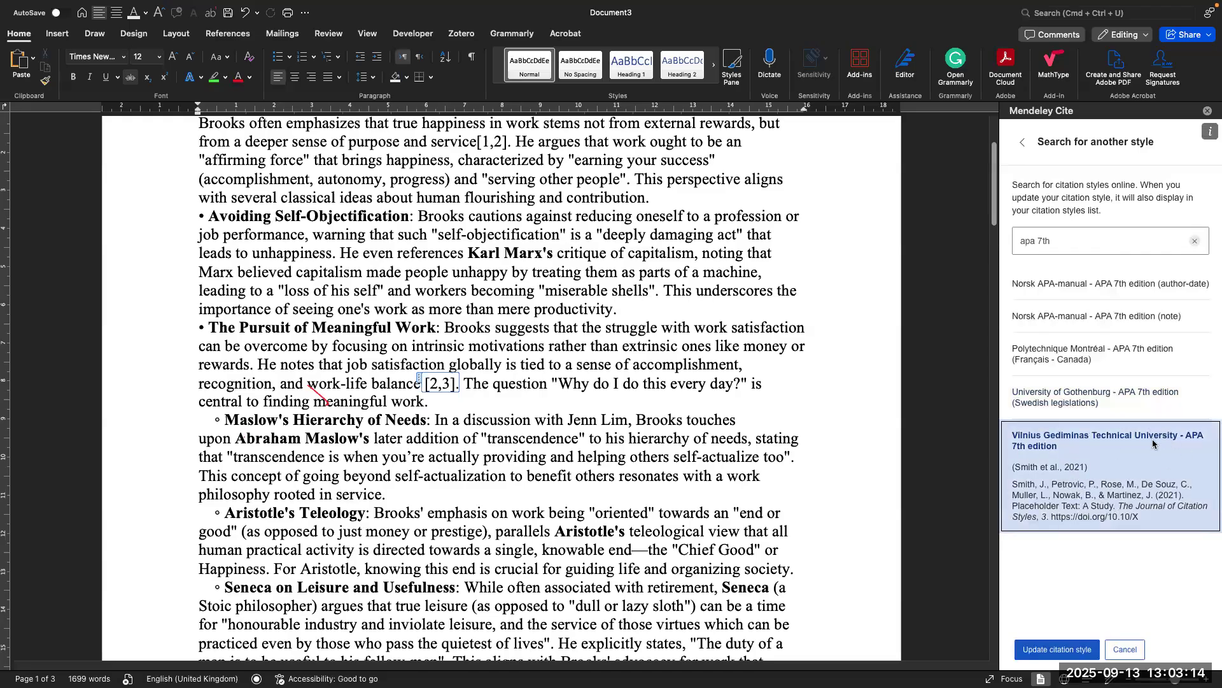
left_click(1055, 648)
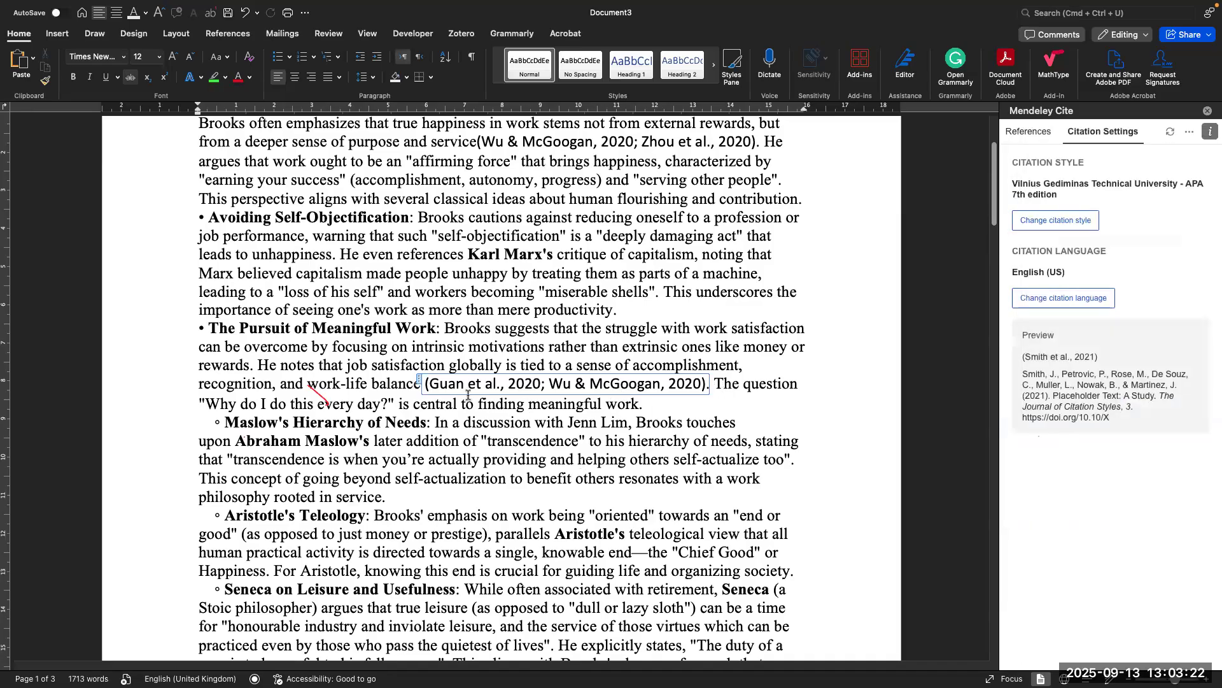
Step: Insert one citation combining the SARS-CoV-2 Cell Entry, 2023 ACS Omega and Accelerated antimicrobial discovery references after "digital distractions" in the Epictetus paragraph
scroll(504, 439, "down", 5)
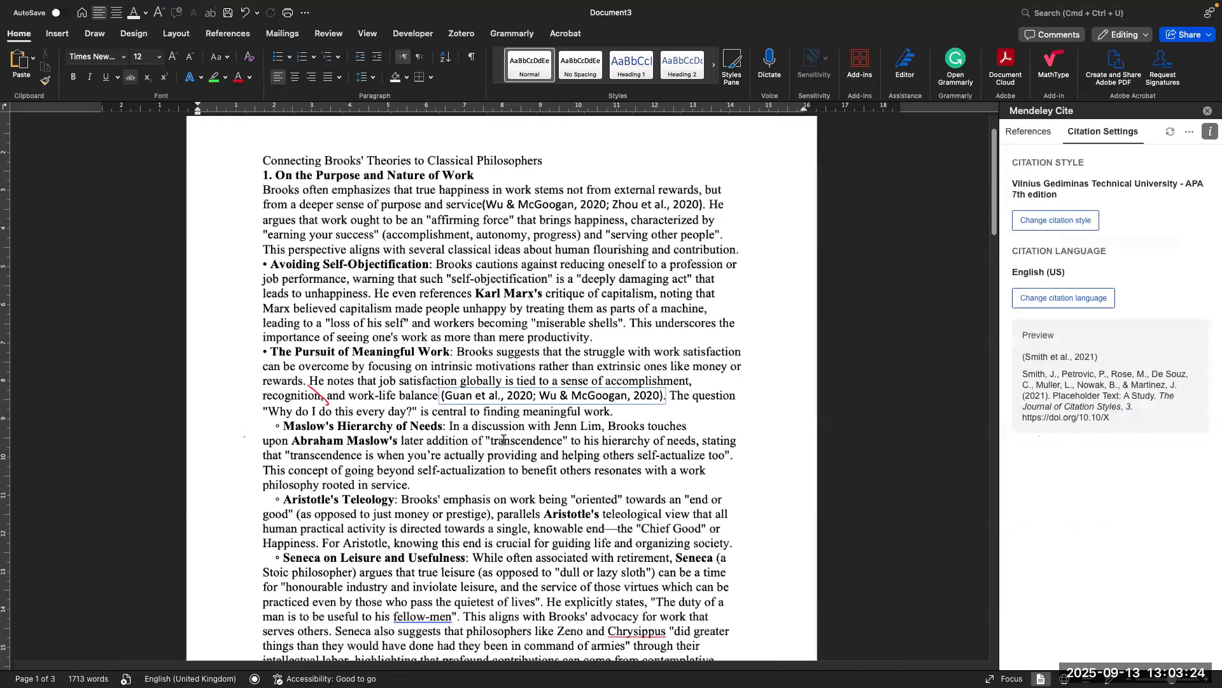
scroll(504, 439, "down", 5)
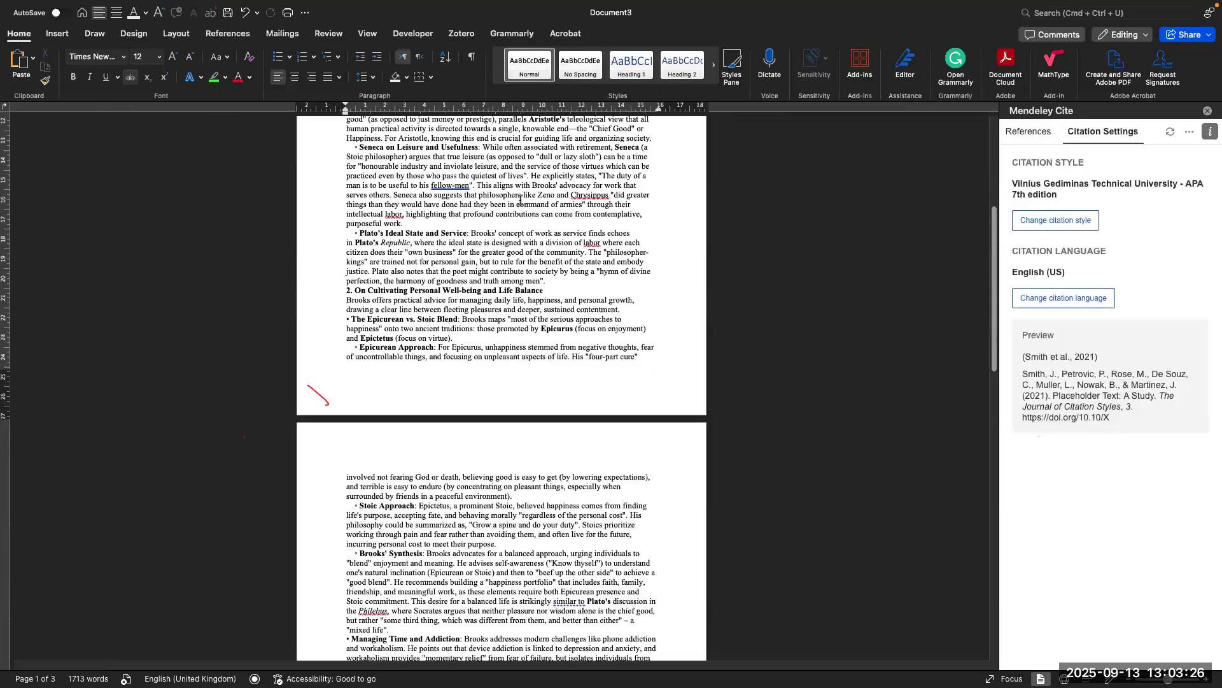
scroll(495, 450, "down", 4)
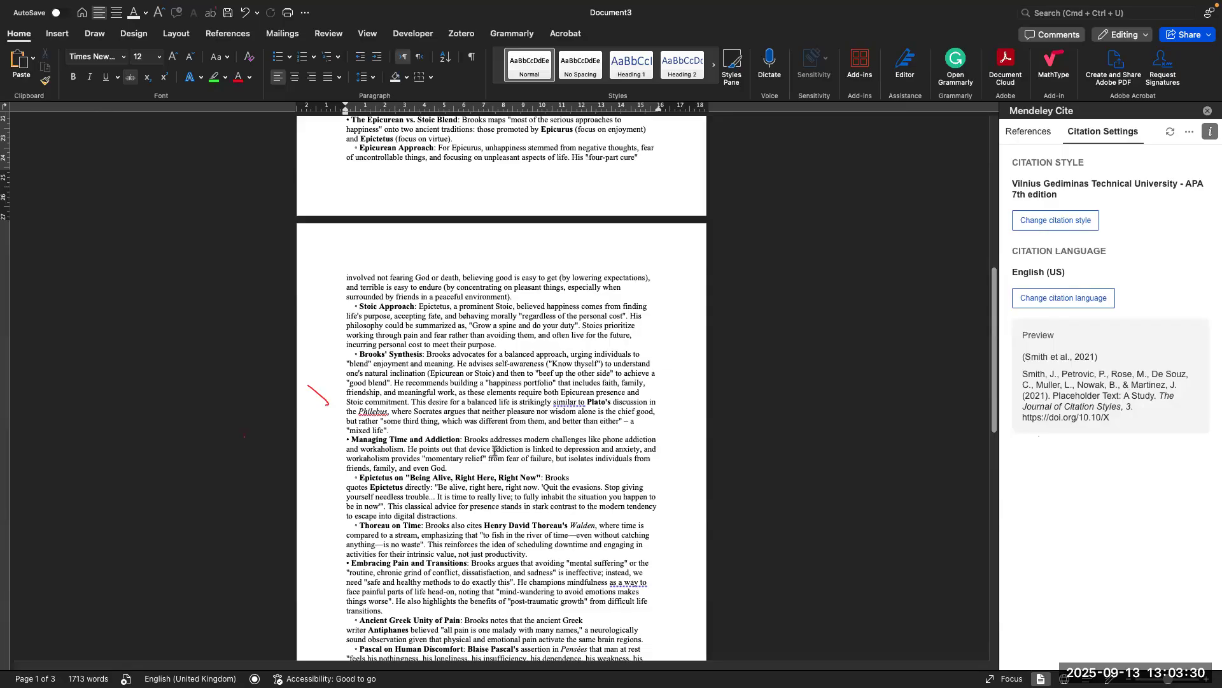
scroll(494, 451, "up", 6)
scroll(483, 360, "down", 6)
scroll(484, 359, "down", 4)
left_click(450, 295)
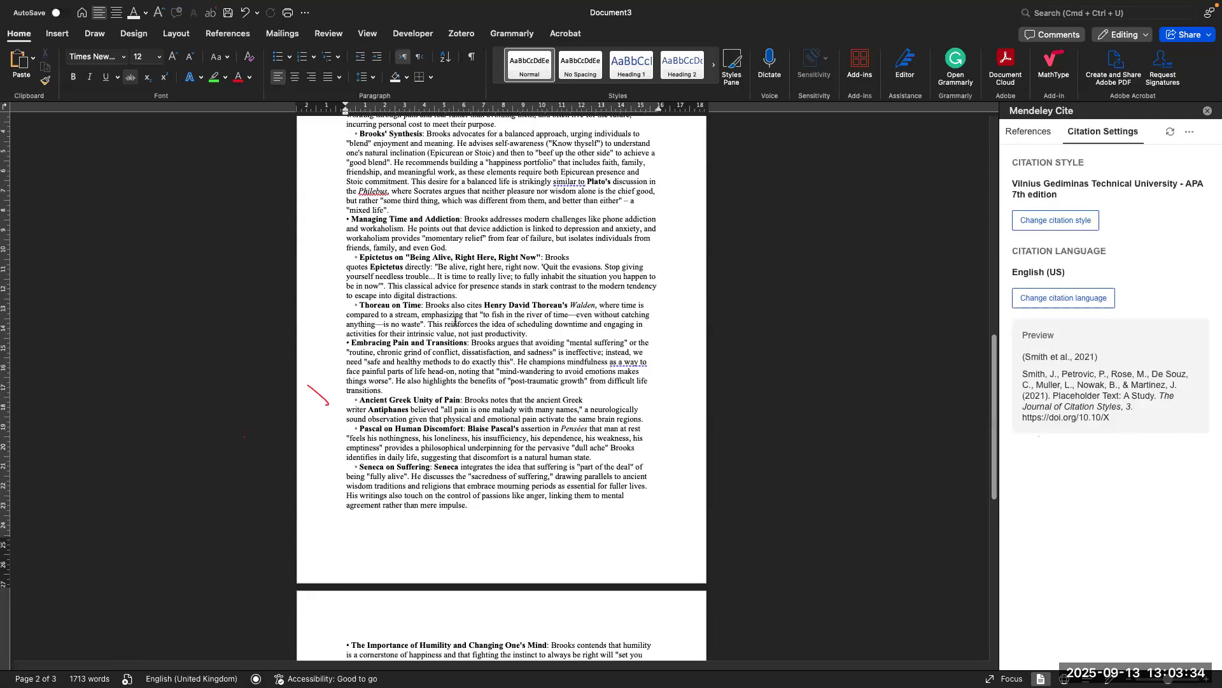
scroll(686, 344, "up", 3)
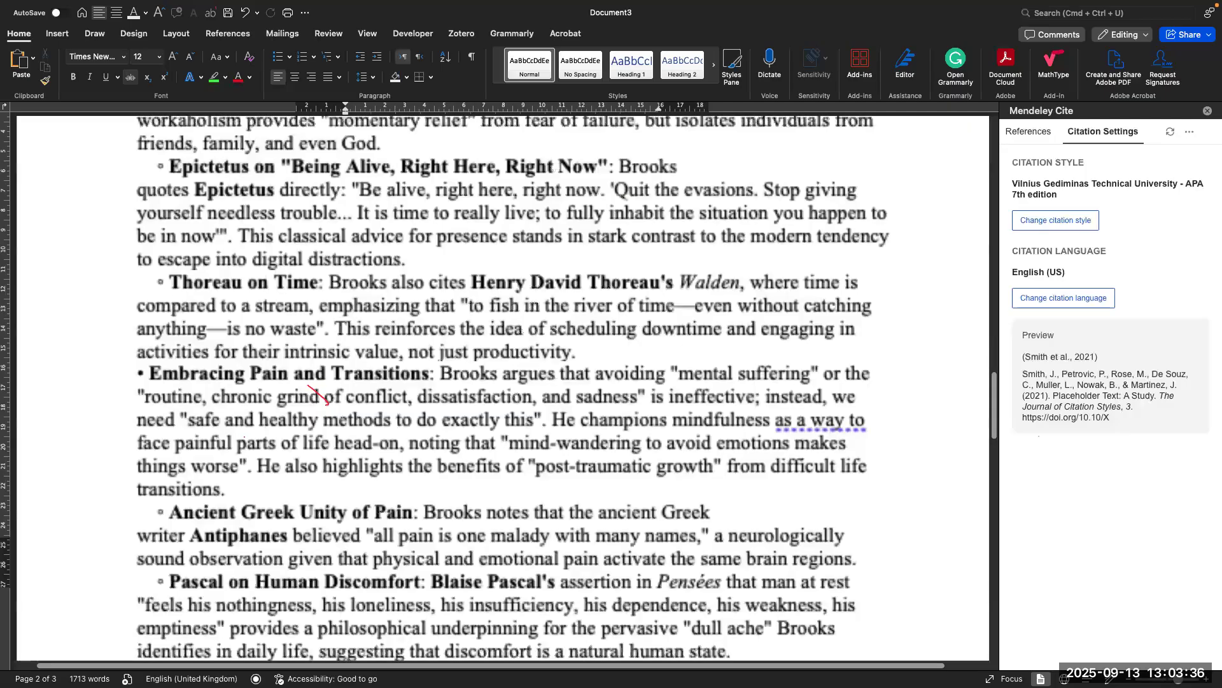
left_click(1033, 139)
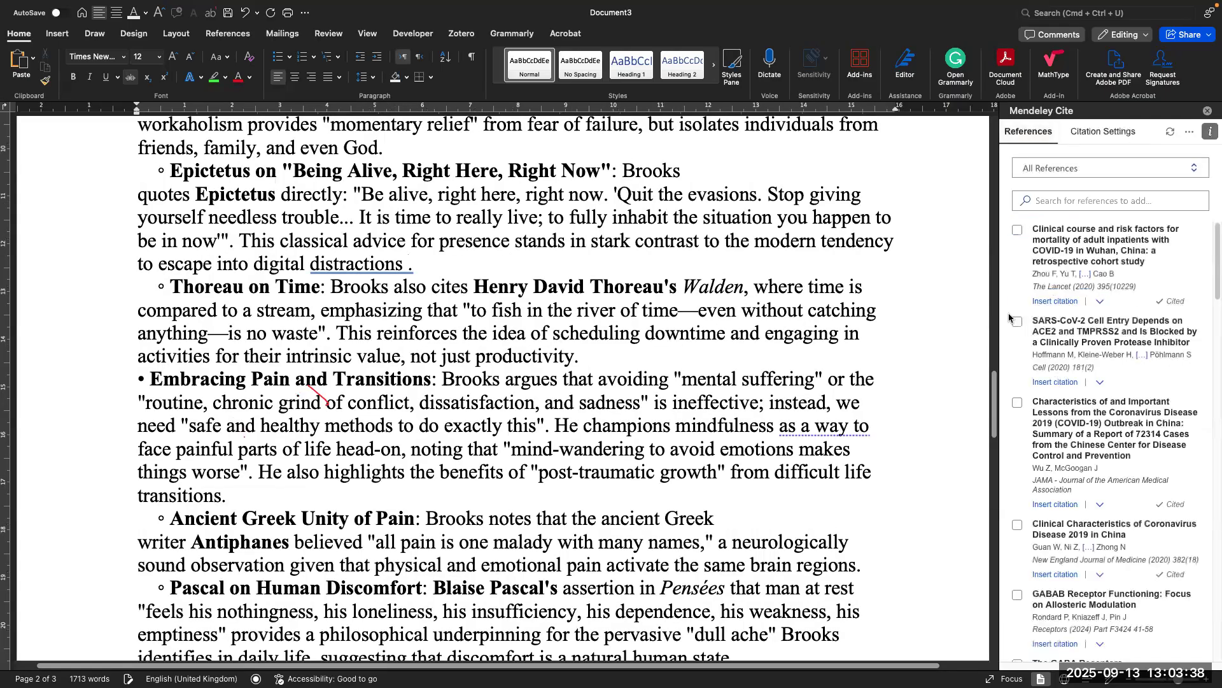
left_click(1017, 322)
scroll(1018, 472, "down", 10)
left_click(1017, 473)
scroll(1018, 446, "down", 4)
left_click(1017, 419)
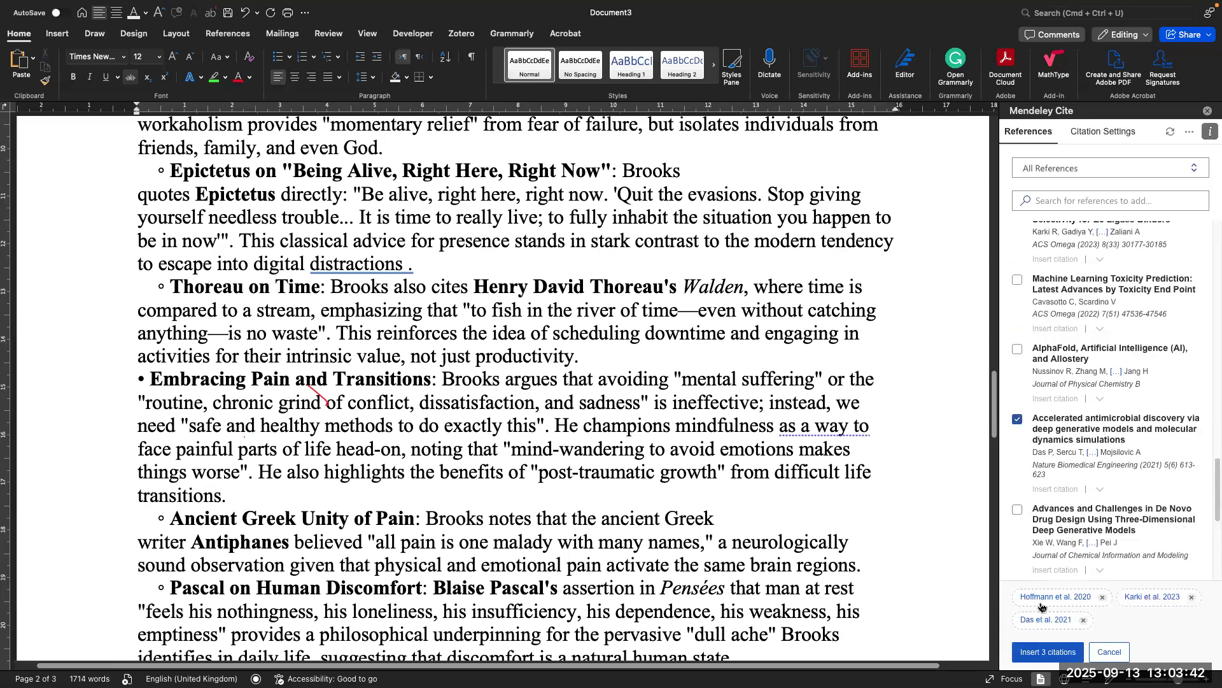
left_click(1048, 651)
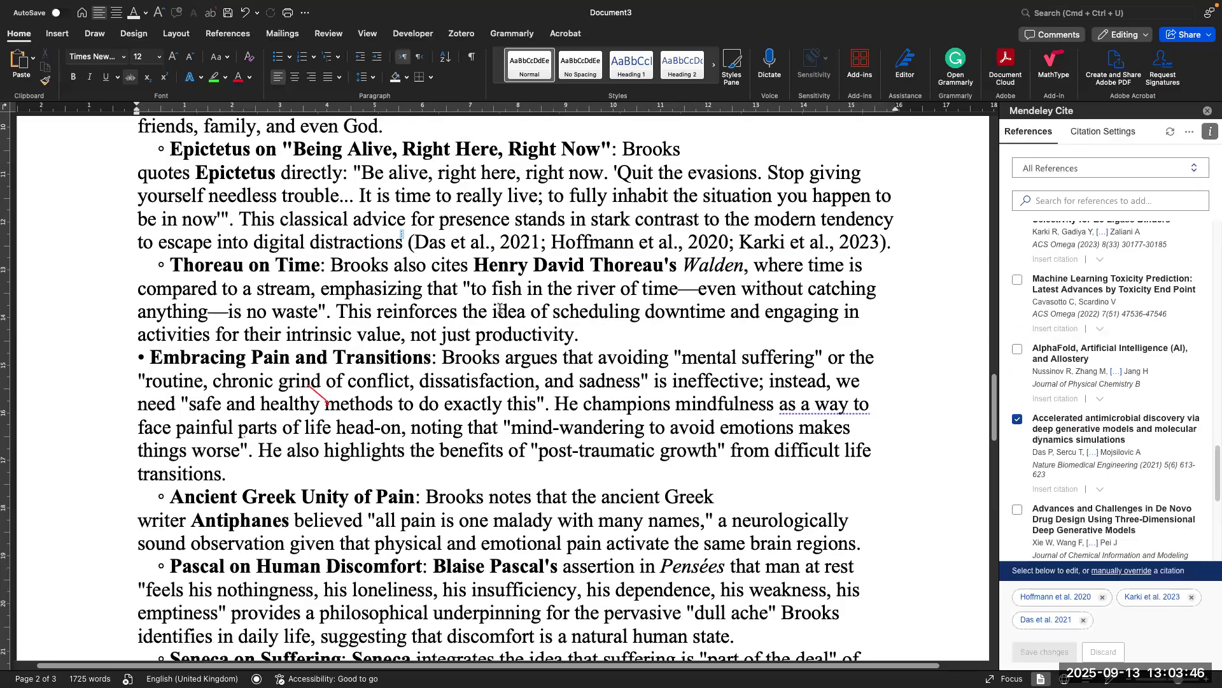
Step: Delete the word "Plato" at the start of the last sentence in the Plato's Ideal State and Service paragraph
scroll(500, 309, "down", 5)
scroll(204, 433, "up", 6)
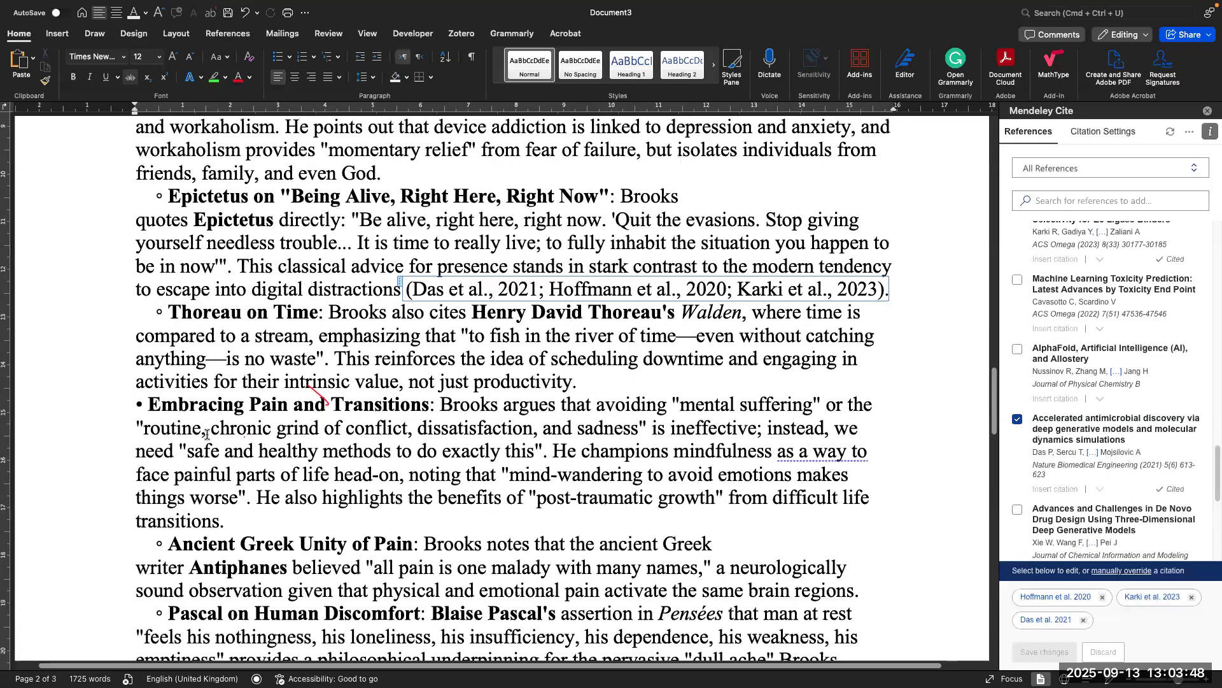
scroll(201, 411, "up", 4)
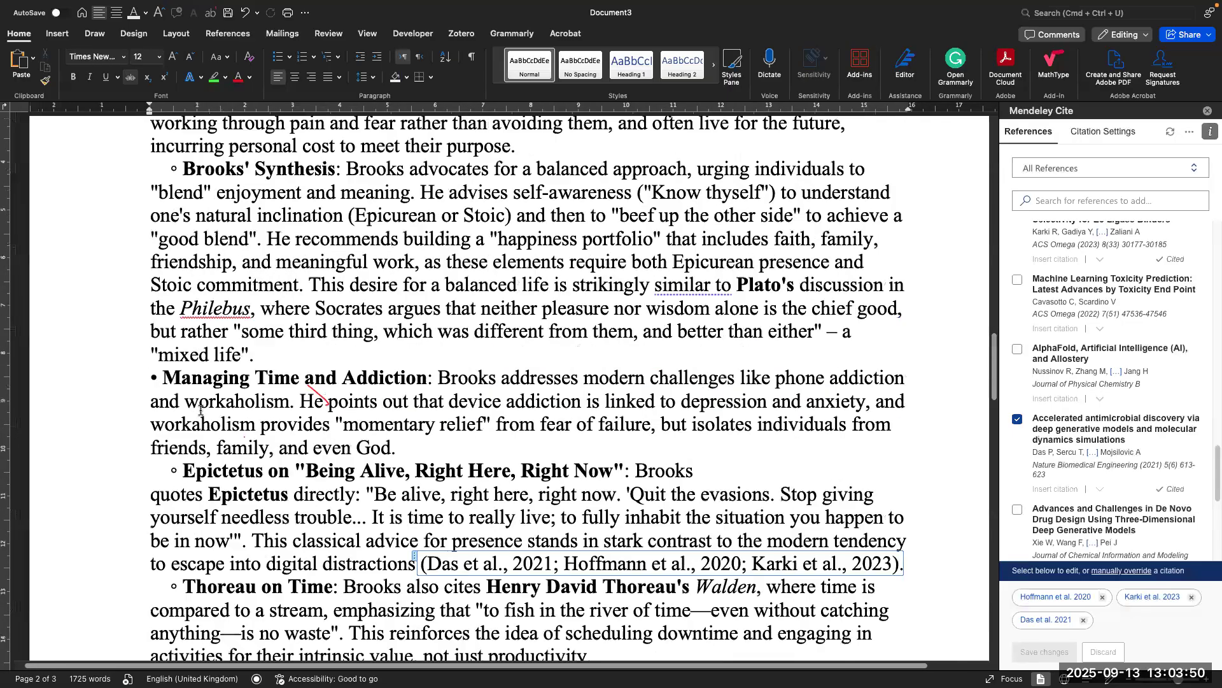
scroll(201, 411, "up", 12)
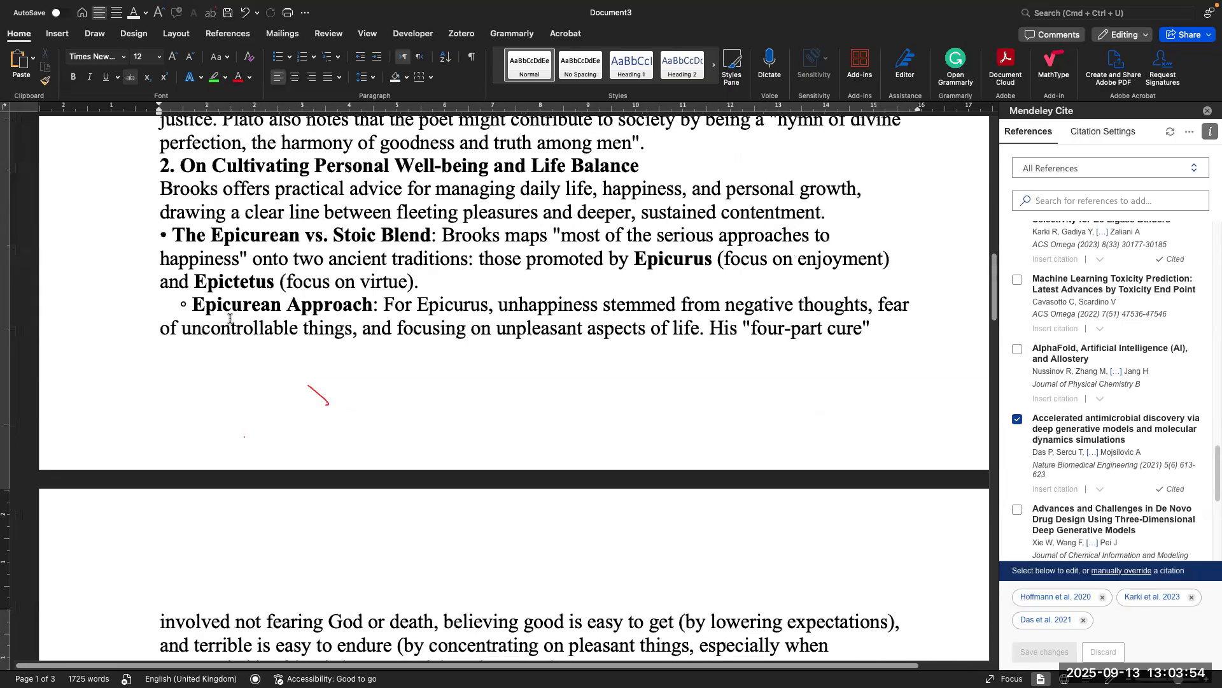
scroll(230, 318, "up", 2)
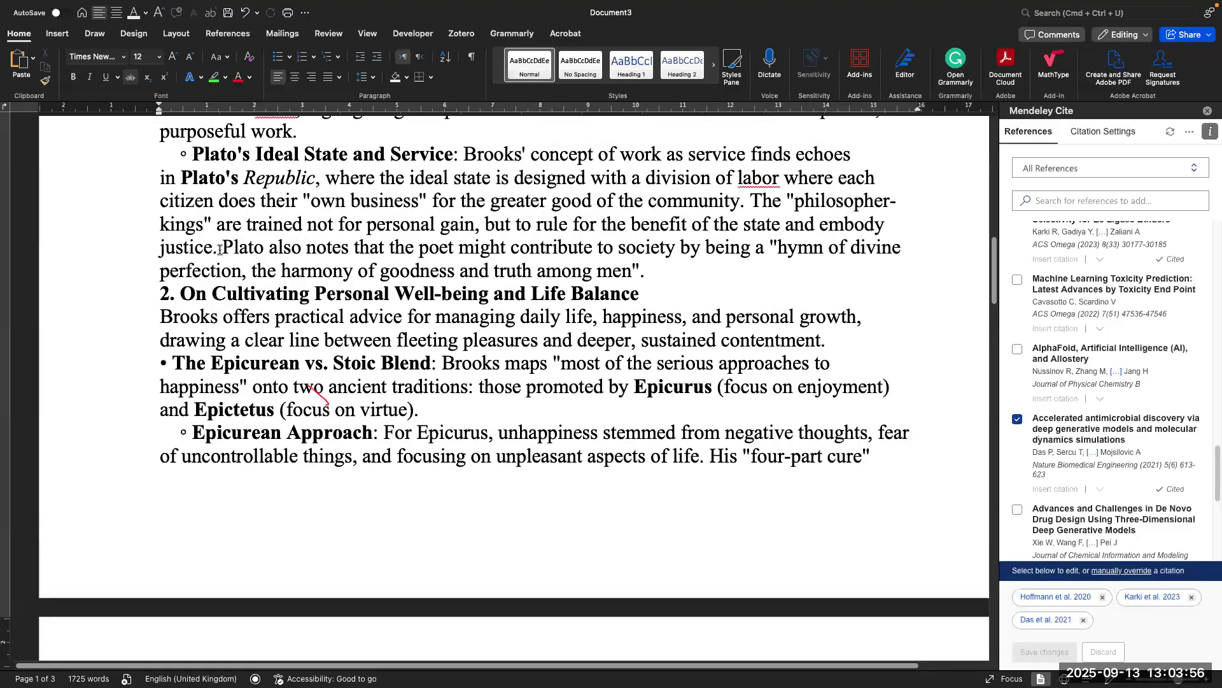
left_click(263, 249)
key("BackSpace")
key("BackSpace")
key("BackSpace")
key("BackSpace")
key("BackSpace")
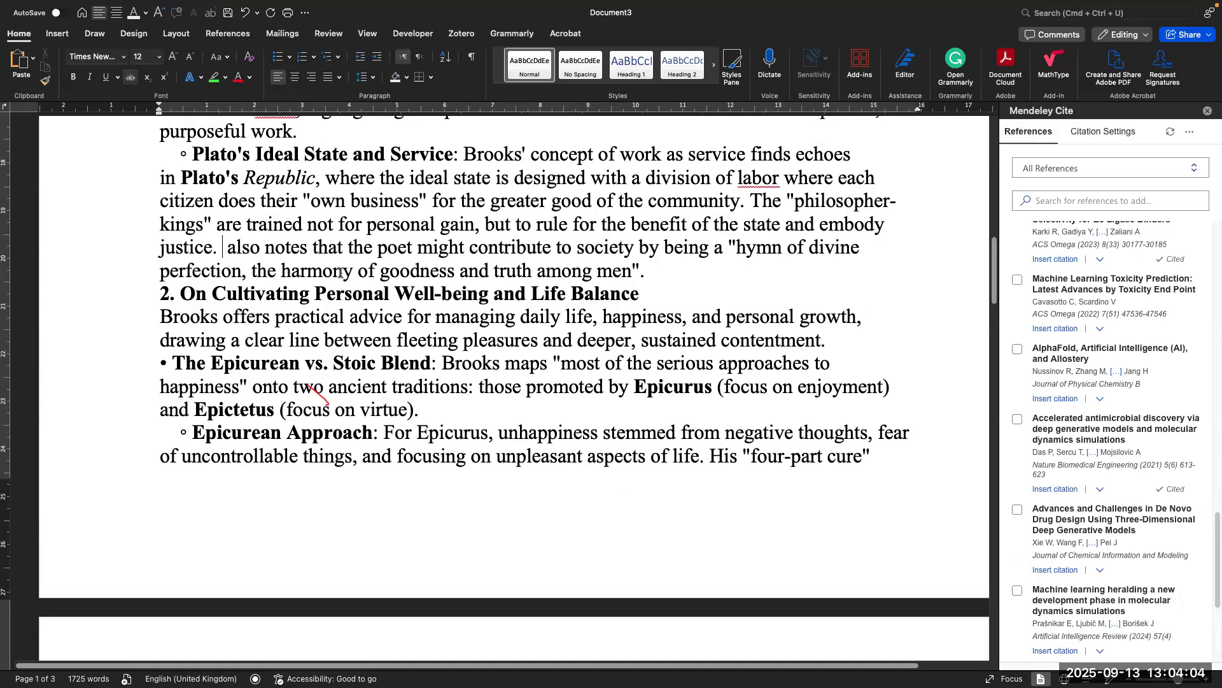
Step: Insert a citation of the 2022 reference "Machine Learning Toxicity Prediction" before "also notes that the poet"
left_click(1017, 279)
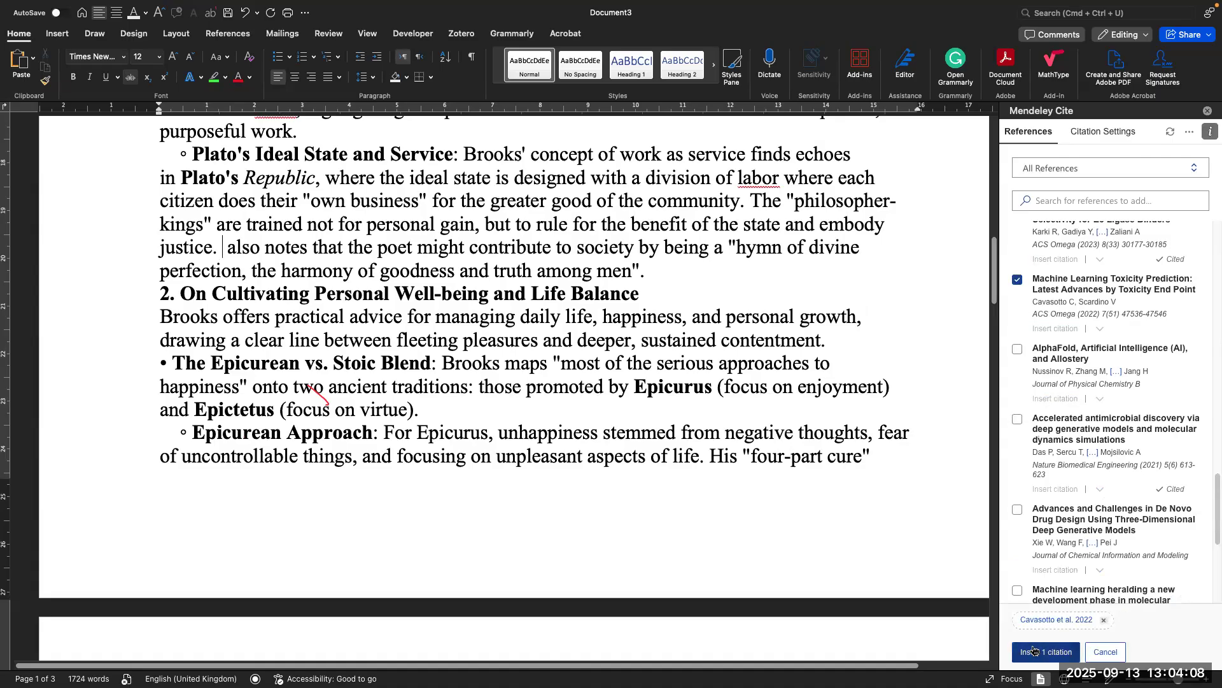
left_click(1046, 652)
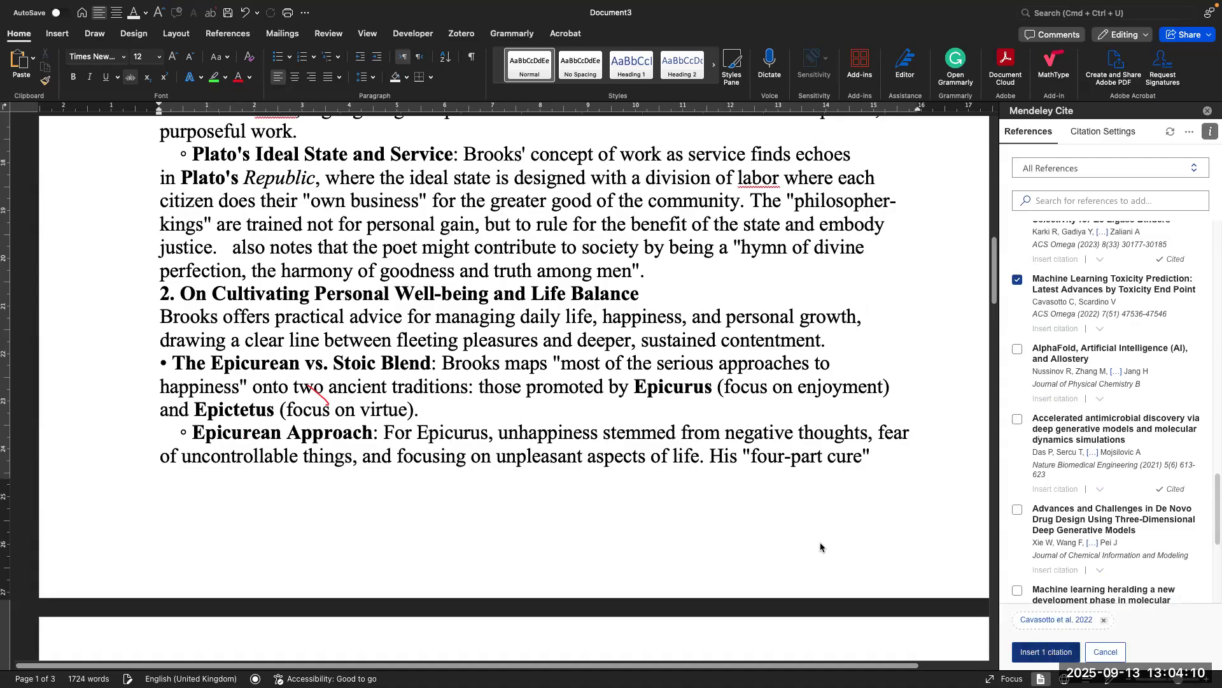
left_click(230, 250)
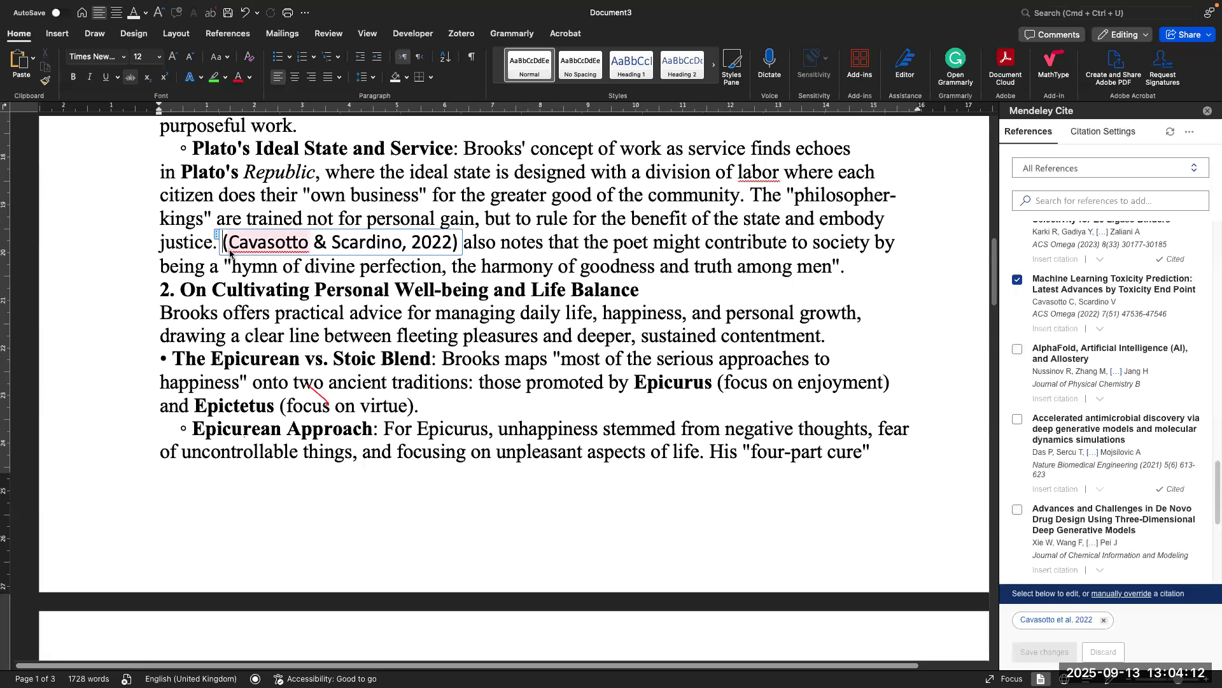
left_click(436, 313)
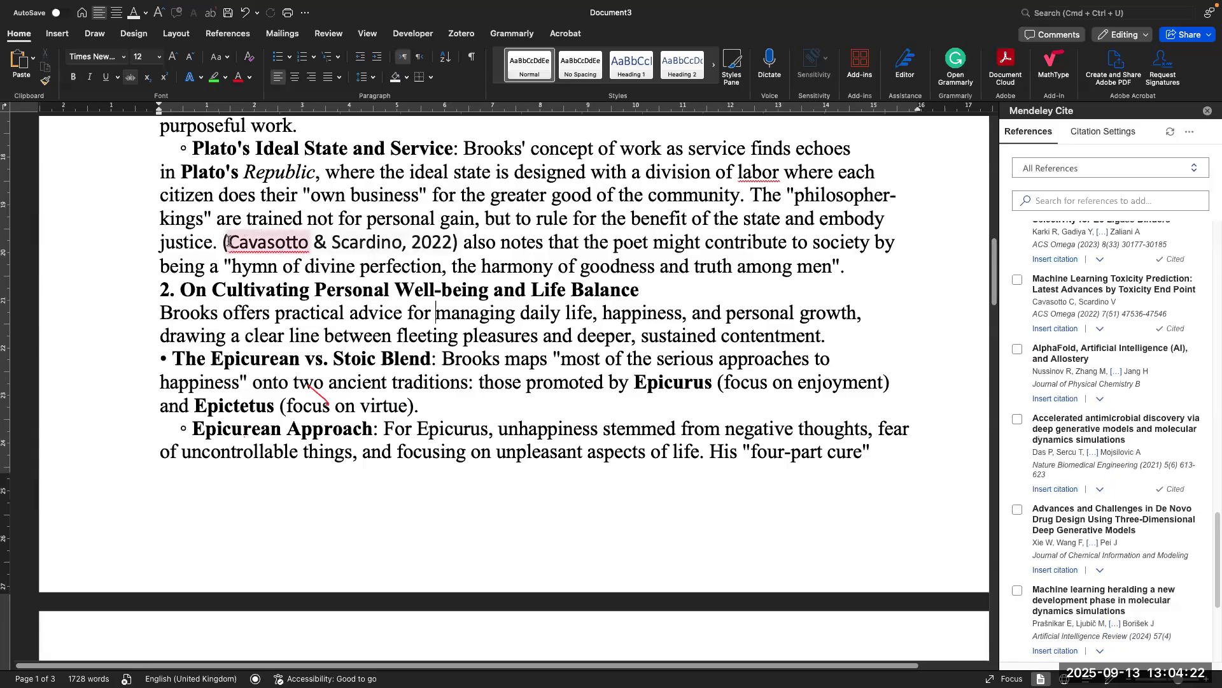
Step: Rewrite the citation before "also notes" in narrative form, removing the comma and putting only the year 2022 in parentheses
right_click(229, 242)
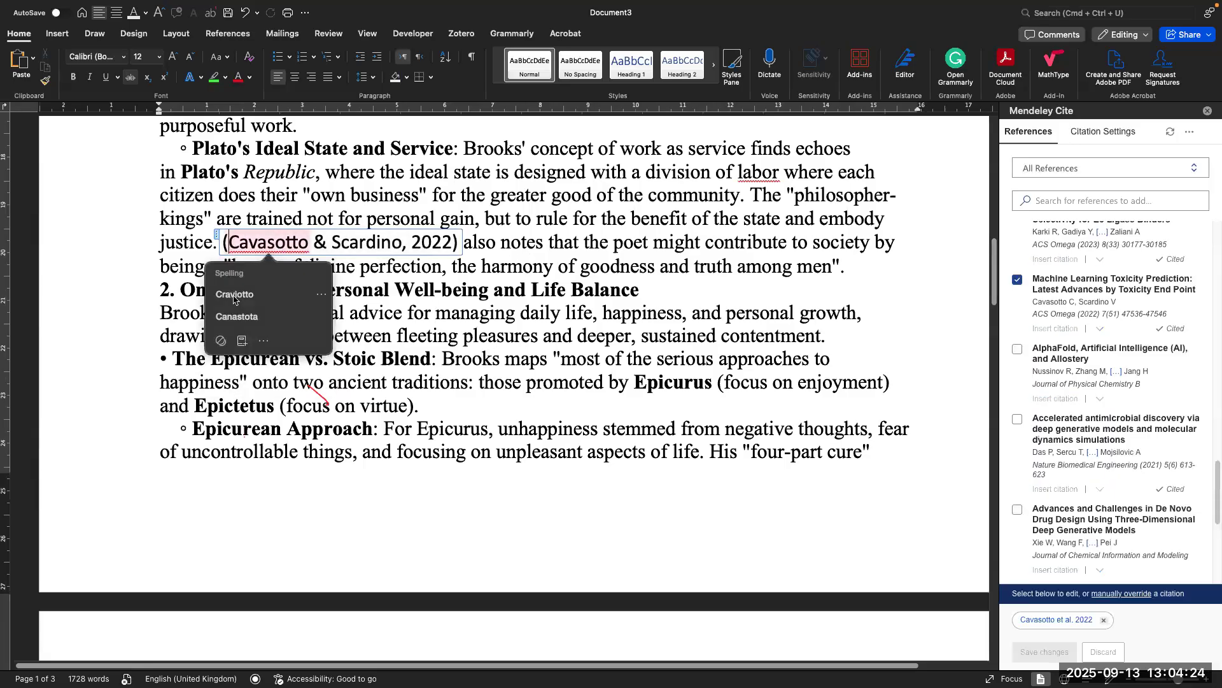
key("BackSpace")
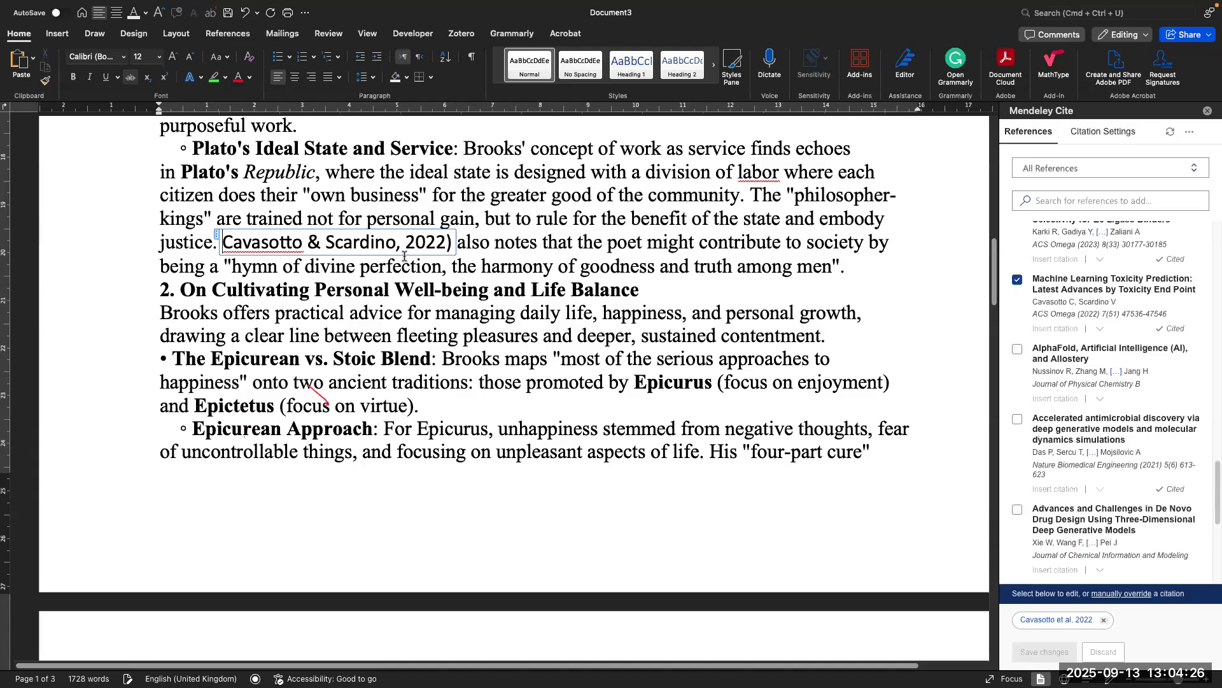
key("BackSpace")
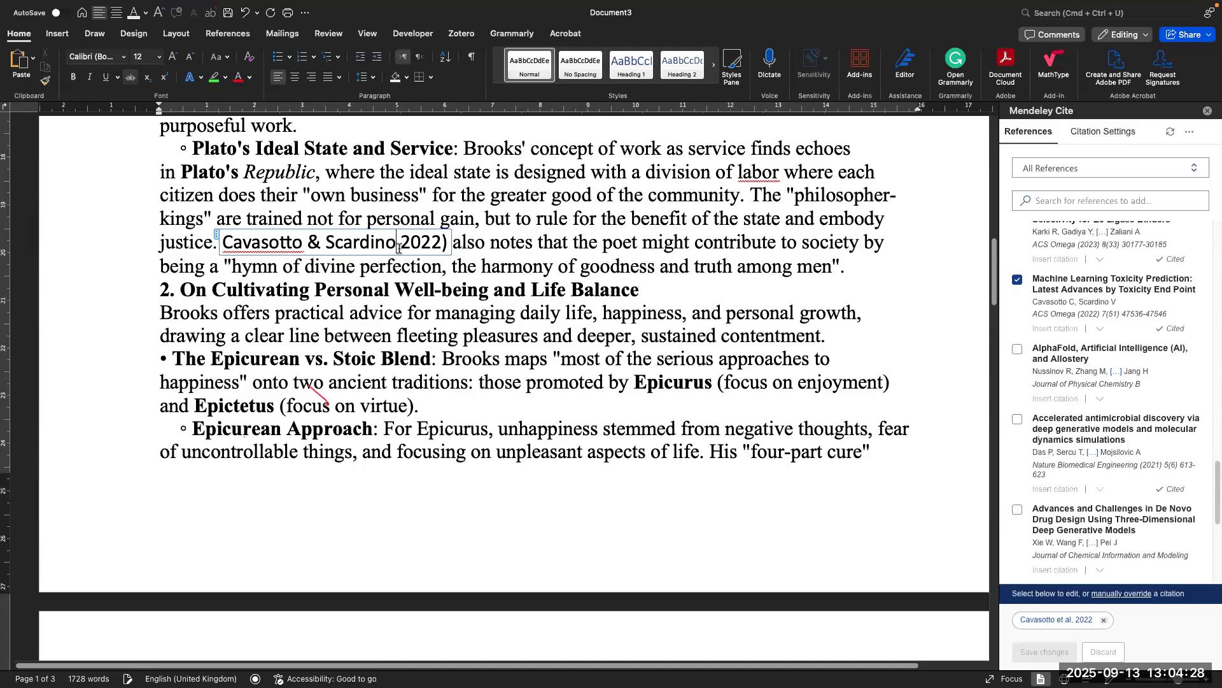
type("(")
left_click(405, 313)
double_click(235, 250)
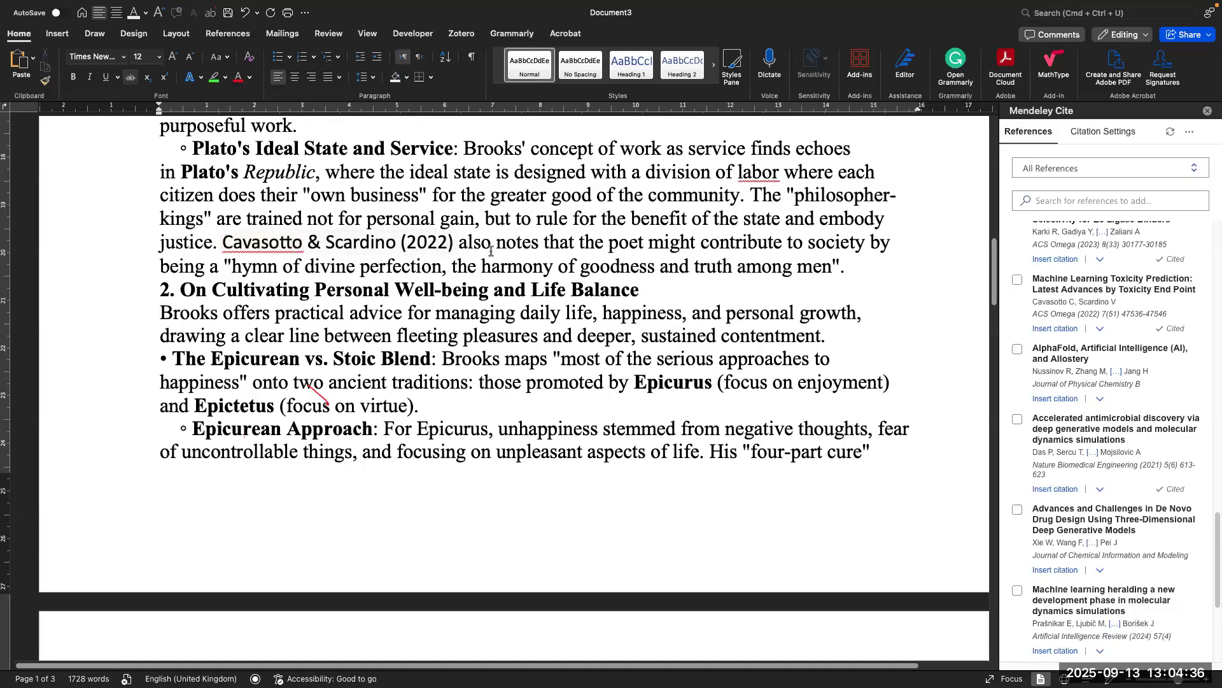
Step: Change "notes" to "noted" after the narrative citation and review the whole sentence
left_click(539, 245)
key("BackSpace")
type("ed")
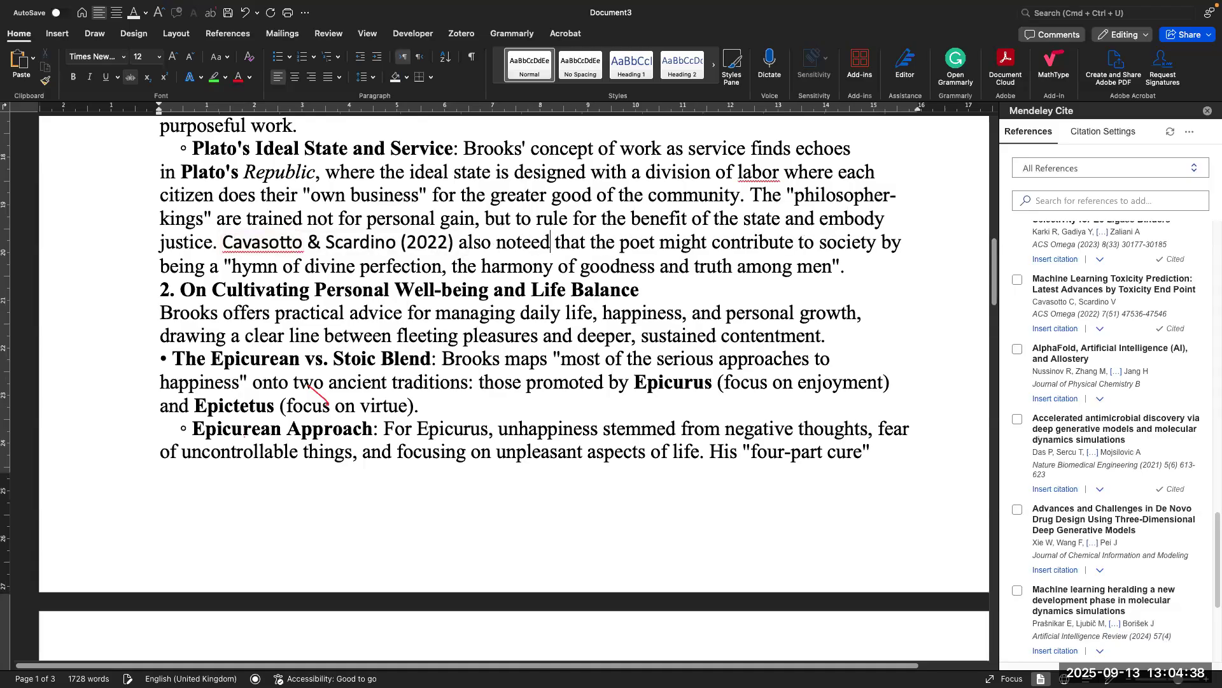
key("BackSpace")
key("BackSpace")
type("d")
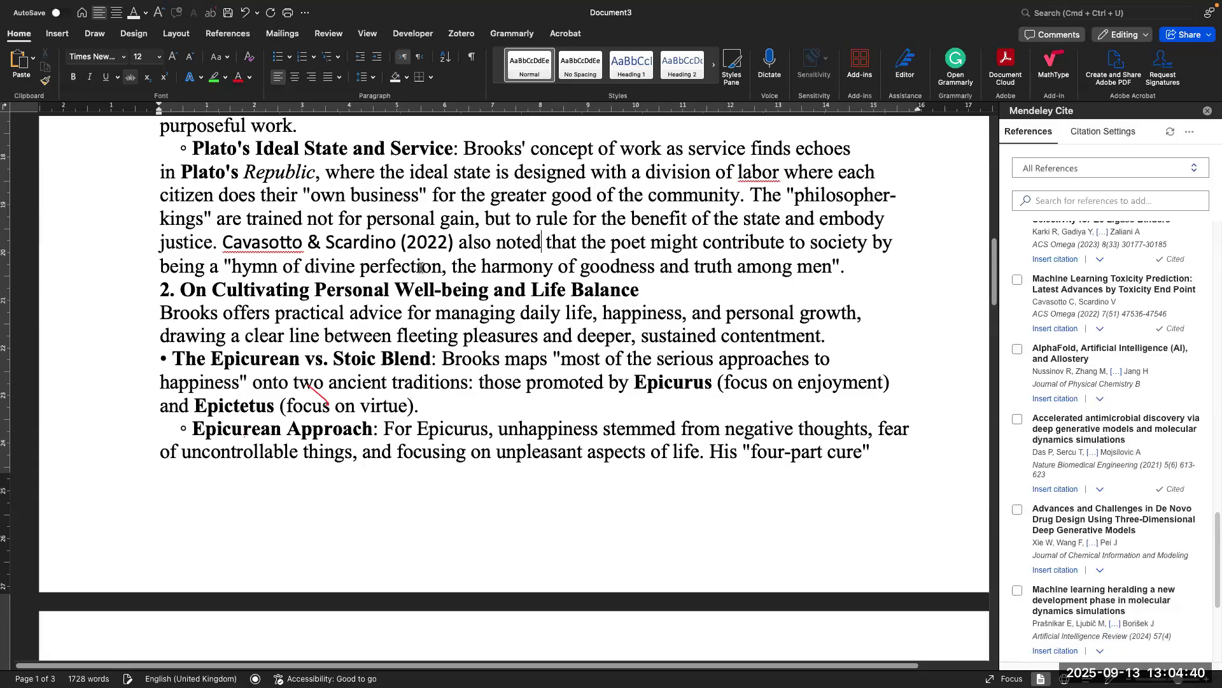
left_click_drag(854, 271, 247, 237)
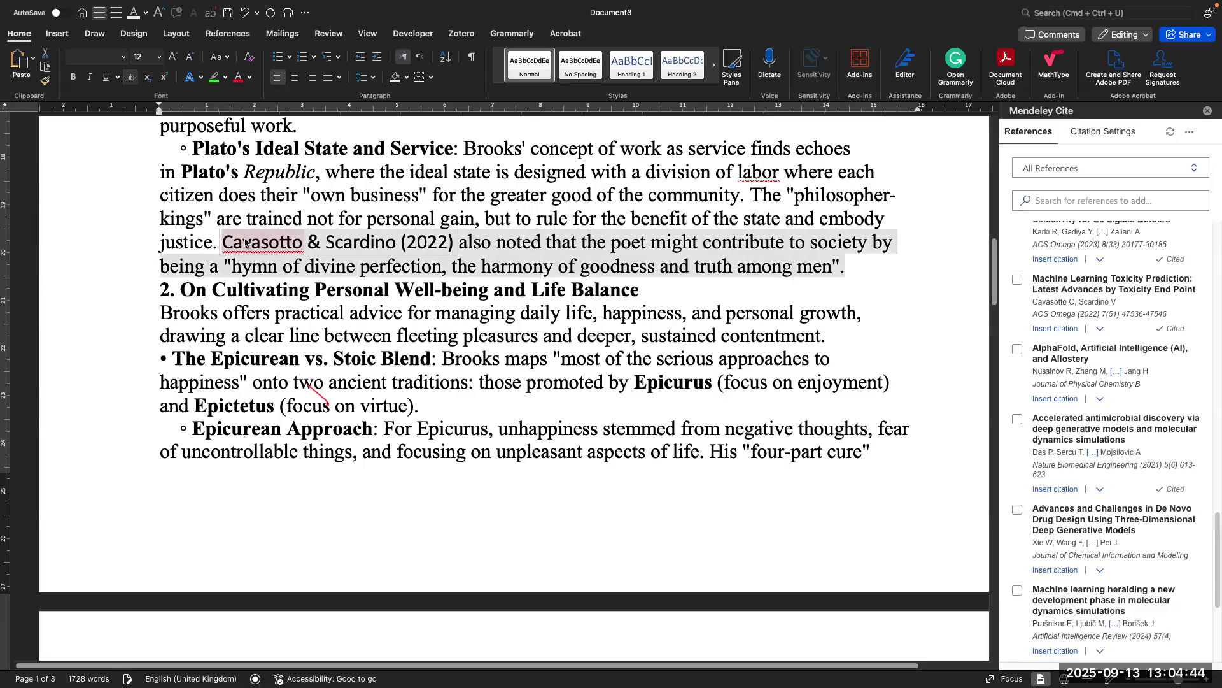
left_click(404, 292)
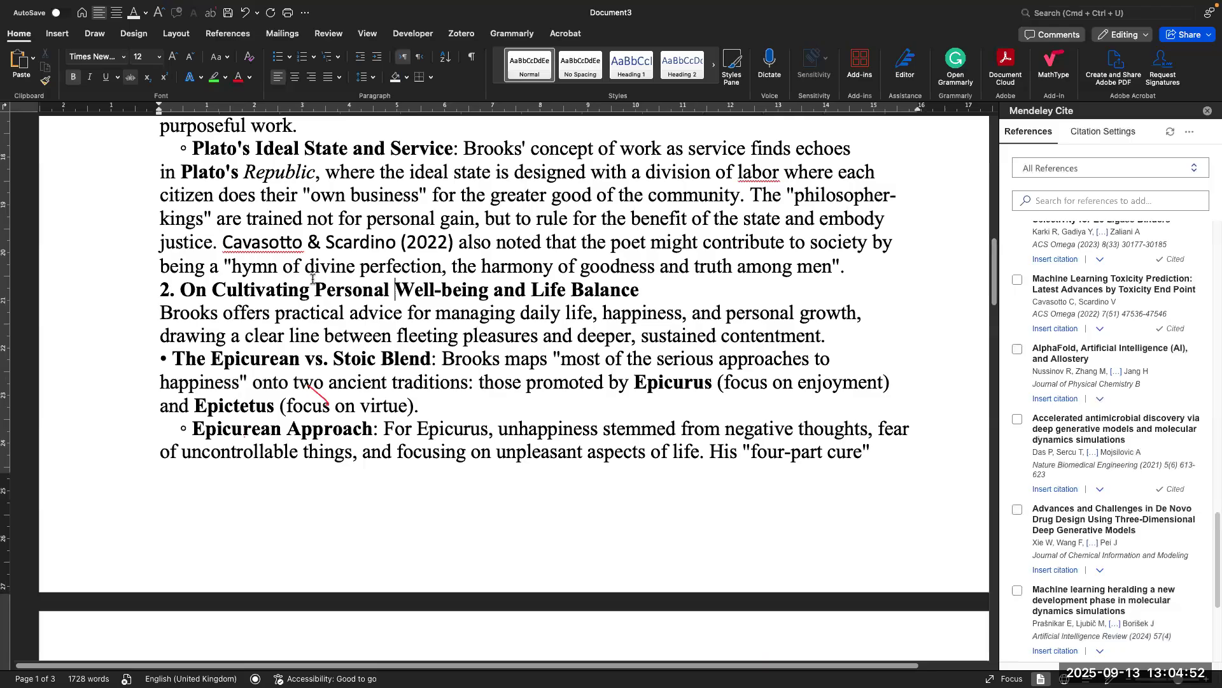
Step: Select the narrative citation before "also noted" and open its manual override
scroll(304, 275, "down", 1)
scroll(289, 266, "down", 1)
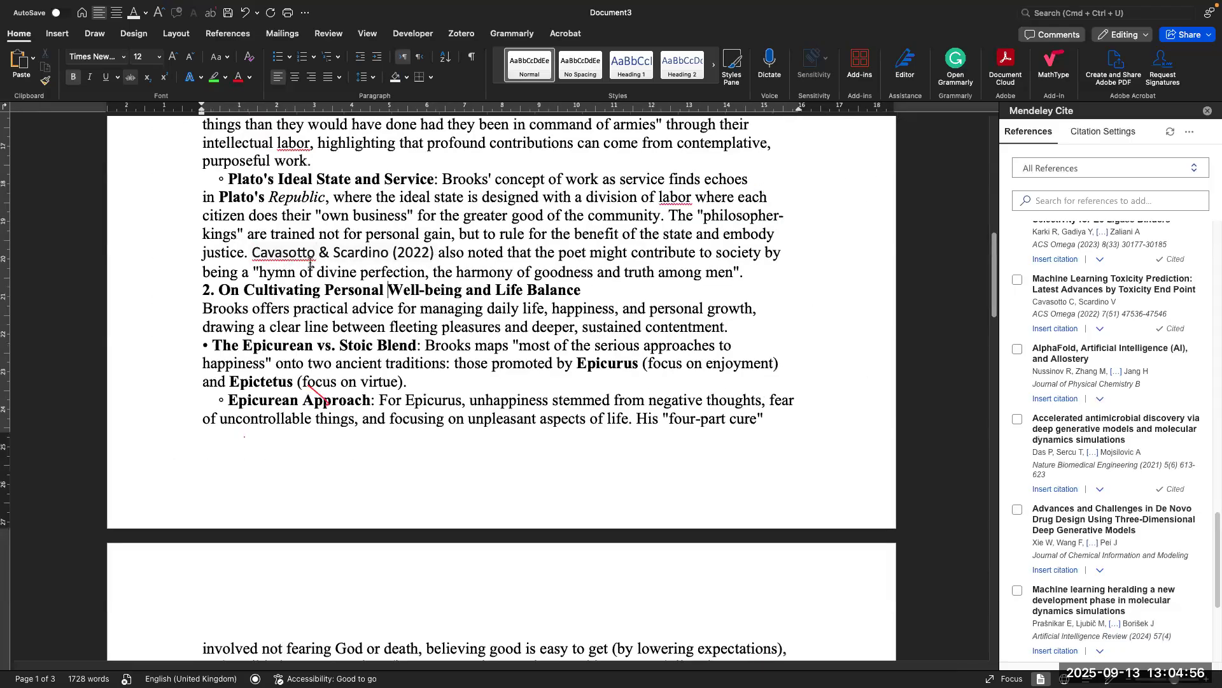
left_click(260, 255)
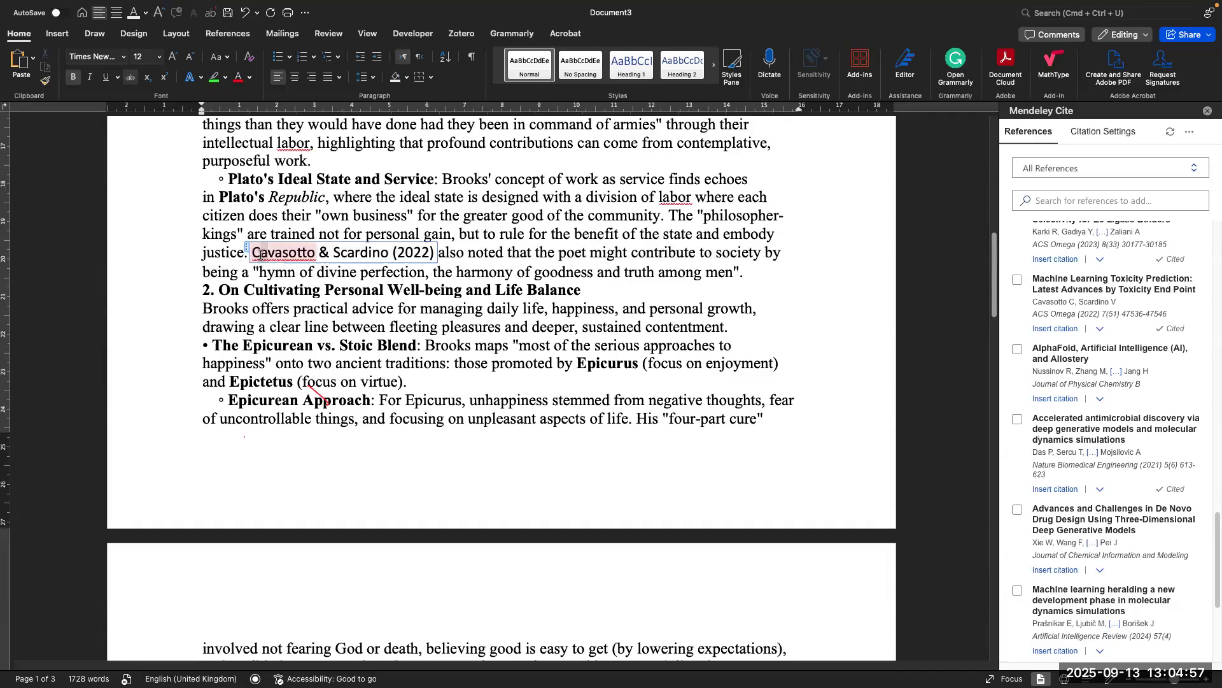
left_click(377, 252)
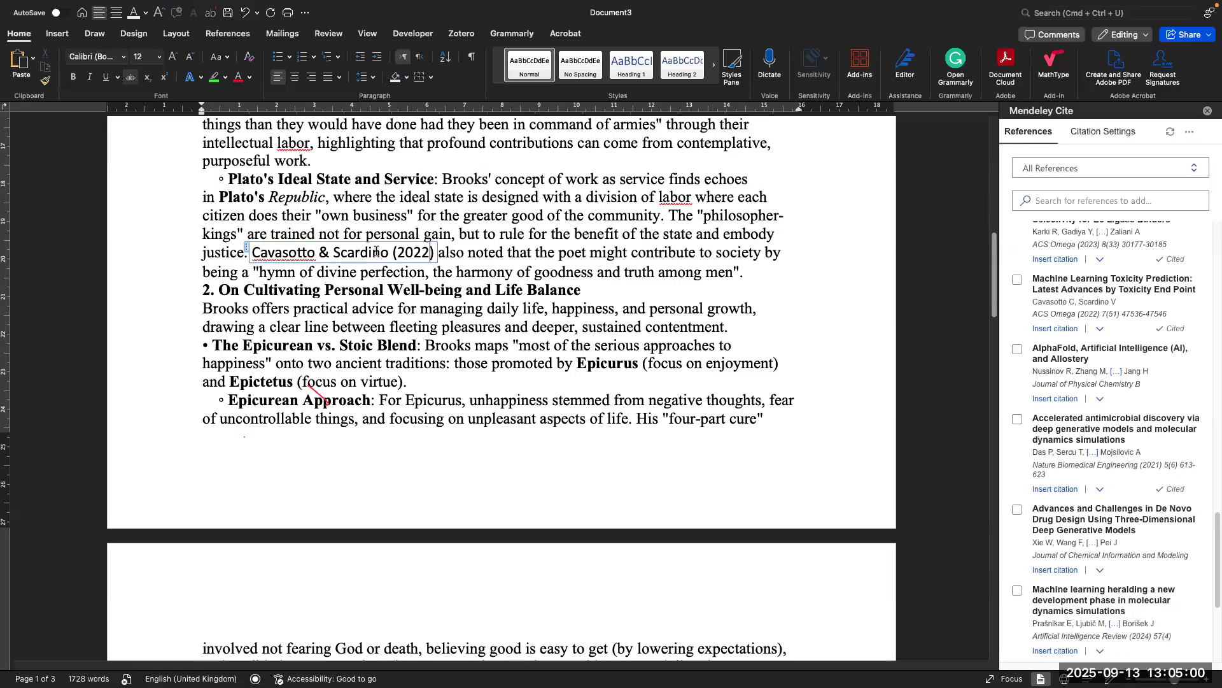
left_click(369, 253)
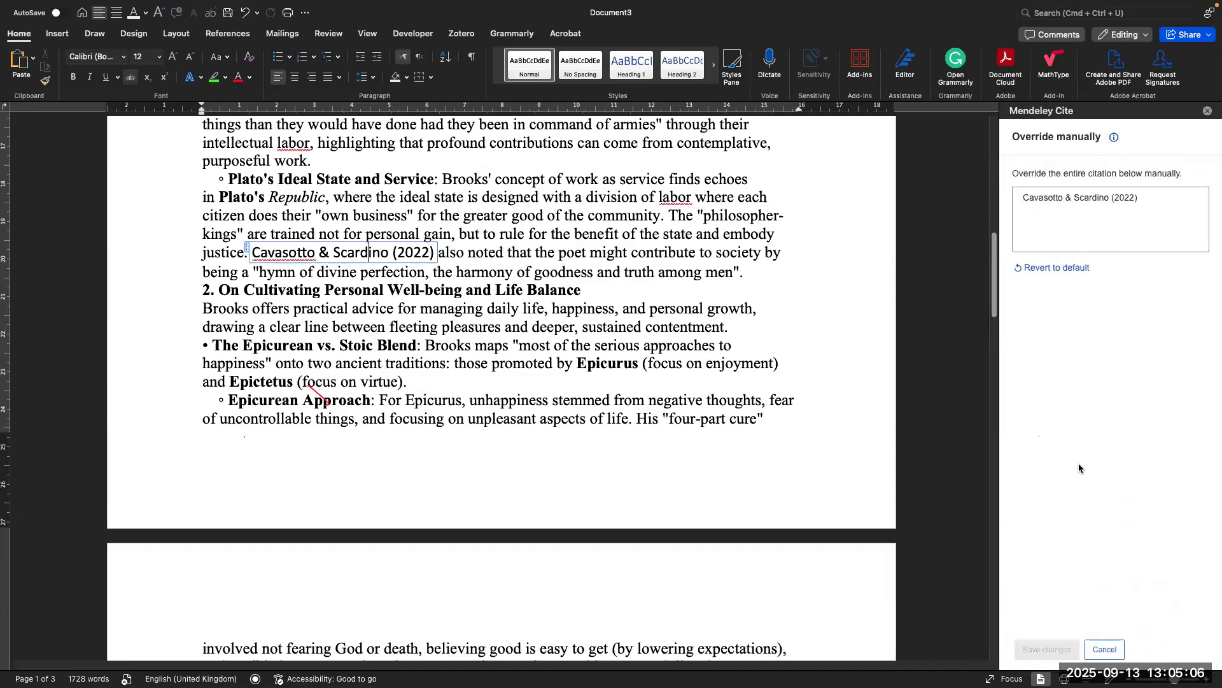
Step: Reopen Mendeley Cite on the narrative citation before "also noted", revert its manual override to the default form and save the change
left_click(1208, 112)
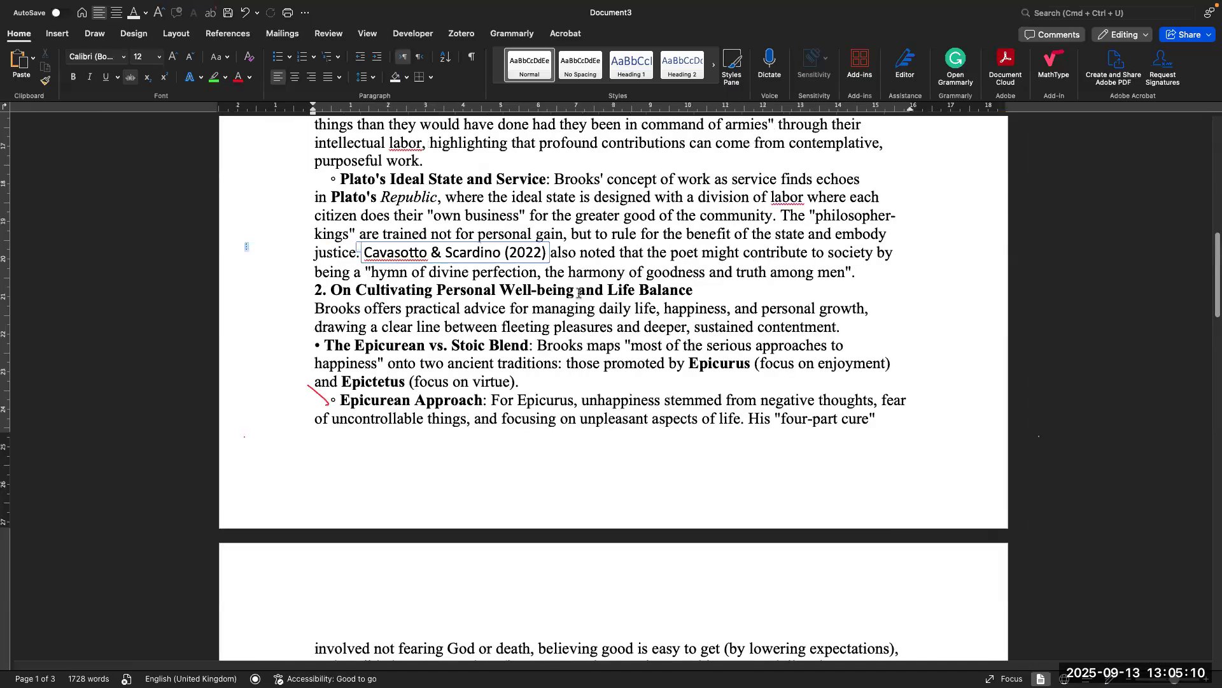
left_click(498, 286)
left_click(485, 253)
left_click(227, 35)
left_click(851, 60)
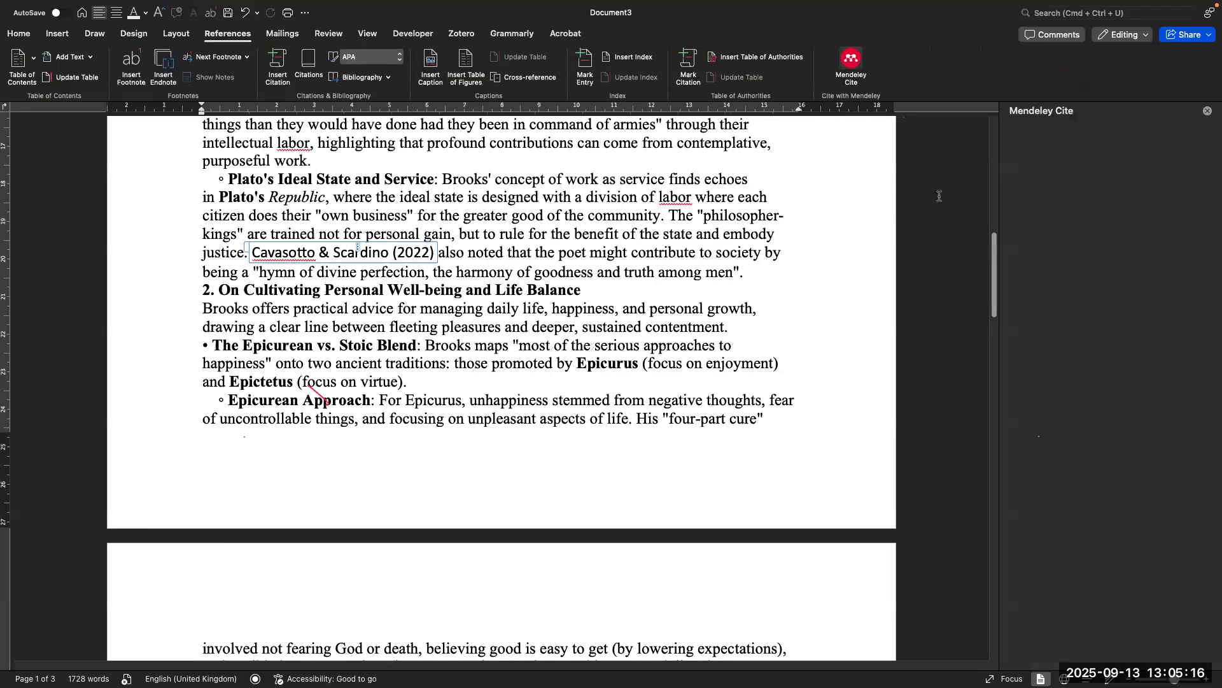
left_click(1069, 270)
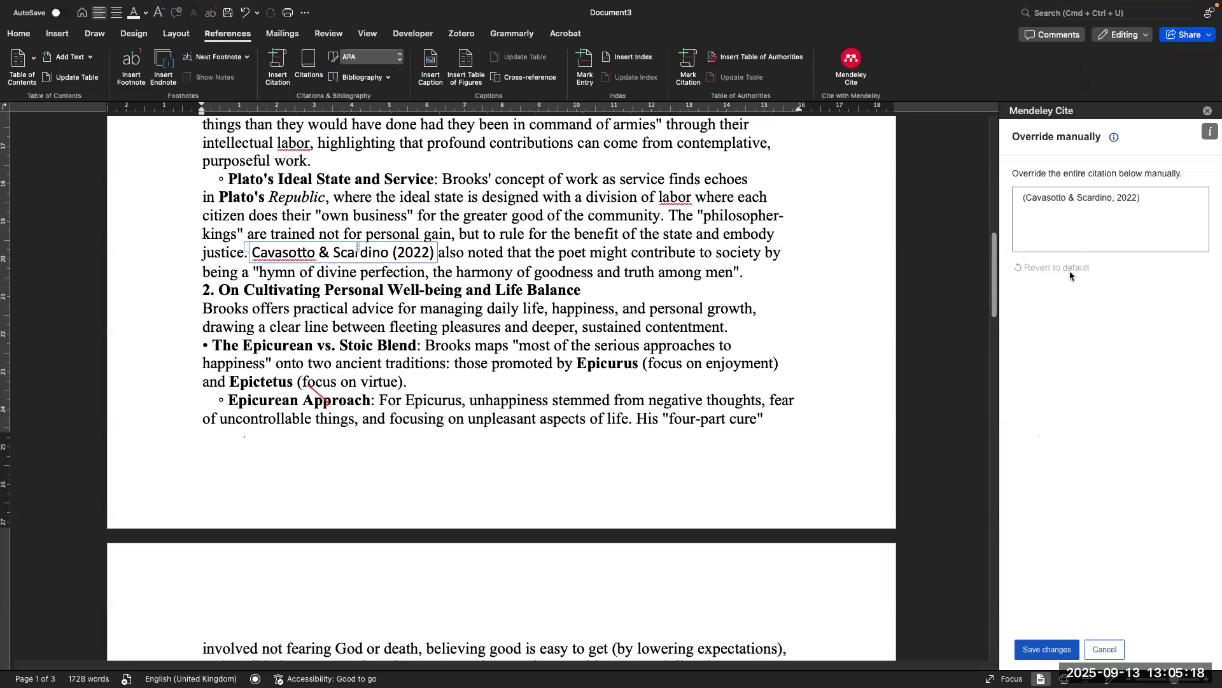
left_click(1059, 654)
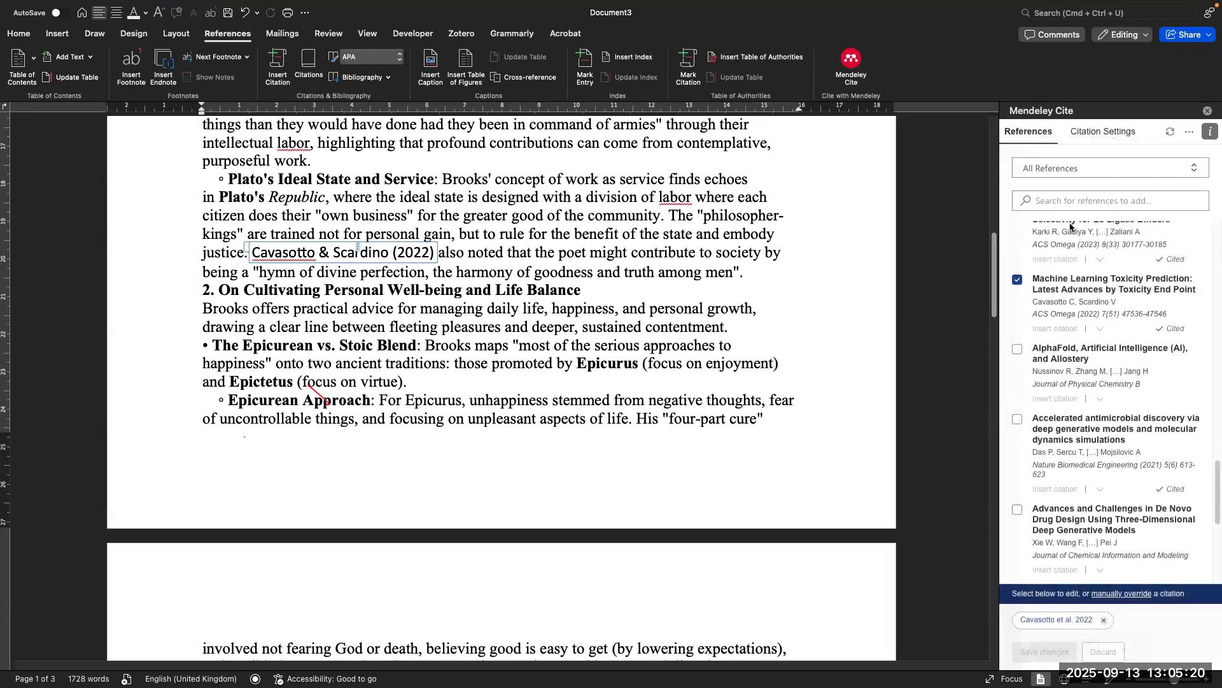
Step: Search the online citation styles for "ieee" and update the document's citation style to IEEE
left_click(1117, 137)
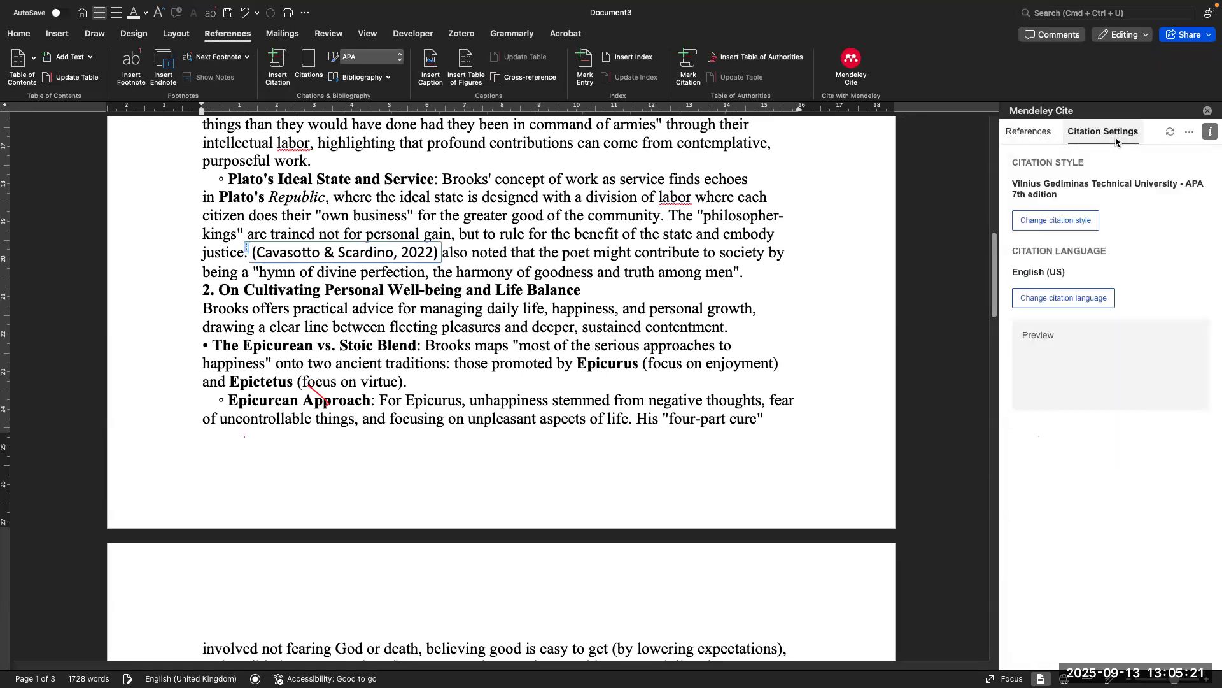
left_click(1056, 222)
left_click(1091, 285)
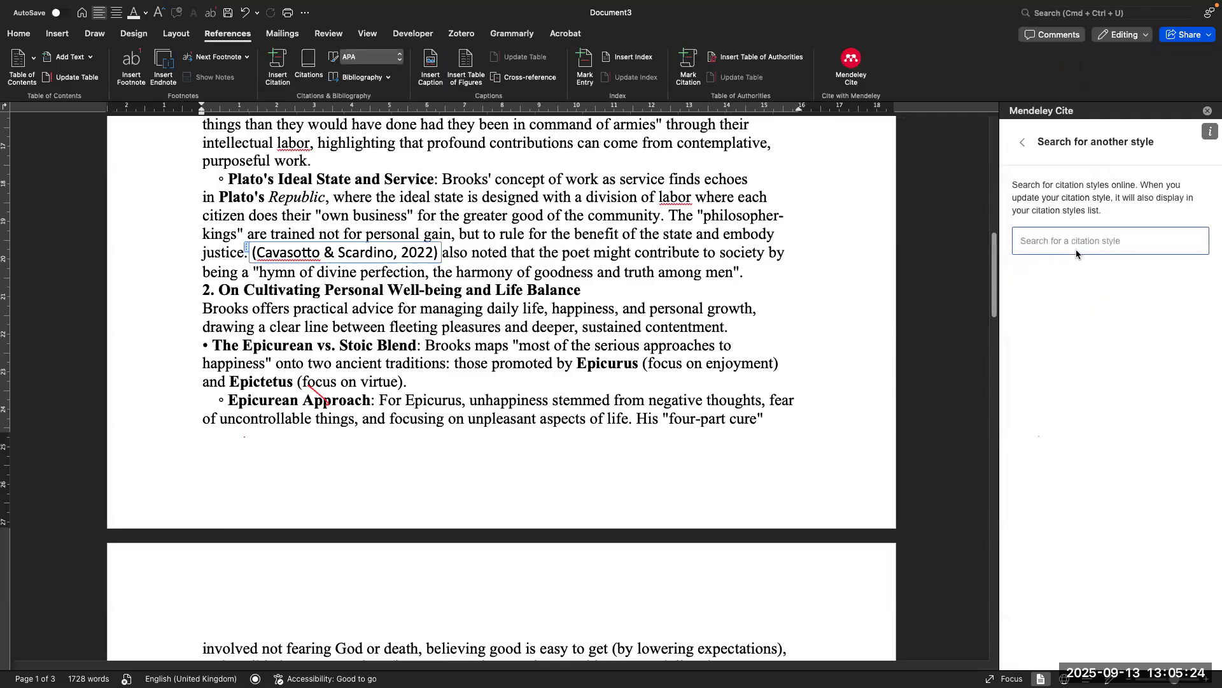
type("ieee")
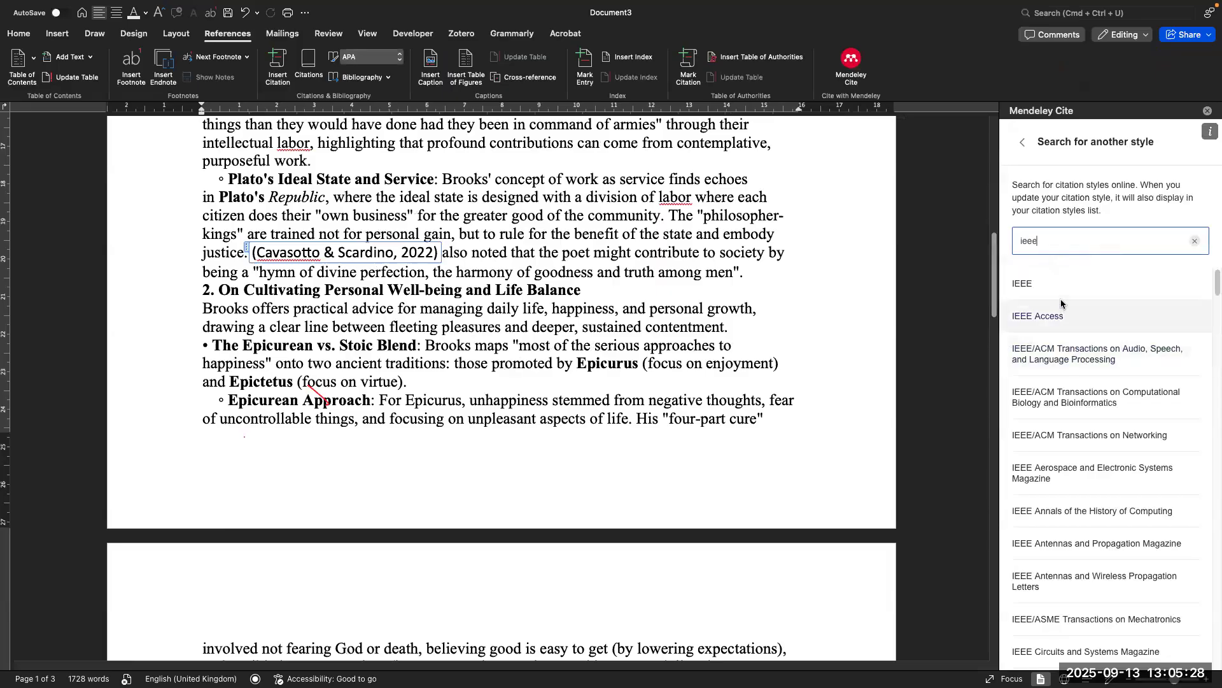
left_click(1061, 294)
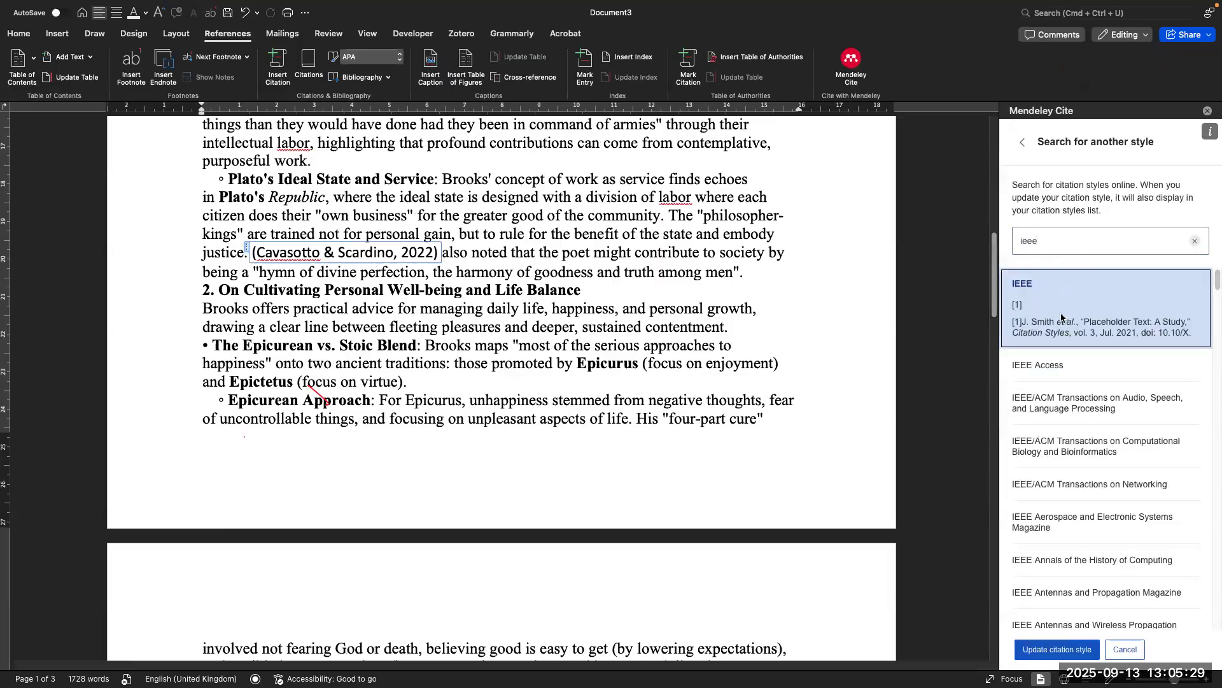
left_click(1058, 650)
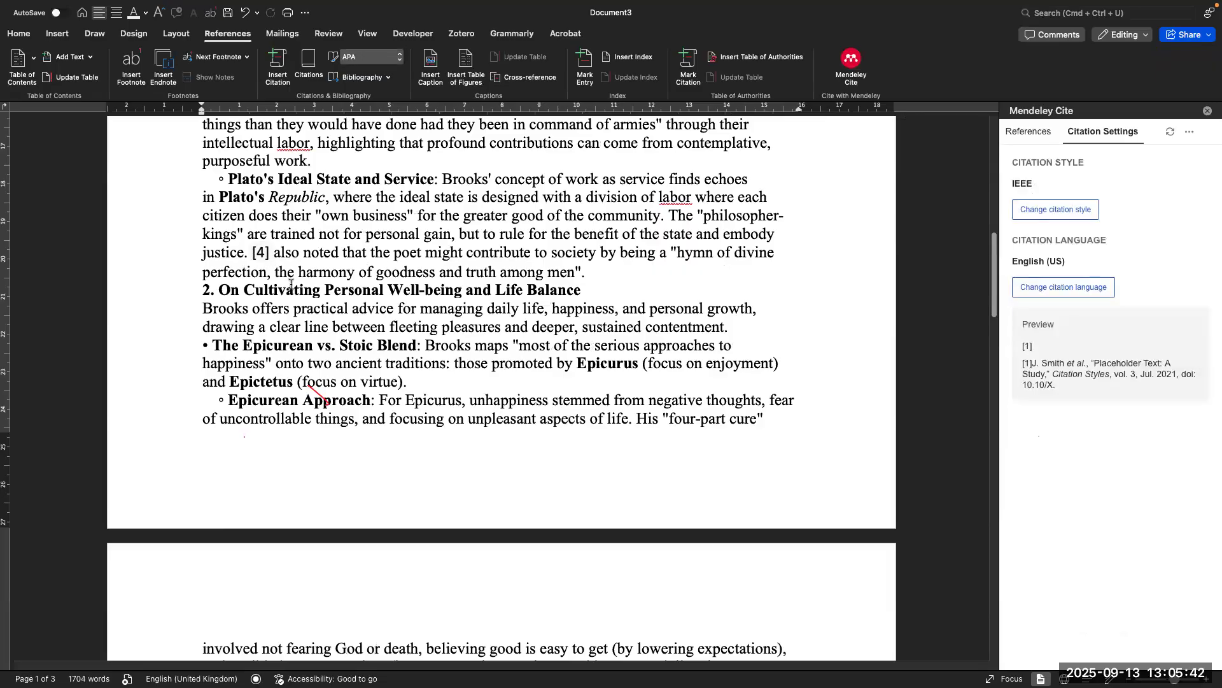
Step: Undo the last citation update in the text and review the in-text citations on the first page
key("super+z")
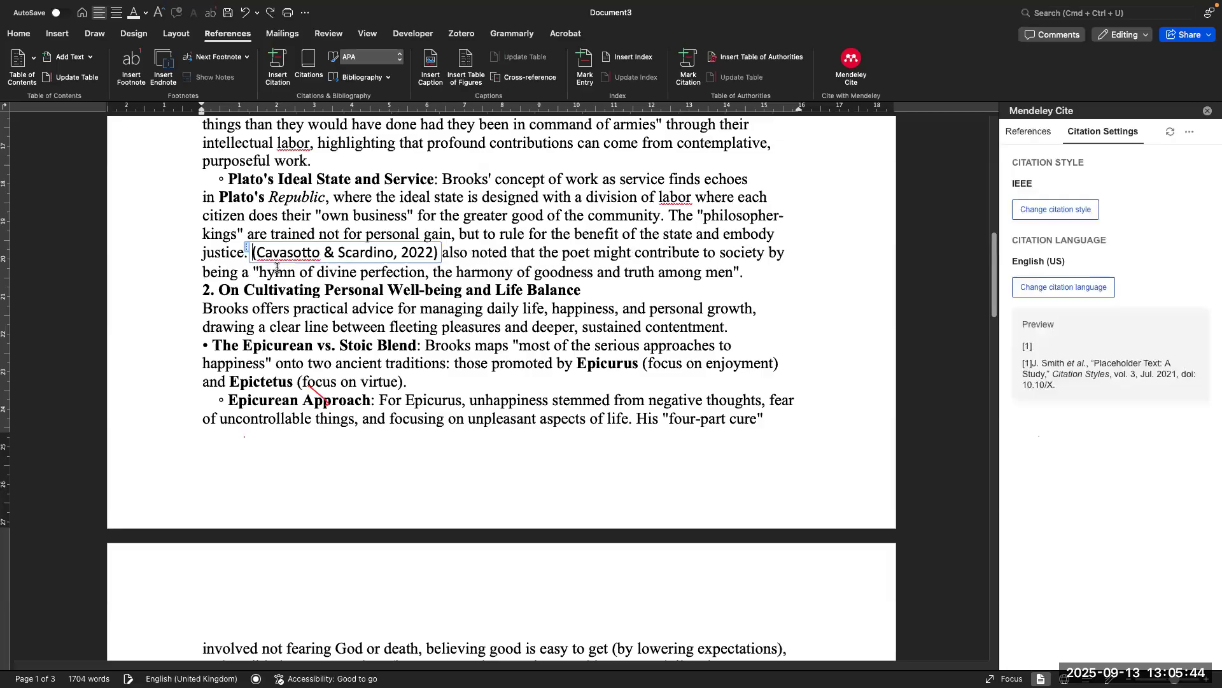
scroll(337, 305, "down", 2)
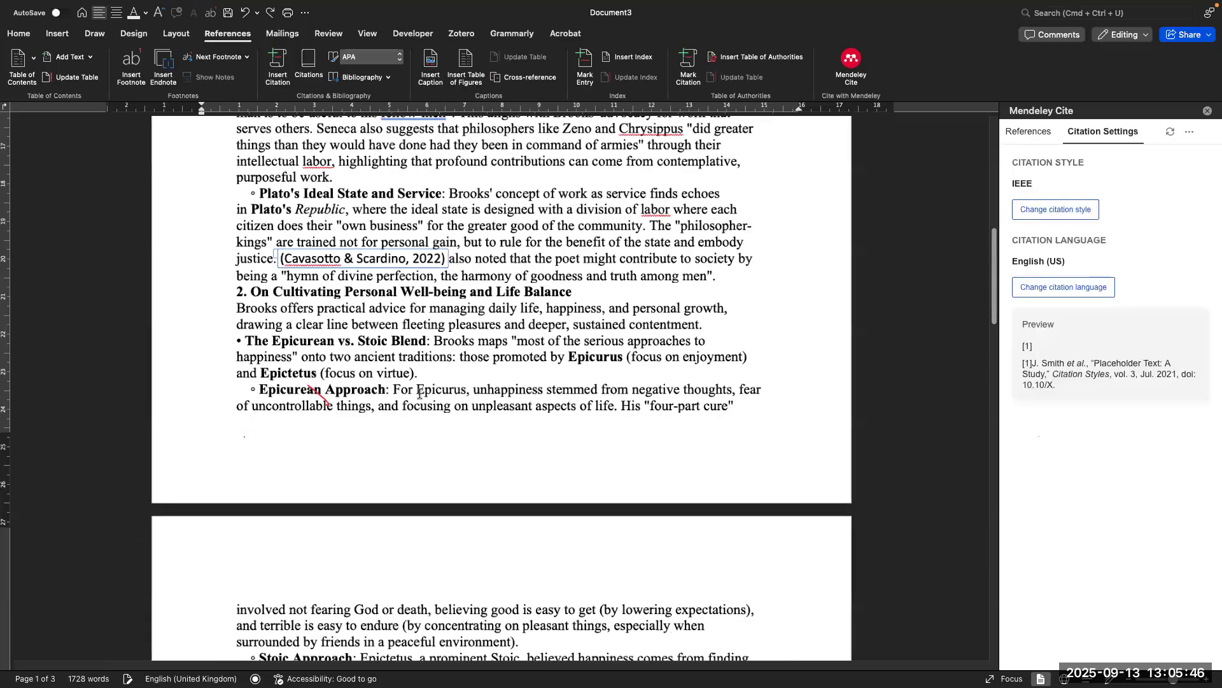
scroll(419, 396, "down", 4)
scroll(407, 412, "up", 6)
scroll(408, 411, "down", 2)
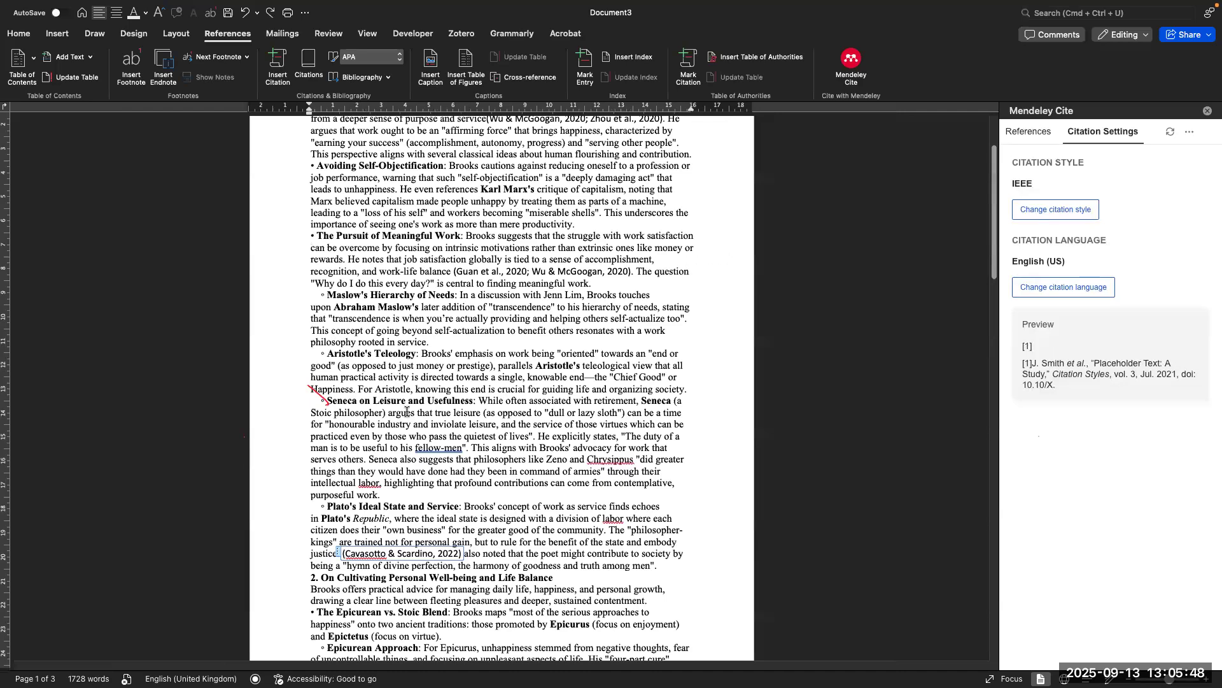
Step: Continue the document on a new page after the closing paragraph and enter the heading "References"
scroll(407, 412, "down", 3)
scroll(483, 501, "down", 4)
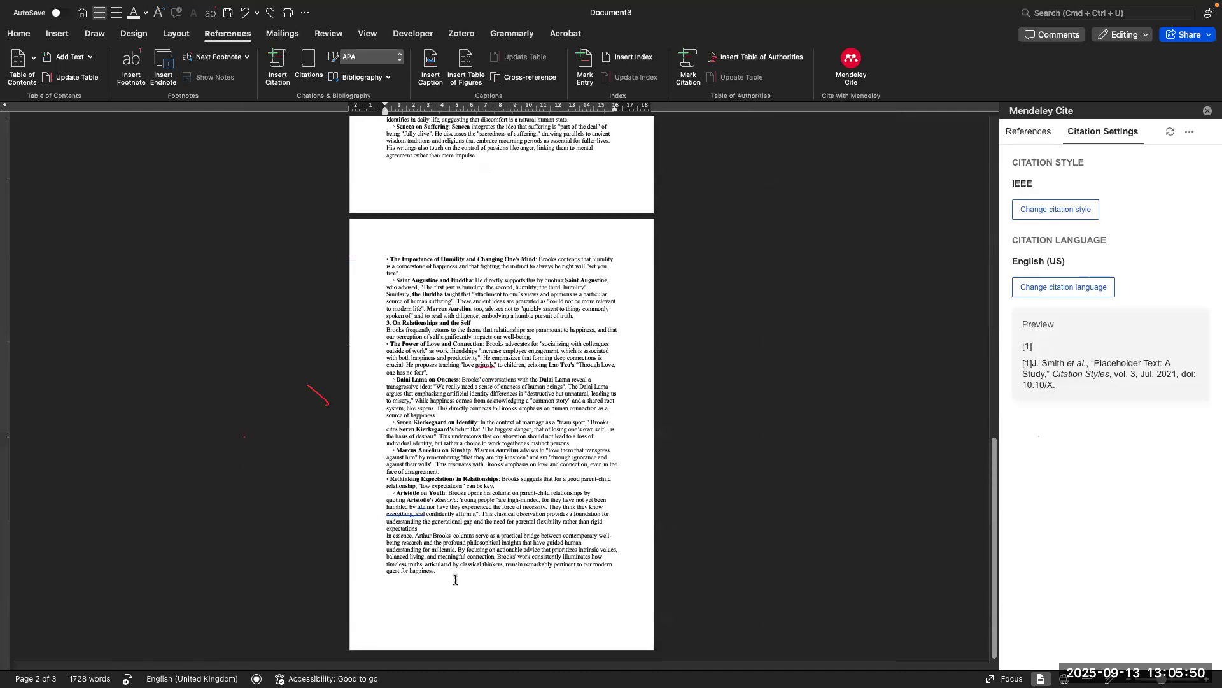
left_click(454, 577)
key("Return")
key("Return")
key("Return")
key("Return")
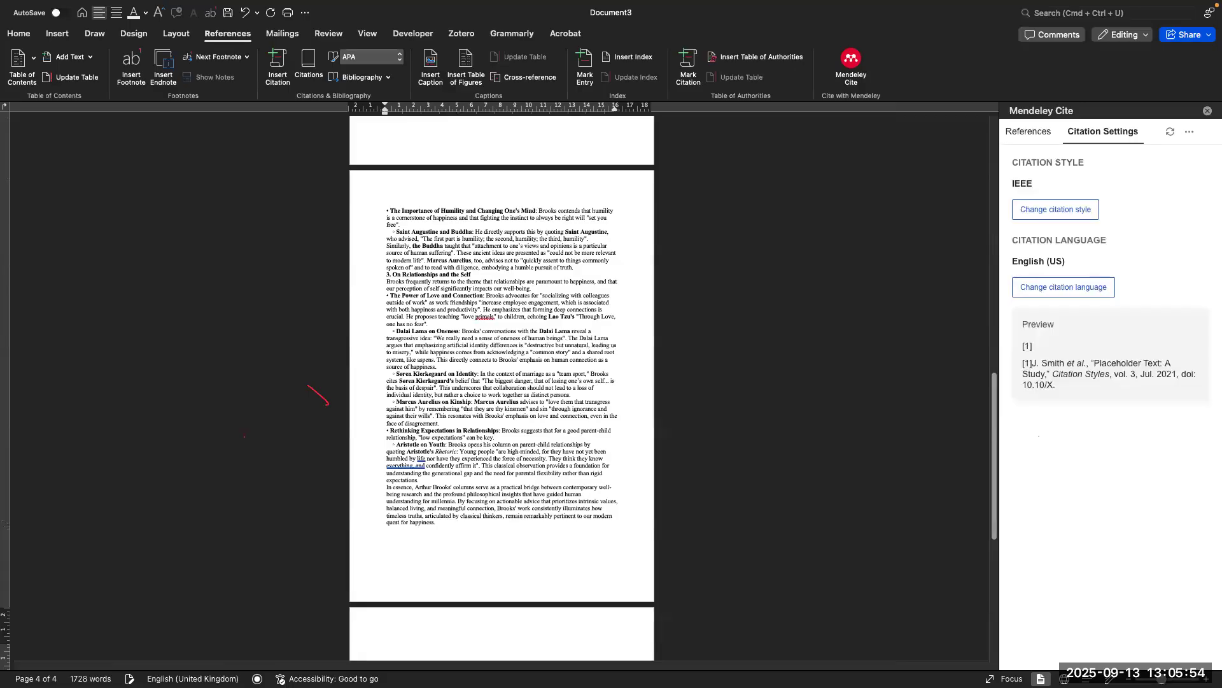
type("References")
scroll(455, 576, "down", 5)
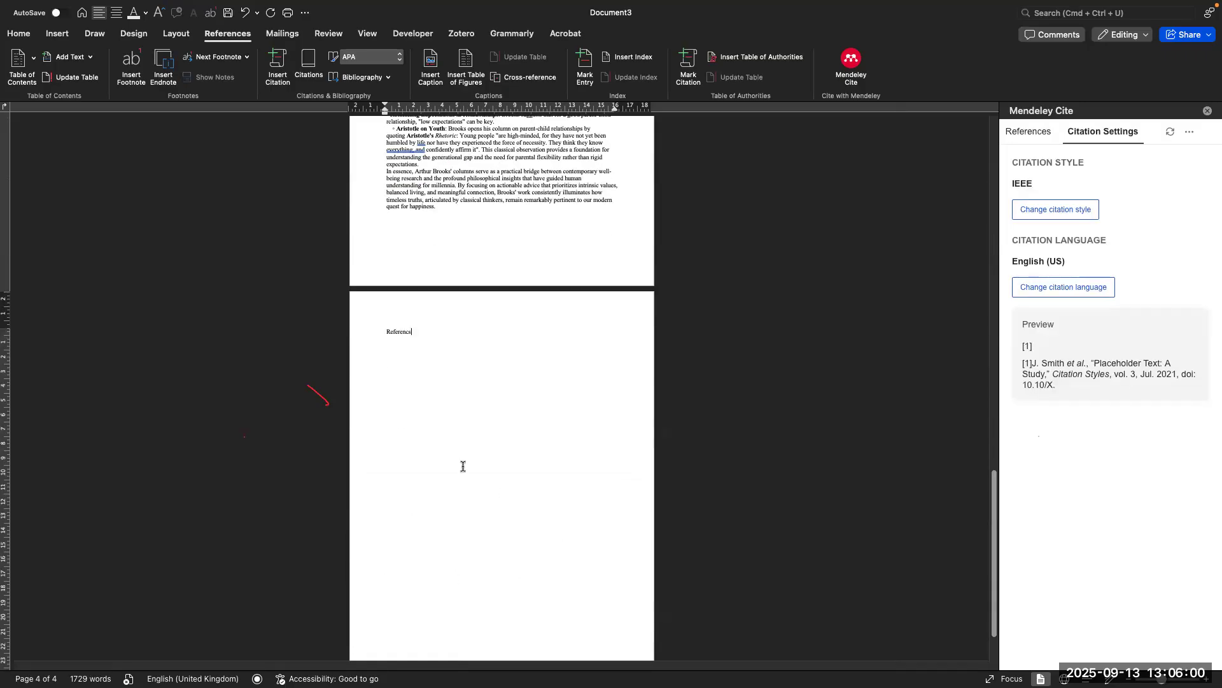
Step: Centre the "References" heading and enlarge its font size to 22
scroll(385, 253, "up", 5)
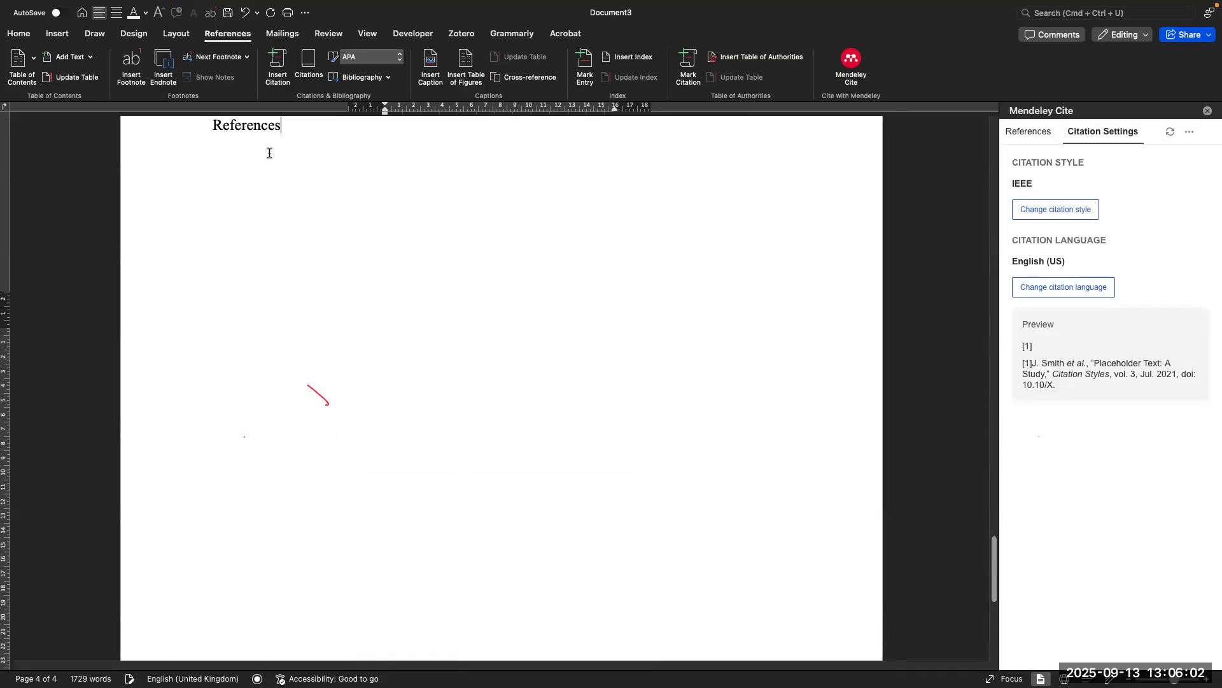
scroll(269, 158, "up", 2)
double_click(252, 233)
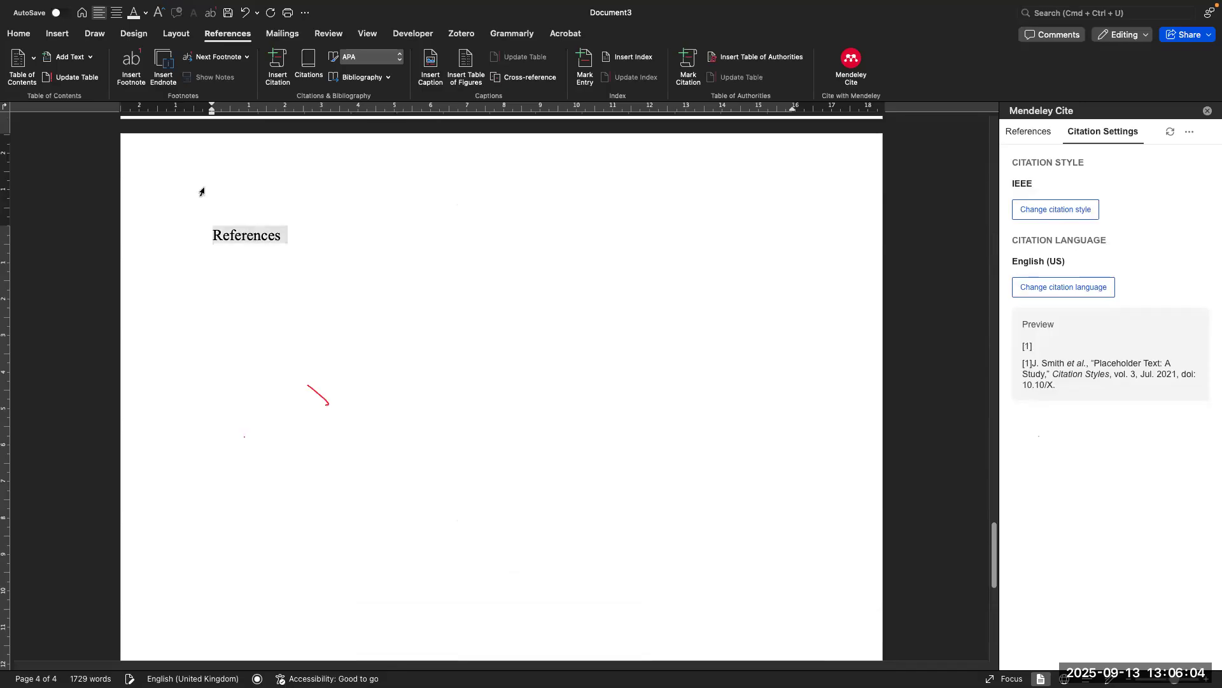
left_click(16, 33)
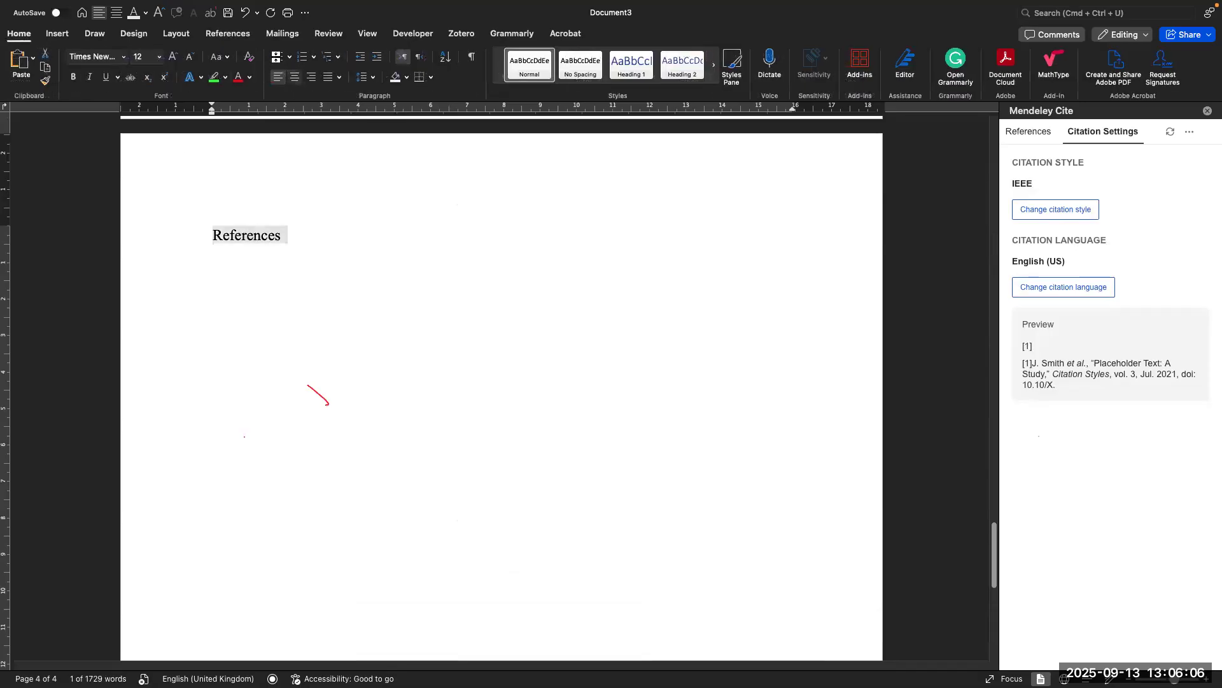
left_click(295, 77)
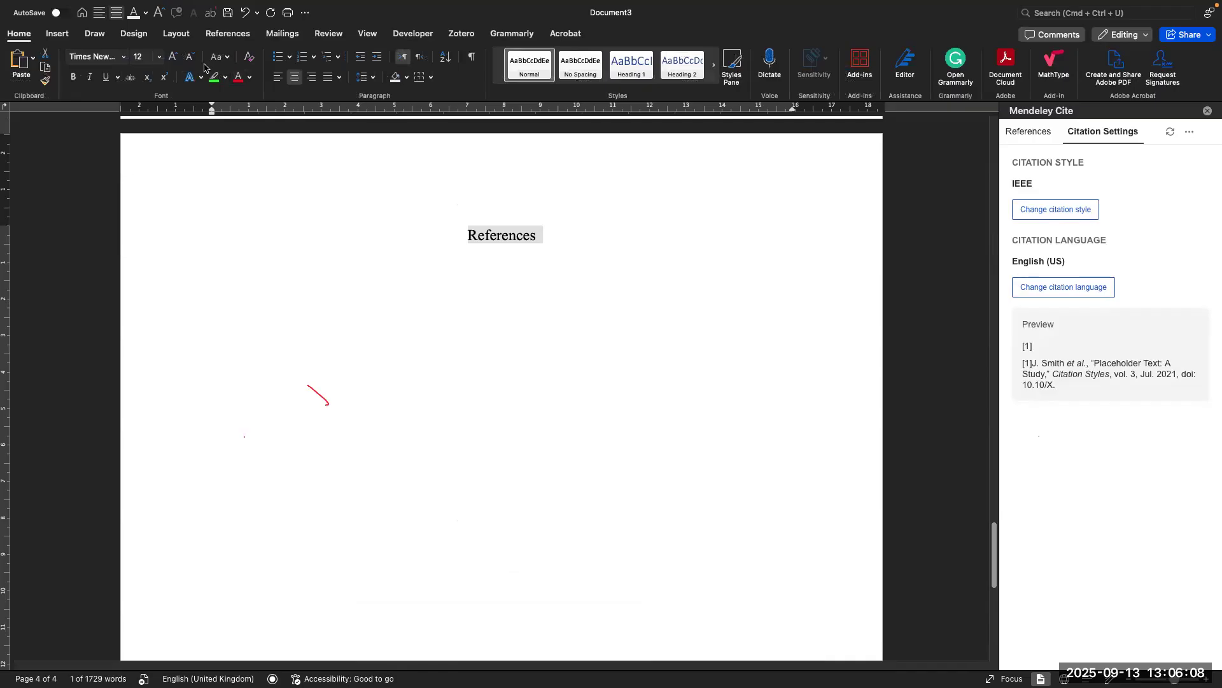
left_click(173, 56)
left_click(173, 57)
left_click(173, 56)
left_click(172, 57)
left_click(172, 57)
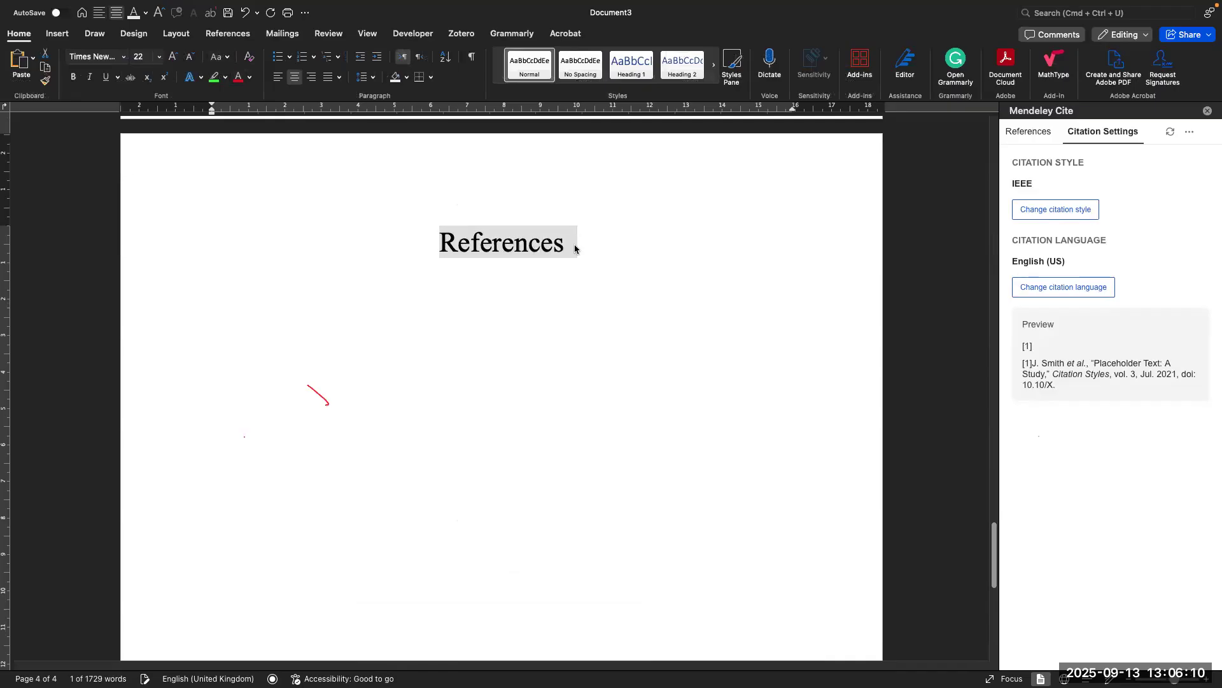
Step: Add a left-aligned empty line below the "References" heading and reduce its font size to 14
left_click(574, 249)
key("Return")
left_click(278, 77)
scroll(192, 87, "down", 3)
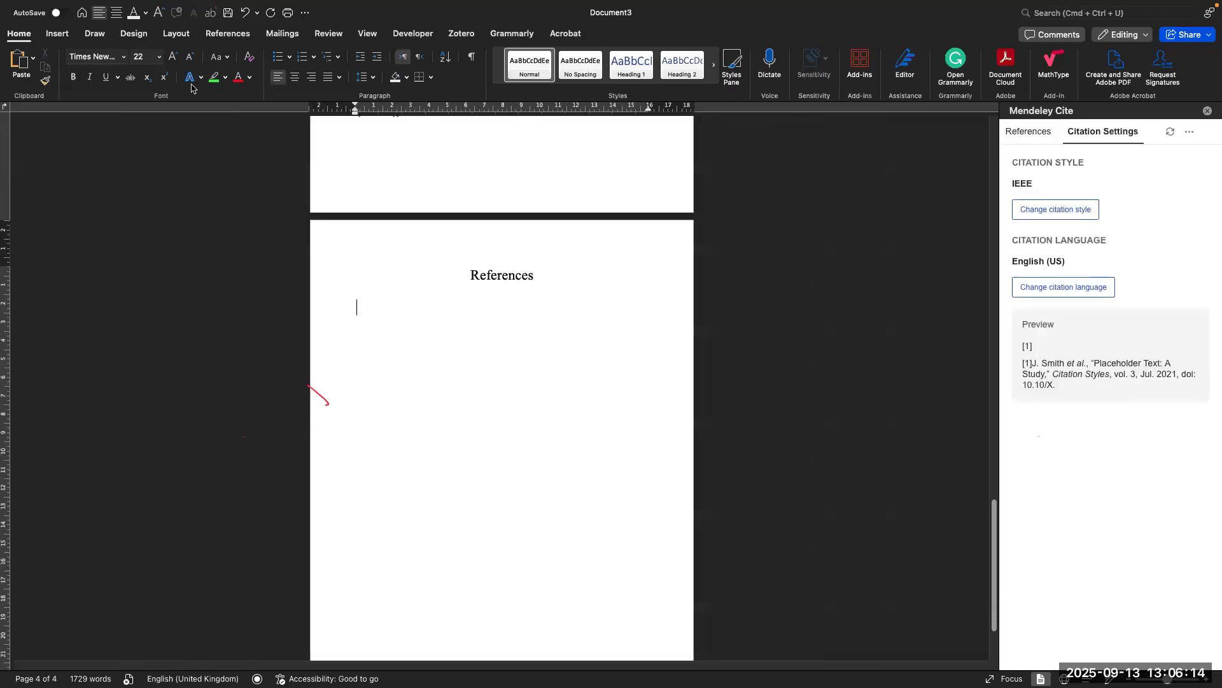
left_click(190, 57)
left_click(190, 56)
left_click(190, 56)
left_click(190, 57)
Step: Insert the Mendeley bibliography at the empty line below the "References" heading
left_click(1189, 132)
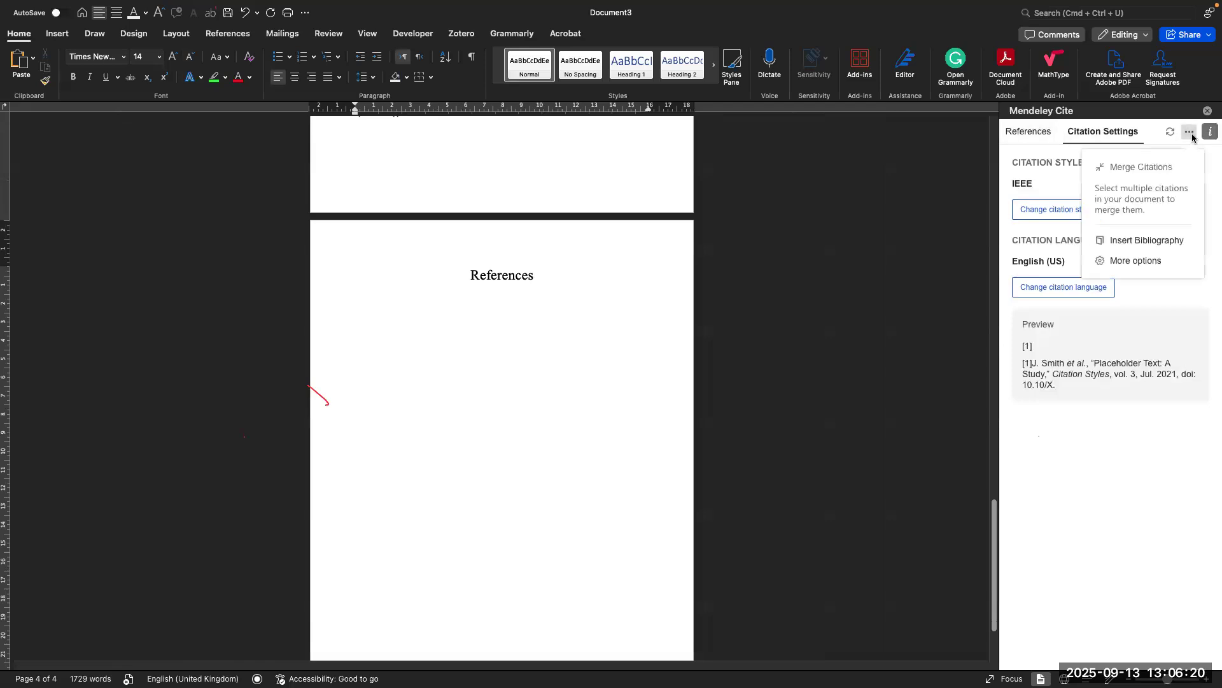
left_click(1156, 241)
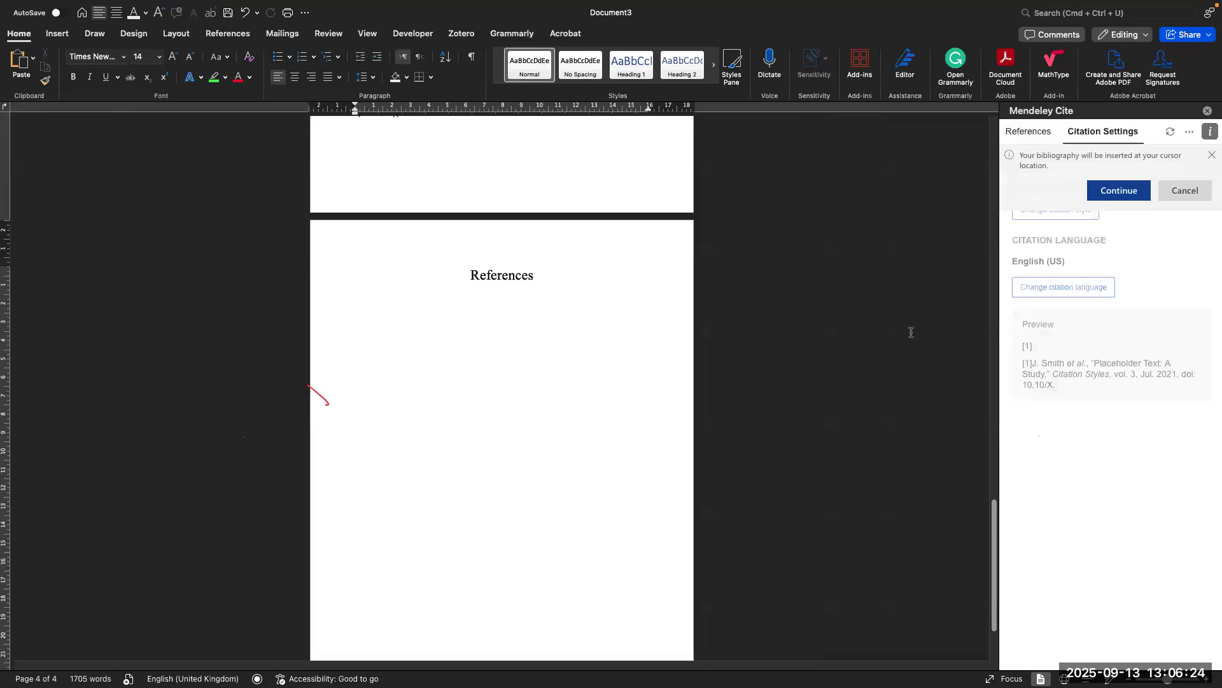
left_click(1131, 189)
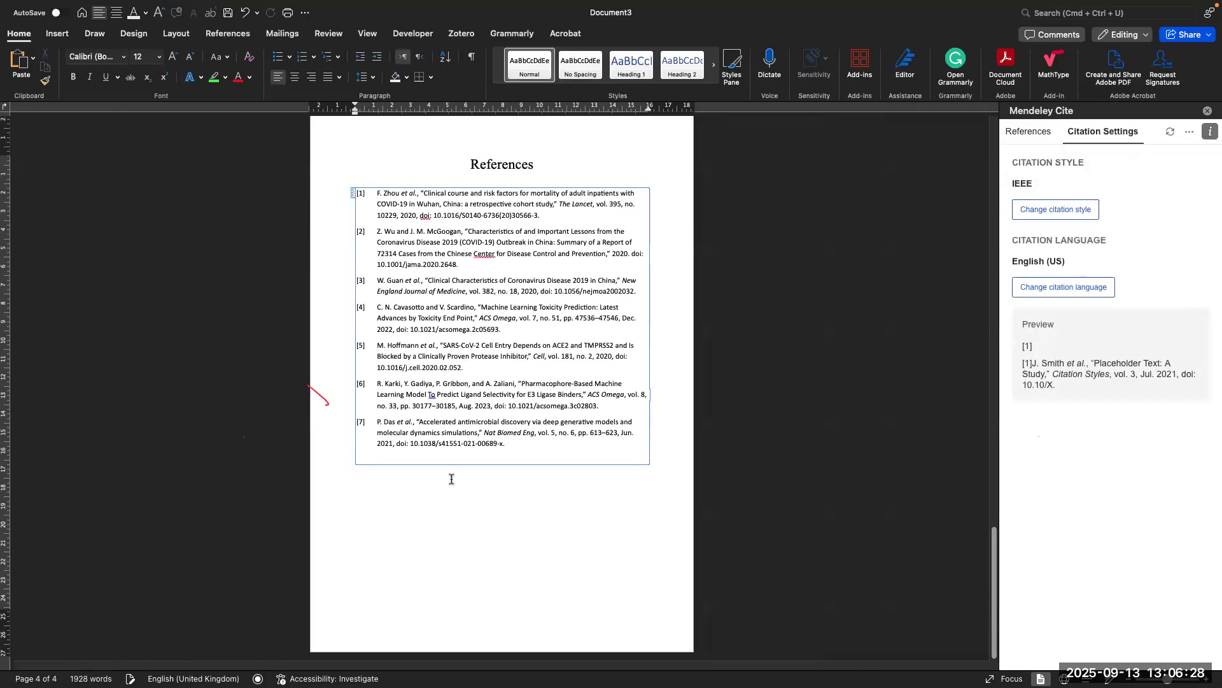
Step: Select the body text above the bibliography and examine it together with the numbered entries under "References"
scroll(447, 369, "up", 10)
left_click_drag(442, 423, 357, 17)
left_click_drag(349, 70, 342, 173)
scroll(436, 335, "down", 10)
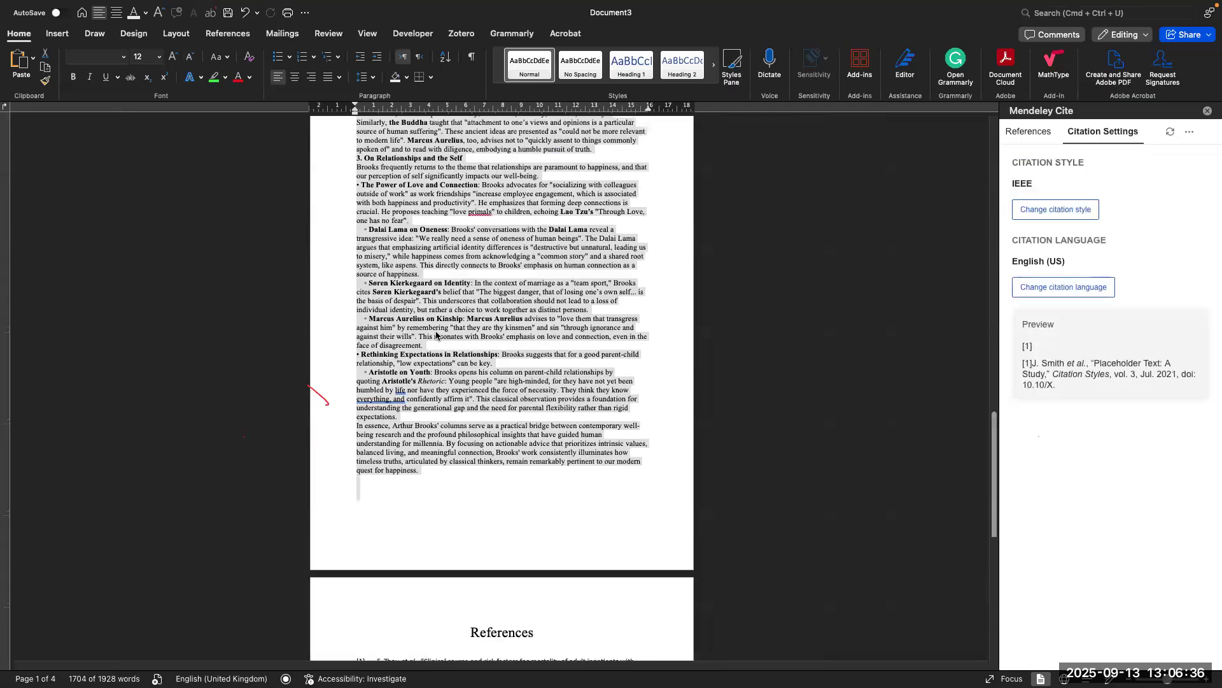
scroll(483, 440, "down", 2)
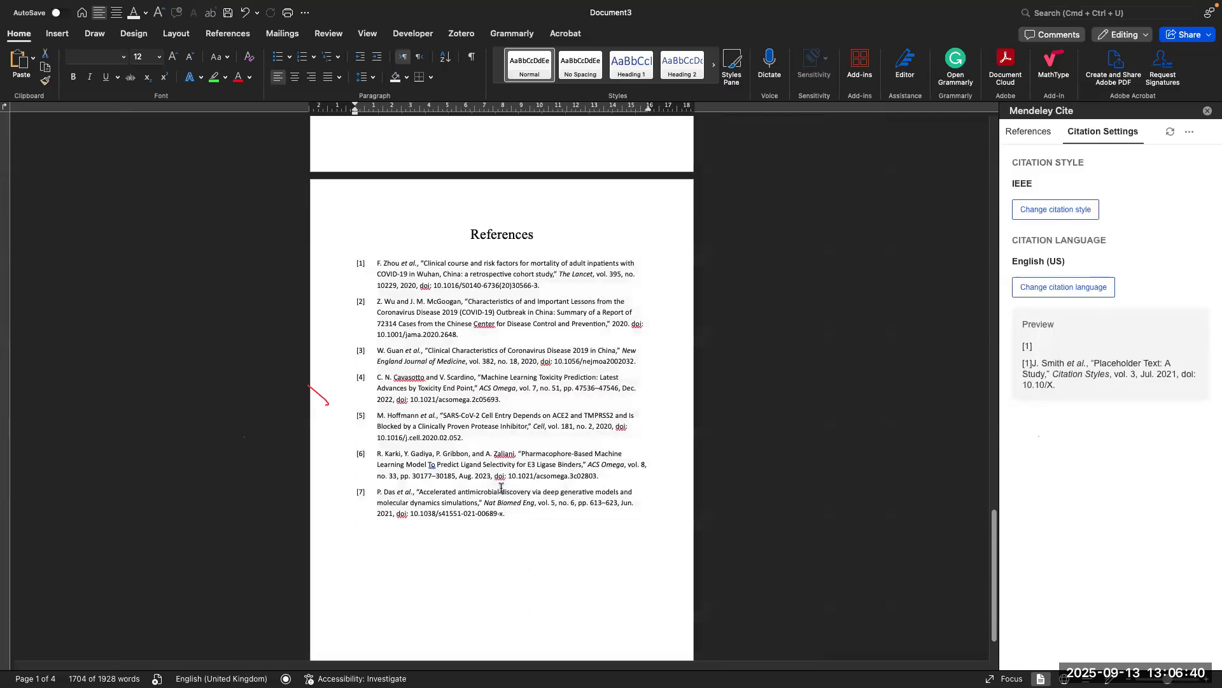
scroll(501, 487, "up", 2)
scroll(503, 487, "up", 2)
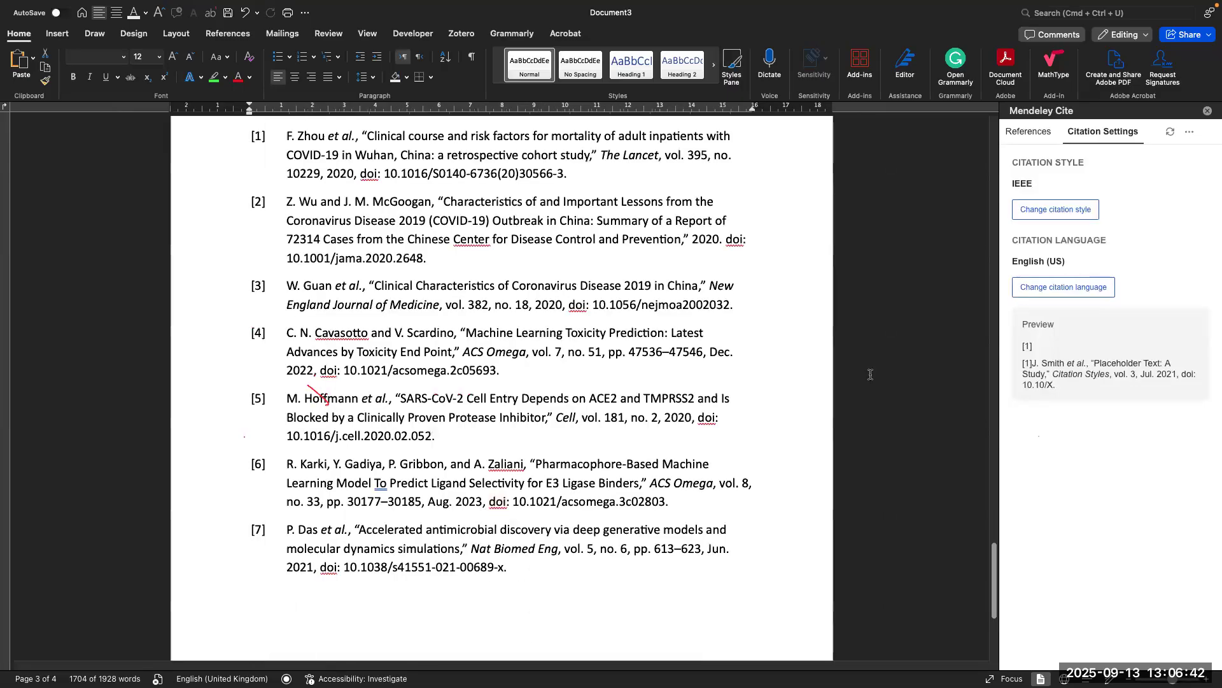
Step: Show the Mendeley reference library and examine the title, journal and volume details of bibliography entry [1]
left_click(1028, 132)
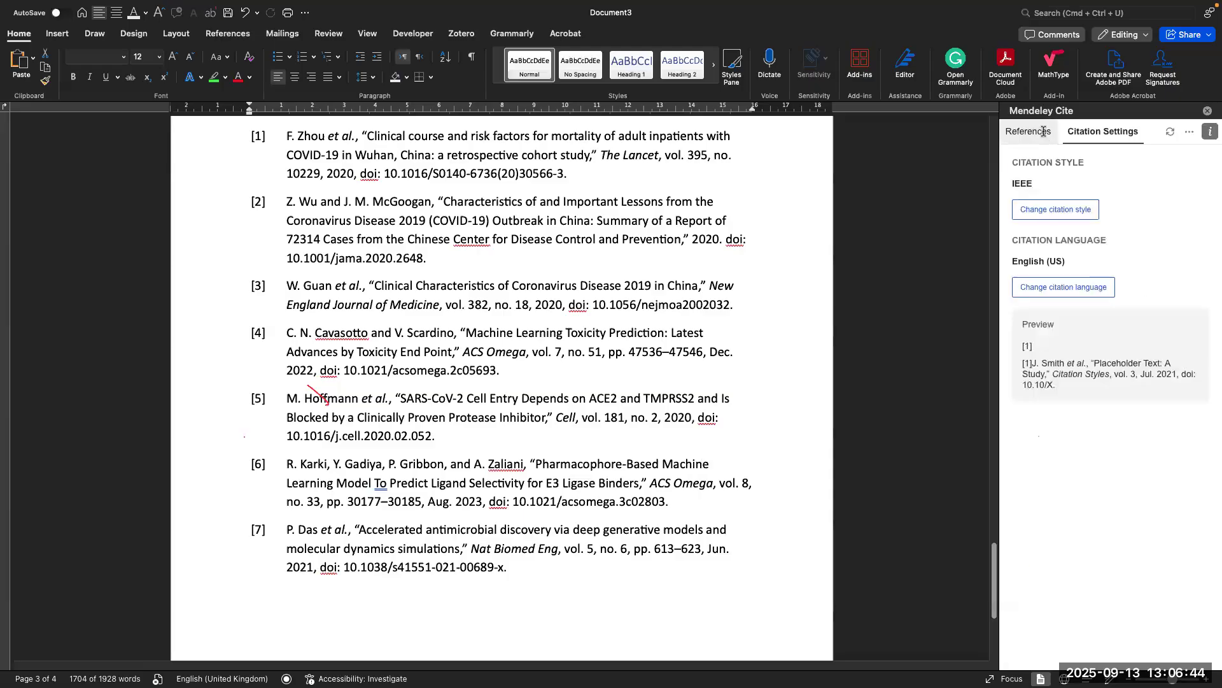
scroll(530, 384, "up", 3)
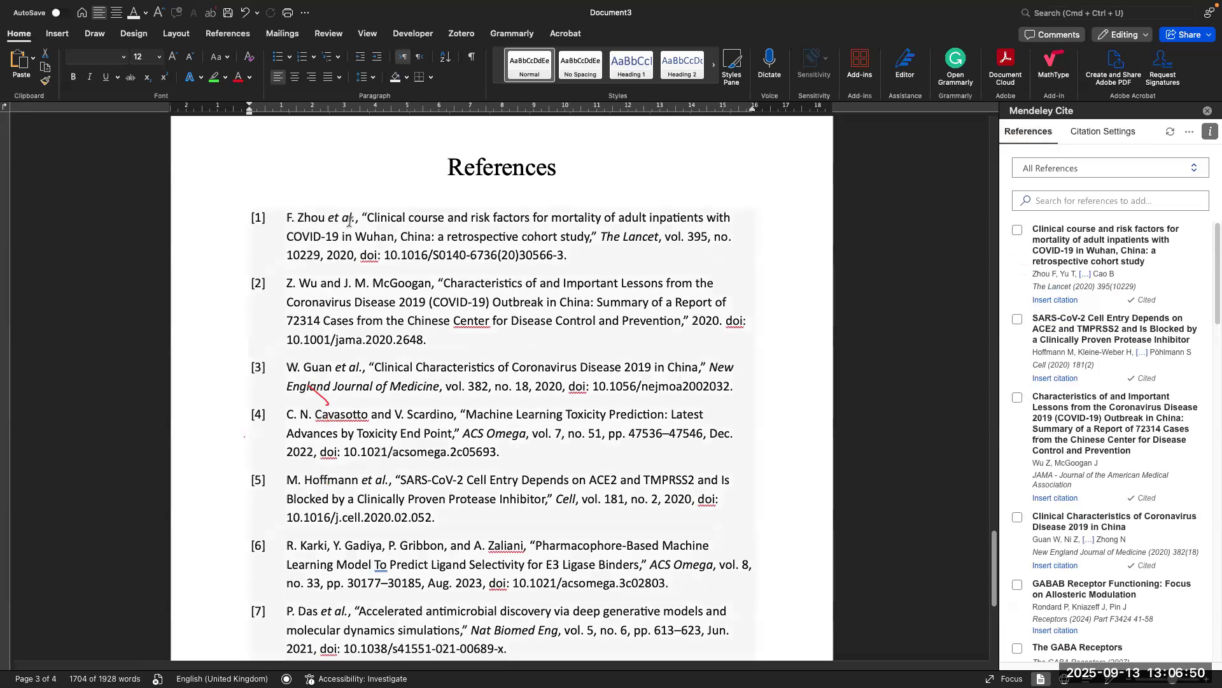
left_click_drag(367, 219, 655, 245)
mouse_move(666, 246)
left_mouse_down()
mouse_move(700, 244)
mouse_move(687, 244)
left_mouse_up()
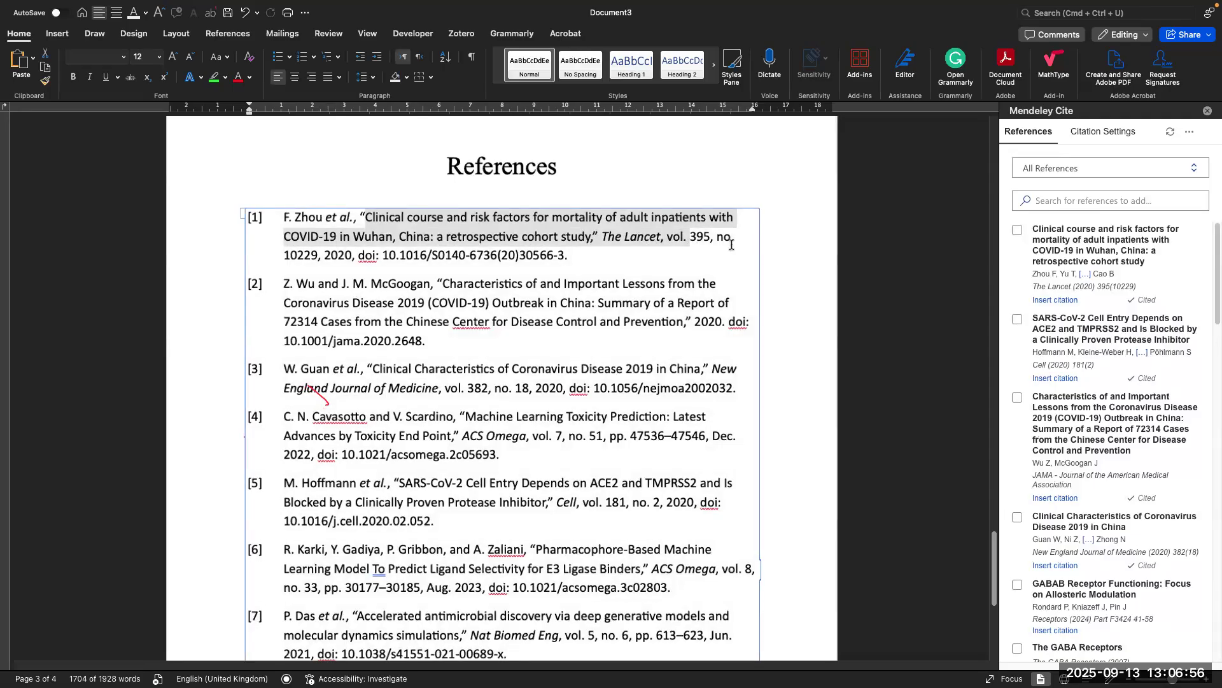
scroll(731, 245, "up", 3)
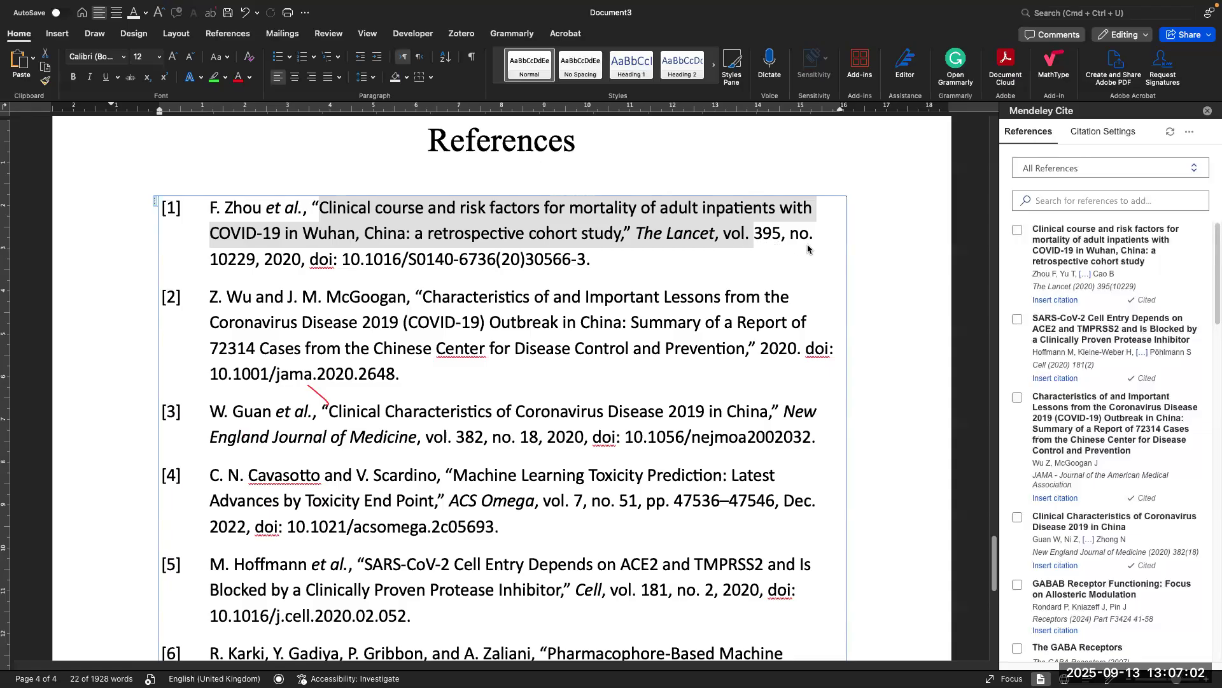
scroll(499, 473, "down", 5)
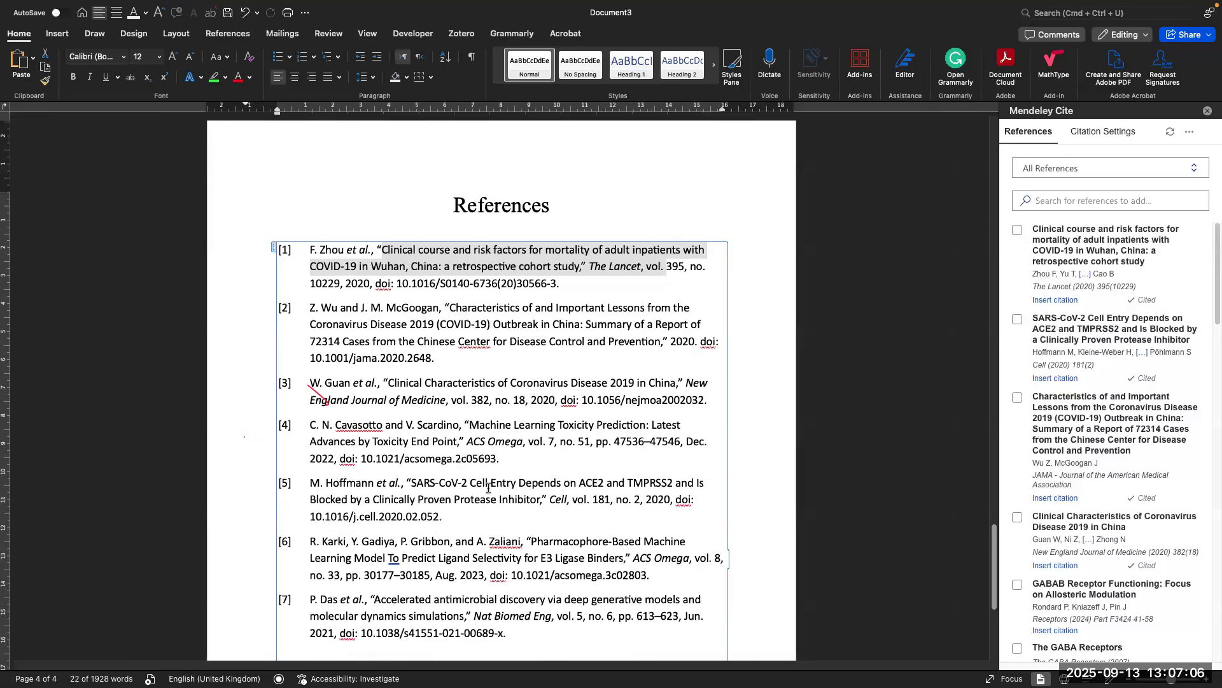
scroll(488, 488, "down", 2)
scroll(501, 301, "up", 5)
Step: Open the Mendeley citation settings and review the whole IEEE bibliography under "References"
left_click(501, 302)
left_click(1110, 131)
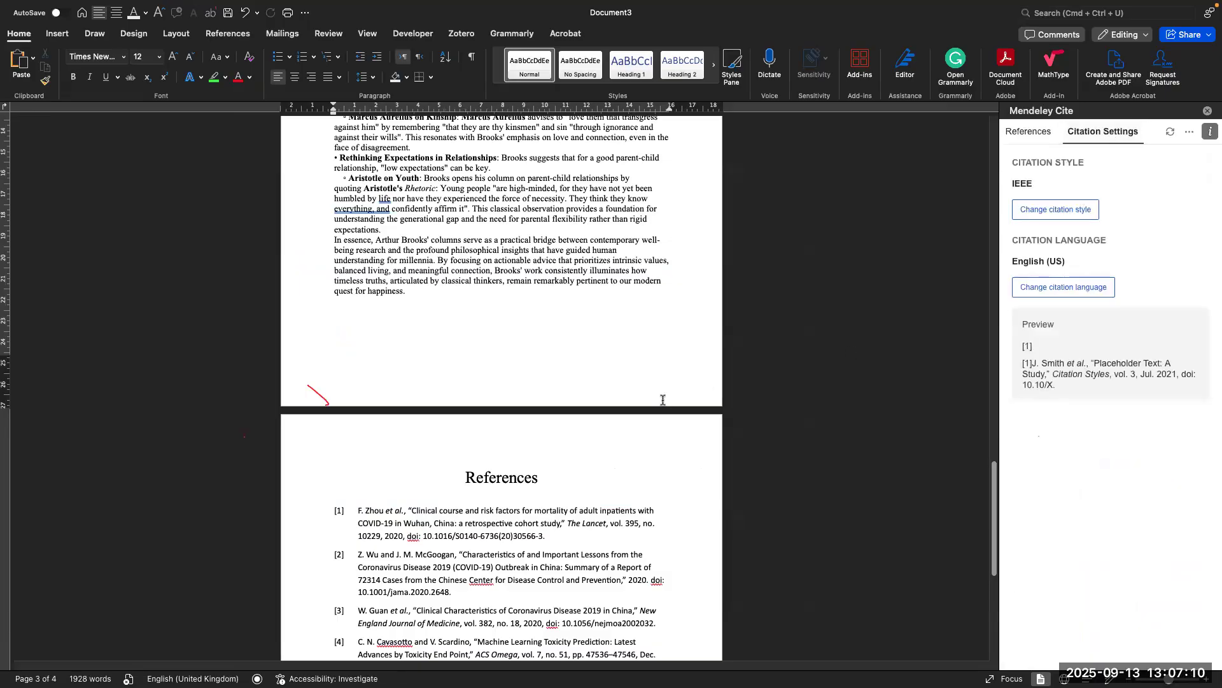
scroll(505, 498, "down", 3)
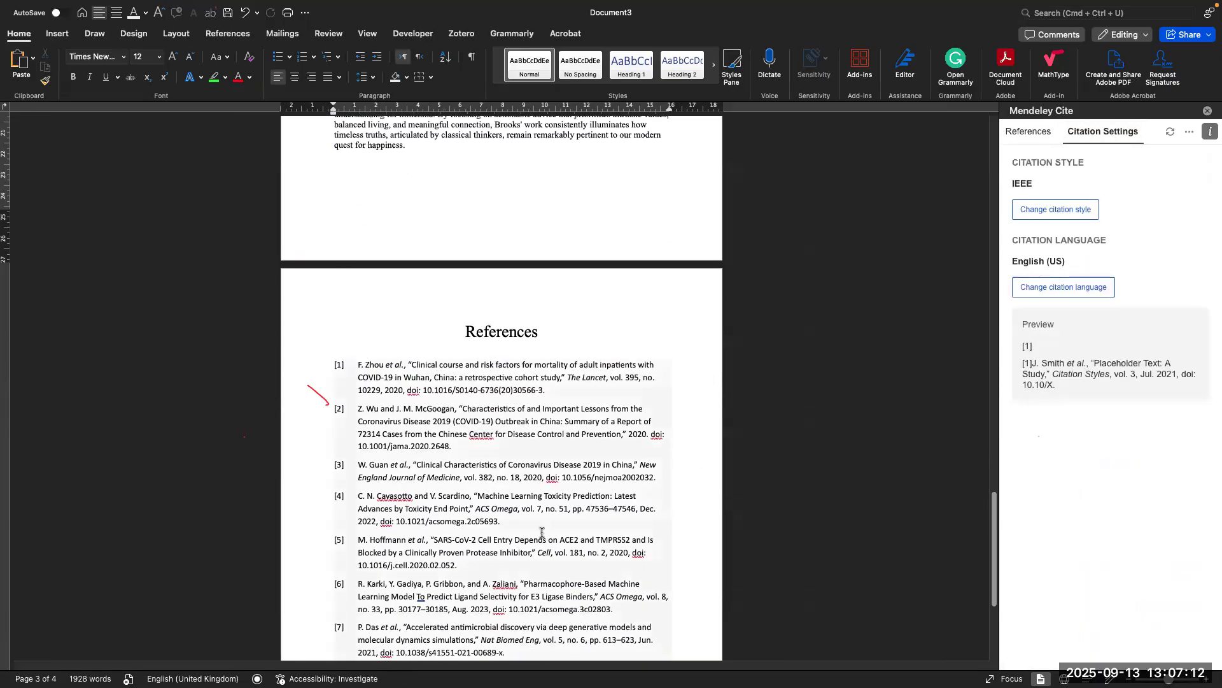
scroll(463, 524, "down", 2)
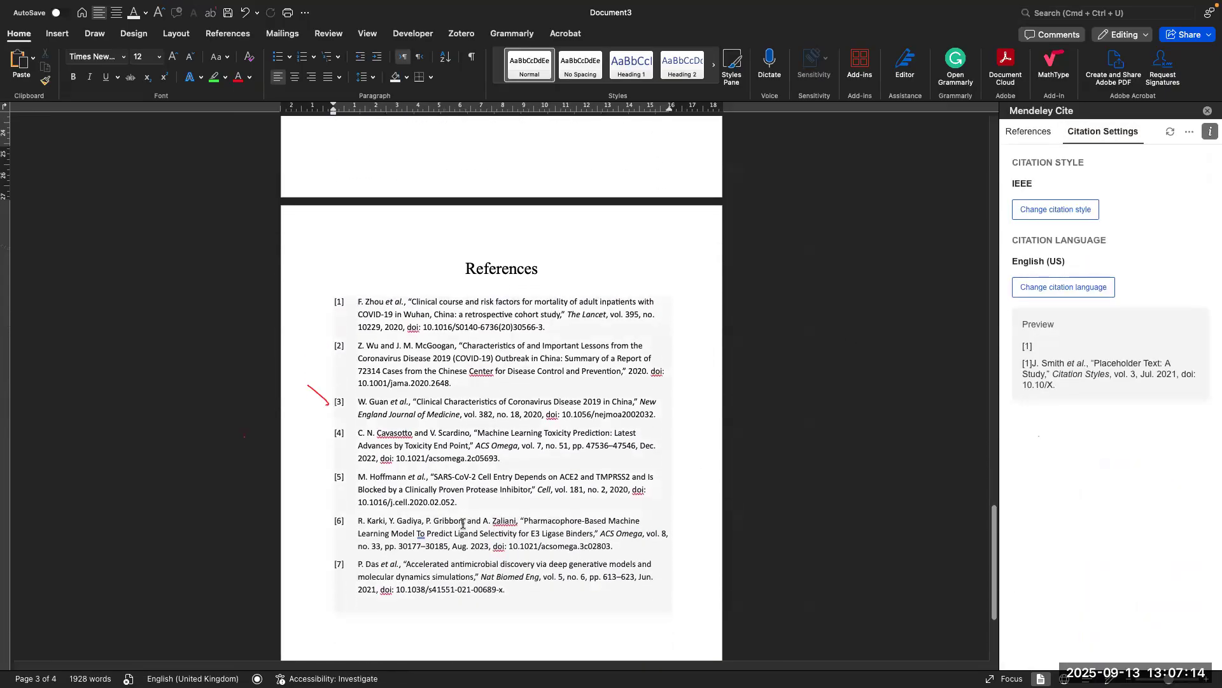
Step: Search the citation styles for "apa" and apply Norsk APA-manual - APA 7th edition (note) to the document
left_click(1054, 211)
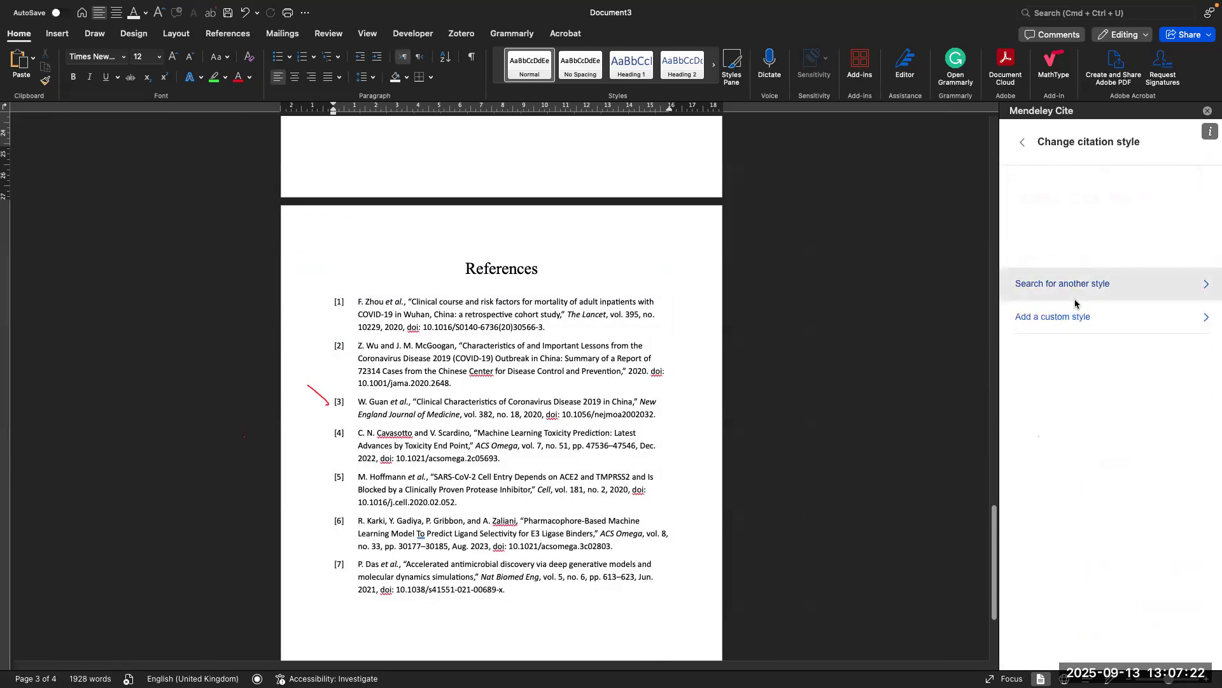
left_click(1076, 285)
left_click(1064, 241)
type("apa")
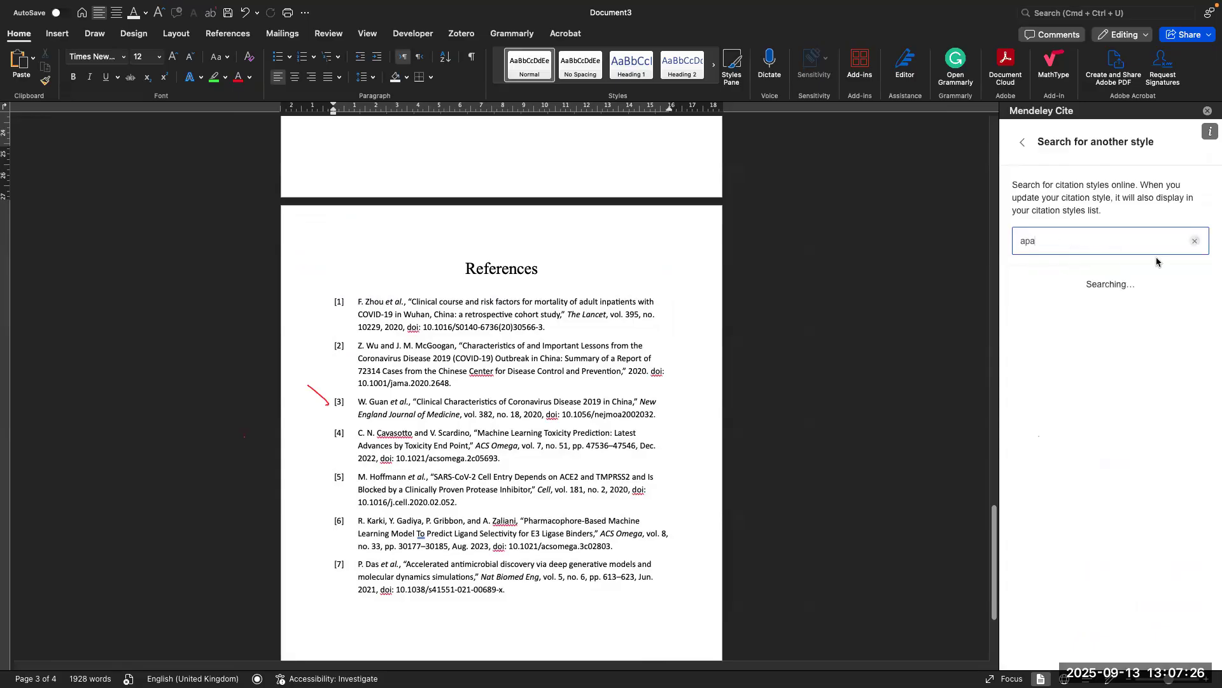
scroll(1056, 433, "down", 5)
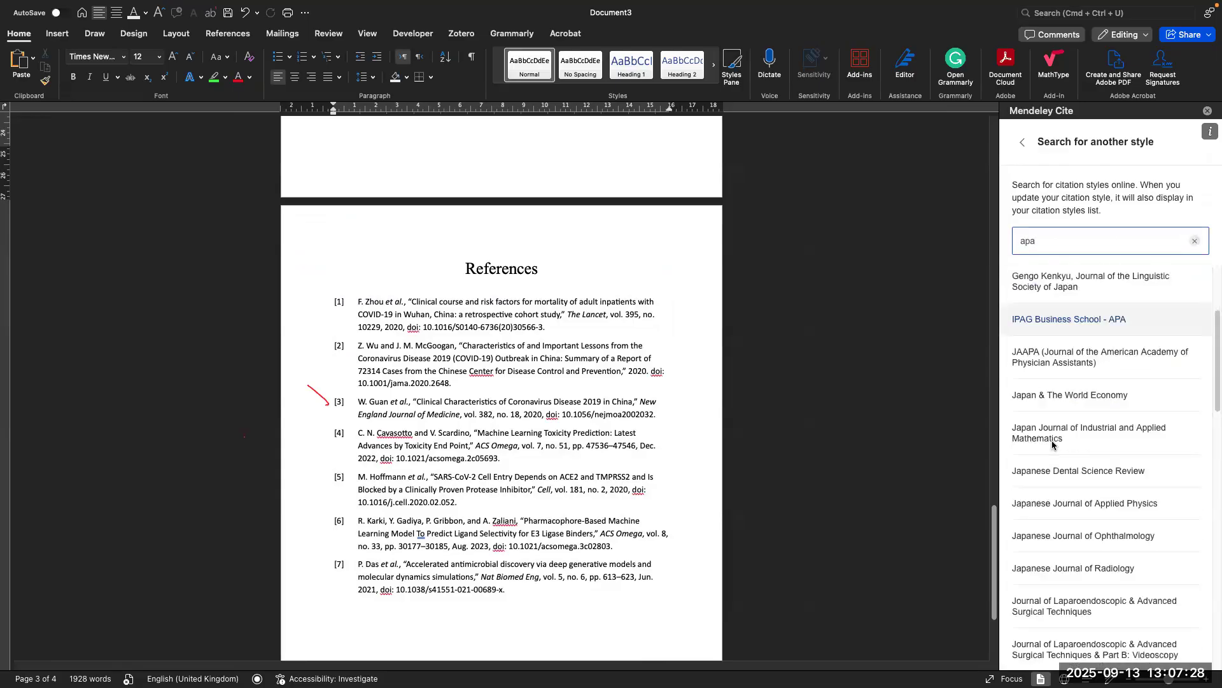
scroll(1053, 444, "down", 5)
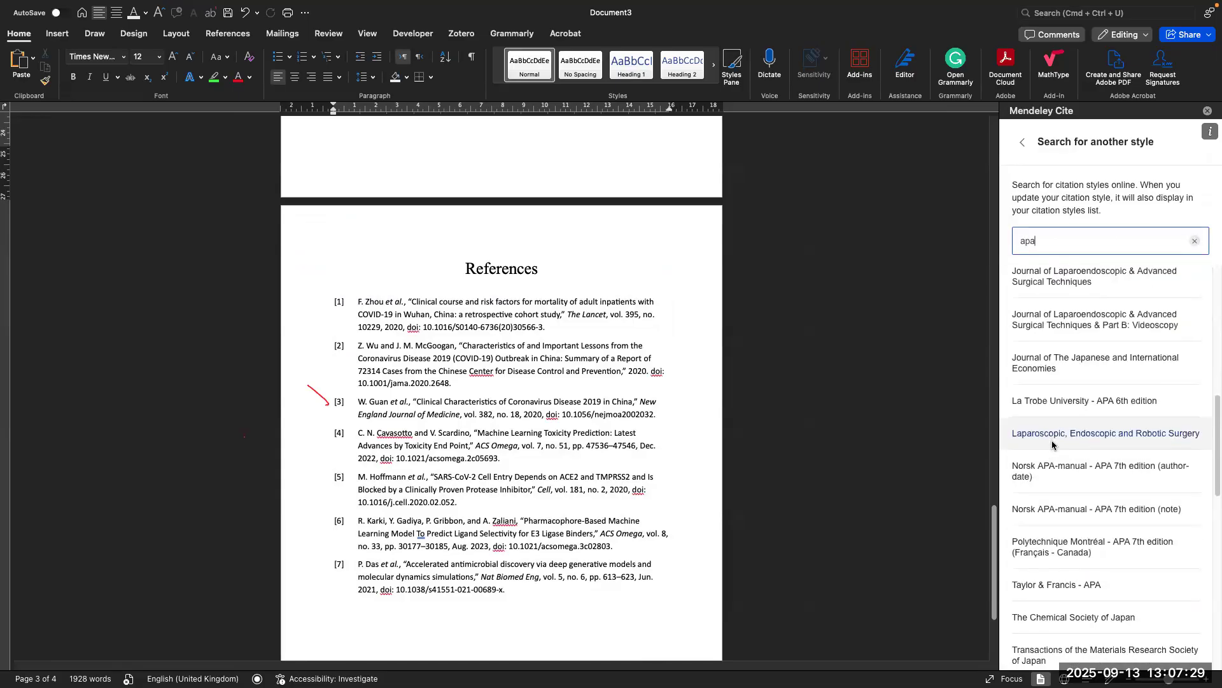
left_click(1072, 513)
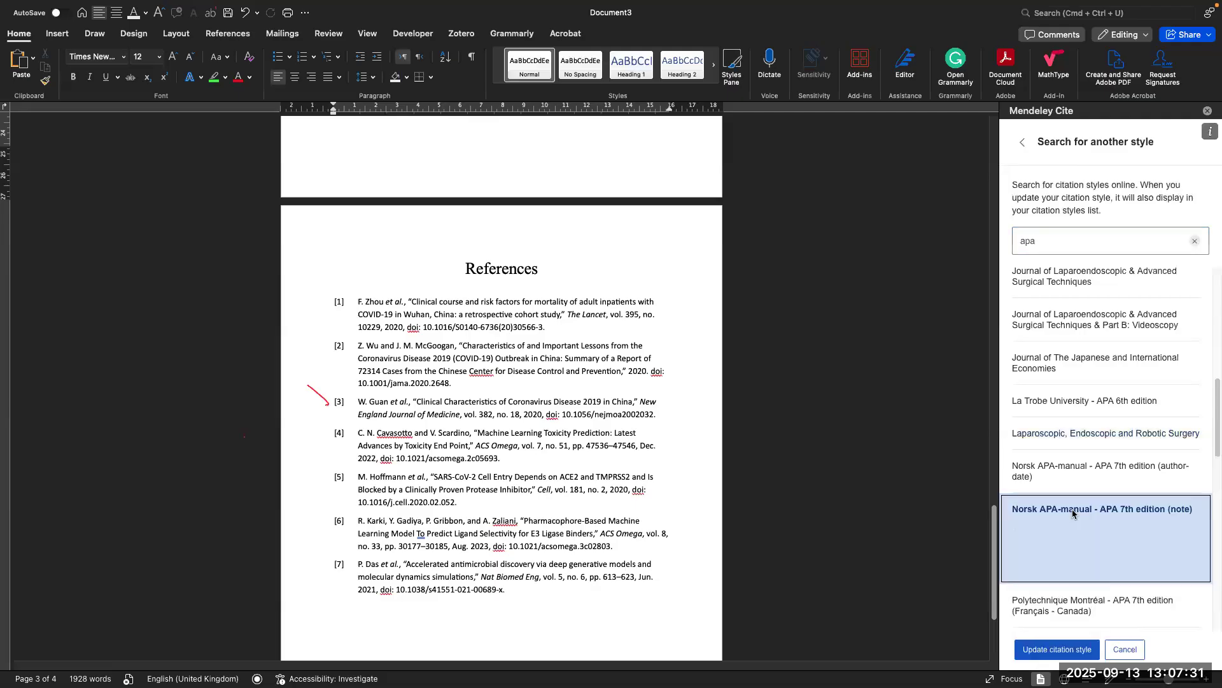
left_click(1059, 650)
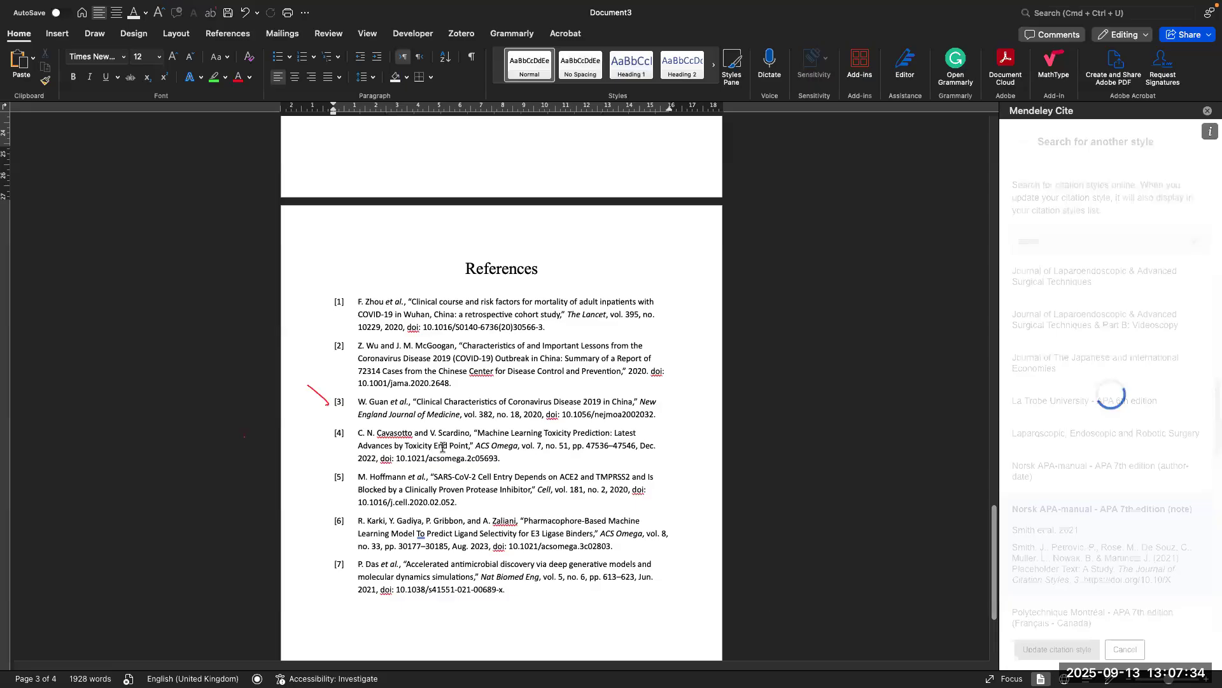
Step: Examine how the in-text citations, the page footnote and the list under "References" are formatted in the APA note style
scroll(443, 447, "down", 15)
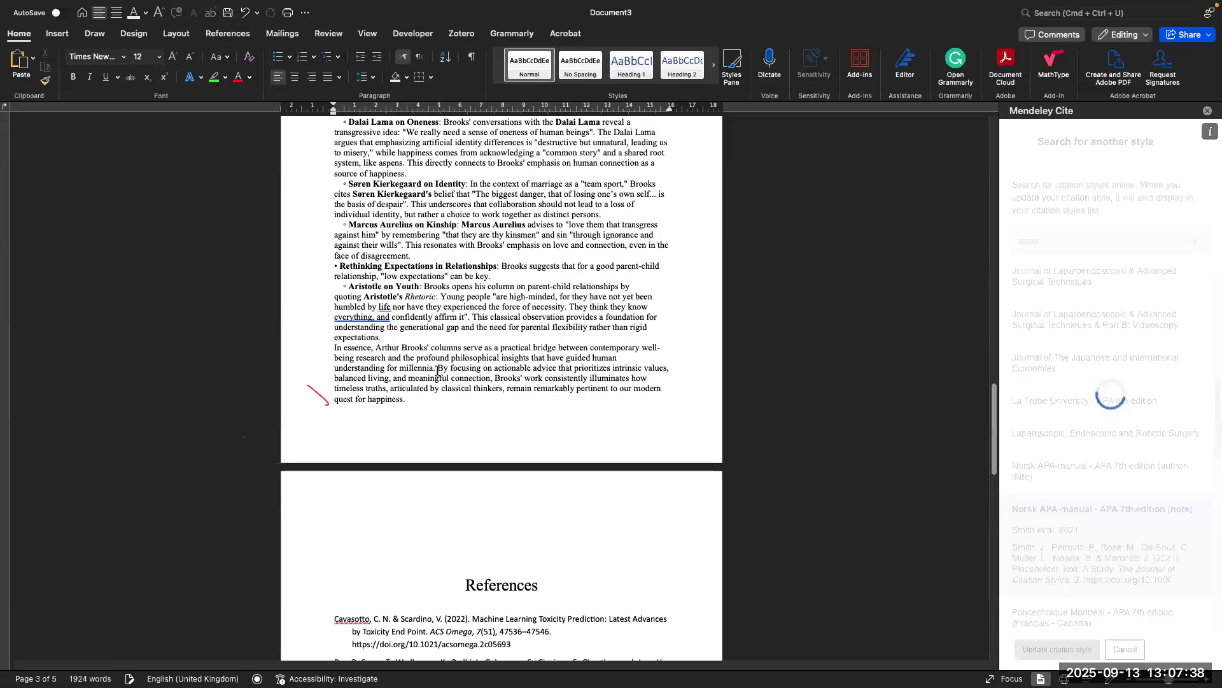
scroll(437, 371, "up", 10)
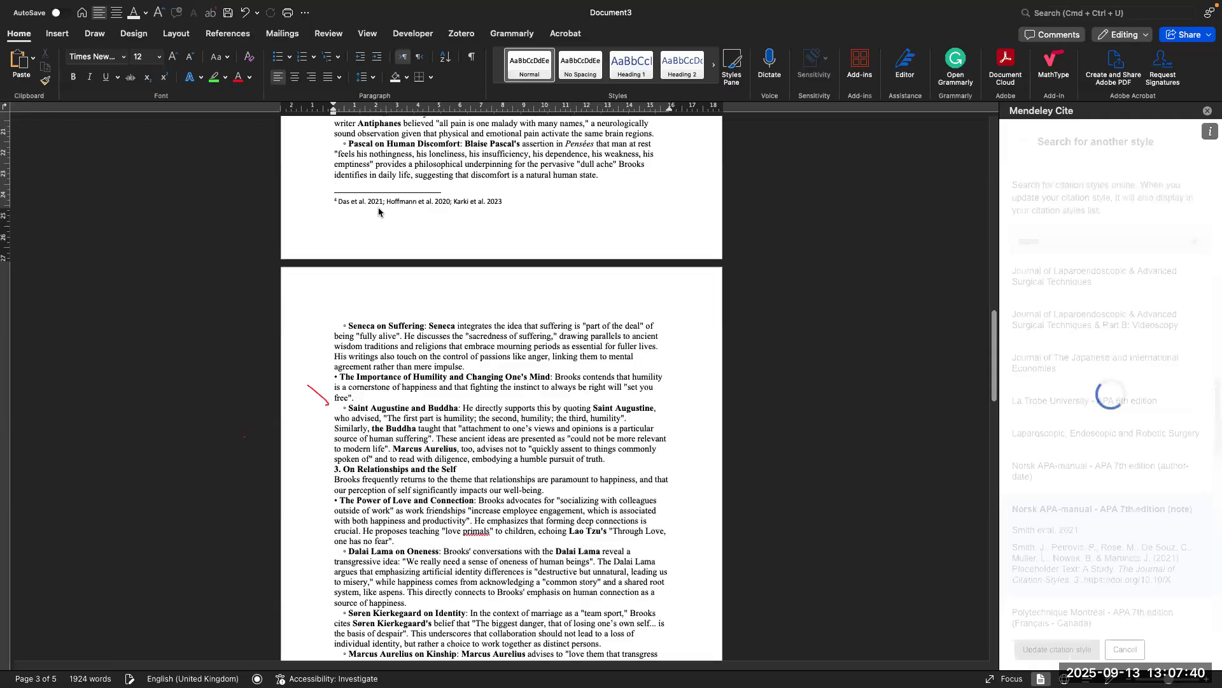
scroll(544, 358, "down", 8)
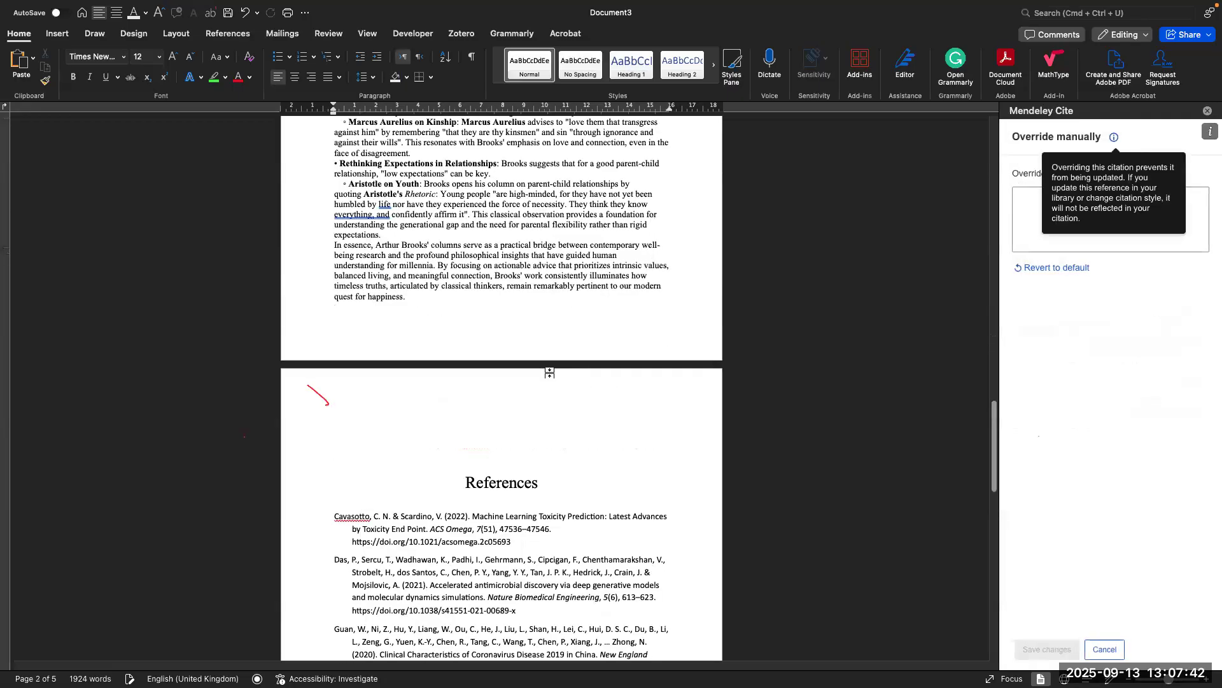
scroll(443, 466, "down", 10)
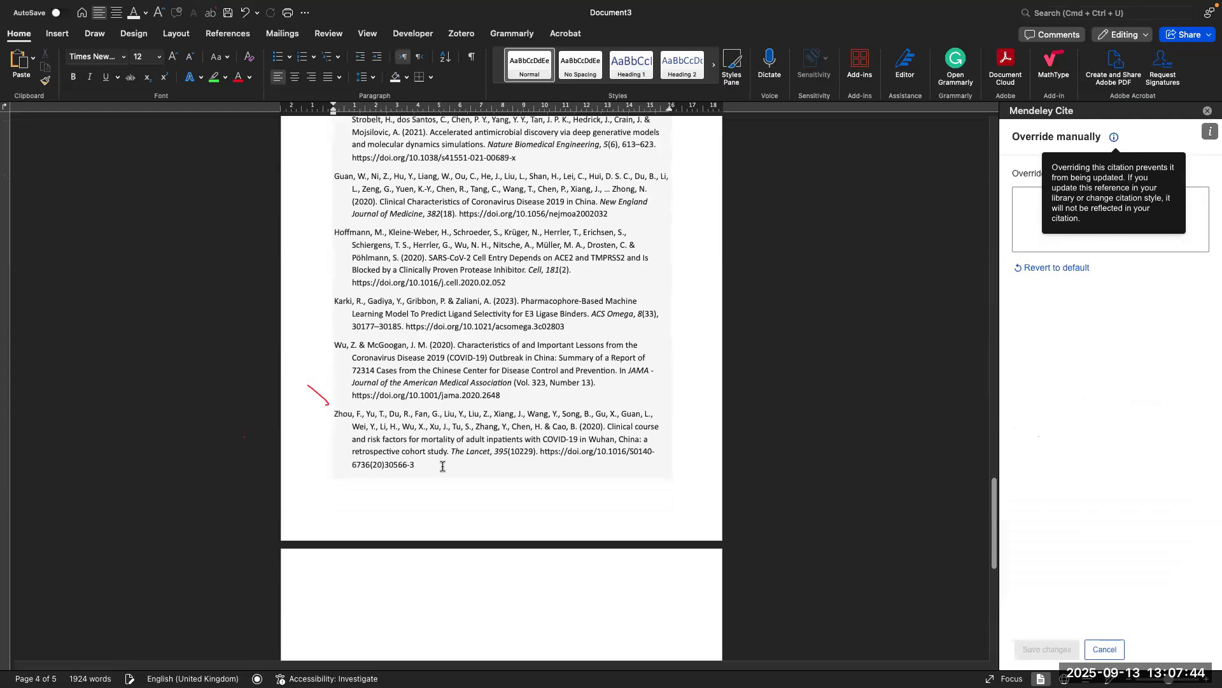
scroll(443, 466, "up", 2)
scroll(443, 466, "up", 5)
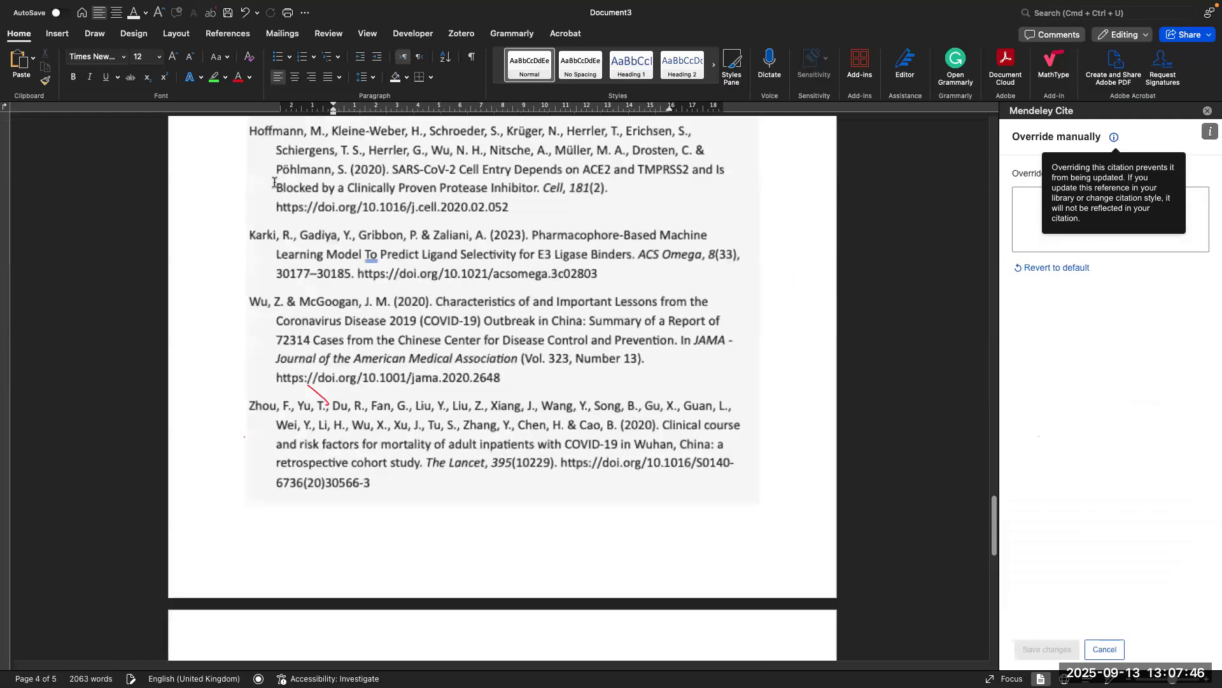
Step: Examine the year, journal volume, issue and page numbers in the first bibliography entry, "Machine Learning Toxicity Prediction"
left_click(260, 184)
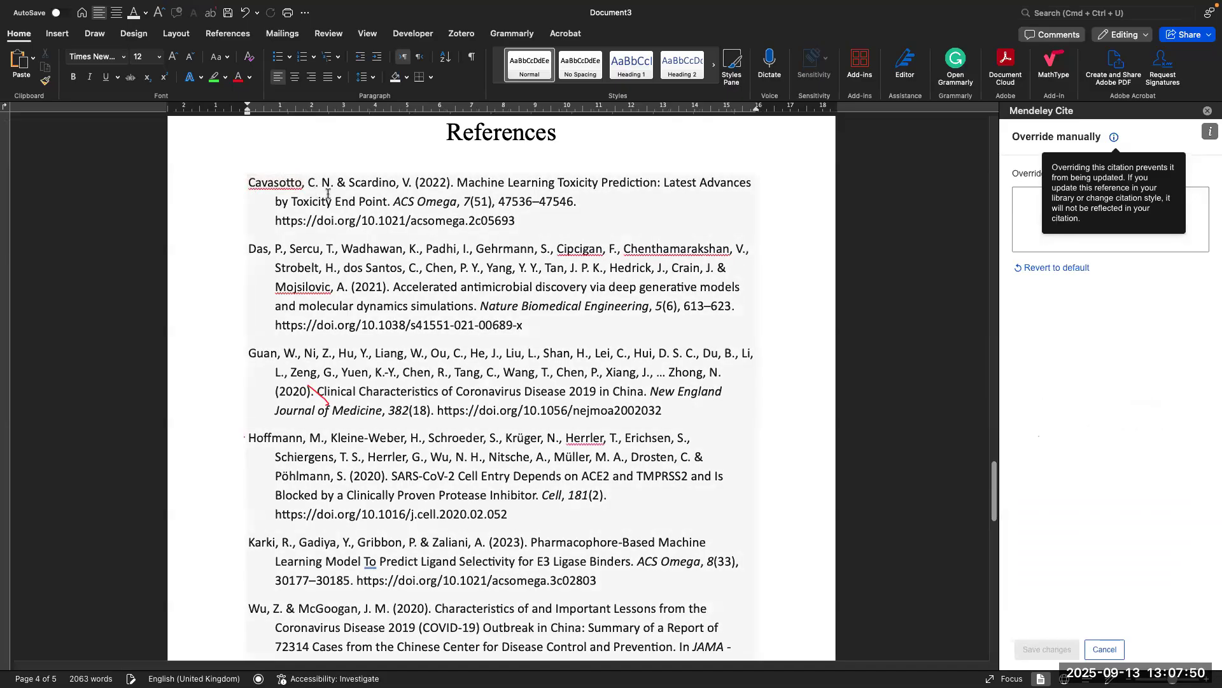
left_click(449, 180)
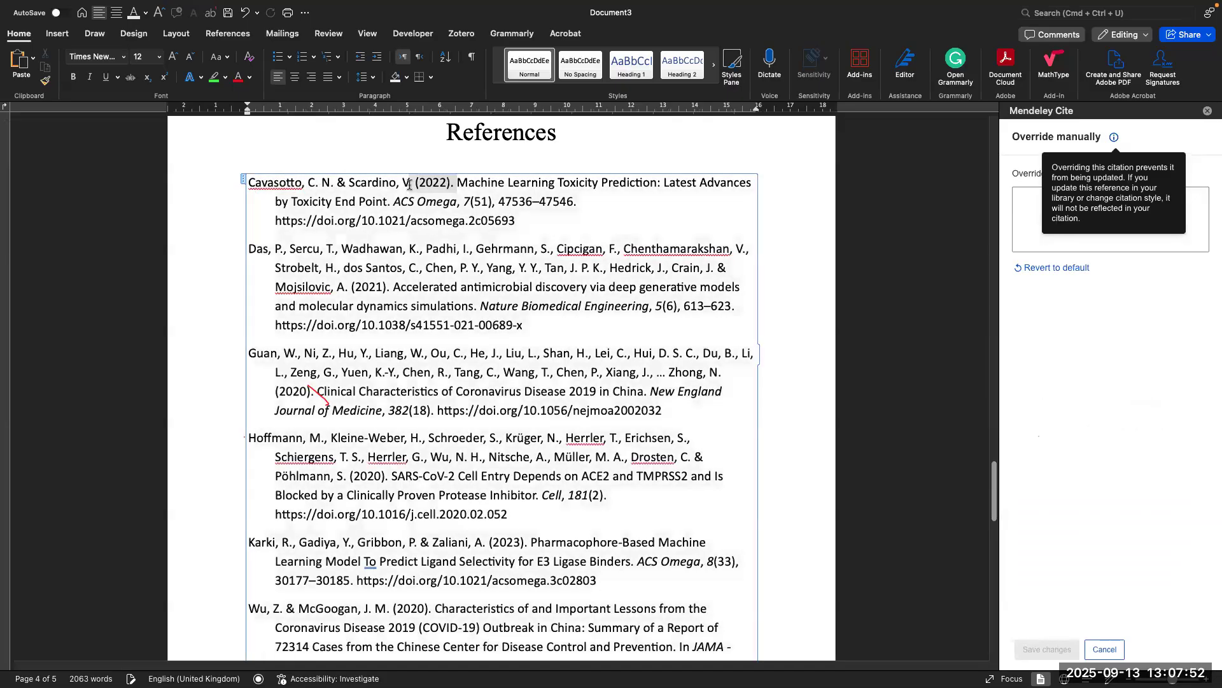
left_click(462, 204)
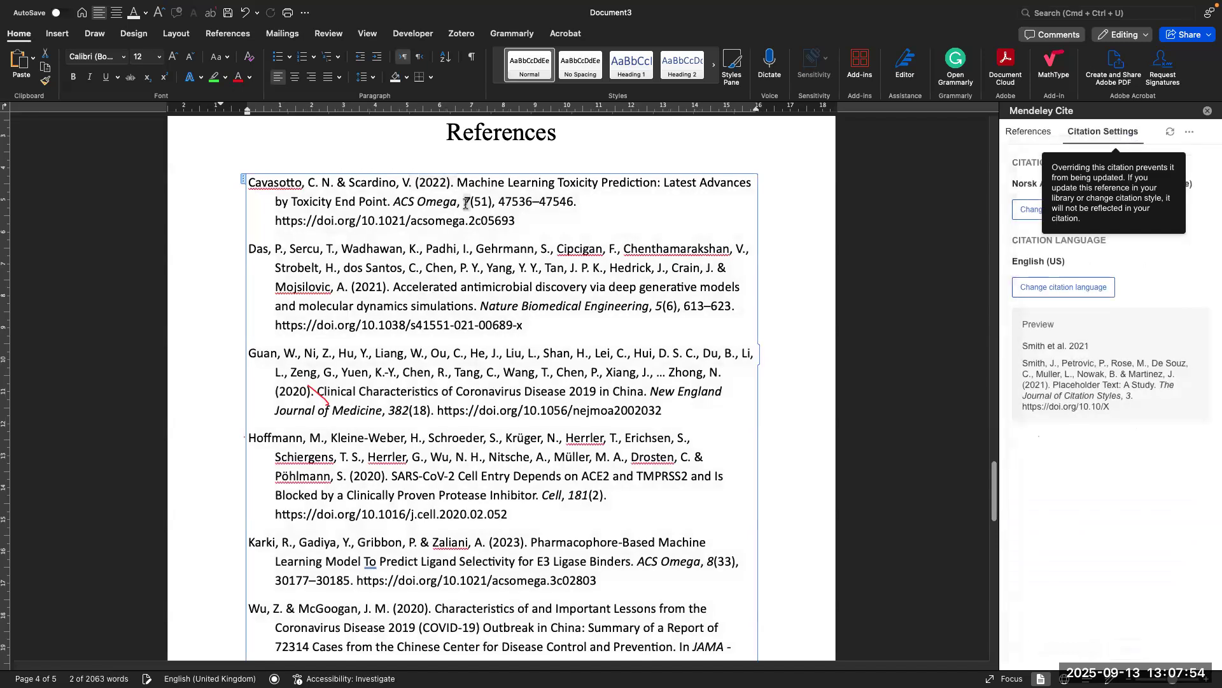
scroll(466, 203, "up", 1)
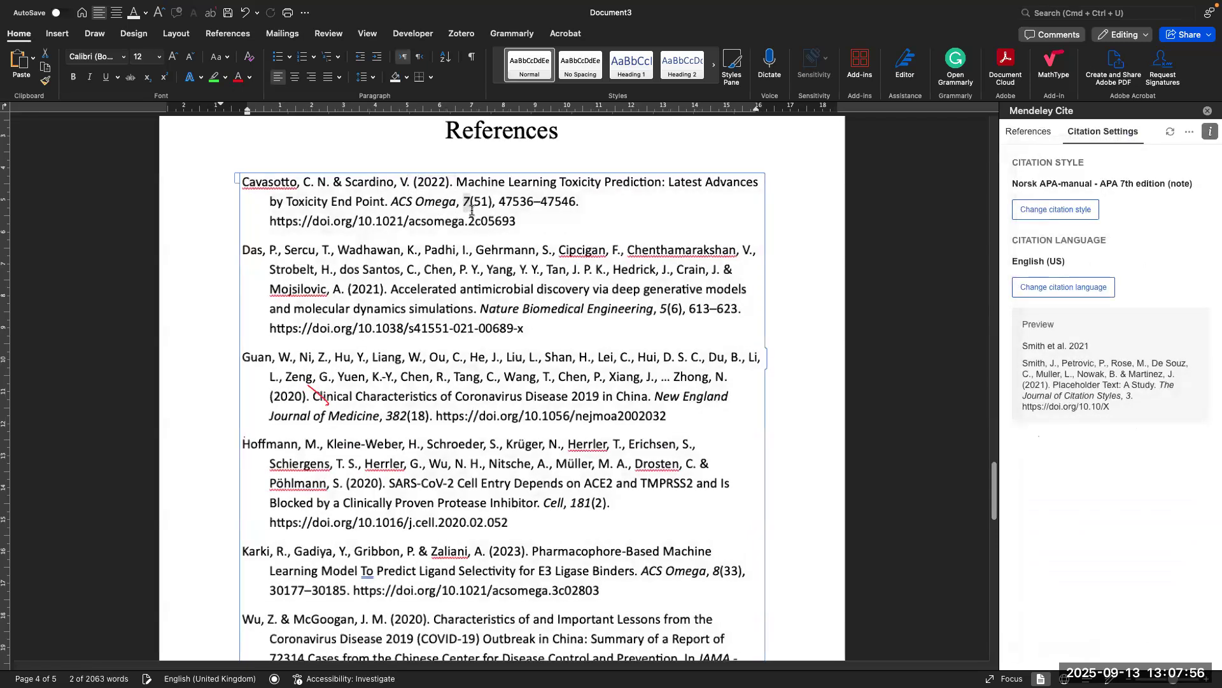
scroll(472, 210, "up", 2)
scroll(520, 212, "up", 2)
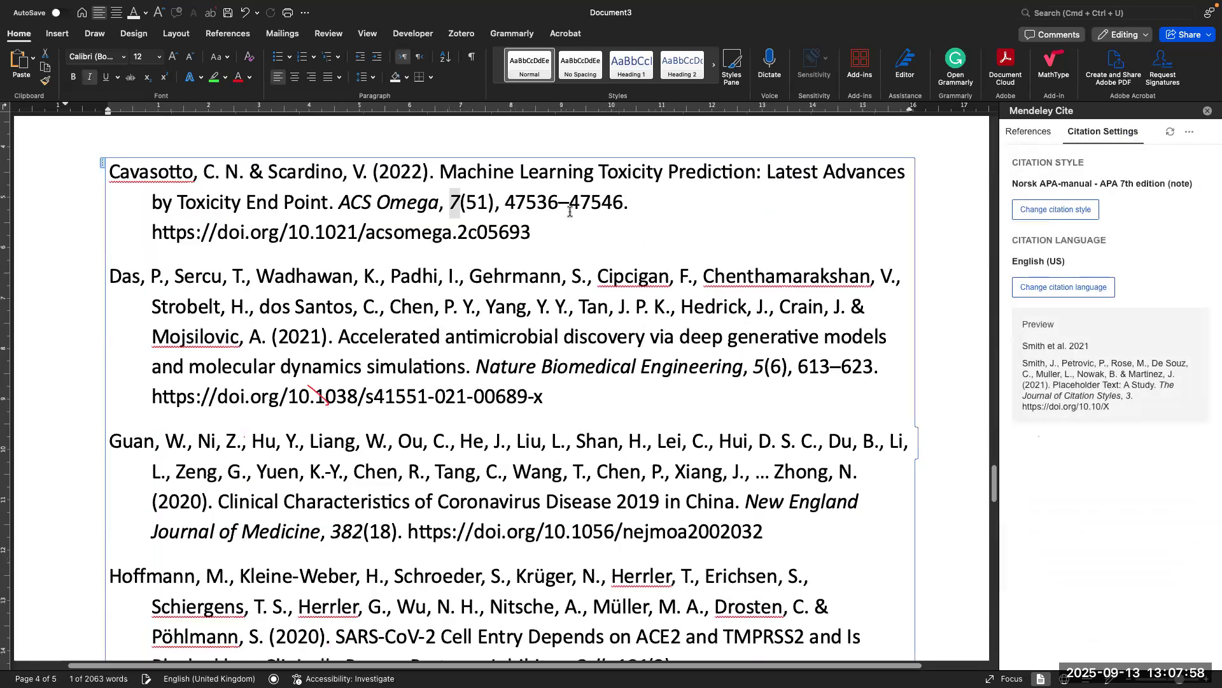
left_click_drag(466, 204, 569, 212)
scroll(570, 211, "down", 3)
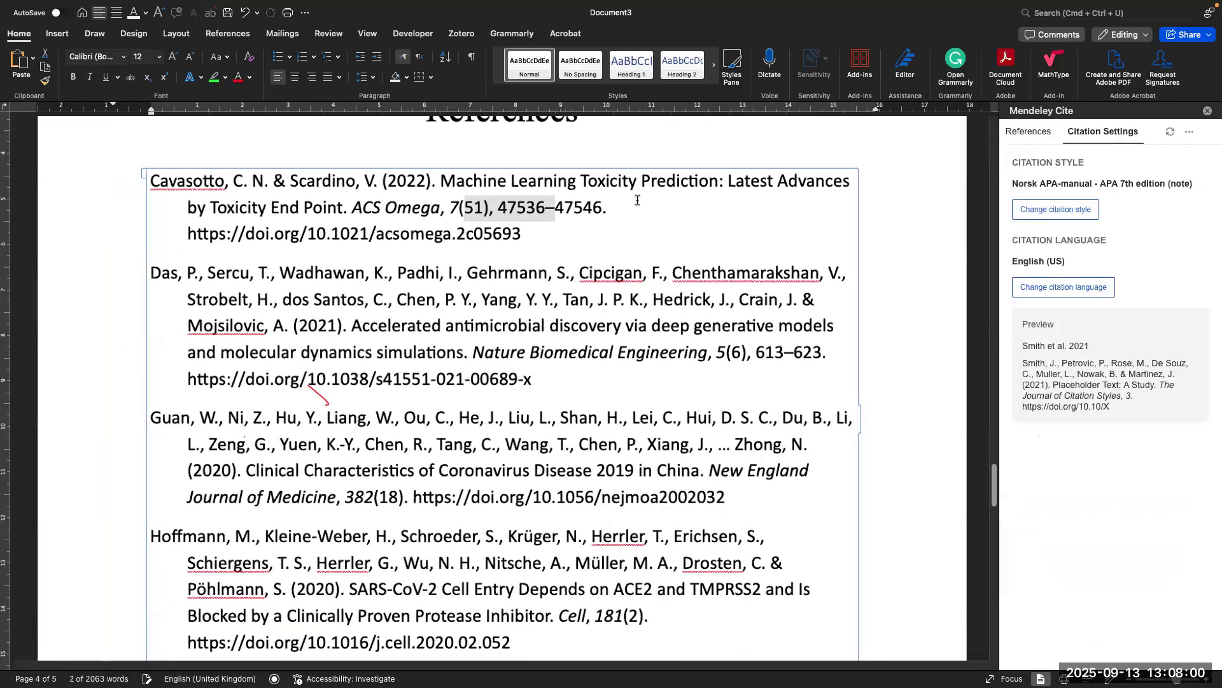
Step: Review the order and layout of all bibliography entries under the "References" heading
scroll(512, 375, "down", 3)
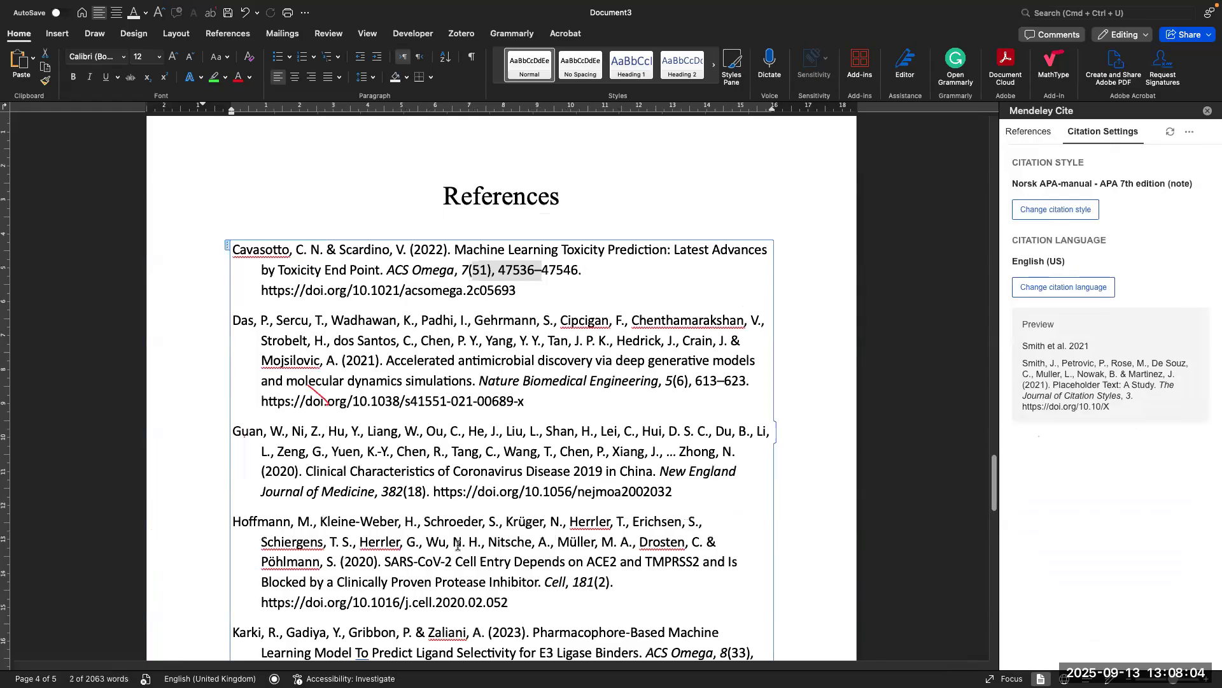
scroll(458, 546, "down", 3)
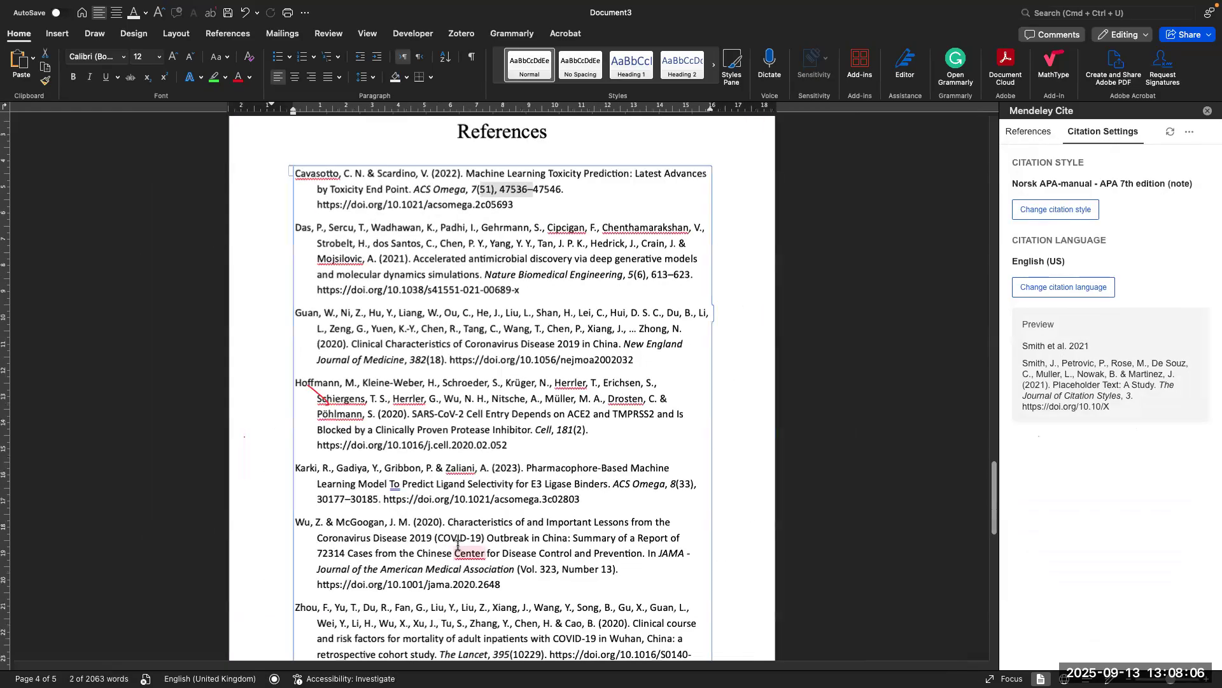
scroll(457, 545, "down", 3)
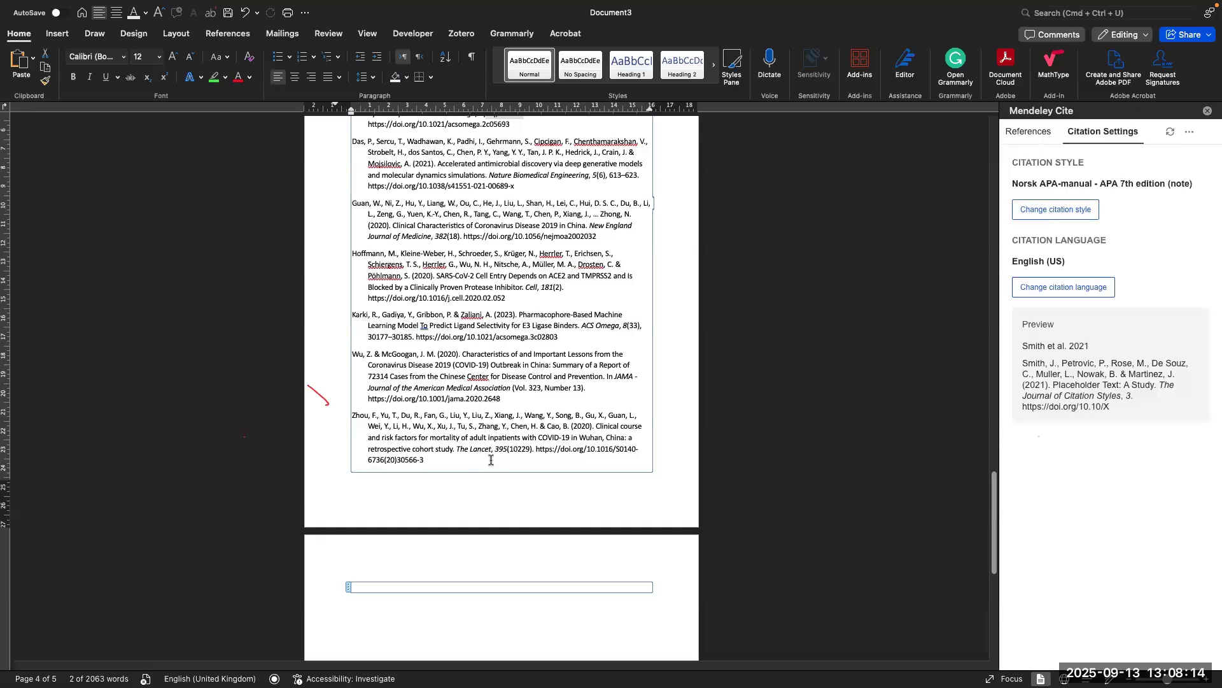
scroll(491, 460, "up", 5)
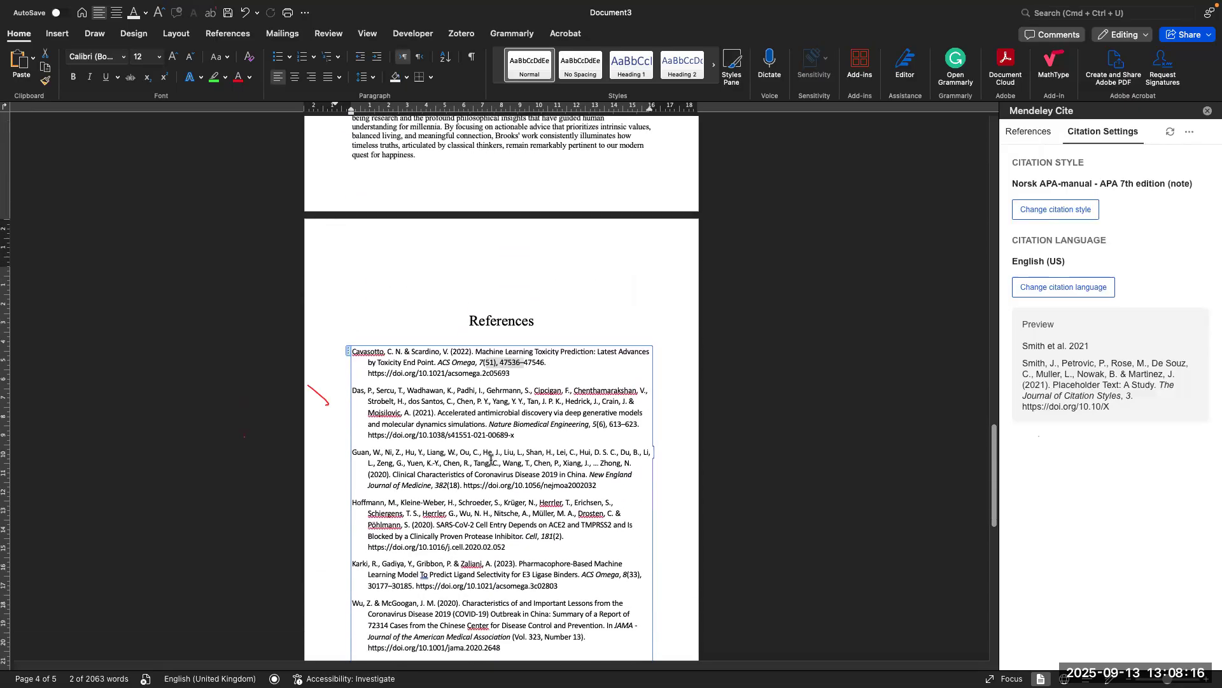
scroll(491, 460, "down", 5)
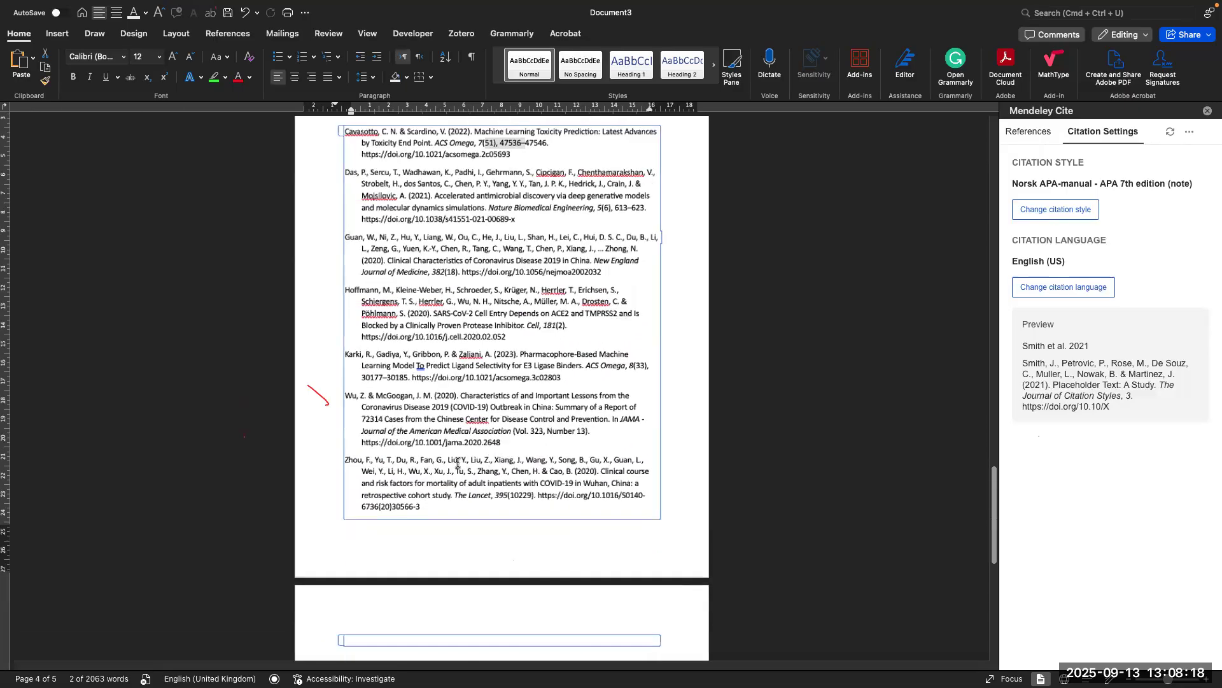
scroll(457, 463, "up", 5)
scroll(458, 463, "up", 3)
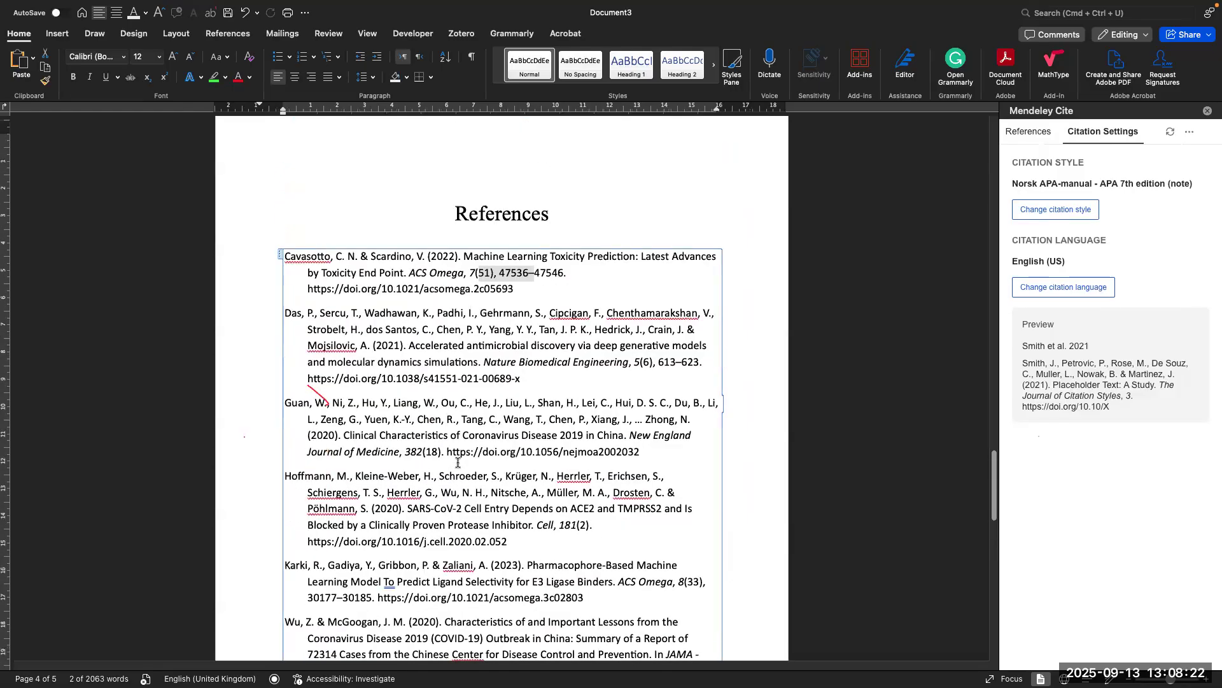
scroll(457, 463, "down", 4)
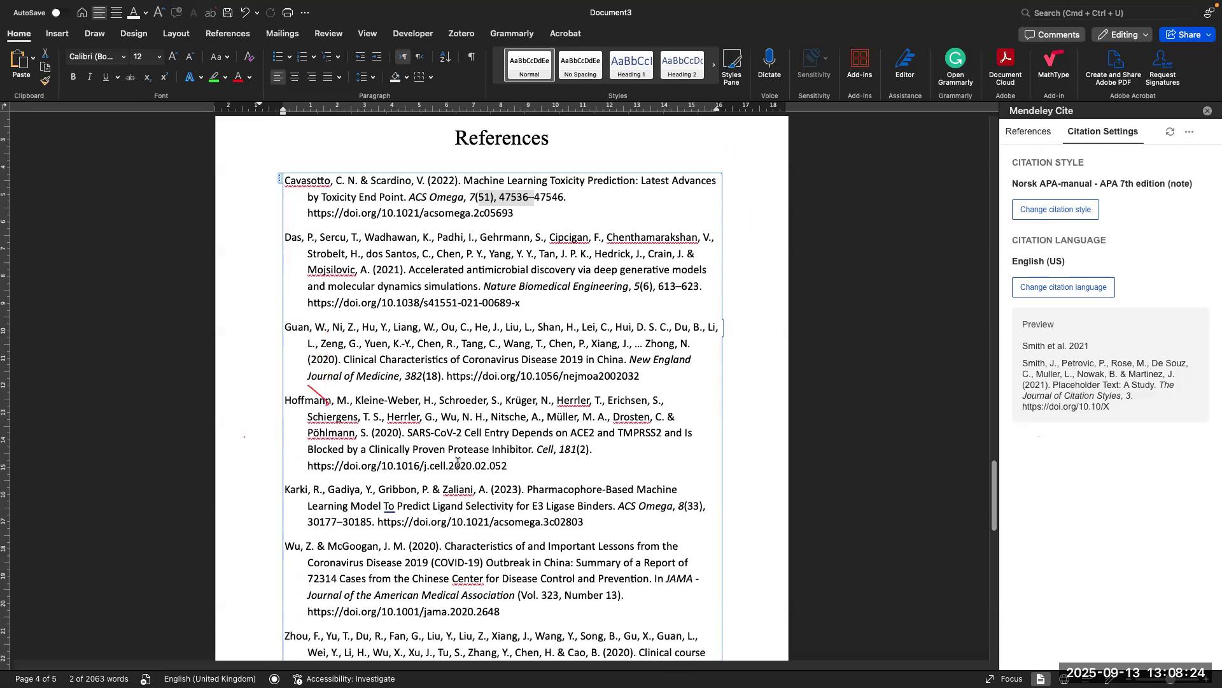
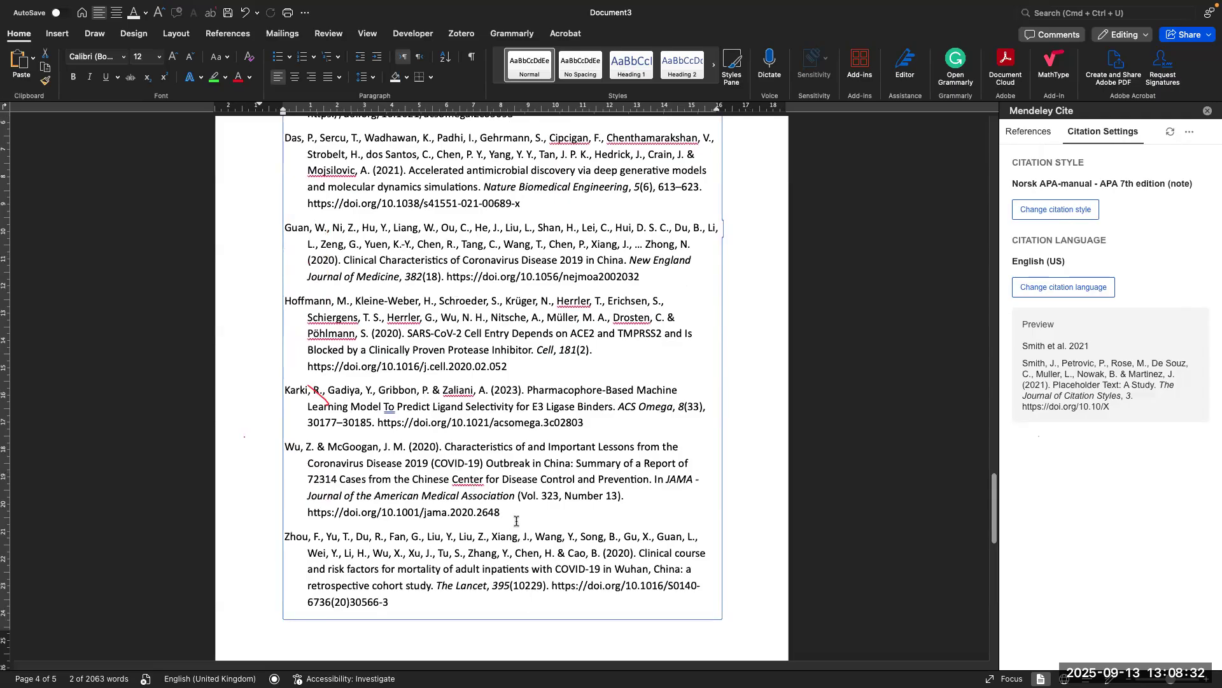
Step: Select the 2020 JAMA entry on the COVID-19 outbreak in China and compare it with the other bibliography entries
left_click_drag(517, 513, 277, 442)
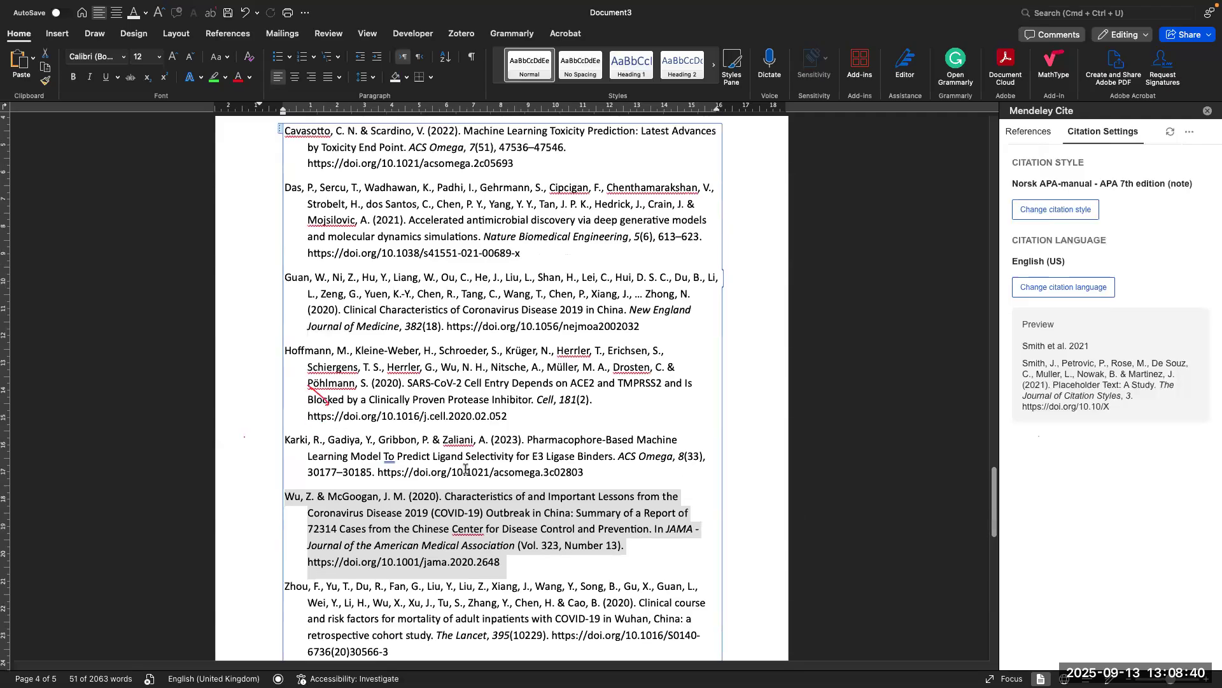
scroll(468, 471, "up", 5)
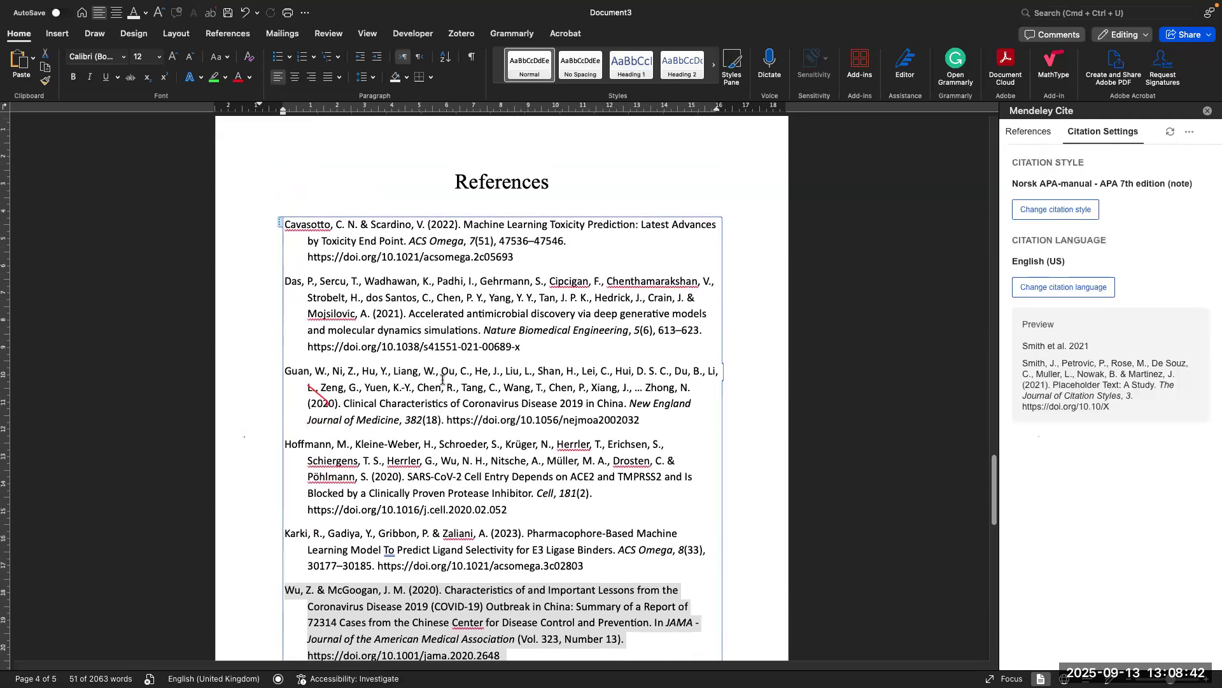
scroll(443, 380, "down", 4)
scroll(580, 491, "down", 1)
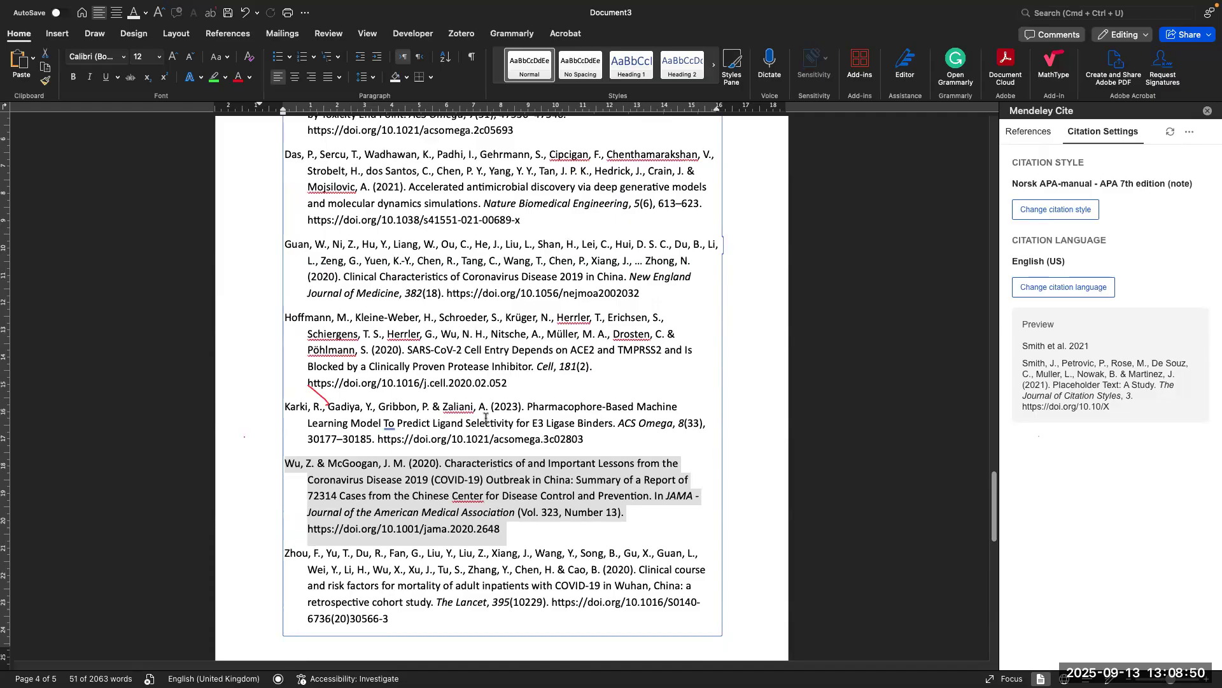
scroll(484, 411, "up", 5)
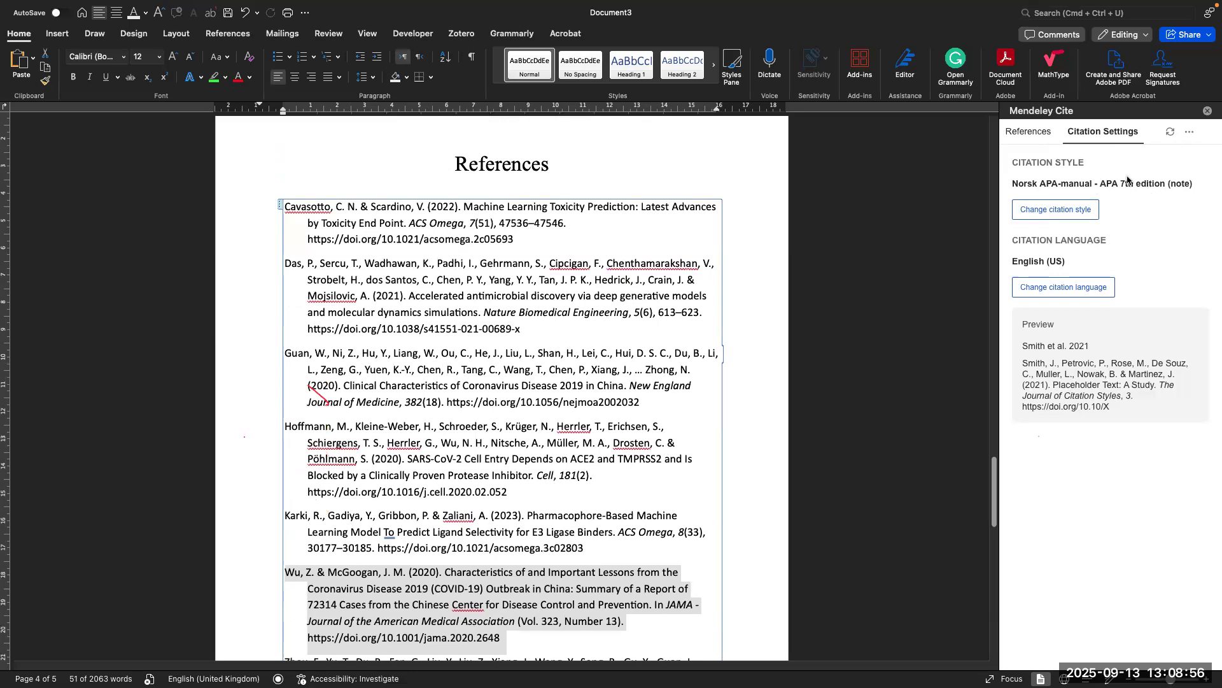
Step: Search the citation styles for "american psy", apply American Psychological Association 7th edition, and check the bibliography
left_click(1060, 207)
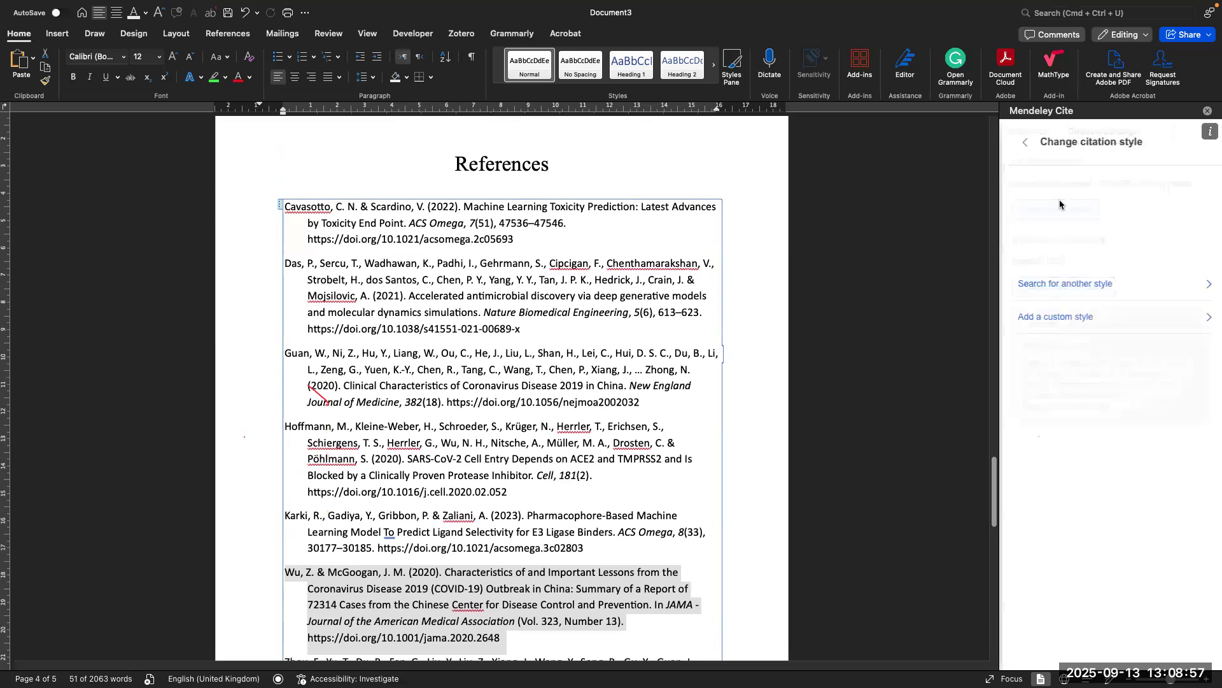
left_click(1068, 290)
type("acs")
key("BackSpace")
key("BackSpace")
type("m")
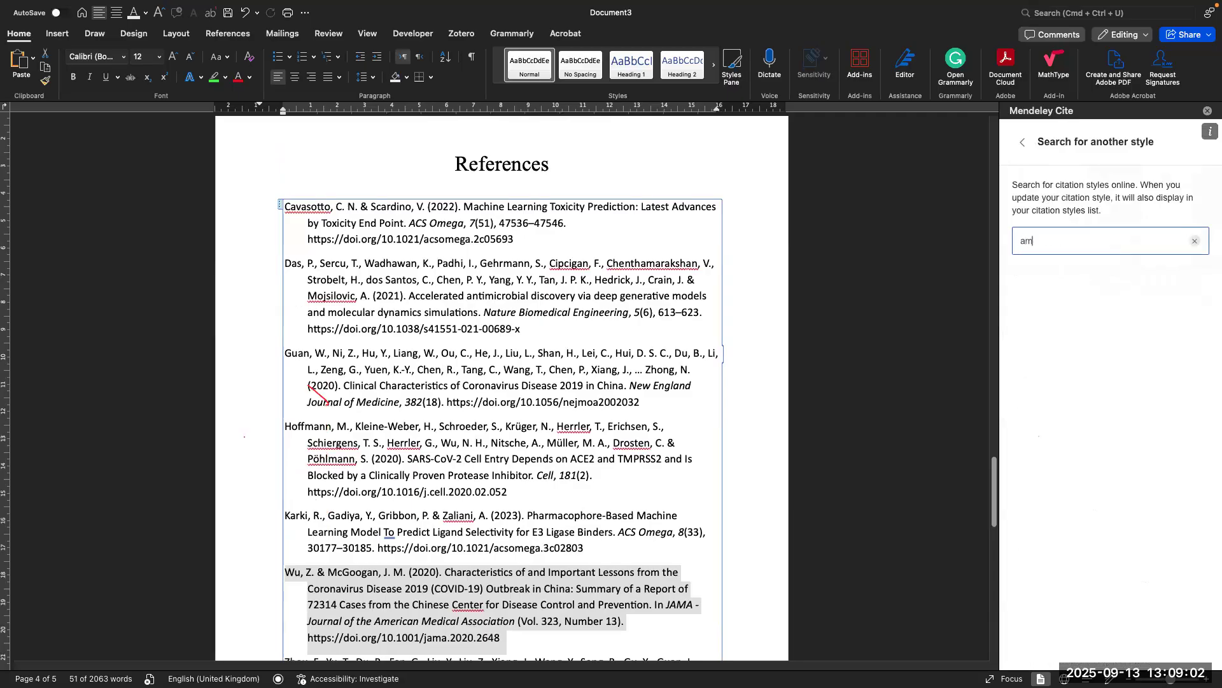
type("erican psy")
left_click(1124, 320)
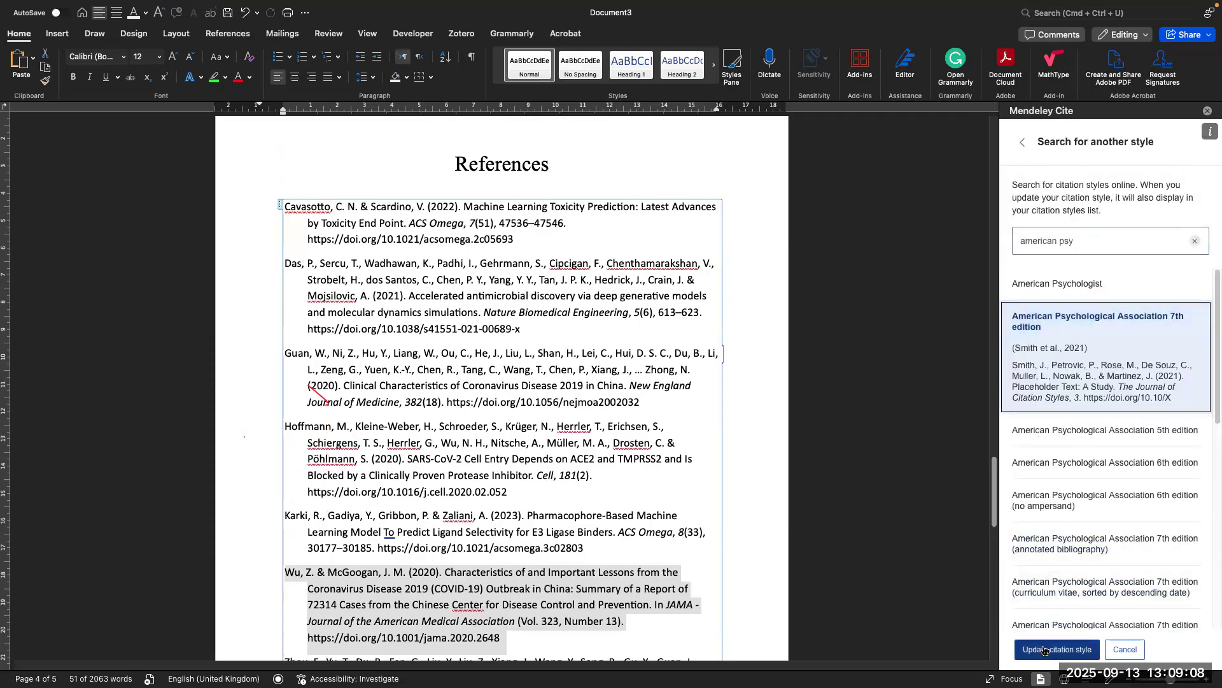
left_click(1045, 650)
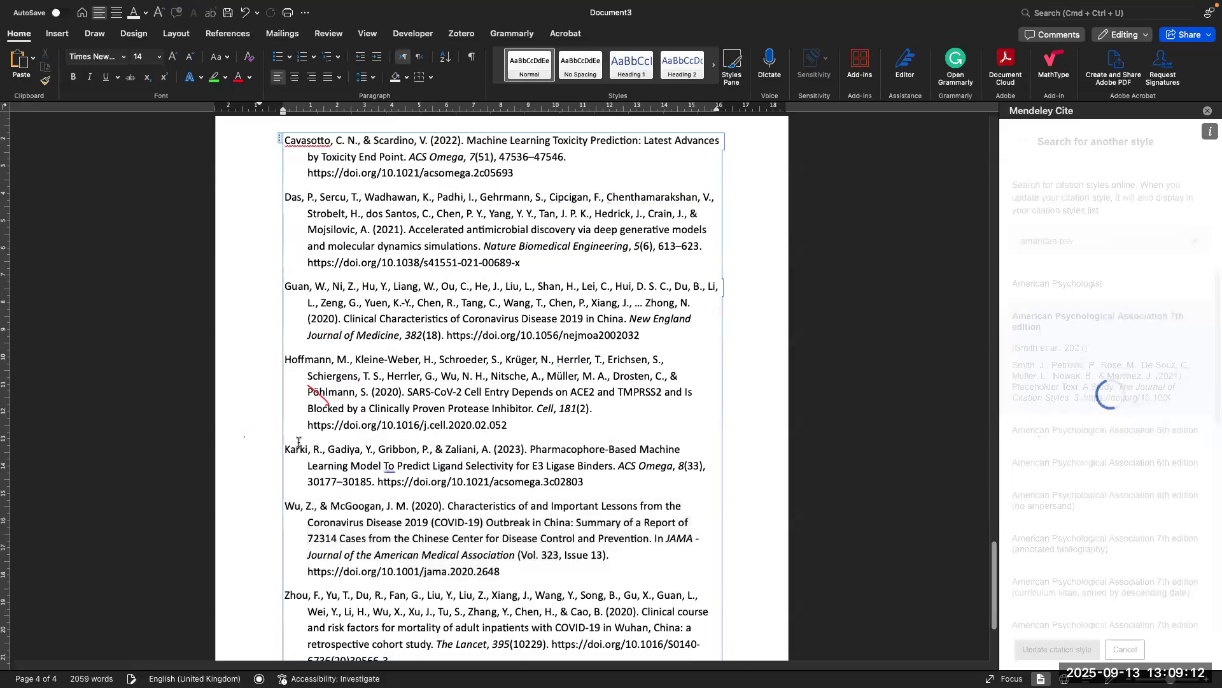
scroll(299, 442, "up", 3)
scroll(382, 421, "up", 1)
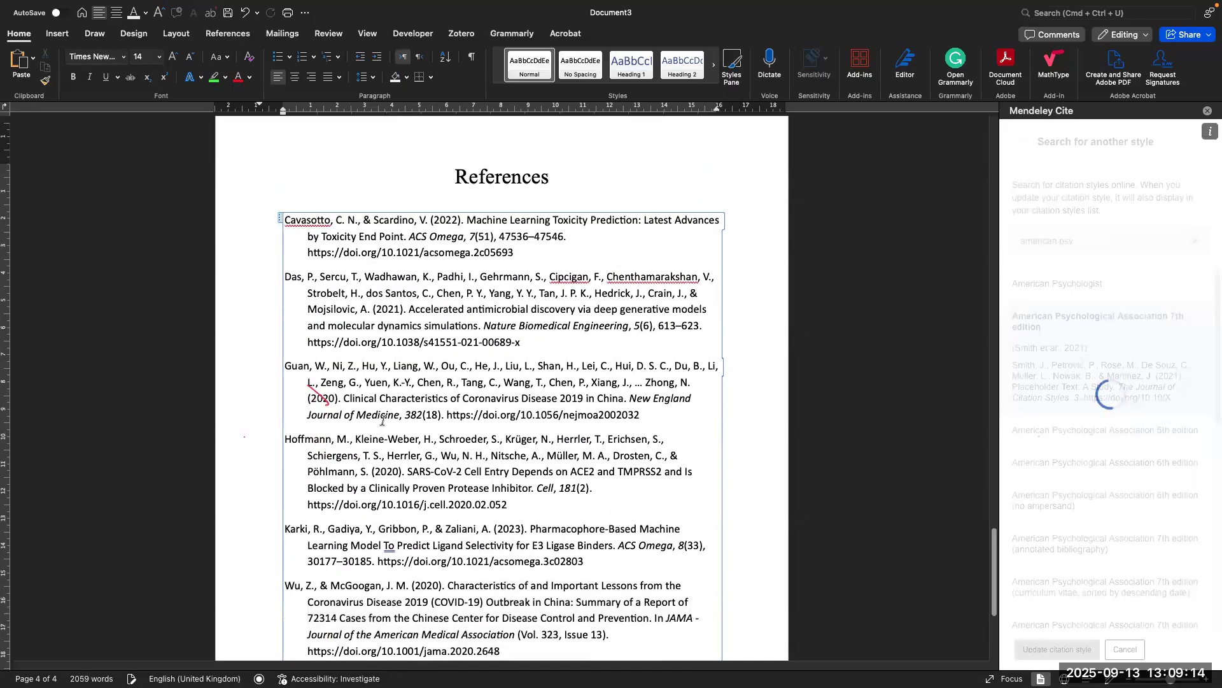
scroll(383, 420, "down", 2)
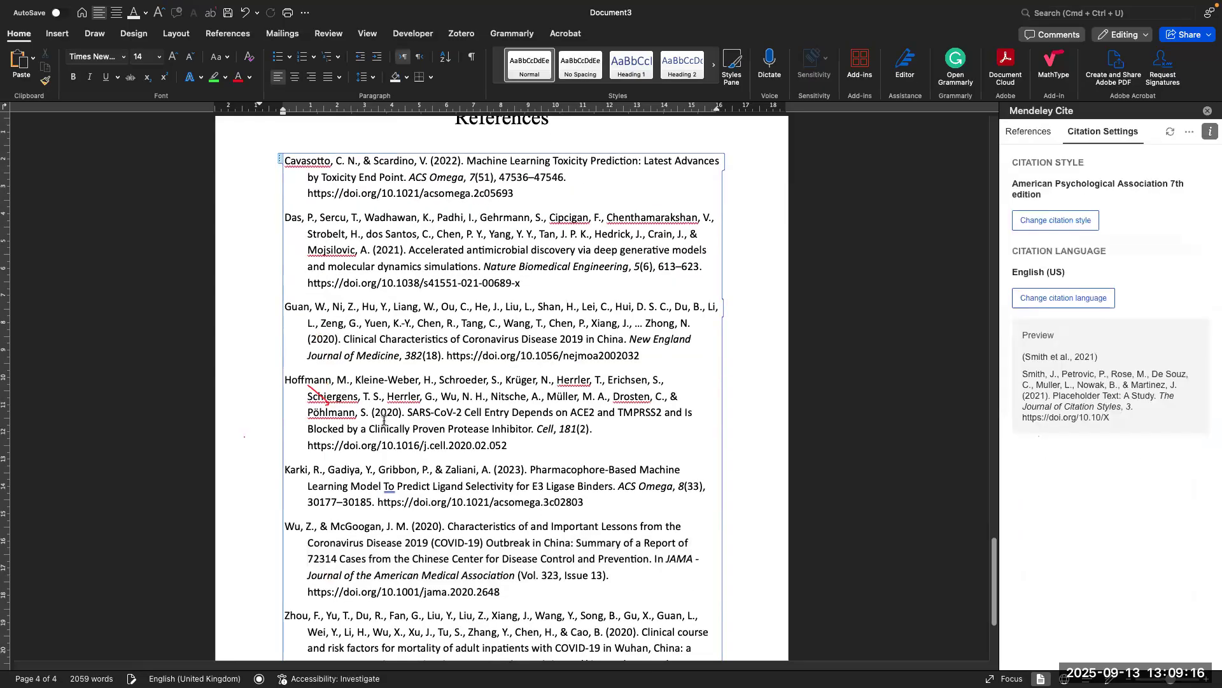
Step: Review the APA-style bibliography under "References" and check the in-text citations back to the document's first page
scroll(383, 420, "up", 2)
scroll(384, 421, "down", 5)
scroll(384, 421, "up", 4)
scroll(384, 421, "up", 2)
scroll(384, 421, "up", 10)
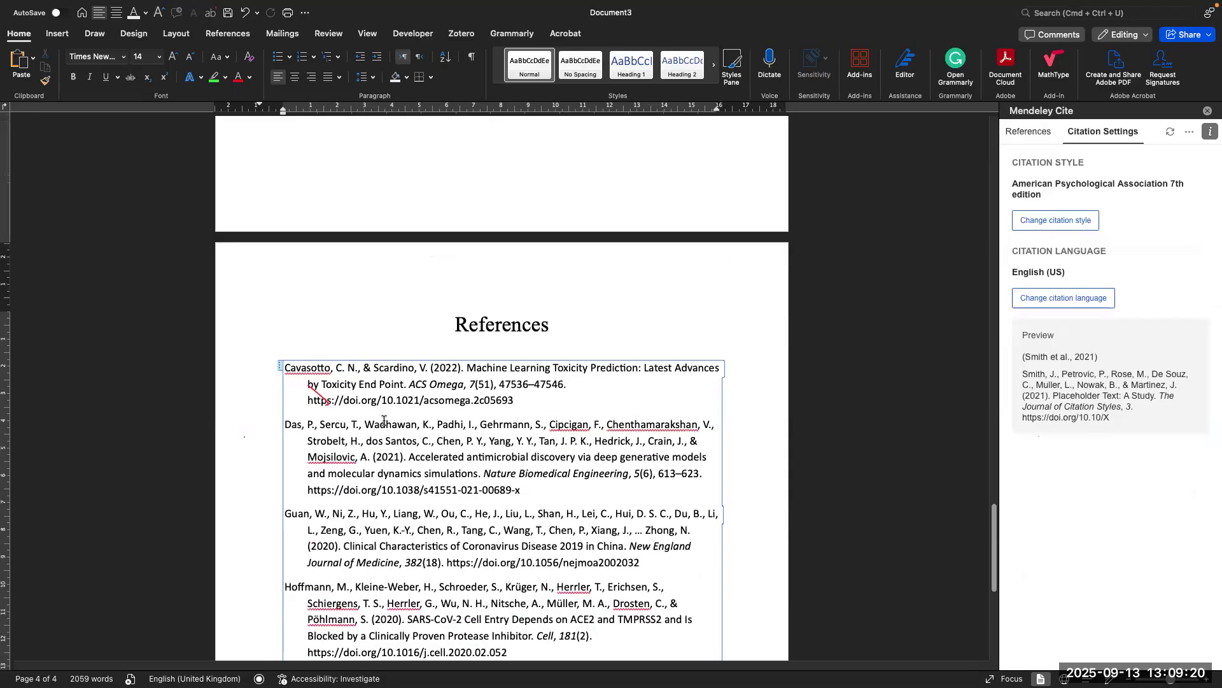
scroll(384, 420, "up", 3)
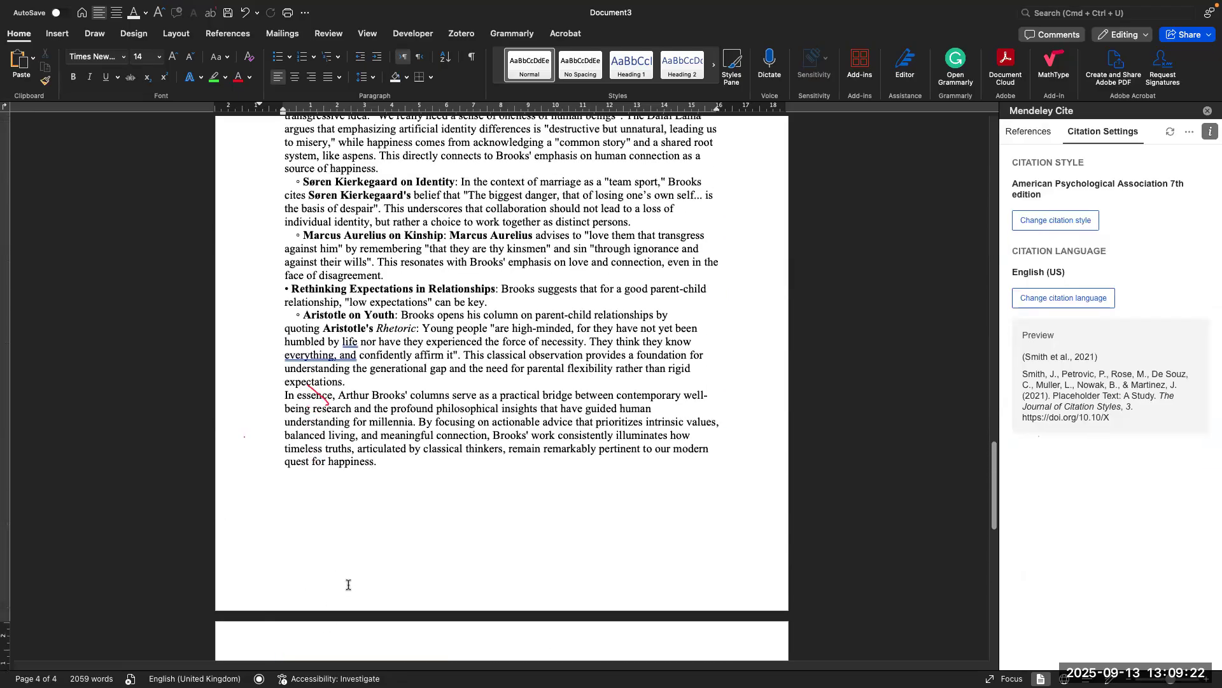
scroll(348, 584, "up", 10)
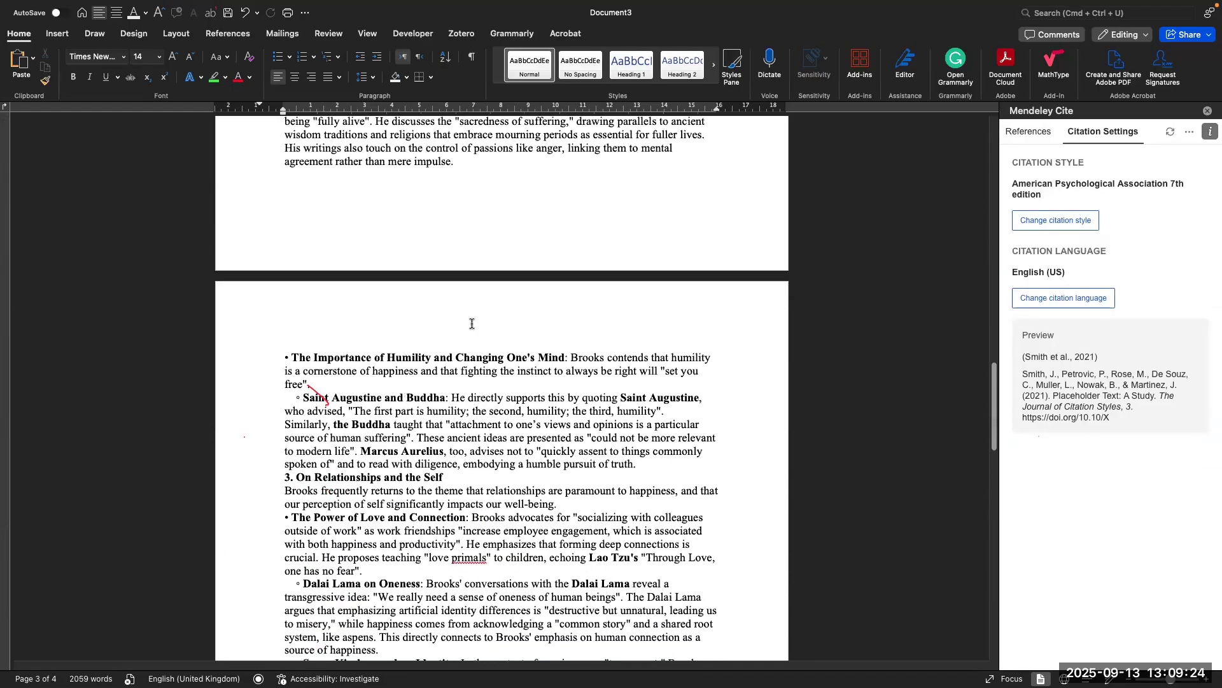
scroll(472, 323, "up", 5)
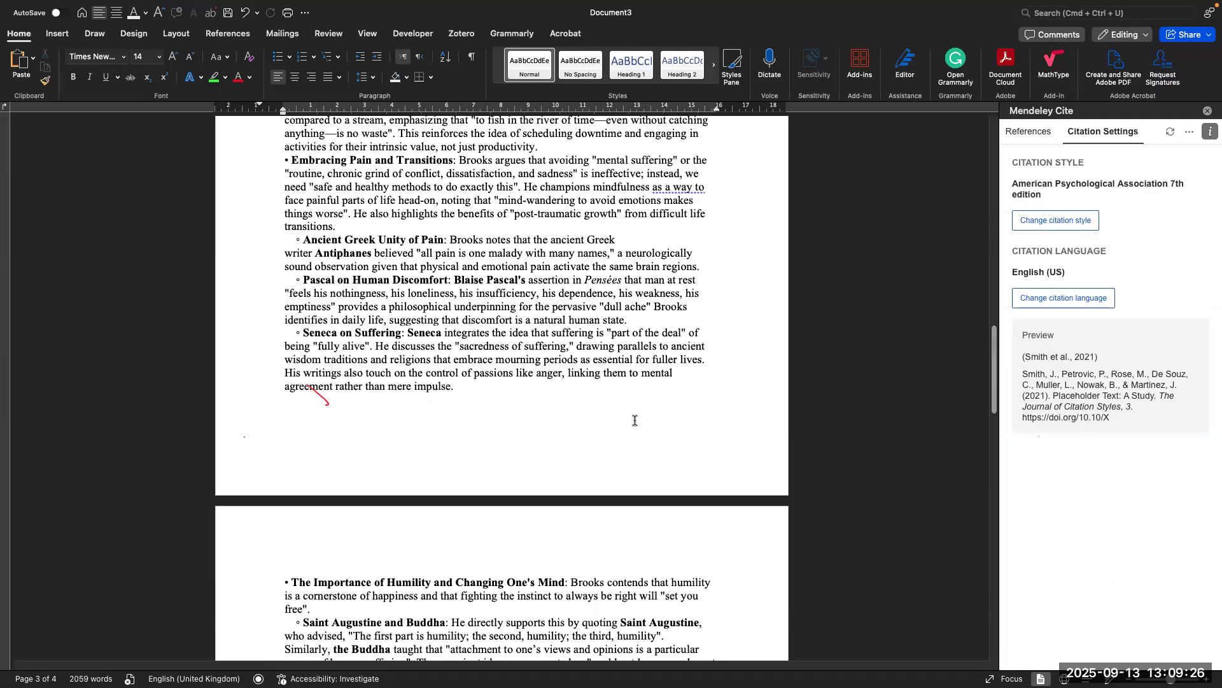
scroll(634, 420, "up", 20)
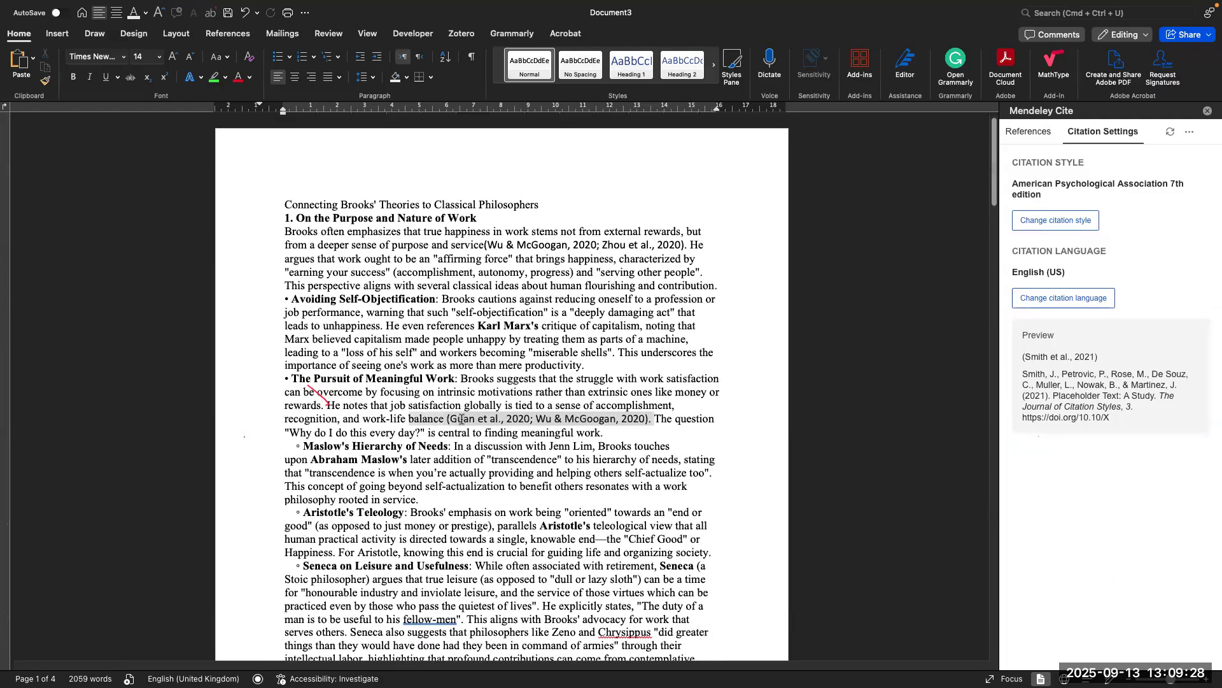
Step: Set line spacing to 1.5 from the heading "1. On the Purpose and Nature of Work" through the "Maslow's Hierarchy of Needs" paragraph
left_click_drag(461, 419, 454, 351)
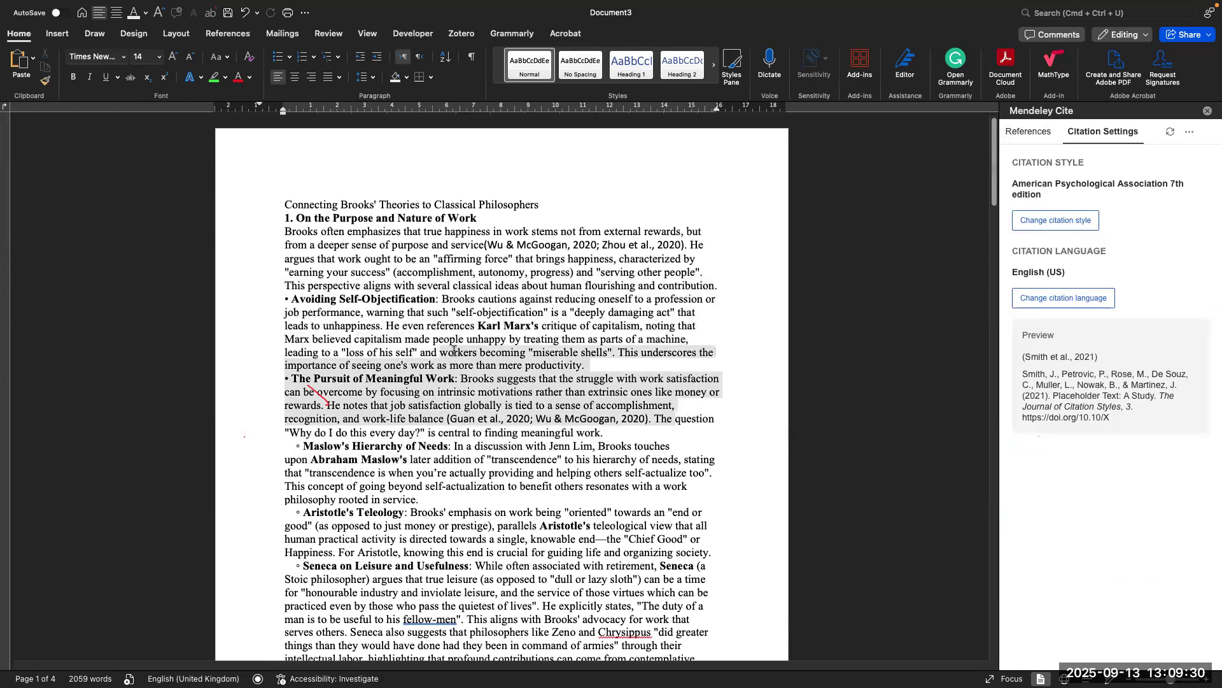
left_click(445, 495)
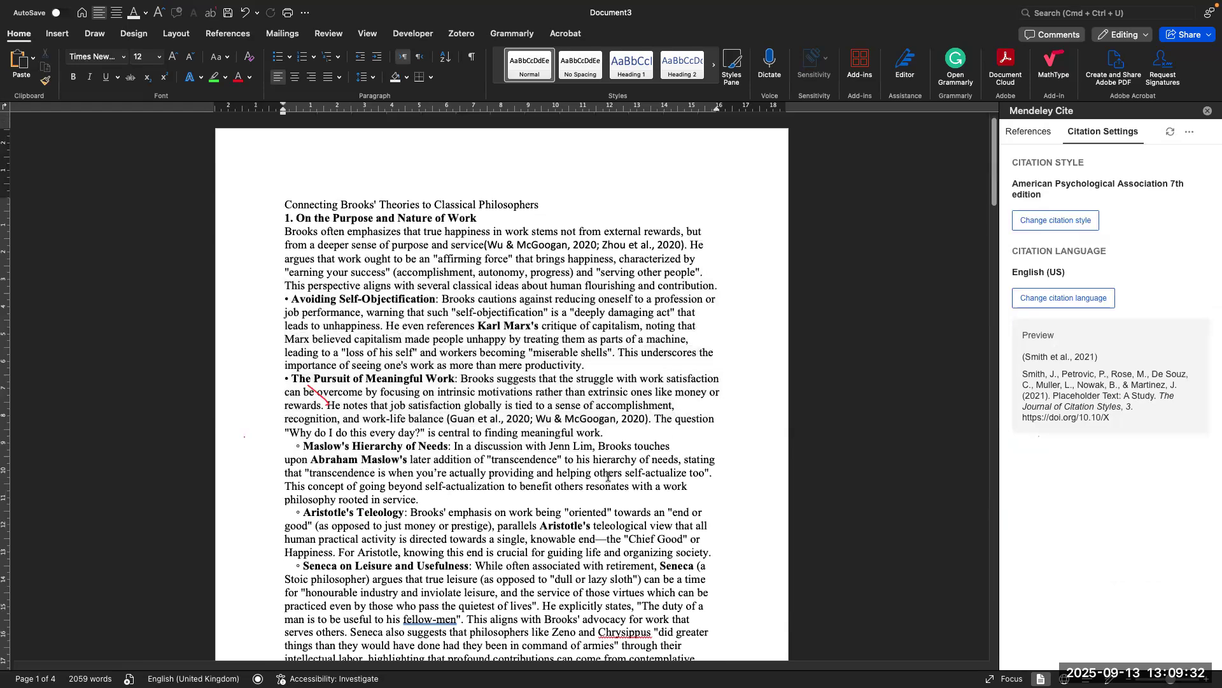
left_click_drag(425, 500, 262, 219)
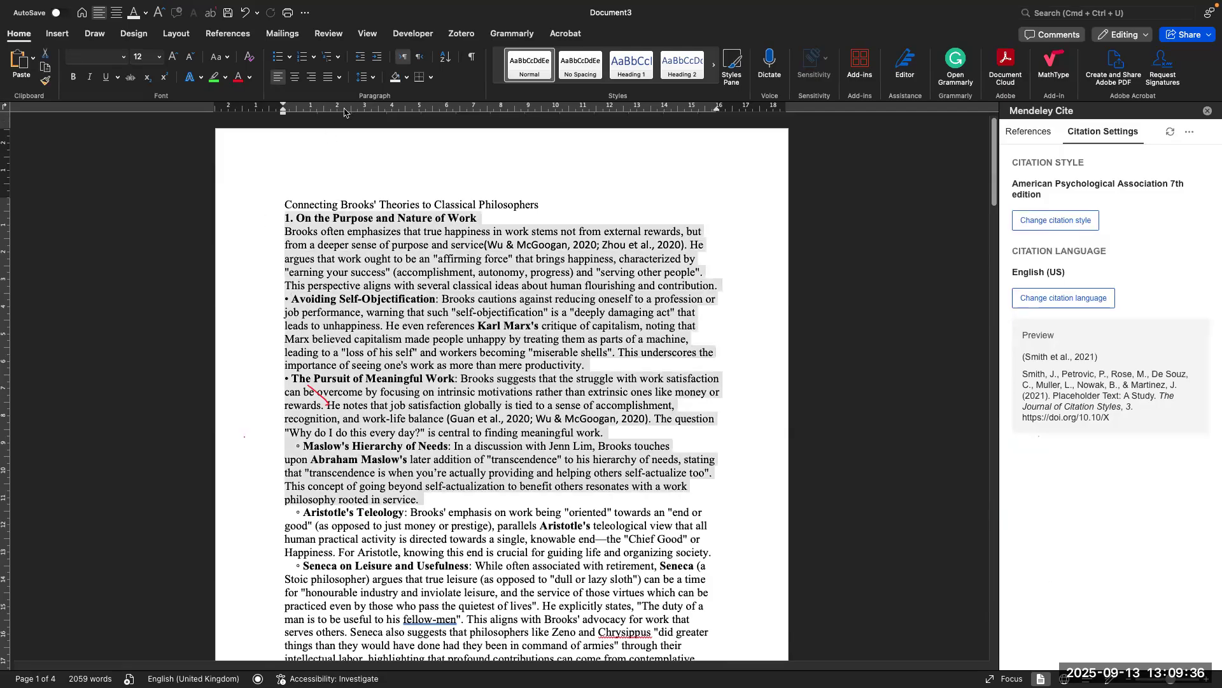
left_click(364, 77)
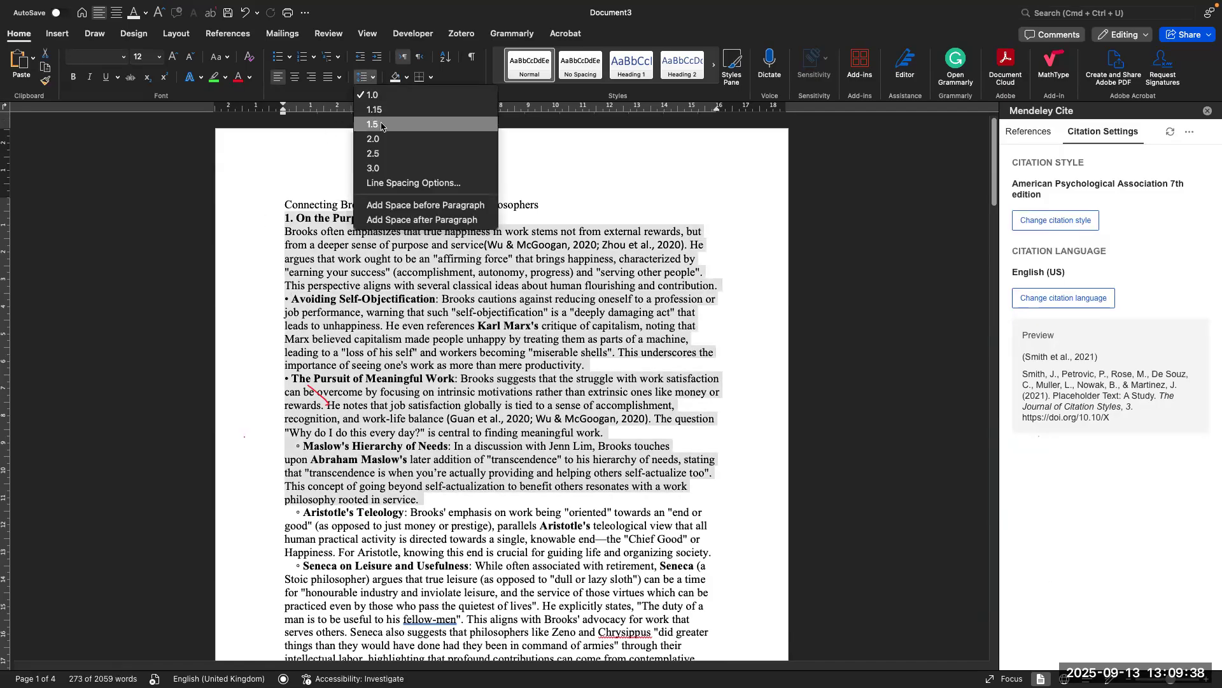
left_click(378, 125)
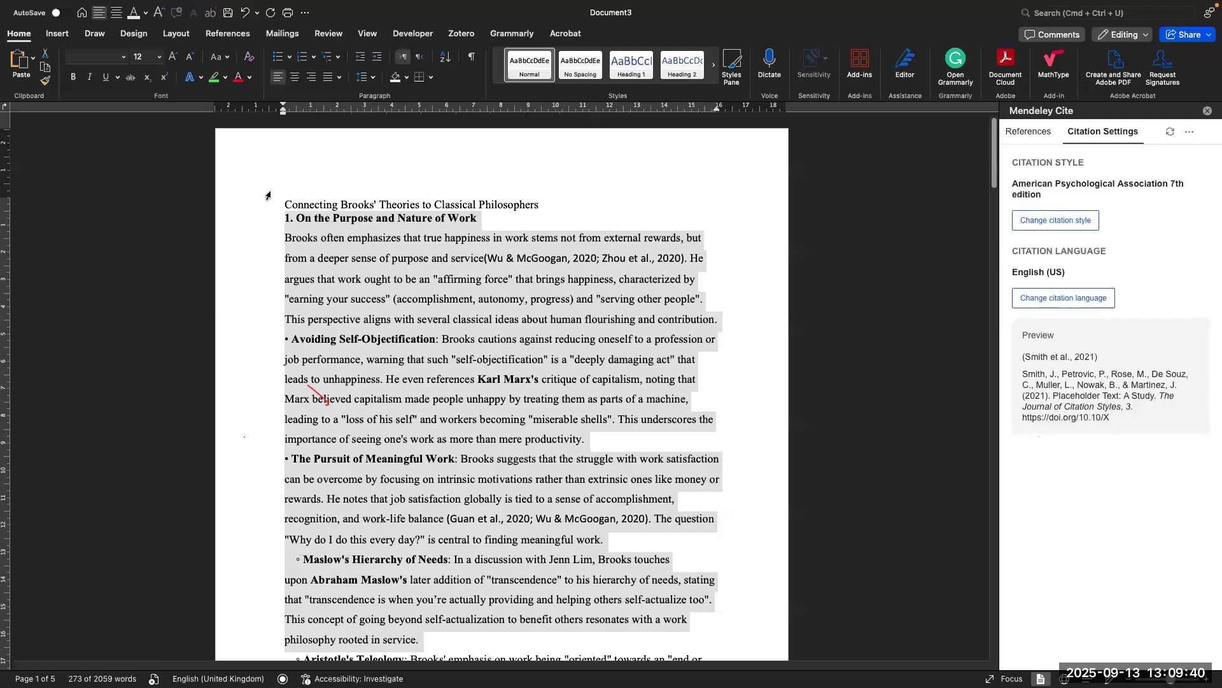
Step: Indent the first line of the paragraph beginning "Brooks often emphasizes" by one tab stop
left_click(285, 242)
key("Tab")
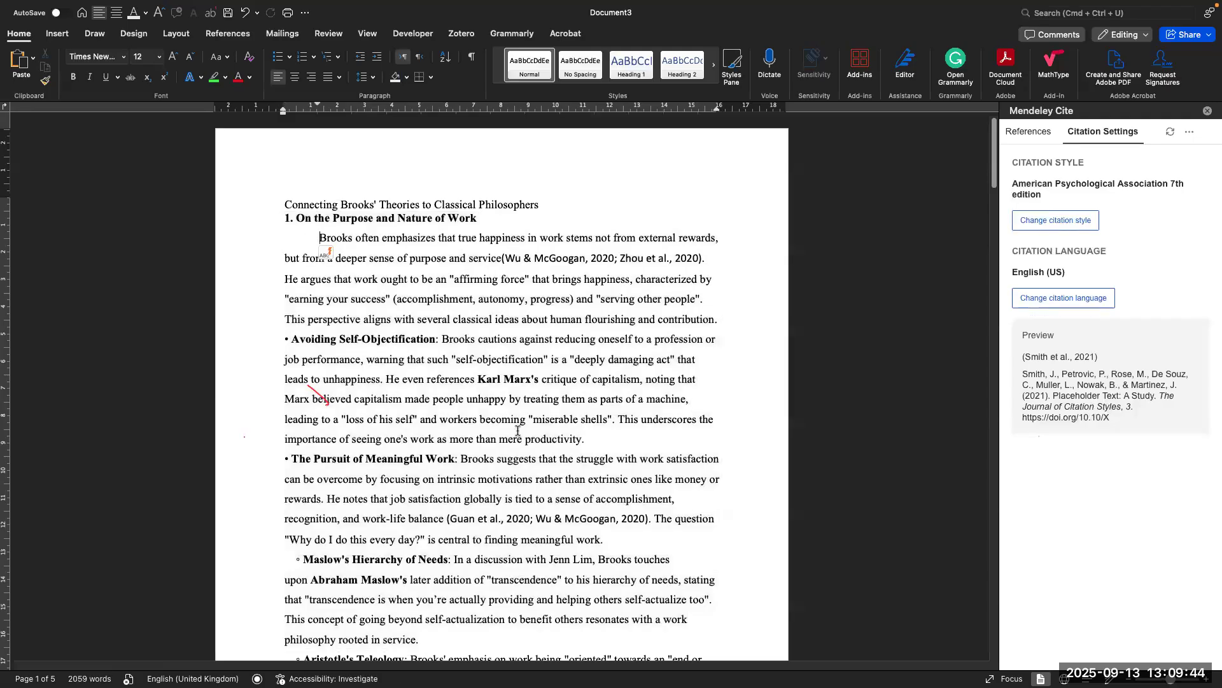
scroll(518, 431, "down", 3)
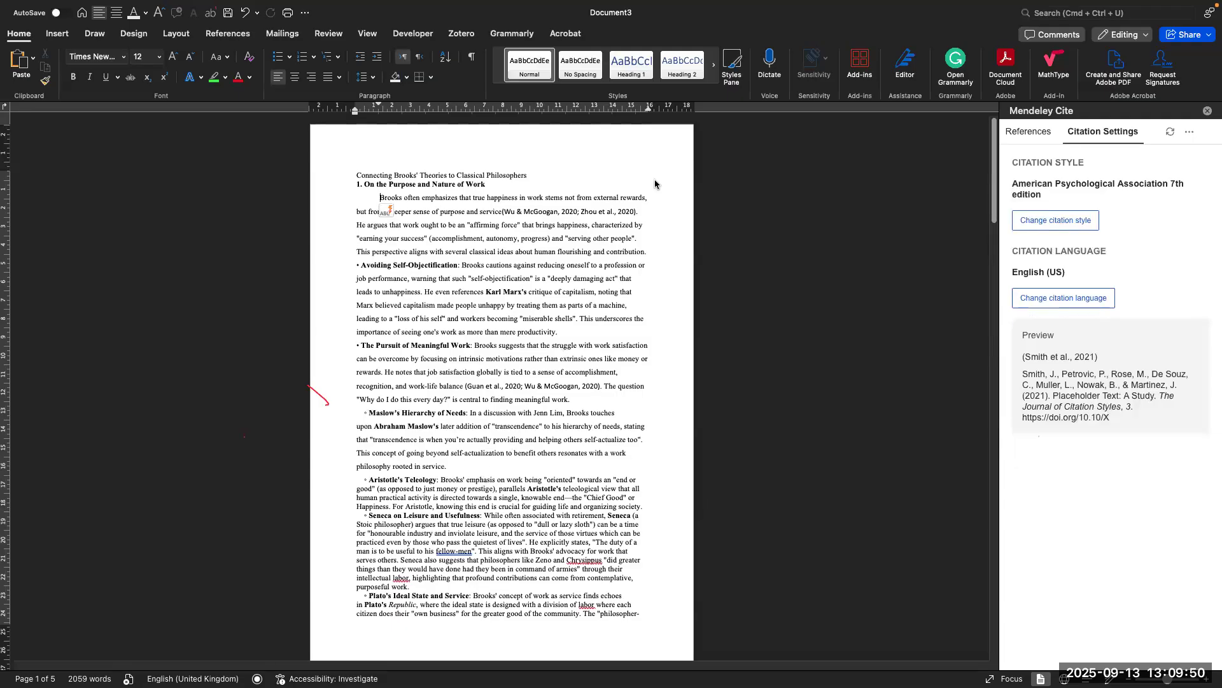
Step: Switch to Mendeley Reference Manager, close the Notebook pane to view the full reference list, and return to the Word document
key("ctrl+Up")
left_click(746, 51)
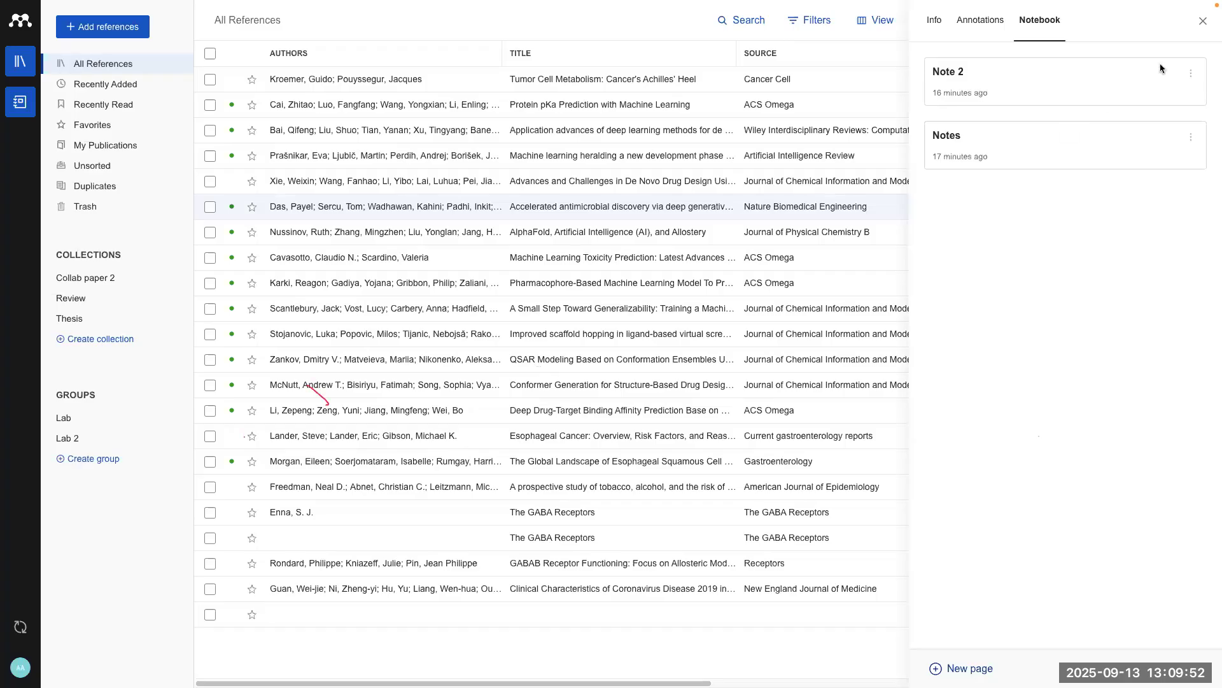
left_click(1203, 21)
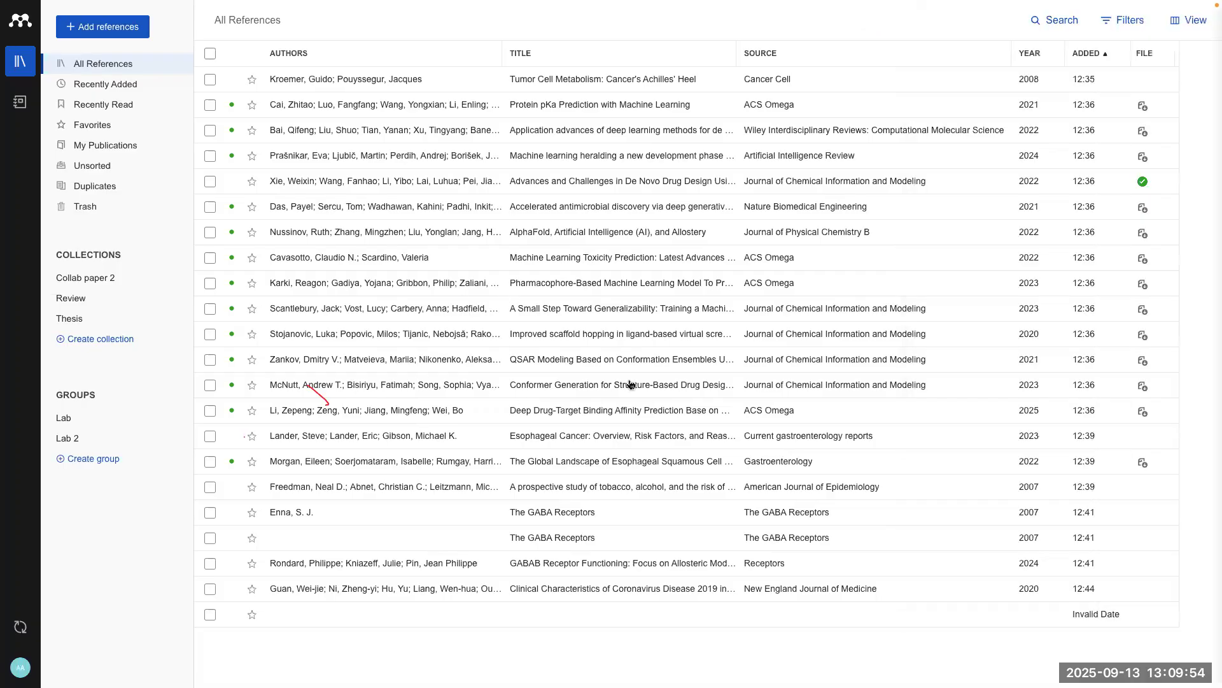
key("ctrl+Up")
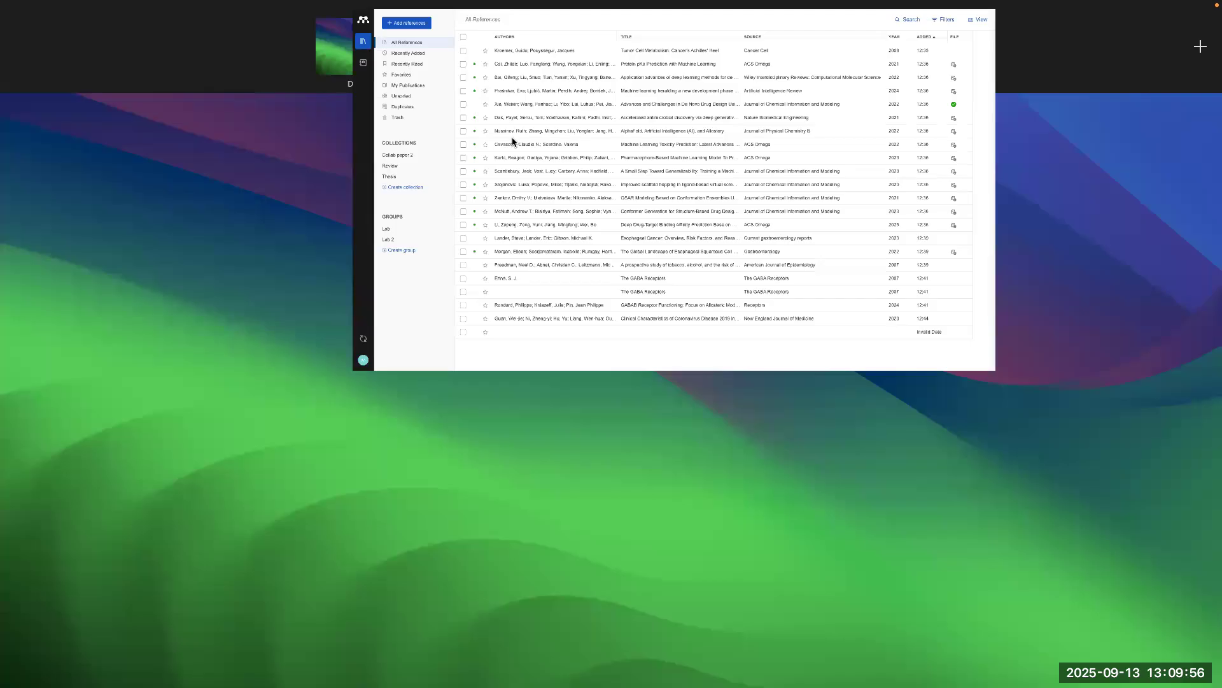
left_click(697, 53)
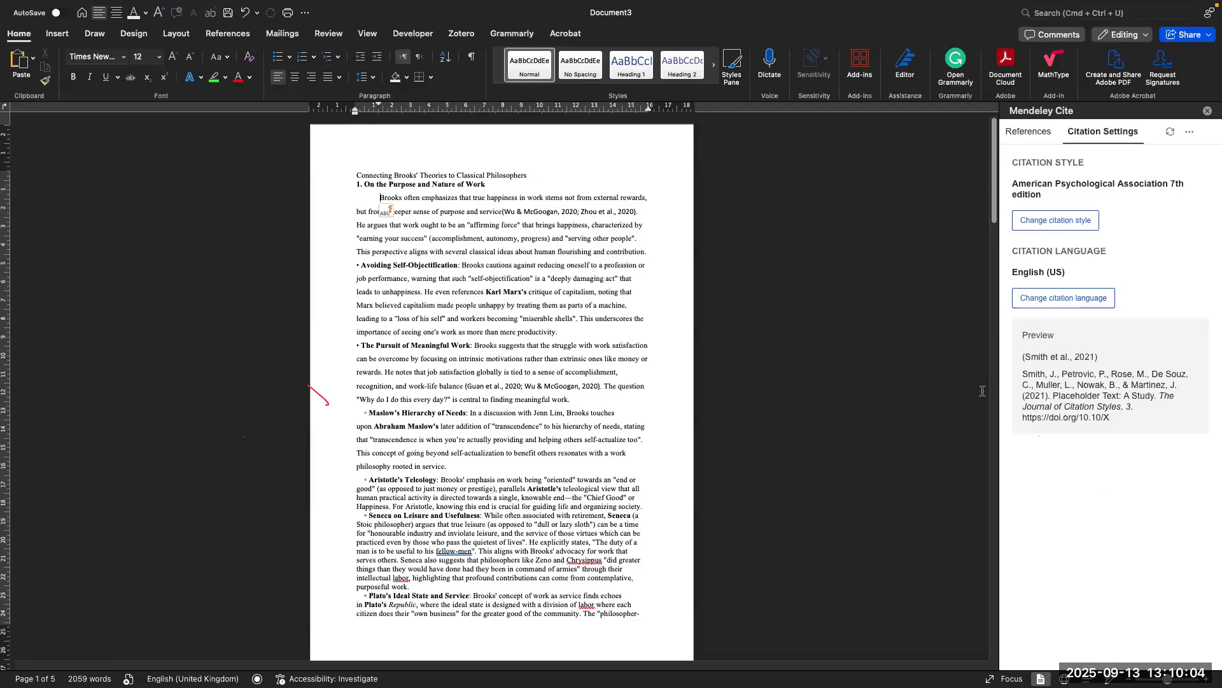
Step: Switch to the Mendeley library in Arc and view the information, annotations and notebook of "Esophageal Cancer: Overview, Risk Factors, and Reasons for the Rise"
key("ctrl+Up")
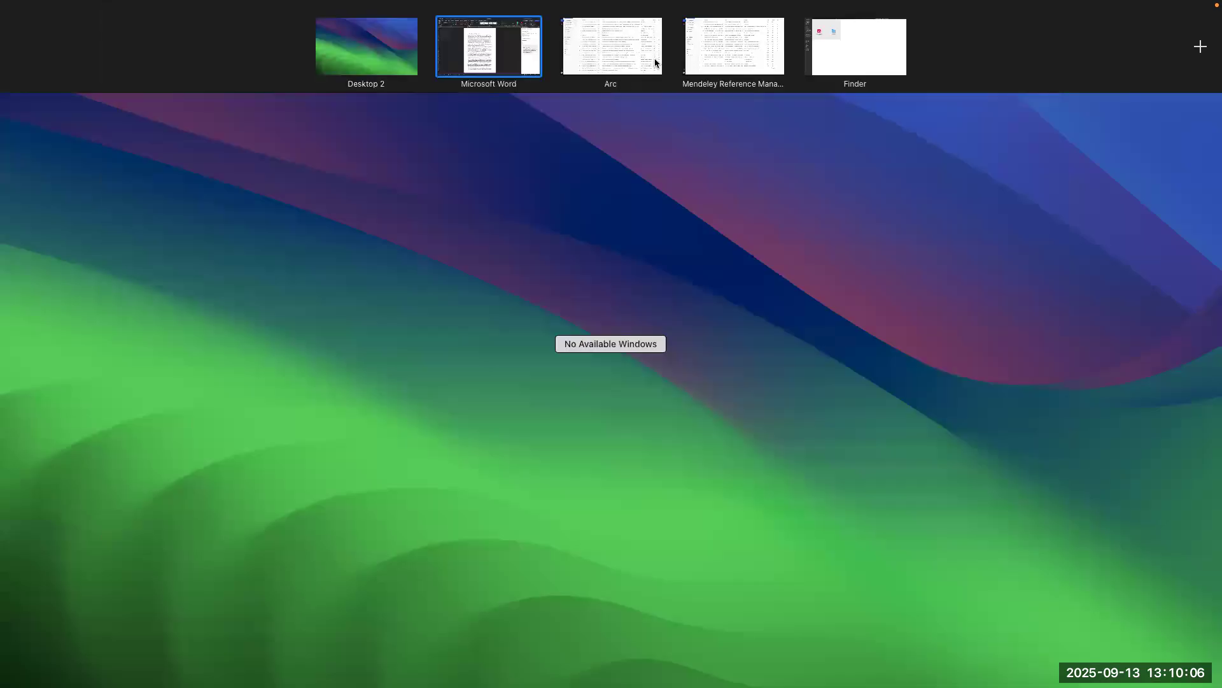
left_click(636, 50)
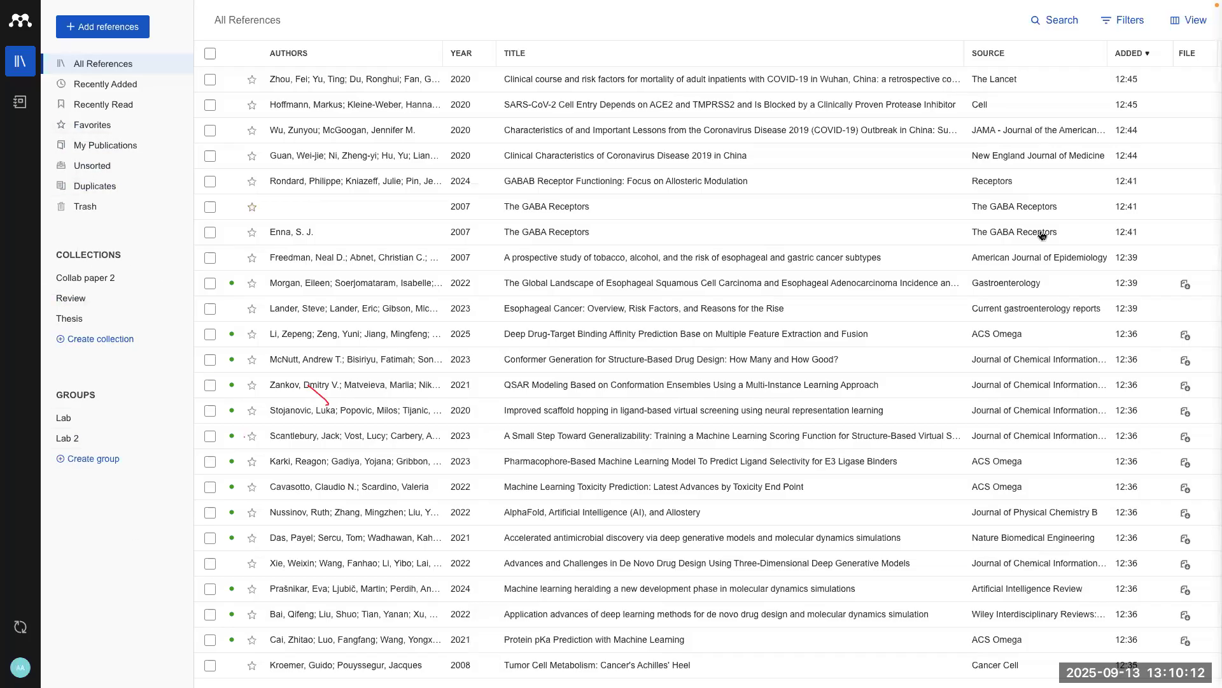
left_click(535, 312)
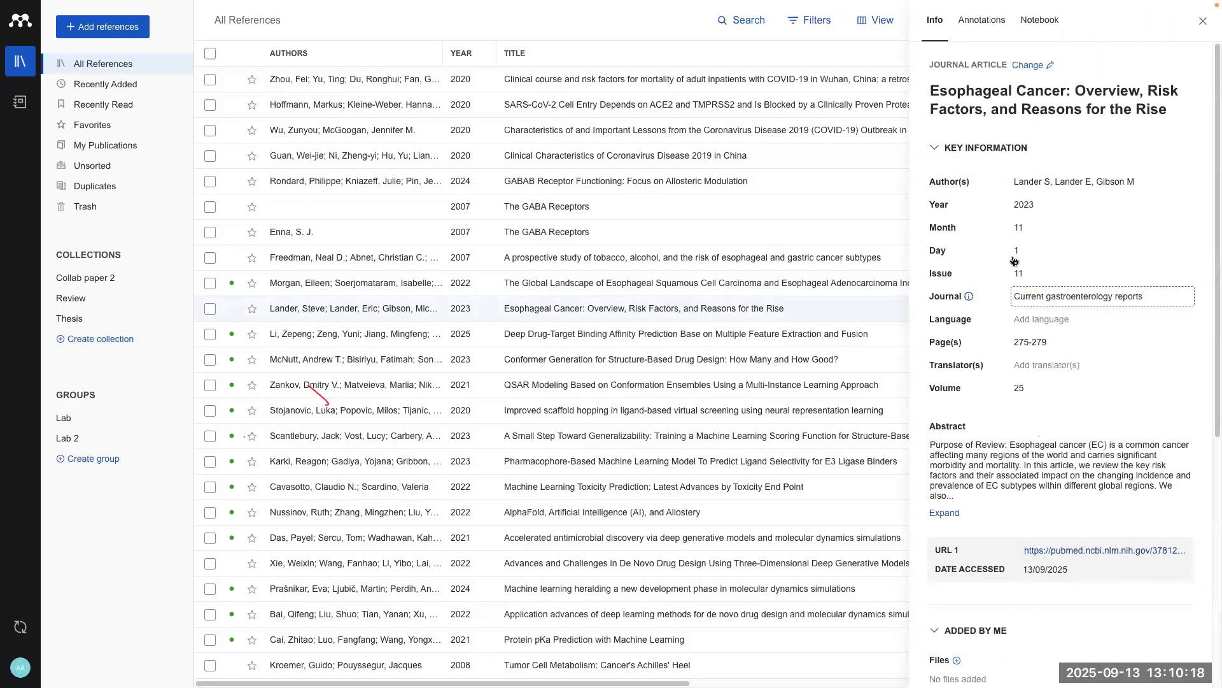
left_click(991, 24)
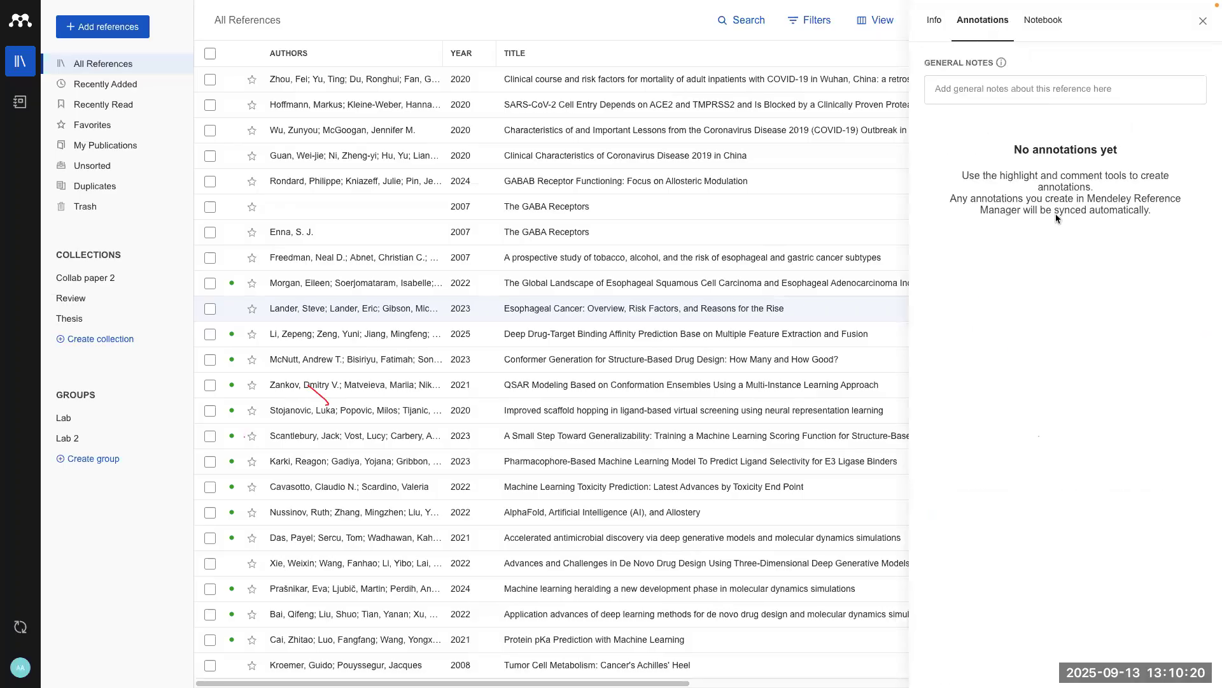
left_click(1043, 23)
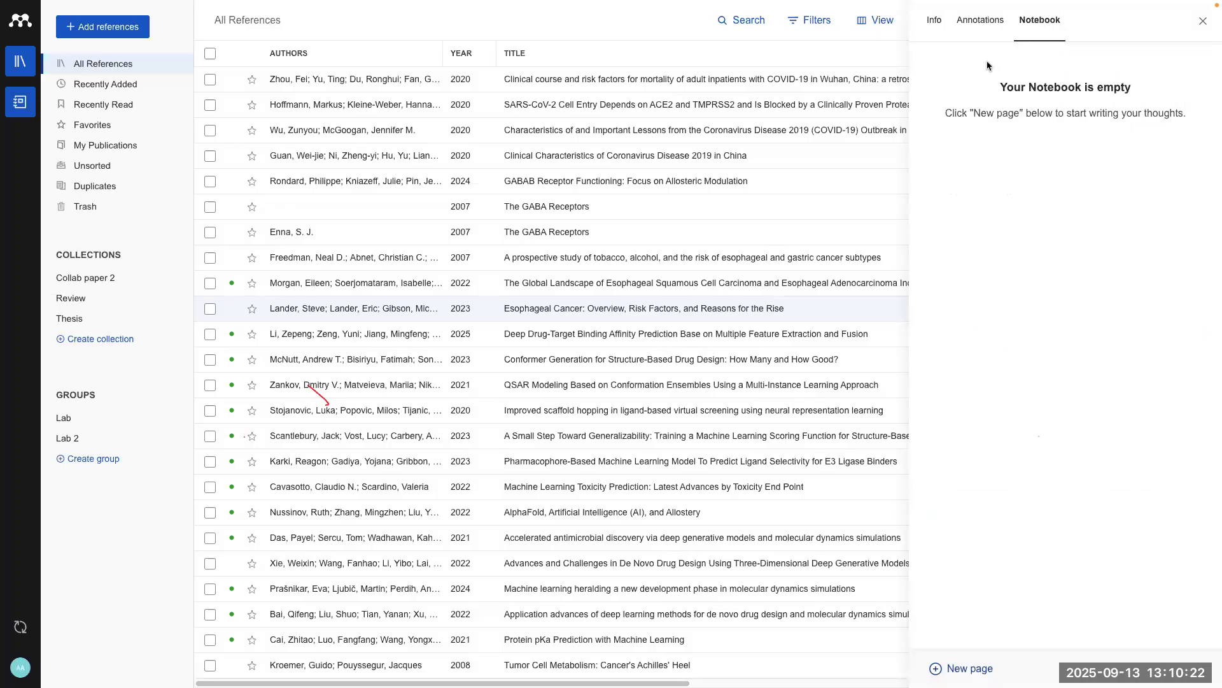
left_click(1203, 21)
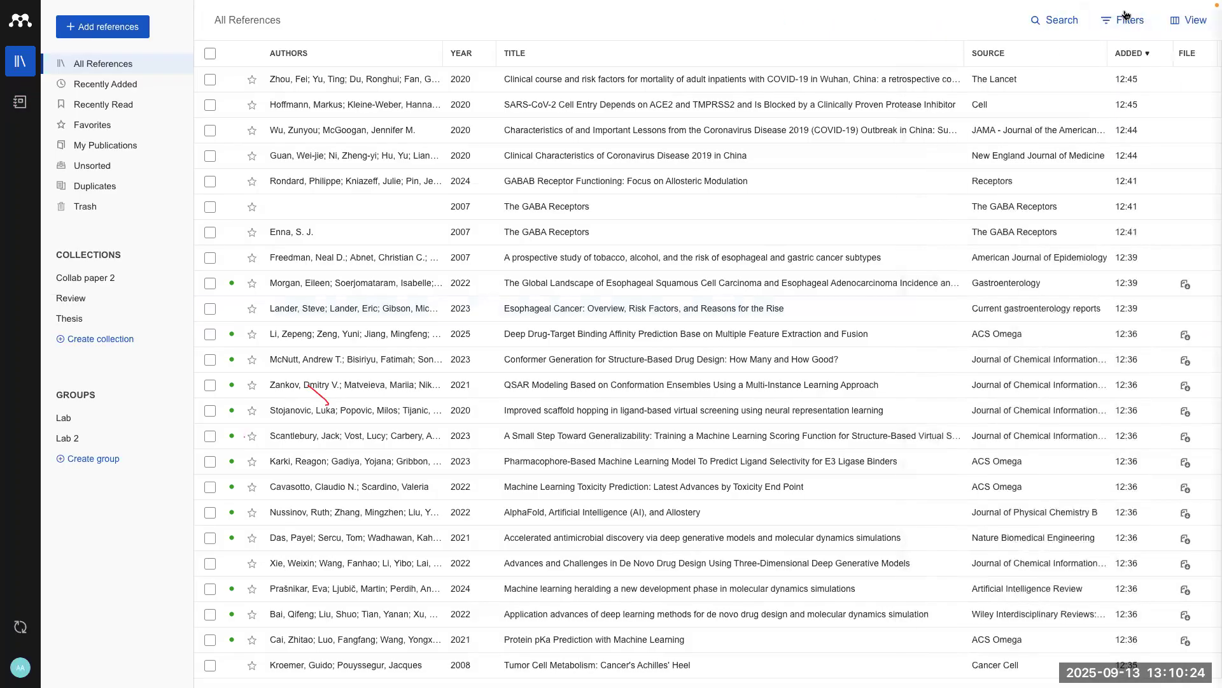
Step: View the library's author and tag filters, and open the side pane for "Conformer Generation for Structure-Based Drug Design"
left_click(1125, 19)
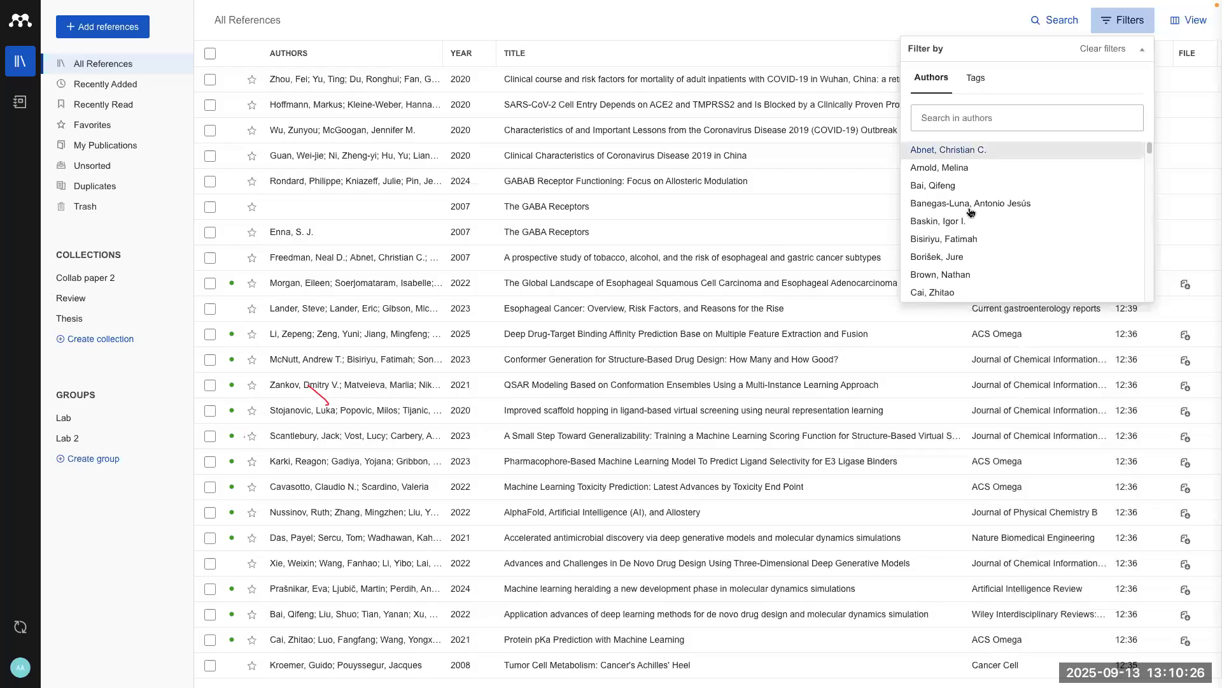
left_click(976, 82)
left_click(708, 368)
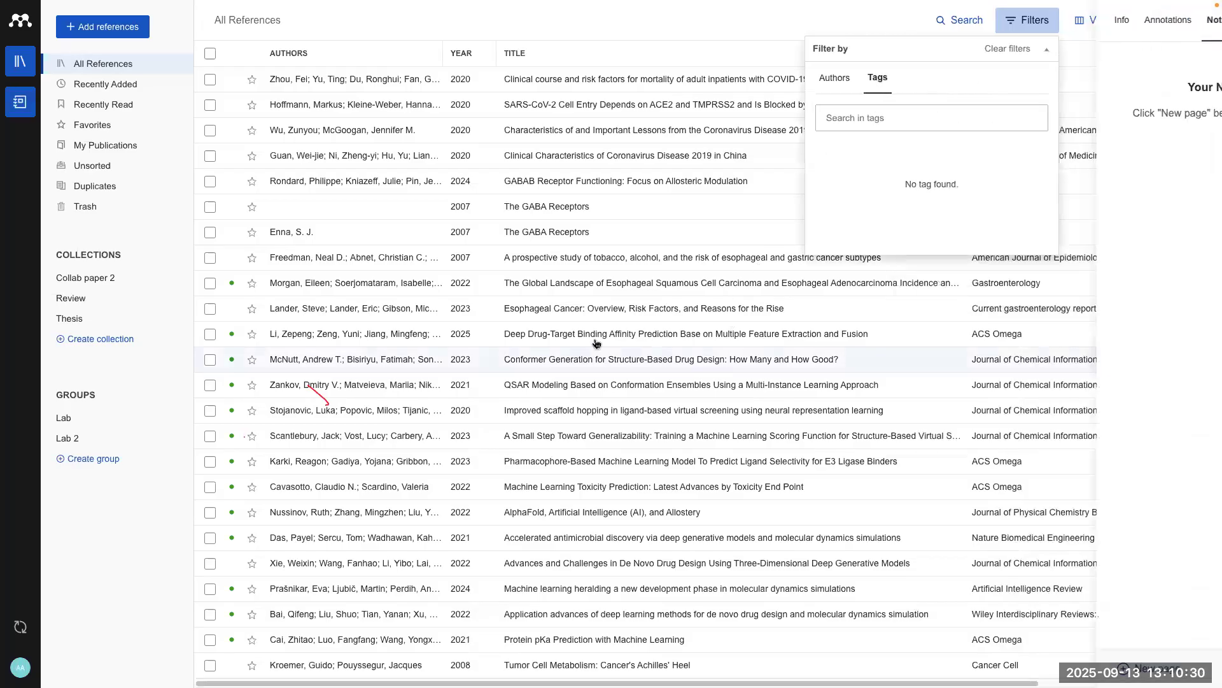
Step: View the form for adding a reference manually, and browse the Desktop's "Litertaure Review" folder for importable files without importing any
left_click(130, 35)
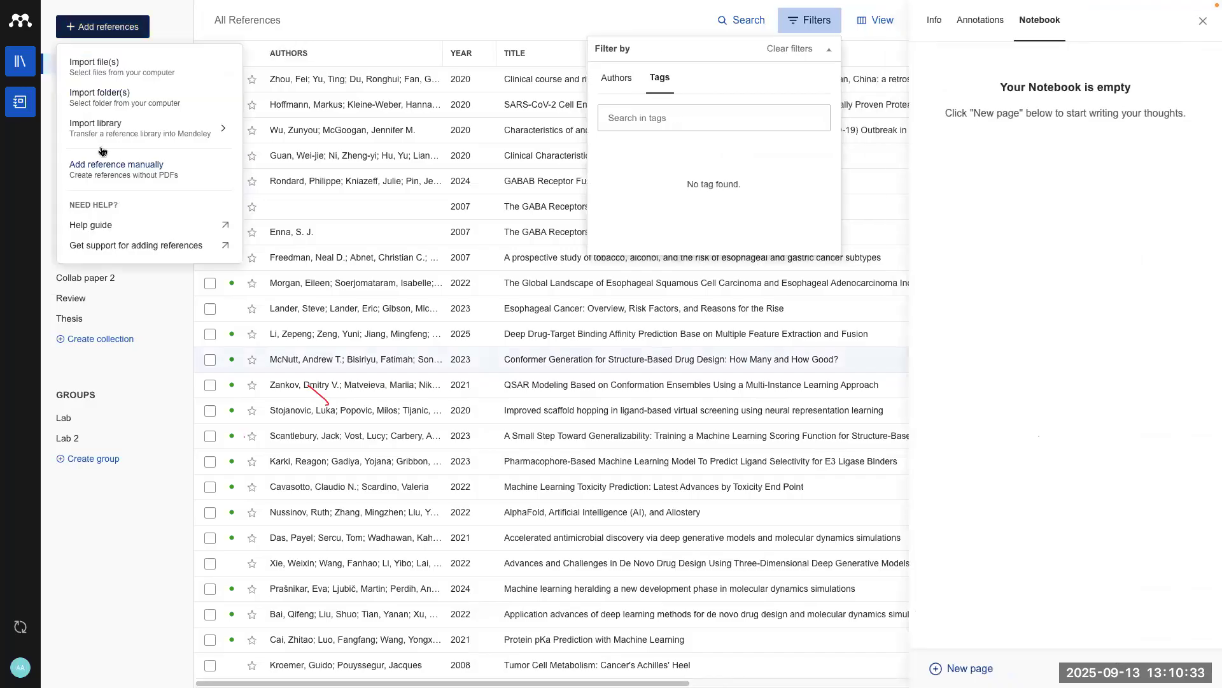
left_click(138, 180)
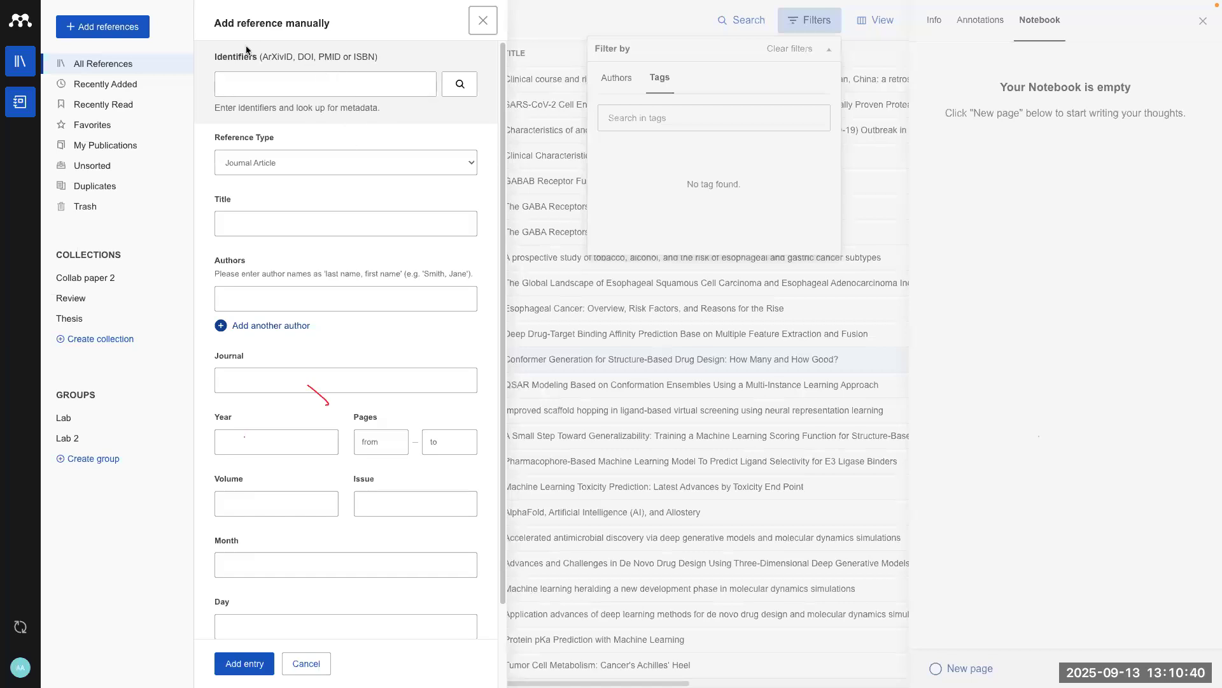
left_click(137, 33)
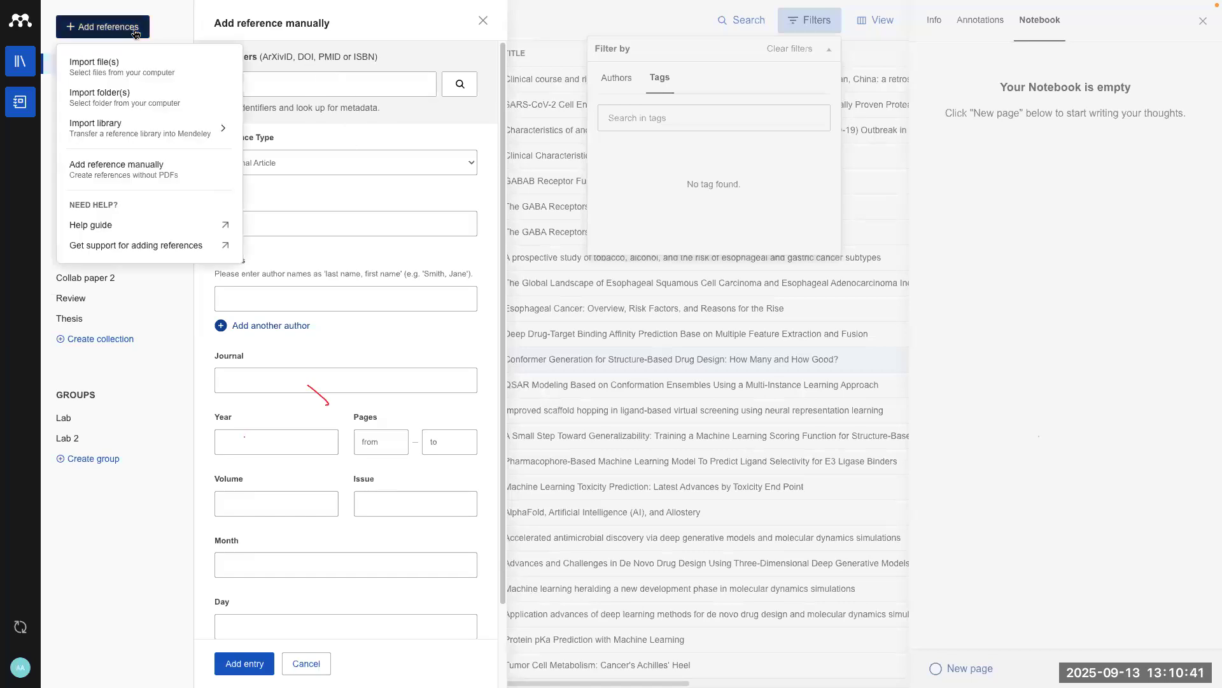
left_click(140, 77)
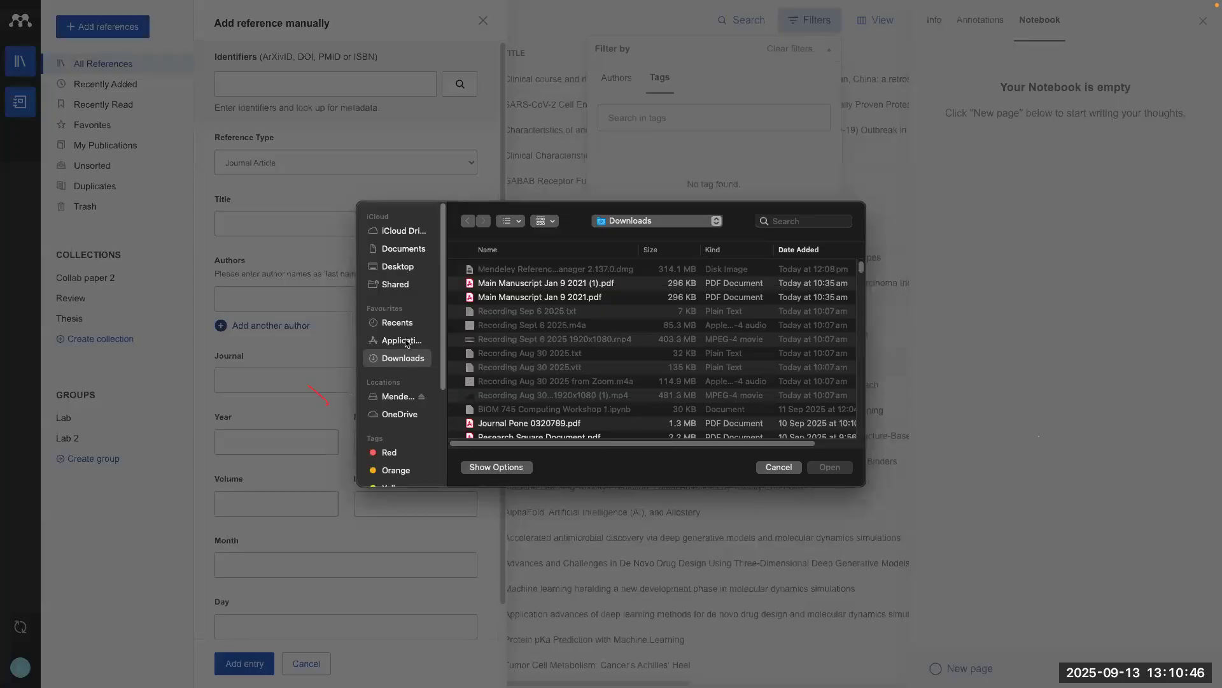
left_click(403, 267)
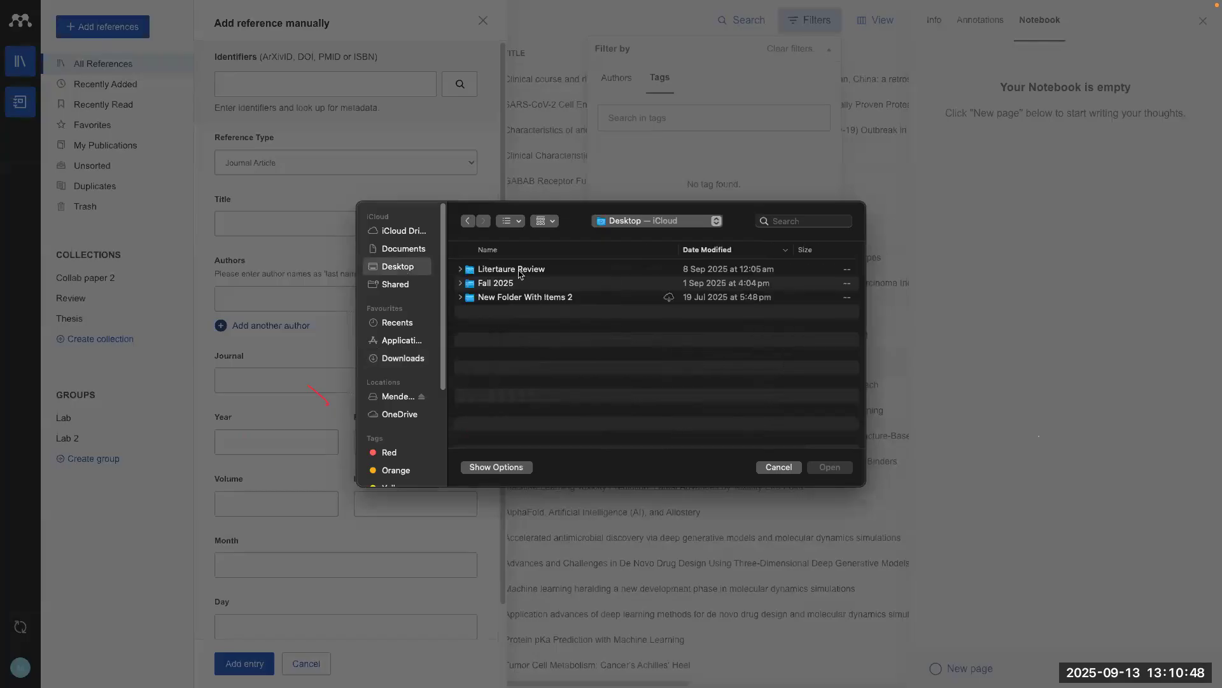
double_click(520, 273)
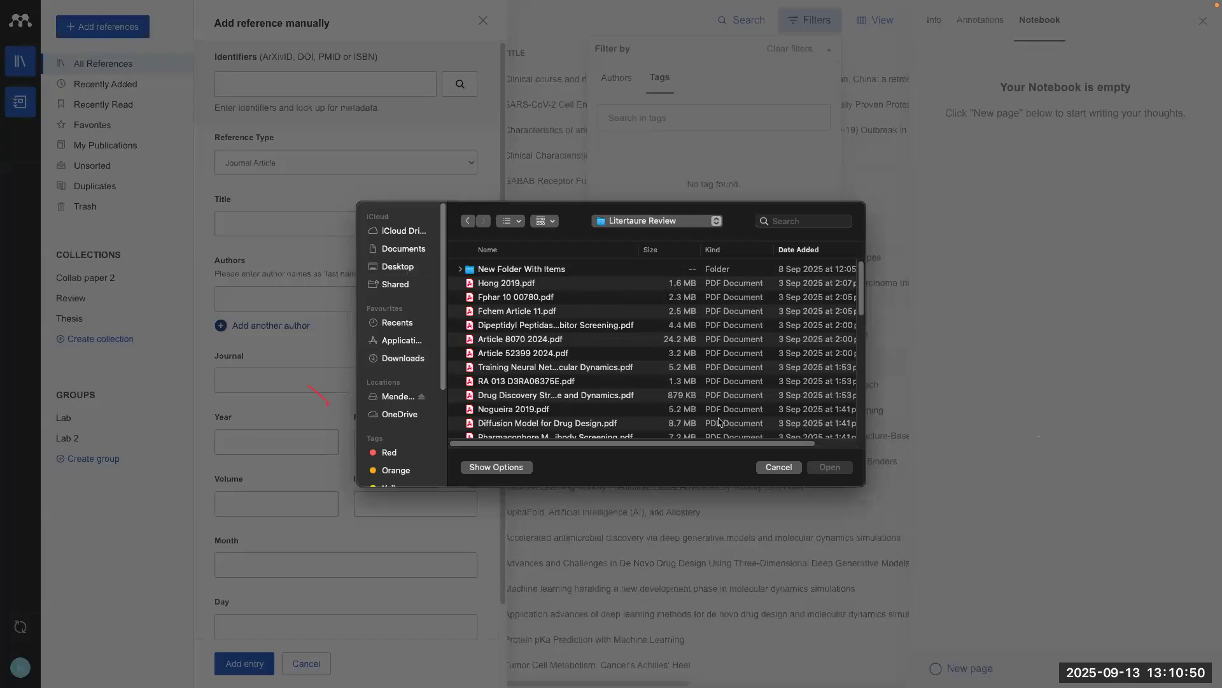
left_click(779, 468)
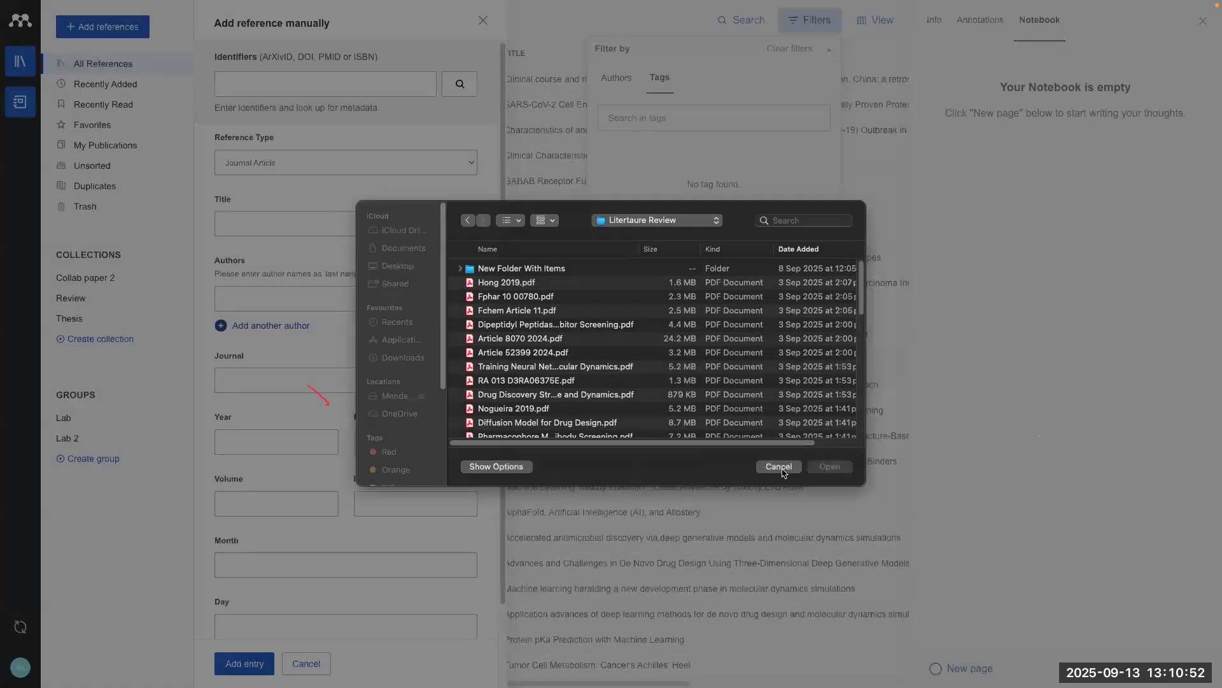
Step: Switch to the "COVID-19 | Mendeley" search results page in Arc and copy its URL
key("ctrl+Up")
left_click(710, 86)
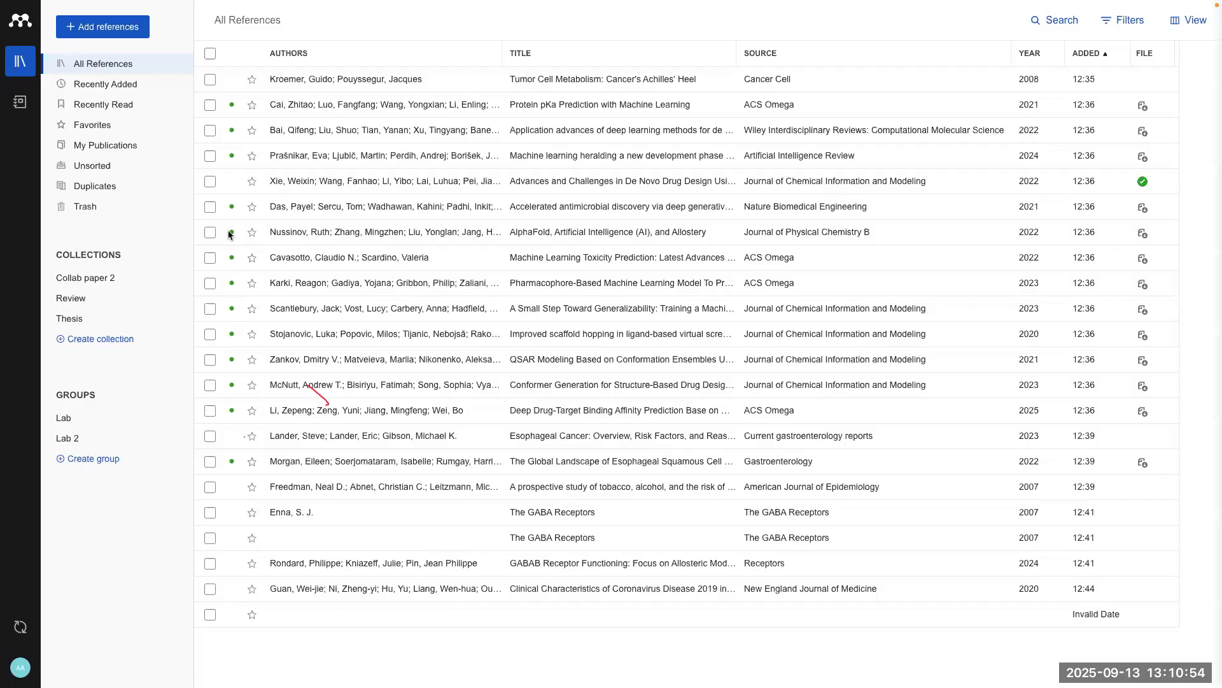
key("ctrl+Up")
left_click(604, 60)
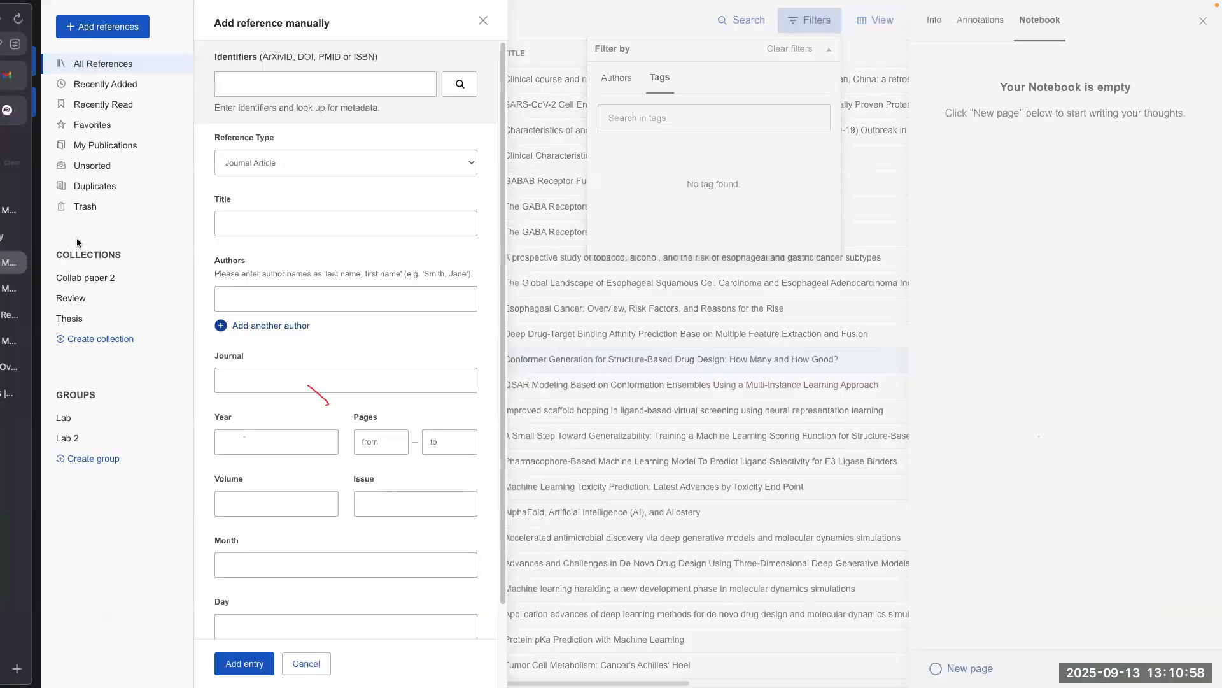
left_click(77, 238)
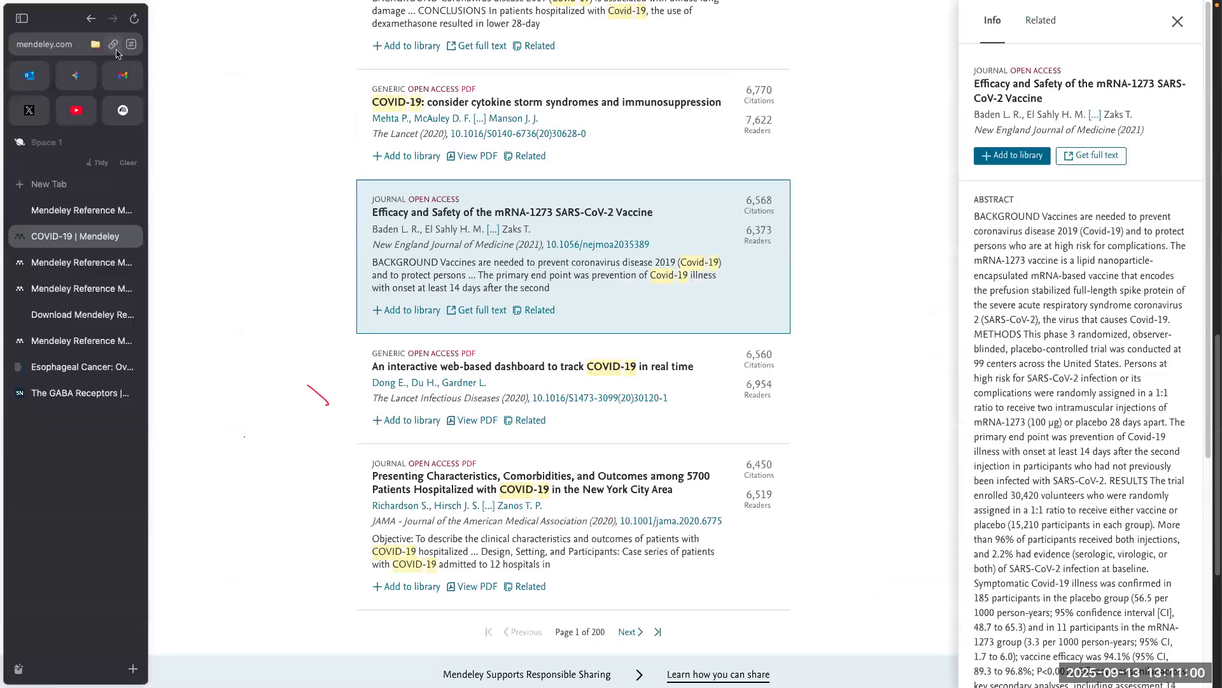
left_click(113, 44)
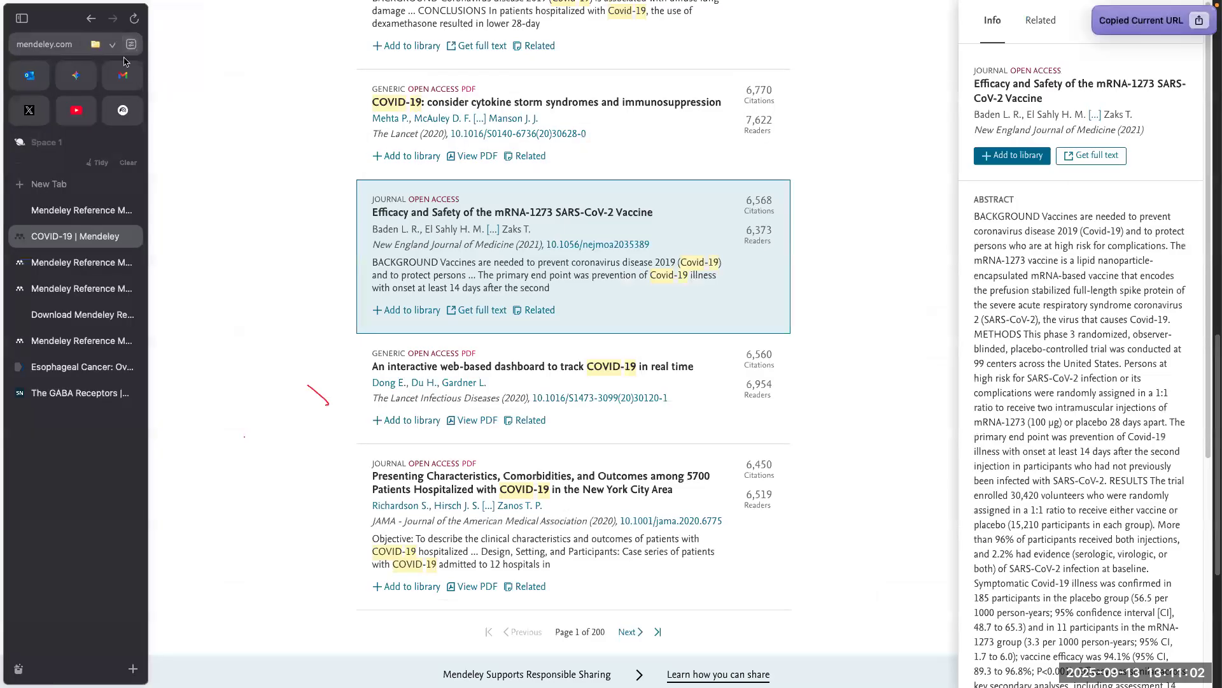
Step: View the Mendeley Web Importer among the browser's extensions, and close the details pane of "Efficacy and Safety of the mRNA-1273 SARS-CoV-2 Vaccine"
left_click(129, 45)
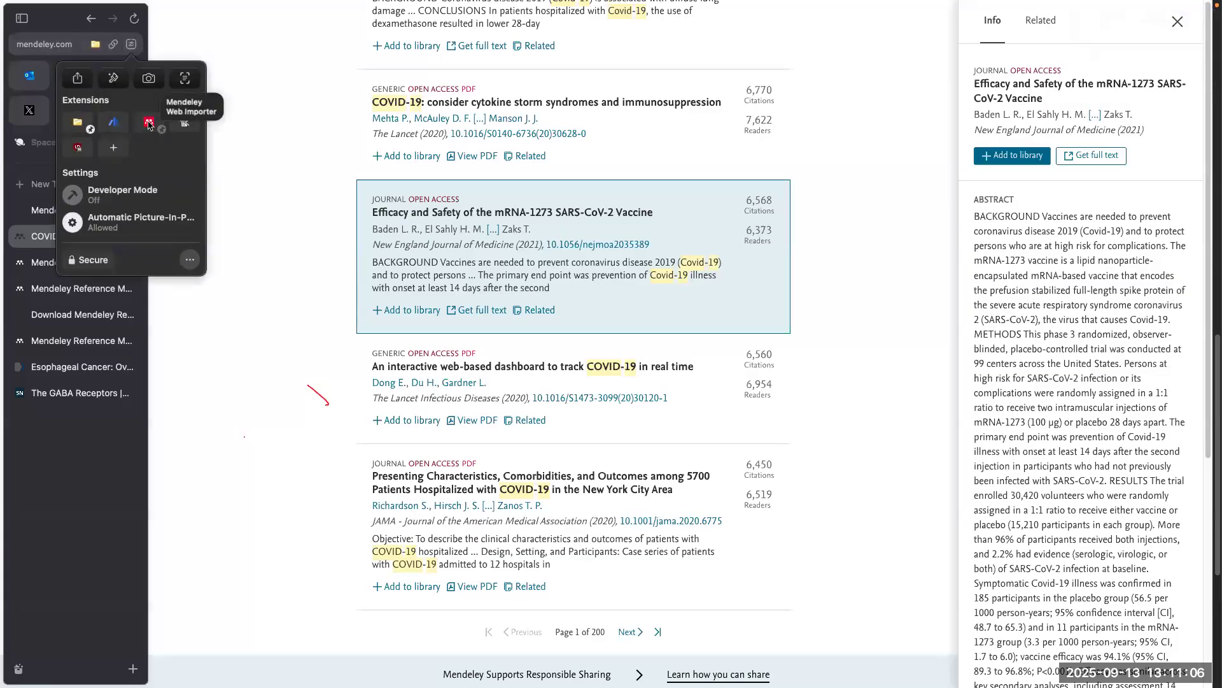
left_click(313, 392)
scroll(311, 398, "up", 4)
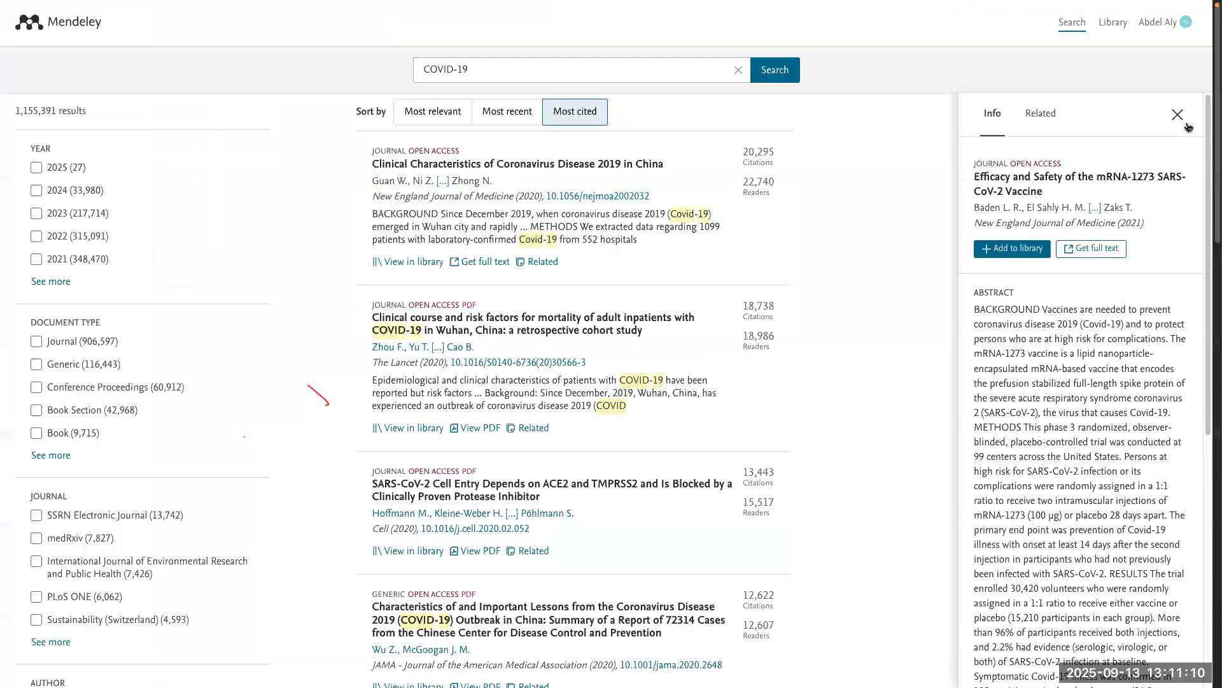
scroll(713, 366, "up", 10)
left_click(1179, 118)
Step: Sort the COVID-19 search results by most recent and view the details of "Firms Performance and Cryptocurrencies: A Comparative Study before and after COVID-19"
scroll(538, 338, "down", 2)
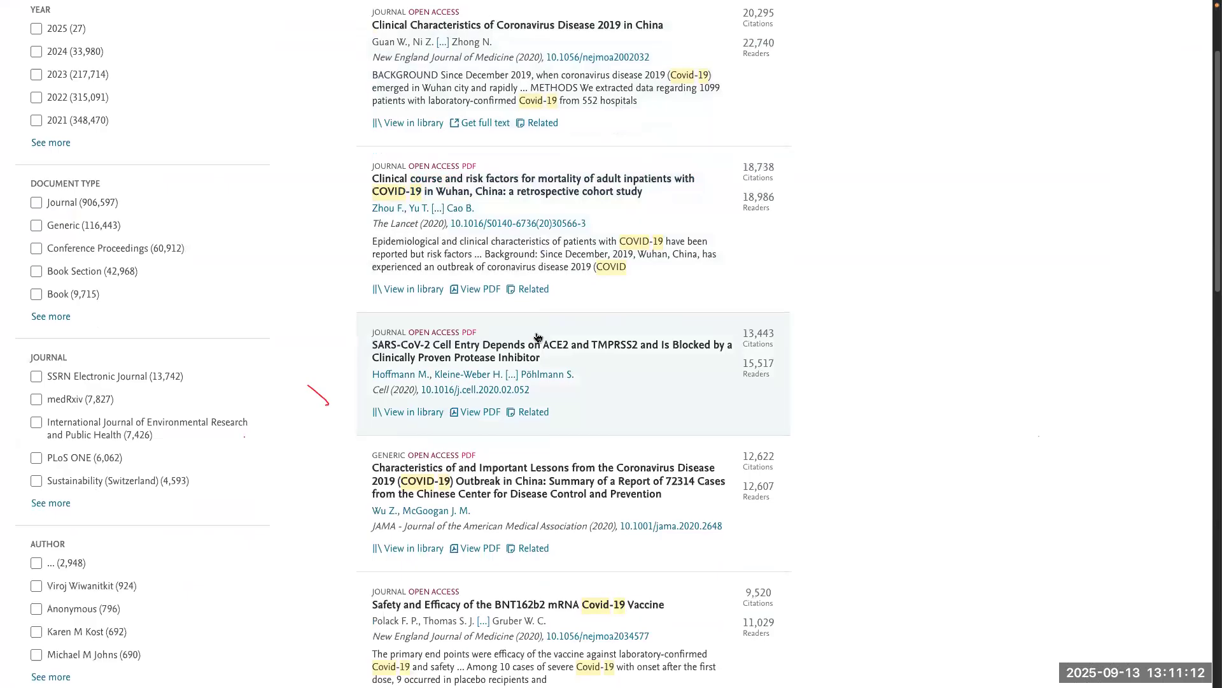
scroll(538, 337, "down", 2)
scroll(173, 94, "up", 5)
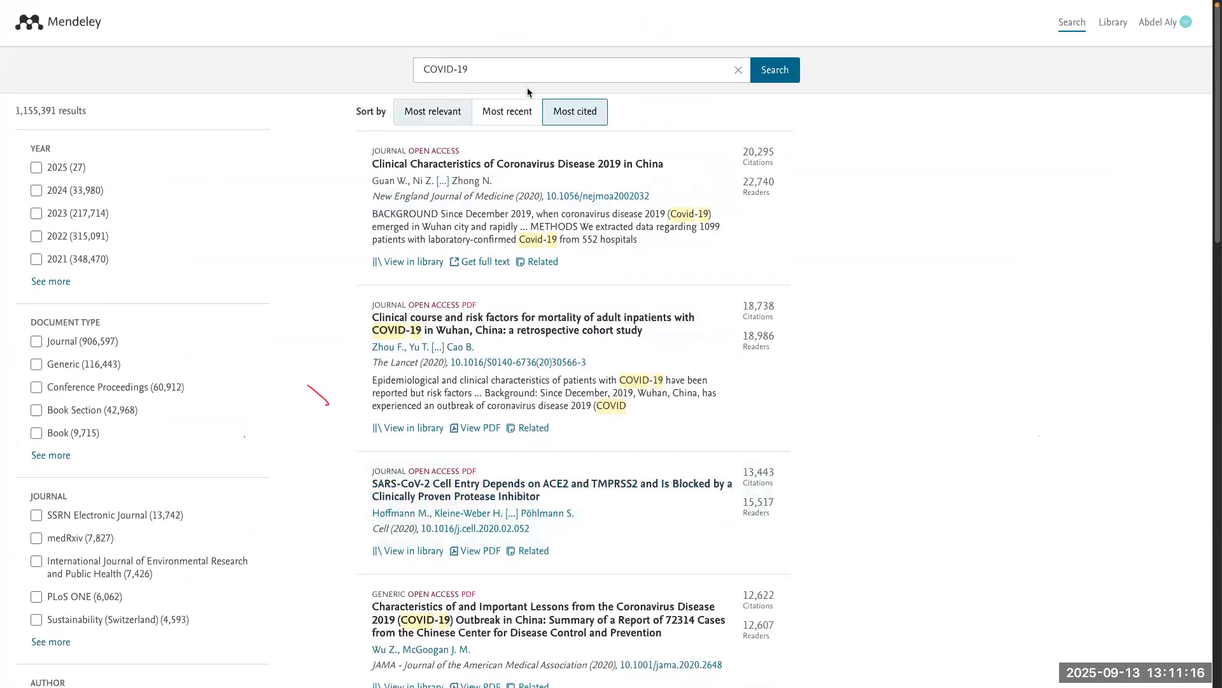
left_click(516, 115)
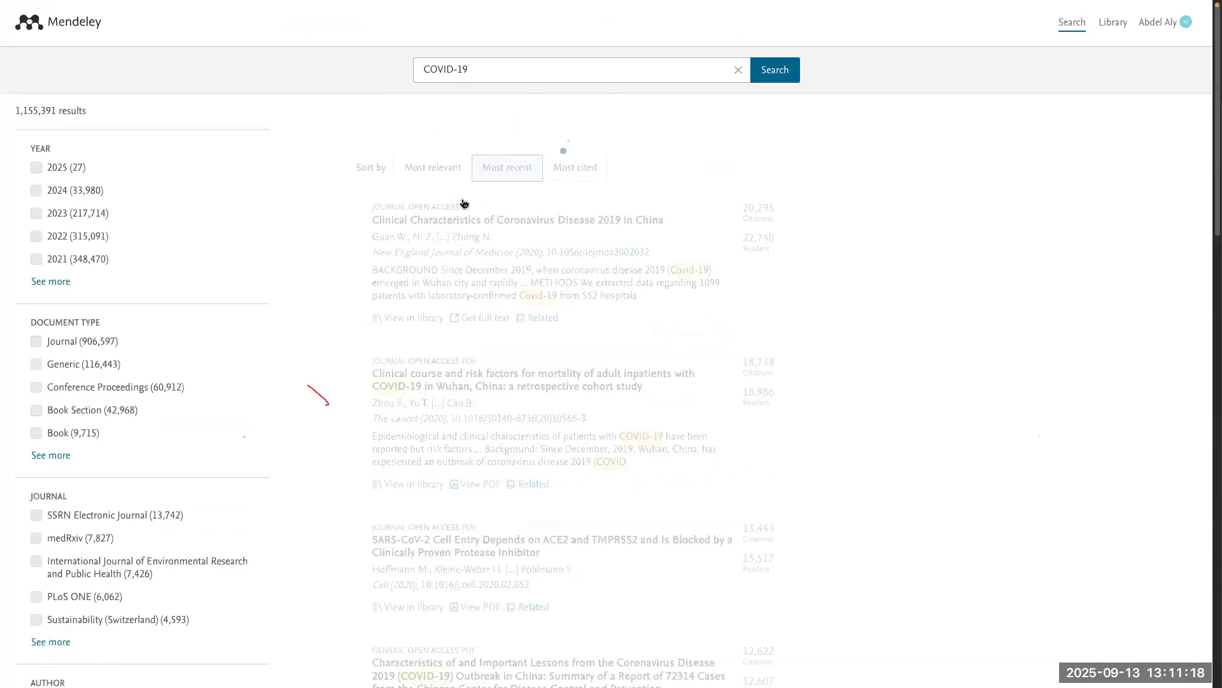
left_click(459, 169)
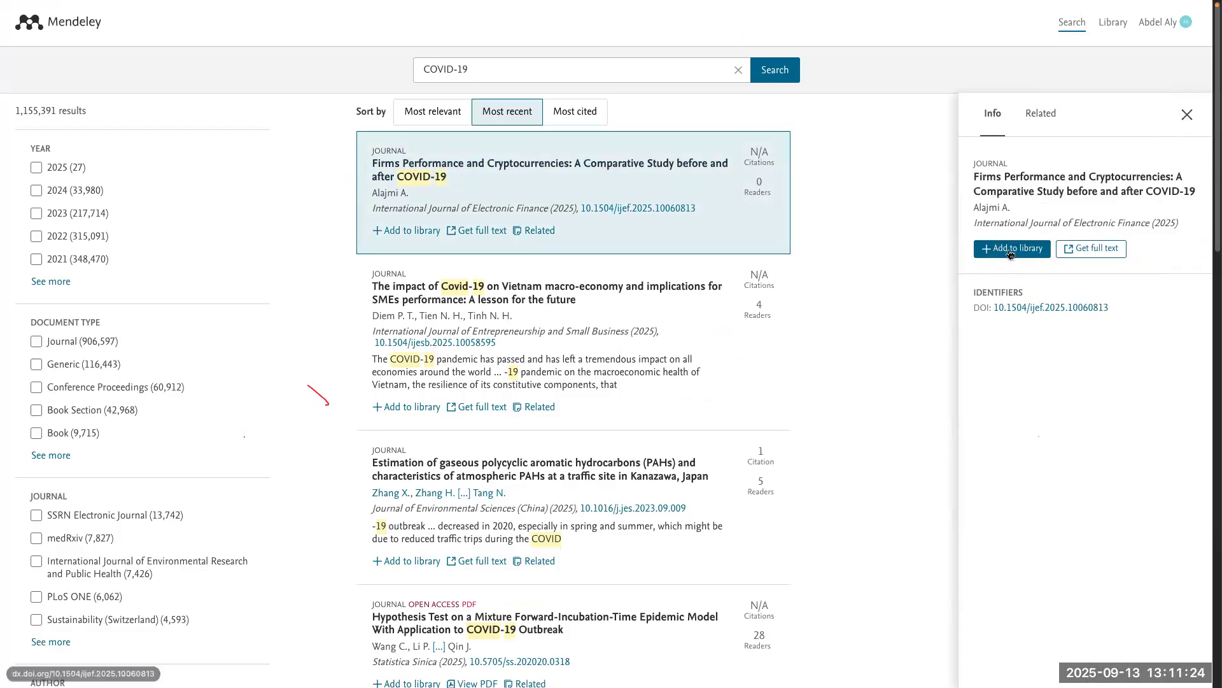
Step: Switch to Document3 in Microsoft Word and browse the library references in Mendeley Cite
key("ctrl+Up")
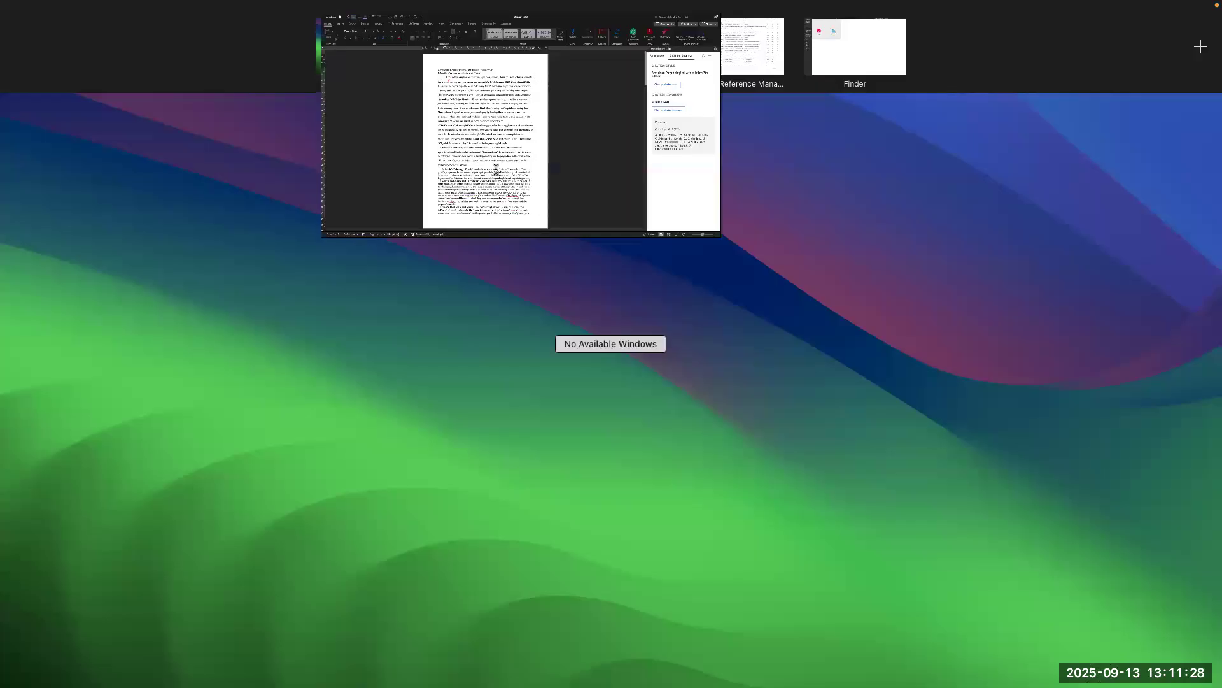
left_click(496, 169)
left_click(227, 33)
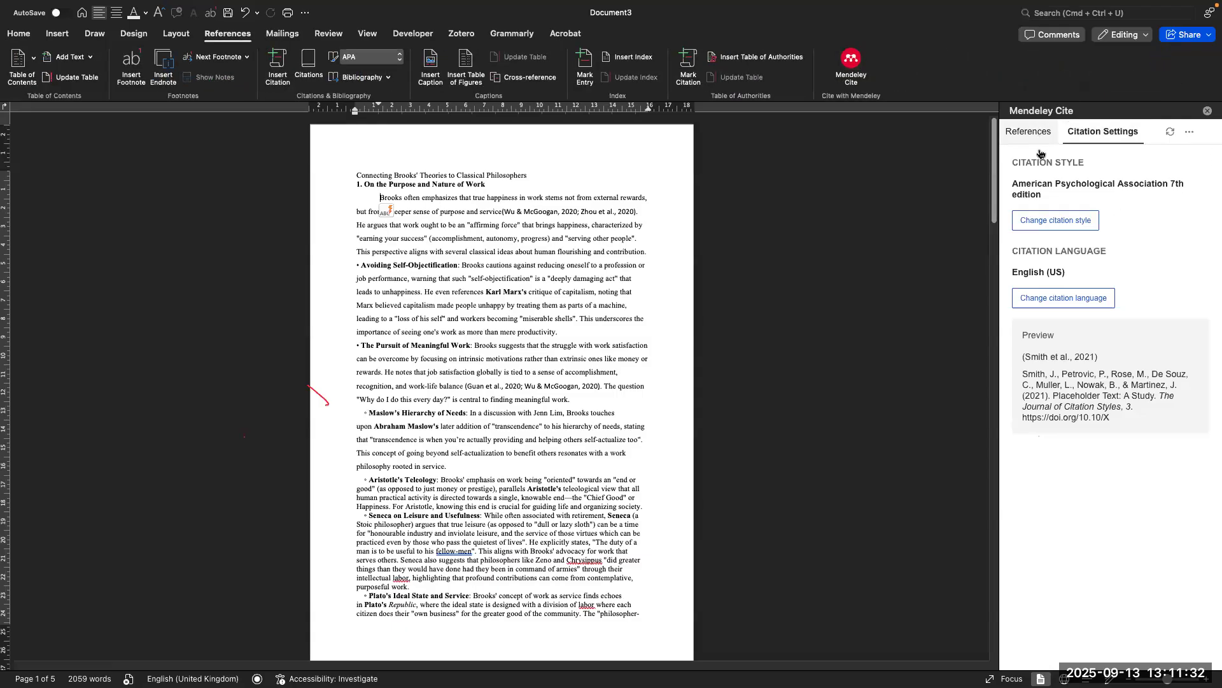
left_click(1028, 132)
scroll(1108, 413, "down", 3)
Step: Look through the body of the document for the inserted in-text citations
scroll(523, 432, "down", 15)
scroll(522, 432, "down", 8)
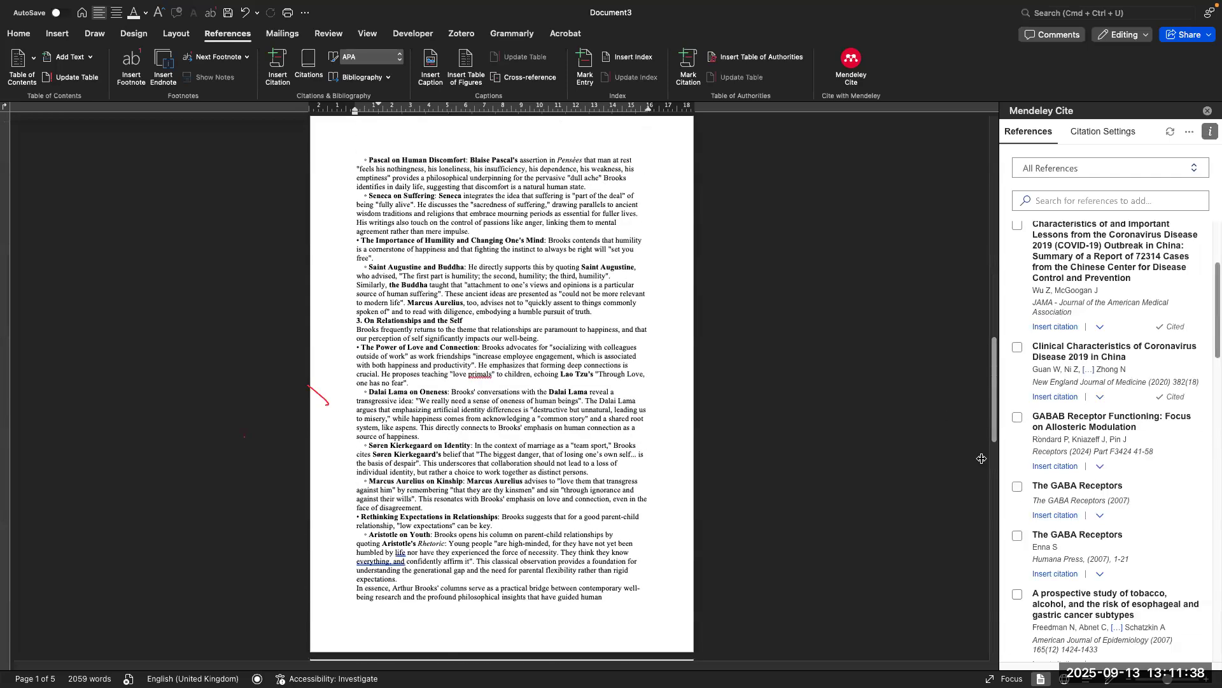
scroll(514, 423, "up", 10)
scroll(514, 423, "up", 1)
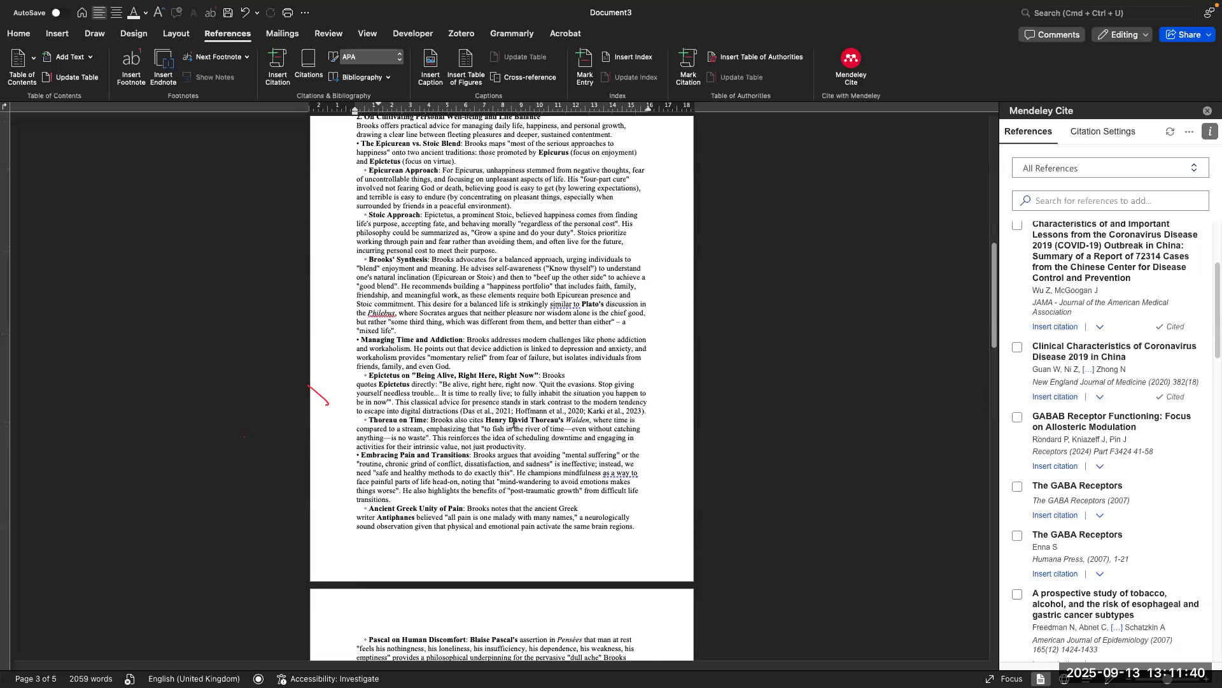
scroll(514, 423, "down", 9)
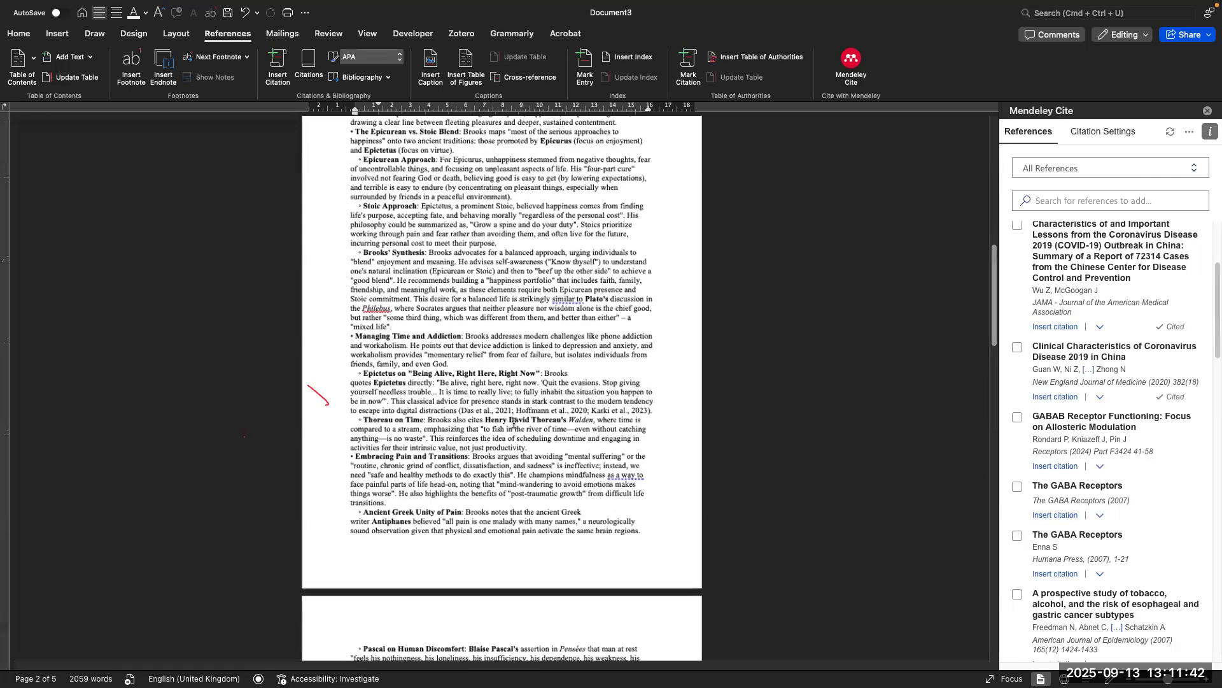
Step: Examine the APA-formatted bibliography entries under the "References" heading, including the part that continues on the last page
scroll(515, 423, "down", 12)
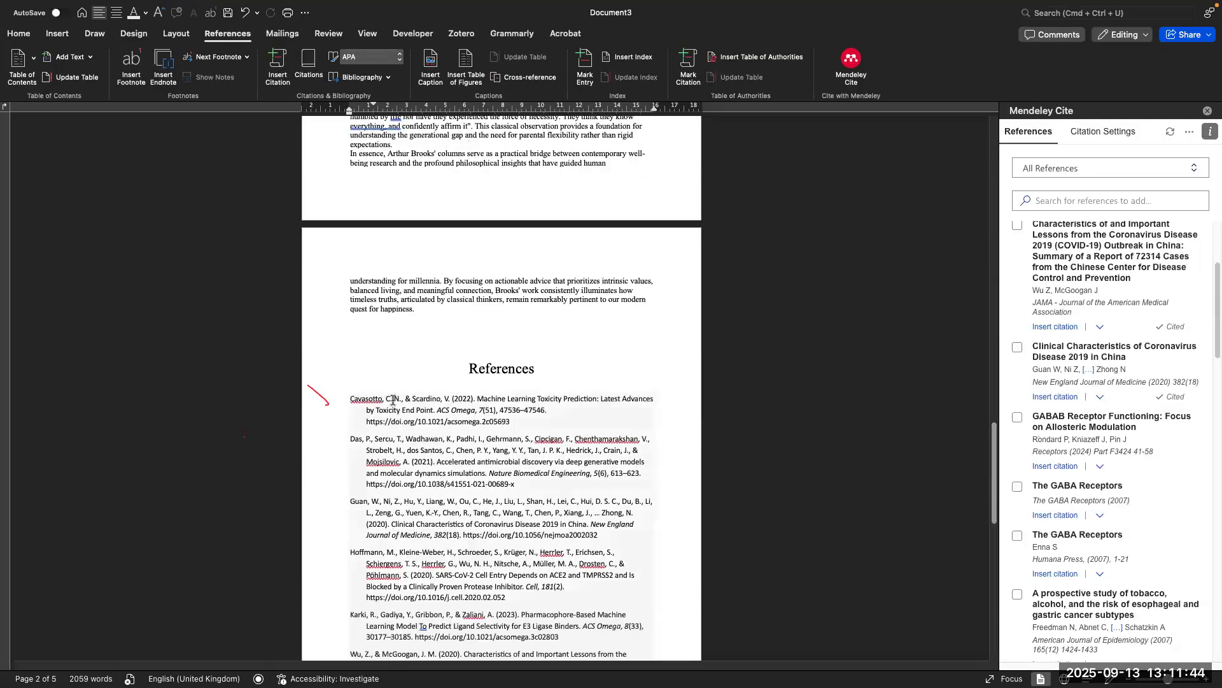
scroll(394, 455, "down", 3)
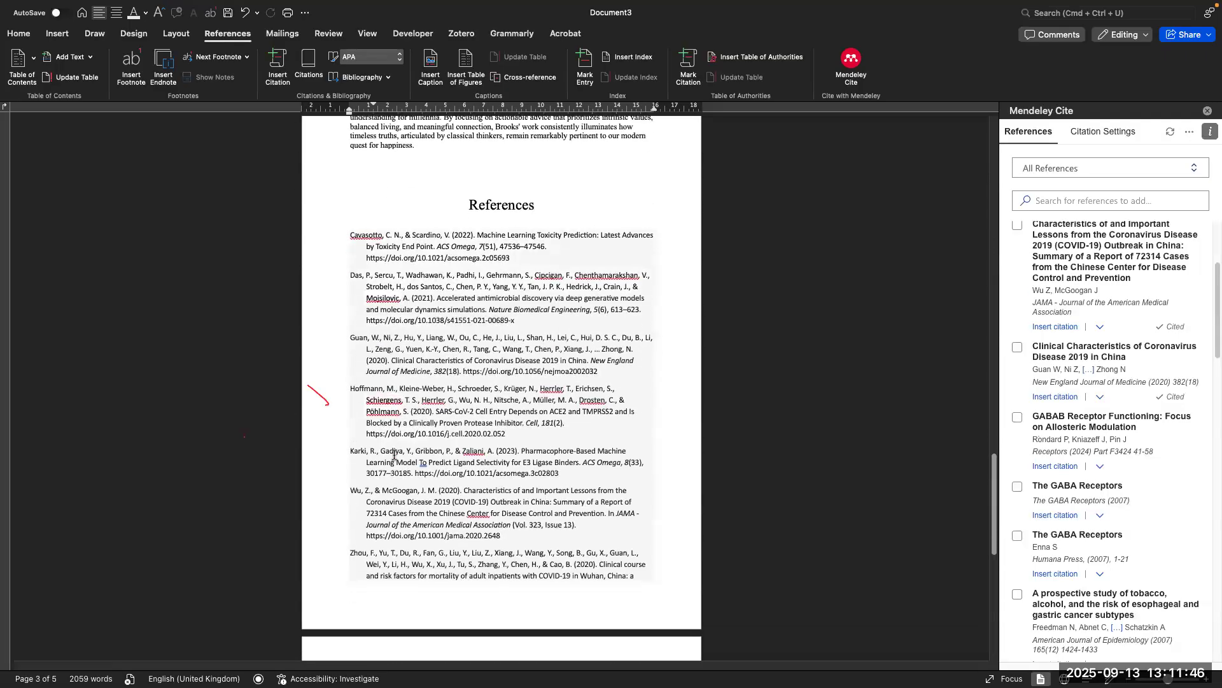
scroll(394, 454, "up", 5)
scroll(394, 454, "up", 2)
scroll(394, 454, "down", 1)
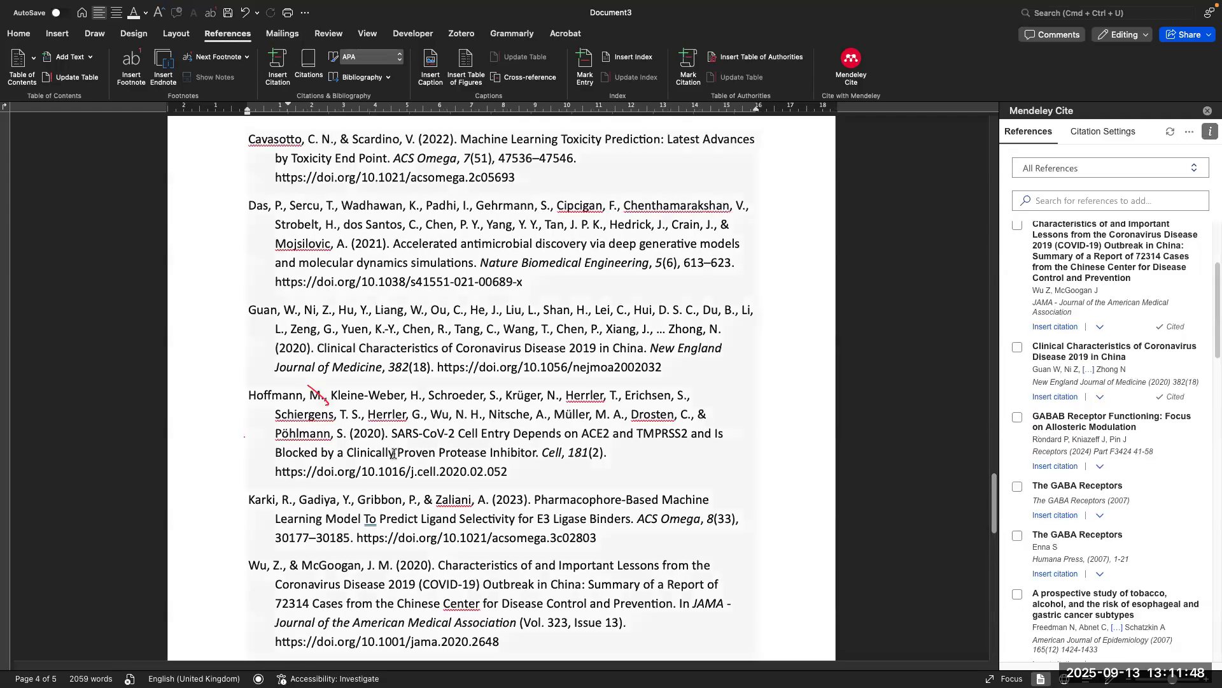
scroll(394, 454, "up", 1)
scroll(394, 454, "up", 3)
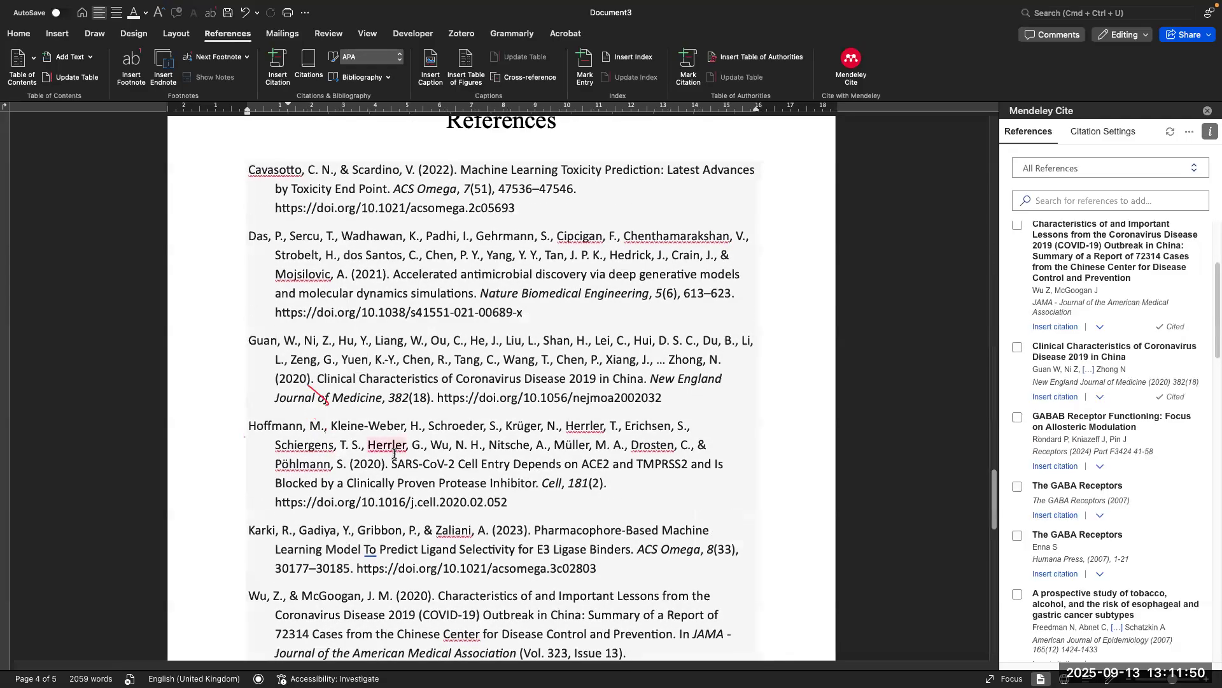
scroll(395, 454, "down", 3)
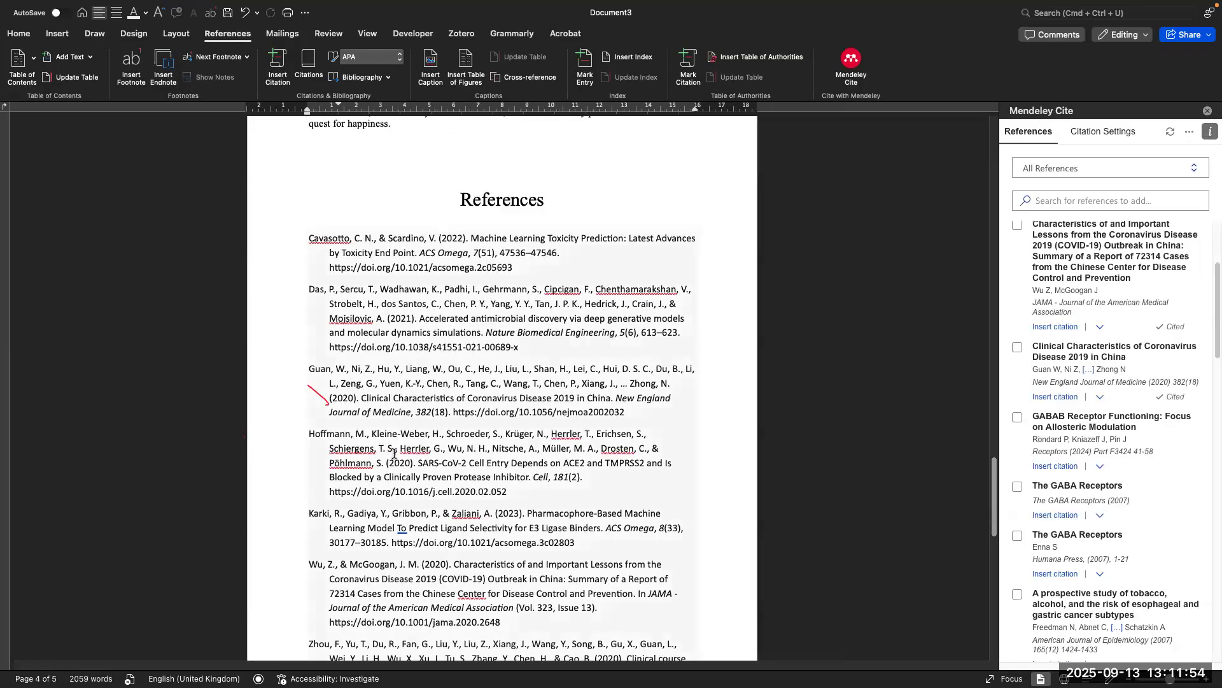
scroll(394, 469, "down", 3)
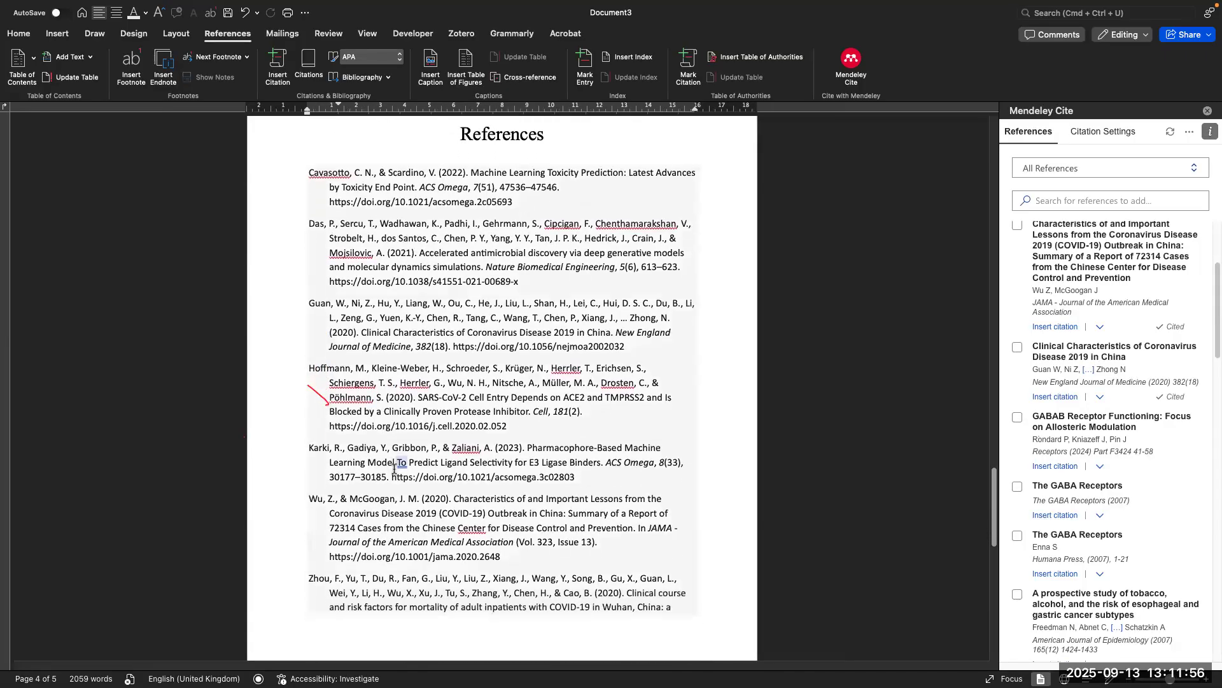
scroll(394, 468, "down", 5)
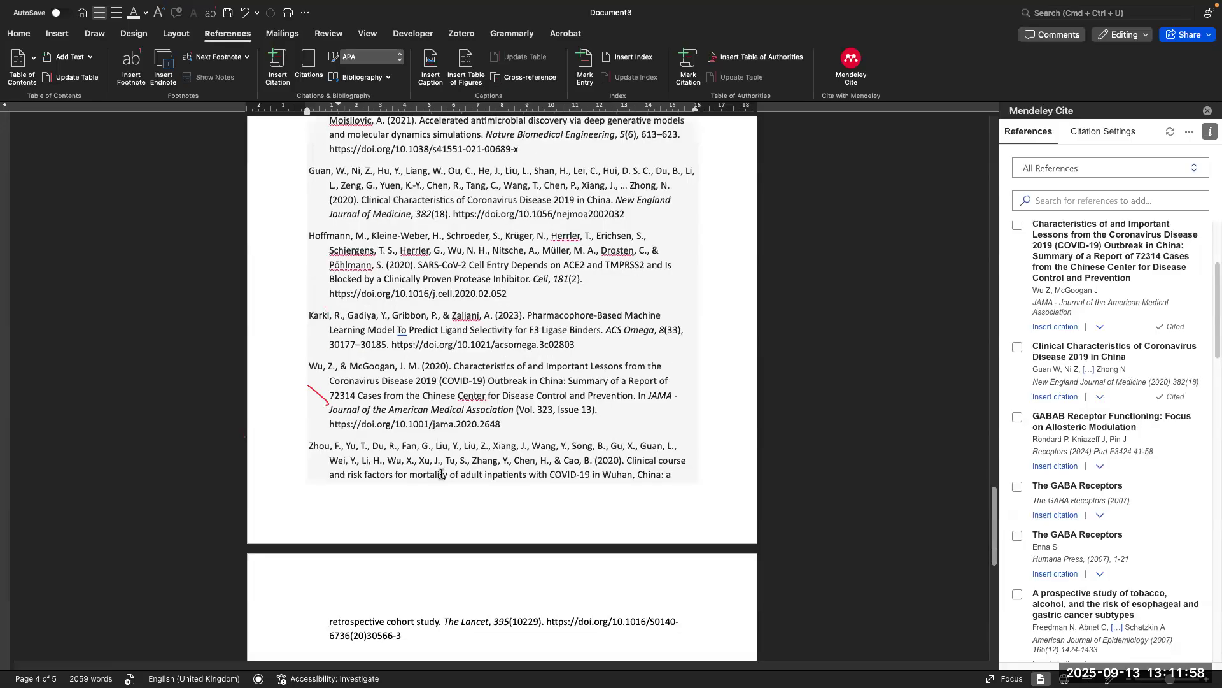
scroll(441, 474, "up", 15)
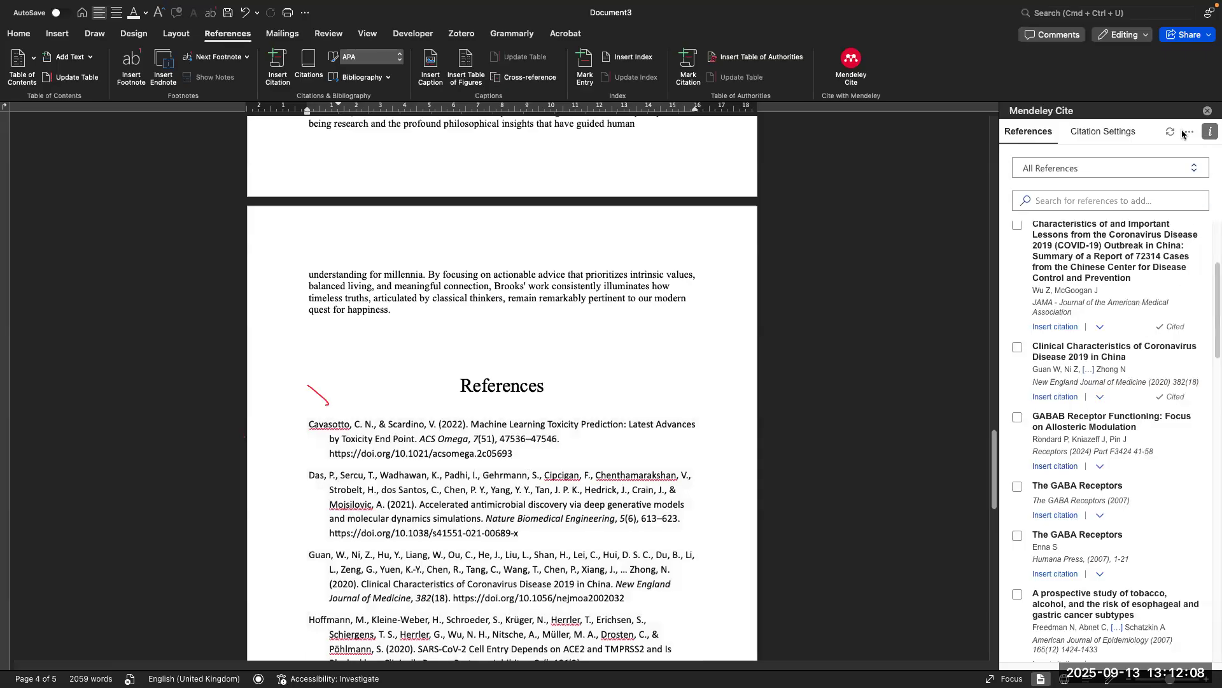
Step: Close Mendeley Cite and inspect the bibliography up close, selecting "Medicine" in the "Clinical Characteristics of Coronavirus Disease 2019 in China" entry
left_click(1208, 112)
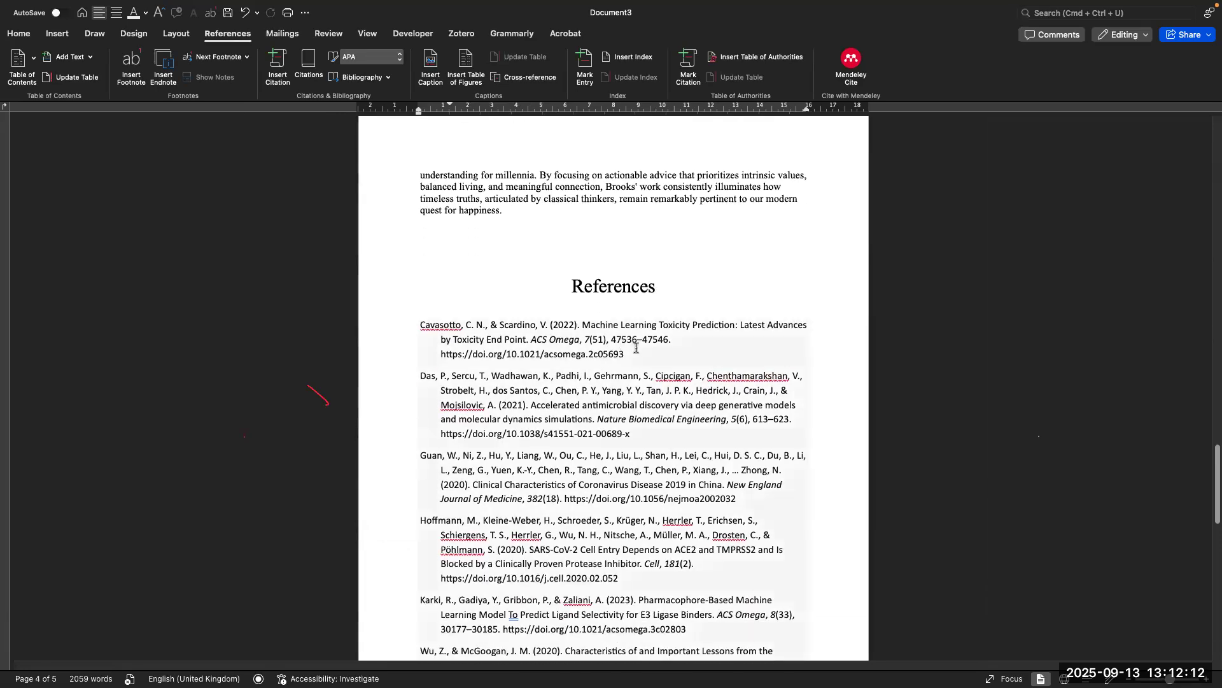
left_click(482, 355)
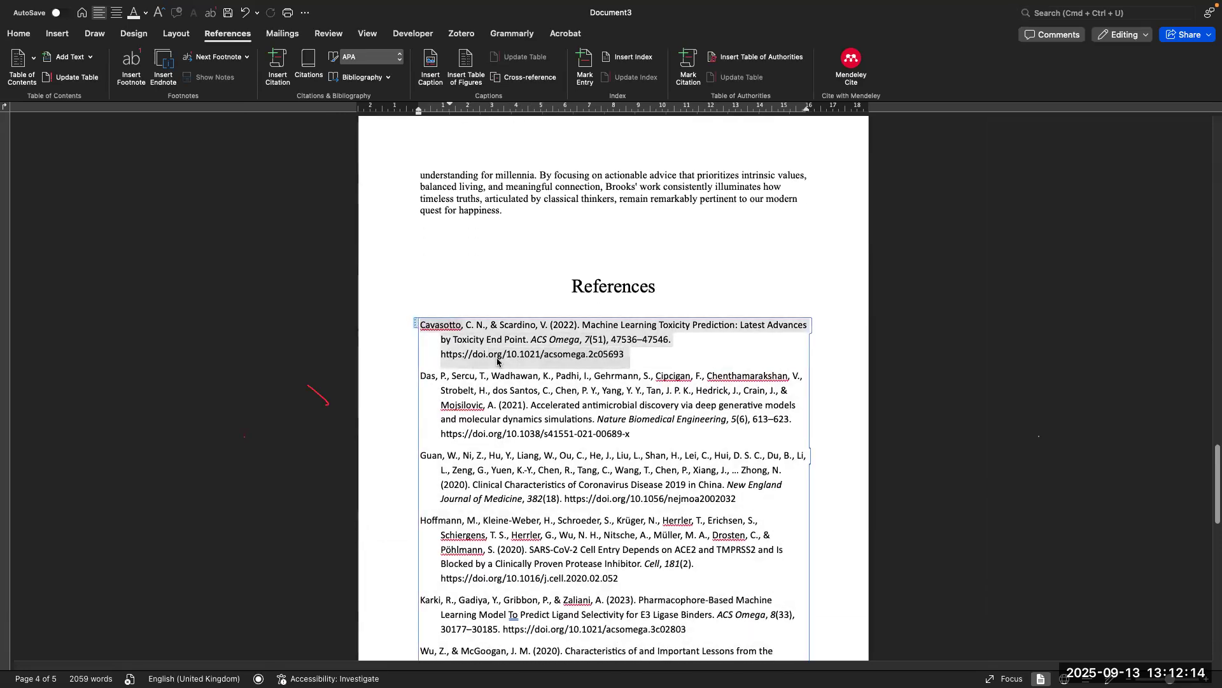
scroll(512, 487, "down", 10)
scroll(513, 487, "down", 4)
scroll(529, 478, "up", 9)
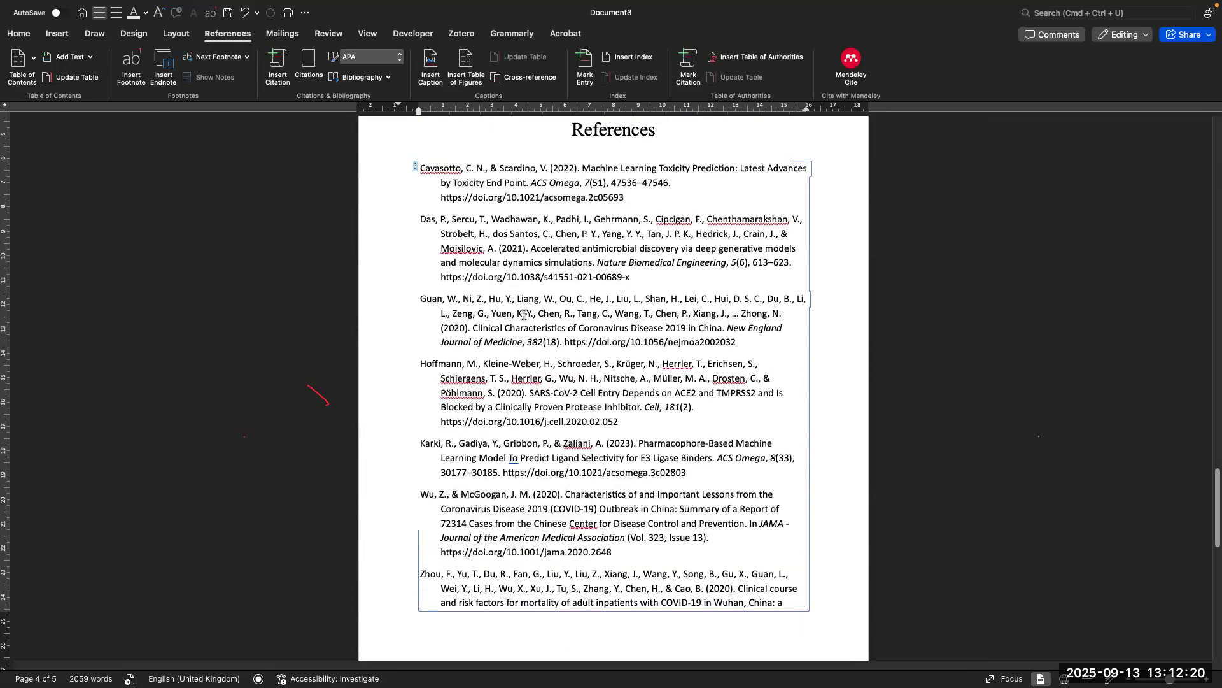
scroll(536, 350, "up", 5)
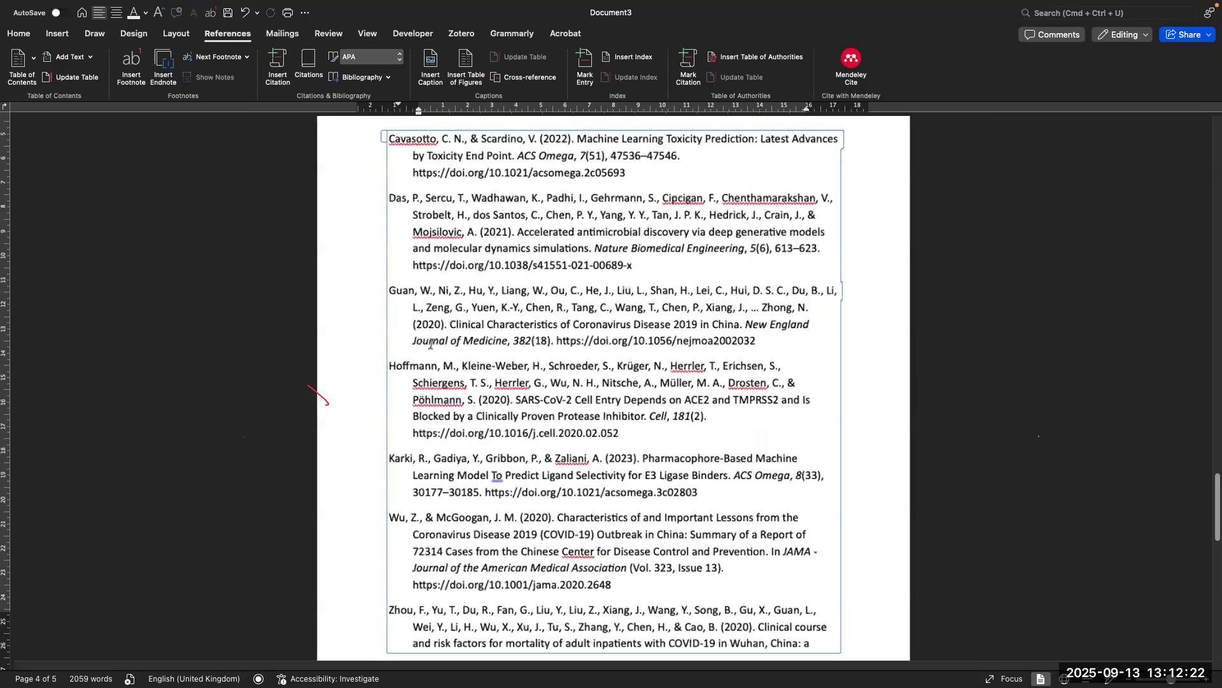
left_click_drag(396, 344, 360, 346)
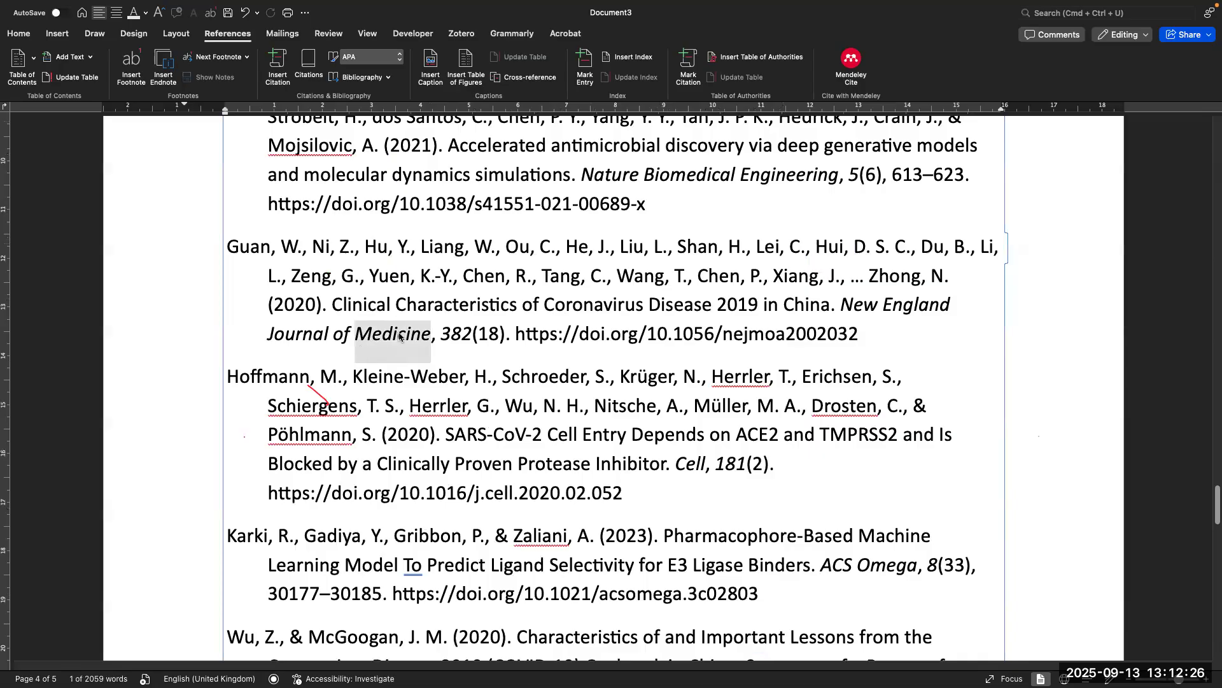
Step: Switch to Mendeley Reference Manager and view the information of "Pharmacophore-Based Machine Learning Model To Predict Ligand Selectivity for E3 Ligase Binders"
key("ctrl+Up")
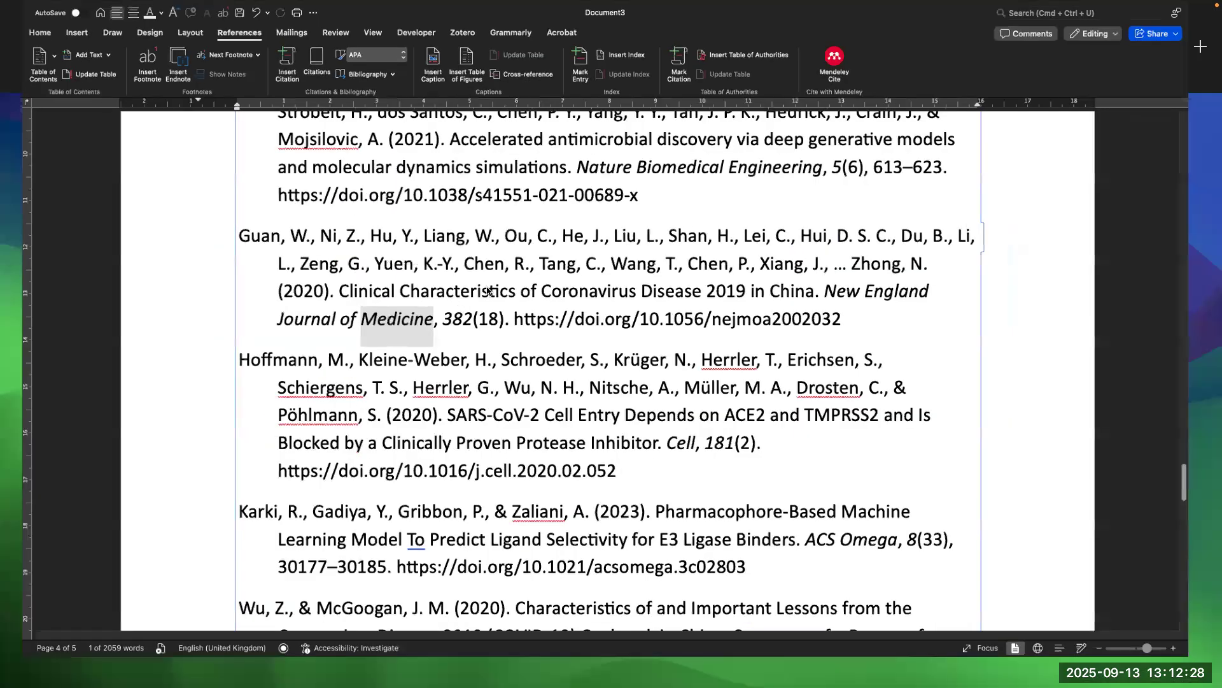
left_click(736, 78)
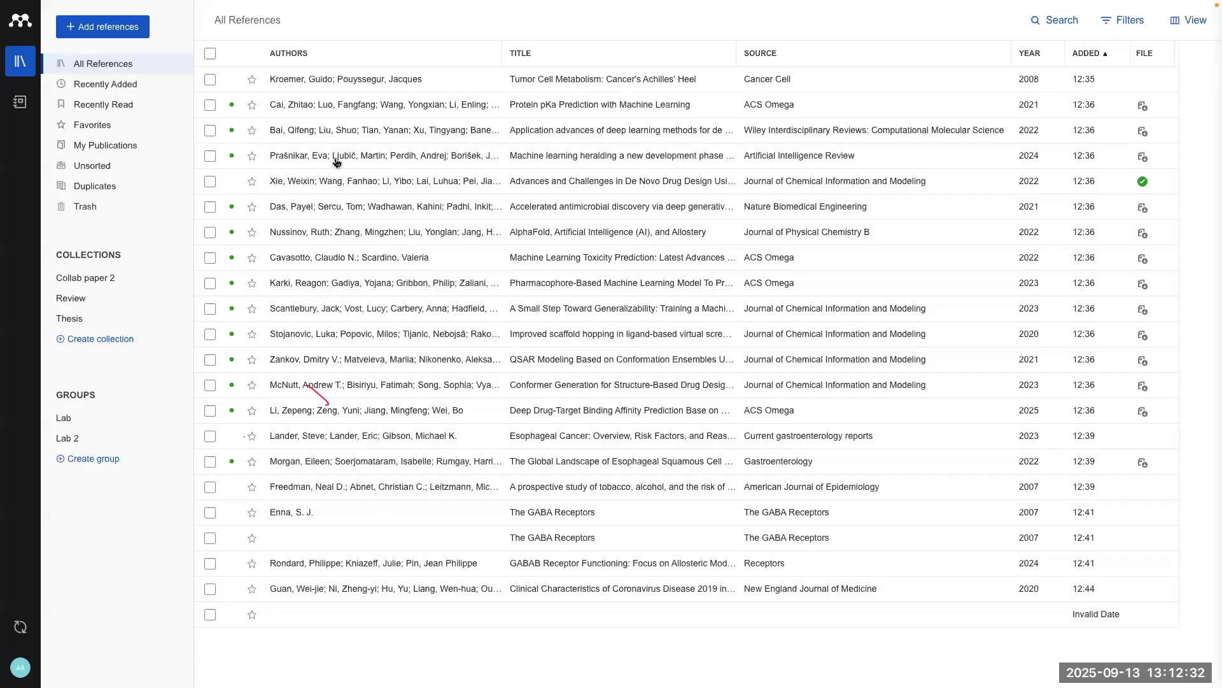
left_click(314, 290)
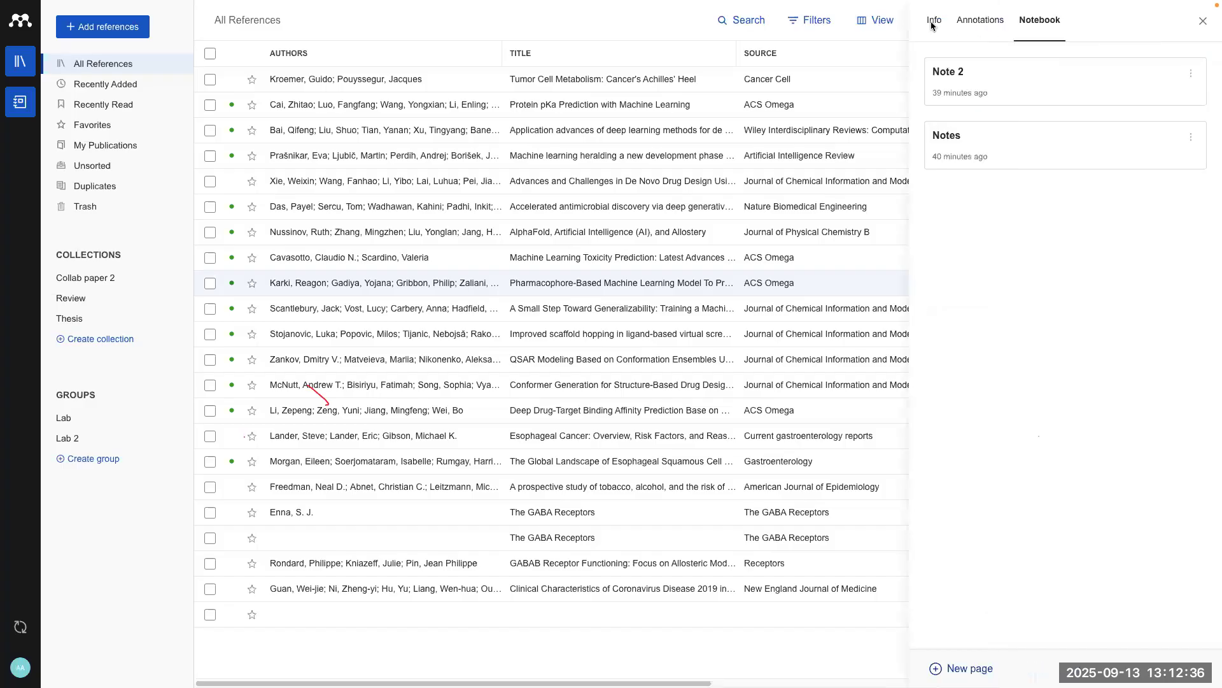
left_click(933, 23)
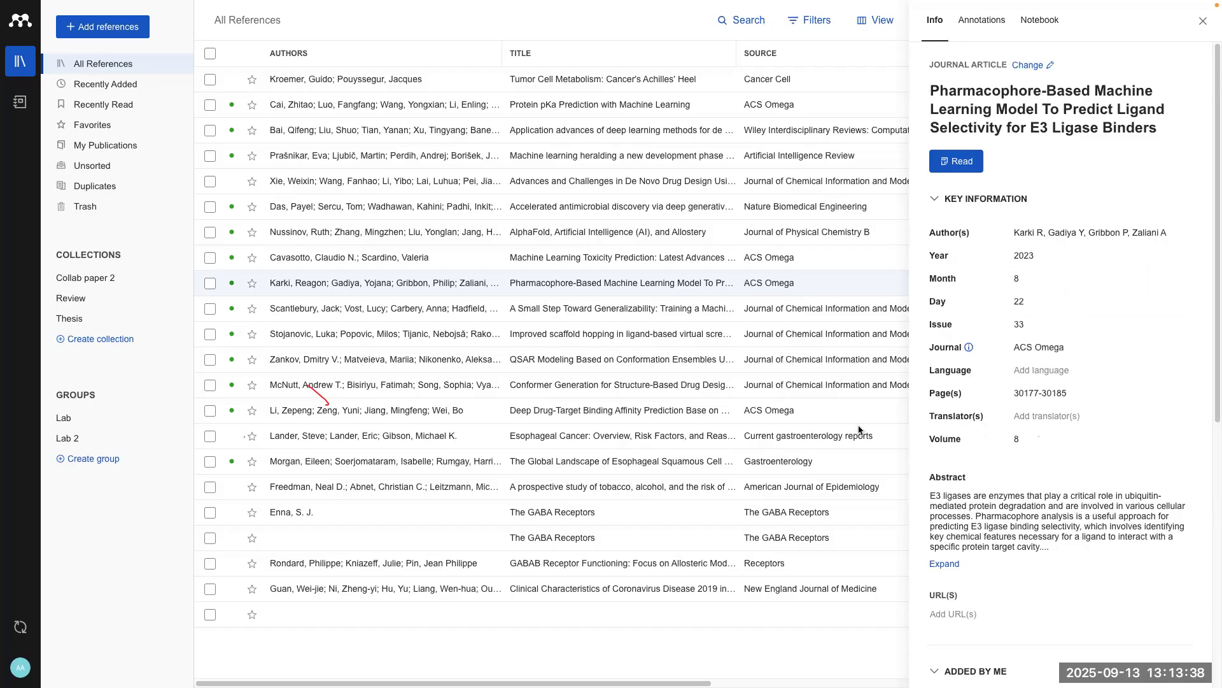
Step: Return to the Word document, reopen Mendeley Cite and view the options for changing the citation style without choosing another one
key("ctrl+Up")
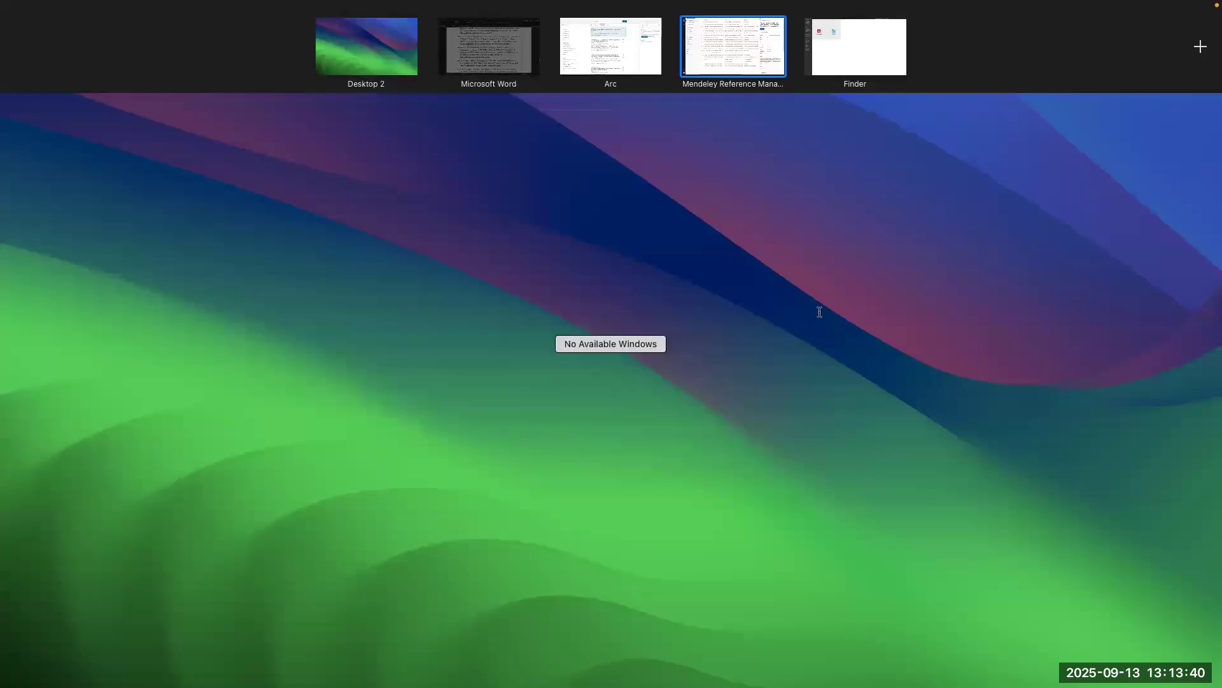
key("super+Tab")
scroll(617, 357, "down", 3)
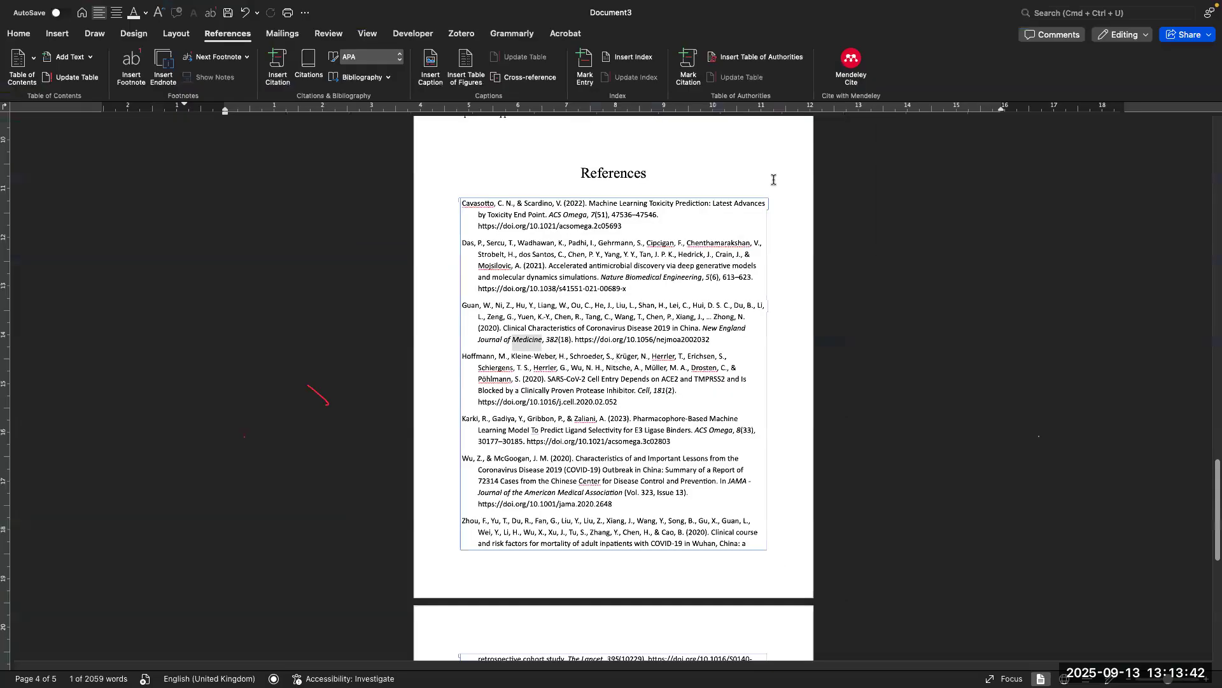
left_click(852, 64)
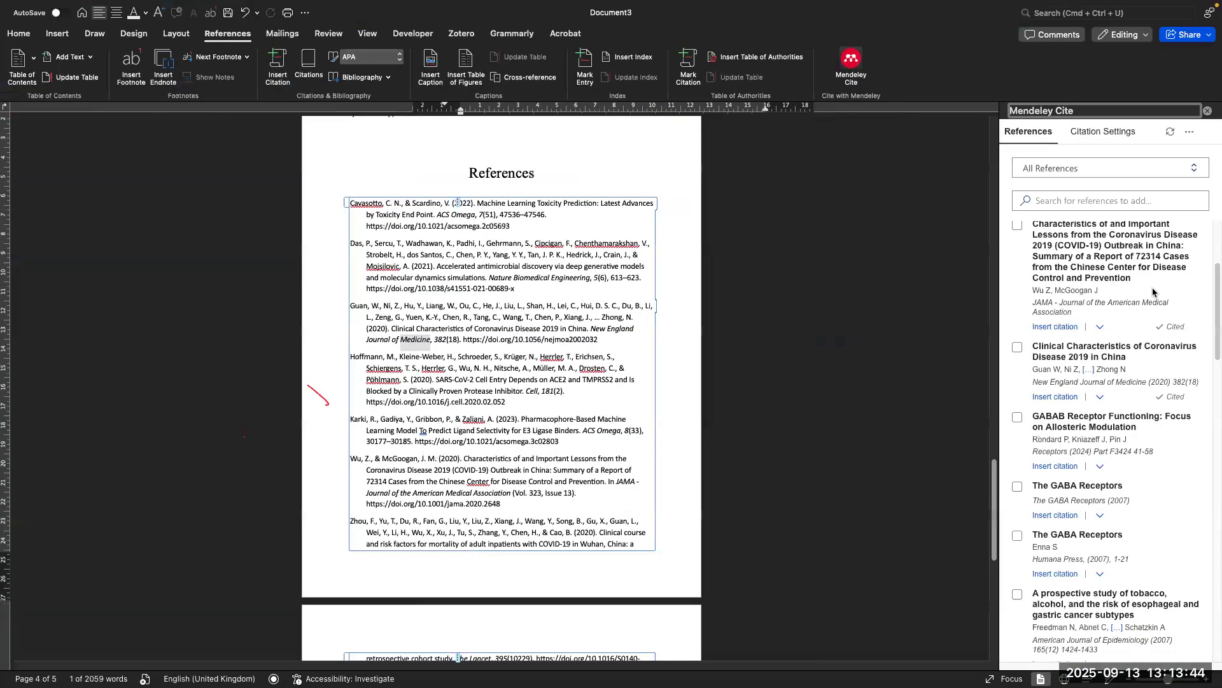
left_click(1125, 137)
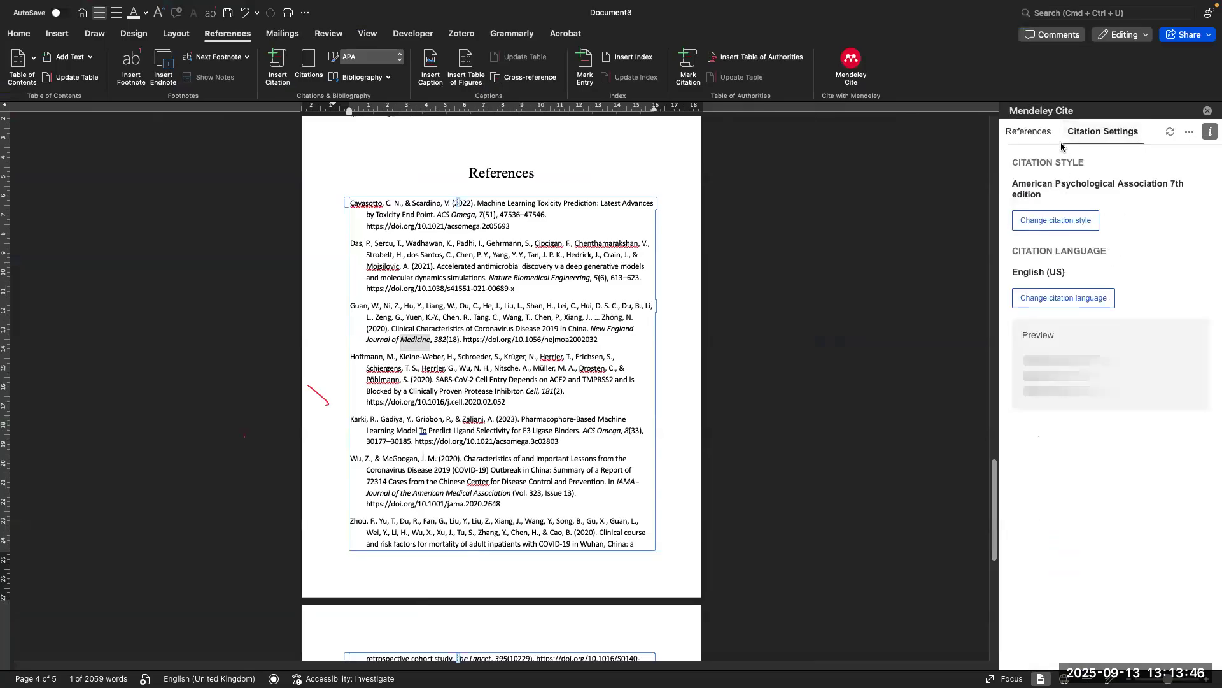
left_click(1054, 220)
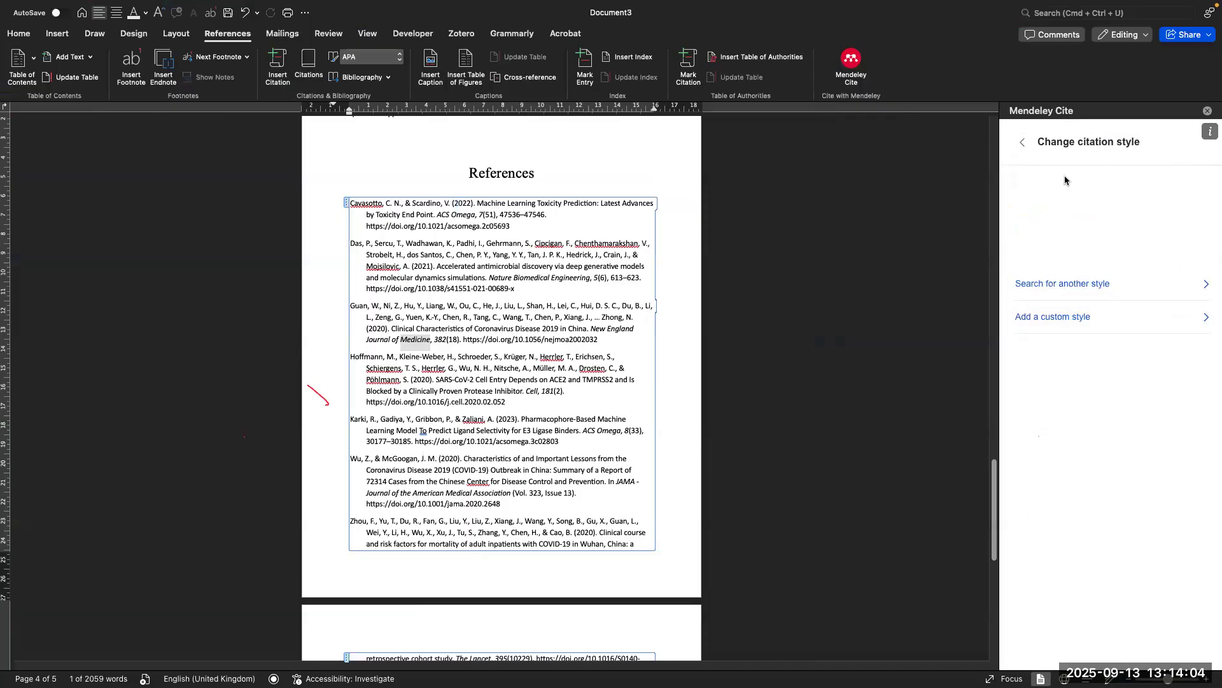
left_click(1023, 142)
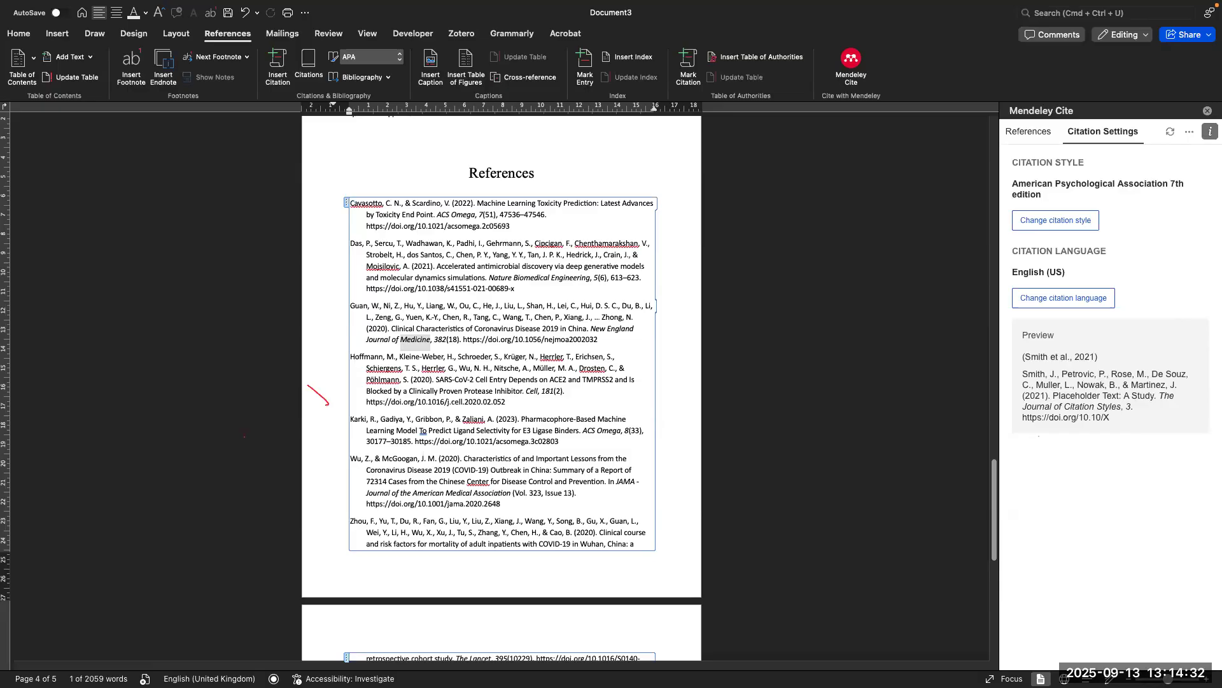
Step: Select the entire bibliography block under "References" and view it through to its end
left_click(345, 202)
scroll(416, 328, "down", 10)
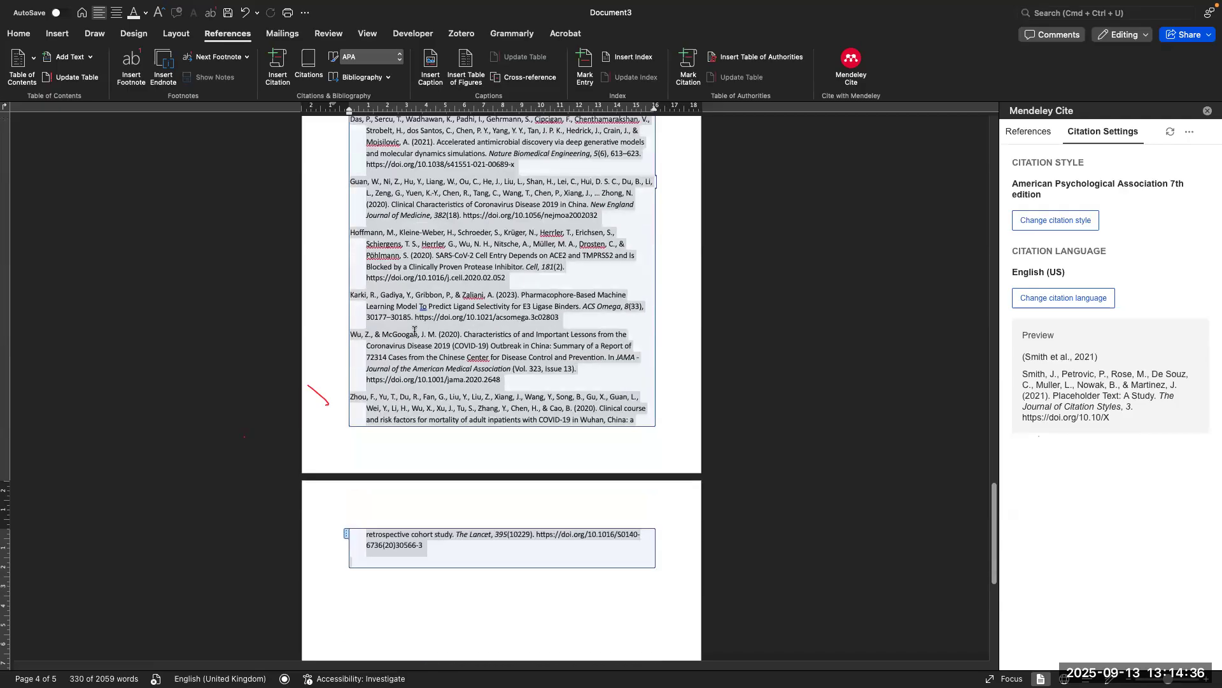
Step: Select the whole bibliography under "References" and set its font to Times New Roman
scroll(416, 336, "up", 3)
scroll(416, 336, "up", 6)
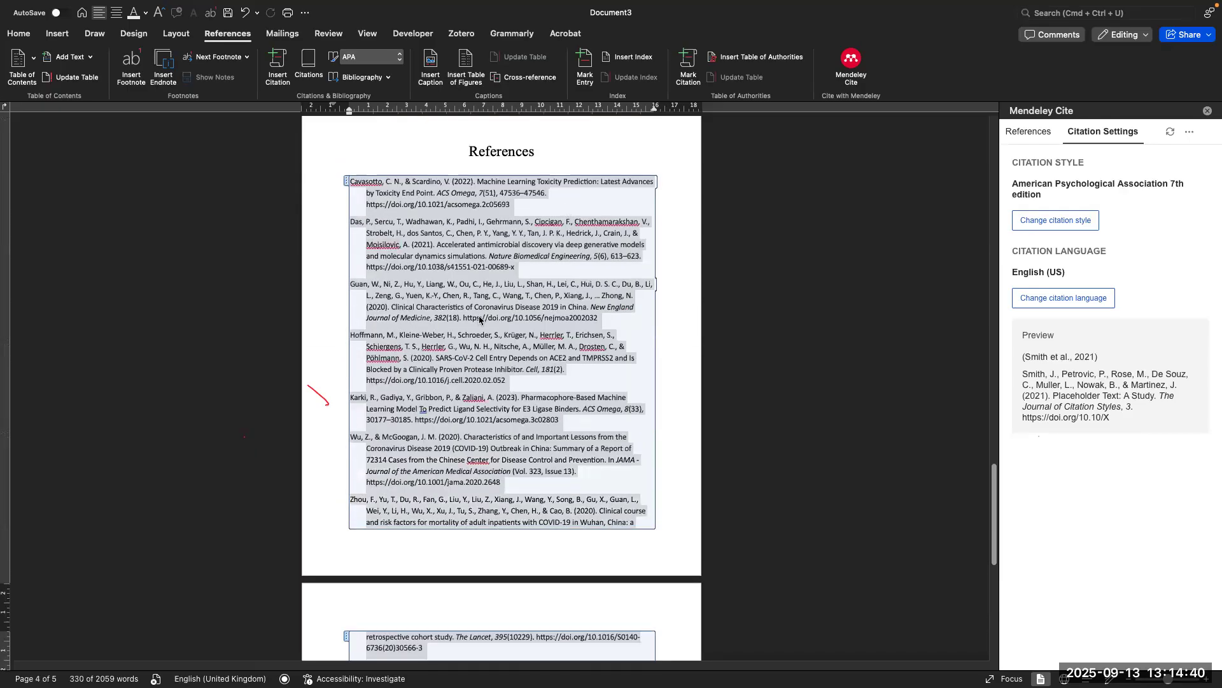
scroll(477, 322, "down", 2)
left_click(474, 356)
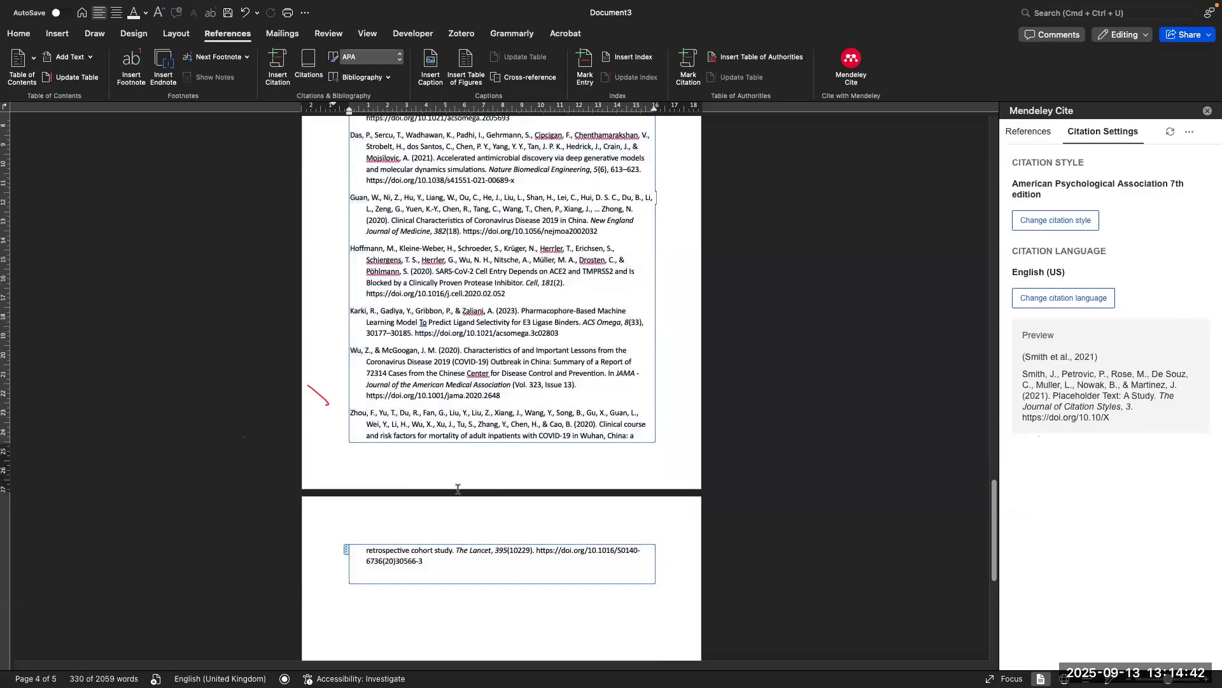
left_click_drag(441, 565, 347, 165)
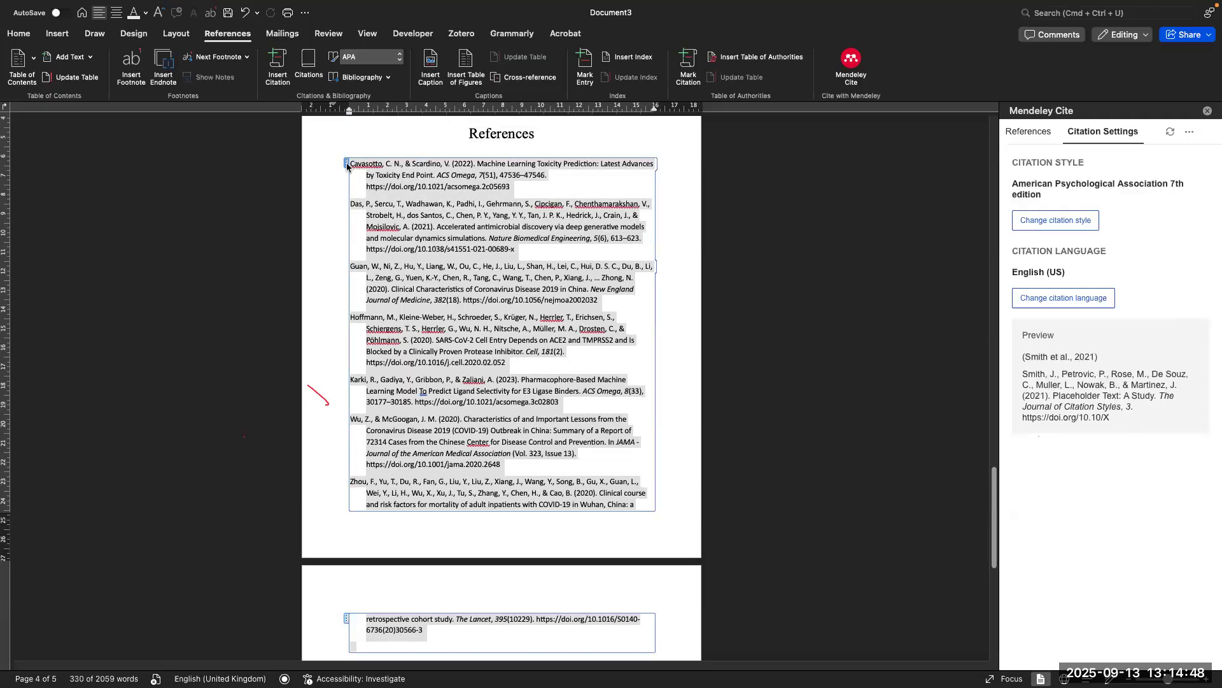
left_click(19, 34)
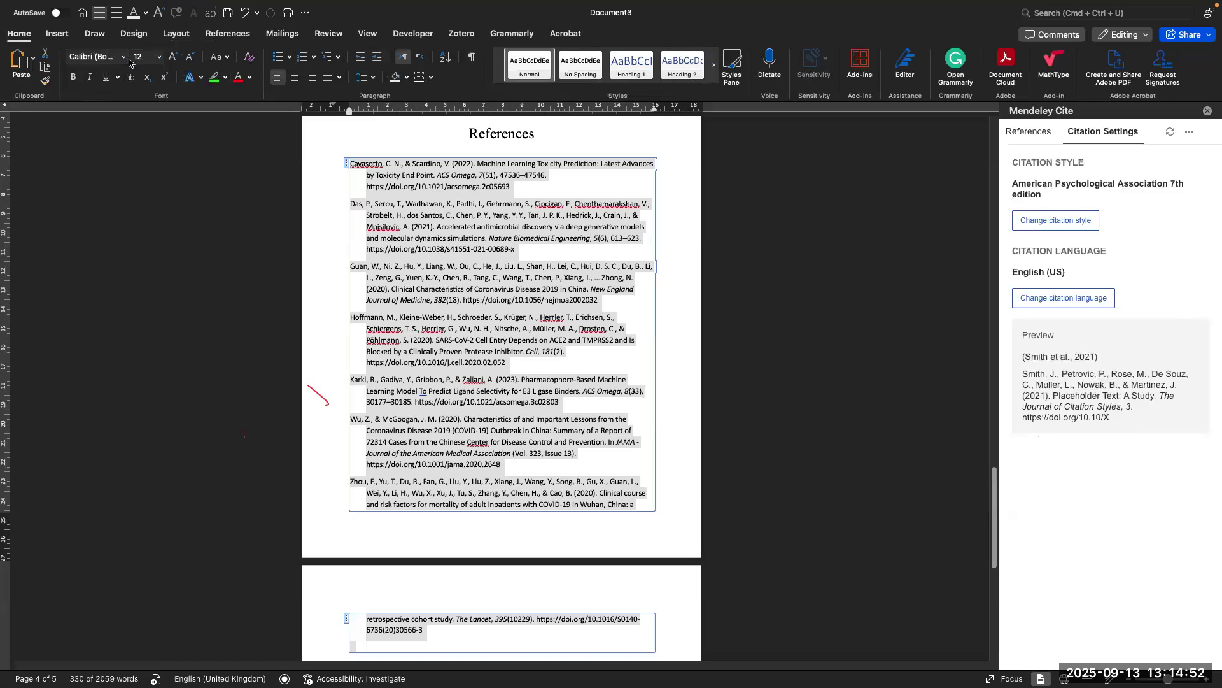
left_click(124, 56)
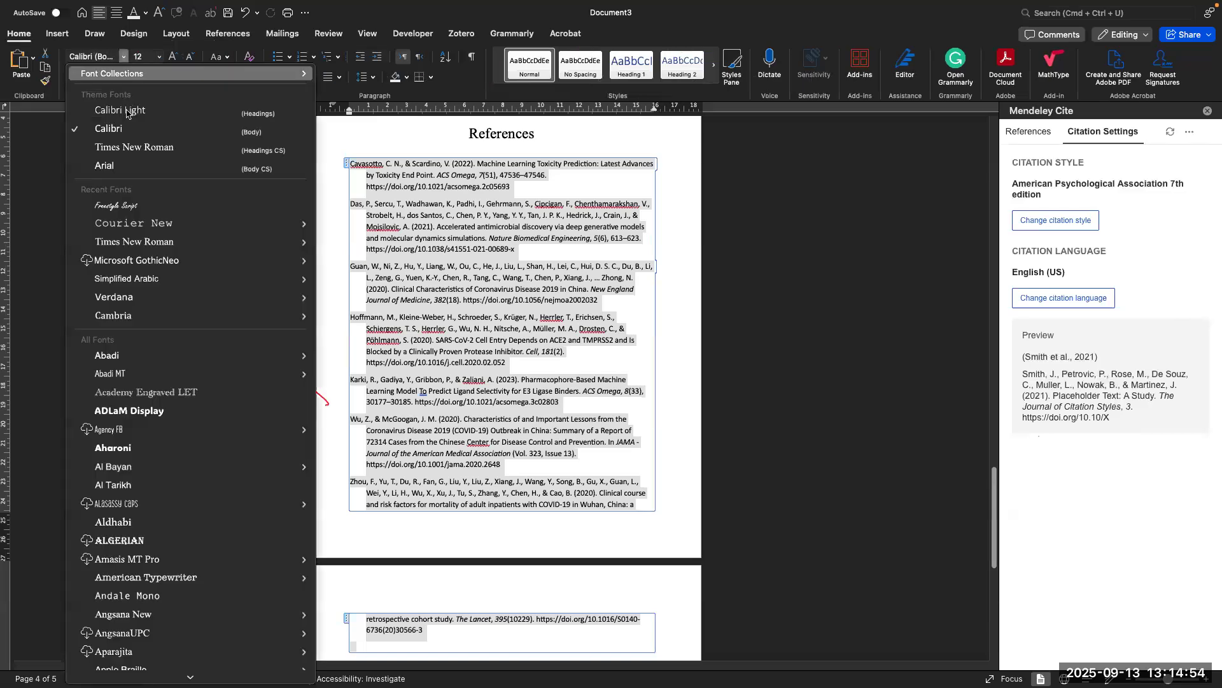
left_click(135, 147)
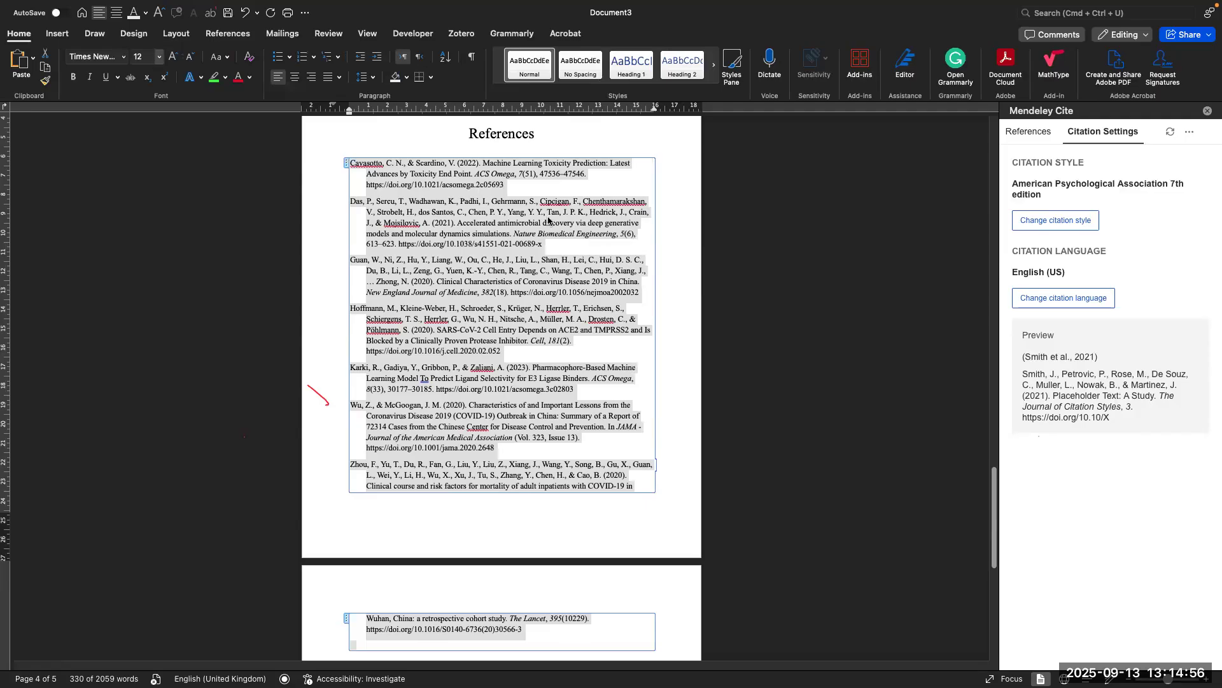
Step: Look through Mendeley Cite's additional options, including the account, support and about links, and return to its list of references
left_click(1026, 130)
left_click(1122, 145)
left_click(1188, 133)
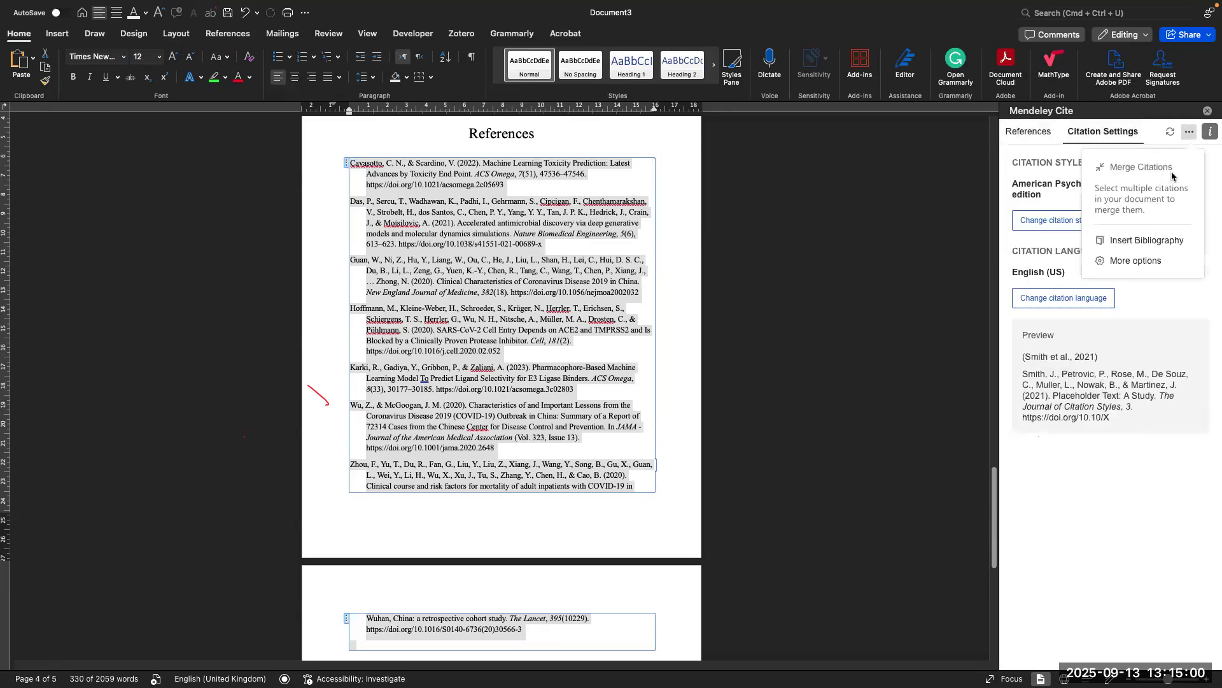
left_click(1097, 260)
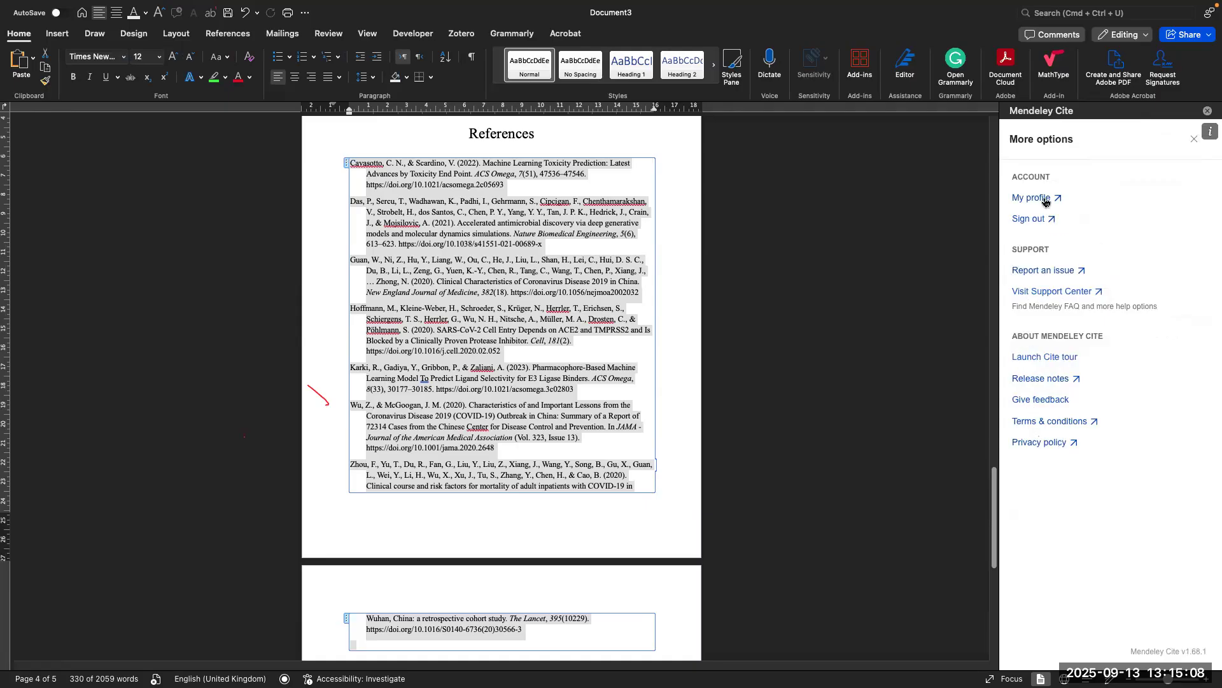
left_click(1194, 139)
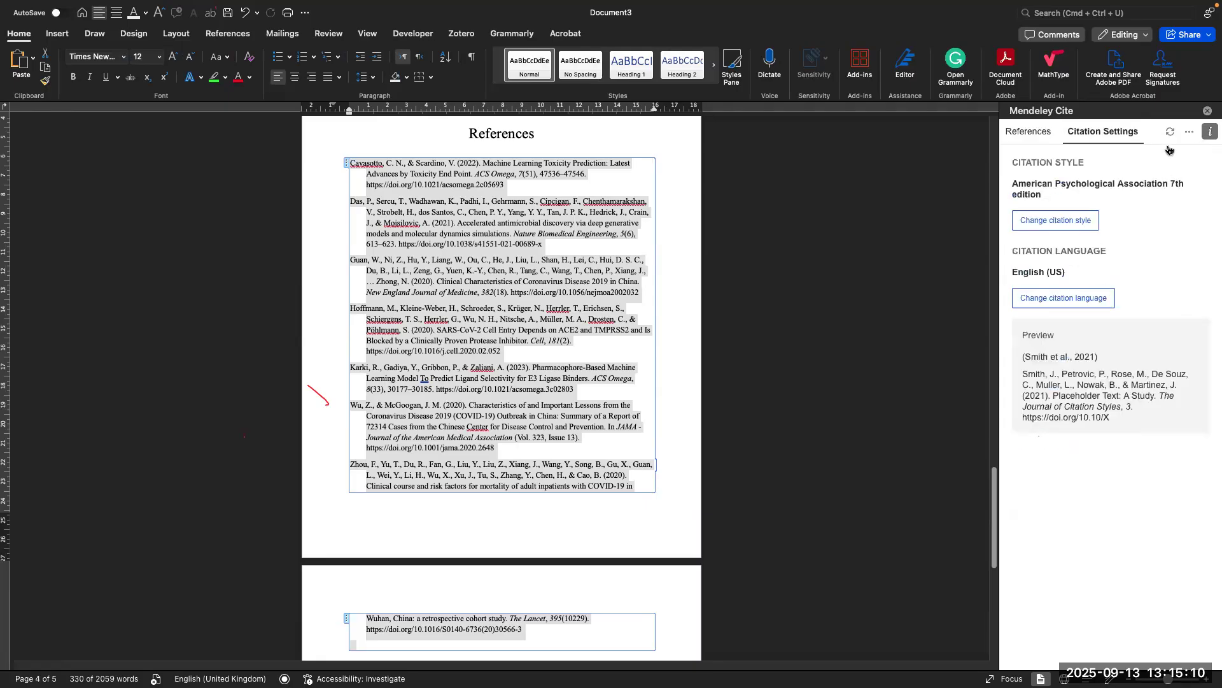
left_click(1188, 133)
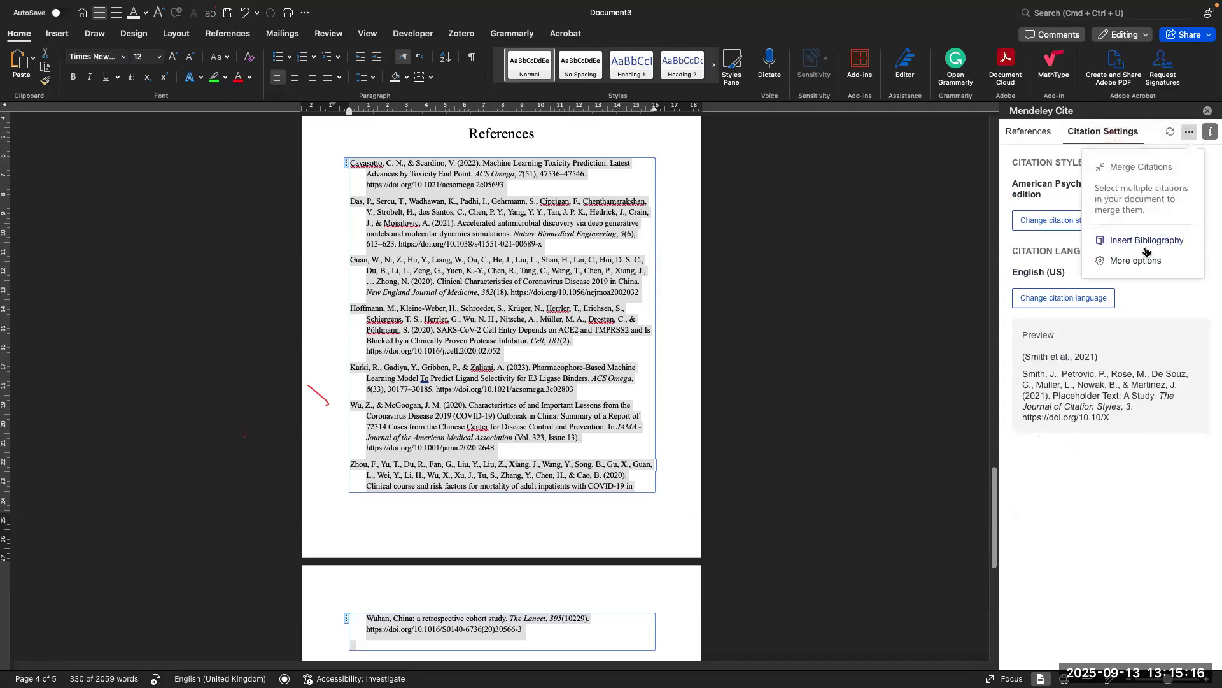
left_click(1028, 131)
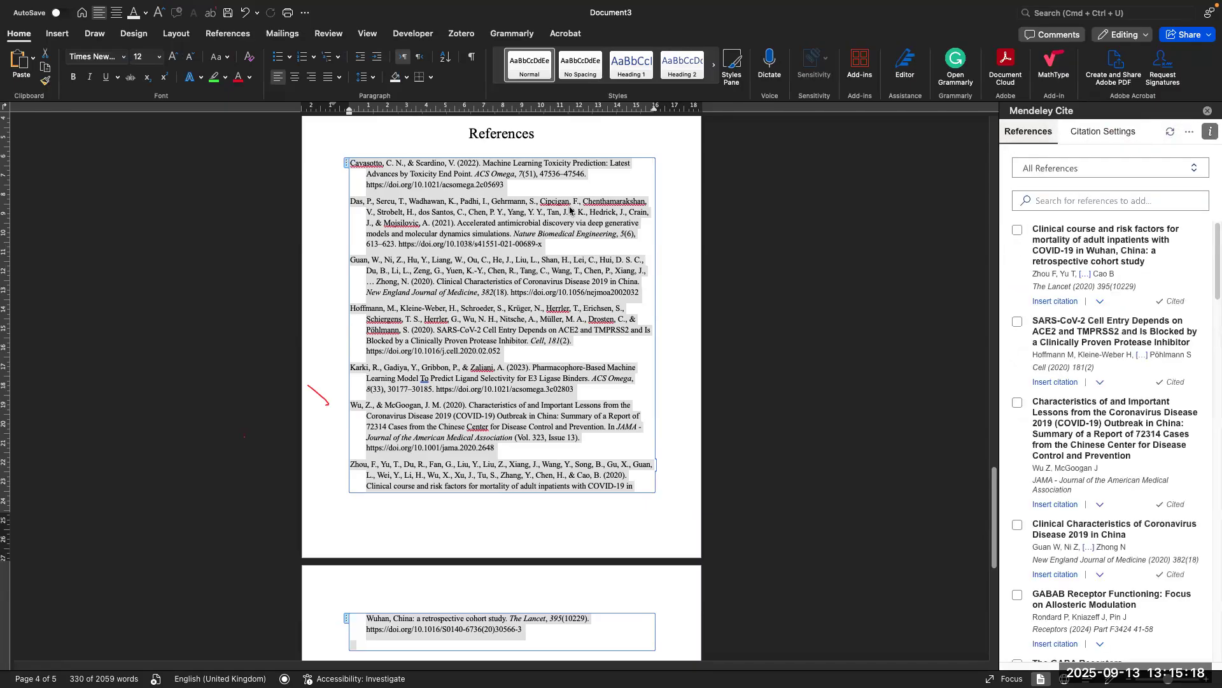
Step: Reselect the entire bibliography block, view it through to its end and close Mendeley Cite
left_click(347, 166)
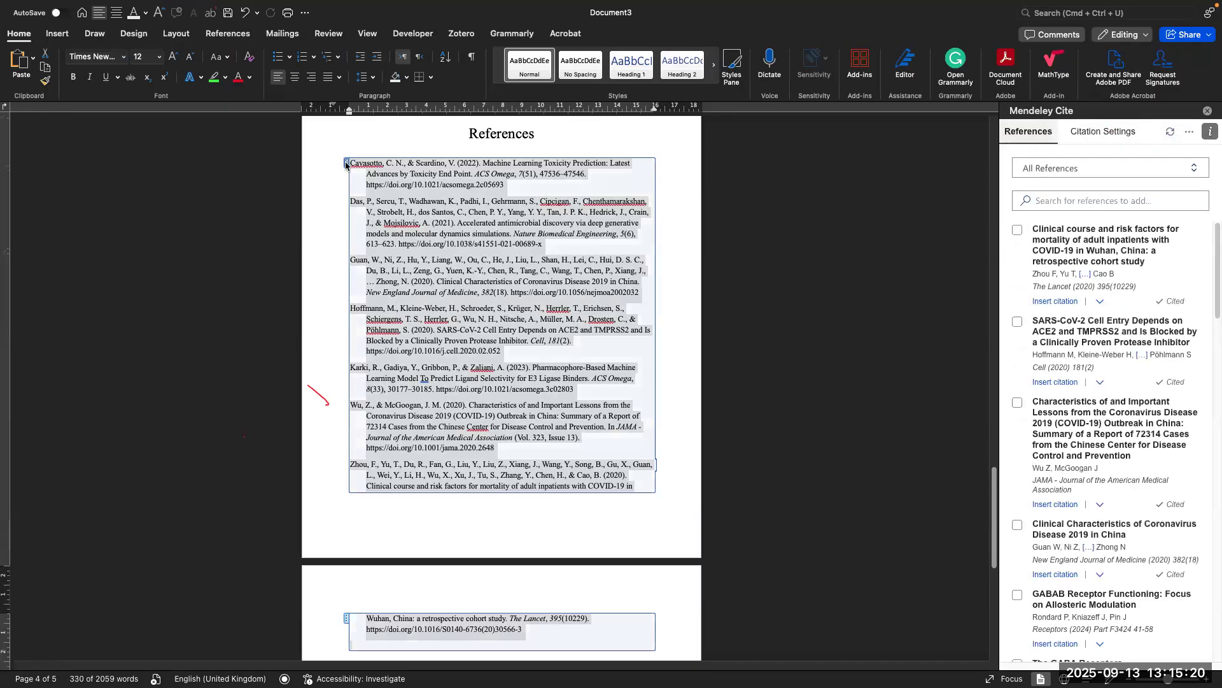
left_click(469, 504)
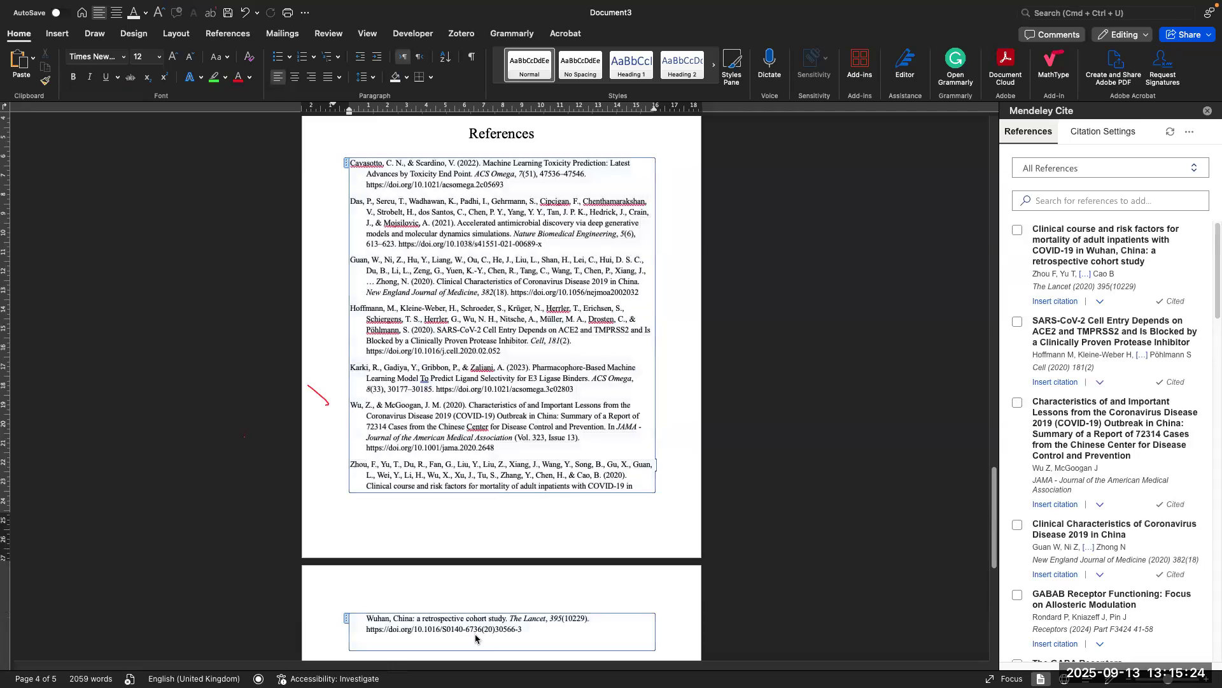
left_click(347, 164)
scroll(438, 348, "up", 2)
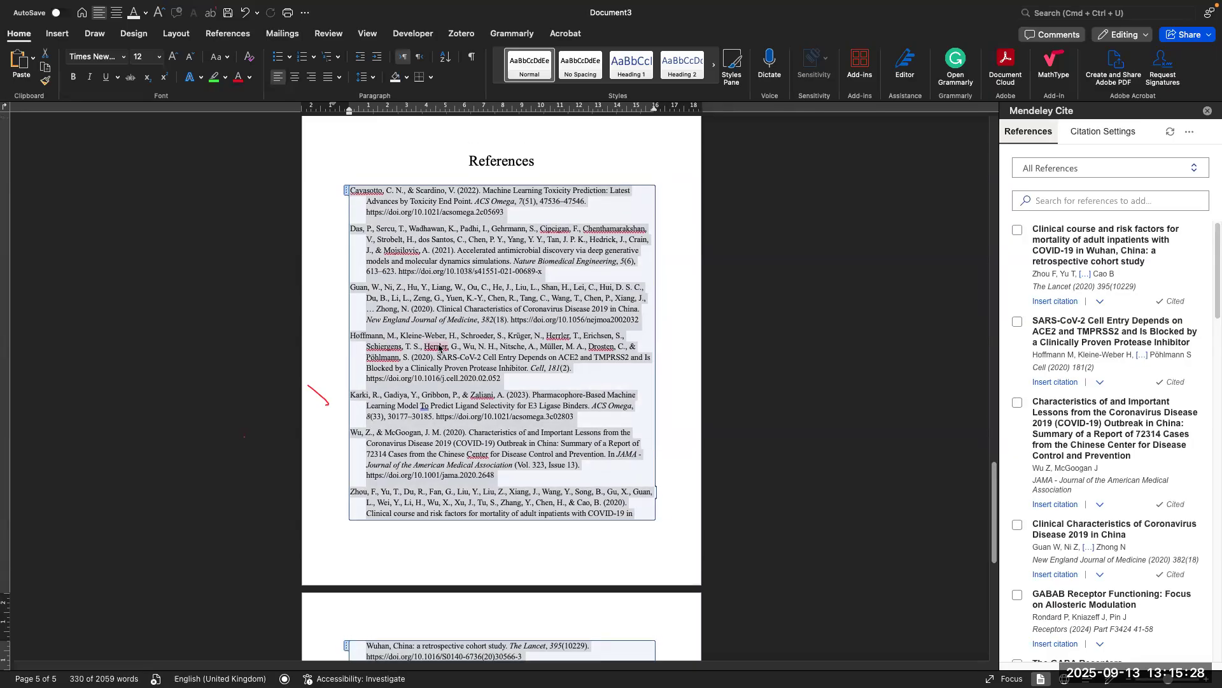
scroll(439, 348, "down", 5)
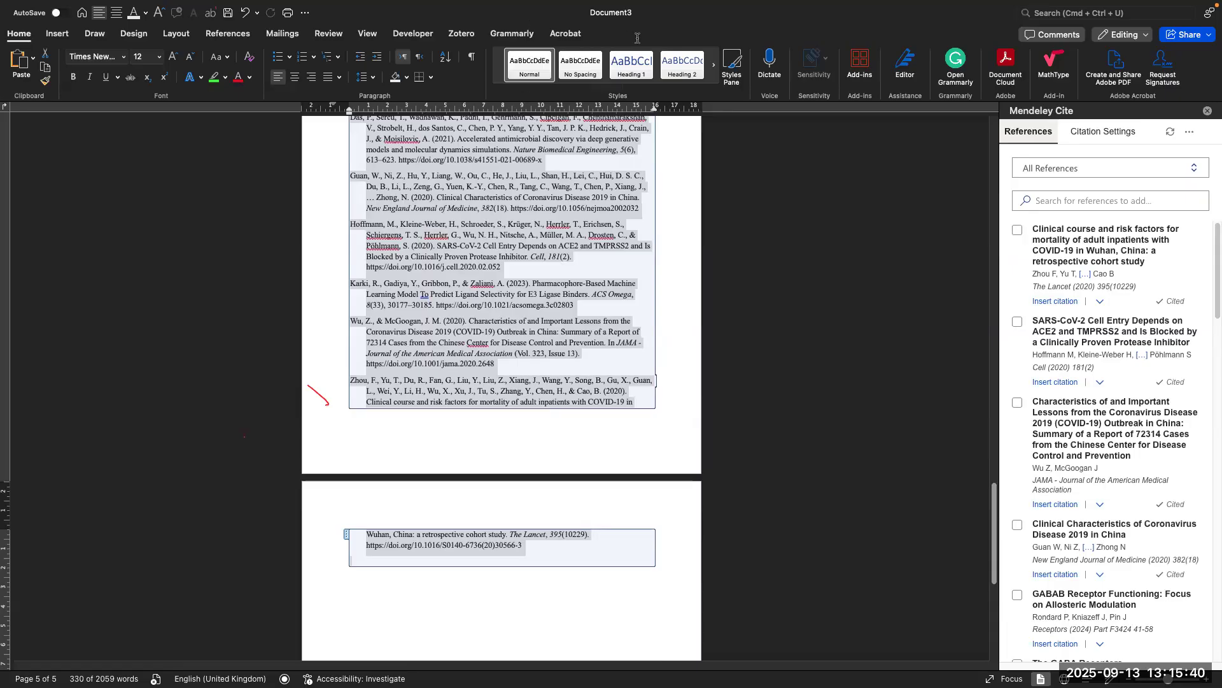
left_click(234, 34)
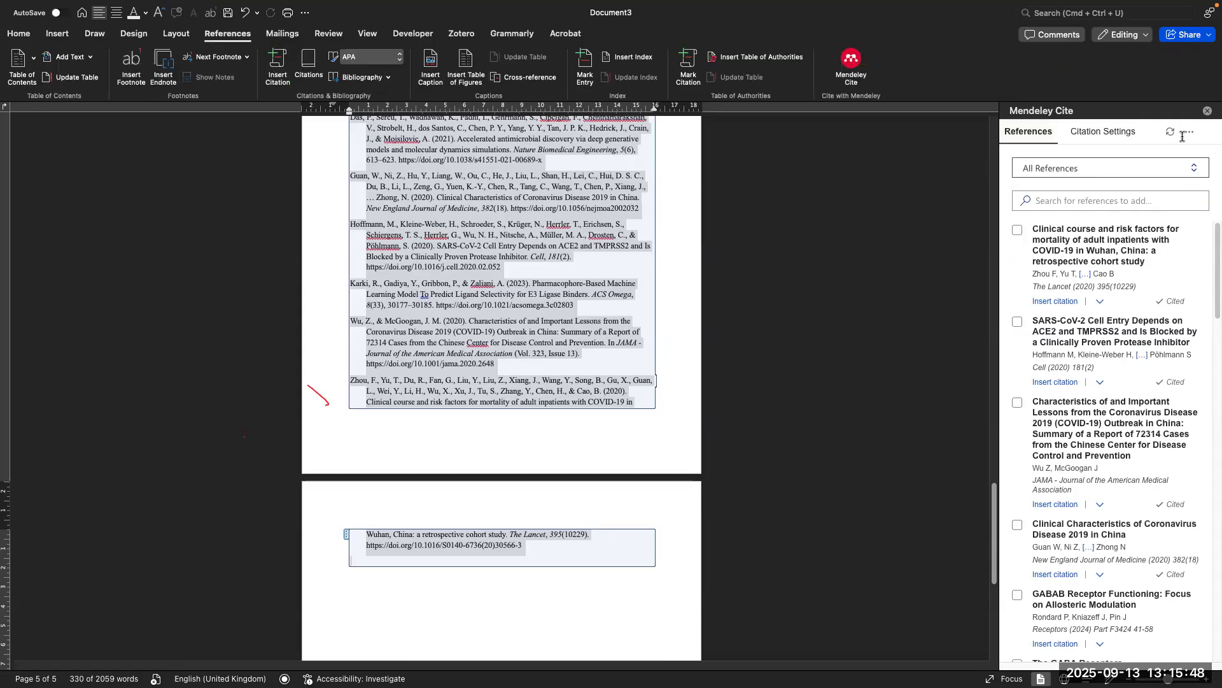
left_click(1207, 113)
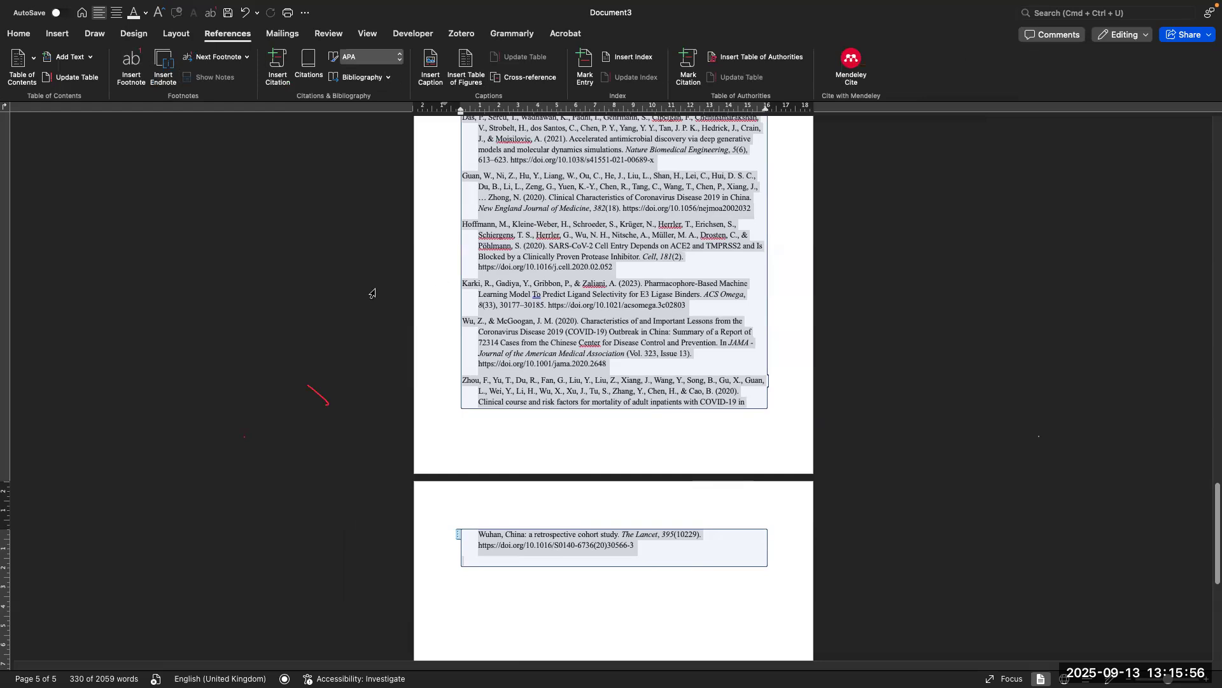
left_click(176, 33)
left_click(210, 33)
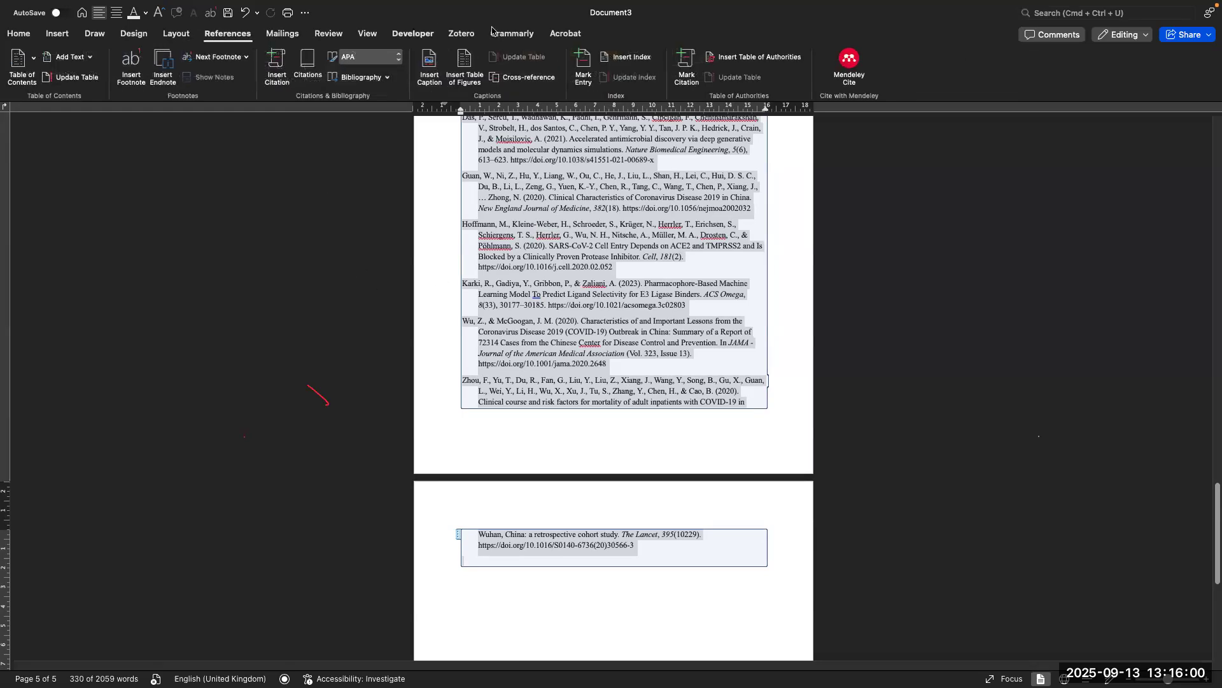
left_click(513, 35)
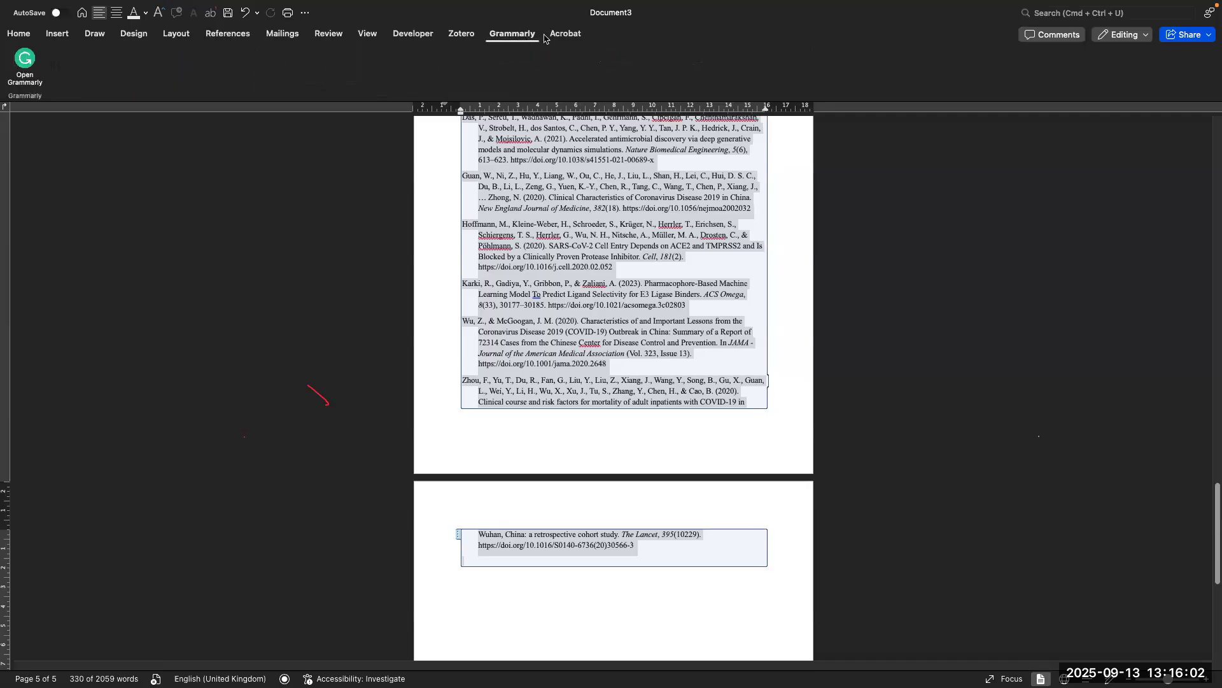
left_click(413, 35)
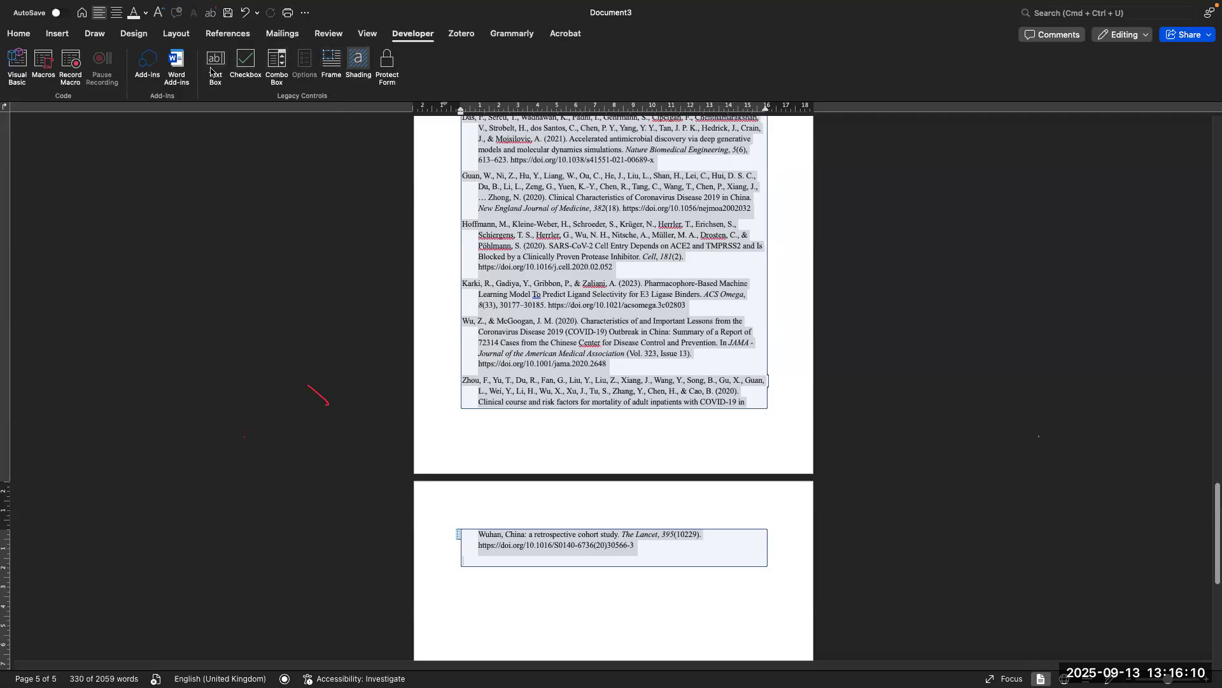
left_click(368, 36)
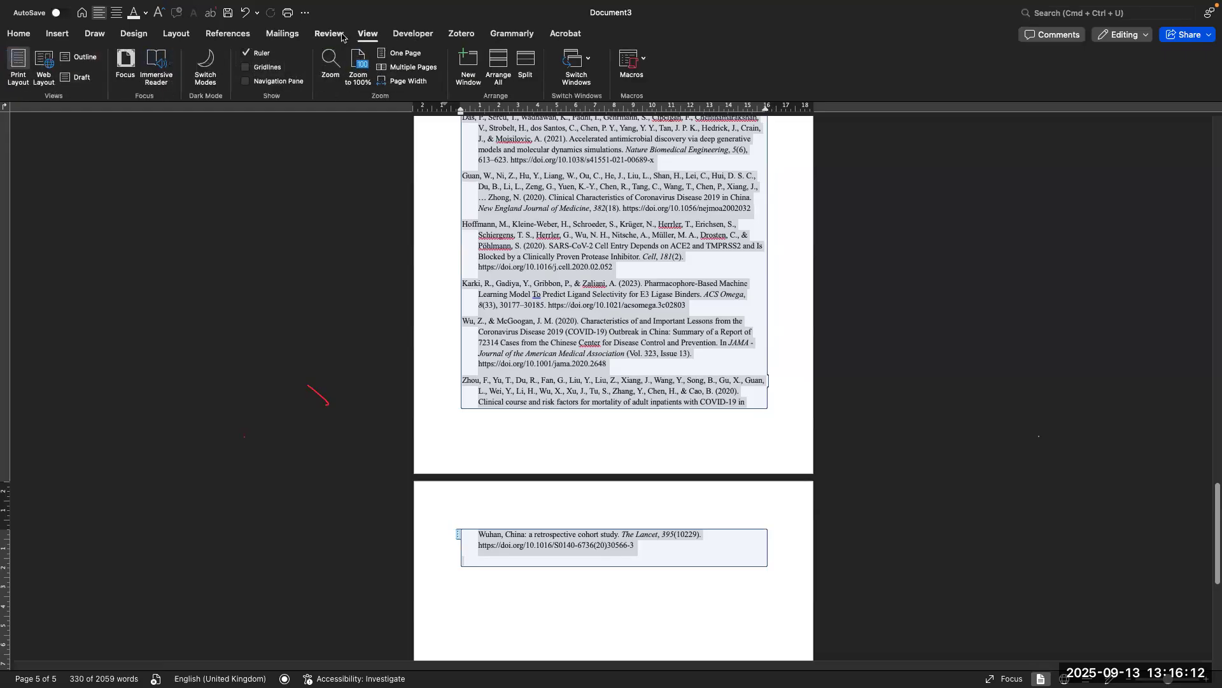
left_click(340, 35)
left_click(283, 35)
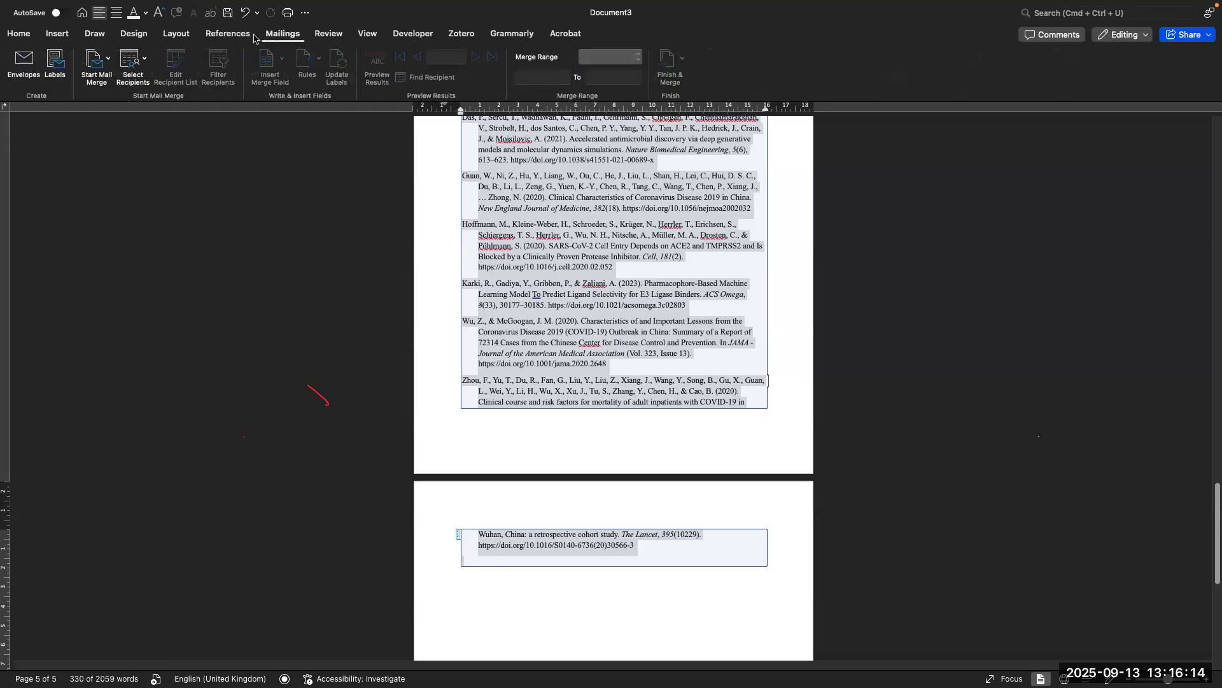
left_click(242, 35)
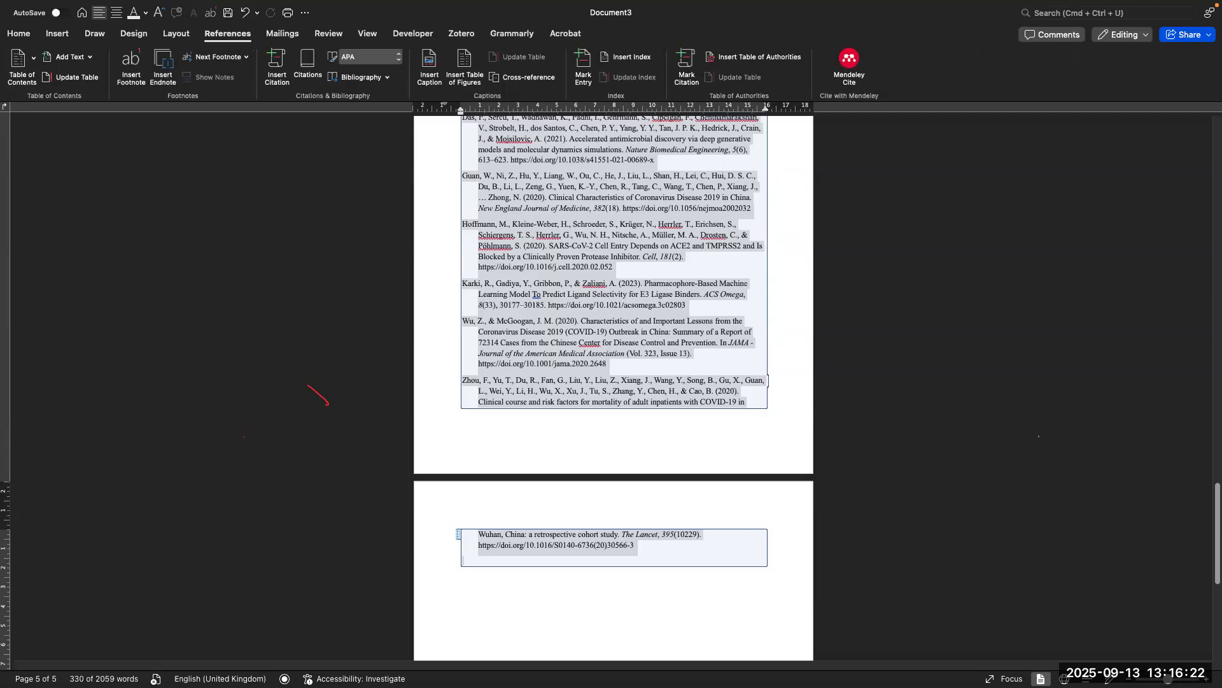
Step: Switch to the Mendeley website, return to its home page and run the suggested COVID-19 article search
key("ctrl+Up")
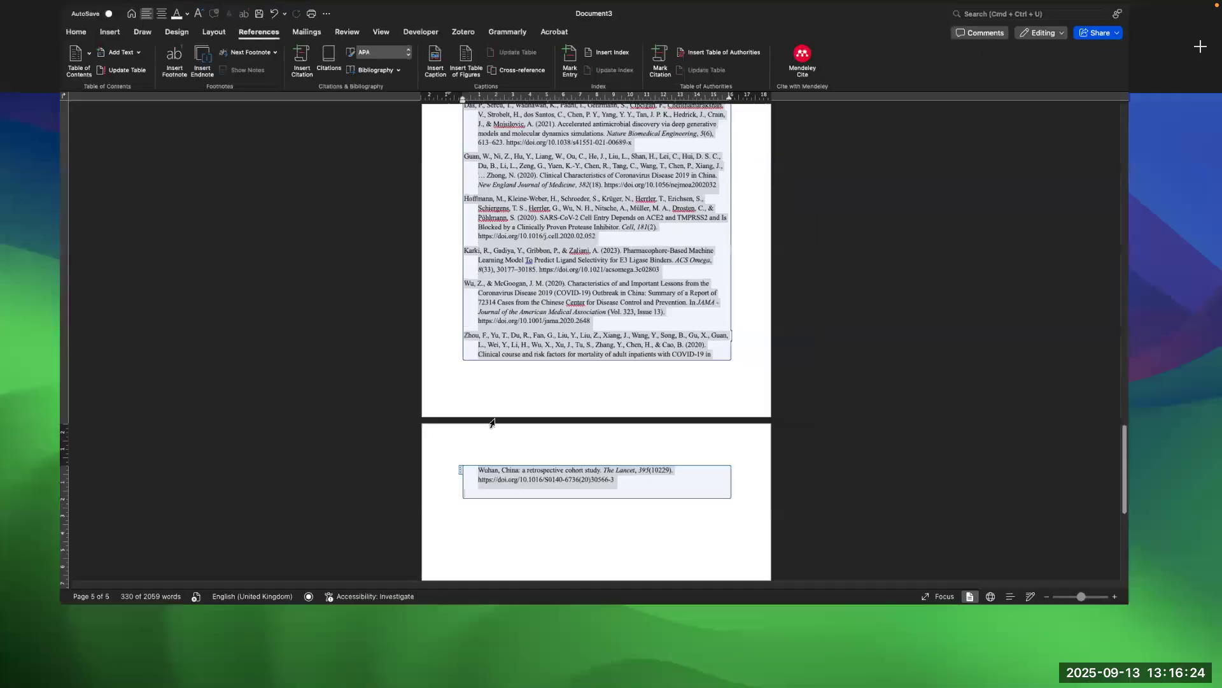
left_click(625, 67)
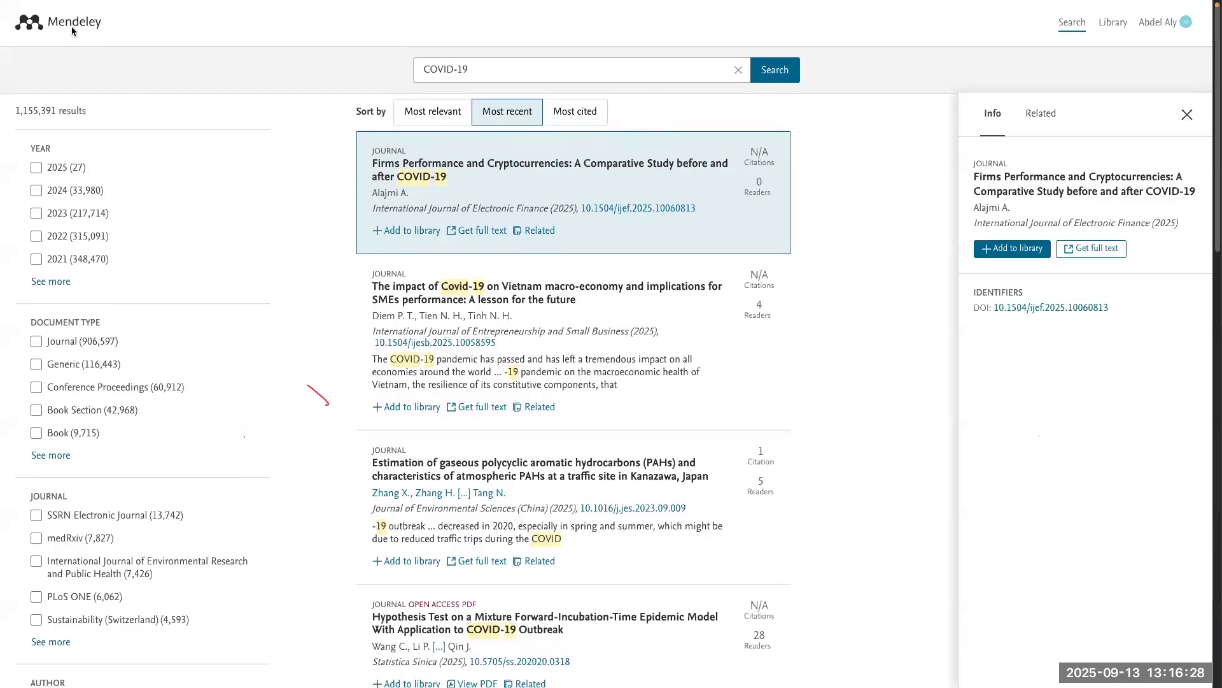
left_click(73, 31)
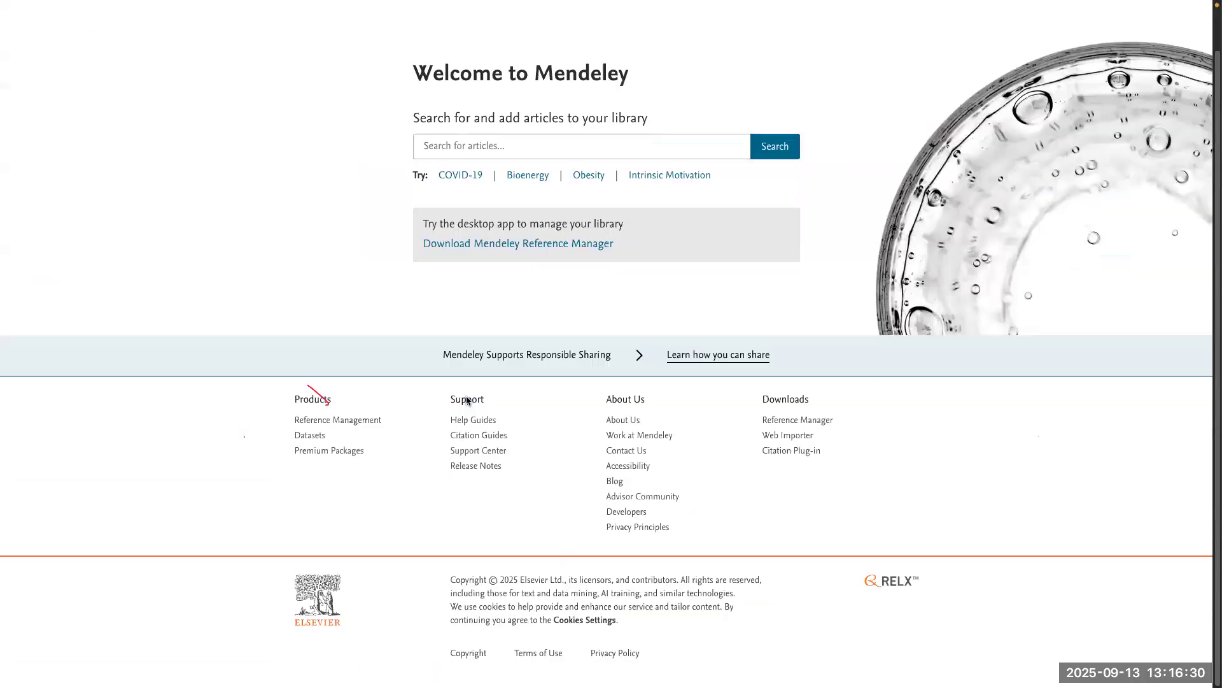
scroll(462, 412, "up", 2)
scroll(461, 413, "down", 2)
scroll(461, 411, "up", 2)
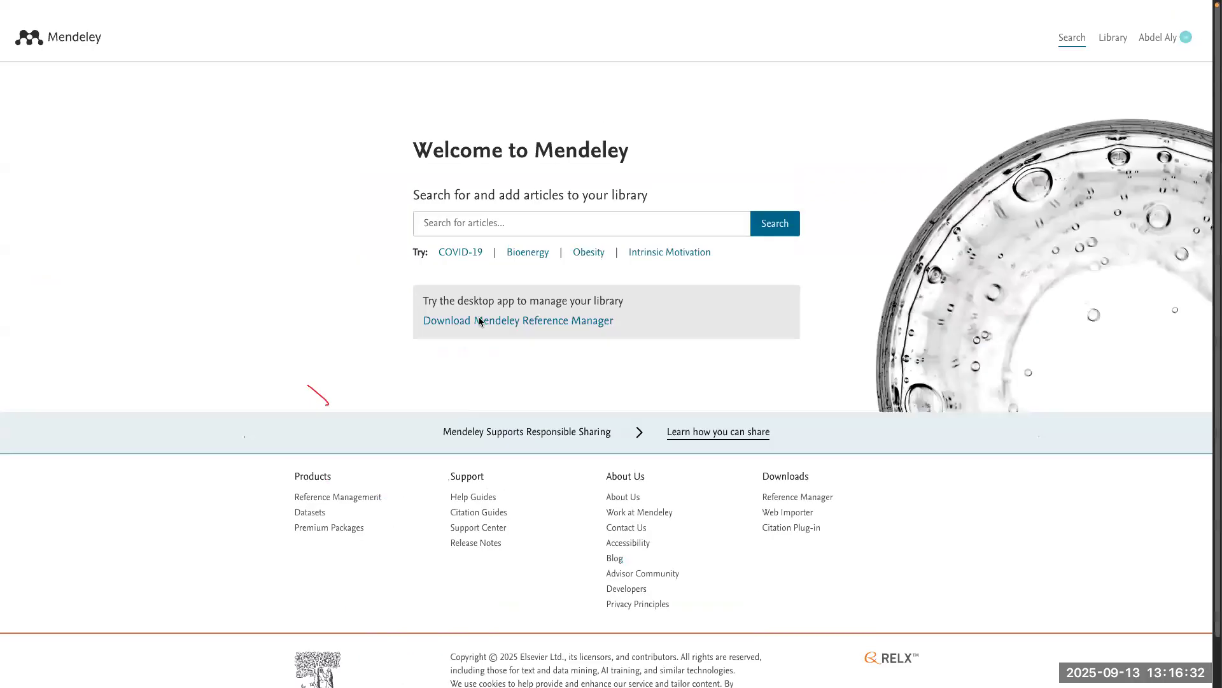
left_click(474, 243)
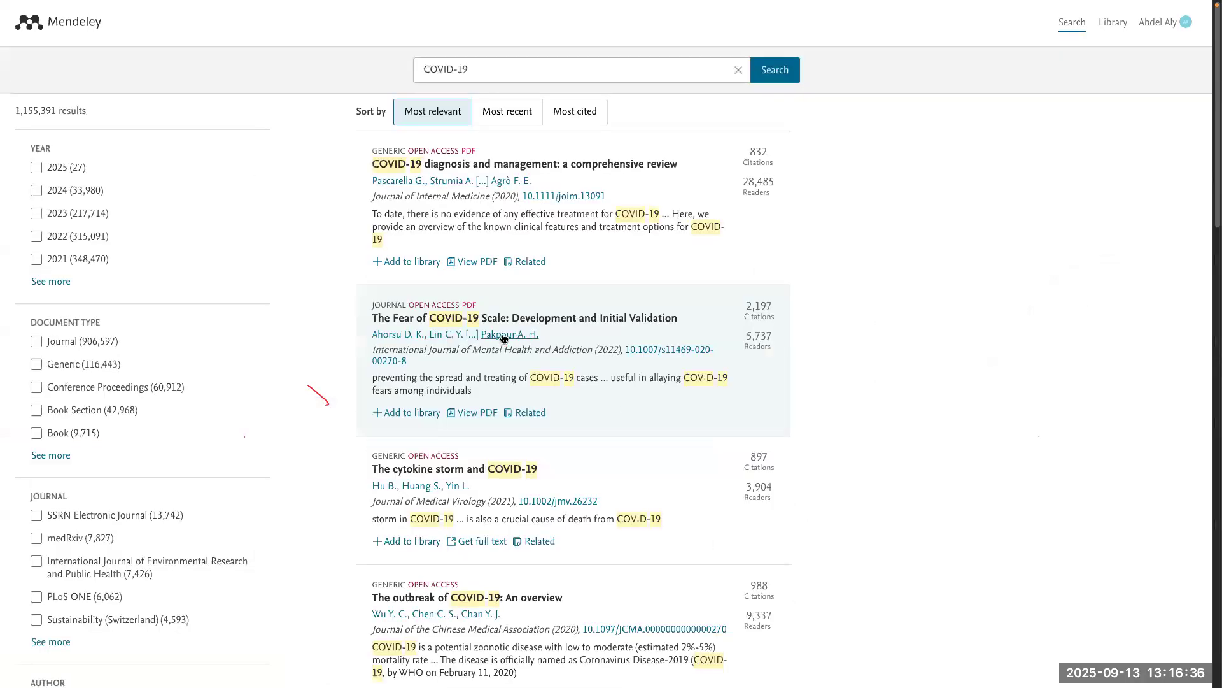
Step: Open the full article page of "The Fear of COVID-19 Scale: Development and Initial Validation" and examine its abstract, citation, references and readership metrics
left_click(490, 320)
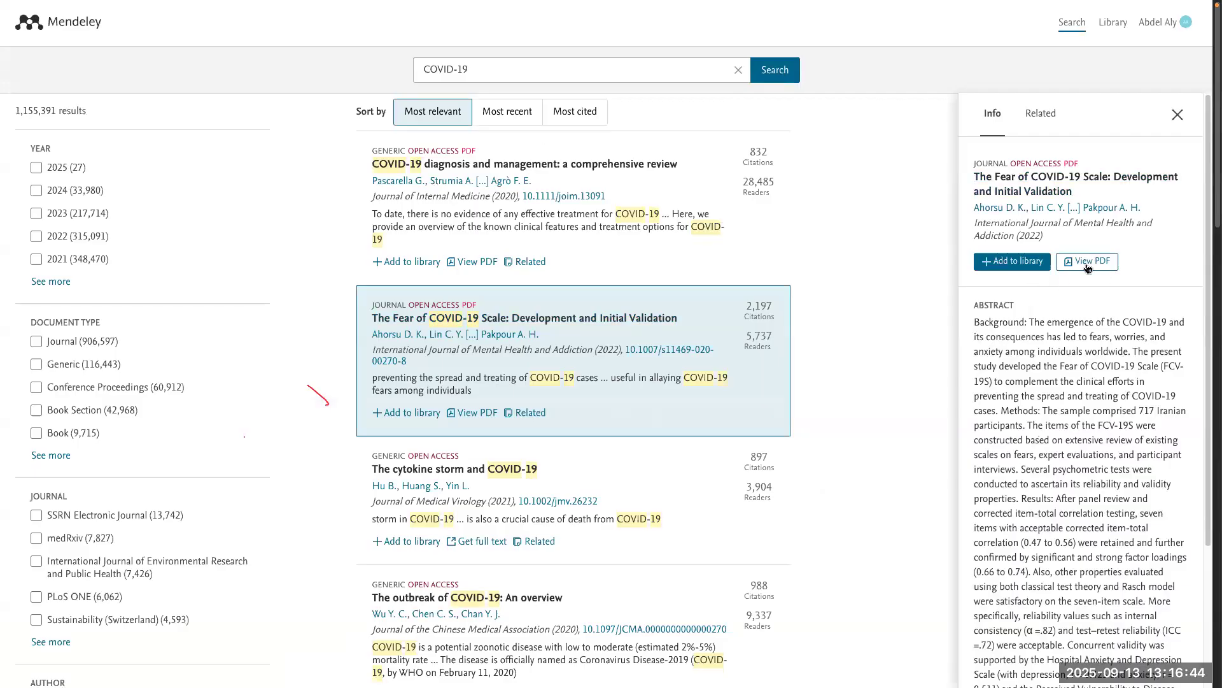
left_click(1064, 191)
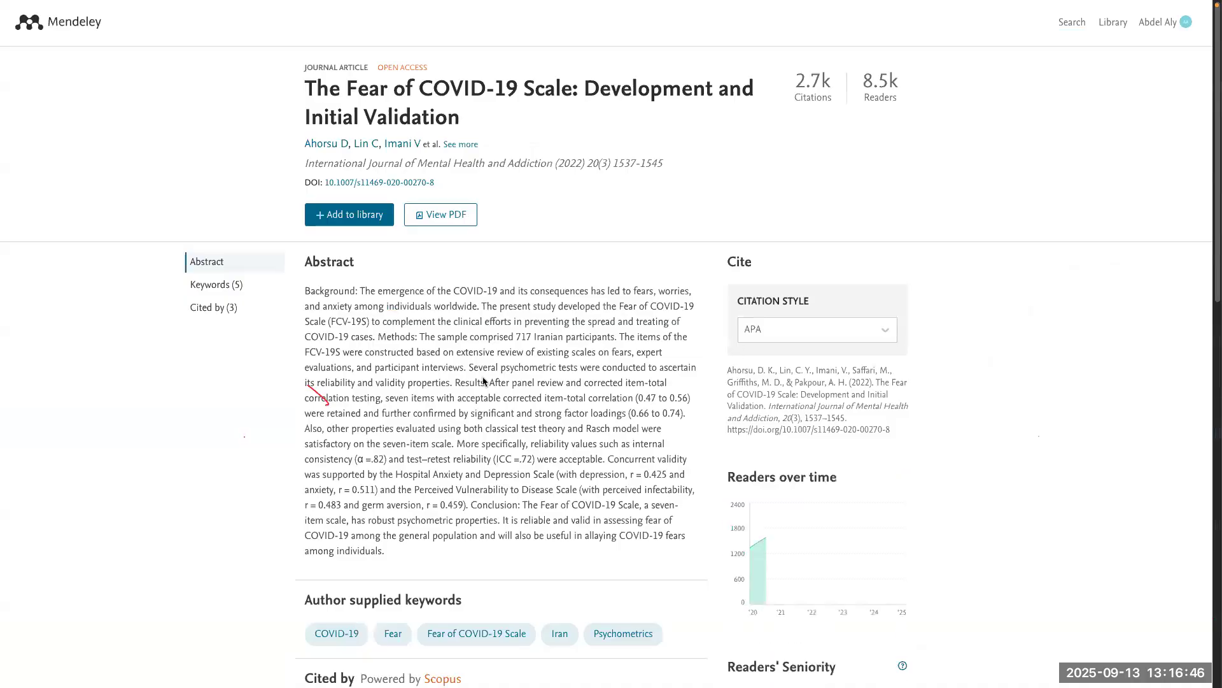
scroll(482, 375, "down", 3)
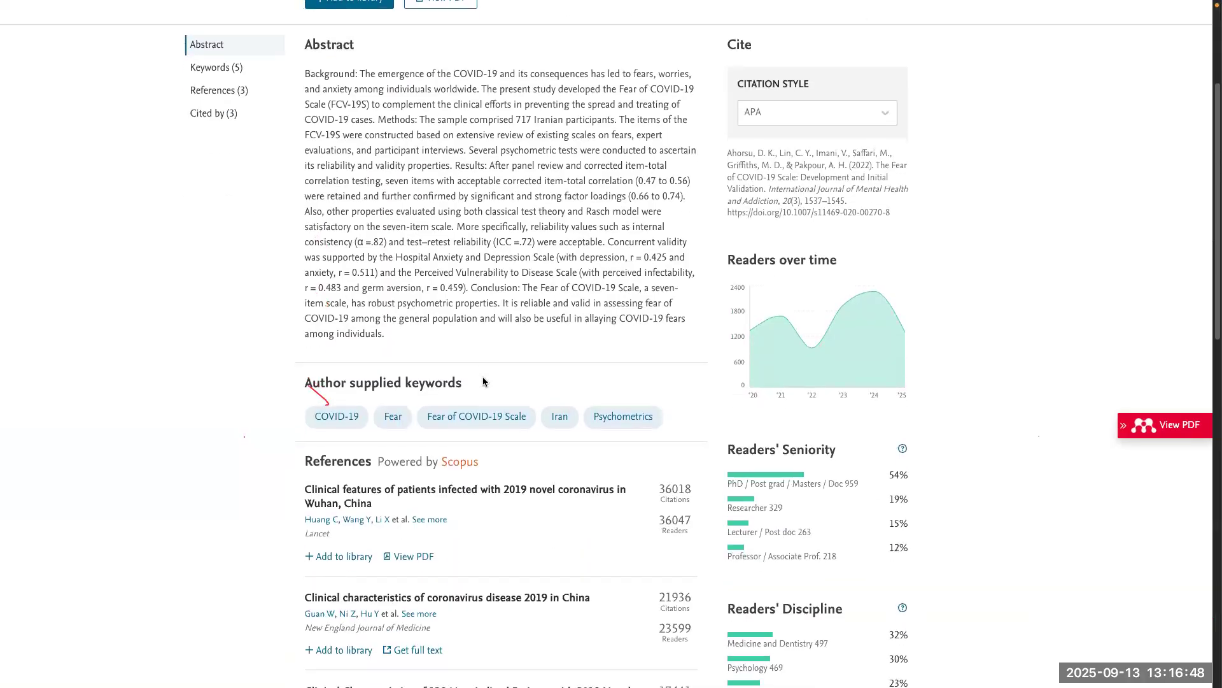
scroll(482, 376, "down", 2)
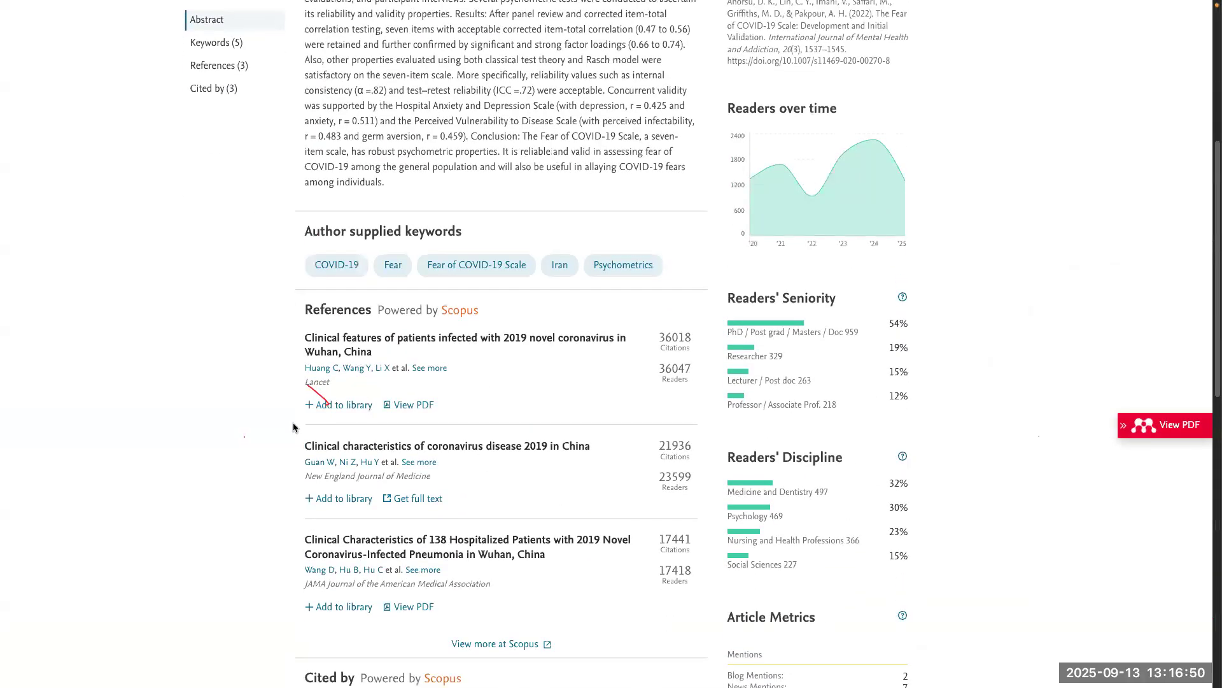
scroll(294, 425, "up", 3)
scroll(293, 426, "up", 1)
scroll(292, 427, "up", 1)
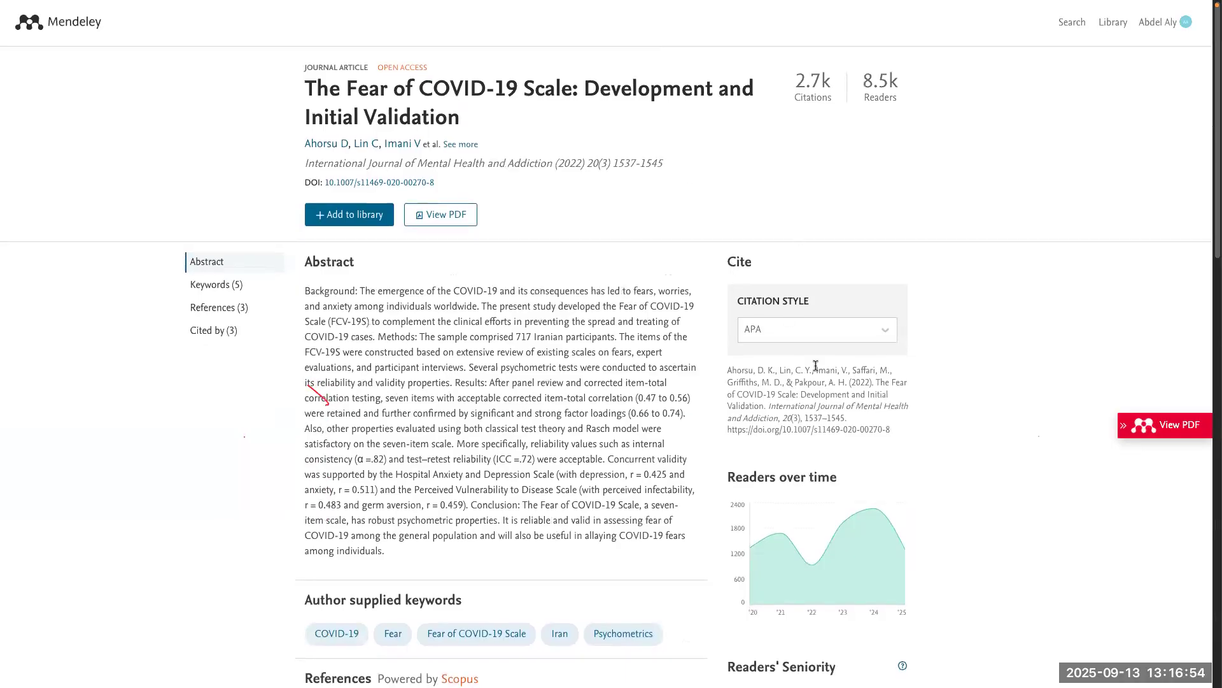
scroll(816, 365, "down", 3)
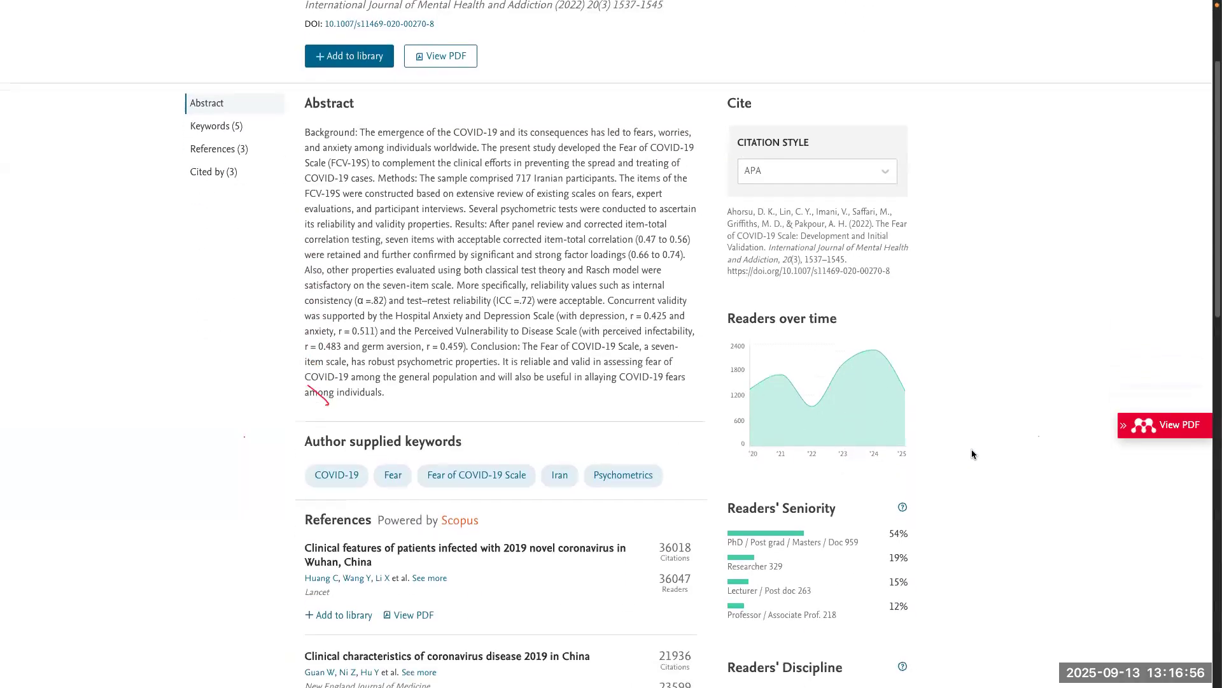
scroll(971, 450, "down", 7)
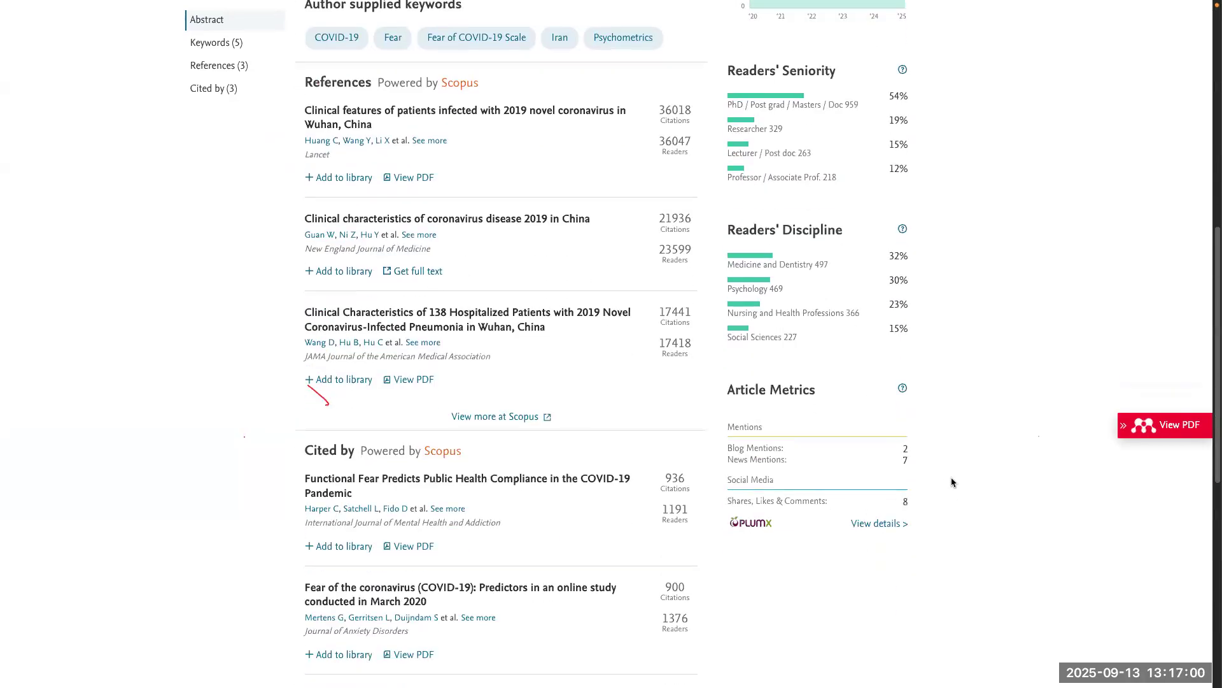
Step: Examine the rest of the article page, covering the cited-by list, the Scopus references and the readership and article metrics
scroll(950, 473, "down", 7)
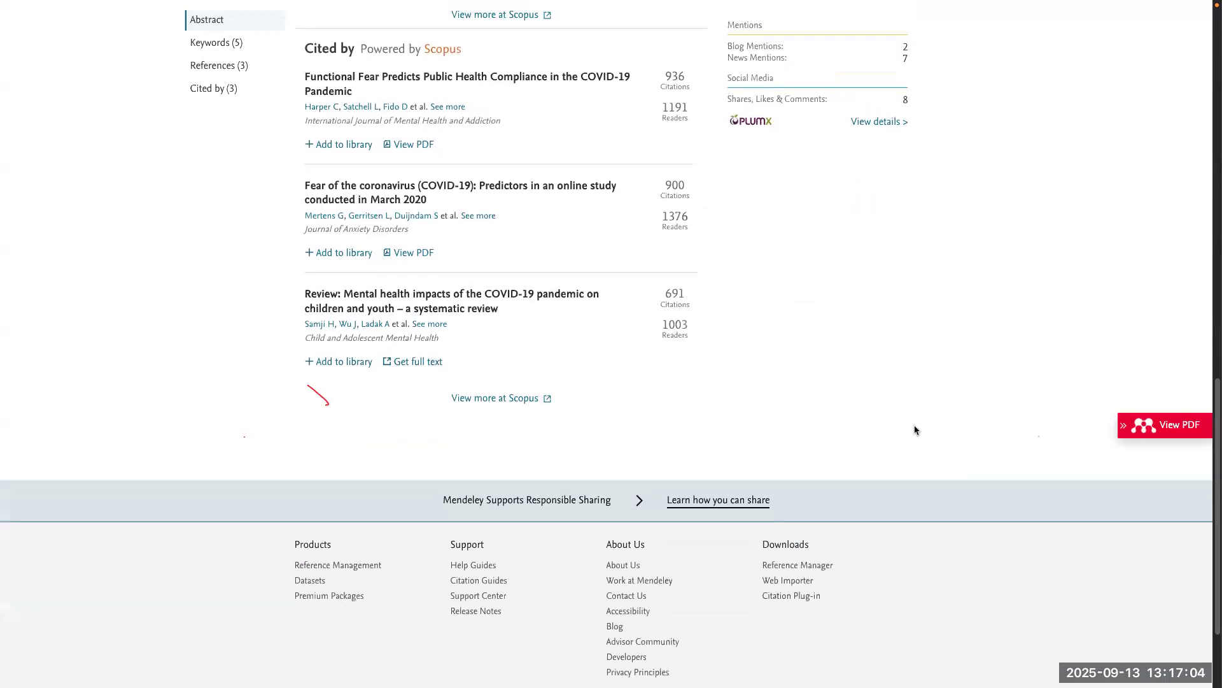
scroll(915, 427, "up", 4)
scroll(914, 426, "up", 4)
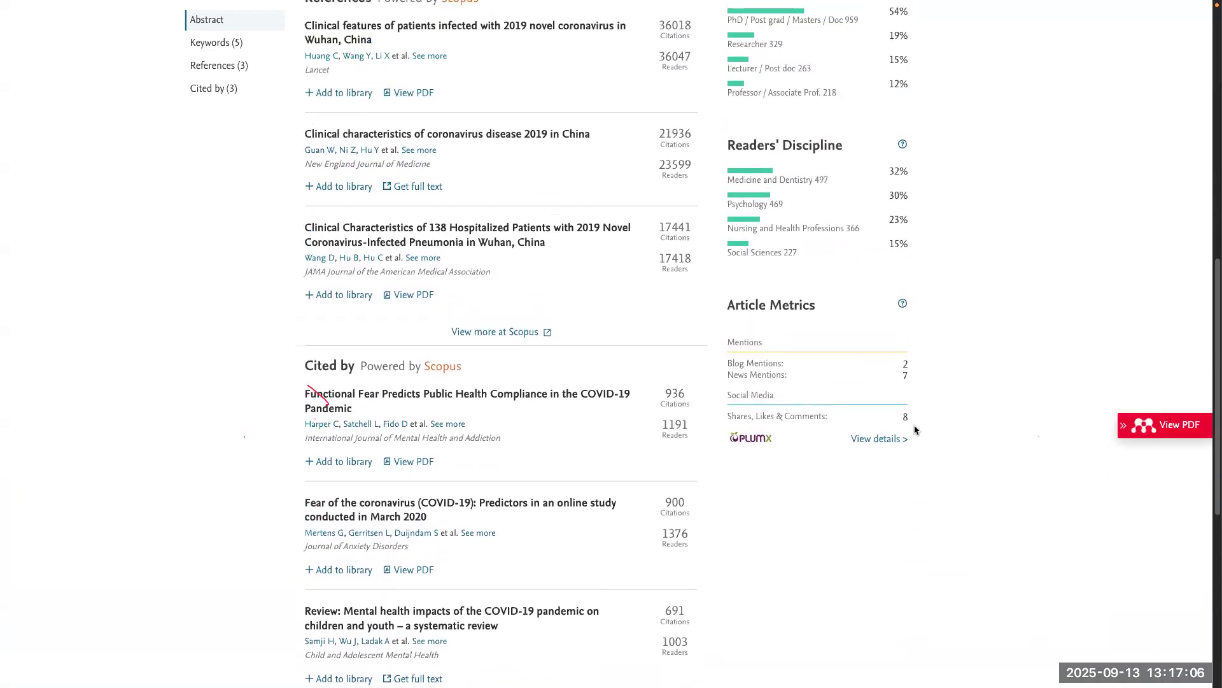
scroll(904, 427, "up", 2)
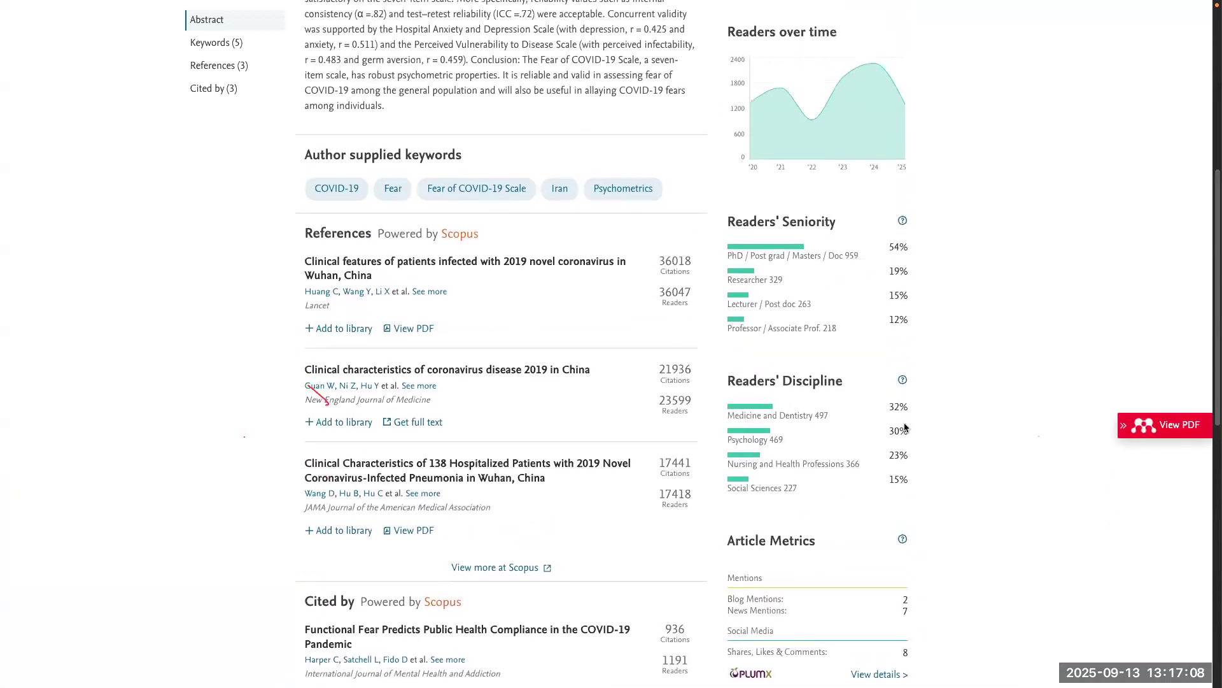
scroll(693, 321, "up", 3)
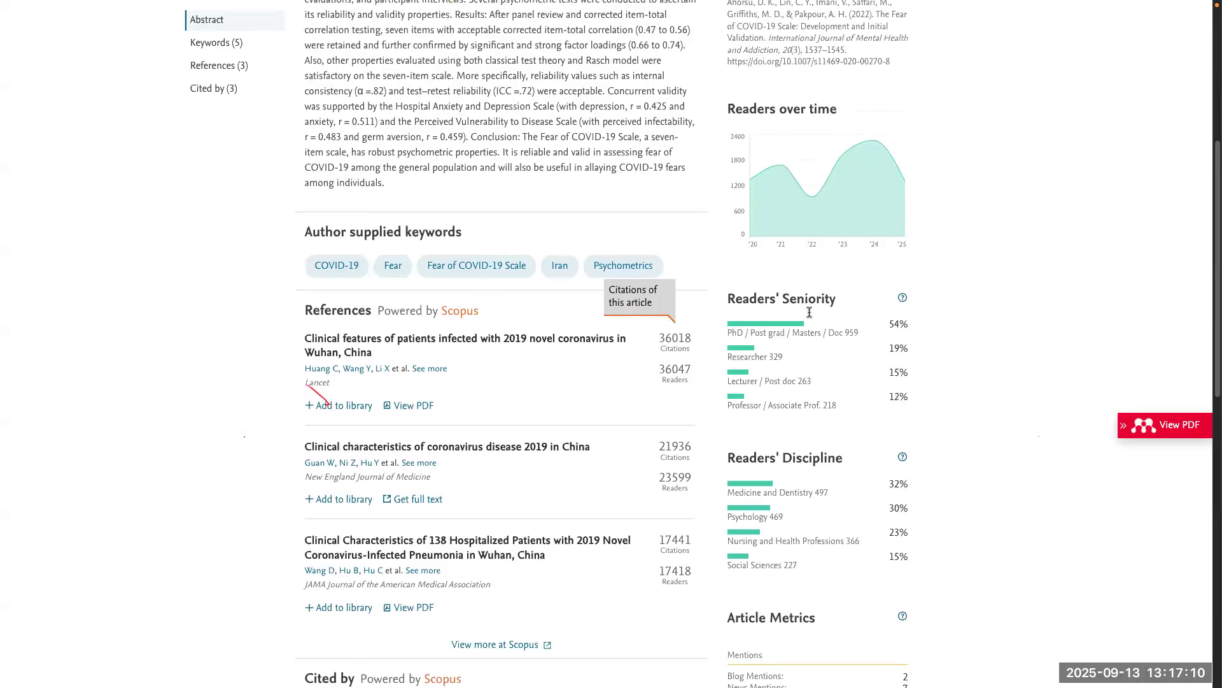
scroll(694, 324, "up", 4)
scroll(694, 325, "down", 13)
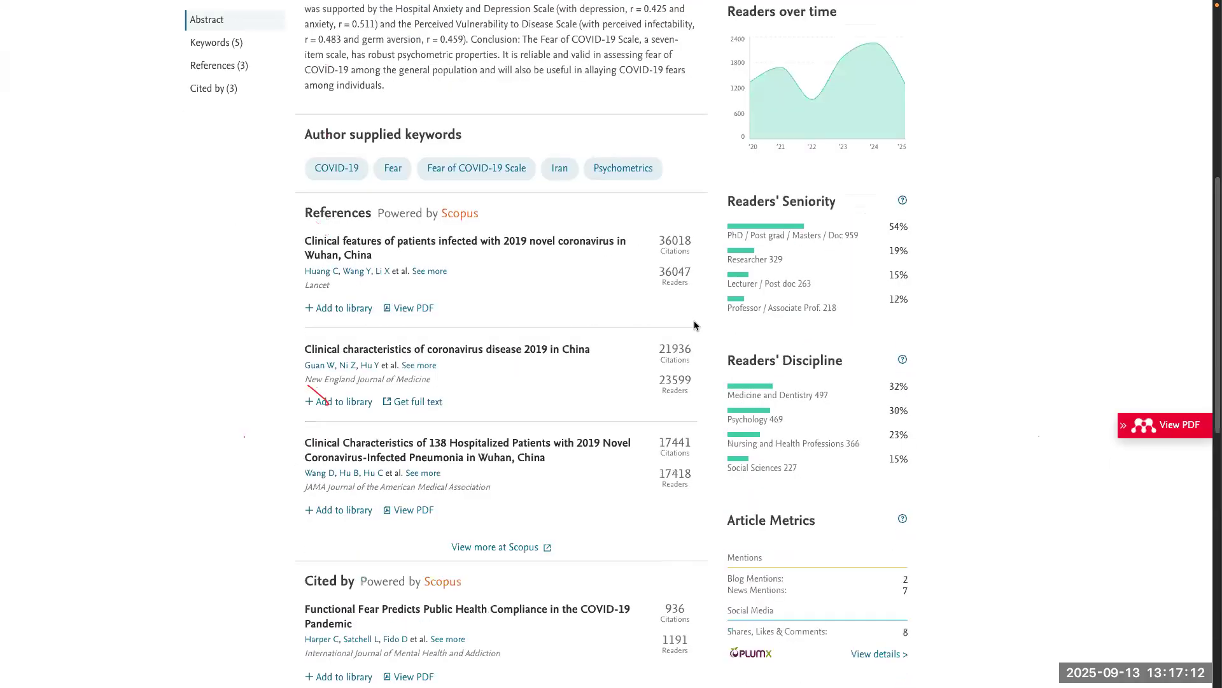
scroll(520, 602, "down", 1)
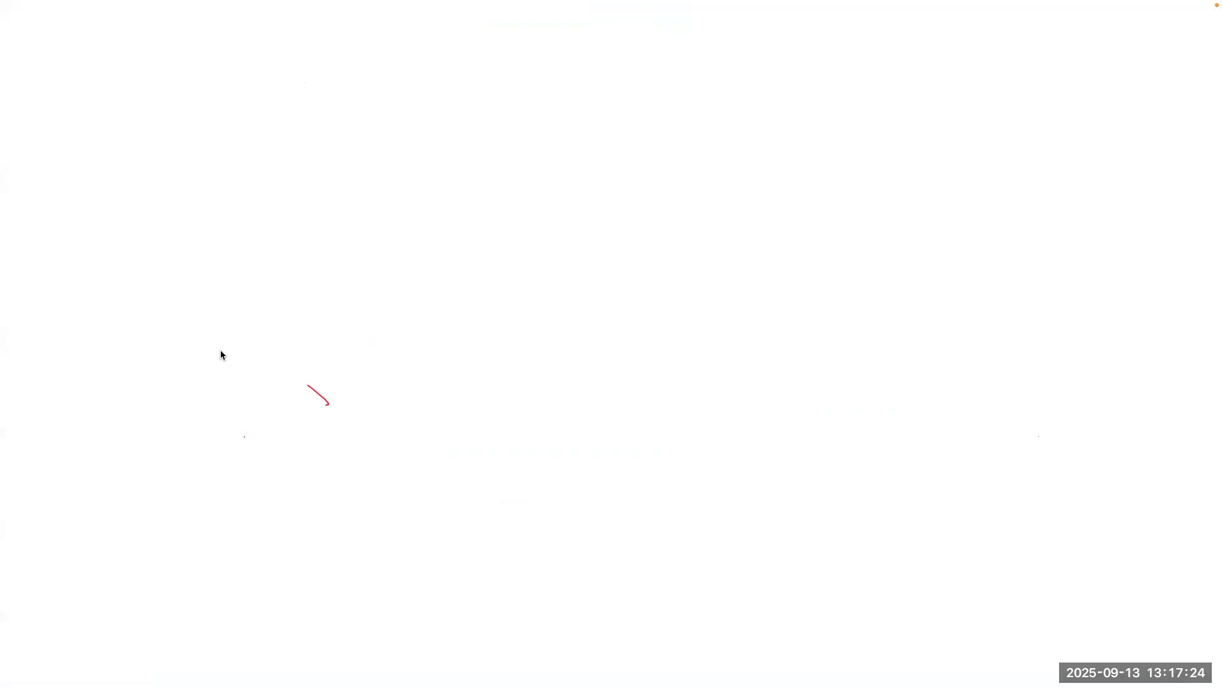
Step: Look through the open browser pages, including the Mendeley web library and the PubMed article, and return to the Fear of COVID-19 Scale article
mouse_move(3, 312)
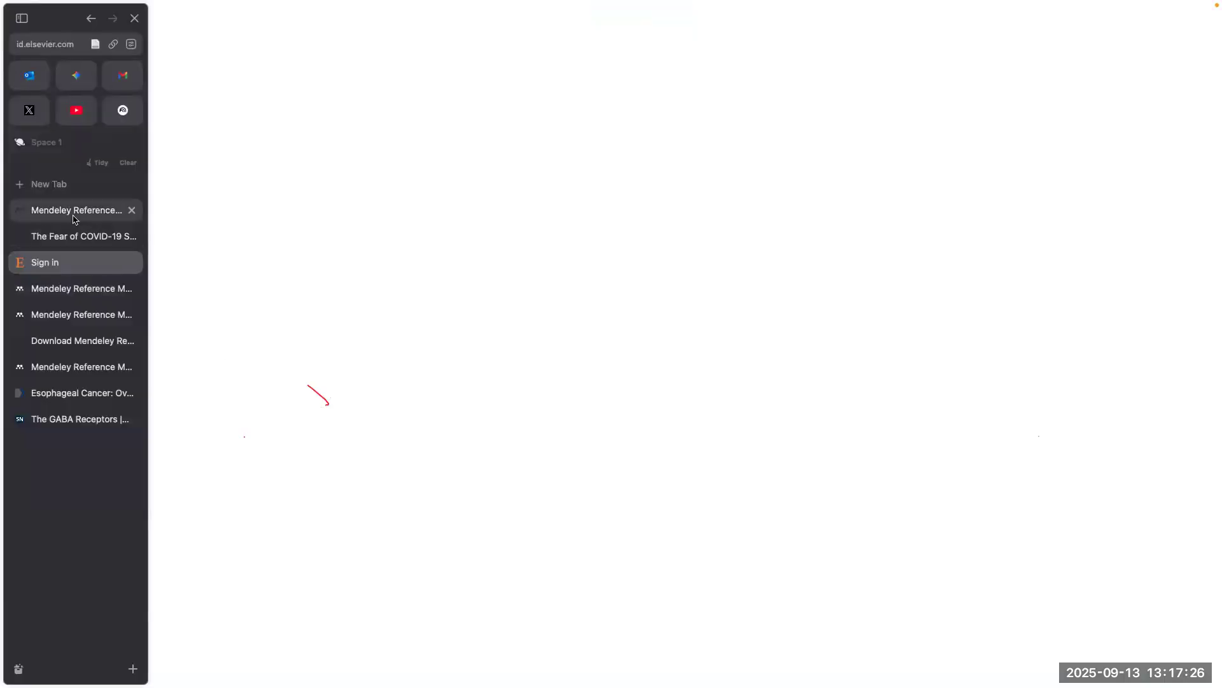
left_click(85, 217)
left_click(76, 288)
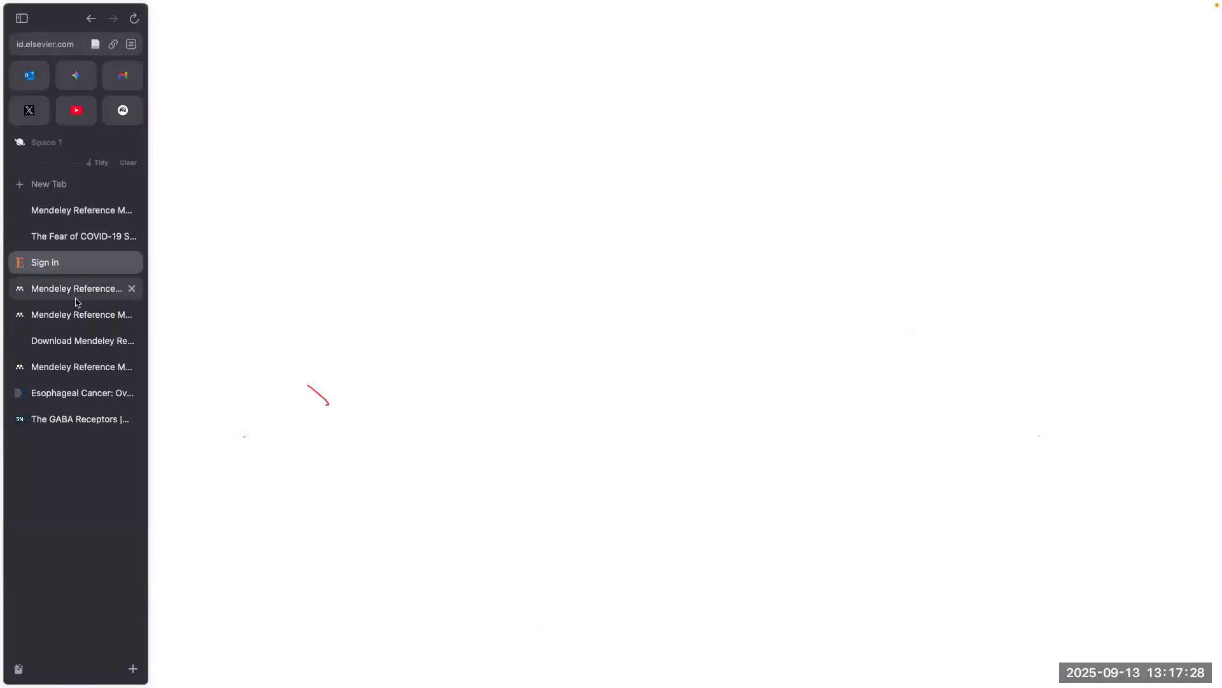
left_click(78, 368)
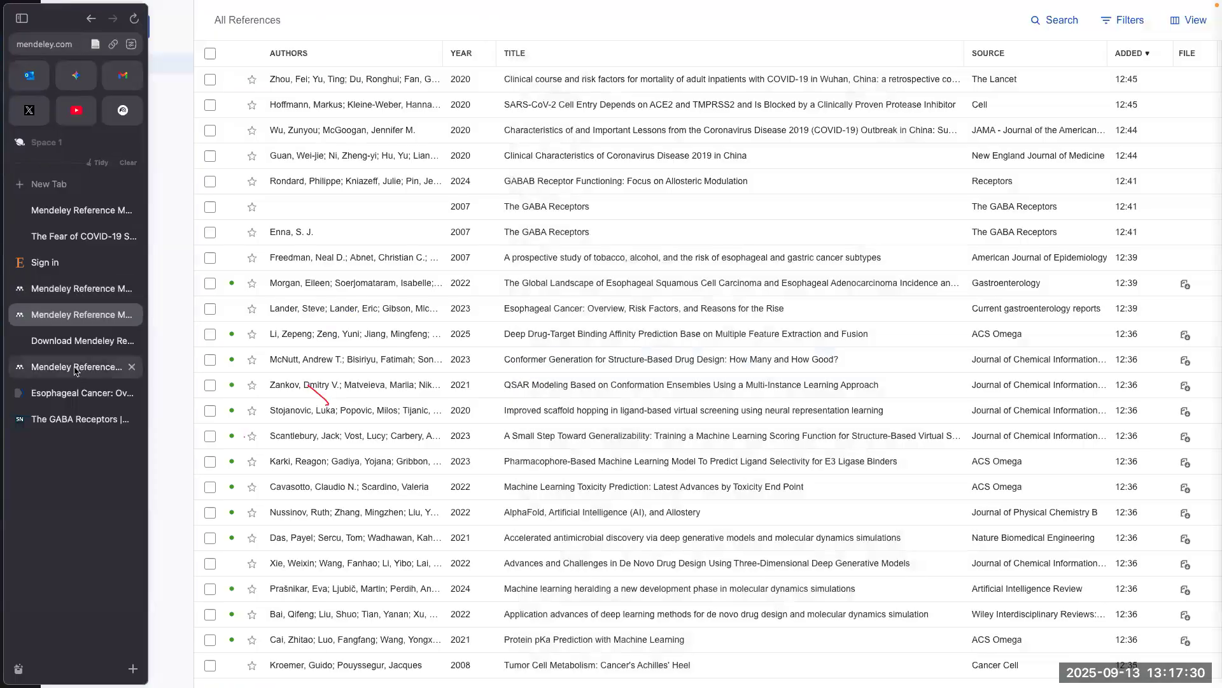
left_click(81, 401)
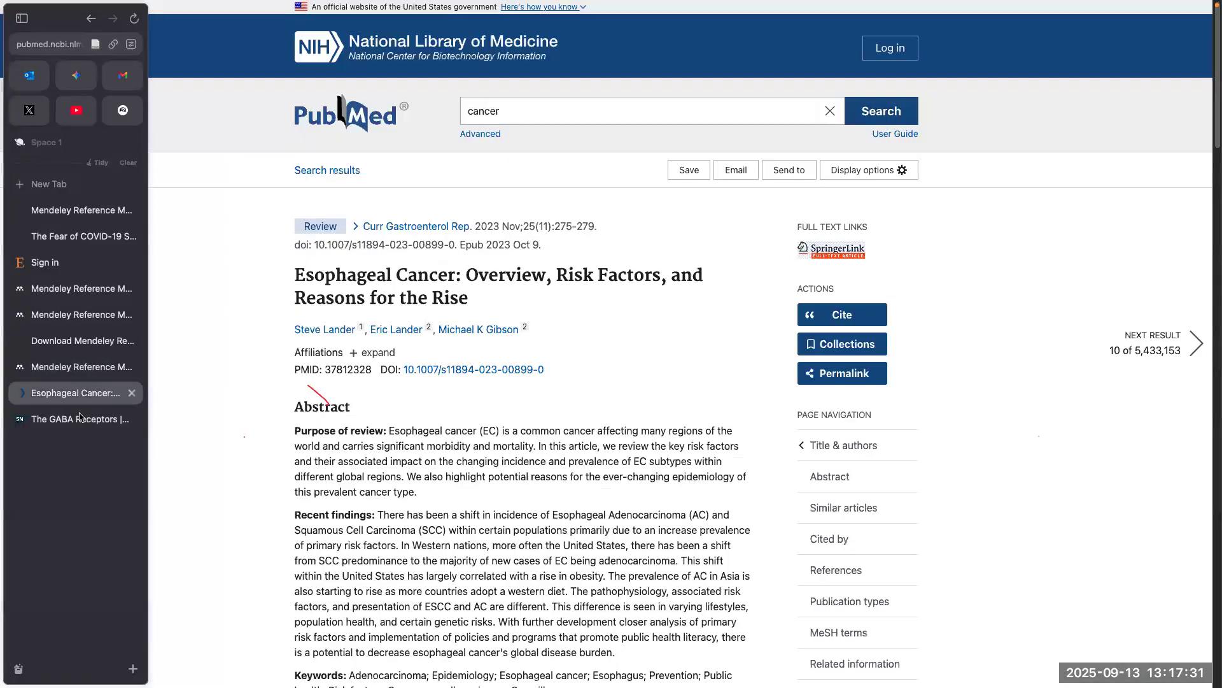
left_click(71, 215)
left_click(75, 236)
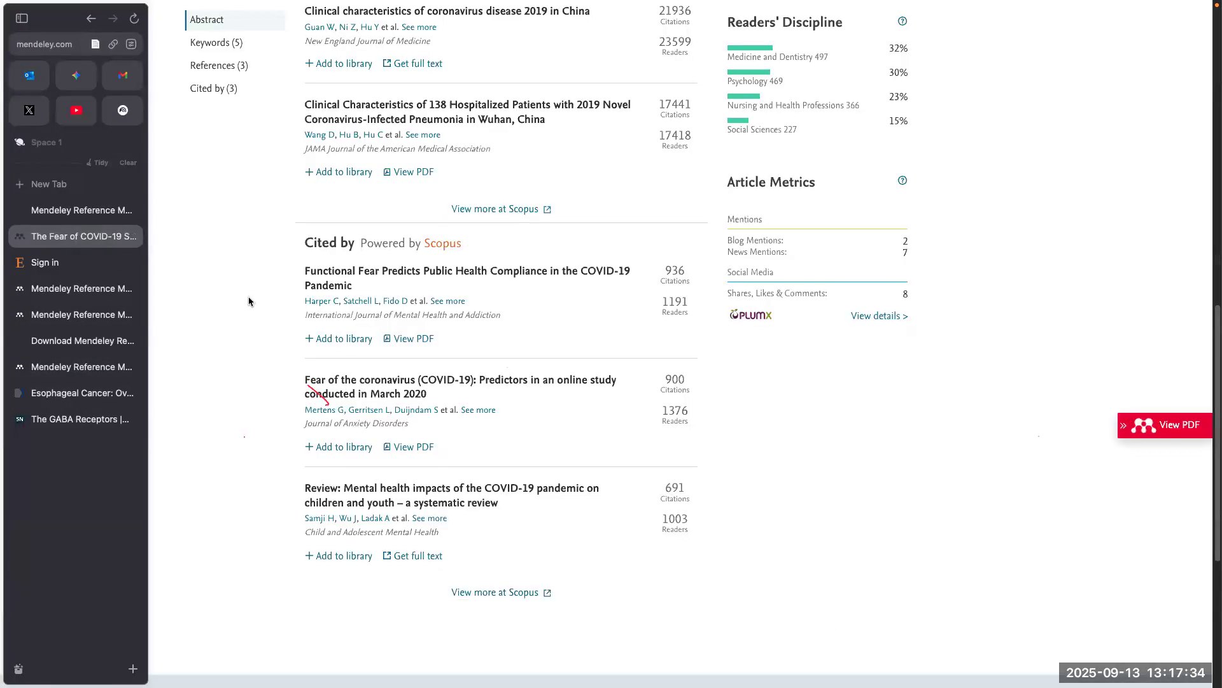
Step: Review the article page again, from its references up to the title, abstract and citation style section
scroll(268, 313, "up", 5)
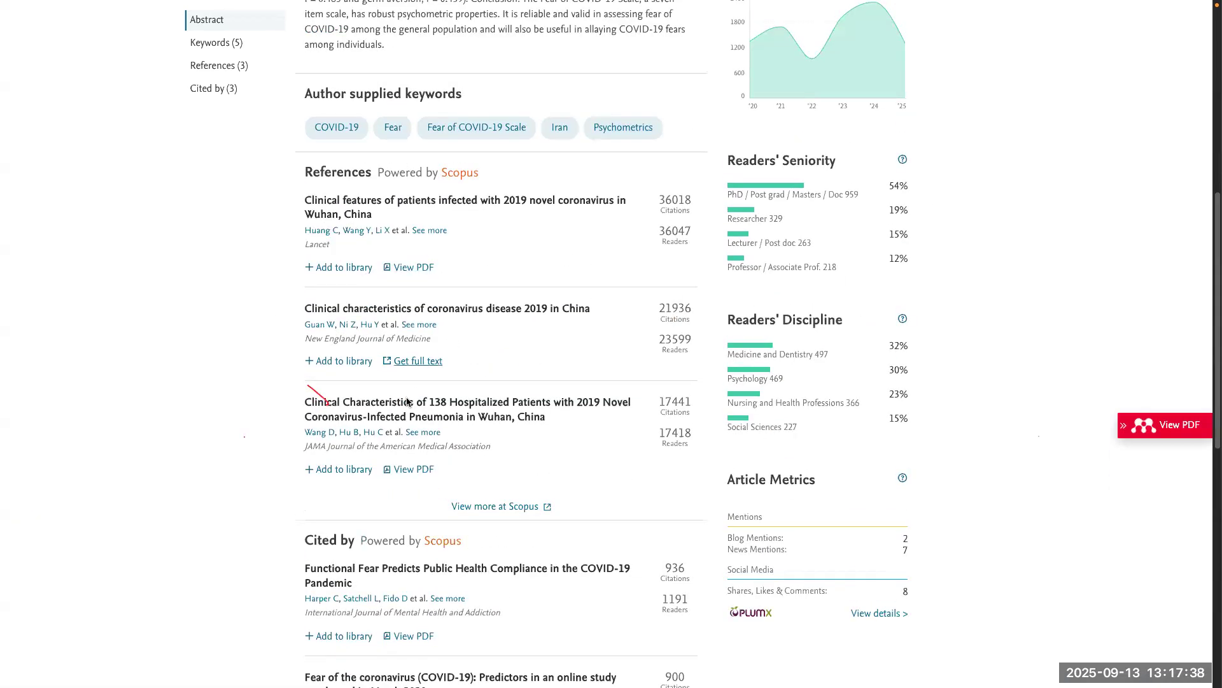
scroll(407, 403, "up", 2)
scroll(407, 401, "up", 7)
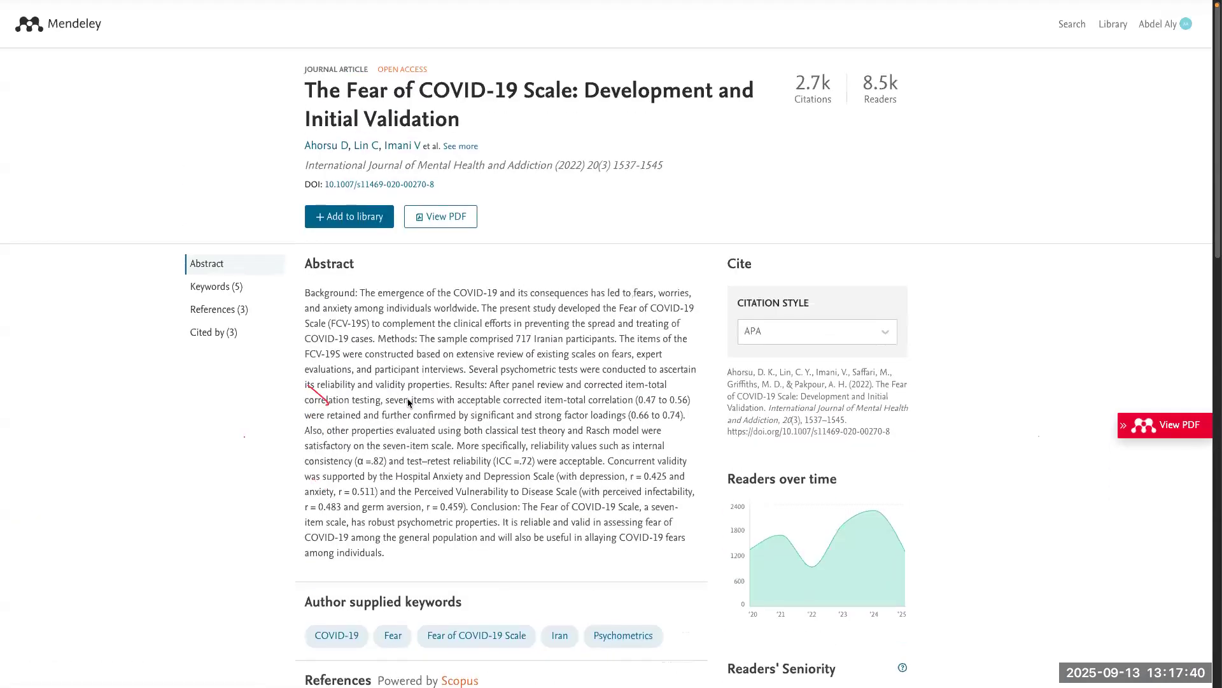
scroll(226, 426, "down", 5)
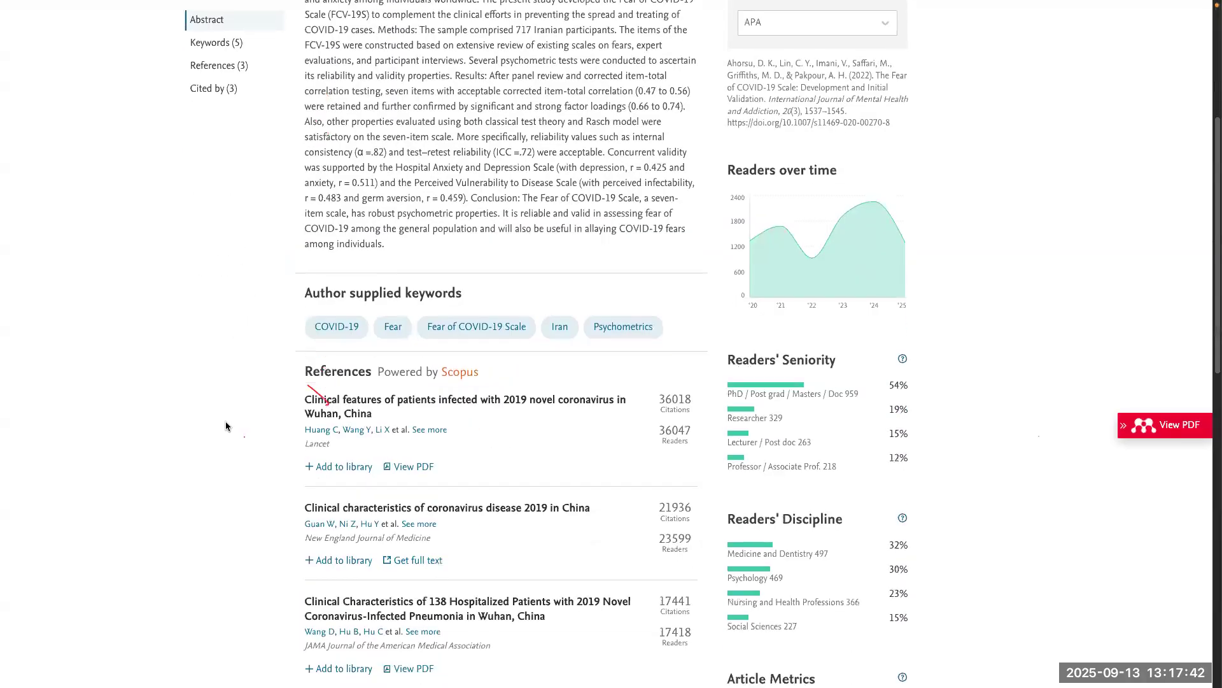
scroll(226, 426, "down", 1)
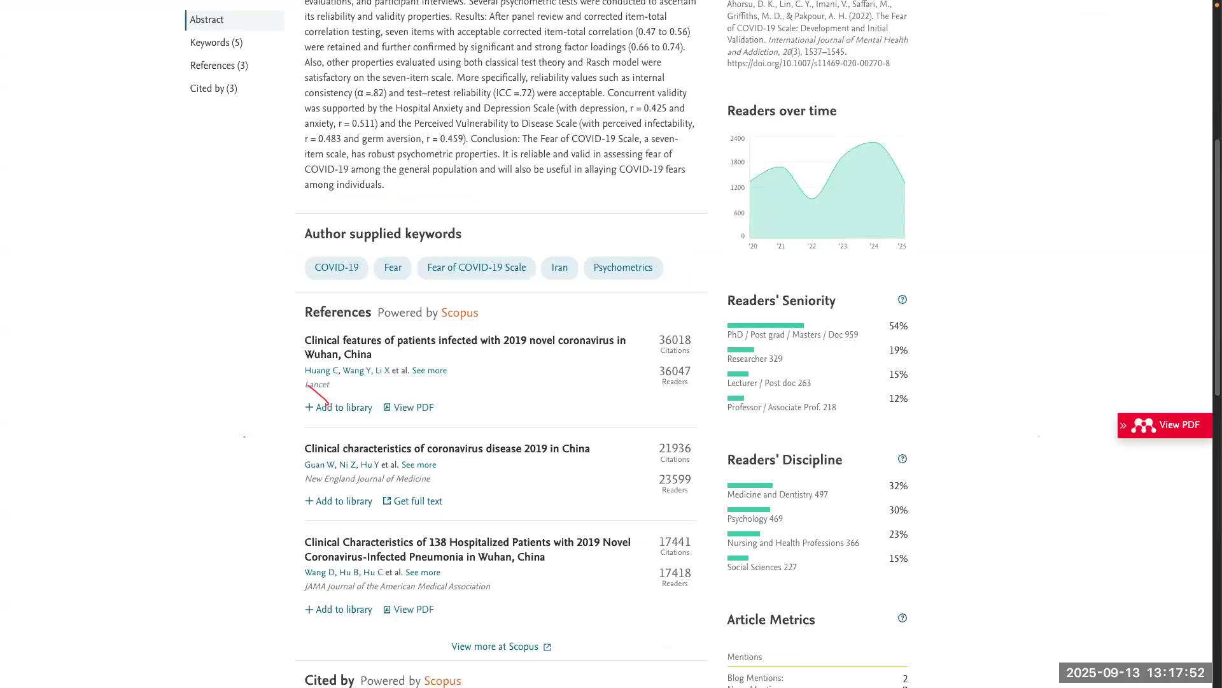
scroll(238, 376, "up", 6)
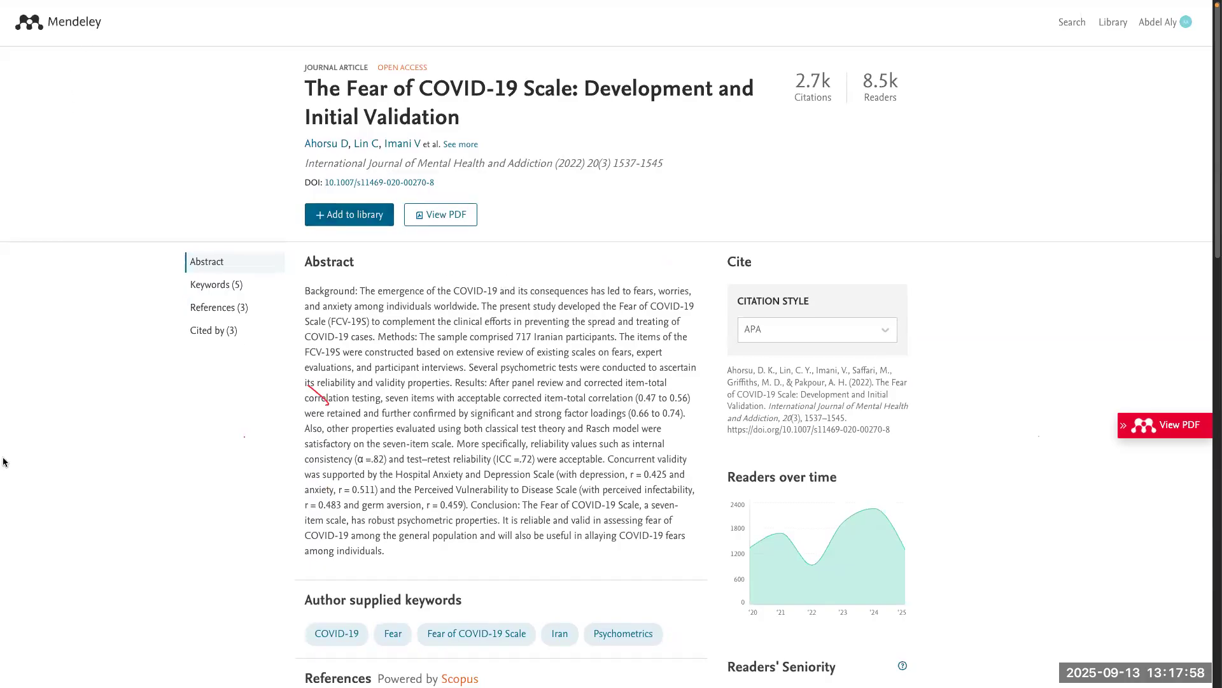
Step: Show the browser's installed extensions, including the Mendeley one, dismiss them and return to the article page from the window overview
mouse_move(5, 458)
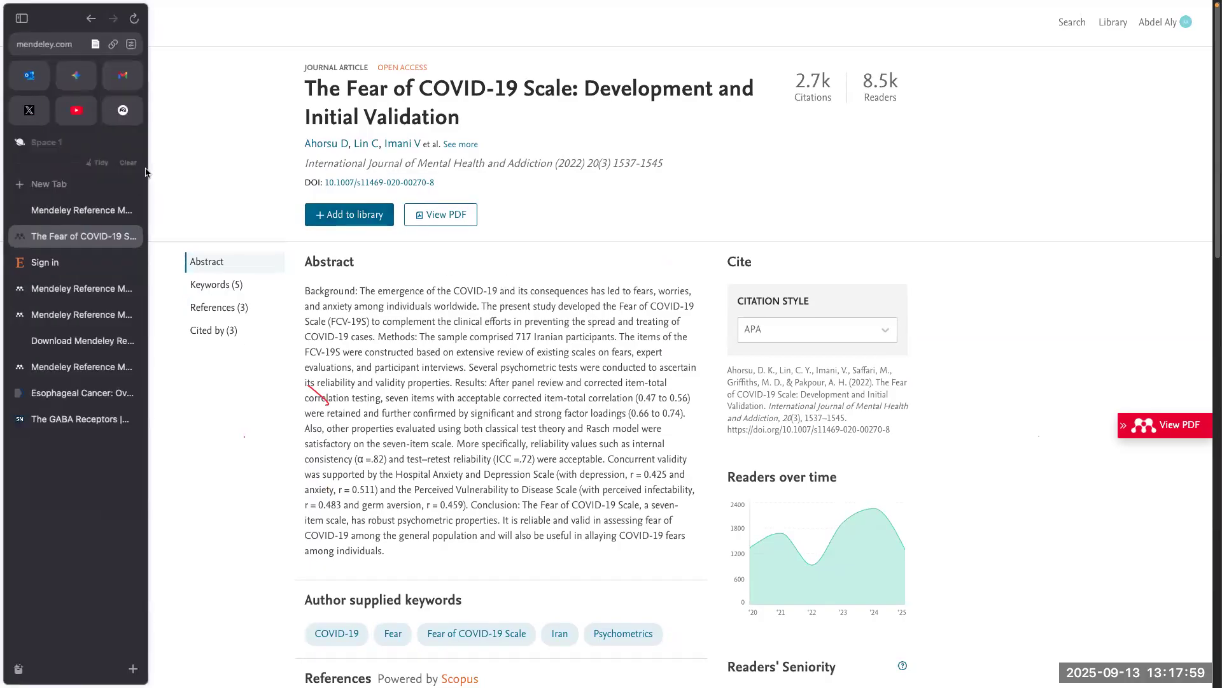
left_click(131, 46)
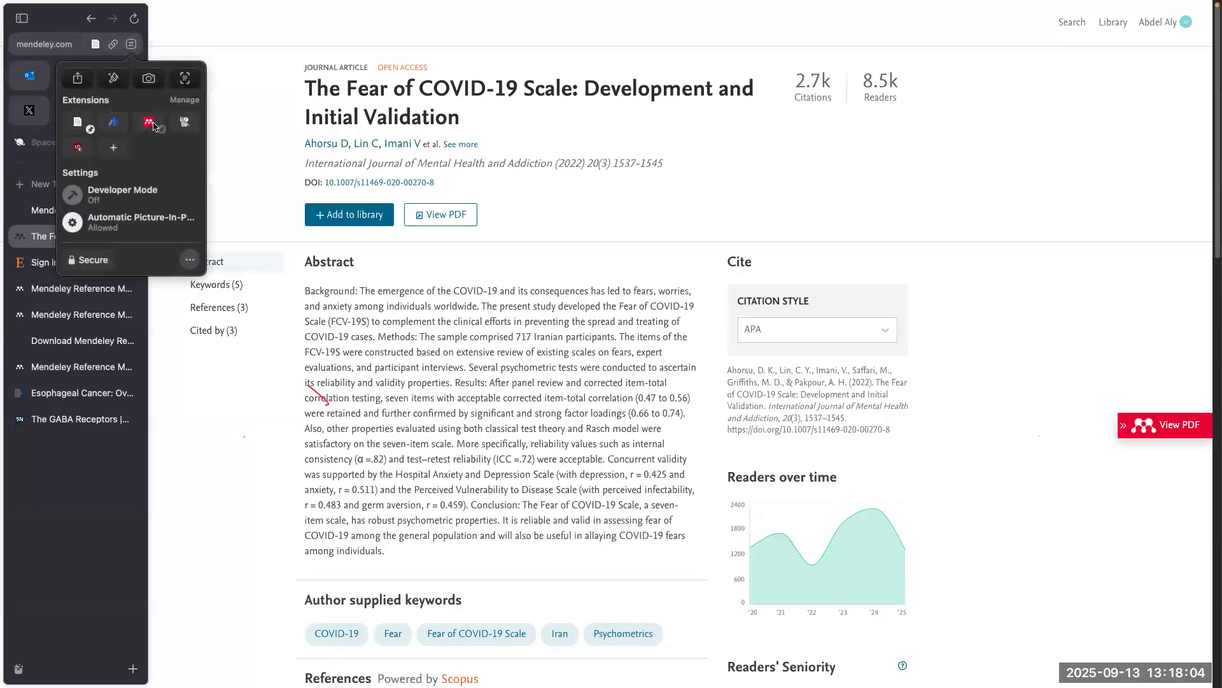
left_click(304, 441)
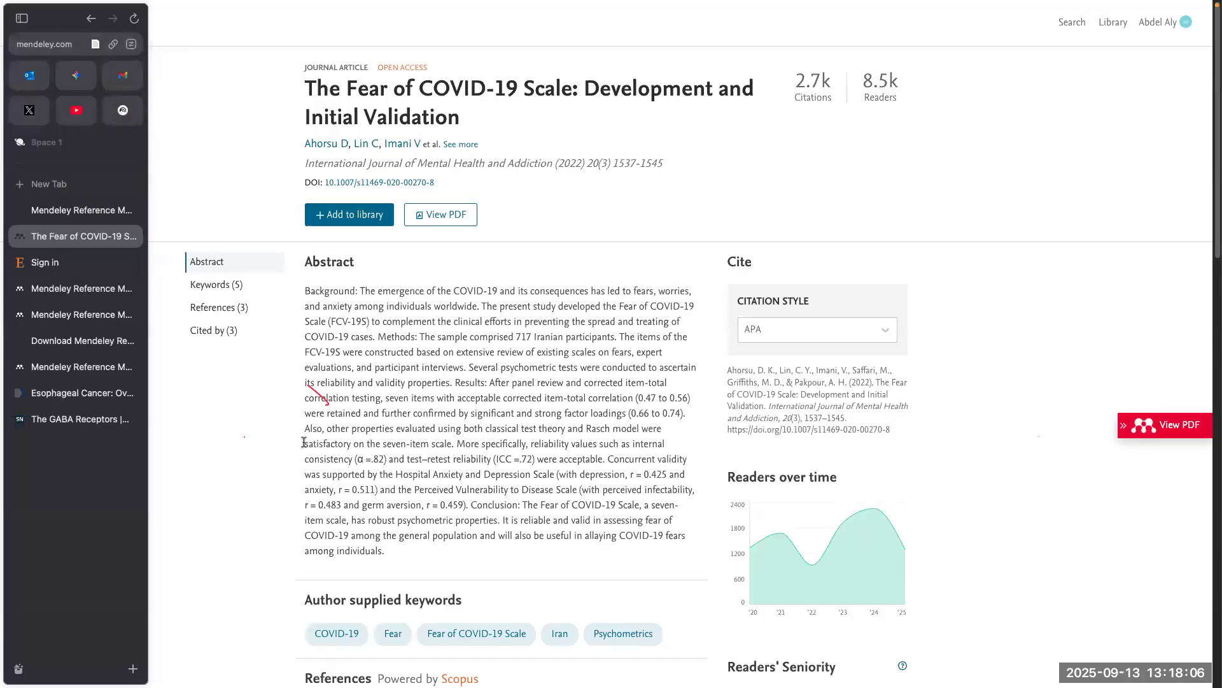
key("ctrl+Up")
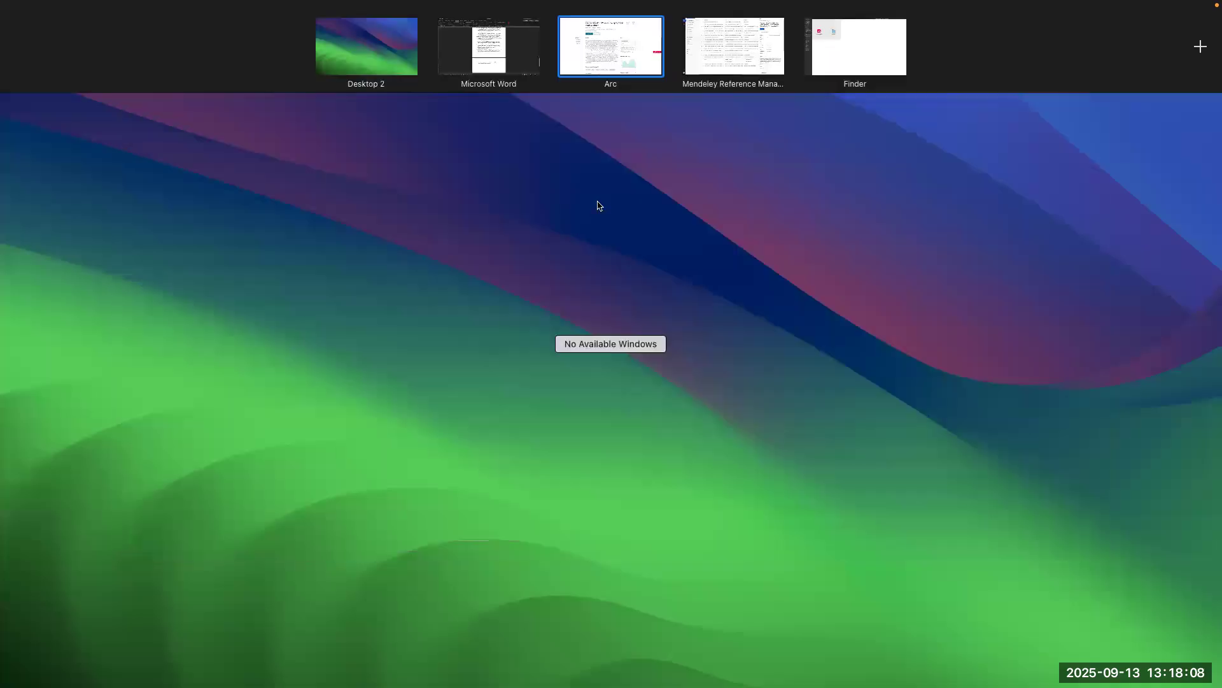
left_click(597, 71)
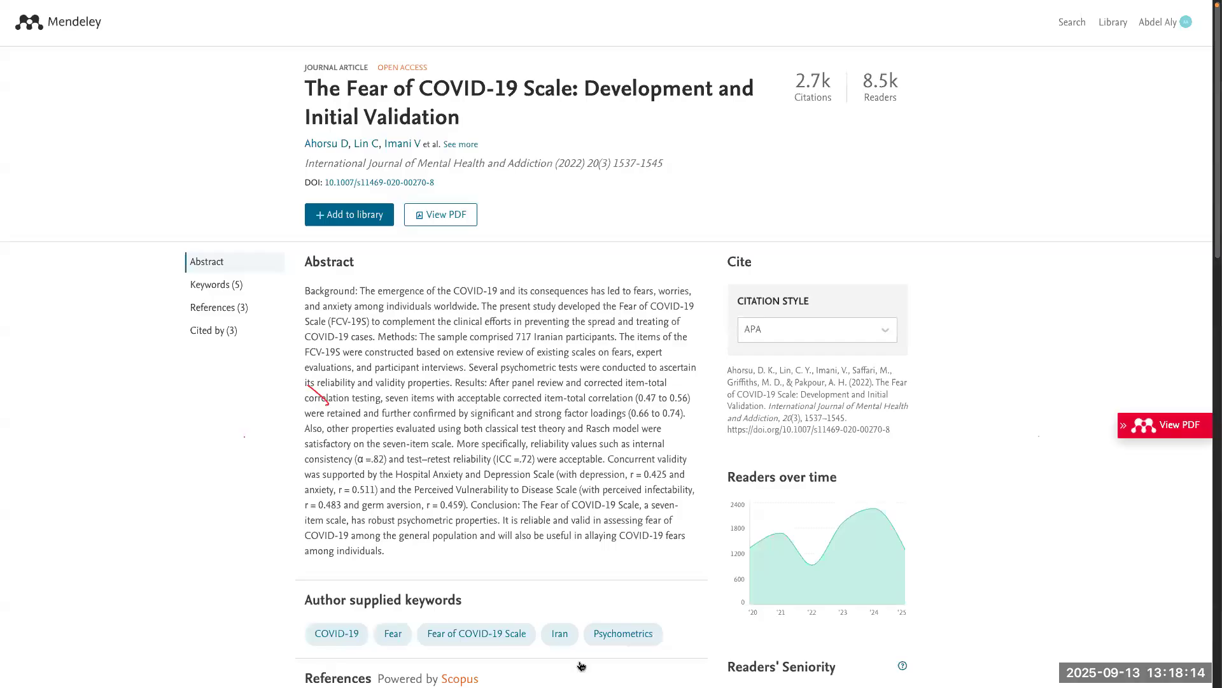
Step: Switch from the article page to the All References library in Mendeley Reference Manager
scroll(519, 449, "down", 6)
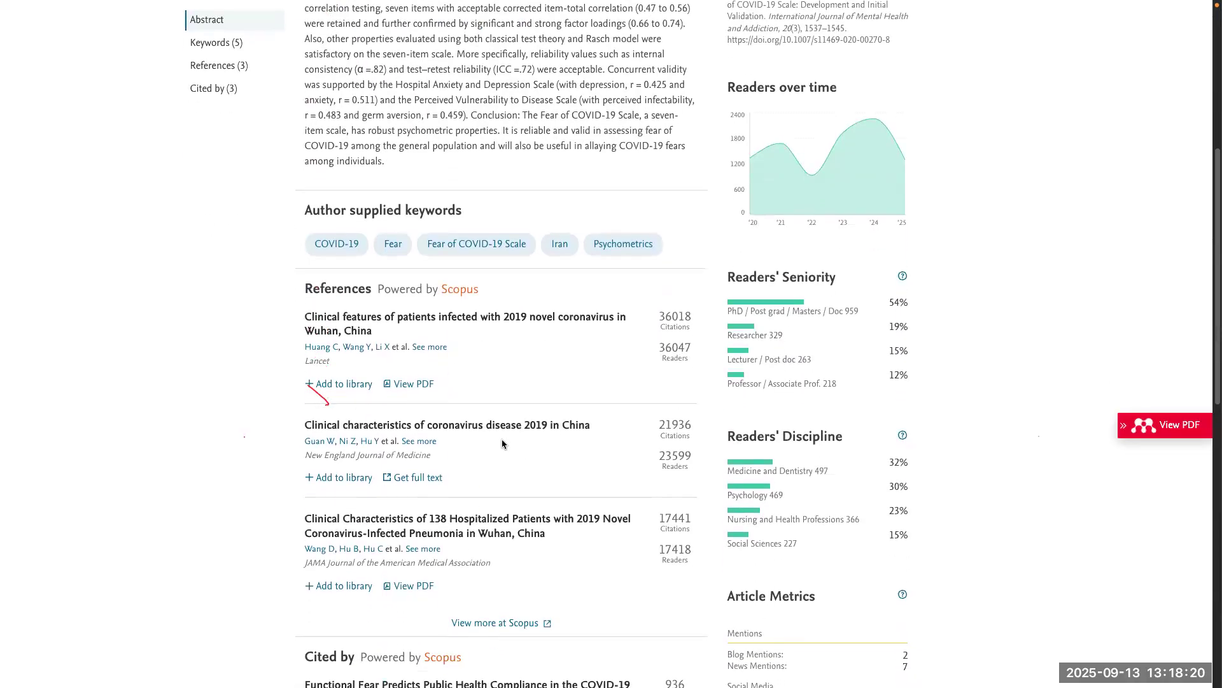
key("ctrl+Up")
left_click(760, 58)
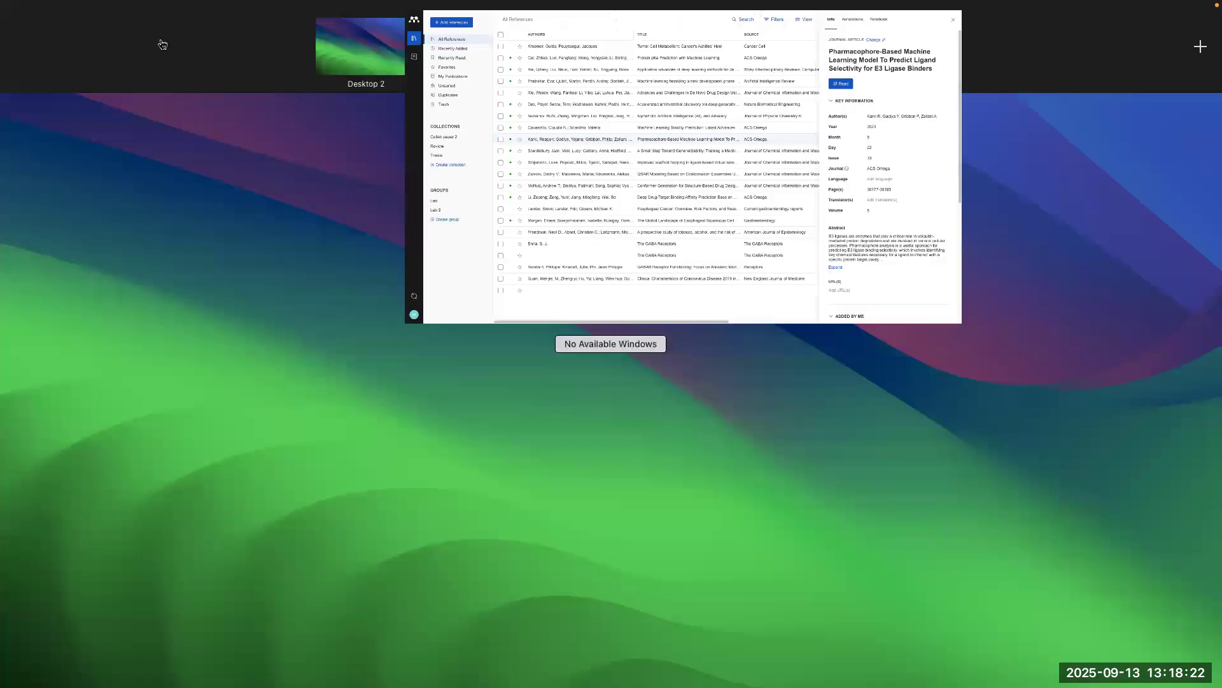
Step: Browse the PDFs in the Litertaure Review folder for adding references, cancel the import and close the selected reference's details
left_click(138, 29)
left_click(145, 69)
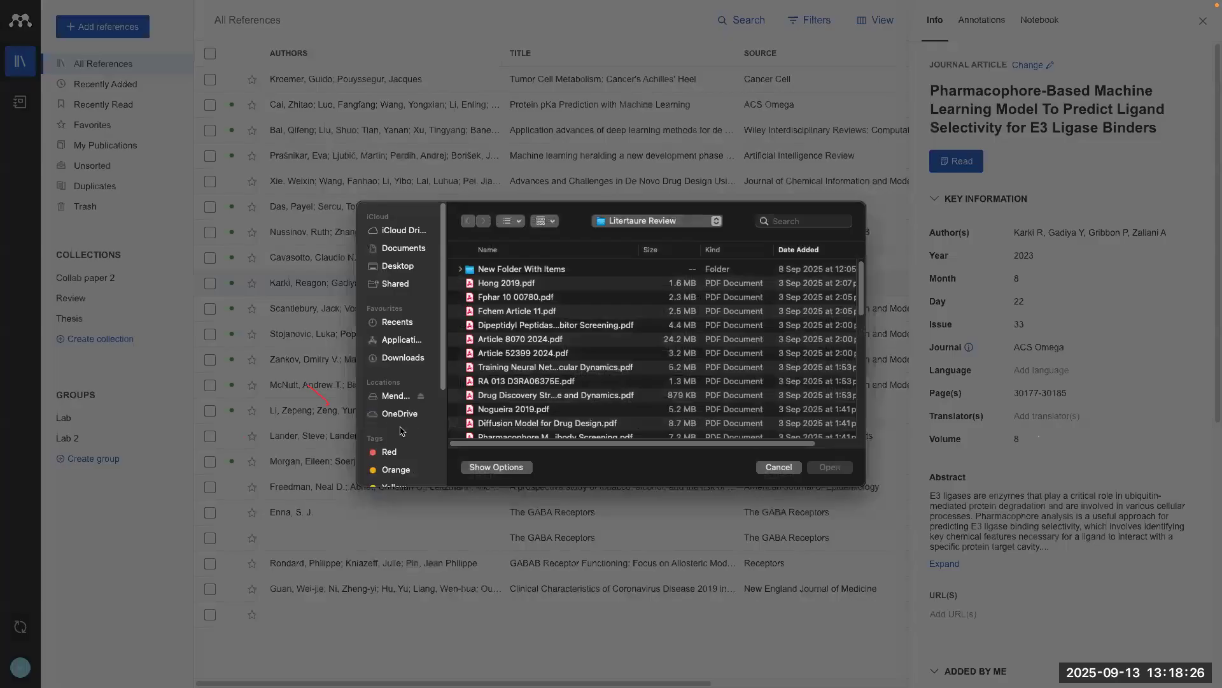
left_click(537, 396)
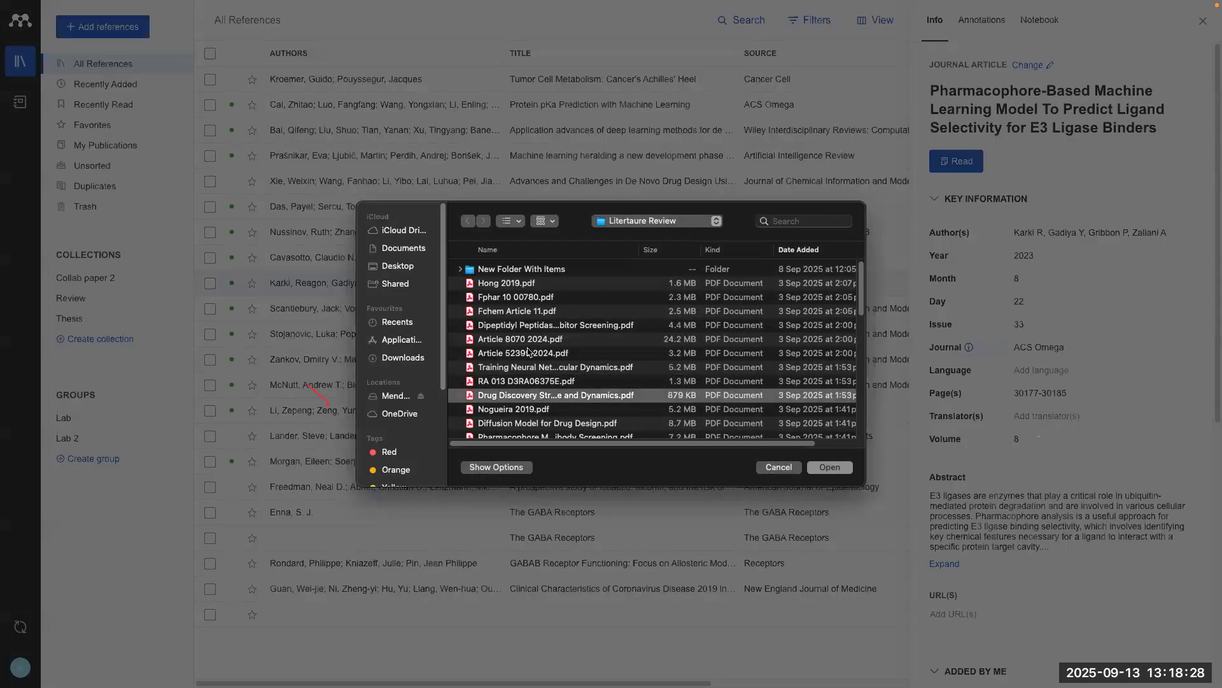
scroll(527, 350, "down", 10)
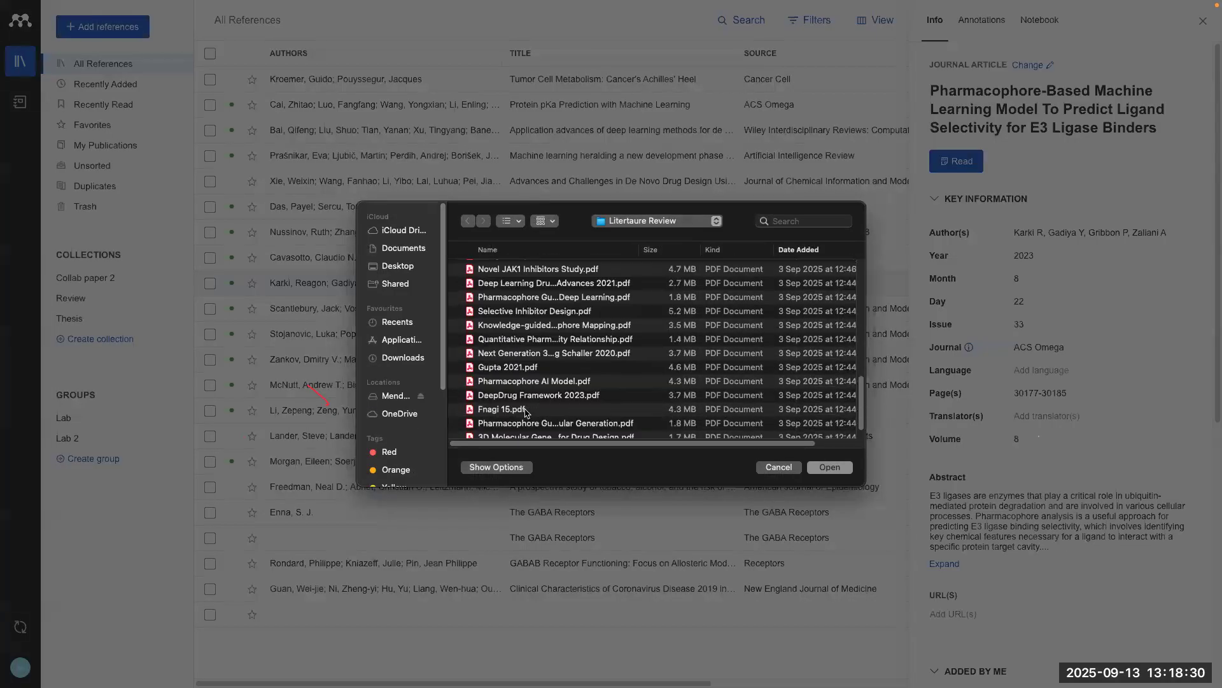
scroll(528, 382, "up", 10)
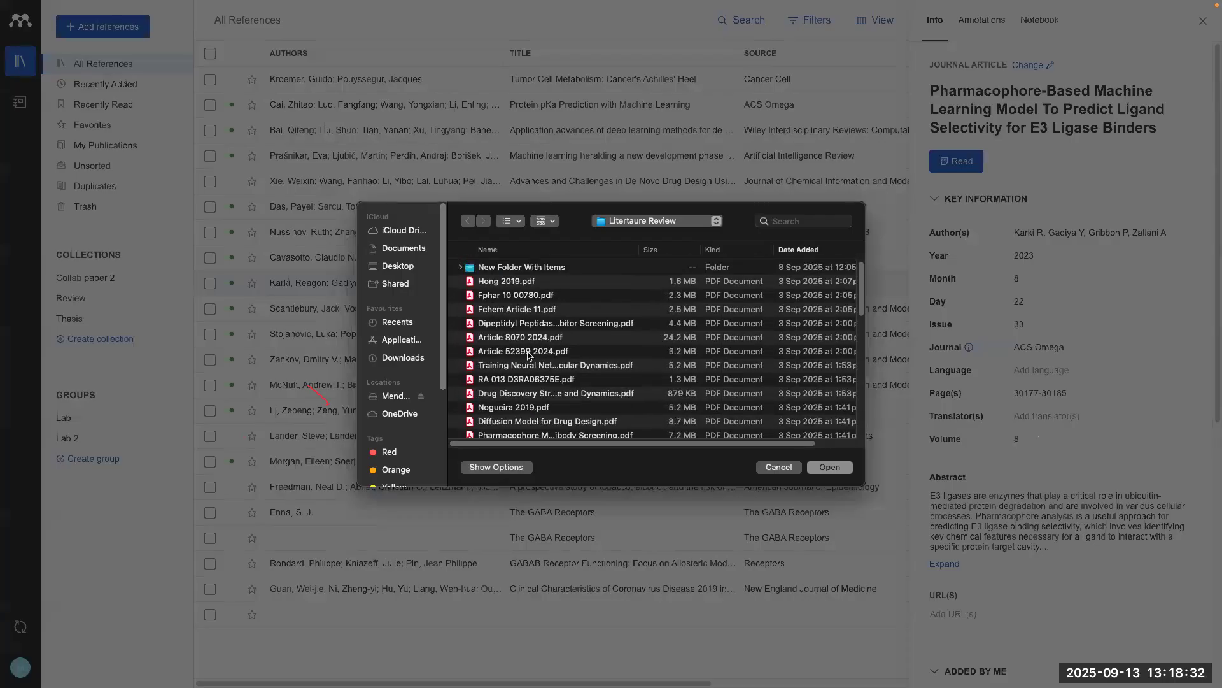
scroll(528, 419, "down", 5)
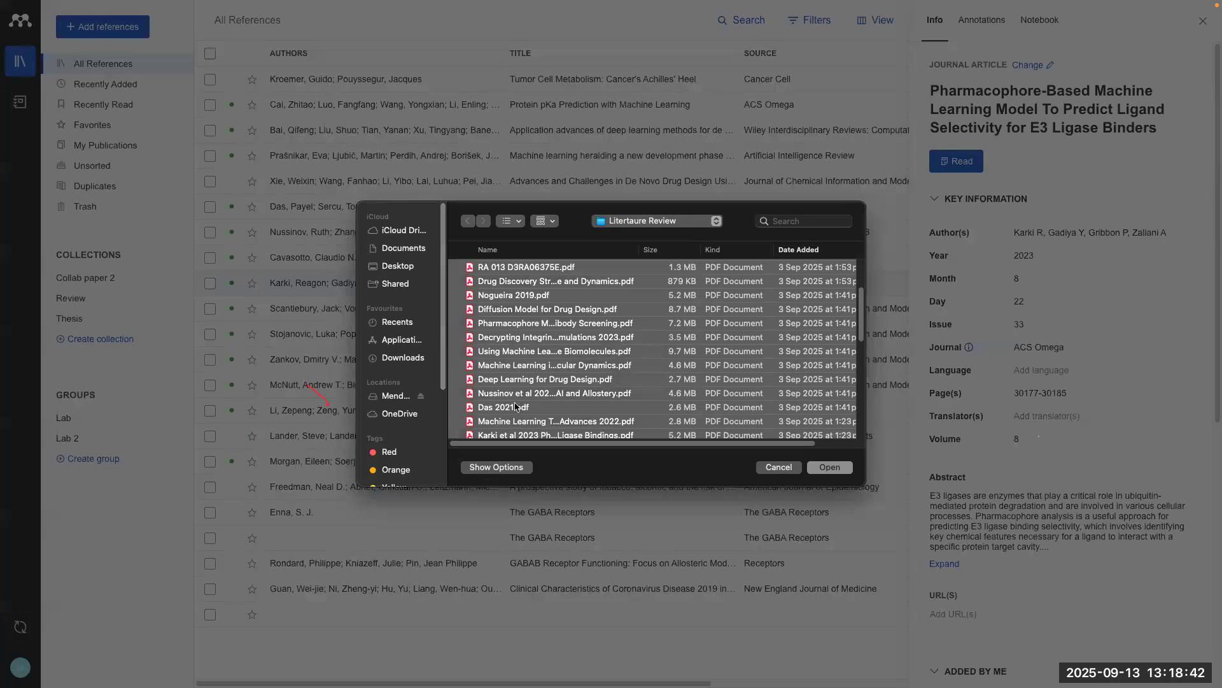
left_click(789, 470)
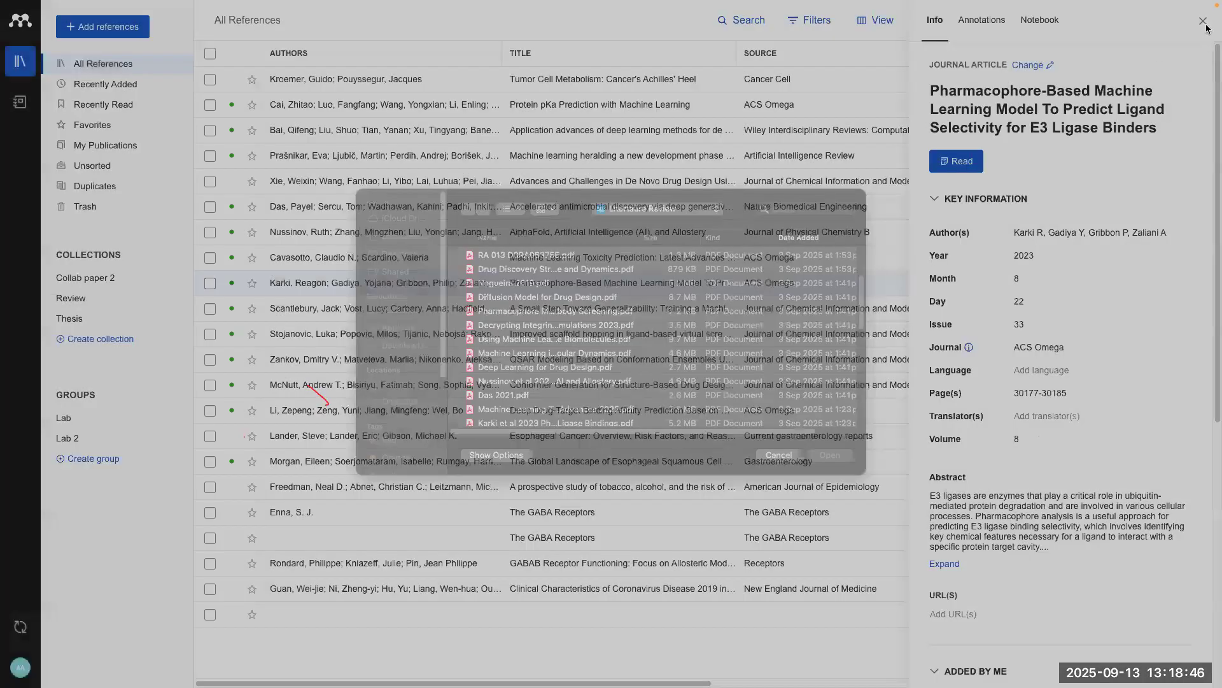
left_click(1203, 22)
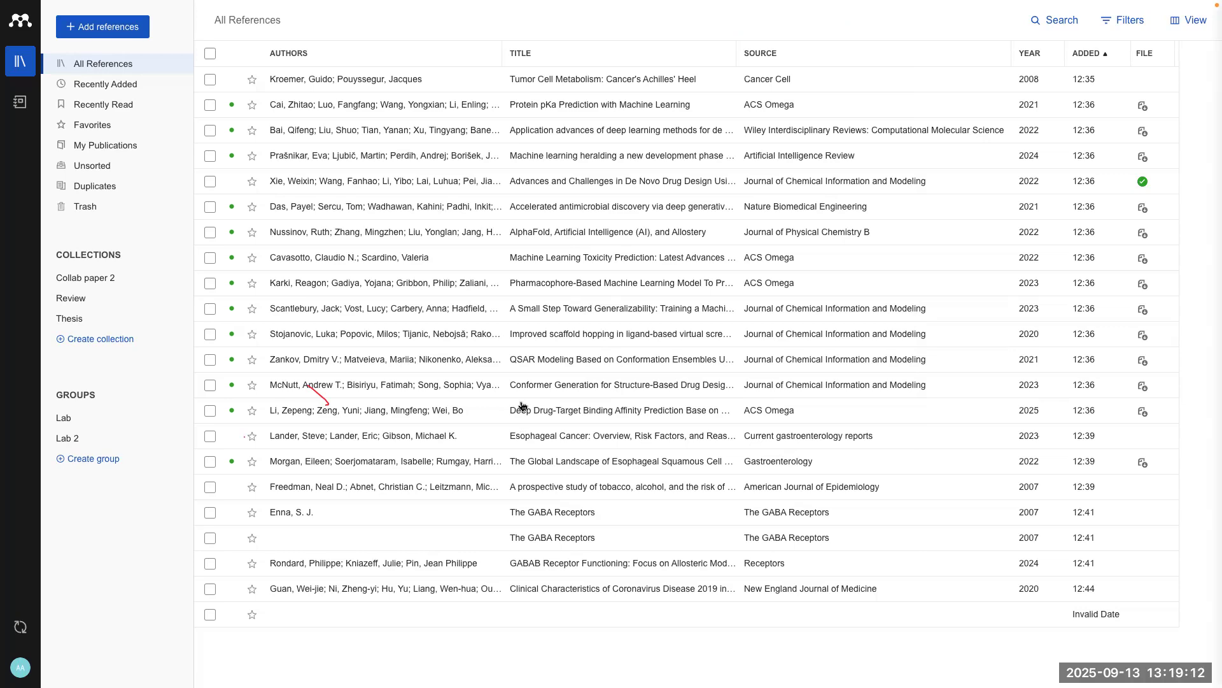
Step: View the References page of the Word document and return to Mendeley Reference Manager
key("ctrl+Up")
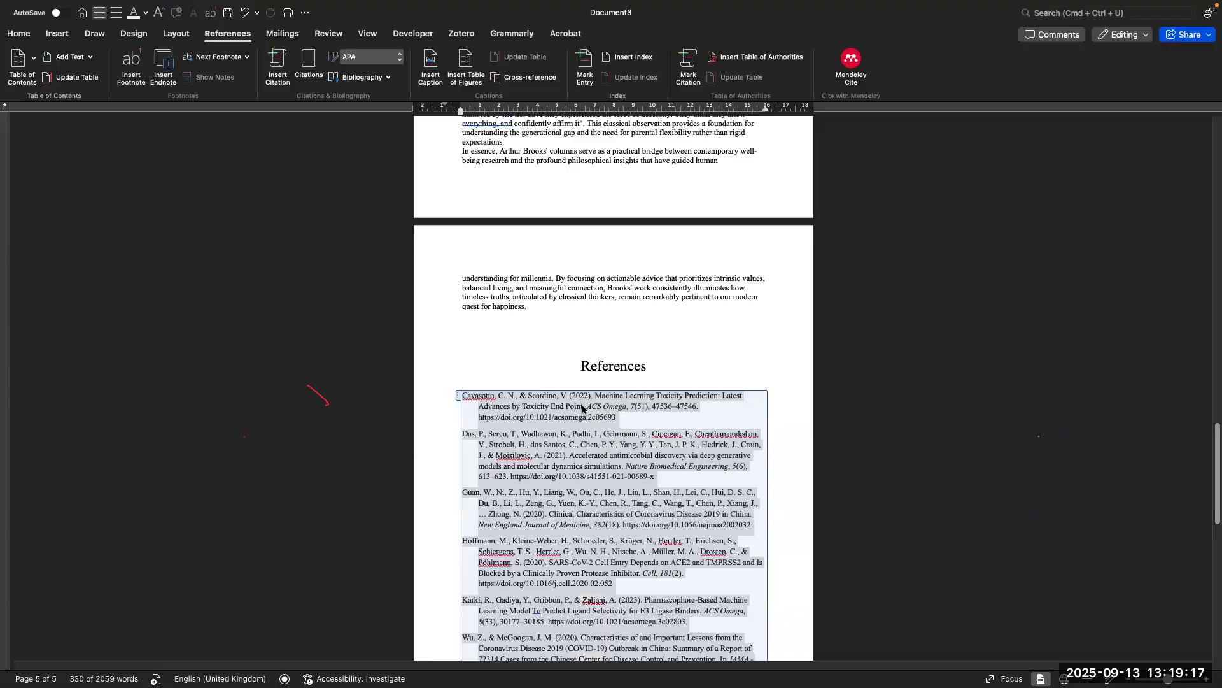
key("ctrl+Up")
left_click(739, 55)
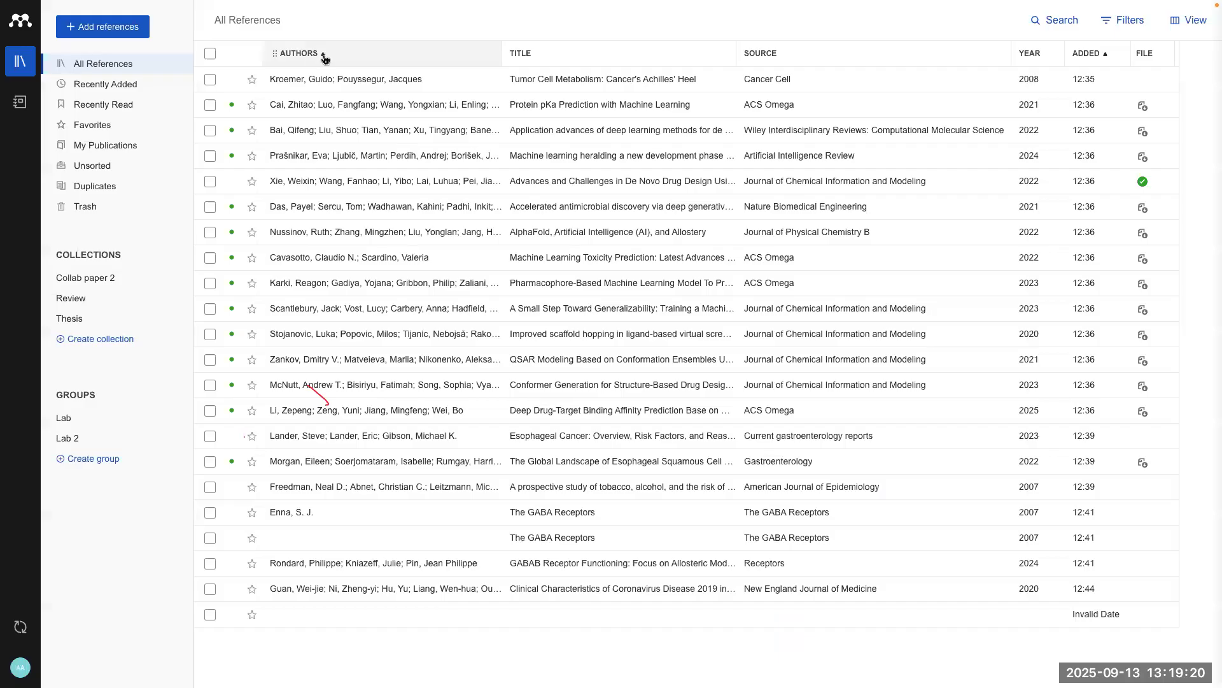
Step: Sort the library by authors in descending order and swap the Title and Authors columns back and forth, ending with Authors first
left_click(325, 56)
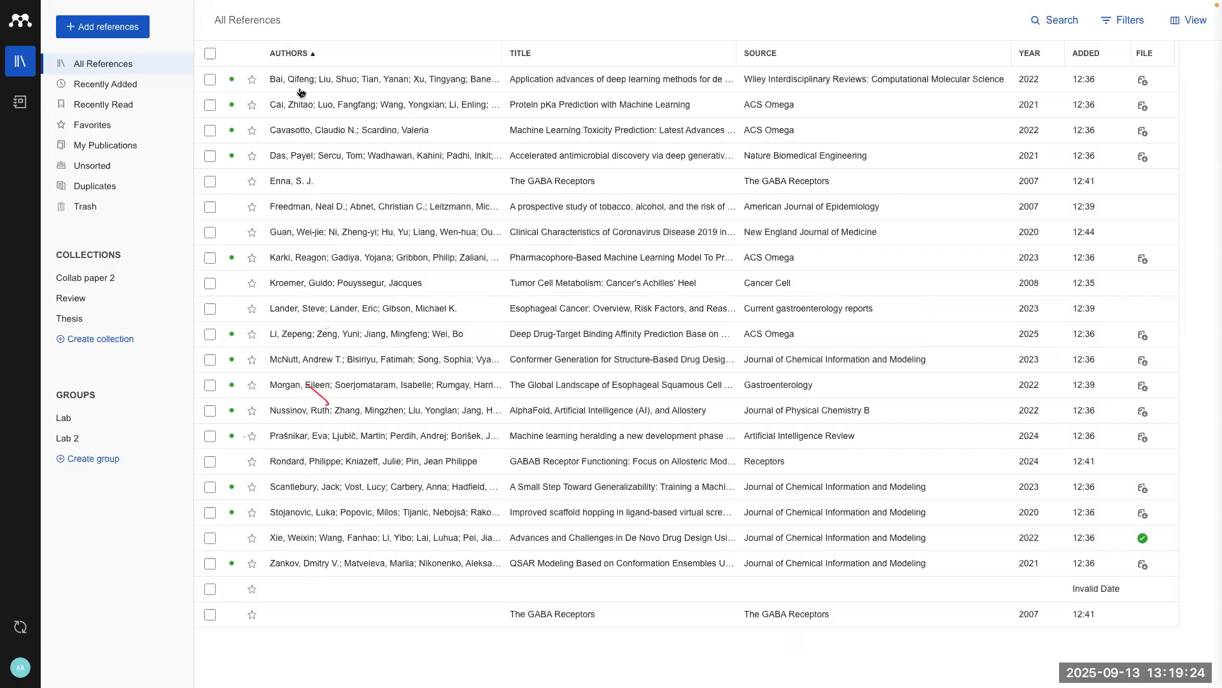
left_click_drag(615, 54, 271, 58)
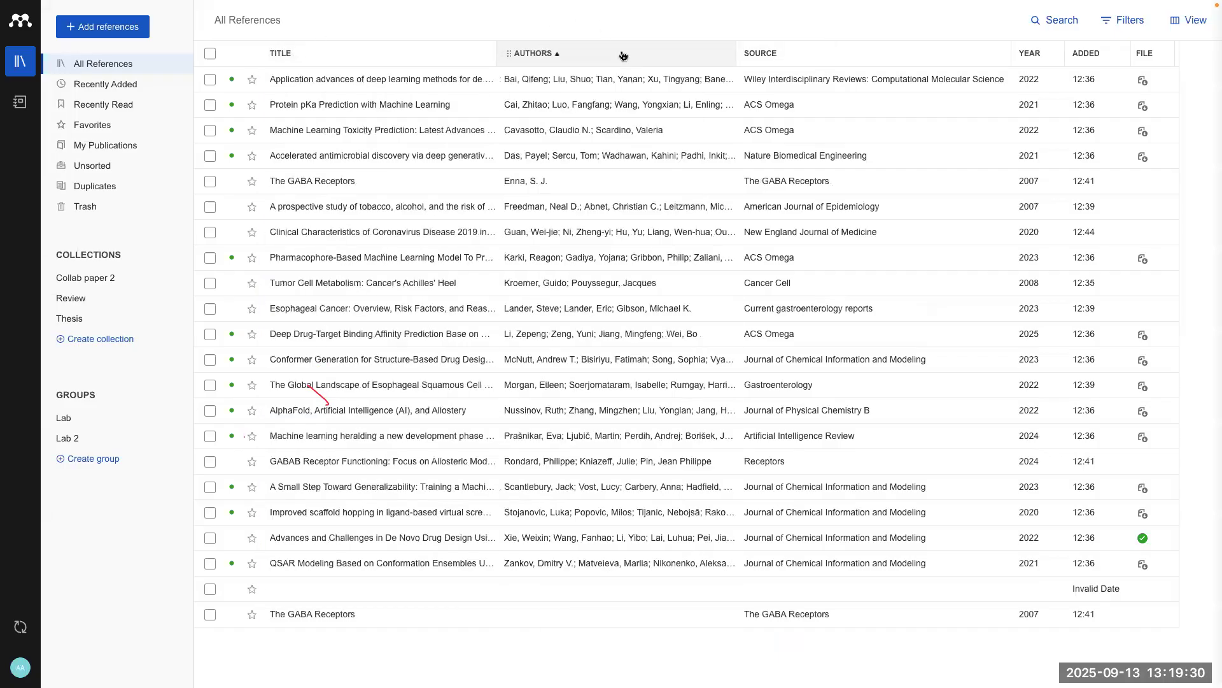
left_click(623, 56)
left_click_drag(622, 55, 386, 62)
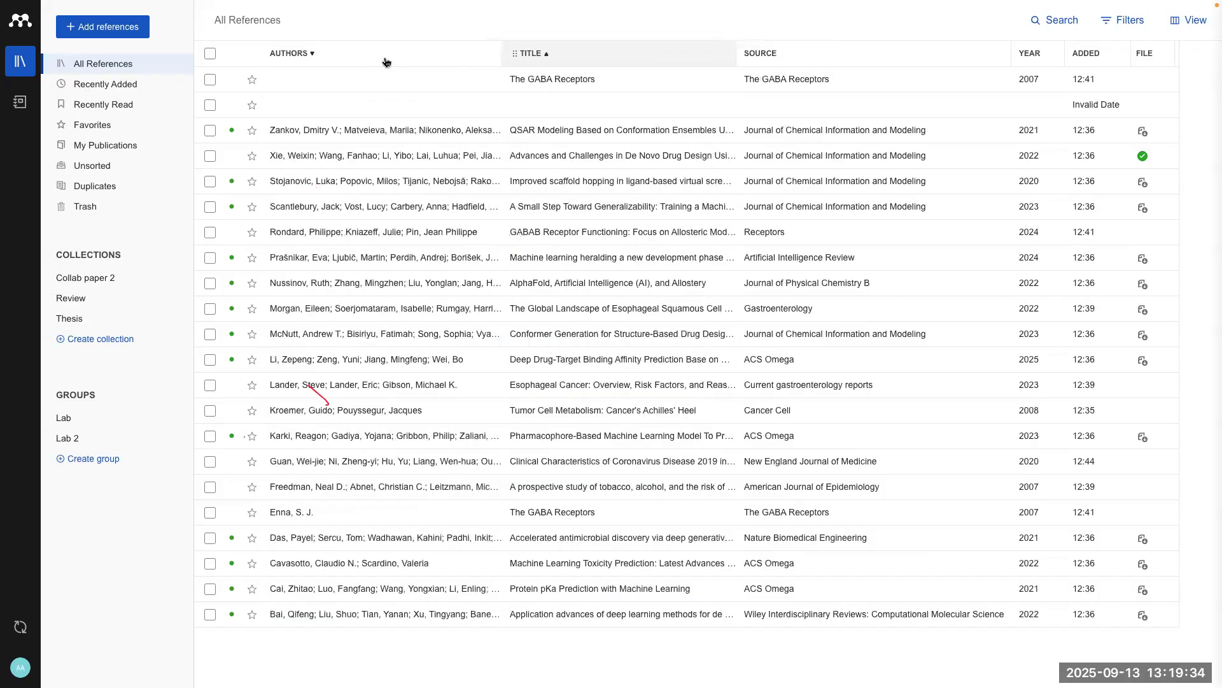
Step: Sort the library by authors in ascending order and move the Source column ahead of the Authors column
left_click(385, 61)
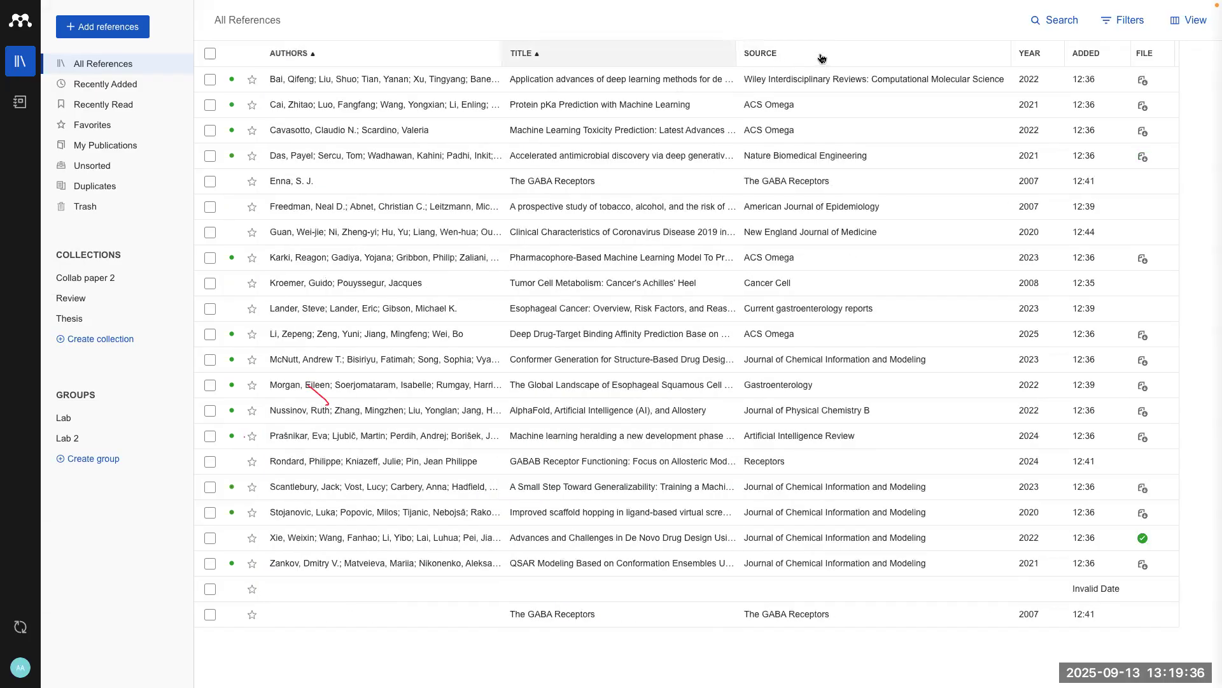
left_click_drag(822, 59, 384, 62)
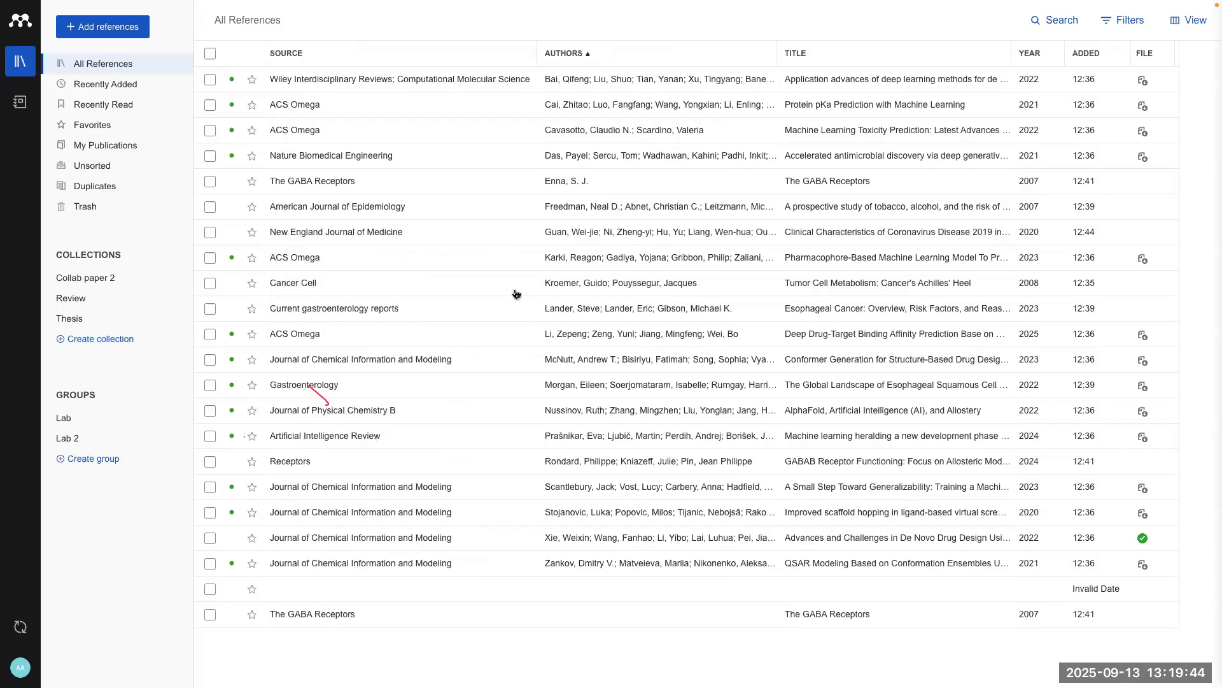
Step: Switch to the Word document, examine the entries under the References heading and the preceding body text, and deselect the bibliography
key("ctrl+Up")
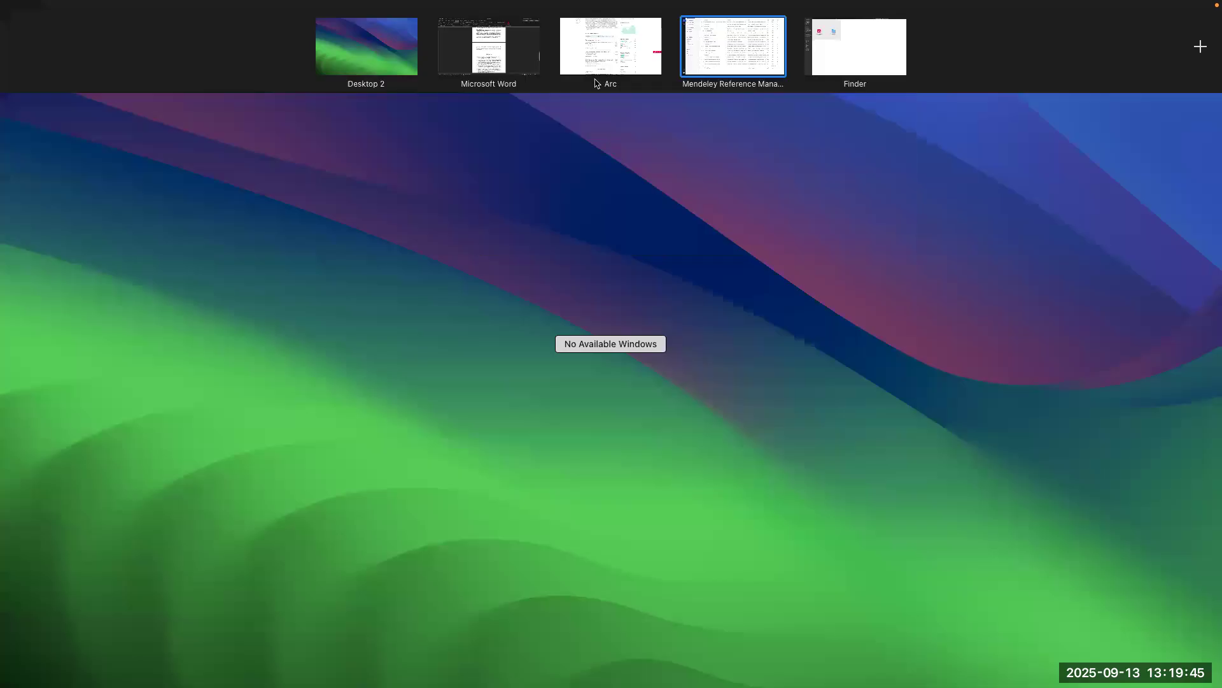
left_click(501, 68)
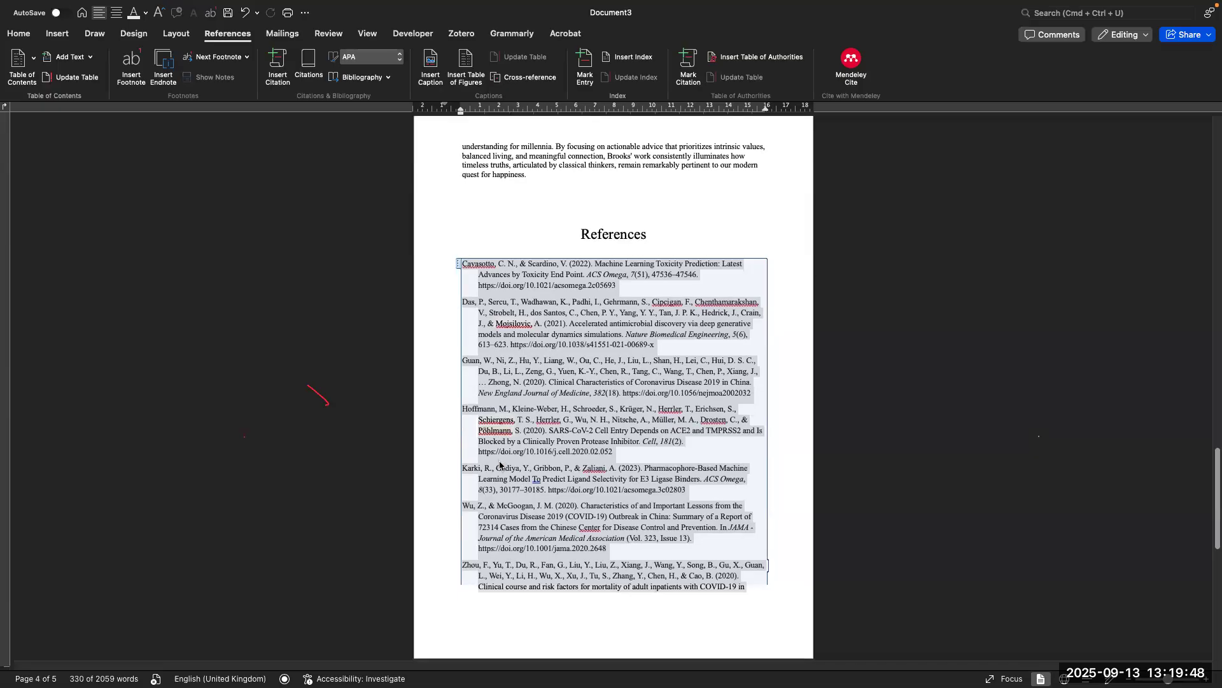
scroll(499, 466, "up", 5)
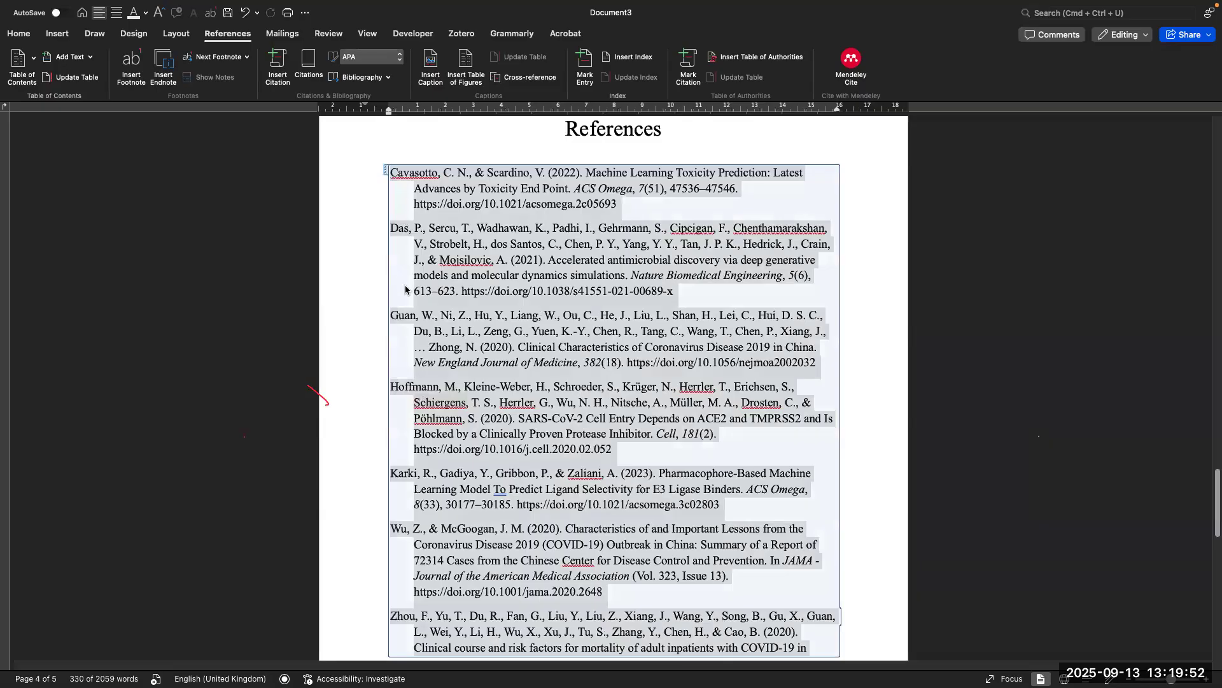
scroll(413, 392, "down", 3)
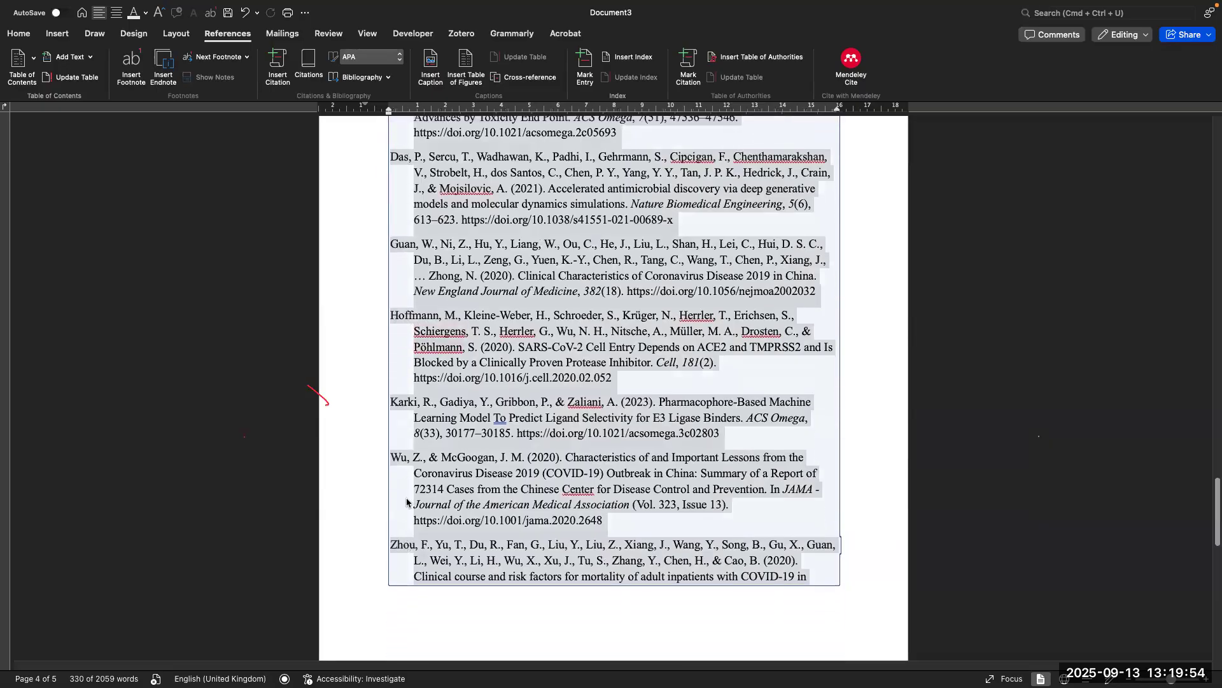
scroll(408, 421, "up", 5)
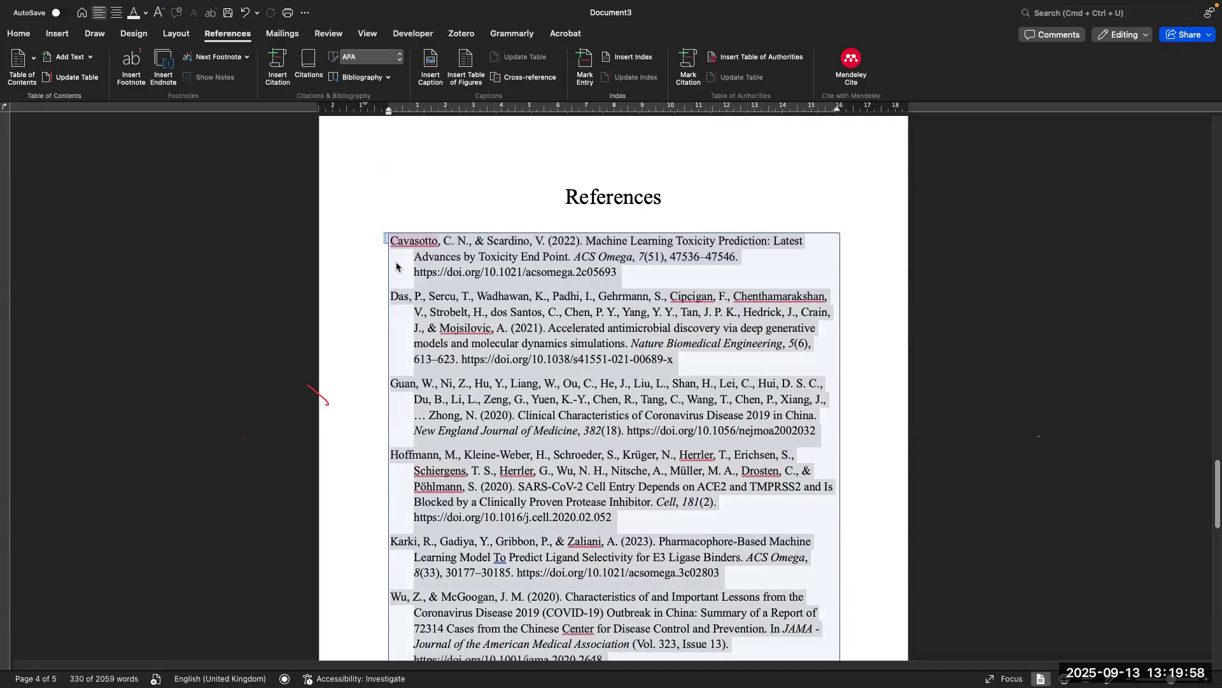
scroll(401, 311, "up", 20)
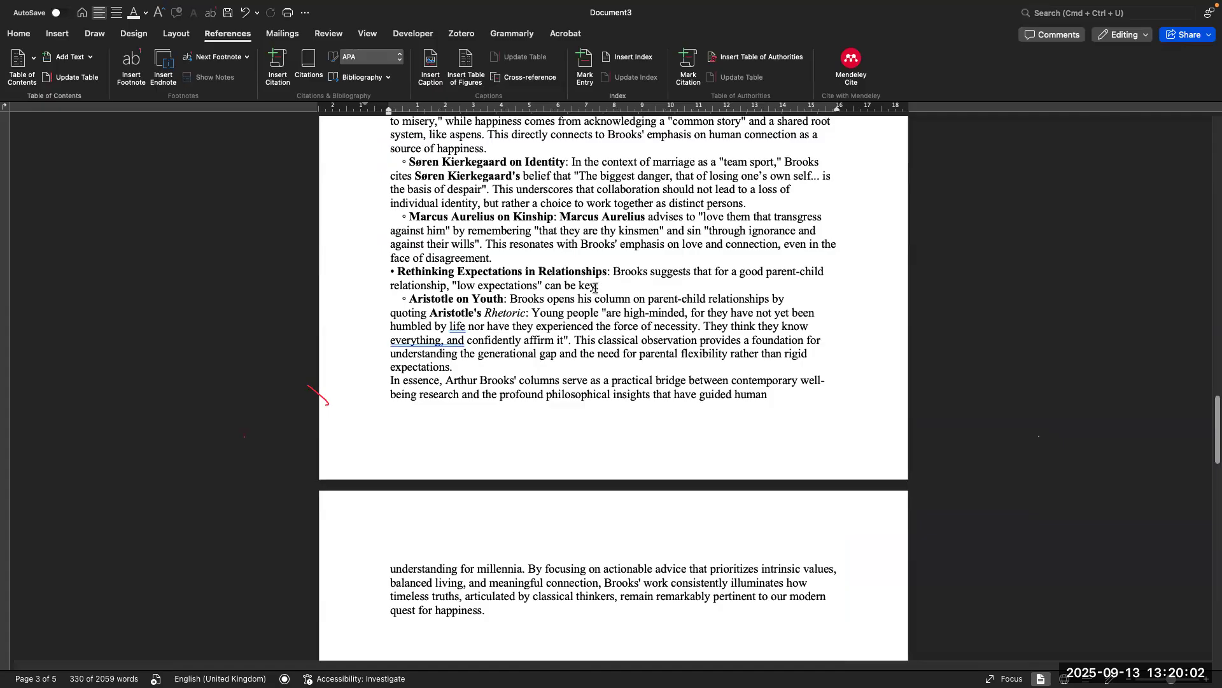
left_click(596, 286)
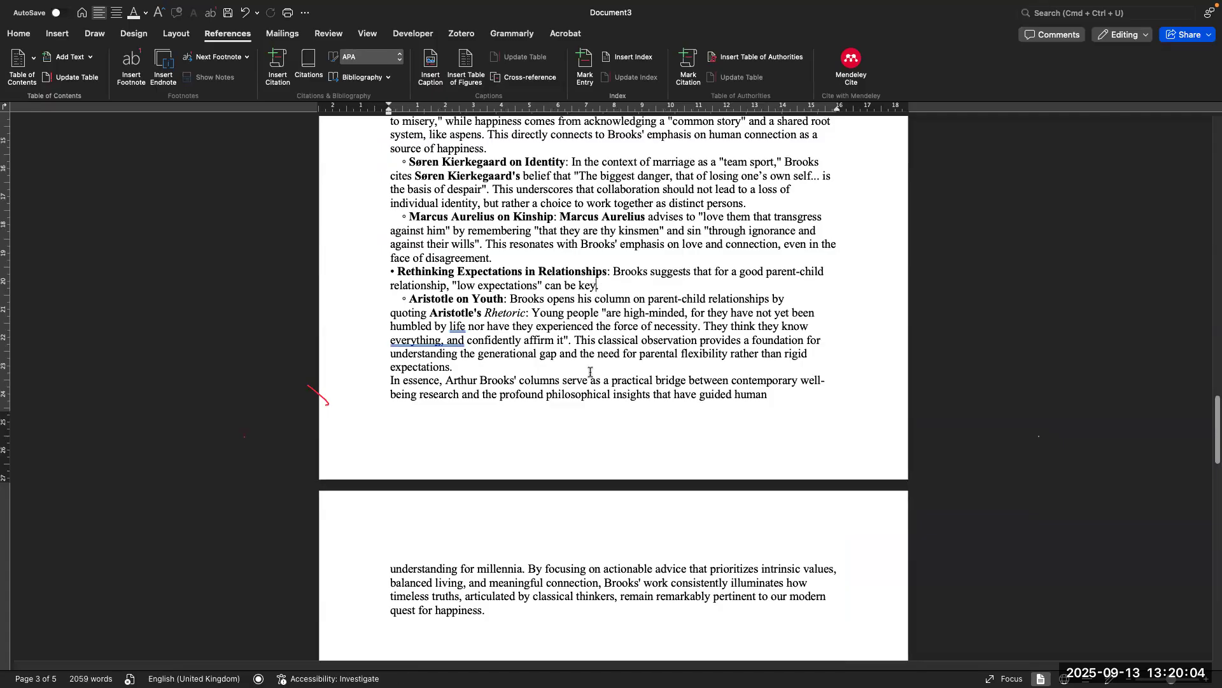
scroll(590, 372, "down", 5)
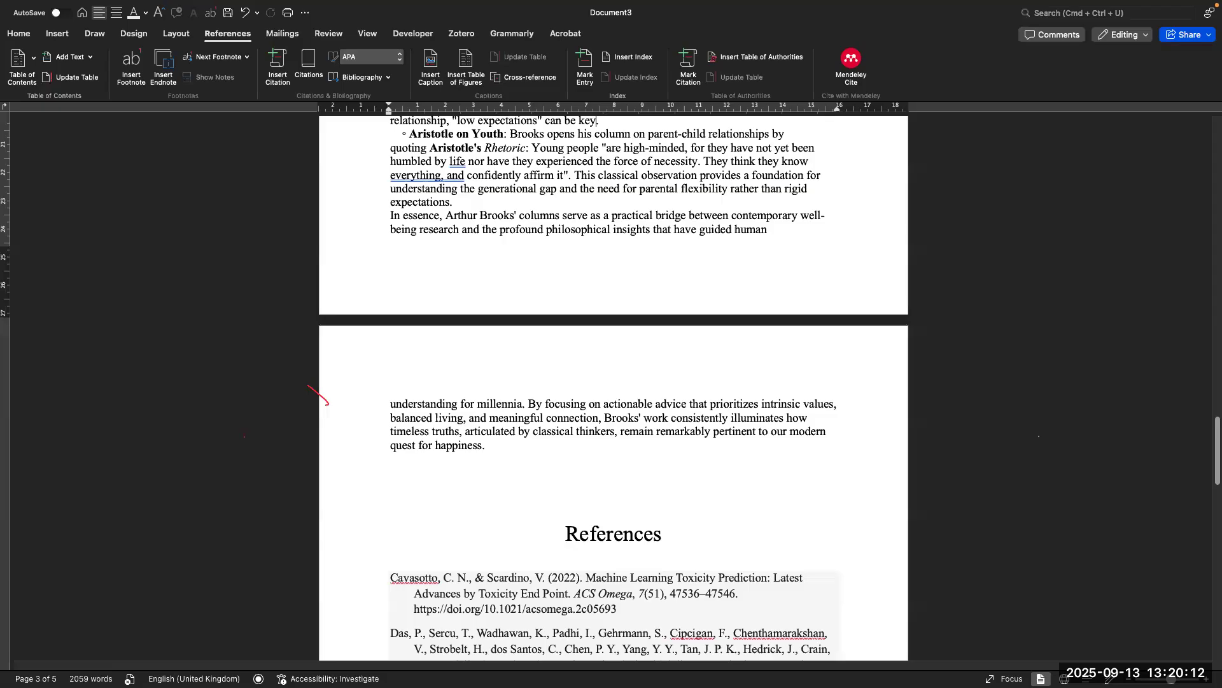
scroll(478, 522, "down", 15)
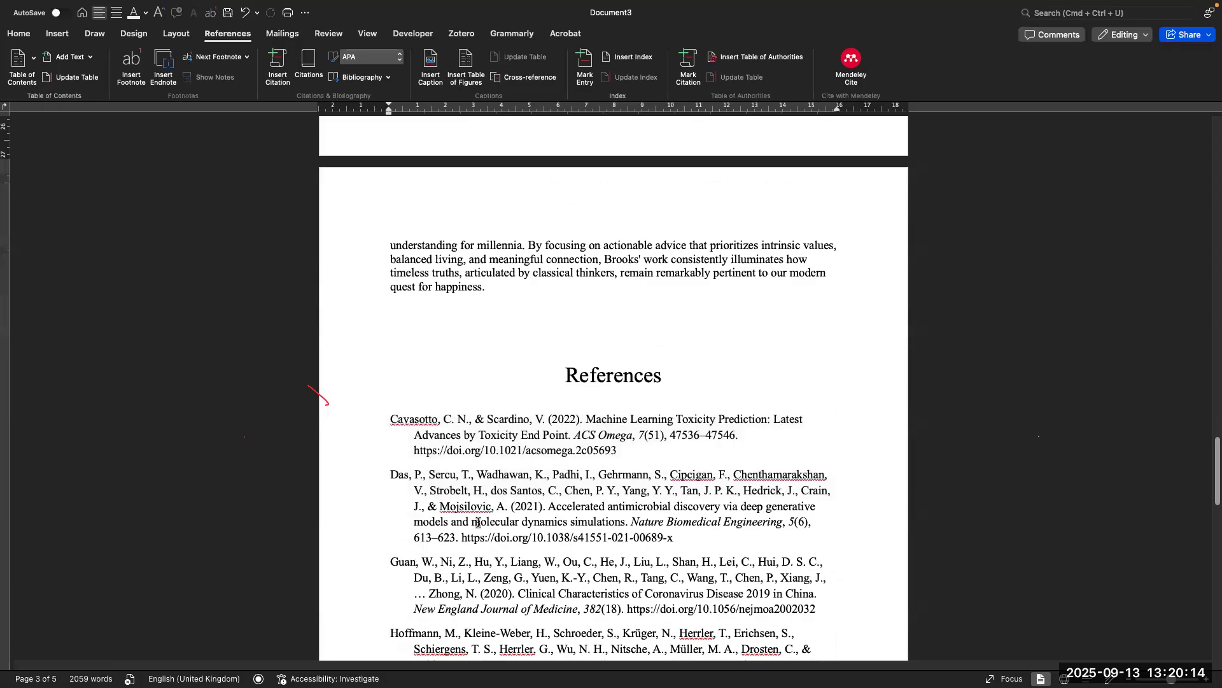
Step: Delete the whole bibliography under the References heading
scroll(673, 513, "down", 5)
left_click_drag(723, 478, 458, 276)
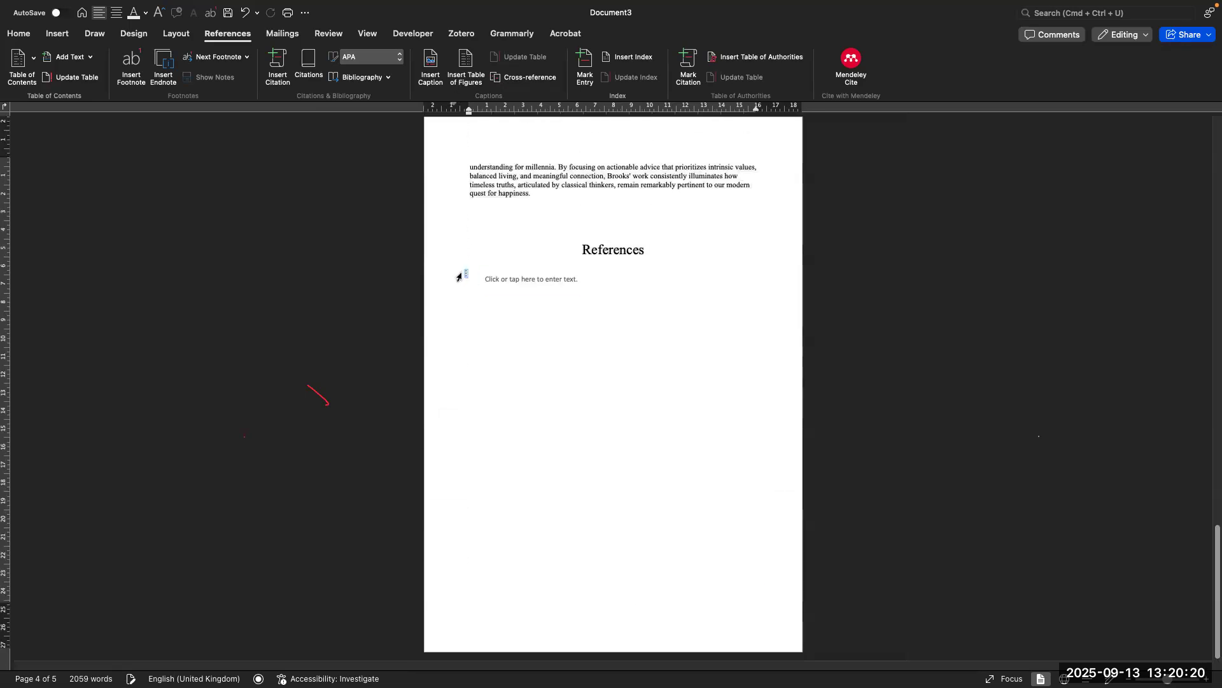
key("Delete")
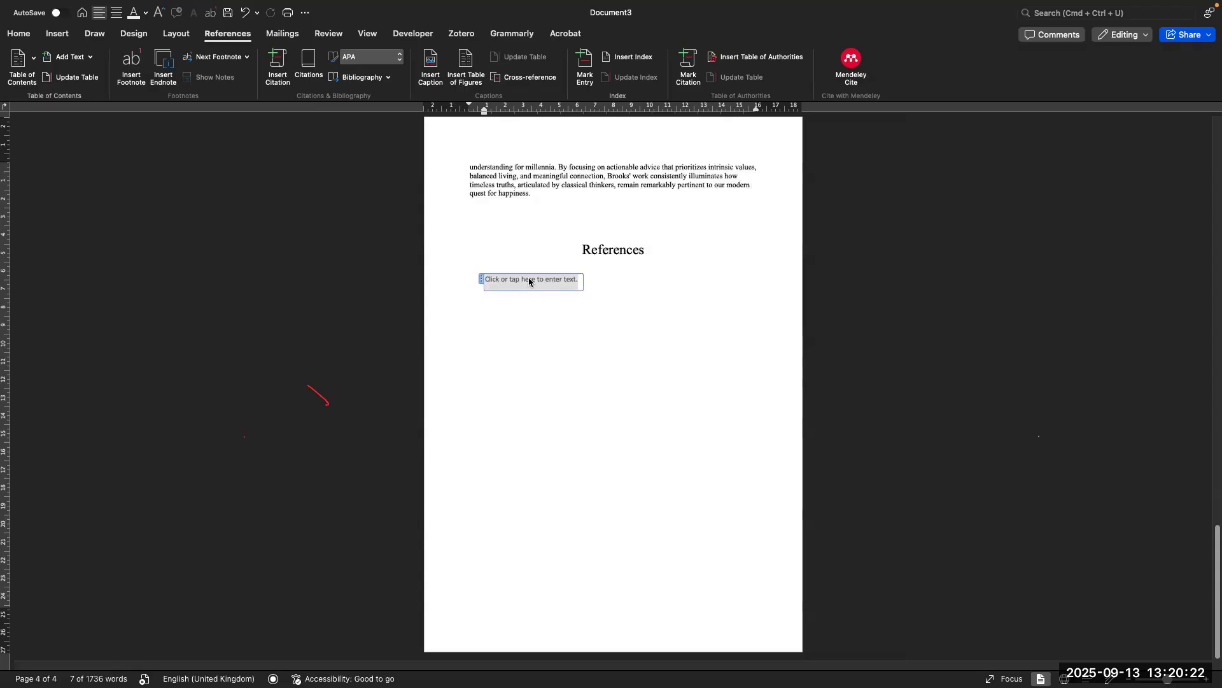
Step: Insert a Mendeley Cite bibliography on the line below the empty text placeholder under the References heading
left_click(564, 335)
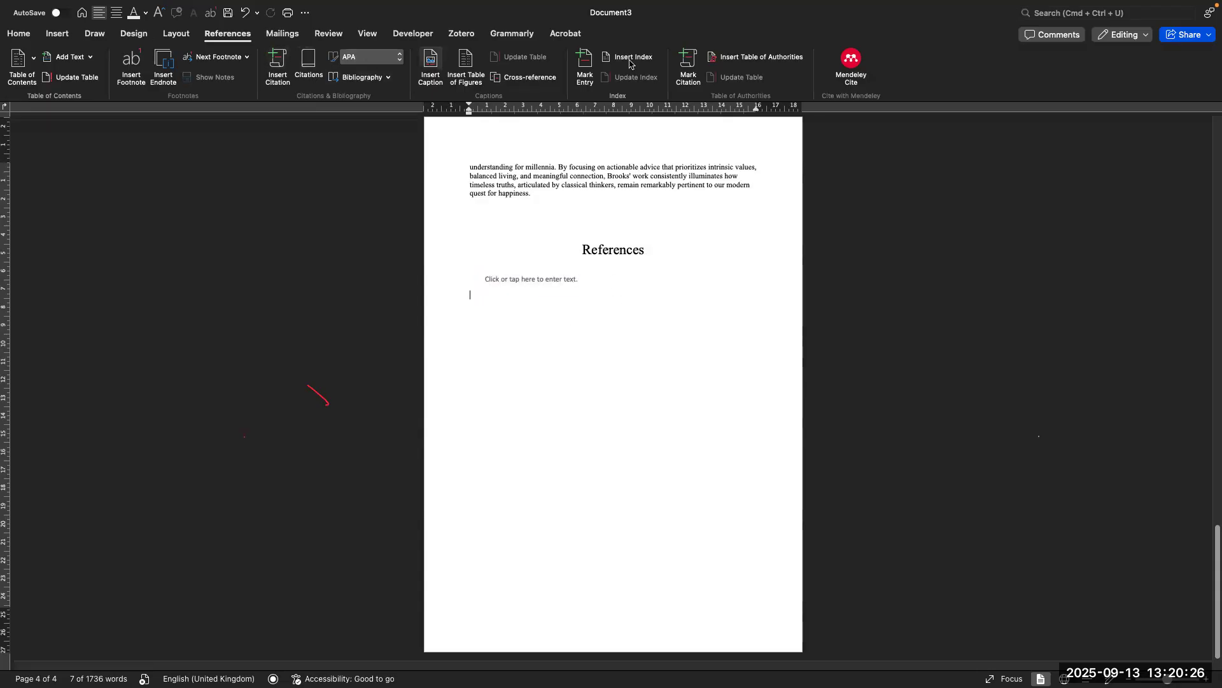
left_click(851, 64)
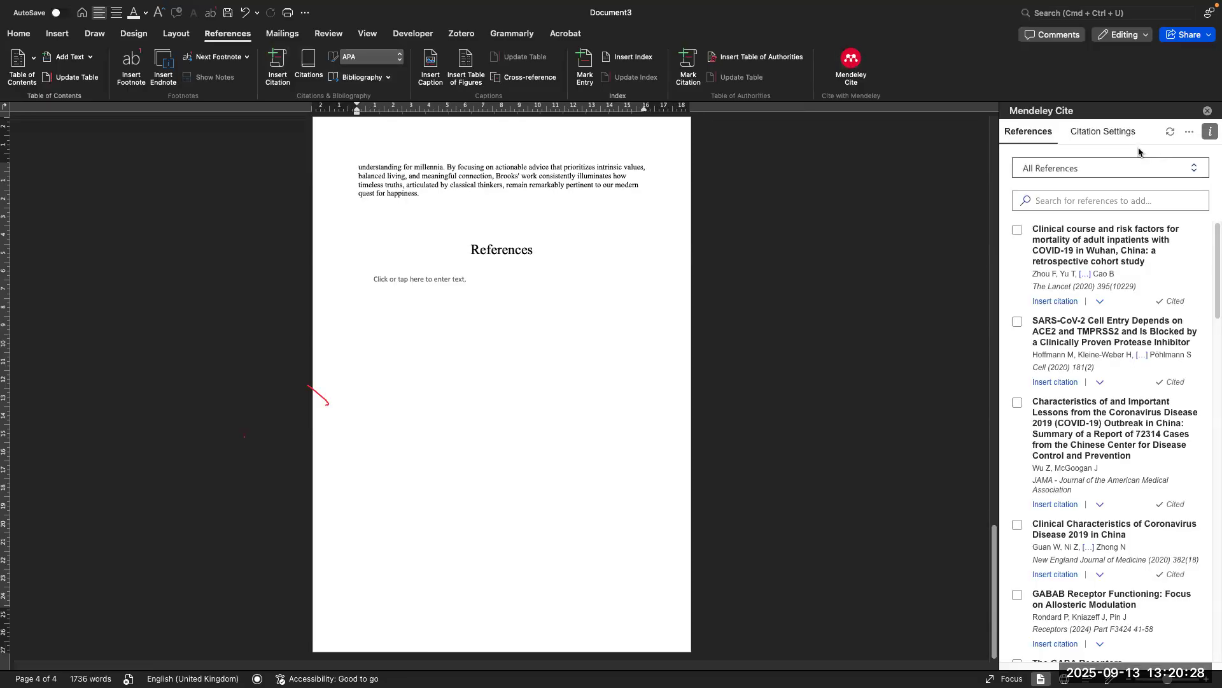
left_click(1189, 132)
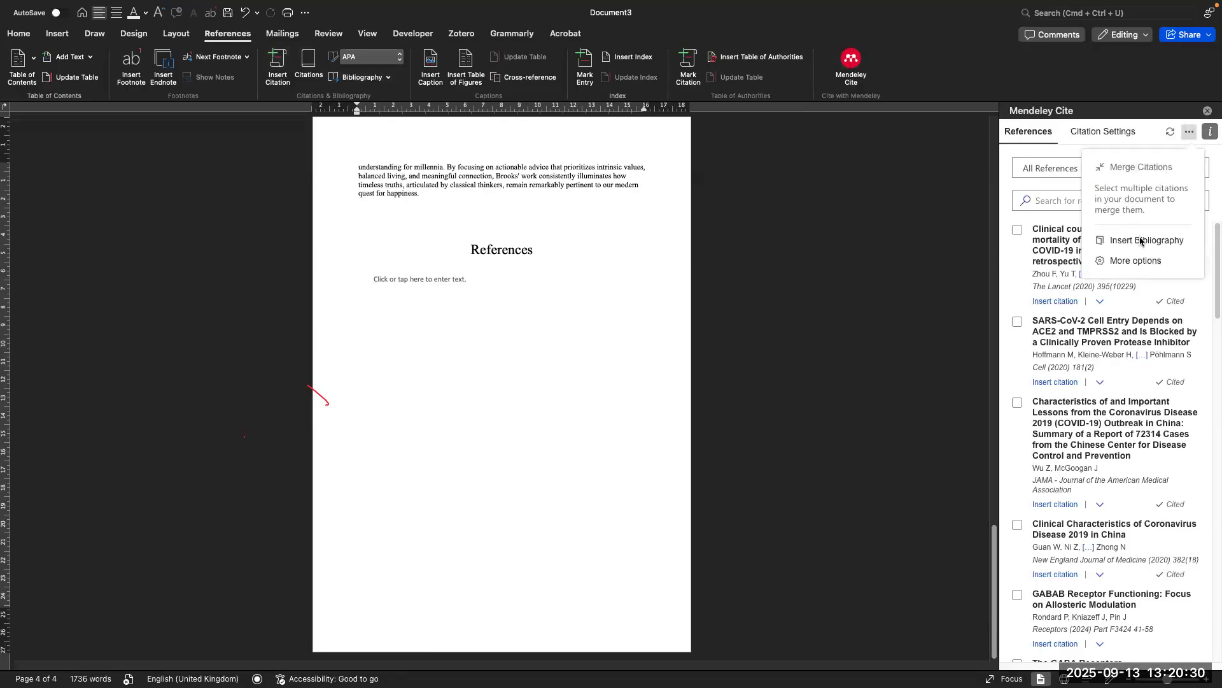
left_click(1137, 260)
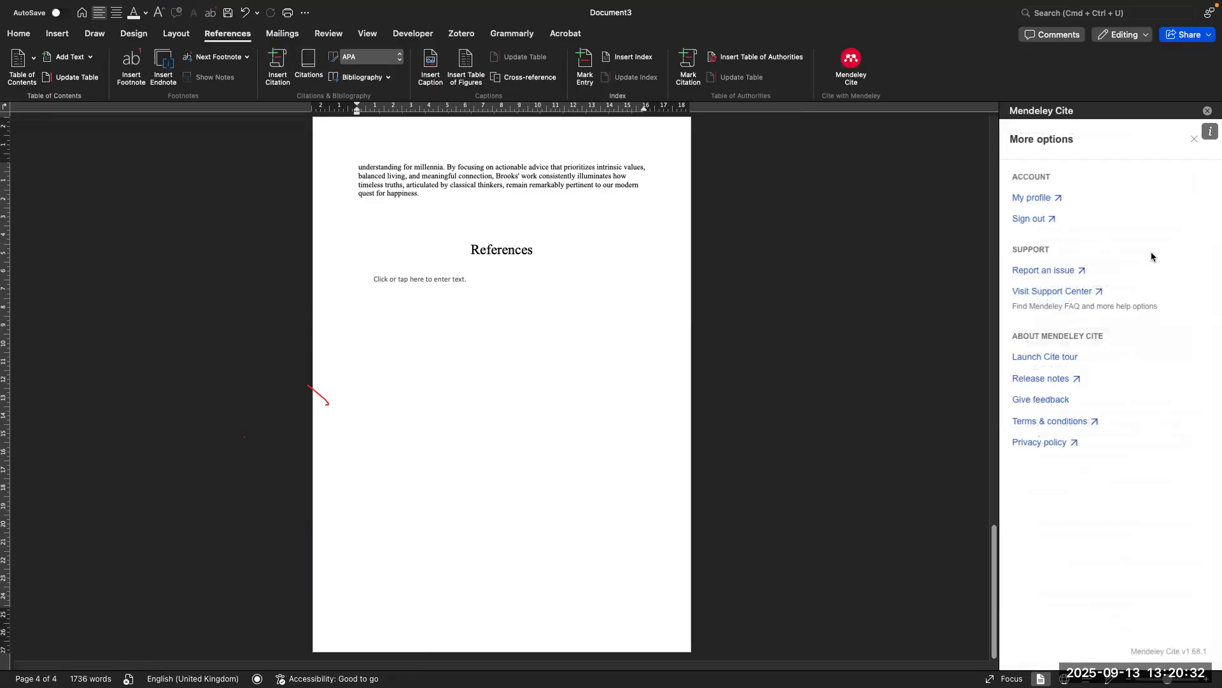
left_click(1192, 134)
left_click(1191, 133)
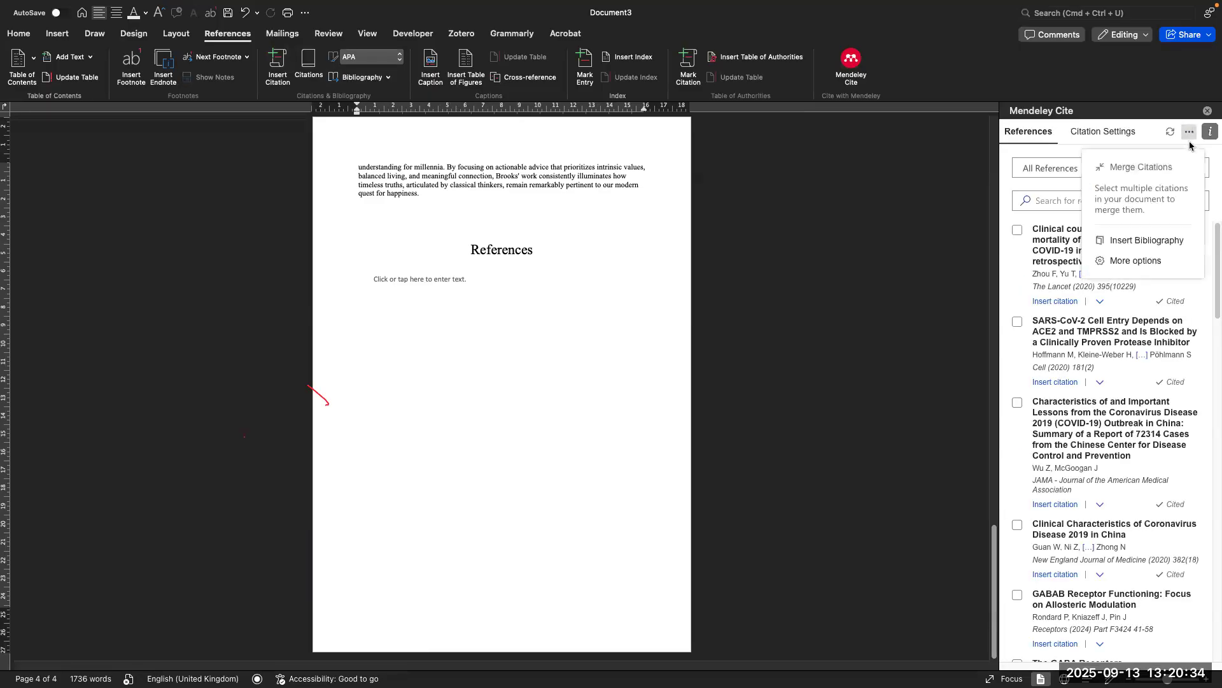
left_click(1150, 240)
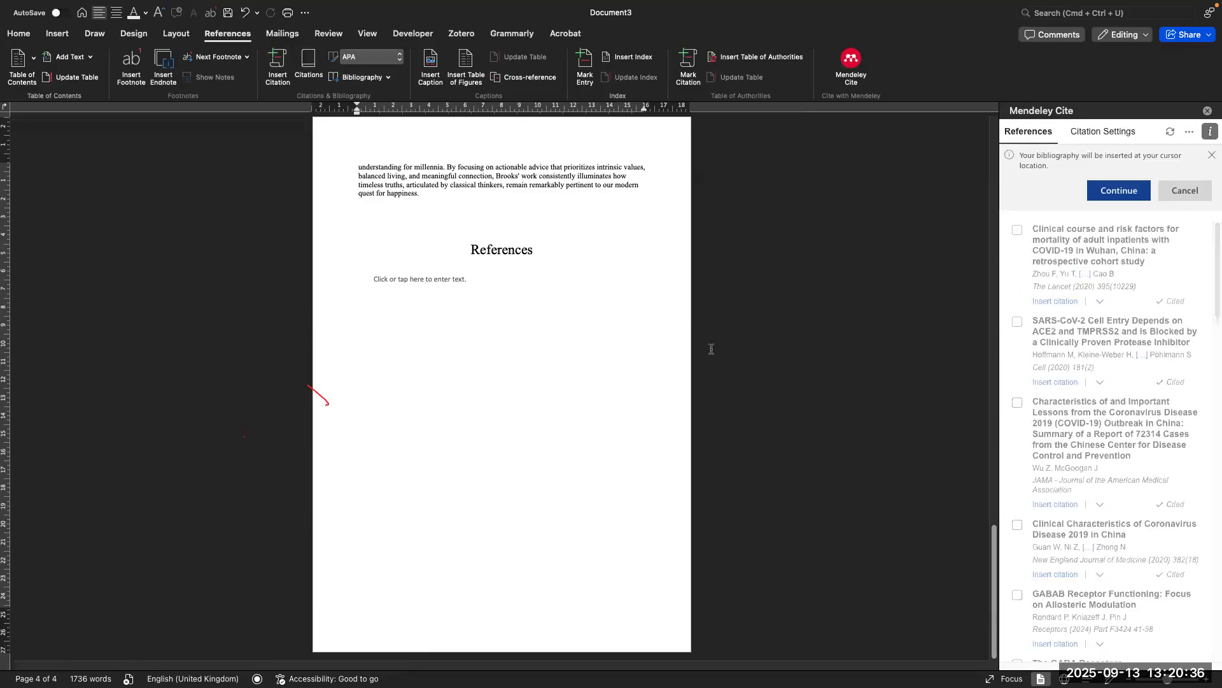
left_click(1124, 195)
Step: Review the inserted bibliography and the body text, going back to the document's first page
scroll(554, 406, "up", 3)
scroll(478, 452, "up", 10)
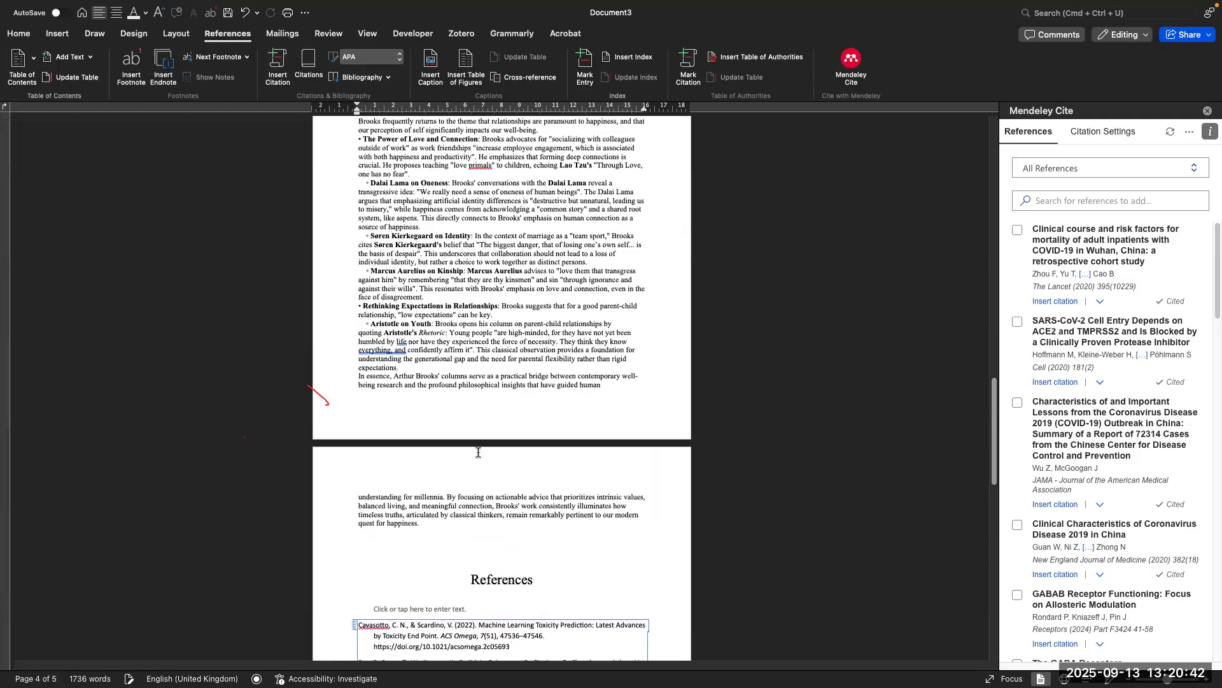
left_click_drag(429, 533, 373, 437)
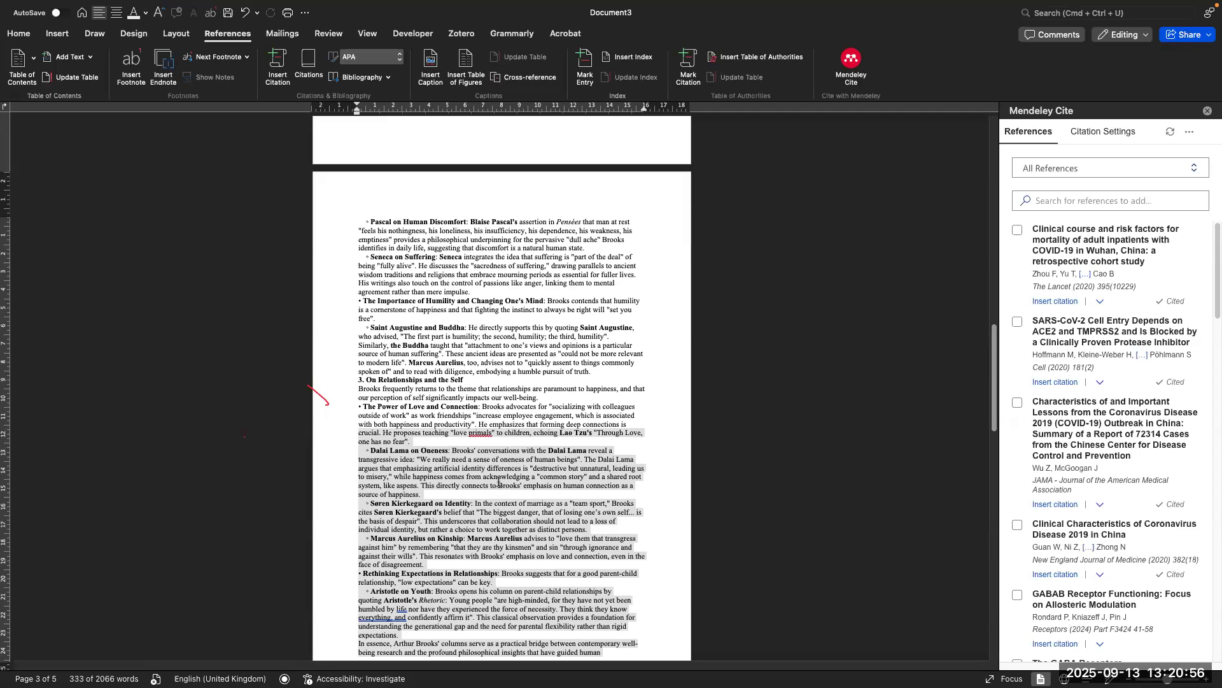
left_click(500, 486)
scroll(484, 497, "down", 5)
scroll(475, 506, "down", 5)
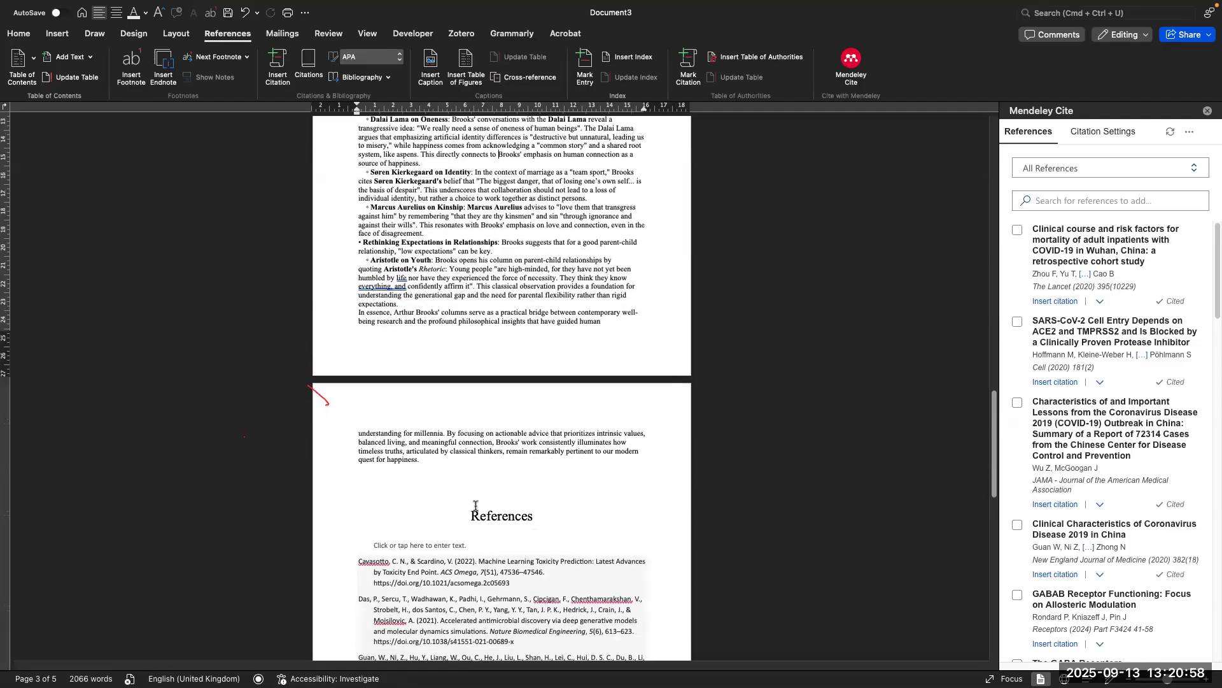
scroll(475, 506, "down", 1)
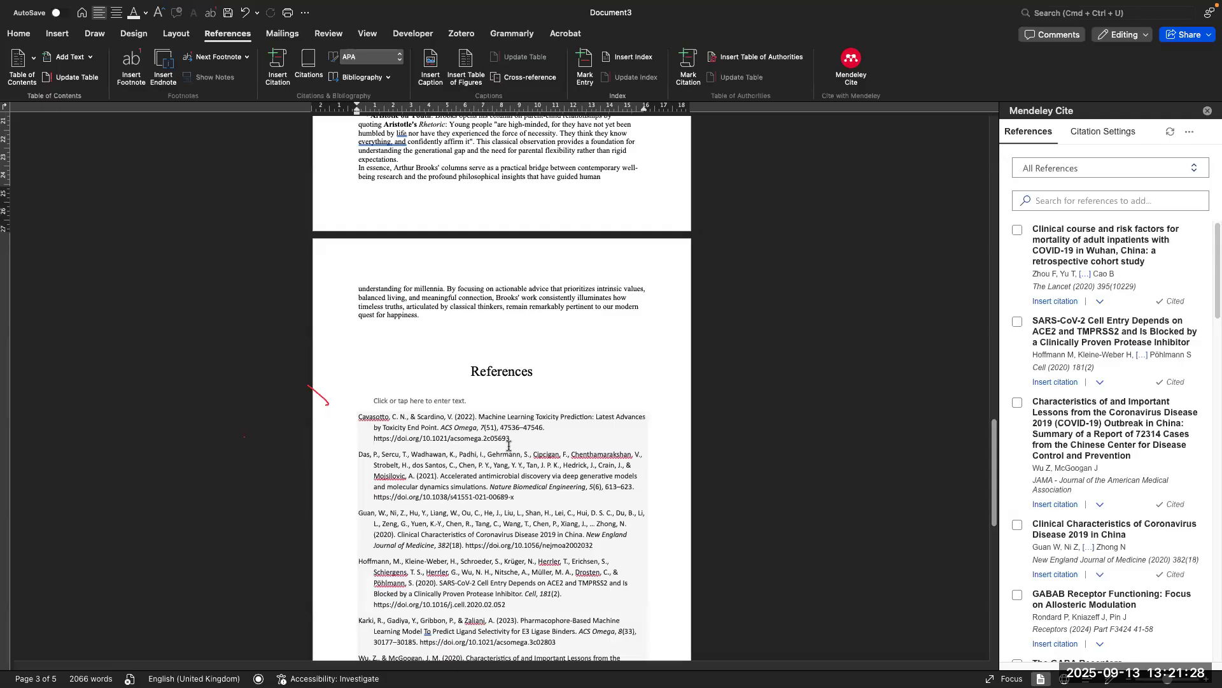
scroll(509, 445, "up", 10)
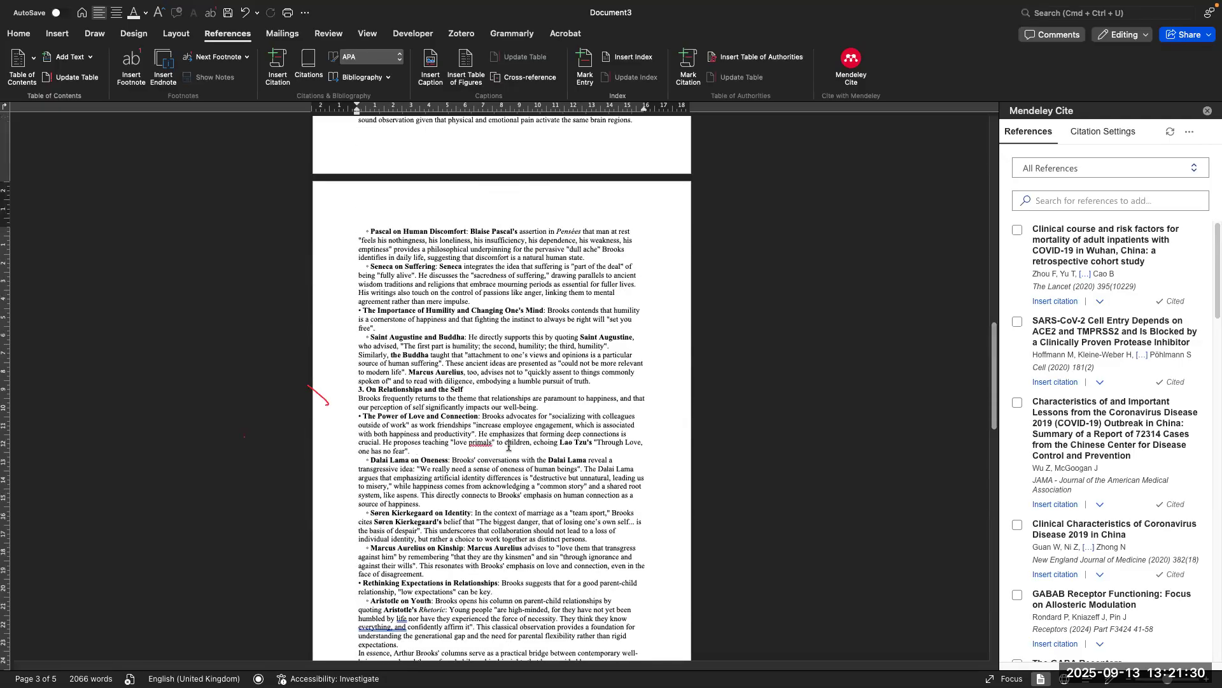
scroll(508, 445, "up", 10)
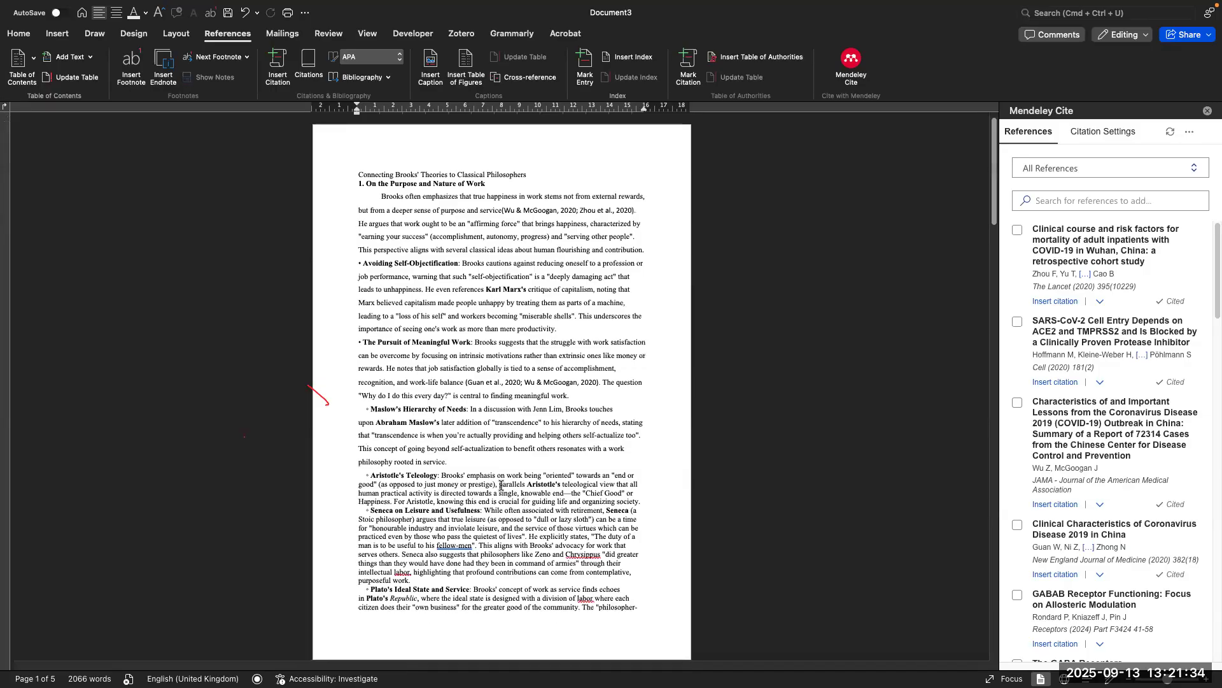
Step: Show Mendeley Cite's citation settings and look at the in-text citations on the first page
left_click(1092, 135)
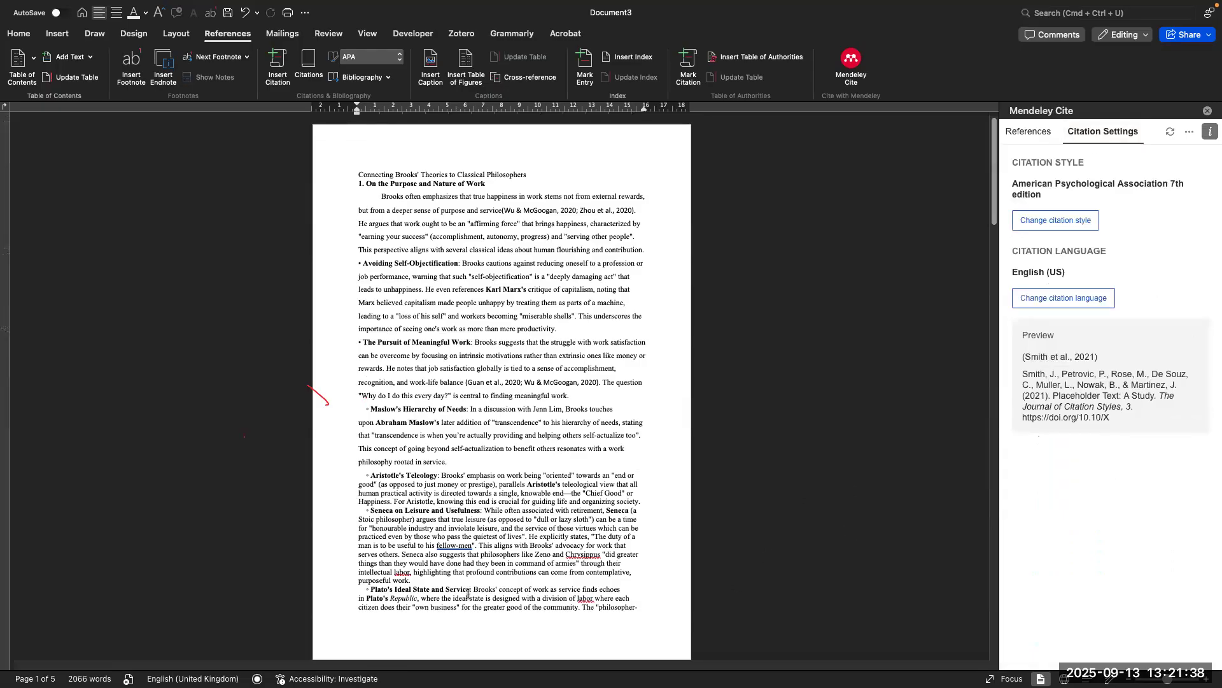
scroll(280, 407, "up", 5)
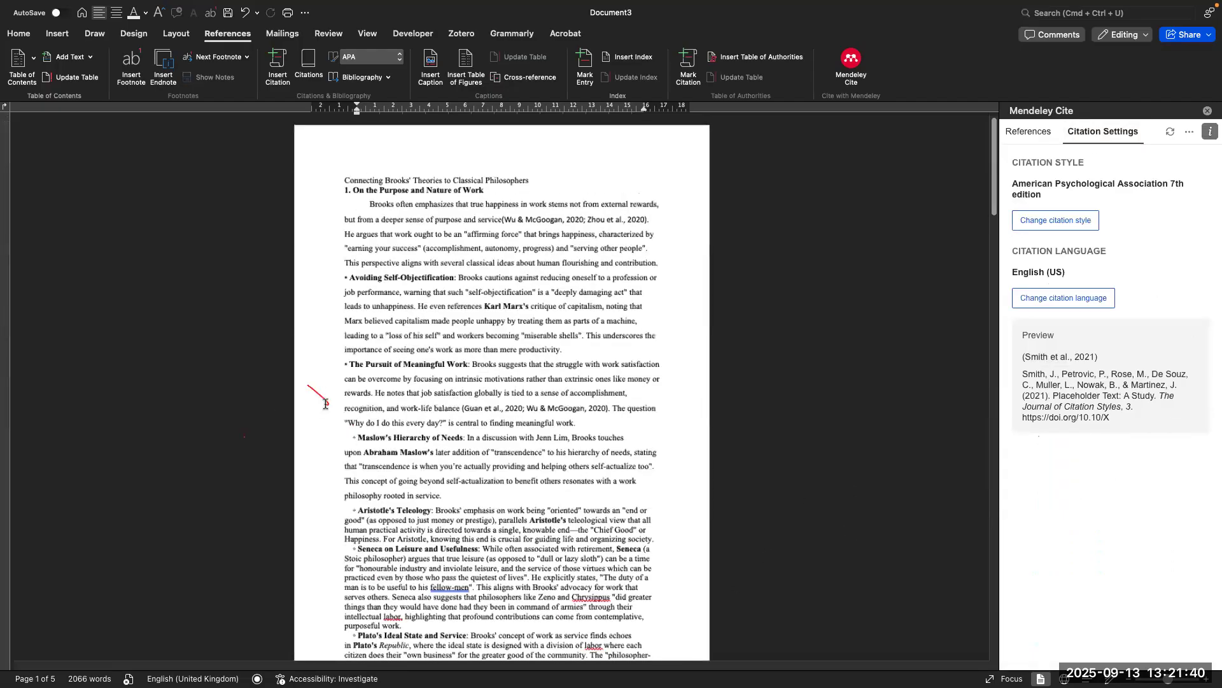
scroll(304, 406, "down", 5)
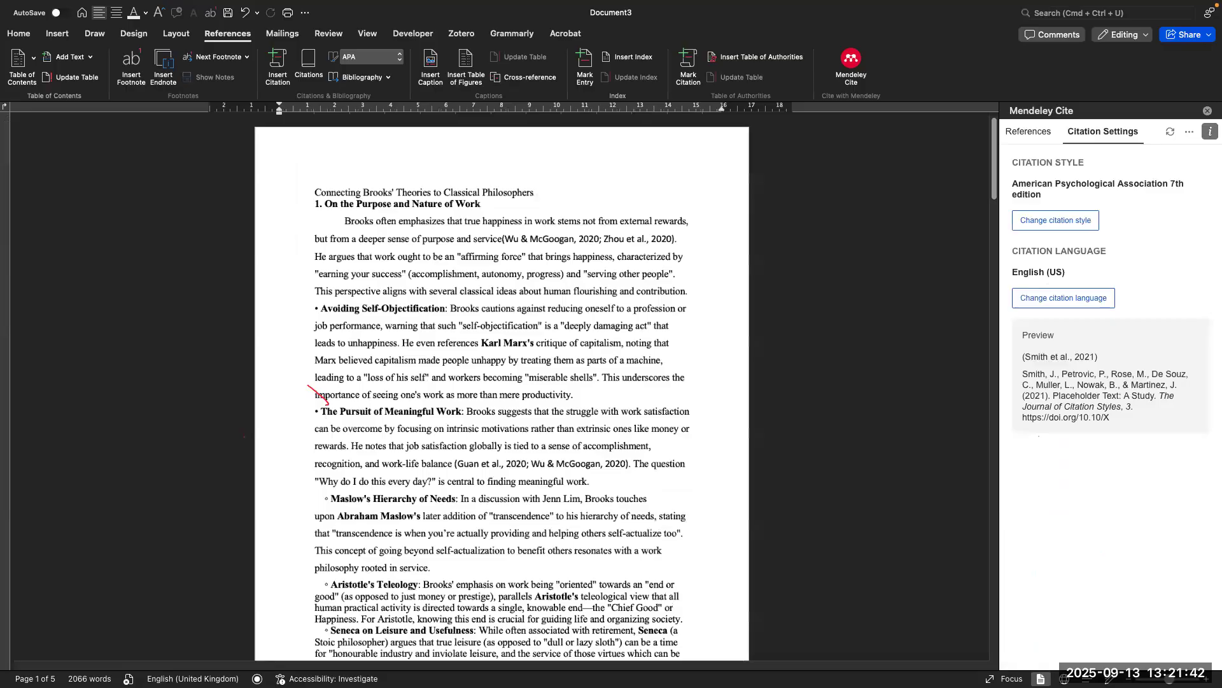